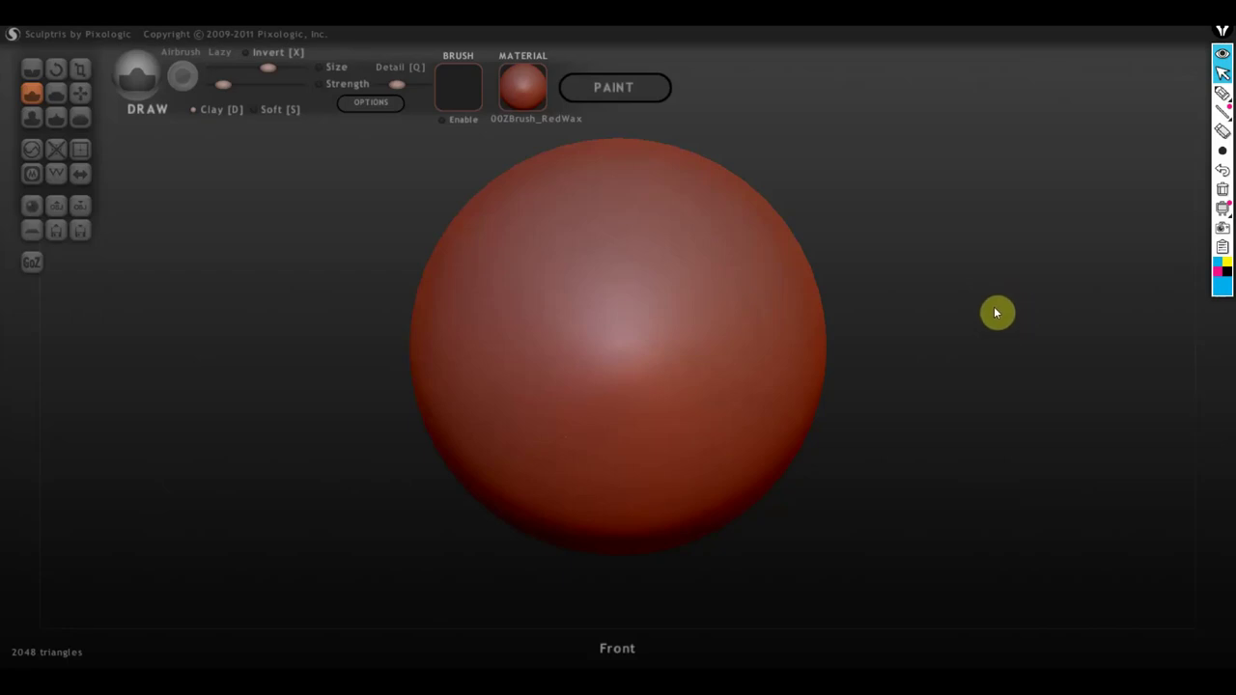
Load the Hercules 'Phil' model sheet image as the background behind the red sphere.
scroll(938, 309, "down", 1)
scroll(938, 309, "down", 3)
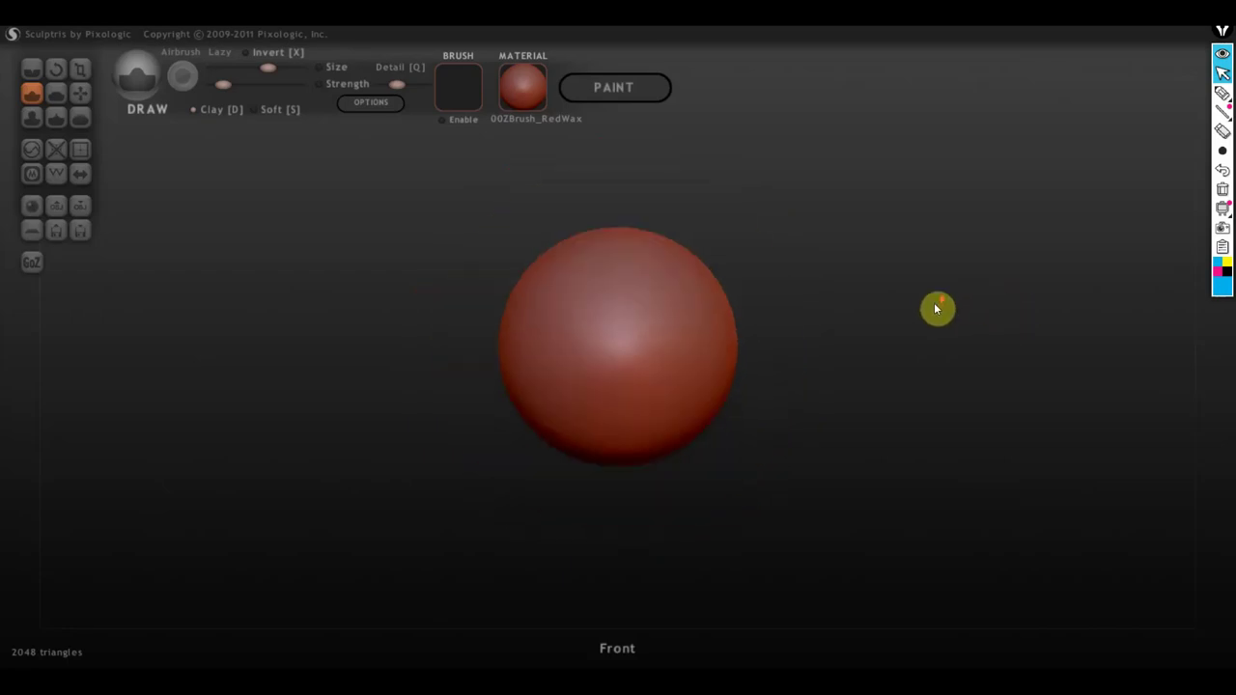
scroll(917, 314, "down", 1)
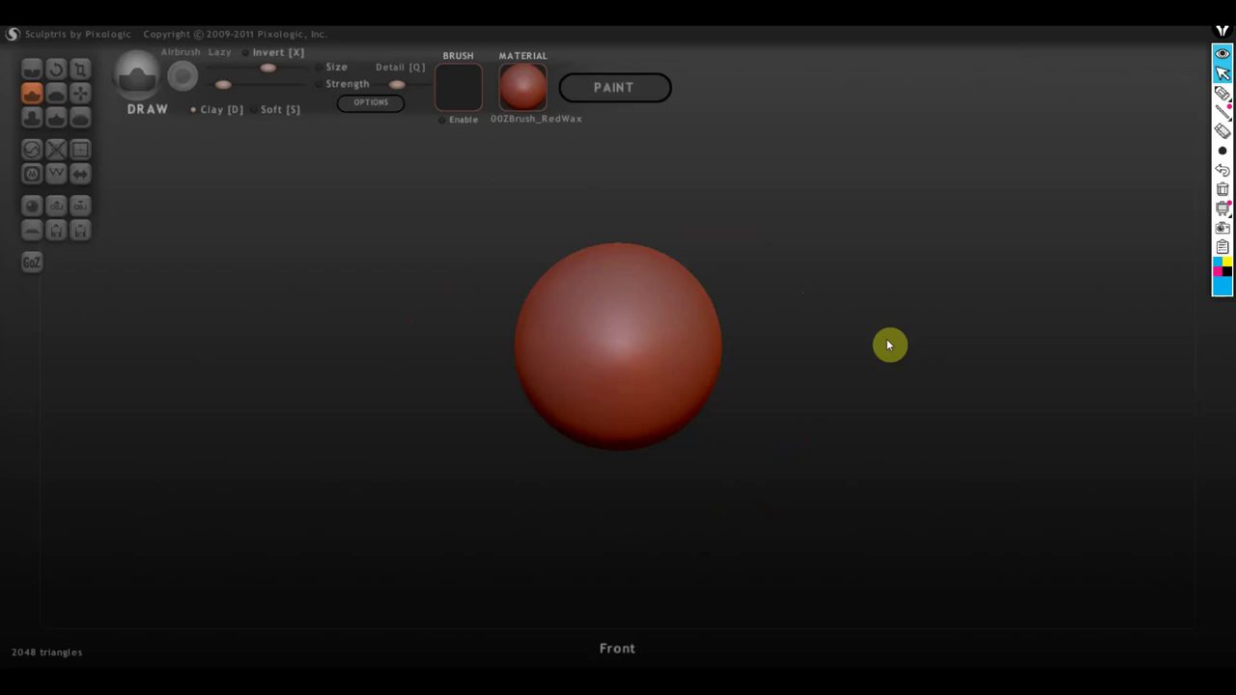
scroll(865, 335, "up", 1)
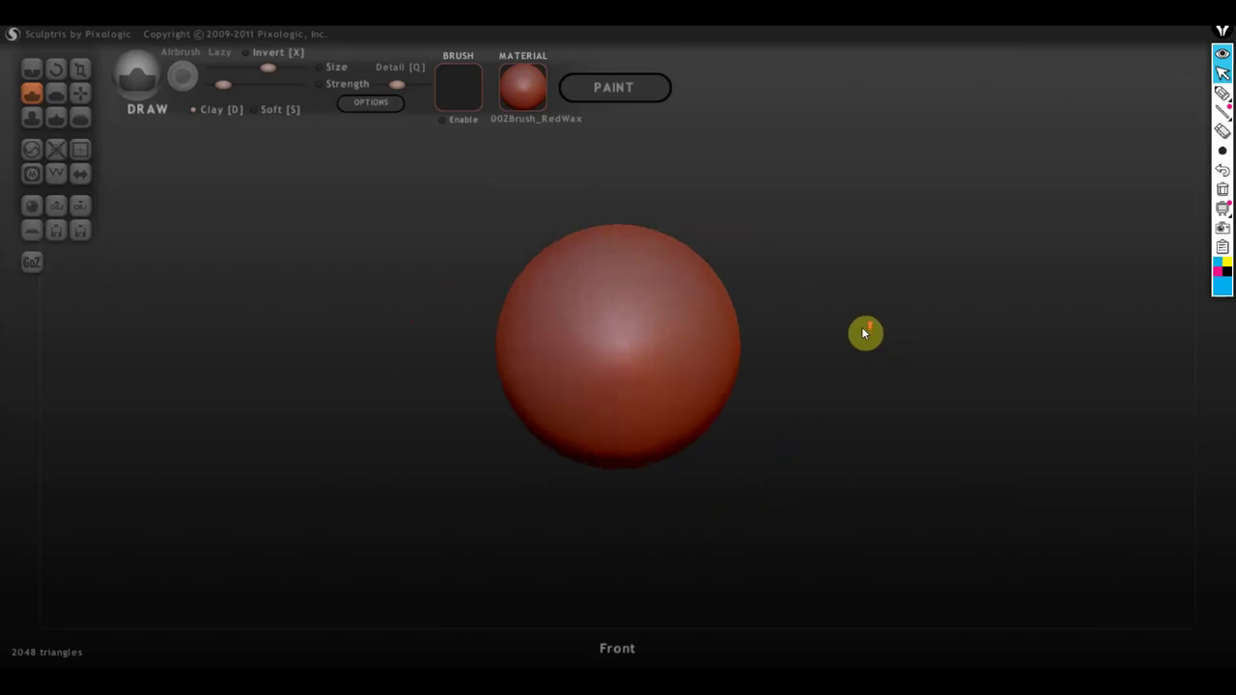
scroll(864, 335, "up", 1)
scroll(865, 334, "down", 1)
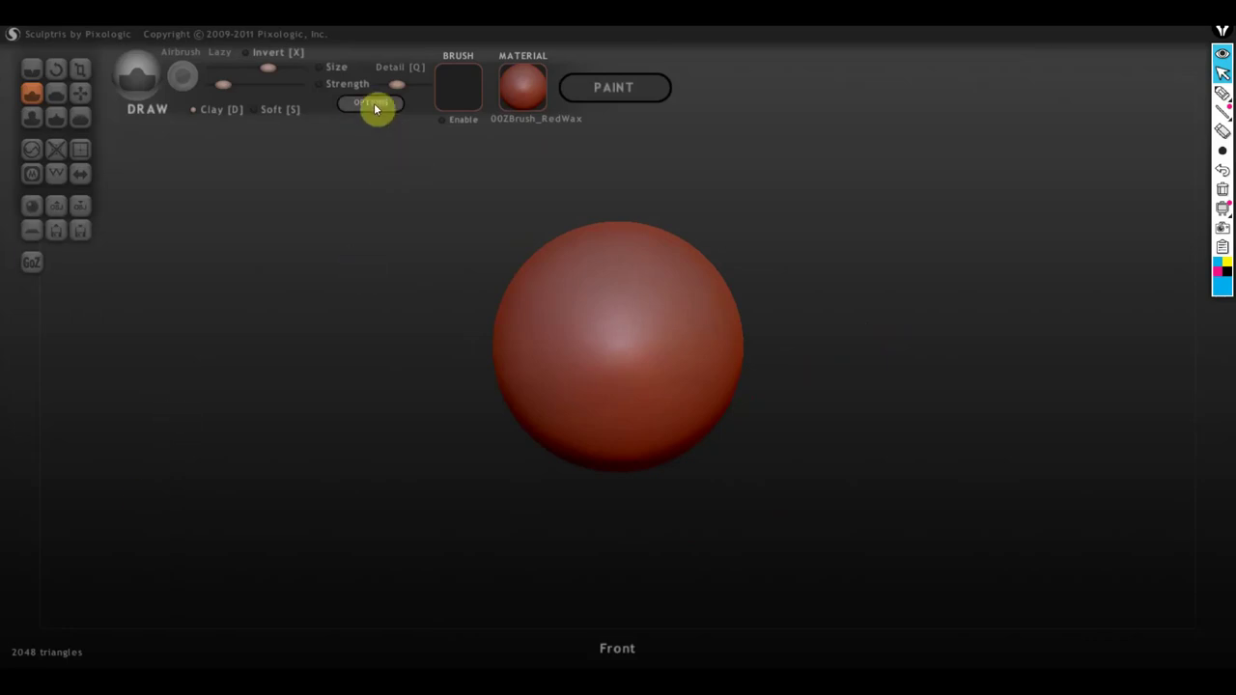
scroll(455, 245, "down", 2)
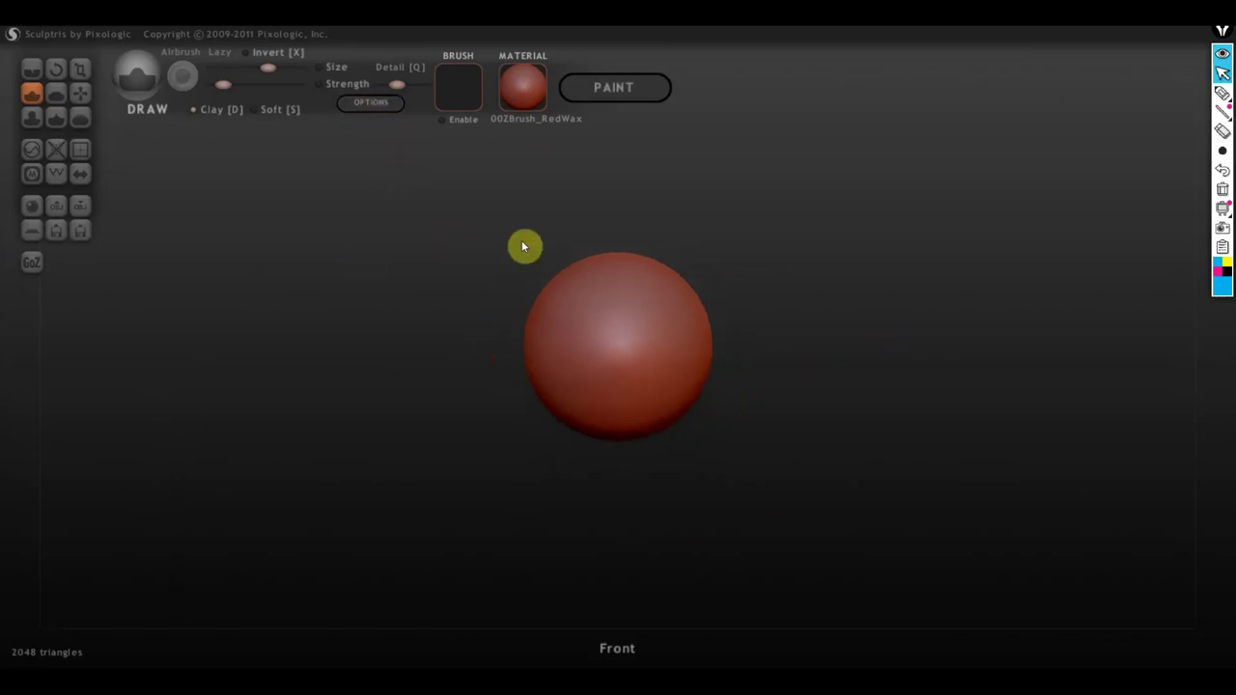
left_click(370, 107)
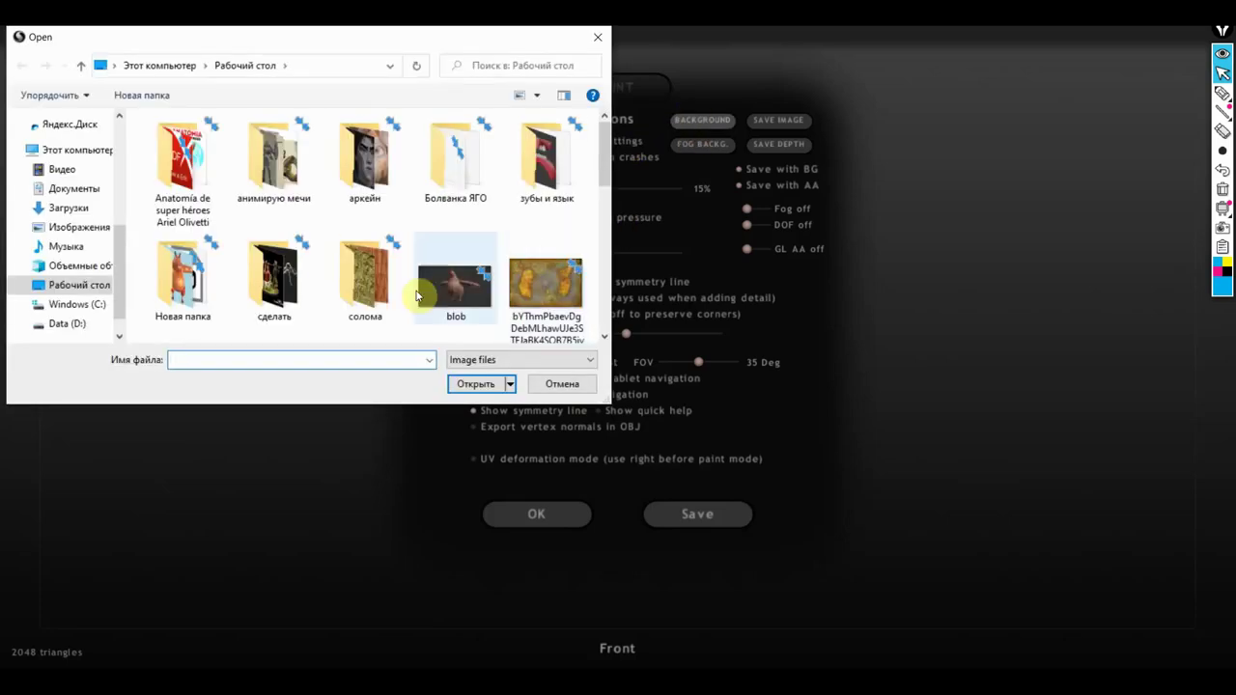
double_click(454, 293)
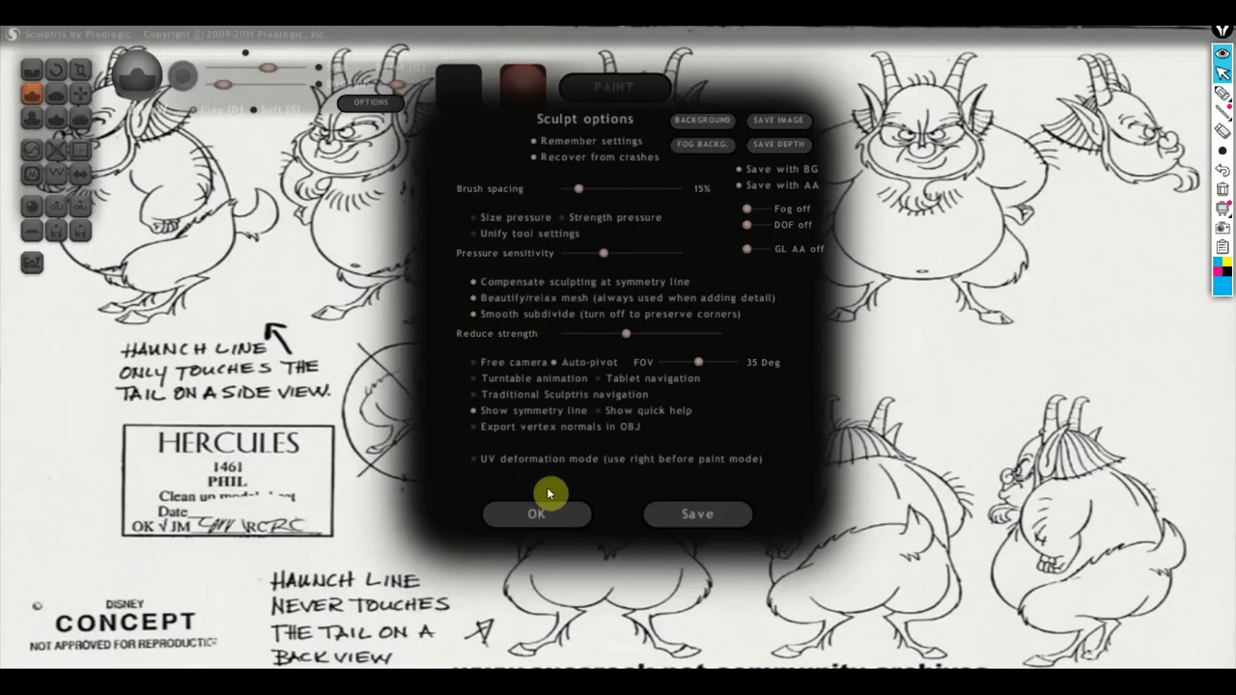
left_click(542, 517)
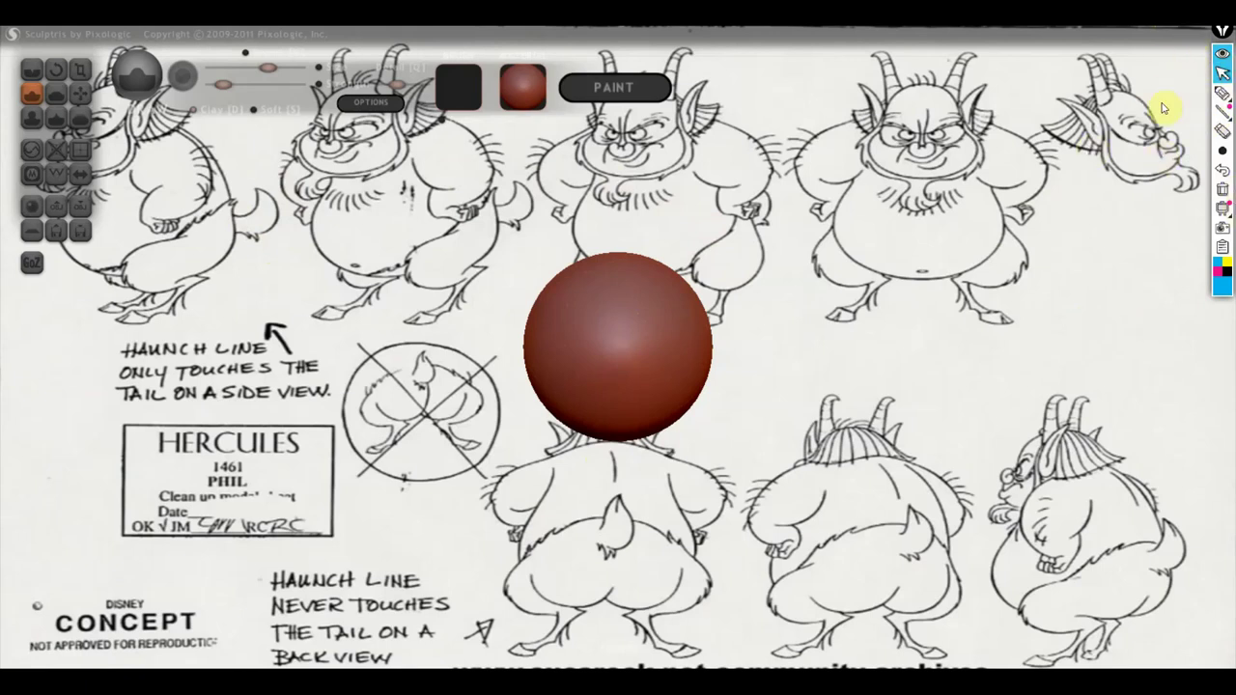
scroll(639, 346, "up", 2)
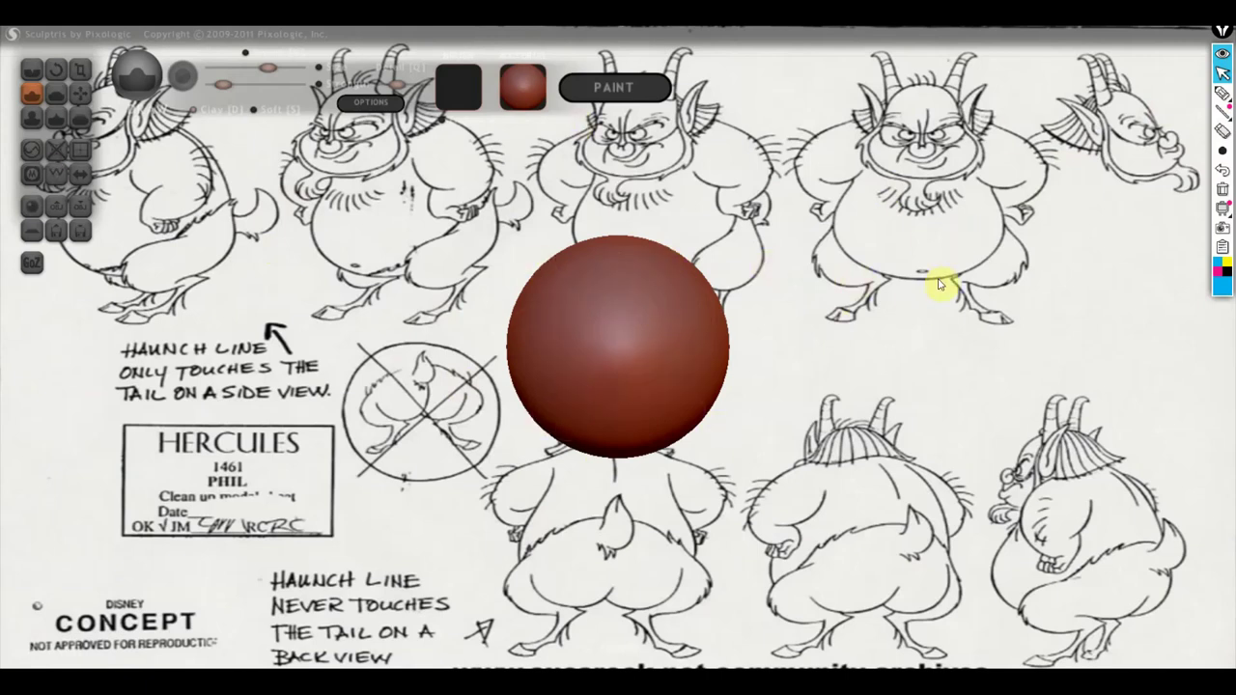
mouse_move(1223, 92)
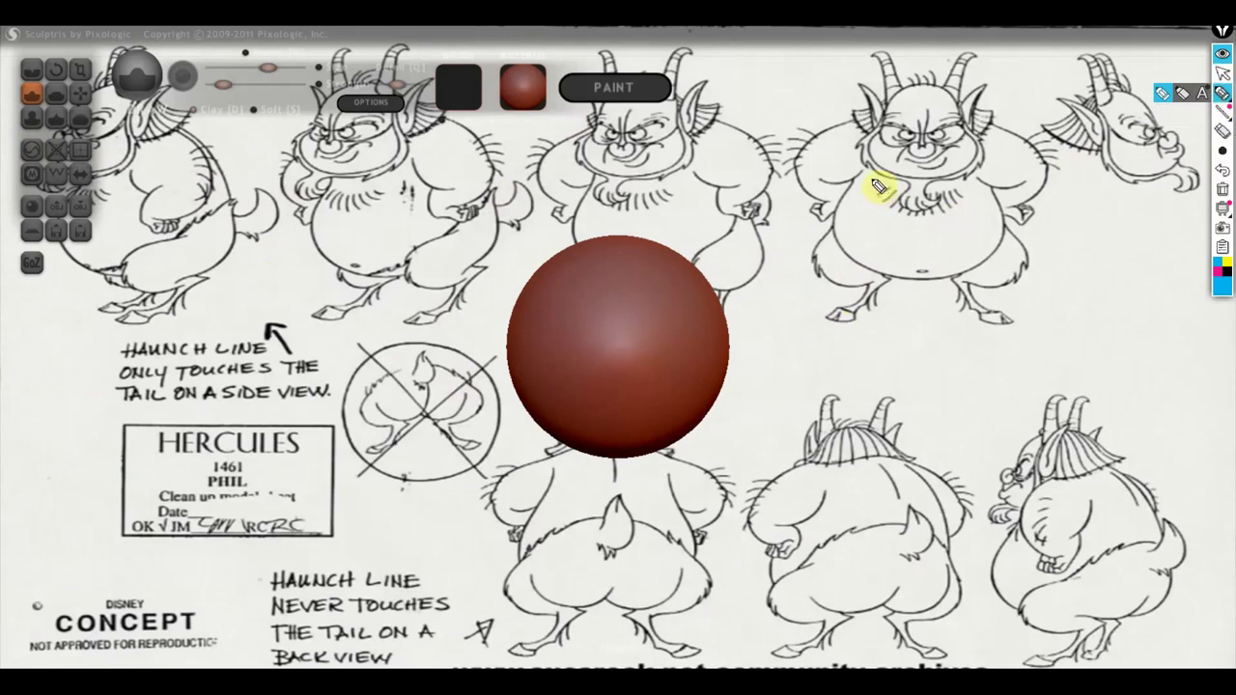
mouse_move(877, 187)
left_mouse_down()
mouse_move(935, 186)
mouse_move(850, 193)
left_mouse_up()
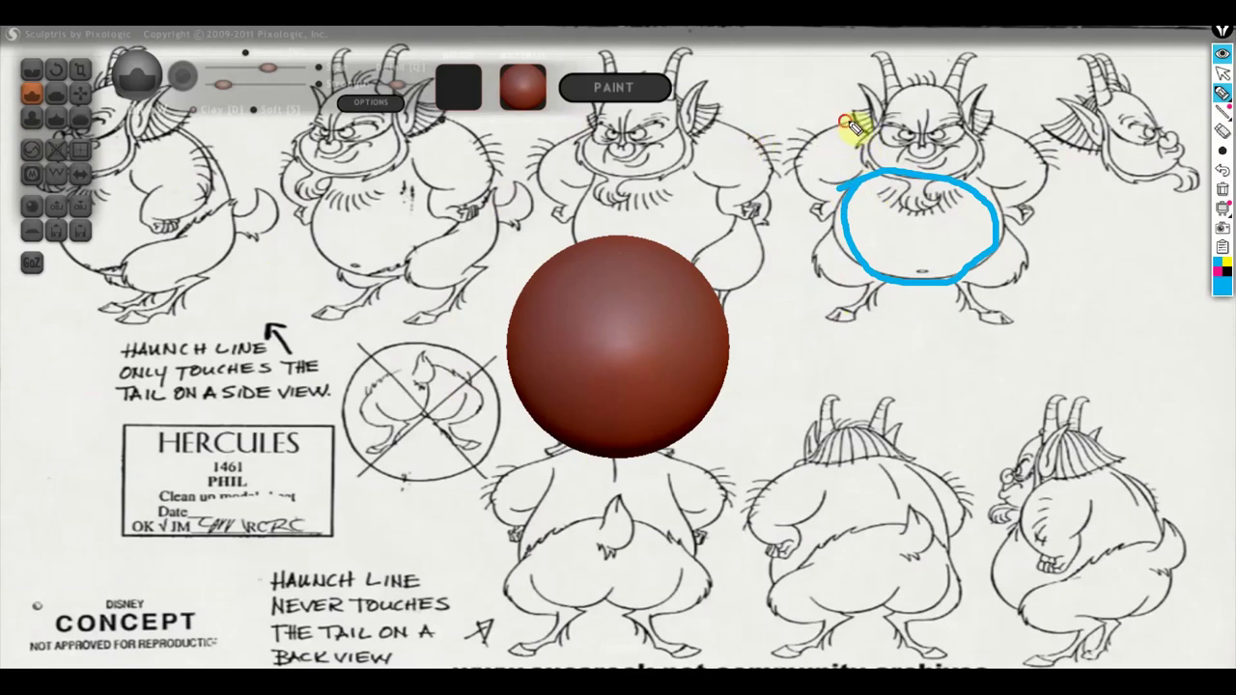
mouse_move(848, 123)
left_mouse_down()
mouse_move(822, 126)
mouse_move(836, 193)
left_mouse_up()
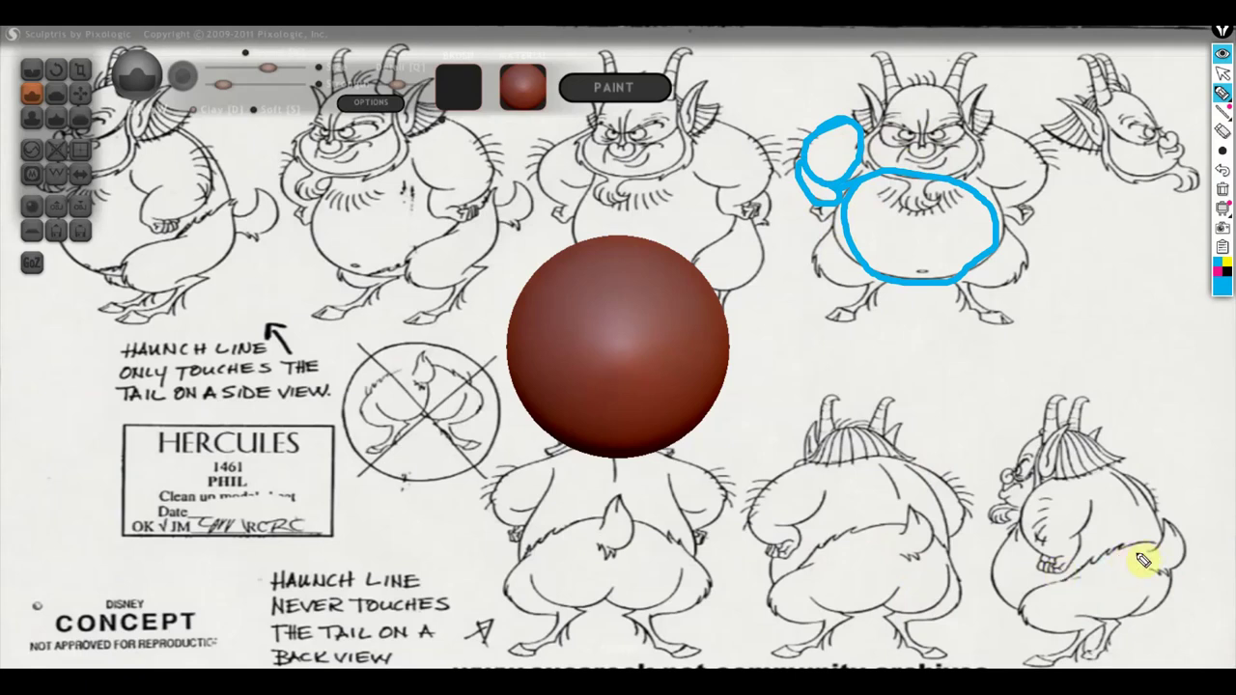
mouse_move(1124, 552)
left_mouse_down()
mouse_move(1064, 578)
mouse_move(1136, 566)
left_mouse_up()
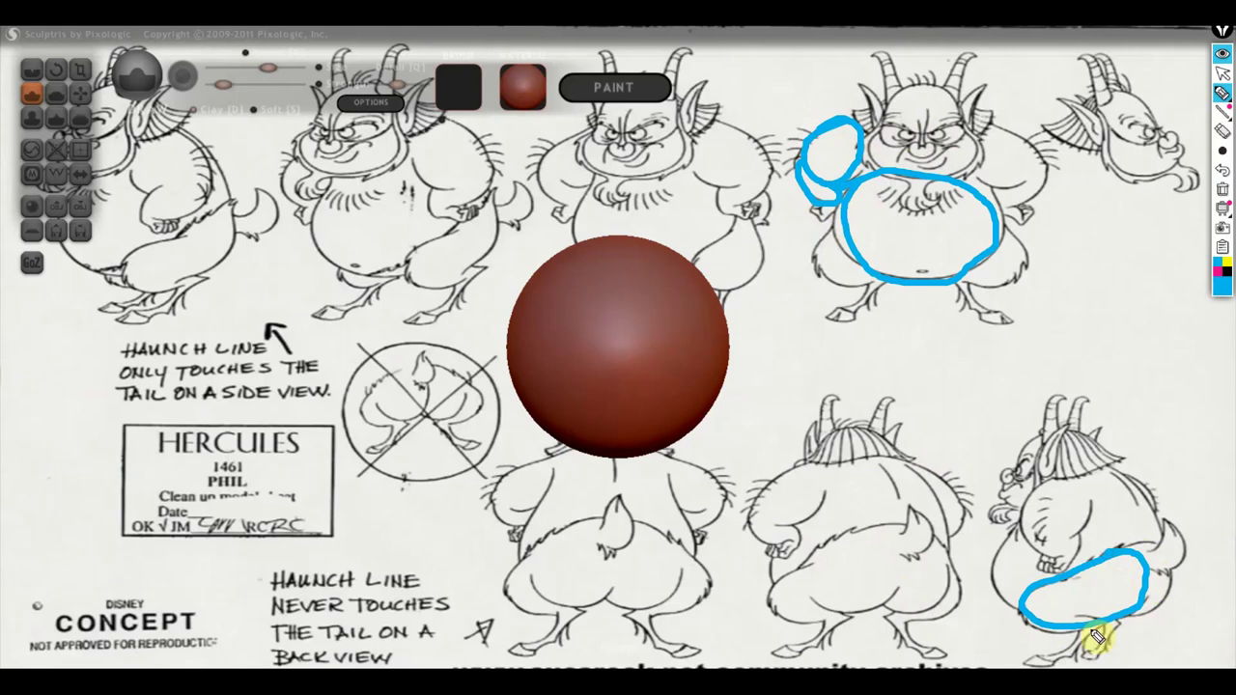
mouse_move(1086, 628)
left_mouse_down()
mouse_move(1070, 656)
mouse_move(1024, 664)
left_mouse_up()
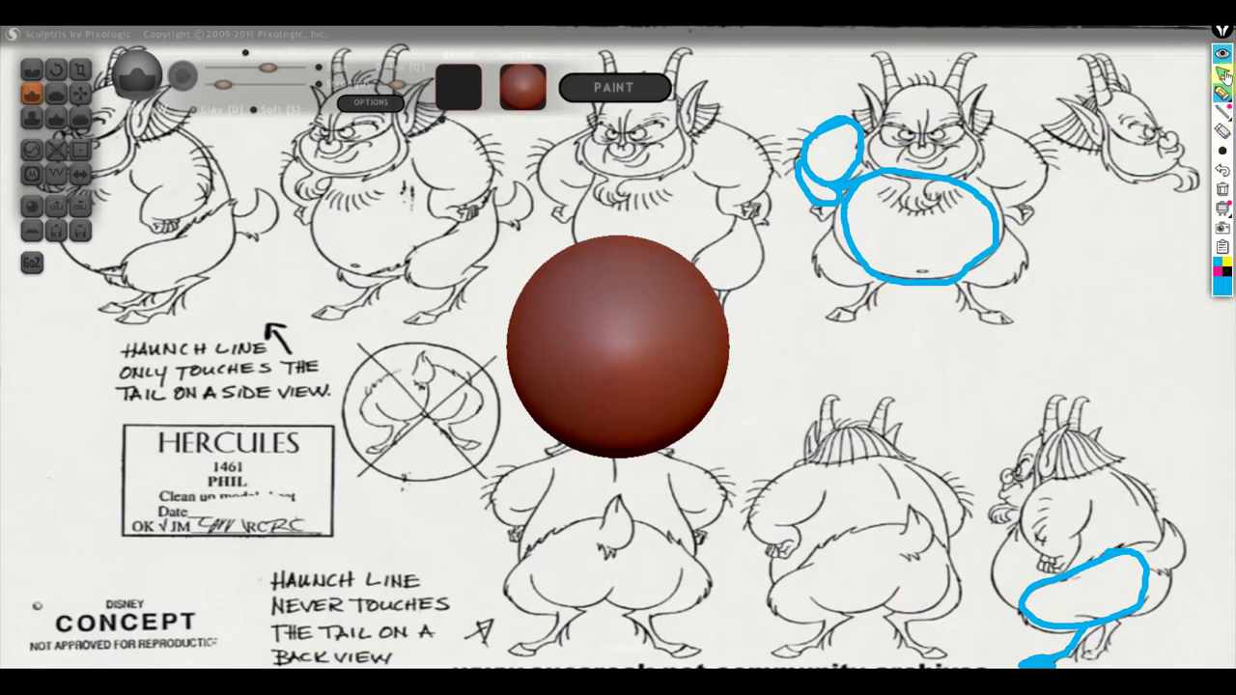
left_click(1224, 191)
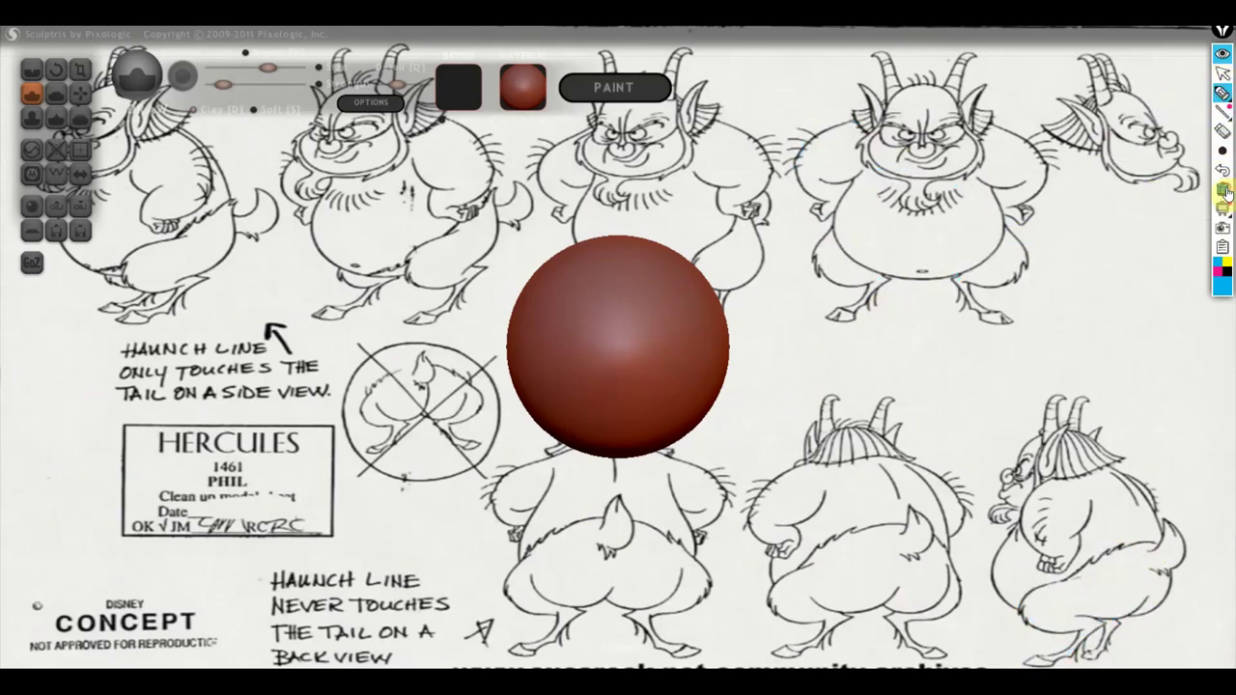
left_click(1223, 74)
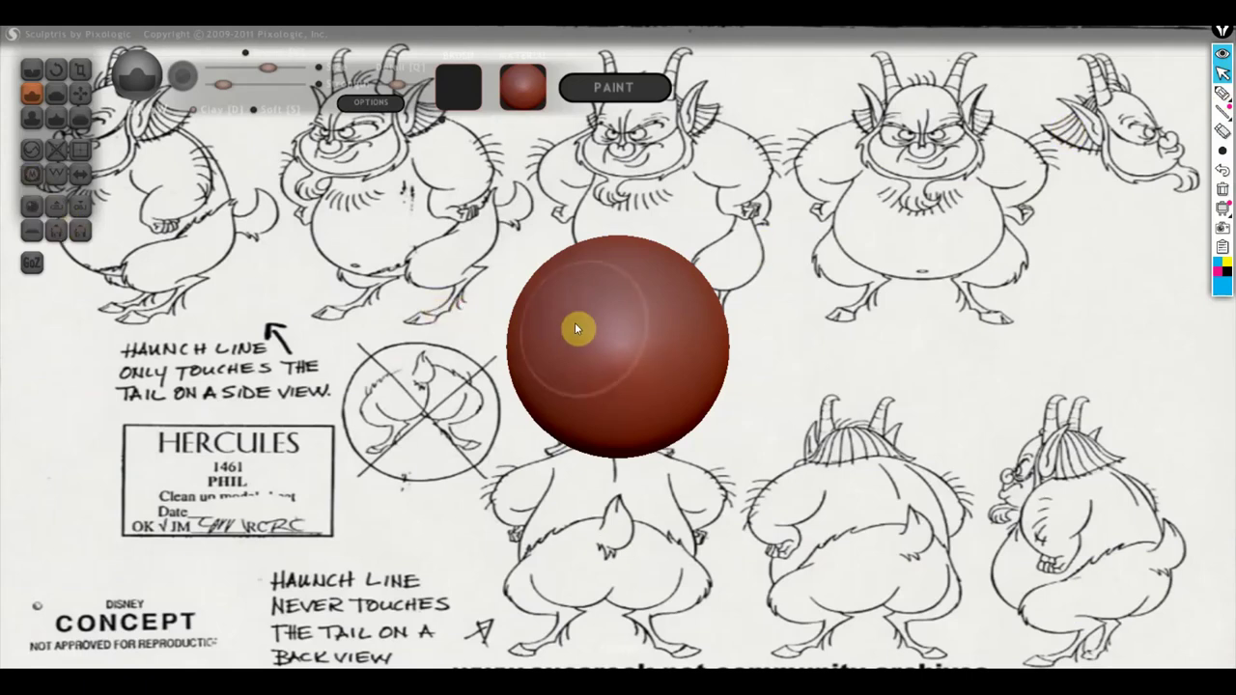
Lower the brush Size, raise its Strength, and select the Grab tool.
left_click_drag(267, 66, 243, 67)
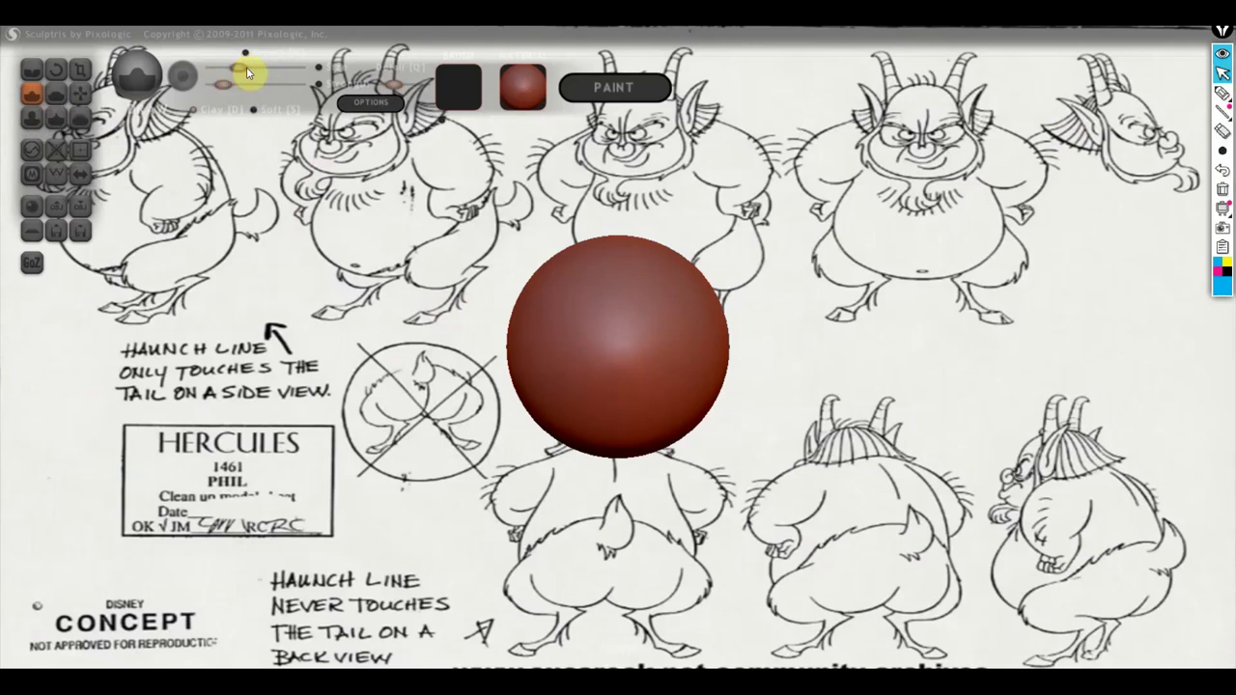
mouse_move(224, 85)
left_mouse_down()
mouse_move(247, 91)
mouse_move(231, 98)
left_mouse_up()
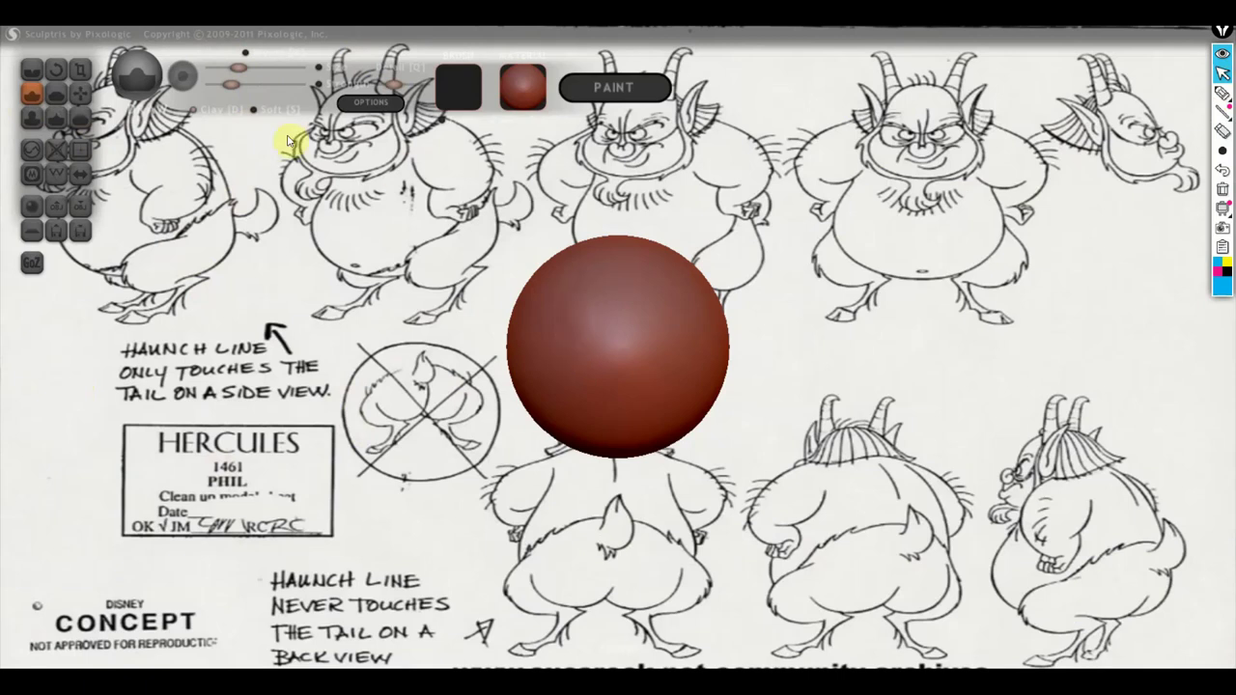
left_click(80, 93)
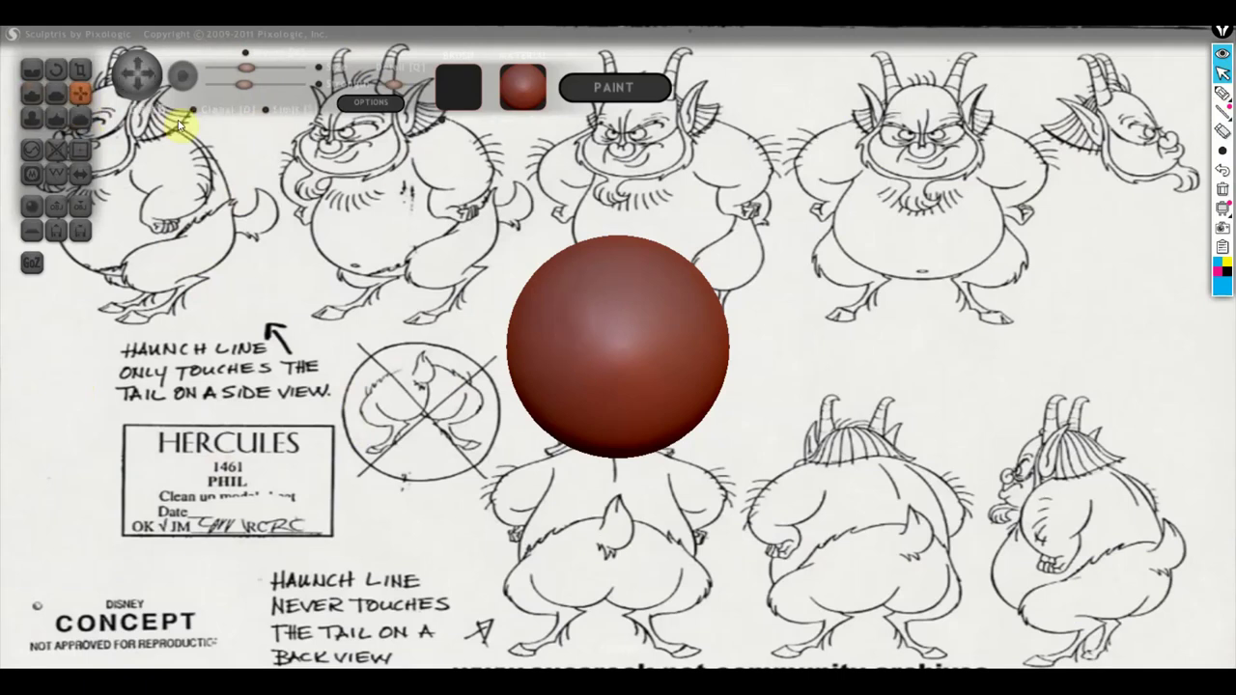
scroll(540, 319, "up", 2)
scroll(537, 325, "up", 2)
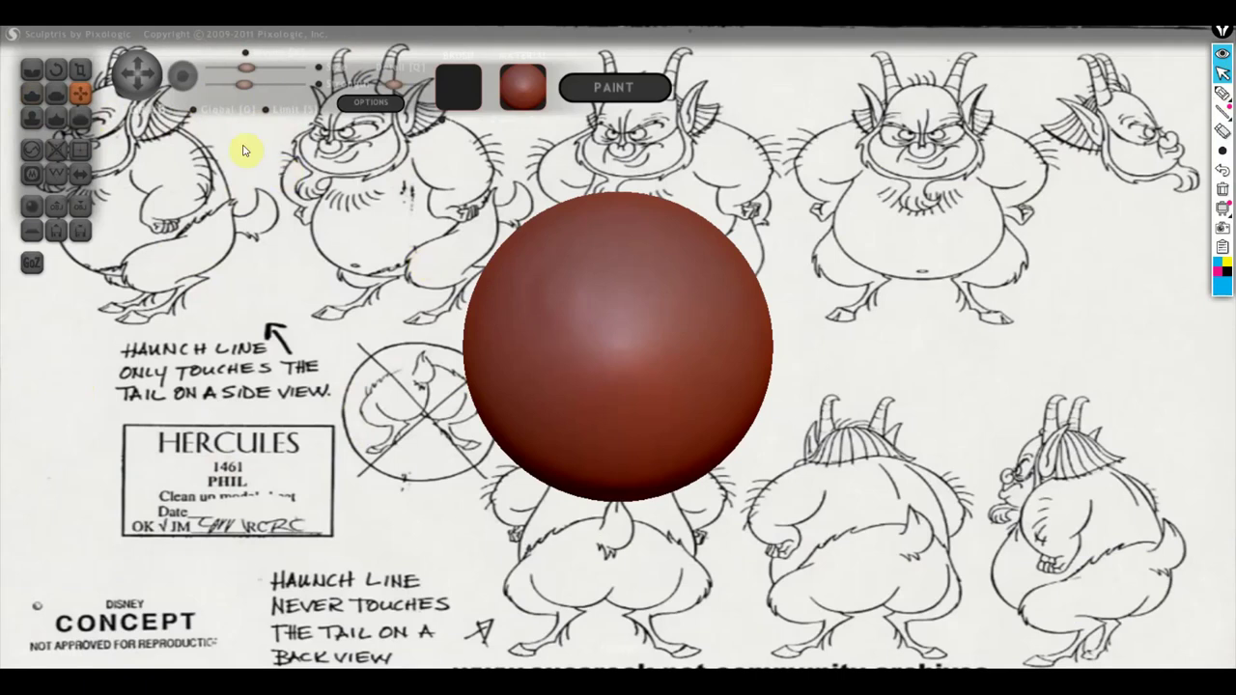
Draw a small mark on the sphere's front and turn on mirror symmetry.
left_click(31, 93)
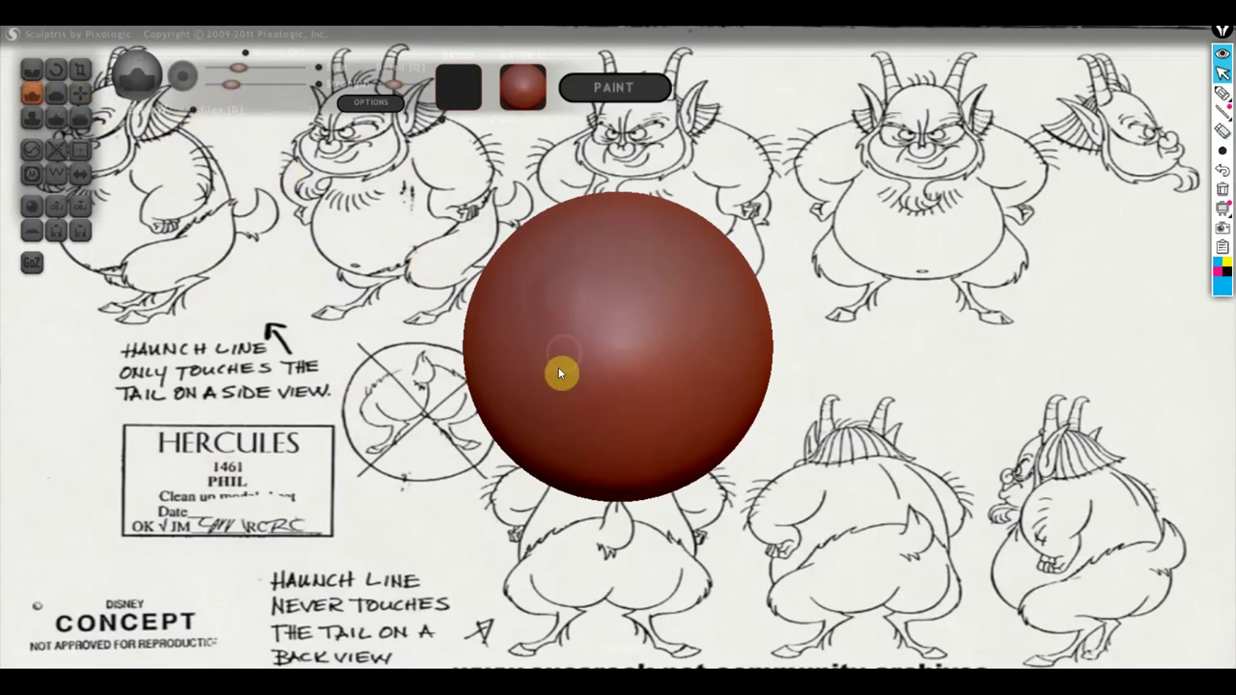
left_click_drag(566, 301, 566, 339)
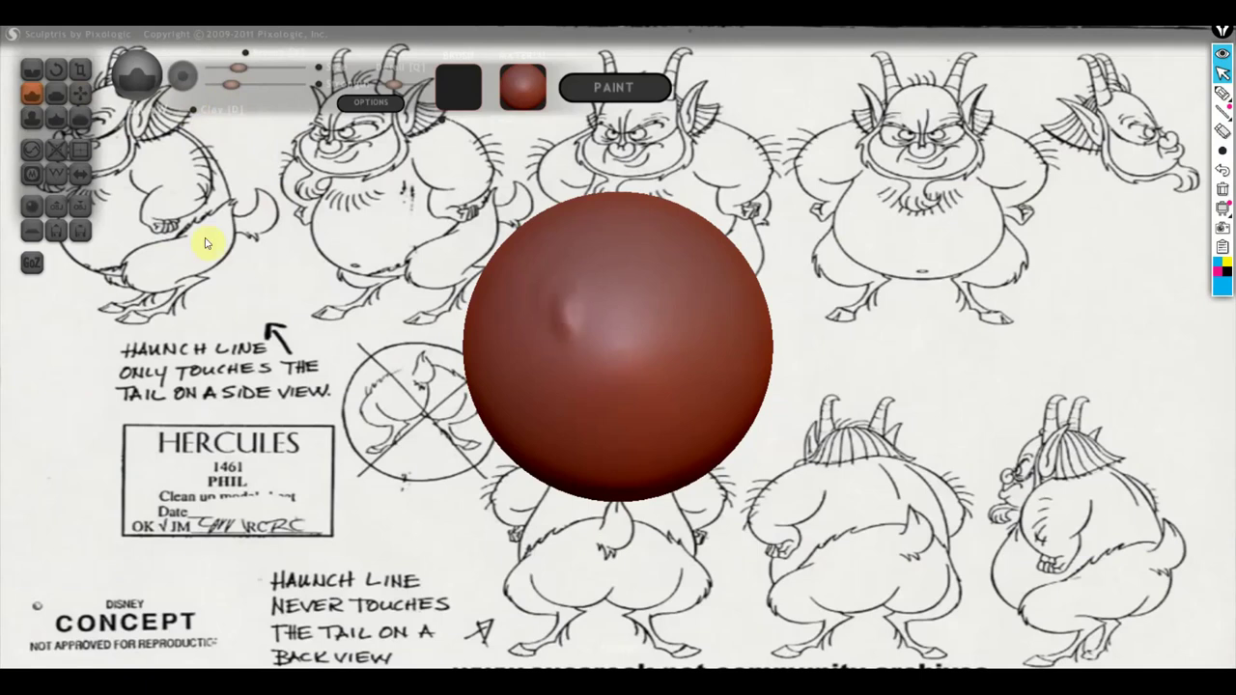
left_click(80, 174)
left_click(630, 398)
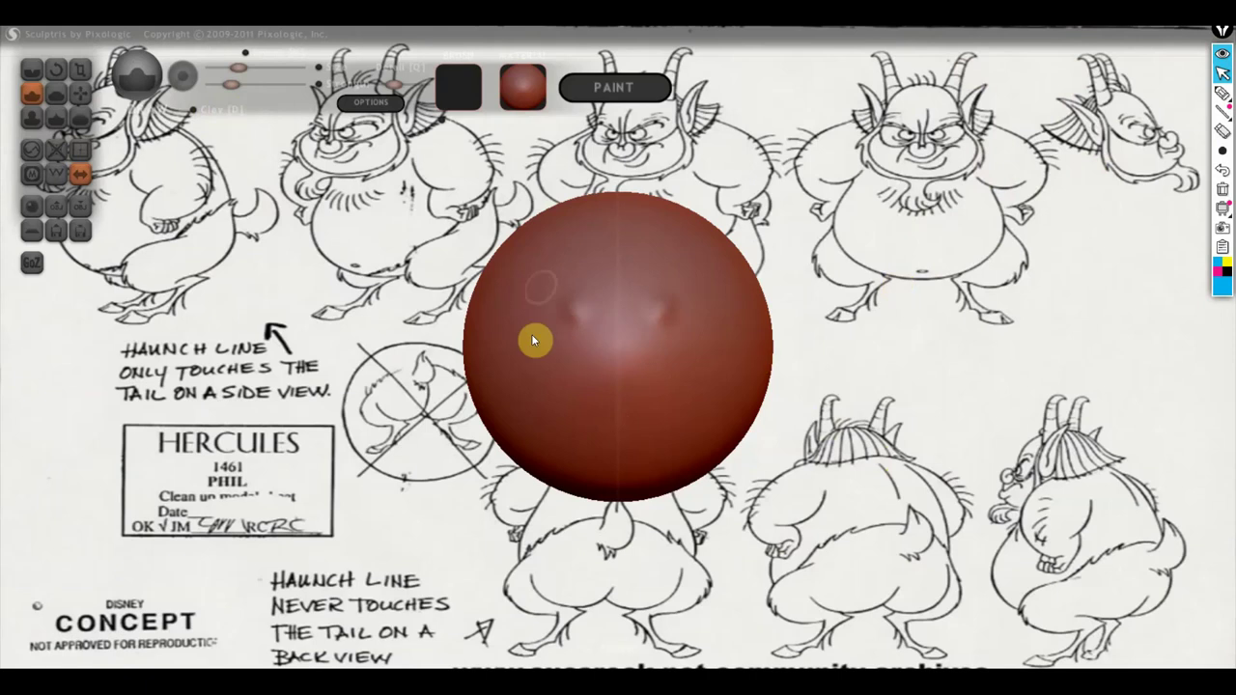
Orbit and pan the sphere to inspect the two mirrored front marks.
left_click_drag(926, 355, 478, 361)
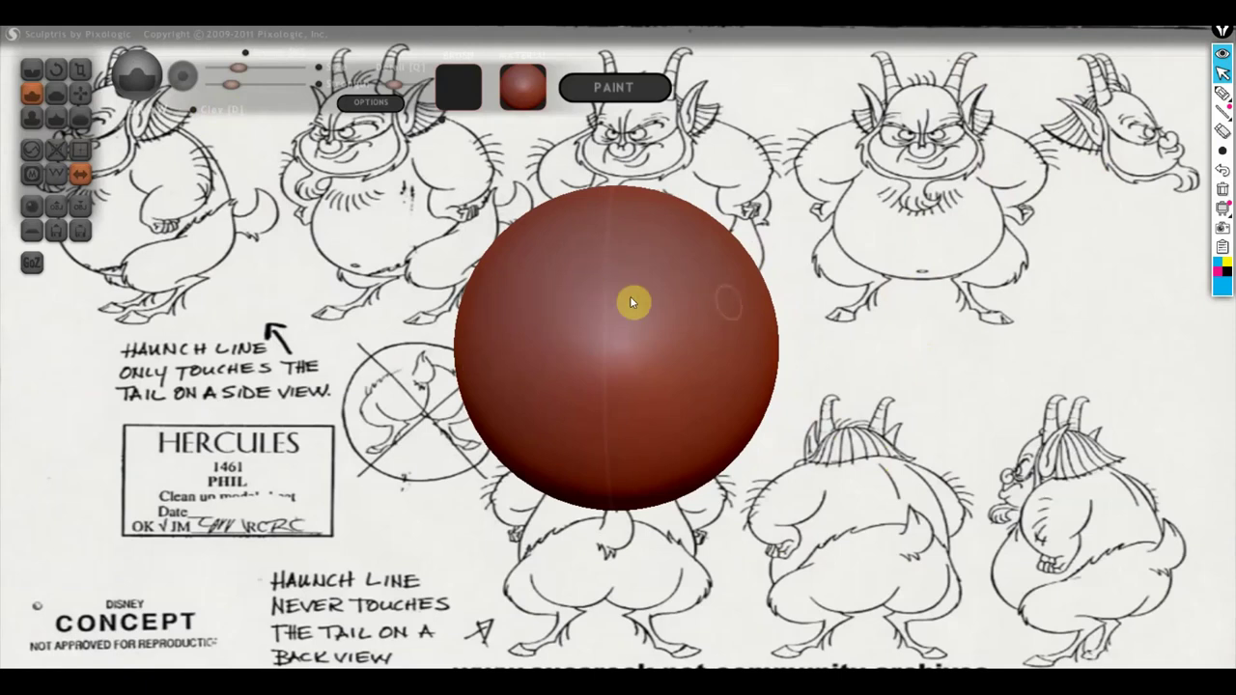
left_click_drag(836, 322, 1054, 329)
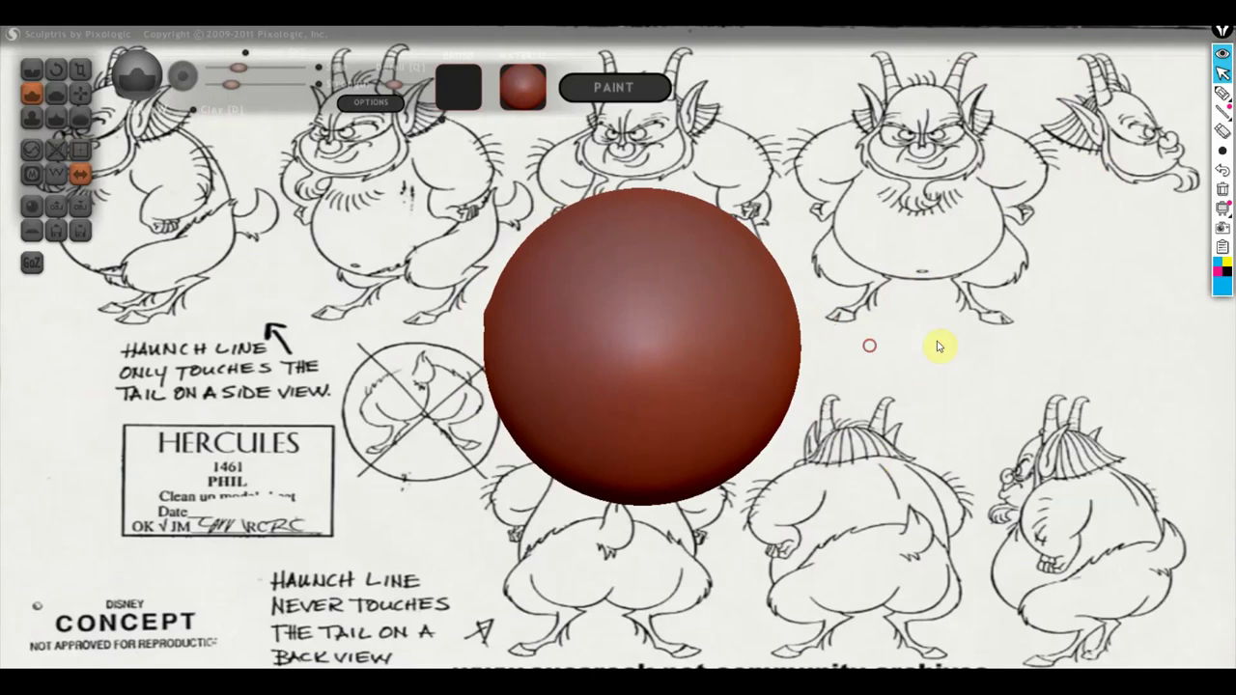
left_click_drag(938, 345, 969, 370)
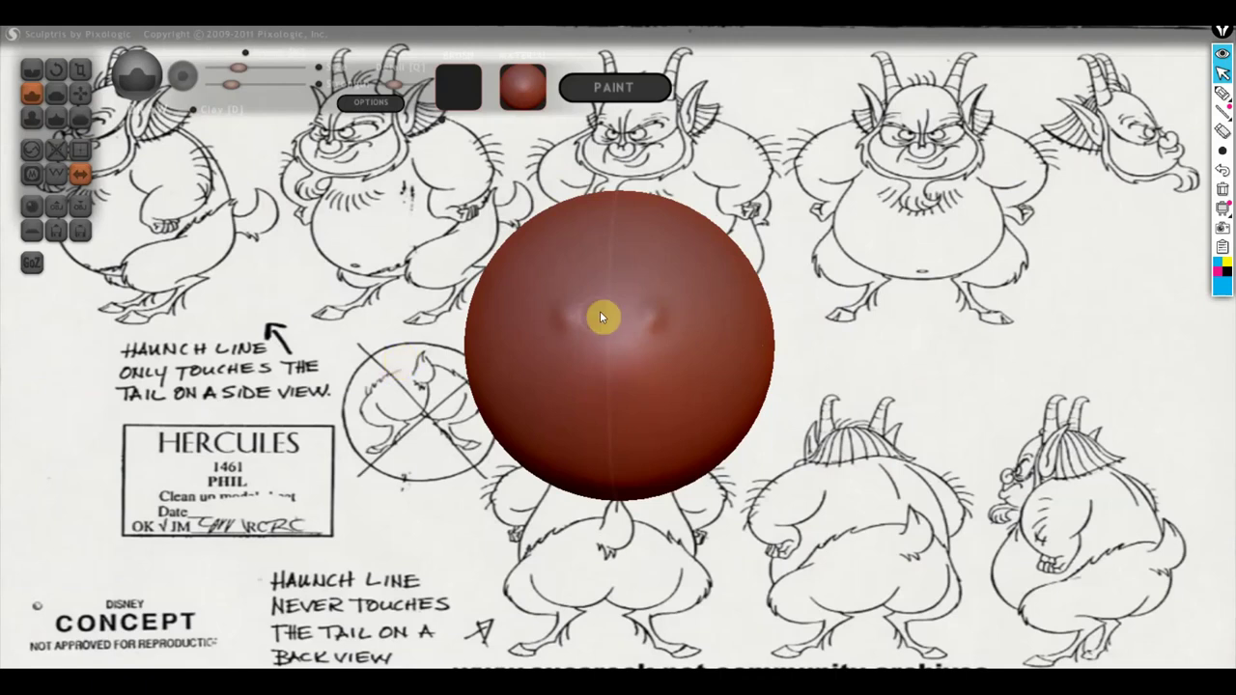
scroll(865, 349, "down", 2)
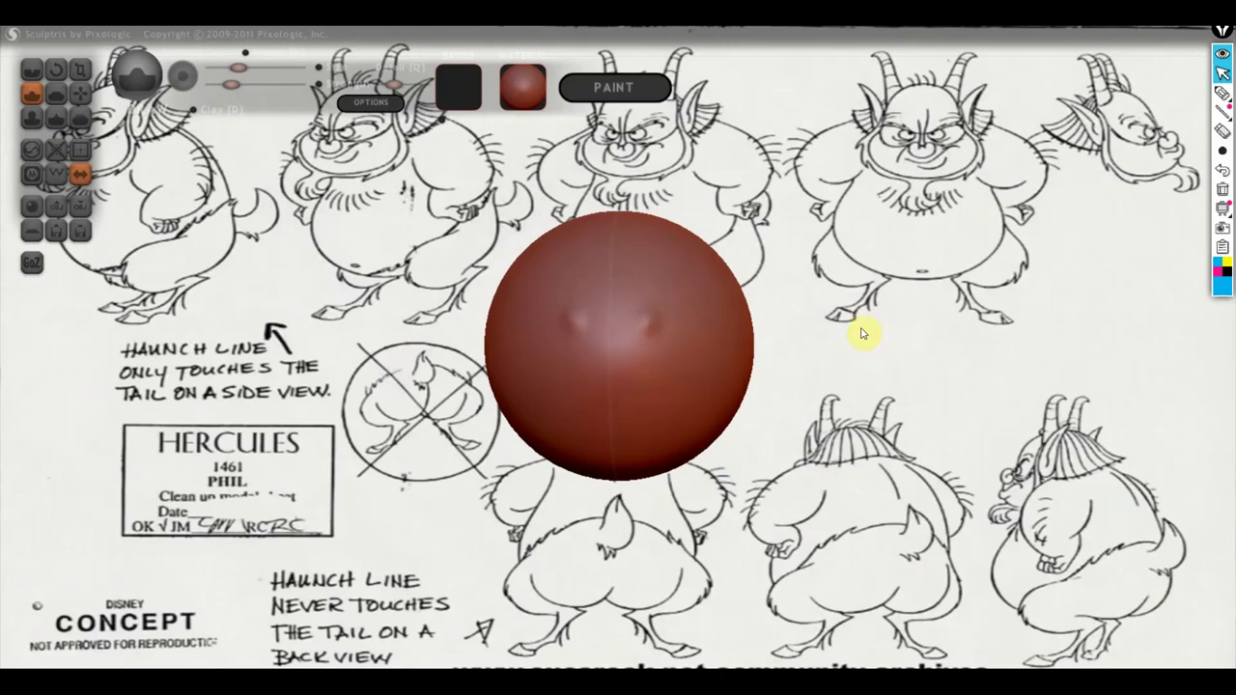
middle_click_drag(836, 399, 799, 361)
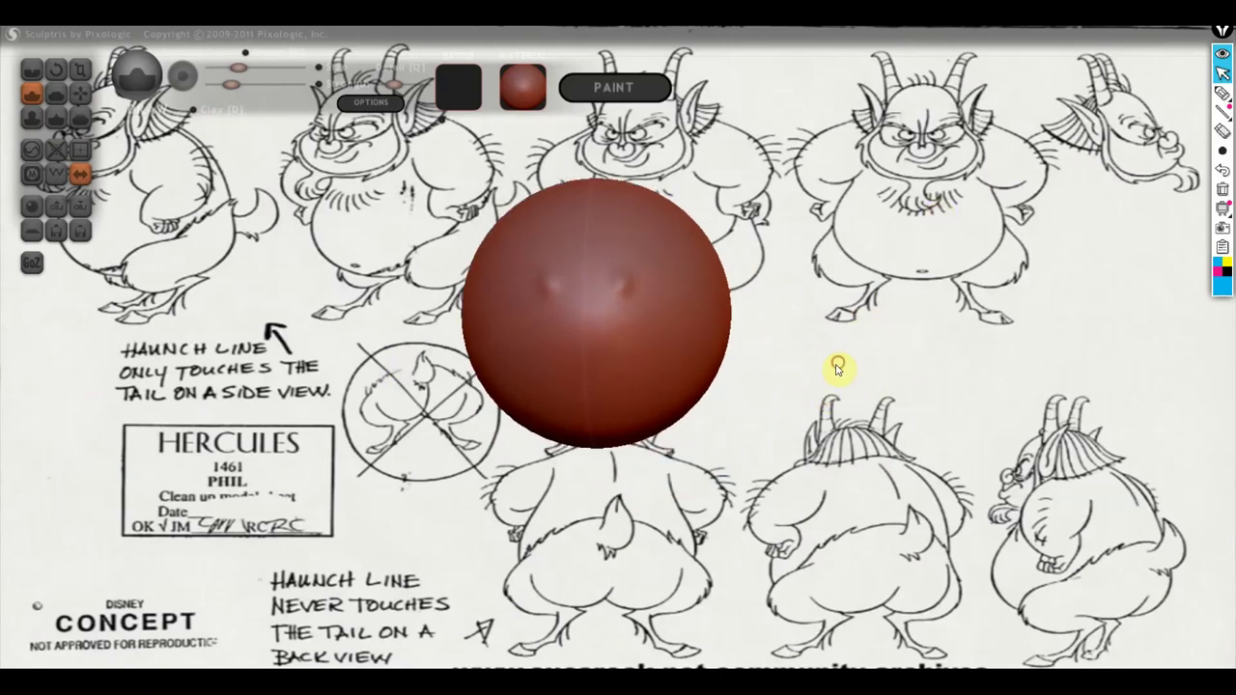
left_click_drag(839, 367, 657, 370)
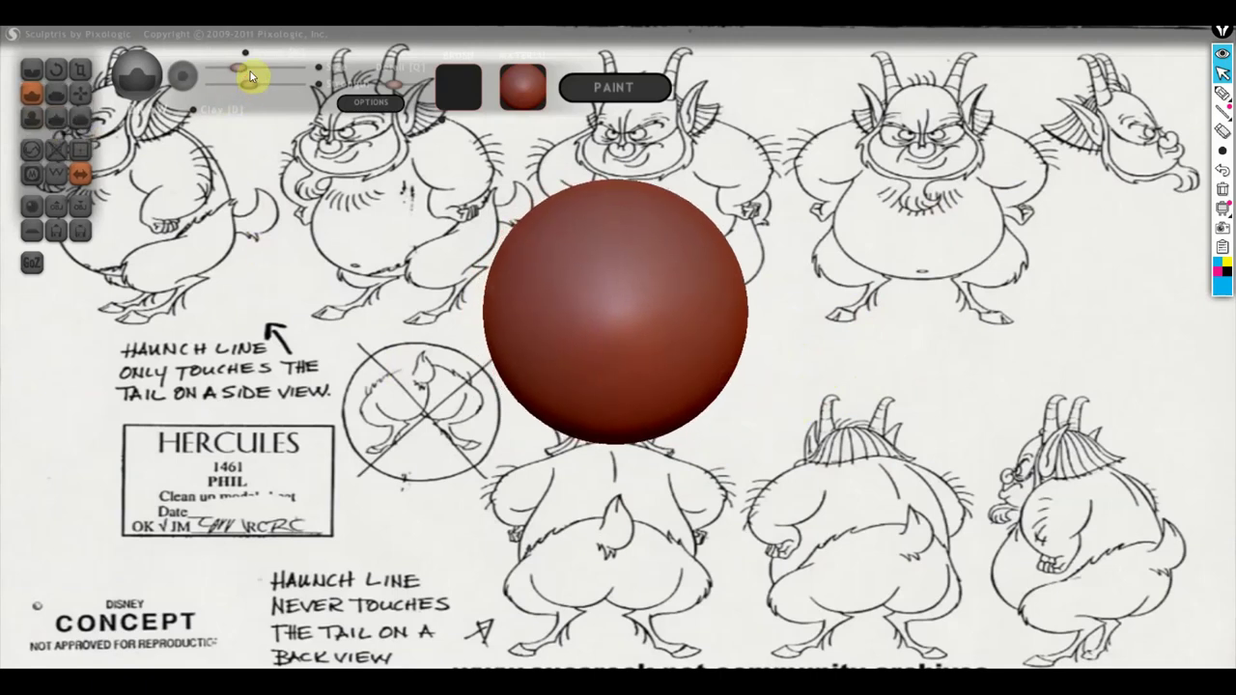
left_click_drag(251, 75, 232, 72)
left_click(266, 67)
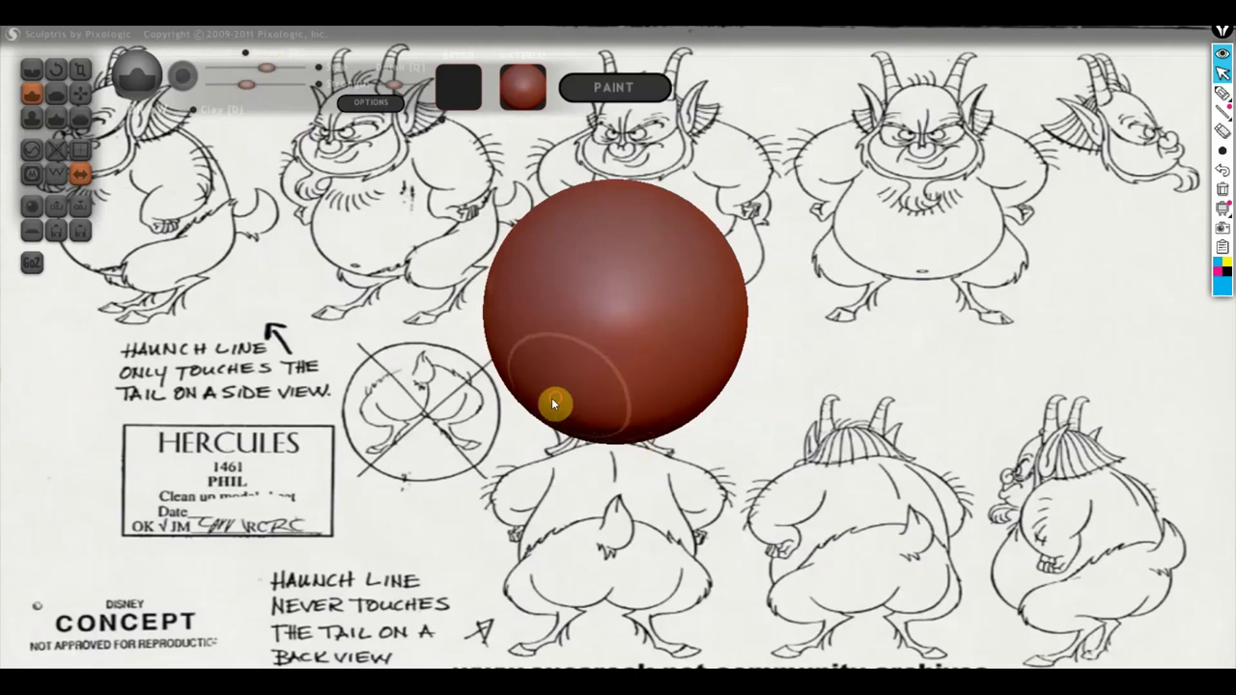
mouse_move(551, 403)
left_mouse_down()
mouse_move(734, 416)
mouse_move(699, 428)
left_mouse_up()
mouse_move(652, 385)
left_mouse_down()
mouse_move(647, 368)
mouse_move(645, 406)
mouse_move(662, 326)
left_mouse_up()
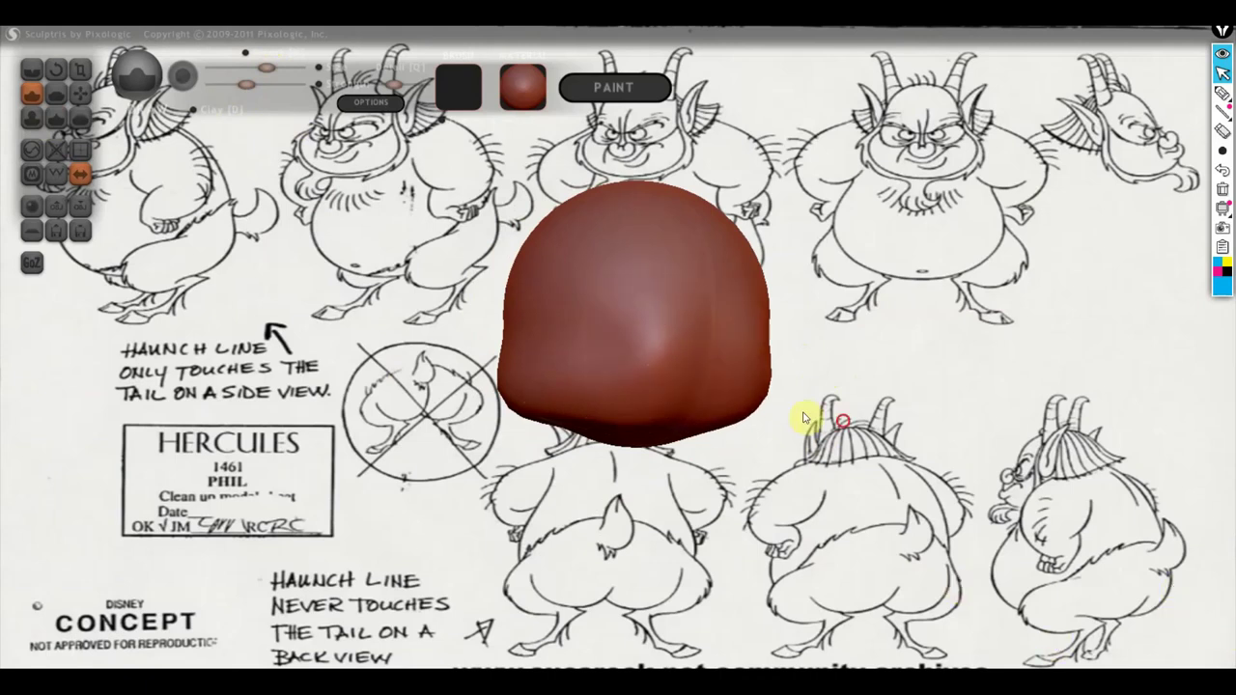
mouse_move(808, 419)
left_mouse_down()
mouse_move(938, 434)
mouse_move(917, 352)
mouse_move(943, 475)
mouse_move(1063, 505)
left_mouse_up()
mouse_move(889, 483)
left_mouse_down()
mouse_move(933, 469)
mouse_move(928, 450)
mouse_move(737, 406)
mouse_move(827, 414)
mouse_move(826, 507)
mouse_move(676, 483)
mouse_move(646, 493)
left_mouse_up()
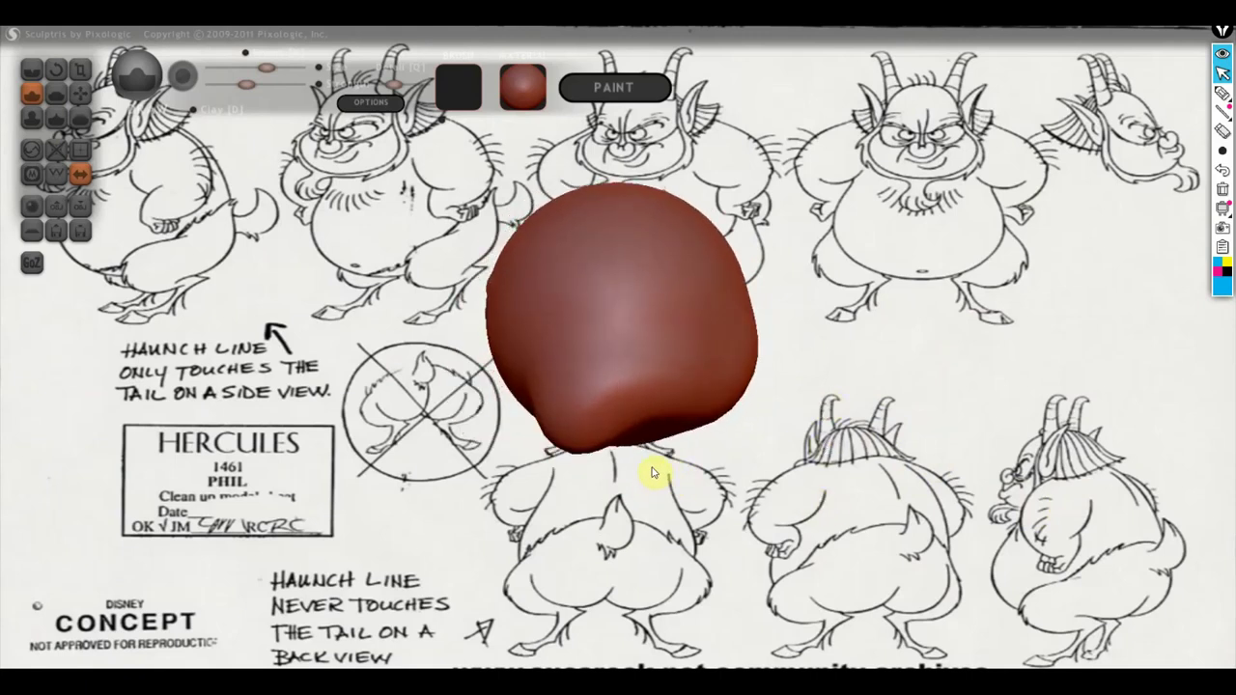
Carve and extend a horizontal Crease groove across the head's front, then orbit to check it.
left_click(40, 76)
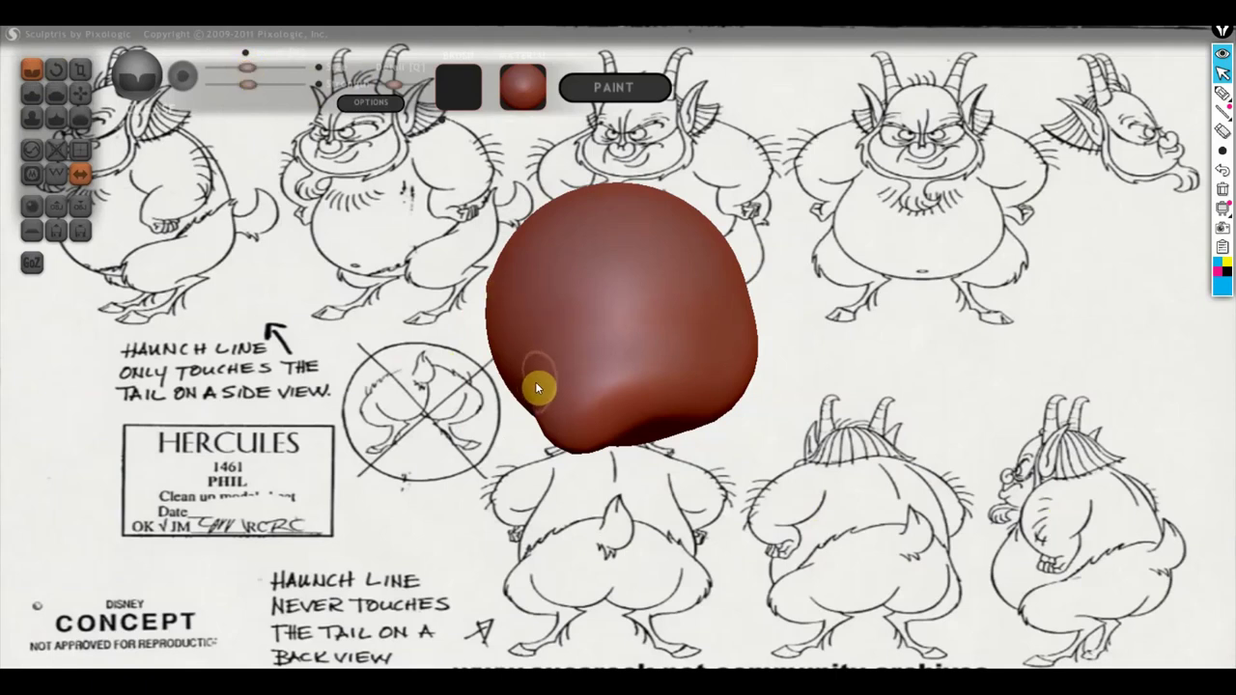
mouse_move(538, 382)
left_mouse_down()
mouse_move(572, 352)
mouse_move(658, 345)
left_mouse_up()
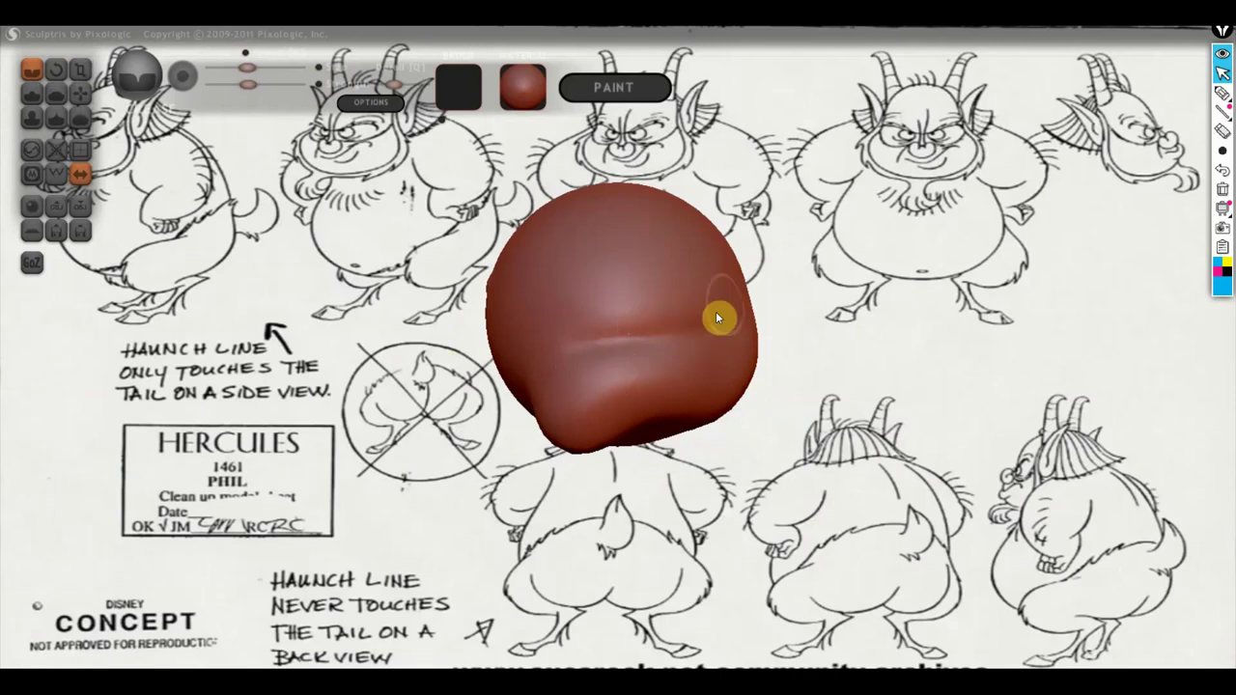
left_click_drag(619, 339, 753, 309)
mouse_move(814, 413)
left_mouse_down()
mouse_move(723, 420)
mouse_move(698, 359)
left_mouse_up()
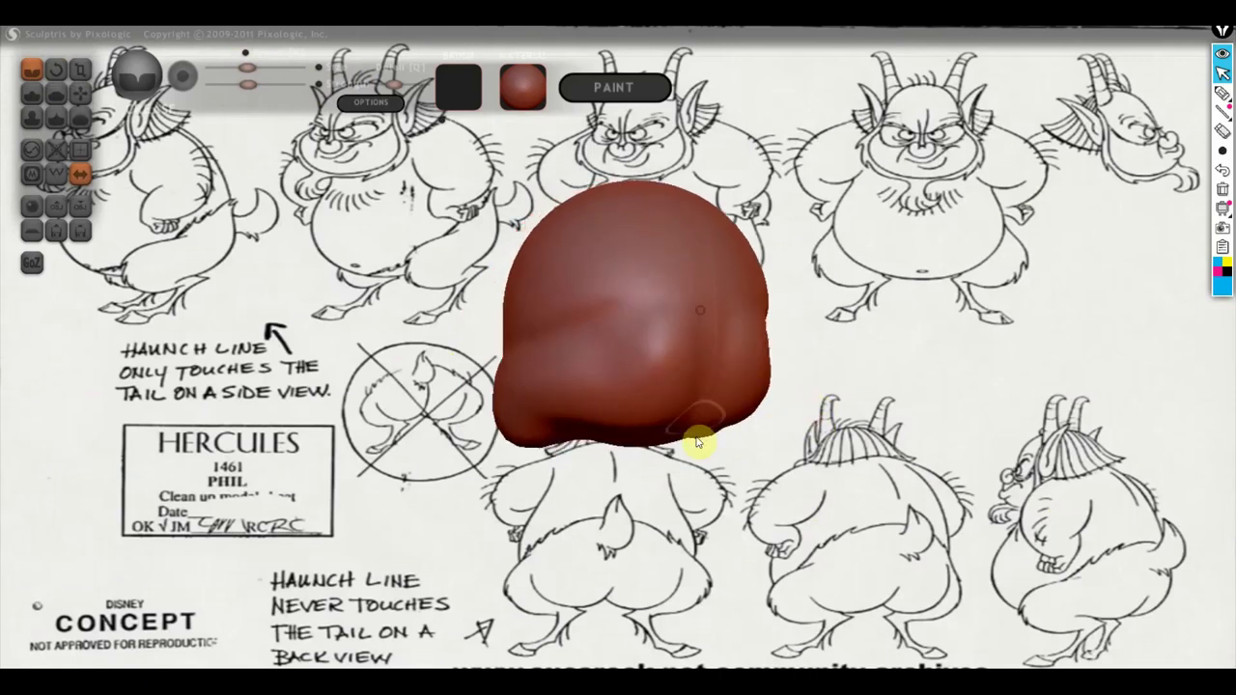
mouse_move(718, 490)
left_mouse_down()
mouse_move(654, 505)
mouse_move(838, 498)
mouse_move(819, 496)
mouse_move(834, 497)
mouse_move(792, 402)
mouse_move(919, 425)
mouse_move(983, 418)
mouse_move(722, 437)
left_mouse_up()
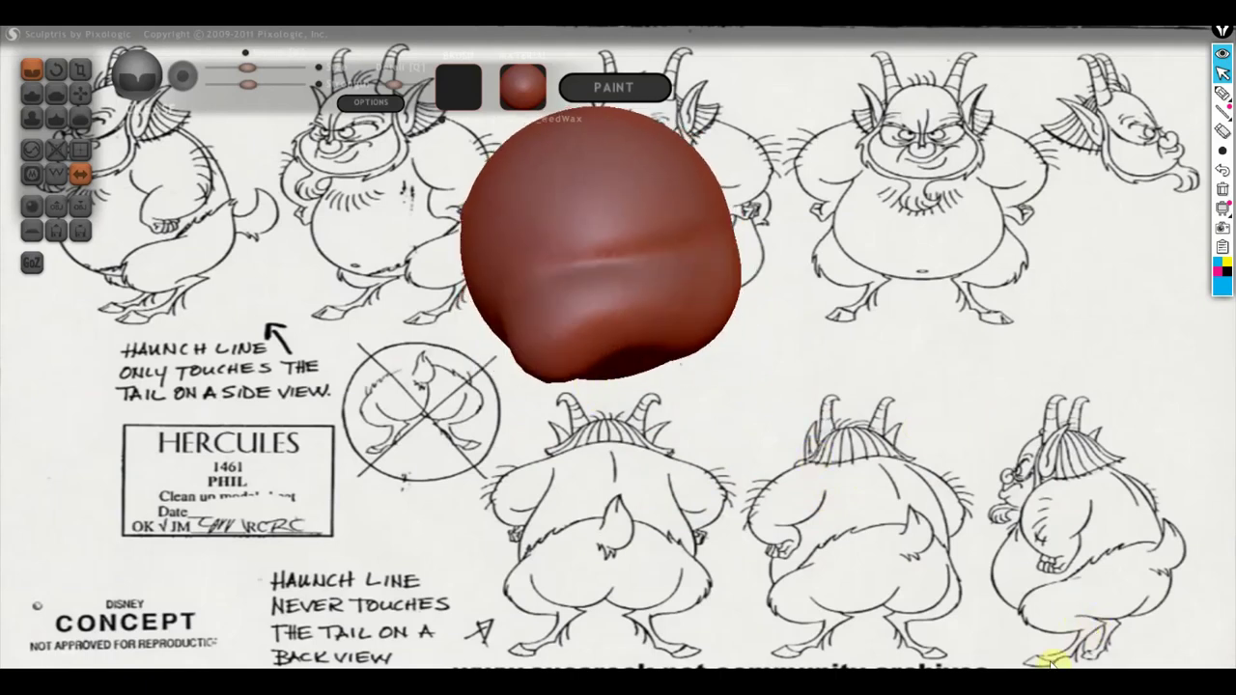
Draw blue pen arrows at the side-view hoof and the front-view leg on the sheet.
left_click(1223, 93)
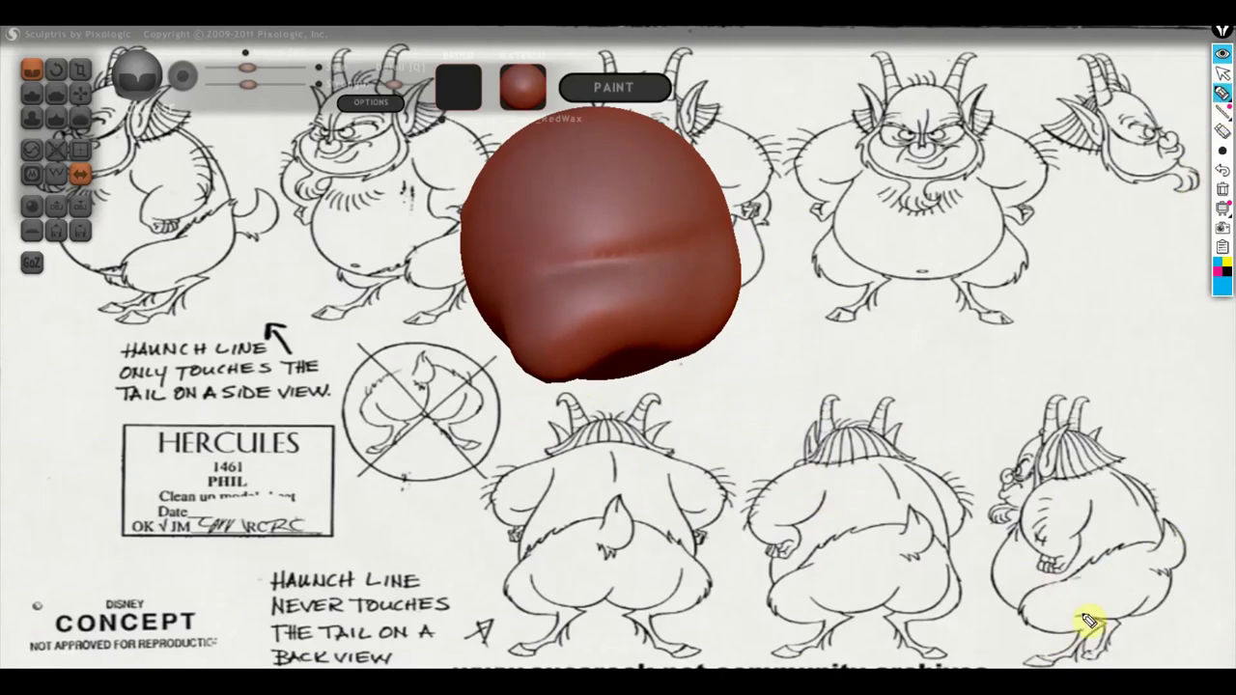
left_click_drag(1044, 621, 1056, 658)
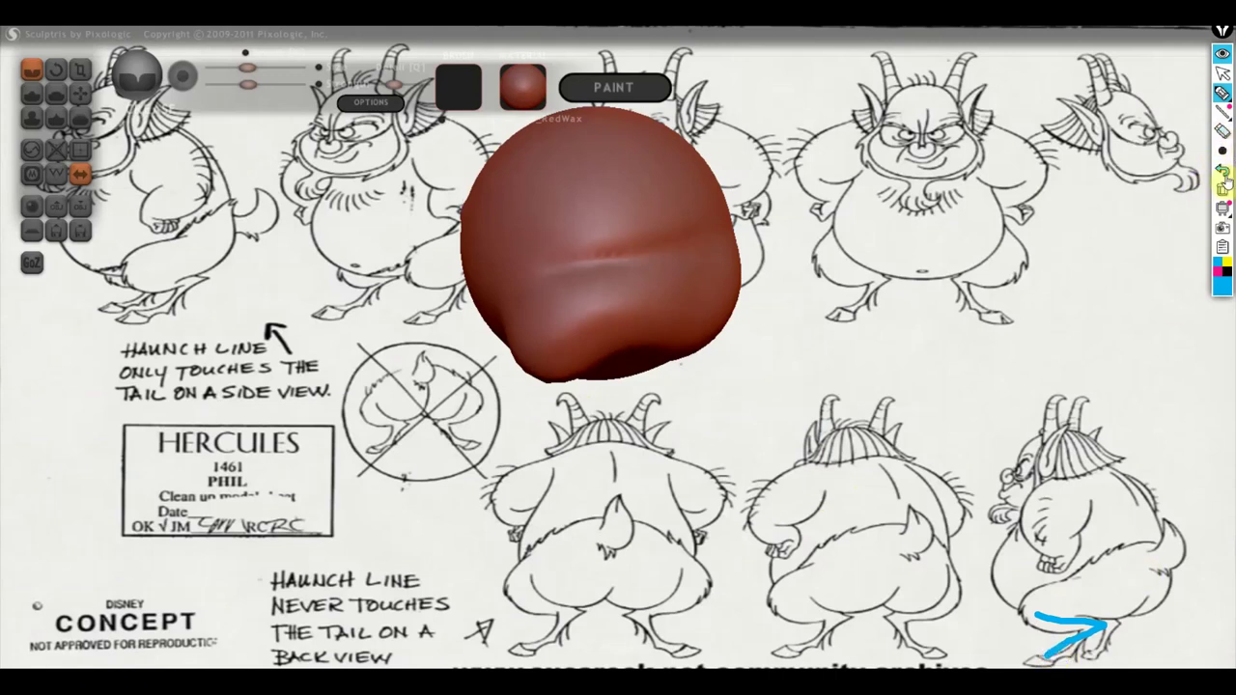
left_click_drag(977, 277, 989, 326)
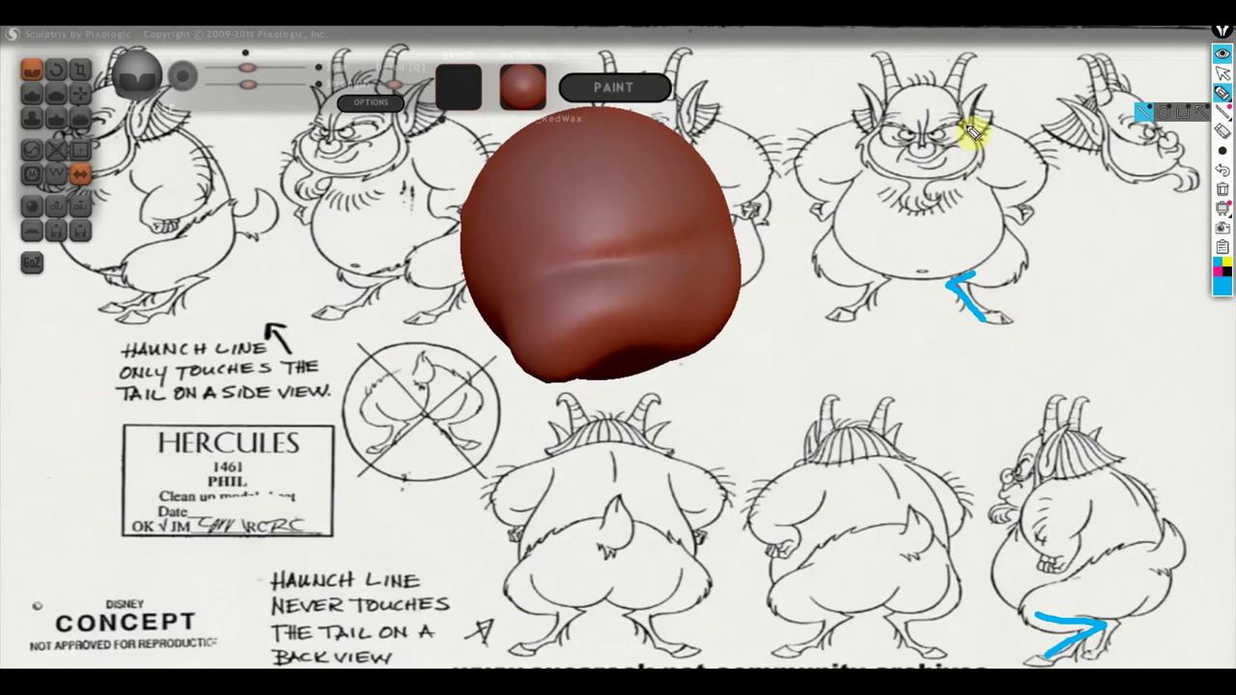
left_click(1223, 73)
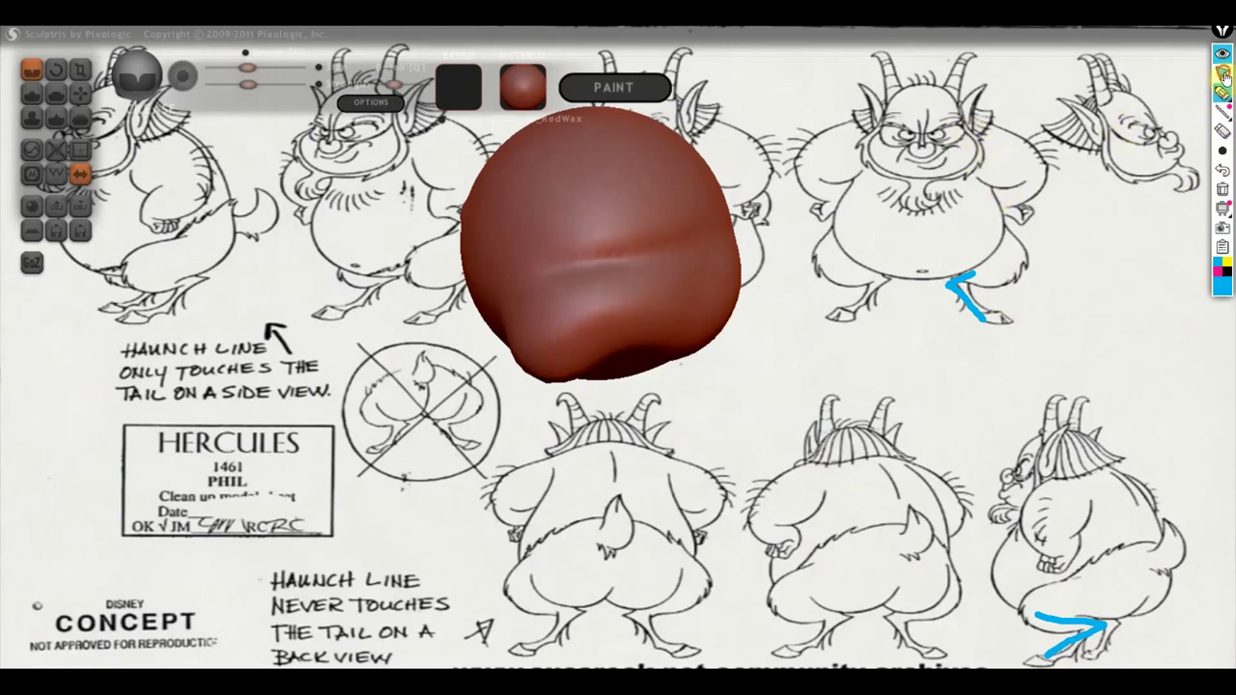
With a smaller Clay brush, pull the bottom lobe down into a point.
left_click(31, 92)
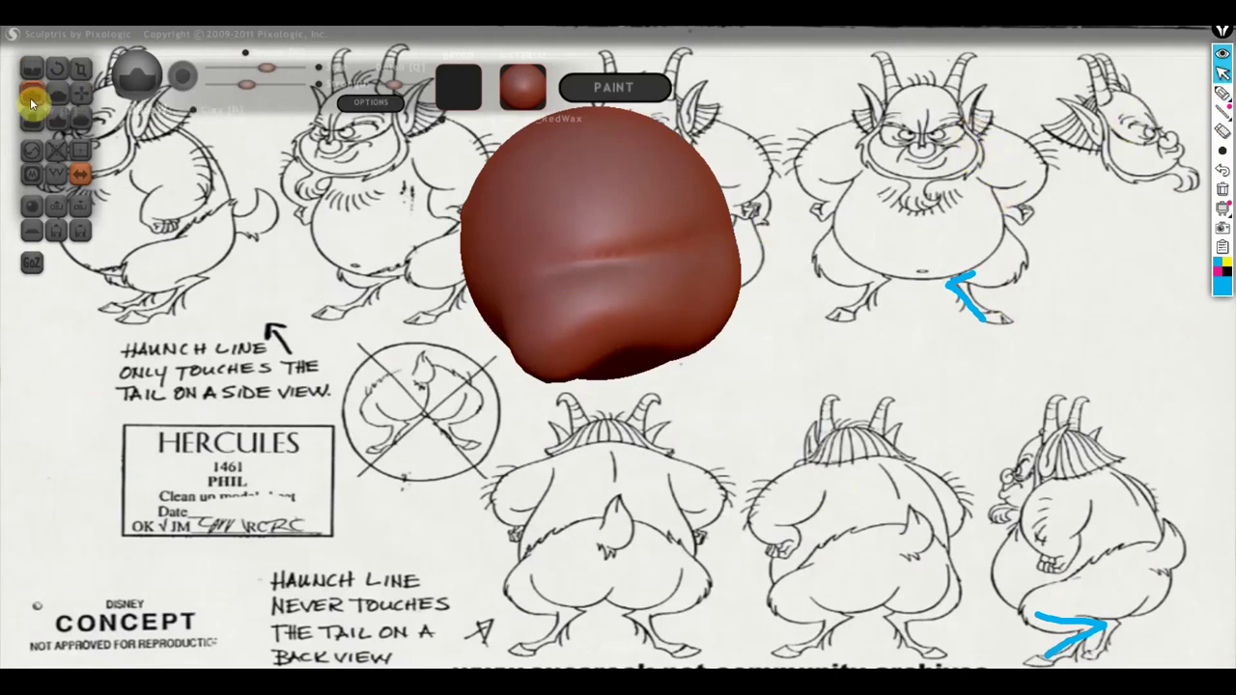
left_click_drag(613, 470, 582, 400)
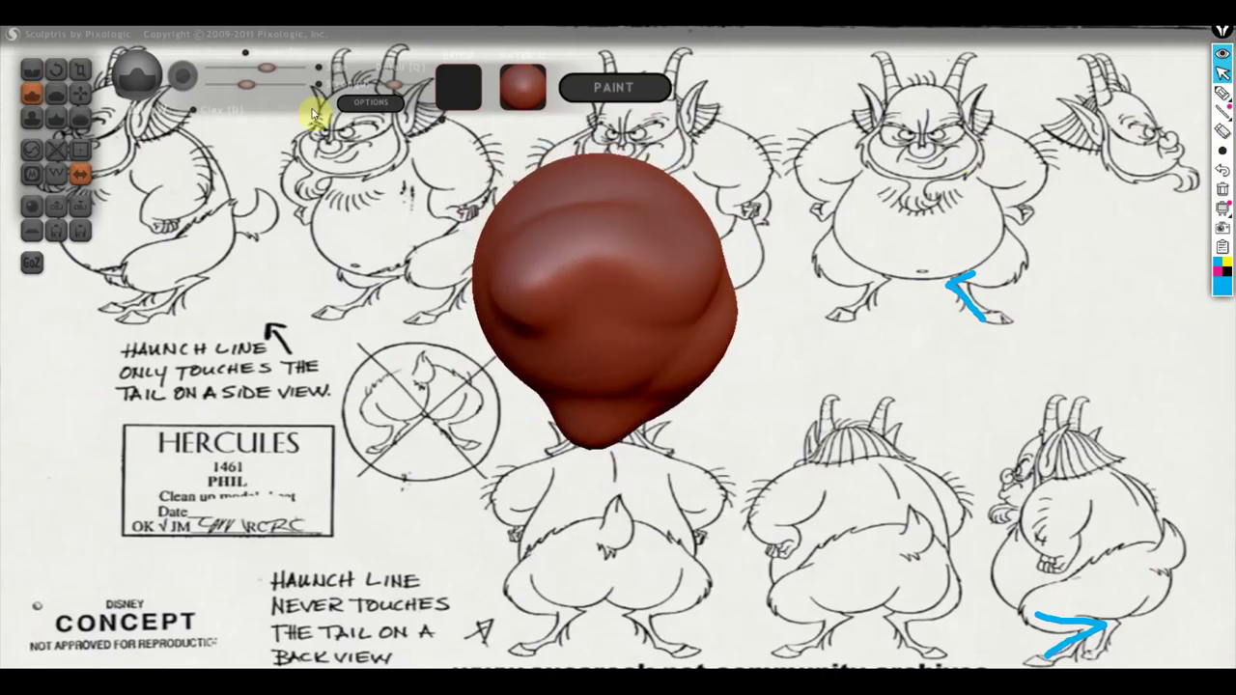
left_click_drag(261, 78, 245, 75)
left_click_drag(530, 293, 529, 291)
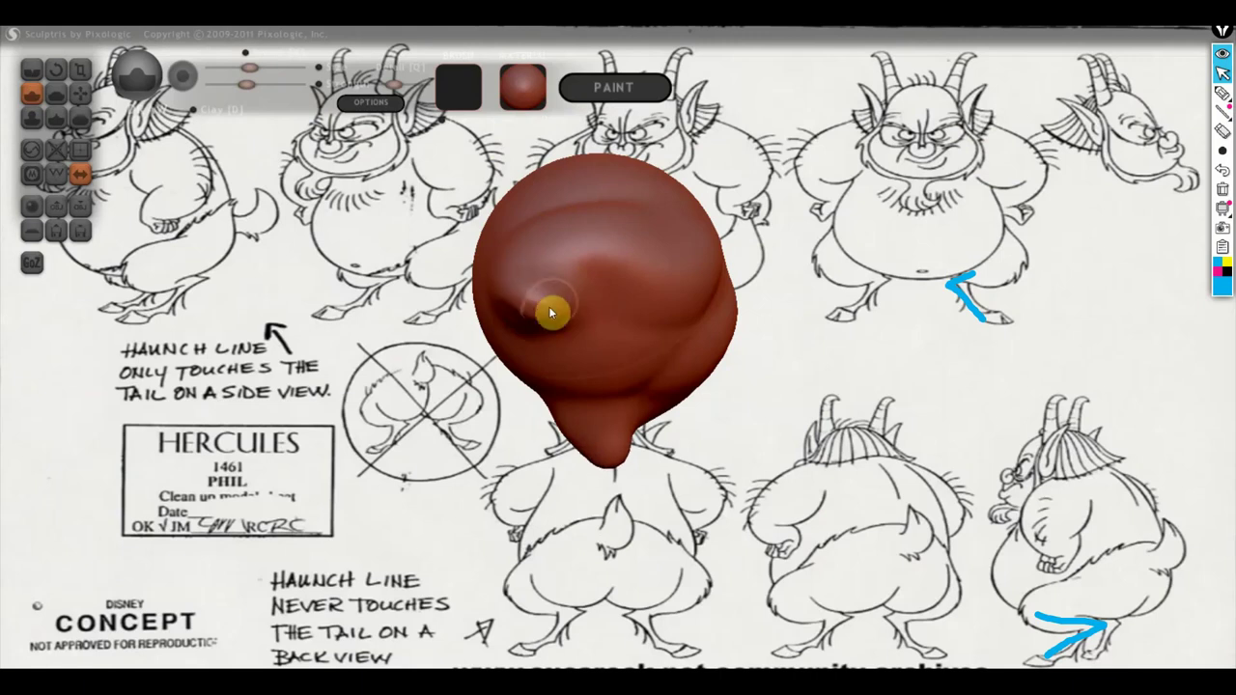
mouse_move(801, 394)
left_mouse_down()
mouse_move(768, 492)
mouse_move(792, 486)
mouse_move(745, 483)
left_mouse_up()
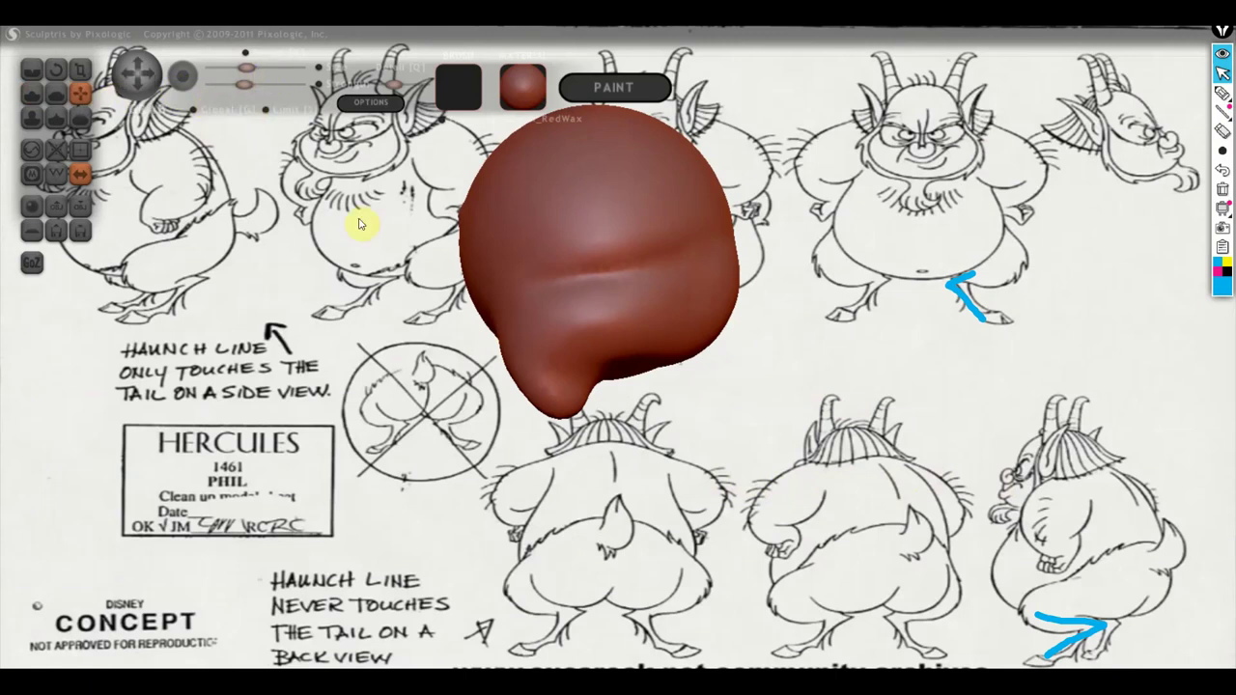
left_click_drag(560, 414, 579, 408)
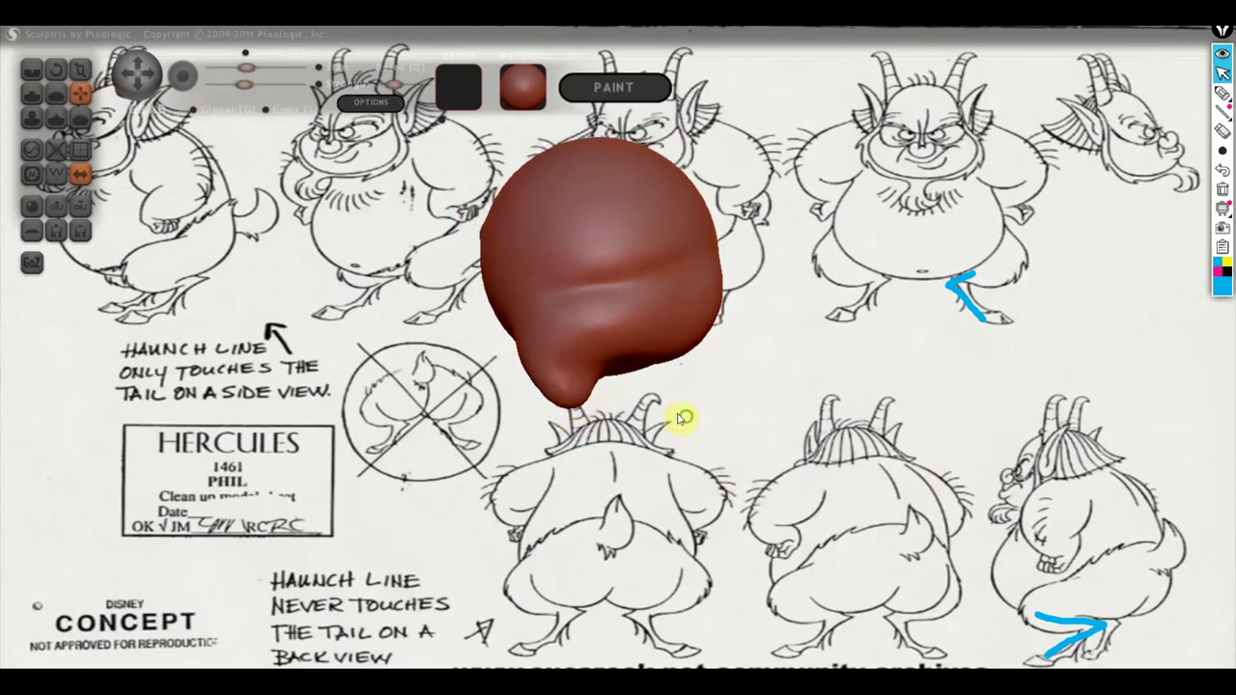
key("ctrl+z")
Stretch, sharpen and curl the tail into a single tapering tip, undoing a stray lump.
left_click_drag(609, 367, 566, 367)
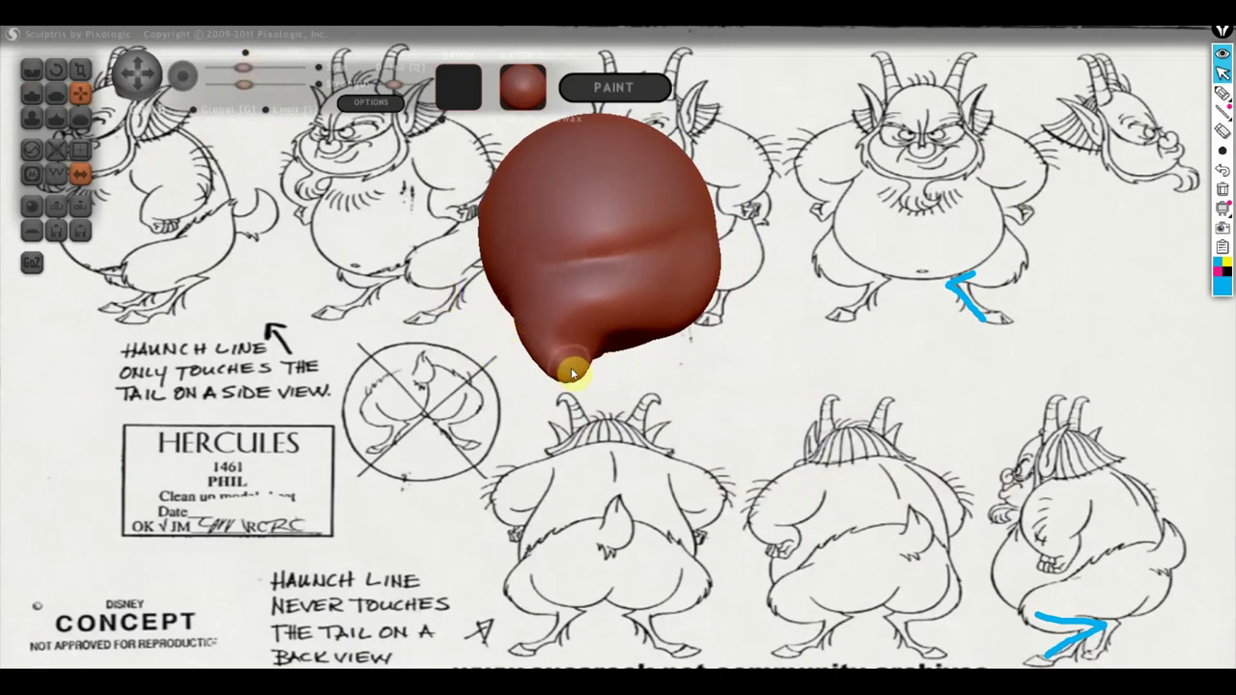
left_click_drag(571, 367, 629, 409)
left_click_drag(568, 382, 623, 415)
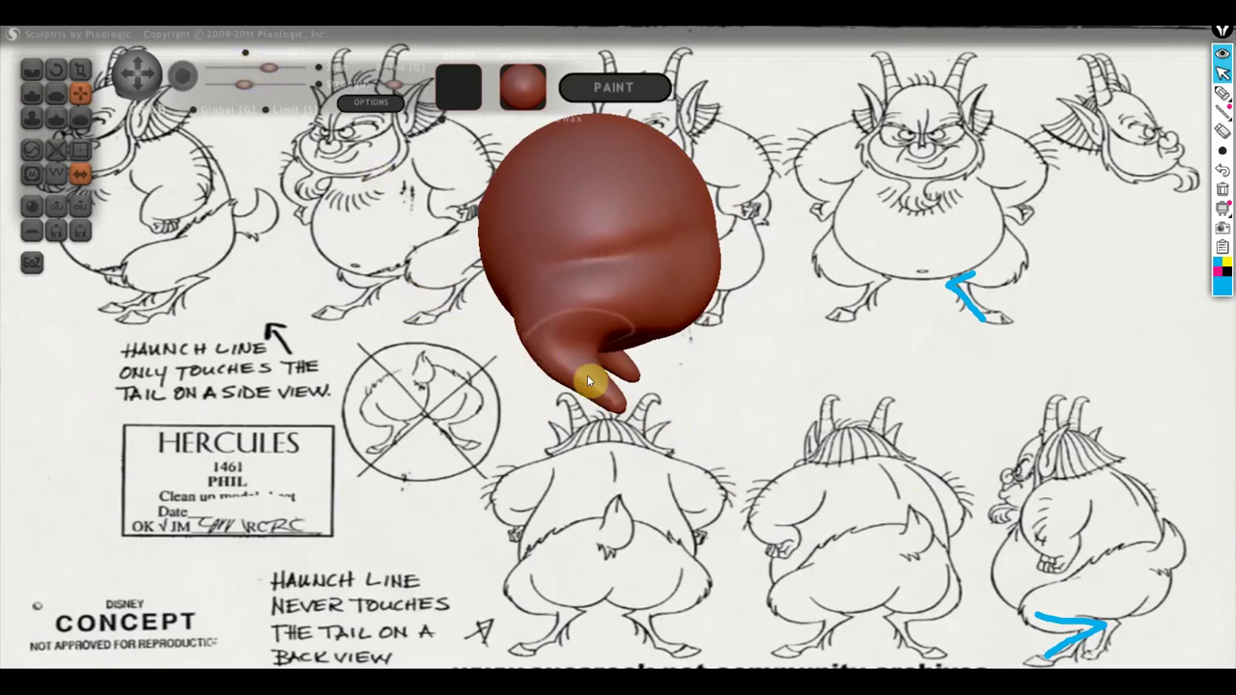
mouse_move(585, 402)
left_mouse_down()
mouse_move(603, 383)
mouse_move(557, 335)
mouse_move(528, 355)
mouse_move(557, 342)
left_mouse_up()
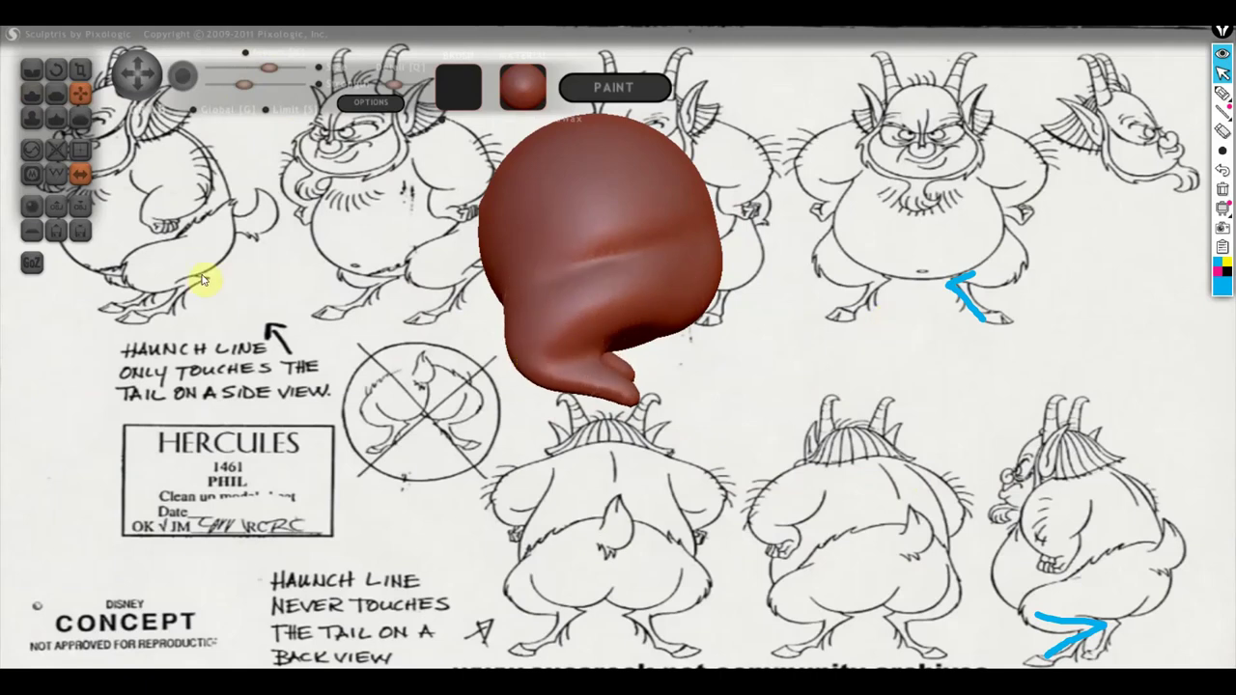
left_click_drag(571, 300, 524, 339)
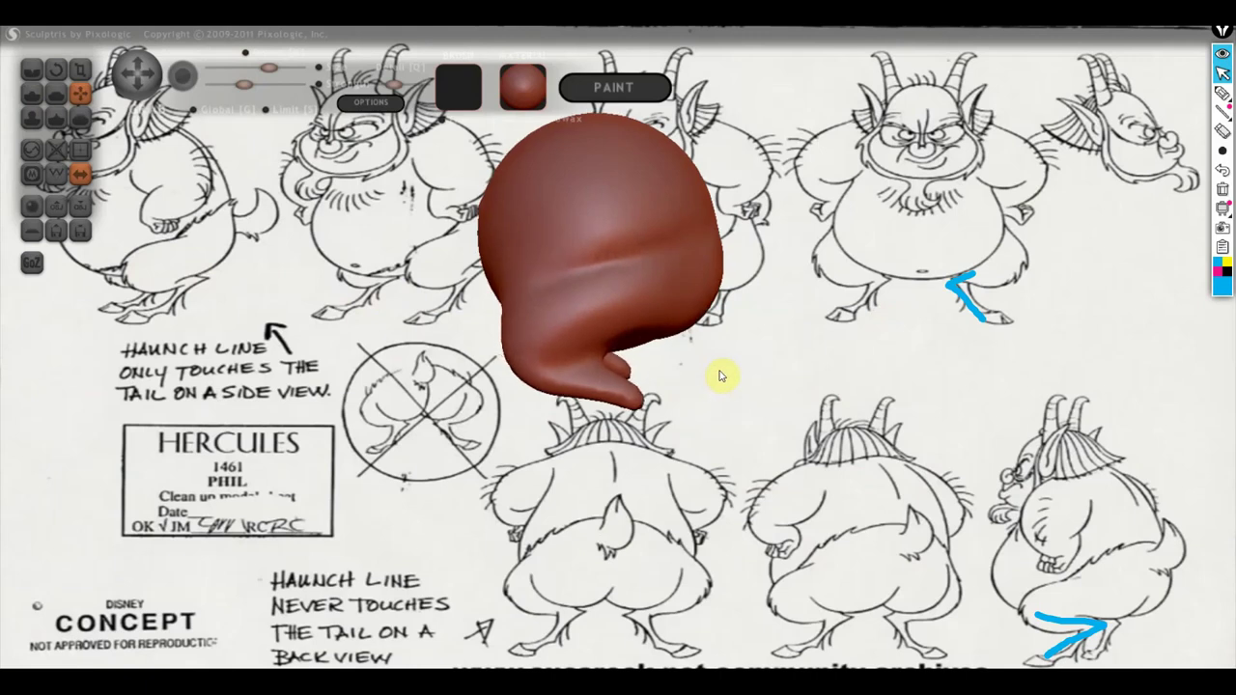
key("ctrl+z")
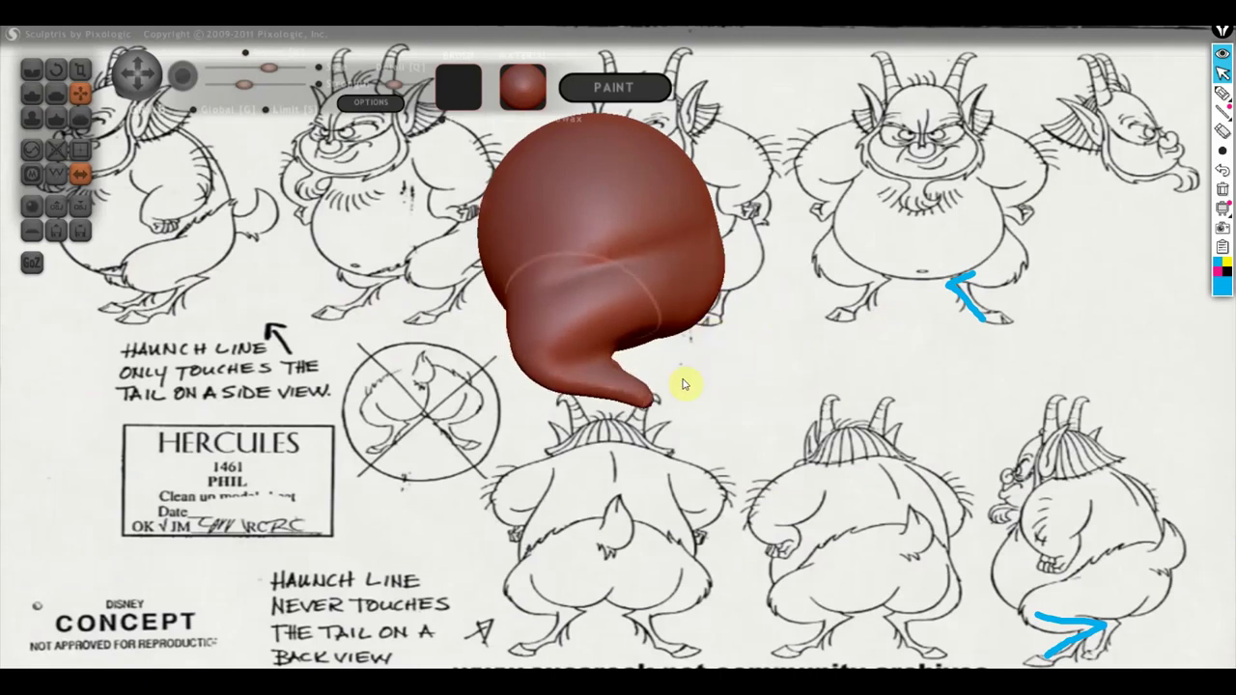
Round off both mirrored leg tips with the Clay brush while zoomed in.
left_click(32, 92)
mouse_move(627, 425)
left_mouse_down()
mouse_move(672, 418)
mouse_move(651, 367)
mouse_move(731, 387)
mouse_move(695, 356)
left_mouse_up()
scroll(628, 292, "up", 3)
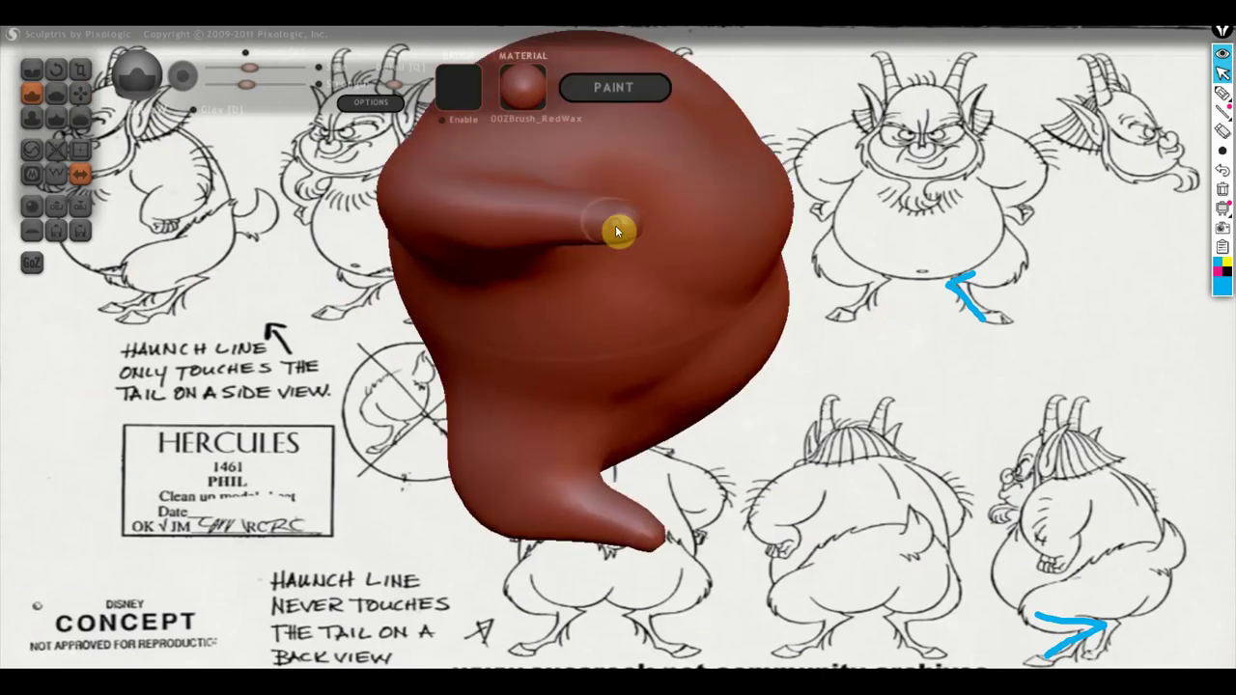
left_click_drag(615, 225, 609, 254)
mouse_move(854, 359)
left_mouse_down()
mouse_move(1013, 474)
mouse_move(980, 434)
mouse_move(1004, 409)
mouse_move(841, 431)
mouse_move(947, 428)
mouse_move(944, 437)
mouse_move(802, 450)
mouse_move(612, 492)
mouse_move(512, 461)
left_mouse_up()
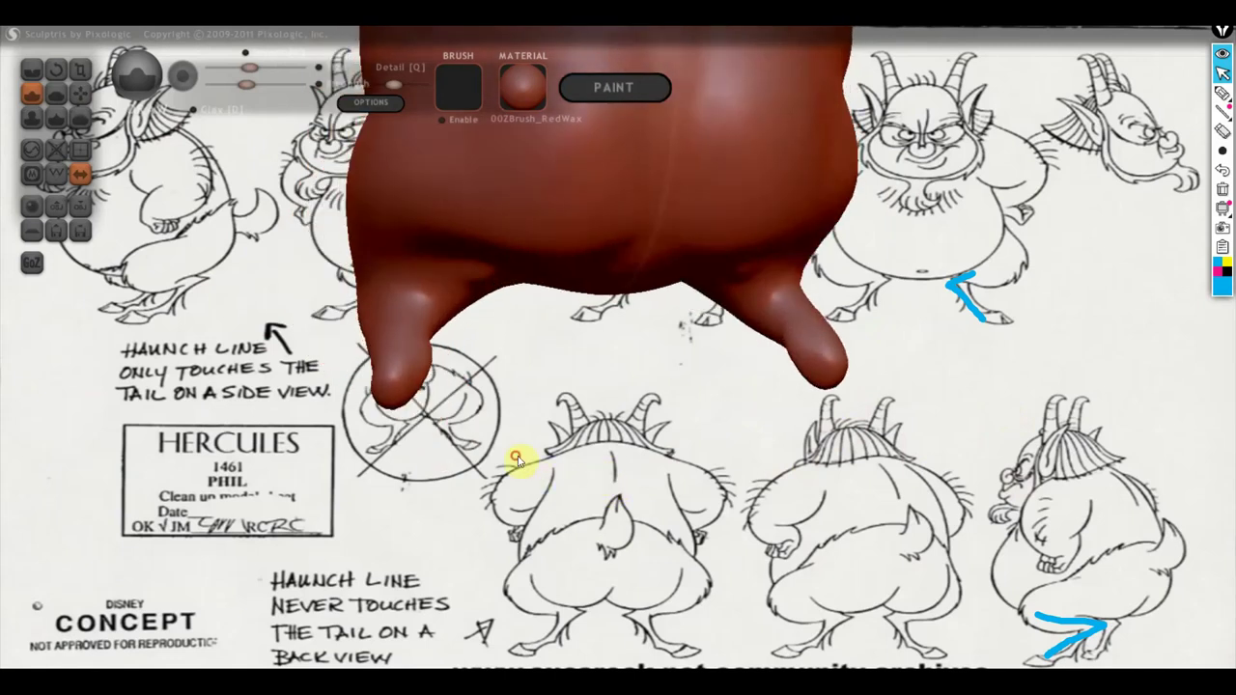
mouse_move(415, 387)
left_mouse_down()
mouse_move(409, 370)
mouse_move(419, 413)
mouse_move(419, 396)
mouse_move(552, 434)
mouse_move(547, 351)
mouse_move(593, 433)
mouse_move(755, 355)
left_mouse_up()
mouse_move(836, 297)
left_mouse_down()
mouse_move(853, 363)
mouse_move(864, 328)
left_mouse_up()
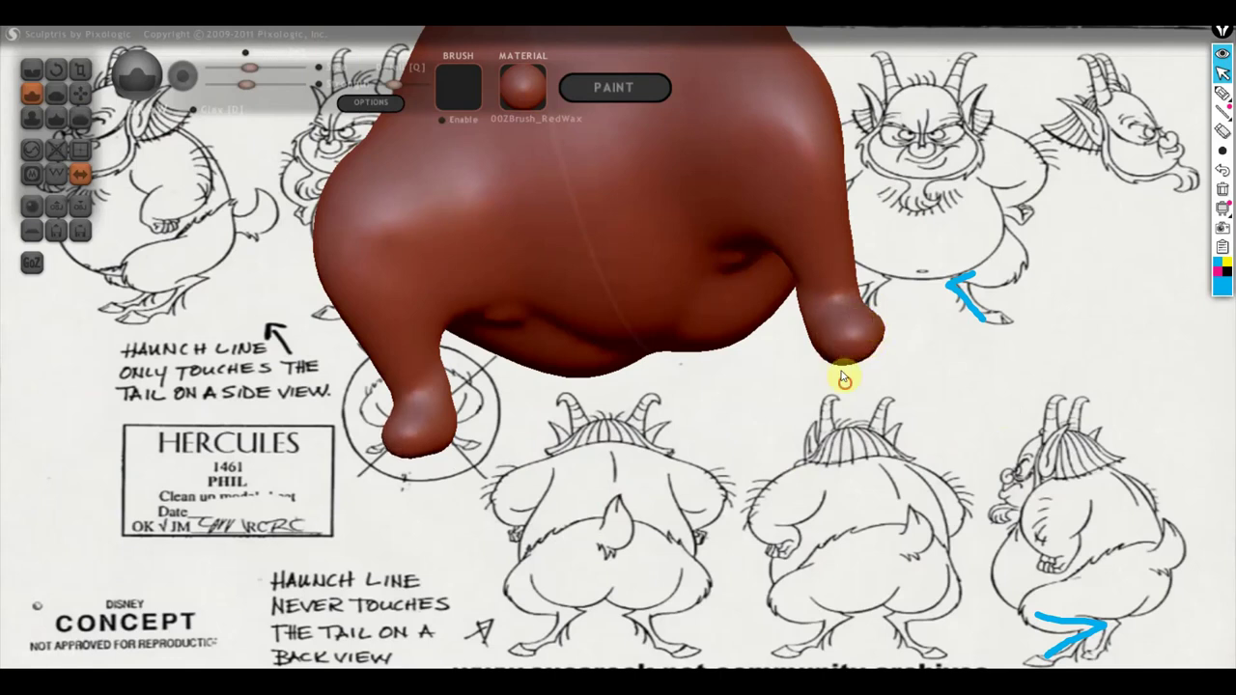
mouse_move(843, 379)
left_mouse_down()
mouse_move(740, 491)
mouse_move(692, 480)
left_mouse_up()
left_click_drag(783, 473, 782, 475)
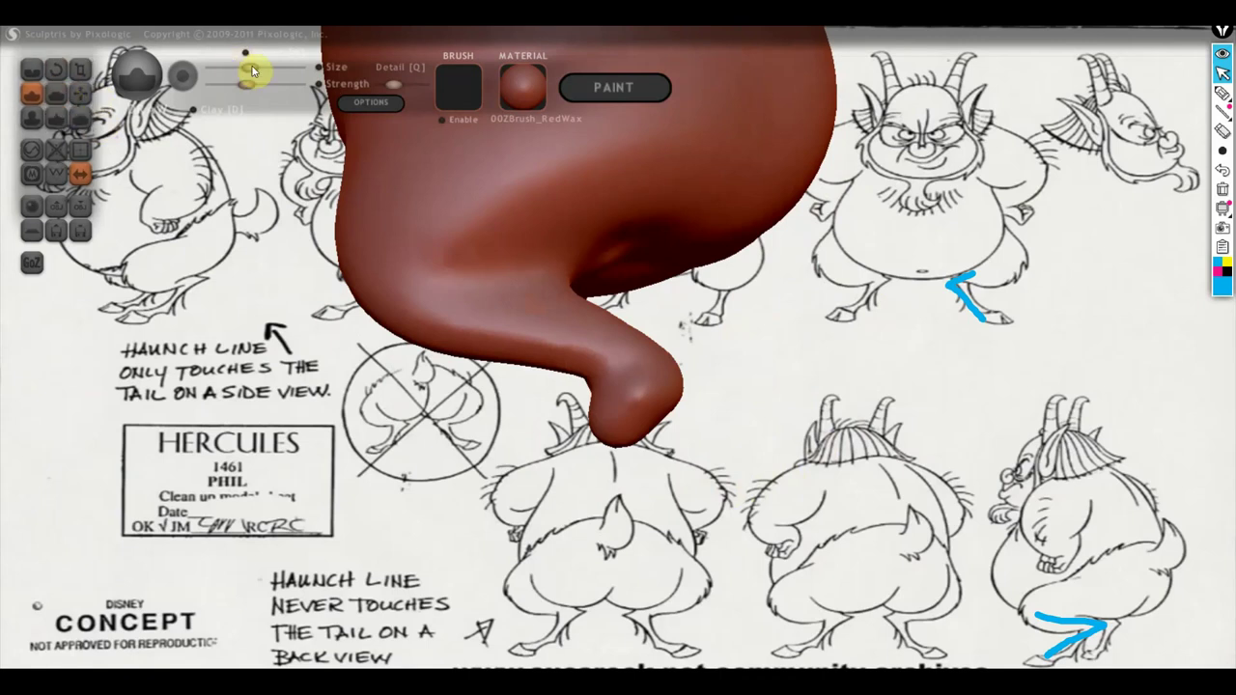
Grab the leg tips down and to the left, then clear the blue annotation marks.
left_click(80, 92)
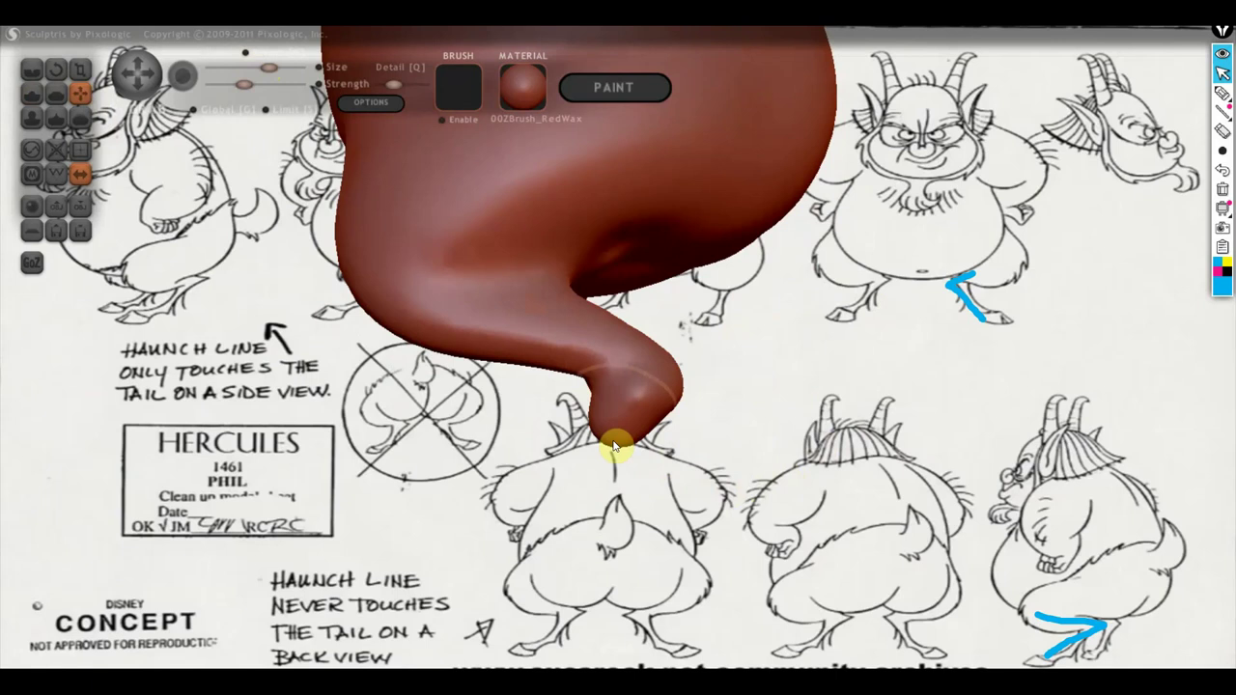
left_click_drag(614, 446, 504, 562)
left_click_drag(573, 480, 532, 551)
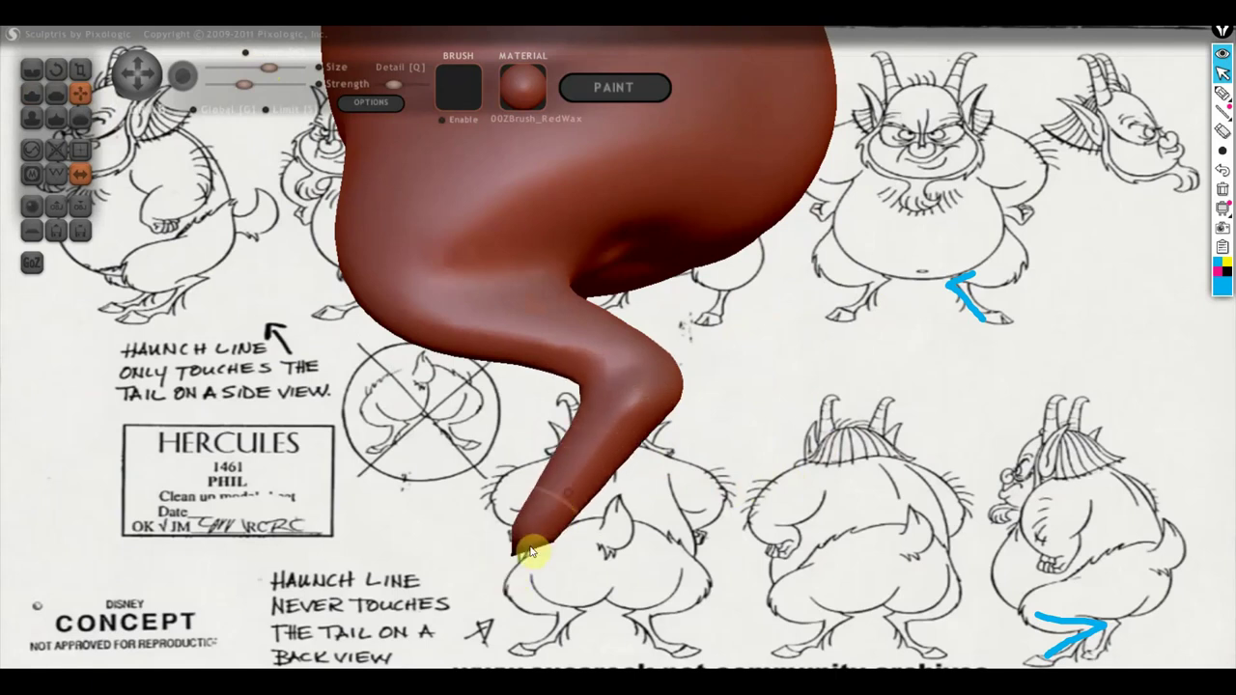
mouse_move(682, 505)
left_mouse_down()
mouse_move(735, 404)
mouse_move(734, 427)
mouse_move(856, 428)
left_mouse_up()
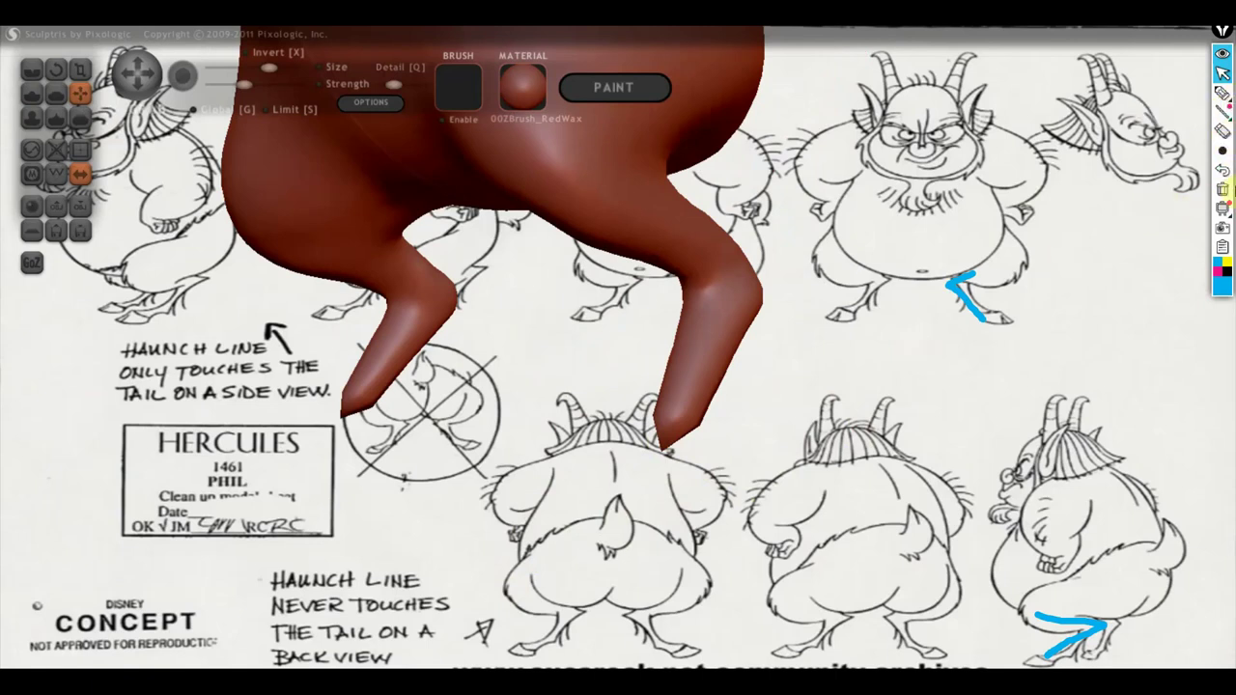
left_click(1222, 190)
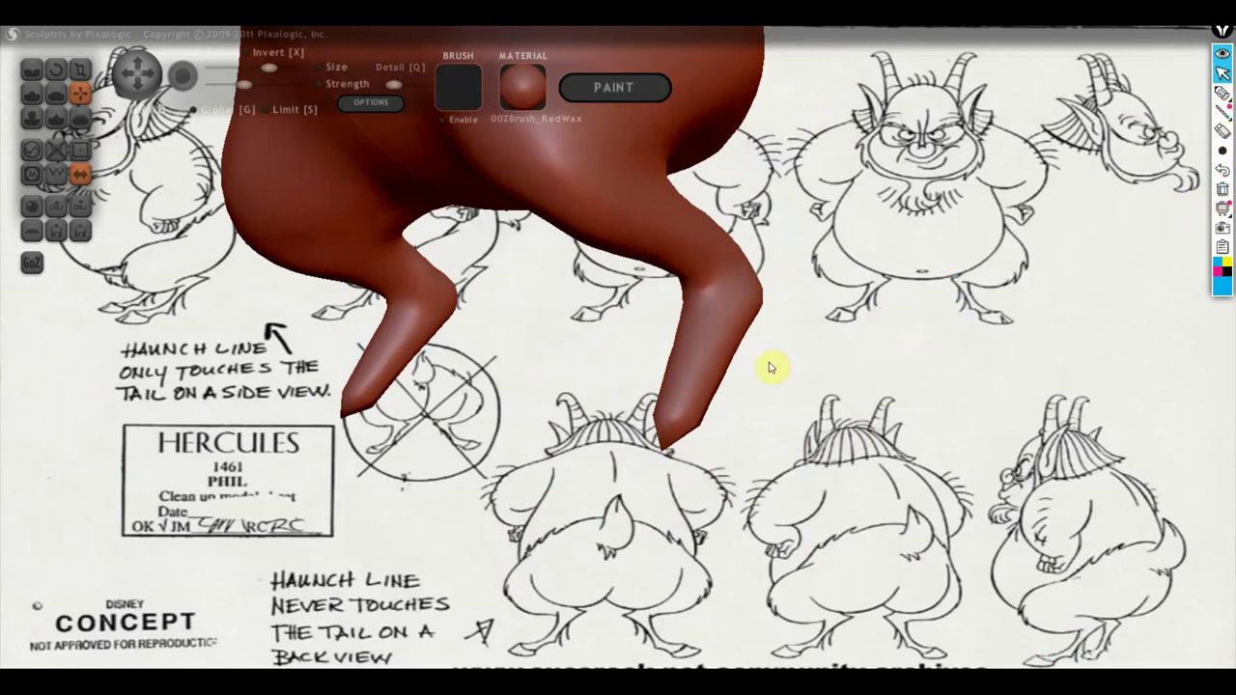
Stretch both mirrored legs longer and thinner and curve their tips inward.
mouse_move(796, 397)
left_mouse_down()
mouse_move(726, 406)
mouse_move(767, 408)
mouse_move(751, 415)
left_mouse_up()
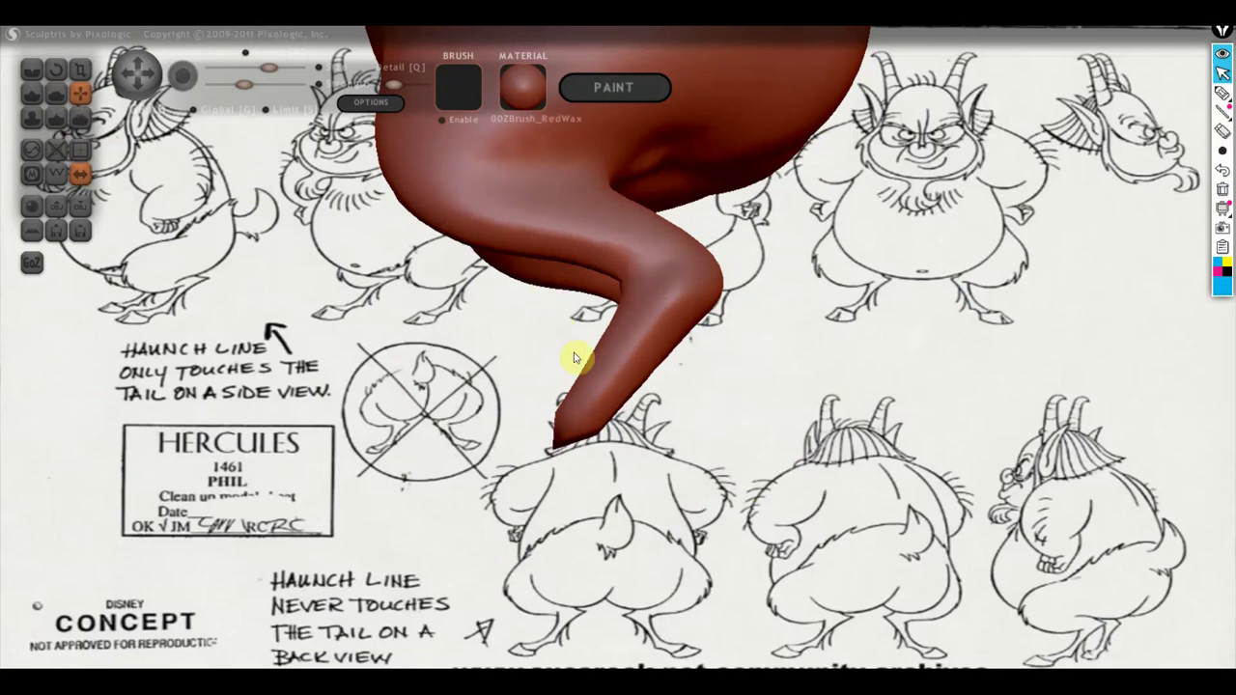
mouse_move(584, 423)
left_mouse_down()
mouse_move(629, 395)
mouse_move(703, 410)
mouse_move(496, 414)
mouse_move(524, 427)
left_mouse_up()
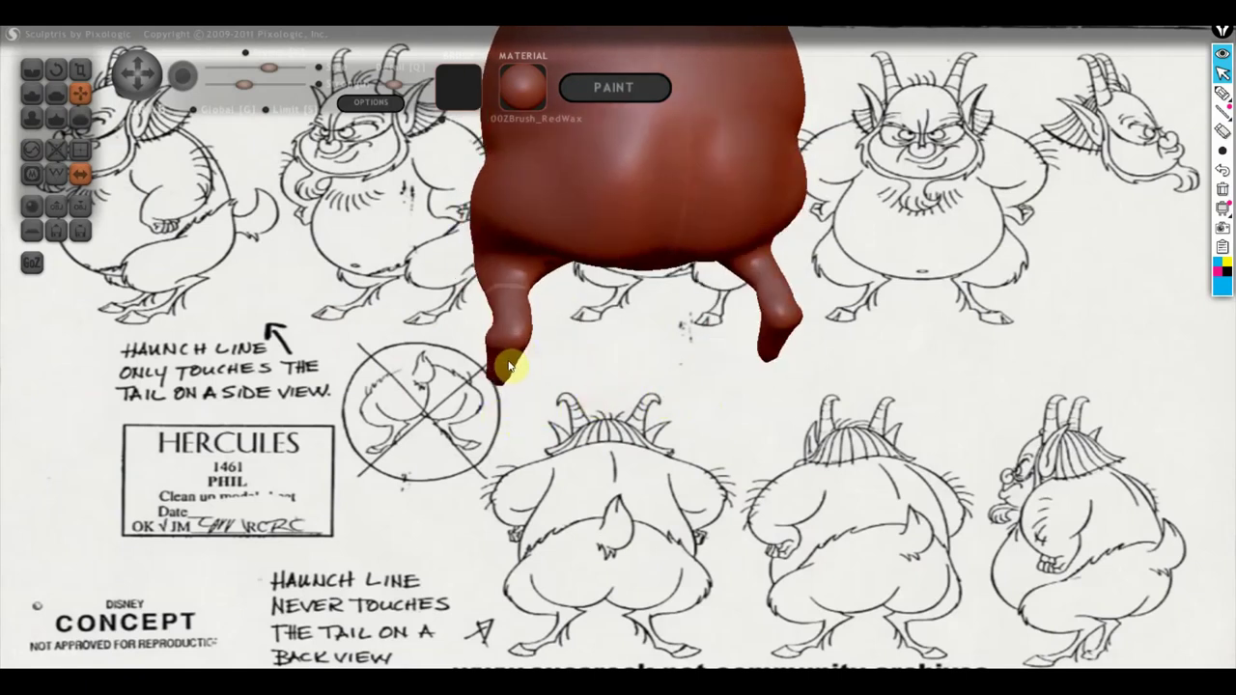
mouse_move(509, 367)
left_mouse_down()
mouse_move(554, 386)
mouse_move(577, 380)
left_mouse_up()
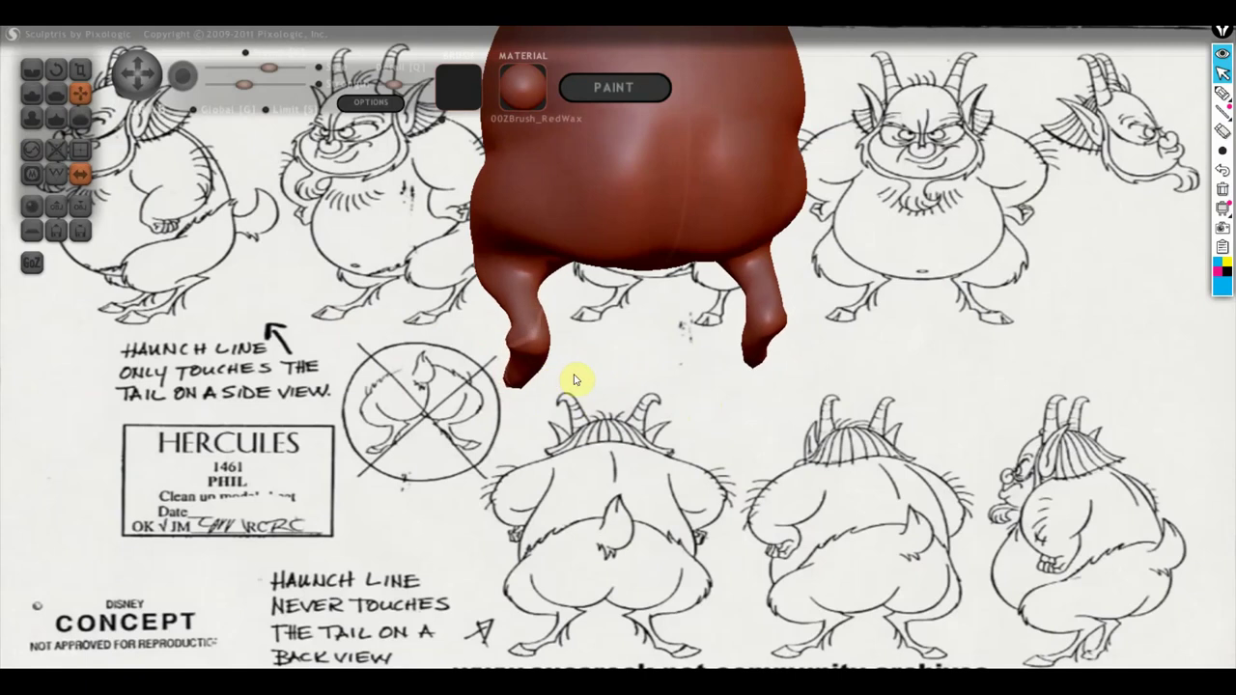
left_click_drag(615, 443, 602, 372)
mouse_move(521, 368)
left_mouse_down()
mouse_move(511, 380)
mouse_move(538, 400)
mouse_move(525, 400)
mouse_move(817, 460)
mouse_move(877, 428)
left_mouse_up()
scroll(718, 406, "up", 2)
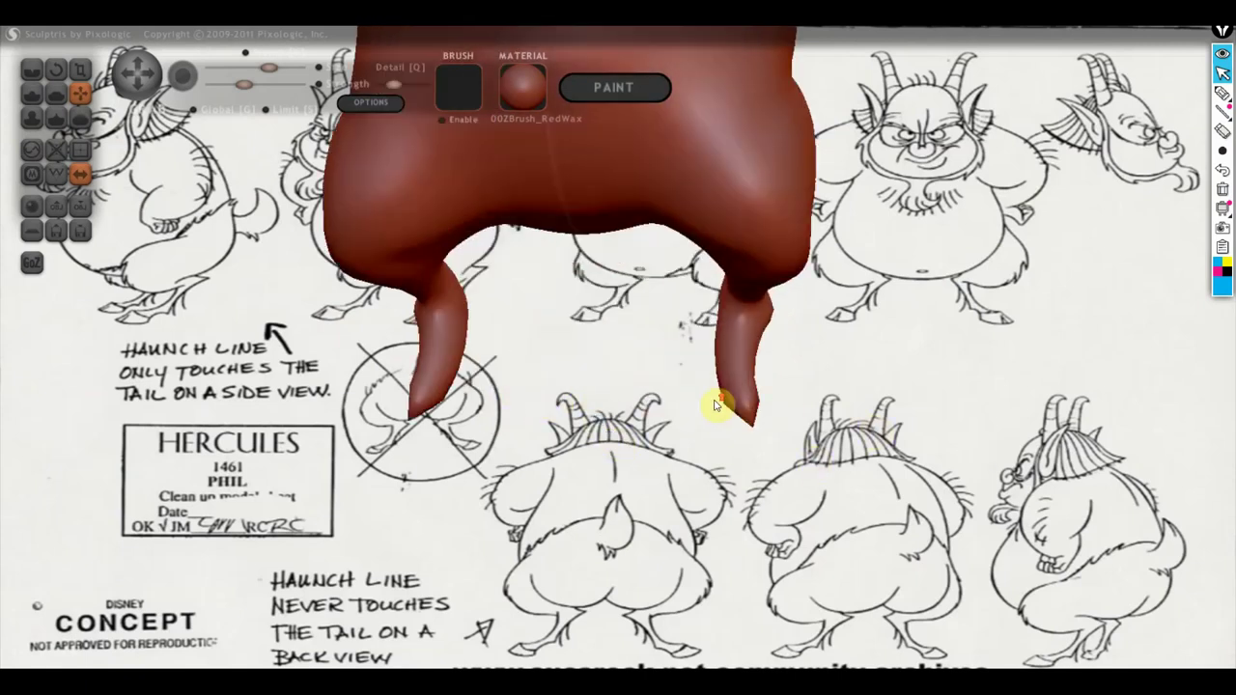
mouse_move(764, 320)
left_mouse_down()
mouse_move(723, 312)
mouse_move(750, 428)
mouse_move(718, 377)
mouse_move(792, 392)
mouse_move(893, 380)
mouse_move(849, 392)
mouse_move(841, 408)
mouse_move(704, 400)
mouse_move(790, 414)
left_mouse_up()
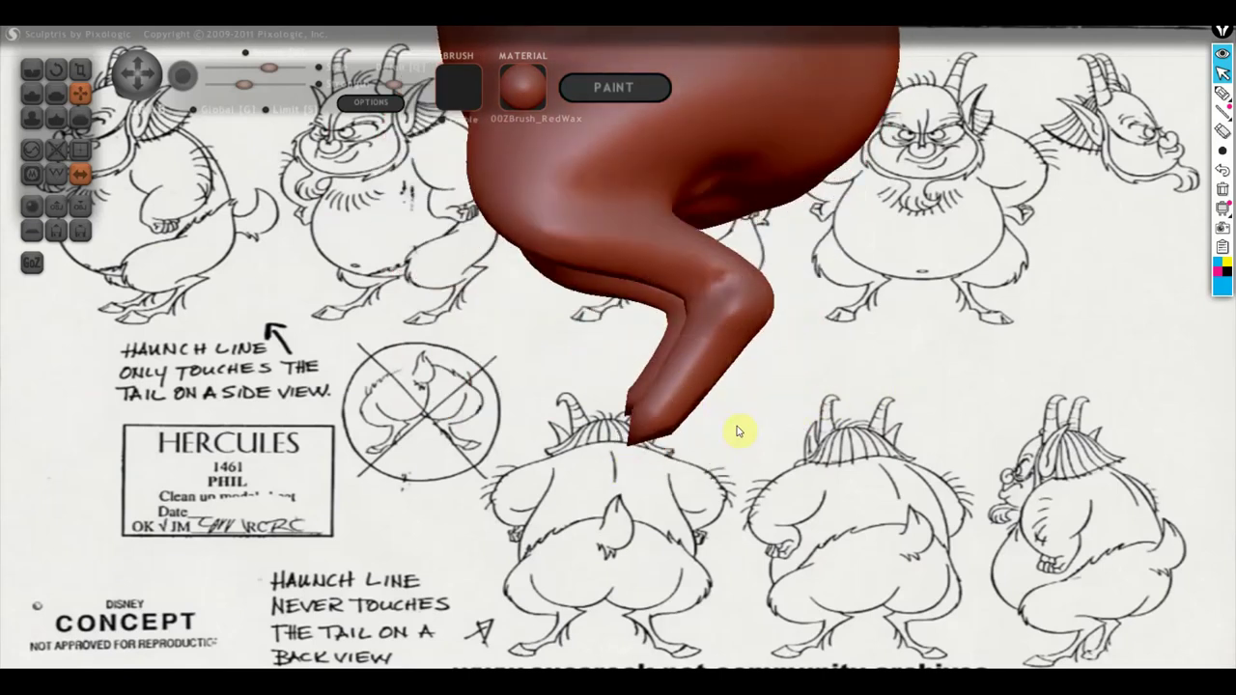
left_click_drag(802, 459, 779, 395)
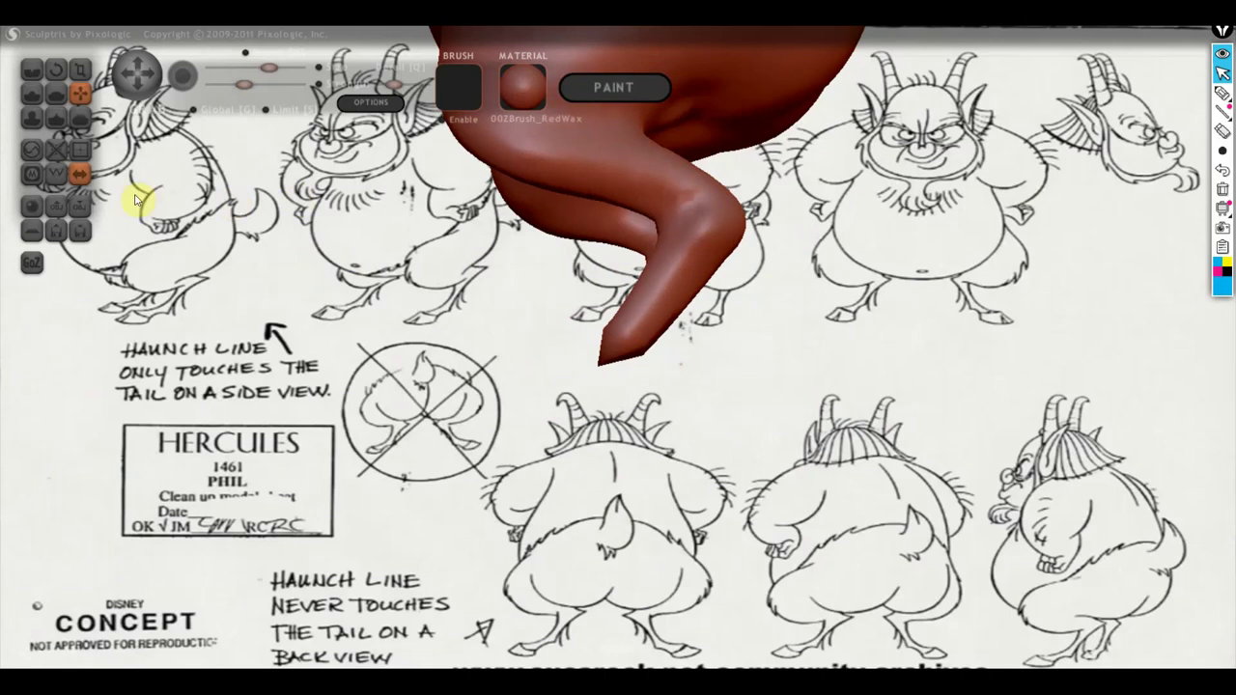
Build up and reshape a rounded foot at the end of each leg.
left_click(36, 98)
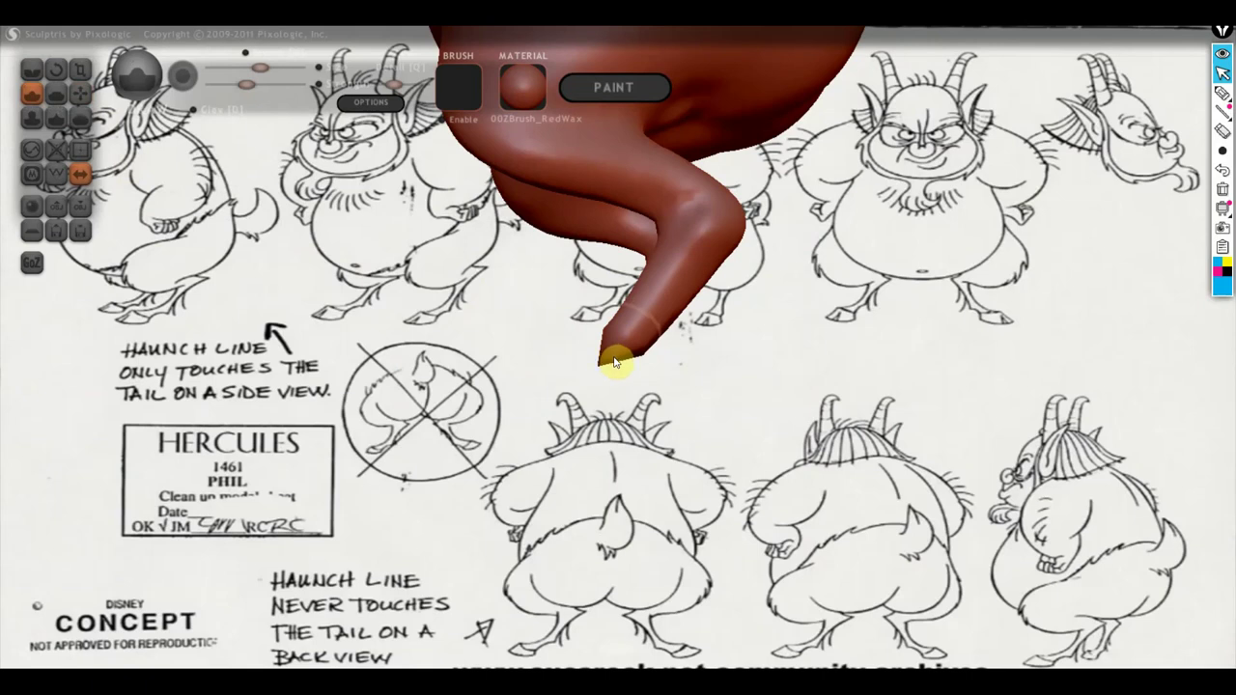
left_click_drag(615, 363, 586, 351)
mouse_move(587, 352)
right_mouse_down()
mouse_move(695, 380)
mouse_move(679, 386)
mouse_move(783, 392)
mouse_move(680, 388)
right_mouse_up()
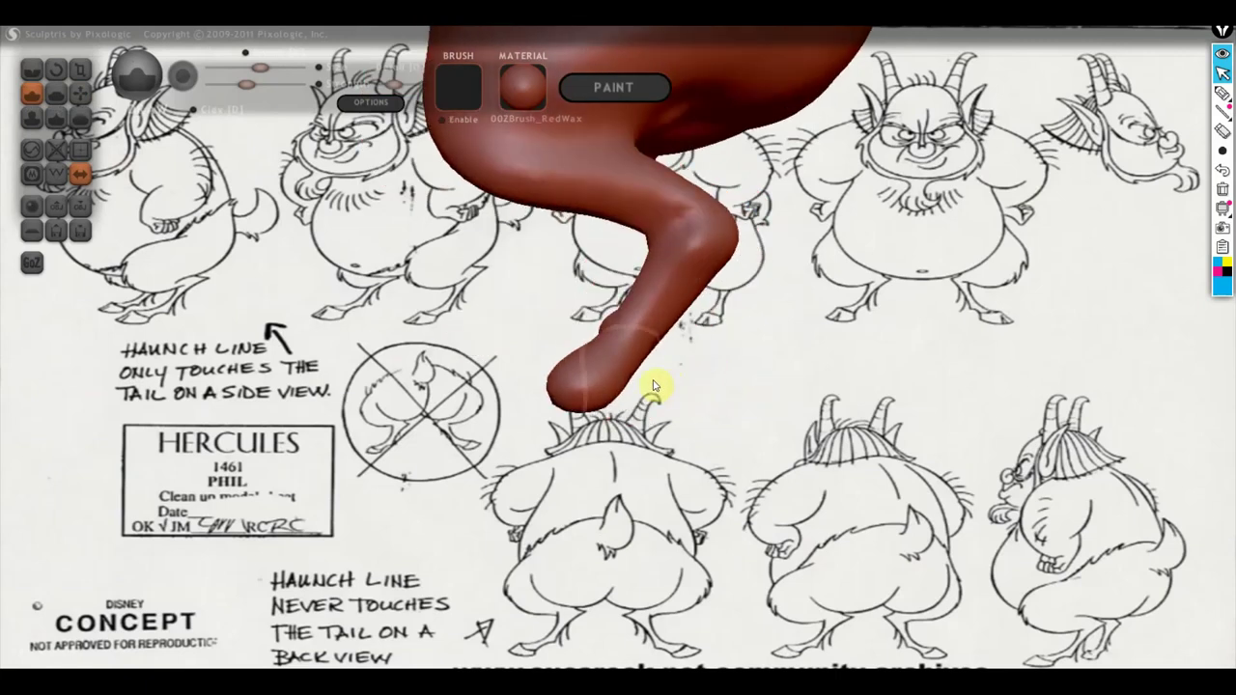
mouse_move(560, 392)
right_mouse_down()
mouse_move(698, 400)
mouse_move(552, 376)
mouse_move(556, 389)
right_mouse_up()
mouse_move(502, 364)
left_mouse_down()
mouse_move(524, 395)
mouse_move(510, 377)
mouse_move(502, 385)
left_mouse_up()
mouse_move(502, 384)
right_mouse_down()
mouse_move(676, 430)
mouse_move(792, 428)
mouse_move(531, 311)
right_mouse_up()
With Grab, pull the feet into shape and thicken the upper legs.
key("g")
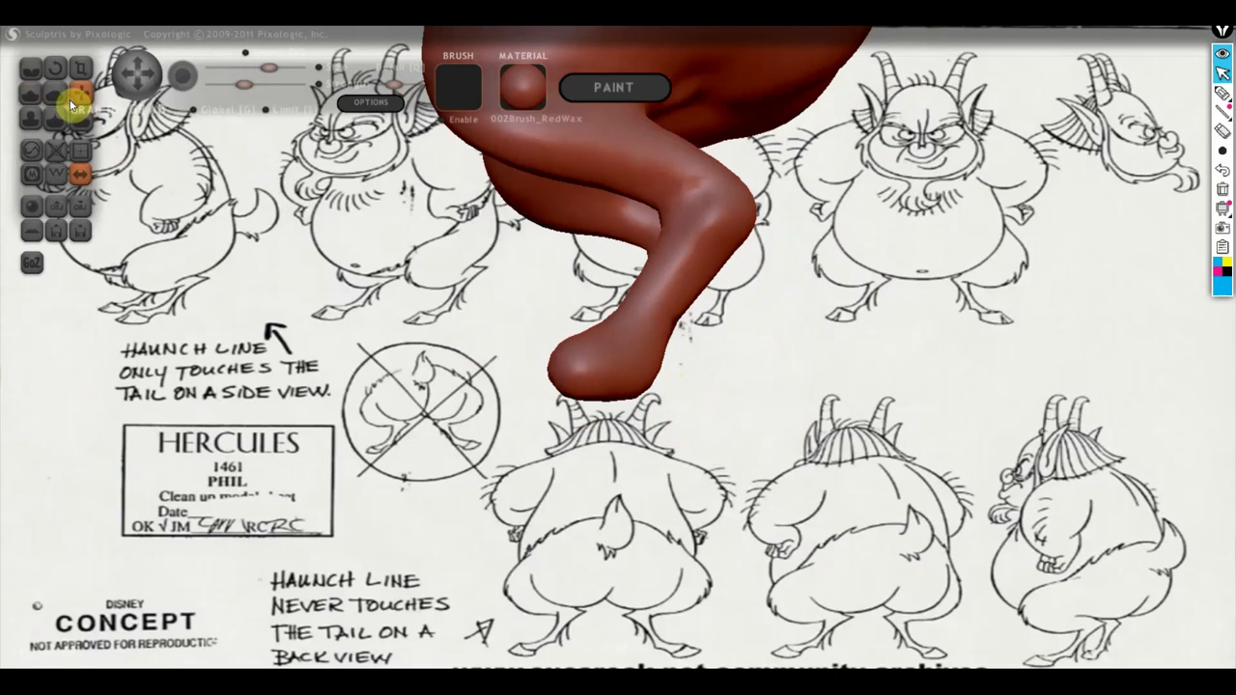
mouse_move(611, 369)
left_mouse_down()
mouse_move(654, 361)
mouse_move(549, 433)
left_mouse_up()
mouse_move(550, 433)
right_mouse_down()
mouse_move(692, 404)
mouse_move(810, 473)
right_mouse_up()
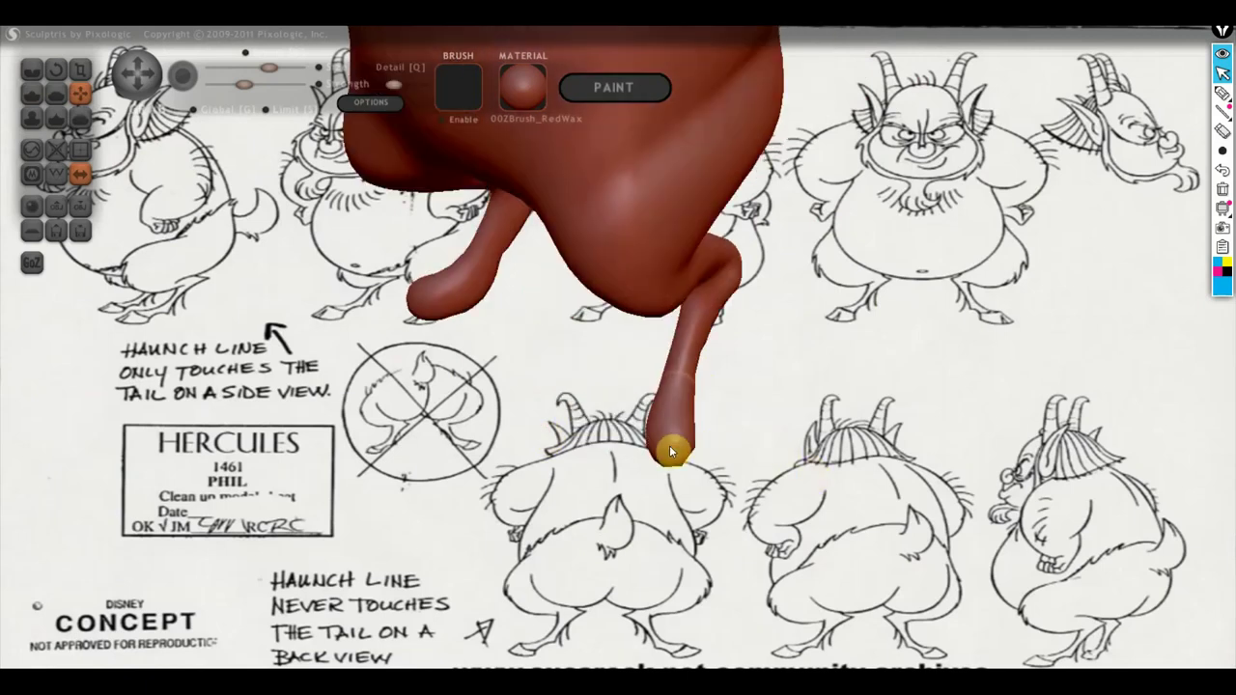
mouse_move(663, 443)
left_mouse_down()
mouse_move(629, 434)
mouse_move(654, 441)
left_mouse_up()
mouse_move(654, 442)
right_mouse_down()
mouse_move(571, 395)
mouse_move(624, 396)
mouse_move(551, 415)
mouse_move(535, 356)
right_mouse_up()
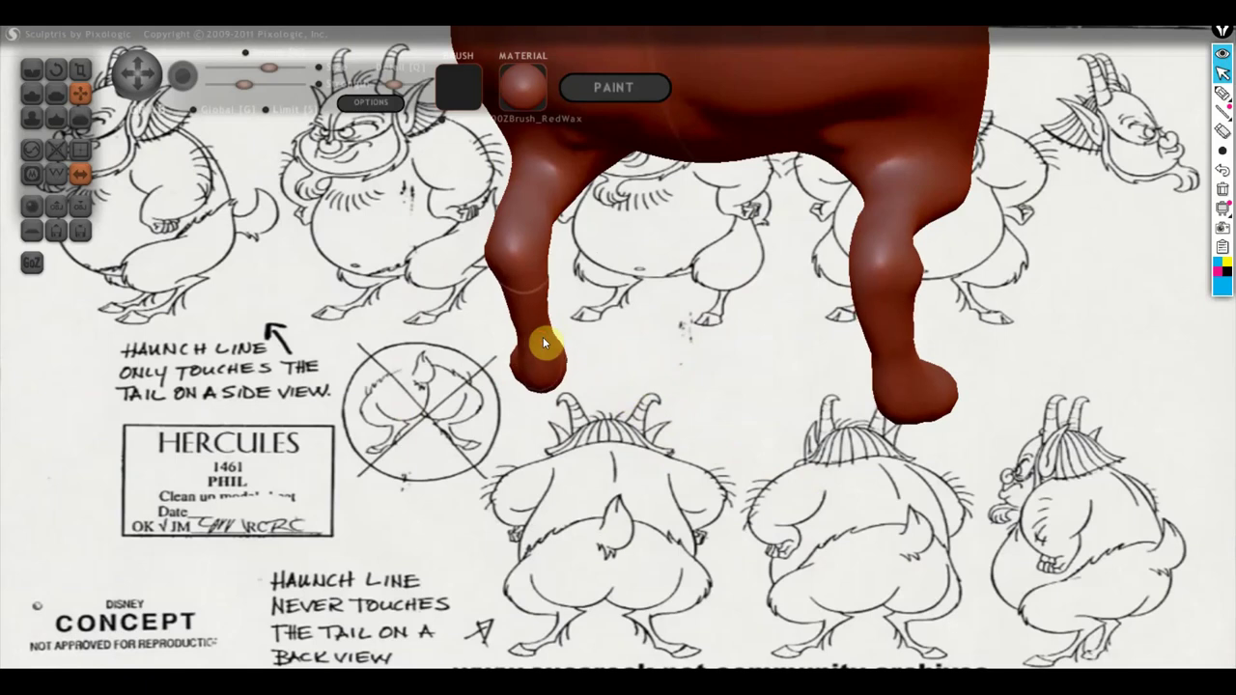
mouse_move(525, 300)
left_mouse_down()
mouse_move(547, 378)
mouse_move(538, 389)
left_mouse_up()
Bulk up the thighs and lower legs, orbiting to check both legs.
right_click_drag(587, 301, 860, 312)
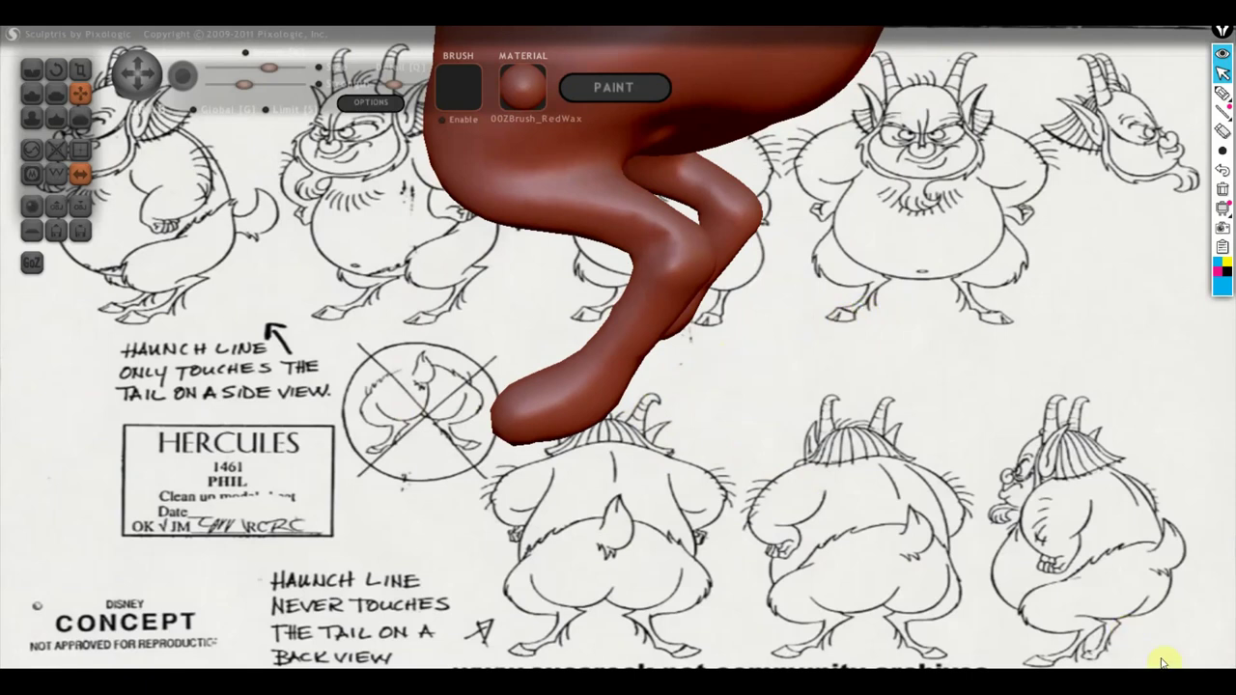
right_click_drag(783, 553, 750, 516)
scroll(751, 516, "up", 3)
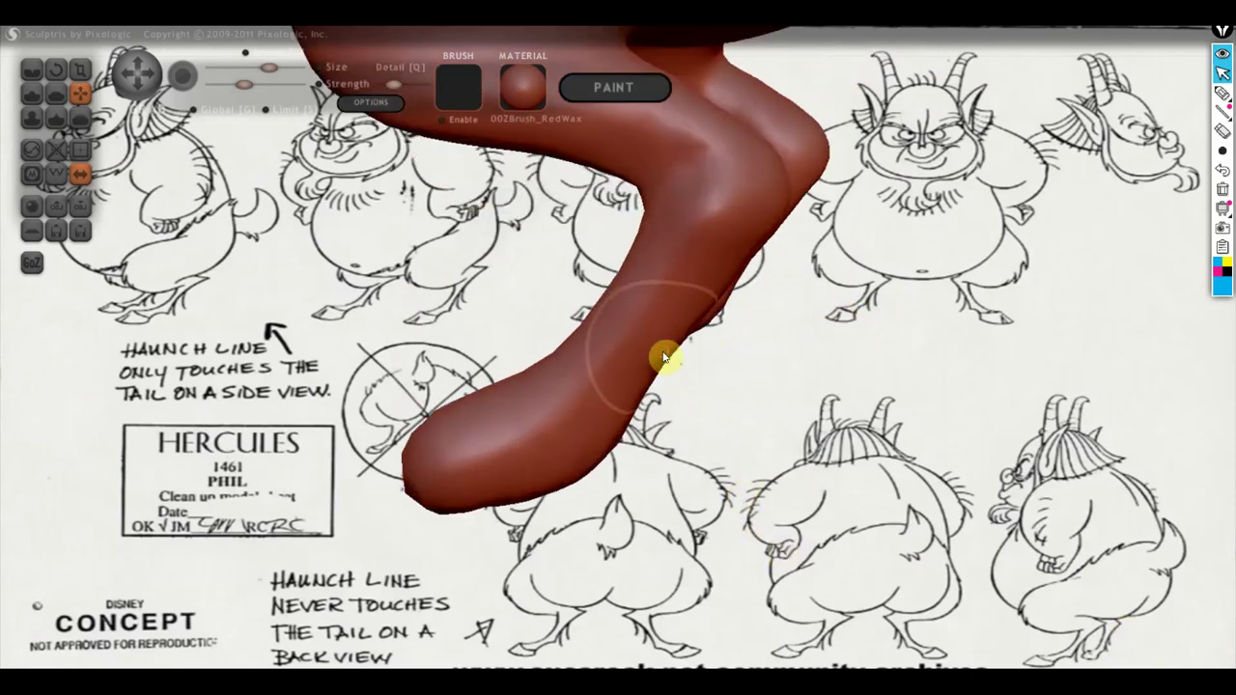
mouse_move(629, 414)
left_mouse_down()
mouse_move(628, 428)
mouse_move(589, 430)
left_mouse_up()
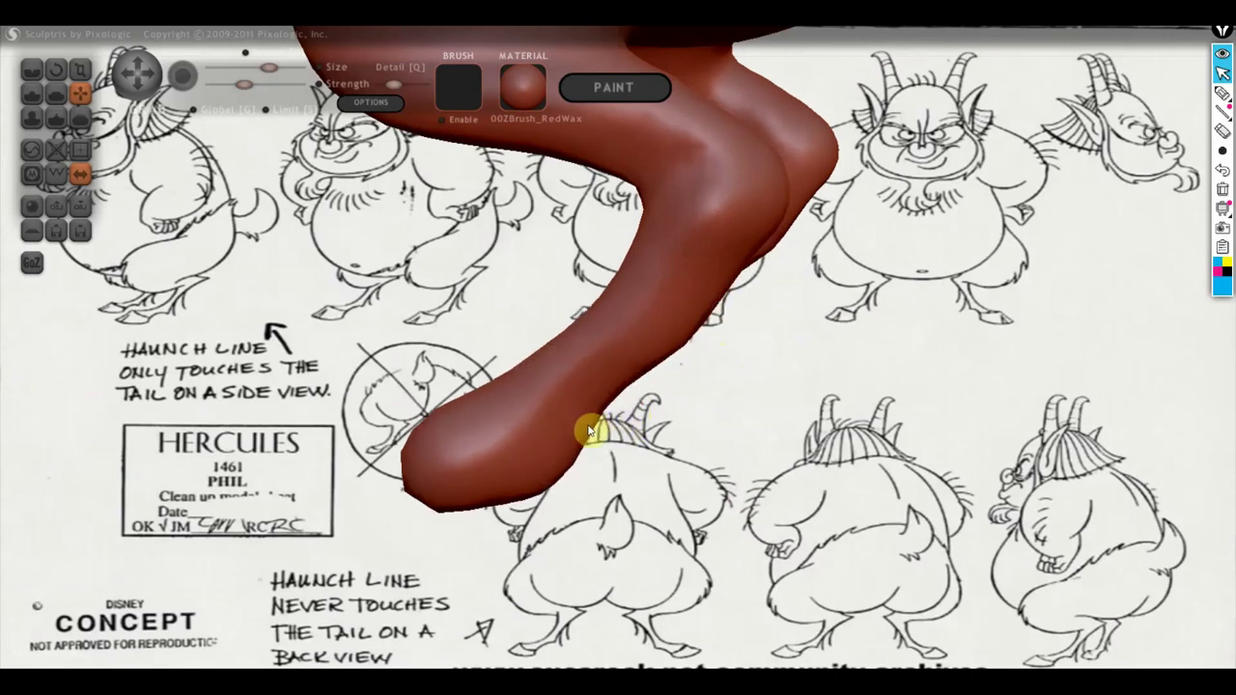
mouse_move(589, 430)
right_mouse_down()
mouse_move(574, 422)
mouse_move(607, 417)
mouse_move(706, 455)
mouse_move(704, 392)
right_mouse_up()
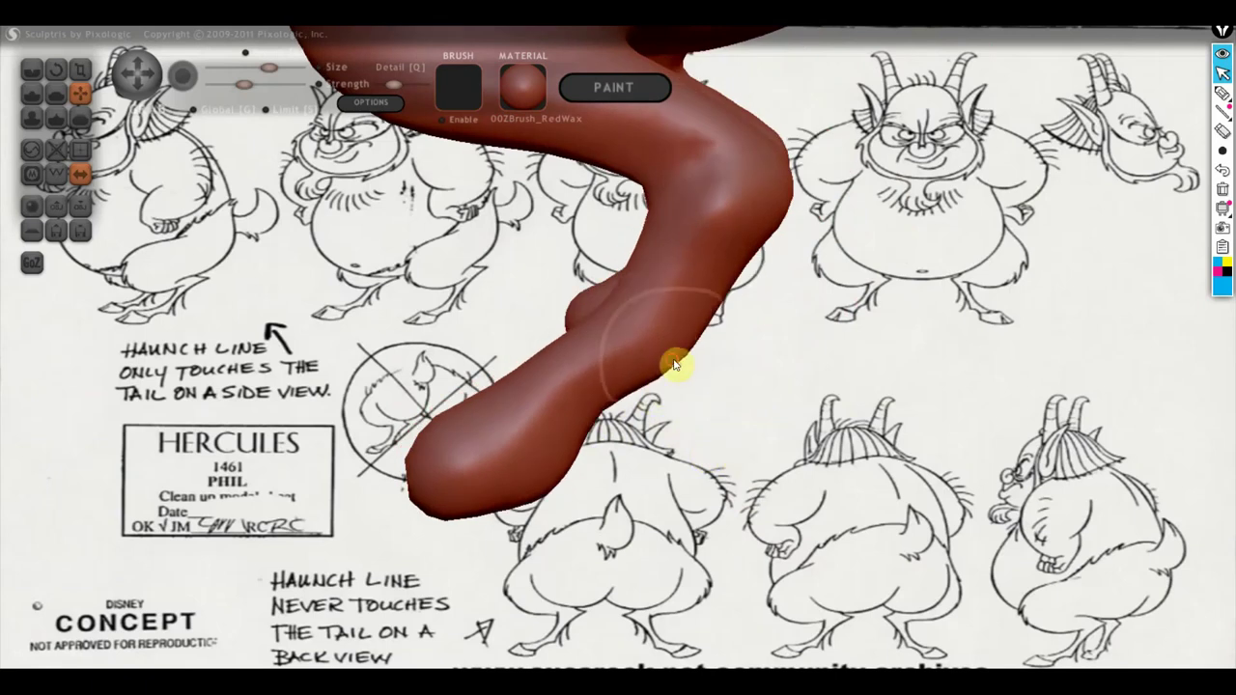
mouse_move(698, 338)
right_mouse_down()
mouse_move(676, 322)
mouse_move(707, 236)
mouse_move(684, 268)
mouse_move(792, 322)
mouse_move(628, 259)
mouse_move(814, 328)
mouse_move(960, 311)
mouse_move(877, 341)
mouse_move(525, 279)
right_mouse_up()
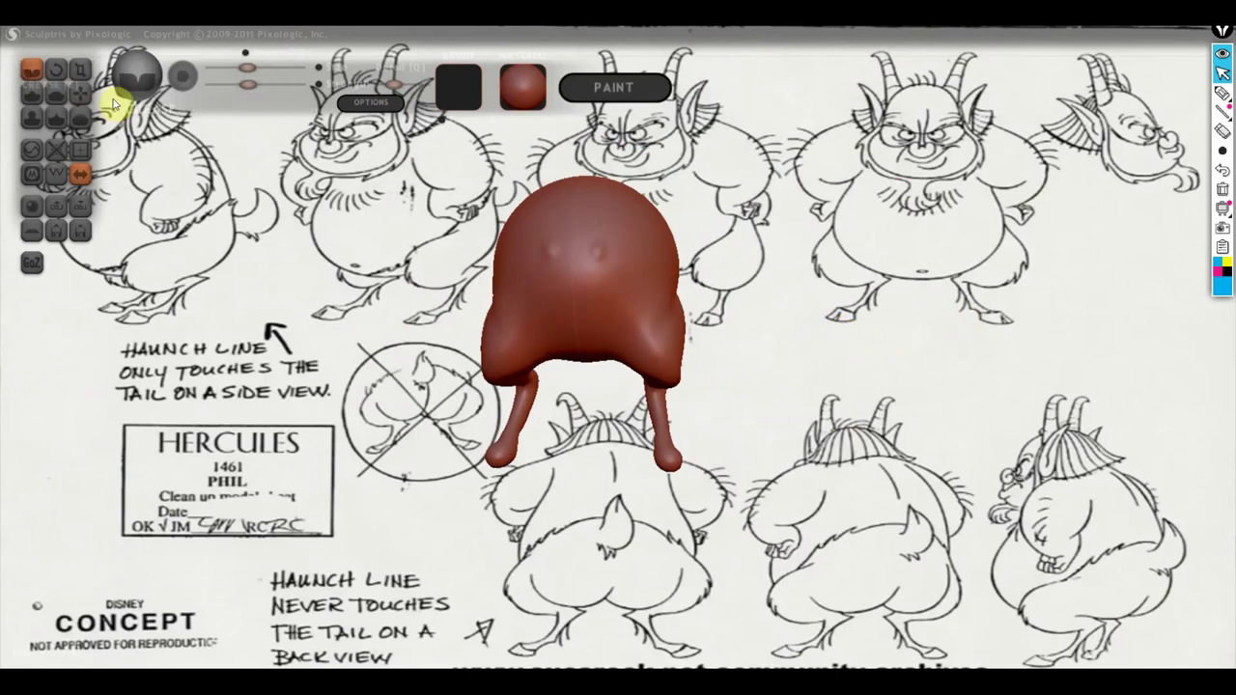
left_click(1223, 93)
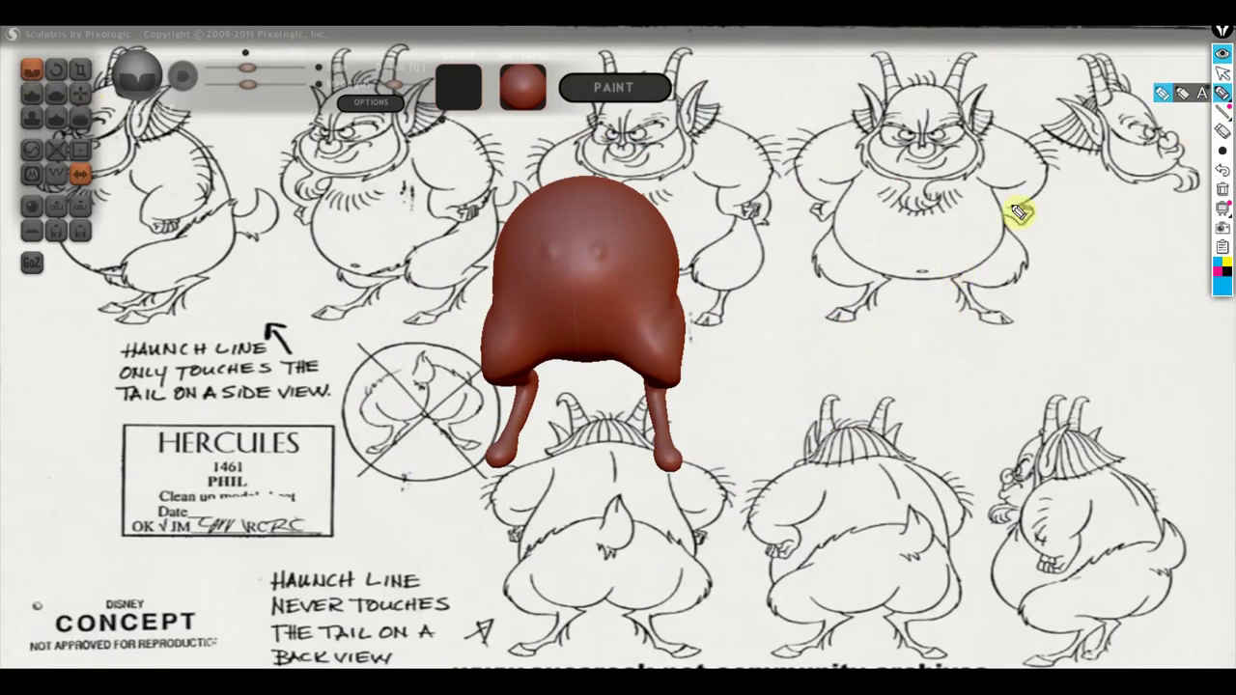
left_click_drag(835, 229, 877, 270)
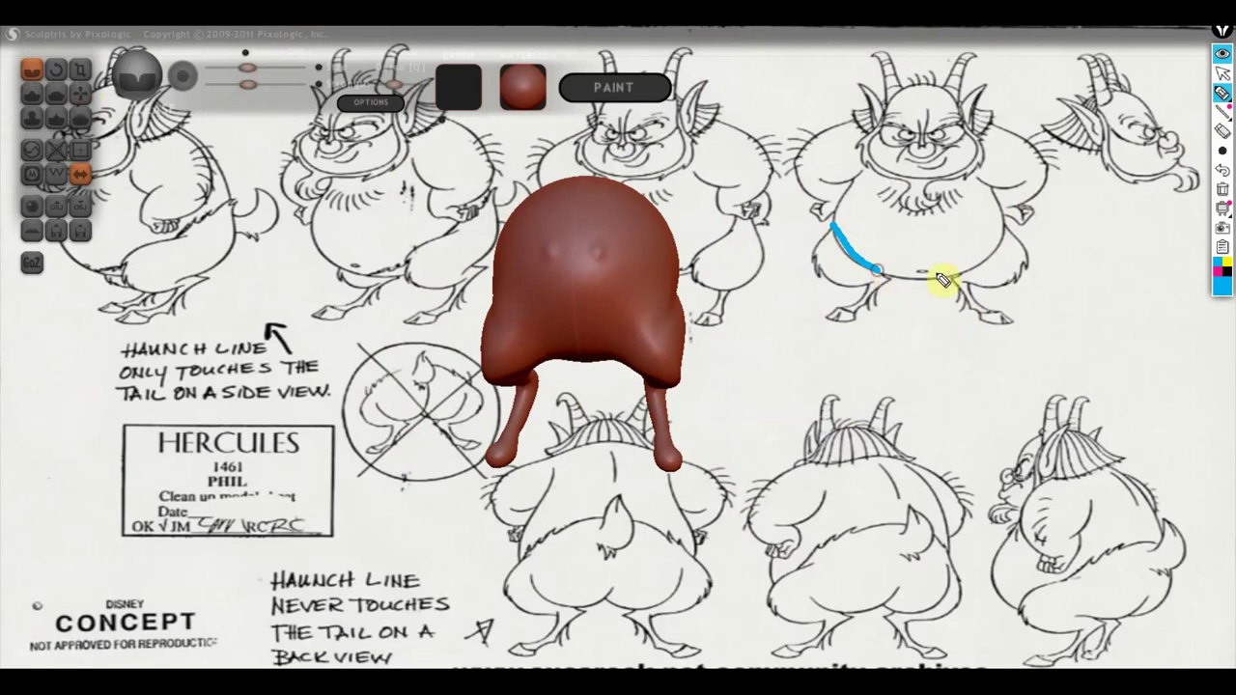
left_click_drag(1008, 232, 950, 285)
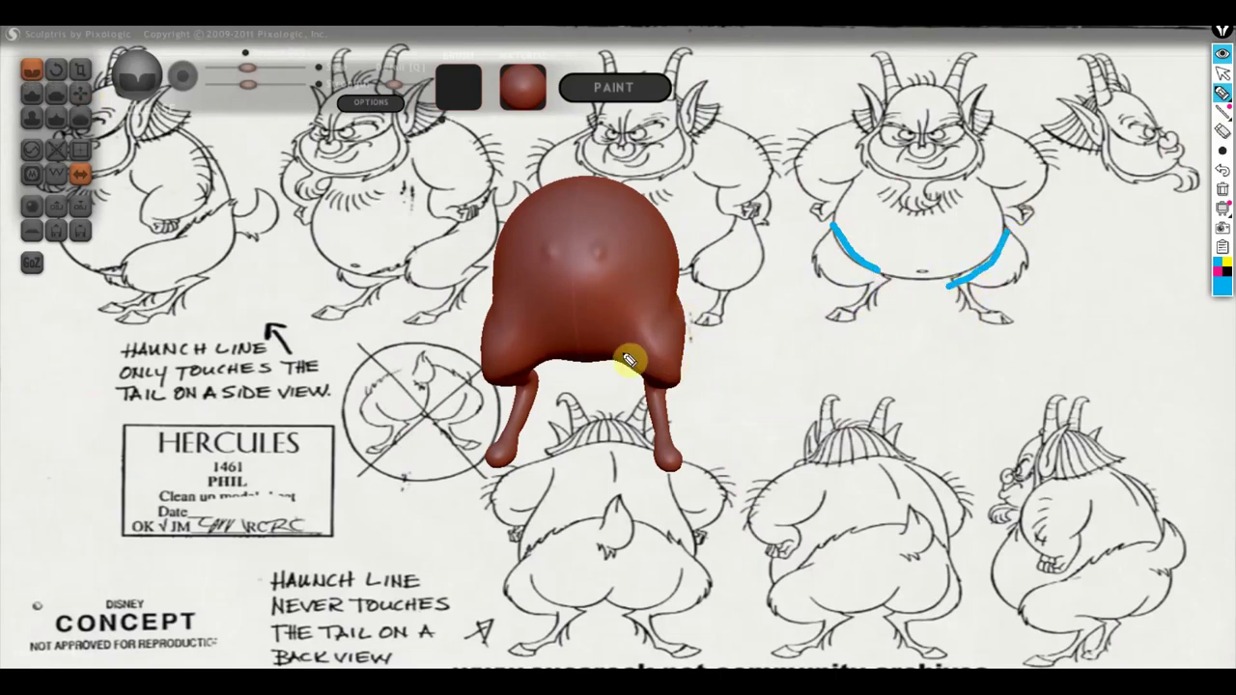
left_click_drag(669, 303, 612, 359)
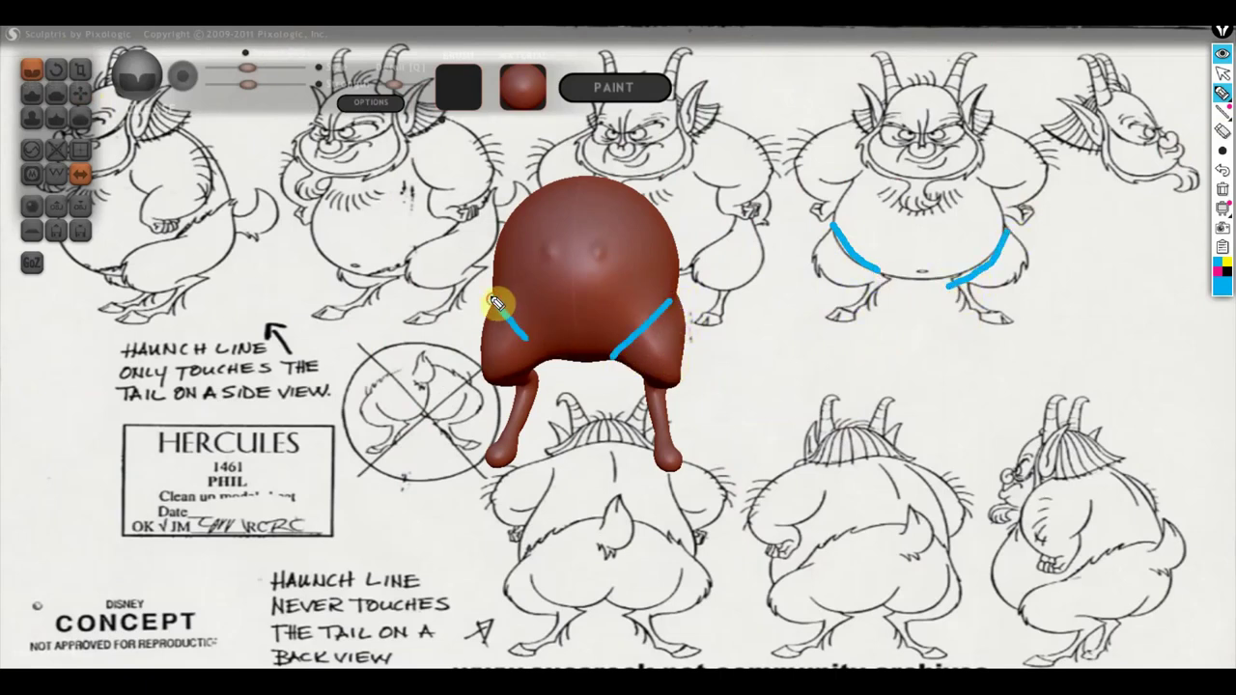
left_click_drag(493, 301, 551, 365)
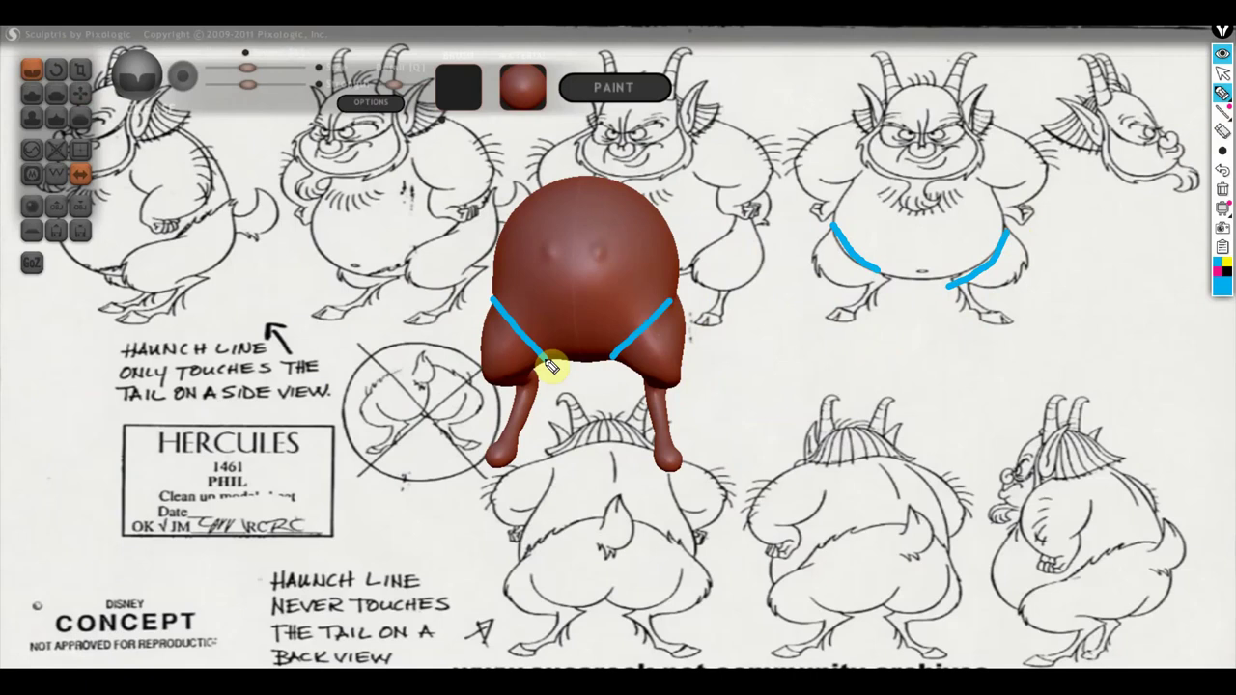
left_click(1223, 188)
left_click(1223, 73)
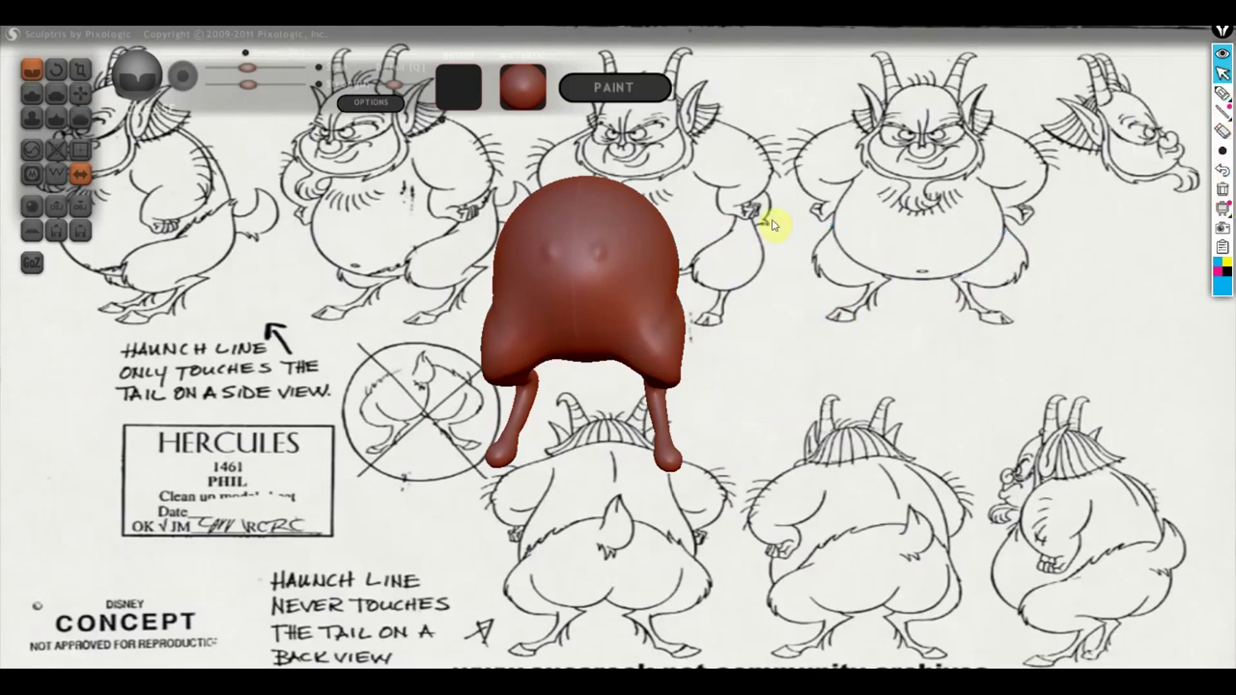
left_click_drag(413, 321, 473, 322)
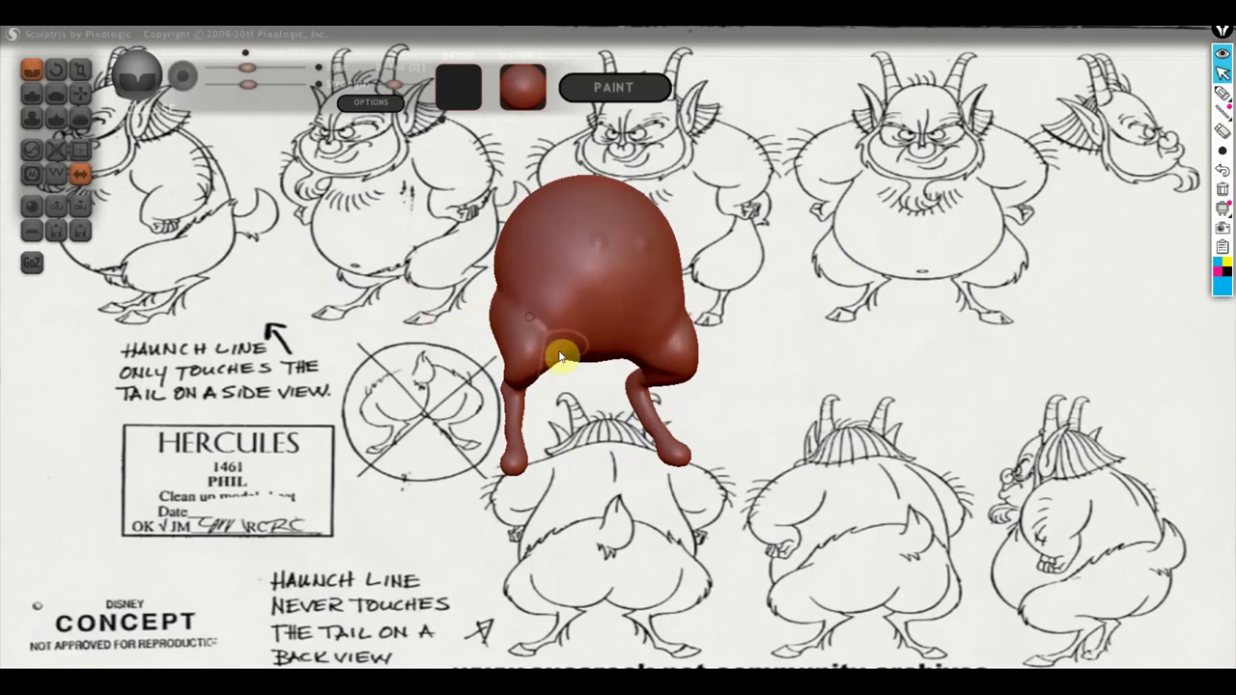
mouse_move(570, 397)
left_mouse_down()
mouse_move(511, 355)
mouse_move(519, 327)
left_mouse_up()
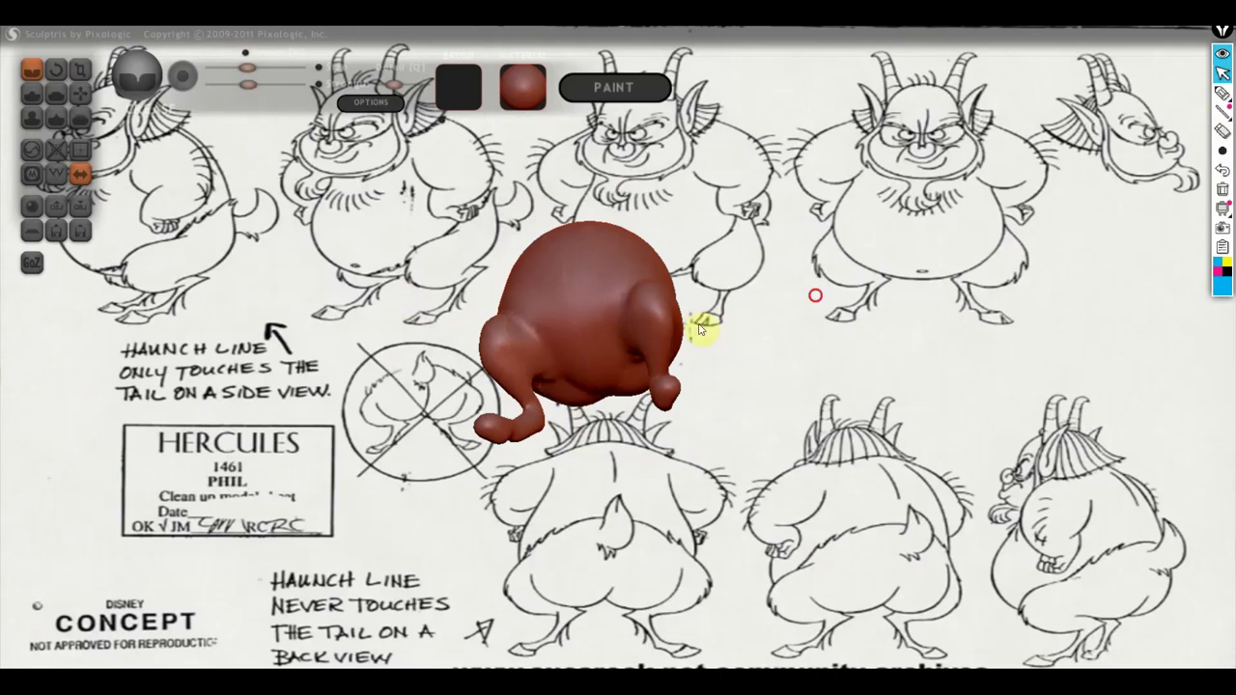
mouse_move(703, 325)
left_mouse_down()
mouse_move(878, 436)
mouse_move(822, 353)
mouse_move(840, 379)
left_mouse_up()
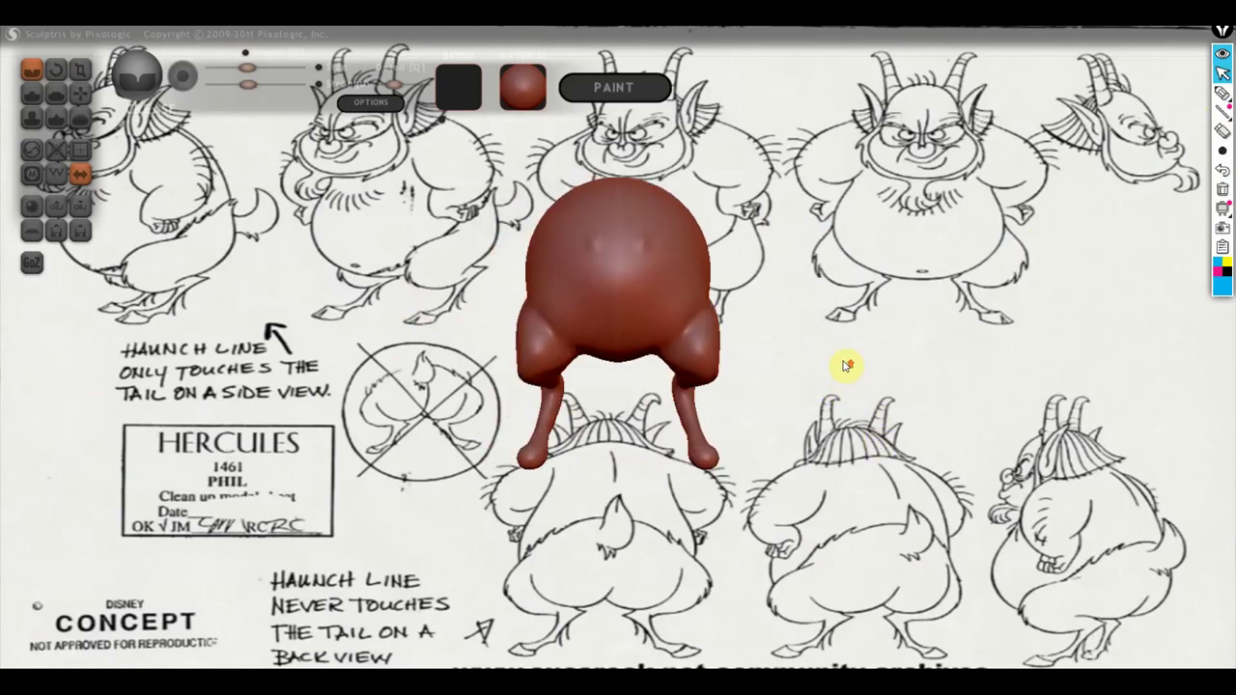
scroll(845, 365, "up", 2)
scroll(845, 365, "up", 1)
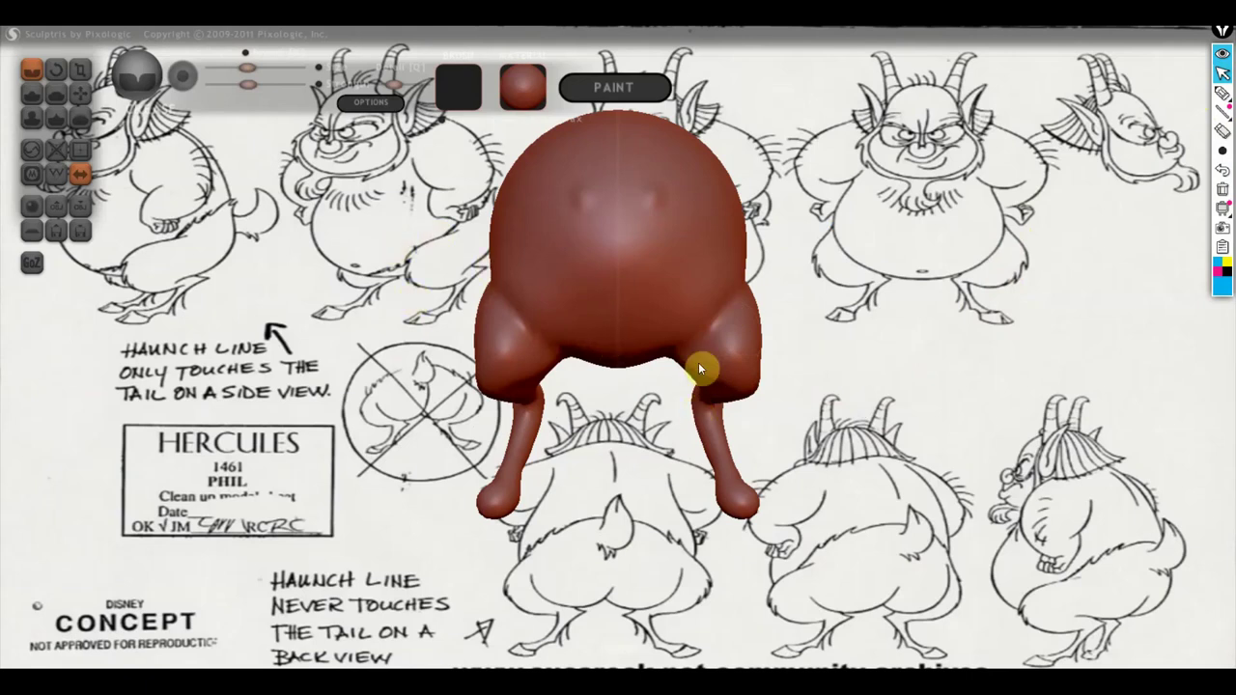
mouse_move(900, 402)
left_mouse_down()
mouse_move(740, 510)
mouse_move(868, 465)
left_mouse_up()
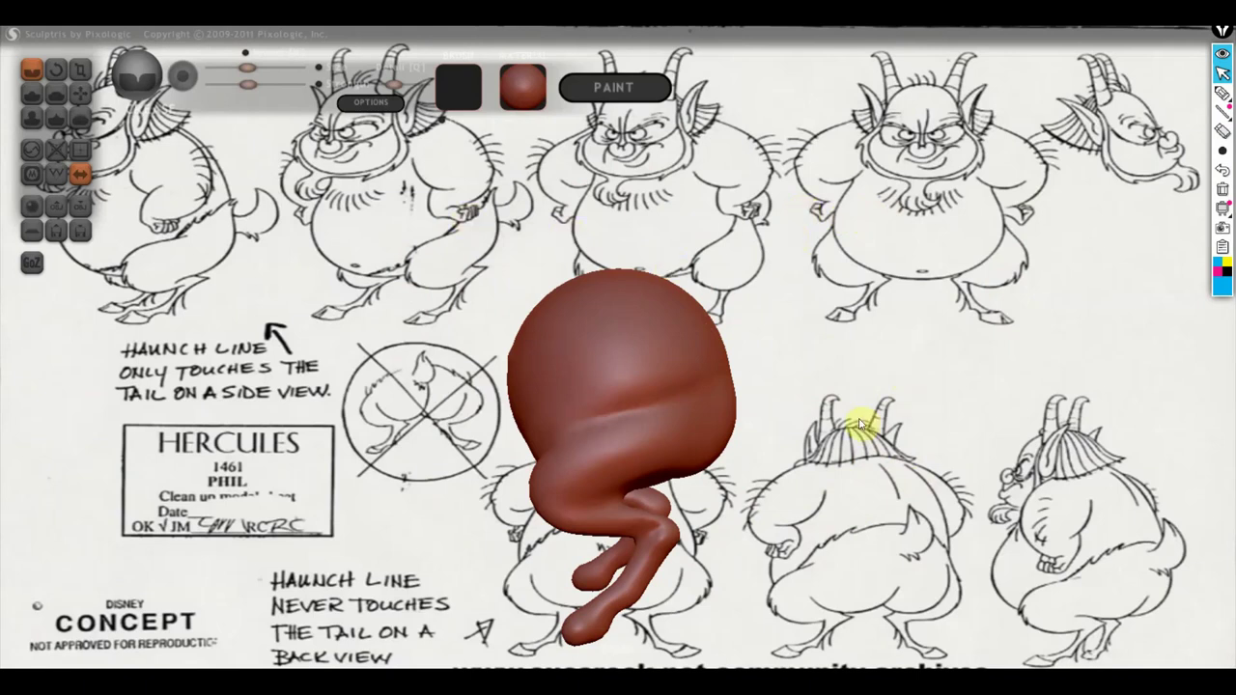
mouse_move(862, 393)
right_mouse_down()
mouse_move(883, 409)
mouse_move(1172, 386)
mouse_move(870, 380)
right_mouse_up()
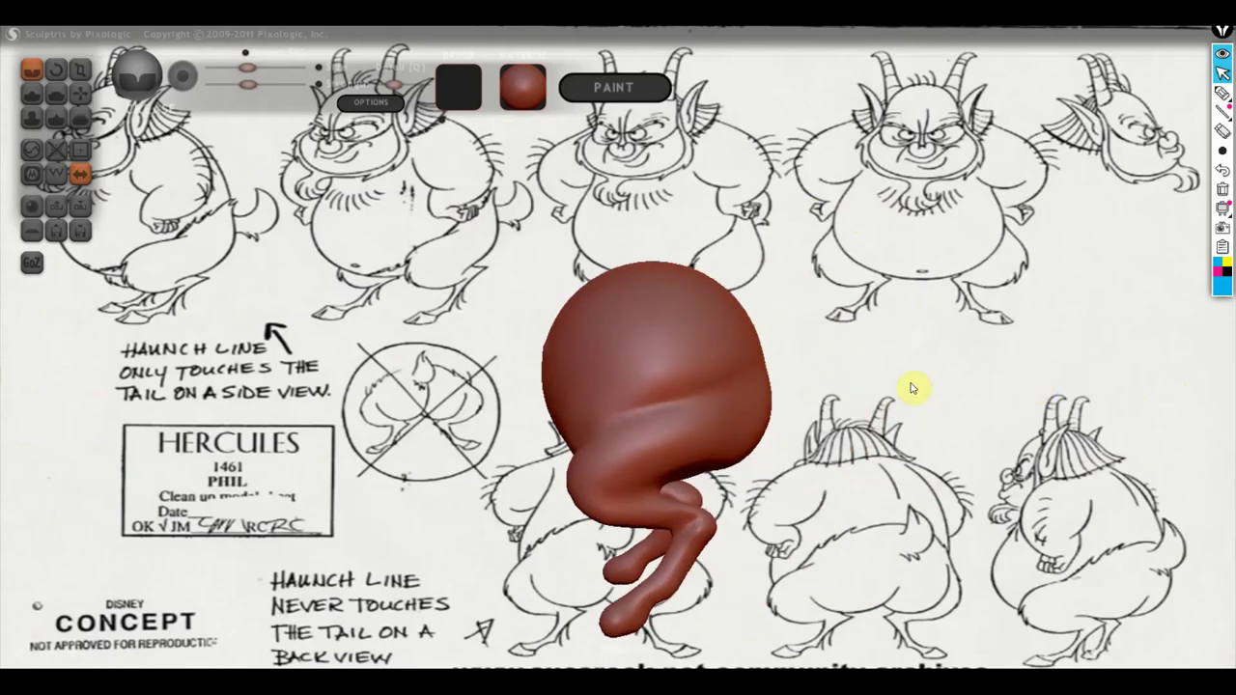
left_click(32, 93)
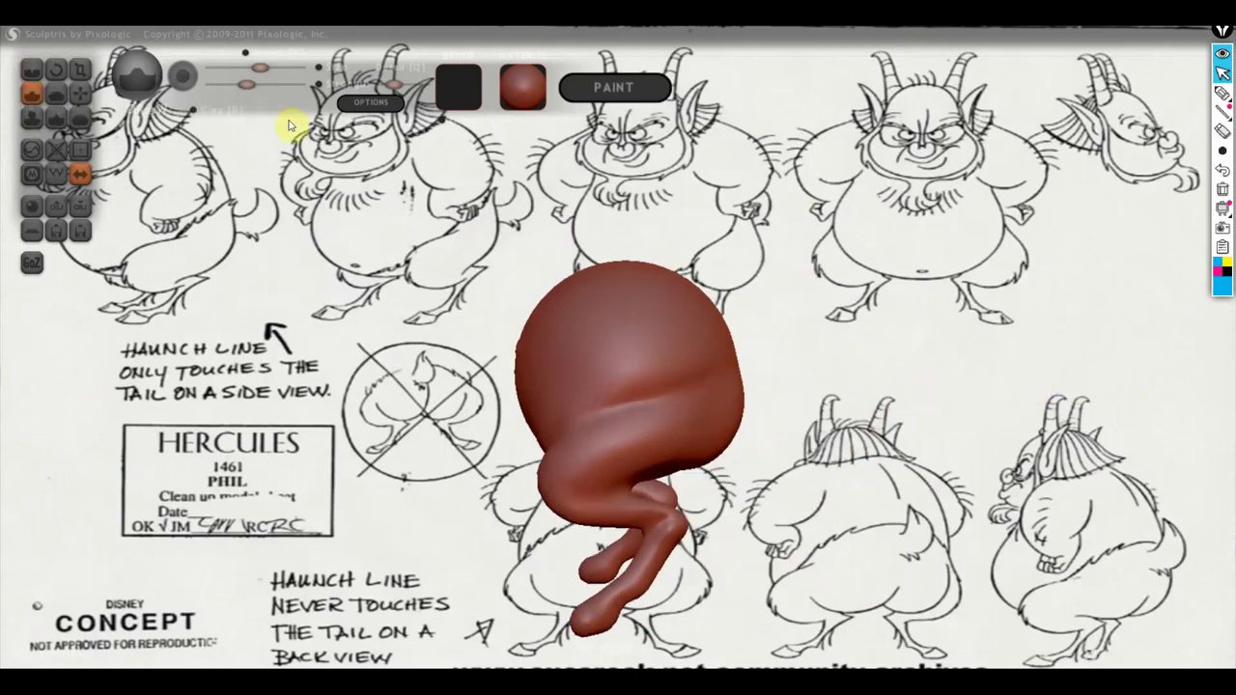
key("ctrl+z")
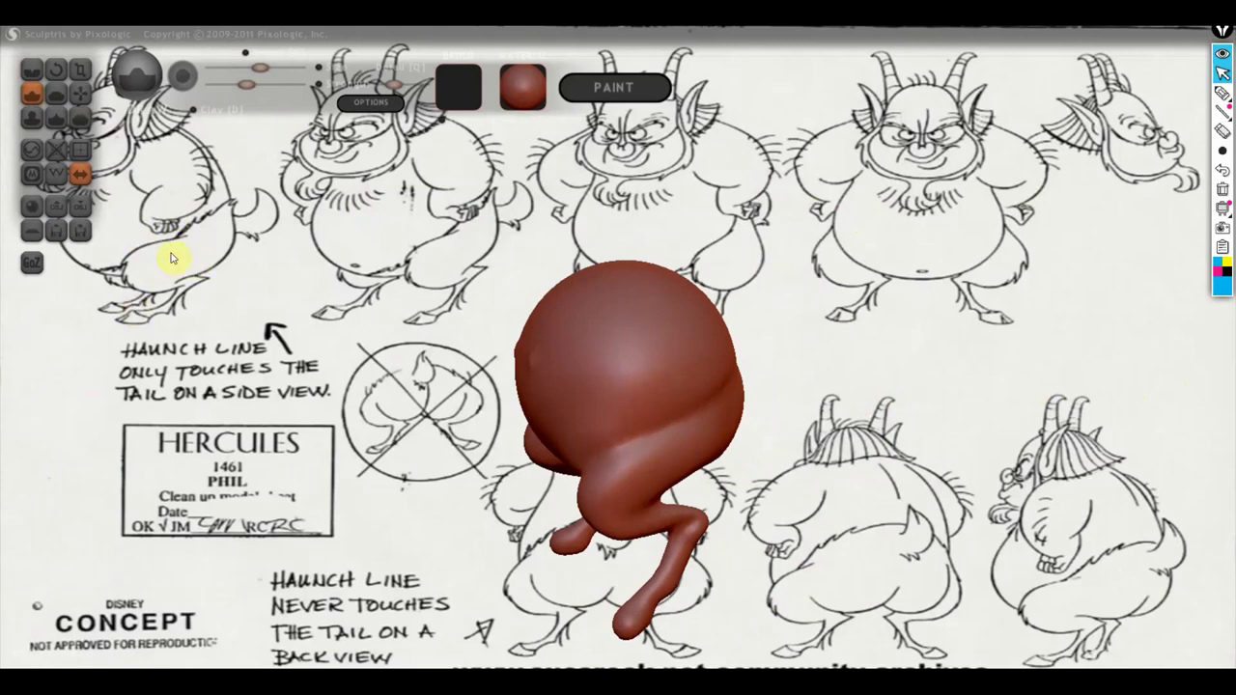
mouse_move(171, 257)
left_mouse_down()
mouse_move(358, 353)
mouse_move(544, 290)
left_mouse_up()
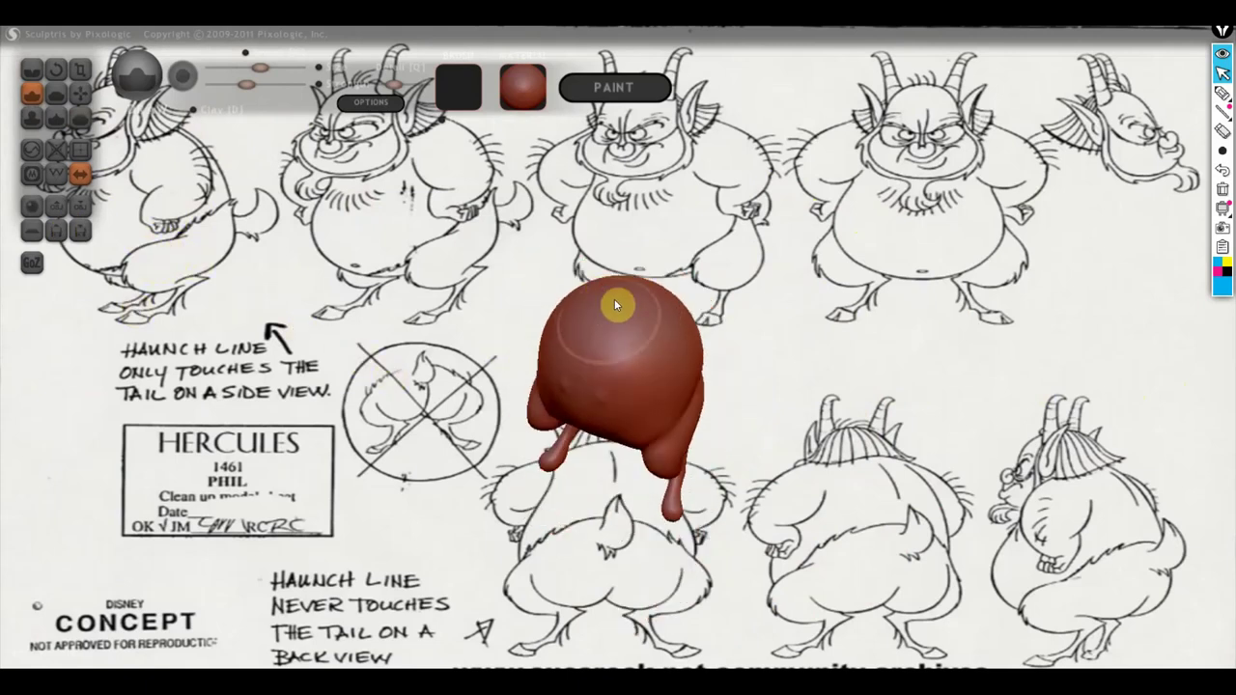
mouse_move(615, 306)
left_mouse_down()
mouse_move(614, 318)
mouse_move(607, 293)
mouse_move(620, 309)
mouse_move(637, 289)
mouse_move(603, 283)
left_mouse_up()
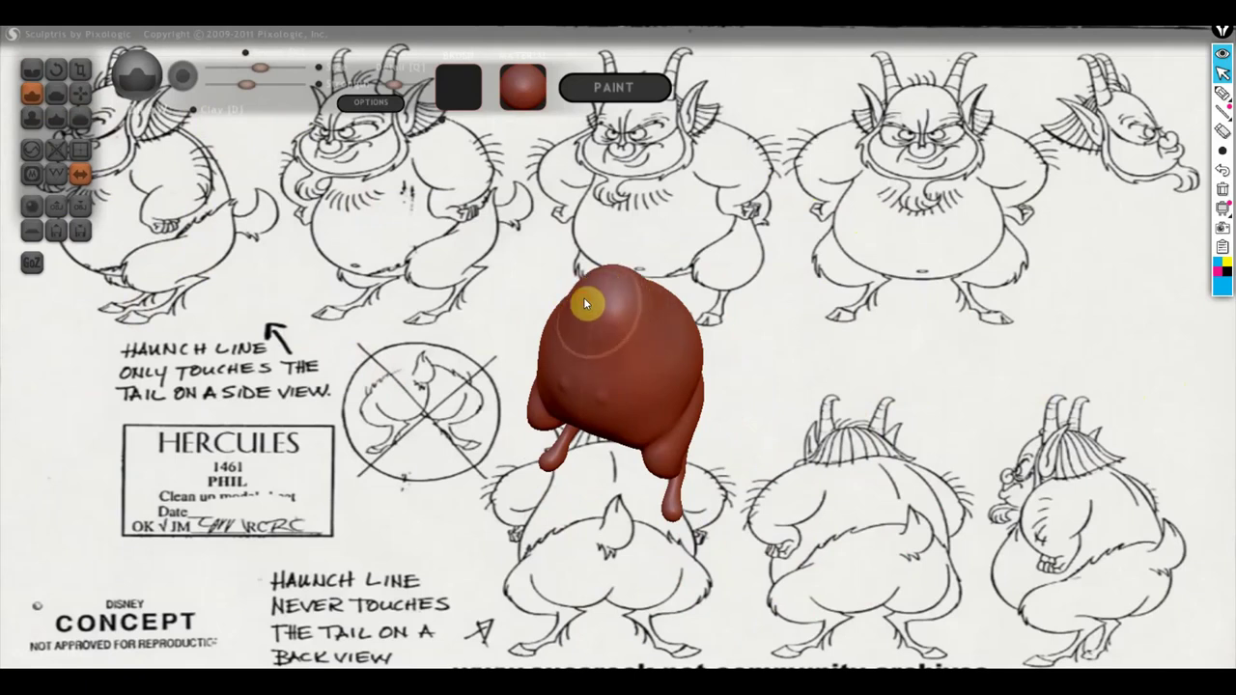
left_click_drag(681, 313, 491, 309)
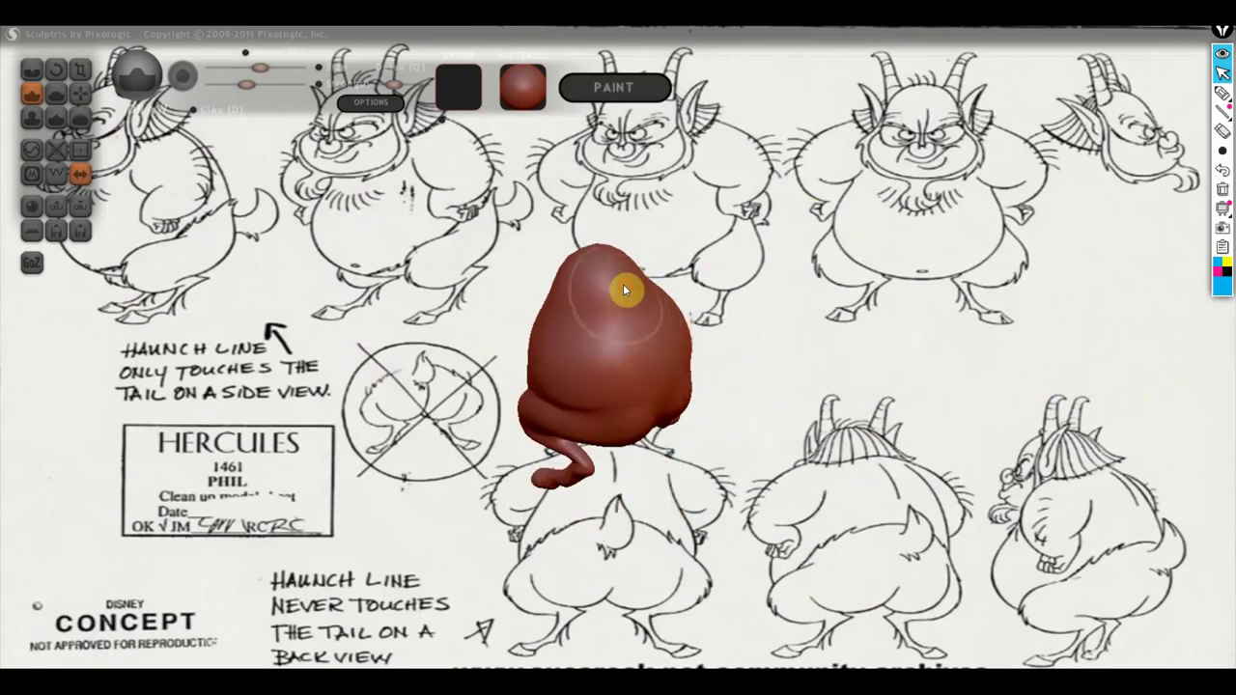
mouse_move(659, 305)
left_mouse_down()
mouse_move(822, 284)
mouse_move(640, 284)
left_mouse_up()
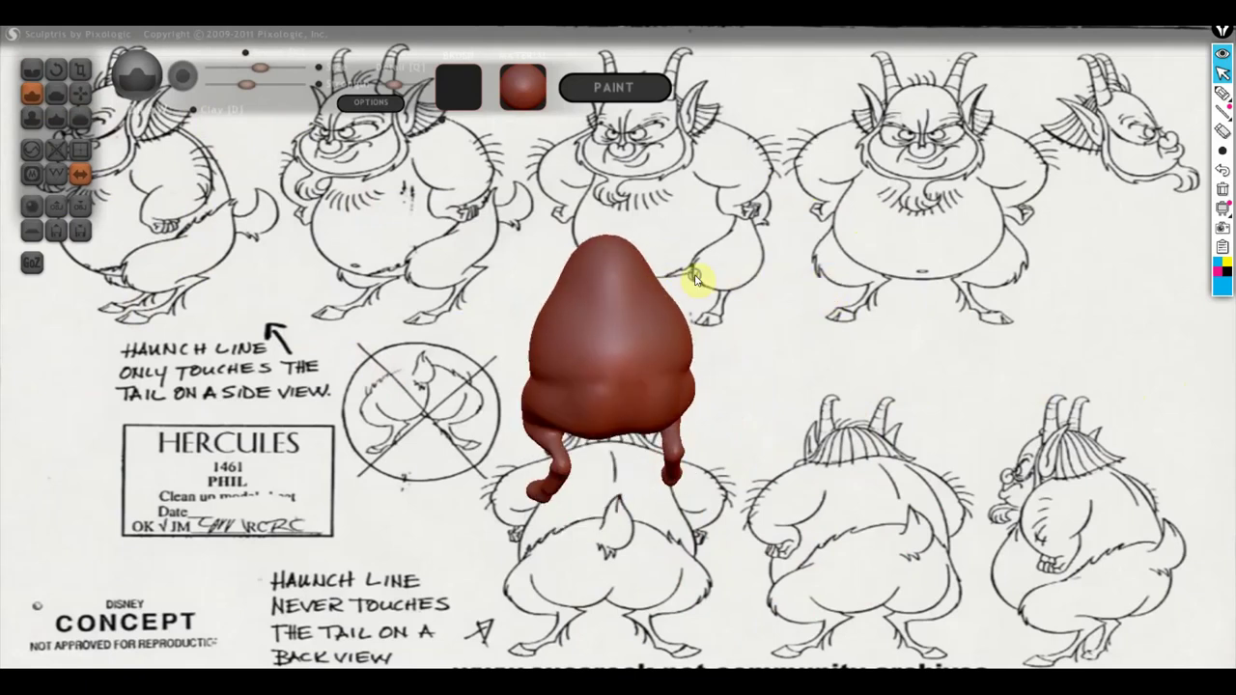
scroll(693, 352, "up", 2)
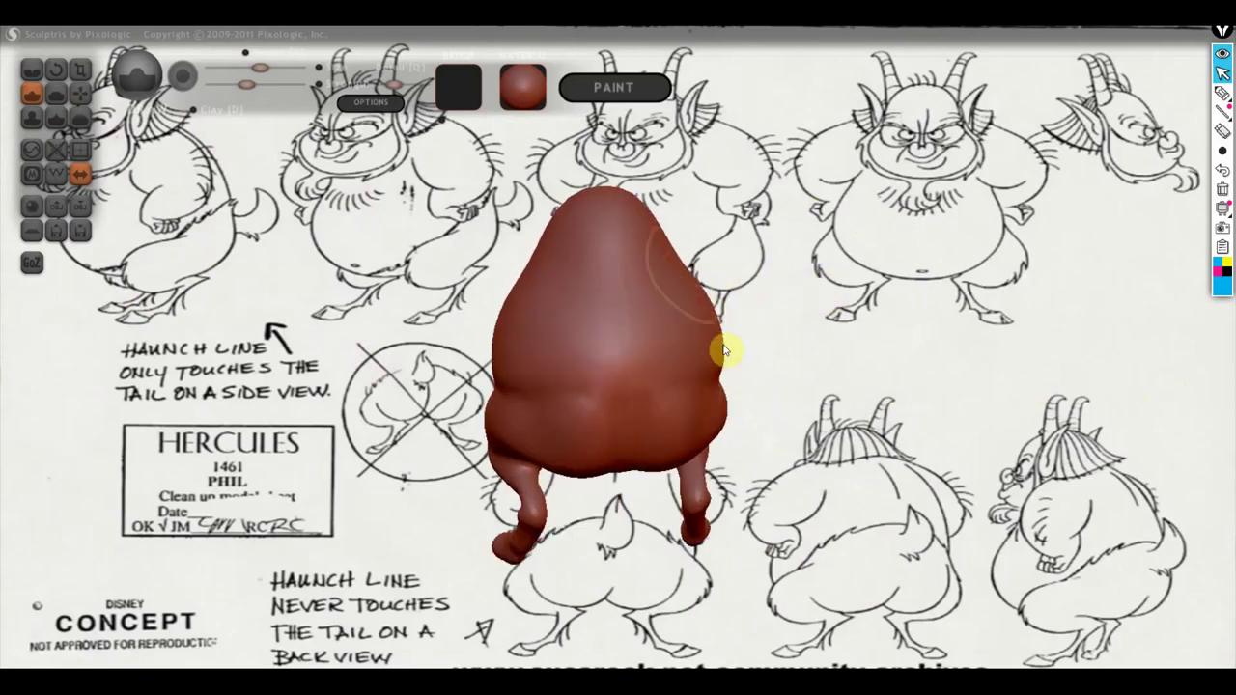
left_click_drag(726, 347, 743, 300)
left_click_drag(605, 248, 767, 287)
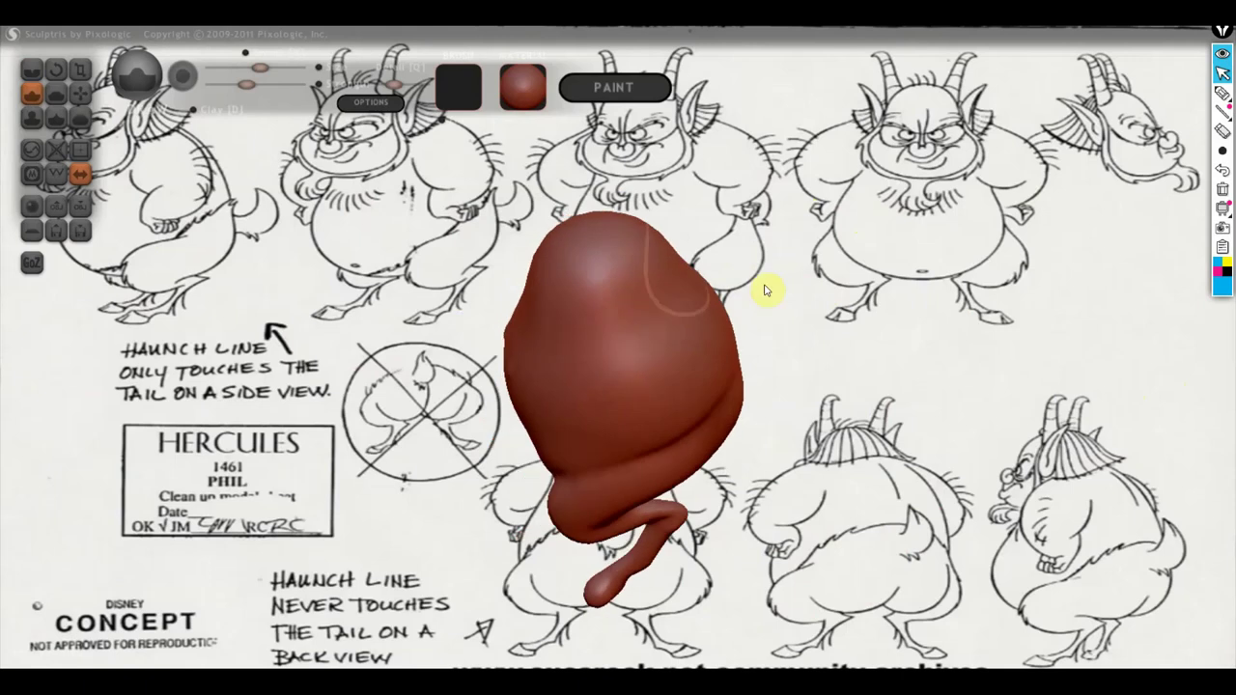
mouse_move(623, 288)
left_mouse_down()
mouse_move(841, 248)
mouse_move(789, 237)
mouse_move(801, 292)
mouse_move(864, 296)
left_mouse_up()
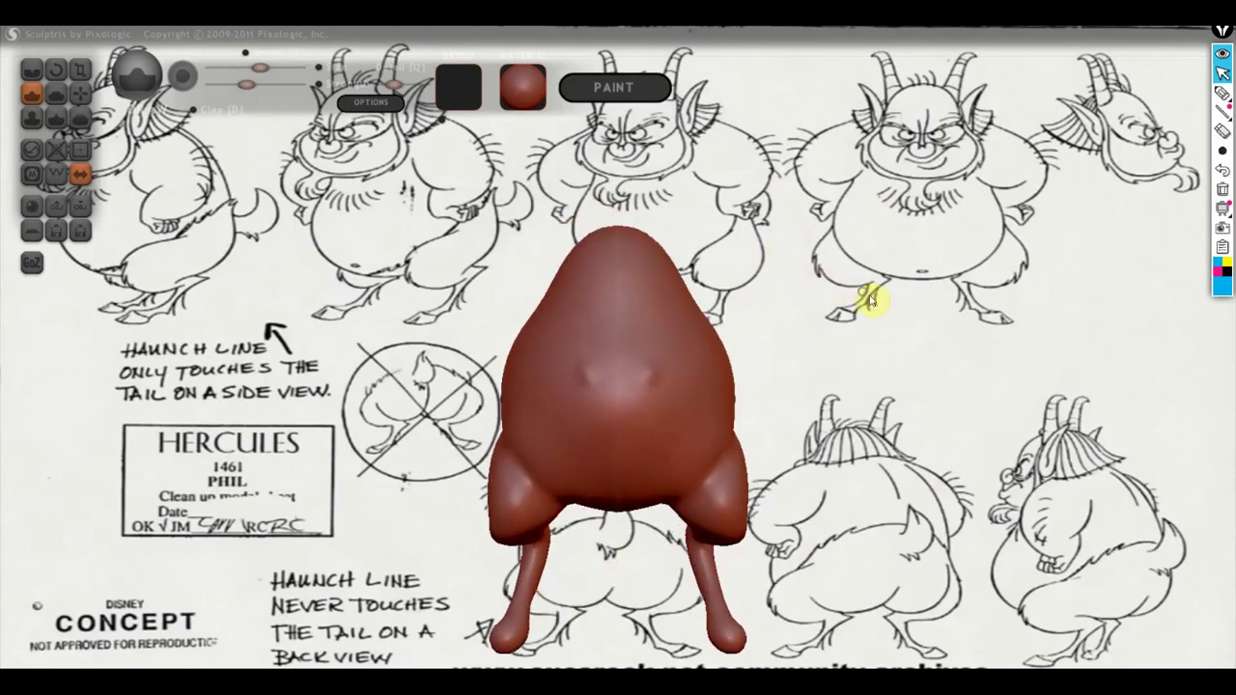
left_click(31, 70)
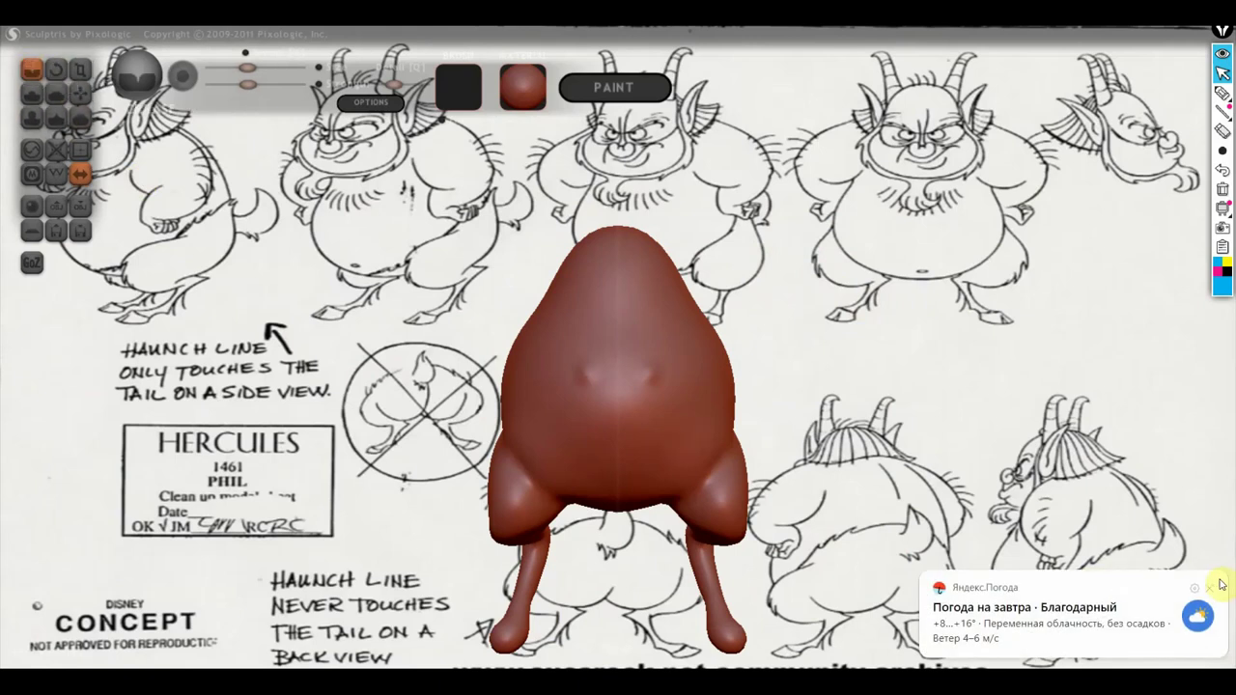
left_click(1207, 597)
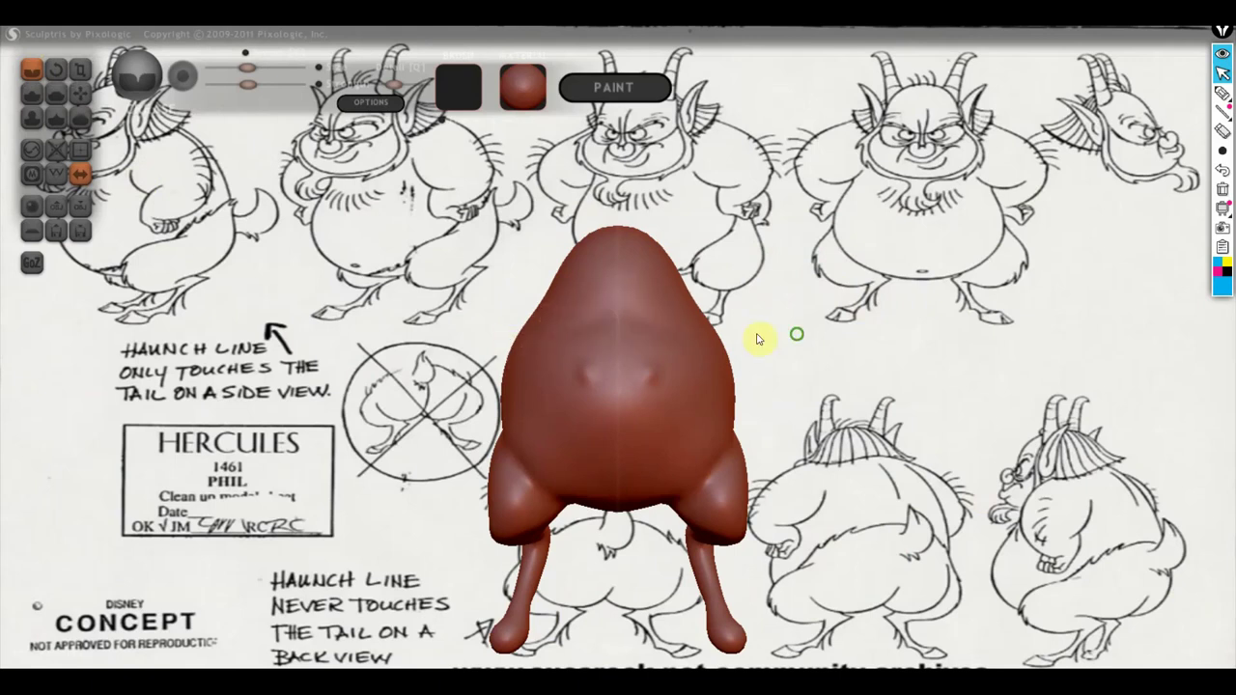
left_click_drag(760, 337, 901, 336)
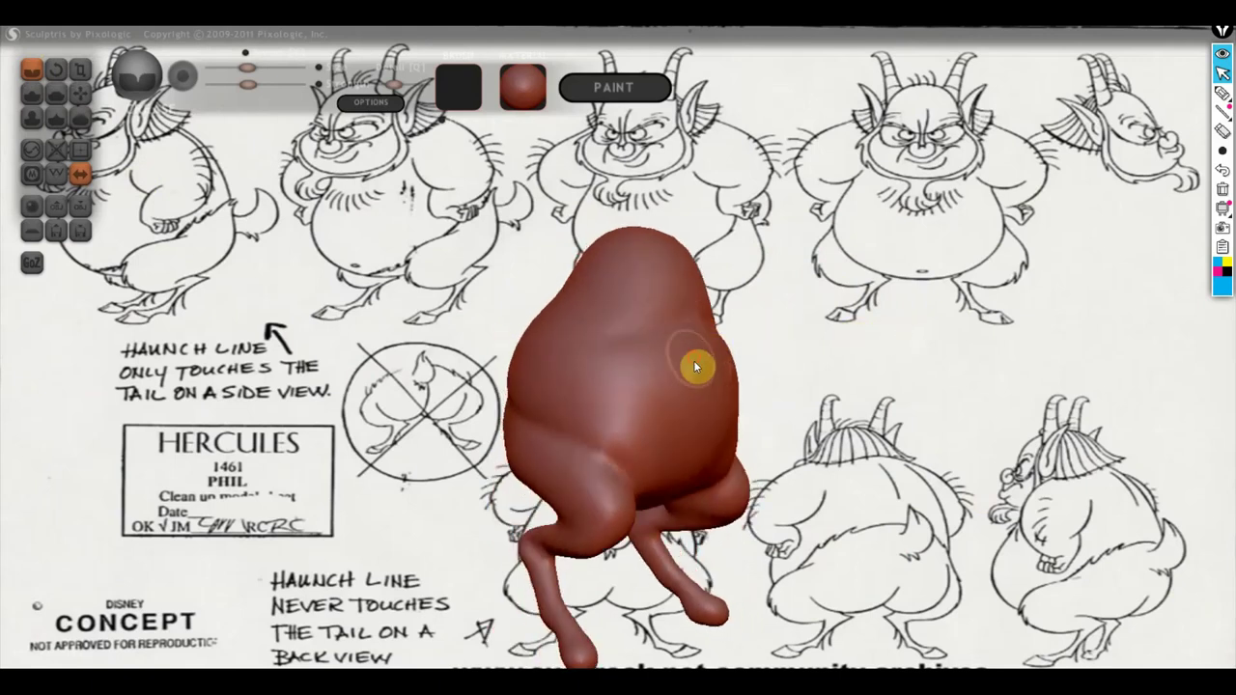
mouse_move(826, 396)
left_mouse_down()
mouse_move(819, 367)
mouse_move(758, 350)
left_mouse_up()
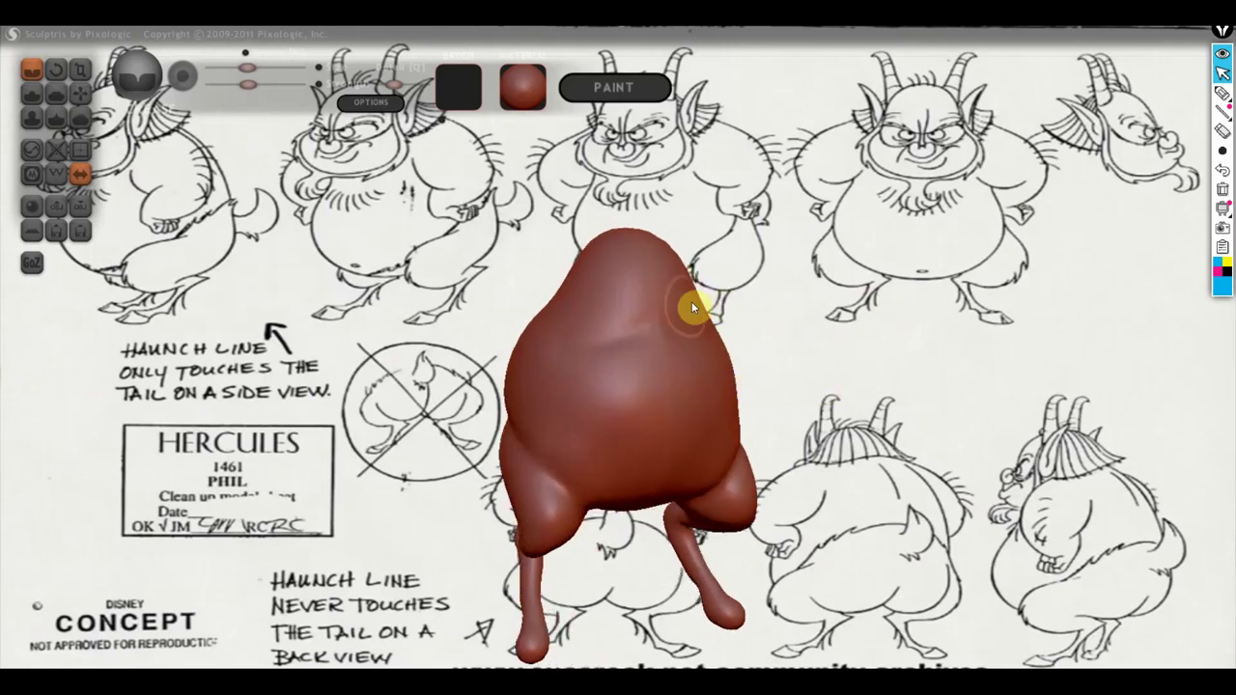
mouse_move(820, 327)
left_mouse_down()
mouse_move(803, 323)
mouse_move(825, 323)
mouse_move(806, 318)
mouse_move(817, 337)
mouse_move(841, 303)
mouse_move(838, 375)
left_mouse_up()
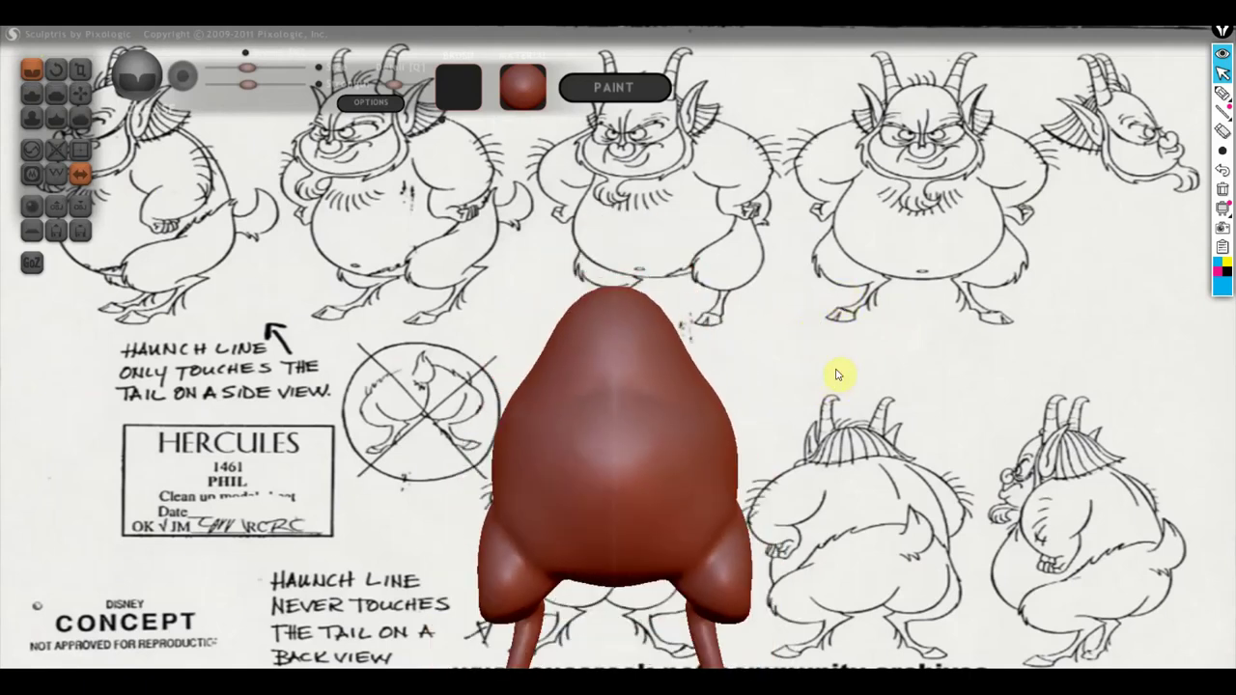
Build up and smooth the top of the head with the Draw brush, orbiting around the figure.
left_click(39, 91)
mouse_move(514, 226)
left_mouse_down()
mouse_move(626, 261)
mouse_move(654, 331)
mouse_move(603, 340)
mouse_move(595, 320)
mouse_move(613, 355)
mouse_move(602, 325)
mouse_move(577, 318)
mouse_move(597, 352)
mouse_move(593, 326)
mouse_move(624, 309)
mouse_move(590, 361)
mouse_move(546, 372)
mouse_move(764, 320)
mouse_move(690, 268)
mouse_move(715, 273)
mouse_move(699, 268)
mouse_move(683, 304)
mouse_move(621, 325)
mouse_move(682, 329)
mouse_move(665, 326)
left_mouse_up()
scroll(611, 354, "up", 3)
mouse_move(627, 323)
right_mouse_down()
mouse_move(715, 314)
mouse_move(632, 358)
right_mouse_up()
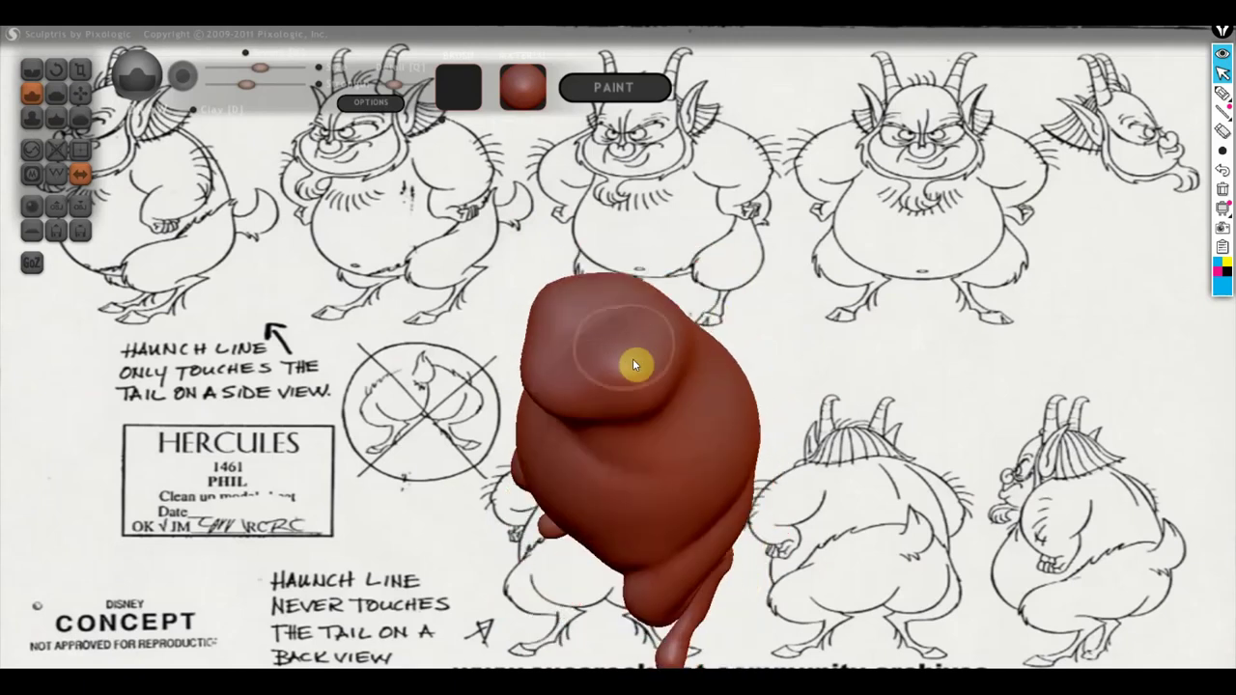
mouse_move(583, 301)
left_mouse_down()
mouse_move(626, 298)
mouse_move(610, 279)
mouse_move(609, 322)
mouse_move(581, 321)
left_mouse_up()
mouse_move(551, 312)
right_mouse_down()
mouse_move(654, 318)
mouse_move(566, 279)
mouse_move(663, 254)
mouse_move(724, 271)
mouse_move(919, 257)
mouse_move(905, 280)
right_mouse_up()
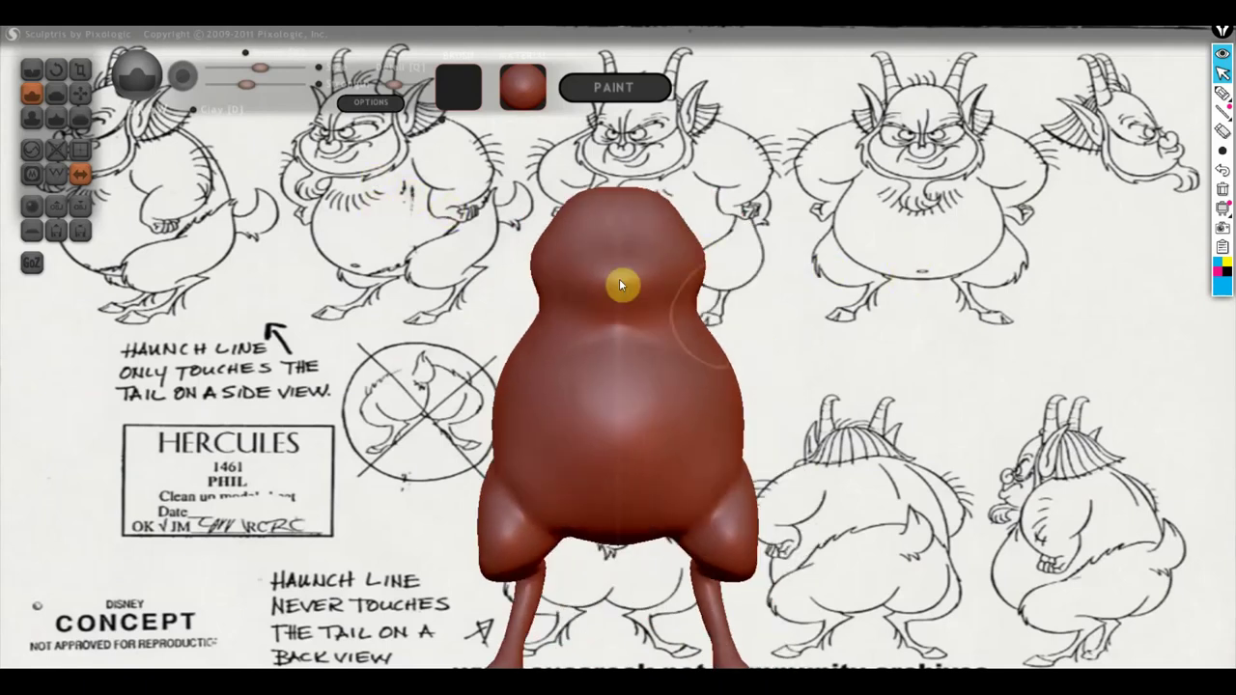
mouse_move(619, 278)
right_mouse_down()
mouse_move(781, 353)
mouse_move(605, 367)
mouse_move(639, 370)
right_mouse_up()
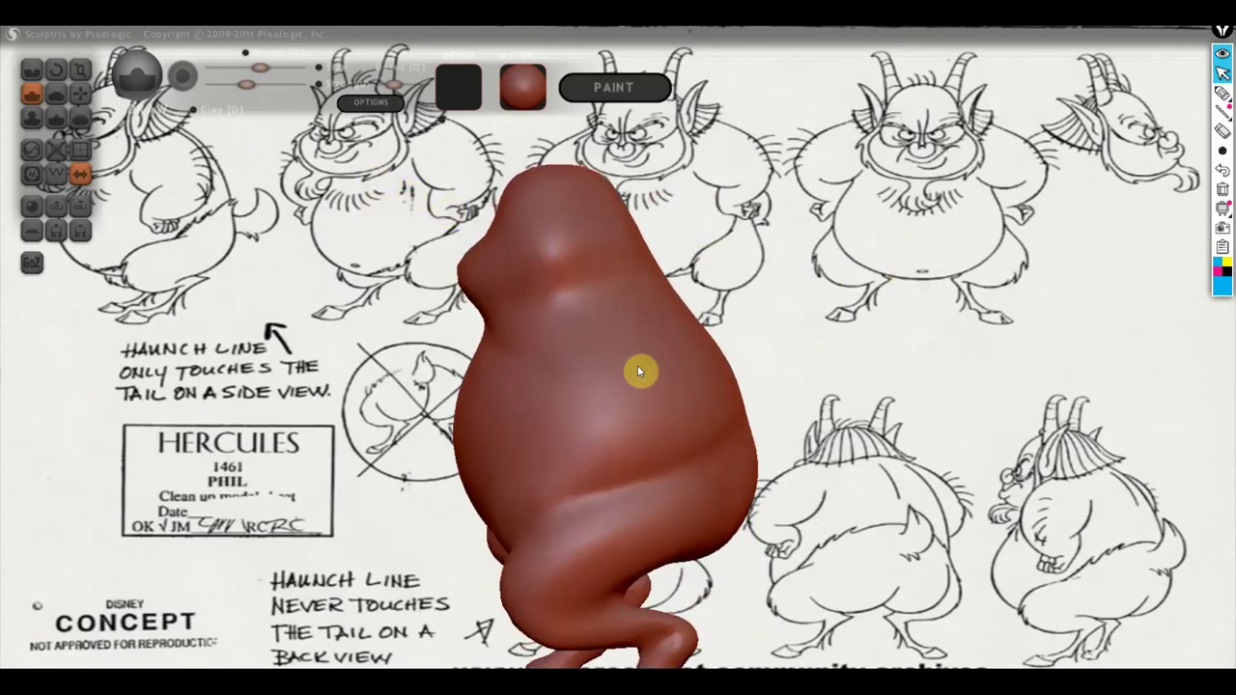
right_click_drag(755, 367, 760, 376)
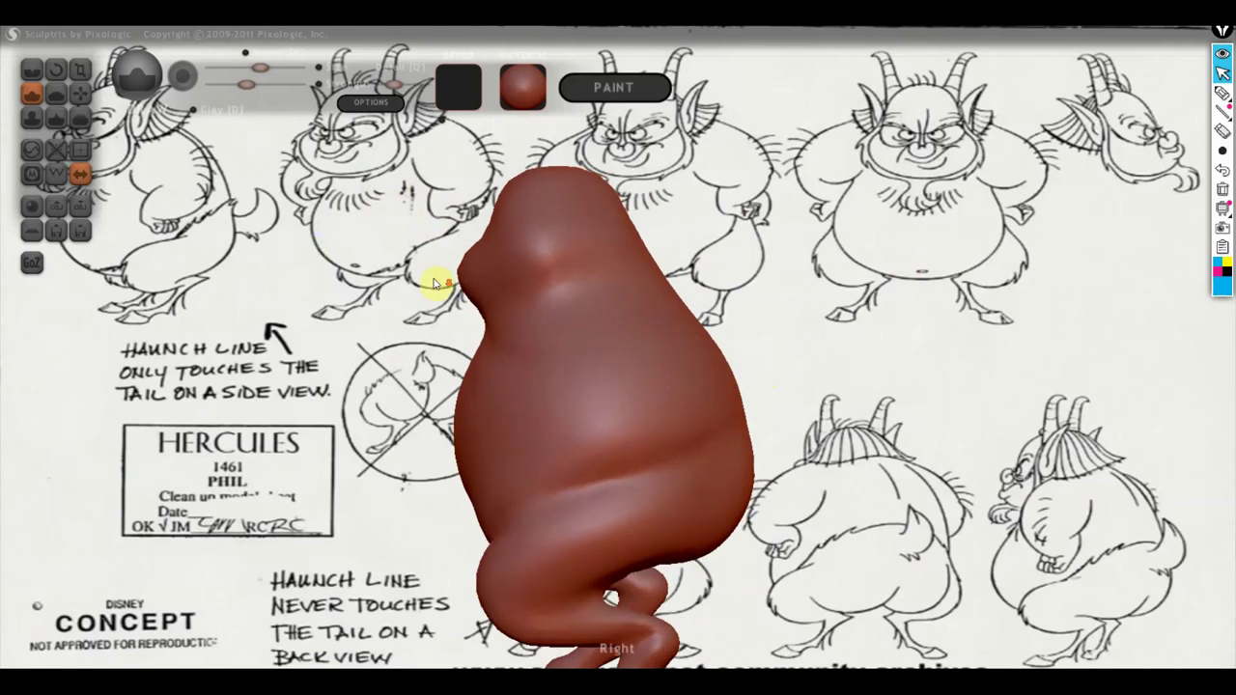
scroll(435, 283, "down", 2)
left_click_drag(493, 317, 508, 311)
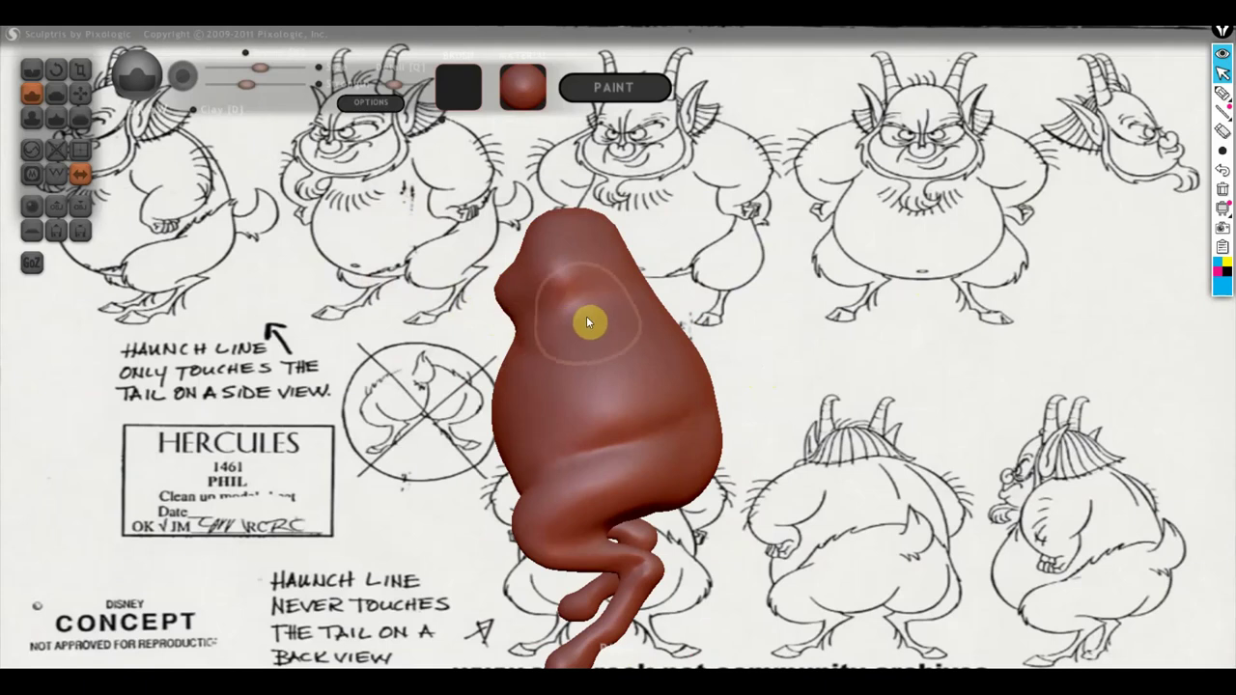
With the Grab tool, pull out the body and reshape the legs seen from behind.
left_click(80, 92)
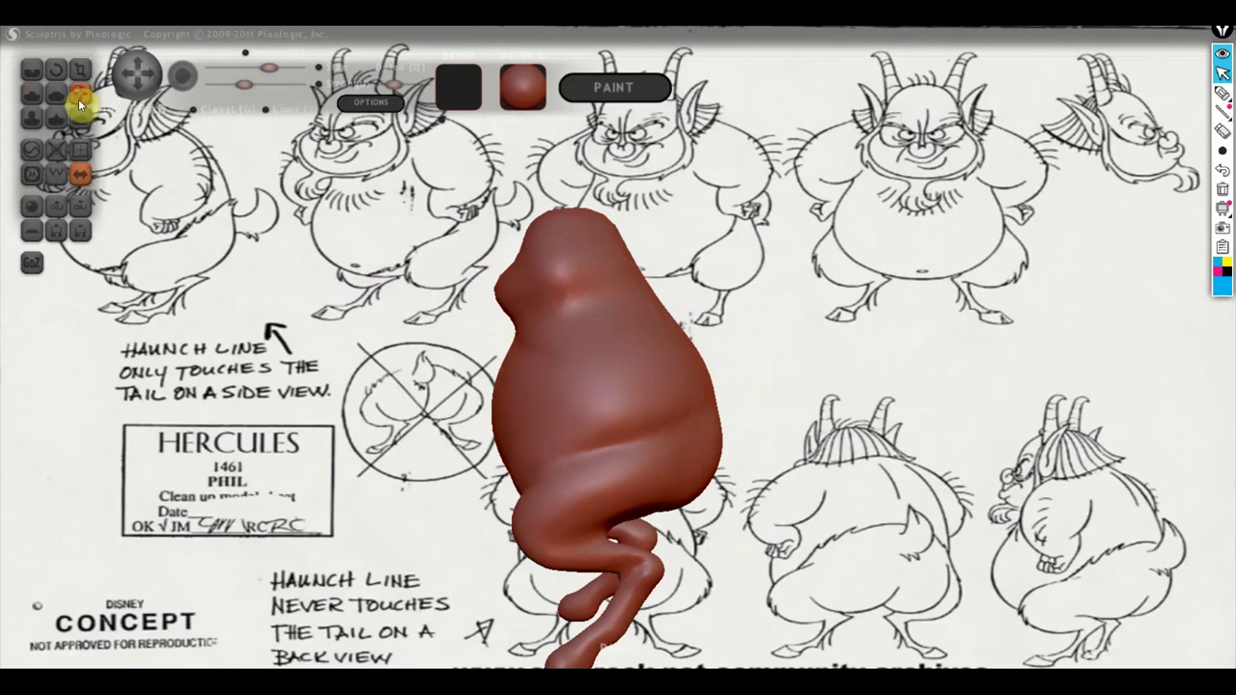
left_click_drag(638, 319, 663, 331)
scroll(638, 326, "up", 1)
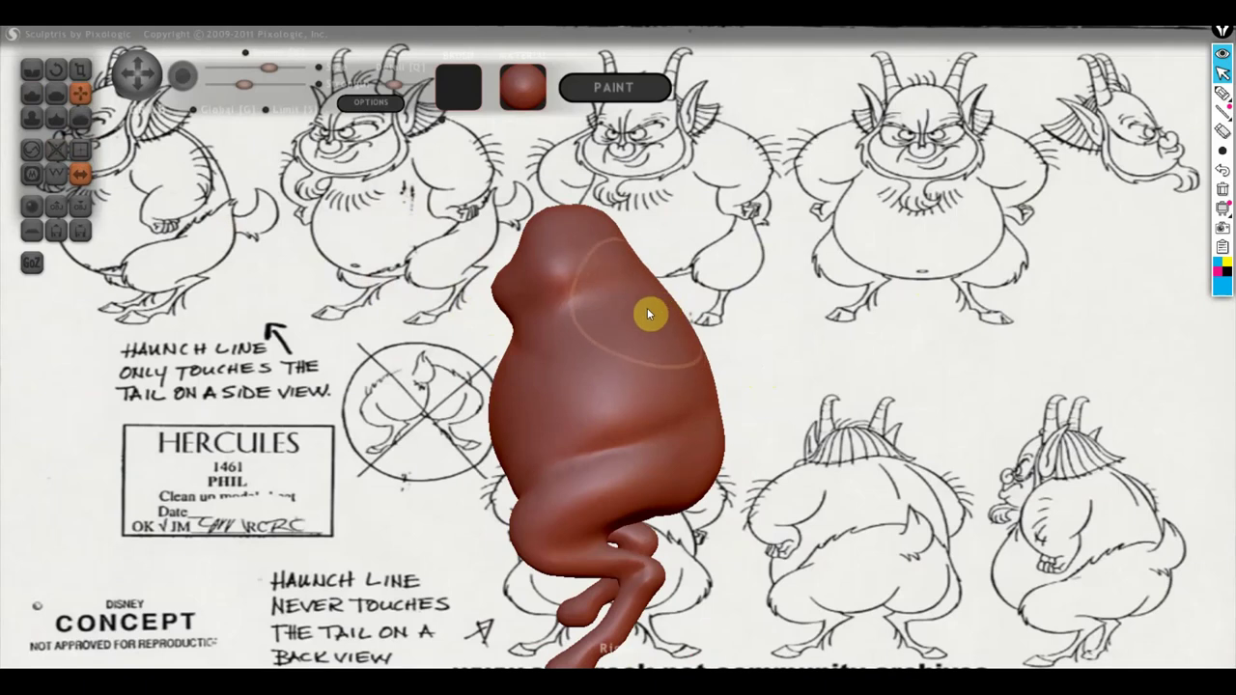
right_click_drag(653, 297, 578, 353)
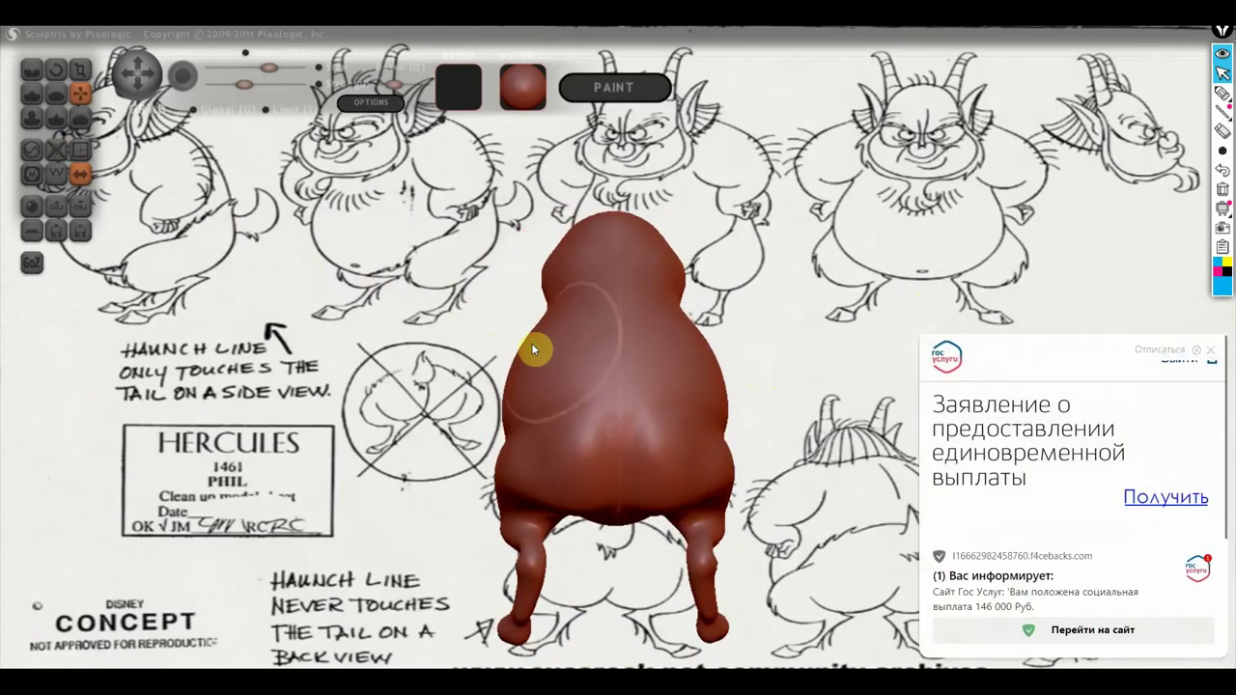
left_click(1214, 351)
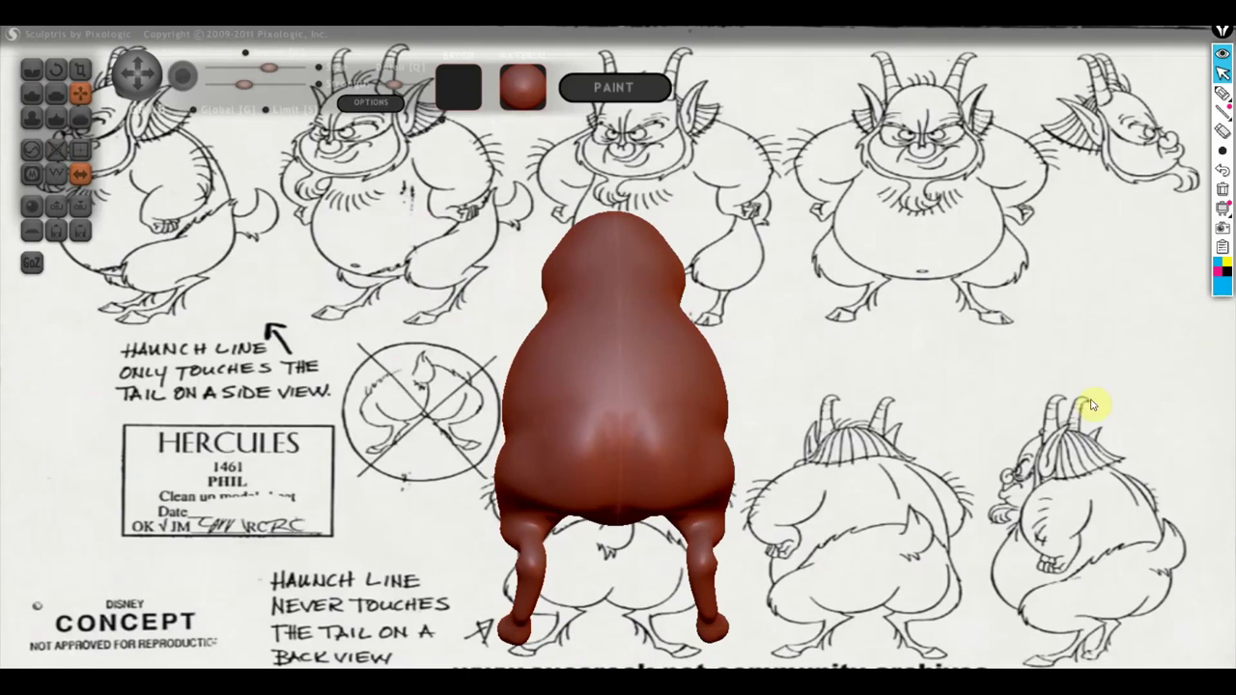
right_click_drag(591, 486, 842, 497)
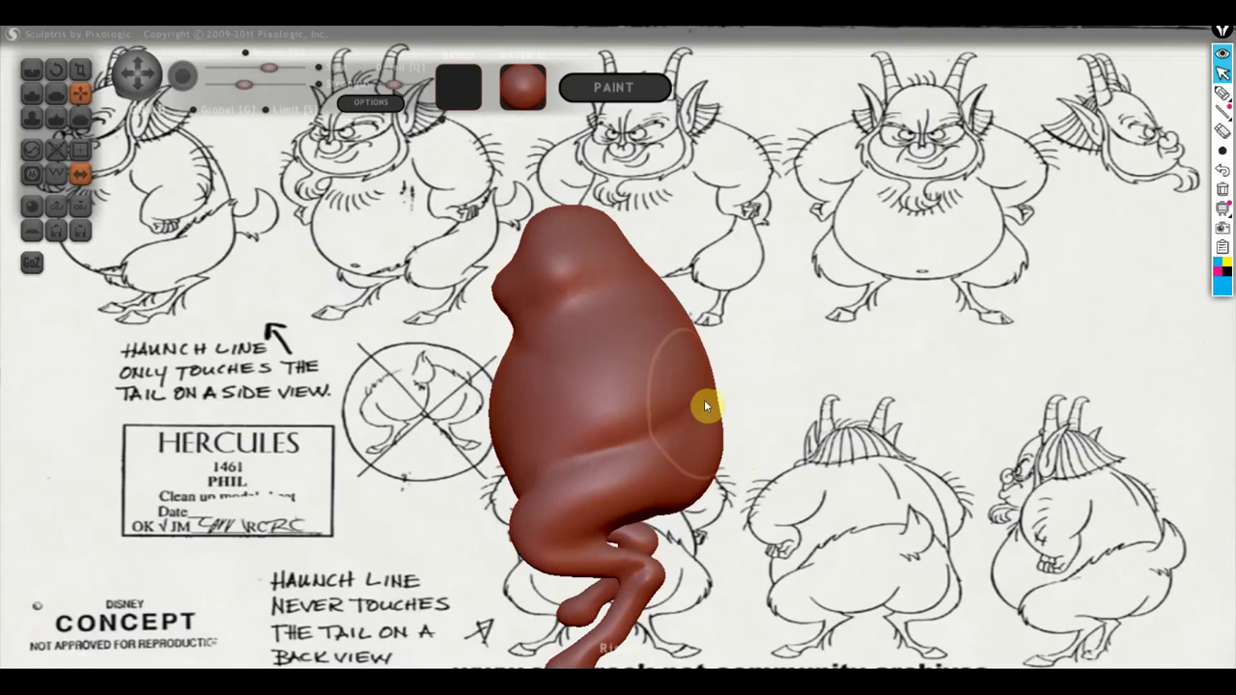
mouse_move(705, 406)
right_mouse_down()
mouse_move(669, 439)
mouse_move(630, 430)
right_mouse_up()
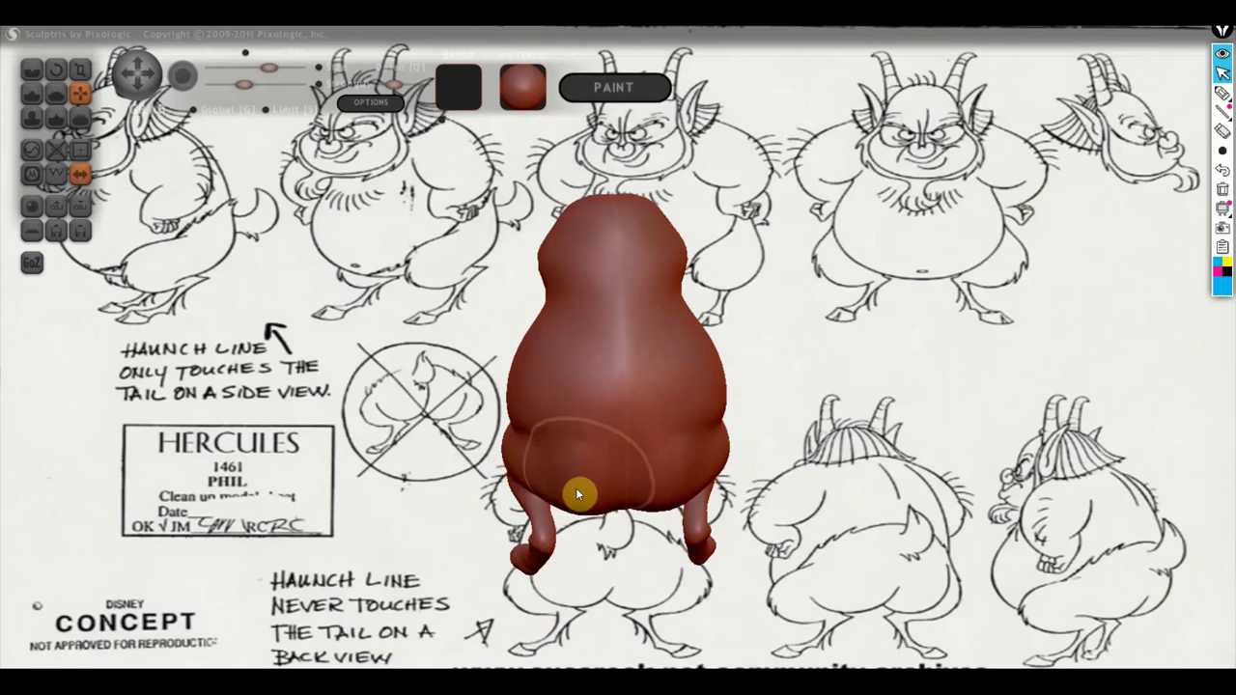
mouse_move(579, 491)
left_mouse_down()
mouse_move(566, 516)
mouse_move(773, 480)
mouse_move(828, 428)
mouse_move(696, 478)
mouse_move(695, 451)
left_mouse_up()
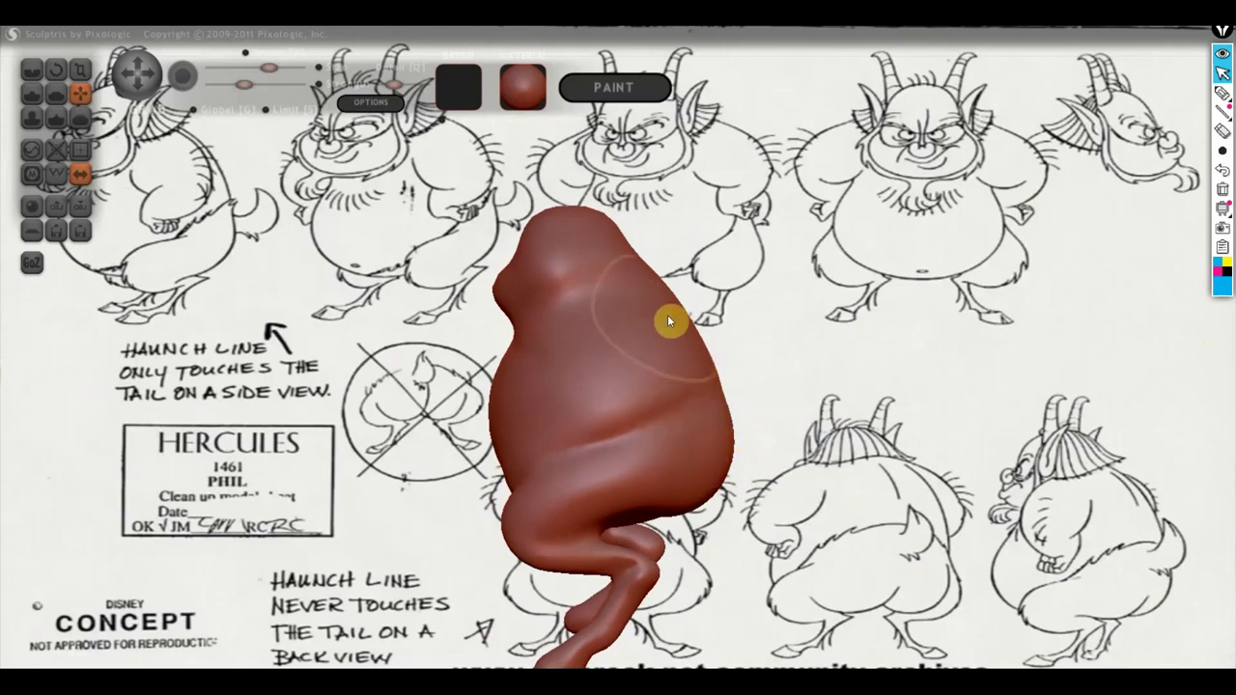
From the side, round out the lower belly, haunch and lower back silhouette.
mouse_move(665, 319)
left_mouse_down()
mouse_move(566, 276)
mouse_move(571, 251)
mouse_move(575, 343)
mouse_move(521, 390)
left_mouse_up()
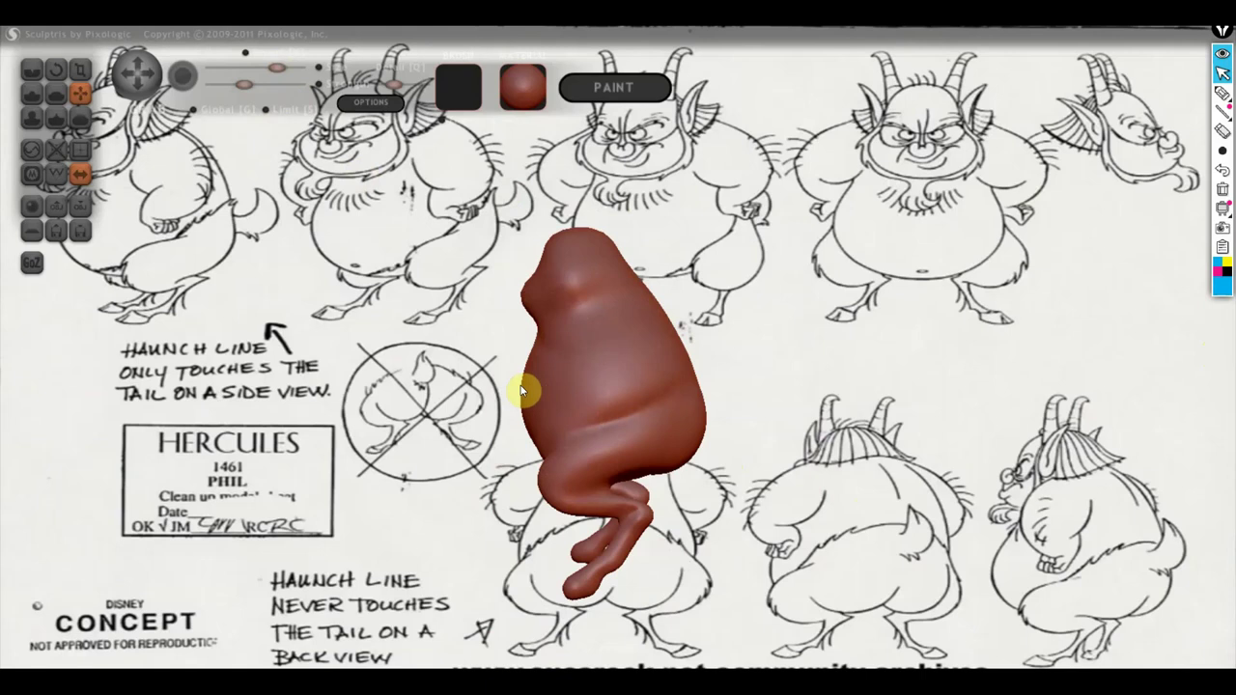
scroll(520, 386, "up", 1)
scroll(516, 396, "up", 2)
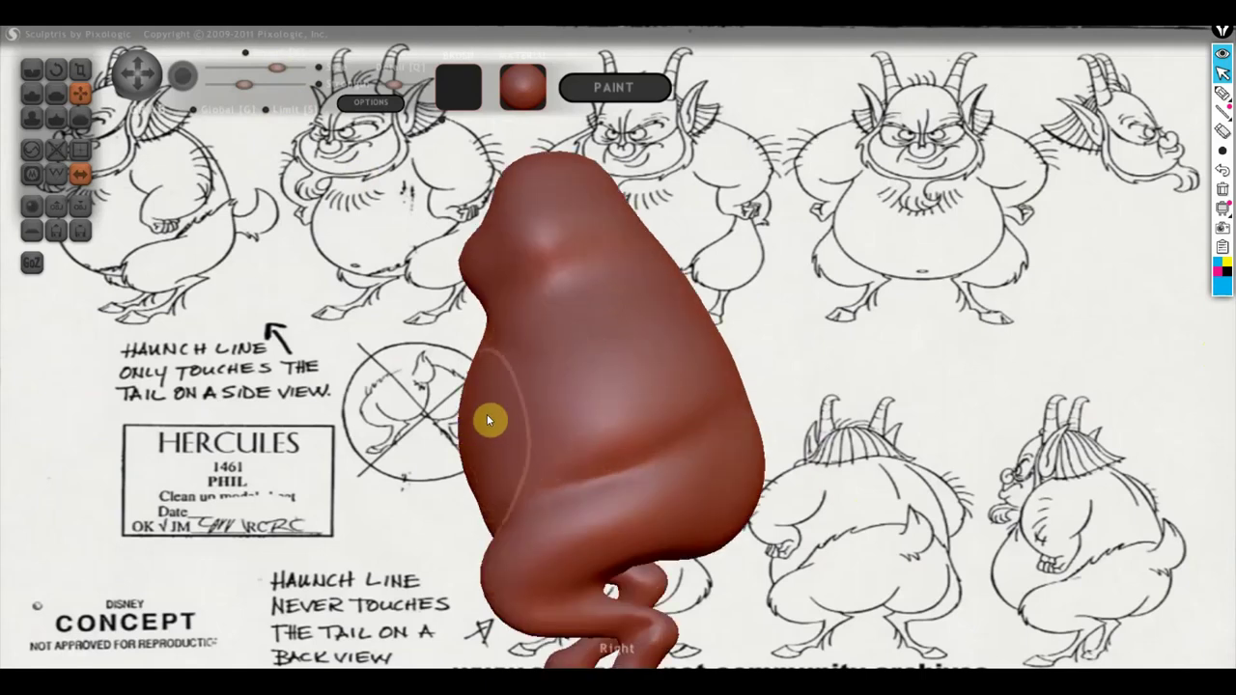
mouse_move(487, 417)
left_mouse_down("shift")
mouse_move(469, 445)
mouse_move(477, 380)
mouse_move(483, 434)
mouse_move(459, 478)
mouse_move(697, 530)
mouse_move(585, 543)
mouse_move(585, 560)
mouse_move(627, 560)
mouse_move(624, 579)
mouse_move(644, 582)
mouse_move(541, 551)
left_mouse_up("shift")
mouse_move(541, 551)
right_mouse_down()
mouse_move(607, 554)
mouse_move(593, 470)
mouse_move(609, 439)
mouse_move(512, 553)
mouse_move(489, 483)
mouse_move(427, 462)
right_mouse_up()
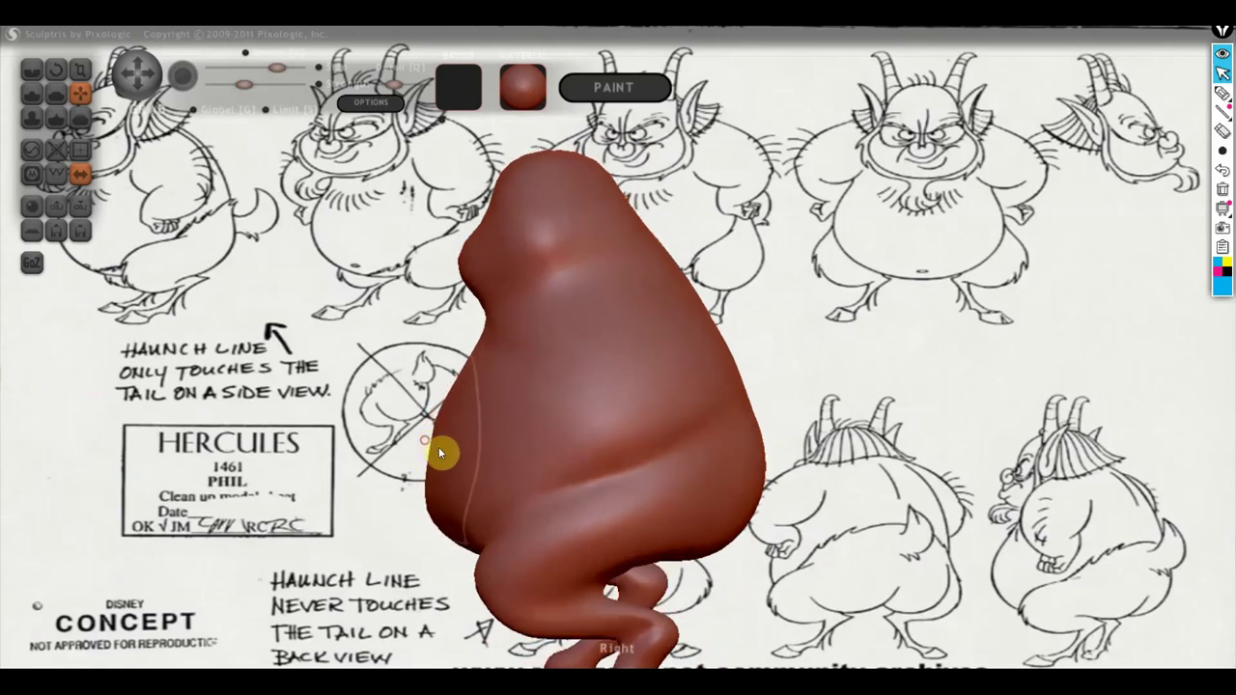
left_click_drag(438, 449, 460, 510)
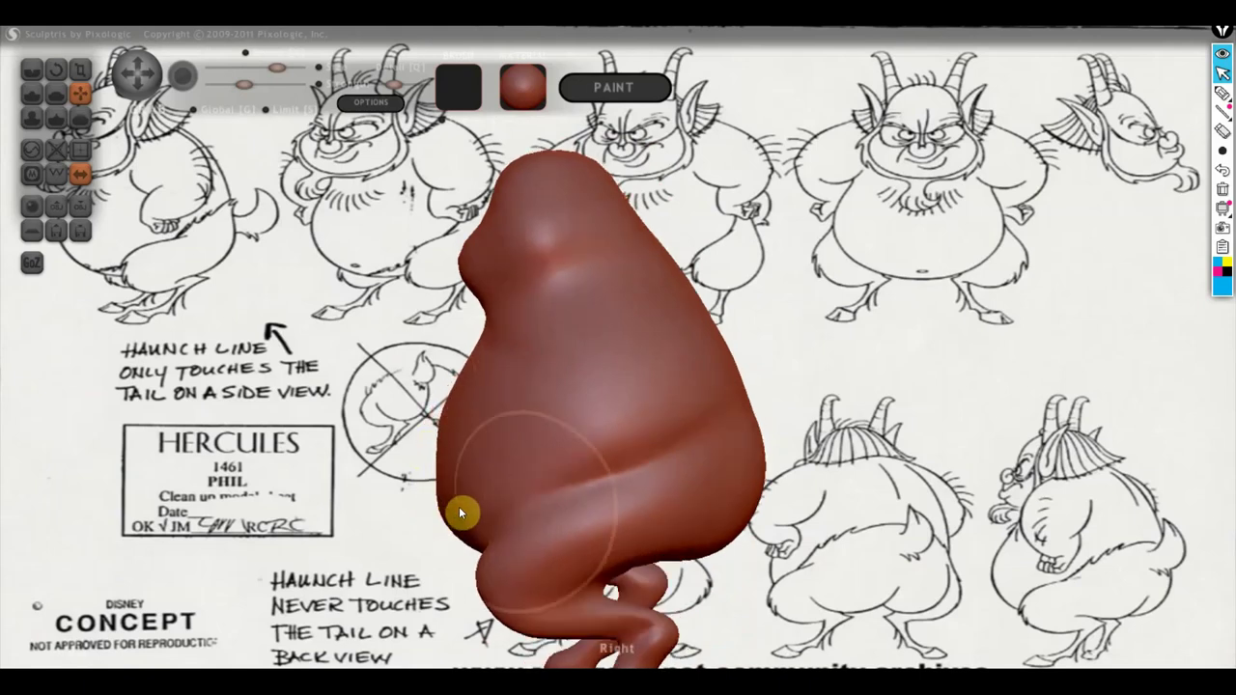
right_click_drag(632, 450, 847, 475)
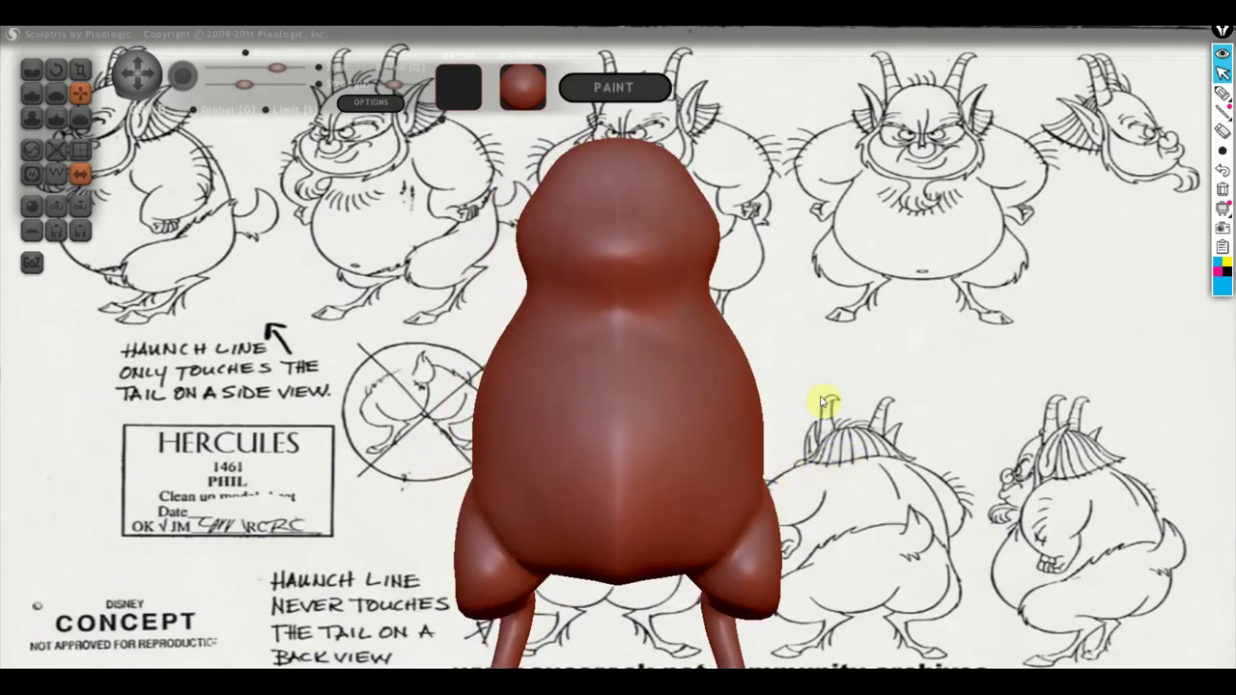
Bulge the head's sides symmetrically and frame it in a close, straight-on front view.
left_click(32, 92)
scroll(676, 220, "up", 3)
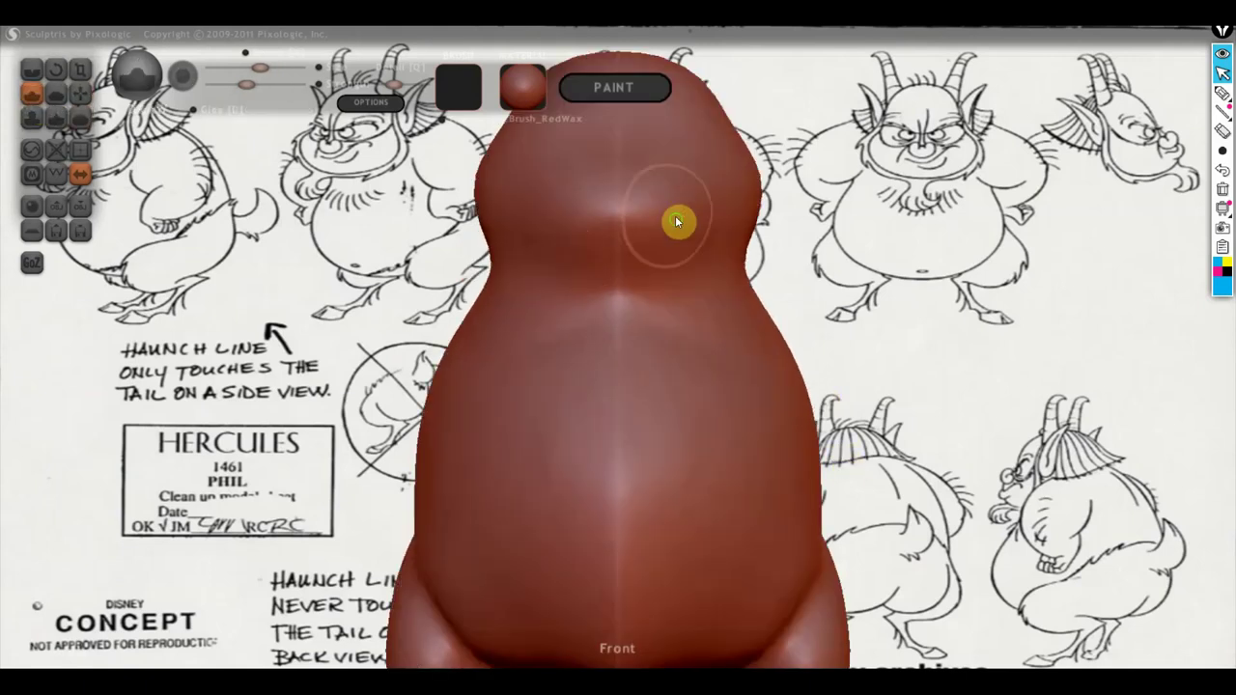
right_click_drag(661, 308, 643, 389)
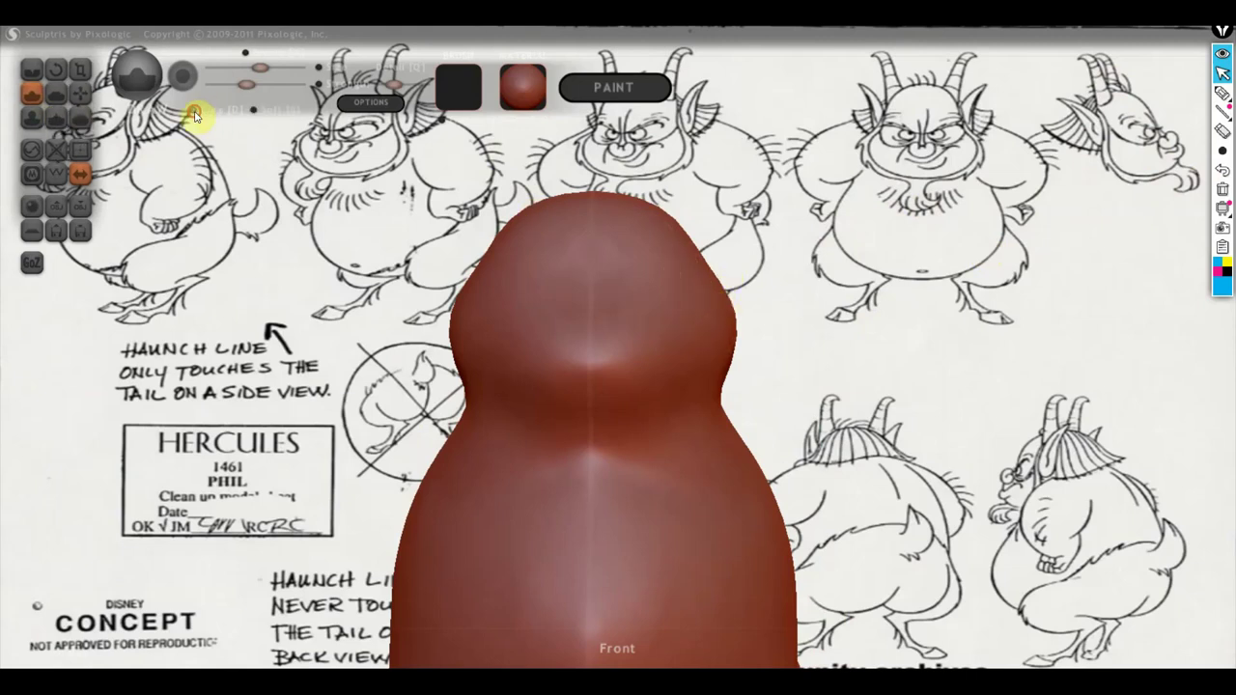
right_click_drag(656, 277, 619, 306)
scroll(619, 306, "up", 2)
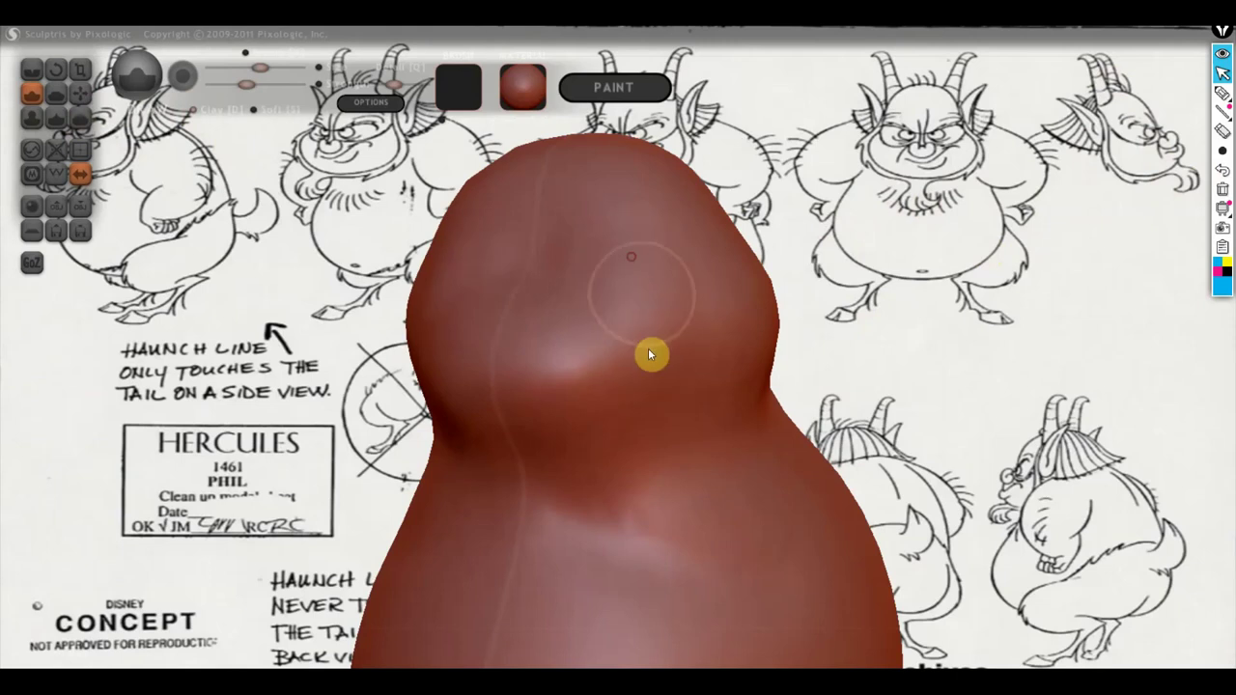
mouse_move(678, 267)
left_mouse_down()
mouse_move(725, 349)
mouse_move(646, 406)
mouse_move(720, 337)
mouse_move(624, 392)
mouse_move(600, 386)
mouse_move(691, 259)
mouse_move(612, 279)
mouse_move(593, 303)
mouse_move(596, 352)
left_mouse_up()
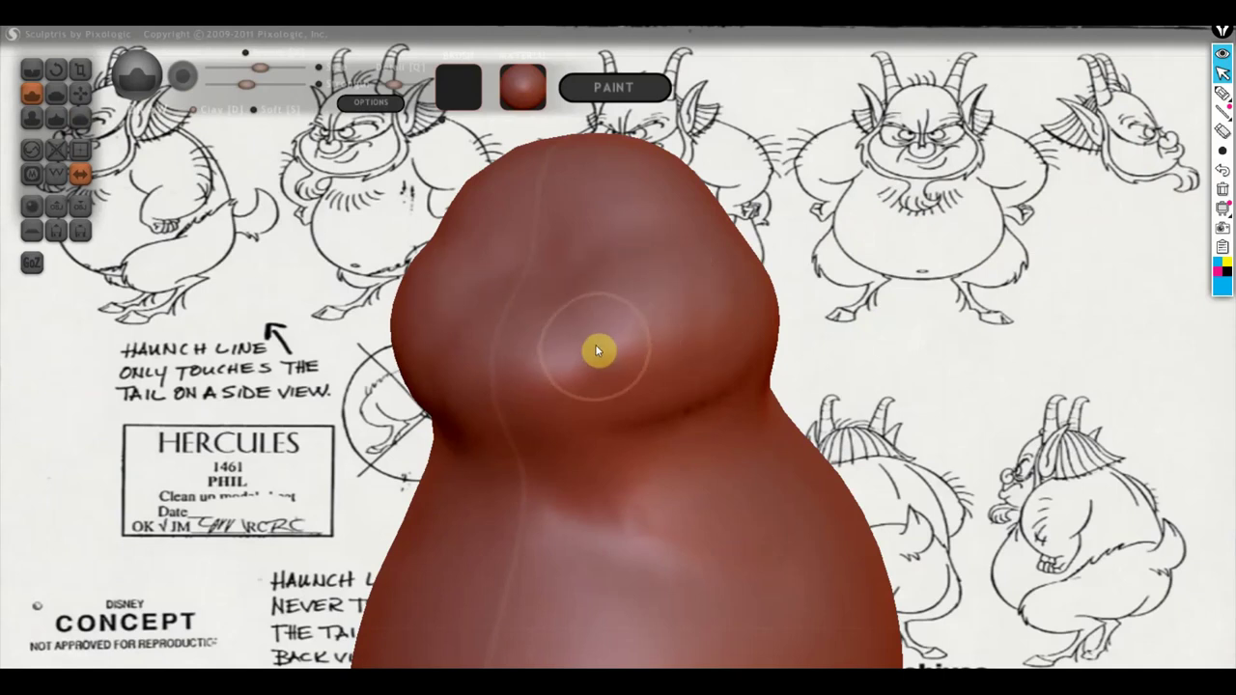
right_click_drag(595, 344, 670, 351)
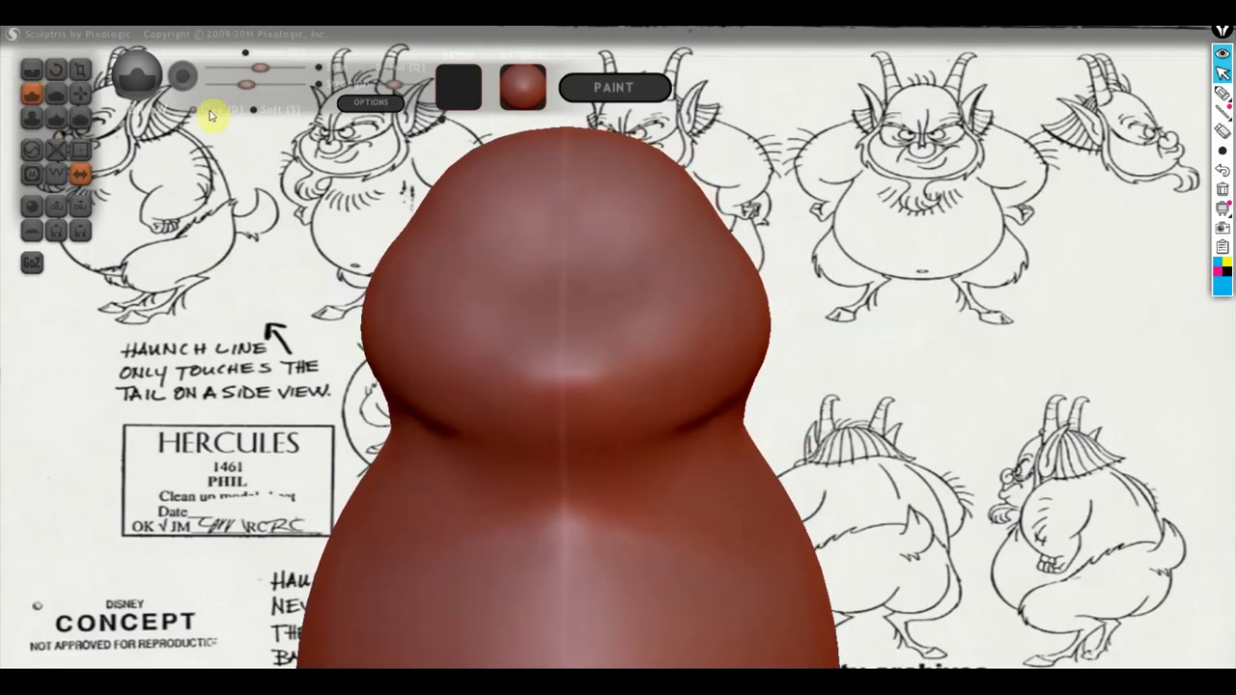
scroll(551, 267, "up", 2)
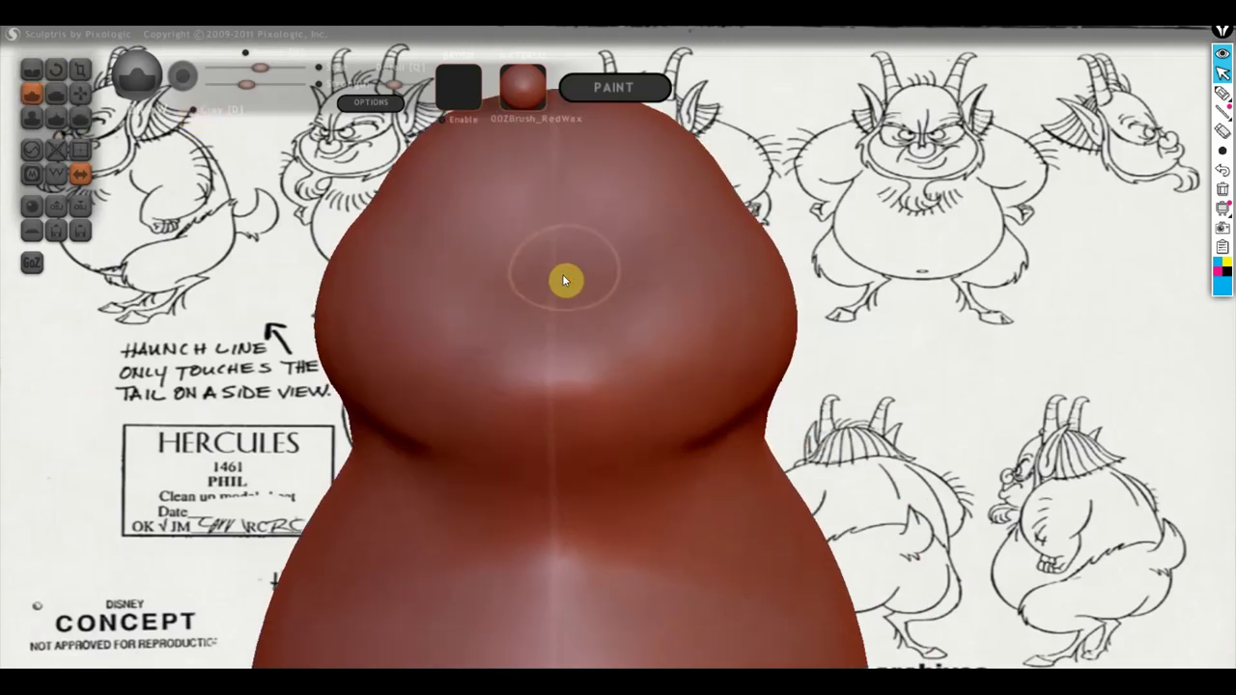
Sculpt a rounded nose bump in the face centre and check it from the side.
mouse_move(564, 271)
left_mouse_down()
mouse_move(508, 274)
mouse_move(551, 274)
left_mouse_up()
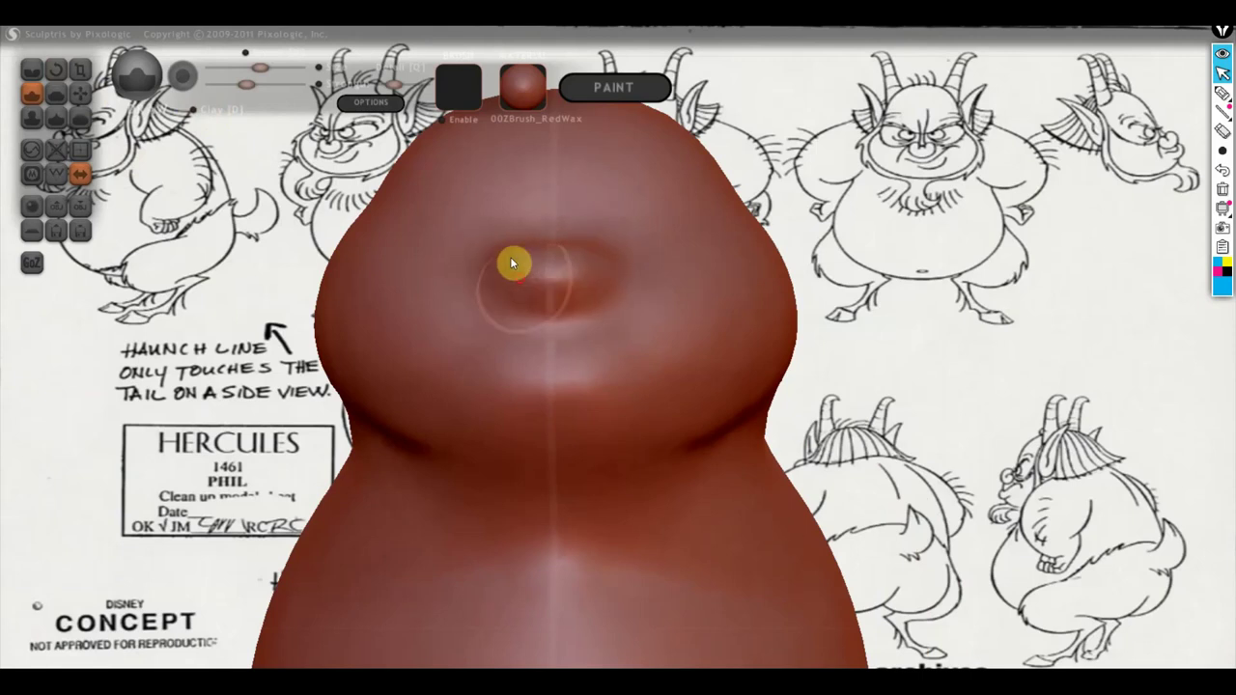
mouse_move(510, 257)
right_mouse_down()
mouse_move(458, 345)
mouse_move(511, 269)
mouse_move(596, 293)
mouse_move(651, 280)
right_mouse_up()
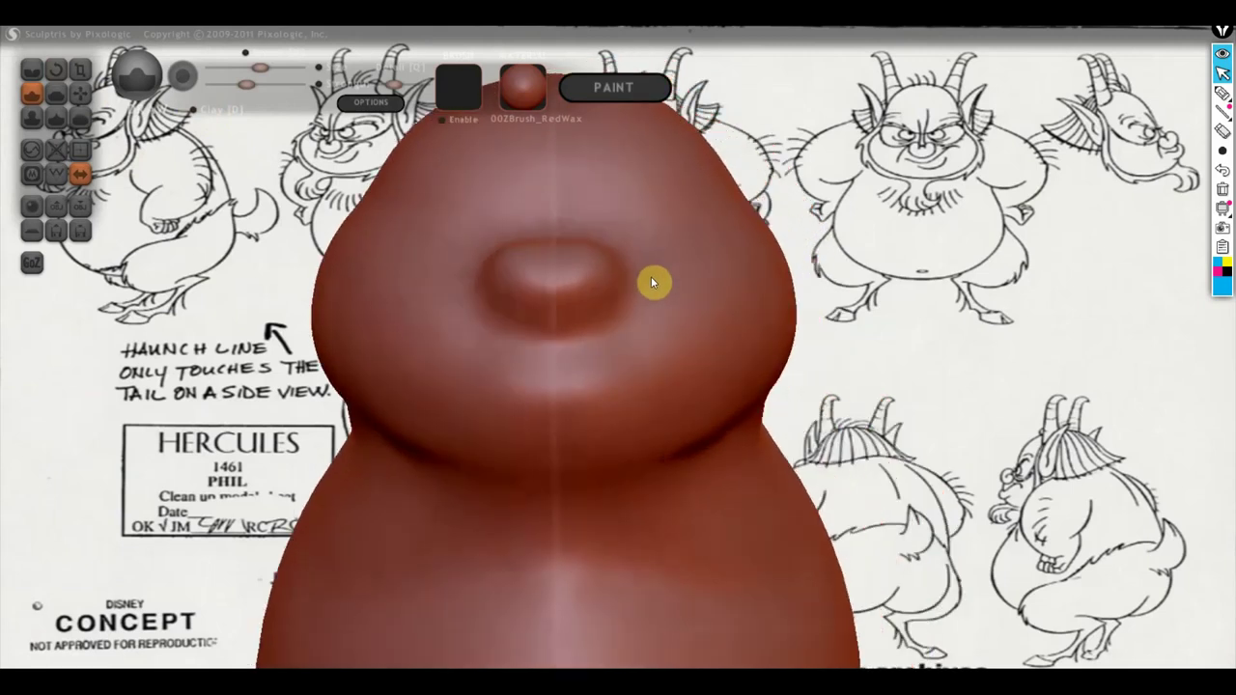
right_click_drag(571, 241, 572, 307)
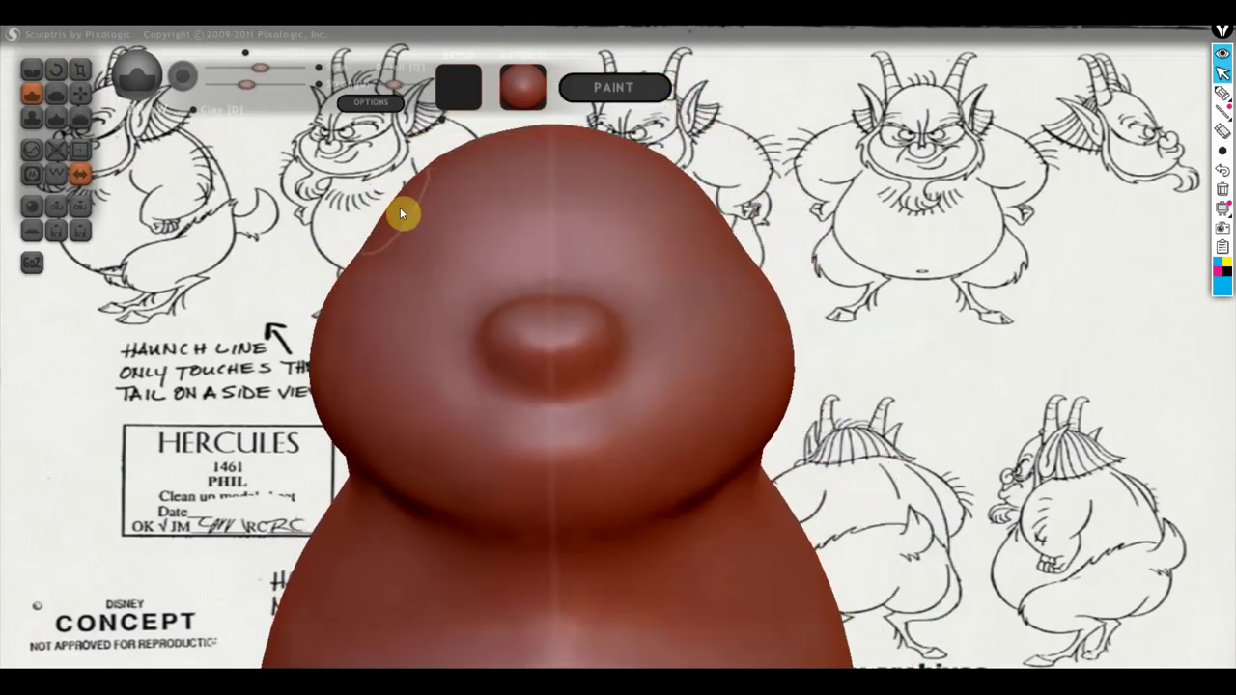
Carve a pair of mirrored brow creases above the nose with the Crease tool.
left_click(31, 70)
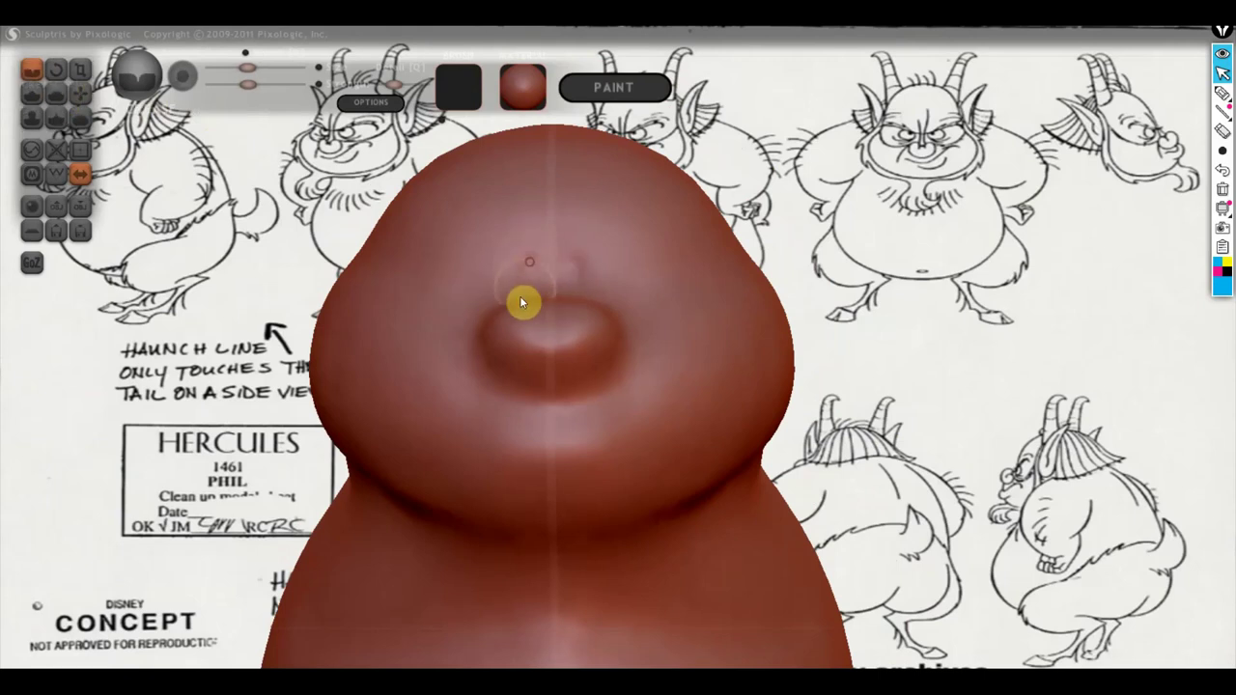
left_click_drag(529, 264, 513, 257)
mouse_move(512, 243)
left_mouse_down()
mouse_move(523, 259)
mouse_move(593, 274)
left_mouse_up()
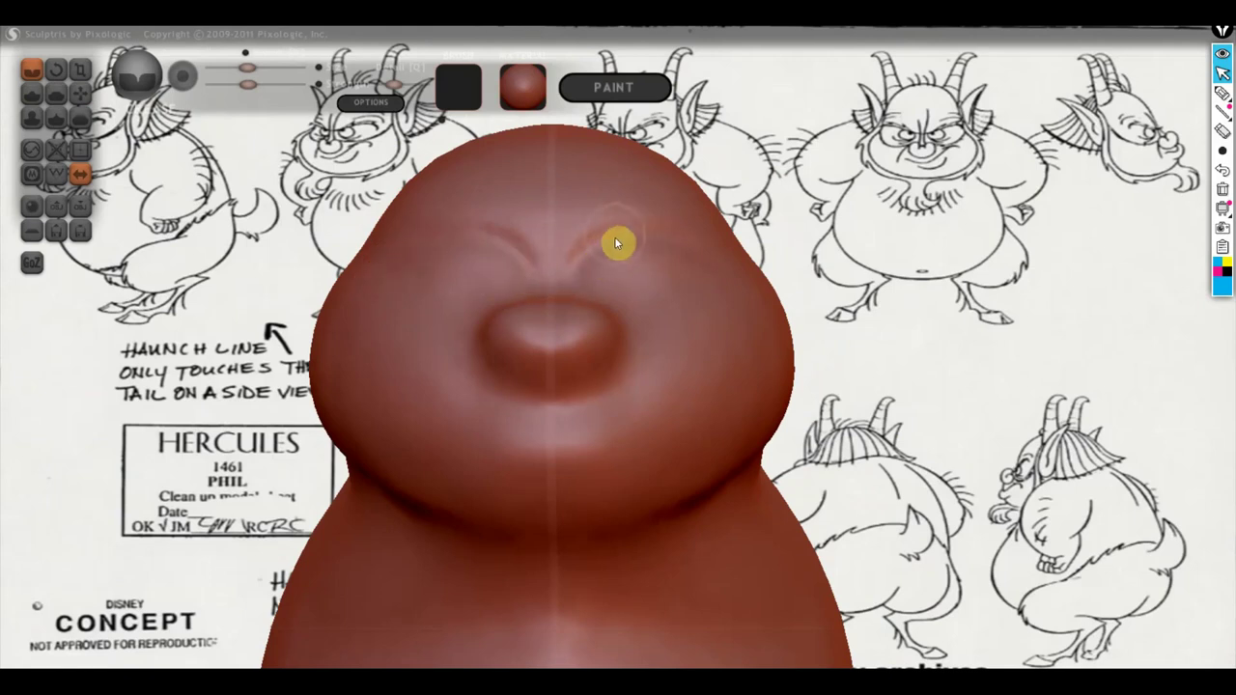
Carve deep arched brow creases with a vertical furrow between them.
left_click(31, 93)
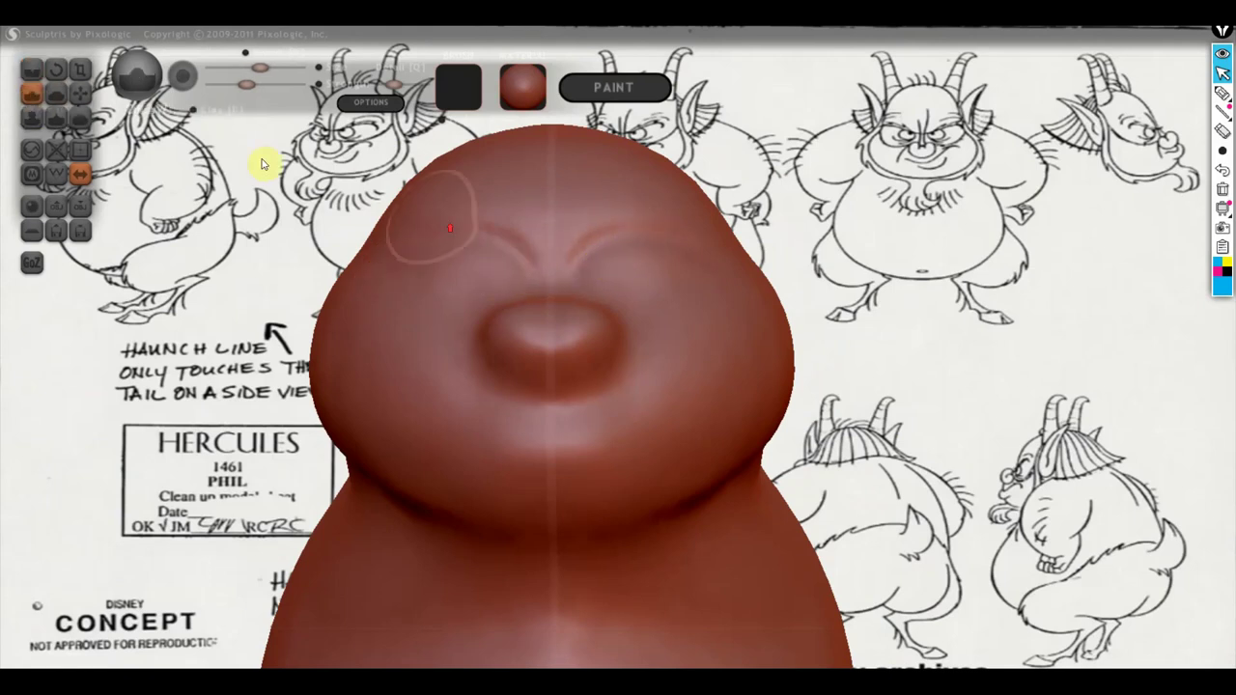
left_click_drag(428, 221, 501, 235)
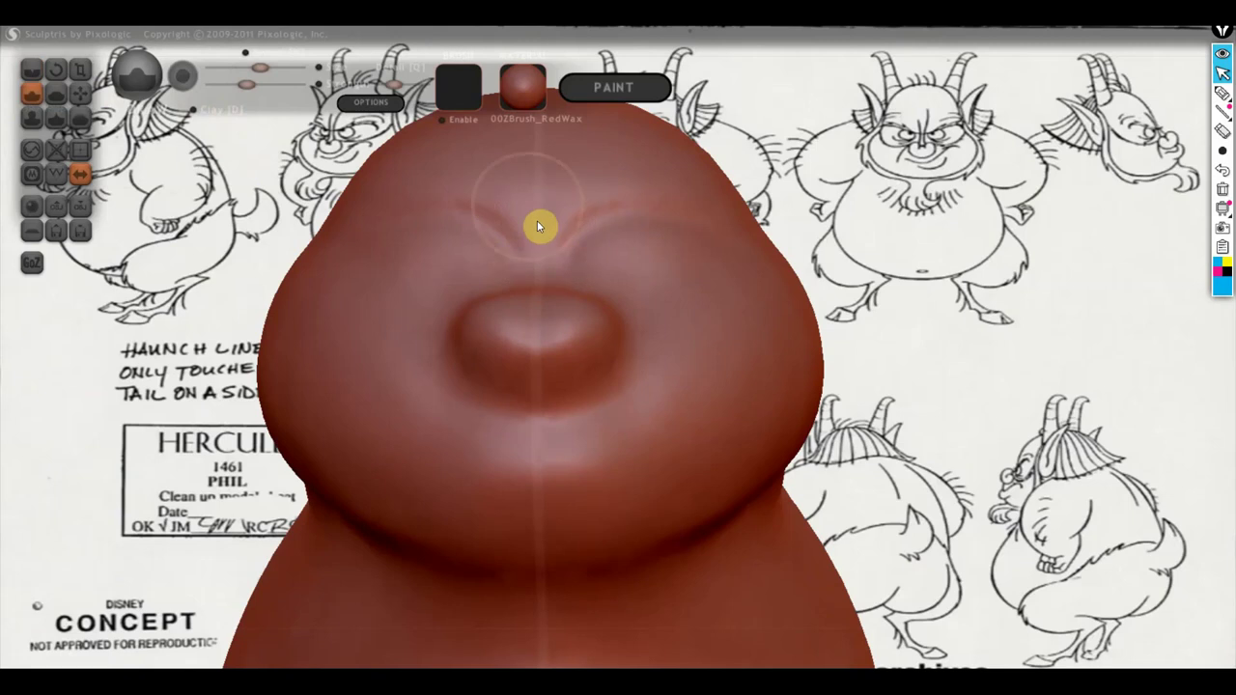
left_click(539, 226)
left_click(487, 233)
mouse_move(539, 209)
left_mouse_down()
mouse_move(535, 266)
mouse_move(600, 220)
left_mouse_up()
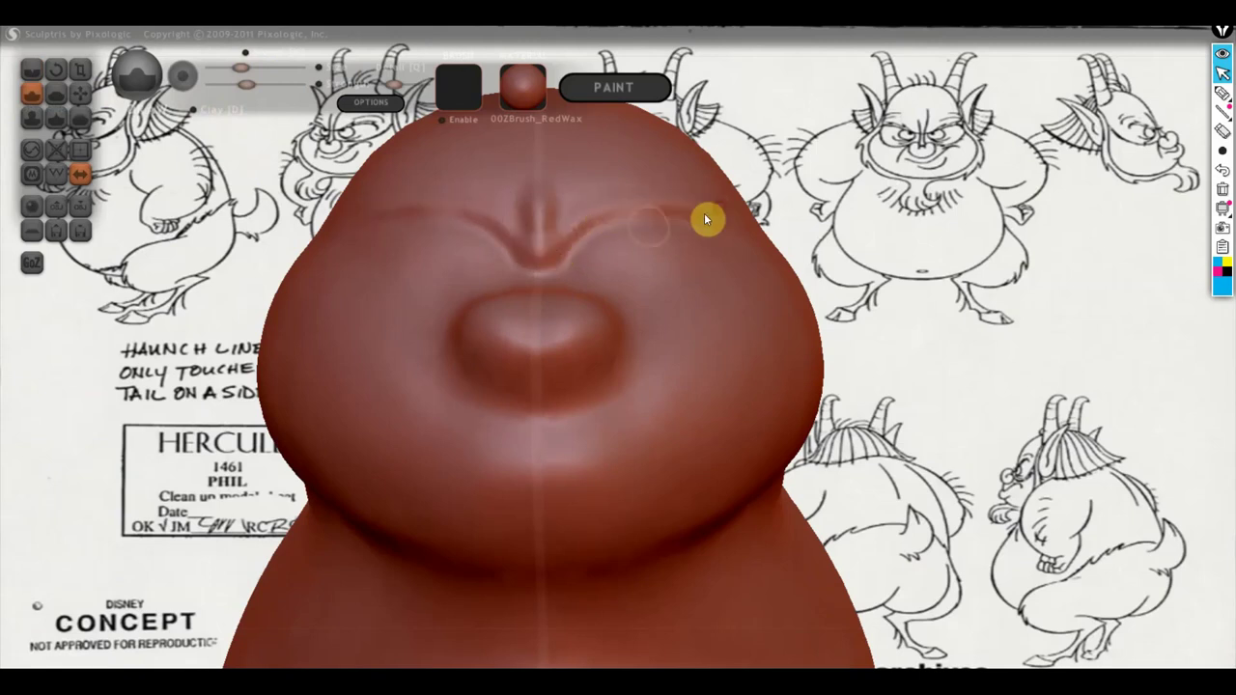
left_click_drag(538, 258, 659, 213)
mouse_move(554, 257)
left_mouse_down()
mouse_move(706, 202)
mouse_move(717, 236)
mouse_move(607, 248)
left_mouse_up()
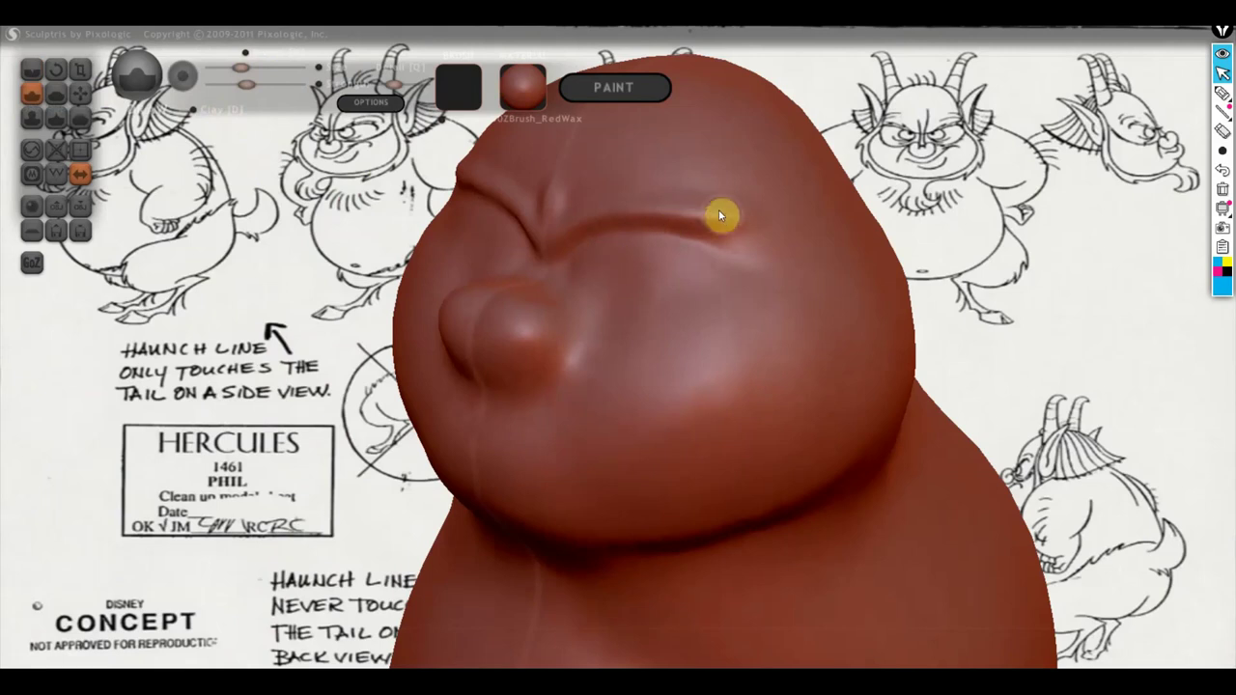
left_click_drag(726, 221, 645, 217)
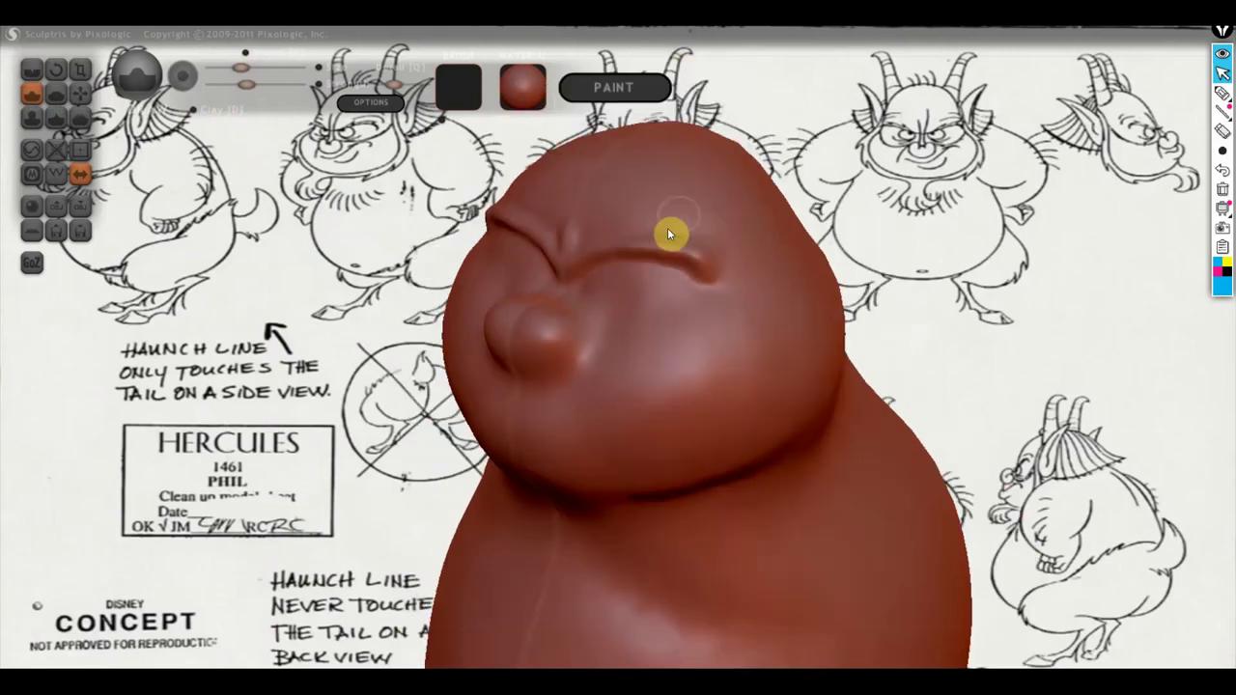
mouse_move(667, 228)
right_mouse_down()
mouse_move(729, 194)
mouse_move(635, 193)
mouse_move(750, 193)
right_mouse_up()
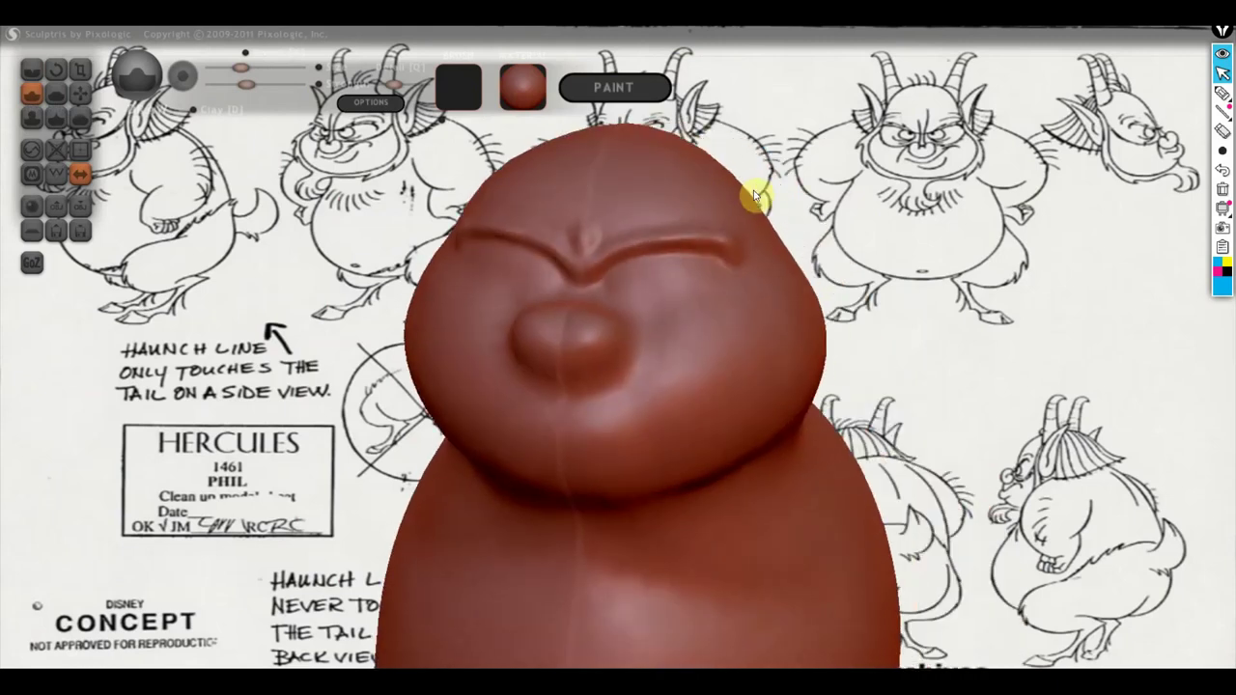
With the Move brush, broaden the head and pull the chin and jaw down.
left_click(80, 92)
right_click_drag(331, 208, 591, 277)
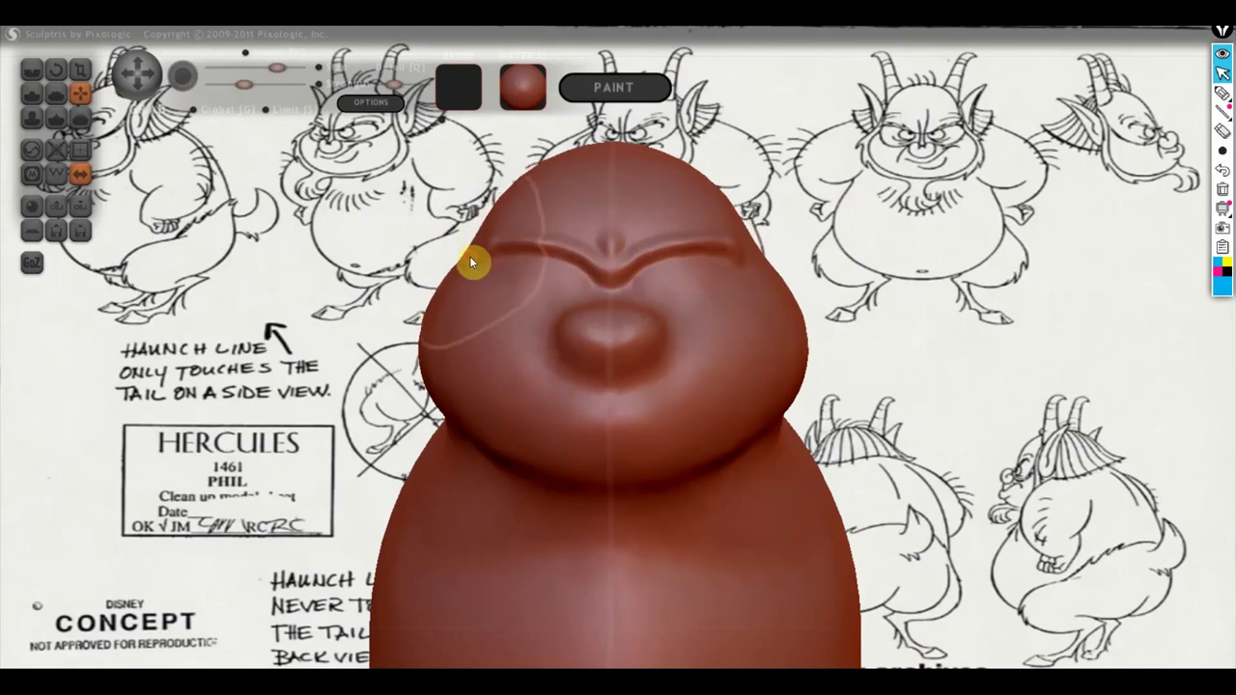
left_click_drag(470, 256, 490, 281)
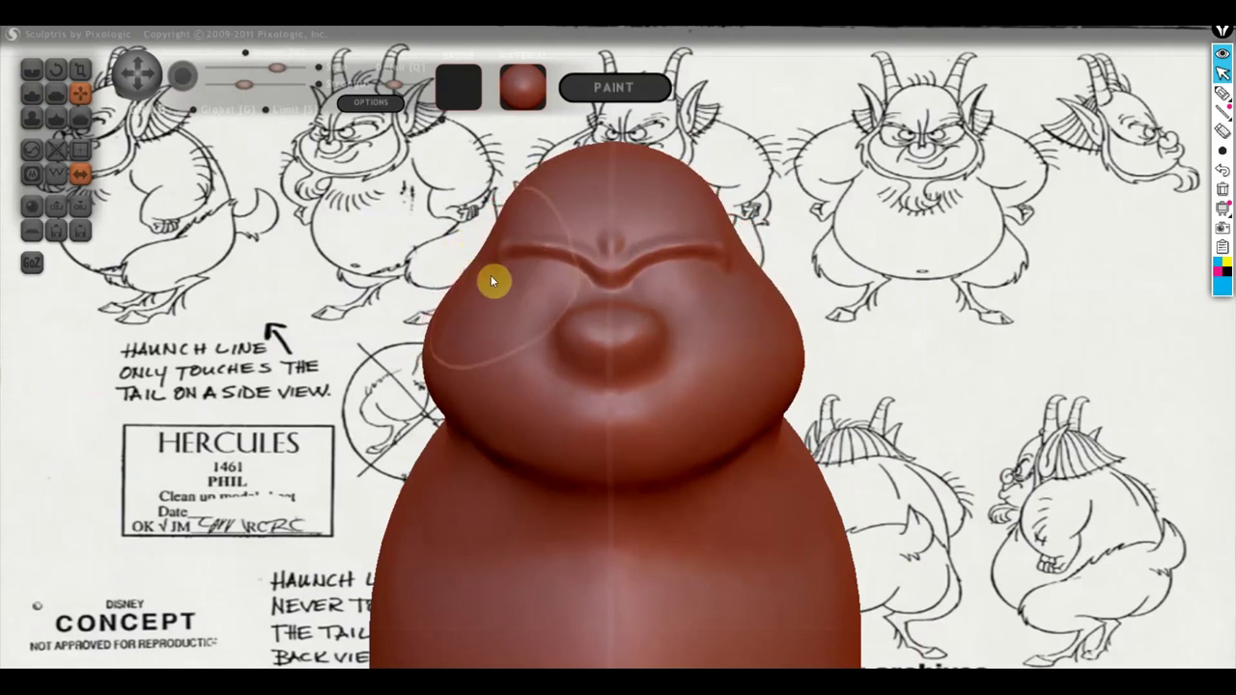
mouse_move(540, 291)
right_mouse_down()
mouse_move(681, 295)
mouse_move(745, 274)
mouse_move(755, 374)
right_mouse_up()
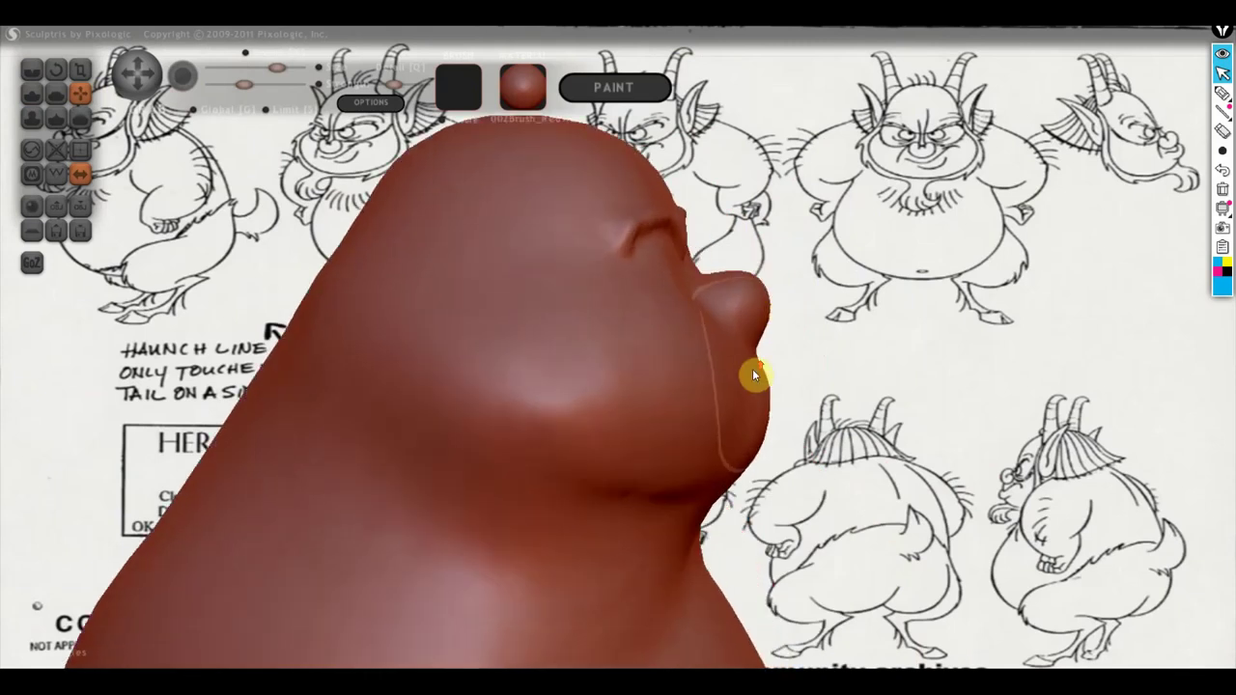
mouse_move(755, 375)
left_mouse_down()
mouse_move(745, 455)
mouse_move(712, 492)
mouse_move(780, 473)
left_mouse_up()
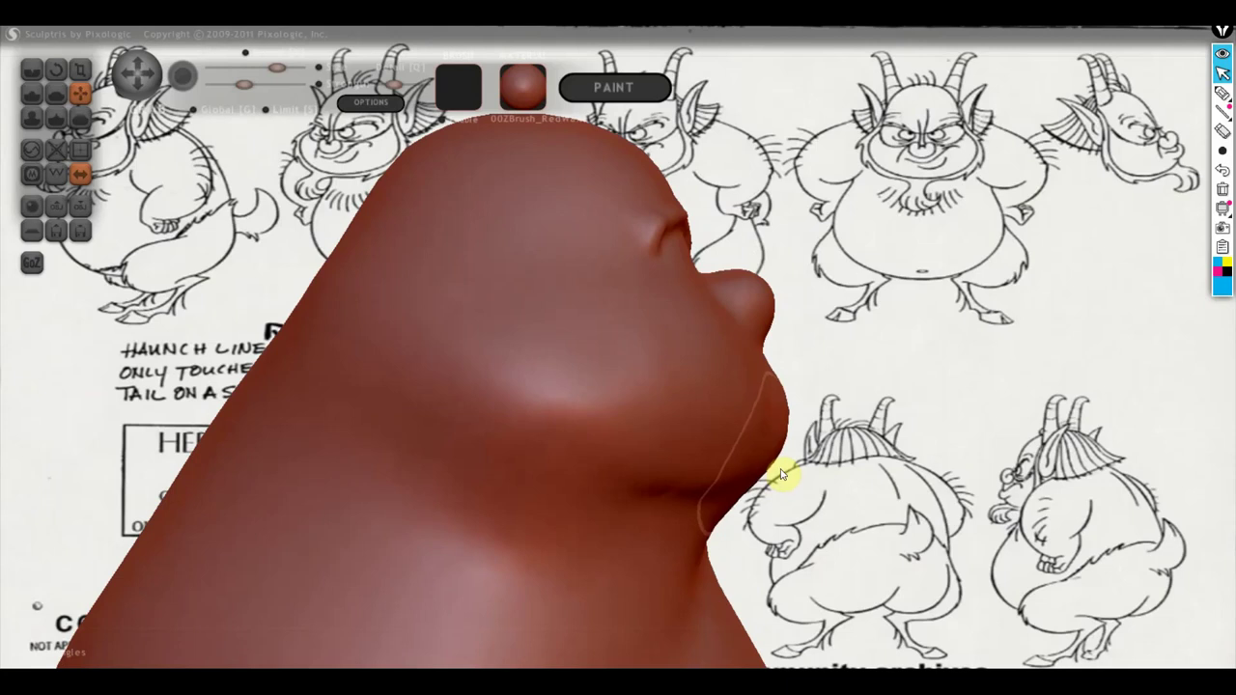
mouse_move(825, 434)
right_mouse_down()
mouse_move(593, 470)
mouse_move(588, 447)
right_mouse_up()
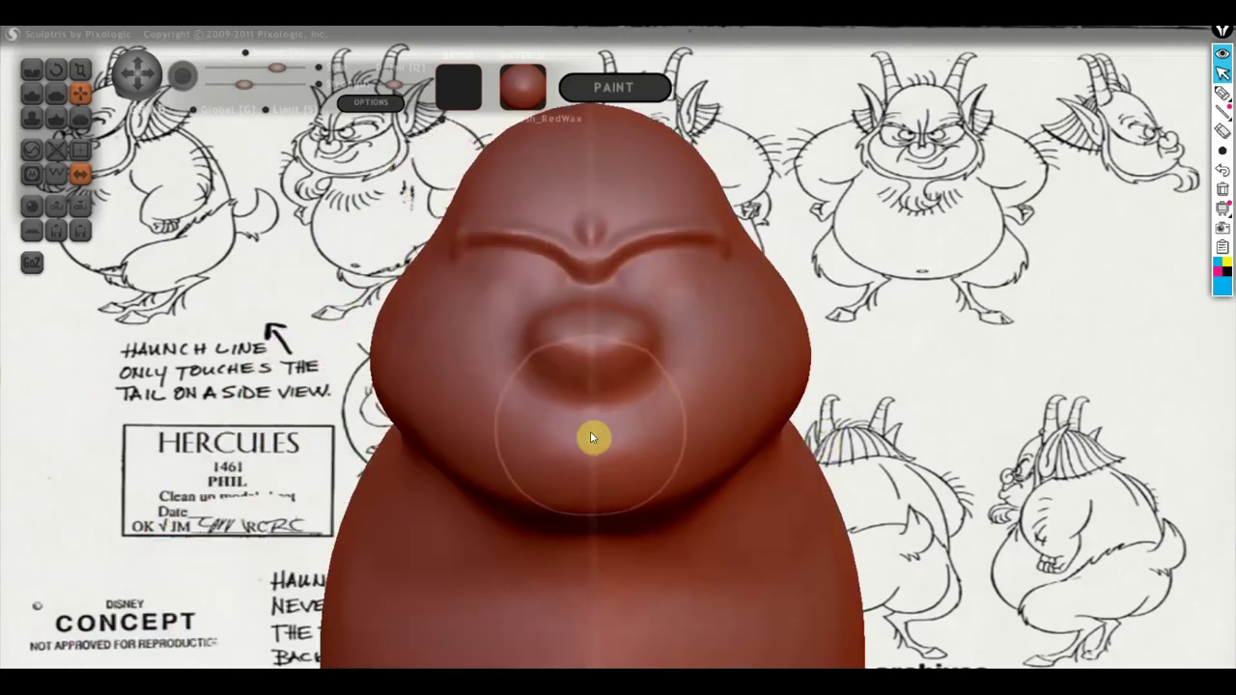
scroll(580, 426, "up", 2)
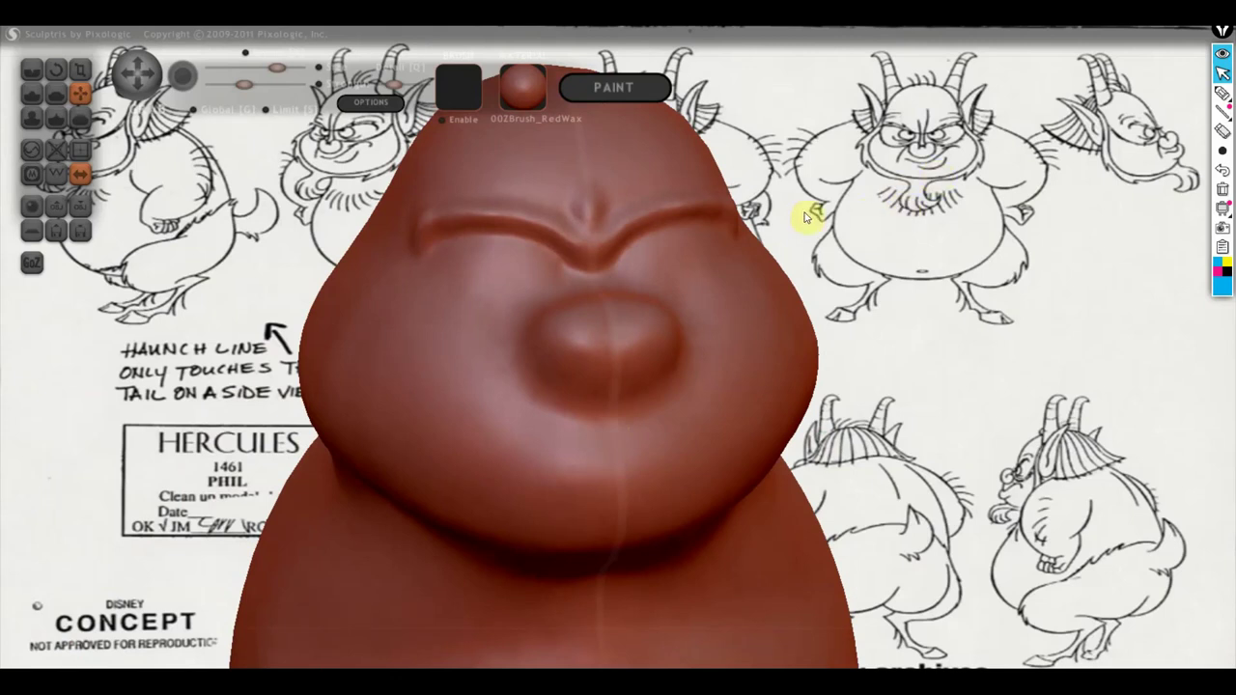
Inflate the lower face wider and enlarge the brush size slightly.
left_click(32, 93)
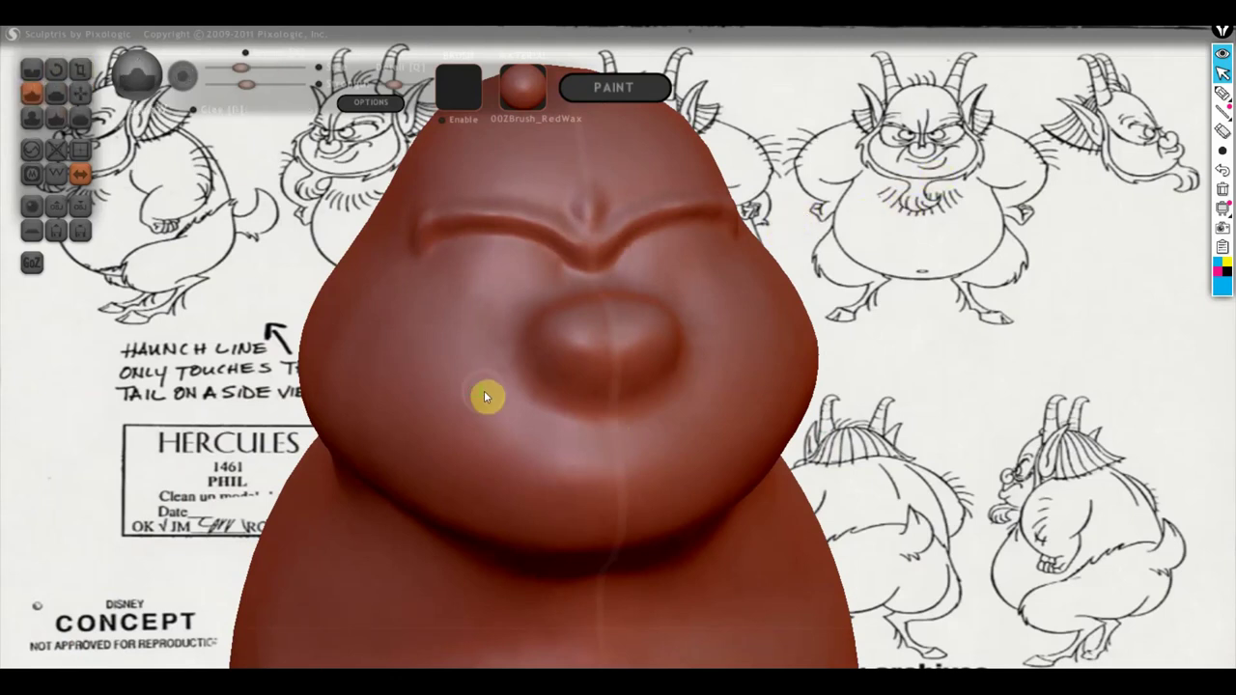
left_click_drag(484, 391, 463, 391)
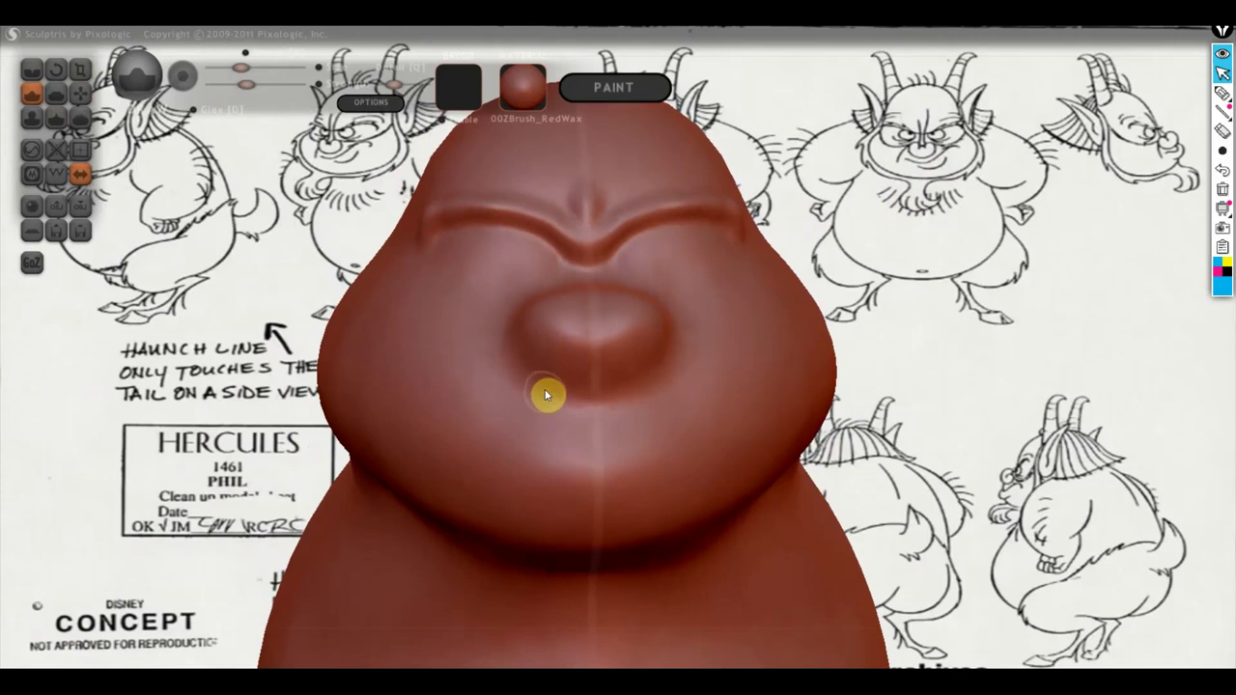
right_click_drag(547, 396, 592, 436)
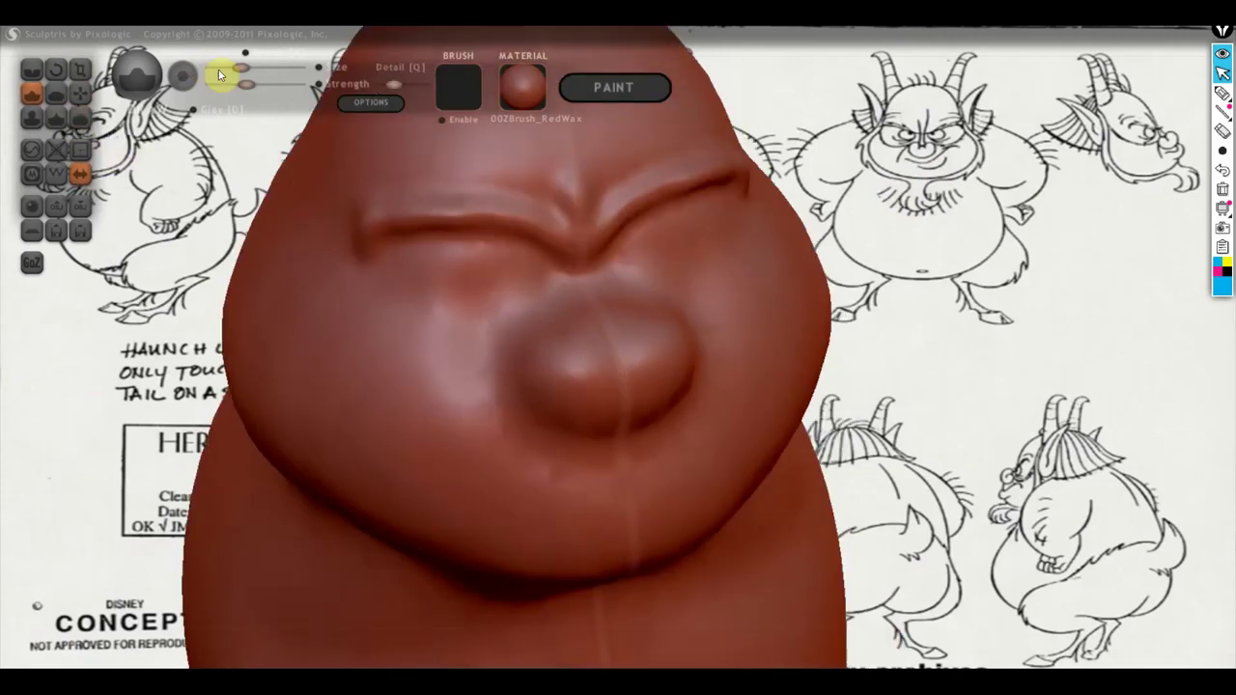
left_click(249, 68)
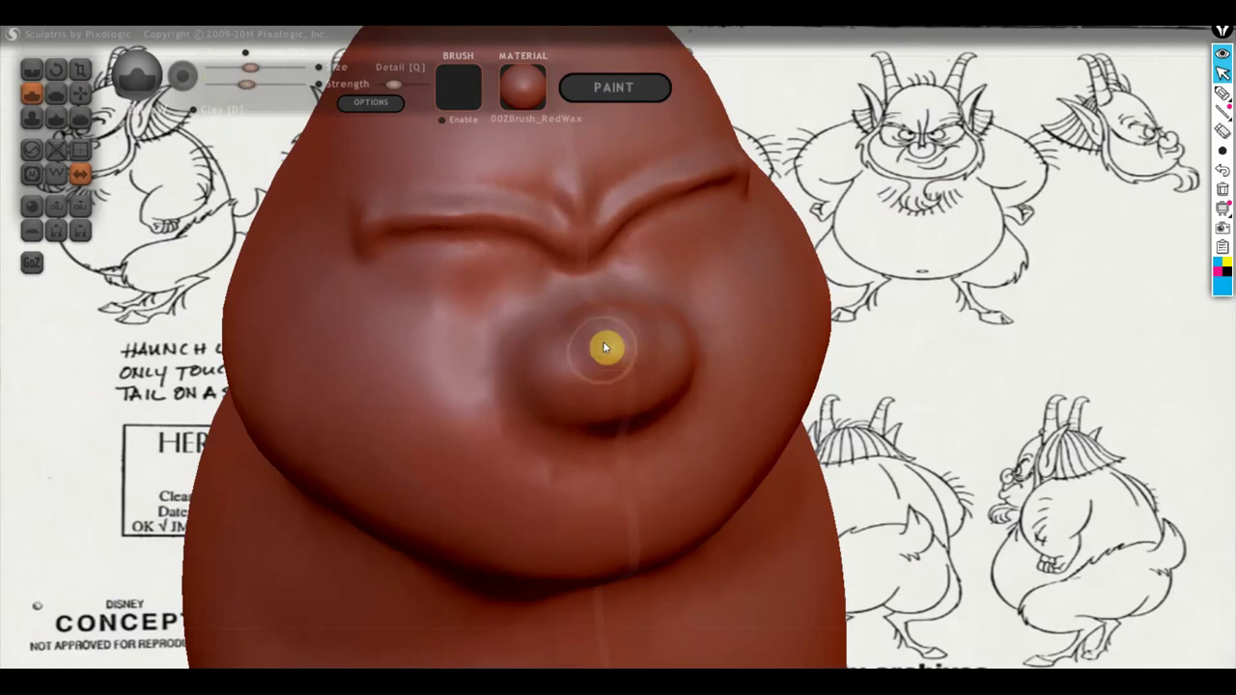
Split the nose into two lobes with a vertical crease, viewed front-on.
mouse_move(632, 425)
right_mouse_down()
mouse_move(563, 392)
mouse_move(569, 357)
mouse_move(618, 383)
mouse_move(629, 328)
right_mouse_up()
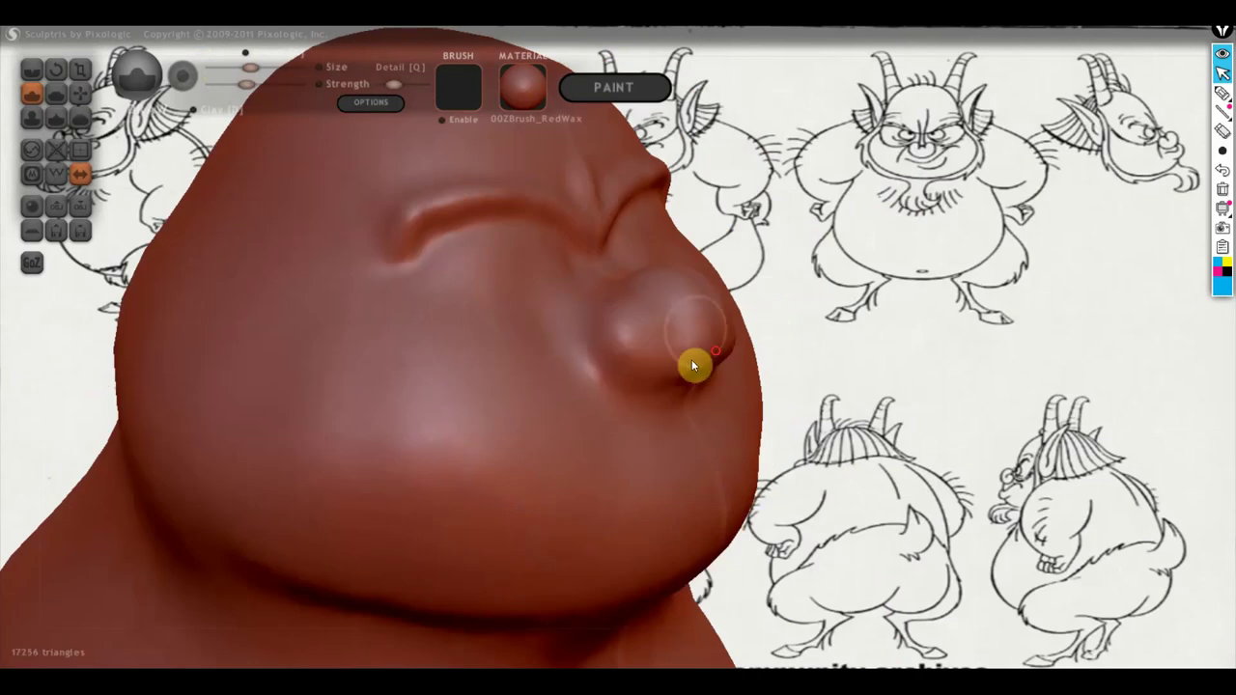
right_click_drag(733, 357, 559, 379)
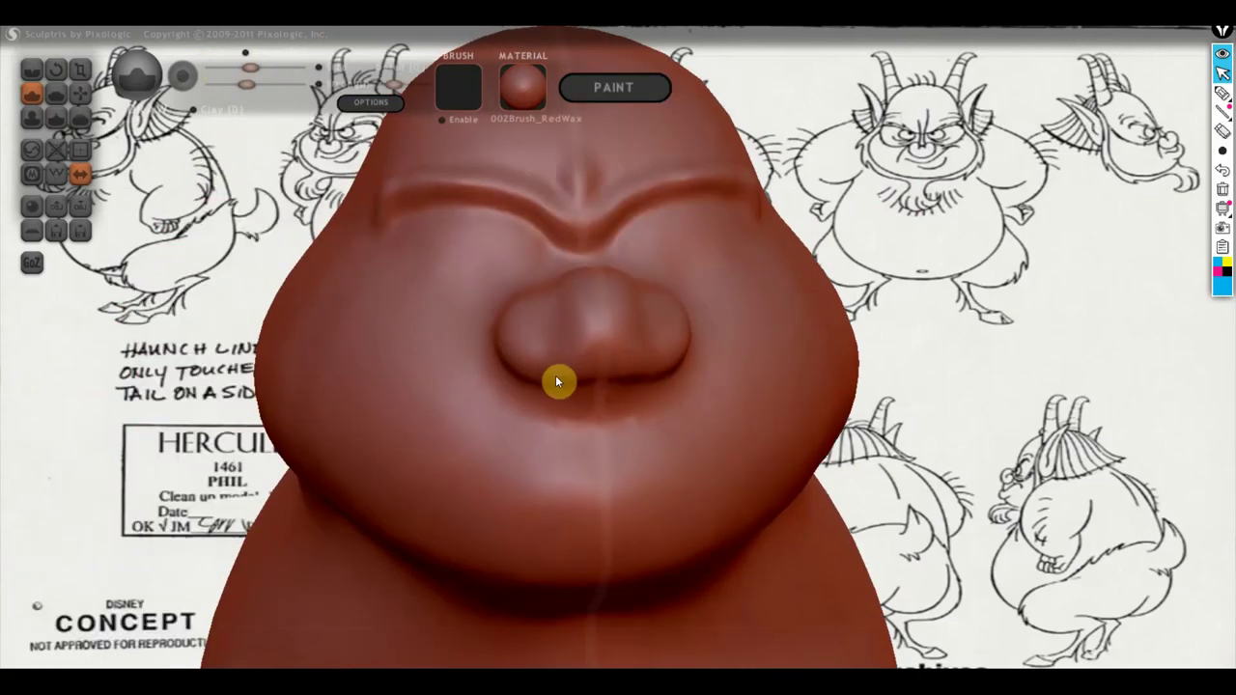
left_click_drag(570, 319, 591, 358)
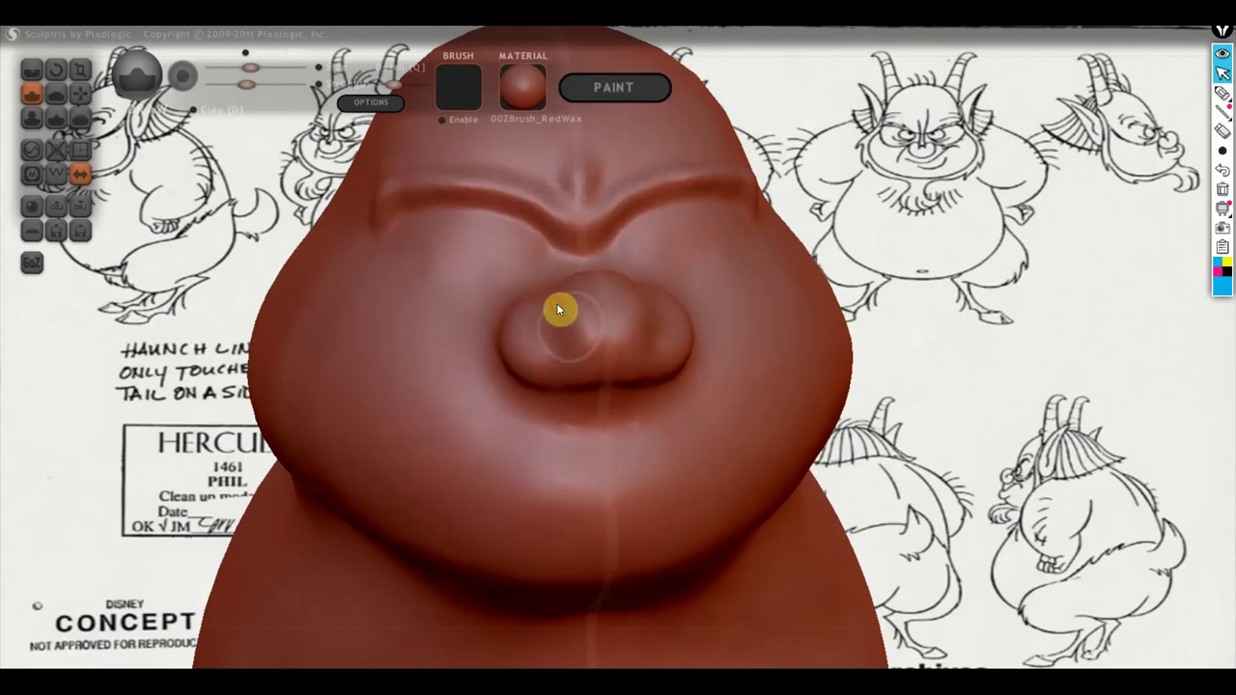
mouse_move(381, 295)
right_mouse_down()
mouse_move(842, 309)
mouse_move(1035, 216)
right_mouse_up()
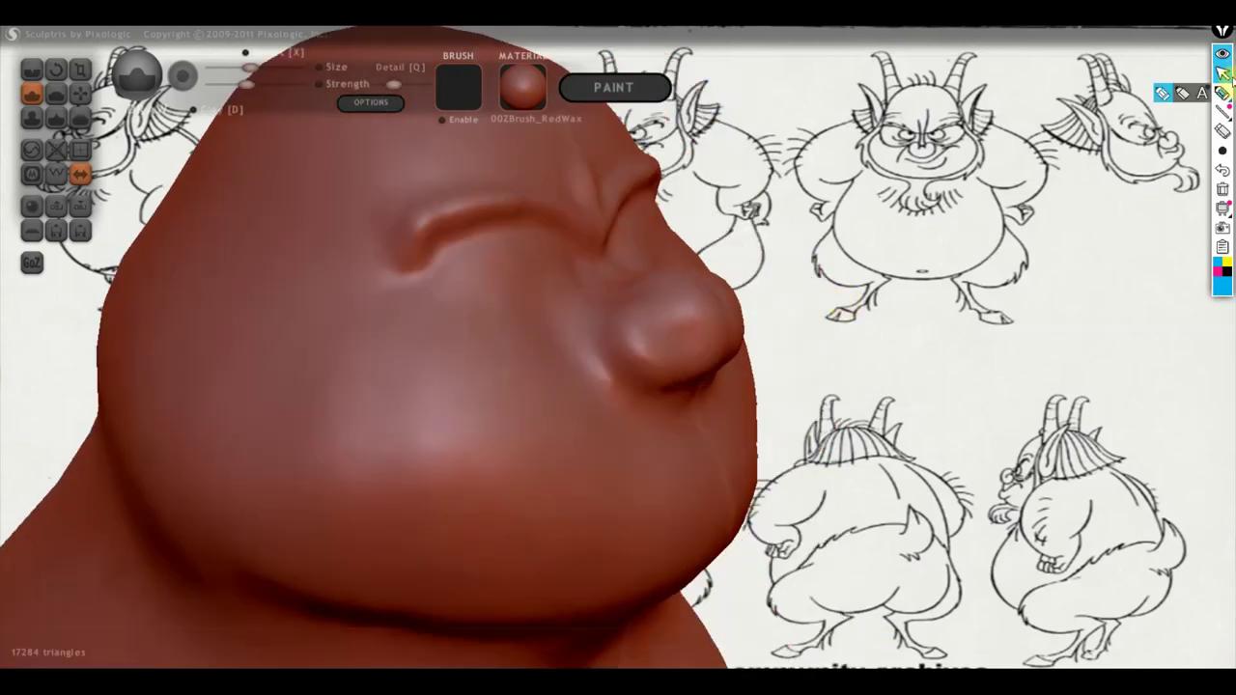
Circle the nose with an on-screen annotation, clear it, and turn the head front-on.
left_click(1157, 116)
mouse_move(636, 303)
left_mouse_down()
mouse_move(601, 312)
mouse_move(608, 360)
mouse_move(646, 386)
mouse_move(763, 292)
left_mouse_up()
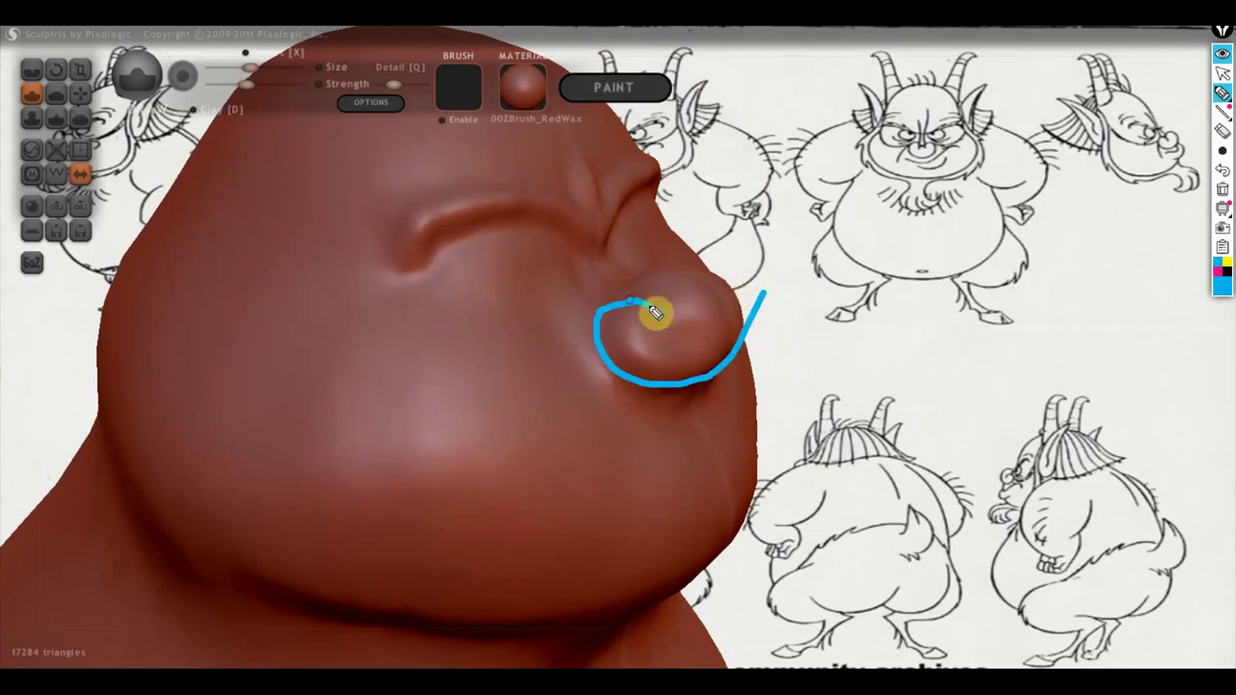
mouse_move(654, 312)
left_mouse_down()
mouse_move(646, 300)
mouse_move(628, 310)
mouse_move(657, 268)
mouse_move(712, 276)
mouse_move(743, 340)
left_mouse_up()
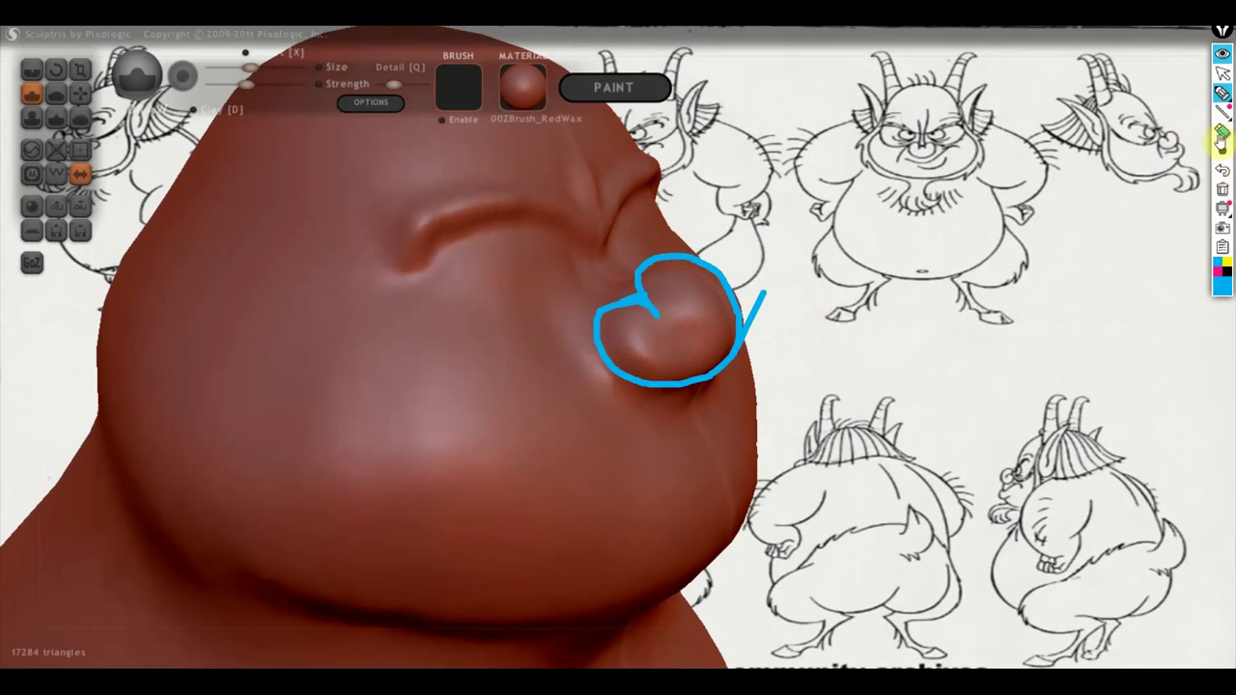
left_click(1223, 130)
left_click(1223, 189)
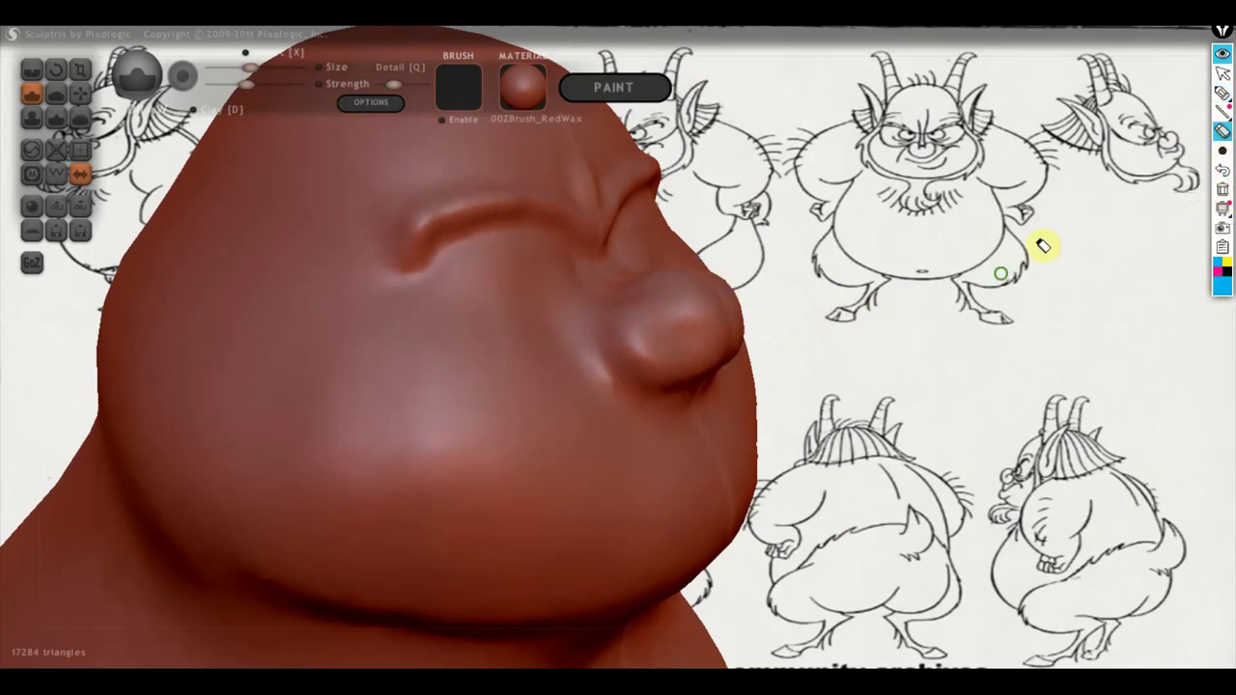
left_click(1223, 73)
left_click_drag(944, 318, 865, 304, "shift")
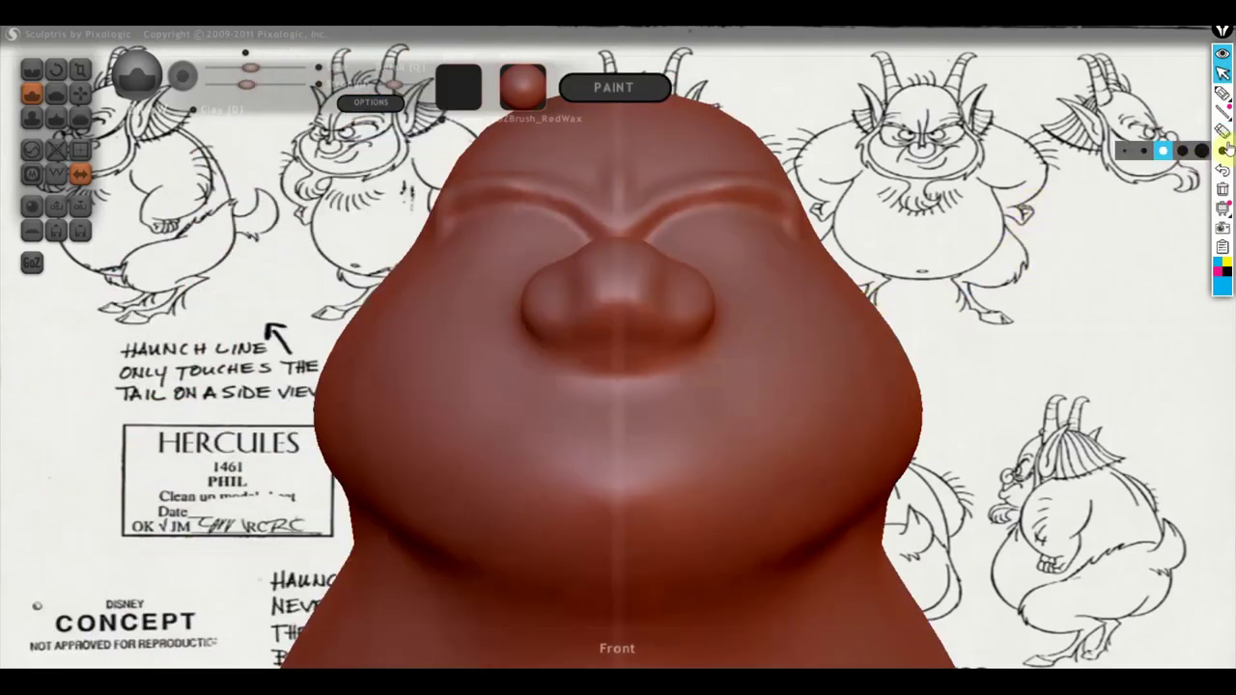
mouse_move(1223, 151)
left_click(1223, 93)
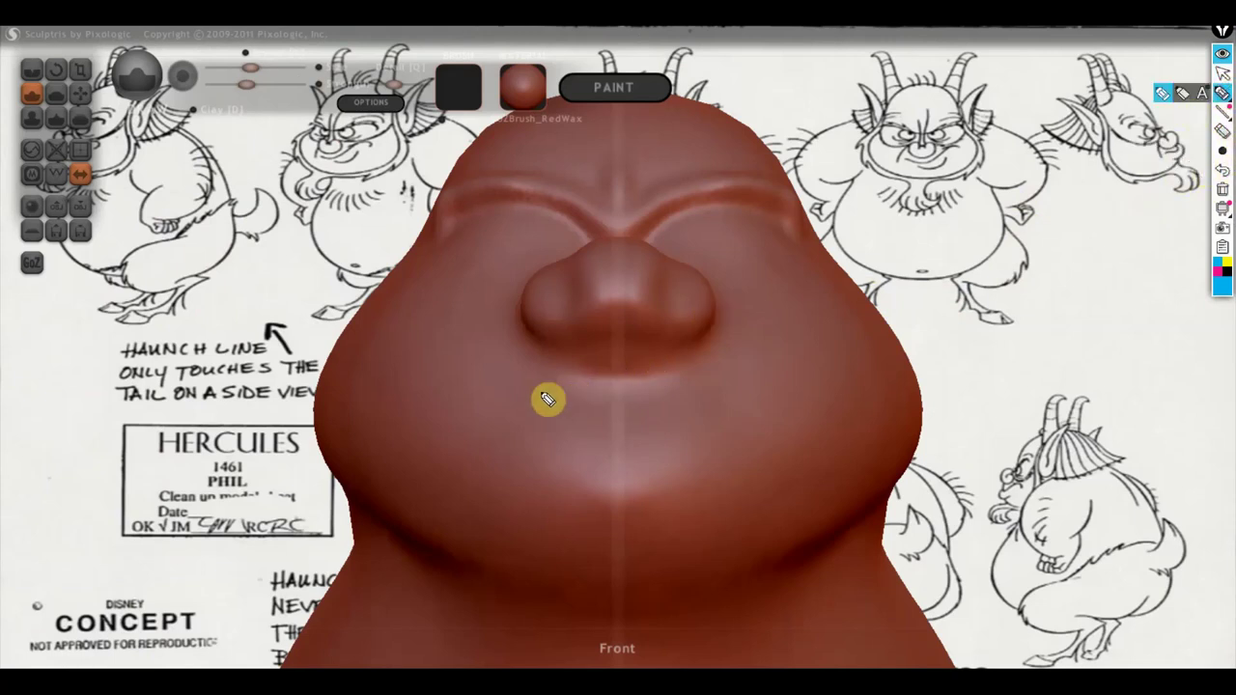
left_click_drag(506, 379, 734, 379)
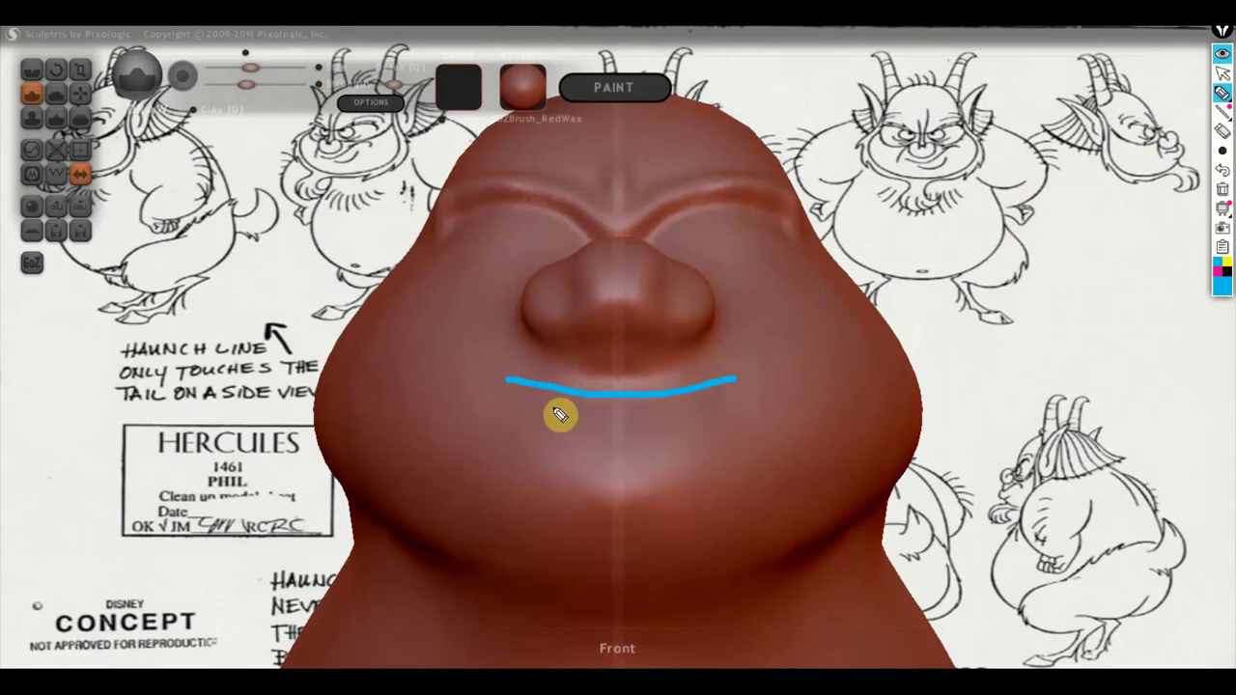
mouse_move(511, 391)
left_mouse_down()
mouse_move(574, 429)
mouse_move(679, 430)
mouse_move(740, 412)
mouse_move(525, 400)
mouse_move(660, 399)
left_mouse_up()
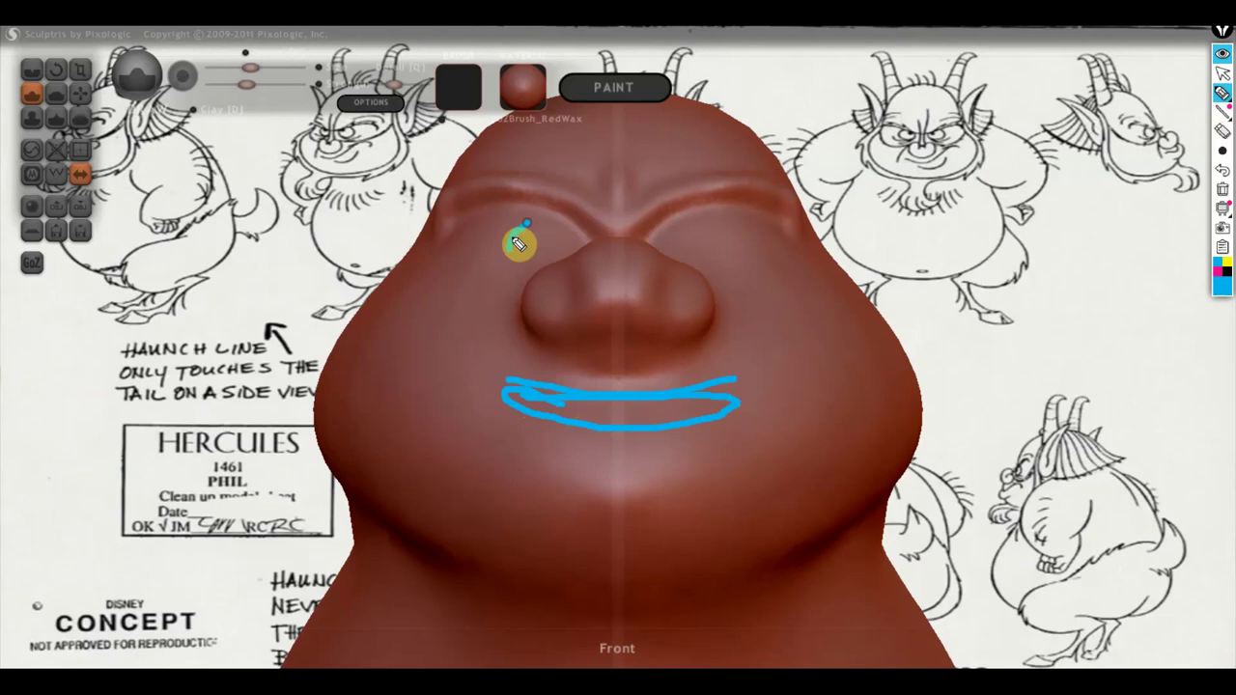
mouse_move(518, 243)
left_mouse_down()
mouse_move(540, 277)
mouse_move(552, 235)
mouse_move(513, 262)
left_mouse_up()
left_click(1222, 190)
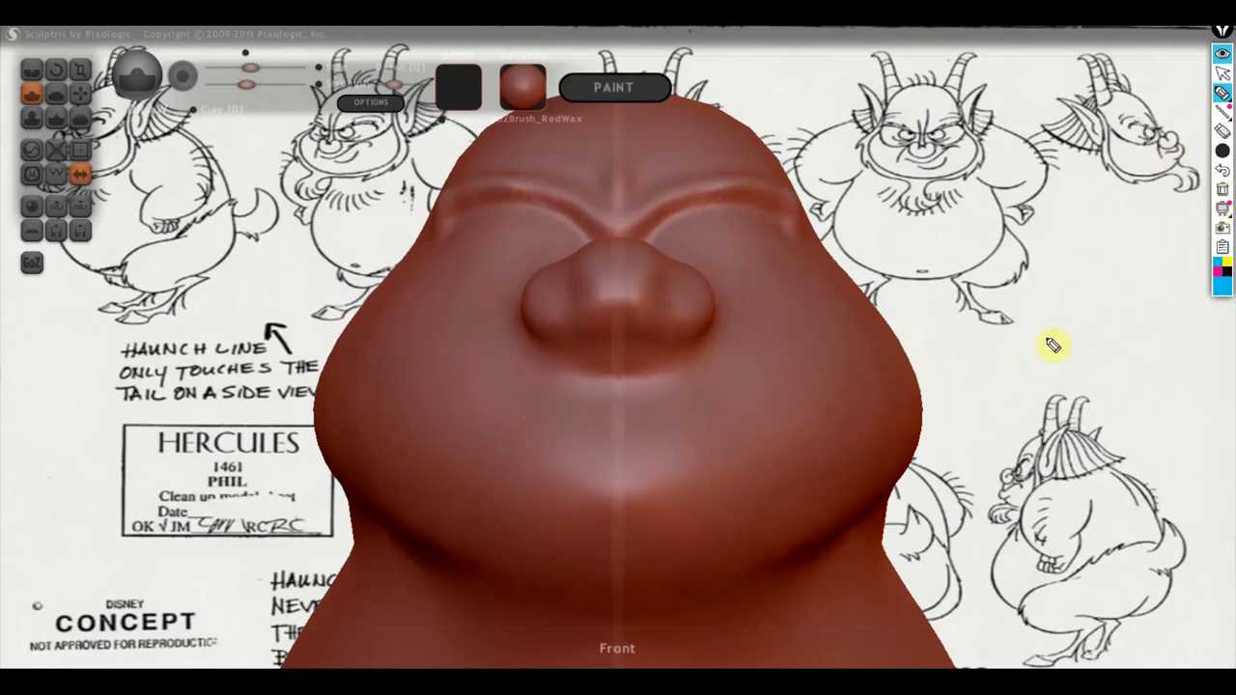
left_click(1222, 73)
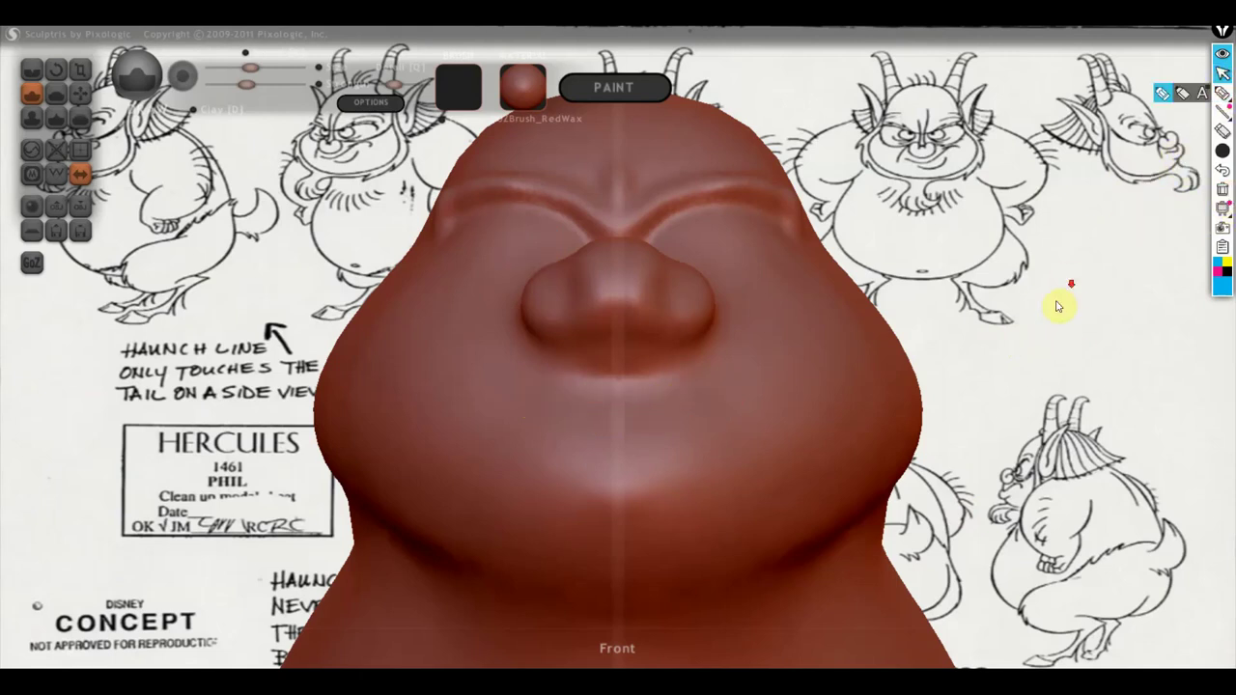
Zoom out and orbit around the whole satyr body to inspect it and the legs.
left_click_drag(1055, 309, 1002, 353)
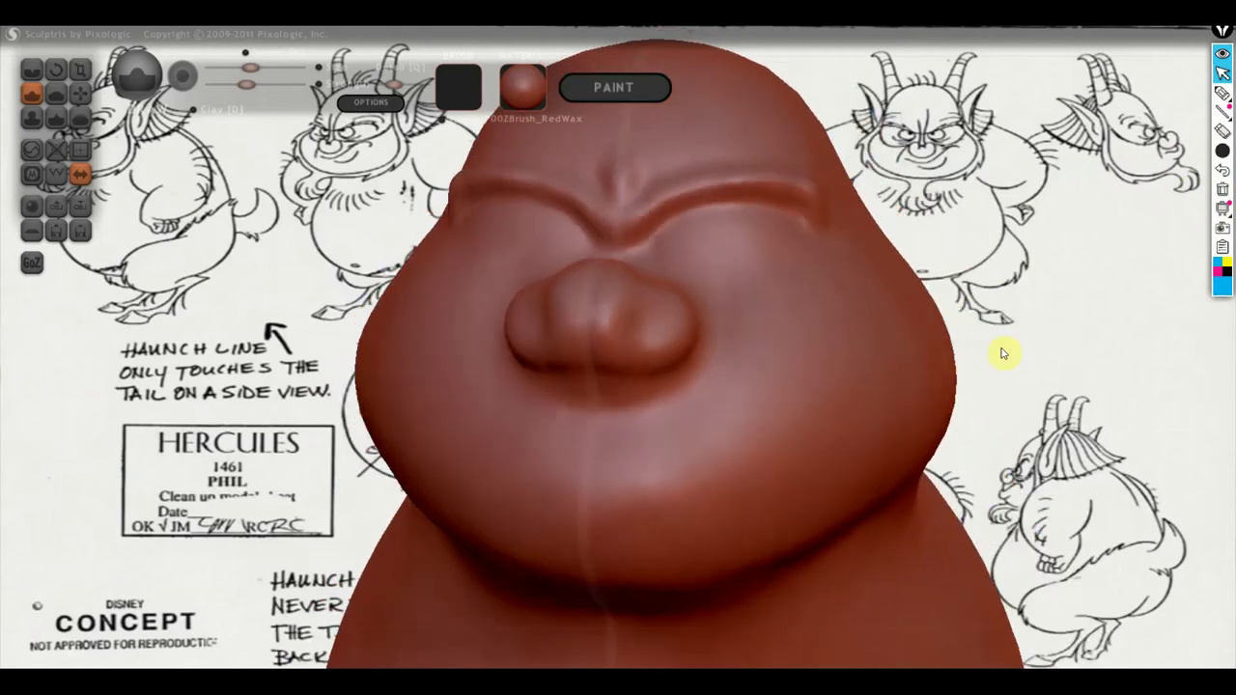
scroll(1051, 343, "down", 2)
scroll(1043, 345, "down", 3)
scroll(1015, 353, "down", 3)
scroll(932, 348, "down", 2)
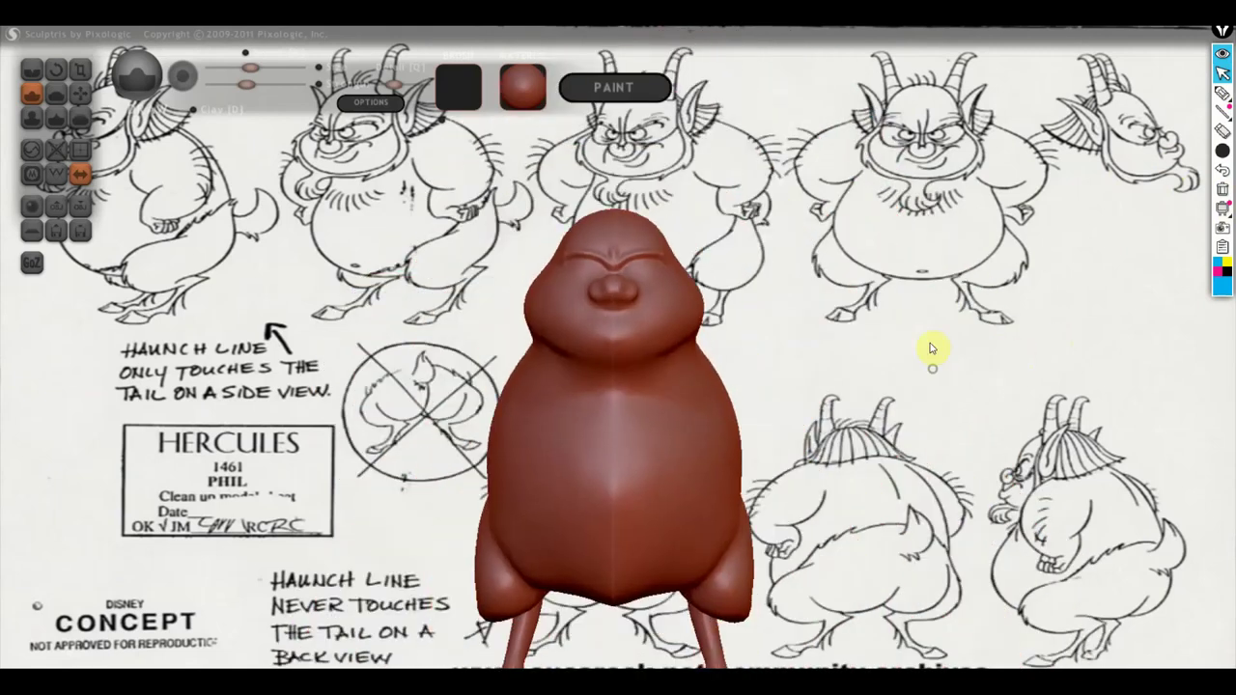
left_click_drag(932, 349, 929, 294)
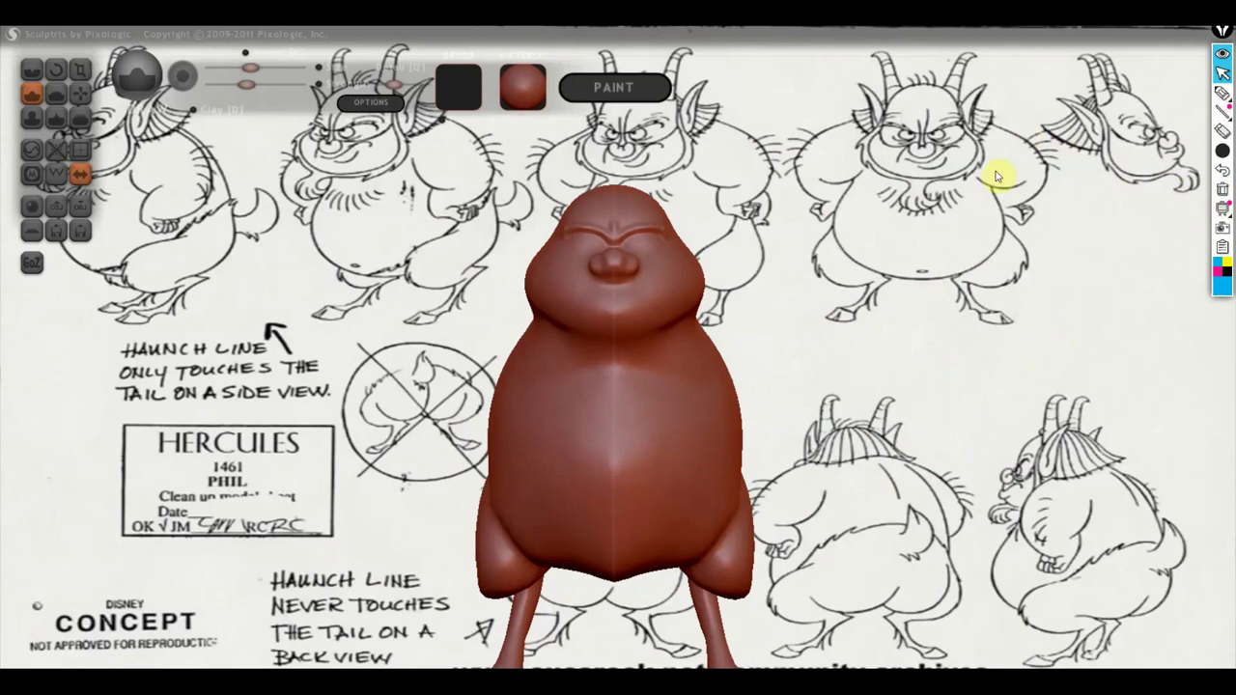
left_click_drag(888, 174, 1026, 182)
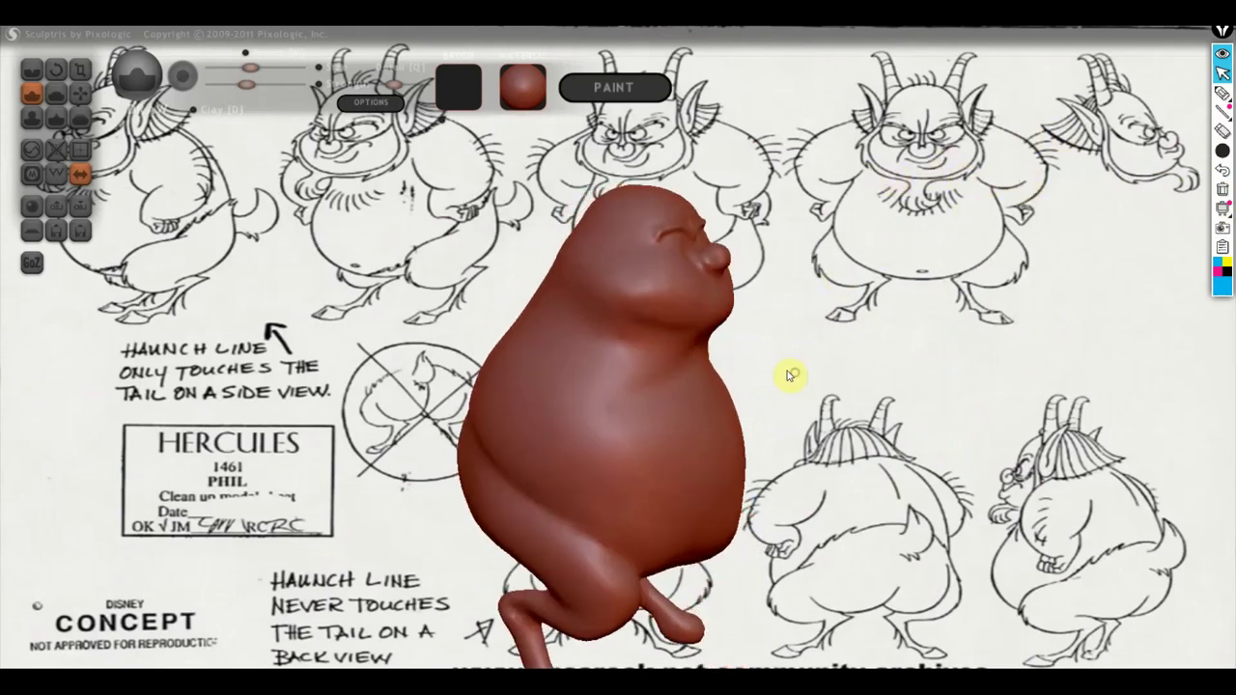
mouse_move(790, 373)
left_mouse_down()
mouse_move(771, 370)
mouse_move(836, 378)
mouse_move(551, 365)
mouse_move(783, 351)
left_mouse_up()
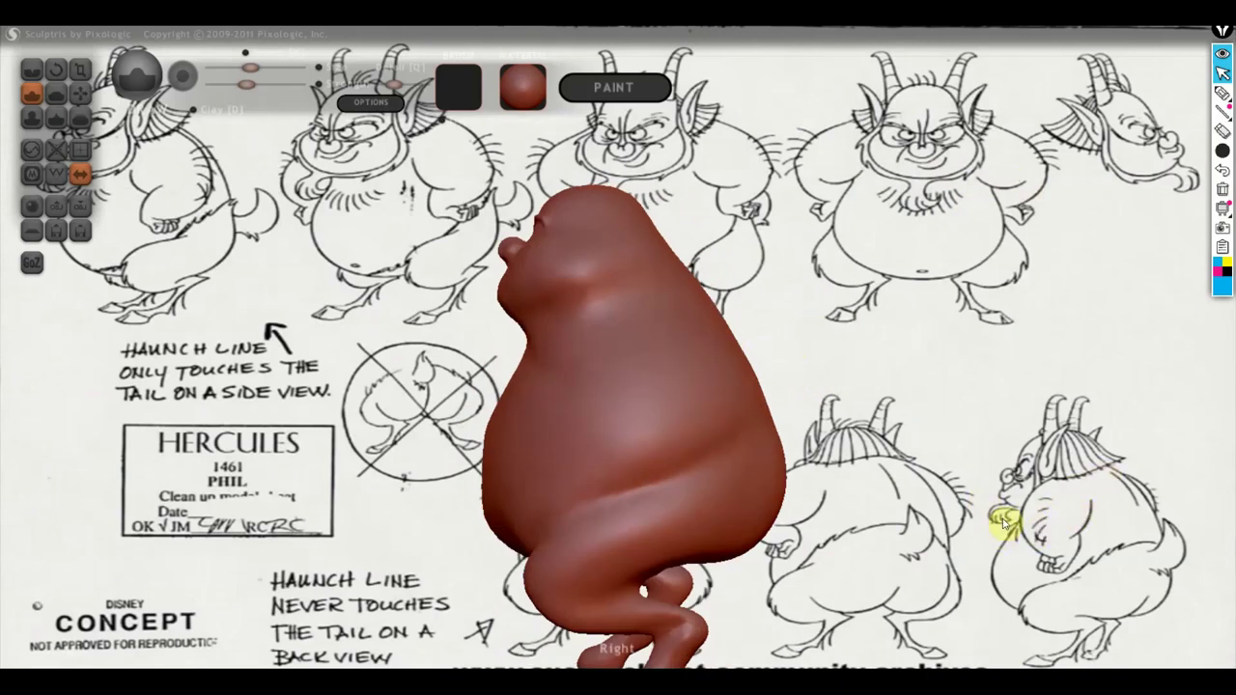
Pick the Grab tool with a smaller brush size and face the model front-on.
left_click(80, 92)
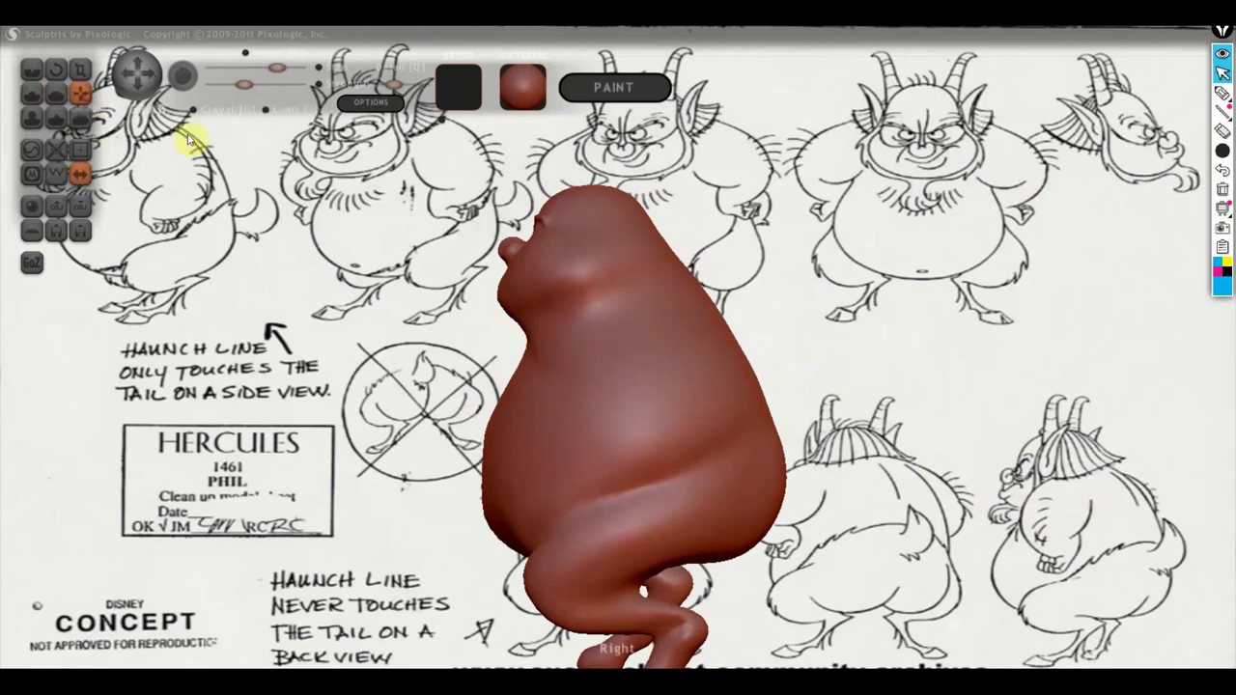
left_click_drag(277, 68, 262, 68)
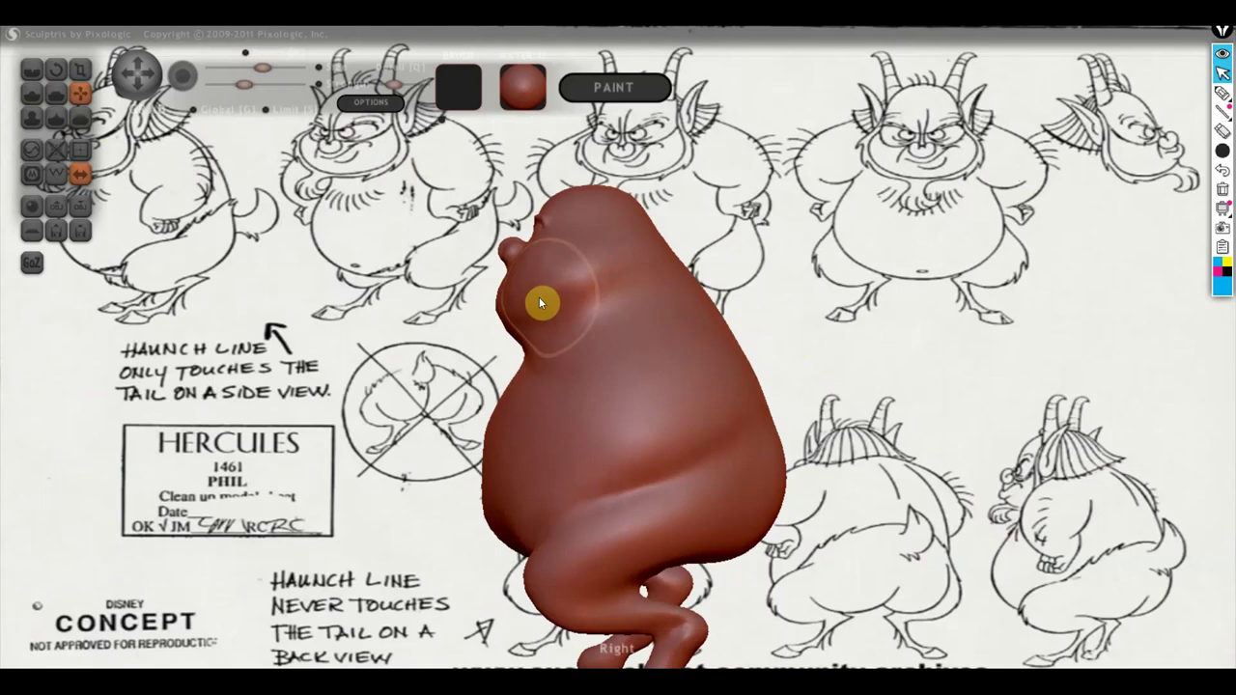
right_click_drag(551, 306, 773, 320)
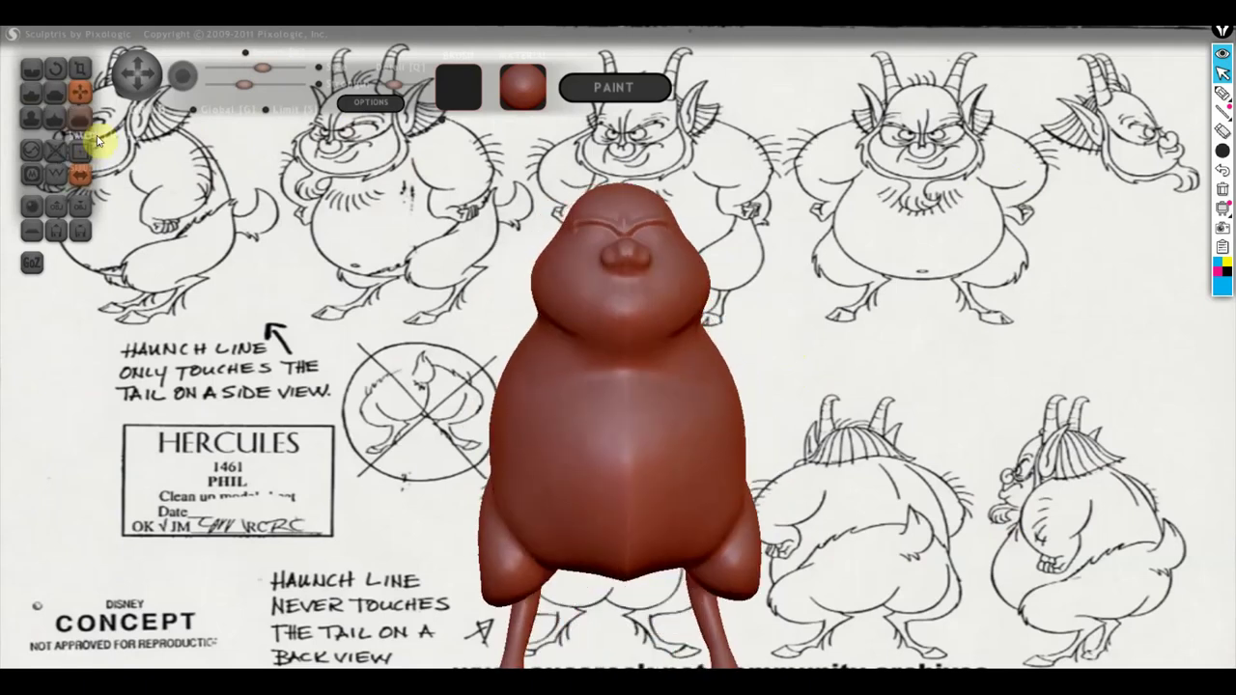
Zoom in on the face and carve the lip line and a bulging lower lip.
left_click(35, 72)
scroll(601, 300, "up", 3)
scroll(643, 265, "up", 3)
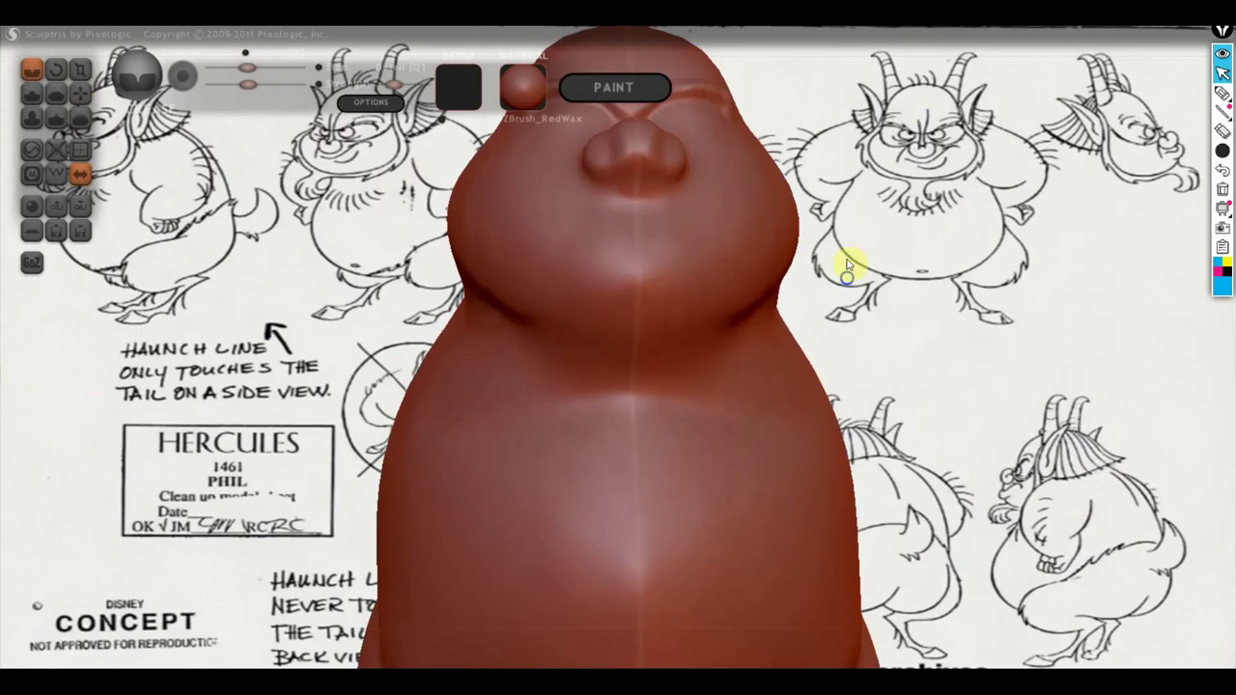
left_click_drag(846, 266, 863, 414)
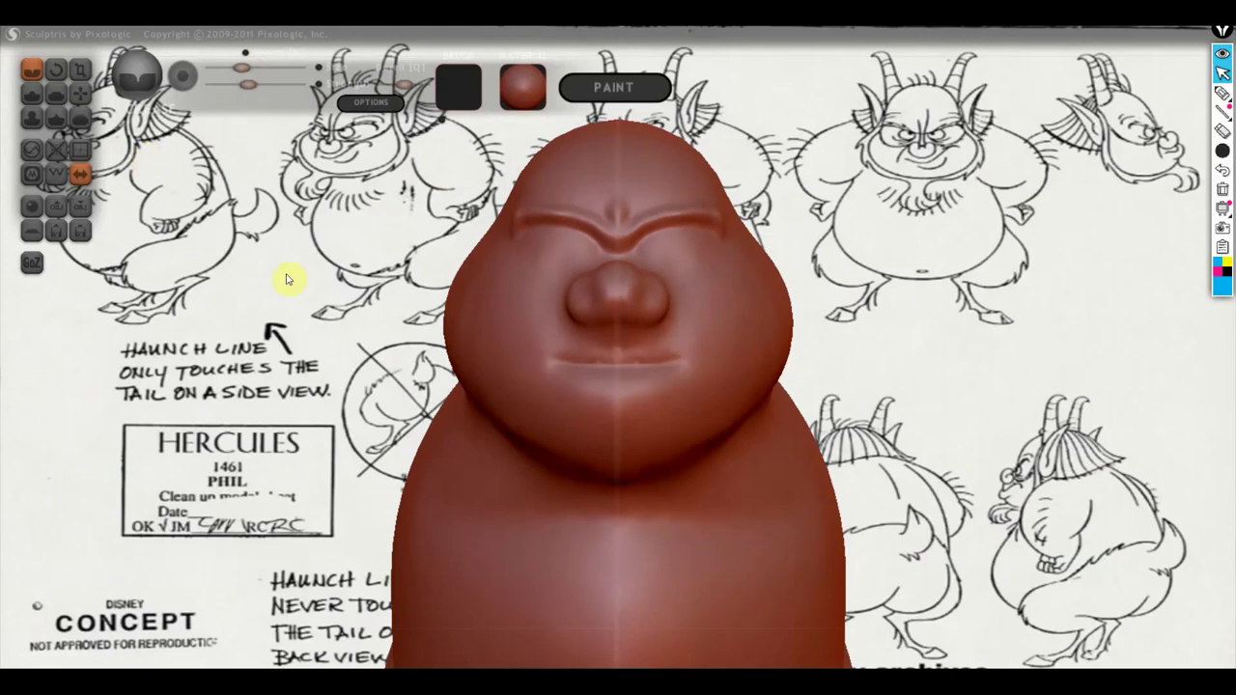
left_click(31, 93)
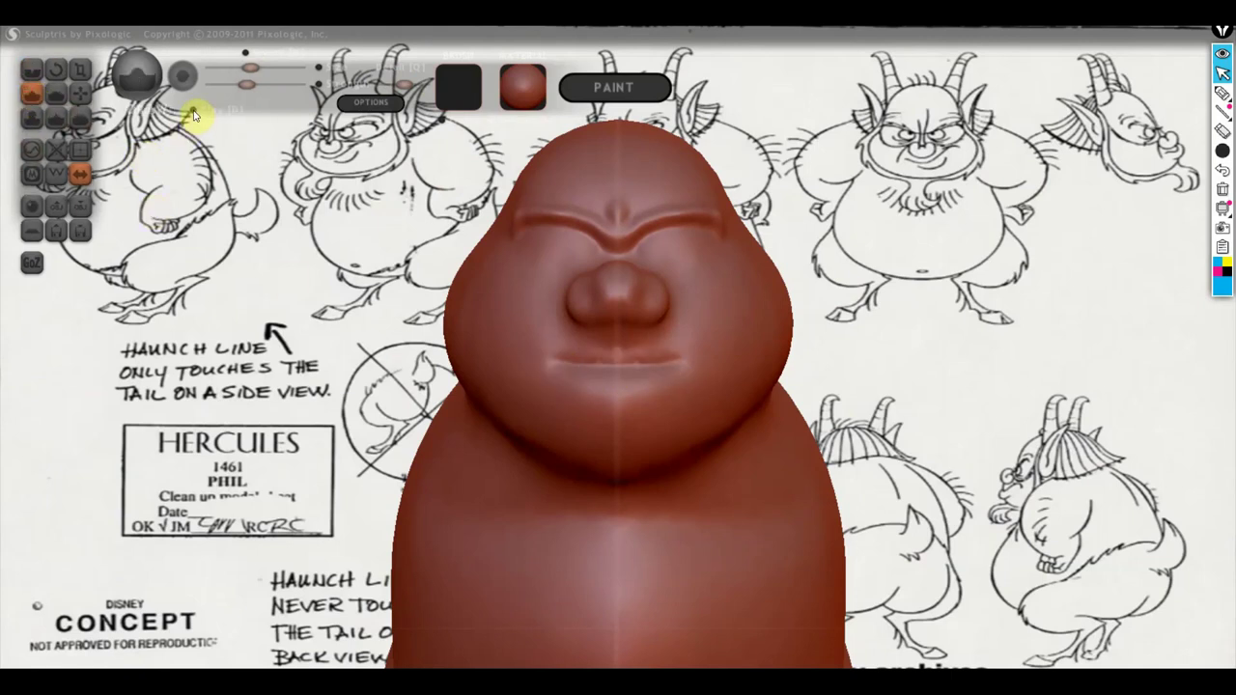
scroll(626, 359, "up", 3)
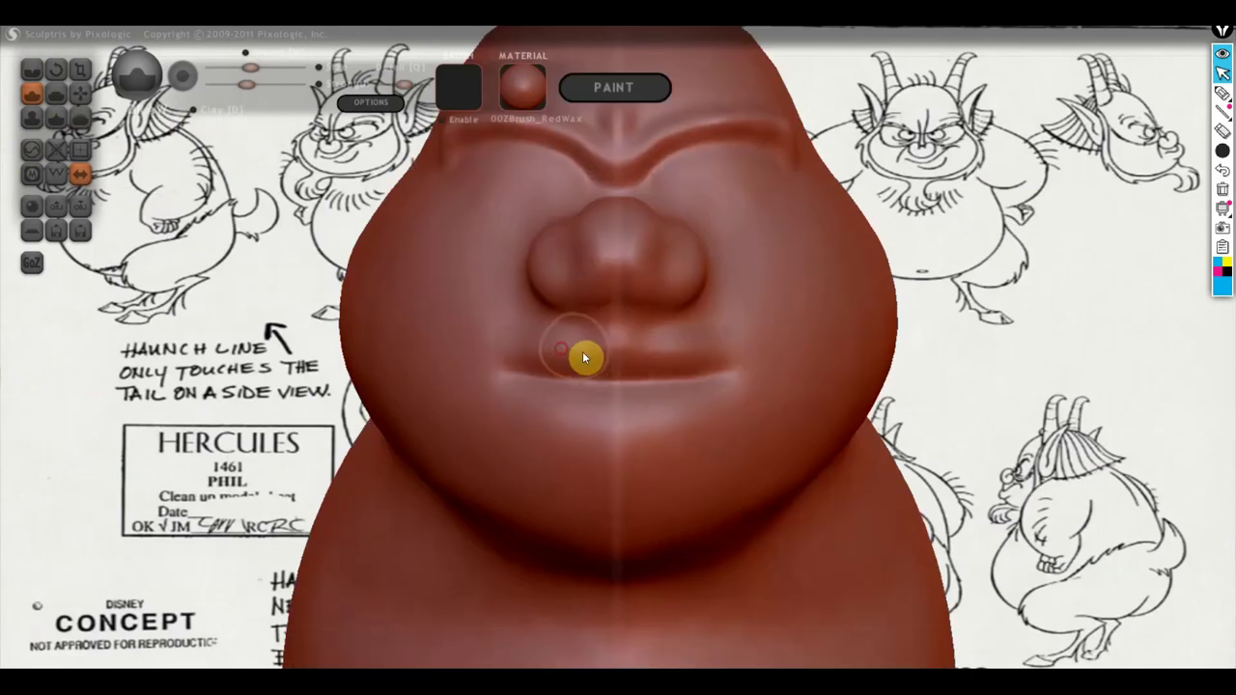
left_click_drag(586, 354, 571, 367)
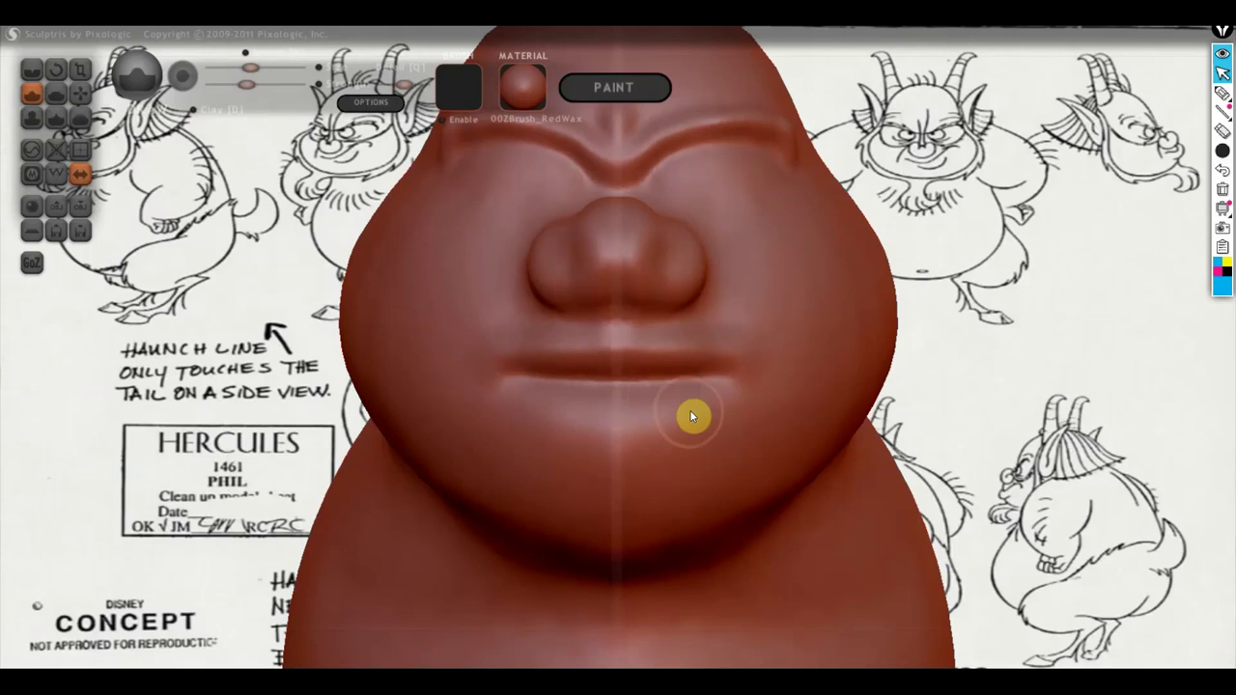
left_click_drag(725, 412, 543, 405)
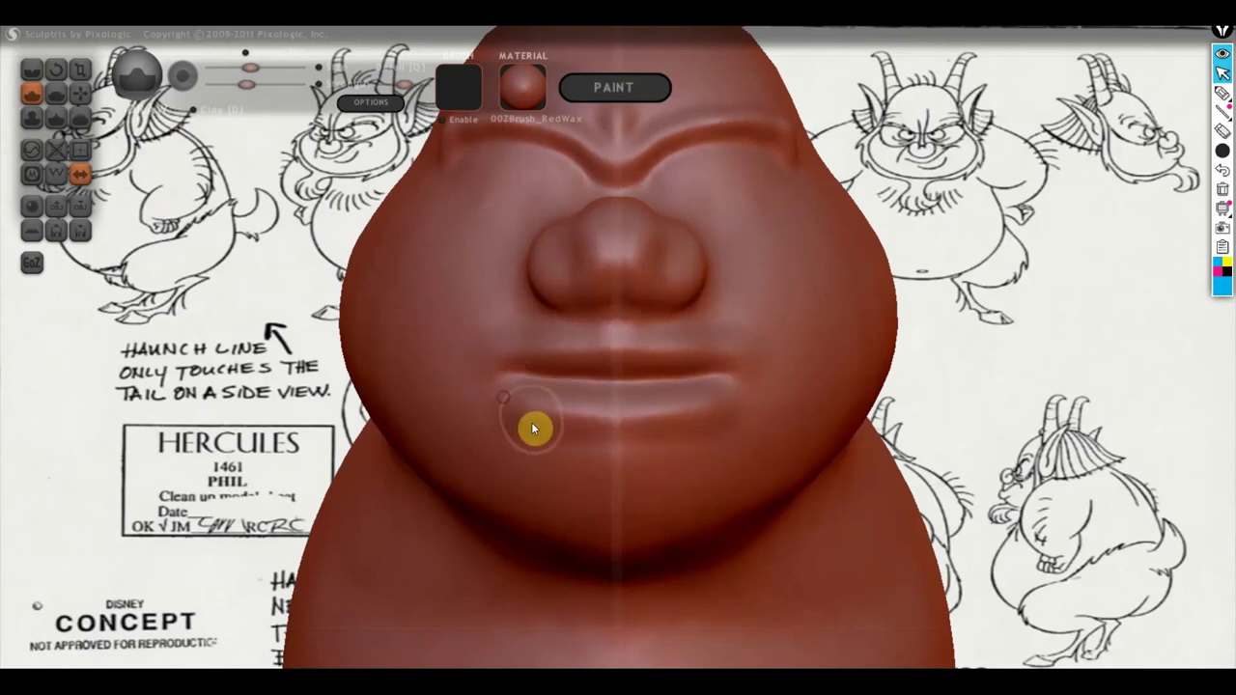
Sculpt a crease under the lower lip and folds from nose to mouth corners.
mouse_move(690, 422)
right_mouse_down()
mouse_move(883, 422)
mouse_move(770, 427)
right_mouse_up()
scroll(772, 416, "down", 2)
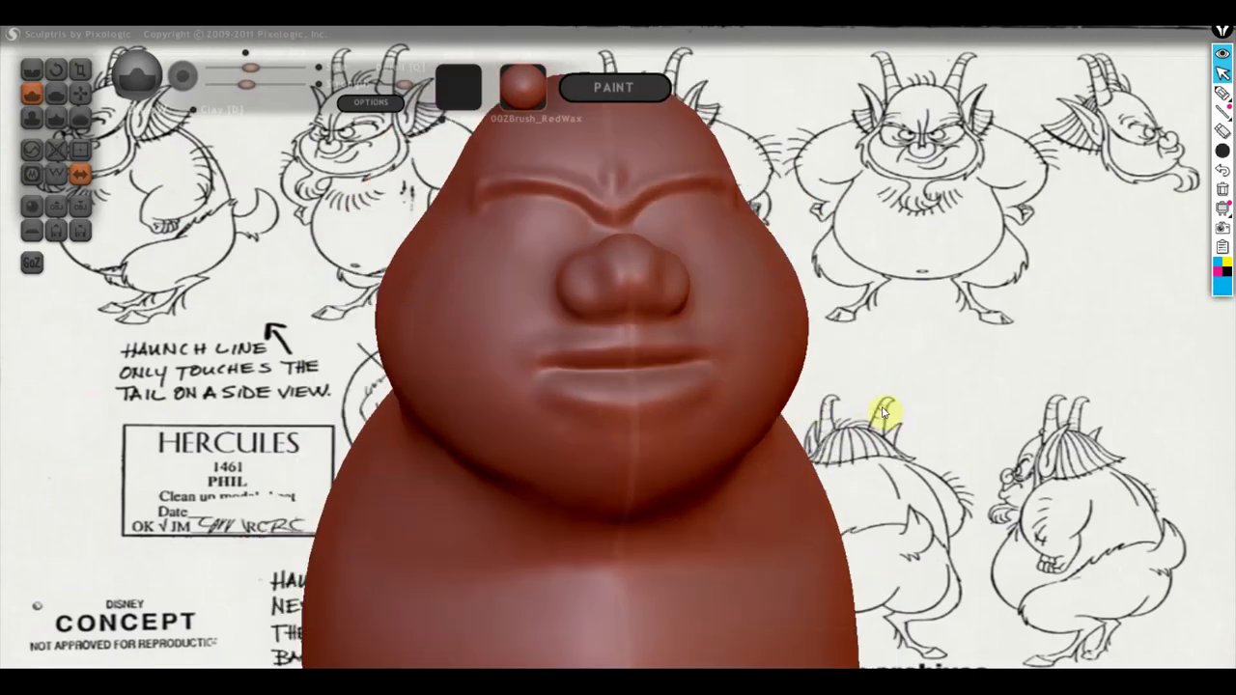
scroll(883, 417, "down", 2)
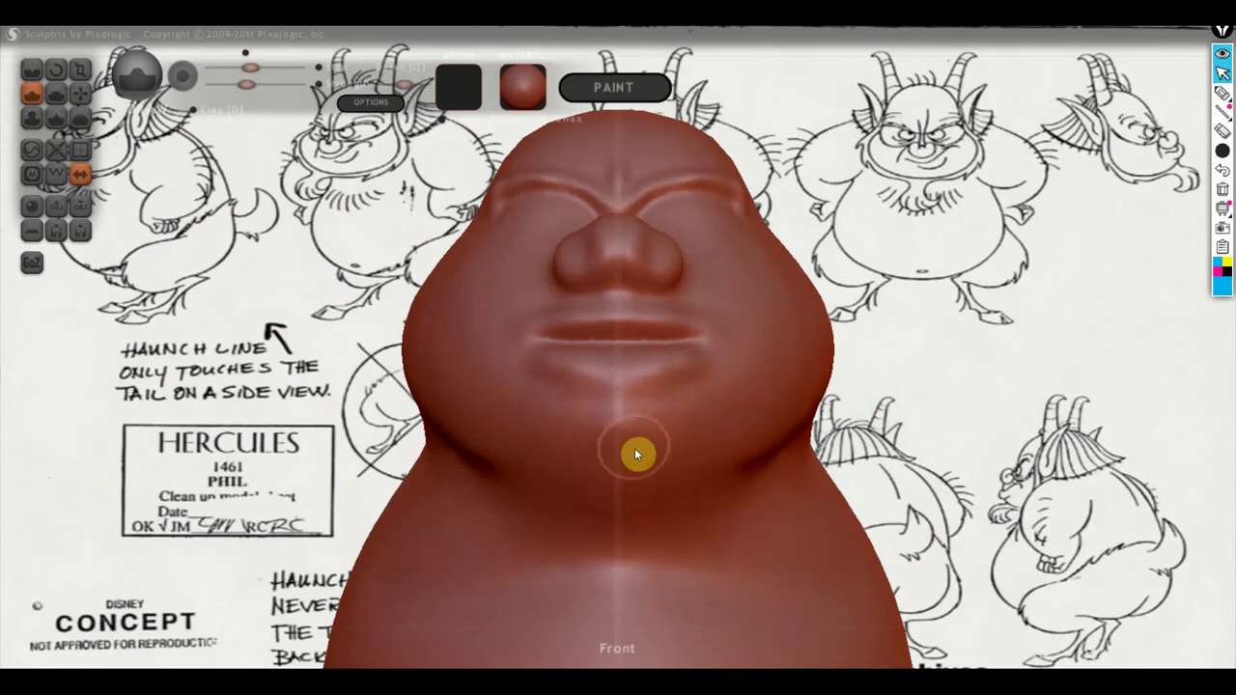
left_click(38, 64)
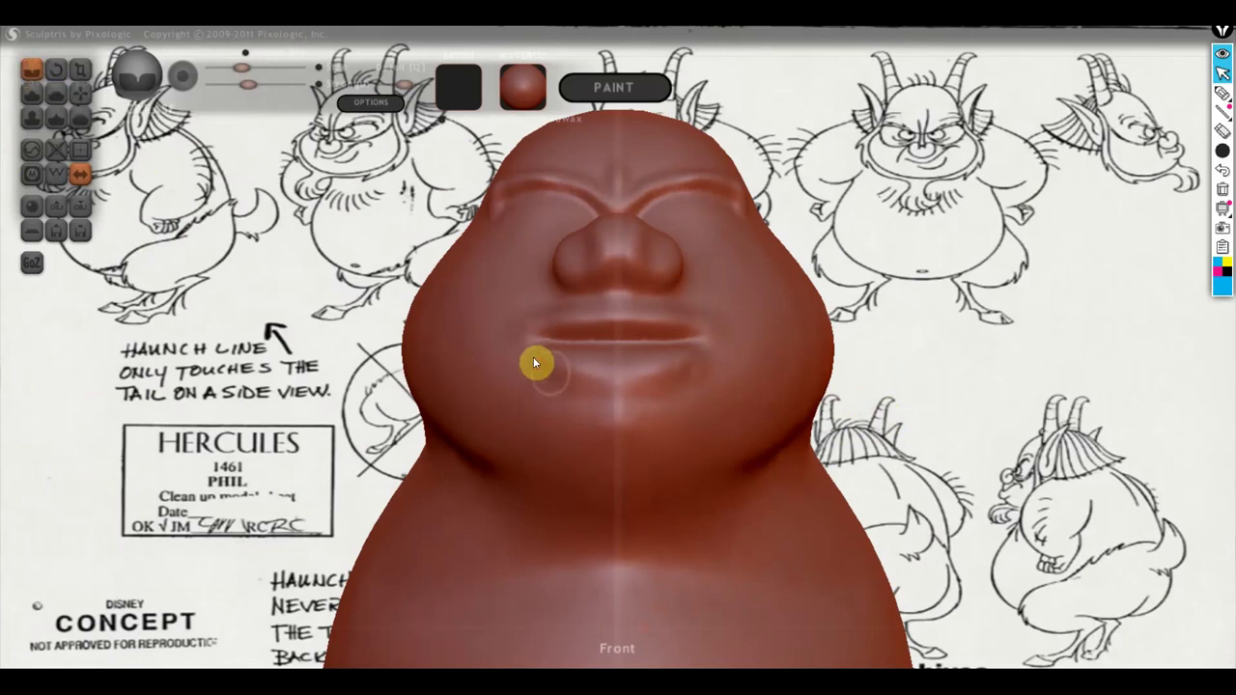
left_click_drag(533, 360, 590, 396)
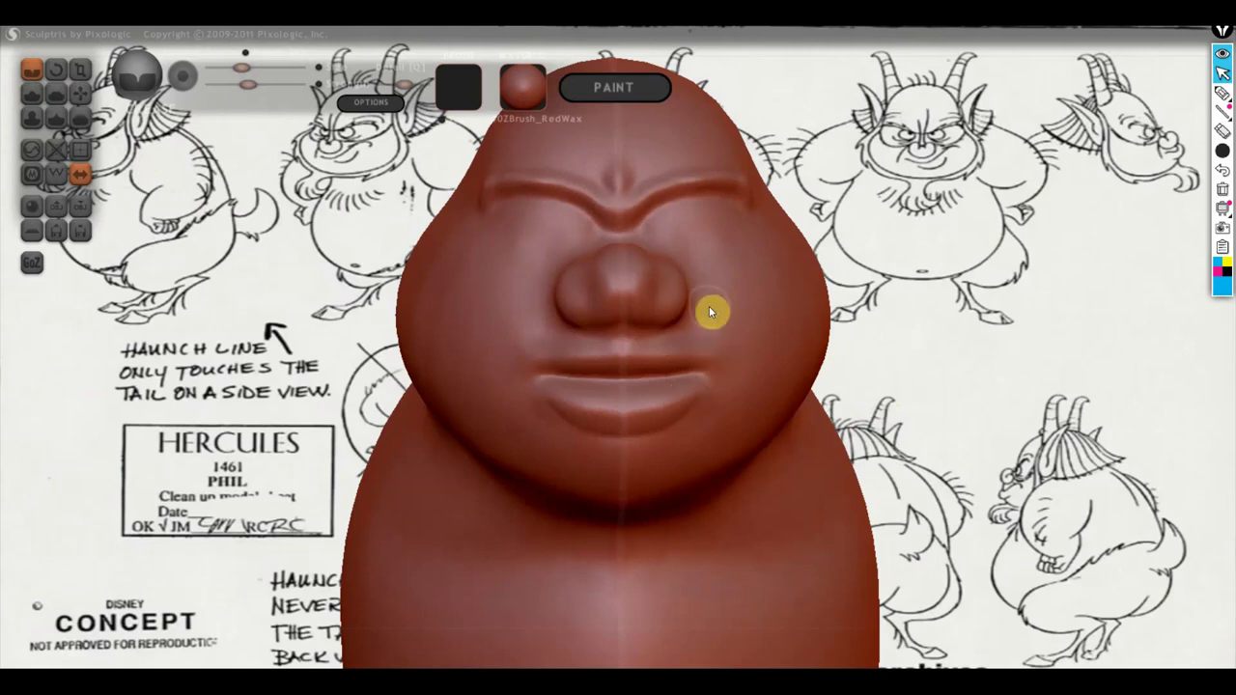
mouse_move(699, 290)
left_mouse_down()
mouse_move(736, 349)
mouse_move(726, 345)
left_mouse_up()
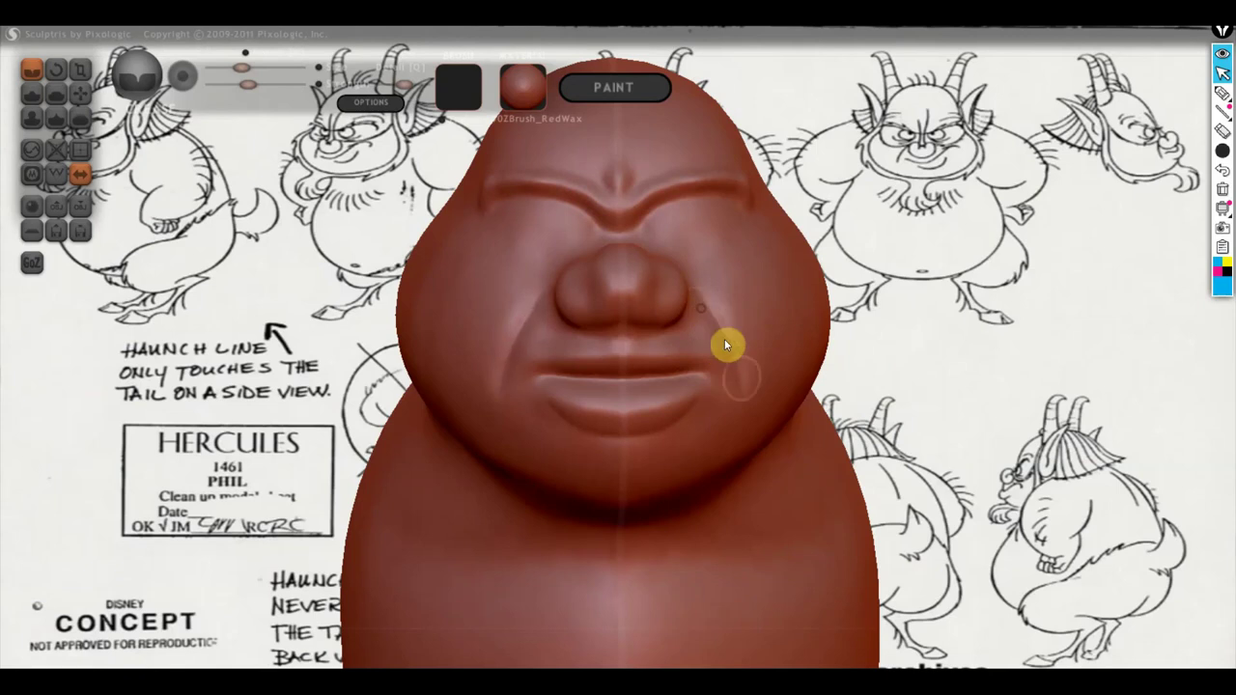
mouse_move(718, 394)
right_mouse_down()
mouse_move(523, 360)
mouse_move(557, 352)
mouse_move(593, 376)
mouse_move(565, 362)
mouse_move(480, 399)
mouse_move(116, 416)
mouse_move(224, 419)
mouse_move(319, 400)
mouse_move(295, 378)
right_mouse_up()
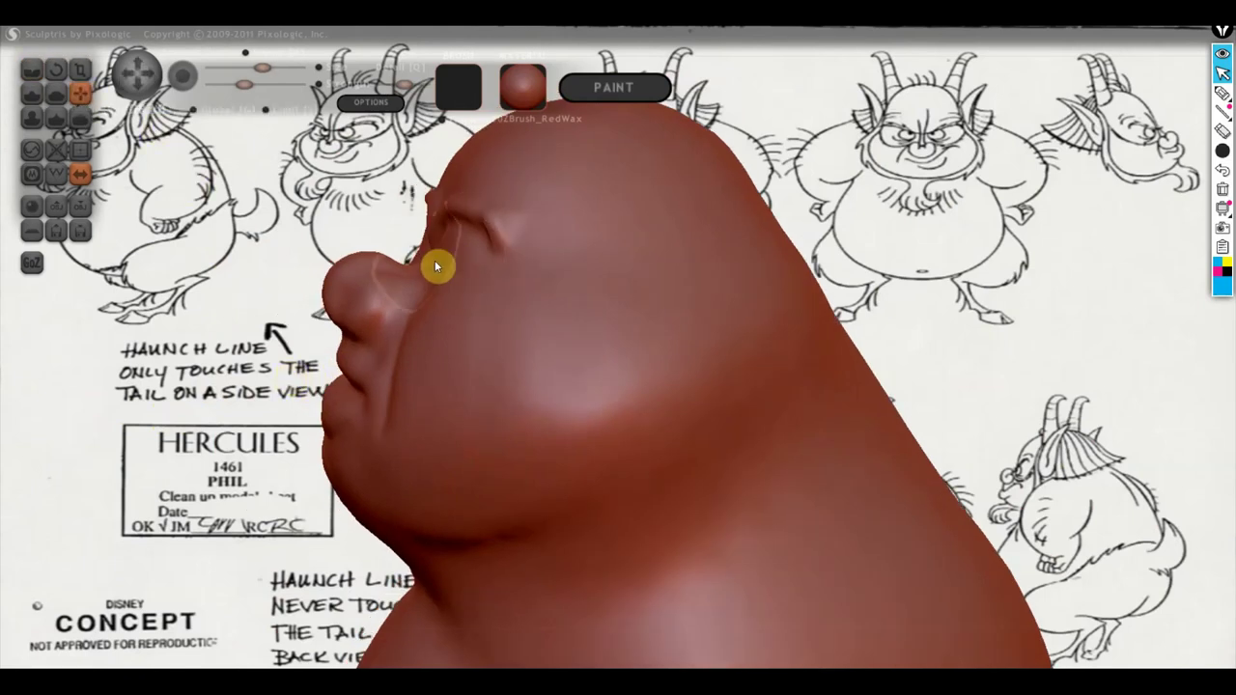
Pull the nose into a rounder protruding bulb and build up a fuller cheek jowl.
mouse_move(409, 250)
left_mouse_down()
mouse_move(428, 261)
mouse_move(344, 294)
mouse_move(363, 251)
mouse_move(423, 345)
left_mouse_up()
scroll(467, 349, "down", 2)
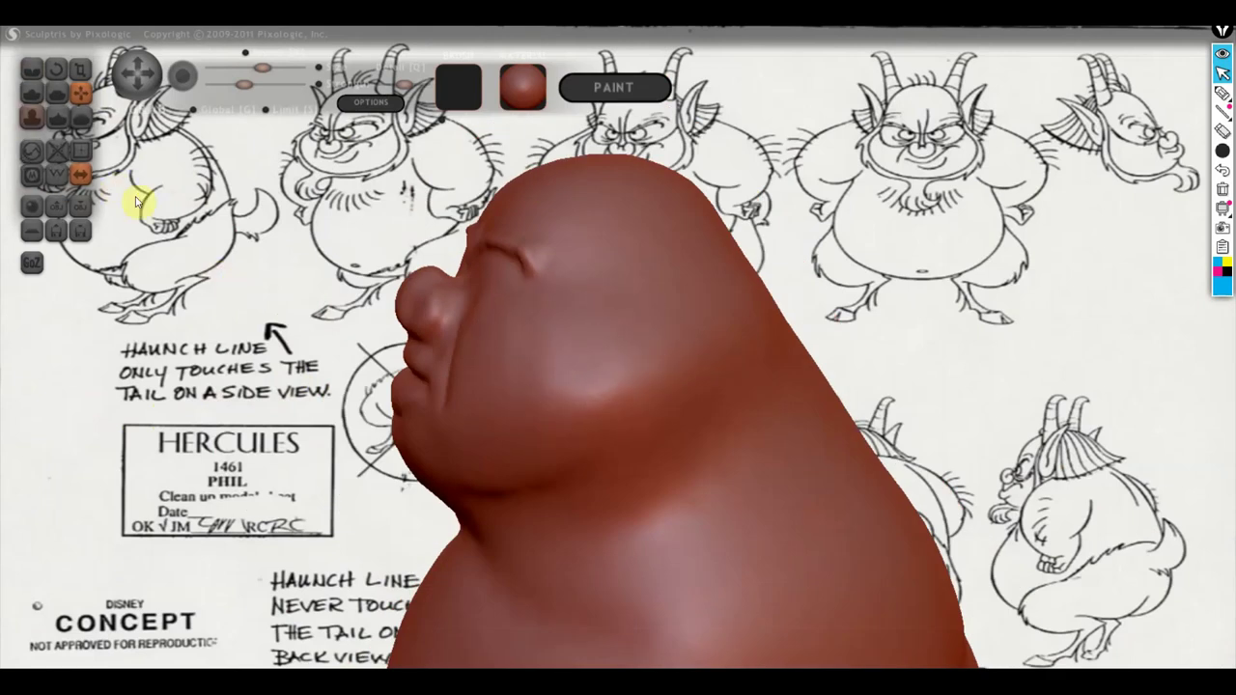
left_click(32, 93)
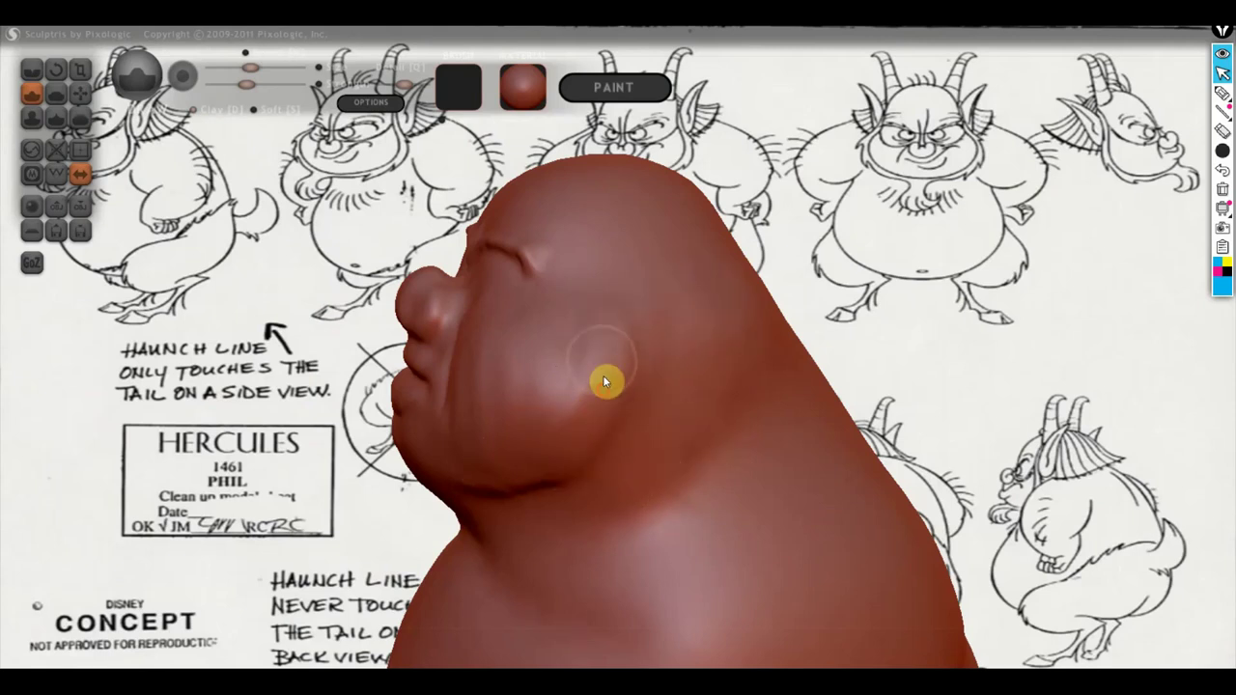
left_click_drag(602, 374, 498, 464)
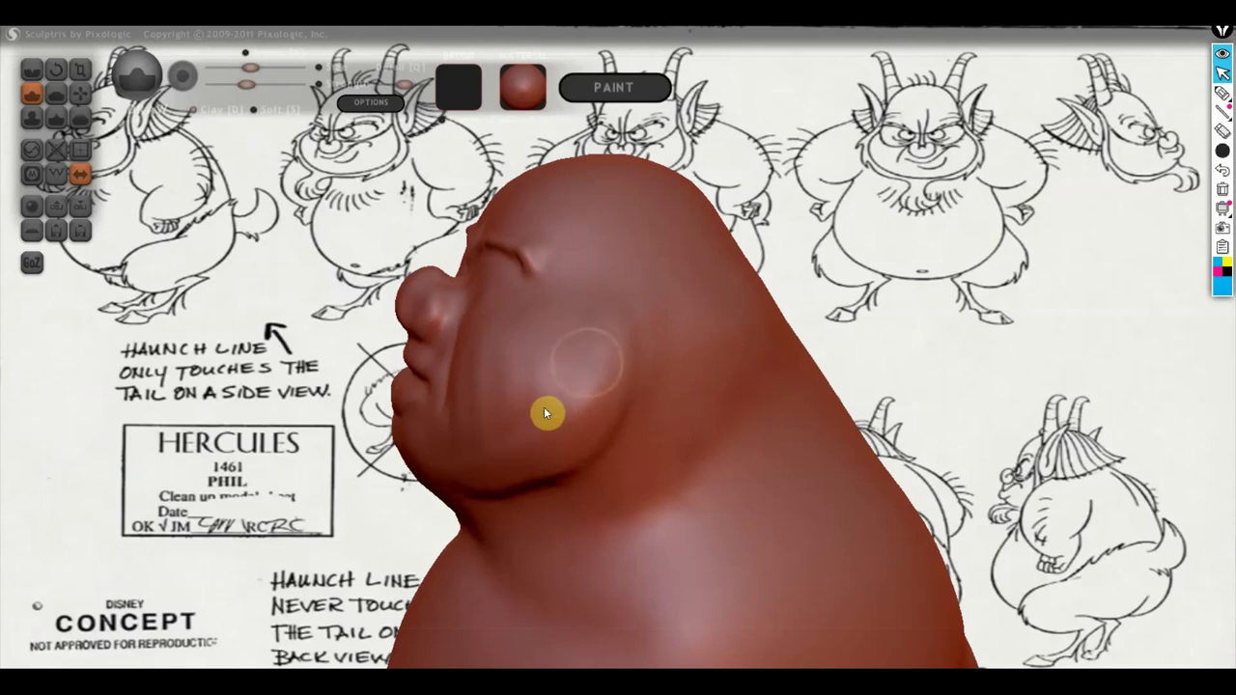
right_click_drag(495, 442, 795, 401)
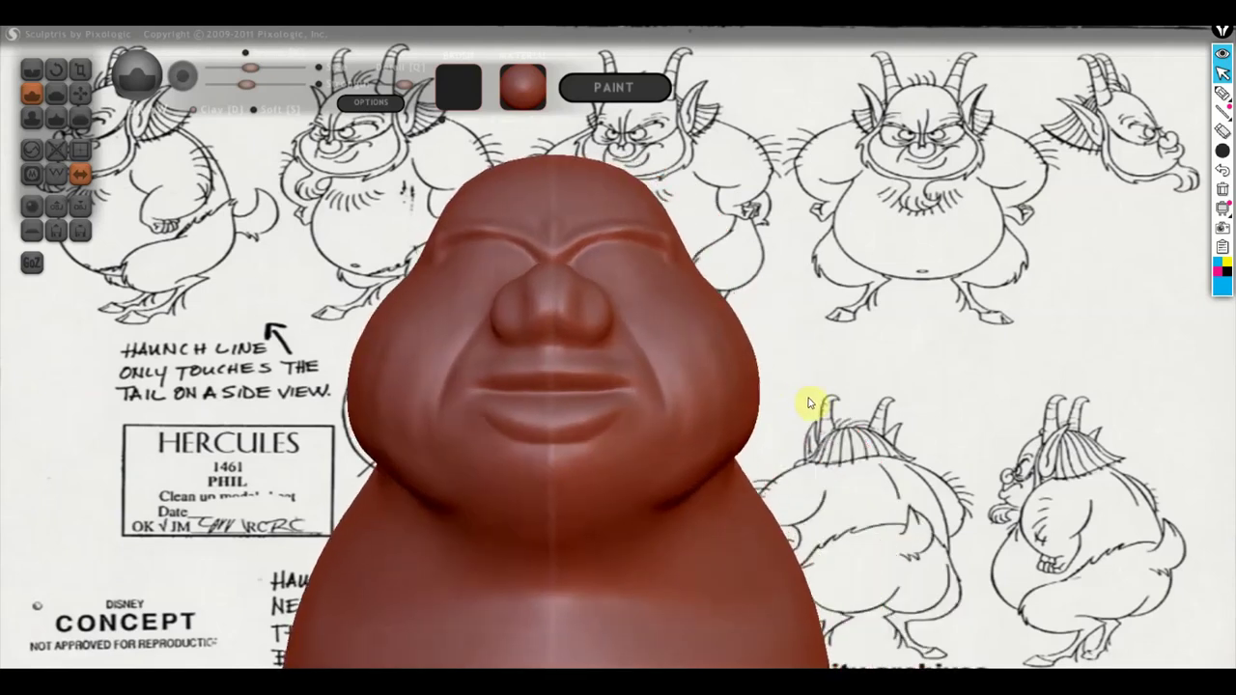
Carve mirrored eyelid creases and round eye sockets beneath the brows.
scroll(767, 339, "up", 3)
mouse_move(701, 326)
right_mouse_down()
mouse_move(530, 329)
mouse_move(500, 306)
mouse_move(503, 281)
right_mouse_up()
scroll(466, 264, "up", 2)
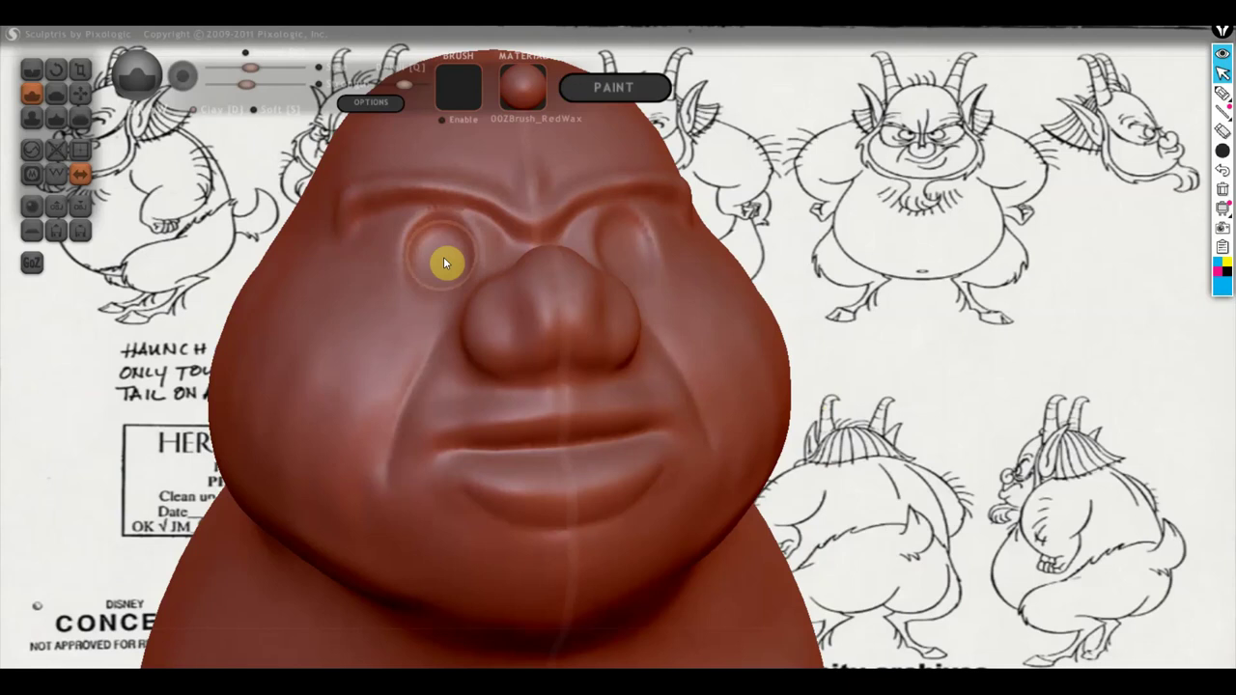
right_click_drag(456, 255, 429, 255)
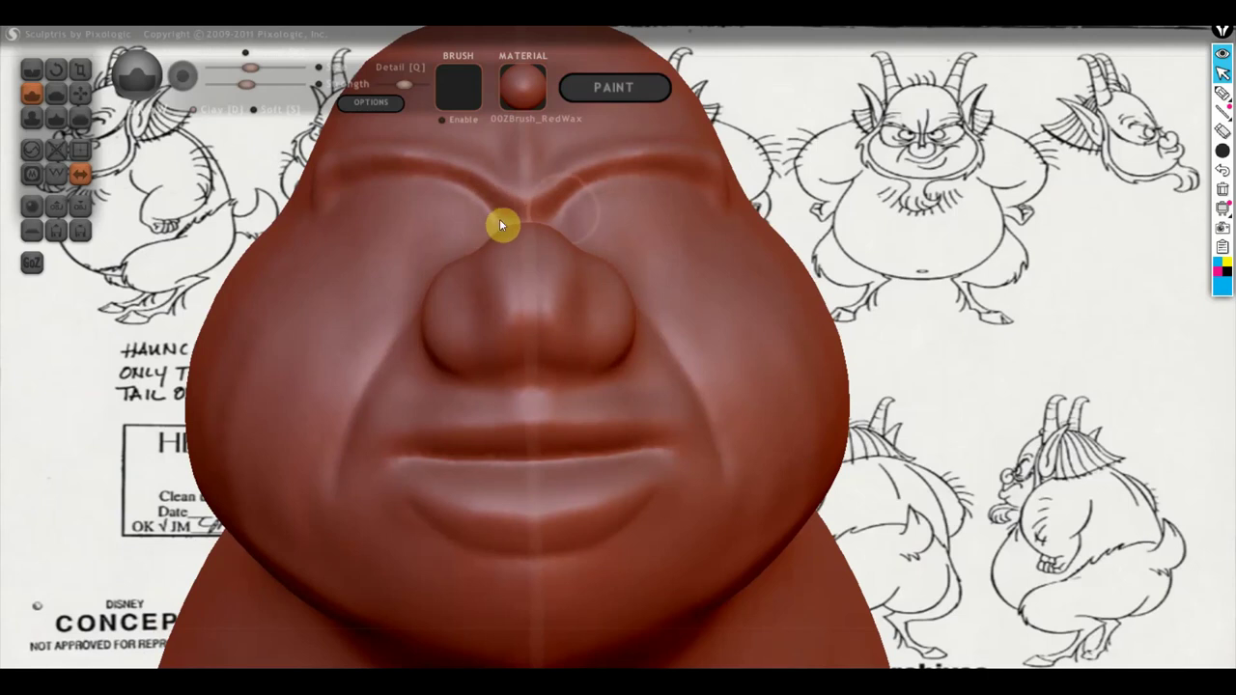
mouse_move(855, 234)
left_mouse_down()
mouse_move(690, 289)
mouse_move(897, 256)
left_mouse_up()
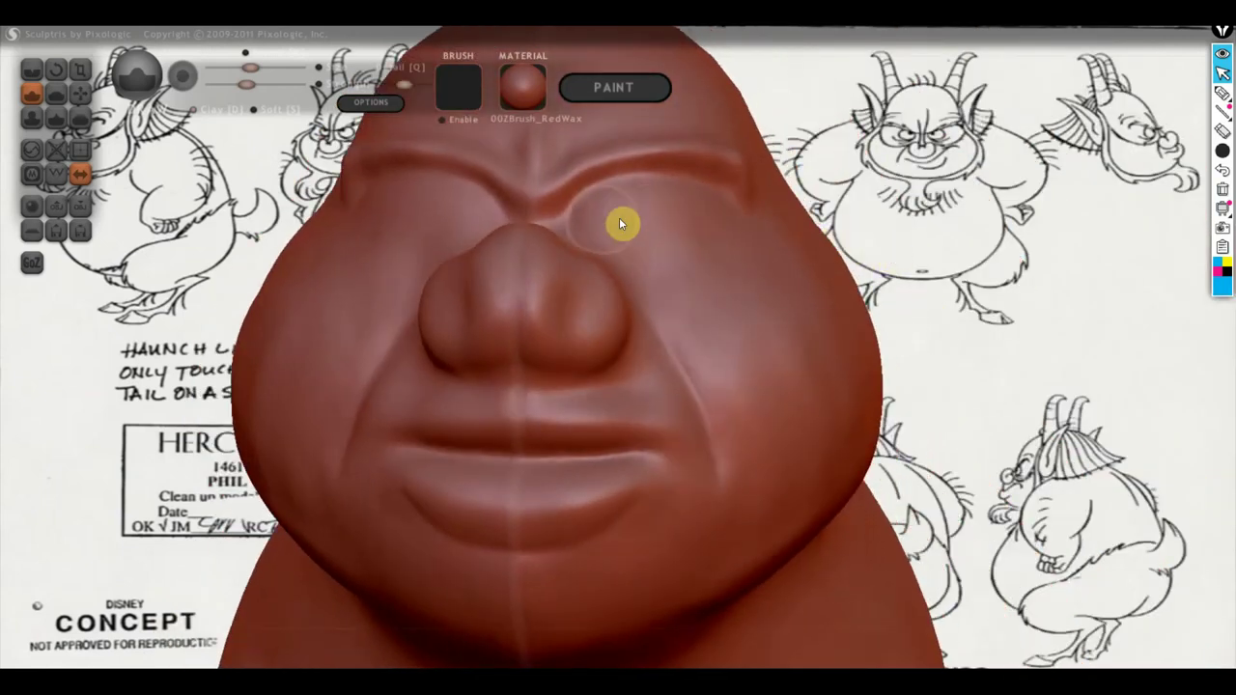
mouse_move(622, 226)
left_mouse_down()
mouse_move(709, 256)
mouse_move(703, 229)
left_mouse_up()
mouse_move(592, 232)
left_mouse_down()
mouse_move(652, 210)
mouse_move(709, 242)
mouse_move(651, 209)
mouse_move(633, 220)
mouse_move(701, 245)
mouse_move(717, 318)
left_mouse_up()
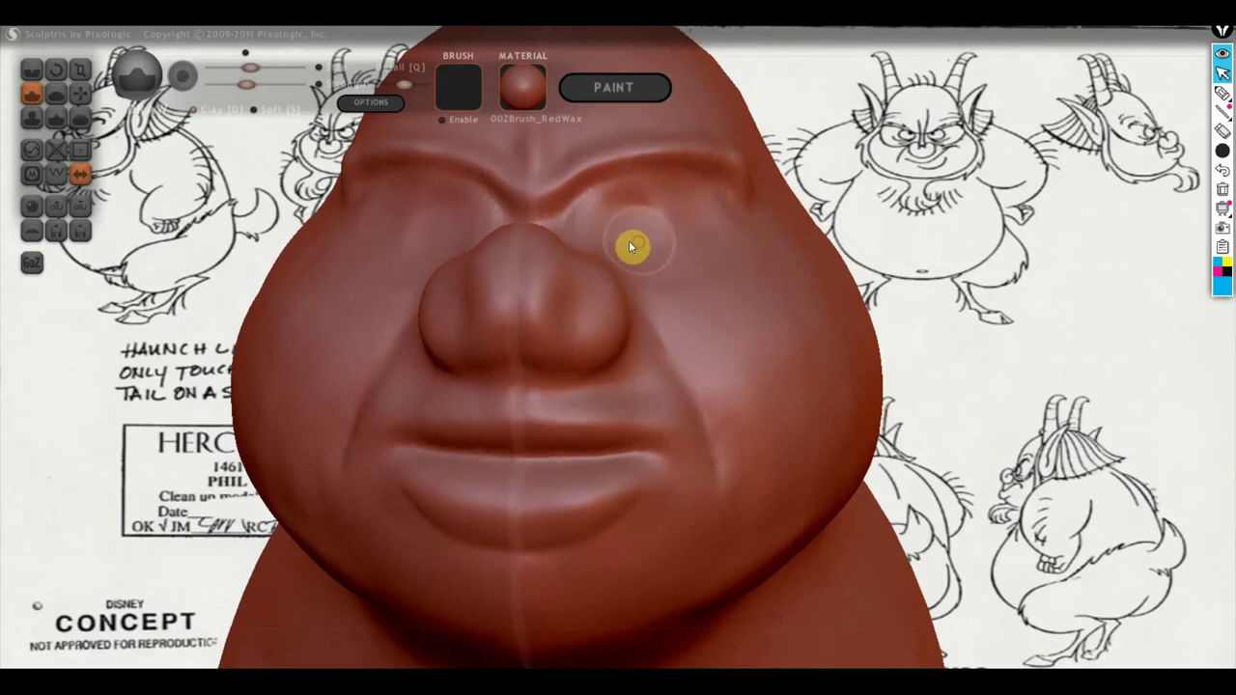
left_click(622, 233)
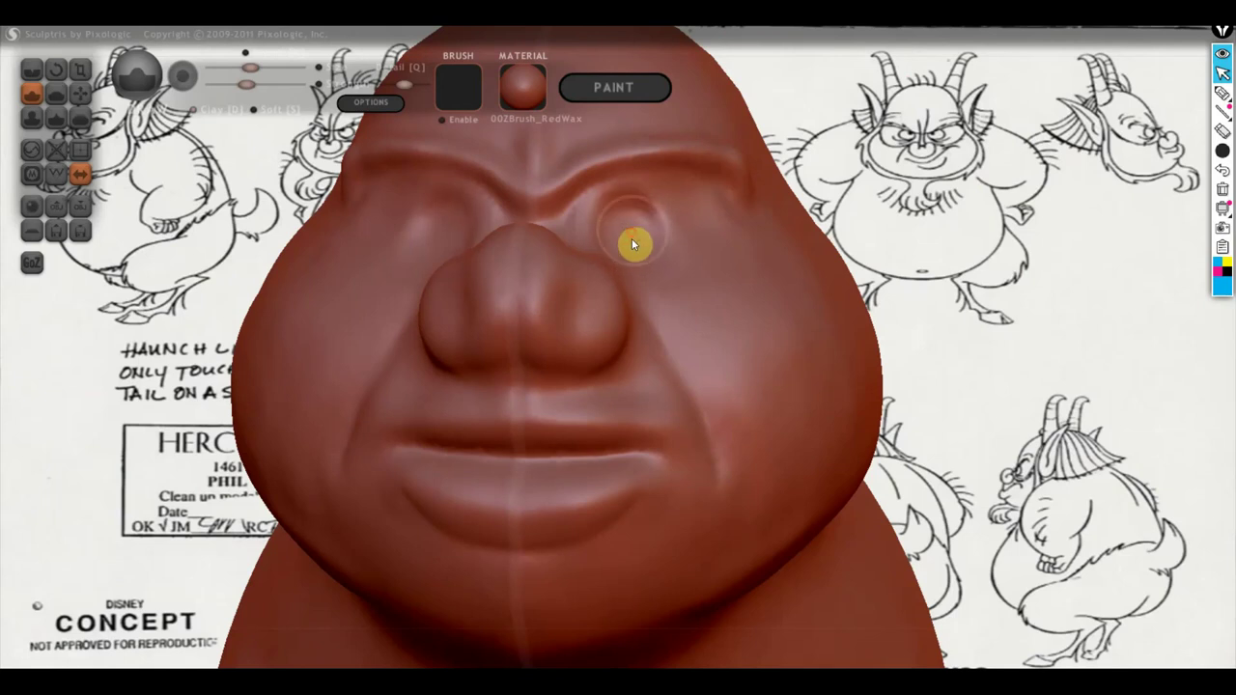
mouse_move(634, 233)
left_mouse_down()
mouse_move(619, 255)
mouse_move(633, 233)
left_mouse_up()
Zoom out and orbit to inspect the body, ending in a straight right-side profile.
scroll(689, 293, "down", 3)
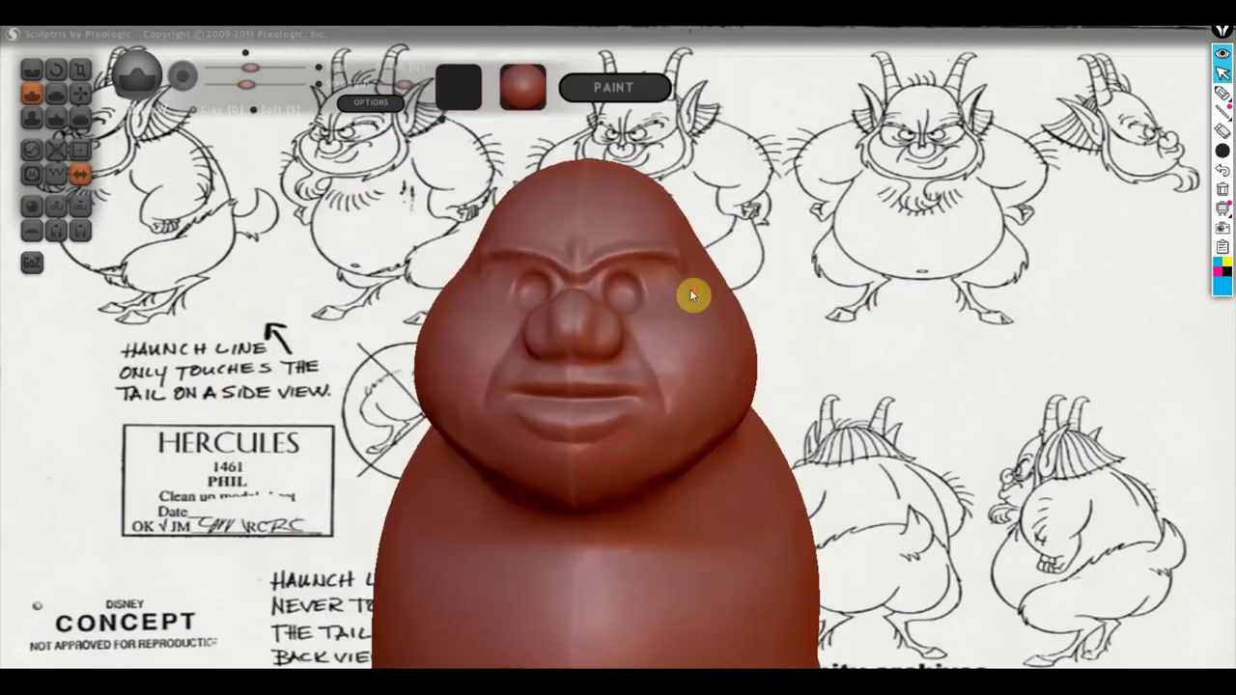
scroll(864, 395, "down", 2)
scroll(872, 414, "down", 1)
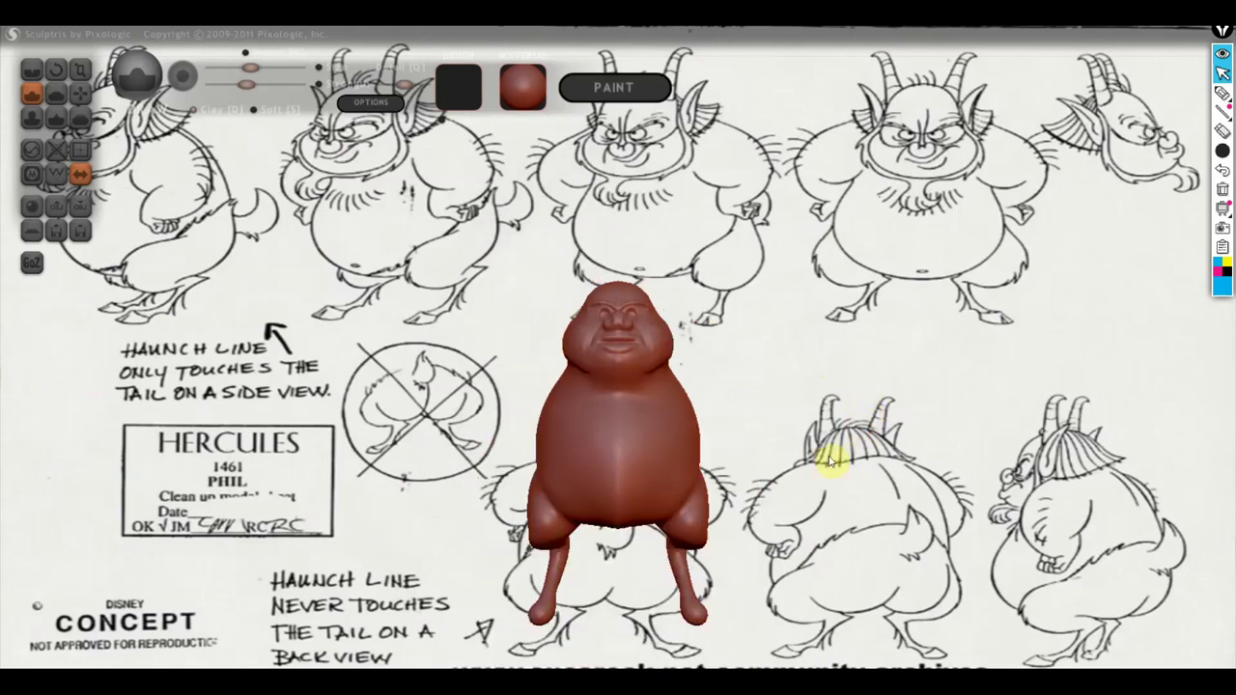
mouse_move(828, 455)
left_mouse_down()
mouse_move(819, 433)
mouse_move(803, 469)
mouse_move(806, 450)
mouse_move(660, 446)
mouse_move(782, 461)
left_mouse_up()
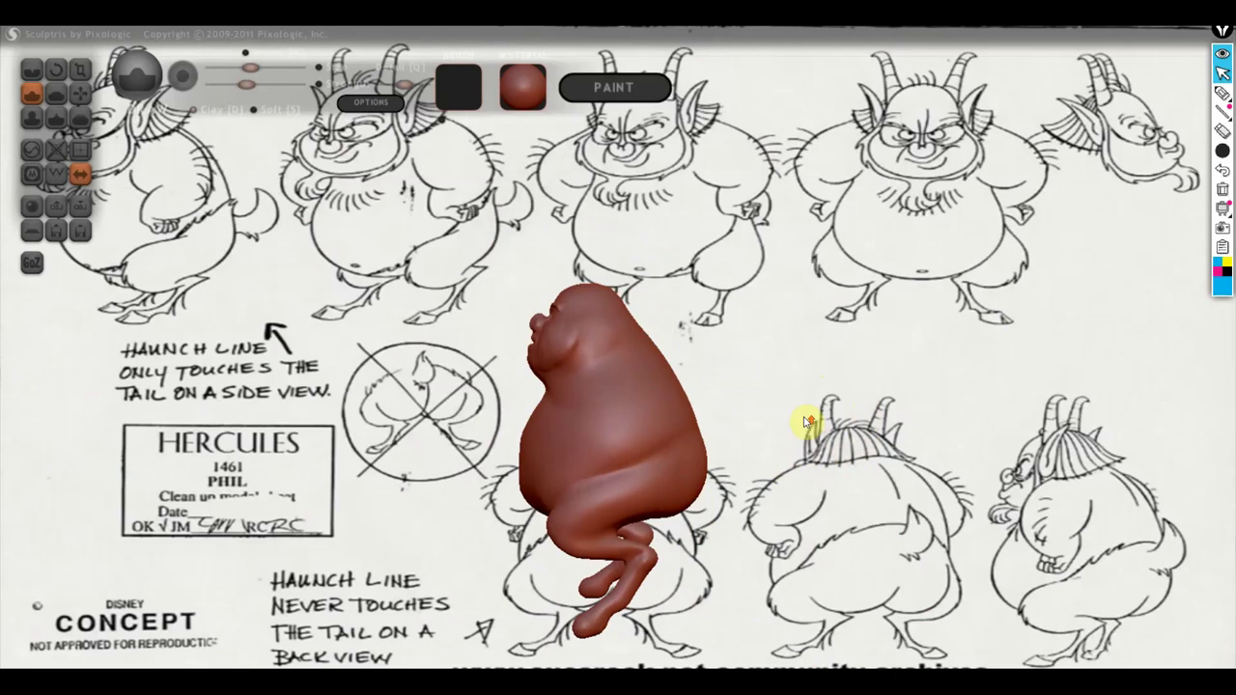
scroll(807, 423, "up", 2)
scroll(817, 420, "up", 1)
scroll(864, 425, "up", 1)
mouse_move(858, 412)
left_mouse_down("shift")
mouse_move(918, 434)
mouse_move(938, 469)
left_mouse_up("shift")
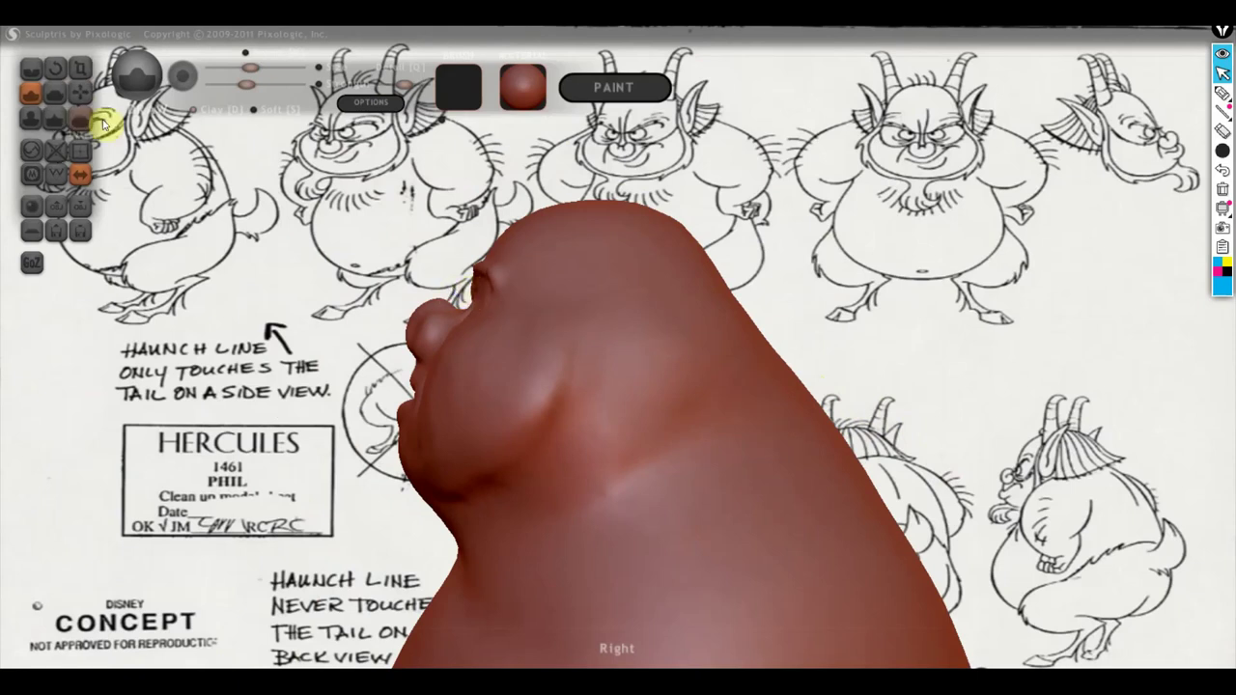
With Grab, narrow the head's profile and raise the crown slightly.
left_click(82, 92)
left_click_drag(534, 234, 572, 263)
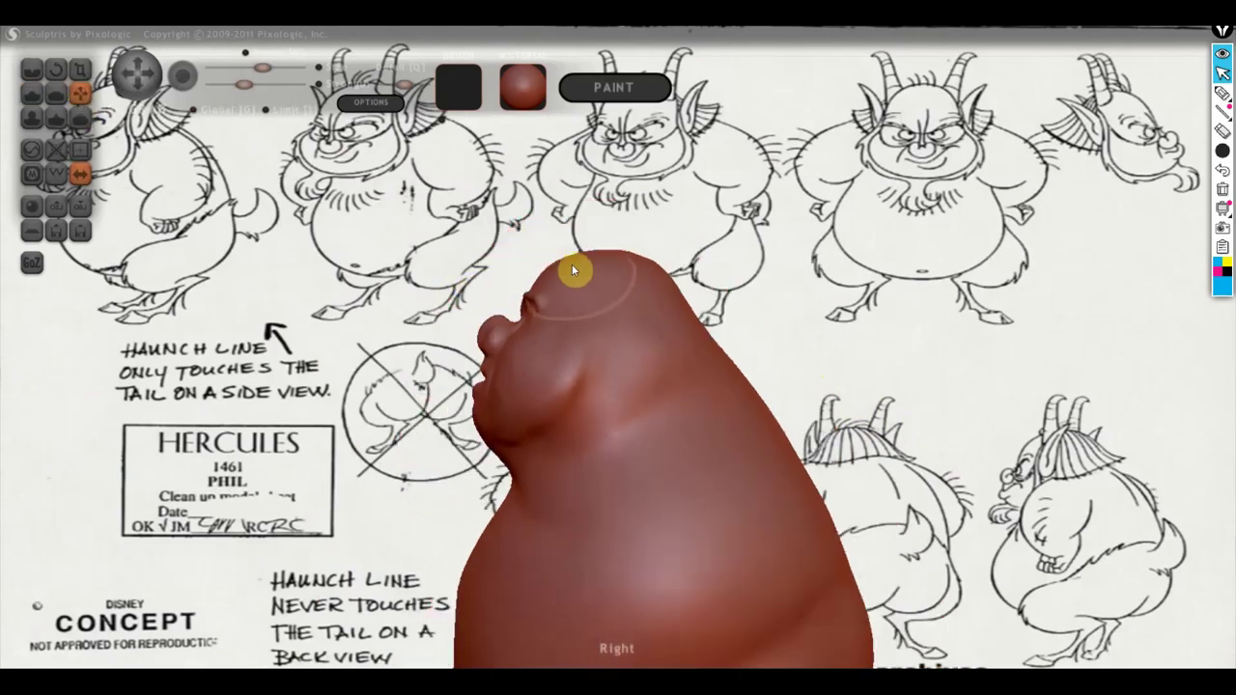
mouse_move(574, 261)
left_mouse_down()
mouse_move(582, 246)
mouse_move(545, 267)
mouse_move(555, 278)
left_mouse_up()
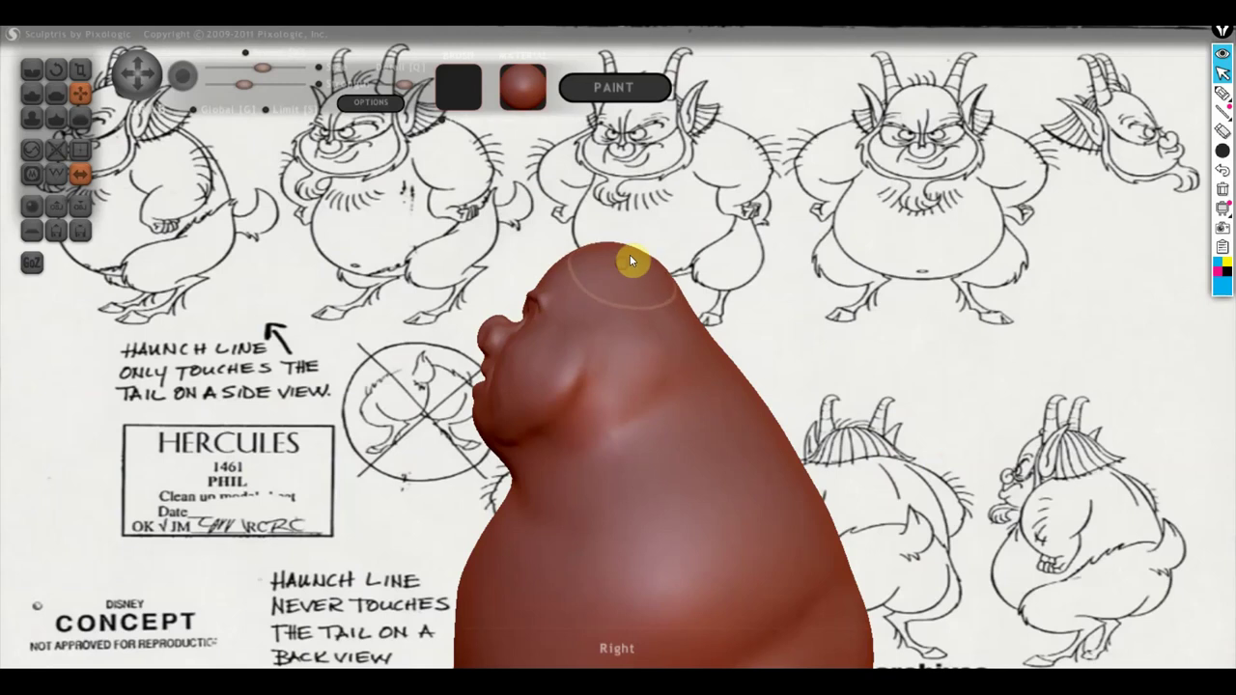
Reshape the bulb of the nose tip from a left-facing profile.
mouse_move(601, 259)
right_mouse_down()
mouse_move(646, 281)
mouse_move(889, 290)
right_mouse_up()
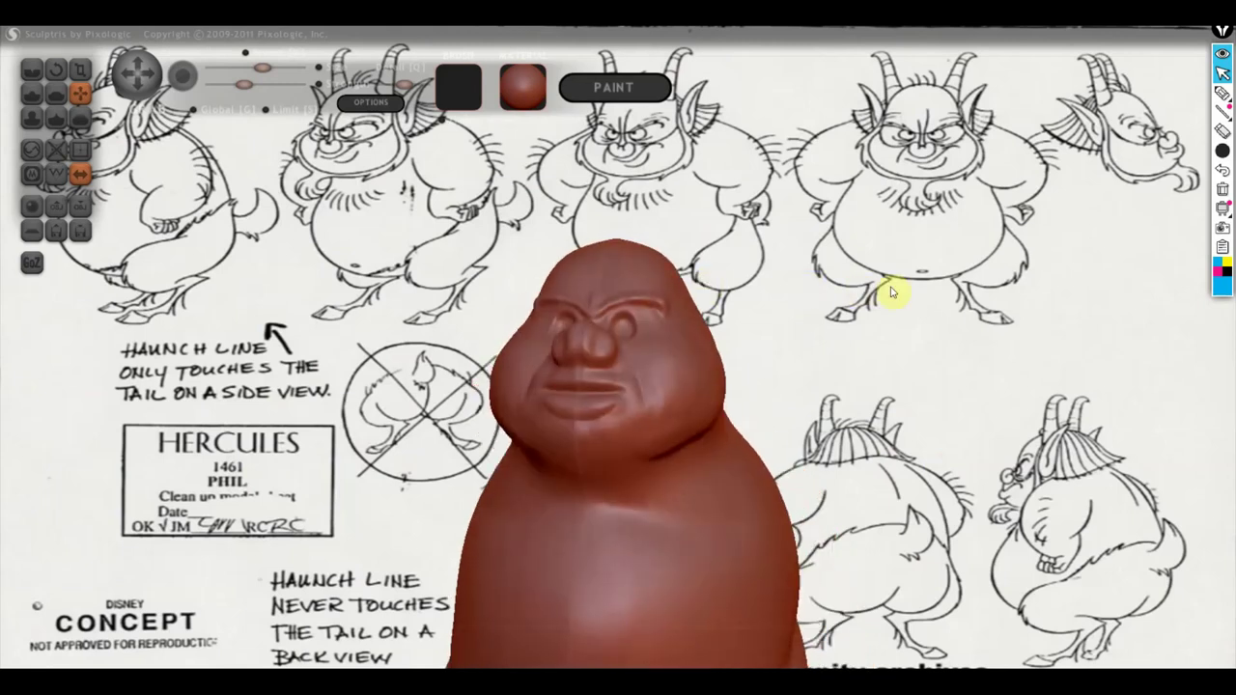
scroll(723, 290, "up", 2)
scroll(634, 299, "up", 3)
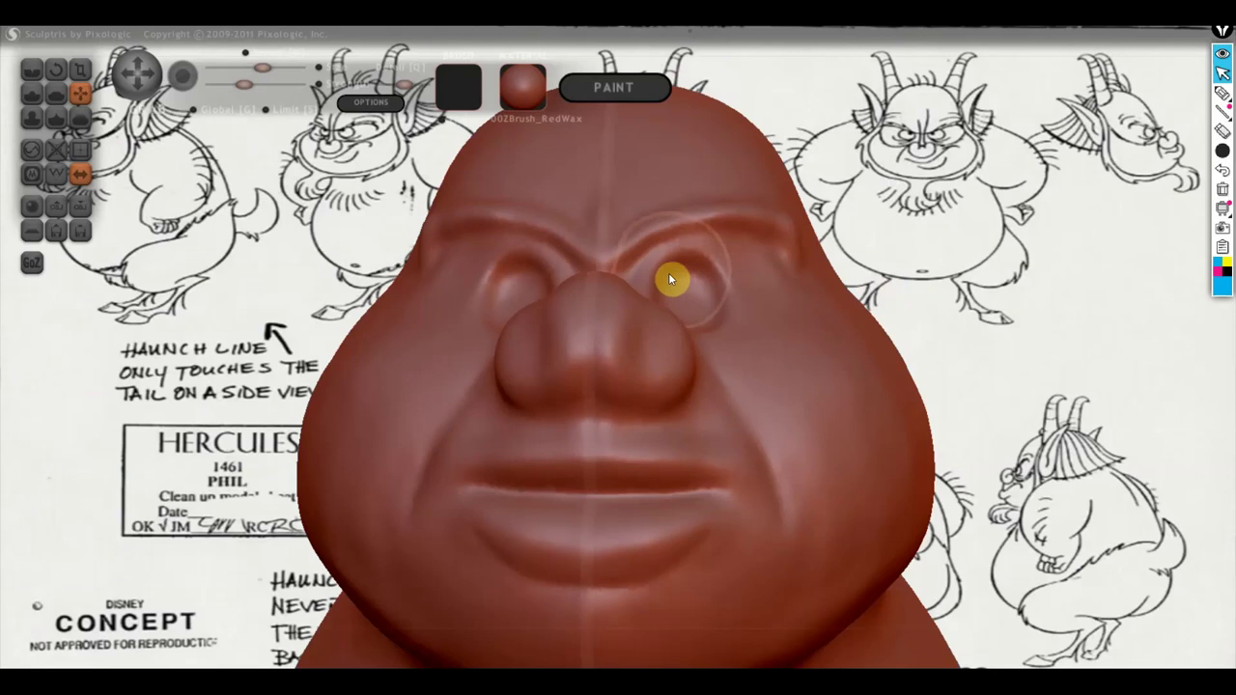
scroll(676, 267, "up", 2)
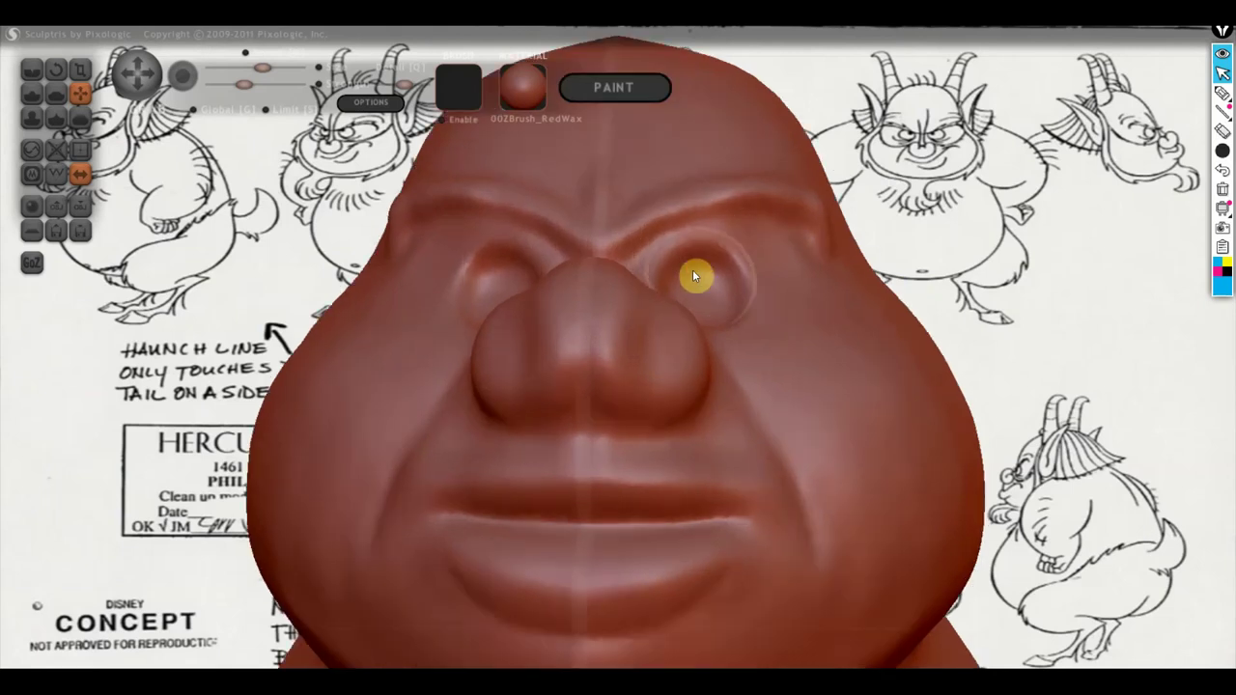
scroll(618, 319, "down", 3)
scroll(611, 328, "down", 2)
left_click_drag(923, 329, 775, 342)
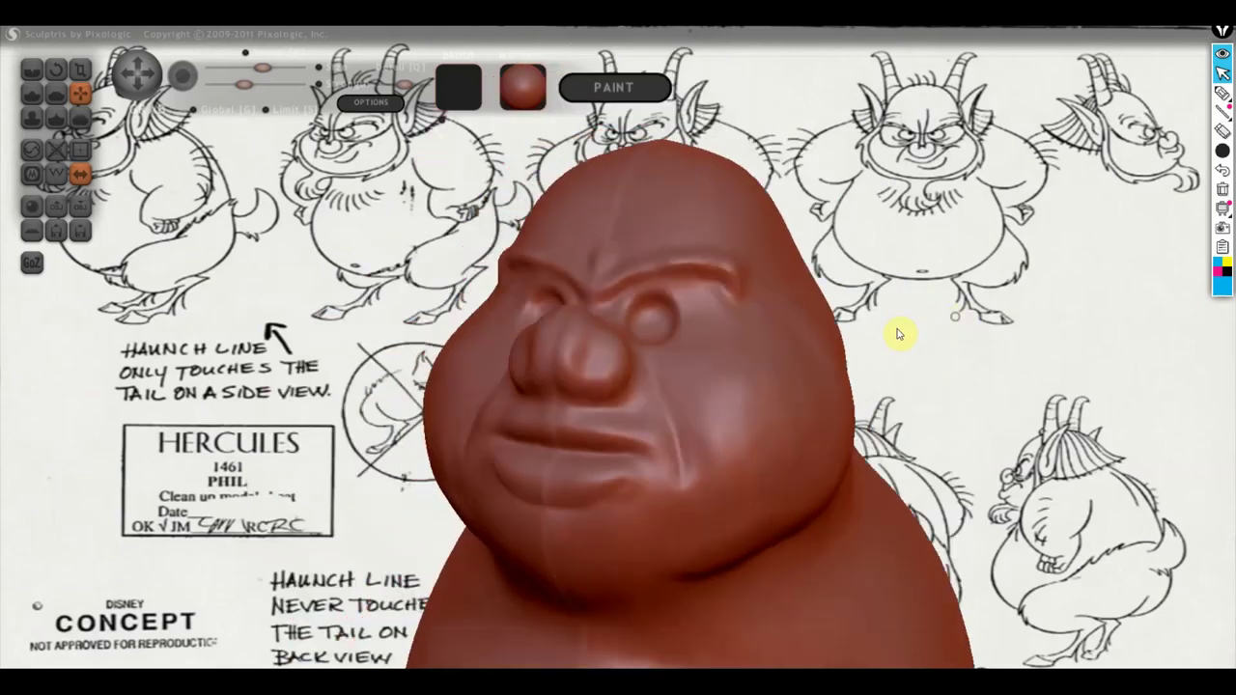
scroll(676, 334, "up", 3)
mouse_move(483, 322)
left_mouse_down()
mouse_move(448, 332)
mouse_move(498, 300)
mouse_move(483, 301)
mouse_move(496, 367)
mouse_move(480, 372)
left_mouse_up()
right_click_drag(480, 371, 461, 440)
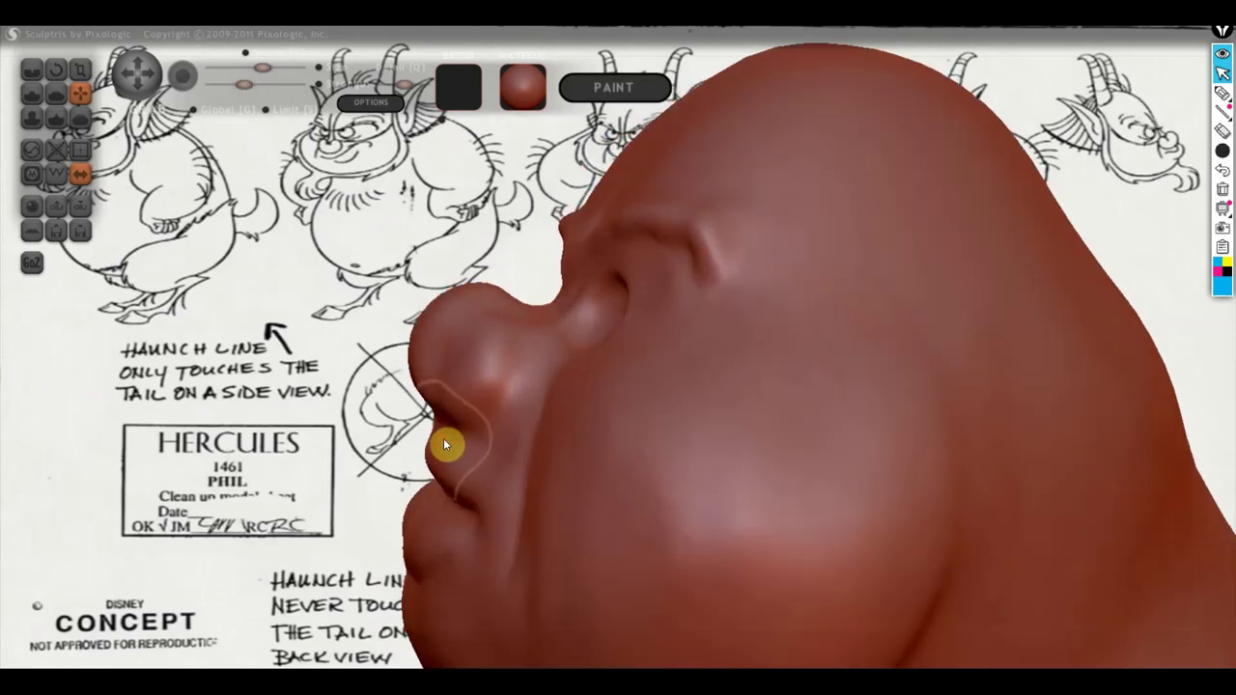
Sculpt a fold into the lower face and add a small mirrored cheek stroke.
scroll(445, 440, "down", 2)
scroll(589, 498, "down", 2)
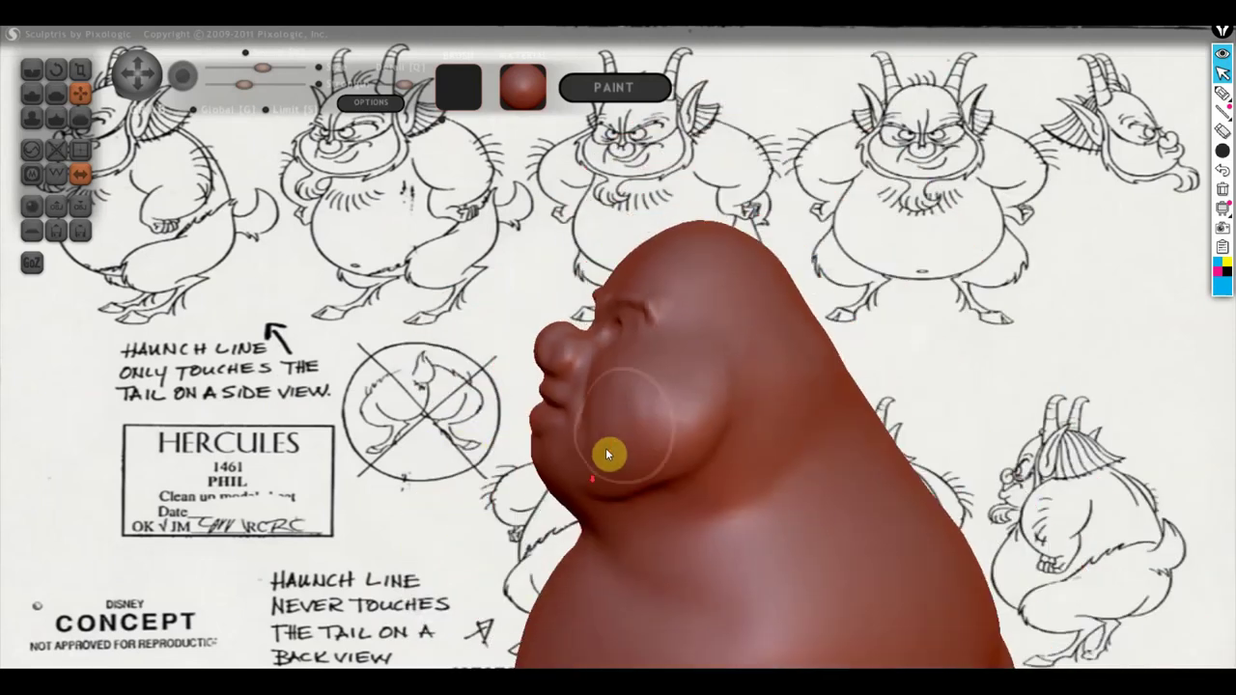
right_click_drag(663, 429, 689, 552)
mouse_move(690, 558)
left_mouse_down()
mouse_move(640, 469)
mouse_move(667, 496)
left_mouse_up()
mouse_move(665, 490)
right_mouse_down()
mouse_move(742, 477)
mouse_move(809, 372)
right_mouse_up()
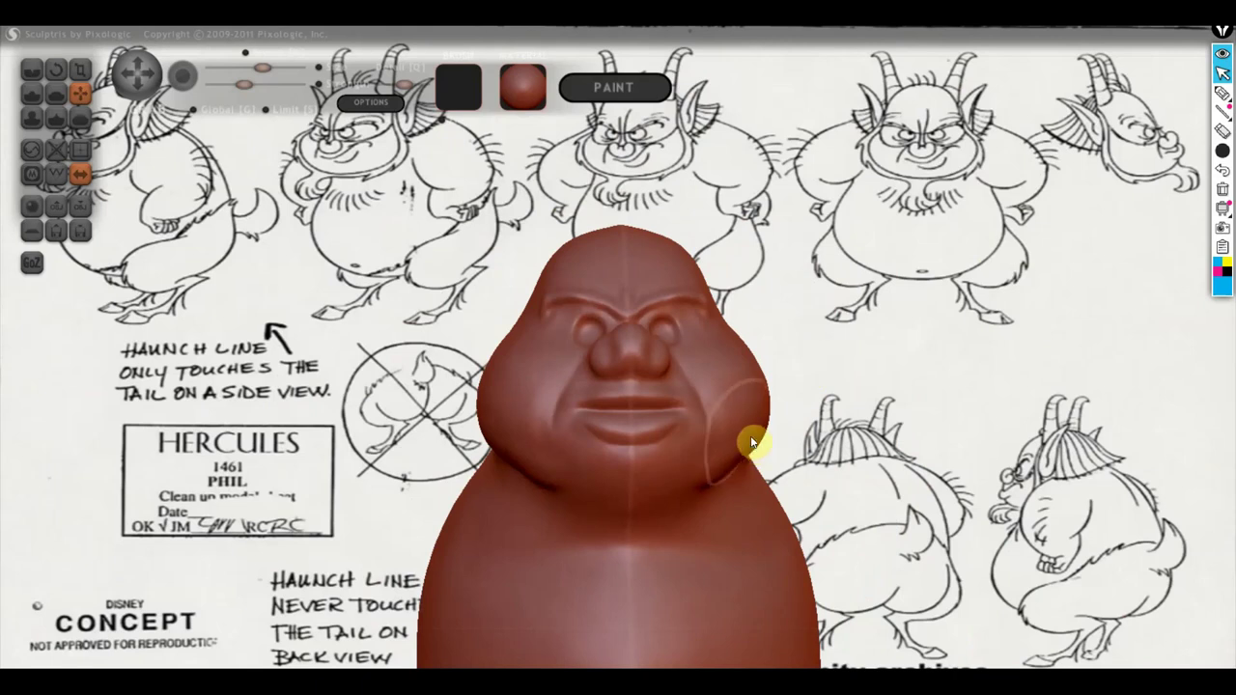
left_click_drag(750, 435, 751, 442)
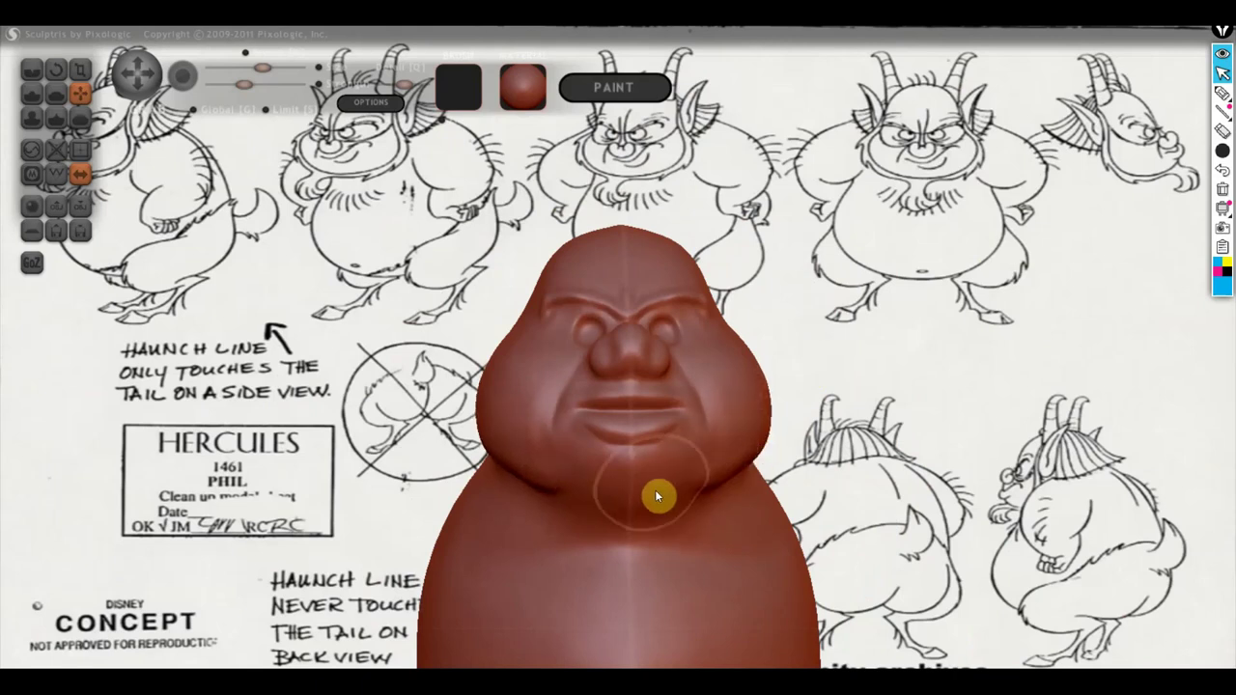
right_click_drag(657, 496, 780, 491)
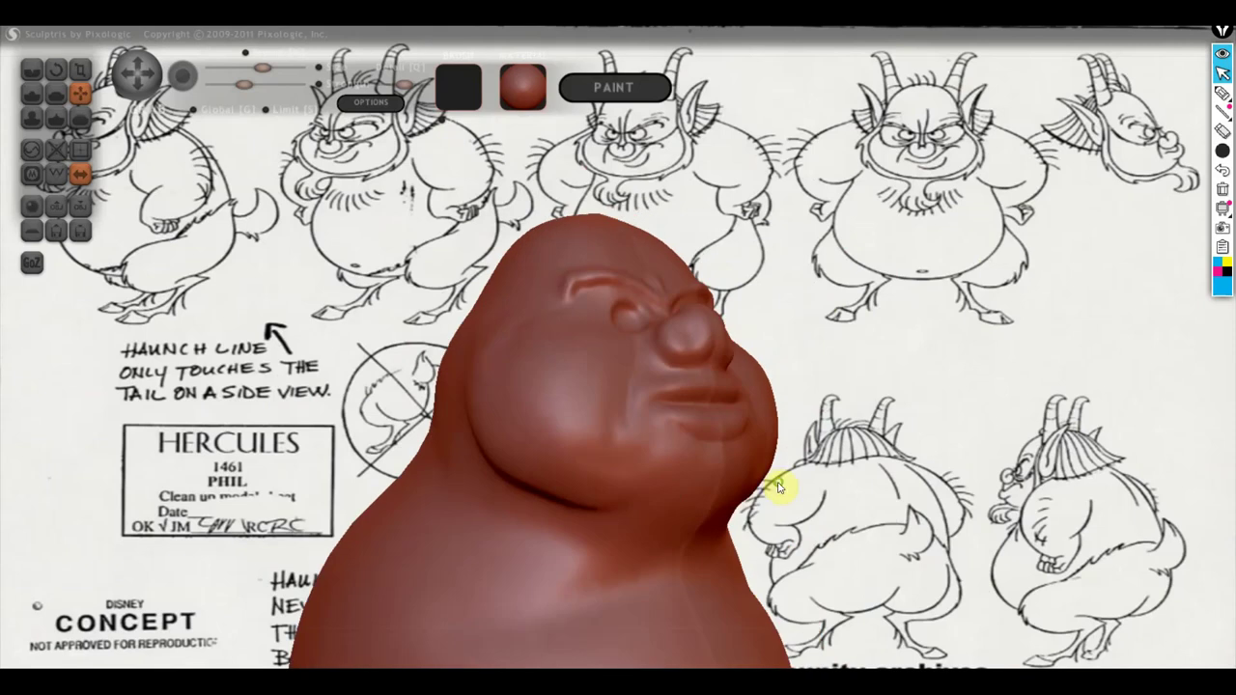
Deepen the neck crease on both sides and draw a faint crease across the chest.
left_click(32, 70)
right_click_drag(605, 460, 526, 474)
left_click_drag(527, 472, 599, 481)
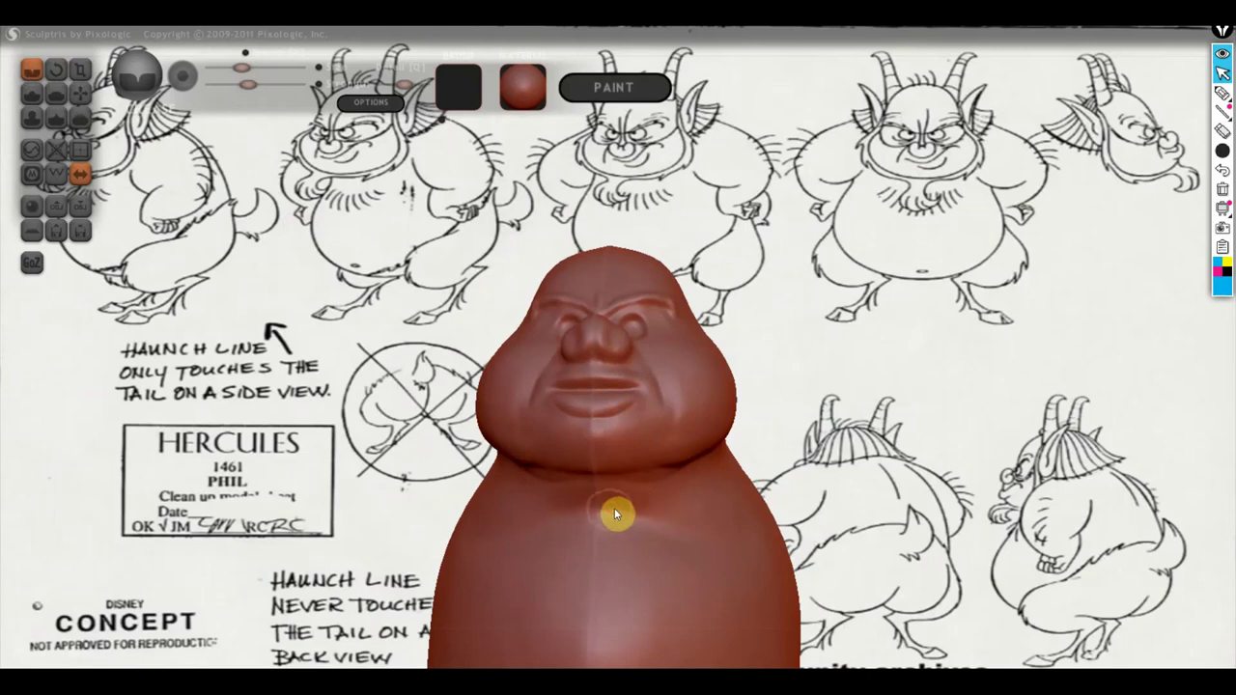
left_click_drag(614, 512, 732, 546)
Orbit around the model to check its side, rear and front.
mouse_move(618, 531)
right_mouse_down()
mouse_move(814, 510)
mouse_move(787, 505)
right_mouse_up()
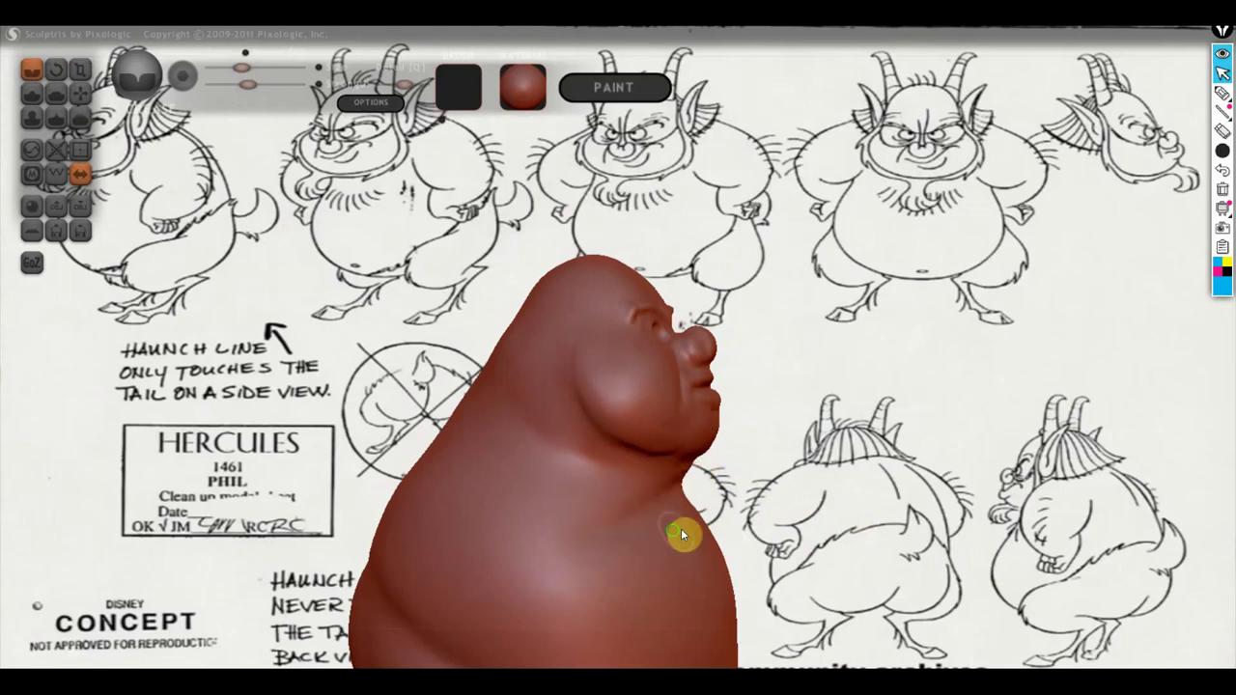
mouse_move(681, 534)
right_mouse_down()
mouse_move(533, 543)
mouse_move(566, 538)
right_mouse_up()
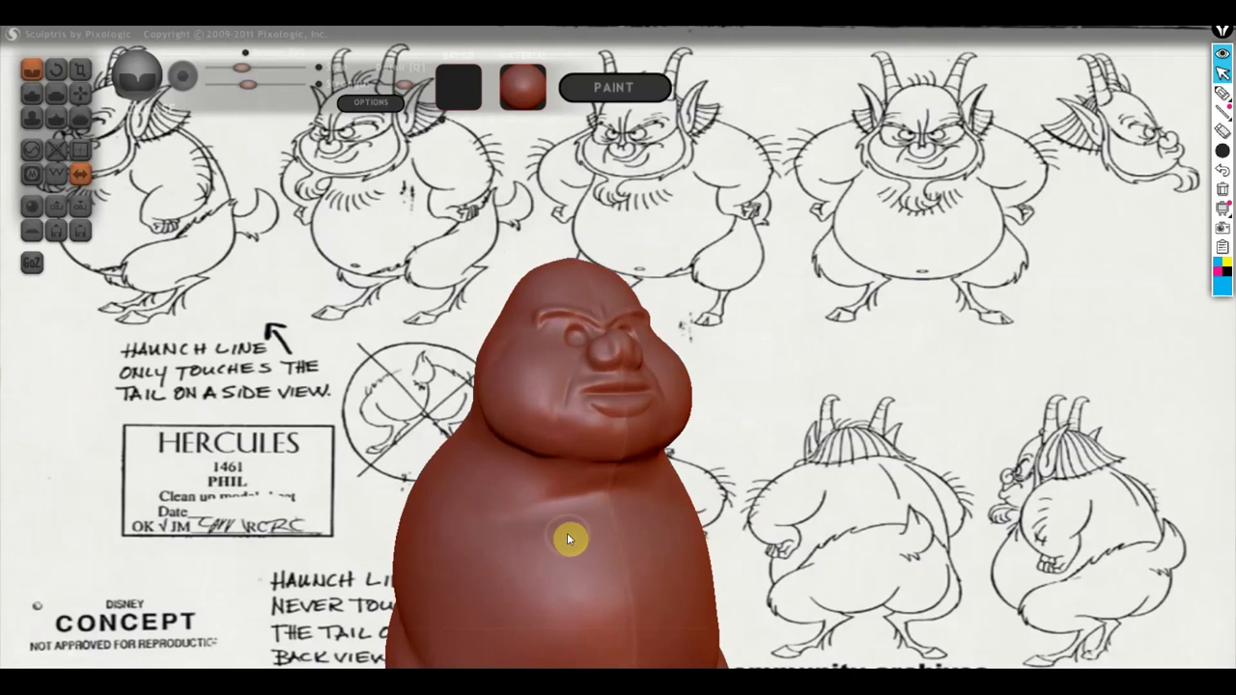
scroll(567, 537, "down", 2)
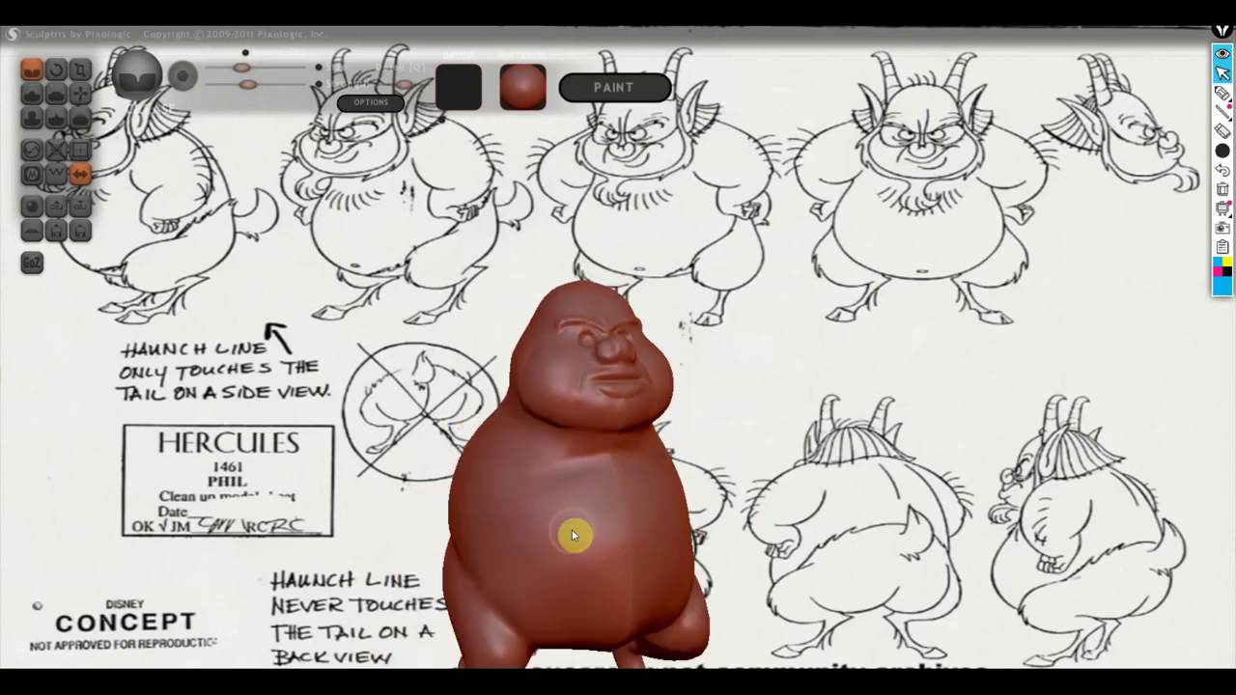
right_click_drag(571, 529, 785, 550)
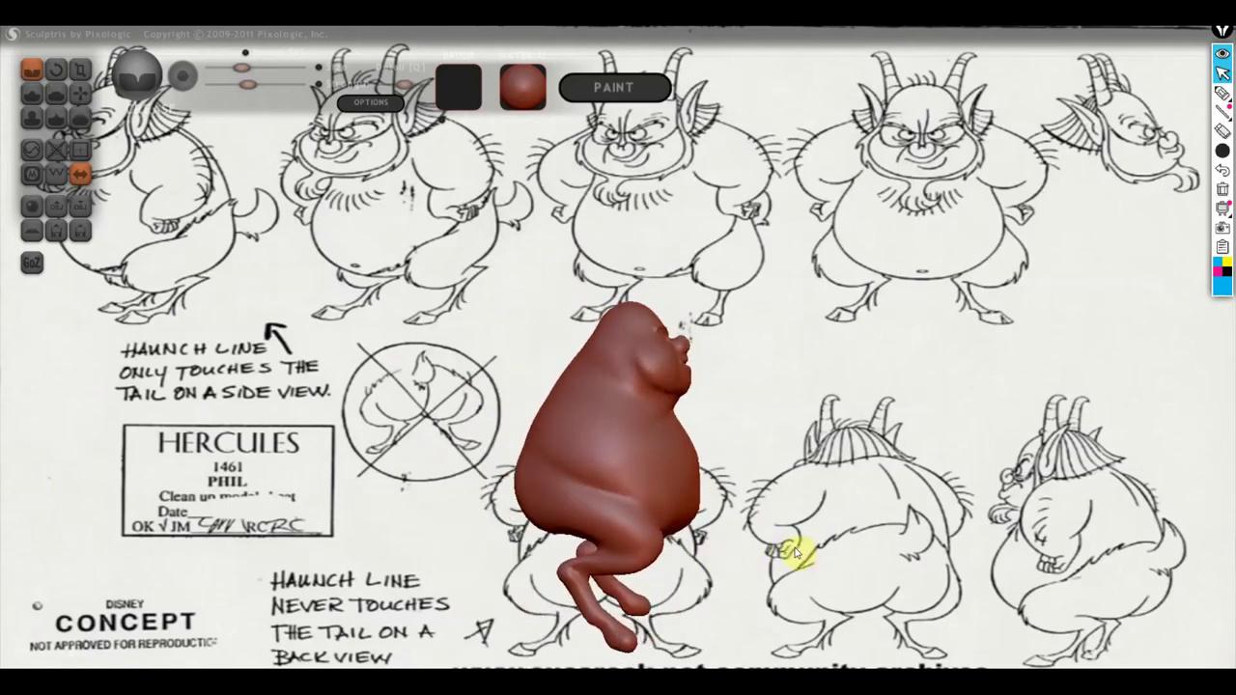
right_click_drag(785, 550, 660, 546)
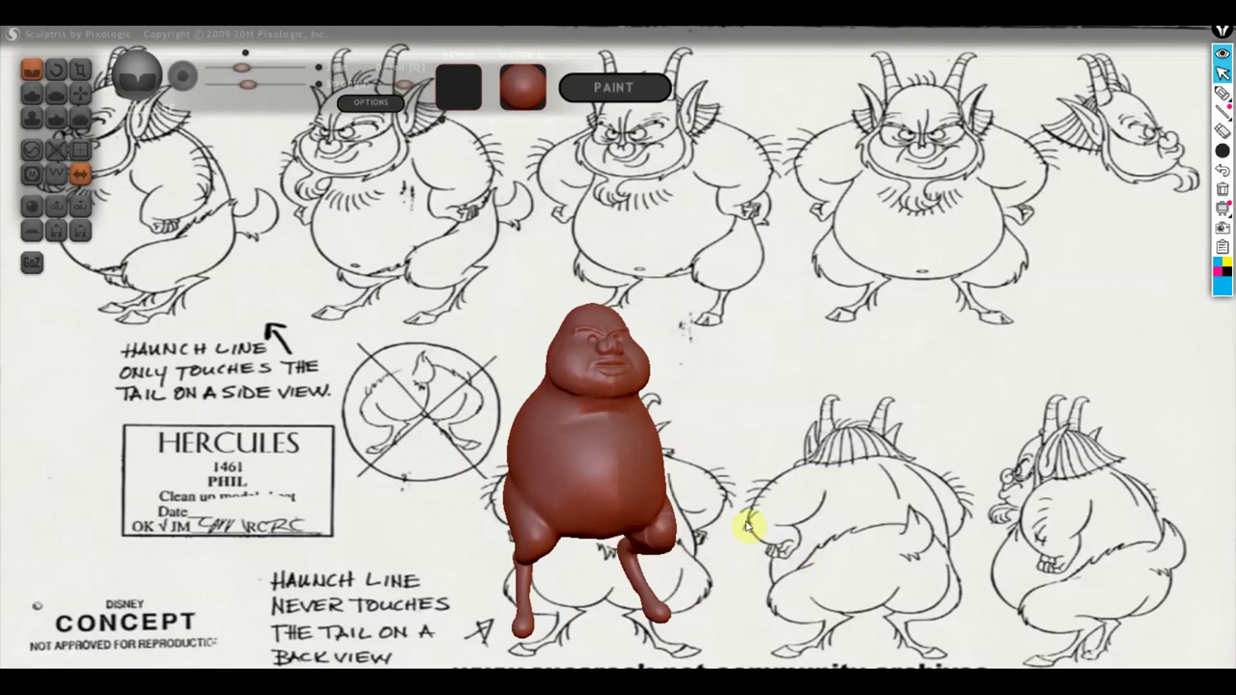
mouse_move(745, 518)
right_mouse_down()
mouse_move(726, 538)
mouse_move(596, 498)
right_mouse_up()
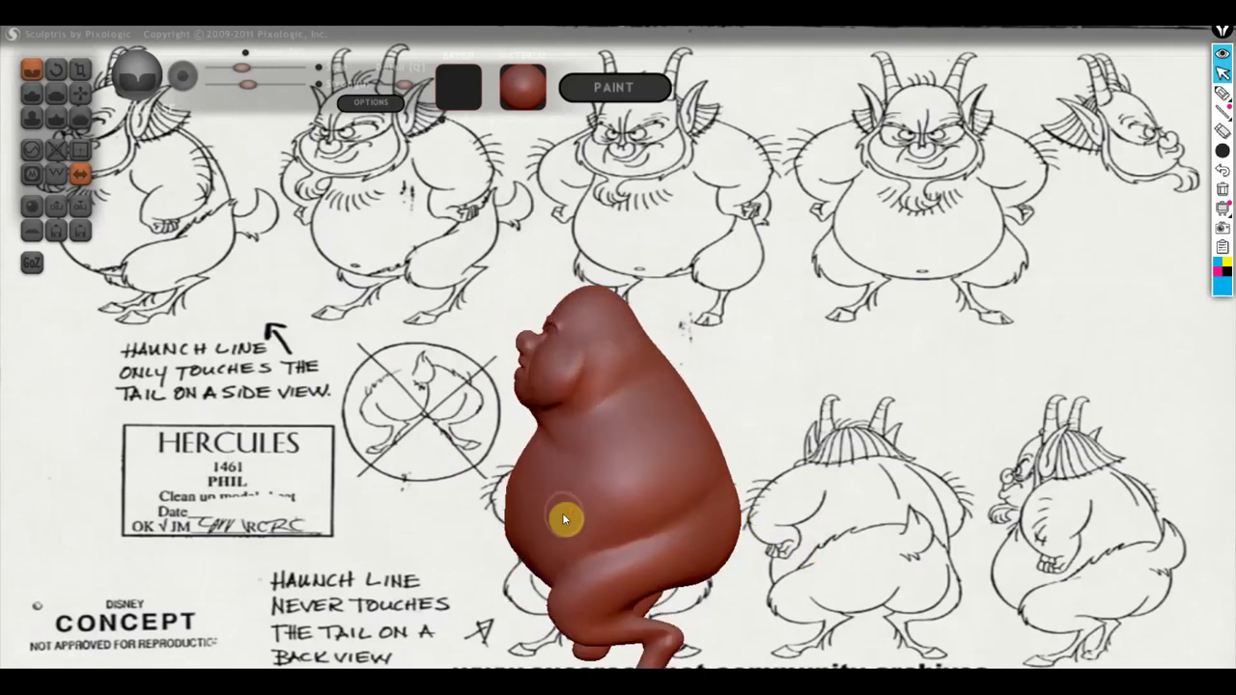
Flatten a rounded shoulder patch on the upper body with a different brush.
left_click(32, 92)
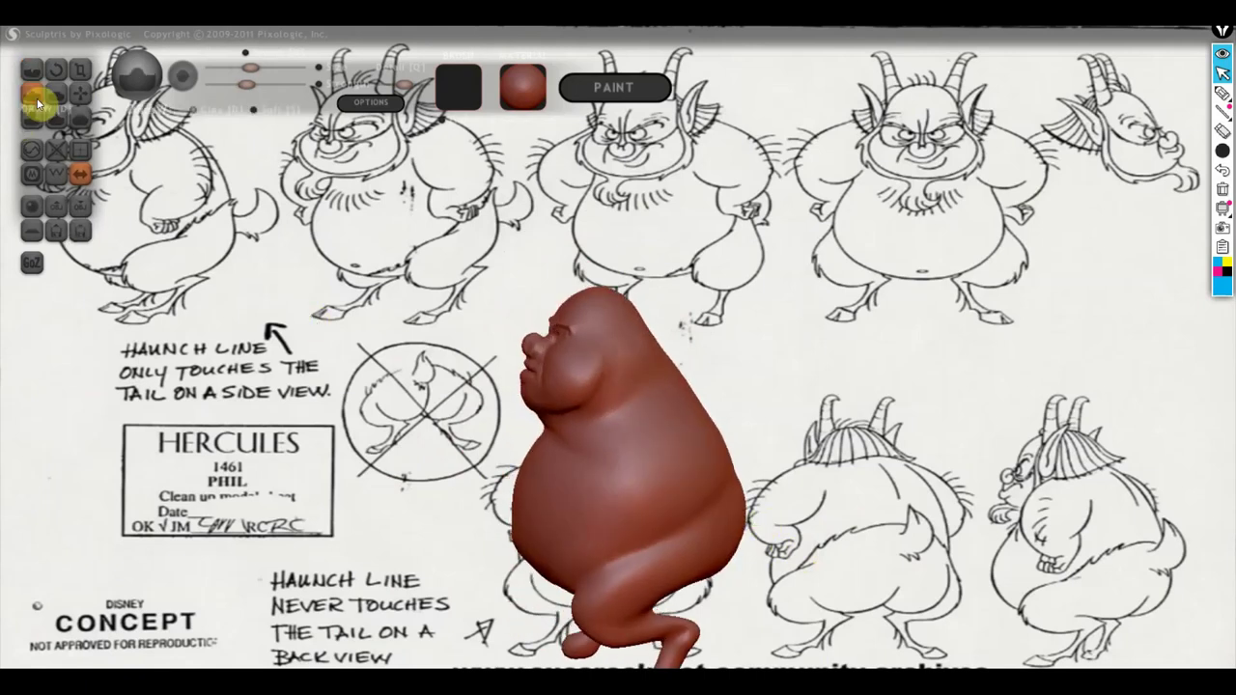
scroll(654, 414, "up", 2)
right_click_drag(800, 441, 786, 359, "alt")
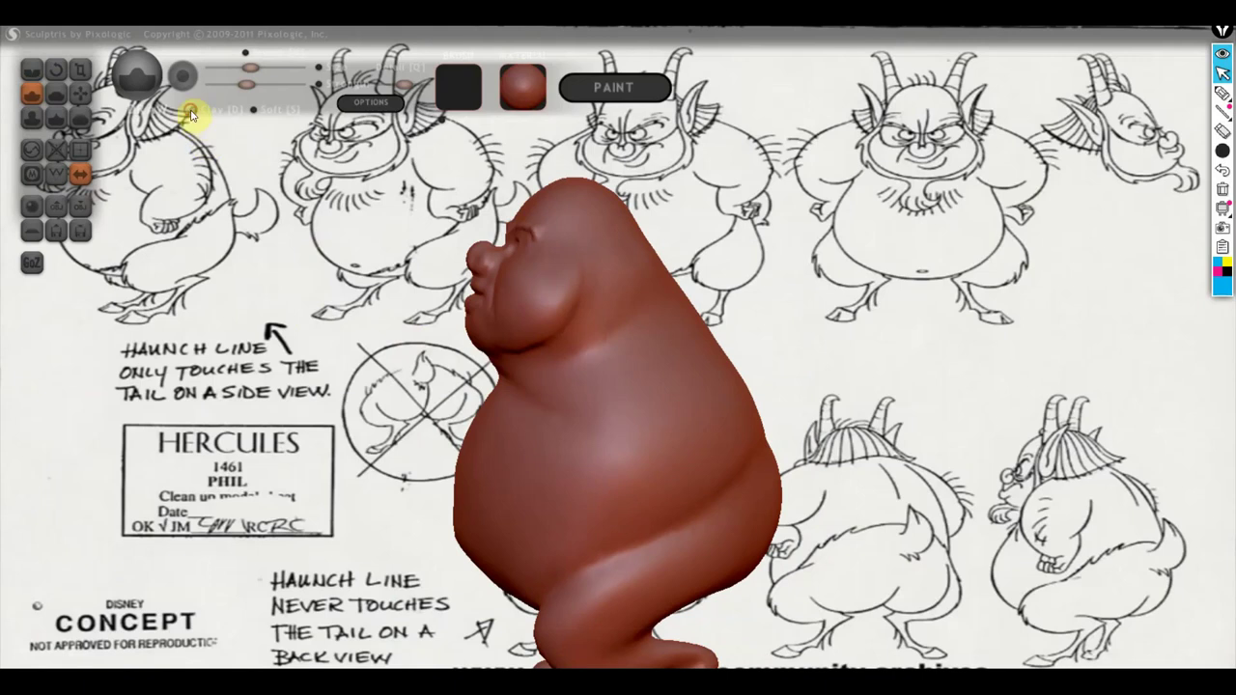
right_click_drag(628, 358, 637, 357)
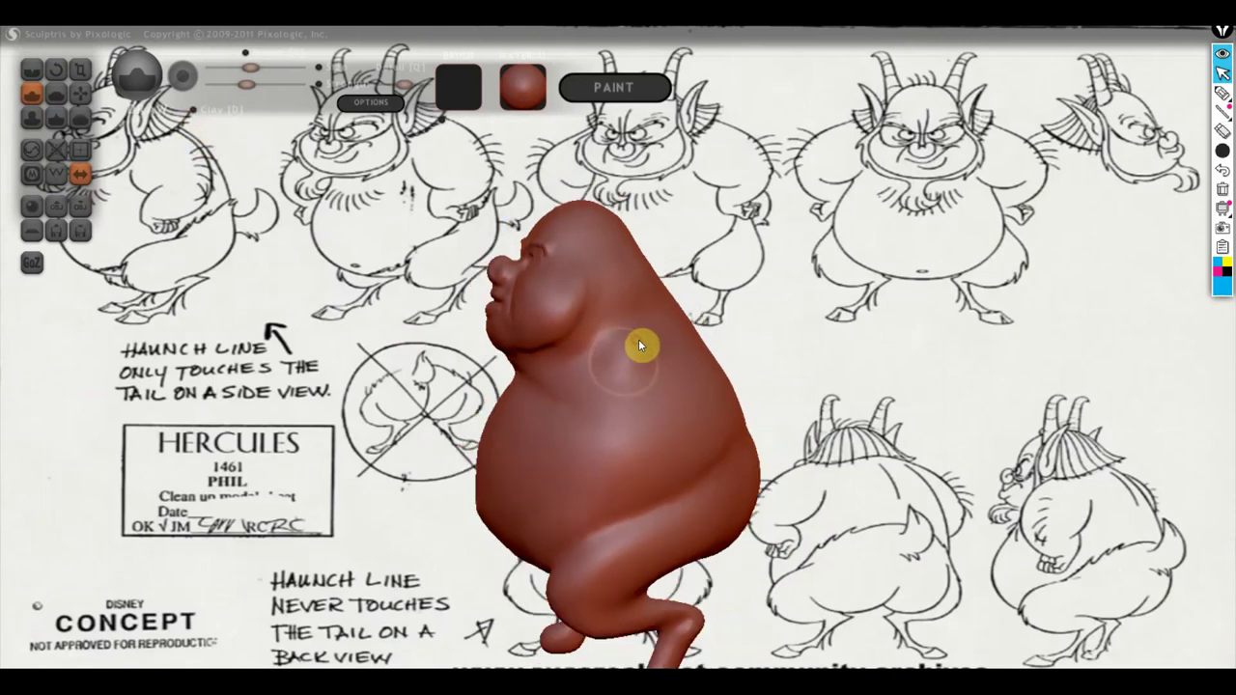
left_click(616, 364)
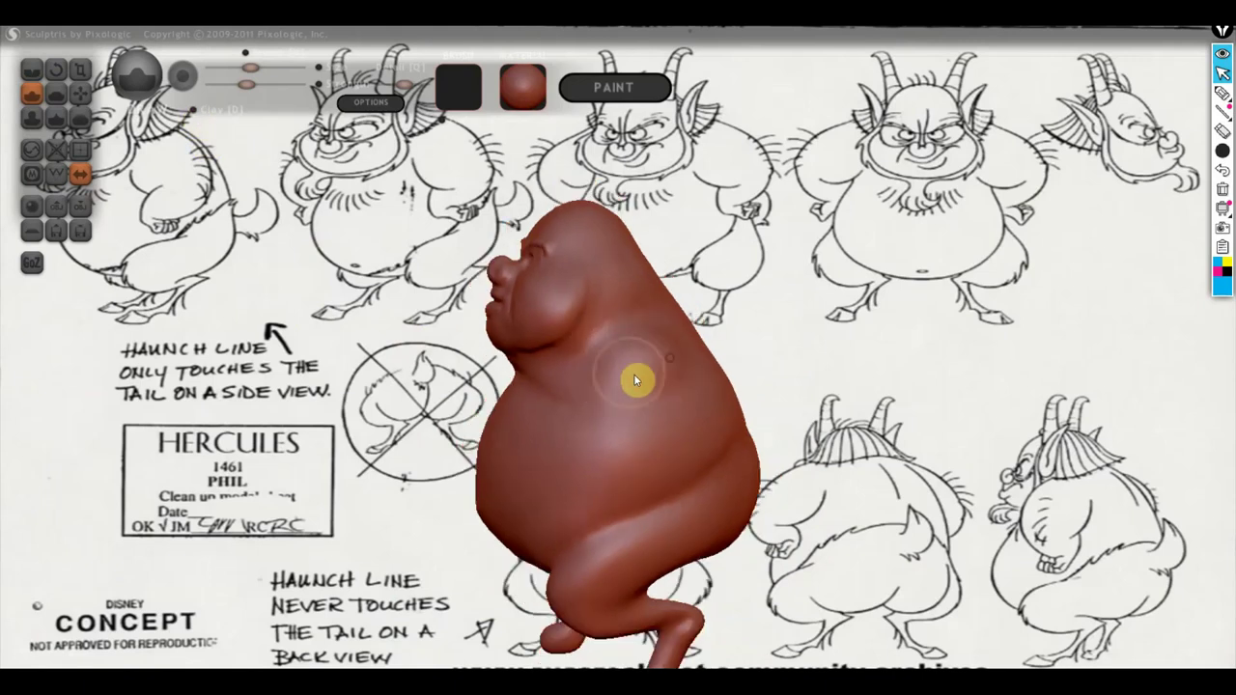
left_click_drag(669, 356, 628, 370)
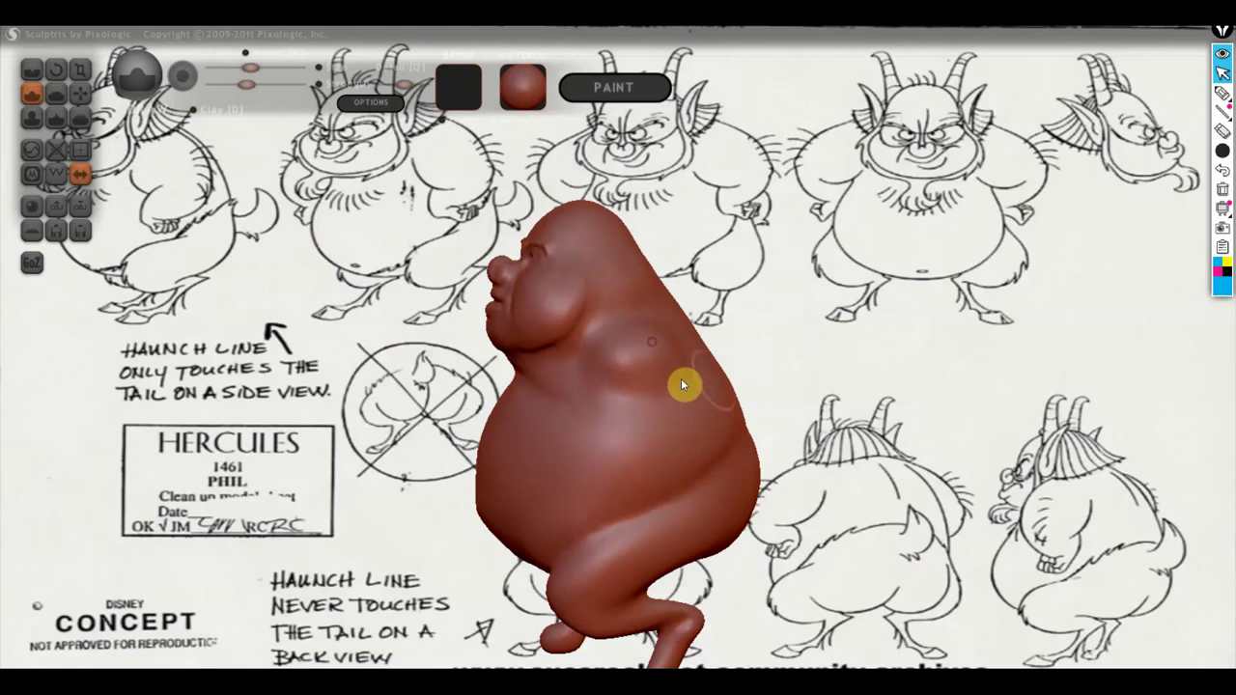
mouse_move(773, 374)
left_mouse_down()
mouse_move(938, 358)
mouse_move(602, 413)
mouse_move(566, 355)
mouse_move(664, 386)
mouse_move(611, 374)
left_mouse_up()
scroll(599, 358, "down", 2)
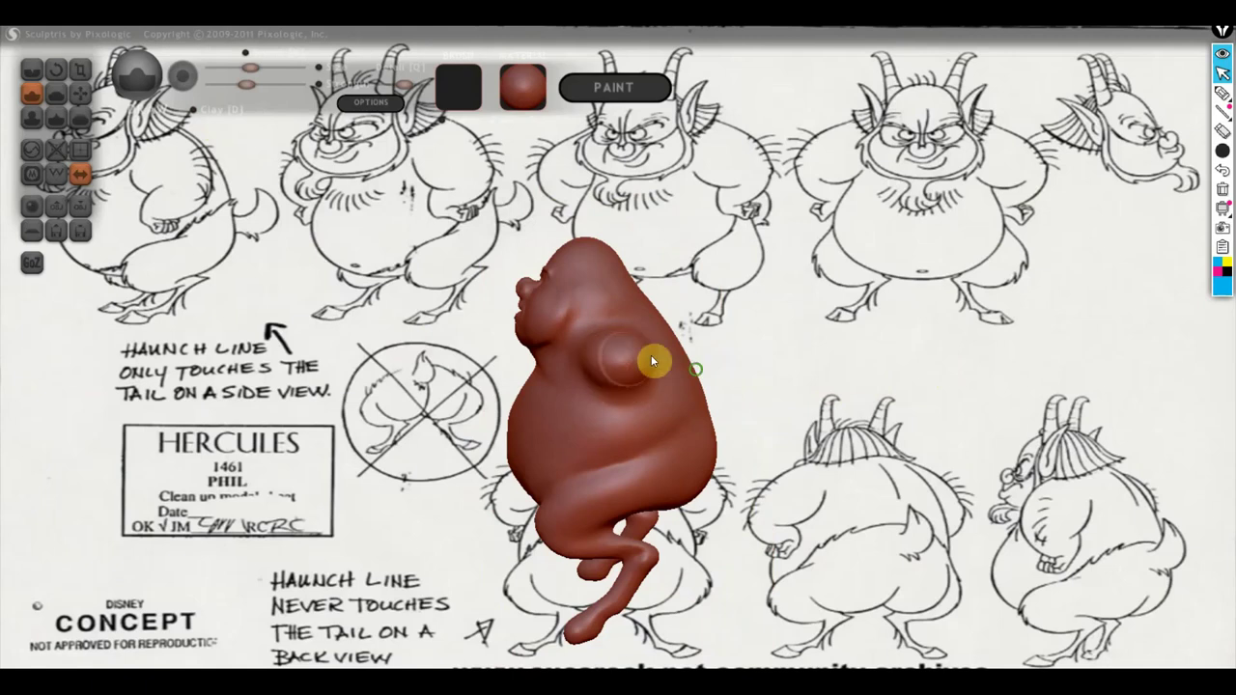
left_click_drag(651, 357, 843, 365)
Grab the shoulders, pull them outward into arms and sharpen the shoulder ridge.
left_click(80, 93)
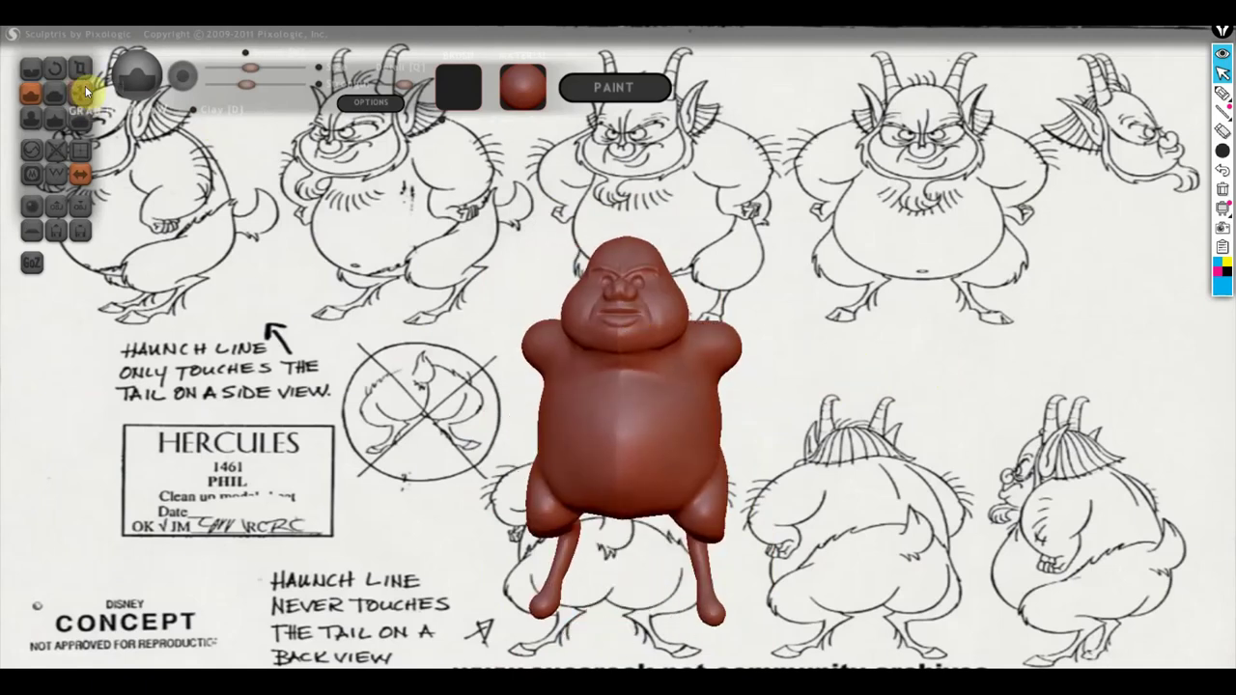
scroll(735, 343, "up", 3)
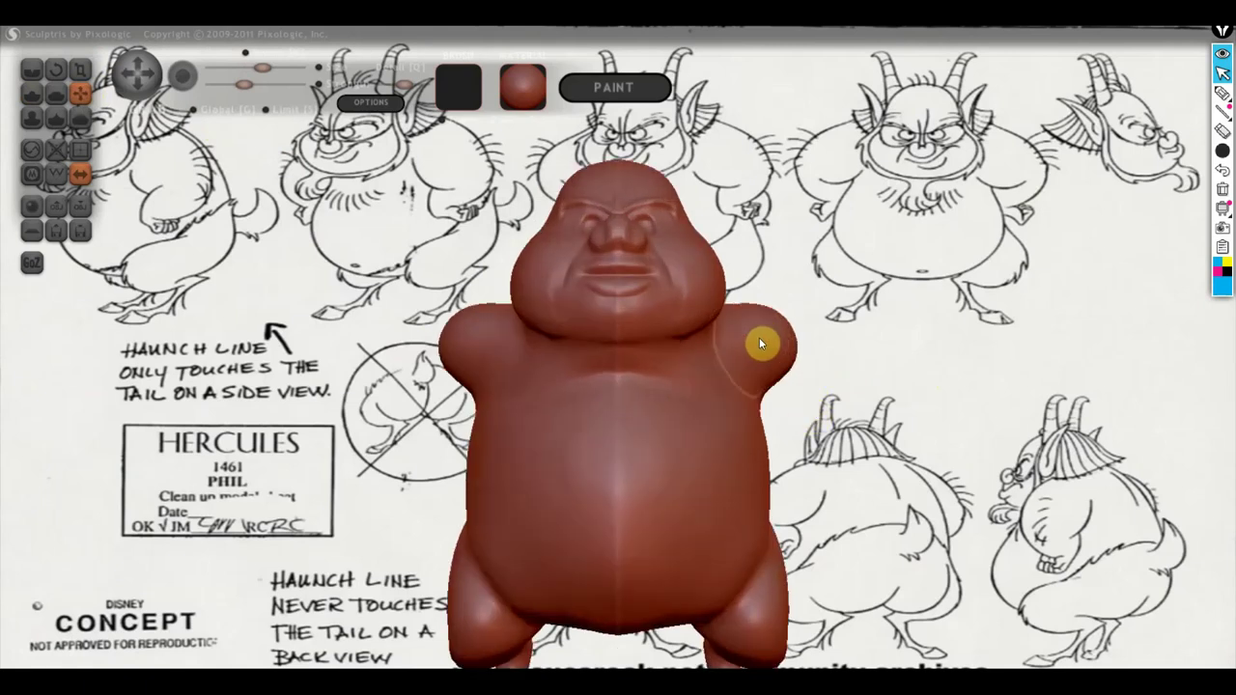
mouse_move(783, 343)
left_mouse_down()
mouse_move(837, 359)
mouse_move(911, 348)
mouse_move(869, 351)
mouse_move(883, 367)
mouse_move(828, 355)
mouse_move(820, 331)
mouse_move(841, 344)
mouse_move(847, 400)
mouse_move(877, 420)
mouse_move(861, 419)
mouse_move(866, 434)
mouse_move(924, 433)
mouse_move(894, 455)
mouse_move(872, 515)
left_mouse_up()
scroll(869, 402, "up", 2)
mouse_move(858, 440)
left_mouse_down()
mouse_move(767, 552)
mouse_move(775, 538)
mouse_move(682, 469)
mouse_move(711, 421)
left_mouse_up()
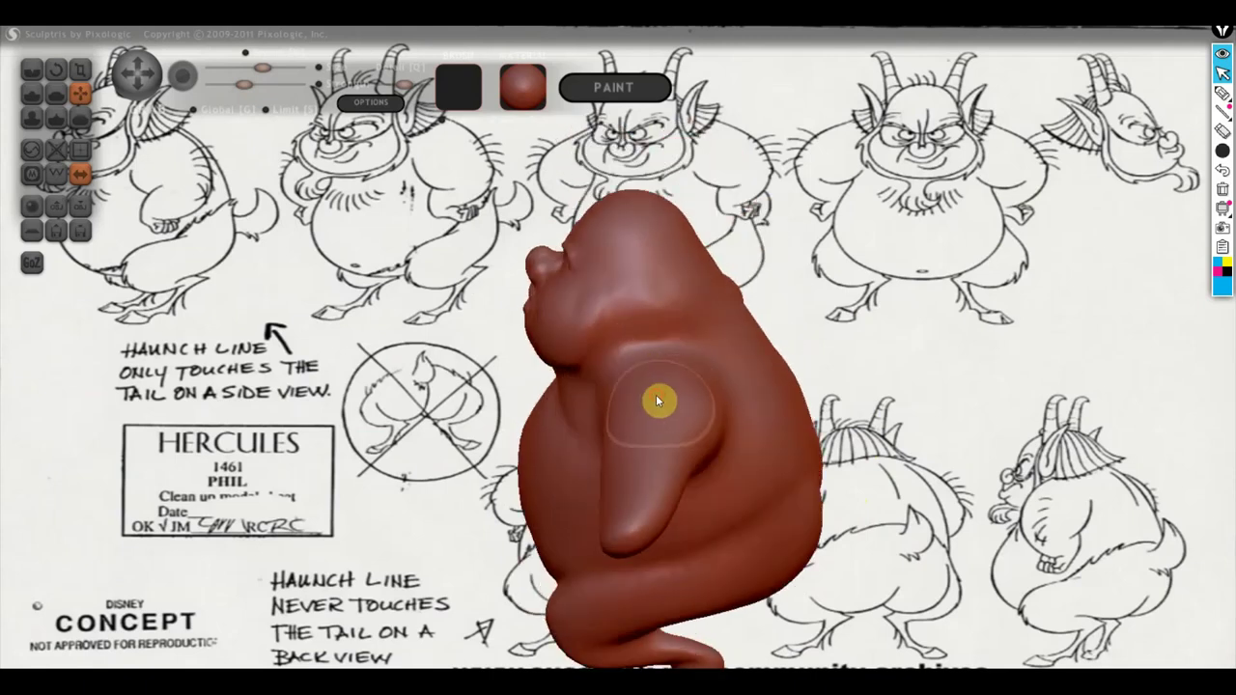
mouse_move(708, 399)
left_mouse_down()
mouse_move(730, 415)
mouse_move(722, 403)
mouse_move(723, 436)
mouse_move(714, 422)
mouse_move(703, 442)
left_mouse_up()
mouse_move(703, 434)
right_mouse_down()
mouse_move(564, 411)
mouse_move(675, 430)
mouse_move(742, 425)
mouse_move(748, 378)
mouse_move(786, 351)
mouse_move(930, 372)
mouse_move(1037, 345)
right_mouse_up()
Build up volume on the right arm and refine its shape.
left_click(55, 93)
scroll(574, 375, "up", 2)
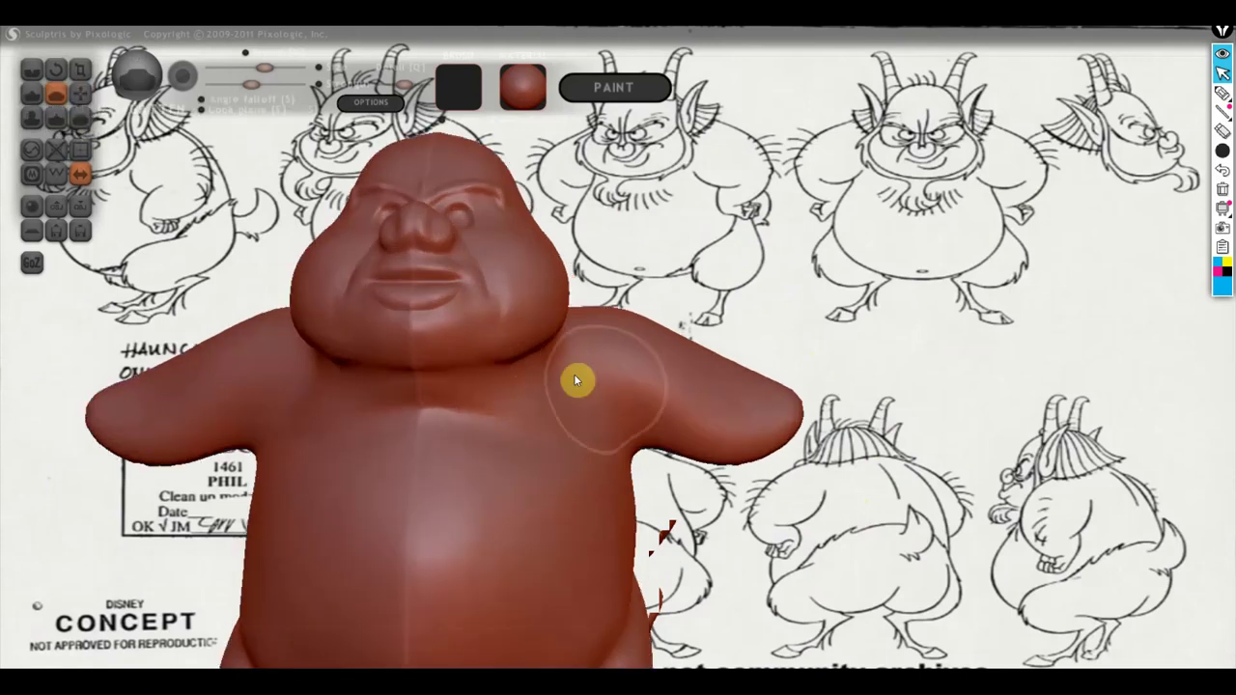
scroll(676, 440, "up", 3)
mouse_move(734, 460)
left_mouse_down()
mouse_move(892, 505)
mouse_move(801, 546)
left_mouse_up()
mouse_move(801, 546)
right_mouse_down()
mouse_move(803, 464)
mouse_move(781, 546)
right_mouse_up()
mouse_move(782, 544)
left_mouse_down()
mouse_move(897, 583)
mouse_move(938, 563)
left_mouse_up()
mouse_move(938, 563)
right_mouse_down()
mouse_move(933, 530)
mouse_move(751, 604)
mouse_move(896, 523)
mouse_move(1027, 566)
mouse_move(1076, 546)
mouse_move(1003, 480)
mouse_move(966, 497)
right_mouse_up()
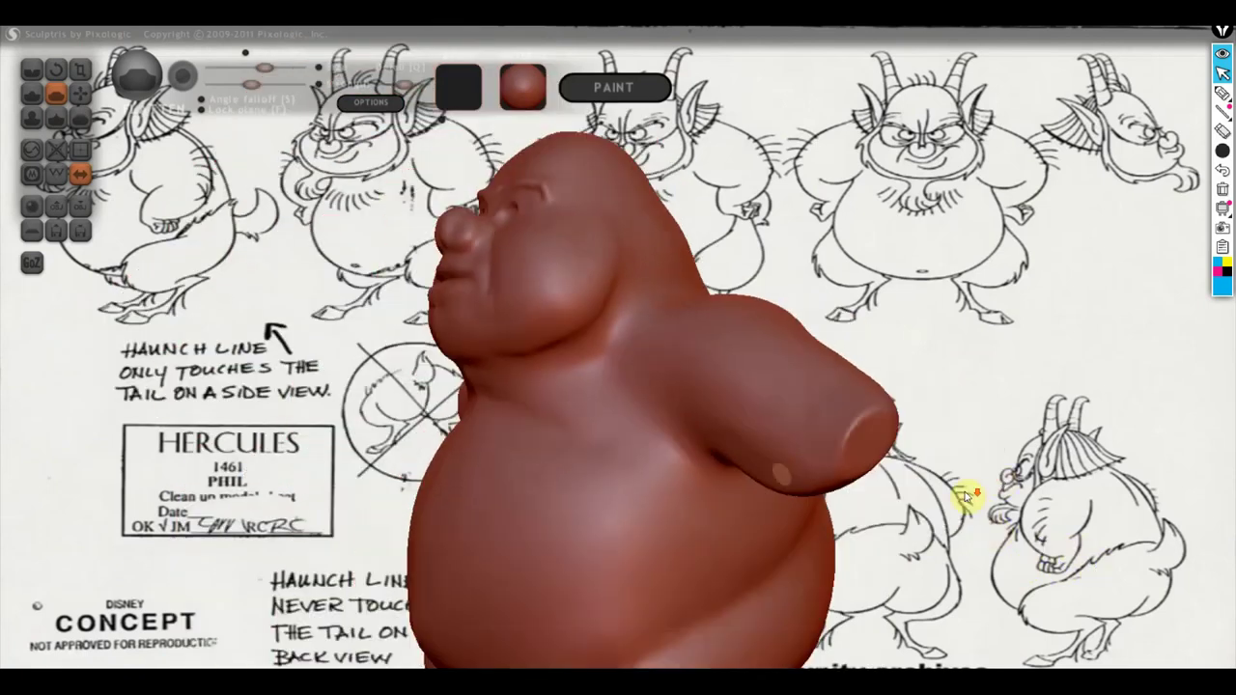
Stretch the arms out longer and pull the right arm down into shape.
left_click(32, 92)
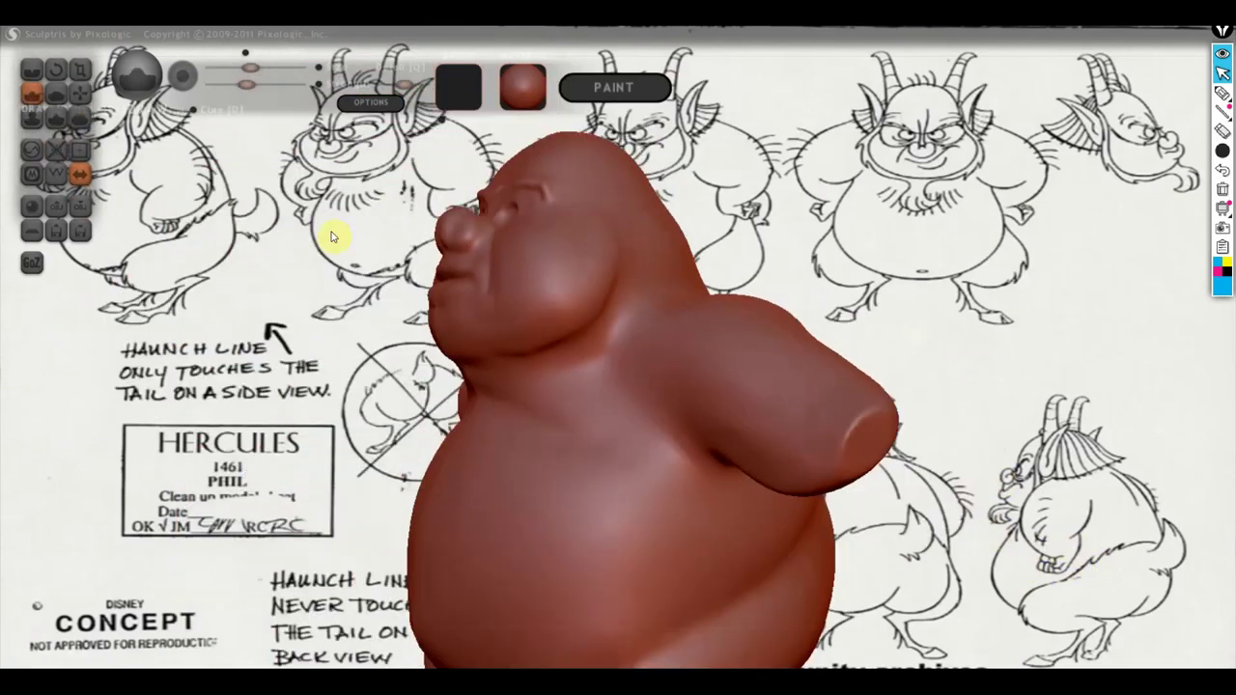
mouse_move(580, 338)
right_mouse_down()
mouse_move(751, 461)
mouse_move(744, 430)
mouse_move(723, 418)
mouse_move(588, 433)
mouse_move(590, 508)
mouse_move(780, 429)
right_mouse_up()
mouse_move(727, 422)
left_mouse_down()
mouse_move(801, 414)
mouse_move(772, 460)
left_mouse_up()
mouse_move(771, 459)
right_mouse_down()
mouse_move(579, 455)
mouse_move(513, 378)
right_mouse_up()
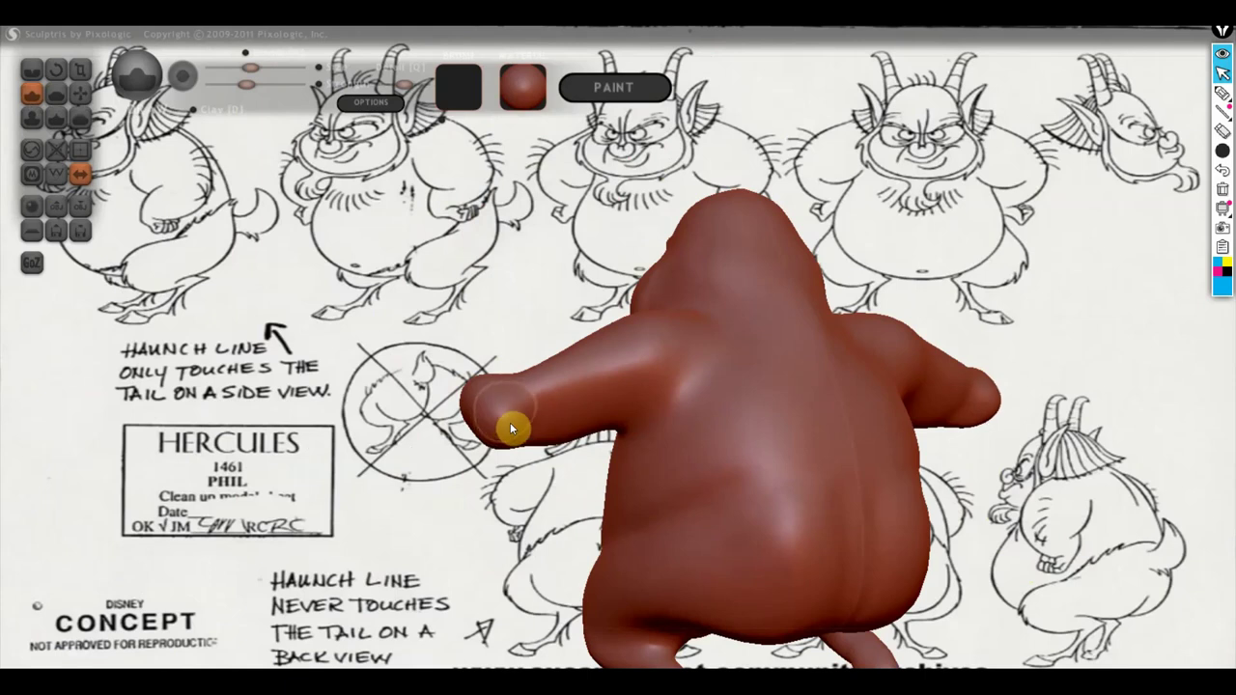
mouse_move(505, 470)
right_mouse_down()
mouse_move(664, 544)
mouse_move(779, 470)
mouse_move(756, 508)
mouse_move(767, 440)
right_mouse_up()
mouse_move(768, 439)
left_mouse_down()
mouse_move(724, 392)
mouse_move(759, 419)
mouse_move(745, 414)
mouse_move(744, 430)
mouse_move(738, 408)
mouse_move(877, 455)
left_mouse_up()
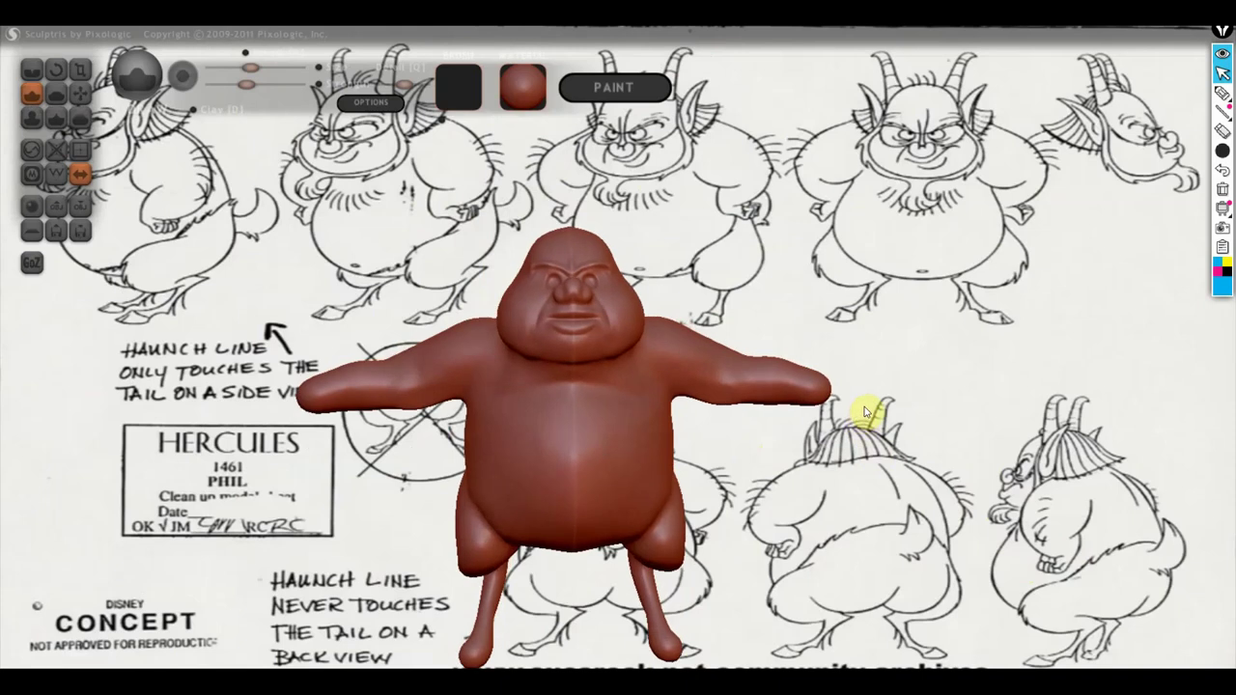
Carve a crease around the haunch and bulge and smooth the thigh and knee.
scroll(411, 423, "up", 4)
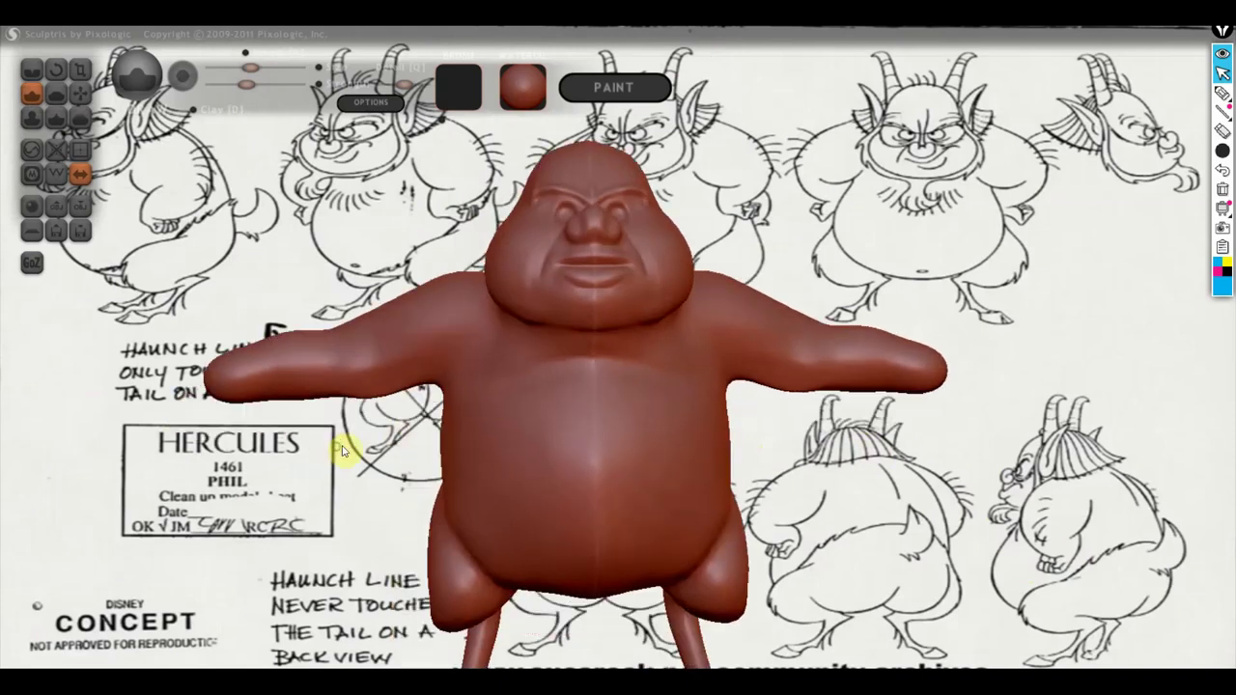
scroll(412, 297, "up", 3)
scroll(416, 319, "down", 2)
mouse_move(428, 358)
left_mouse_down()
mouse_move(552, 353)
mouse_move(520, 356)
left_mouse_up()
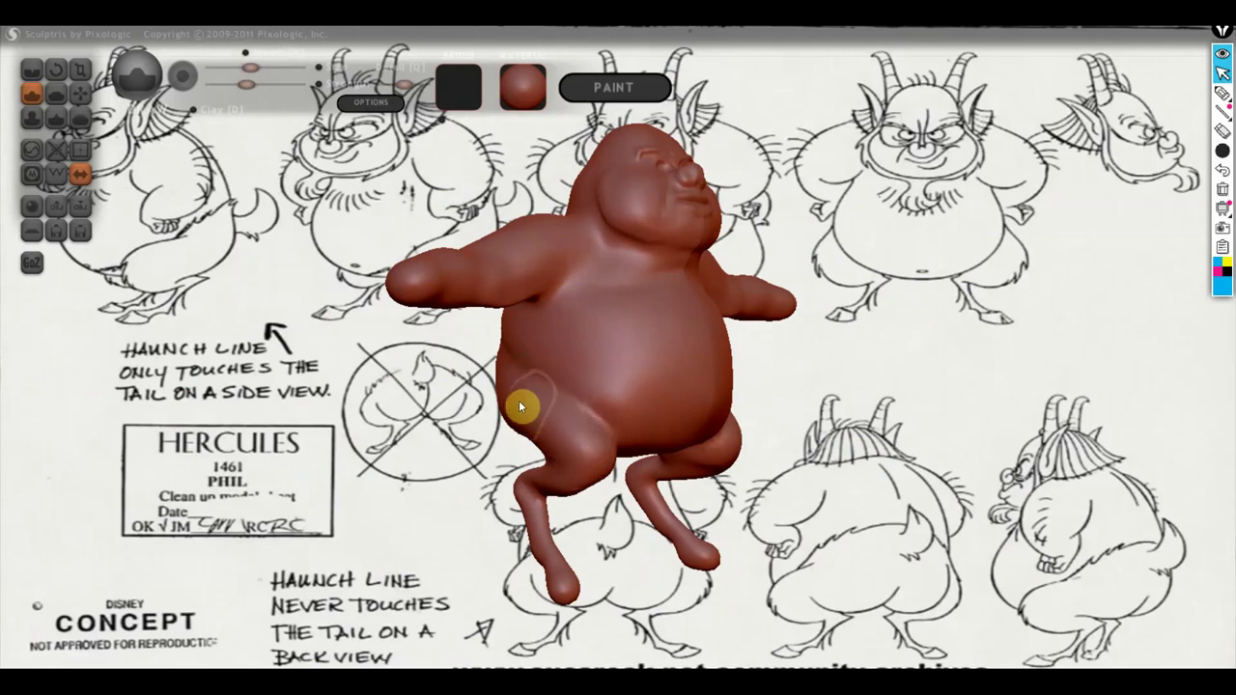
mouse_move(553, 439)
right_mouse_down()
mouse_move(612, 511)
mouse_move(588, 415)
right_mouse_up()
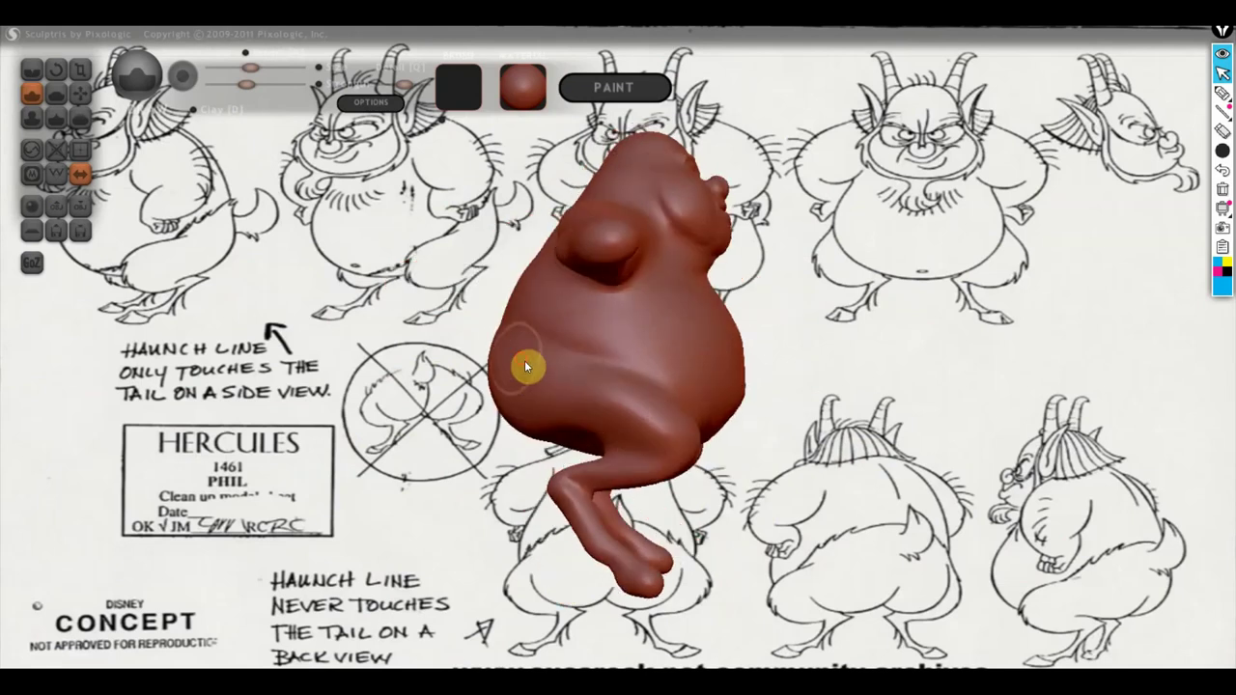
mouse_move(576, 388)
left_mouse_down()
mouse_move(593, 422)
mouse_move(624, 428)
left_mouse_up()
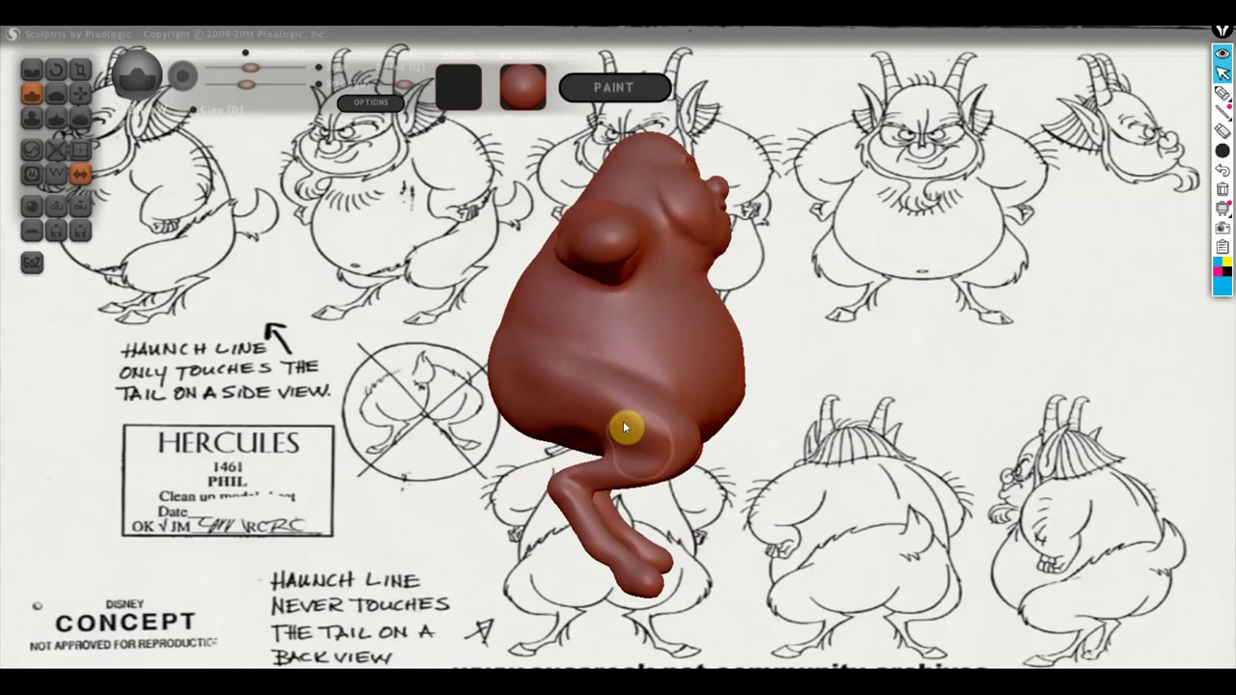
mouse_move(684, 475)
right_mouse_down()
mouse_move(550, 475)
mouse_move(522, 454)
right_mouse_up()
mouse_move(522, 464)
left_mouse_down()
mouse_move(543, 454)
mouse_move(494, 439)
mouse_move(524, 453)
left_mouse_up()
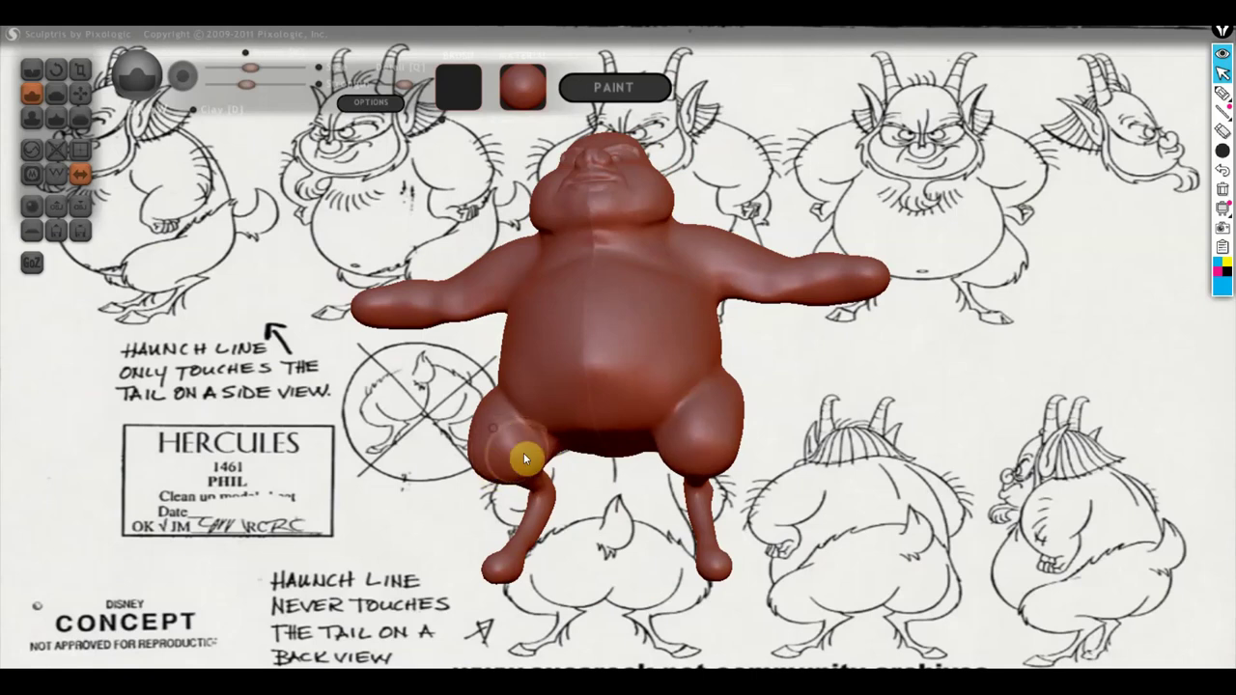
mouse_move(723, 475)
right_mouse_down()
mouse_move(641, 428)
mouse_move(585, 502)
mouse_move(595, 474)
right_mouse_up()
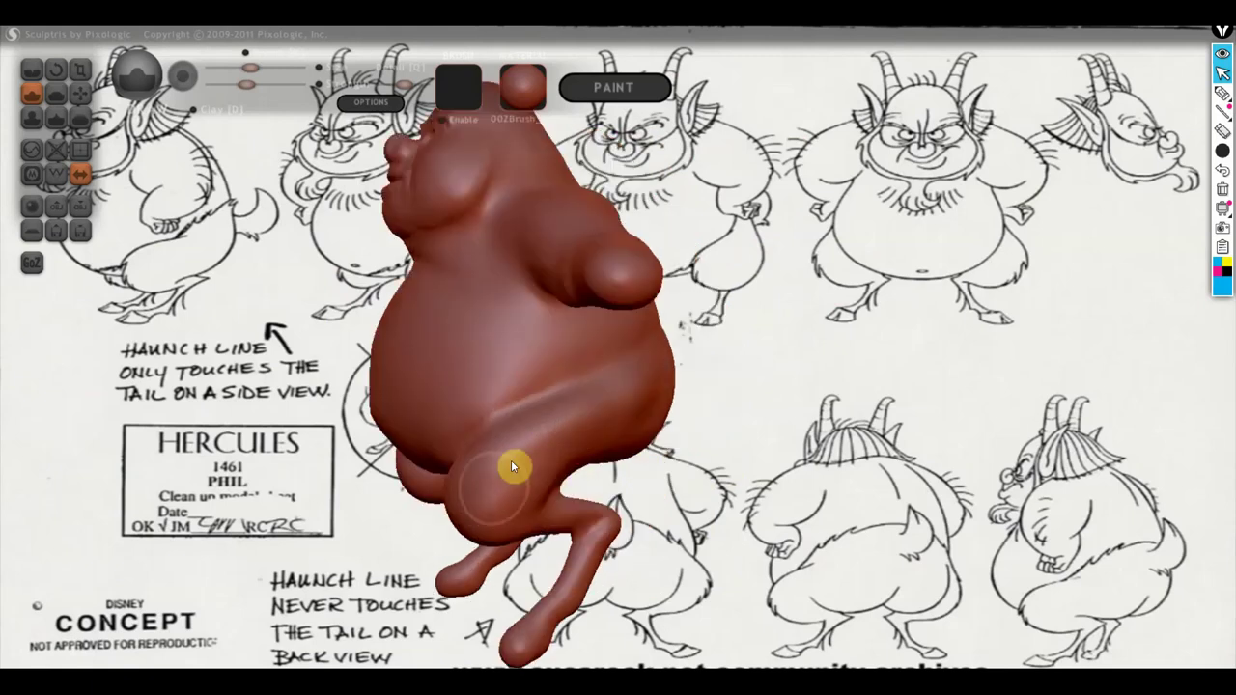
right_click_drag(689, 455, 618, 455)
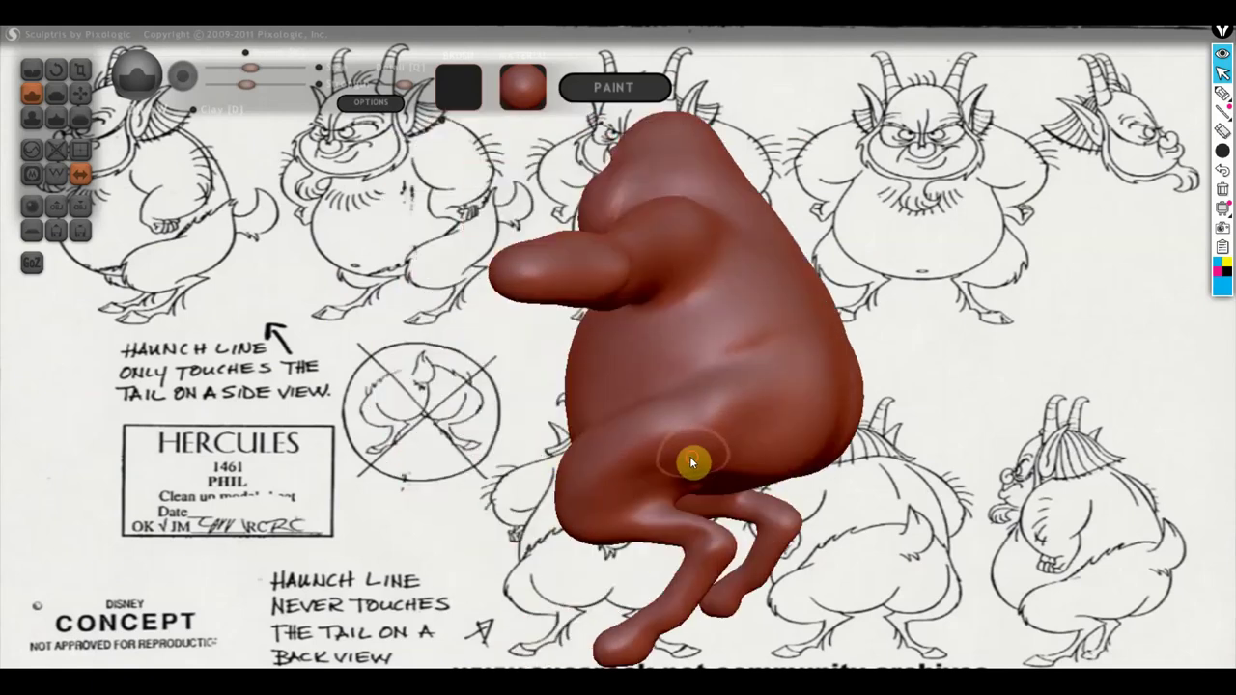
Raise a bump on the arm's upper edge, then check the legs from several angles.
right_click_drag(828, 477, 720, 451)
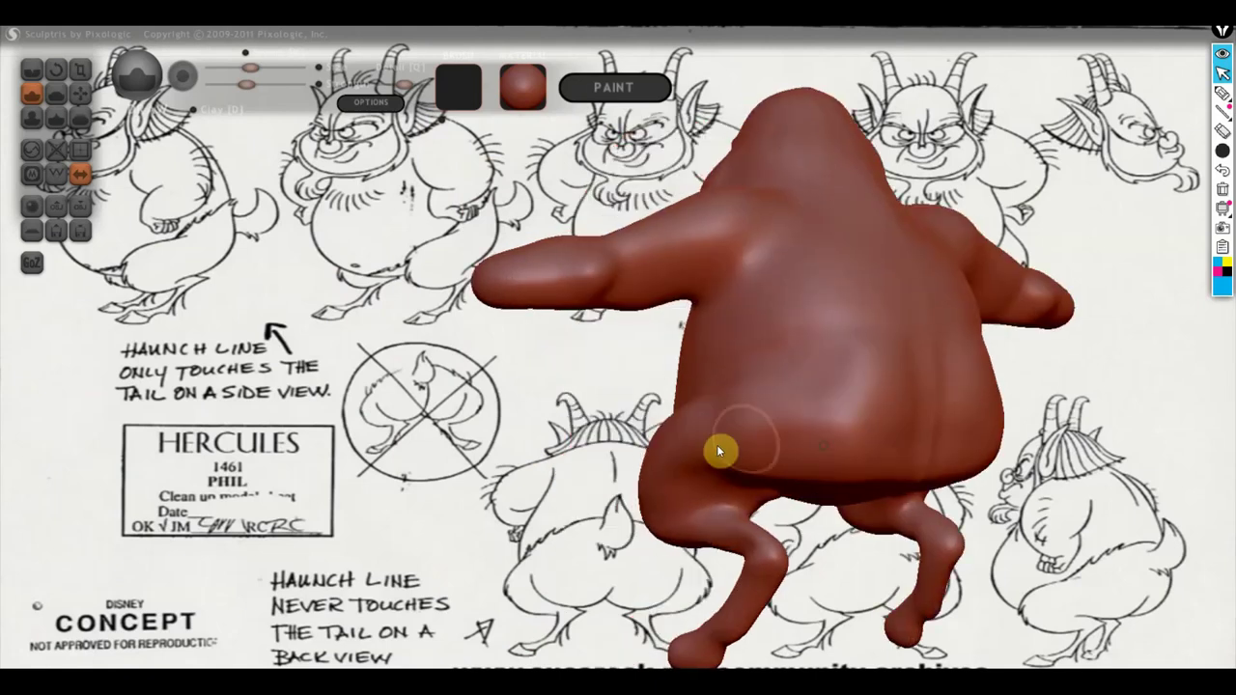
scroll(773, 446, "down", 2)
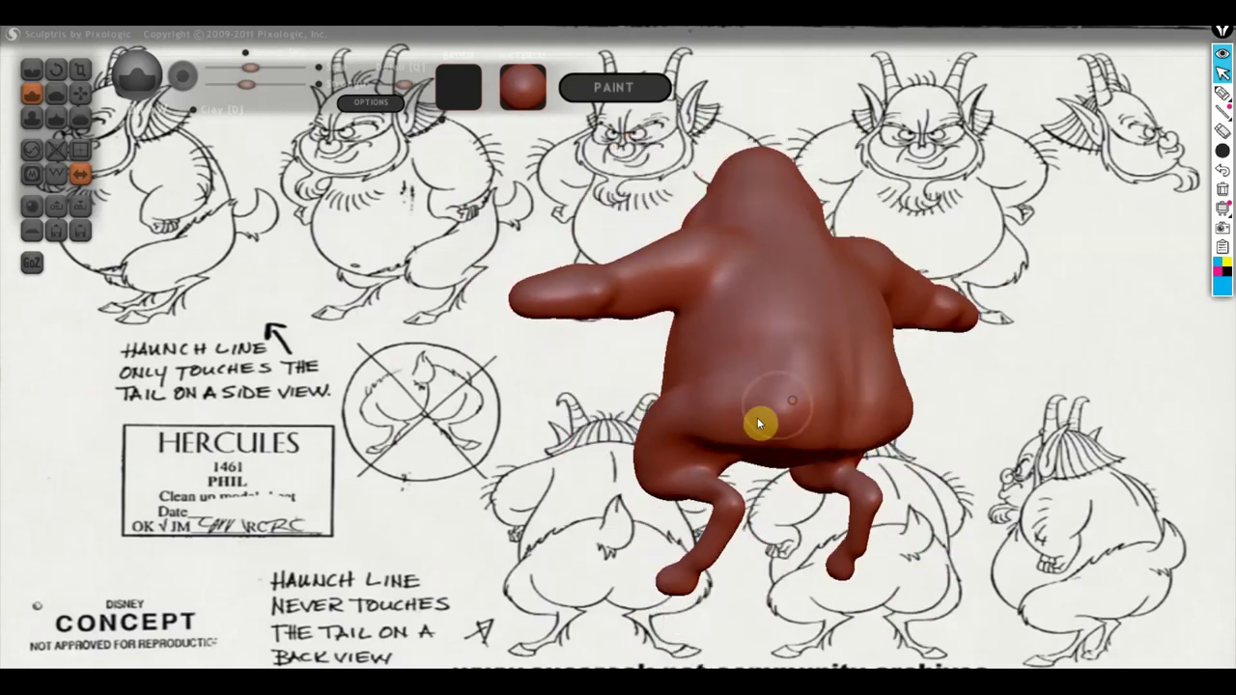
mouse_move(752, 433)
right_mouse_down()
mouse_move(825, 428)
mouse_move(772, 386)
mouse_move(765, 349)
right_mouse_up()
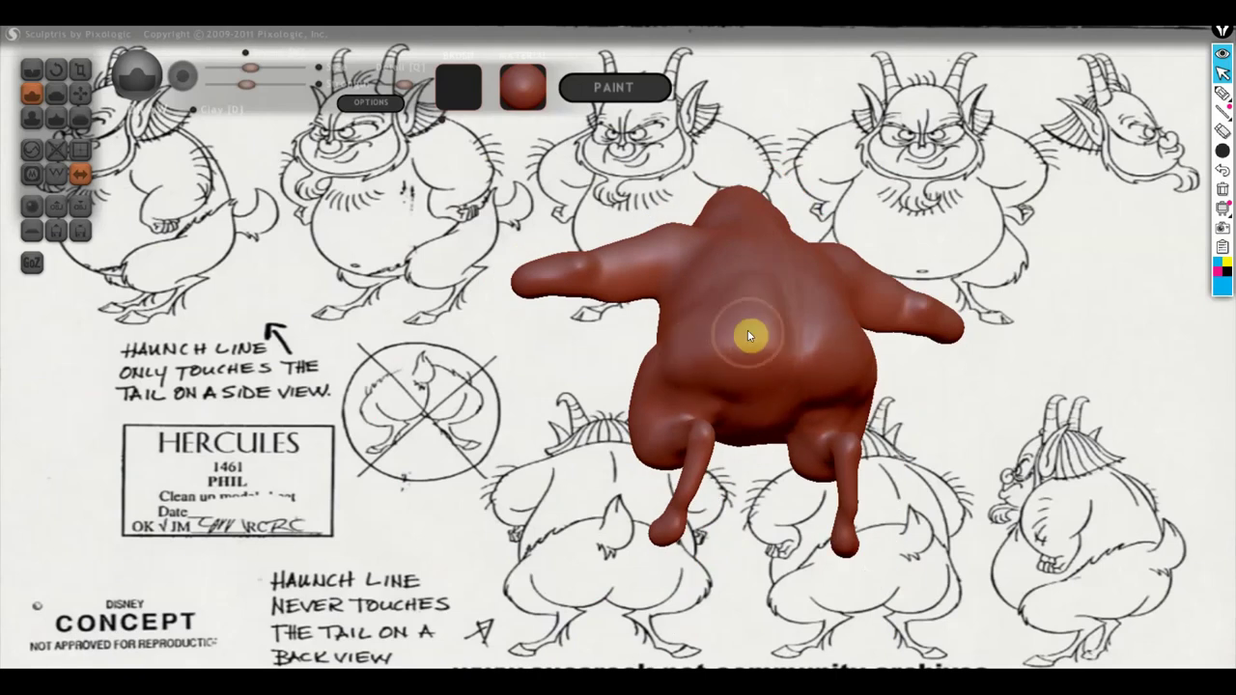
mouse_move(657, 377)
right_mouse_down()
mouse_move(800, 475)
mouse_move(830, 458)
mouse_move(787, 538)
mouse_move(838, 576)
right_mouse_up()
scroll(753, 486, "up", 2)
scroll(780, 437, "up", 1)
mouse_move(841, 591)
left_mouse_down()
mouse_move(897, 591)
mouse_move(745, 434)
mouse_move(767, 395)
mouse_move(847, 359)
left_mouse_up()
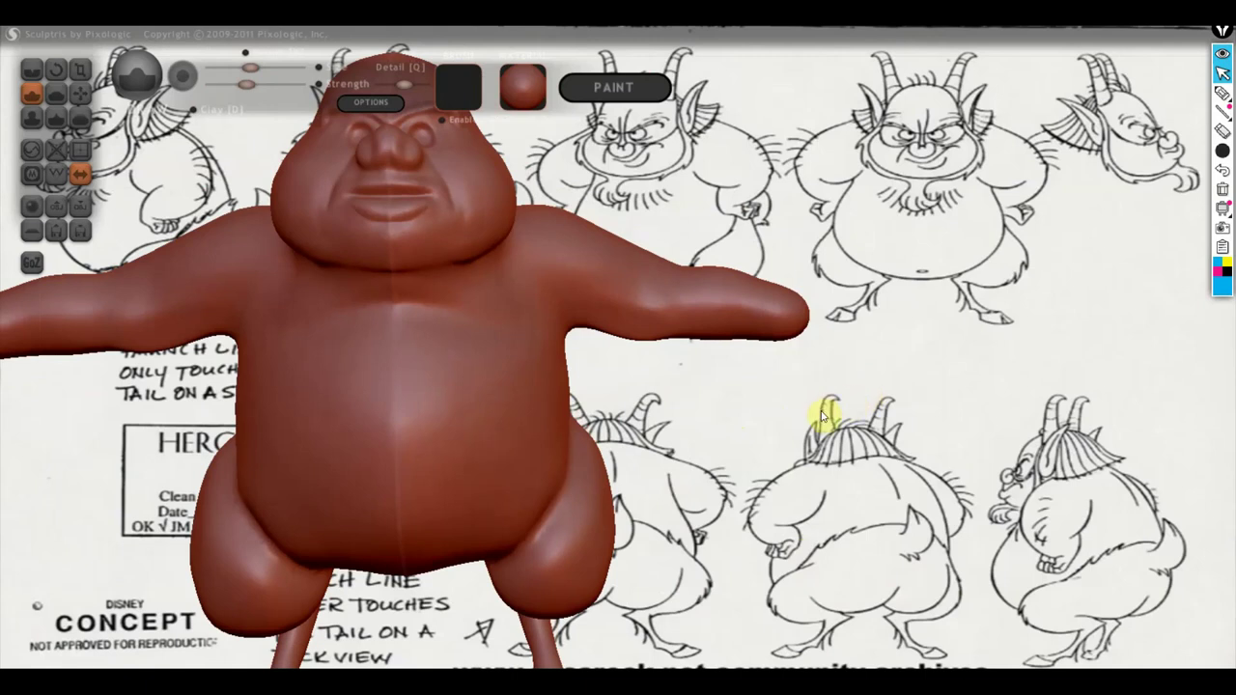
left_click_drag(823, 415, 776, 374)
mouse_move(682, 325)
left_mouse_down()
mouse_move(745, 358)
mouse_move(725, 334)
mouse_move(746, 342)
left_mouse_up()
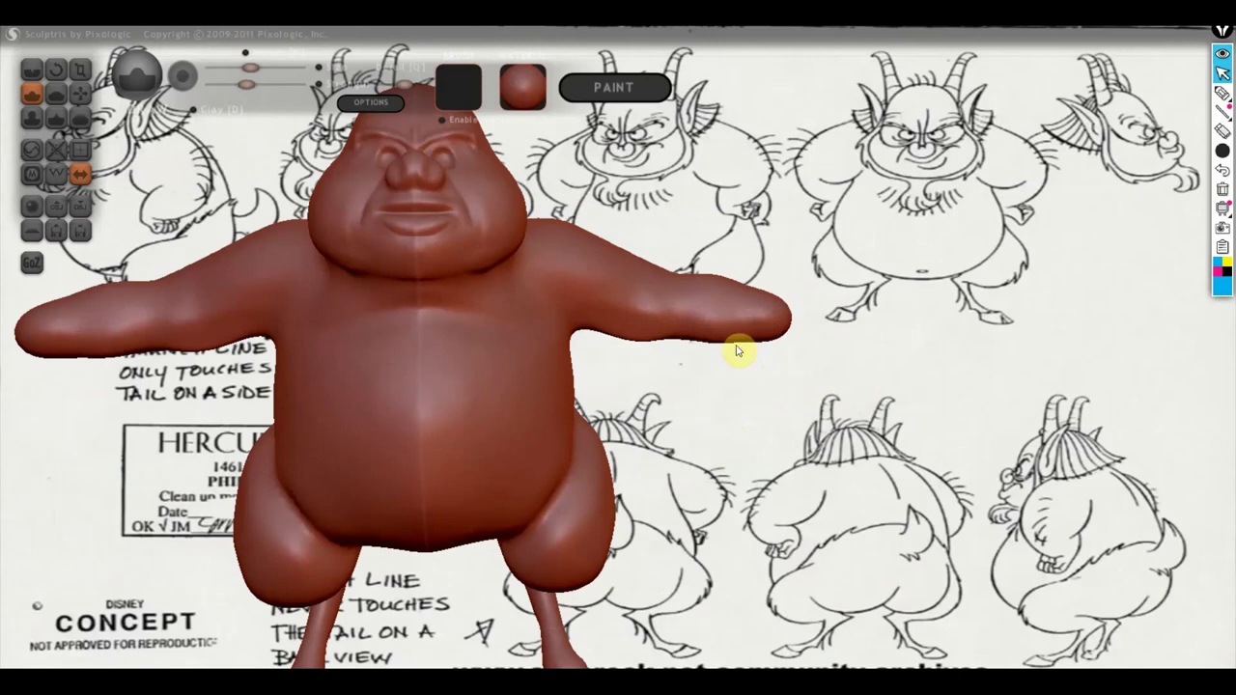
scroll(732, 356, "down", 2)
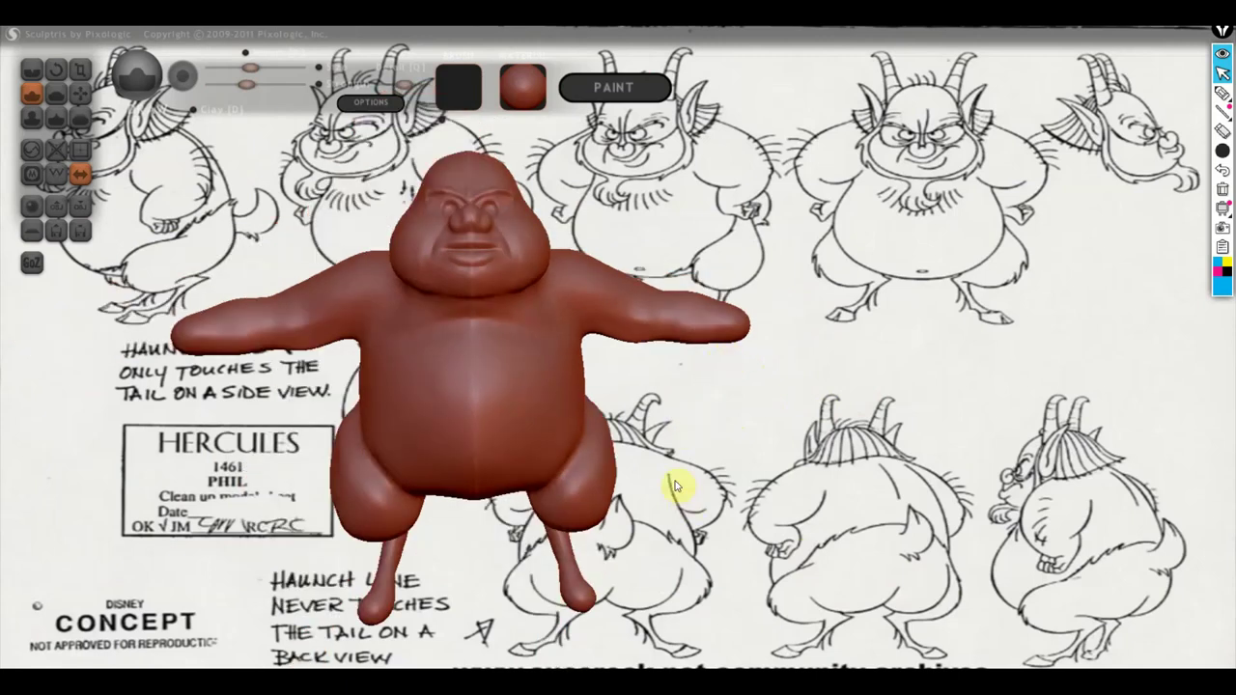
mouse_move(674, 486)
left_mouse_down()
mouse_move(666, 450)
mouse_move(781, 450)
mouse_move(828, 486)
mouse_move(813, 496)
mouse_move(744, 455)
mouse_move(698, 450)
mouse_move(748, 436)
mouse_move(792, 378)
mouse_move(785, 359)
left_mouse_up()
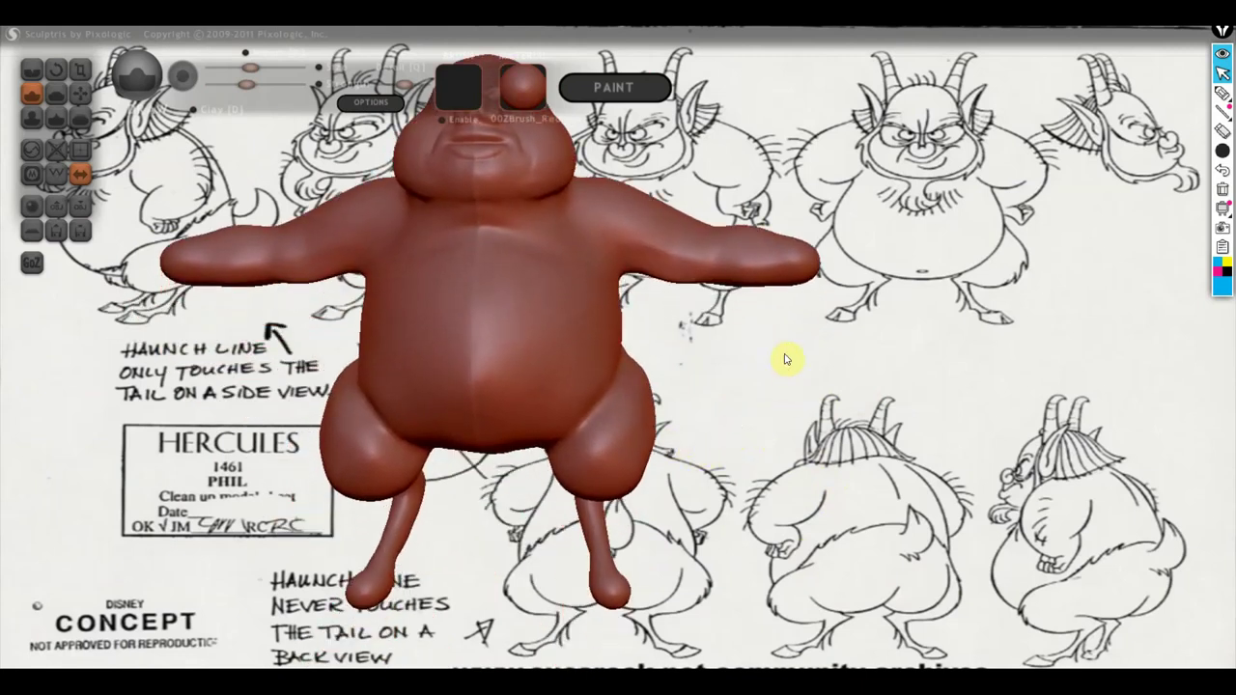
mouse_move(714, 468)
left_mouse_down()
mouse_move(718, 277)
mouse_move(640, 409)
mouse_move(723, 303)
left_mouse_up()
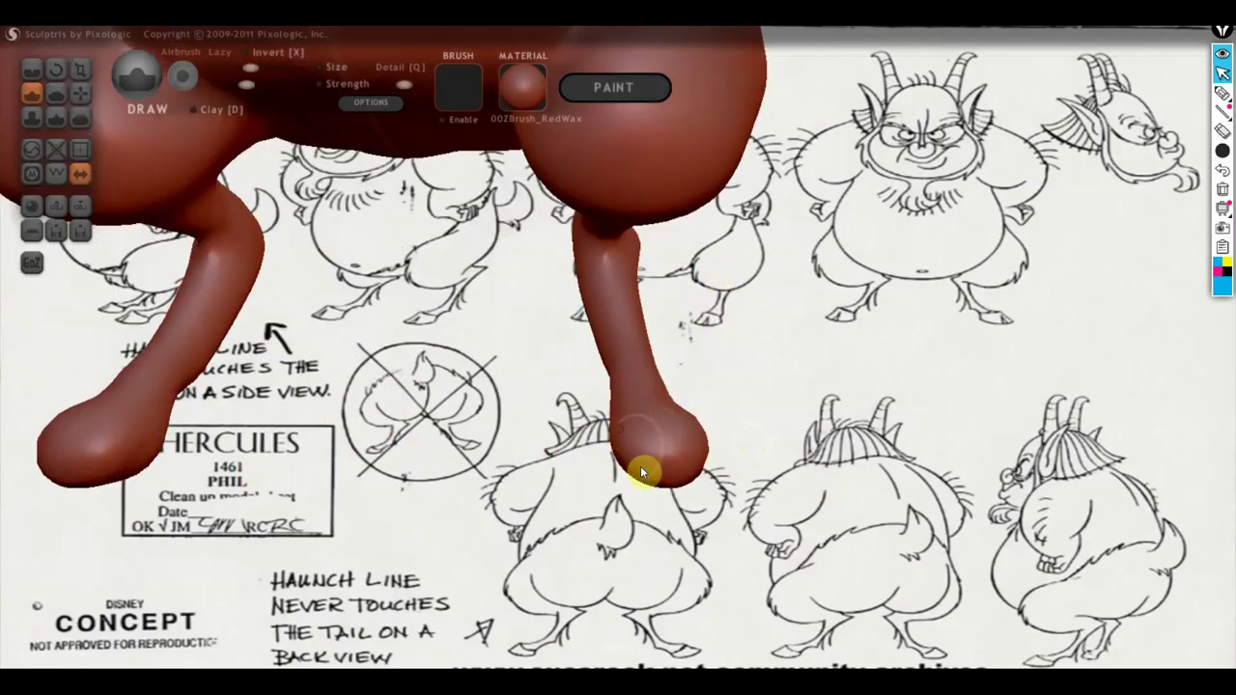
mouse_move(685, 463)
left_mouse_down()
mouse_move(662, 507)
mouse_move(670, 450)
mouse_move(613, 497)
mouse_move(695, 475)
mouse_move(591, 413)
left_mouse_up()
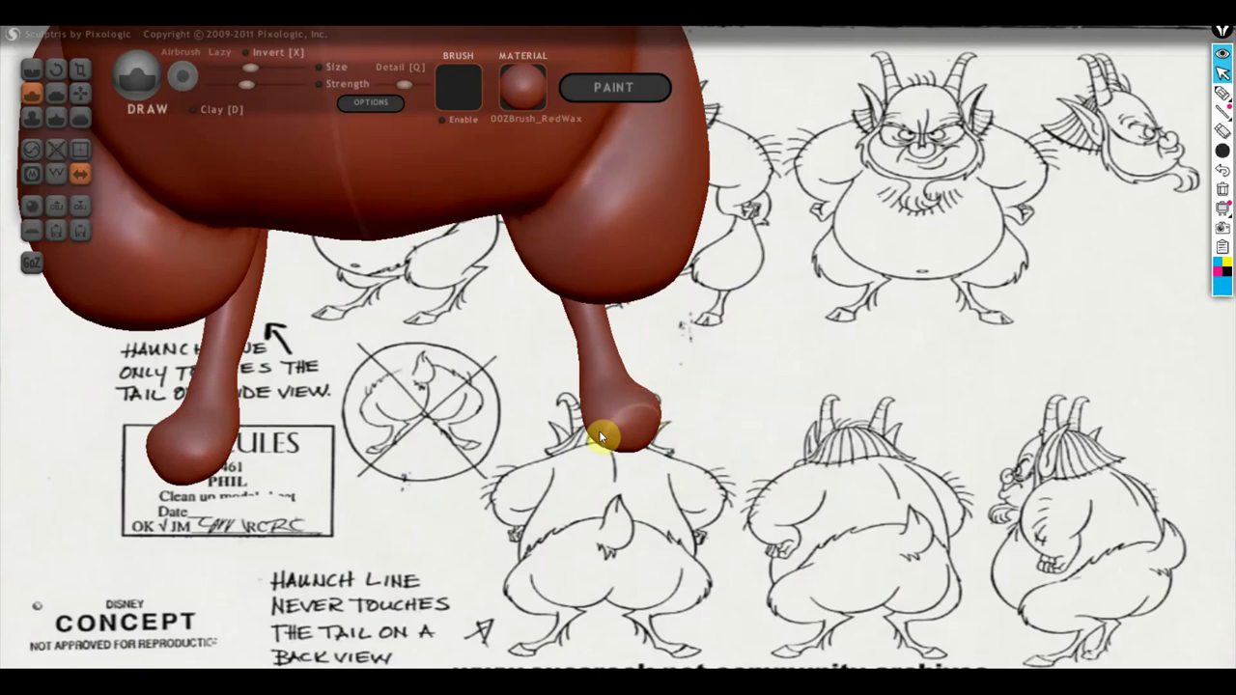
mouse_move(579, 436)
left_mouse_down()
mouse_move(670, 450)
mouse_move(600, 437)
left_mouse_up()
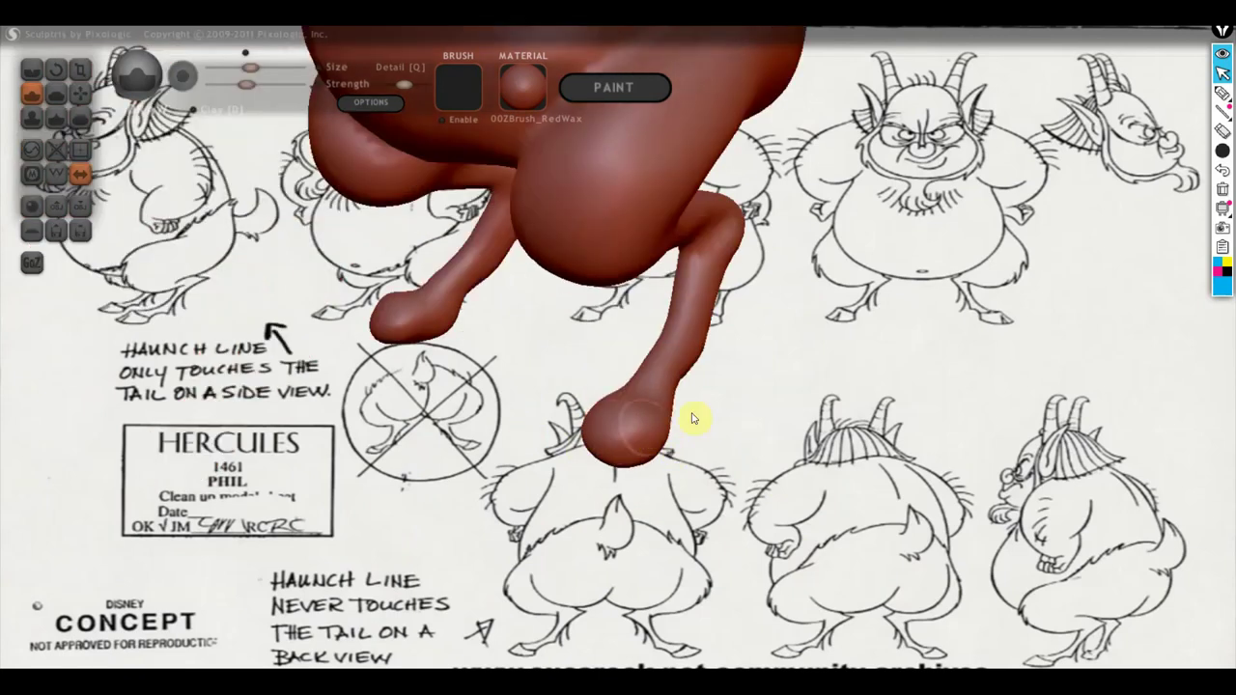
left_click_drag(687, 426, 640, 414)
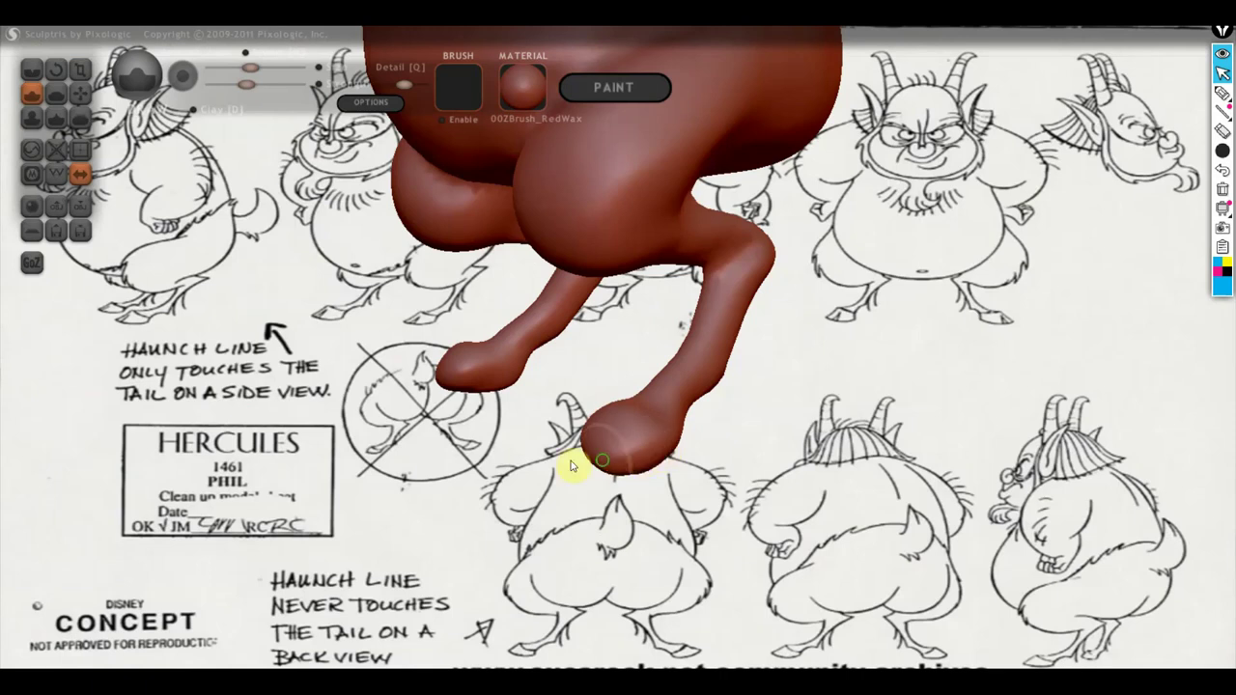
mouse_move(570, 467)
left_mouse_down()
mouse_move(731, 450)
mouse_move(585, 467)
left_mouse_up()
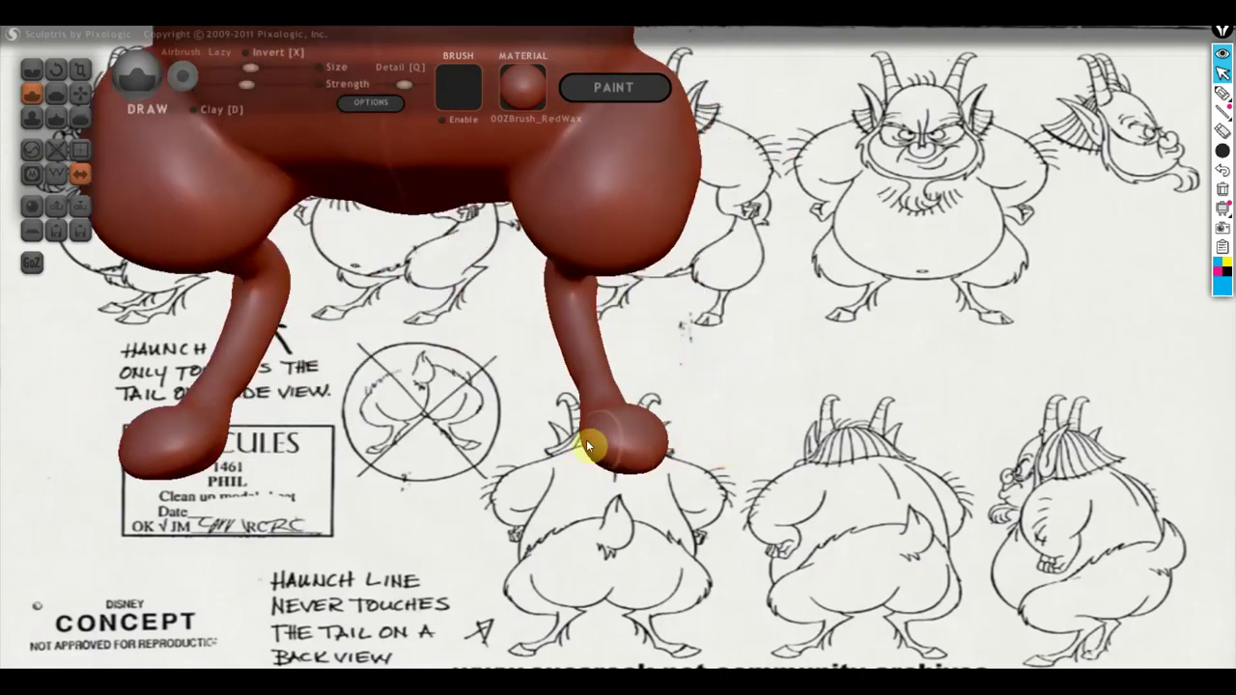
mouse_move(671, 464)
left_mouse_down()
mouse_move(766, 486)
mouse_move(722, 538)
left_mouse_up()
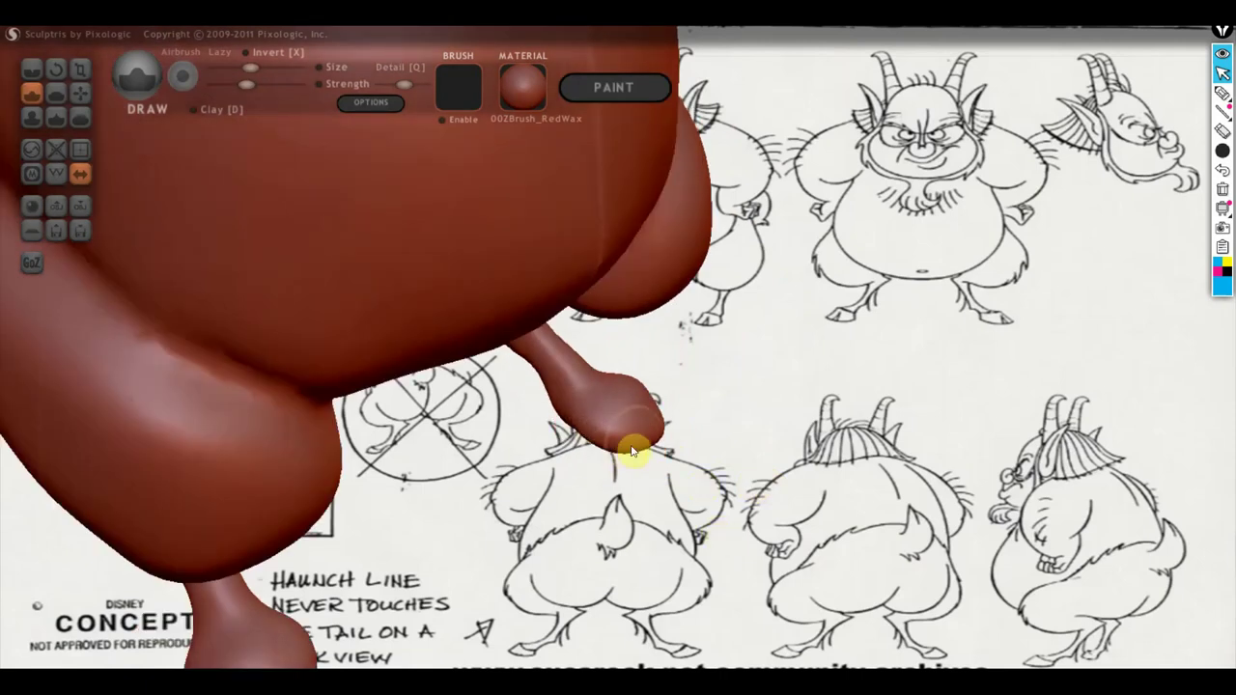
Show the Wireframe to inspect mesh density from the front, then hide it and frame the legs.
left_click(57, 171)
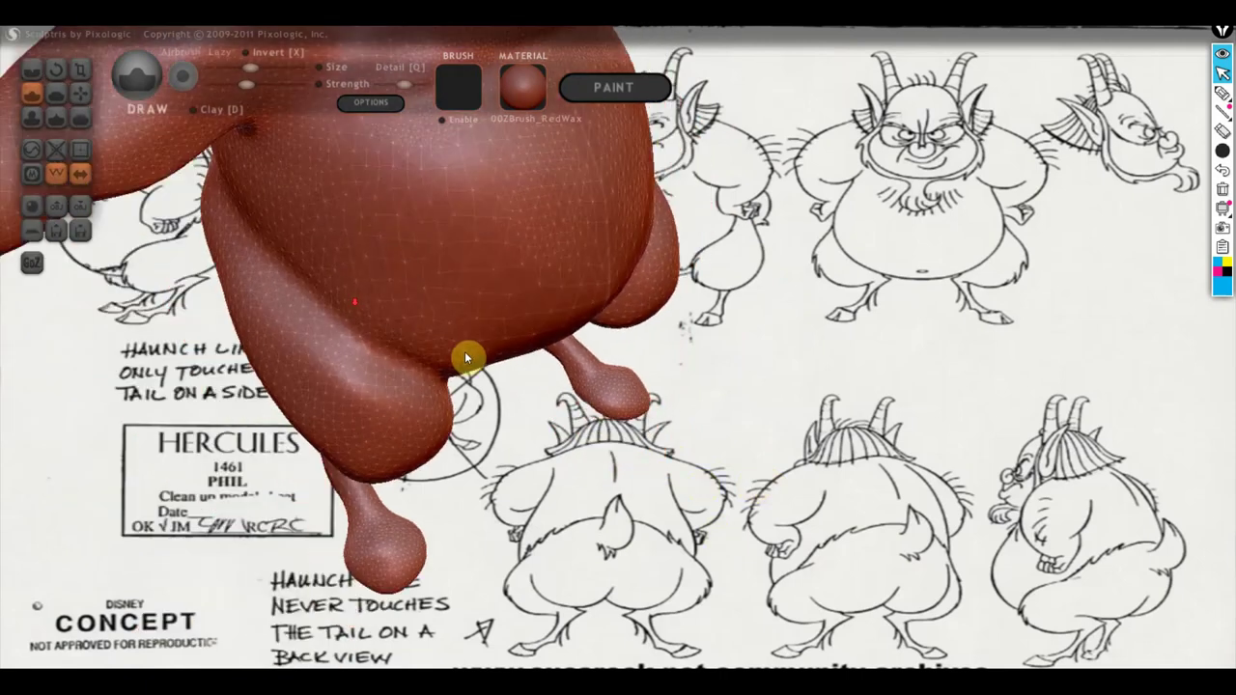
mouse_move(469, 353)
left_mouse_down()
mouse_move(749, 295)
mouse_move(667, 452)
left_mouse_up()
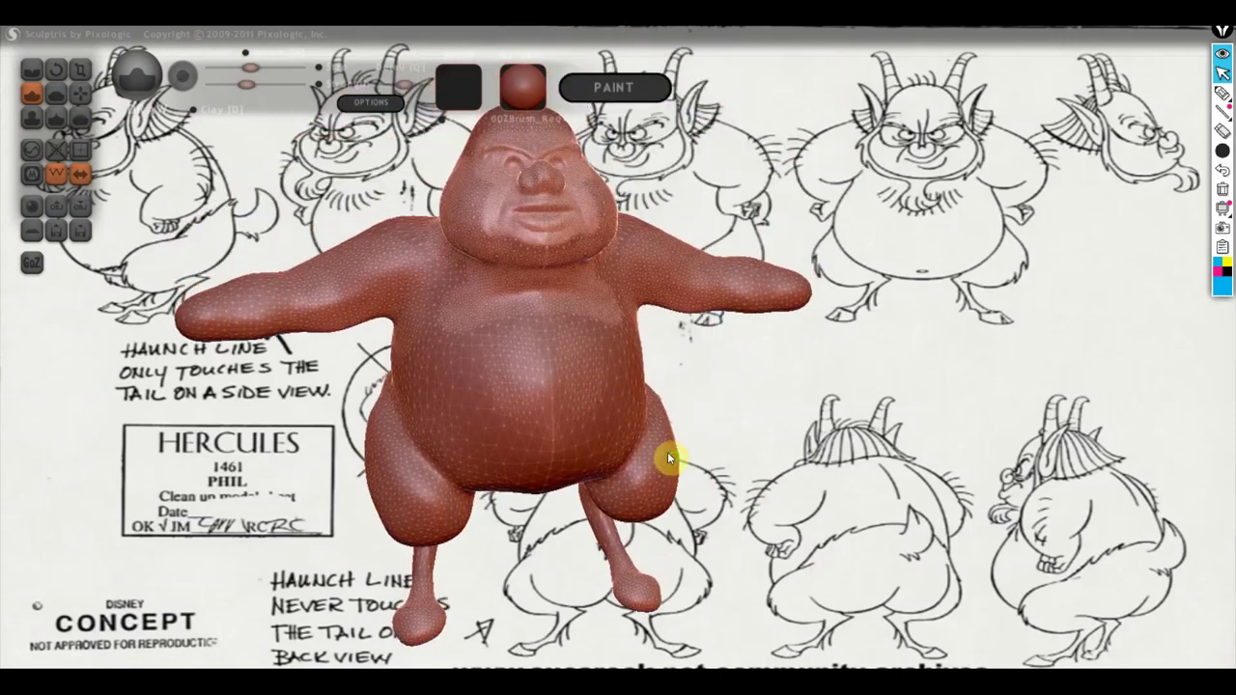
left_click_drag(676, 218, 706, 257)
left_click_drag(682, 201, 651, 254)
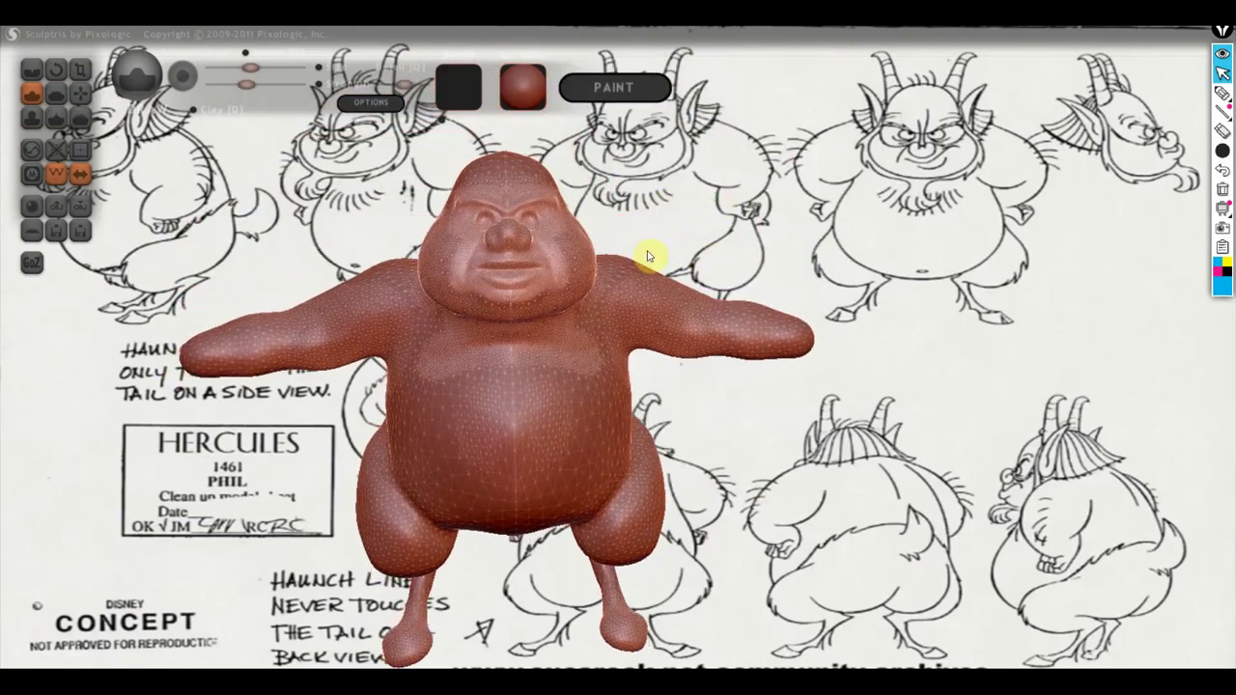
left_click(92, 177)
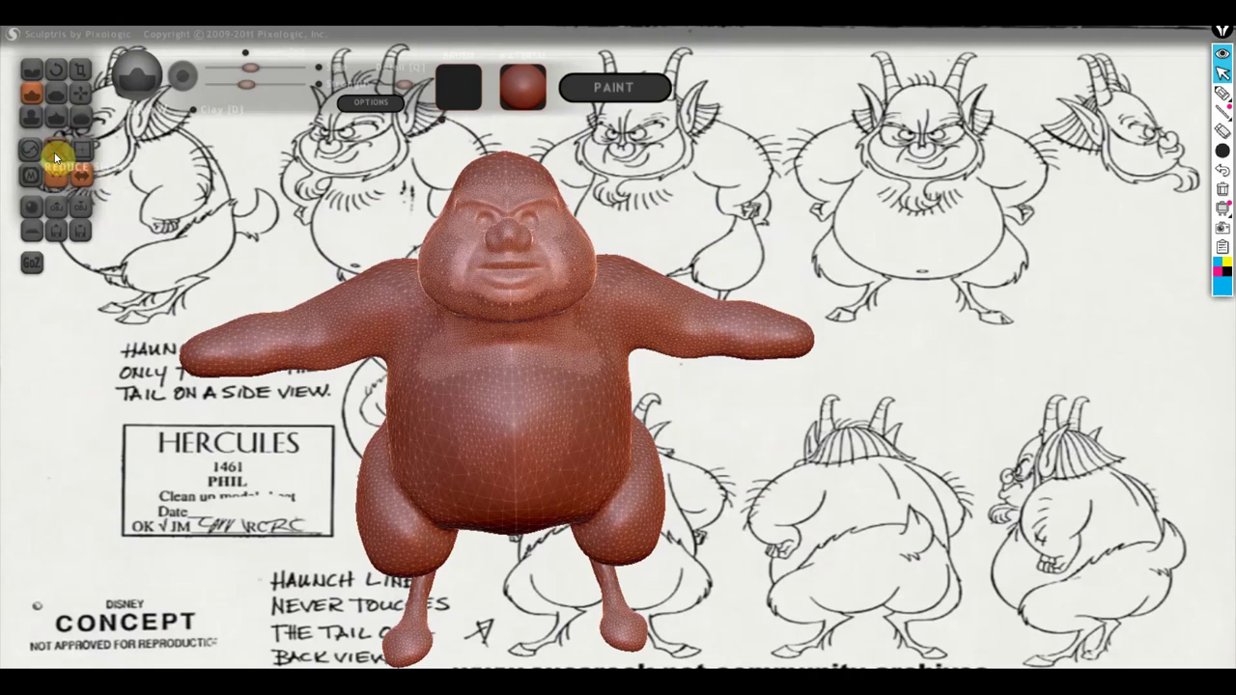
left_click_drag(698, 413, 734, 422)
middle_click_drag(734, 418, 734, 342)
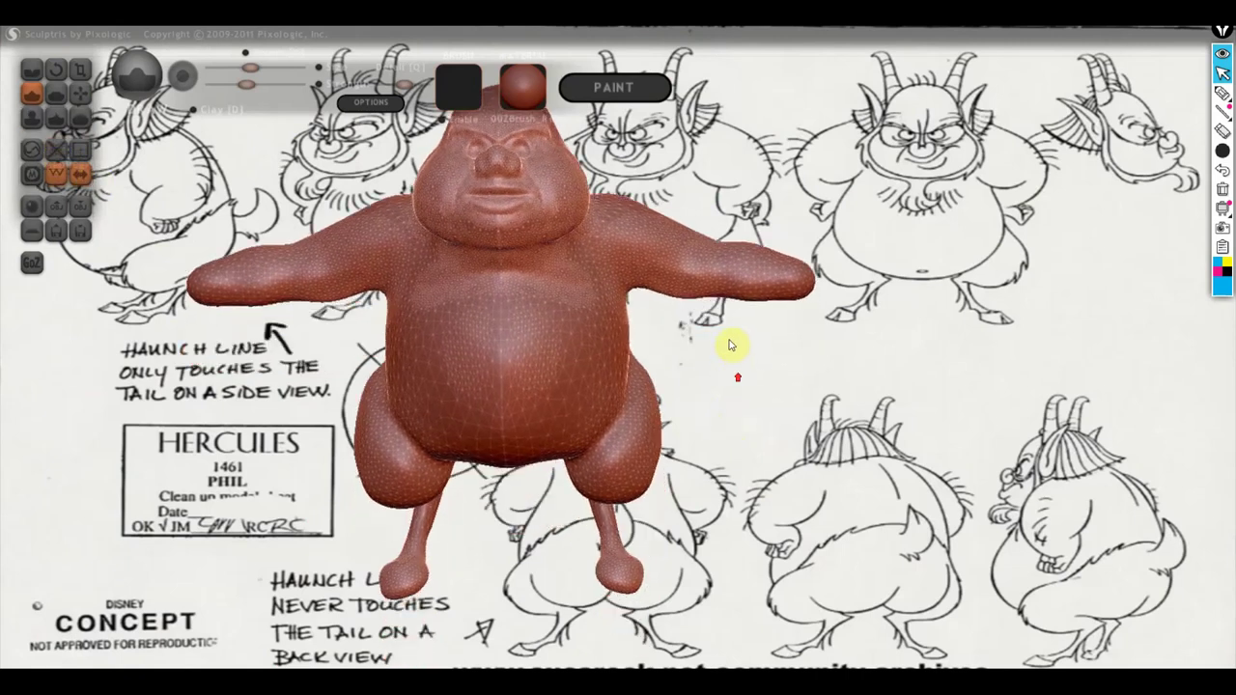
scroll(750, 361, "up", 3)
scroll(773, 281, "up", 2)
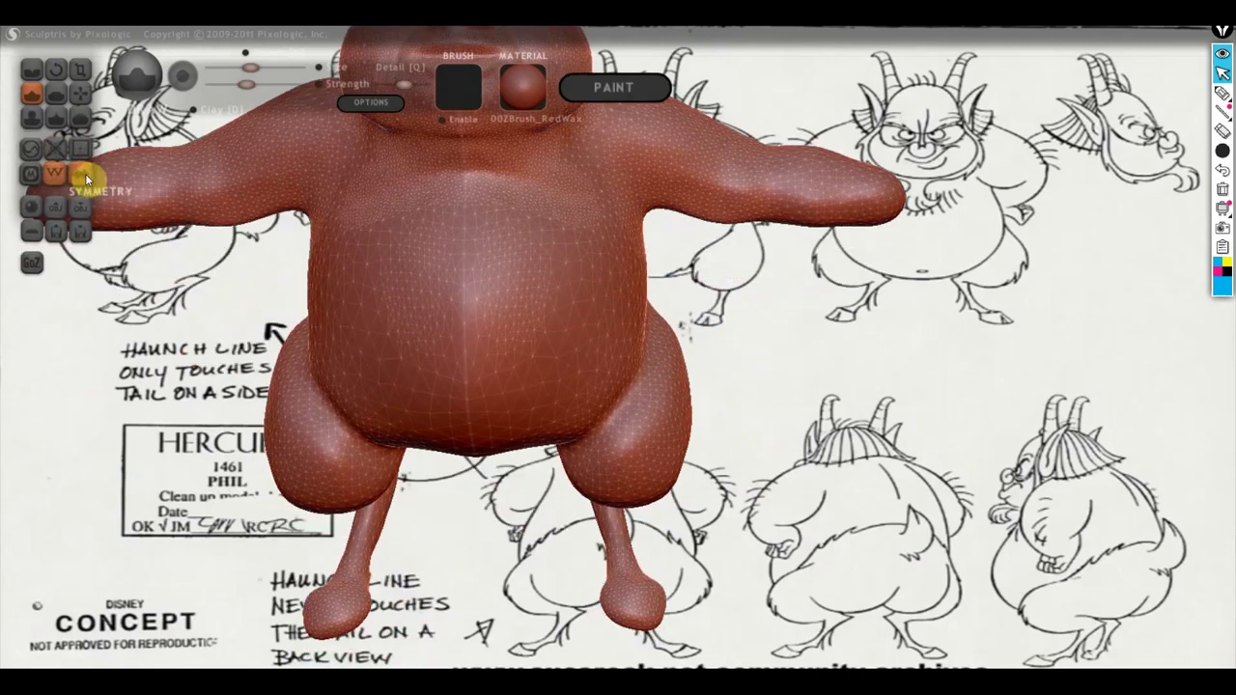
left_click(56, 174)
scroll(583, 396, "up", 2)
middle_click_drag(583, 396, 528, 350)
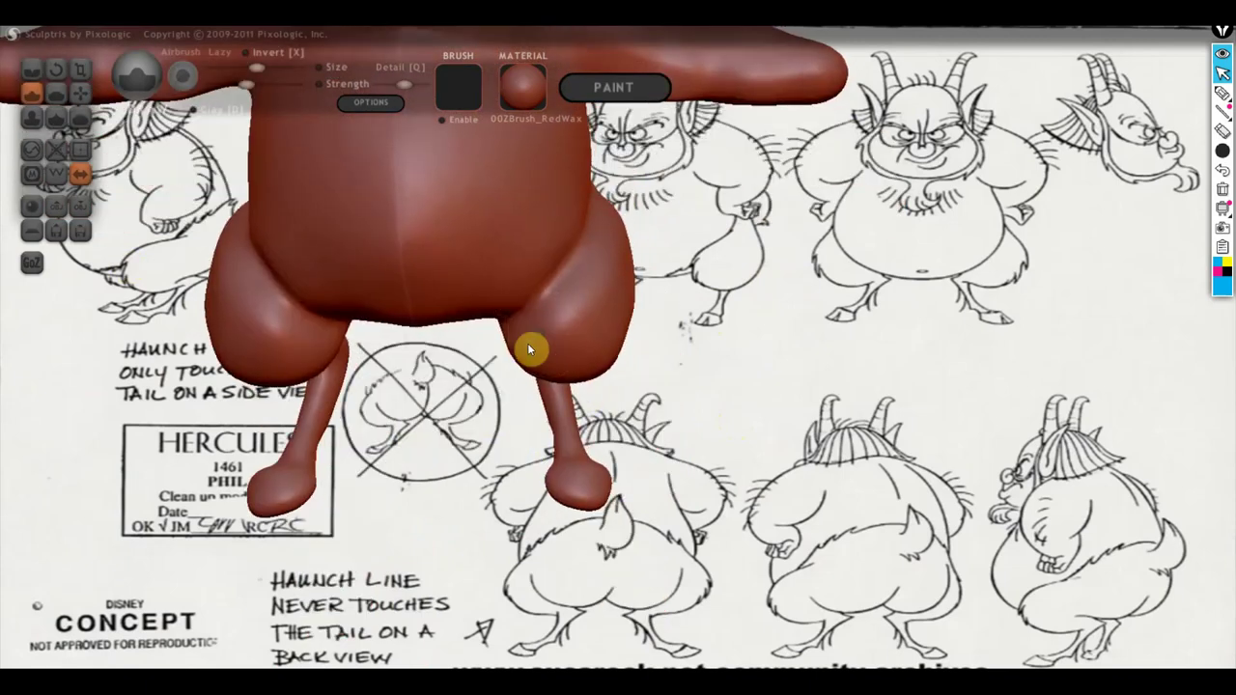
Zoom in on one foot and flatten its surface with the Flatten brush.
left_click(55, 92)
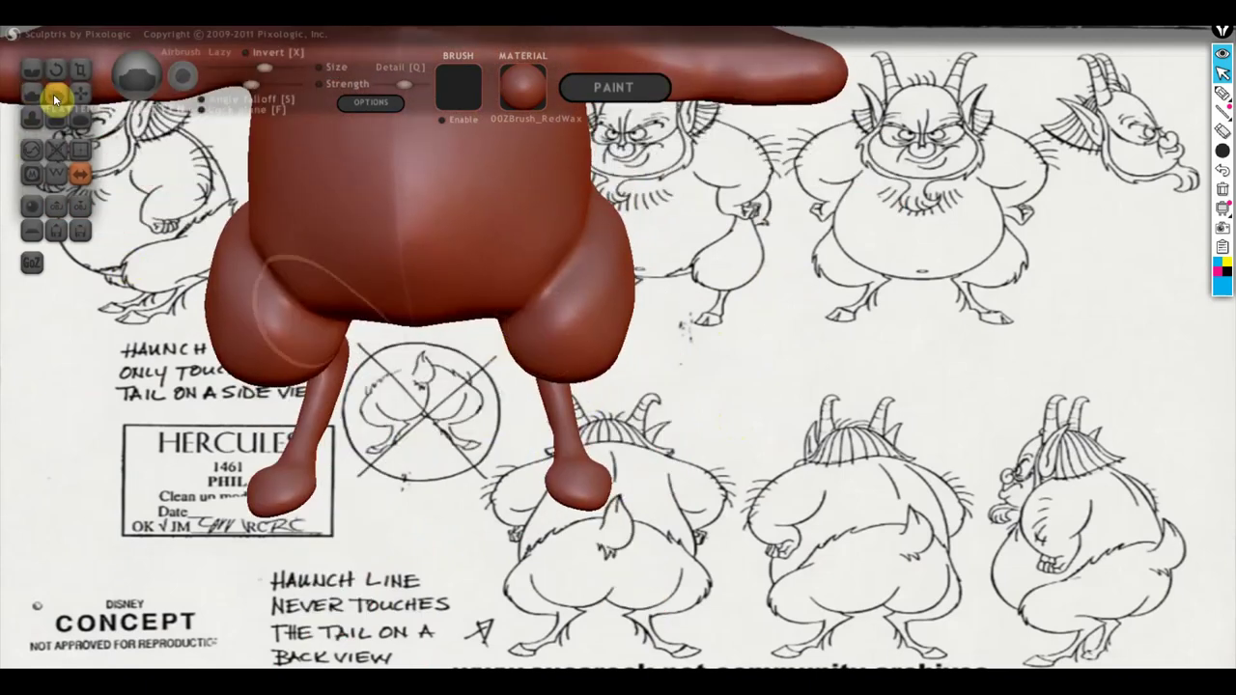
scroll(622, 450, "up", 2)
mouse_move(621, 450)
left_mouse_down()
mouse_move(703, 351)
mouse_move(612, 422)
mouse_move(641, 454)
mouse_move(643, 516)
mouse_move(500, 512)
left_mouse_up()
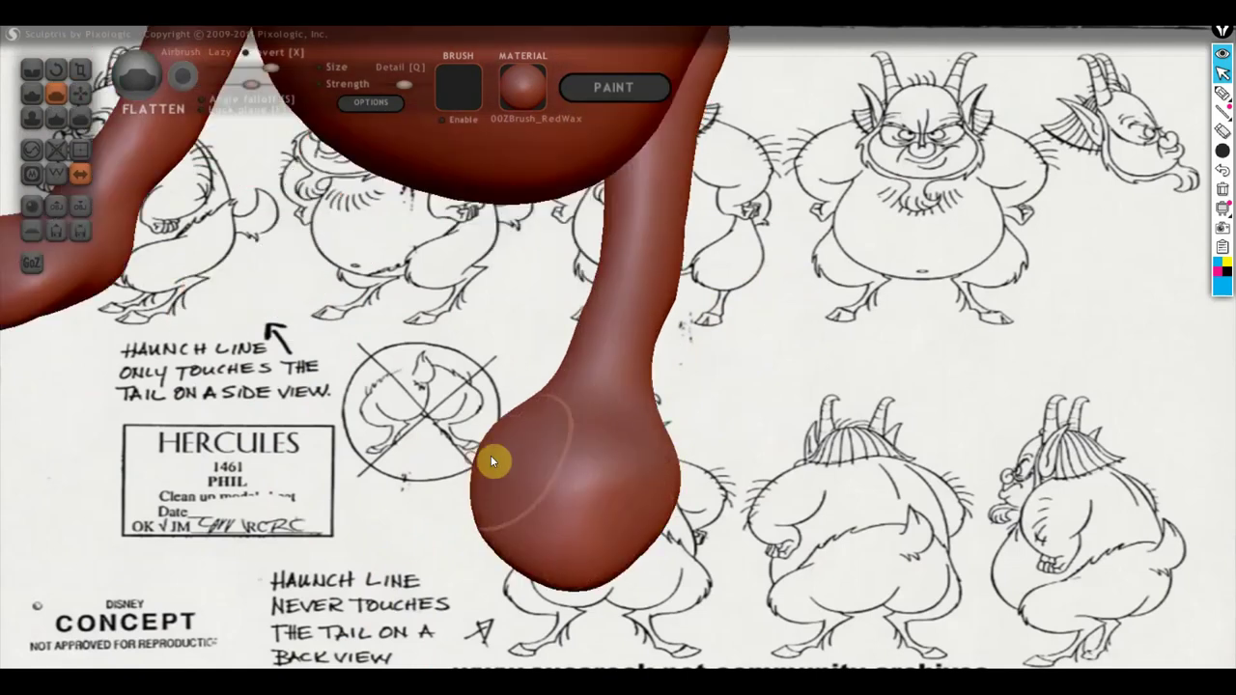
mouse_move(489, 458)
left_mouse_down()
mouse_move(496, 480)
mouse_move(647, 485)
mouse_move(630, 503)
mouse_move(617, 506)
mouse_move(613, 408)
mouse_move(651, 489)
mouse_move(624, 392)
left_mouse_up()
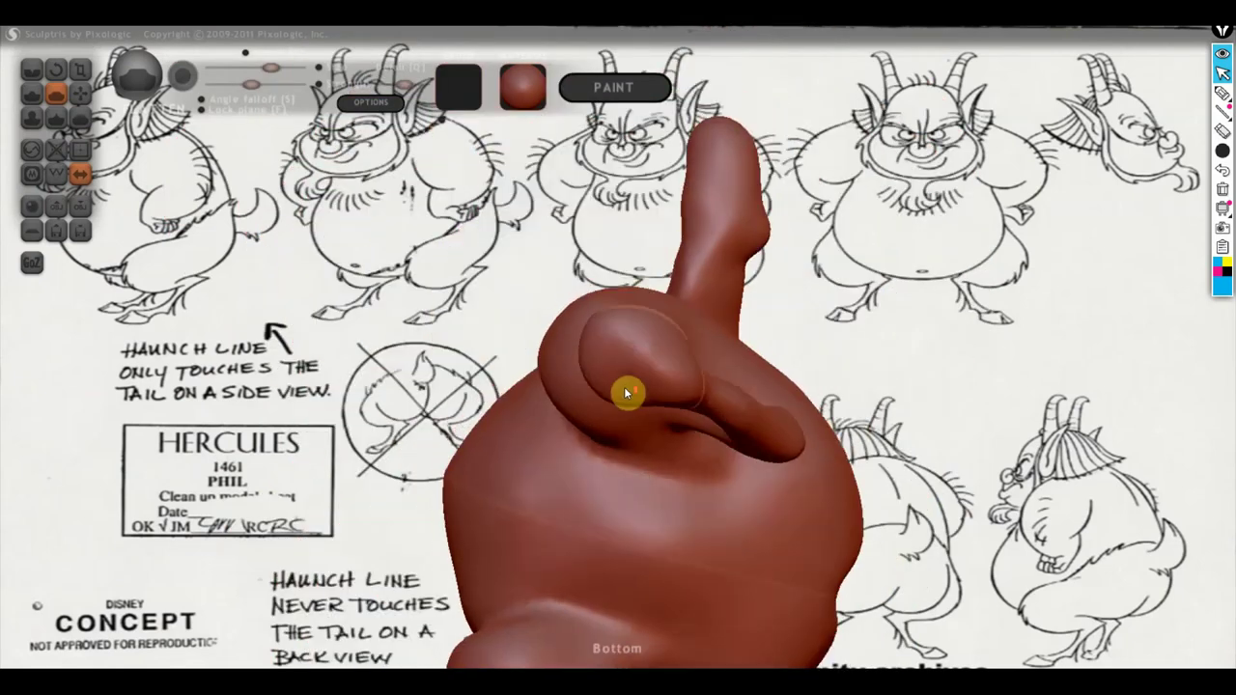
scroll(624, 391, "up", 2)
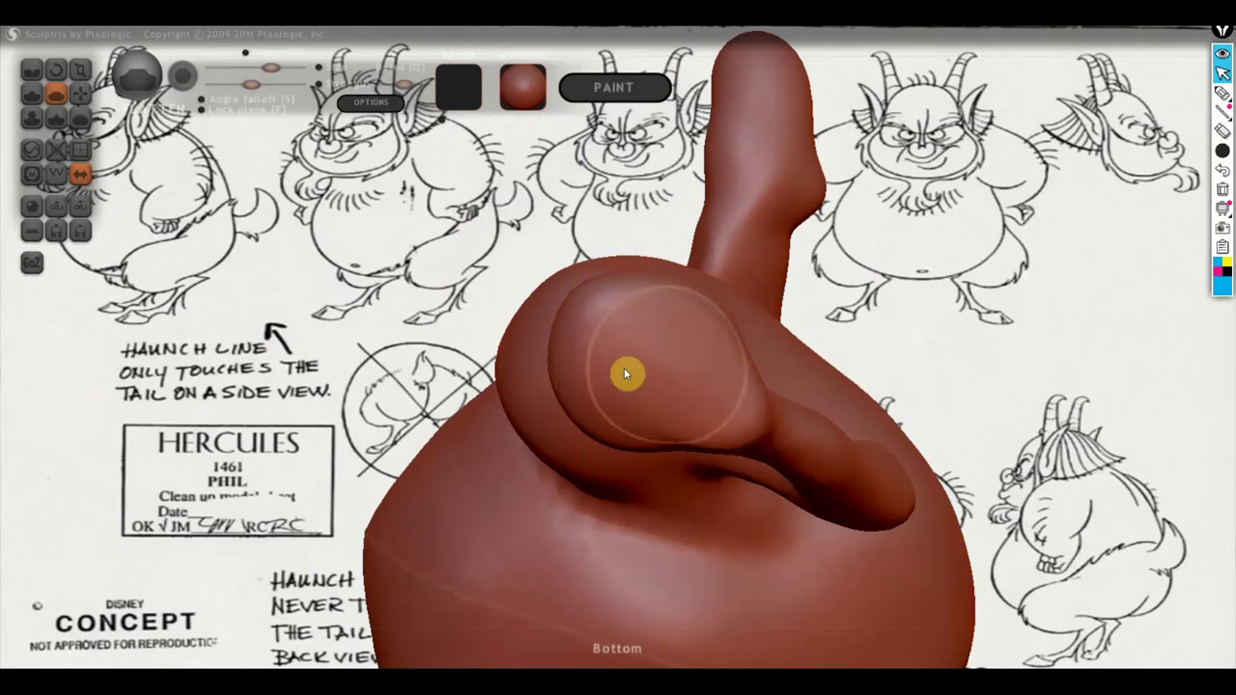
Carve two downward split lines into the front of the foot with Crease.
mouse_move(692, 386)
left_mouse_down()
mouse_move(731, 585)
mouse_move(881, 607)
left_mouse_up()
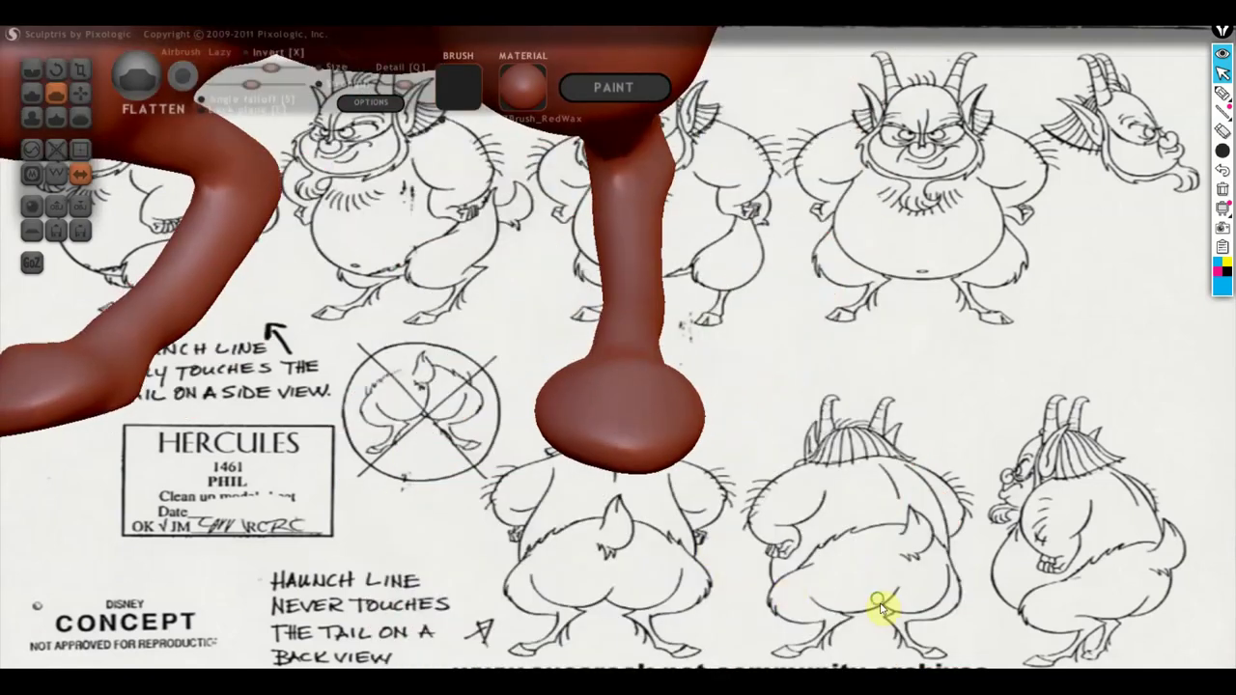
left_click_drag(720, 504, 736, 561)
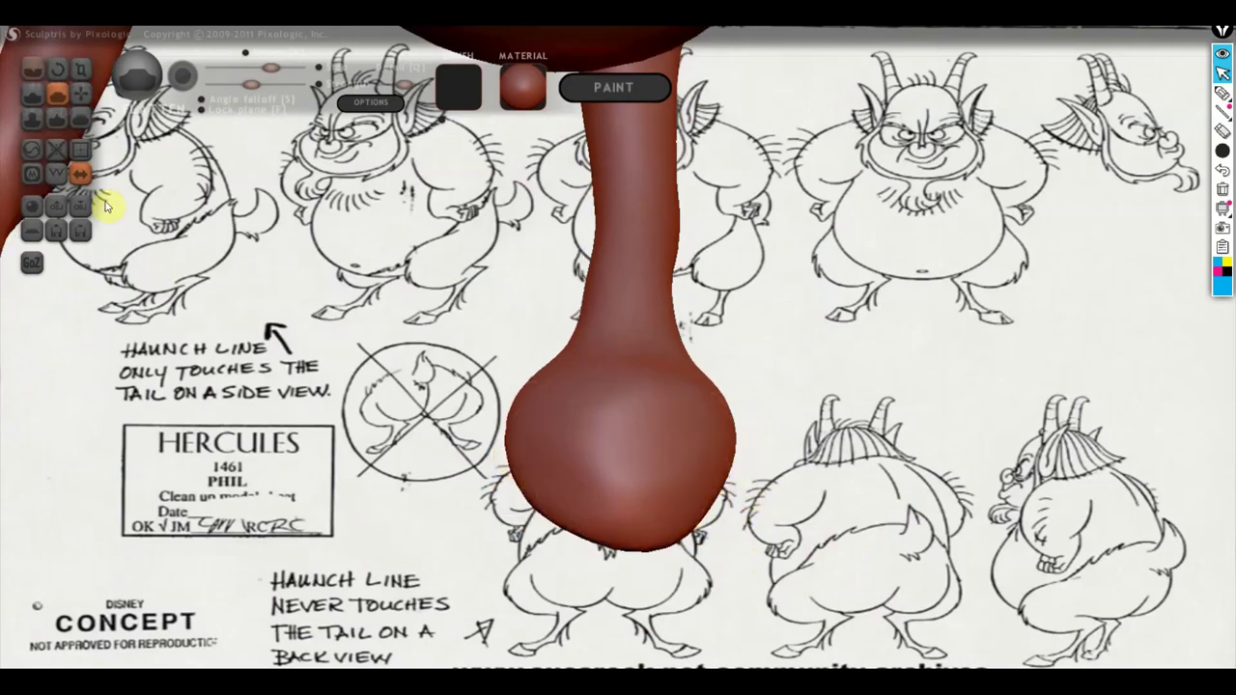
left_click(30, 70)
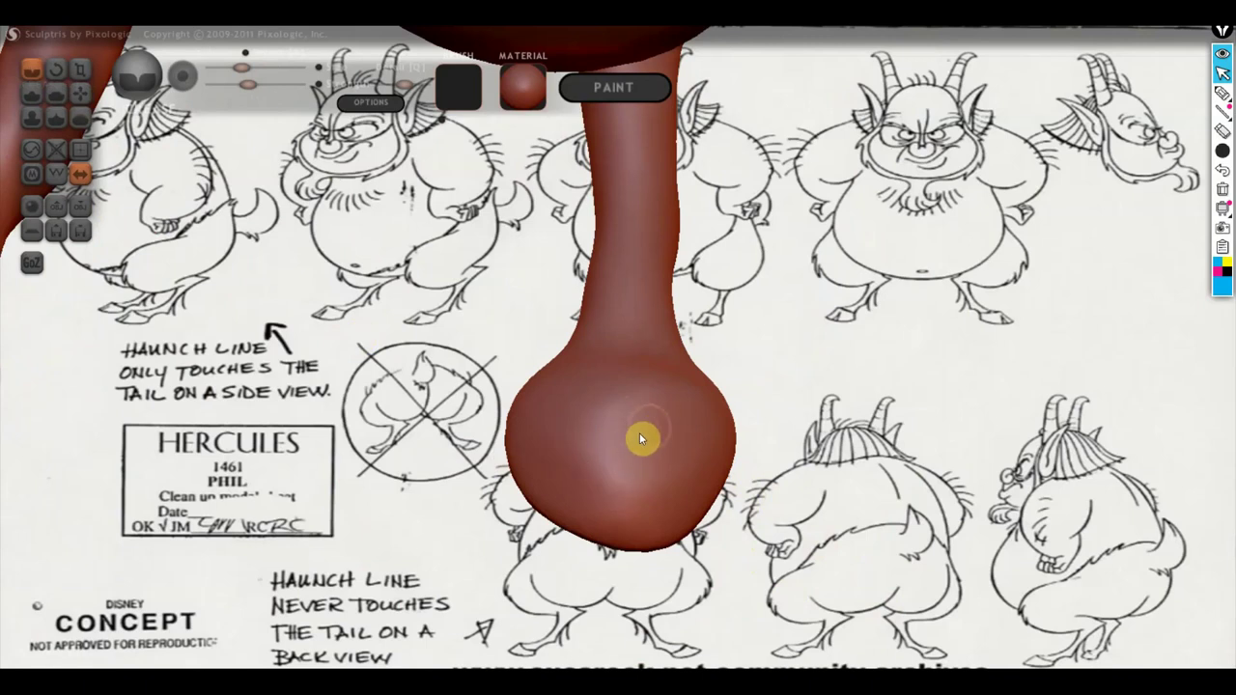
left_click_drag(639, 439, 640, 483)
left_click_drag(642, 441, 654, 474)
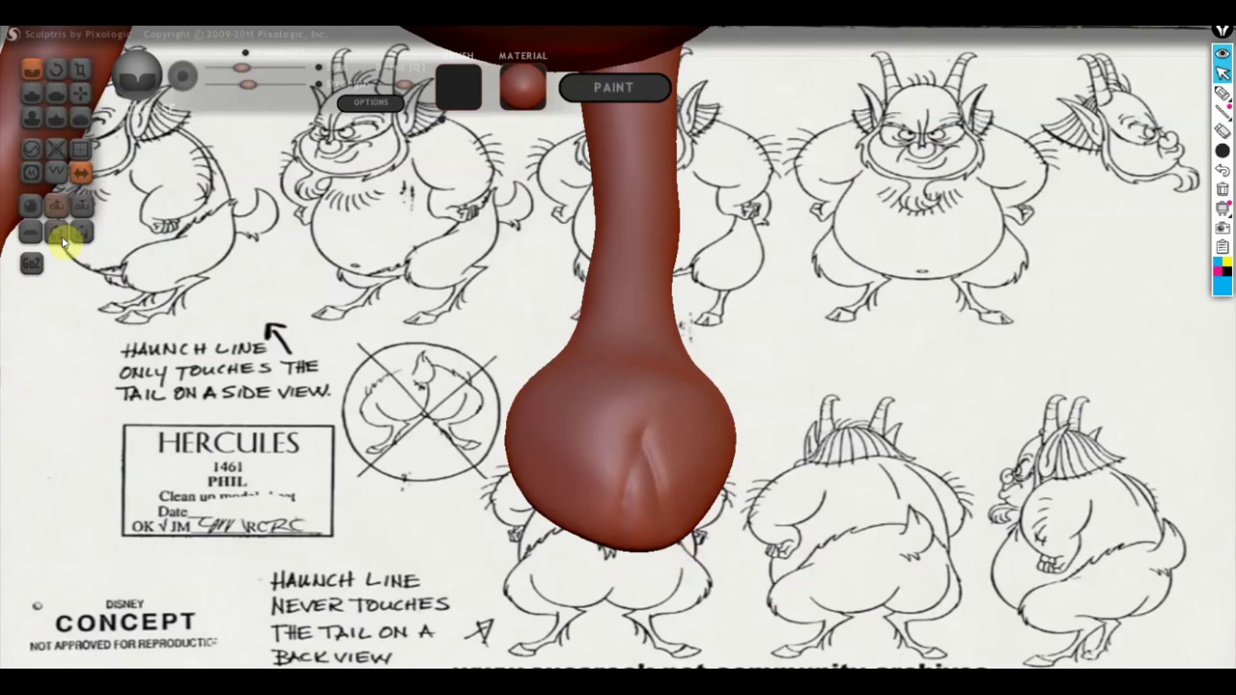
Cut deeper and diagonal creases plus a V-shaped notch into the hoof with Draw.
left_click(35, 97)
scroll(462, 396, "up", 1)
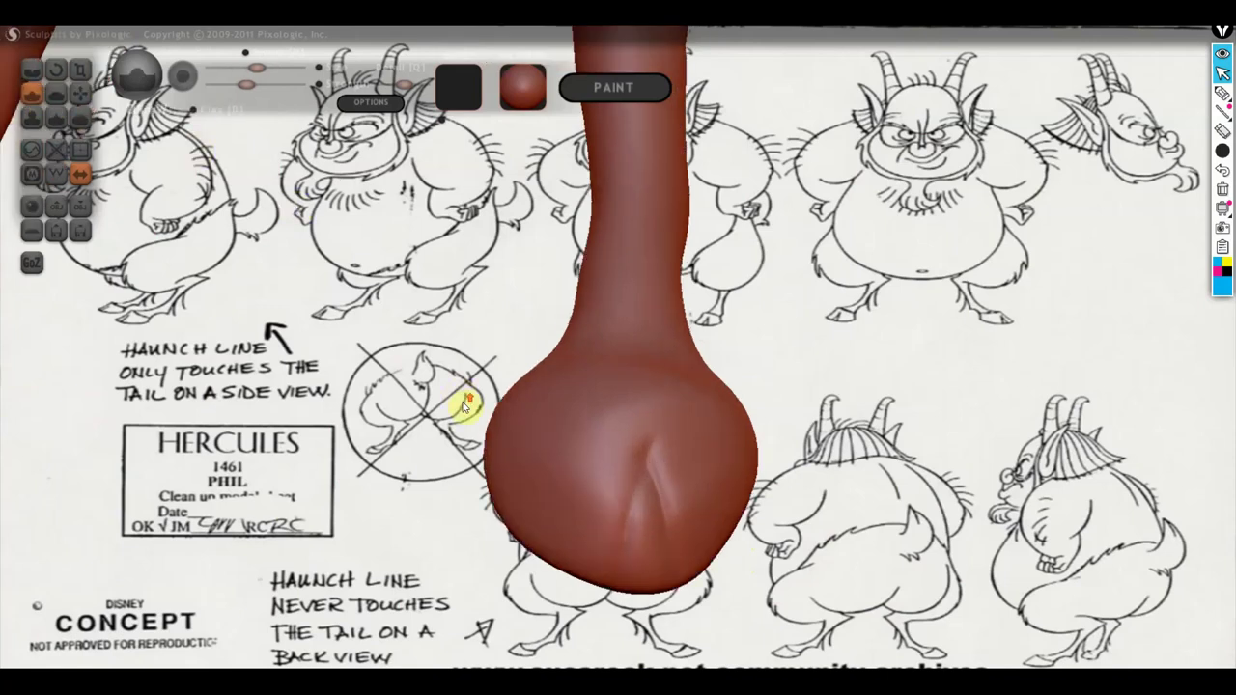
left_click_drag(618, 495, 633, 522)
left_click_drag(620, 410, 593, 524)
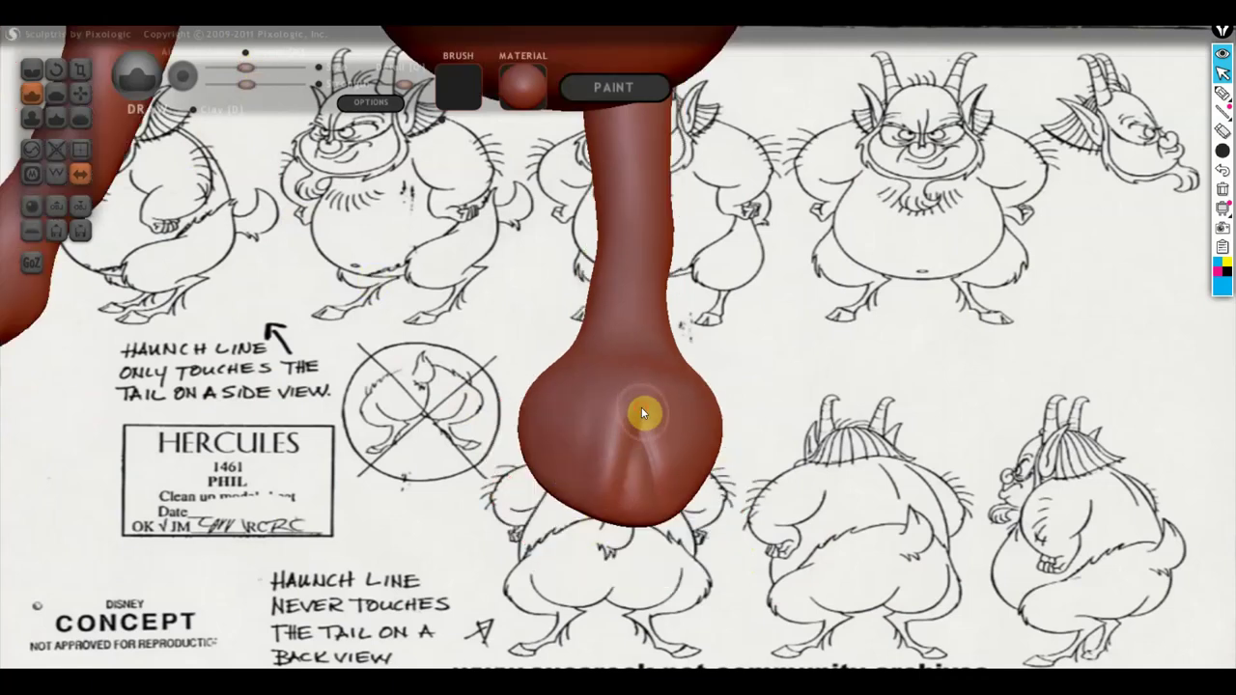
mouse_move(643, 413)
left_mouse_down()
mouse_move(681, 537)
mouse_move(549, 522)
left_mouse_up()
mouse_move(518, 483)
left_mouse_down()
mouse_move(628, 474)
mouse_move(516, 502)
mouse_move(660, 473)
left_mouse_up()
Flatten the hoof tip, pulling it down and rounding it.
mouse_move(541, 502)
left_mouse_down()
mouse_move(889, 492)
mouse_move(824, 517)
left_mouse_up()
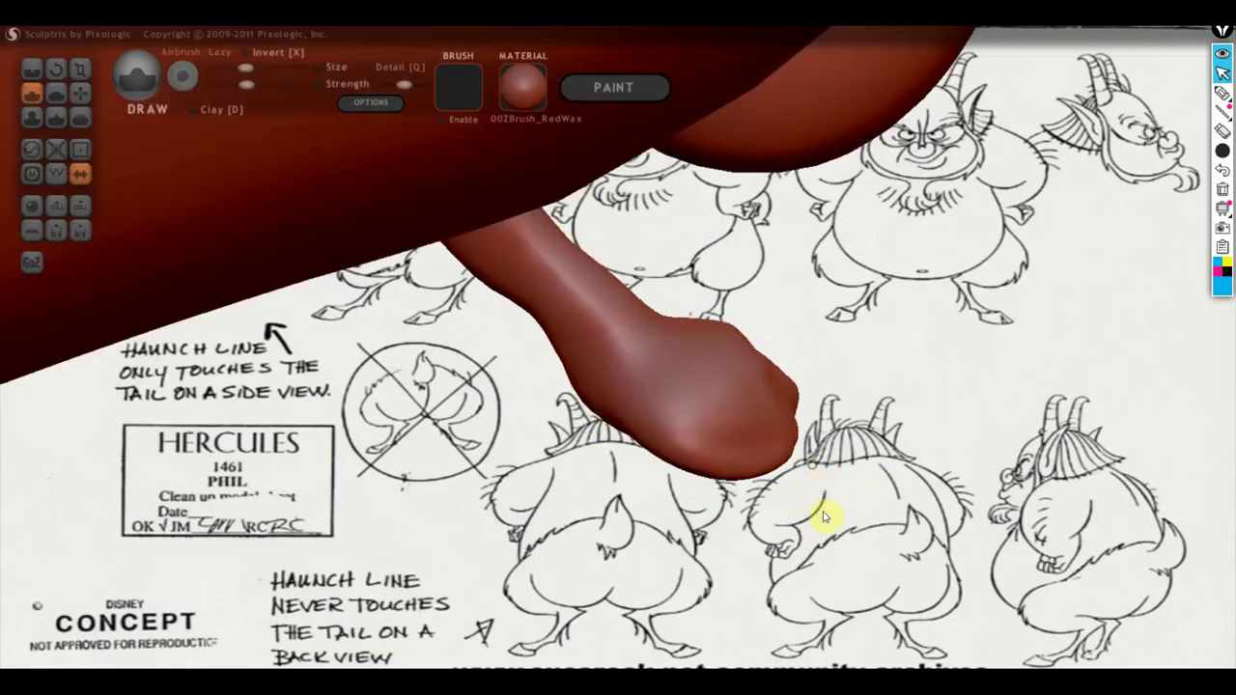
mouse_move(737, 392)
left_mouse_down()
mouse_move(671, 403)
mouse_move(701, 403)
mouse_move(771, 351)
left_mouse_up()
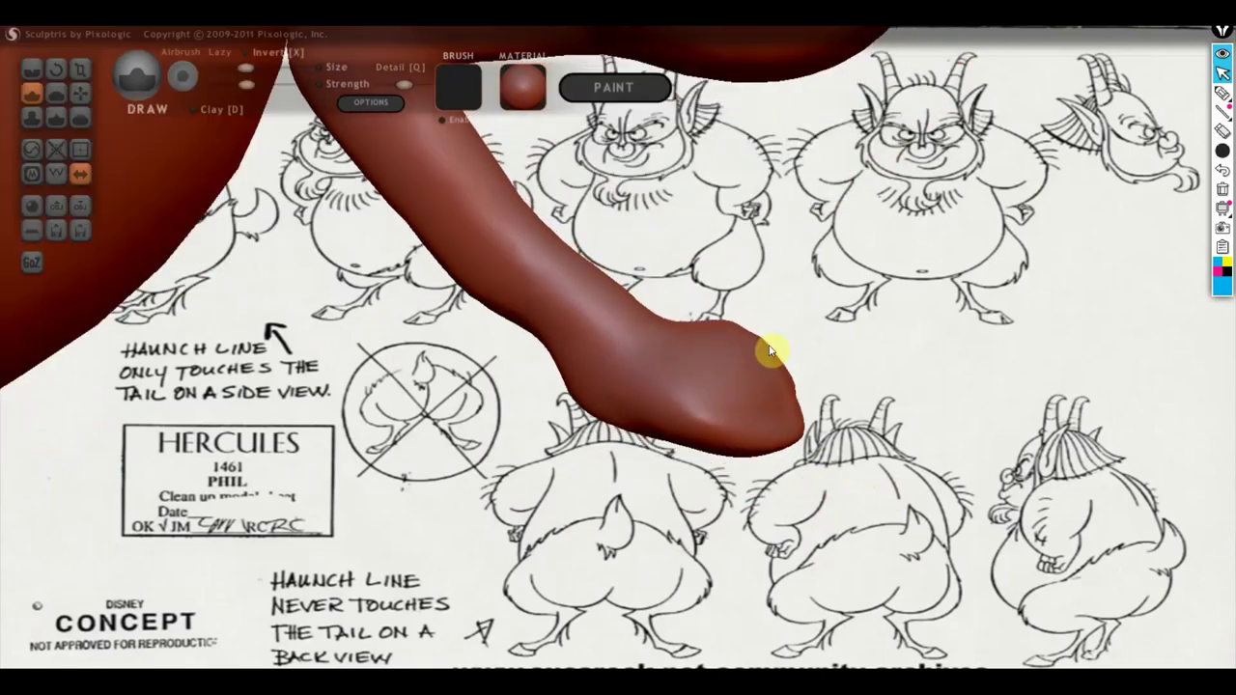
left_click(55, 94)
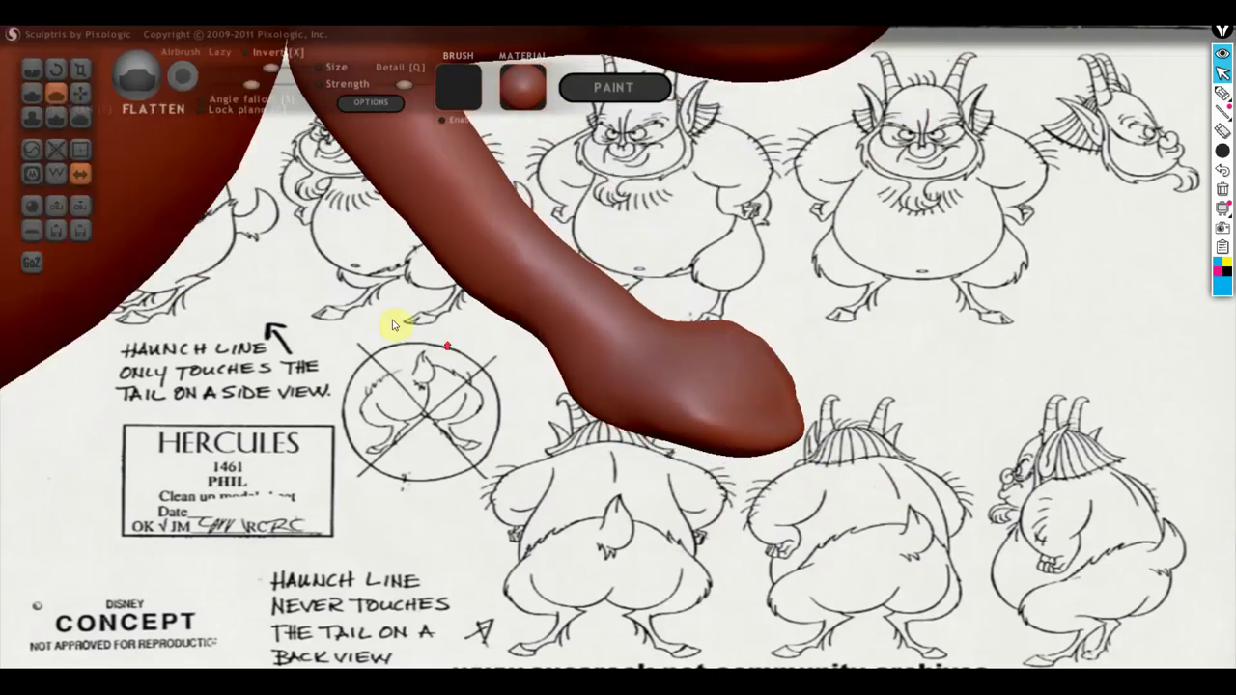
mouse_move(399, 322)
left_mouse_down()
mouse_move(681, 404)
mouse_move(631, 462)
mouse_move(676, 361)
mouse_move(670, 378)
mouse_move(698, 406)
mouse_move(693, 480)
mouse_move(760, 298)
mouse_move(724, 423)
mouse_move(832, 319)
mouse_move(589, 284)
mouse_move(956, 361)
mouse_move(670, 298)
mouse_move(551, 345)
mouse_move(455, 345)
mouse_move(534, 493)
mouse_move(551, 428)
mouse_move(318, 130)
left_mouse_up()
scroll(674, 302, "up", 5)
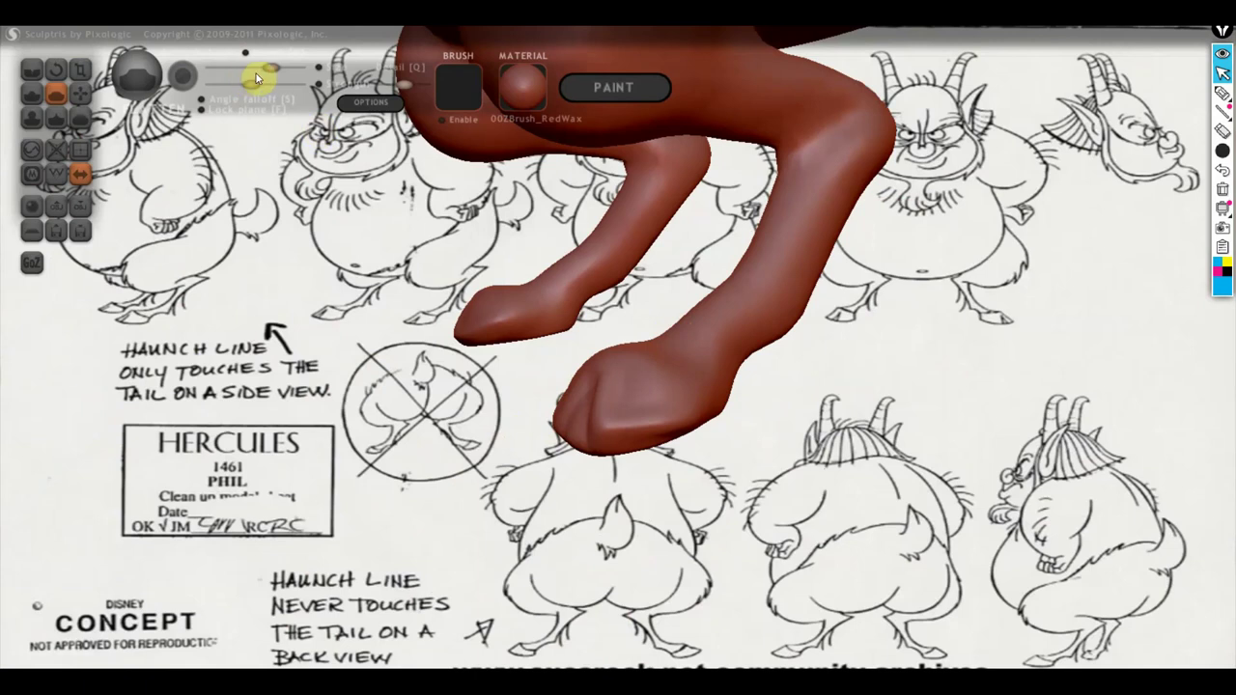
left_click_drag(248, 69, 522, 393)
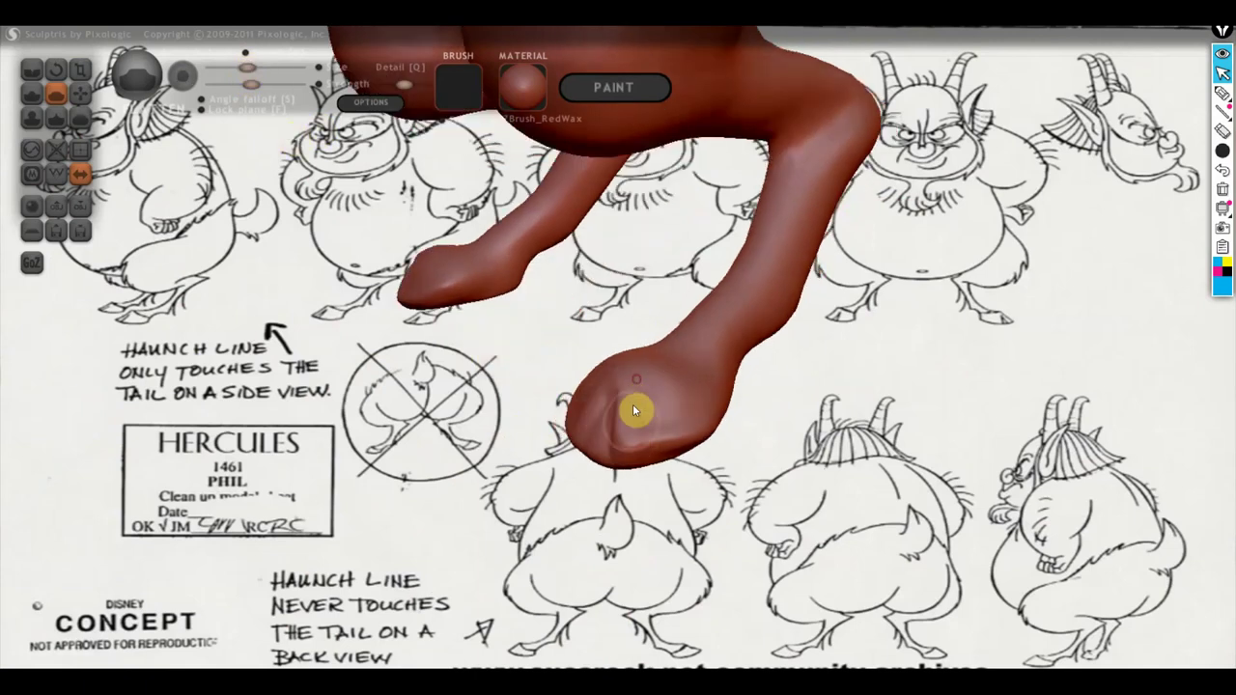
left_click_drag(633, 429, 625, 446)
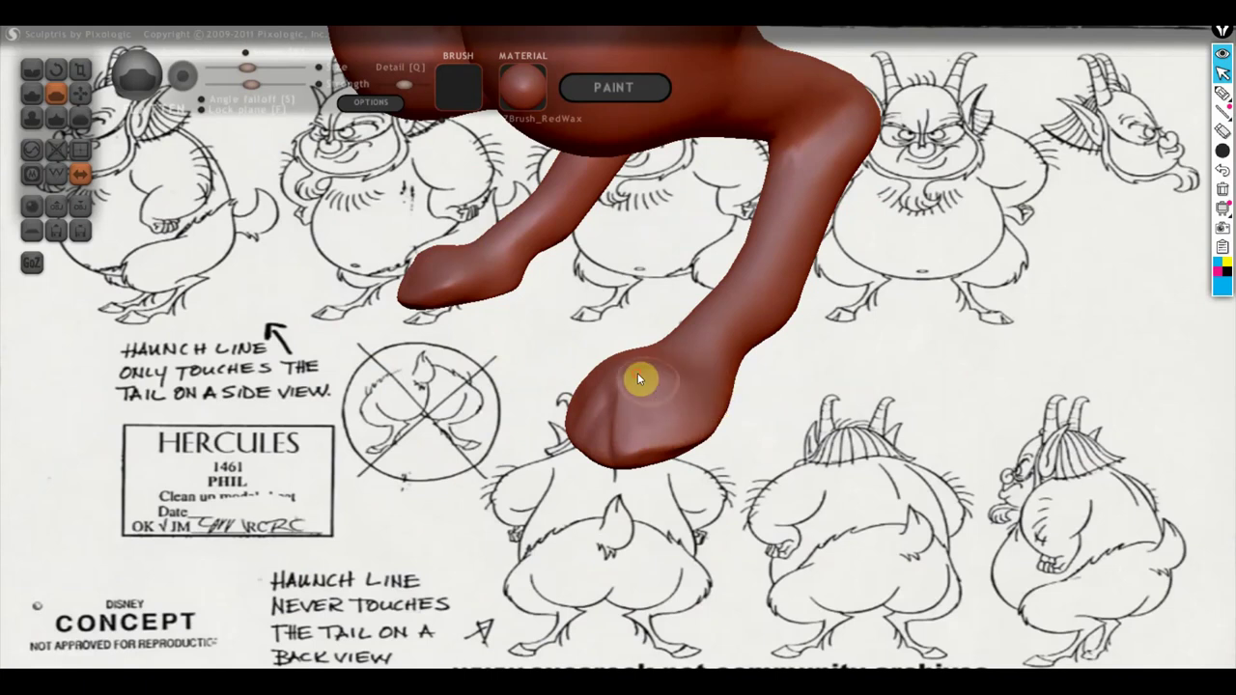
right_click_drag(638, 379, 661, 439)
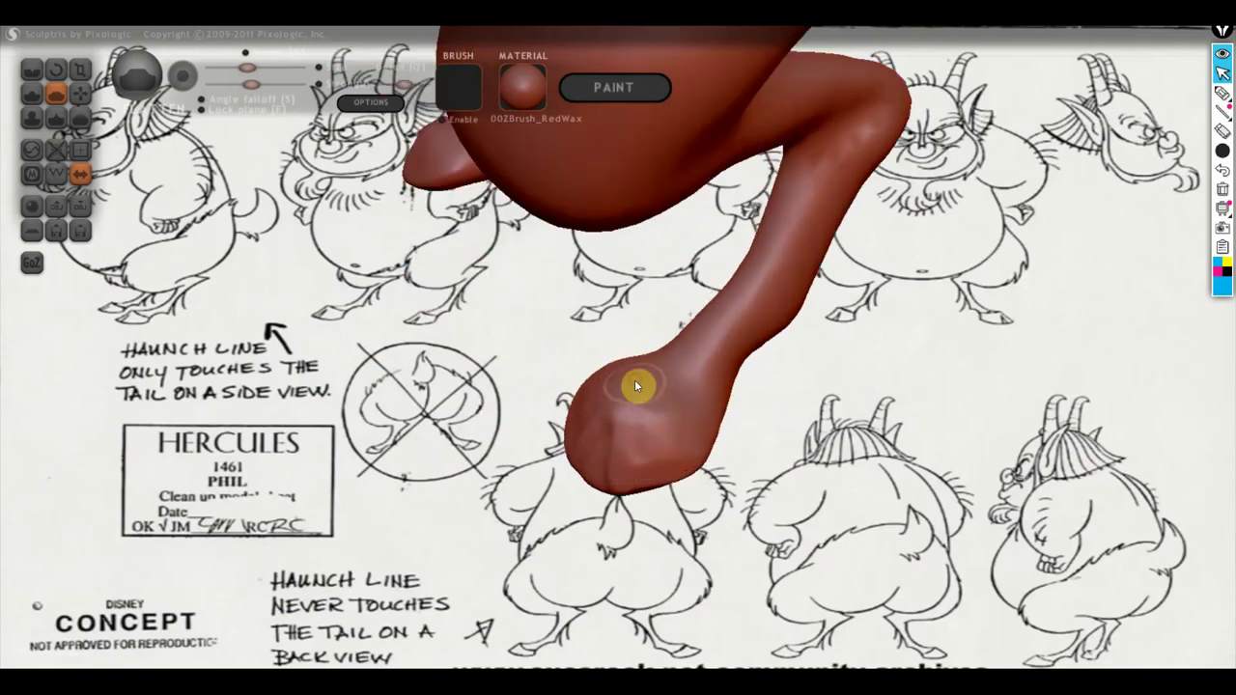
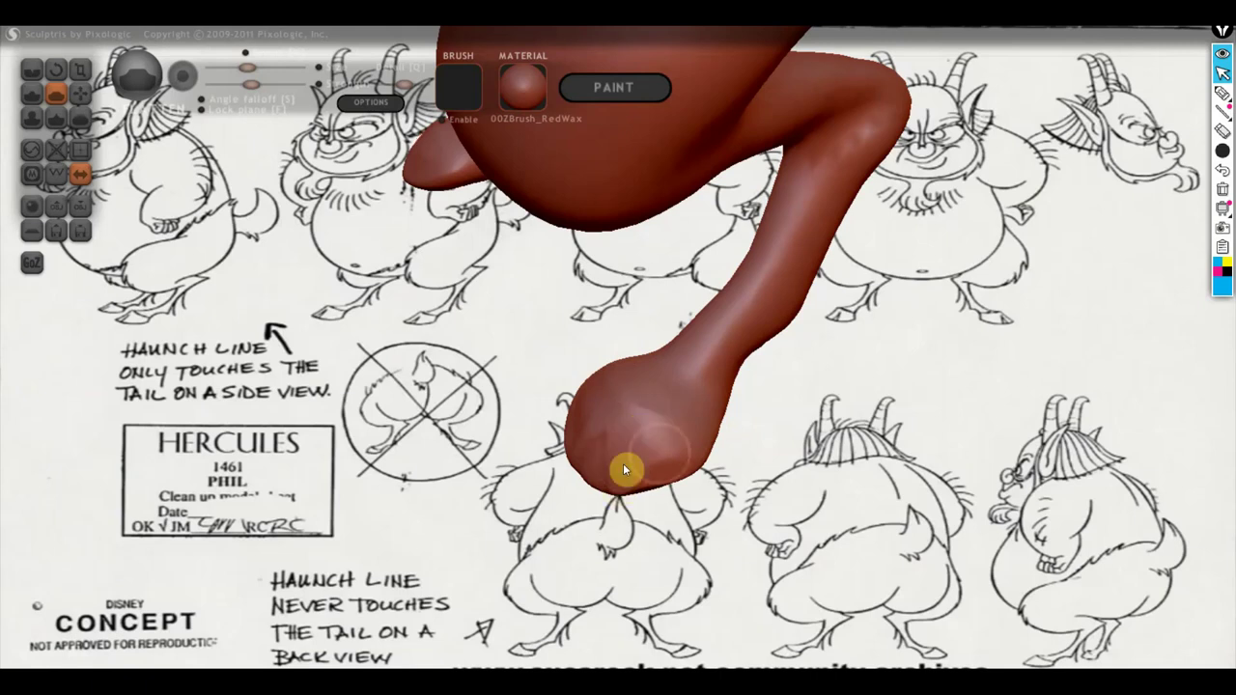
Grab the hoof tip and drag it down and outward into a longer, pointed goat hoof.
right_click_drag(649, 421, 731, 384)
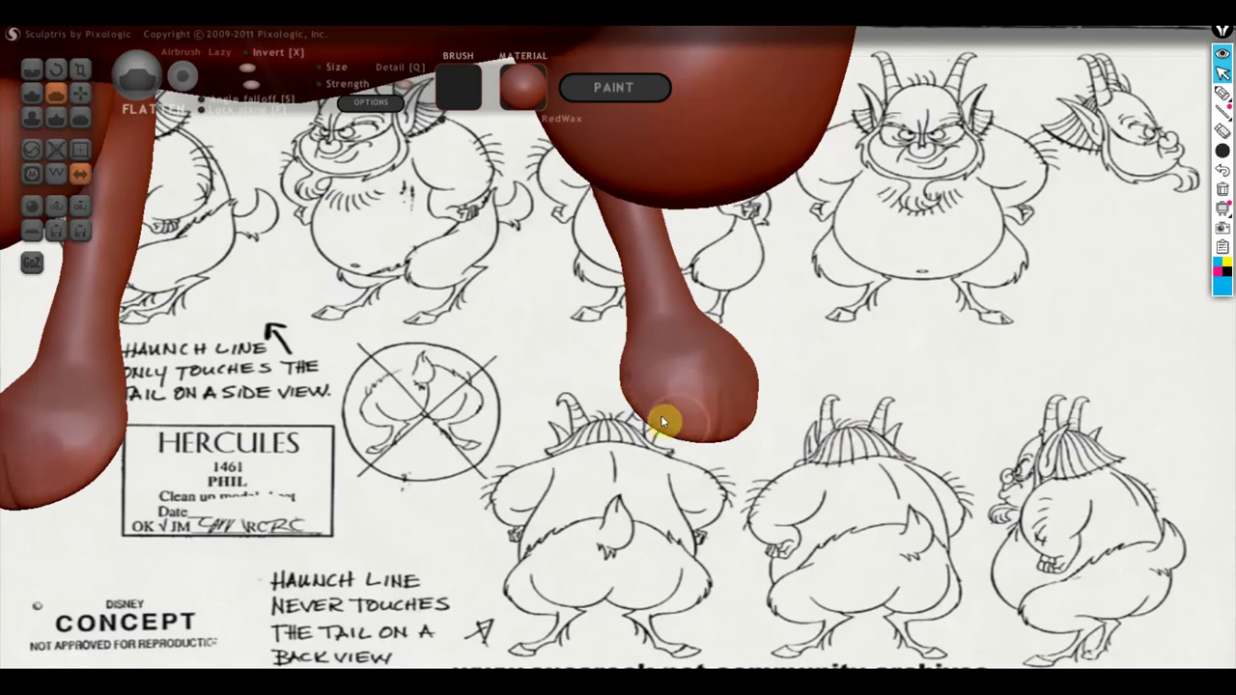
left_click(81, 94)
mouse_move(685, 369)
left_mouse_down()
mouse_move(749, 468)
mouse_move(861, 469)
left_mouse_up()
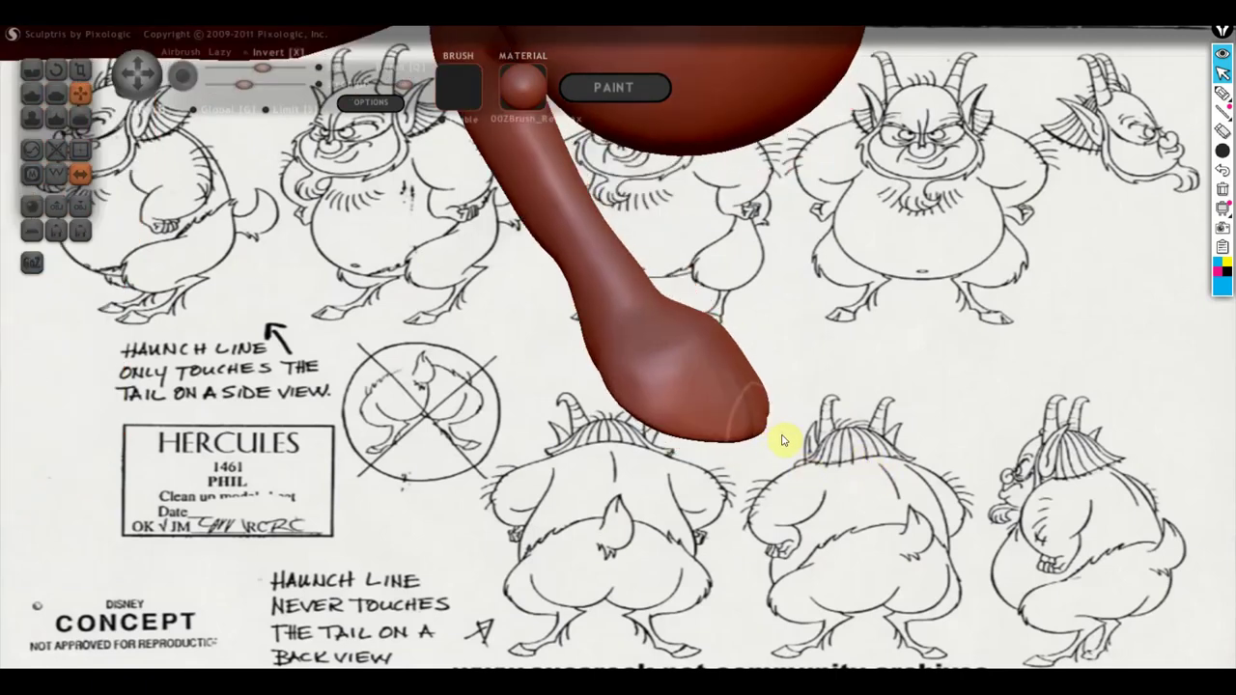
mouse_move(750, 419)
left_mouse_down()
mouse_move(787, 431)
mouse_move(713, 481)
left_mouse_up()
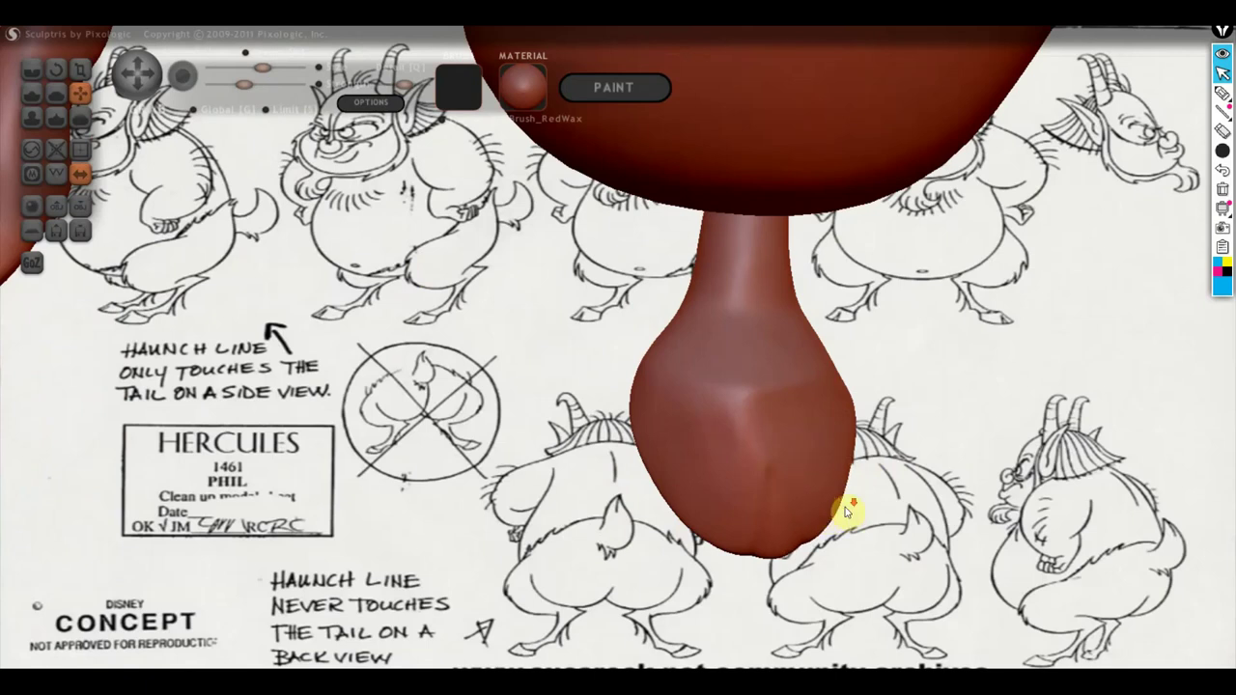
mouse_move(847, 510)
left_mouse_down()
mouse_move(739, 553)
mouse_move(720, 540)
left_mouse_up()
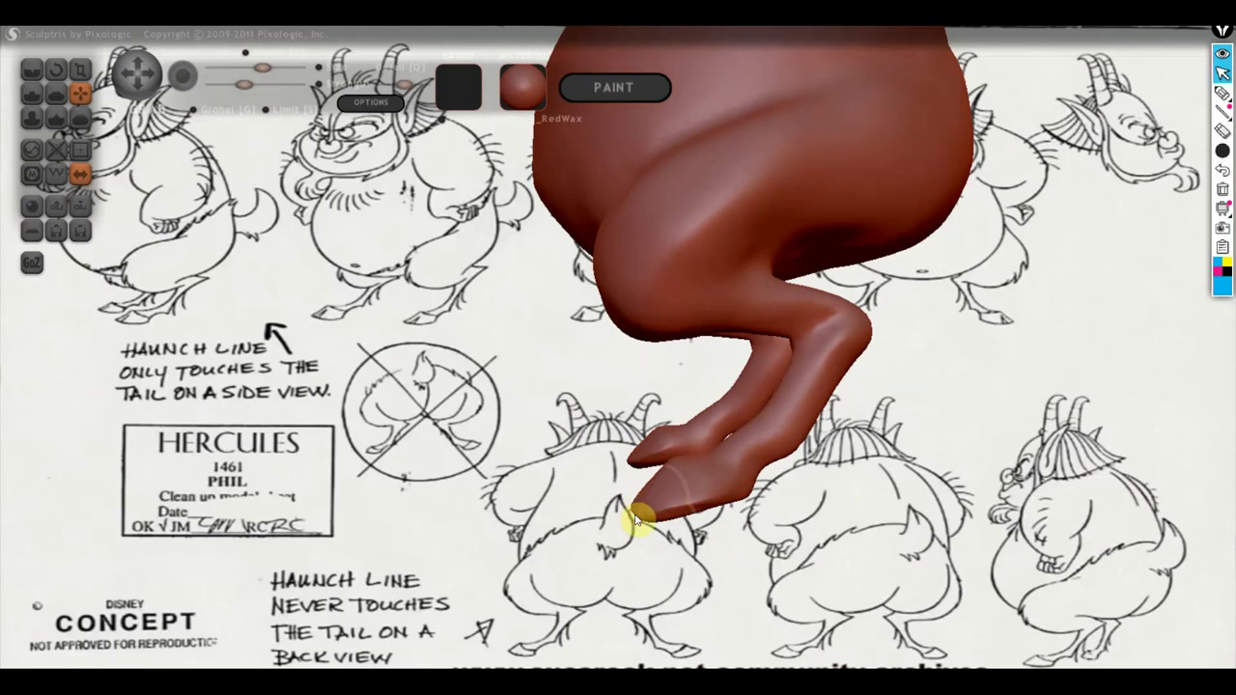
left_click_drag(634, 495, 639, 498)
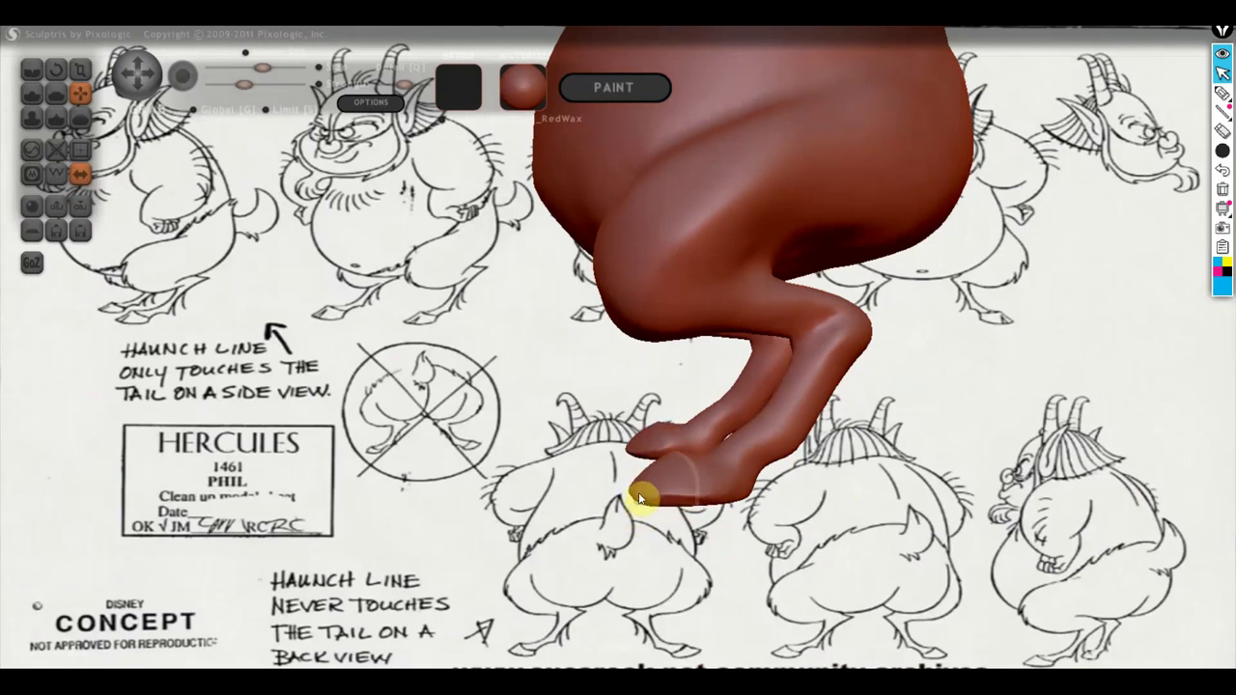
left_click_drag(732, 503, 622, 454)
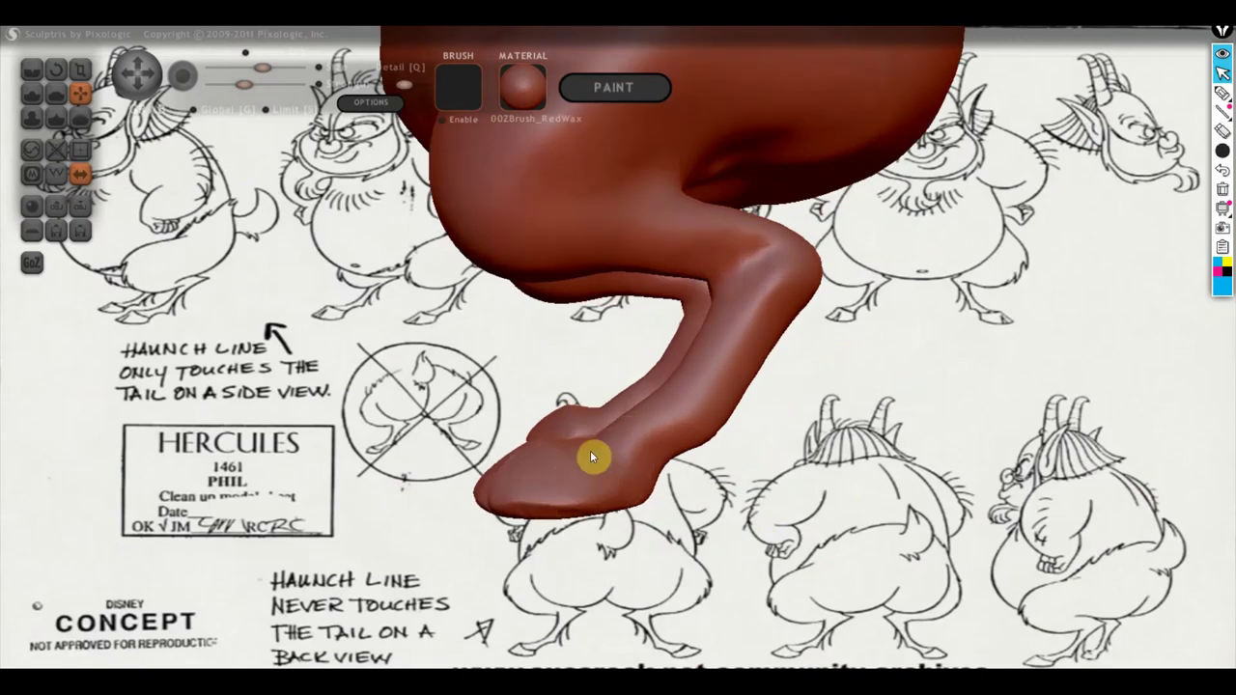
Flatten the leg's contour and the surface just above the hoof to slim the leg.
left_click(55, 92)
scroll(690, 478, "up", 2)
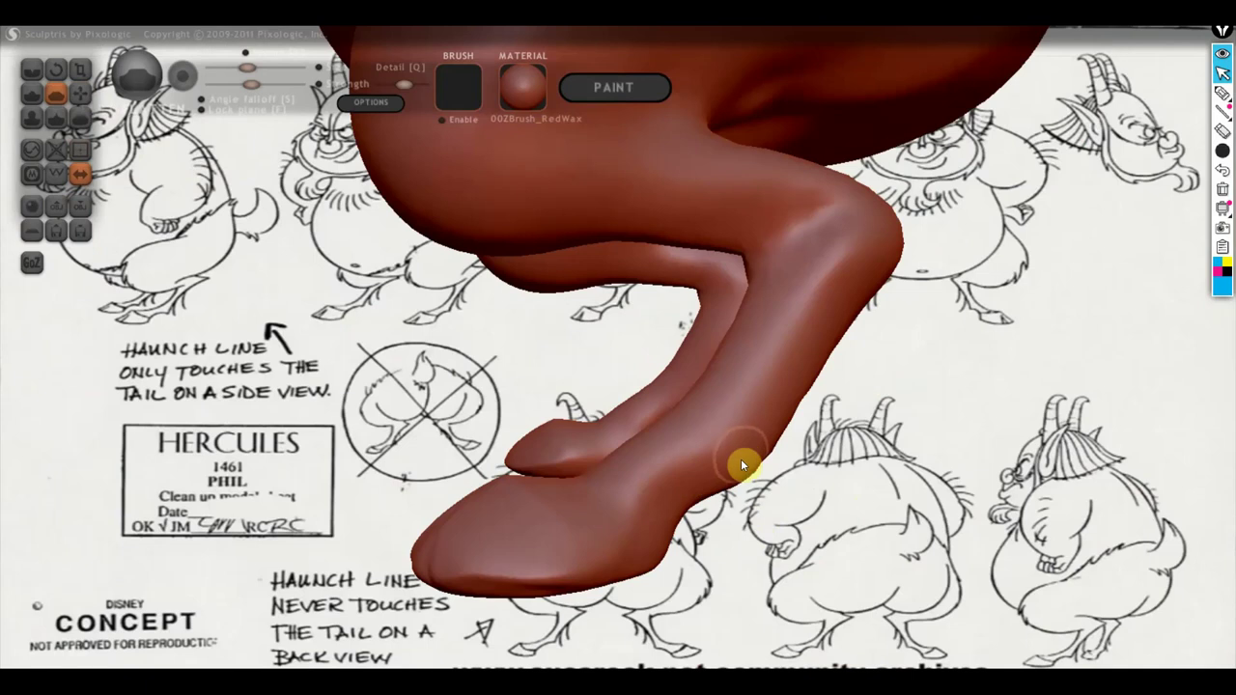
mouse_move(788, 294)
left_mouse_down()
mouse_move(783, 339)
mouse_move(748, 409)
mouse_move(817, 290)
mouse_move(835, 375)
mouse_move(756, 377)
left_mouse_up()
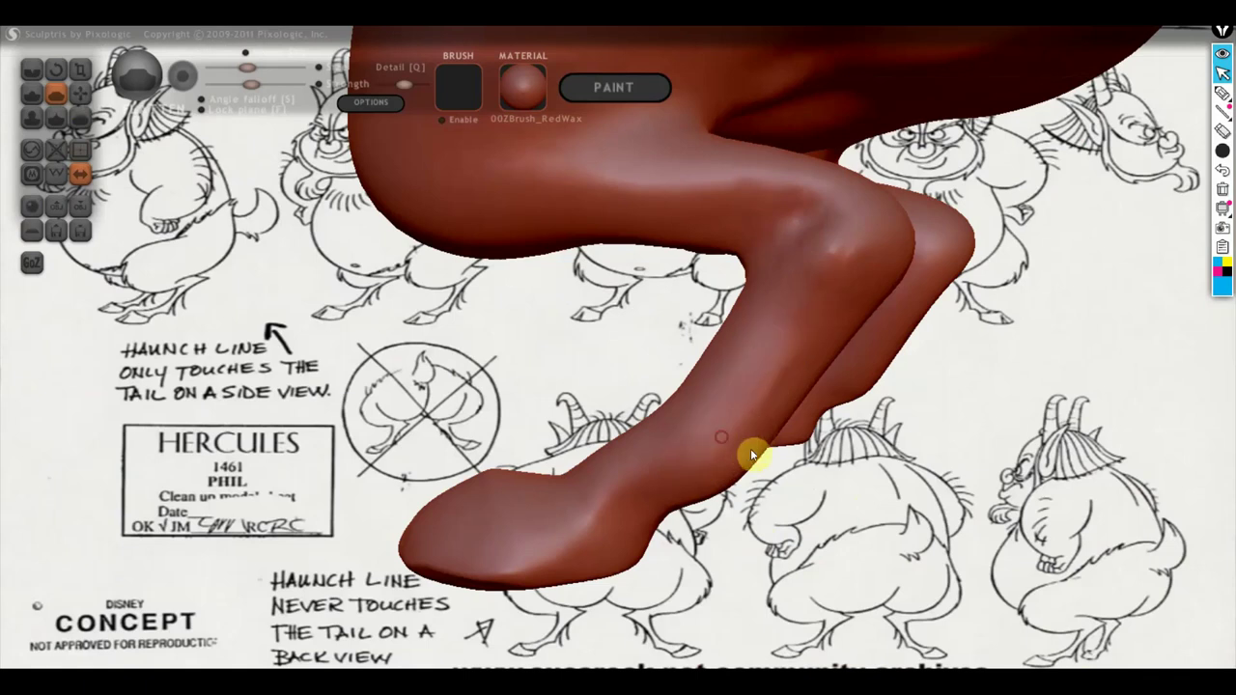
right_click_drag(753, 455, 712, 461)
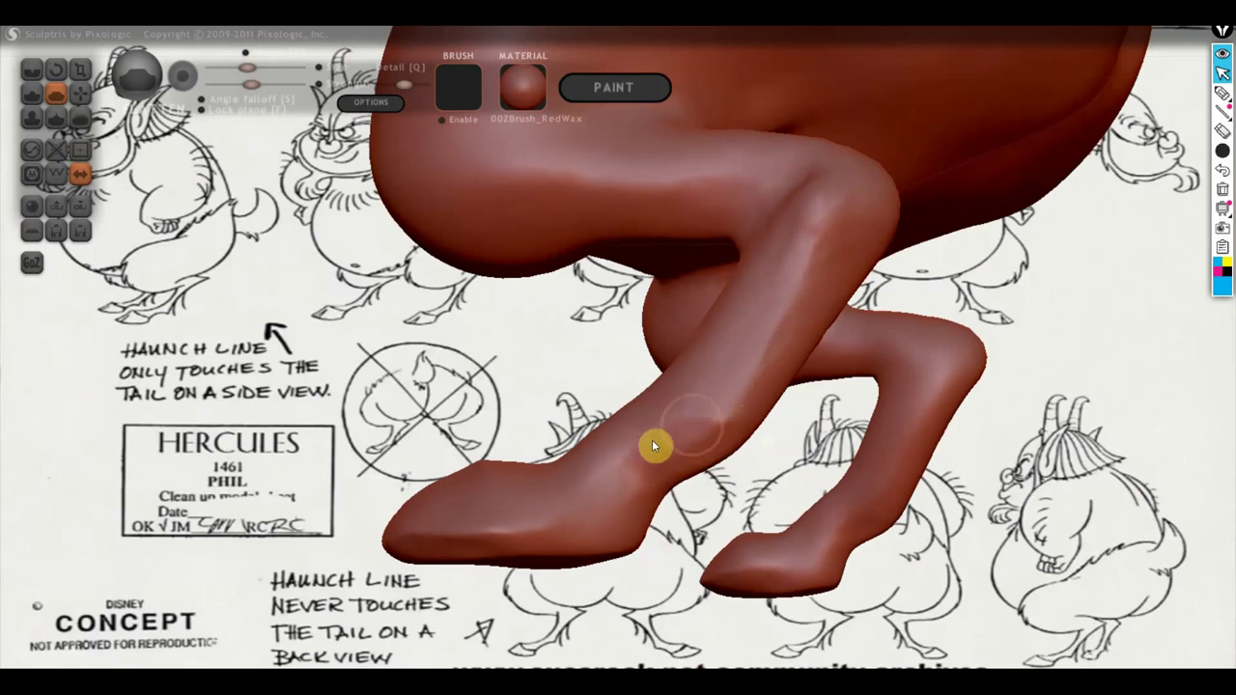
mouse_move(601, 471)
right_mouse_down()
mouse_move(666, 477)
mouse_move(801, 455)
right_mouse_up()
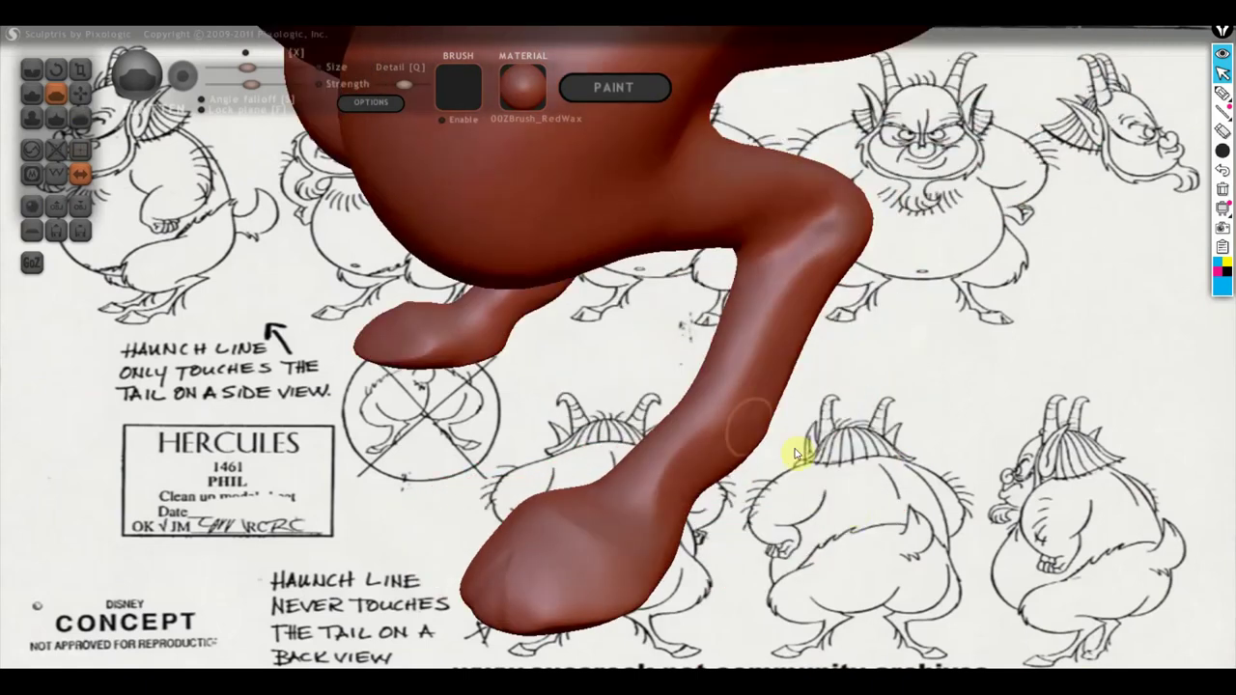
mouse_move(679, 447)
right_mouse_down()
mouse_move(737, 454)
mouse_move(525, 469)
mouse_move(704, 469)
mouse_move(470, 544)
right_mouse_up()
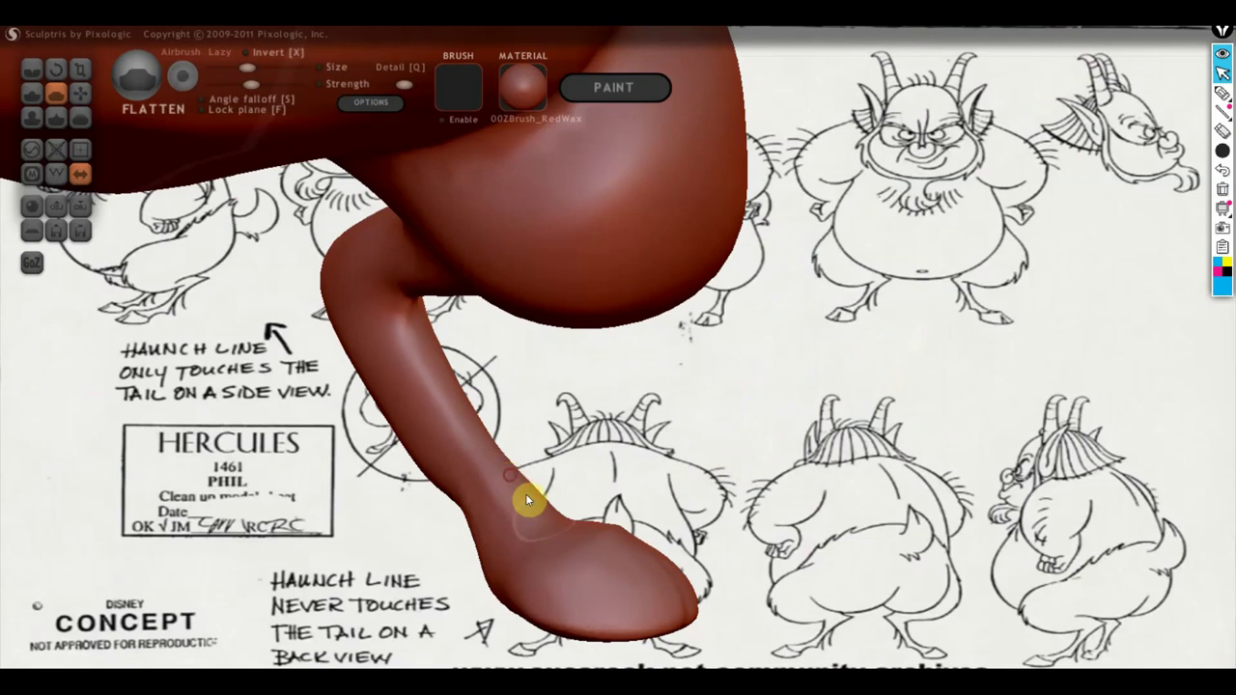
mouse_move(519, 495)
right_mouse_down()
mouse_move(663, 497)
mouse_move(560, 557)
mouse_move(664, 430)
right_mouse_up()
mouse_move(539, 443)
left_mouse_down()
mouse_move(583, 475)
mouse_move(556, 523)
mouse_move(516, 474)
mouse_move(439, 426)
mouse_move(467, 434)
left_mouse_up()
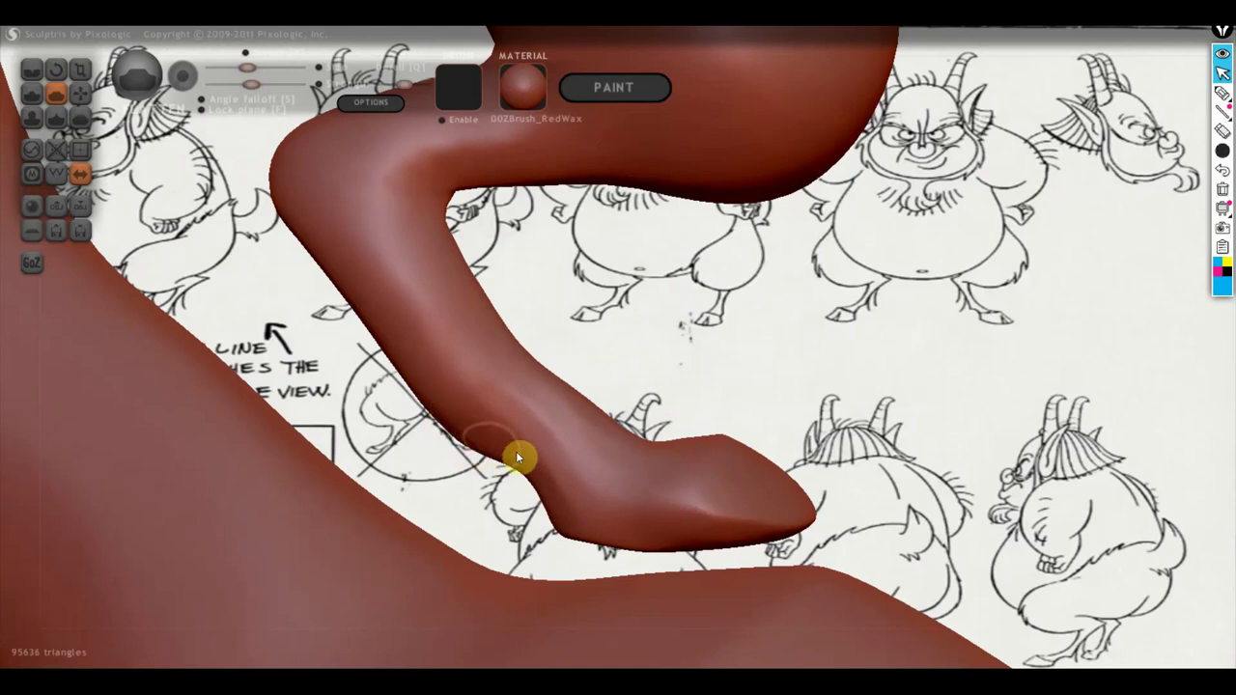
Smooth away the heel bump on the lower leg and flatten the left shin.
mouse_move(516, 455)
left_mouse_down()
mouse_move(367, 467)
mouse_move(737, 441)
mouse_move(803, 450)
mouse_move(659, 469)
mouse_move(711, 463)
left_mouse_up()
scroll(711, 462, "up", 2)
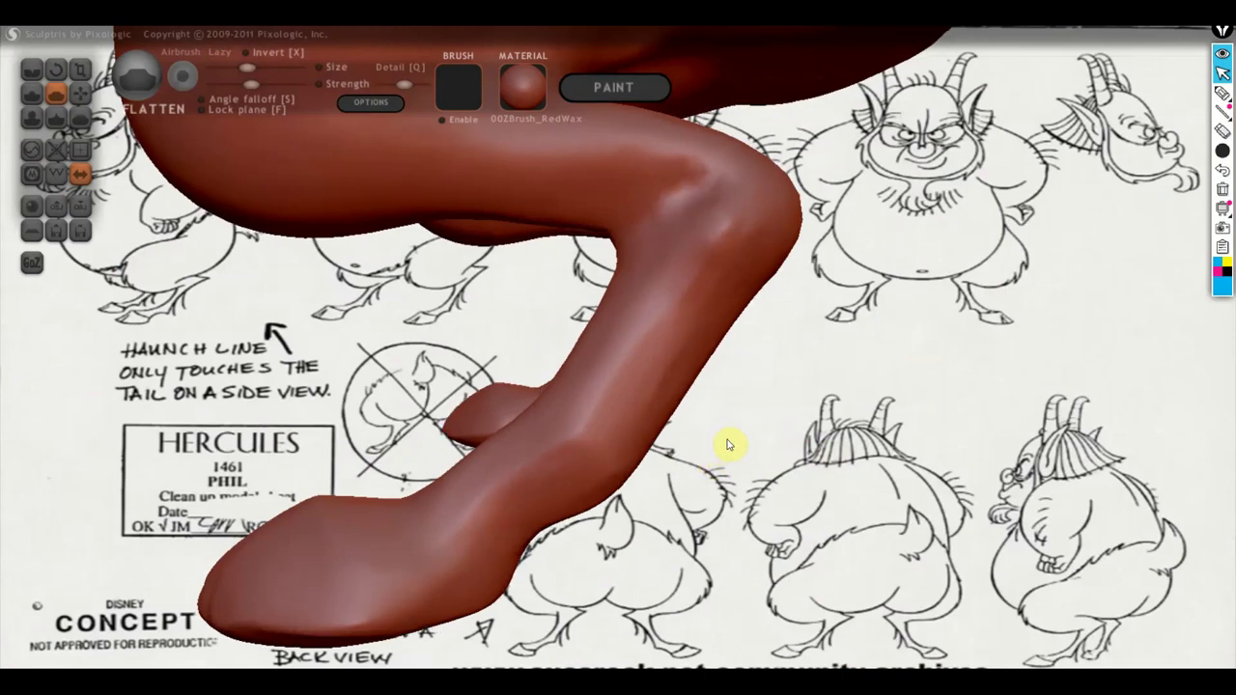
left_click_drag(728, 441, 619, 402)
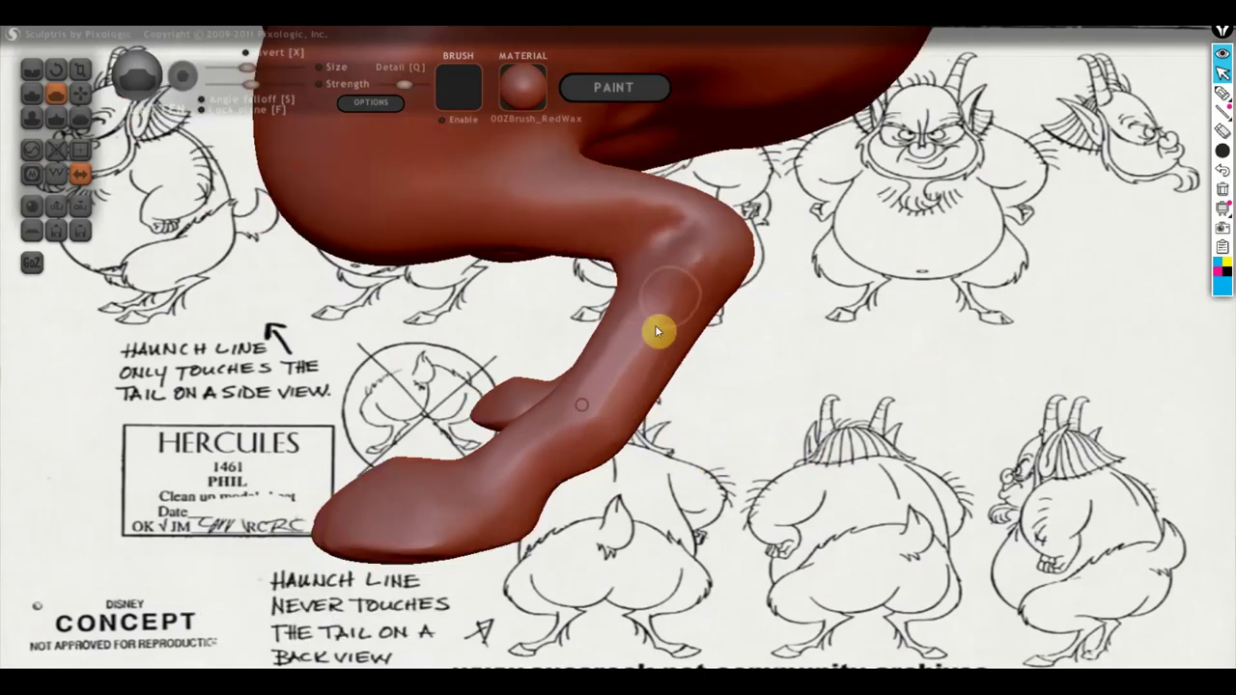
left_click_drag(731, 442, 681, 416)
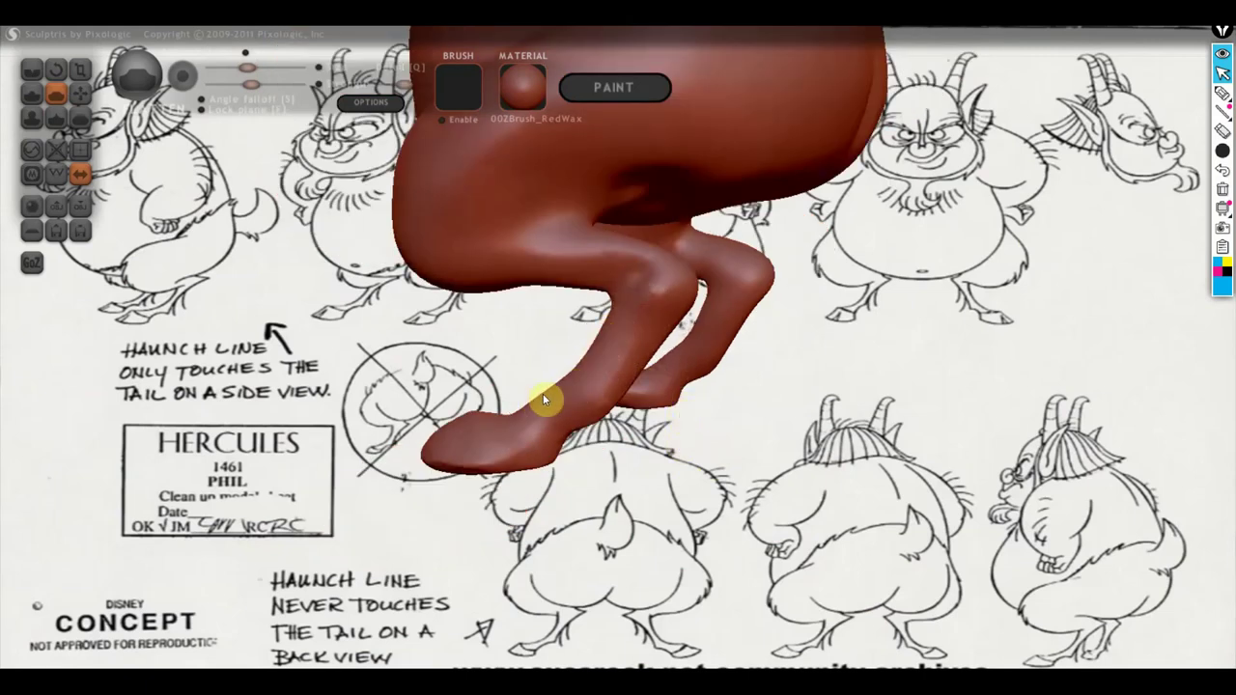
mouse_move(539, 408)
left_mouse_down()
mouse_move(588, 425)
mouse_move(540, 450)
mouse_move(571, 442)
mouse_move(649, 370)
mouse_move(476, 374)
left_mouse_up()
mouse_move(571, 328)
left_mouse_down()
mouse_move(566, 377)
mouse_move(567, 358)
left_mouse_up()
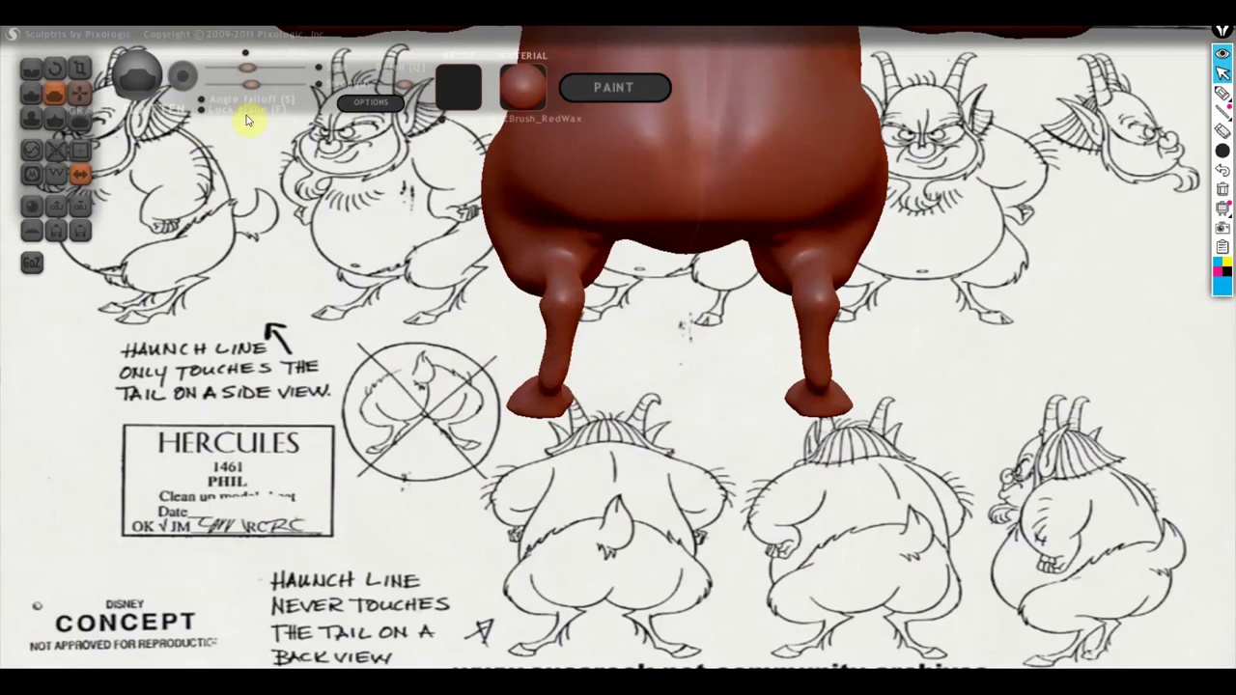
Grab and reshape the left thigh with its mirrored twin symmetrically.
left_click(79, 95)
mouse_move(552, 342)
left_mouse_down()
mouse_move(544, 350)
mouse_move(566, 367)
left_mouse_up()
scroll(604, 361, "up", 2)
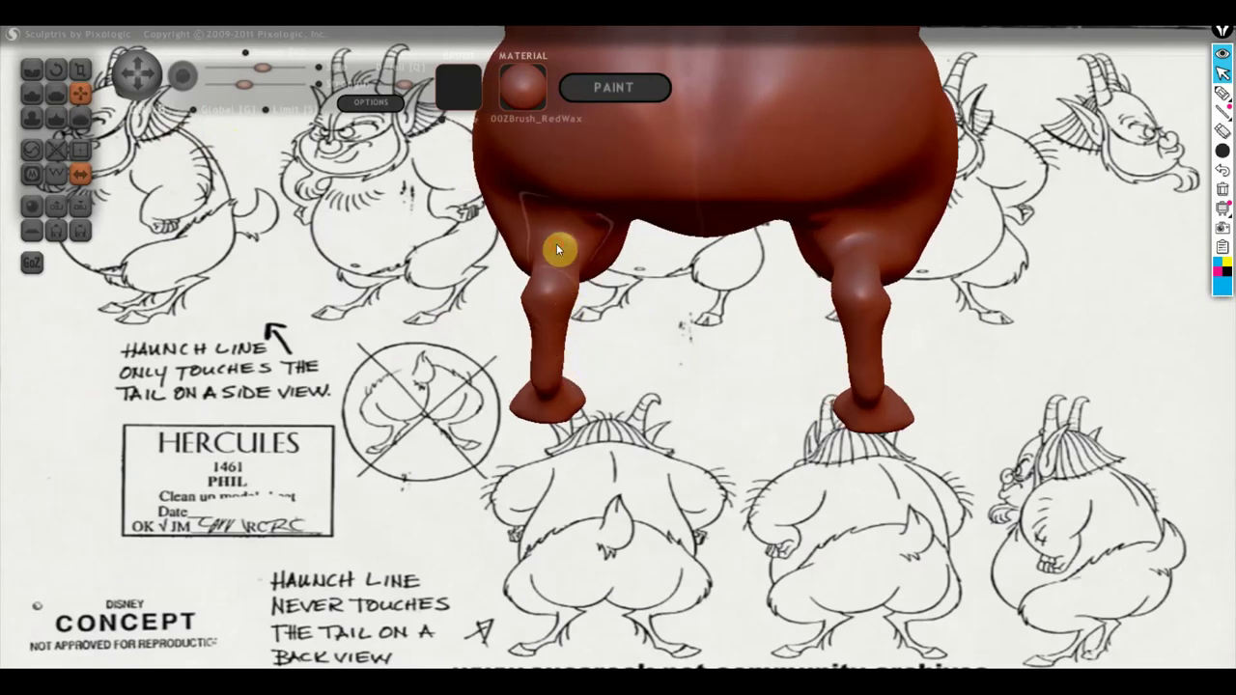
mouse_move(557, 243)
left_mouse_down()
mouse_move(543, 251)
mouse_move(574, 298)
mouse_move(554, 333)
mouse_move(551, 391)
mouse_move(587, 413)
mouse_move(565, 386)
mouse_move(654, 257)
mouse_move(750, 262)
mouse_move(504, 305)
left_mouse_up()
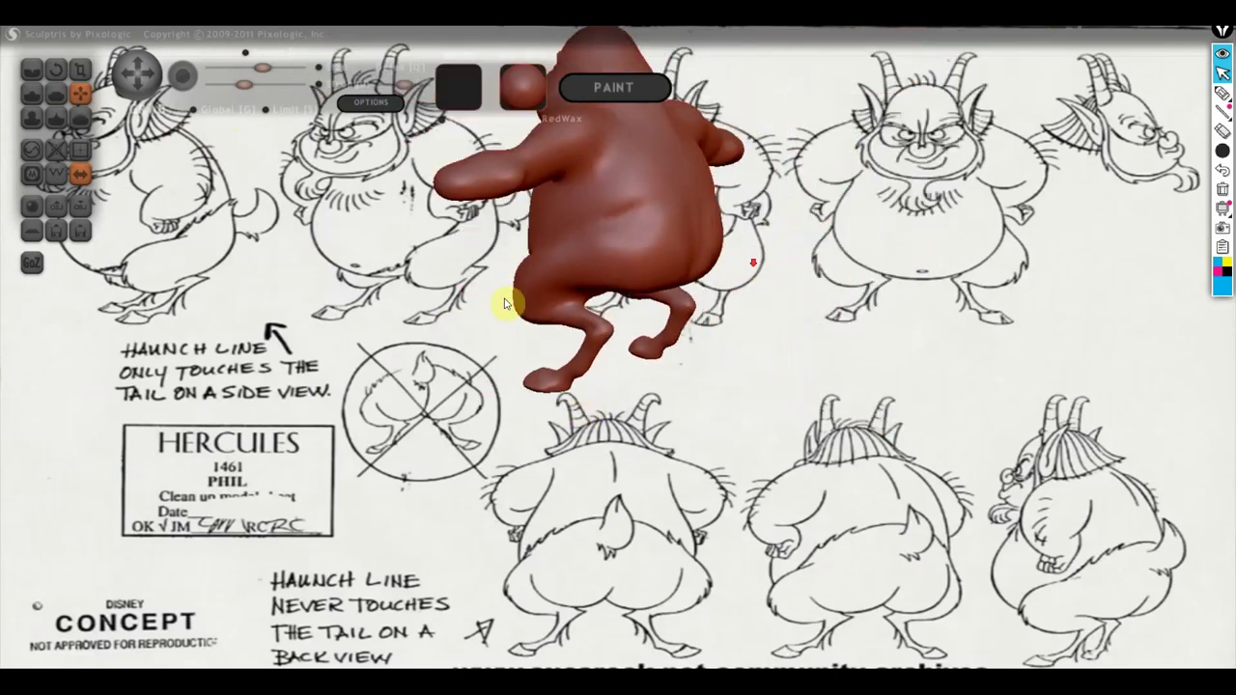
From a side view, sculpt strokes down across the haunch.
left_click(55, 92)
scroll(650, 329, "up", 2)
mouse_move(650, 328)
left_mouse_down()
mouse_move(662, 345)
mouse_move(717, 358)
mouse_move(743, 345)
left_mouse_up()
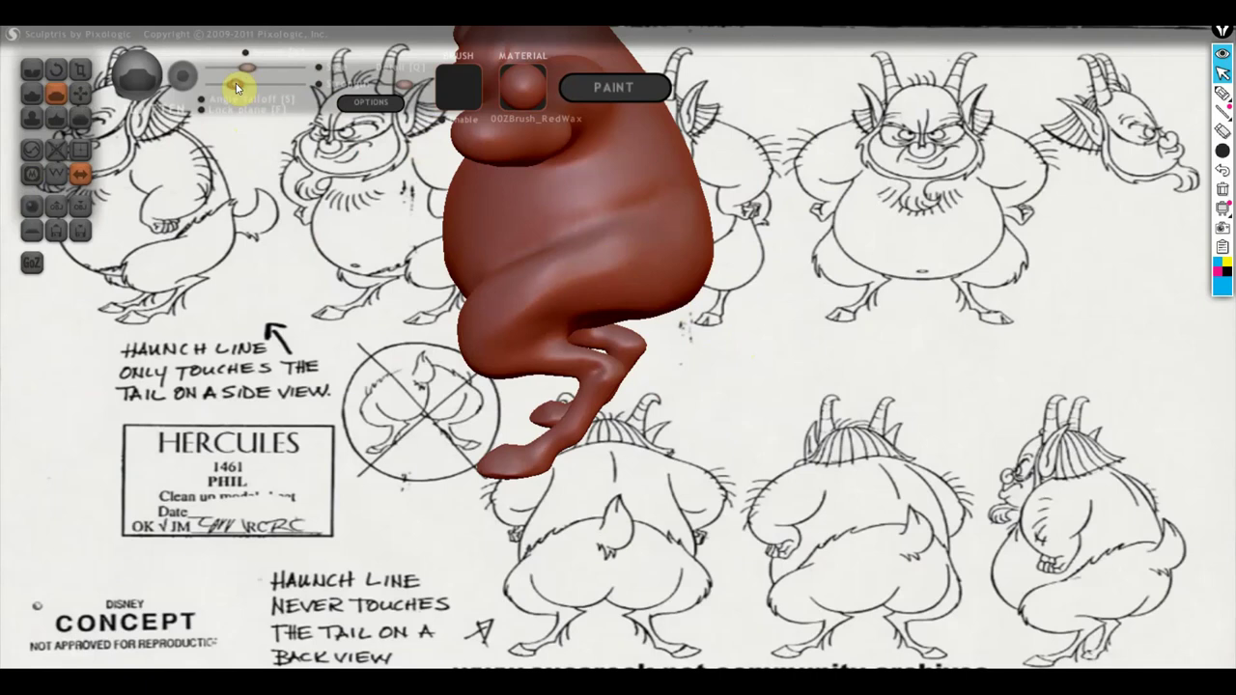
scroll(580, 312, "up", 2)
scroll(626, 250, "up", 2)
left_click_drag(462, 345, 509, 275)
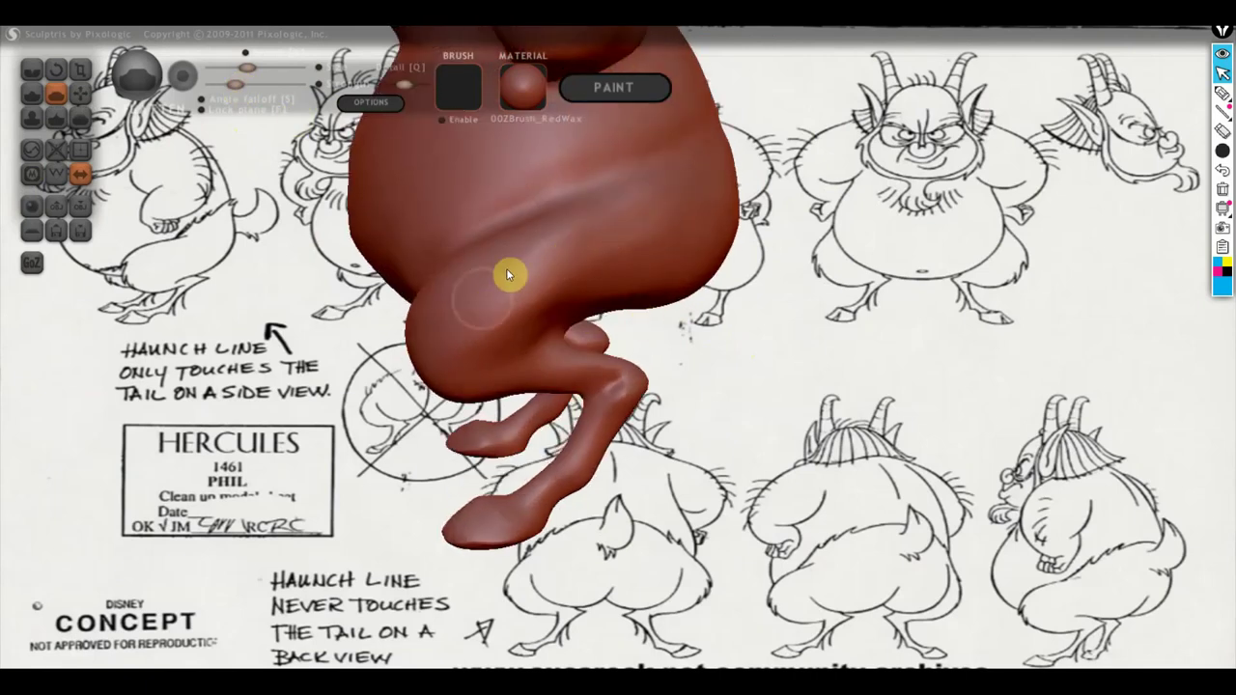
mouse_move(696, 187)
left_mouse_down()
mouse_move(509, 278)
mouse_move(516, 322)
mouse_move(488, 346)
left_mouse_up()
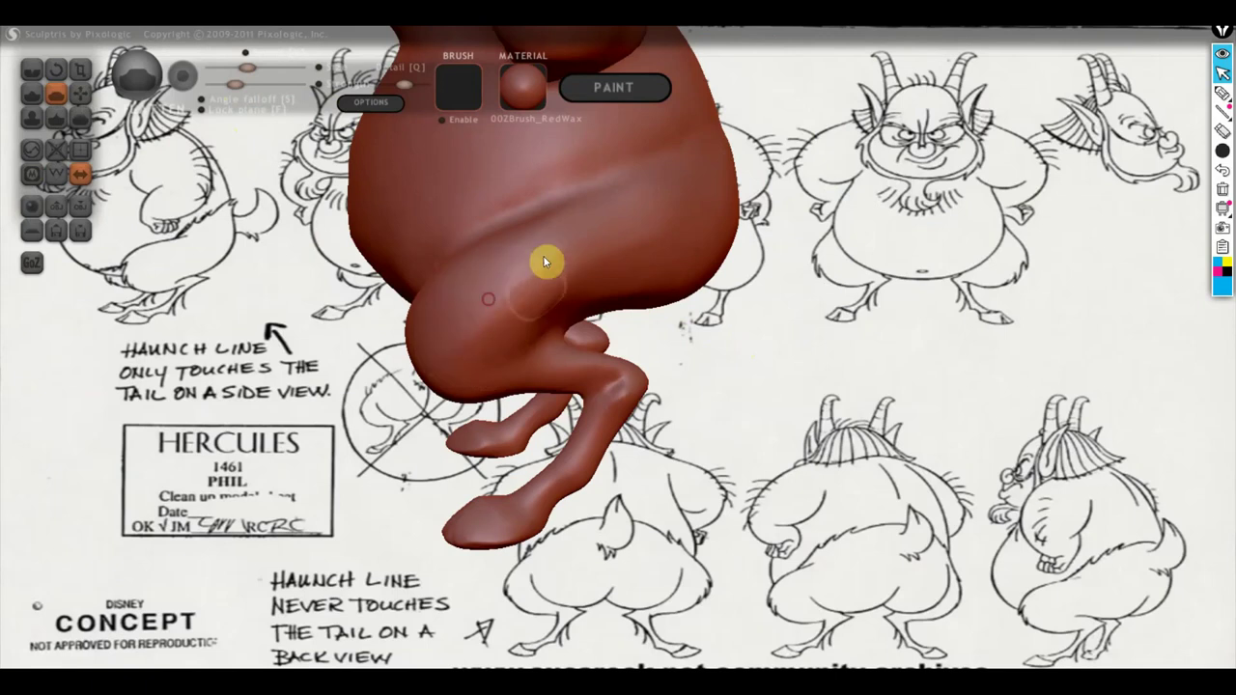
mouse_move(543, 261)
left_mouse_down()
mouse_move(504, 319)
mouse_move(587, 323)
left_mouse_up()
Build up the haunch and lower belly, checking from behind and above.
left_click(31, 91)
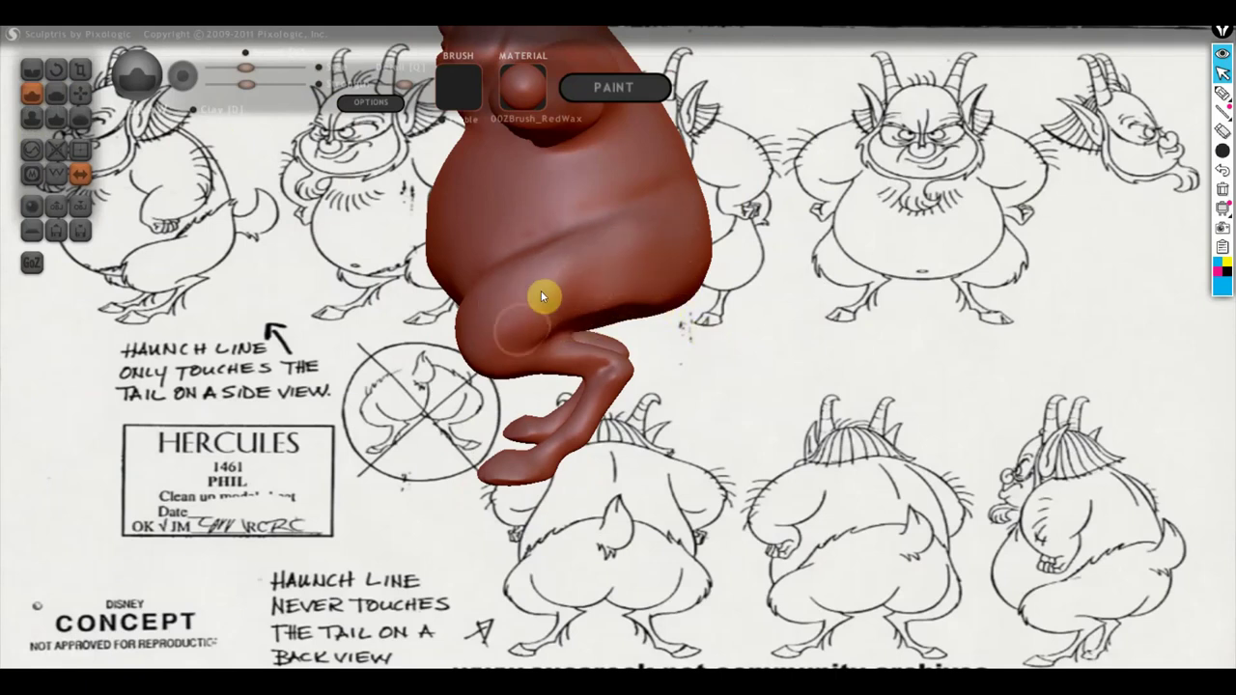
left_click_drag(541, 295, 686, 272)
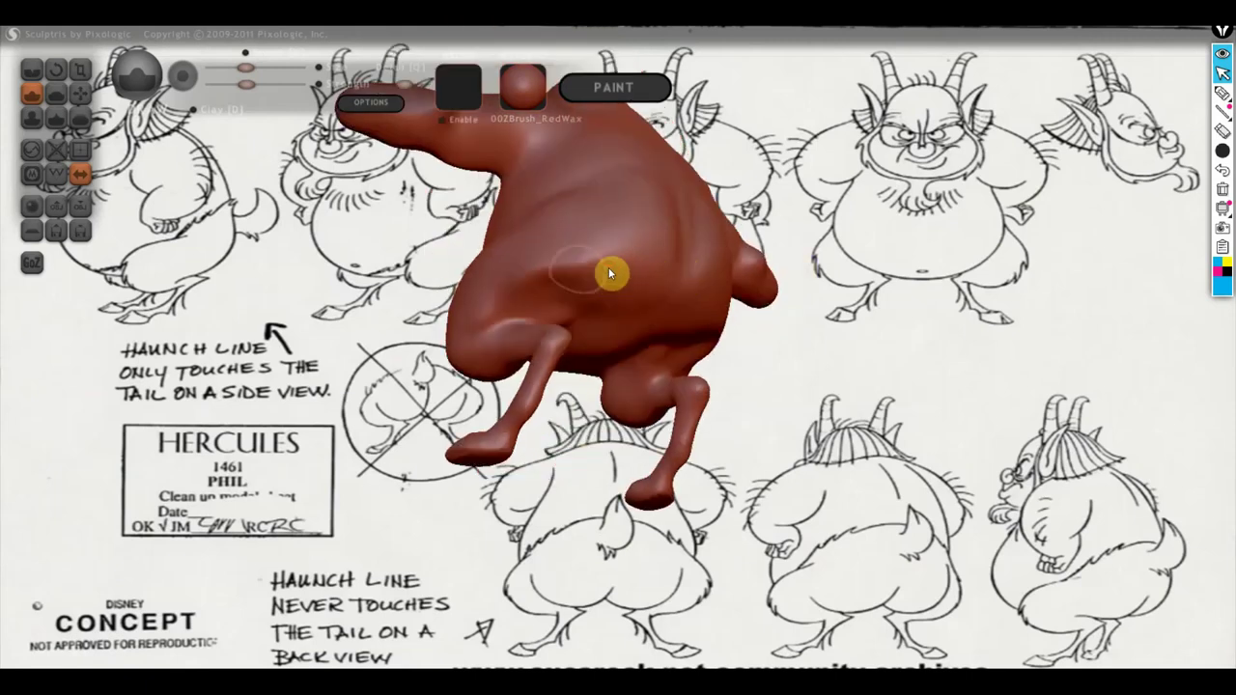
left_click(56, 93)
mouse_move(367, 280)
left_mouse_down()
mouse_move(452, 299)
mouse_move(591, 281)
mouse_move(611, 240)
left_mouse_up()
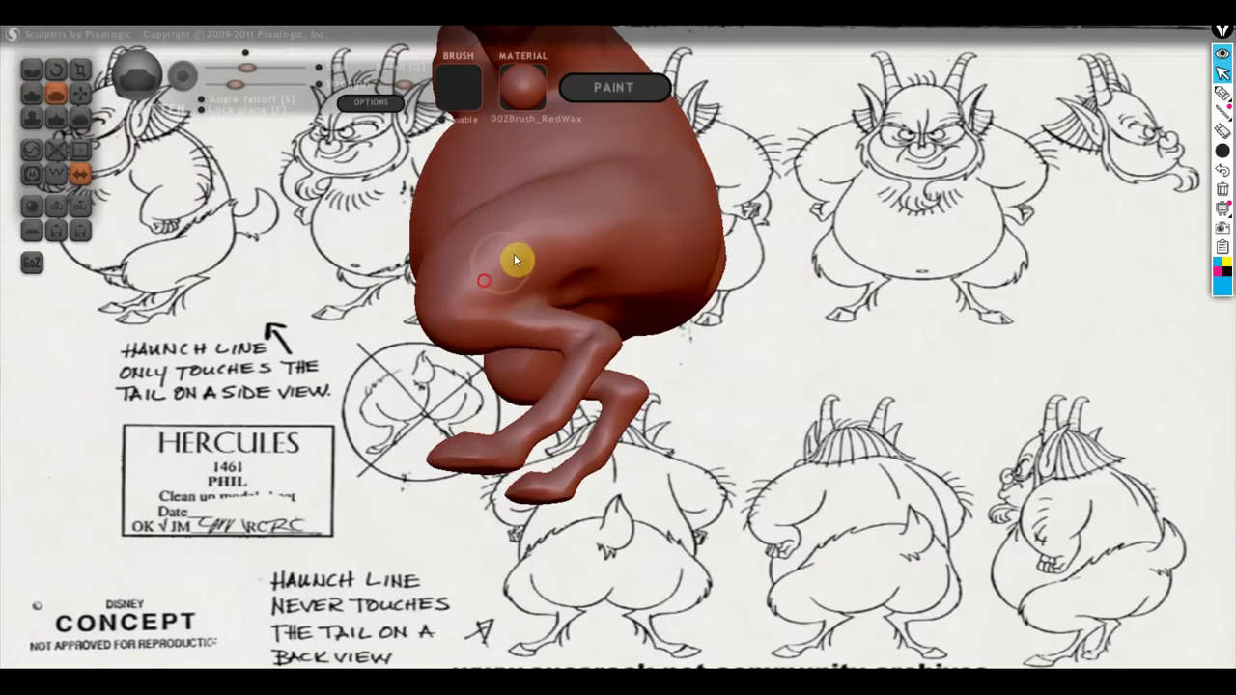
mouse_move(685, 269)
left_mouse_down()
mouse_move(613, 334)
mouse_move(662, 270)
left_mouse_up()
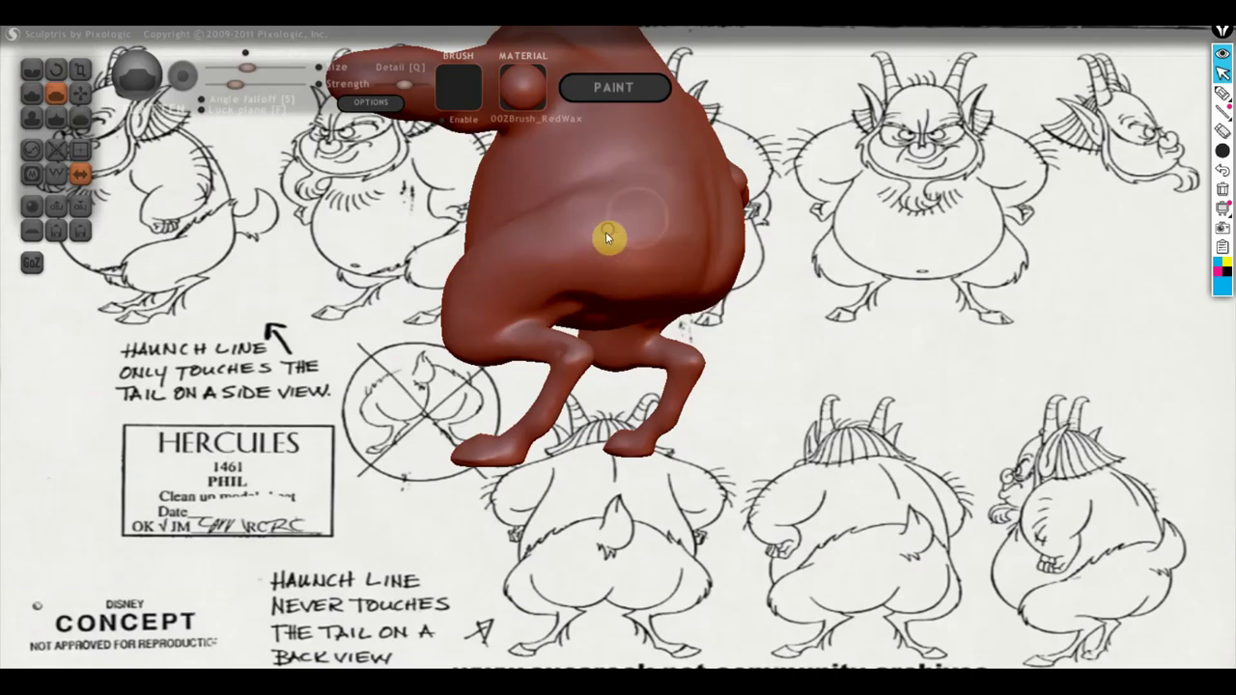
mouse_move(606, 232)
right_mouse_down()
mouse_move(635, 379)
mouse_move(681, 369)
mouse_move(647, 396)
mouse_move(579, 276)
mouse_move(609, 249)
right_mouse_up()
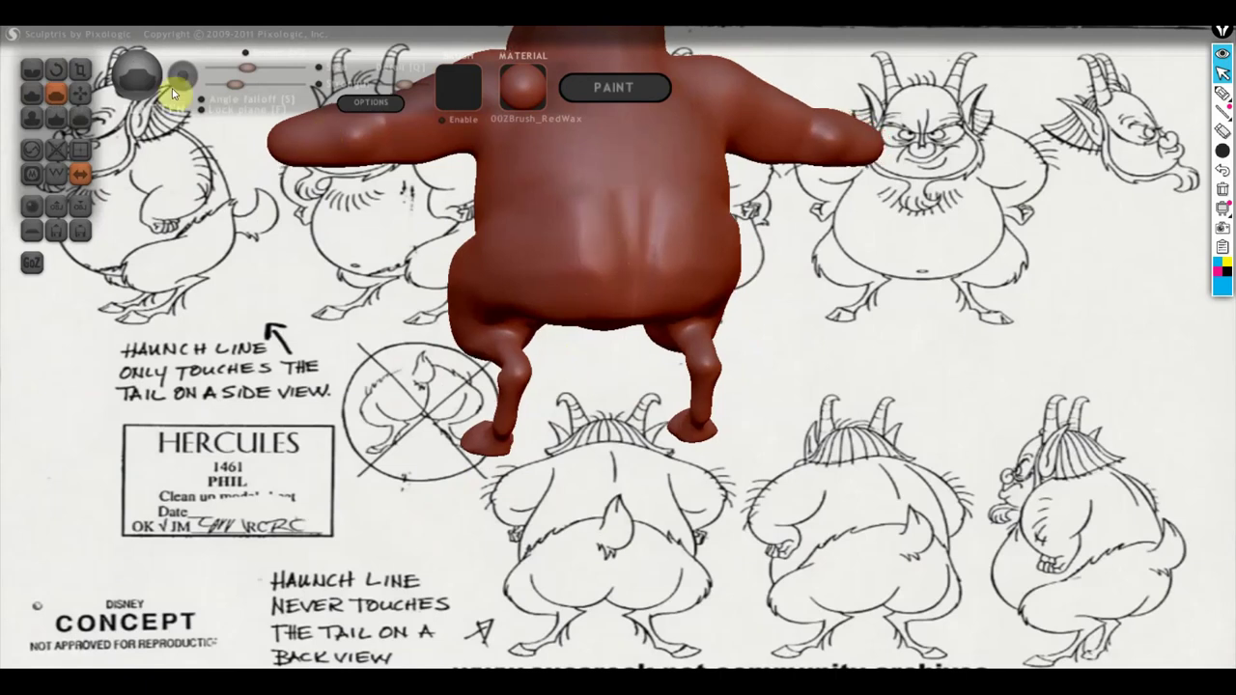
Carve a crease into the upper back from a side view.
left_click(31, 93)
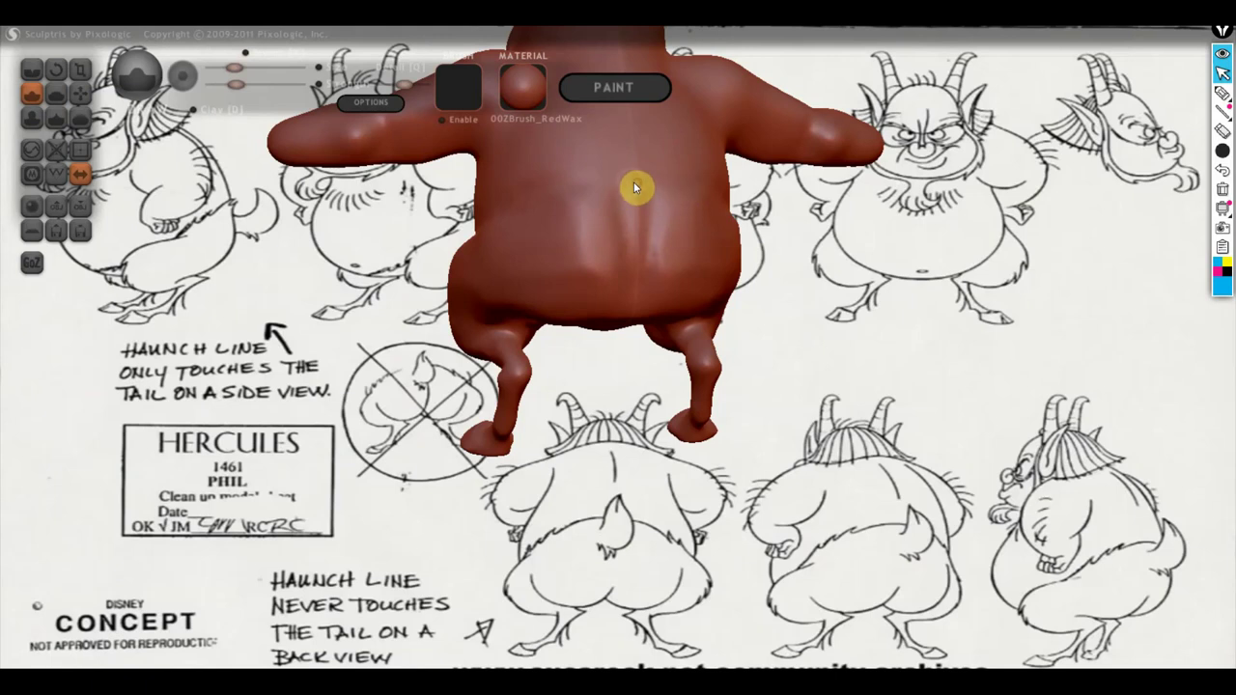
right_click_drag(508, 209, 758, 224)
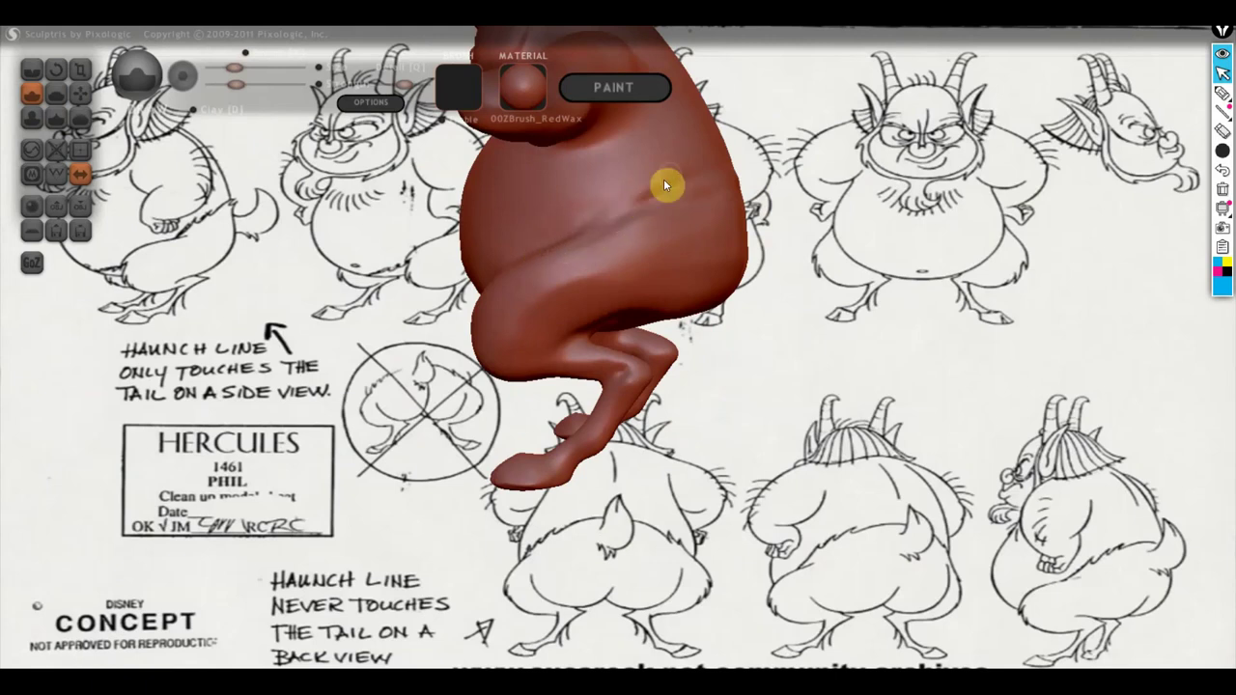
left_click_drag(664, 181, 734, 150)
right_click_drag(714, 155, 626, 208)
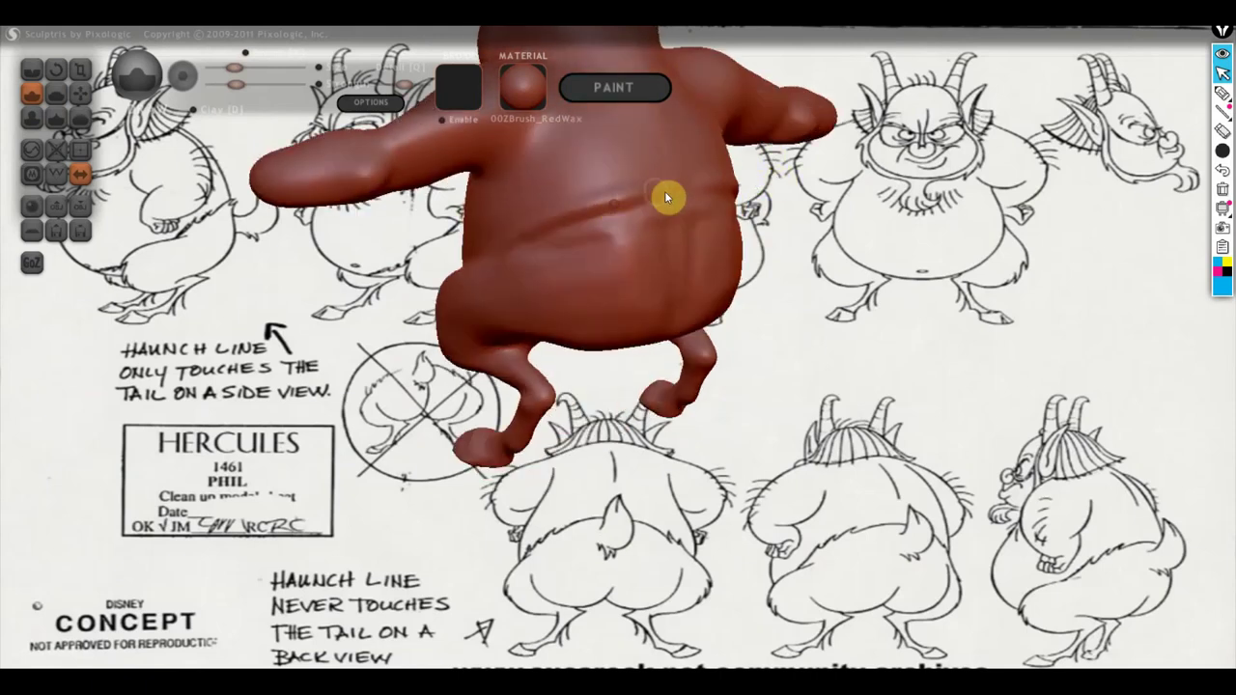
right_click_drag(594, 198, 483, 199)
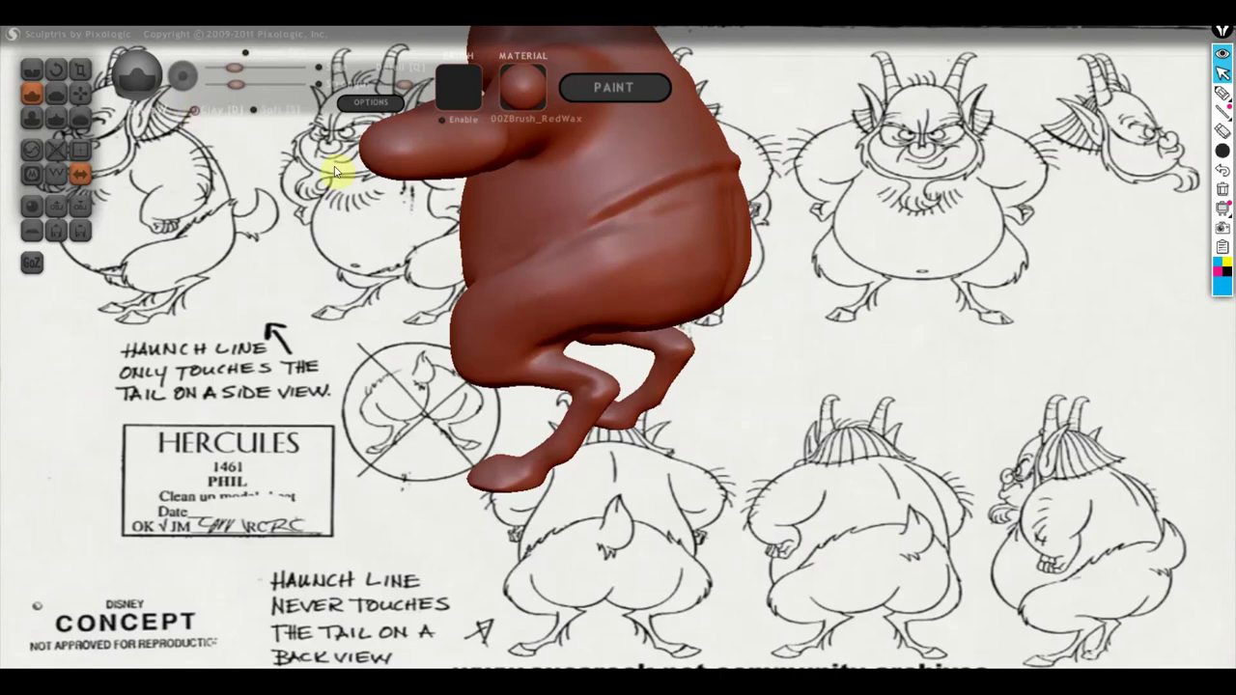
Enlarge the brush slightly and carve shallow fold creases across the upper belly.
left_click_drag(233, 67, 243, 68)
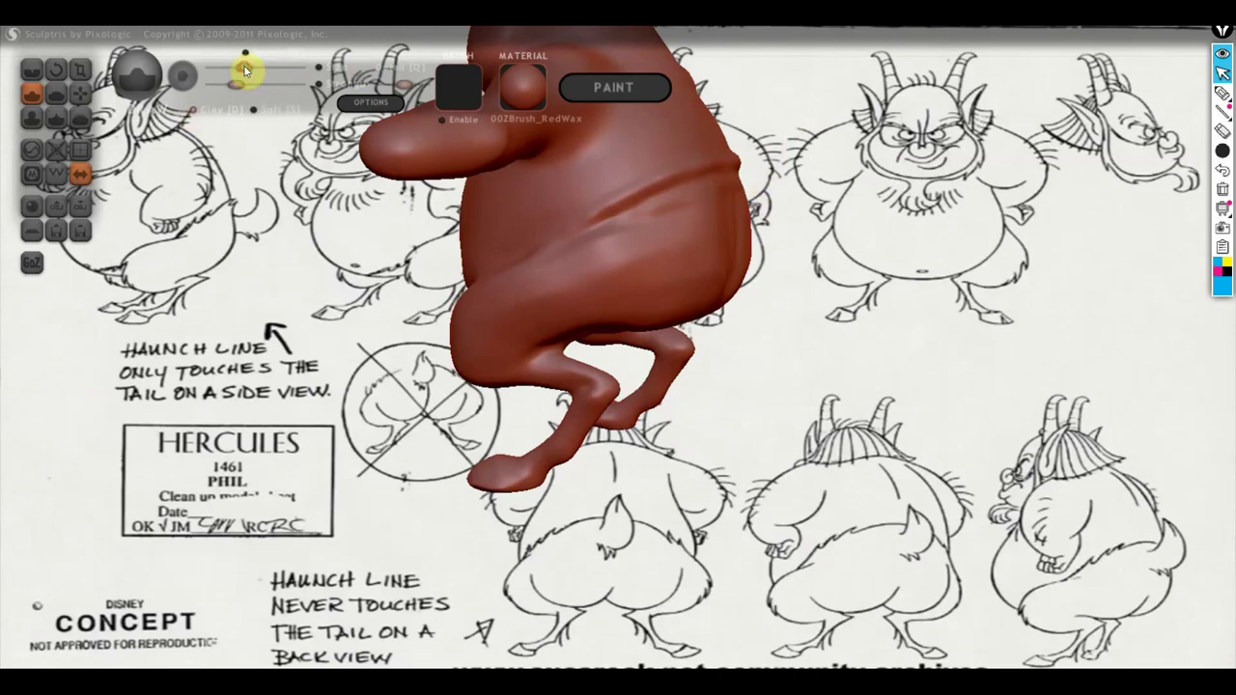
left_click_drag(676, 191, 587, 232)
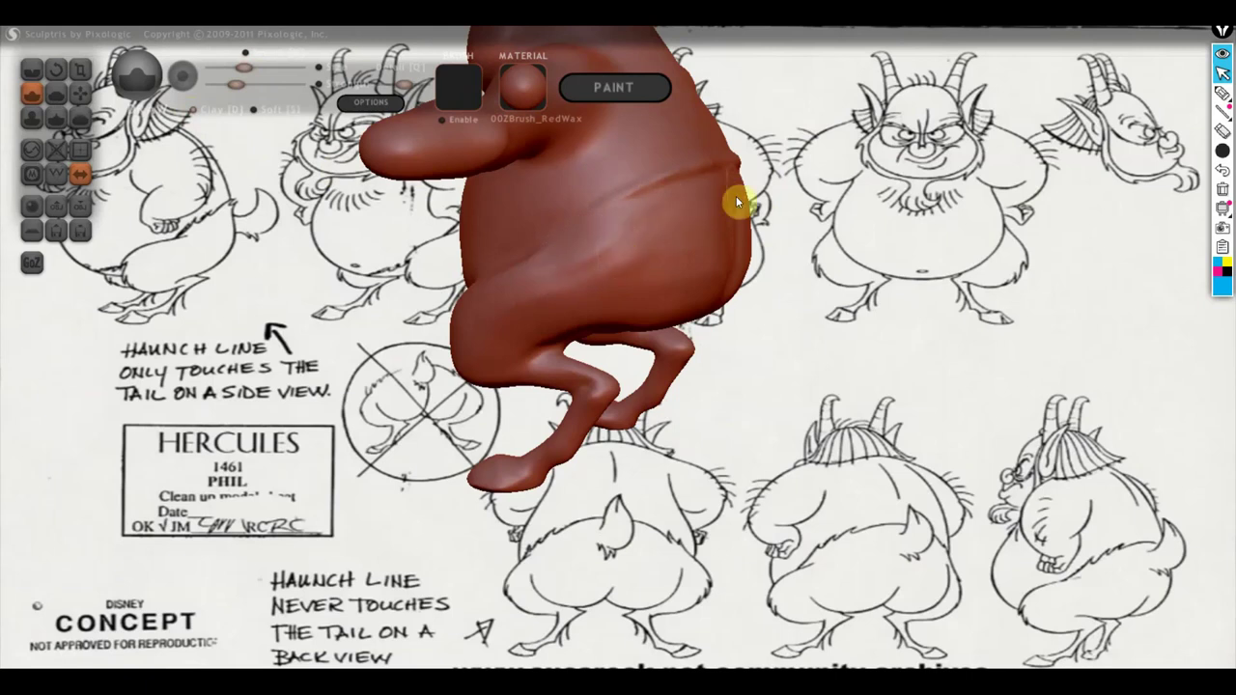
left_click_drag(737, 197, 647, 212)
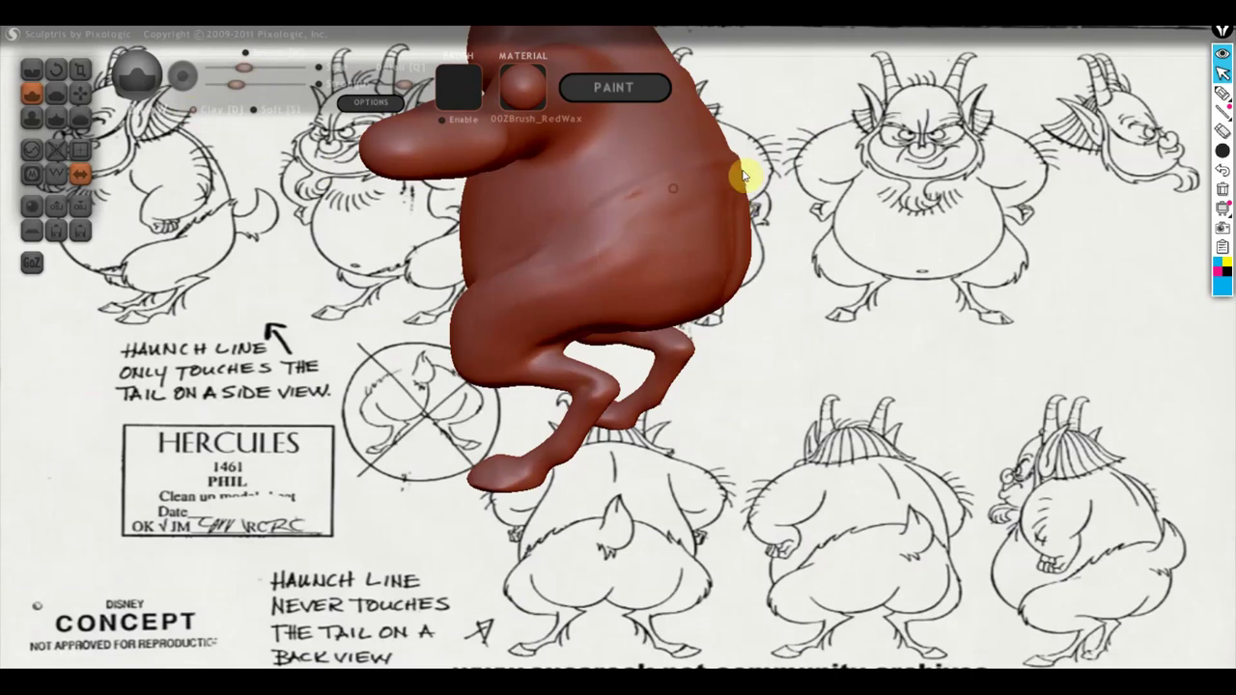
mouse_move(740, 171)
right_mouse_down()
mouse_move(695, 216)
mouse_move(712, 179)
right_mouse_up()
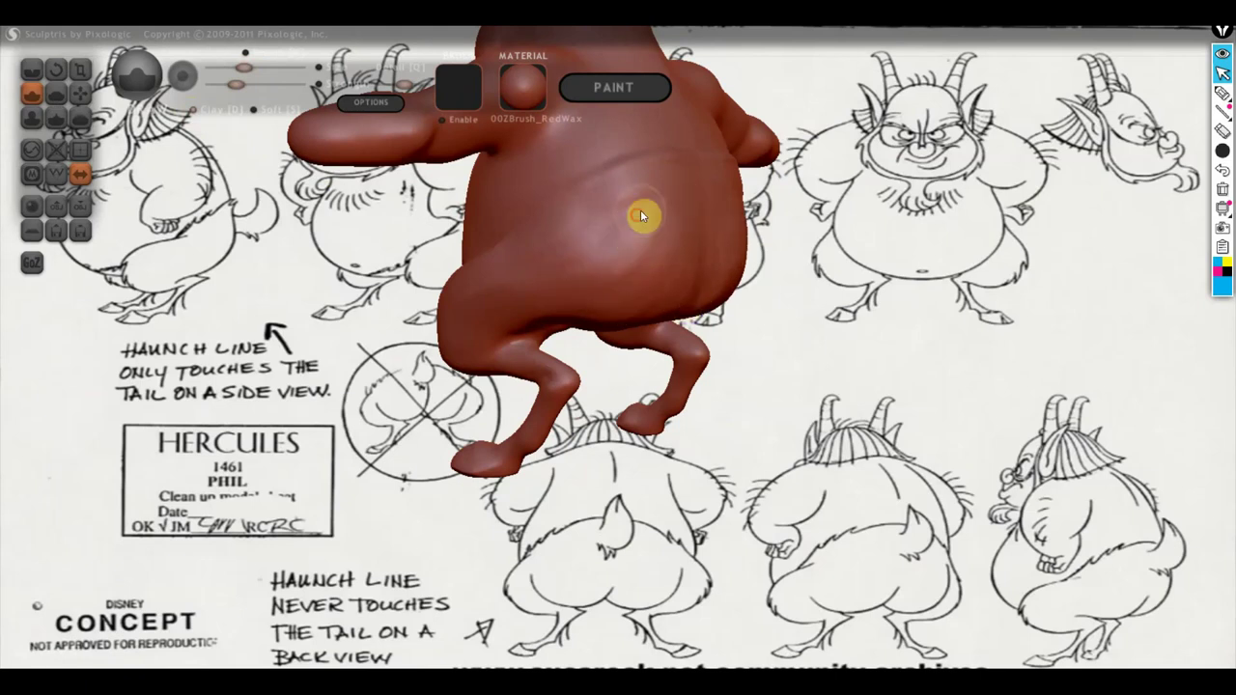
left_click_drag(641, 212, 624, 209)
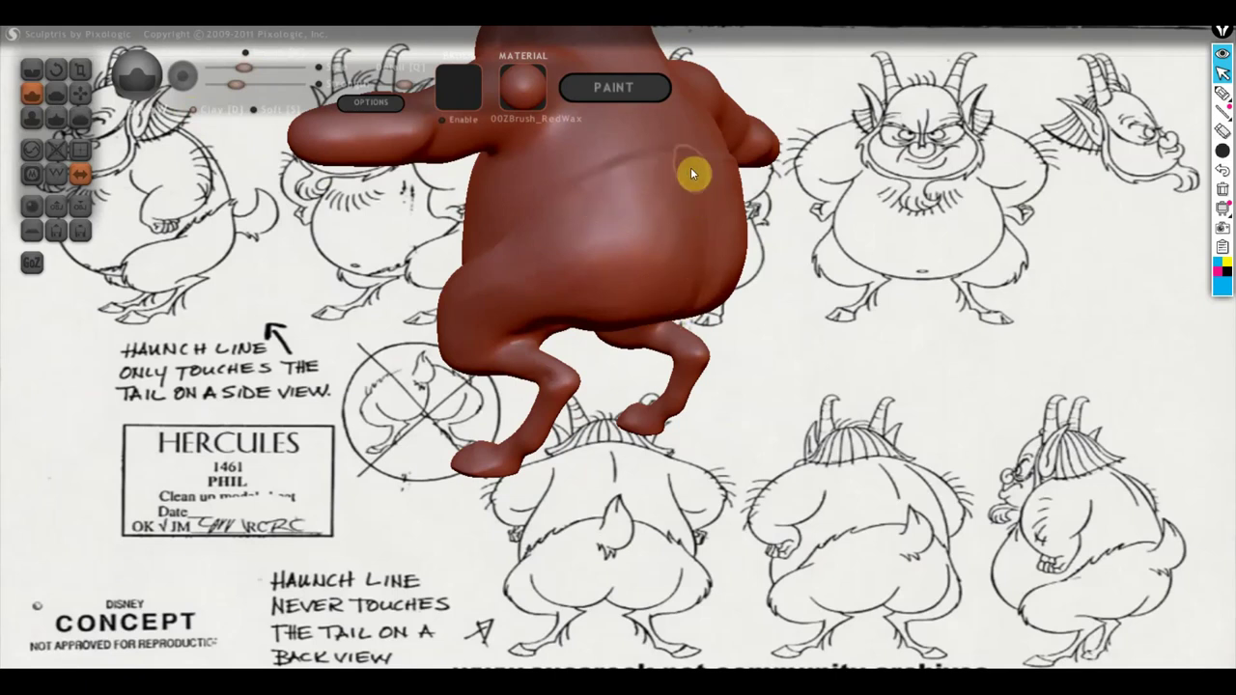
mouse_move(528, 301)
right_mouse_down()
mouse_move(494, 260)
mouse_move(556, 193)
right_mouse_up()
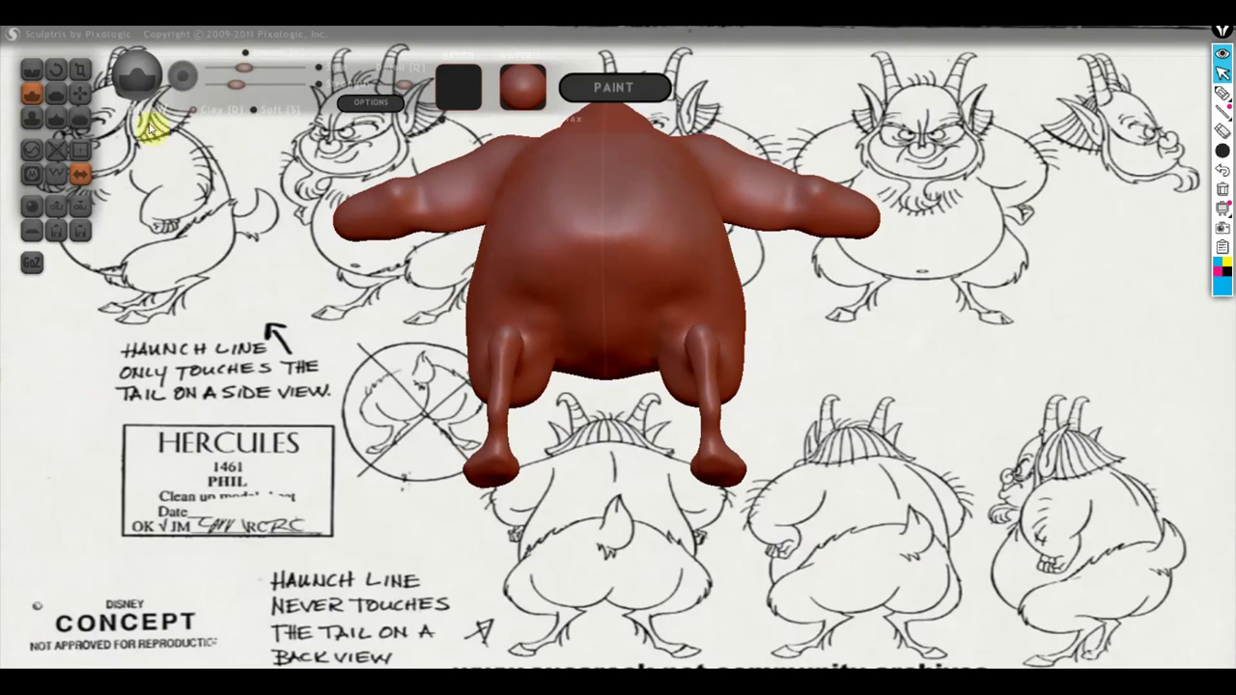
Change sculpting brushes and orbit from back to side to three-quarter views of the legs.
left_click(32, 70)
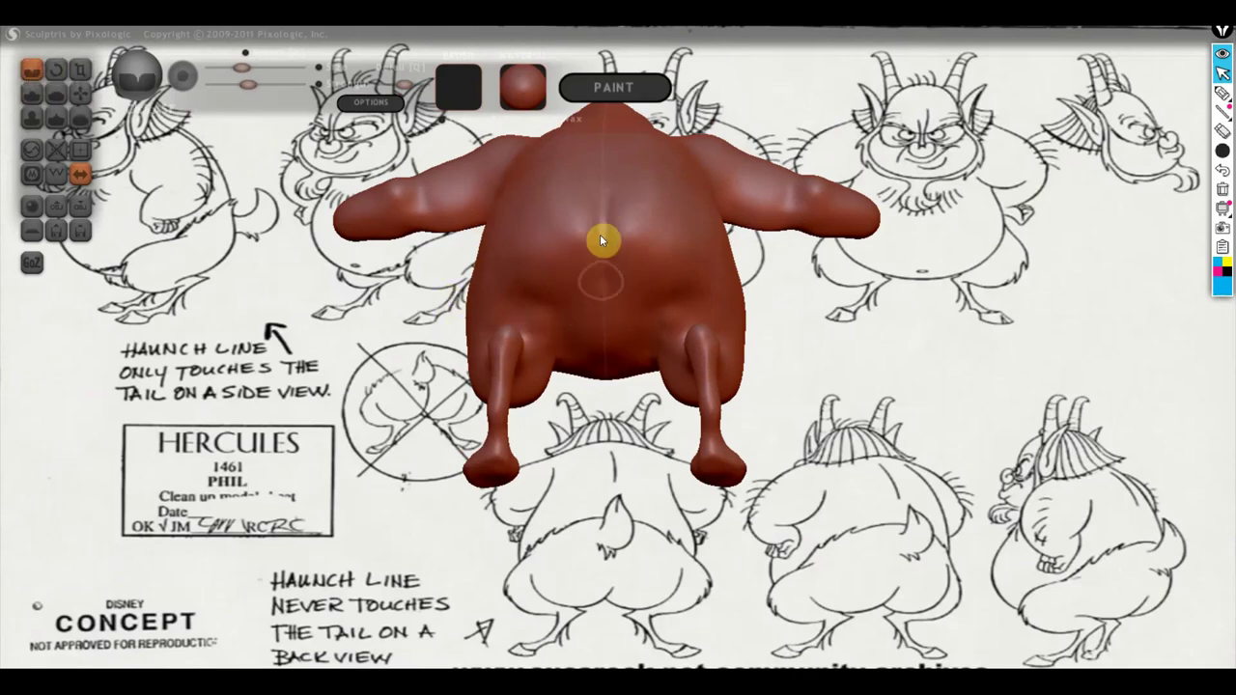
left_click(55, 92)
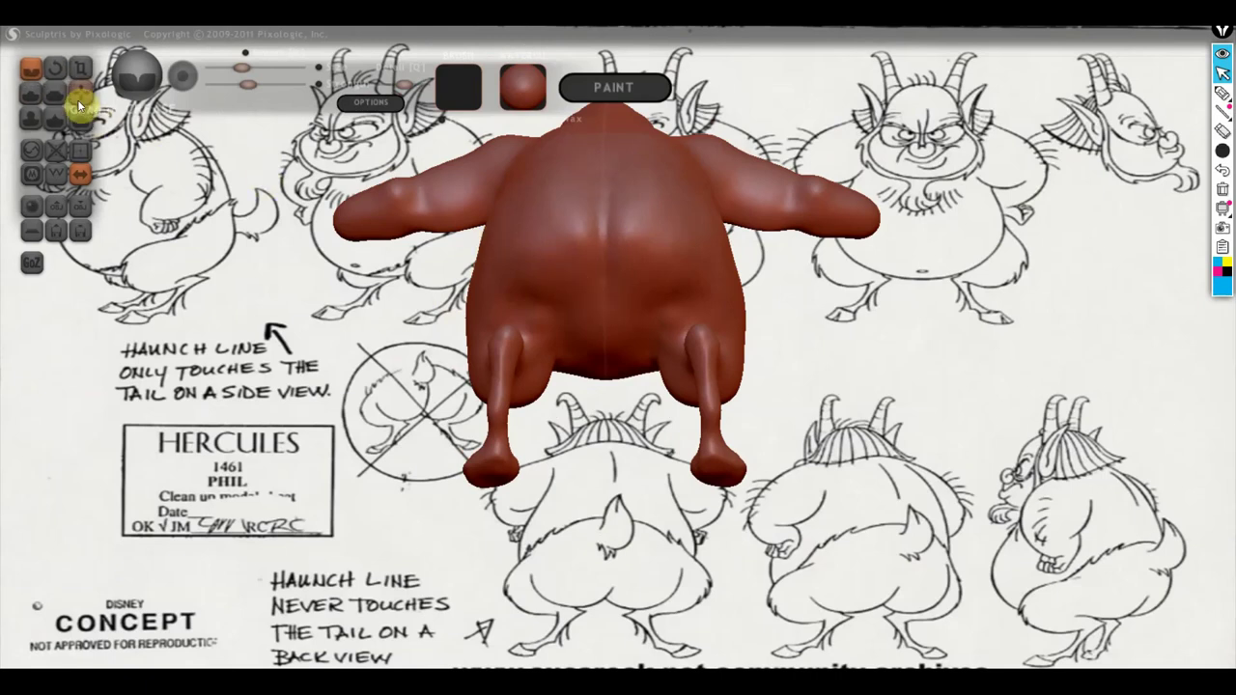
scroll(560, 253, "up", 2)
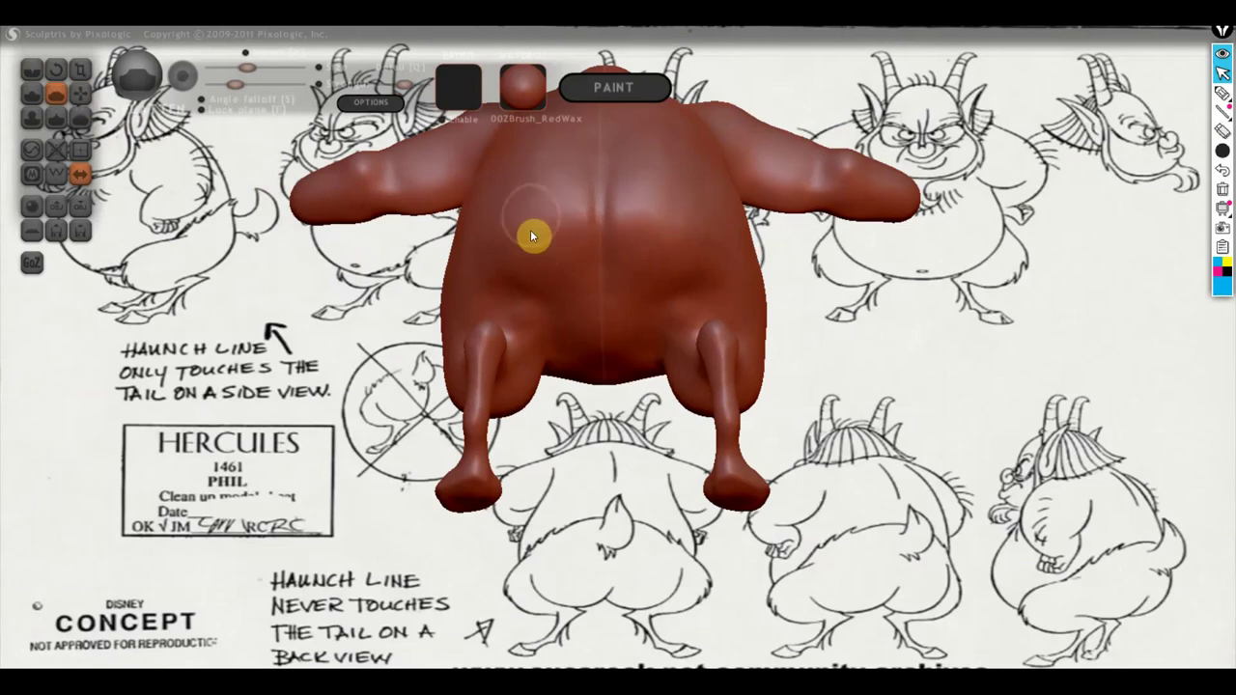
right_click_drag(493, 185, 684, 284)
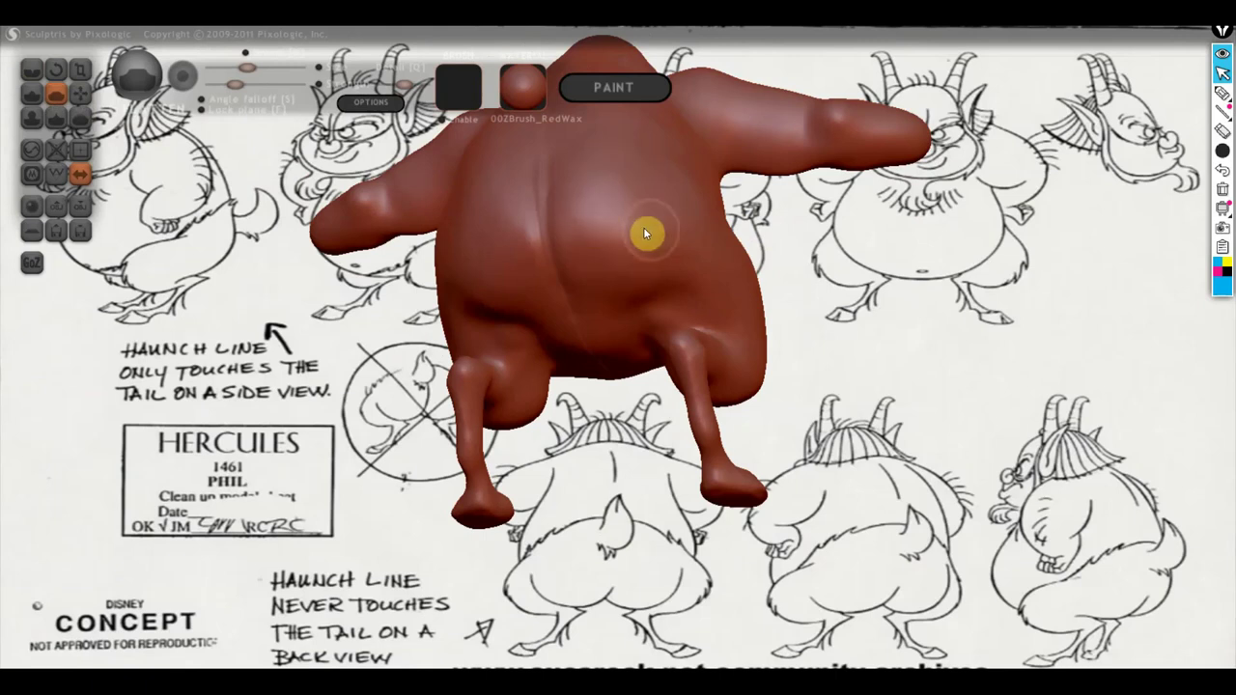
mouse_move(608, 235)
right_mouse_down()
mouse_move(629, 306)
mouse_move(513, 326)
right_mouse_up()
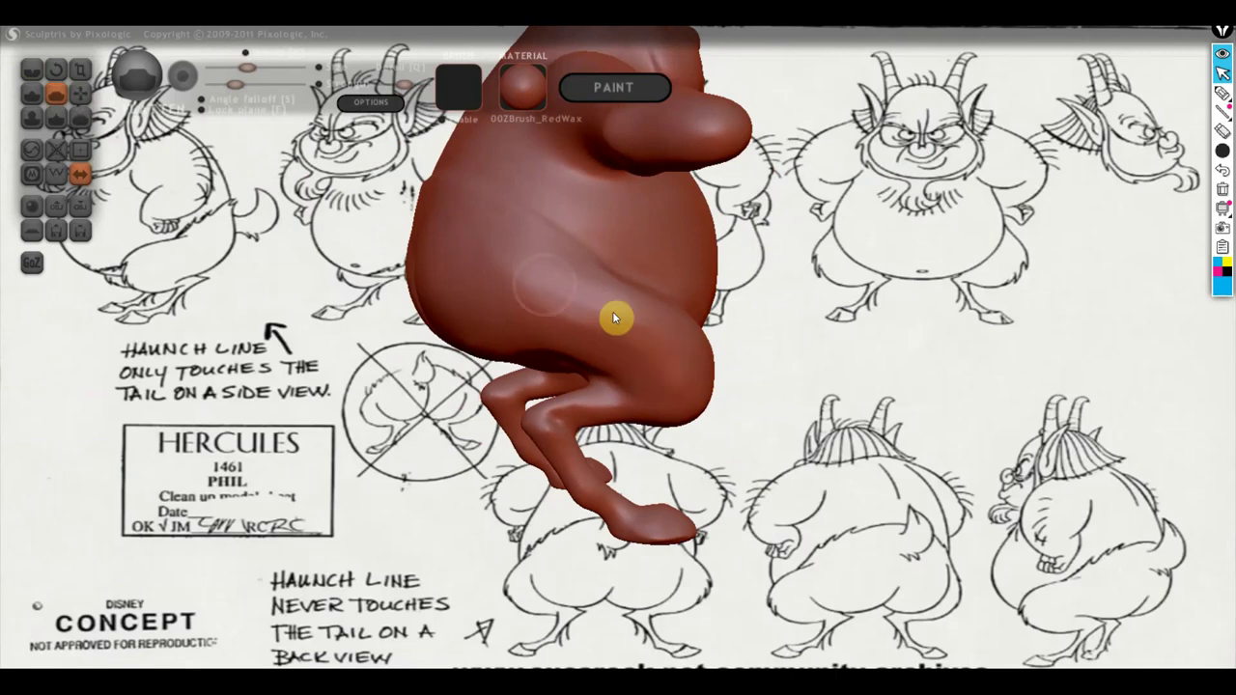
right_click_drag(663, 359, 651, 376)
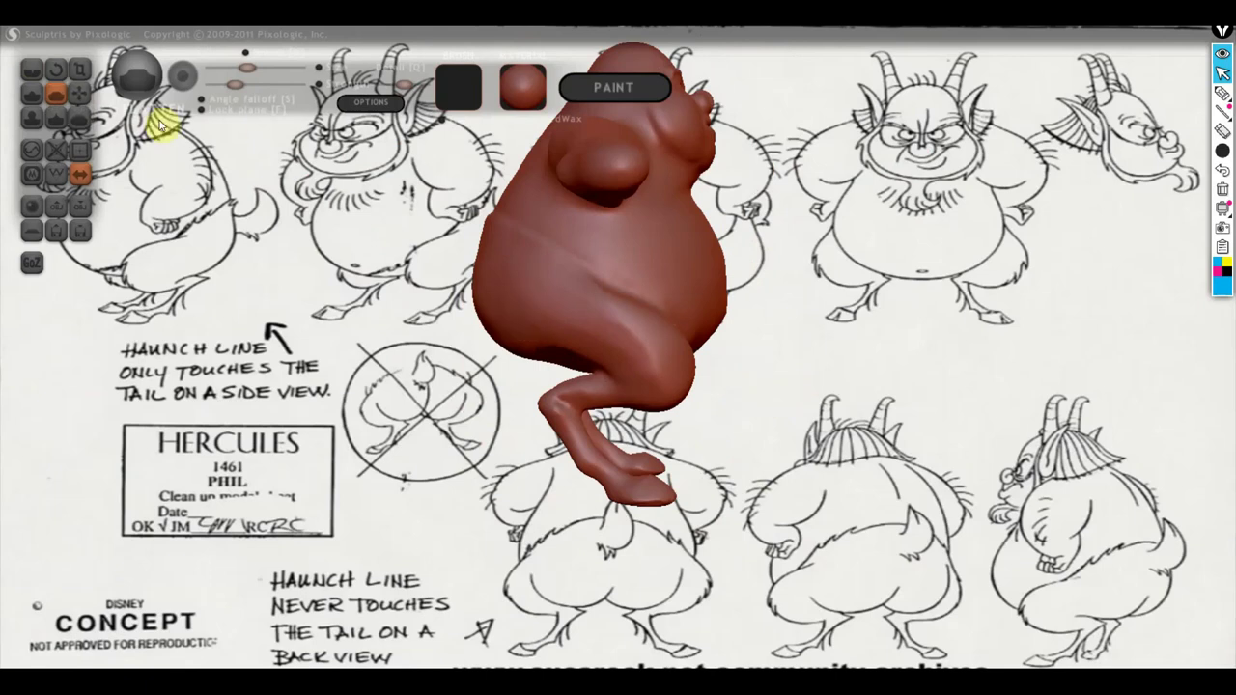
mouse_move(354, 236)
right_mouse_down()
mouse_move(472, 300)
mouse_move(389, 359)
mouse_move(510, 515)
mouse_move(573, 270)
mouse_move(578, 292)
right_mouse_up()
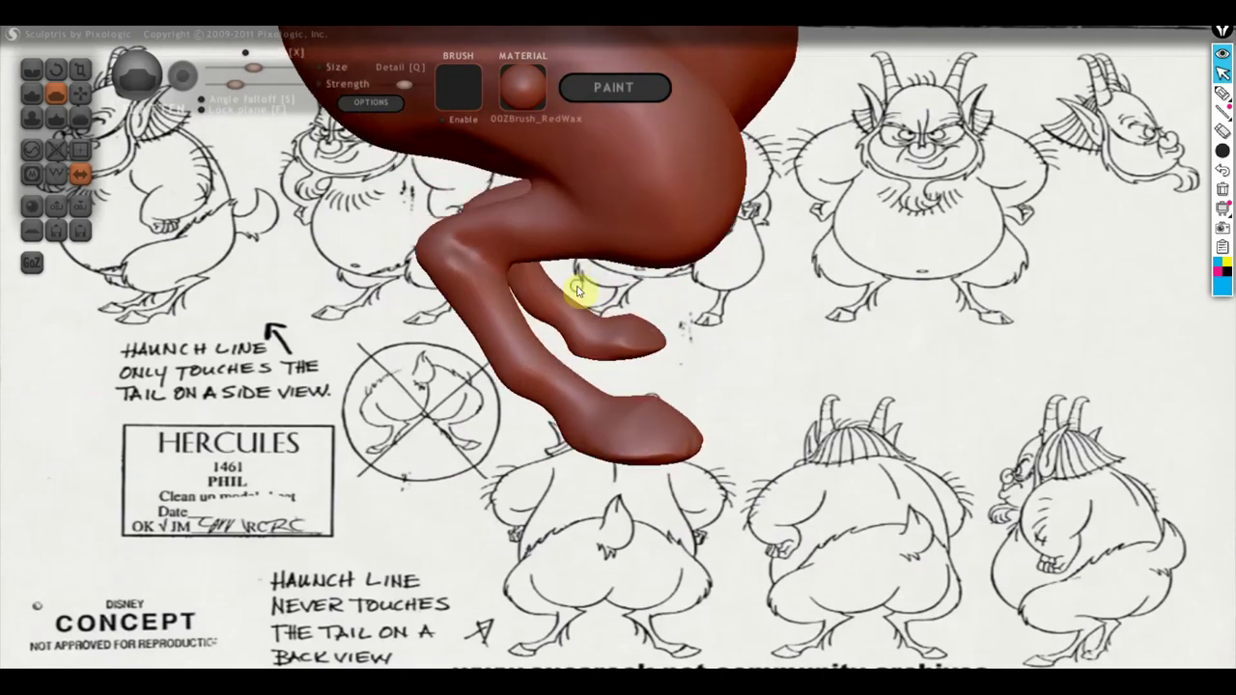
Switch brush, close in on the legs and reshape one leg near the knee.
left_click(32, 93)
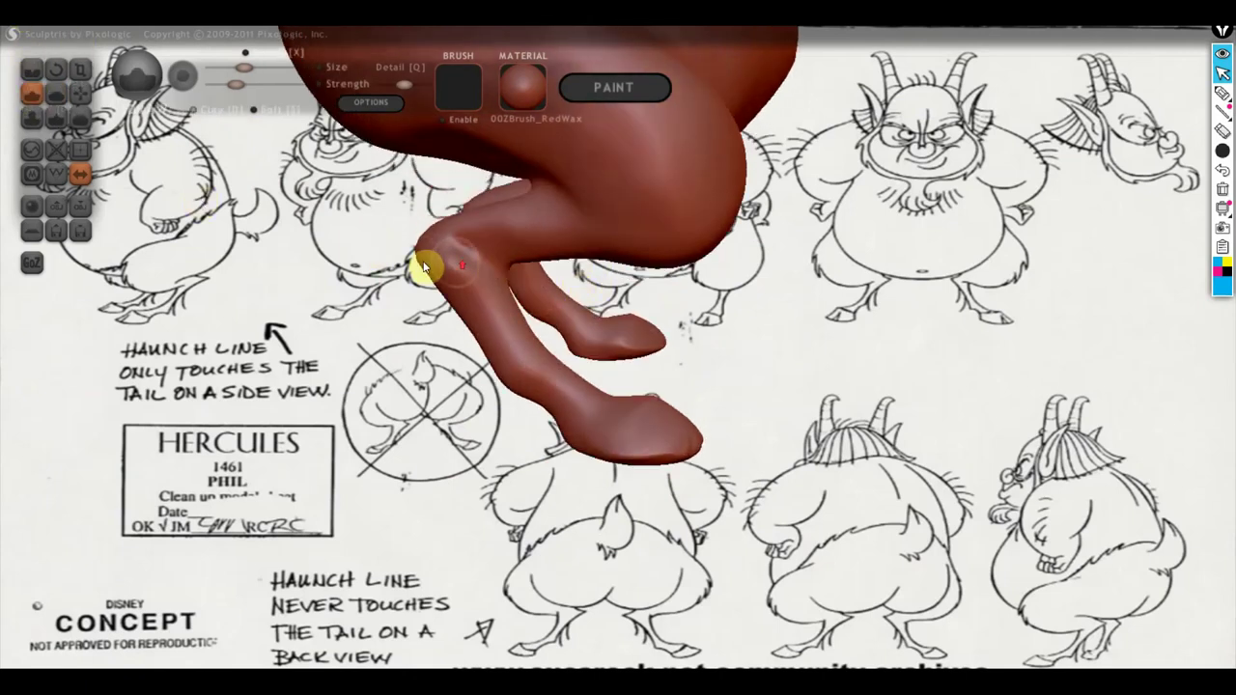
mouse_move(423, 269)
right_mouse_down()
mouse_move(505, 268)
mouse_move(570, 212)
mouse_move(653, 259)
right_mouse_up()
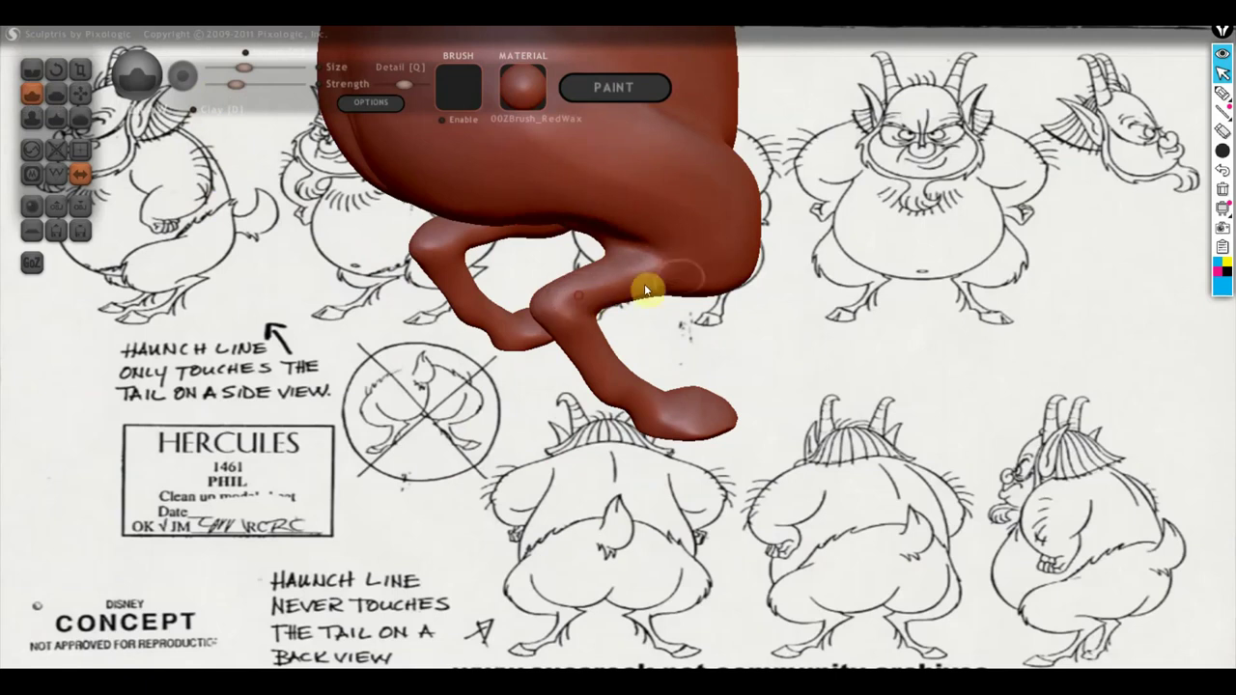
mouse_move(589, 303)
right_mouse_down()
mouse_move(745, 279)
mouse_move(888, 284)
mouse_move(882, 249)
right_mouse_up()
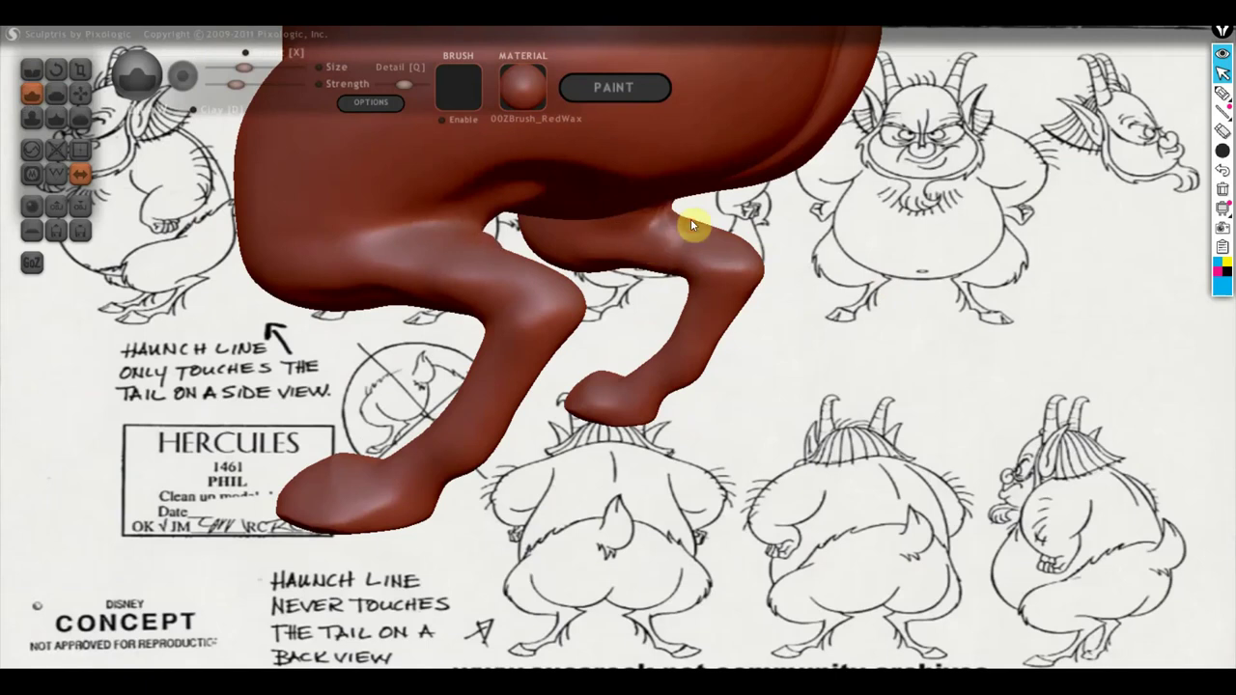
right_click_drag(740, 246, 456, 267)
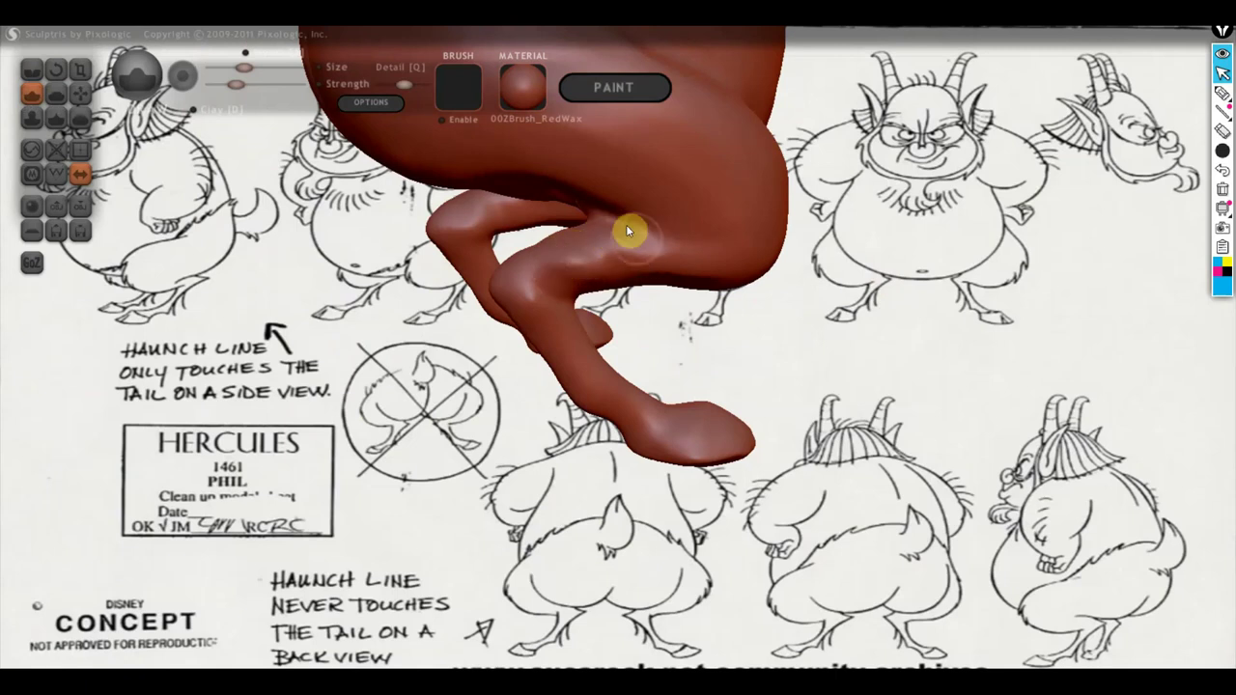
left_click_drag(586, 241, 654, 277)
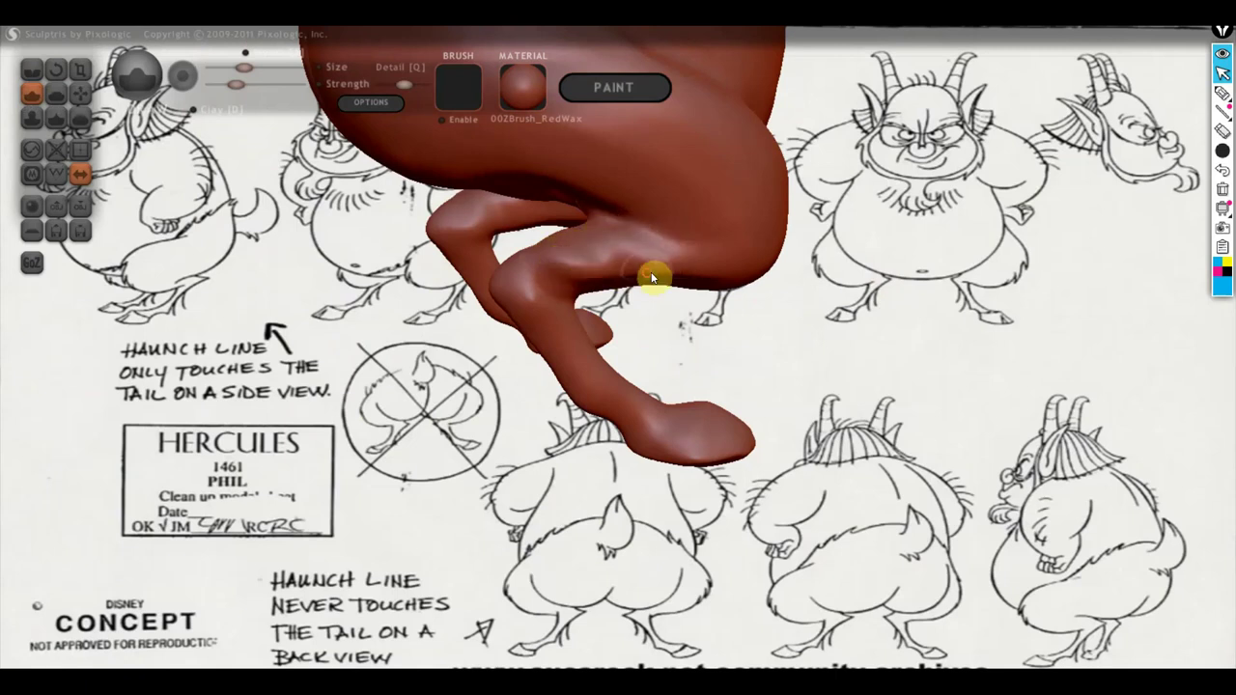
right_click_drag(654, 276, 645, 249)
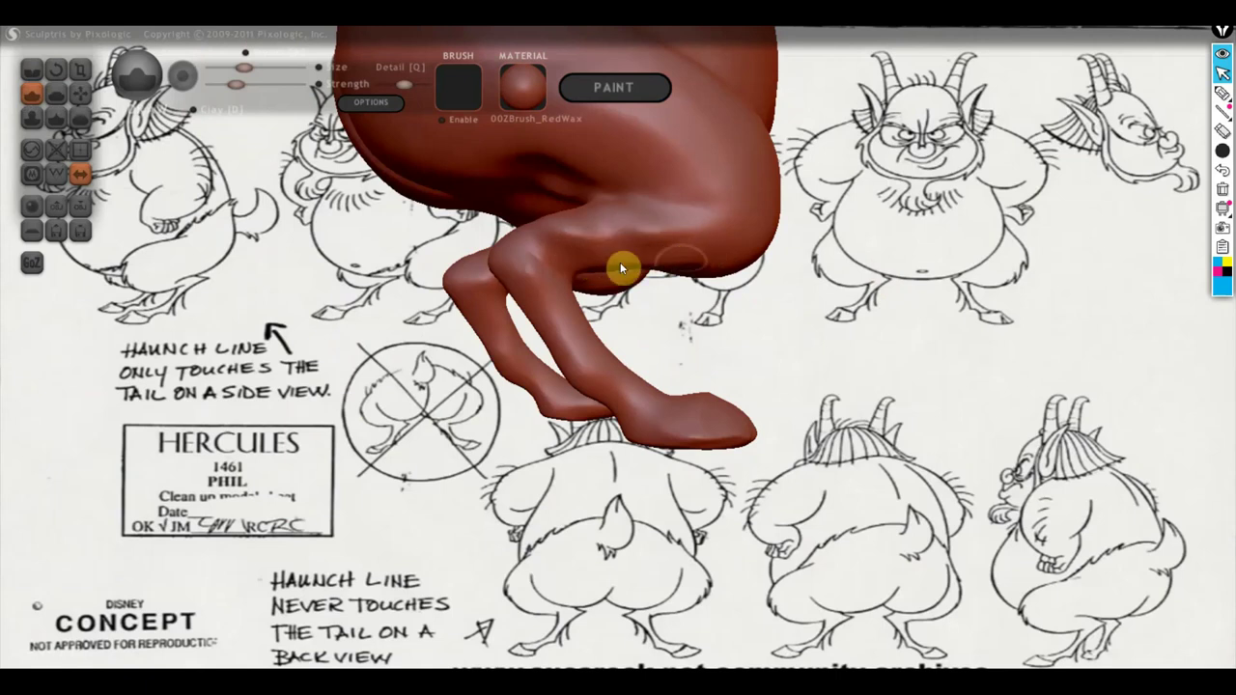
mouse_move(739, 268)
right_mouse_down()
mouse_move(624, 199)
mouse_move(501, 246)
right_mouse_up()
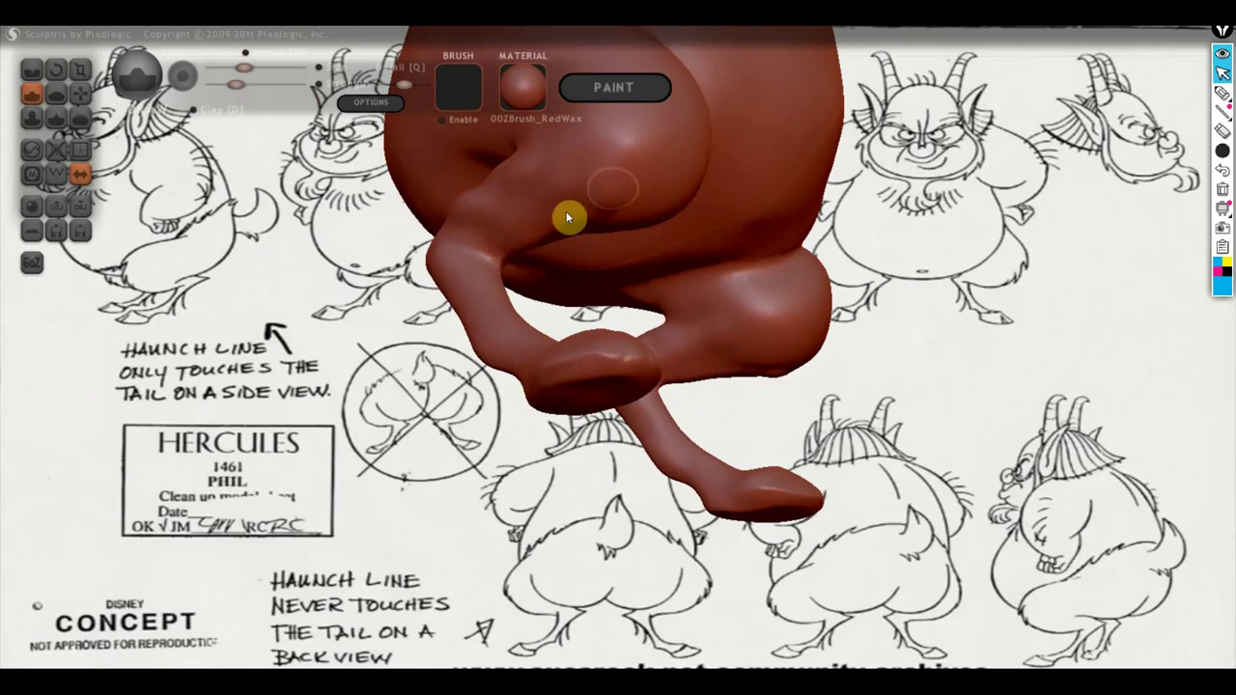
mouse_move(632, 213)
right_mouse_down()
mouse_move(472, 223)
mouse_move(396, 198)
mouse_move(365, 203)
mouse_move(641, 284)
mouse_move(666, 279)
right_mouse_up()
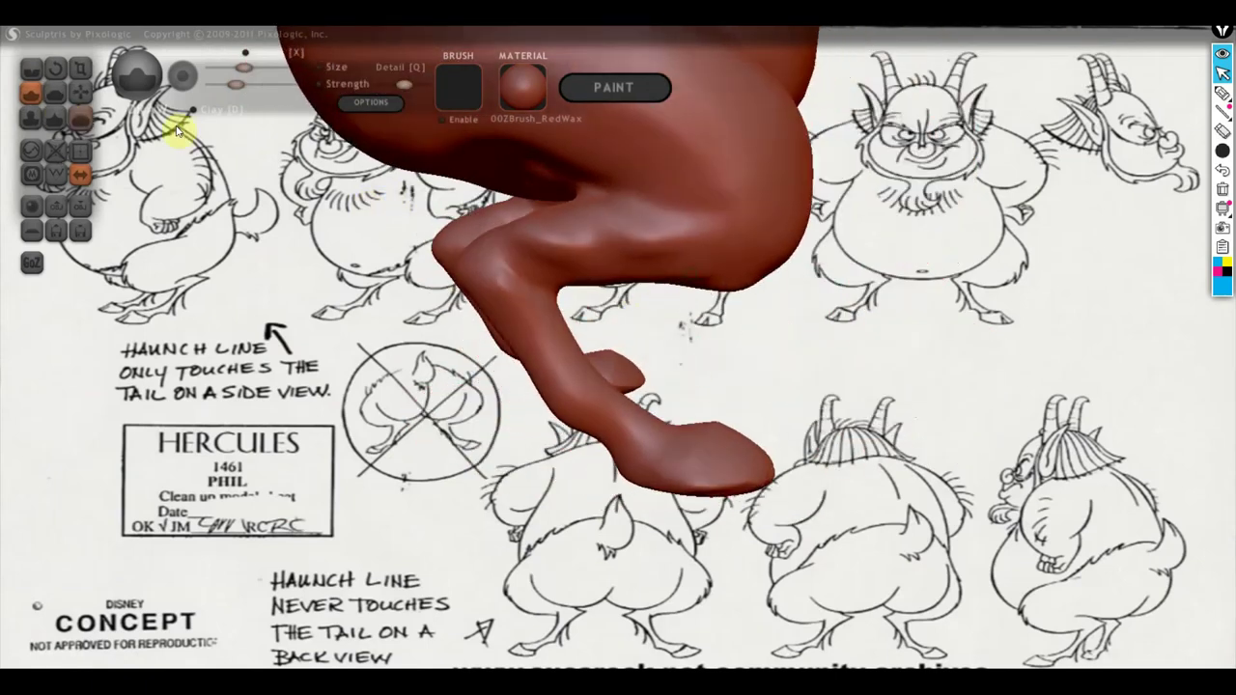
With the Flatten brush, flatten a plane across the upper leg.
left_click(58, 101)
right_click_drag(307, 187, 400, 229)
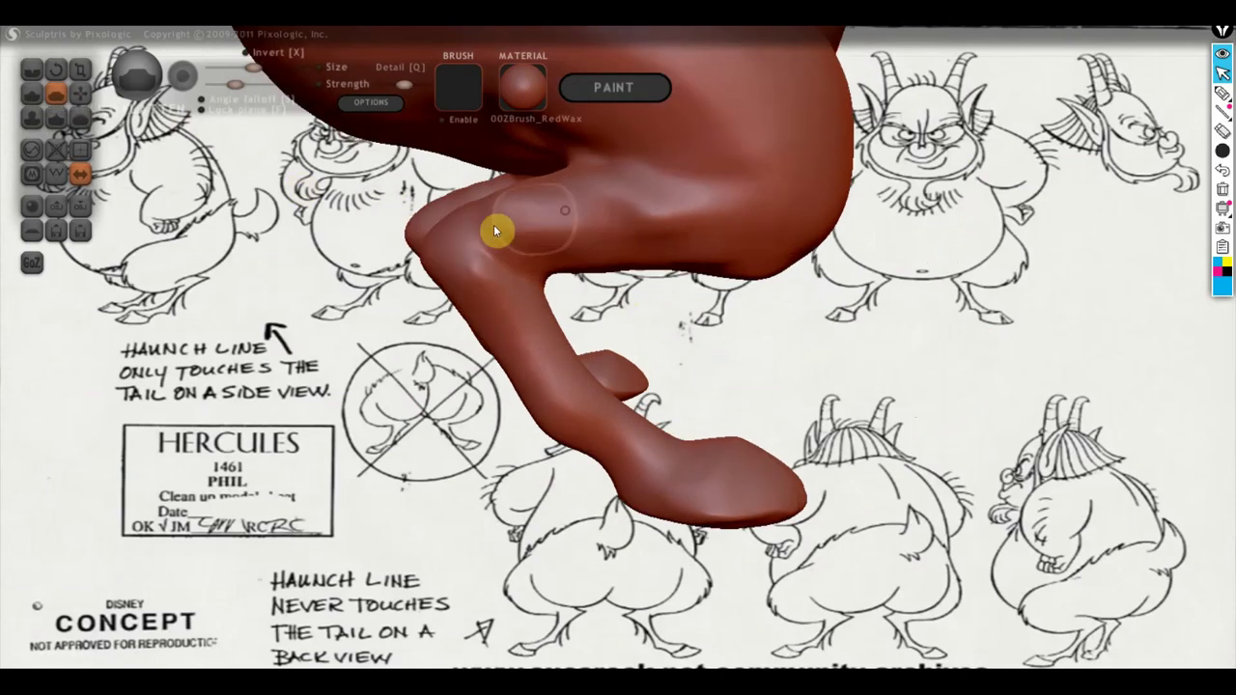
left_click_drag(493, 230, 607, 237)
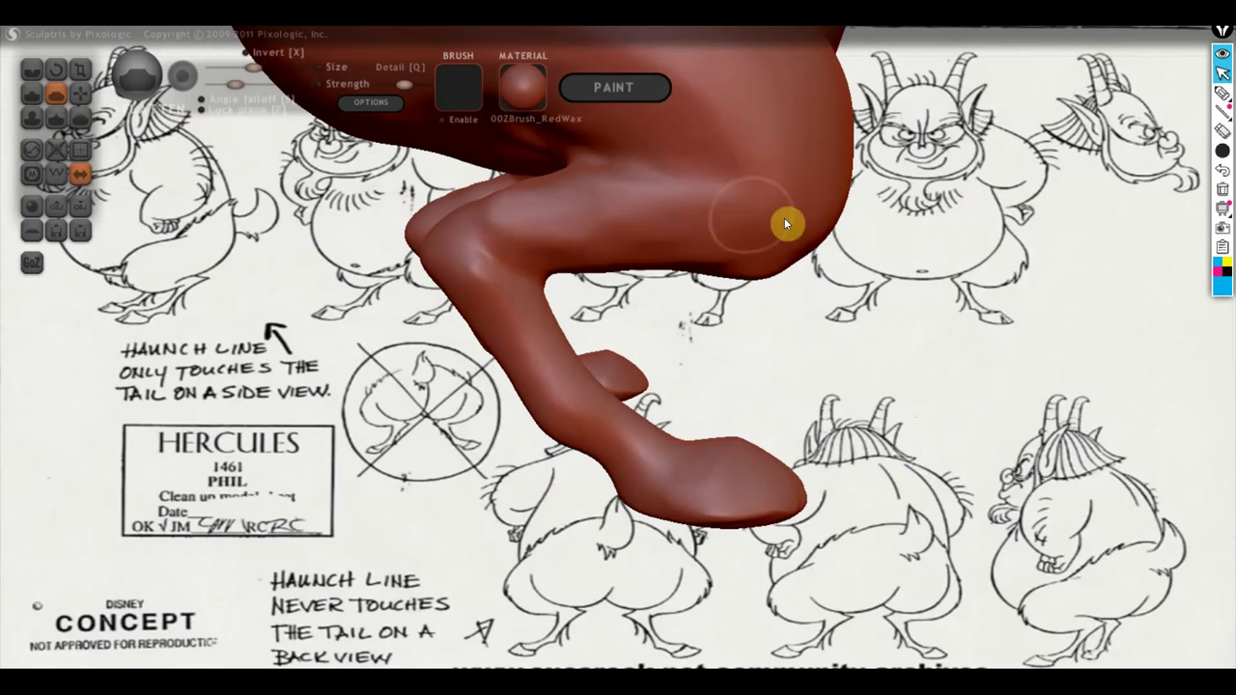
scroll(605, 212, "up", 2)
scroll(600, 181, "up", 3)
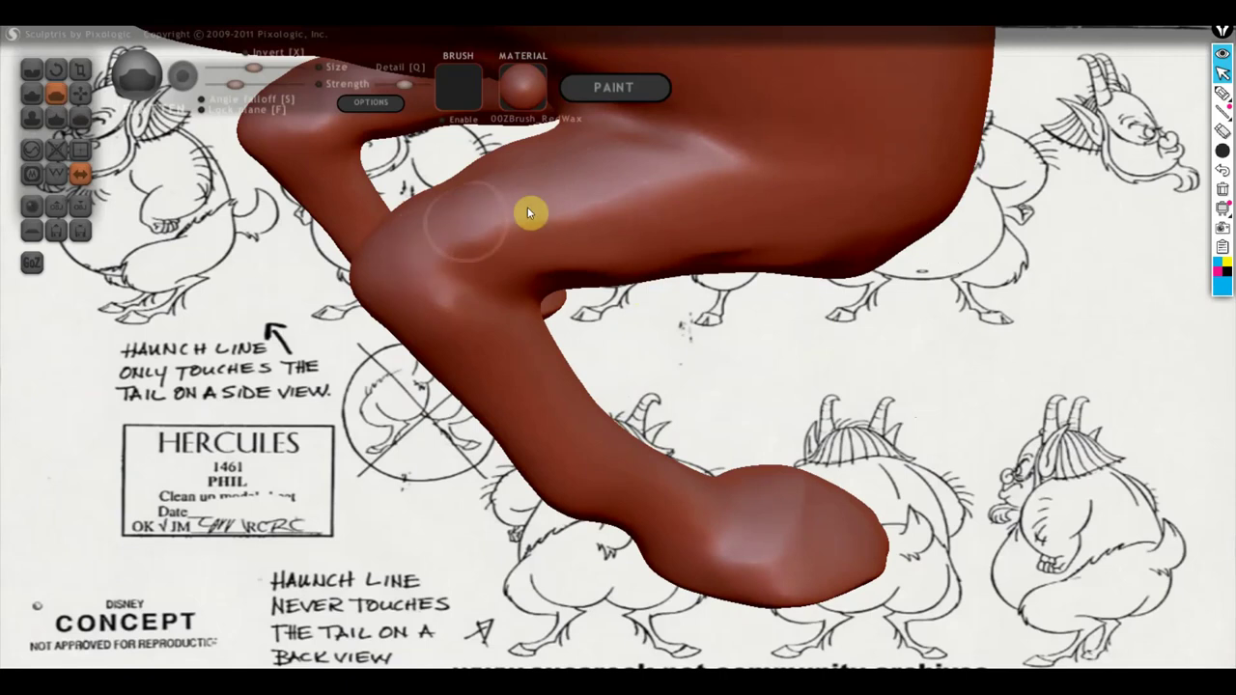
mouse_move(587, 196)
right_mouse_down()
mouse_move(538, 242)
mouse_move(666, 242)
right_mouse_up()
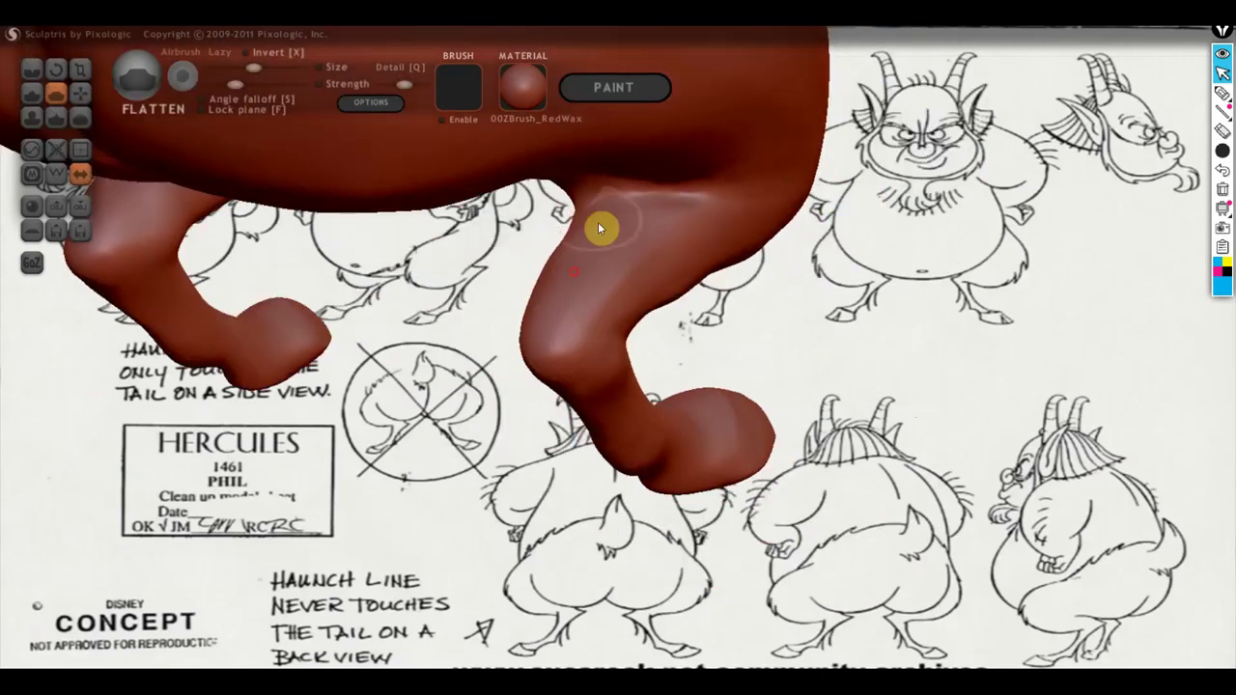
right_click_drag(577, 317, 762, 284)
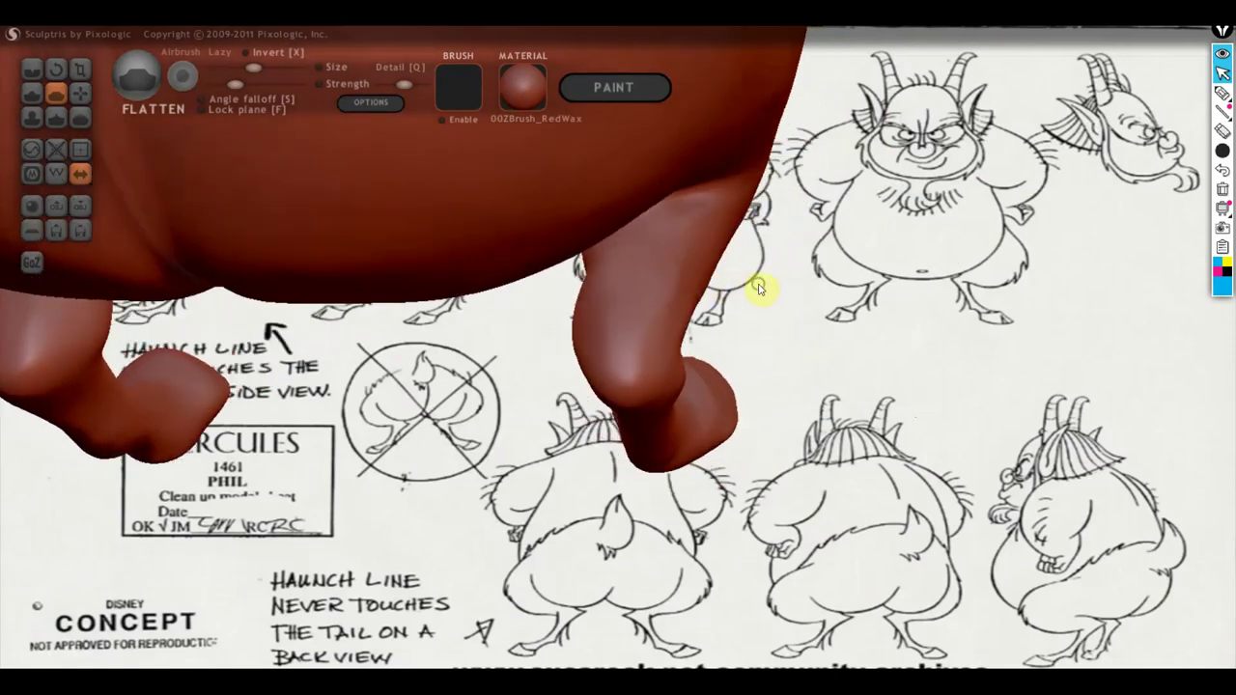
left_click(79, 93)
right_click_drag(665, 300, 674, 319)
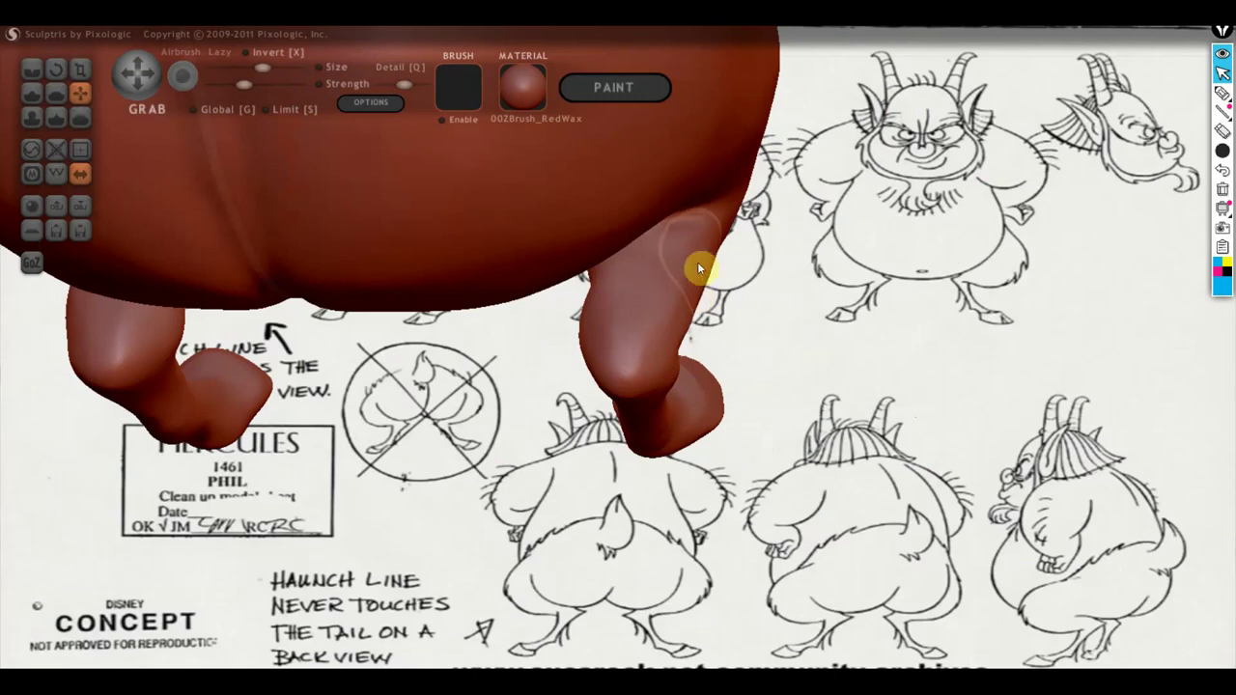
mouse_move(689, 294)
right_mouse_down()
mouse_move(789, 284)
mouse_move(775, 278)
mouse_move(651, 359)
right_mouse_up()
left_click_drag(557, 380, 531, 378)
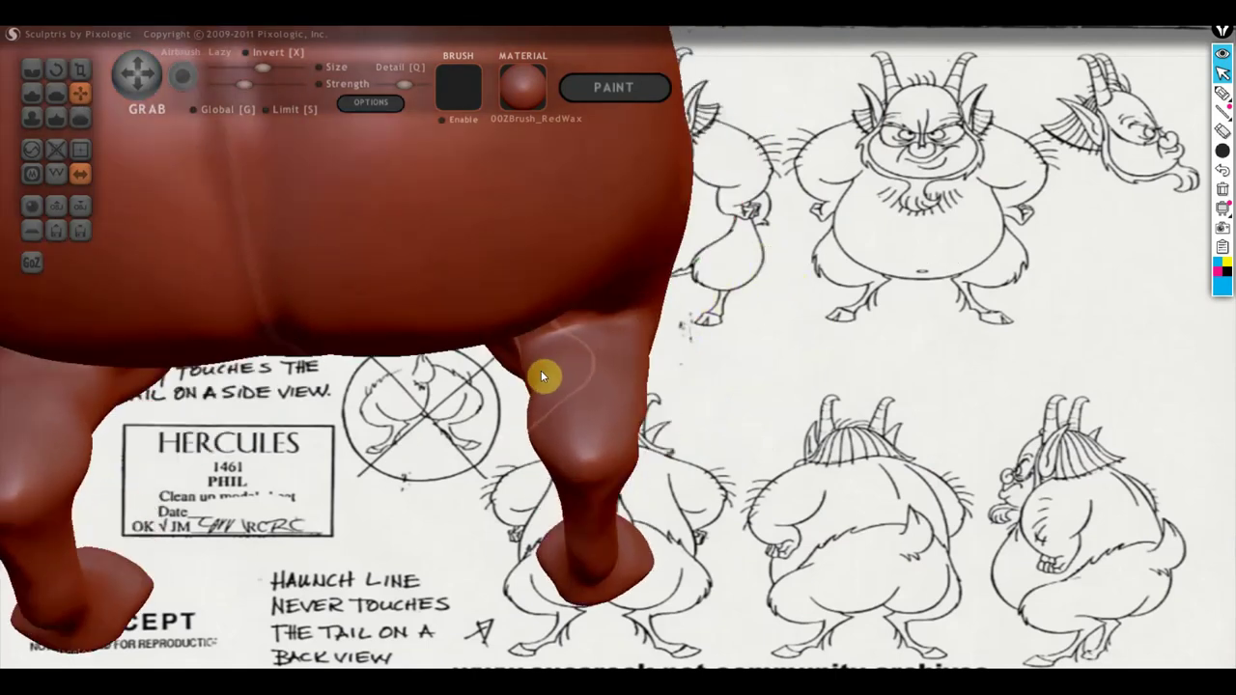
mouse_move(546, 419)
right_mouse_down()
mouse_move(698, 373)
mouse_move(686, 400)
mouse_move(191, 142)
right_mouse_up()
left_click(56, 94)
mouse_move(428, 345)
right_mouse_down()
mouse_move(560, 428)
mouse_move(421, 401)
right_mouse_up()
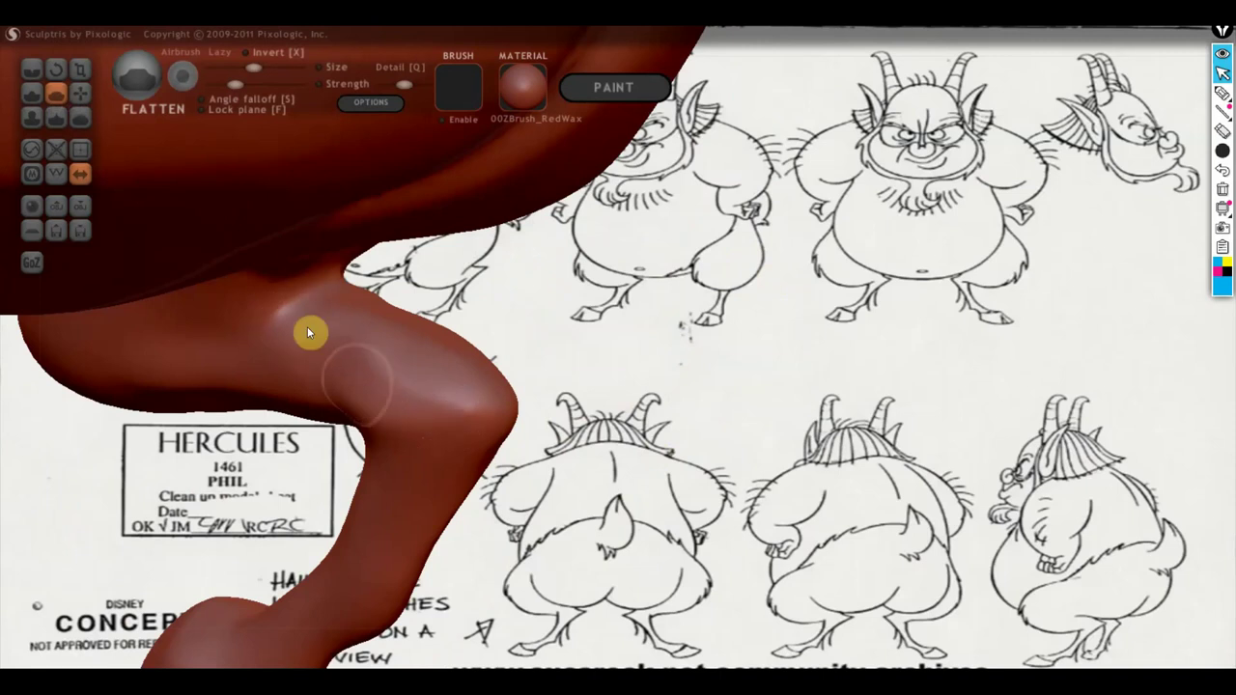
mouse_move(309, 331)
left_mouse_down()
mouse_move(389, 358)
mouse_move(472, 419)
mouse_move(410, 425)
left_mouse_up()
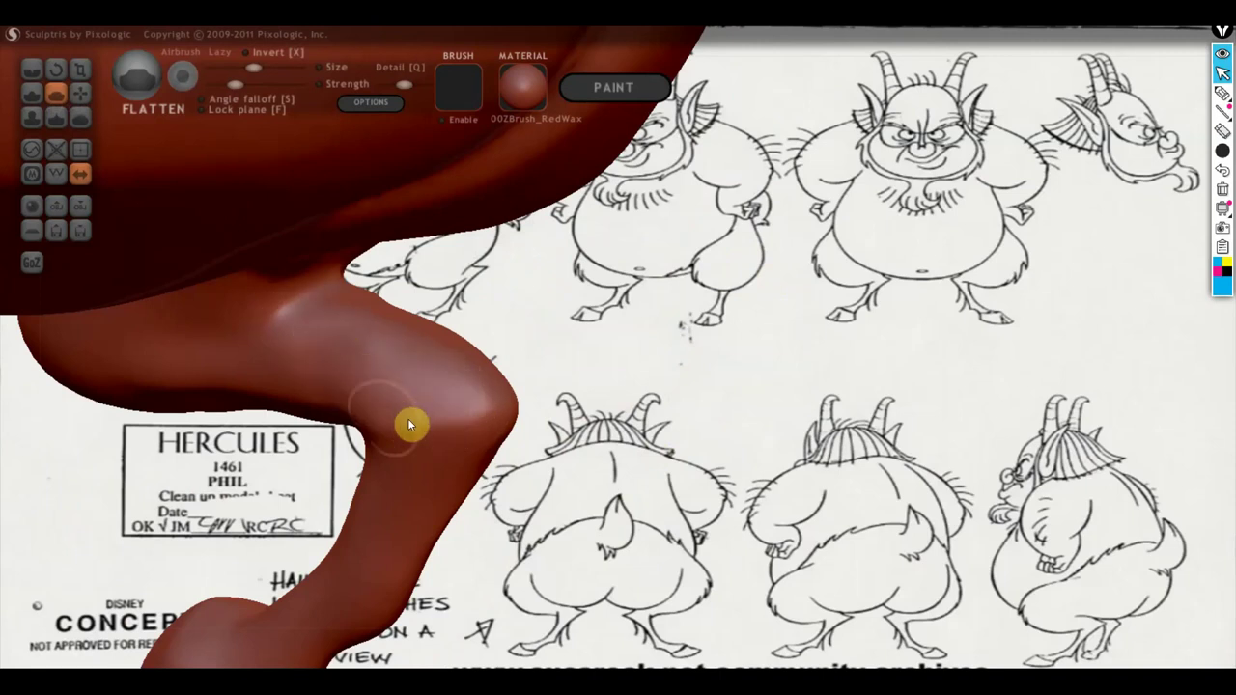
mouse_move(666, 421)
left_mouse_down()
mouse_move(613, 469)
mouse_move(621, 331)
mouse_move(440, 317)
left_mouse_up()
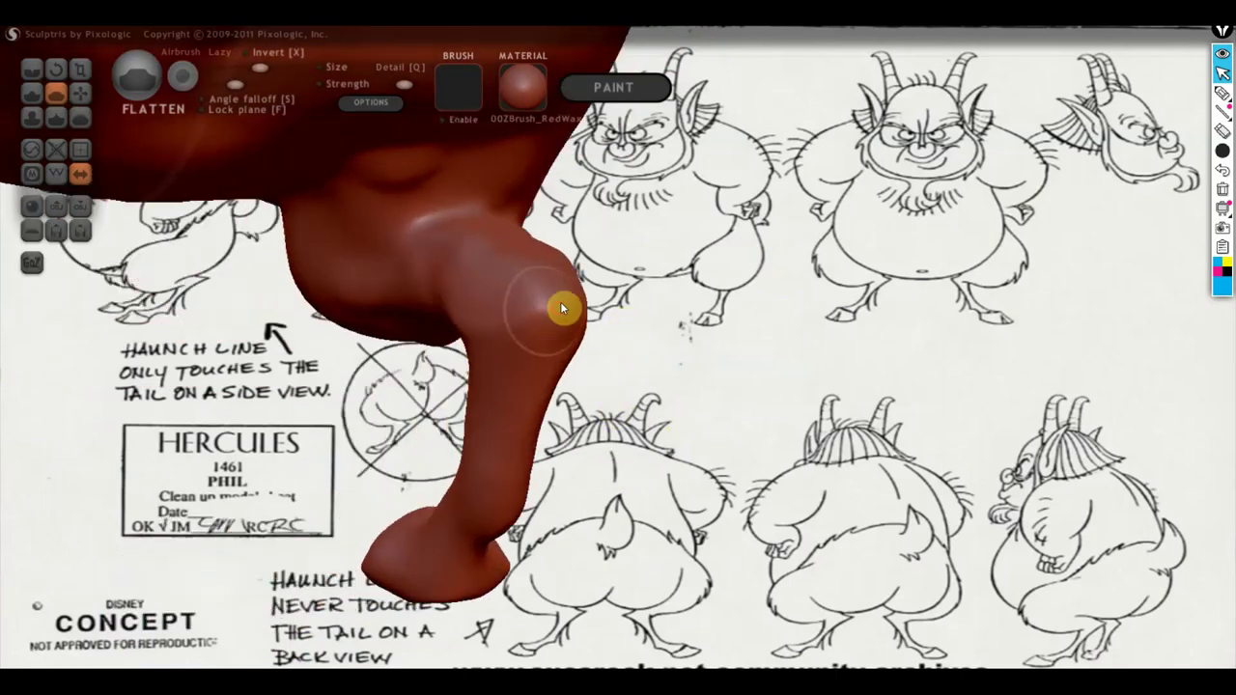
mouse_move(570, 415)
left_mouse_down()
mouse_move(671, 455)
mouse_move(629, 358)
mouse_move(419, 351)
left_mouse_up()
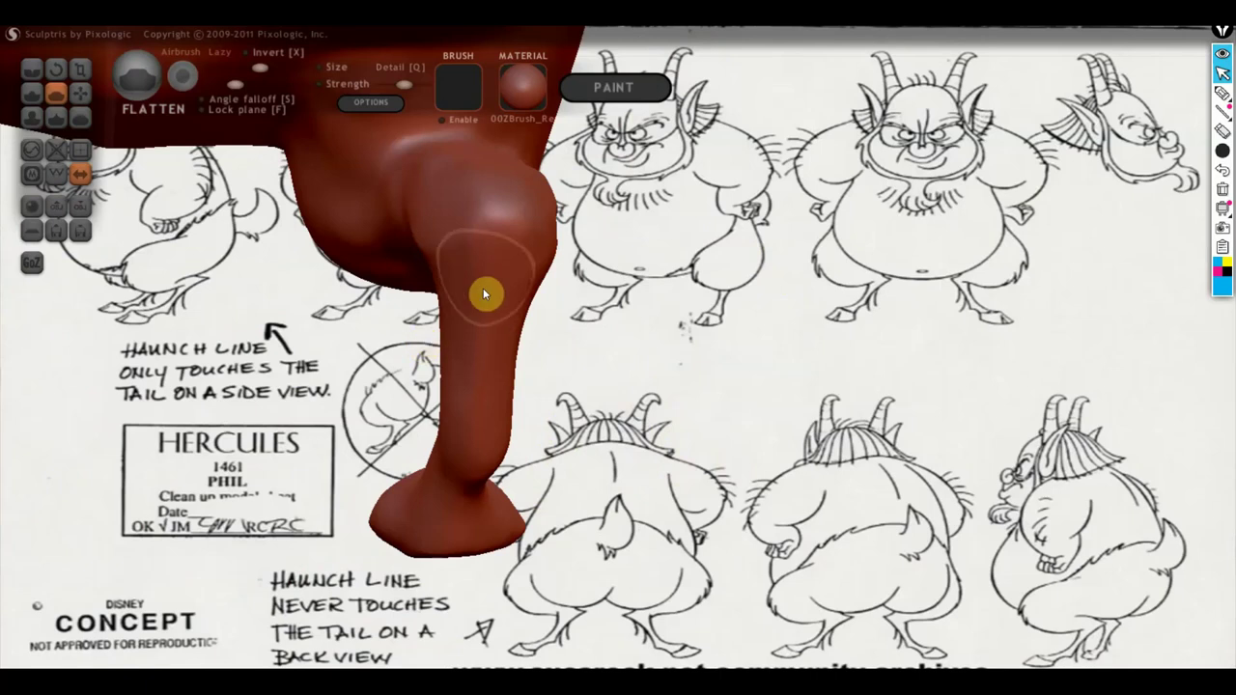
mouse_move(502, 325)
left_mouse_down()
mouse_move(530, 378)
mouse_move(645, 287)
mouse_move(704, 290)
left_mouse_up()
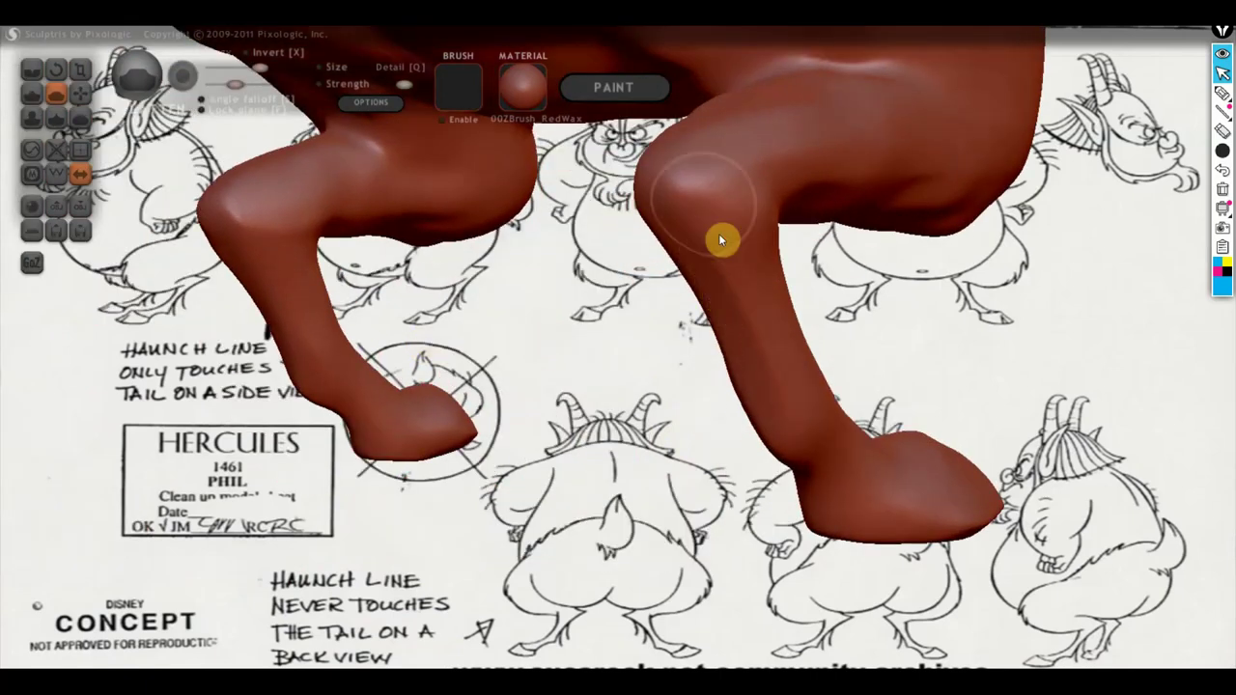
Flatten a plane down the front of the leg toward the foot.
left_click_drag(767, 395, 693, 404)
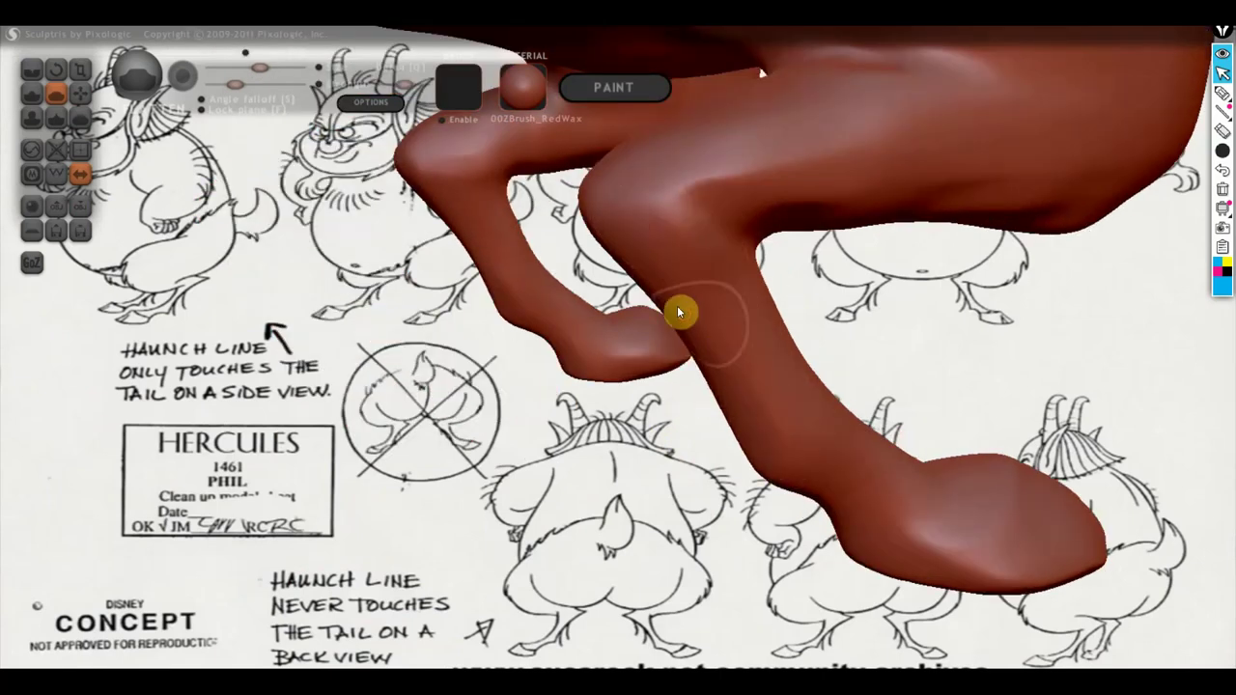
left_click_drag(817, 440, 633, 434)
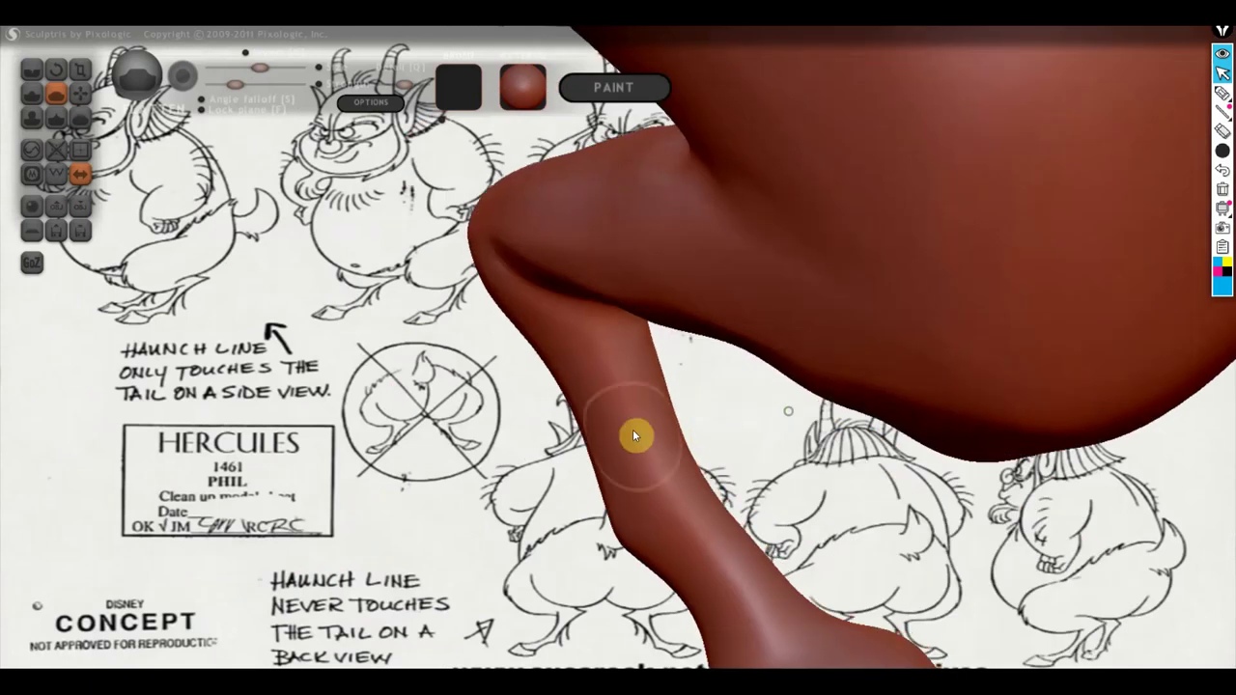
mouse_move(790, 633)
left_mouse_down()
mouse_move(761, 573)
mouse_move(618, 566)
mouse_move(637, 505)
mouse_move(588, 477)
left_mouse_up()
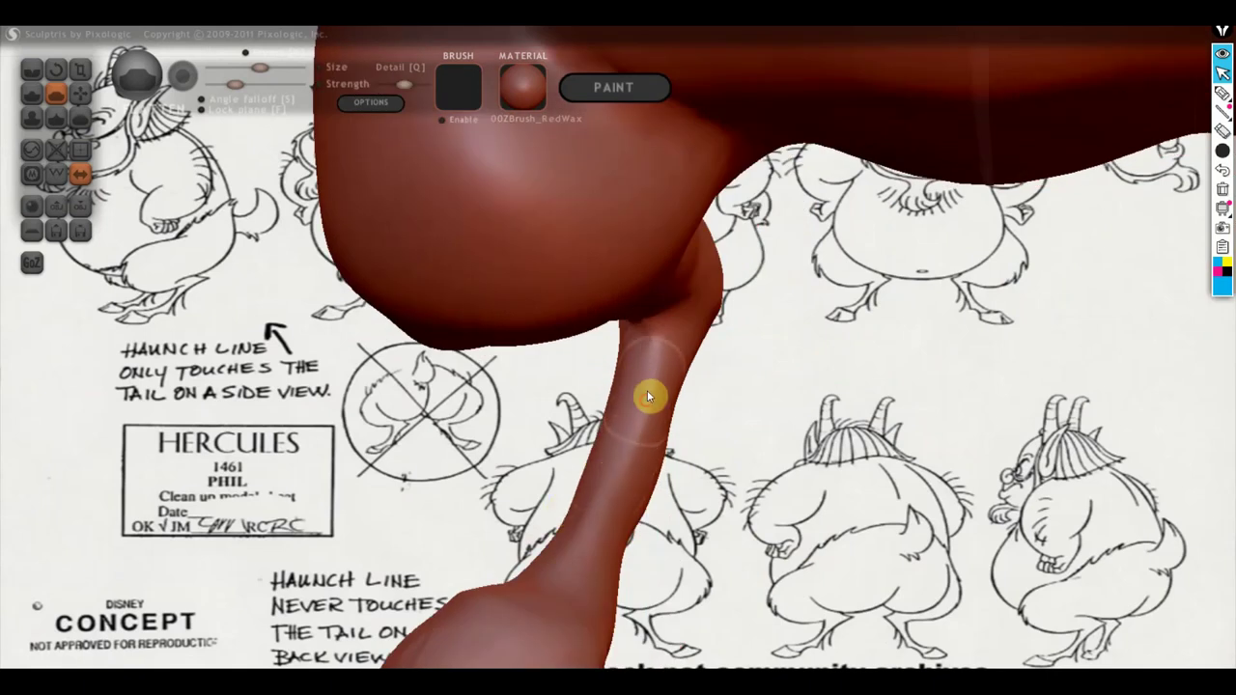
left_click_drag(654, 387, 614, 478)
mouse_move(545, 578)
left_mouse_down()
mouse_move(726, 511)
mouse_move(646, 506)
mouse_move(784, 501)
mouse_move(638, 441)
mouse_move(665, 459)
left_mouse_up()
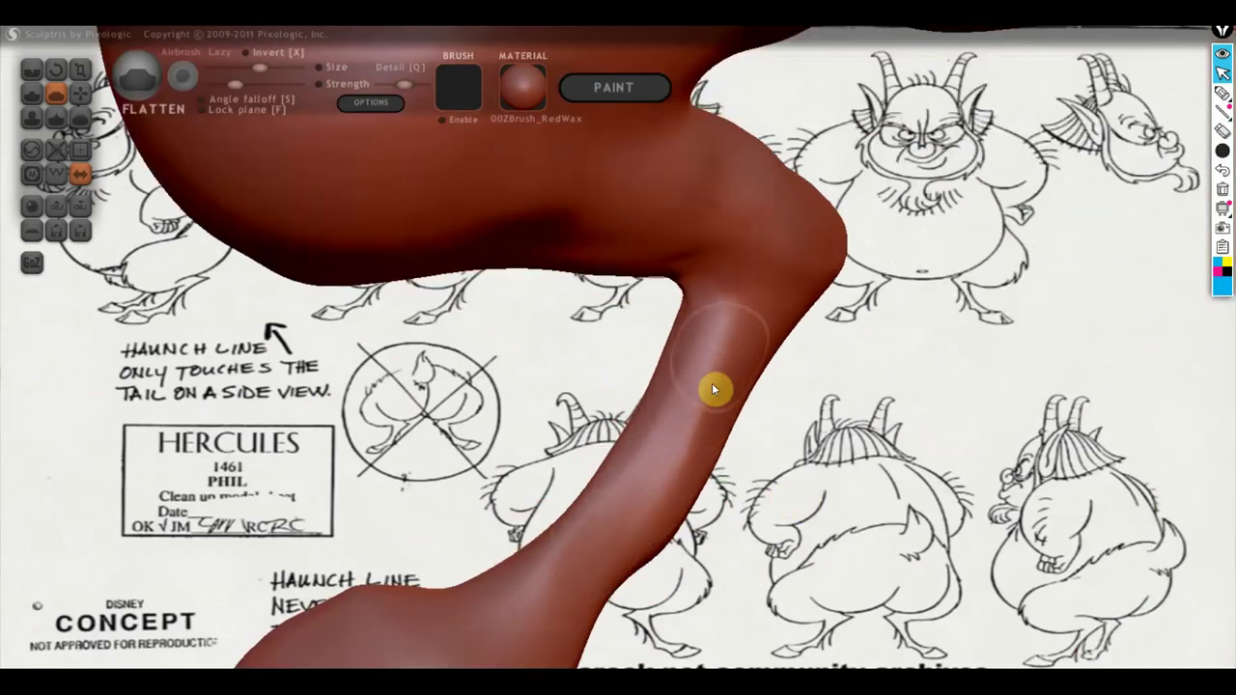
mouse_move(729, 584)
left_mouse_down()
mouse_move(612, 499)
mouse_move(546, 492)
mouse_move(621, 504)
left_mouse_up()
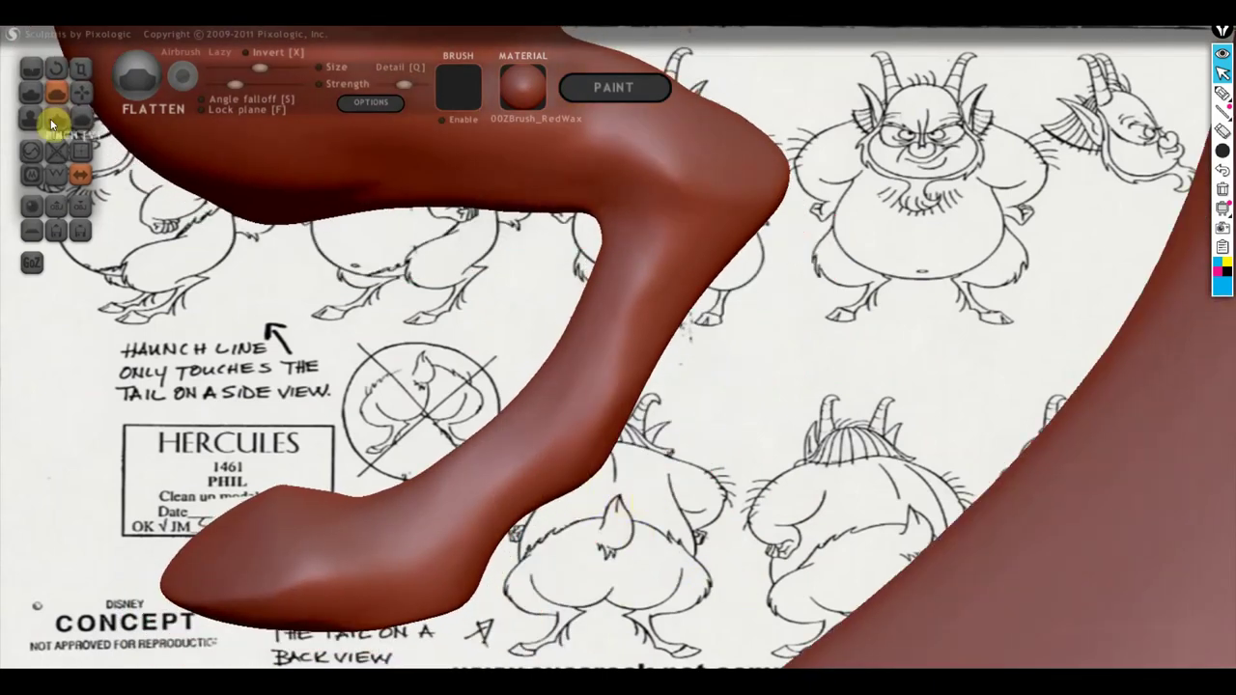
Grab the foot tip, lower foot edge and leg contour, stretching the hoof forward.
left_click(76, 92)
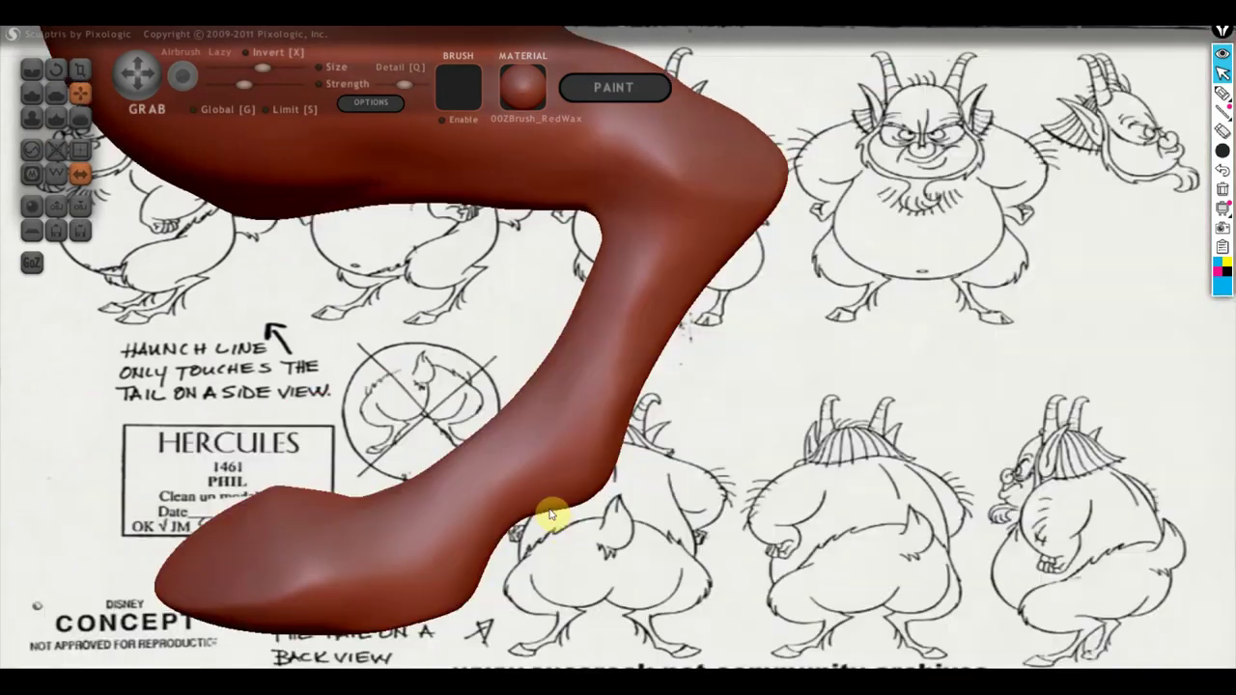
left_click_drag(551, 512, 549, 519)
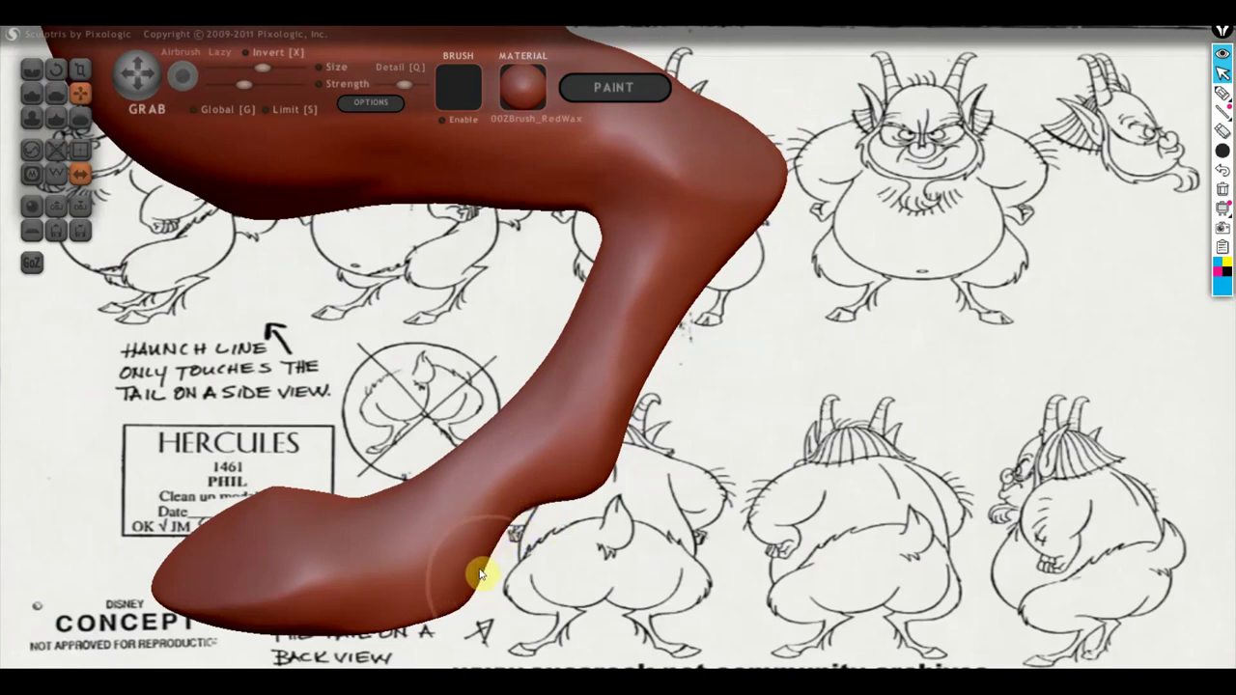
left_click_drag(462, 550, 440, 565)
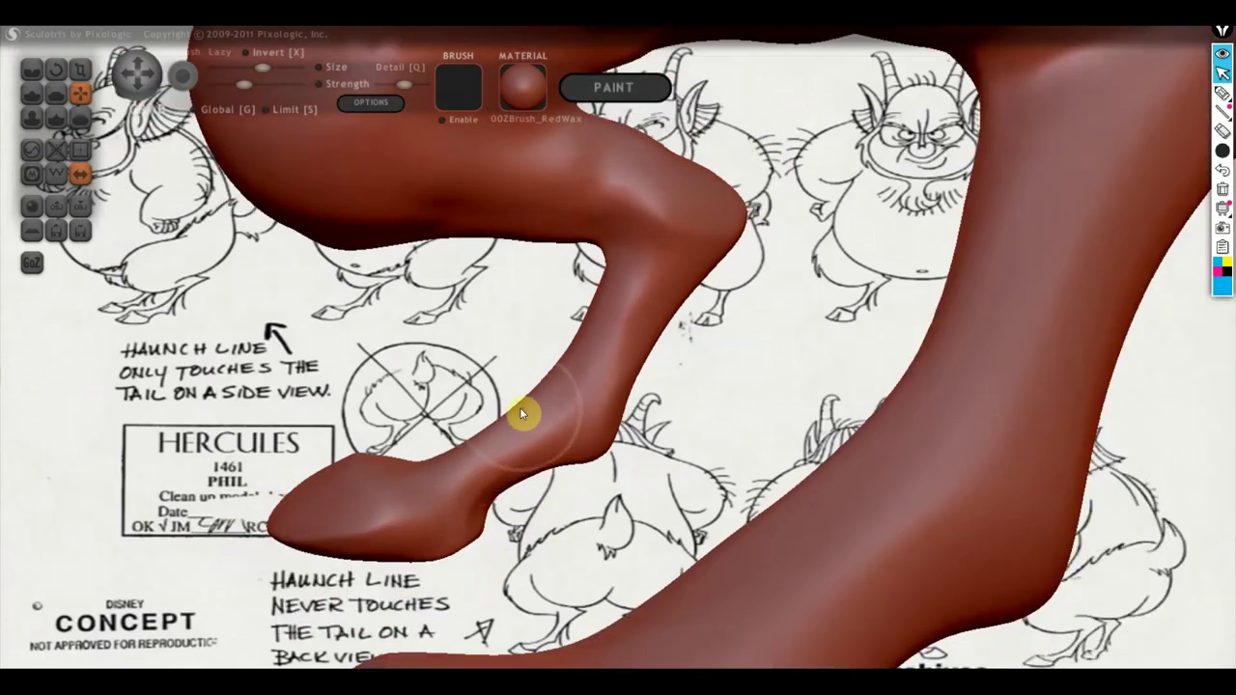
mouse_move(611, 399)
left_mouse_down()
mouse_move(627, 428)
mouse_move(627, 336)
mouse_move(708, 210)
mouse_move(745, 214)
mouse_move(698, 180)
mouse_move(609, 183)
mouse_move(676, 219)
mouse_move(609, 193)
mouse_move(687, 290)
mouse_move(570, 392)
mouse_move(626, 307)
mouse_move(351, 496)
mouse_move(405, 460)
mouse_move(350, 486)
mouse_move(399, 463)
mouse_move(389, 480)
mouse_move(434, 473)
left_mouse_up()
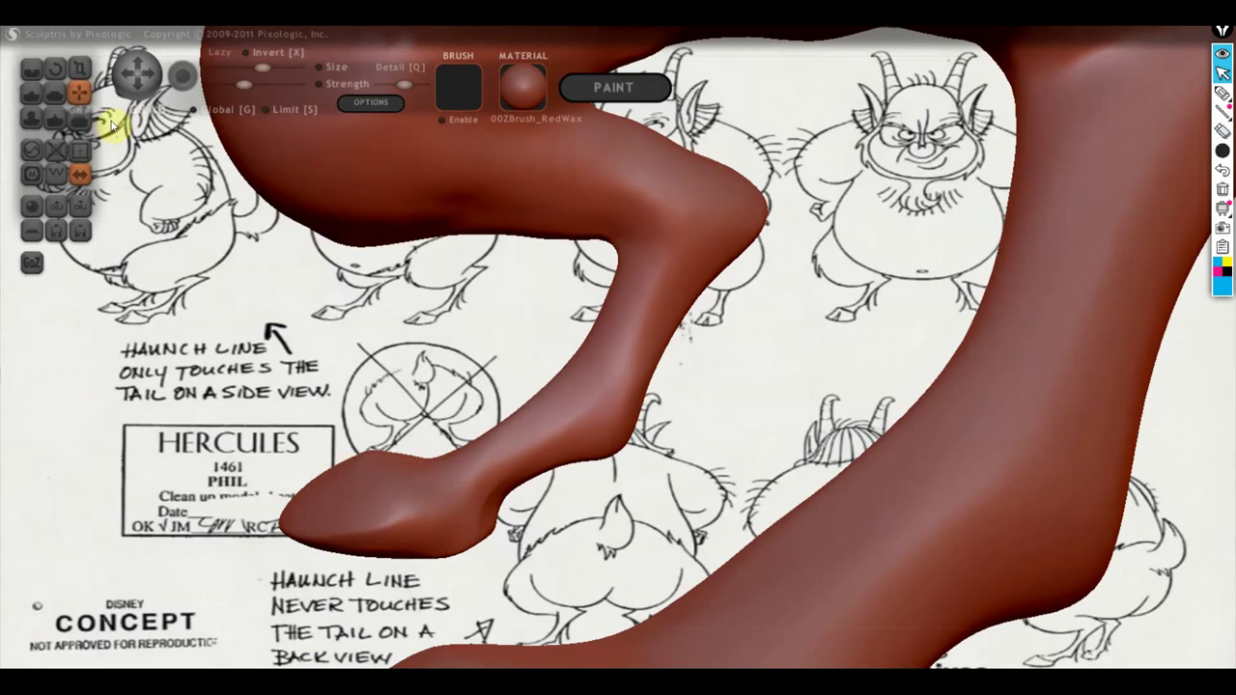
mouse_move(412, 501)
left_mouse_down()
mouse_move(392, 491)
mouse_move(286, 515)
mouse_move(419, 531)
left_mouse_up()
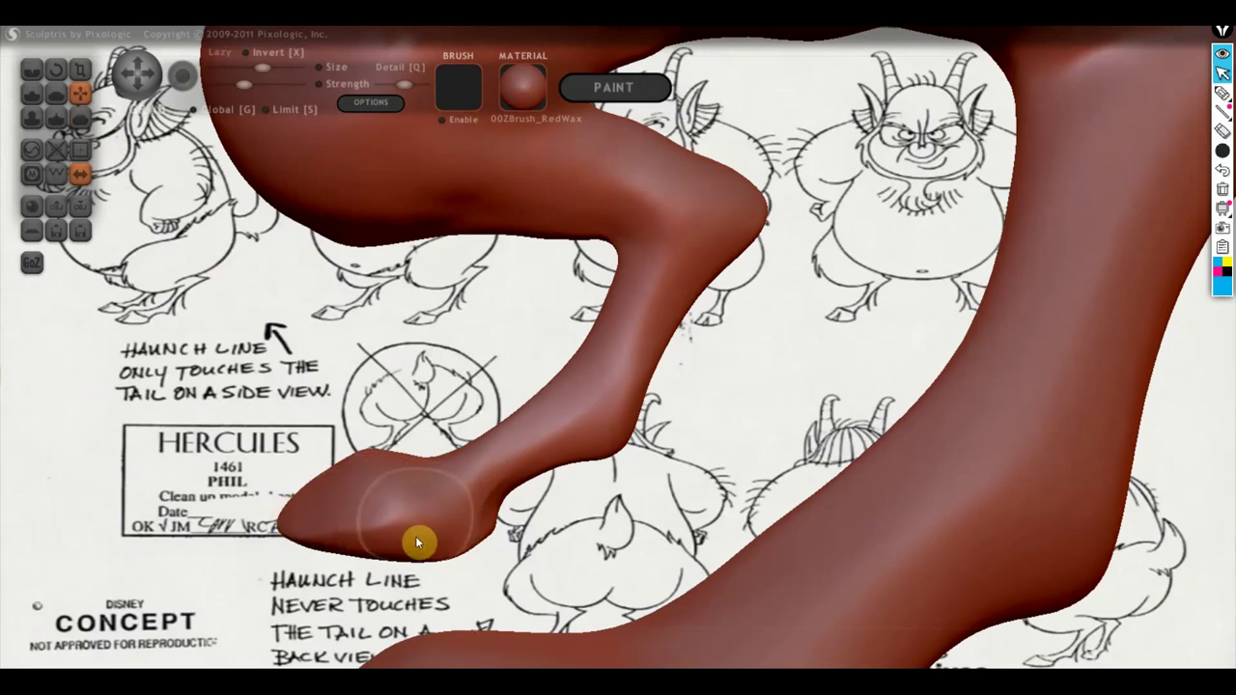
Flatten the top of the hoof, then orbit around it to inspect every side.
left_click(55, 93)
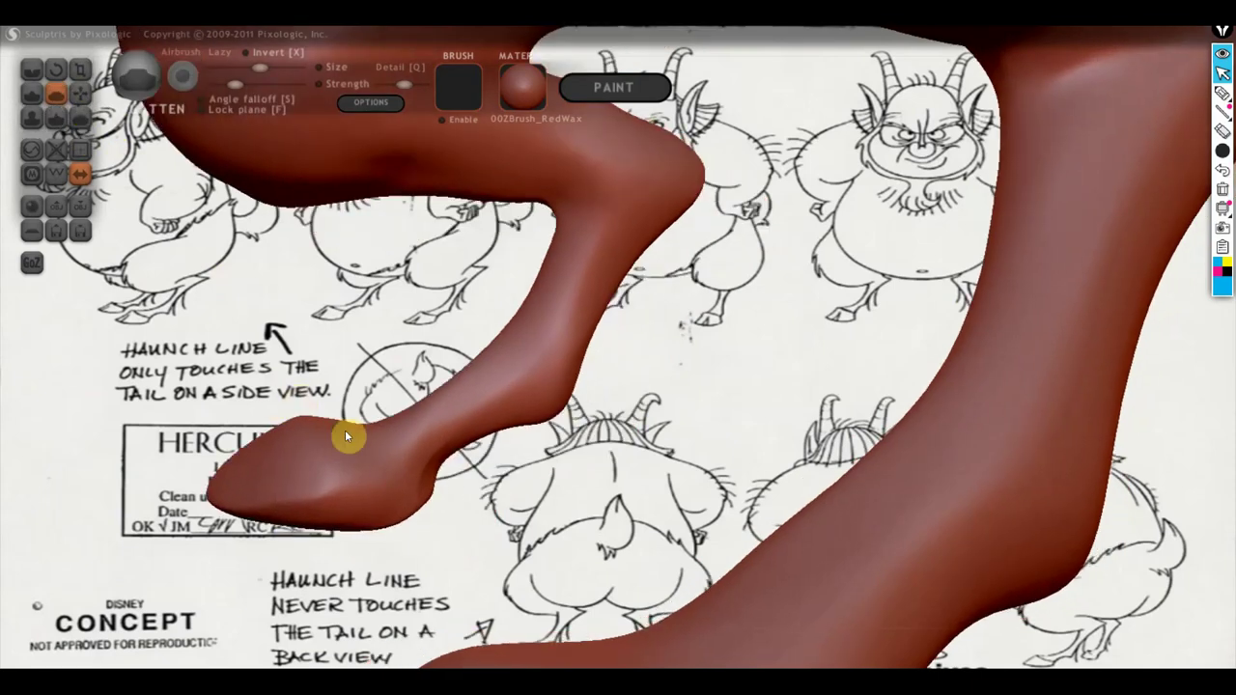
mouse_move(344, 429)
left_mouse_down()
mouse_move(249, 491)
mouse_move(318, 525)
mouse_move(260, 498)
left_mouse_up()
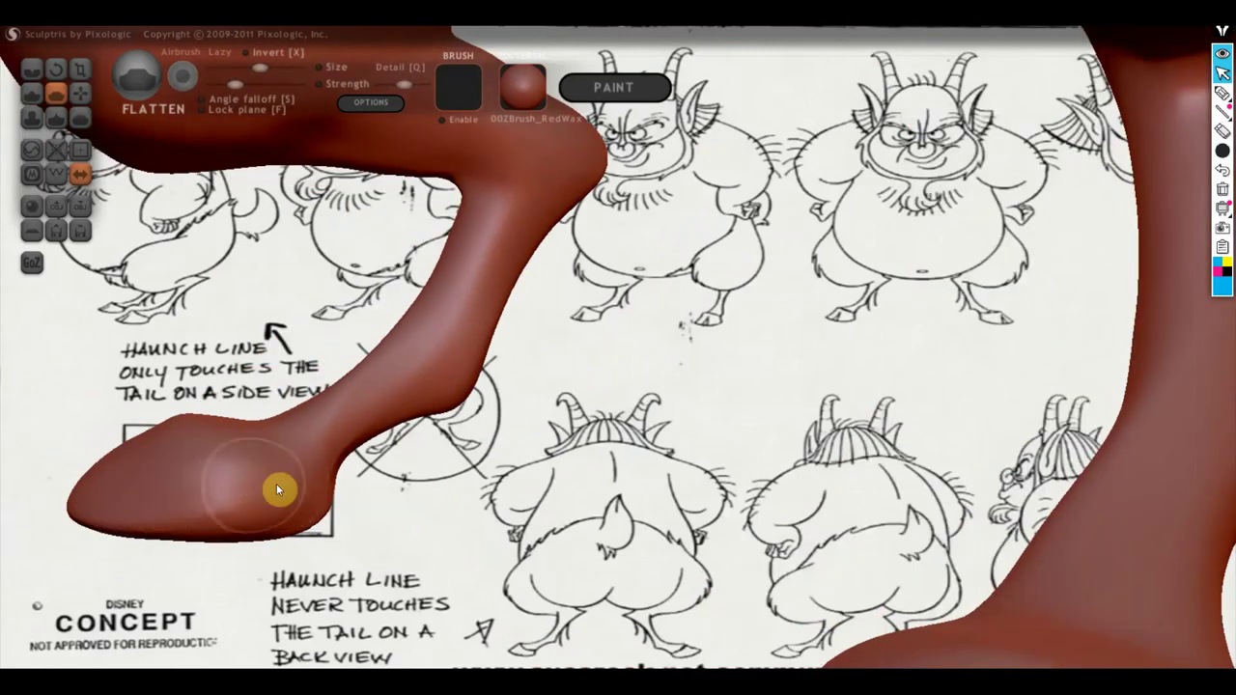
mouse_move(276, 484)
left_mouse_down()
mouse_move(109, 497)
mouse_move(124, 477)
mouse_move(284, 492)
mouse_move(187, 490)
mouse_move(111, 462)
mouse_move(306, 522)
mouse_move(447, 547)
mouse_move(574, 532)
mouse_move(698, 547)
mouse_move(850, 354)
mouse_move(933, 348)
mouse_move(696, 434)
mouse_move(496, 475)
left_mouse_up()
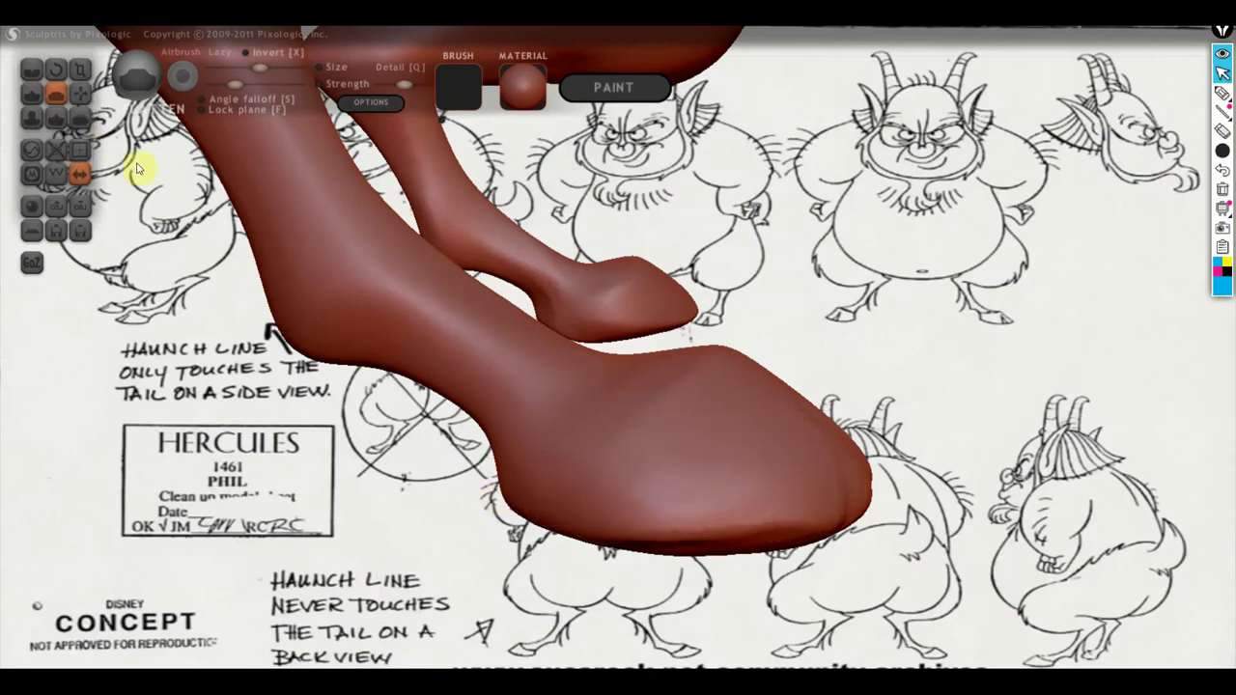
right_click_drag(236, 166, 333, 222)
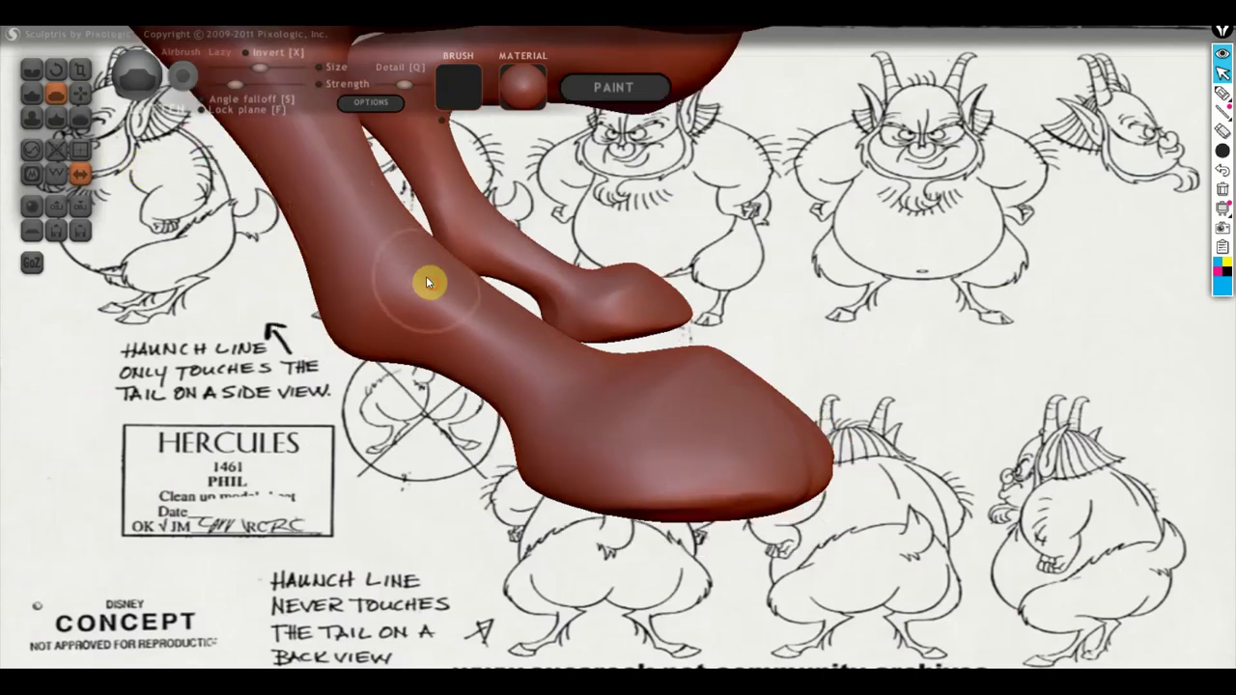
mouse_move(493, 381)
right_mouse_down()
mouse_move(603, 315)
mouse_move(731, 311)
mouse_move(895, 354)
right_mouse_up()
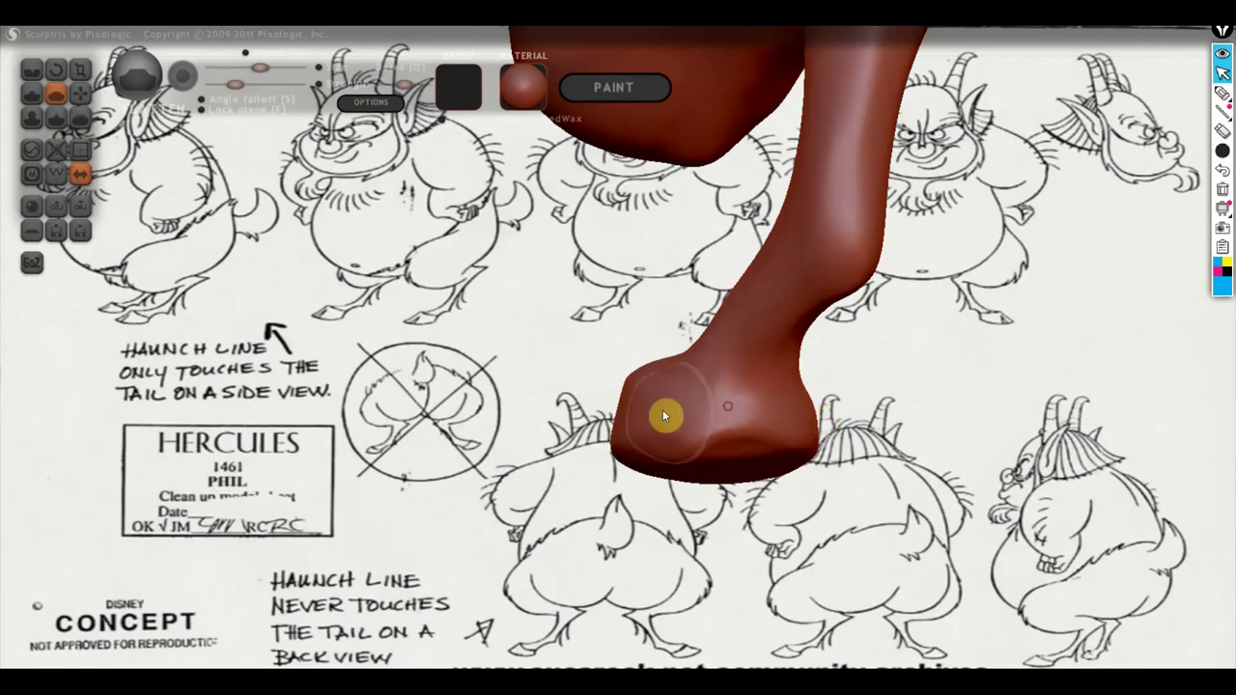
right_click_drag(761, 408, 938, 422)
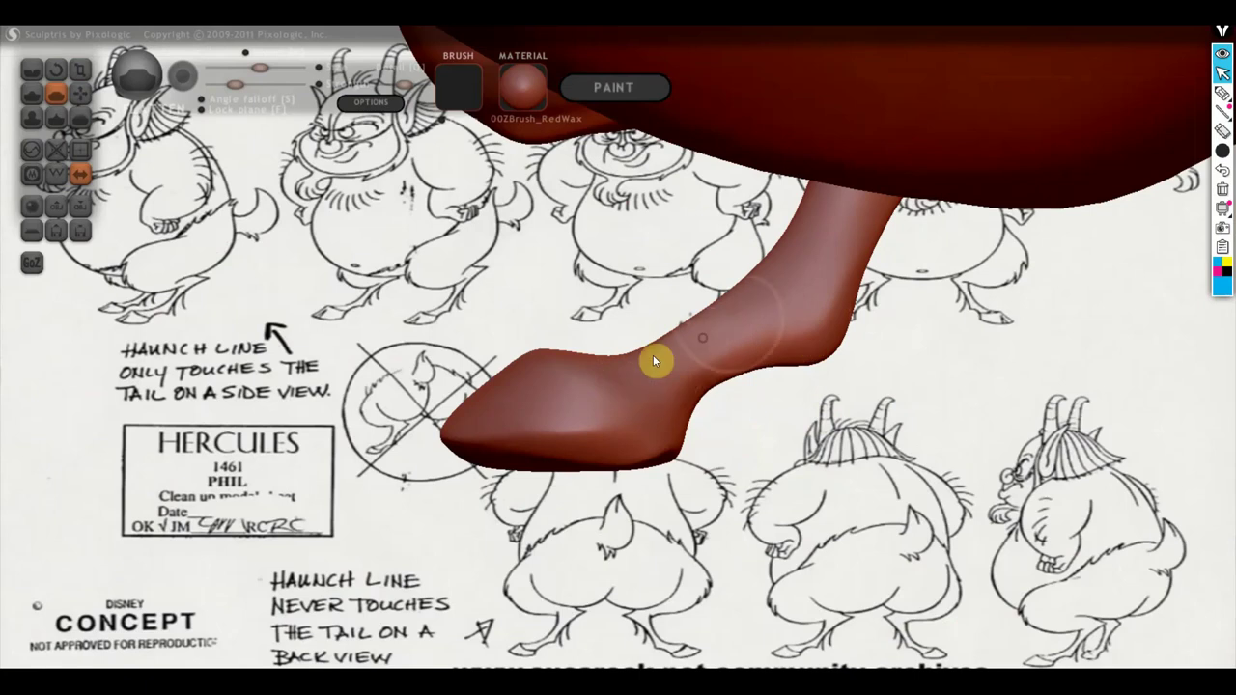
right_click_drag(653, 359, 841, 448)
right_click_drag(671, 237, 560, 353)
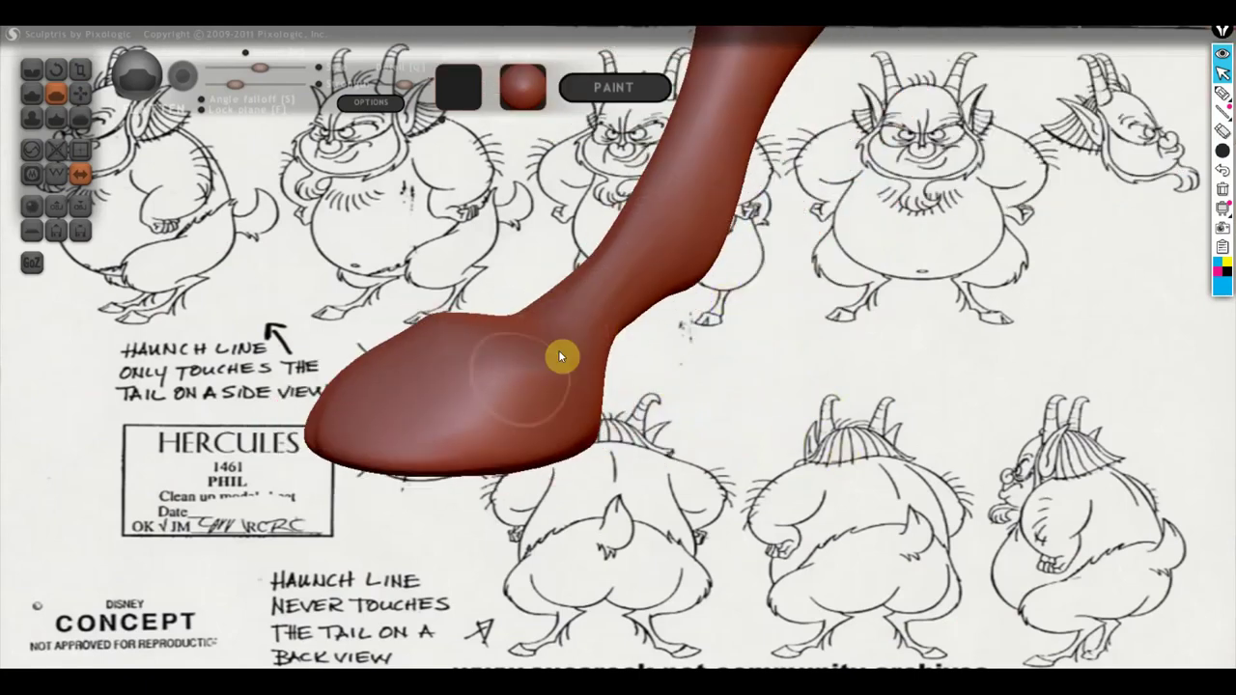
right_click_drag(513, 403, 590, 478)
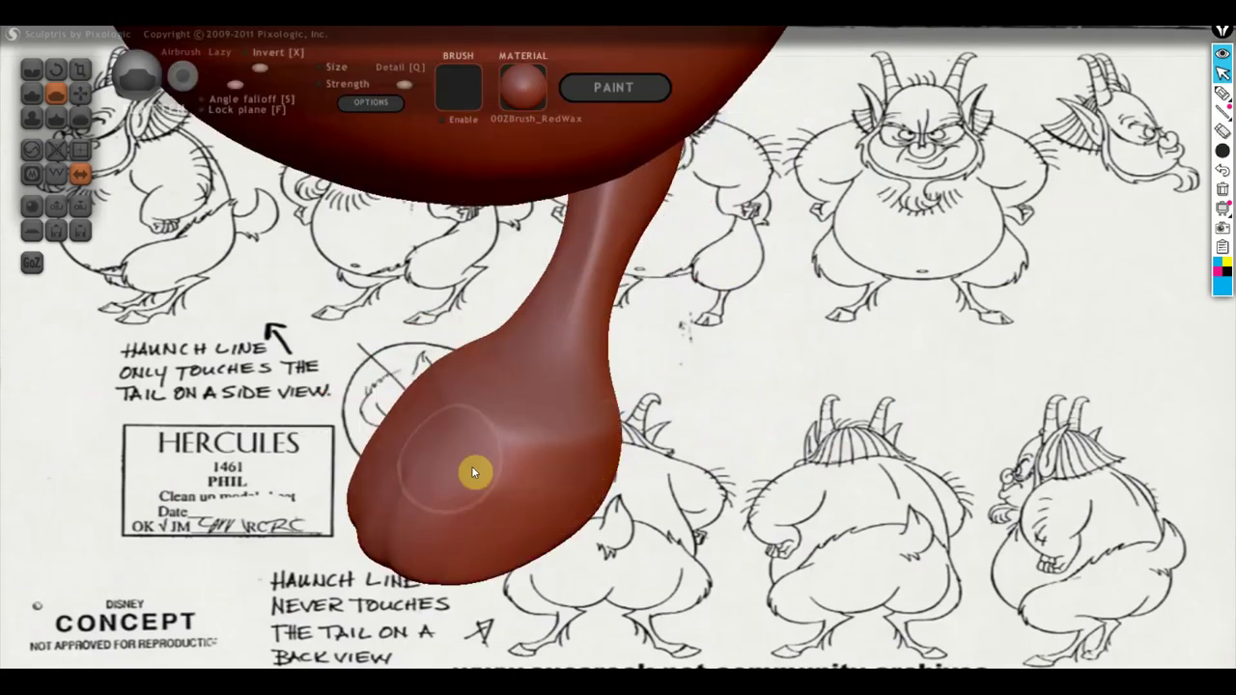
right_click_drag(582, 472, 773, 403)
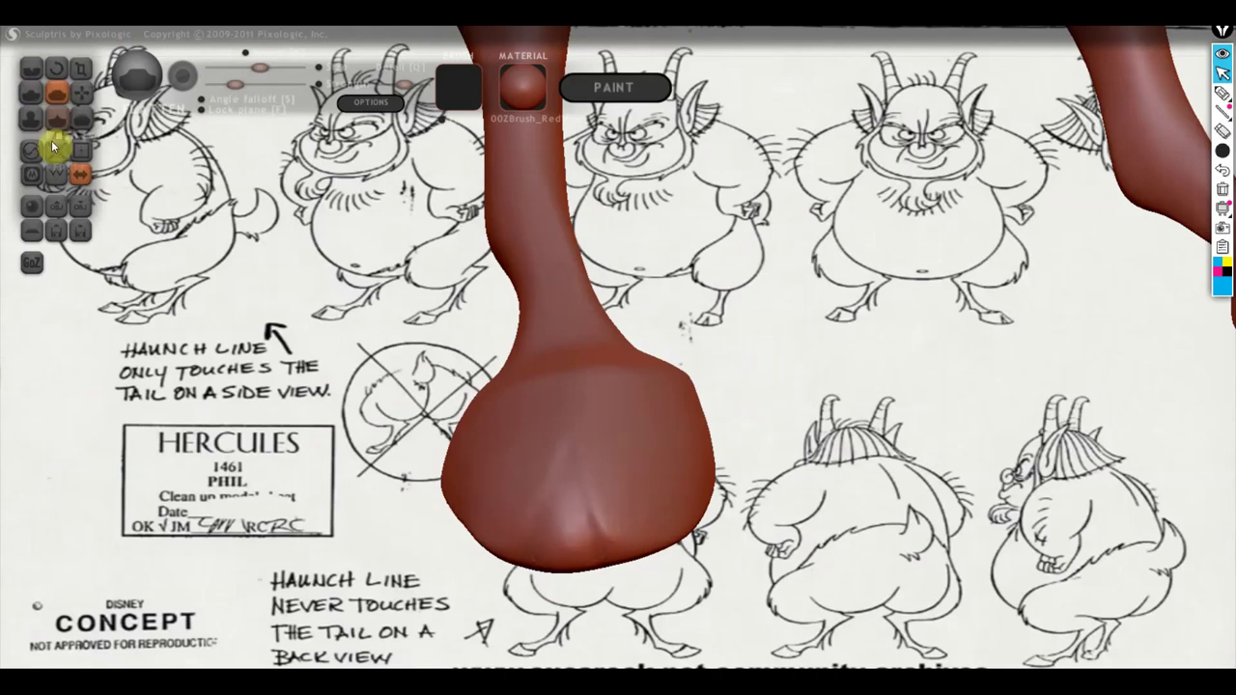
Carve the hoof's cleft into a V-shaped fold with a blended bulge beside it.
left_click(32, 93)
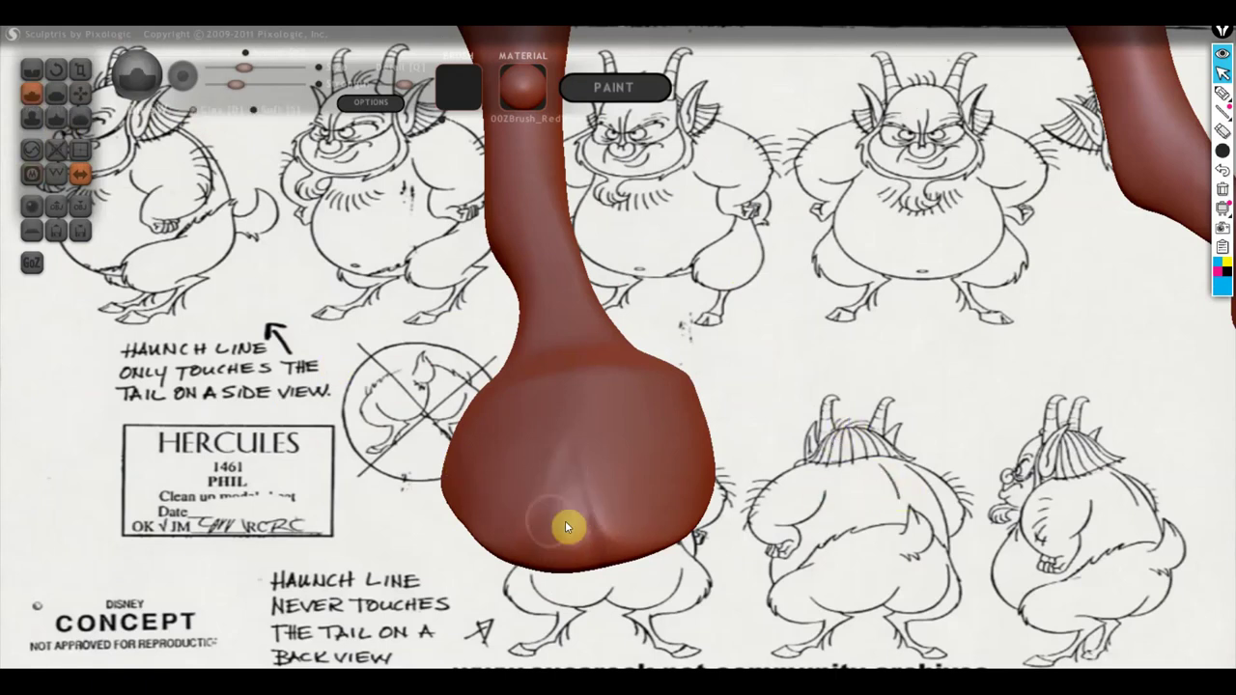
left_click_drag(568, 473, 560, 516)
left_click_drag(559, 471, 563, 504)
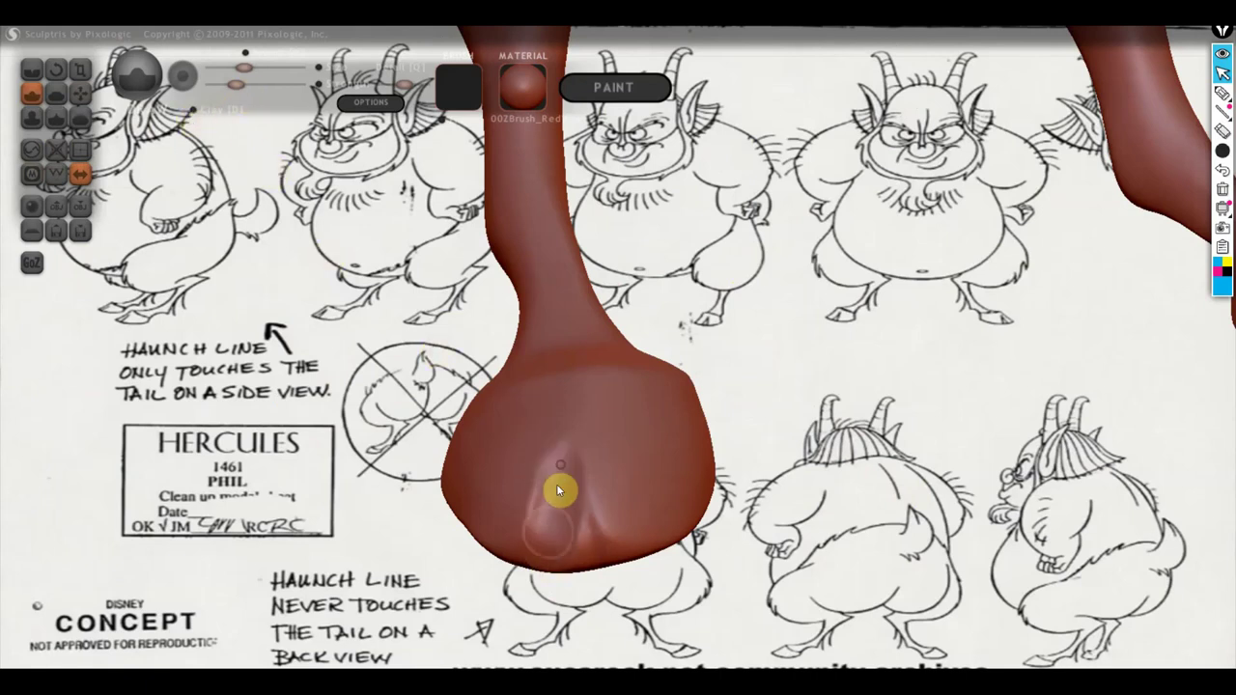
left_click_drag(559, 490, 562, 475)
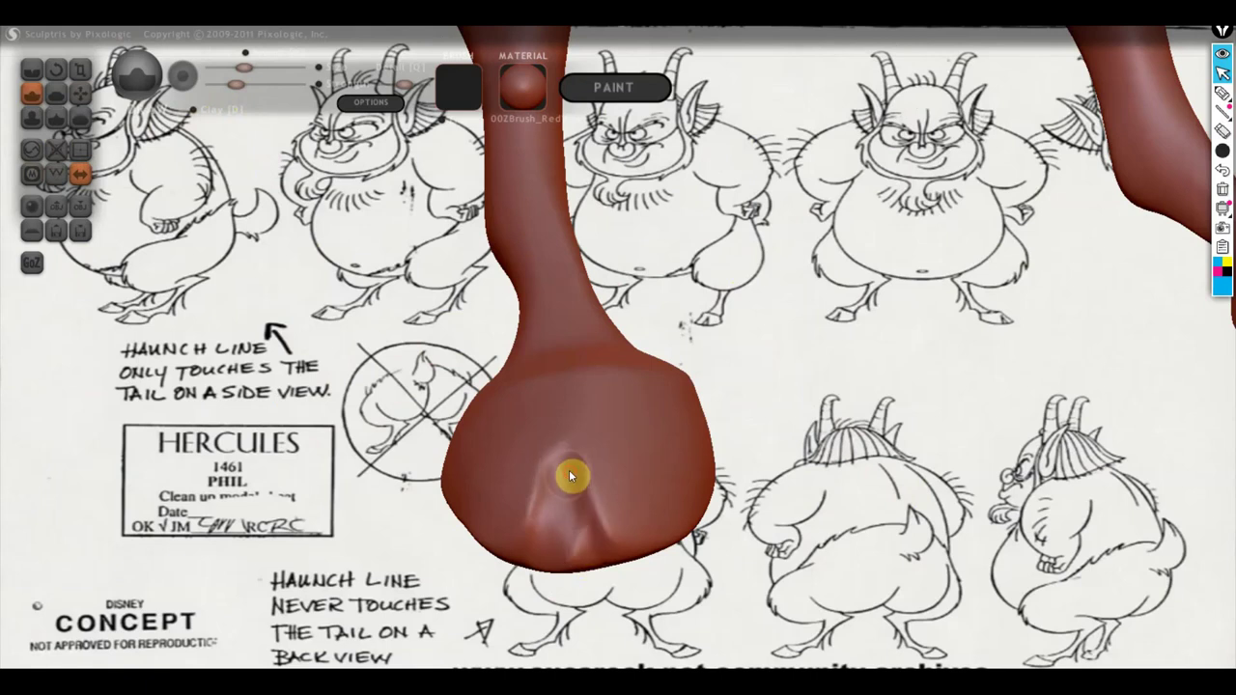
left_click_drag(594, 548, 569, 536)
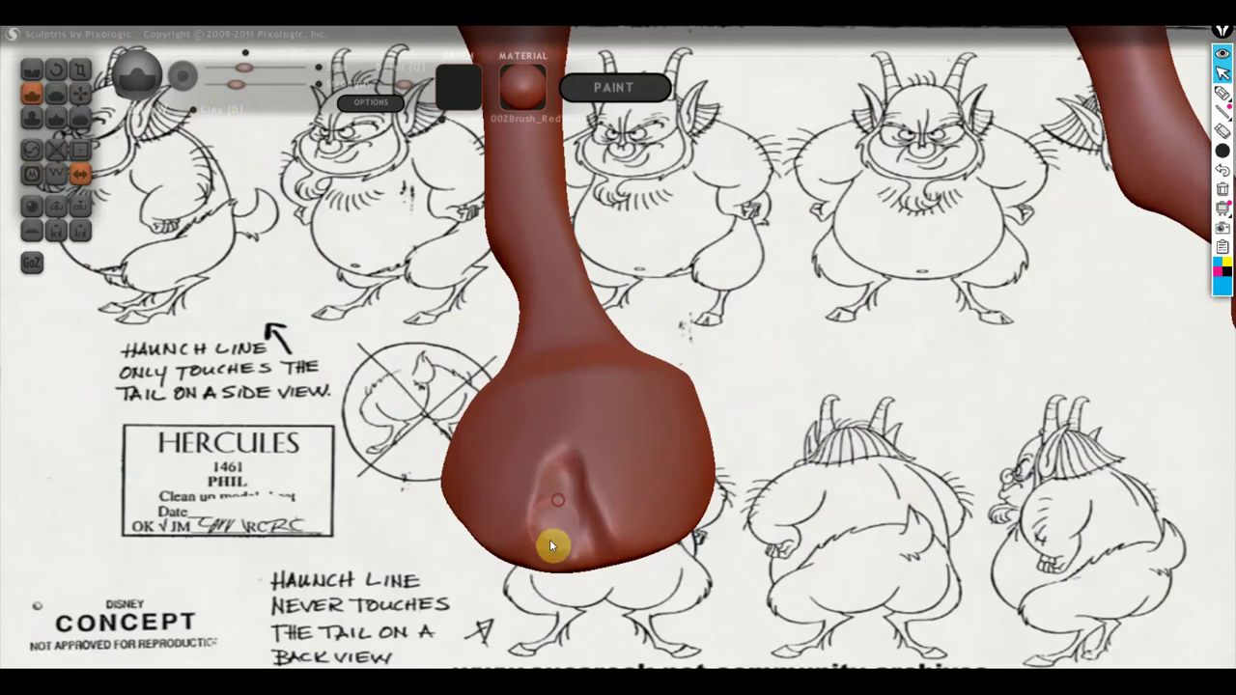
mouse_move(561, 494)
right_mouse_down()
mouse_move(635, 503)
mouse_move(588, 389)
right_mouse_up()
scroll(588, 389, "up", 2)
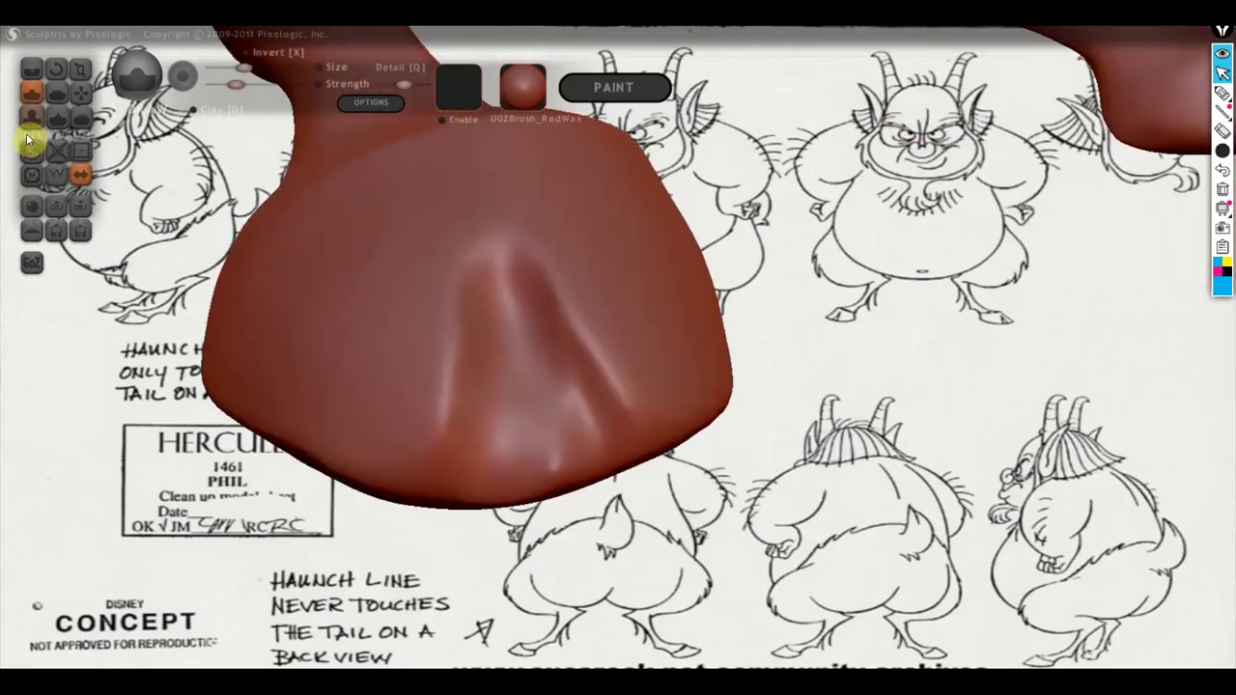
Flatten the surface around and along the hoof's fold.
left_click(55, 93)
scroll(476, 377, "up", 2)
right_click_drag(475, 377, 551, 400)
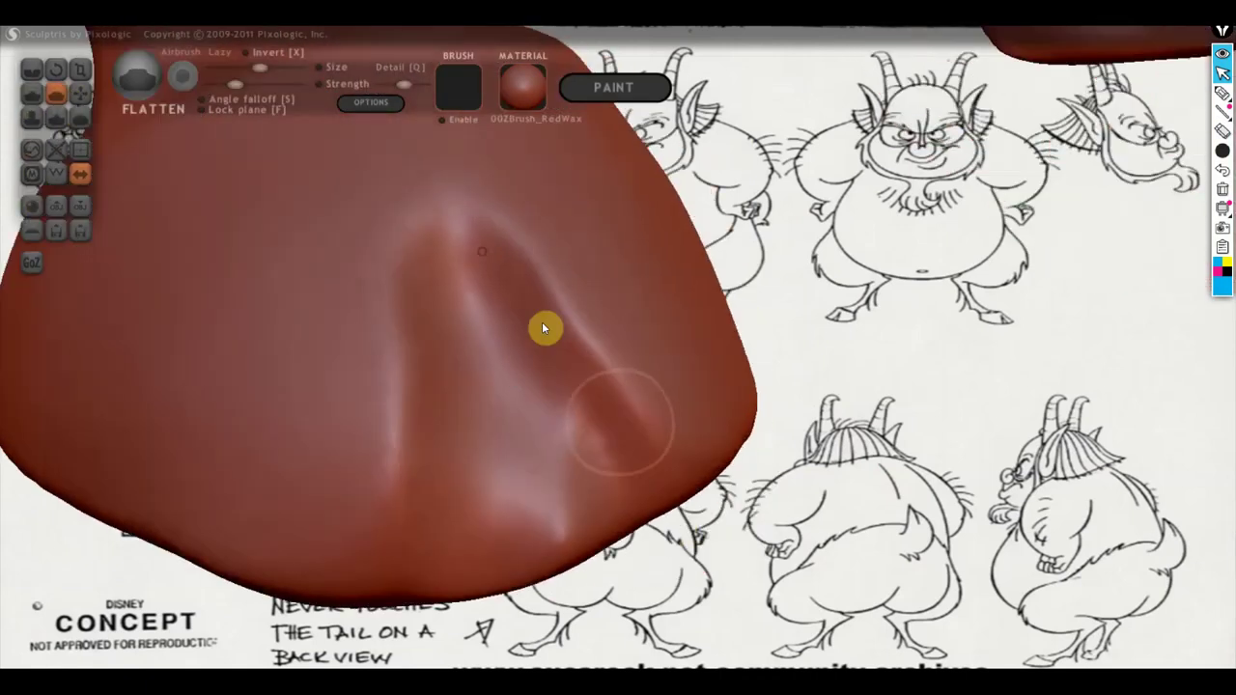
mouse_move(513, 224)
left_mouse_down()
mouse_move(589, 298)
mouse_move(704, 469)
left_mouse_up()
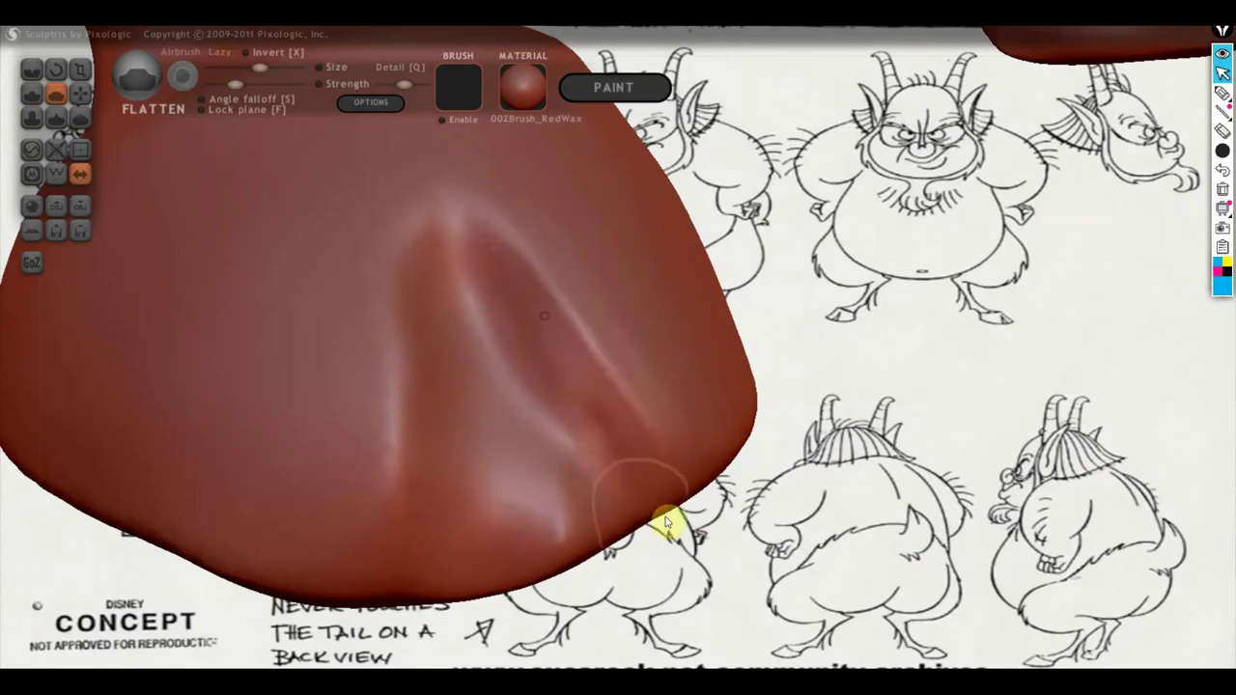
left_click_drag(662, 519, 394, 415)
mouse_move(440, 345)
left_mouse_down()
mouse_move(514, 536)
mouse_move(445, 250)
mouse_move(513, 475)
mouse_move(429, 241)
mouse_move(383, 550)
mouse_move(386, 309)
mouse_move(377, 171)
mouse_move(367, 447)
mouse_move(359, 166)
mouse_move(312, 509)
left_mouse_up()
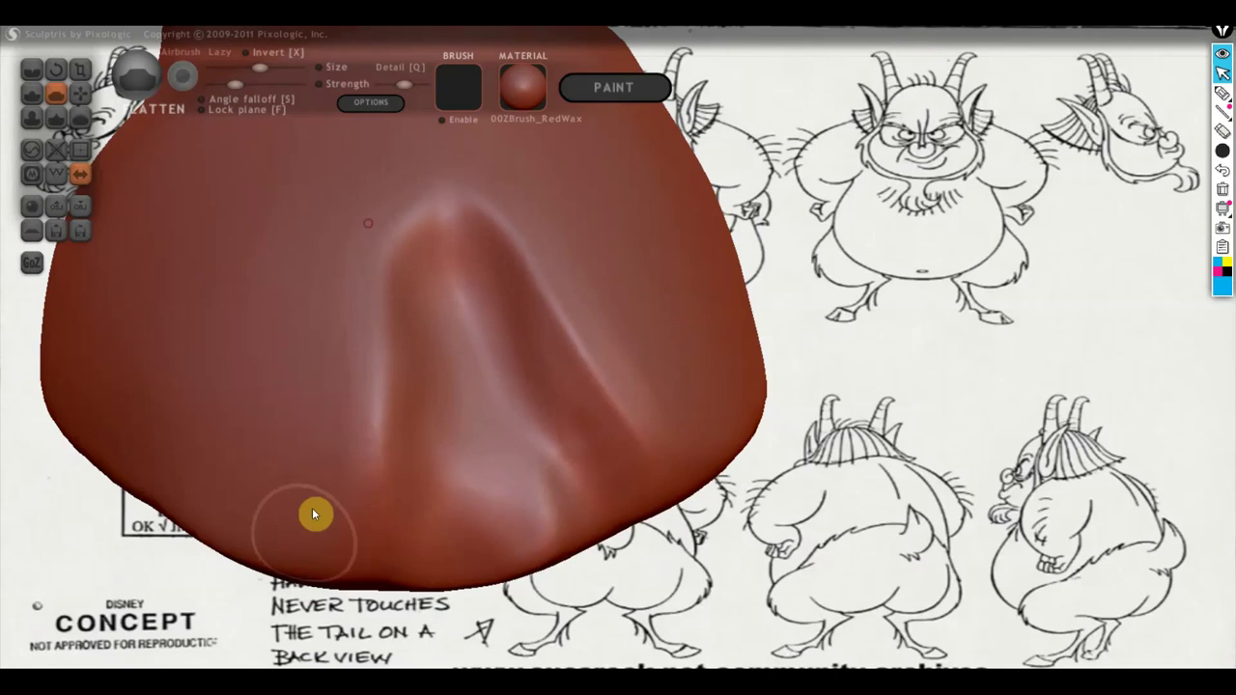
Grab-pull the crease, then flatten the central groove and the ridges beside it.
left_click(79, 96)
scroll(396, 328, "down", 3)
mouse_move(441, 291)
left_mouse_down()
mouse_move(450, 478)
mouse_move(436, 441)
mouse_move(461, 323)
mouse_move(475, 405)
mouse_move(541, 436)
mouse_move(670, 434)
mouse_move(651, 435)
mouse_move(602, 376)
mouse_move(549, 490)
mouse_move(499, 287)
left_mouse_up()
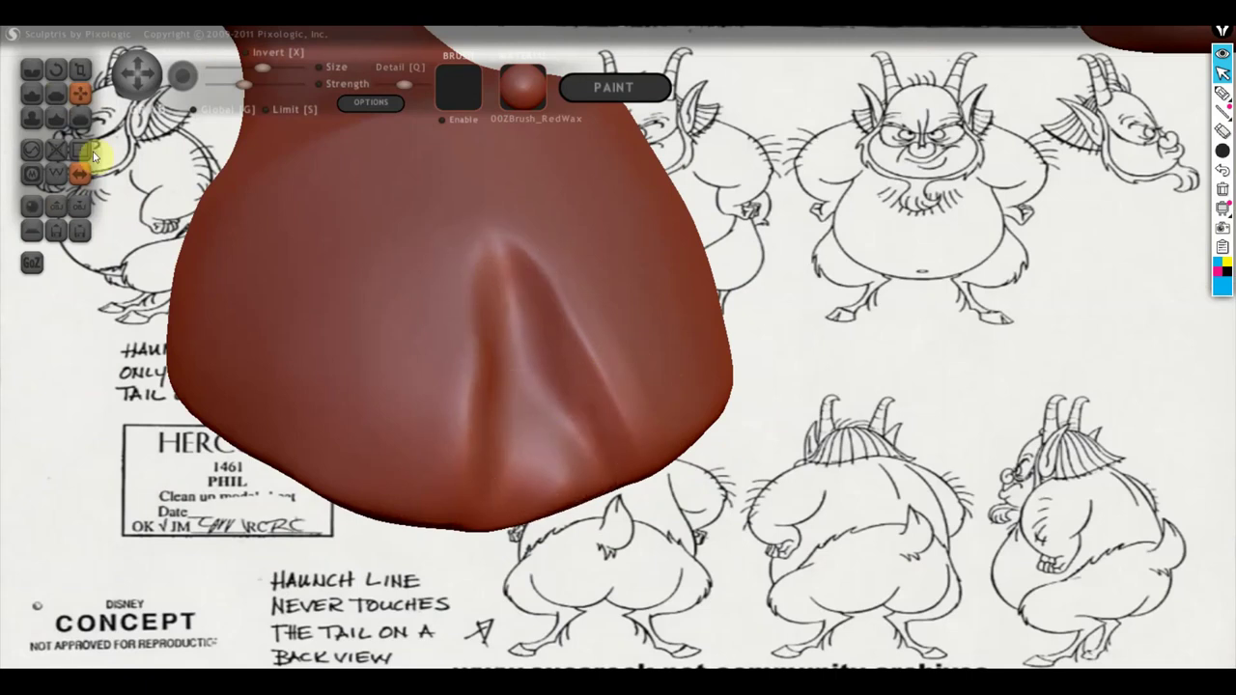
left_click(69, 94)
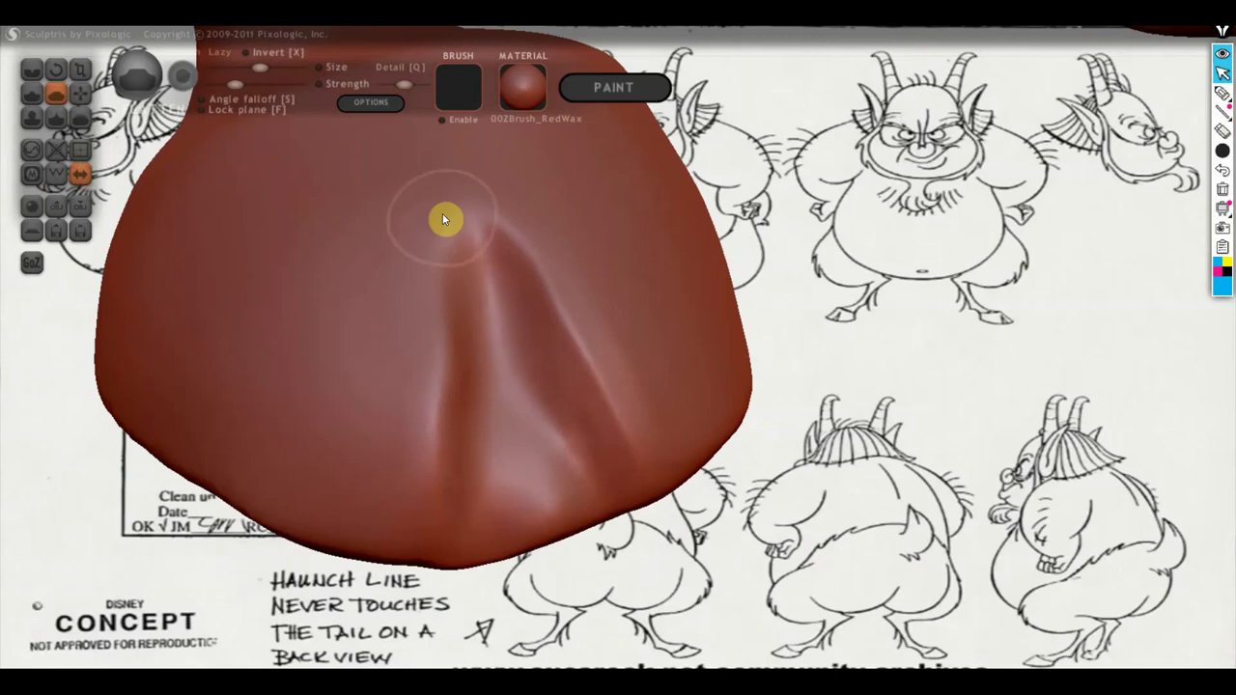
mouse_move(411, 518)
right_mouse_down()
mouse_move(340, 416)
mouse_move(394, 329)
right_mouse_up()
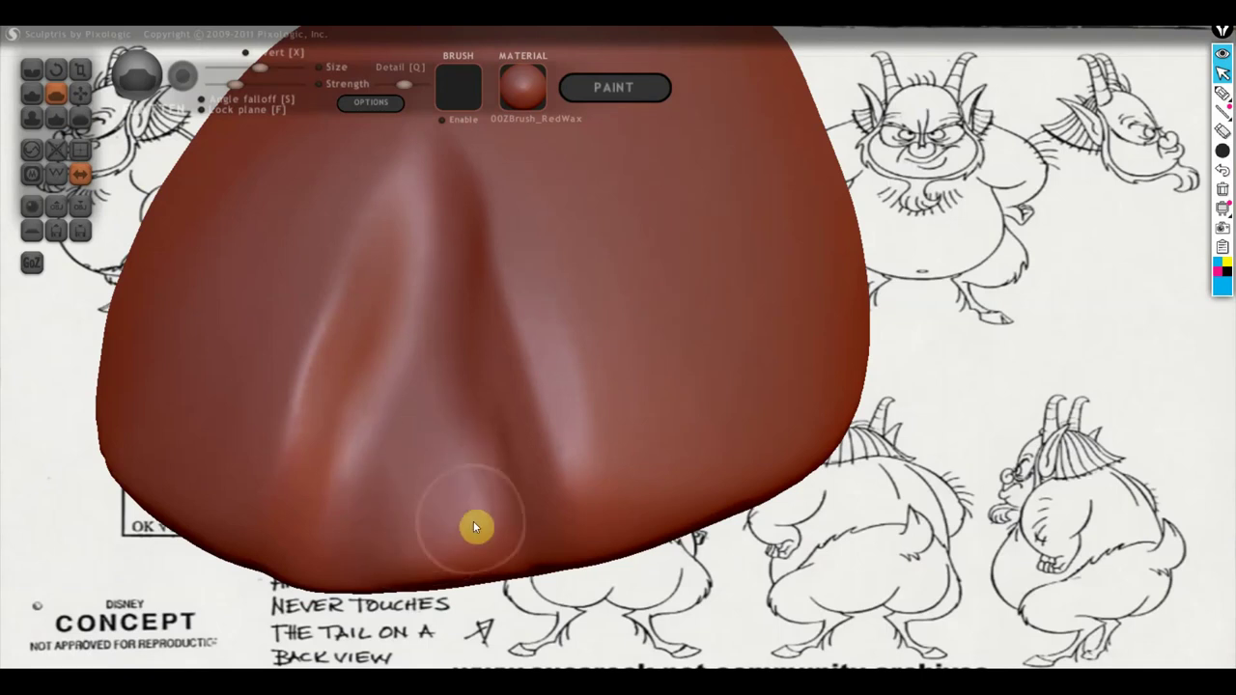
mouse_move(433, 452)
right_mouse_down()
mouse_move(588, 520)
mouse_move(505, 386)
right_mouse_up()
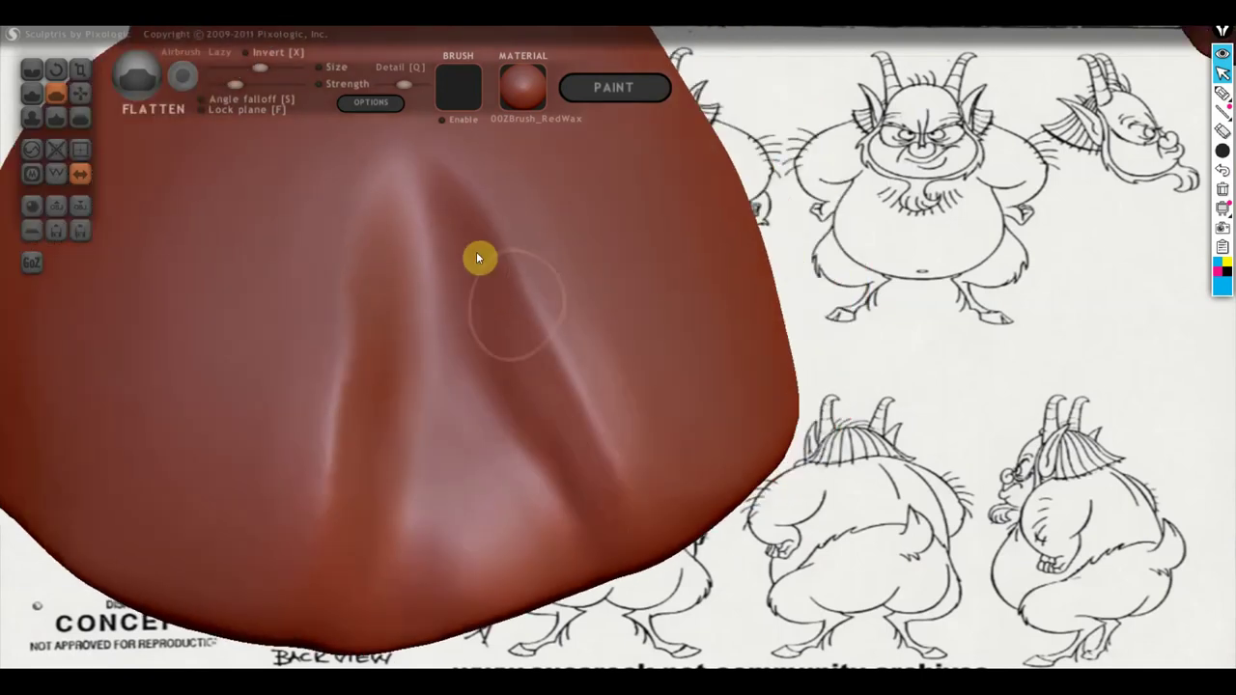
left_click_drag(476, 251, 551, 379)
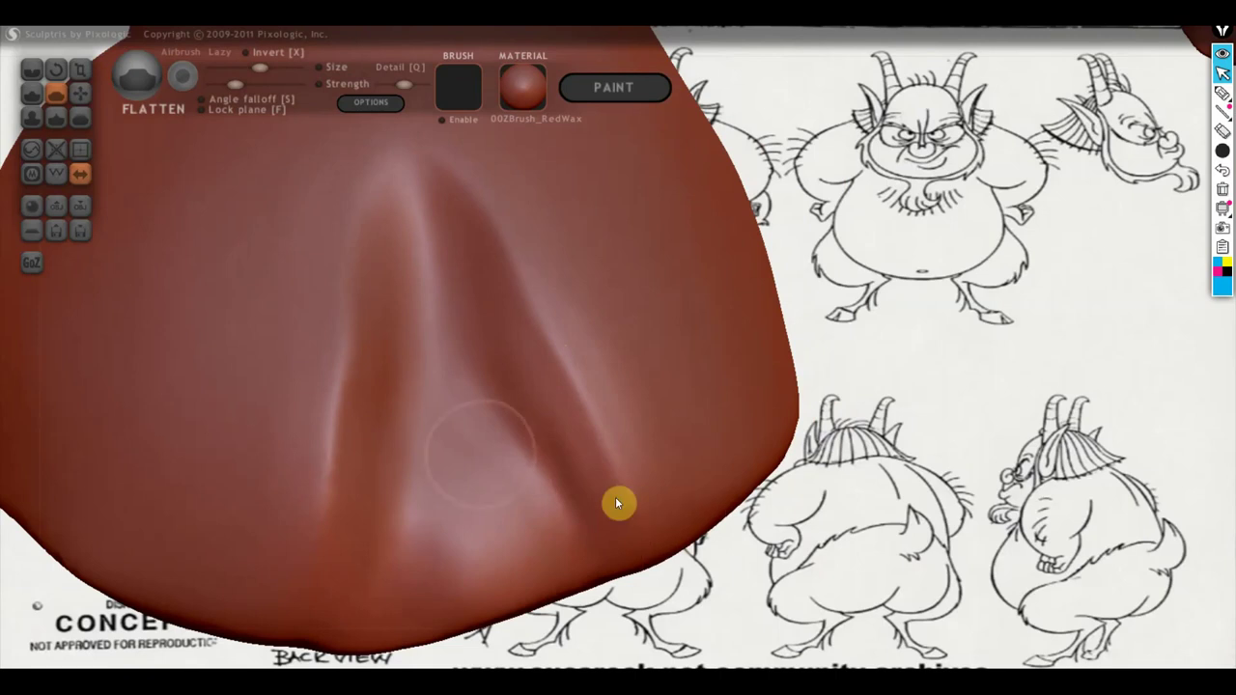
mouse_move(333, 228)
left_mouse_down()
mouse_move(374, 402)
mouse_move(396, 309)
left_mouse_up()
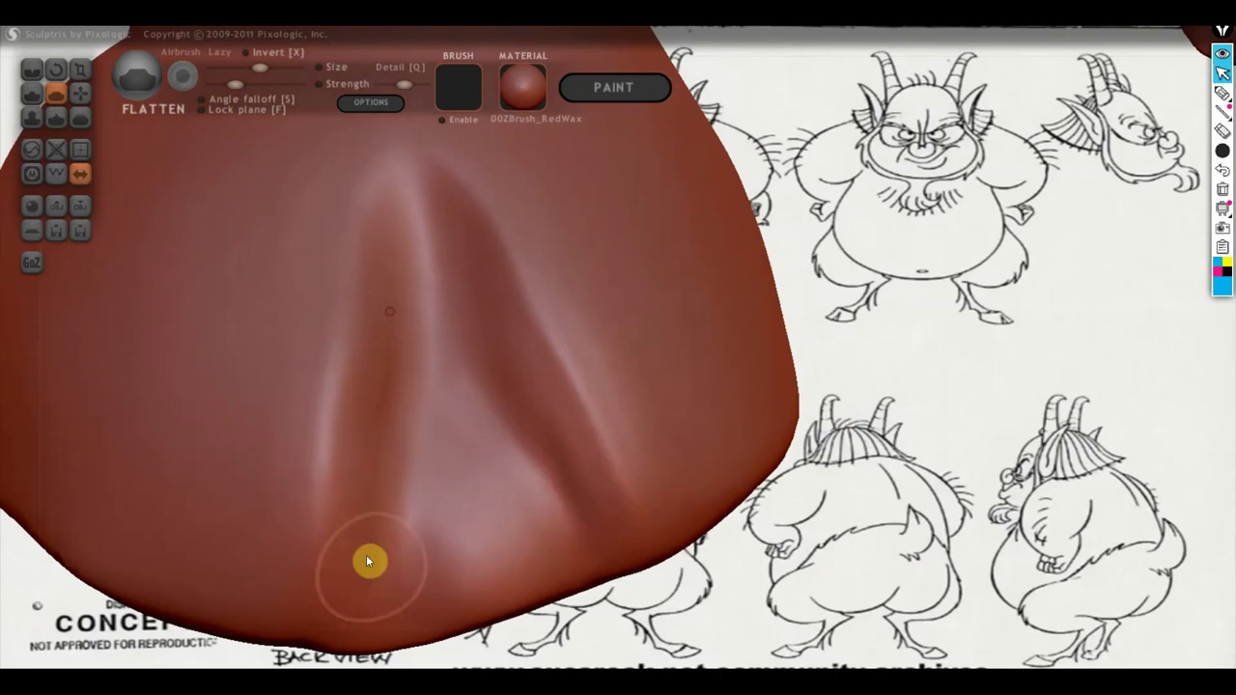
scroll(394, 496, "down", 3)
mouse_move(394, 496)
right_mouse_down()
mouse_move(490, 524)
mouse_move(619, 428)
mouse_move(580, 488)
mouse_move(624, 500)
mouse_move(740, 457)
mouse_move(765, 419)
mouse_move(850, 351)
mouse_move(954, 216)
right_mouse_up()
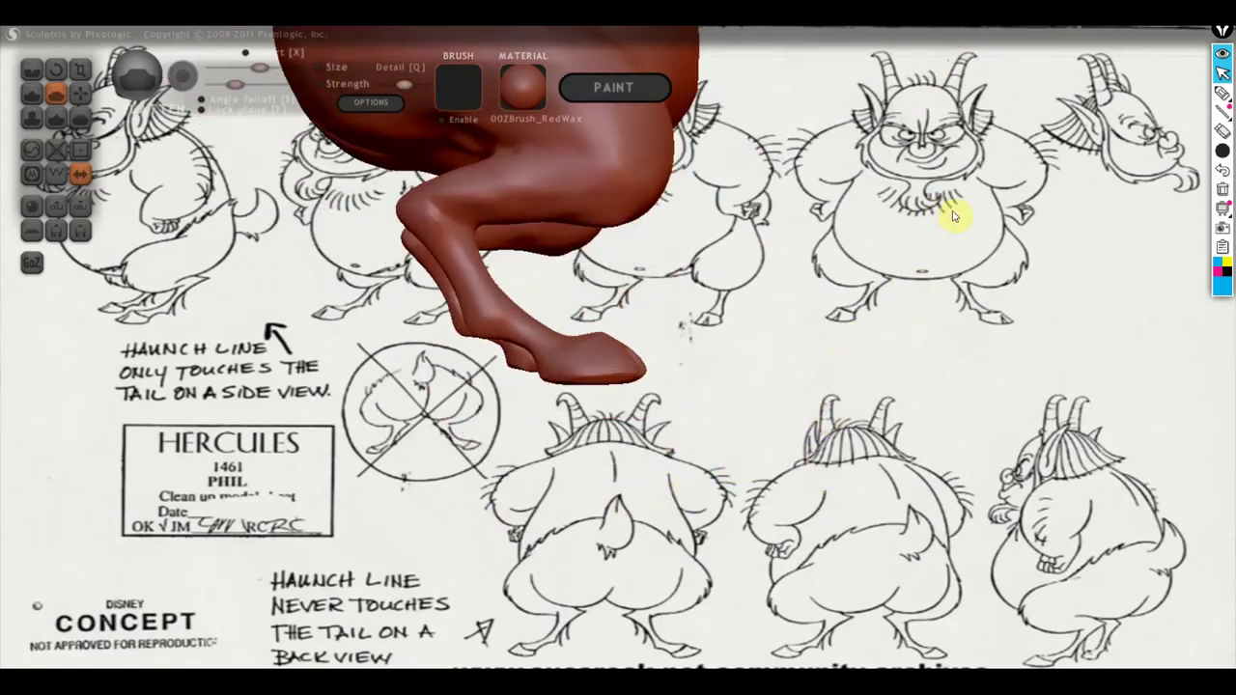
From a rear view, draw a diagonal crease across the back toward the right leg.
mouse_move(885, 251)
right_mouse_down()
mouse_move(698, 409)
mouse_move(674, 241)
right_mouse_up()
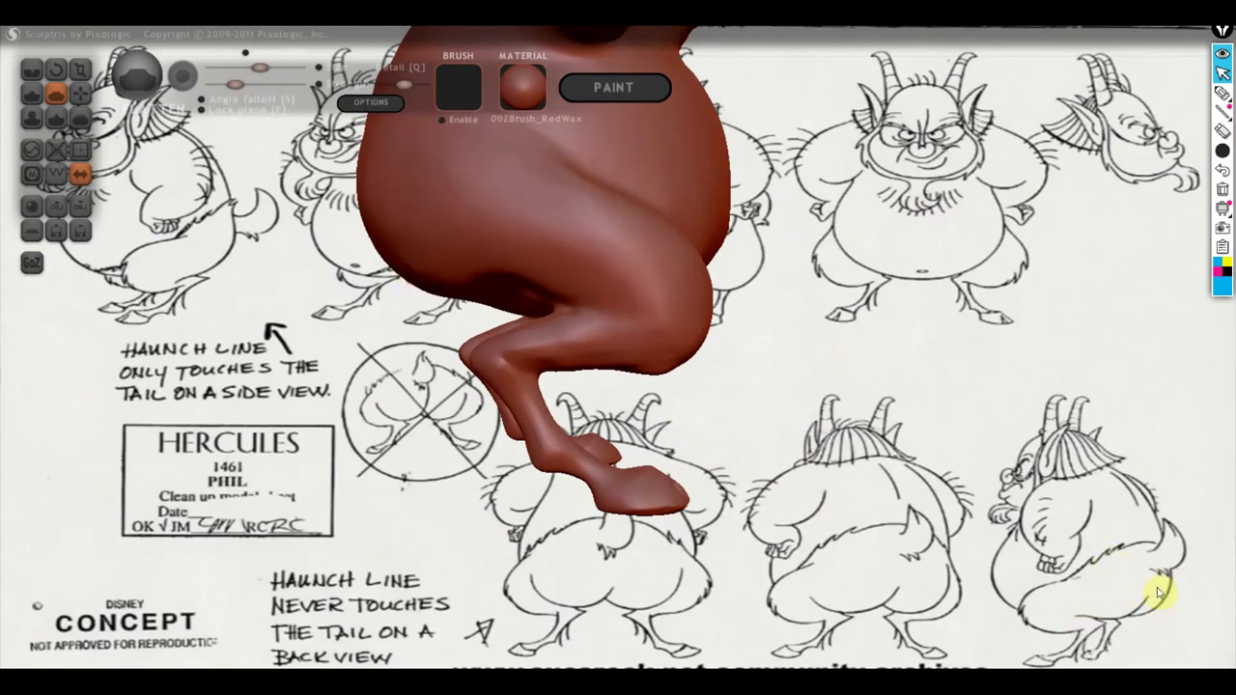
mouse_move(1159, 593)
right_mouse_down()
mouse_move(819, 277)
mouse_move(850, 345)
right_mouse_up()
right_click_drag(595, 335, 651, 307)
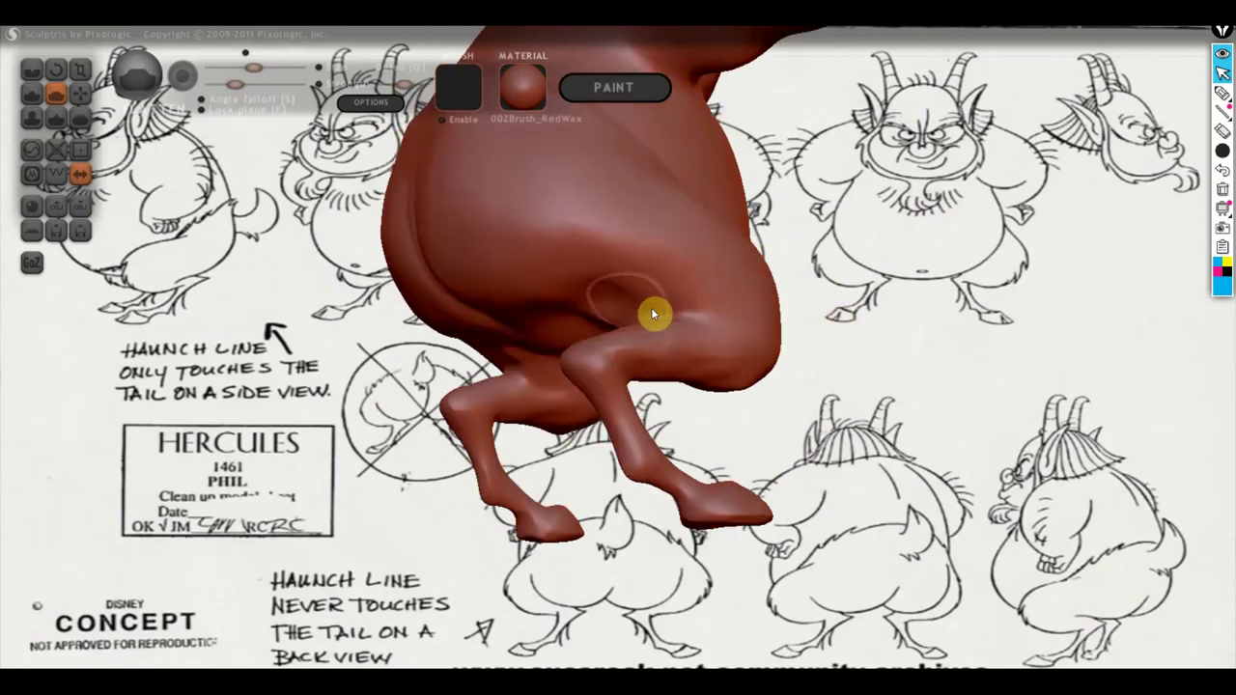
mouse_move(556, 295)
right_mouse_down()
mouse_move(629, 321)
mouse_move(658, 282)
mouse_move(716, 296)
right_mouse_up()
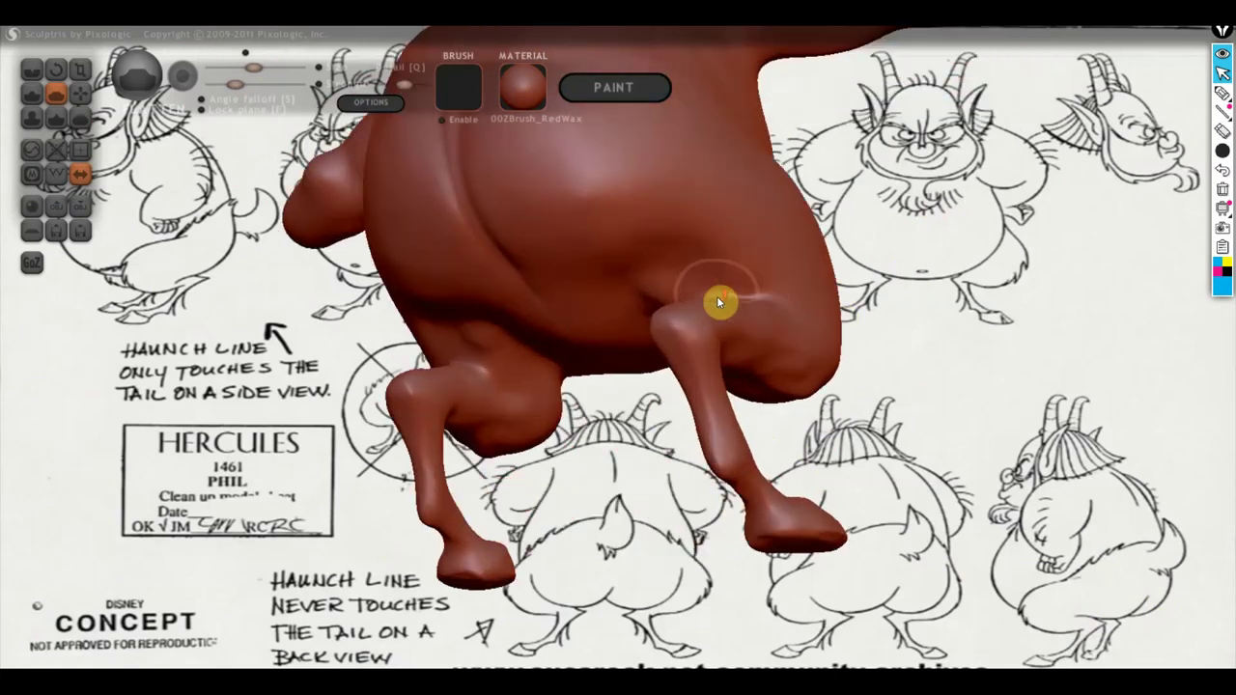
left_click(43, 93)
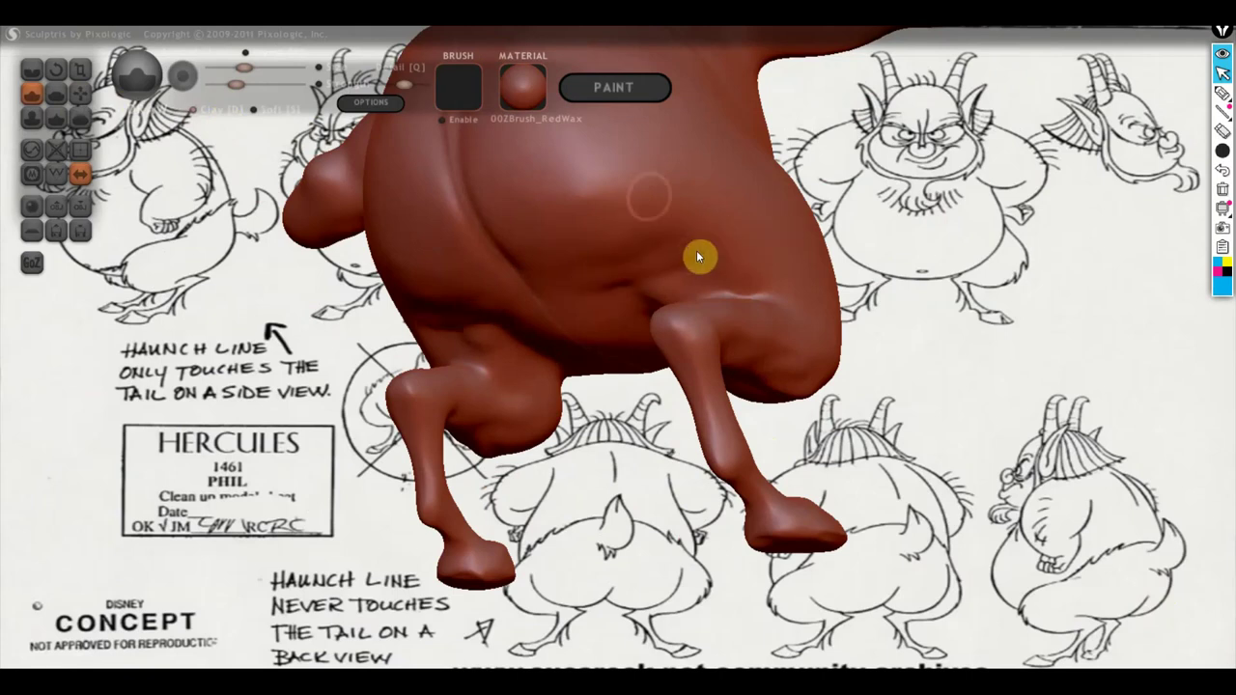
scroll(615, 228, "up", 2)
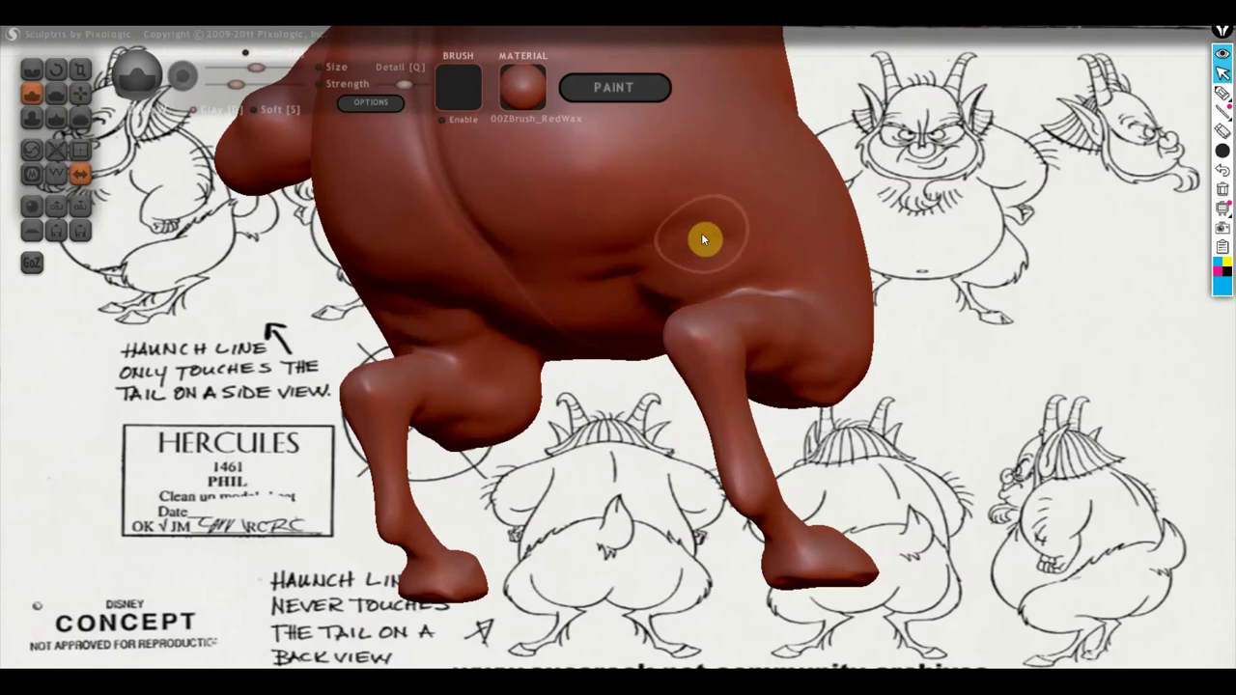
right_click_drag(661, 260, 701, 278)
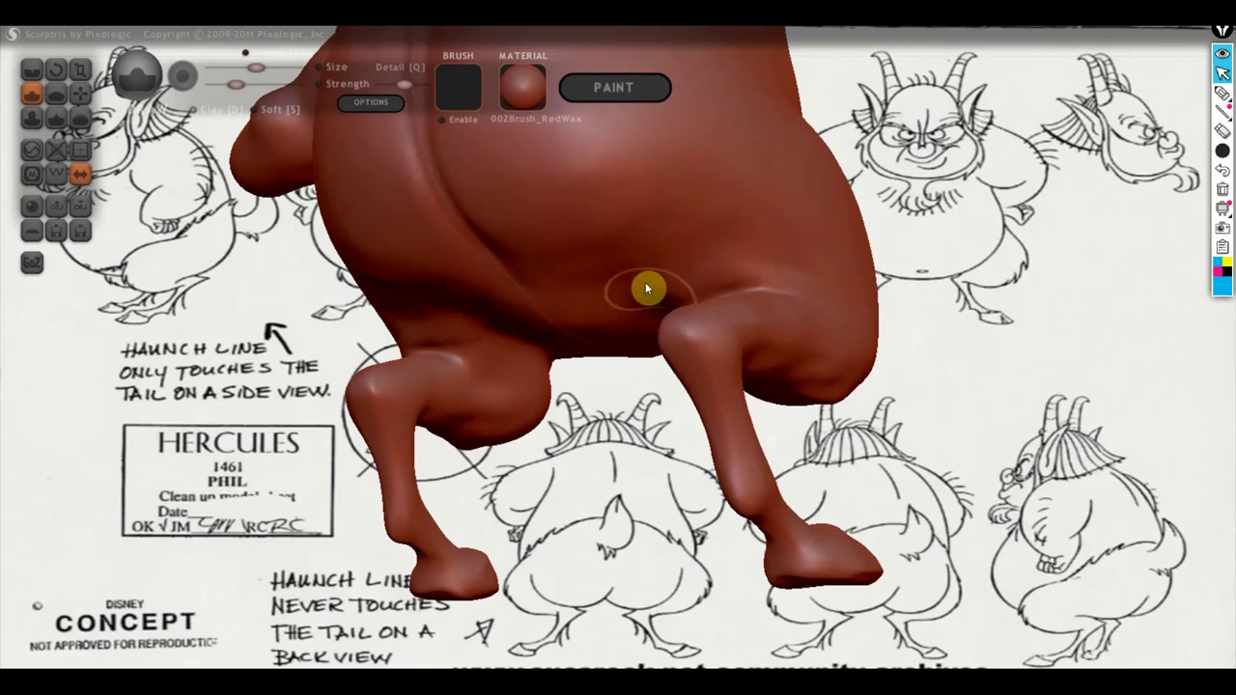
right_click_drag(767, 244, 930, 246)
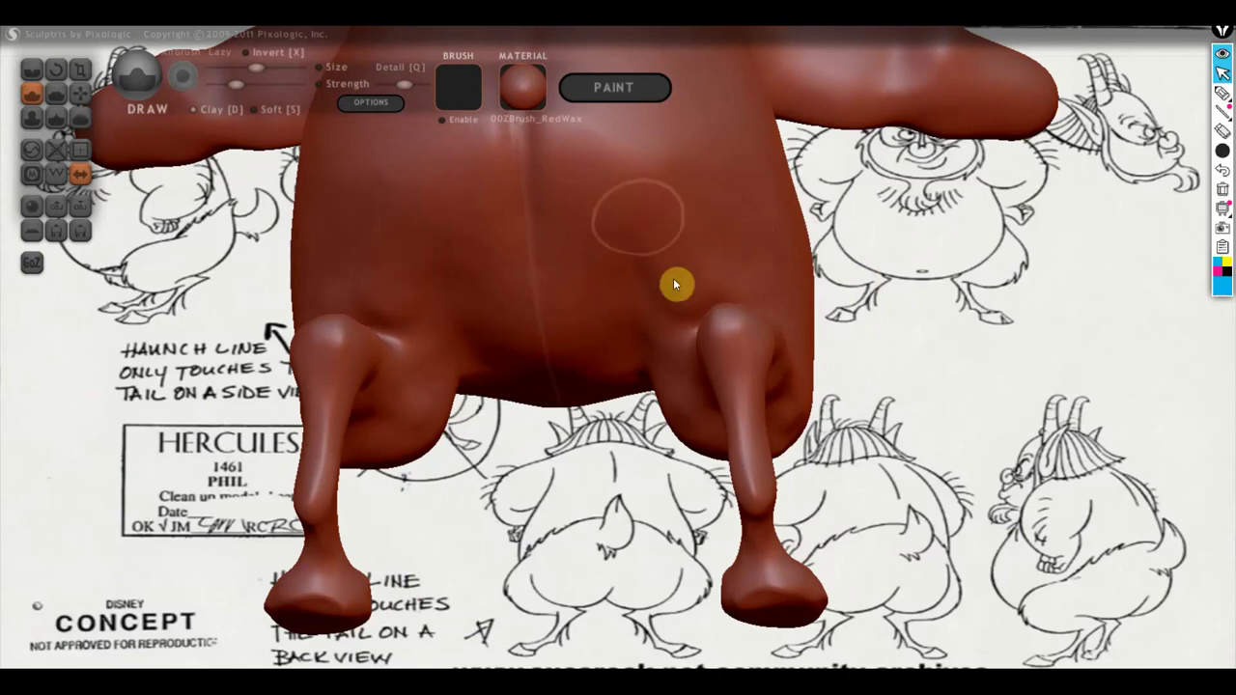
left_click_drag(586, 174, 674, 282)
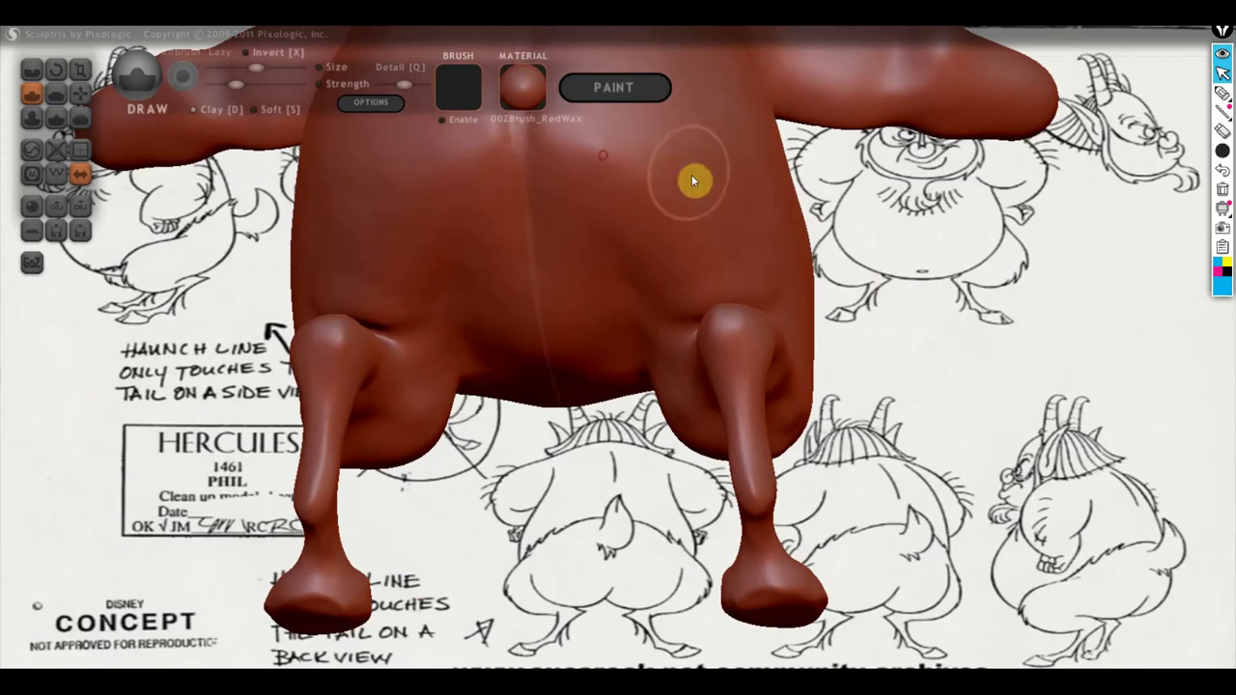
left_click(33, 73)
scroll(547, 255, "down", 3)
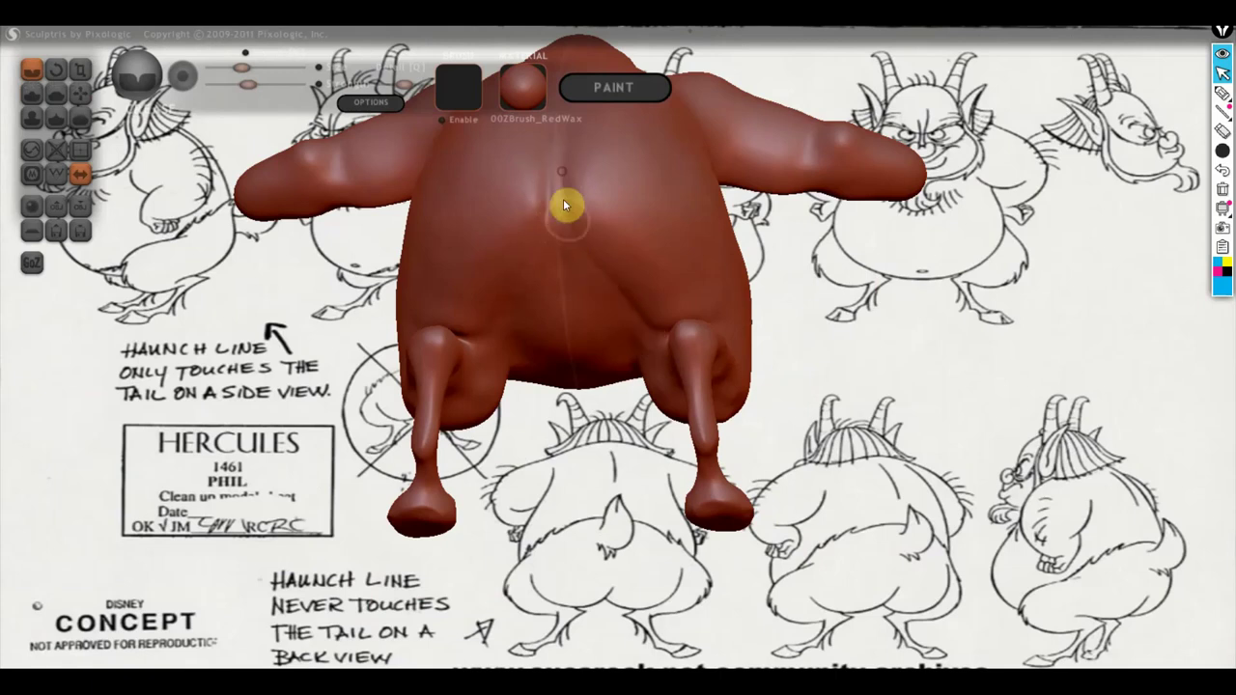
With Flatten selected, orbit and zoom to a close angled side view of haunch and legs.
mouse_move(629, 354)
left_mouse_down()
mouse_move(524, 406)
mouse_move(846, 454)
left_mouse_up()
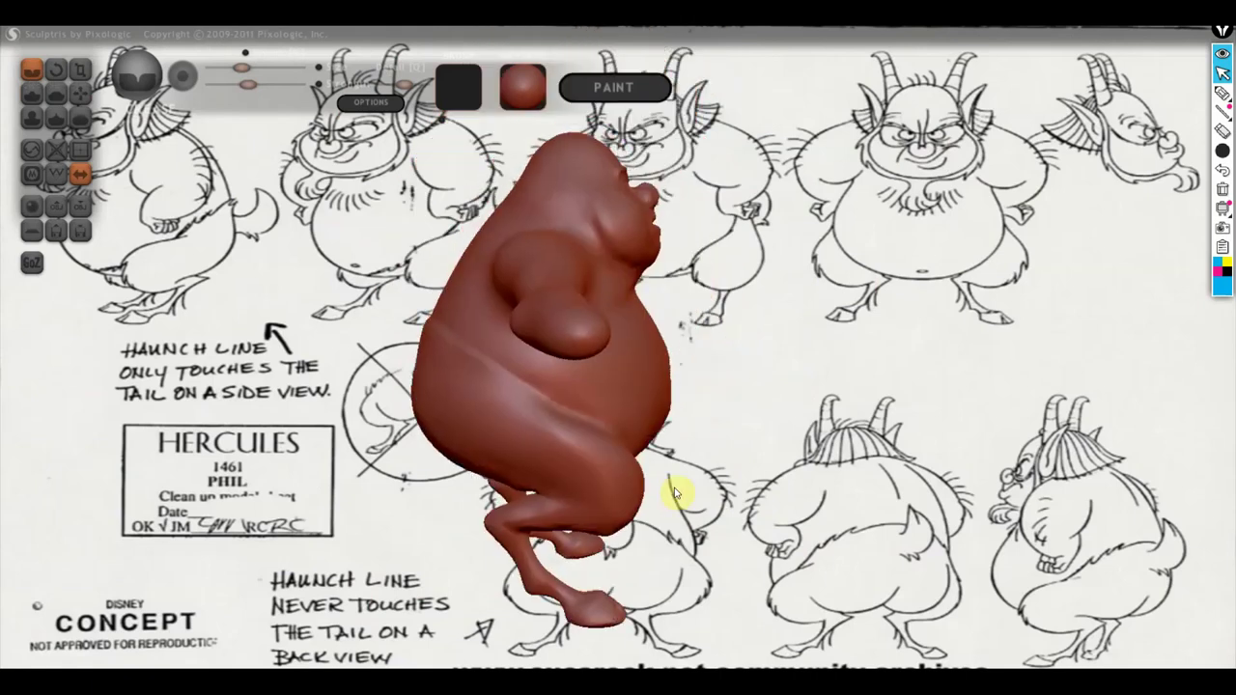
right_click_drag(846, 454, 582, 506)
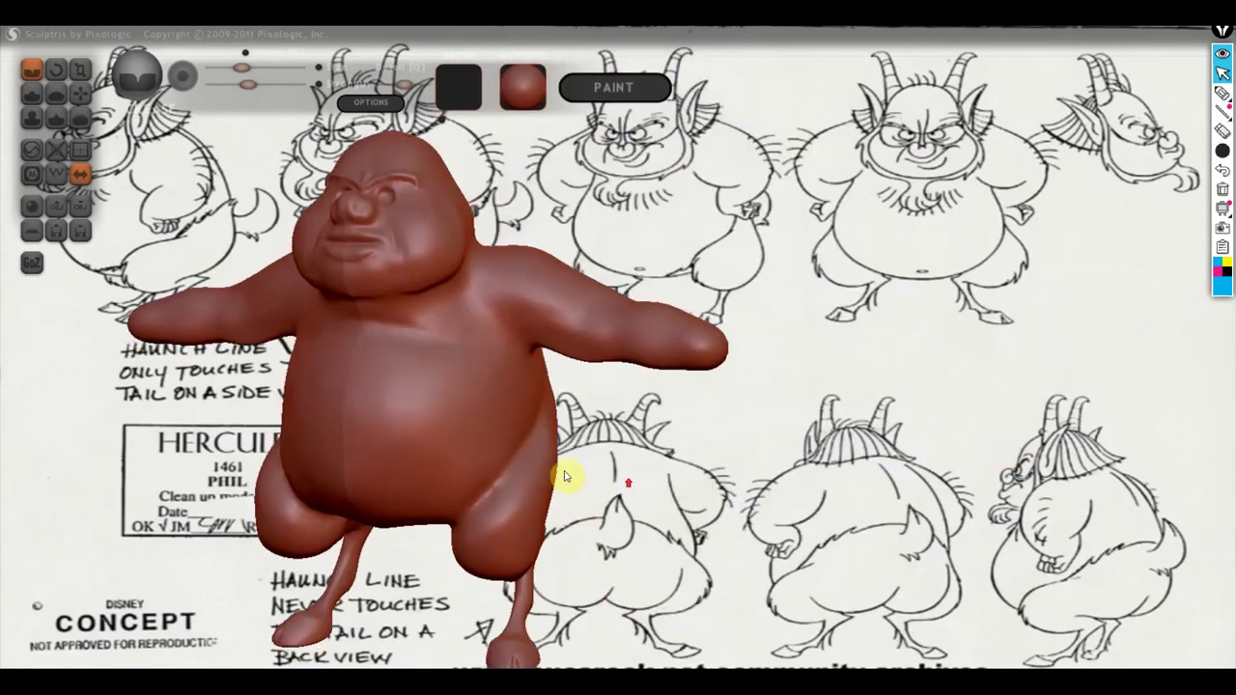
scroll(712, 464, "up", 3)
scroll(665, 514, "up", 2)
left_click_drag(664, 514, 811, 390)
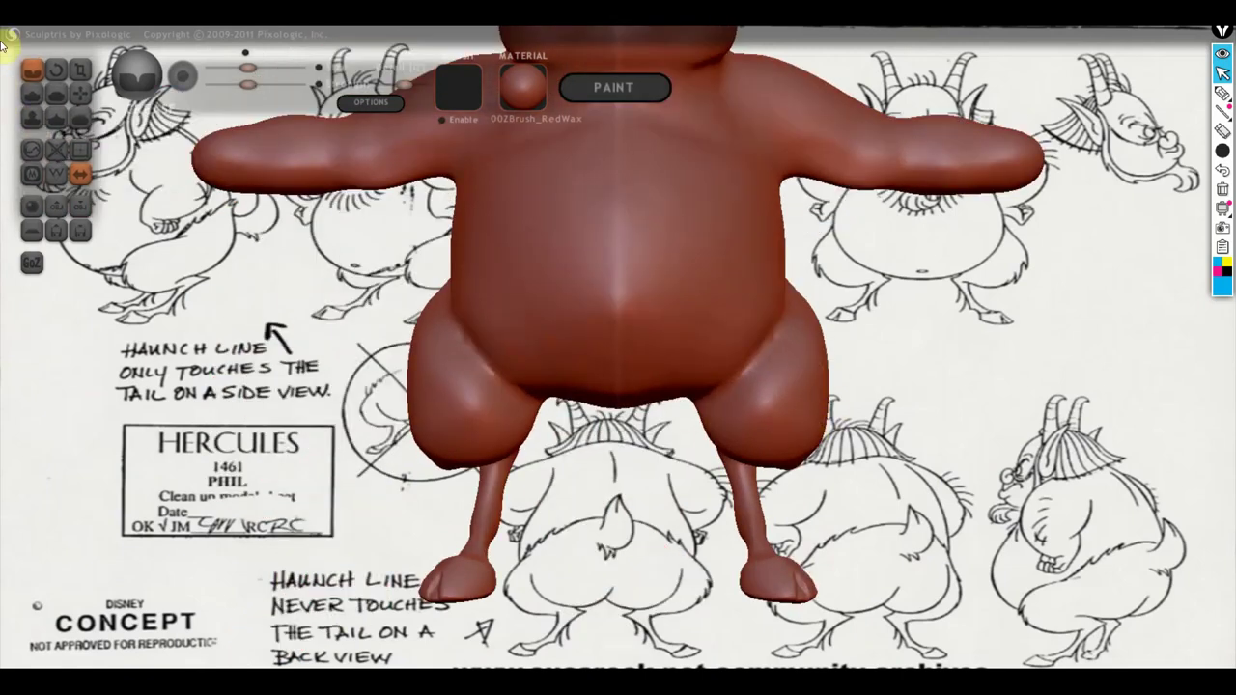
left_click(55, 93)
scroll(772, 402, "up", 3)
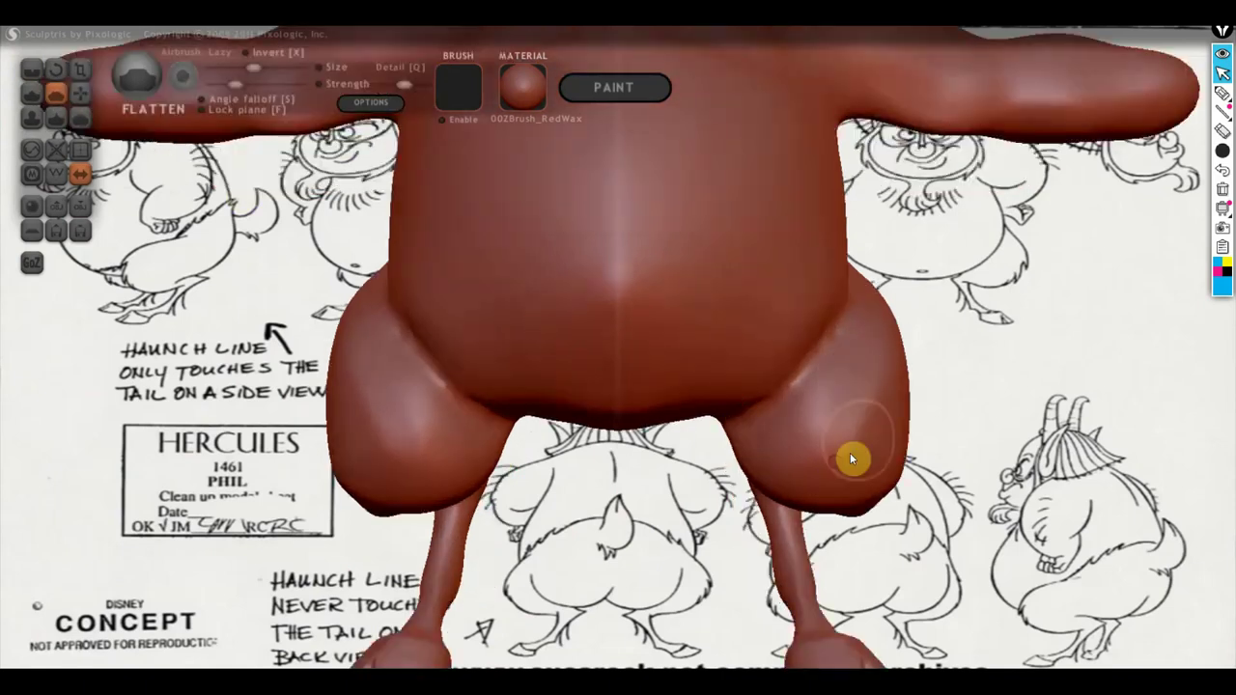
mouse_move(850, 453)
right_mouse_down()
mouse_move(808, 431)
mouse_move(882, 419)
right_mouse_up()
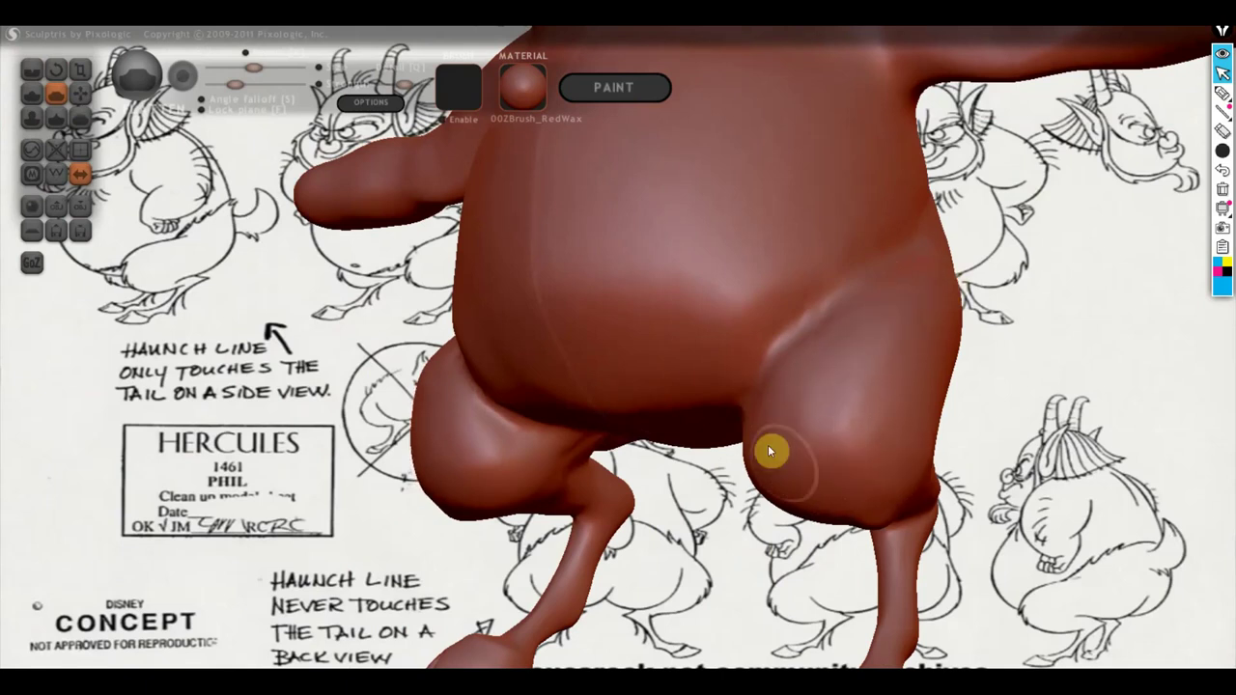
mouse_move(552, 525)
right_mouse_down()
mouse_move(542, 505)
mouse_move(483, 524)
mouse_move(574, 473)
mouse_move(850, 433)
mouse_move(825, 399)
right_mouse_up()
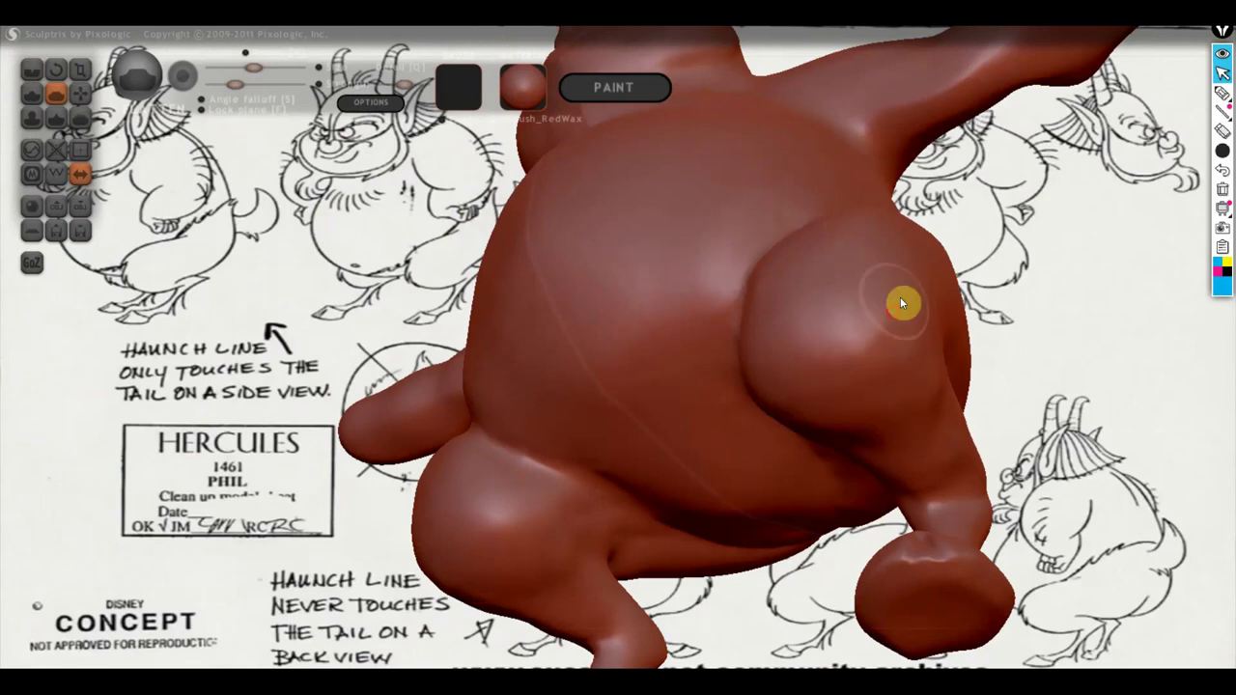
right_click_drag(905, 359, 782, 428)
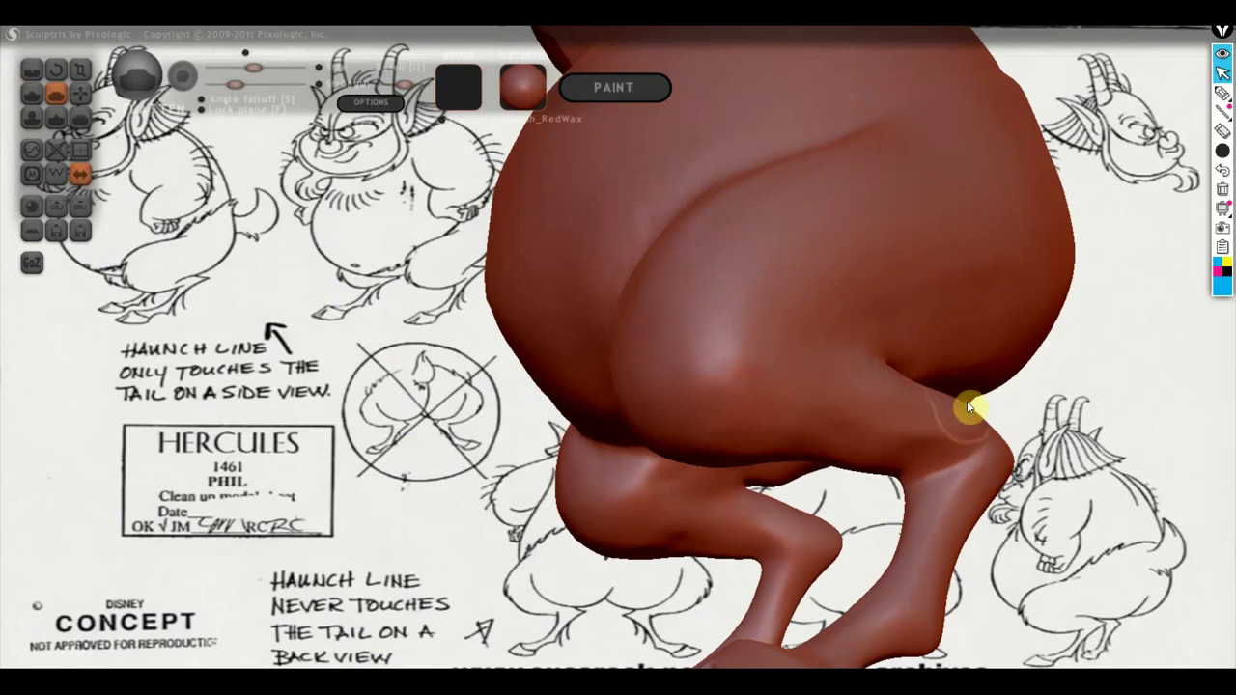
mouse_move(969, 406)
right_mouse_down()
mouse_move(897, 419)
mouse_move(878, 433)
mouse_move(889, 436)
mouse_move(856, 433)
right_mouse_up()
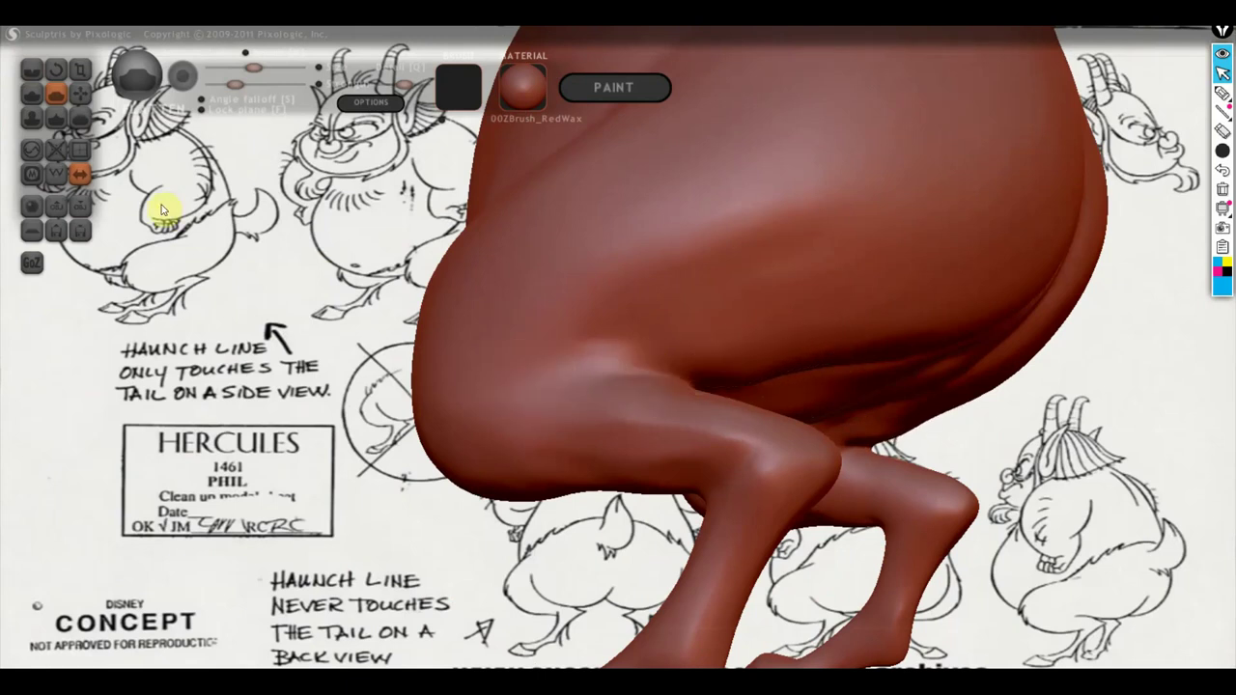
Smooth out the crease on the haunch with the Draw brush.
left_click(32, 70)
mouse_move(247, 238)
left_mouse_down()
mouse_move(294, 273)
mouse_move(552, 359)
left_mouse_up()
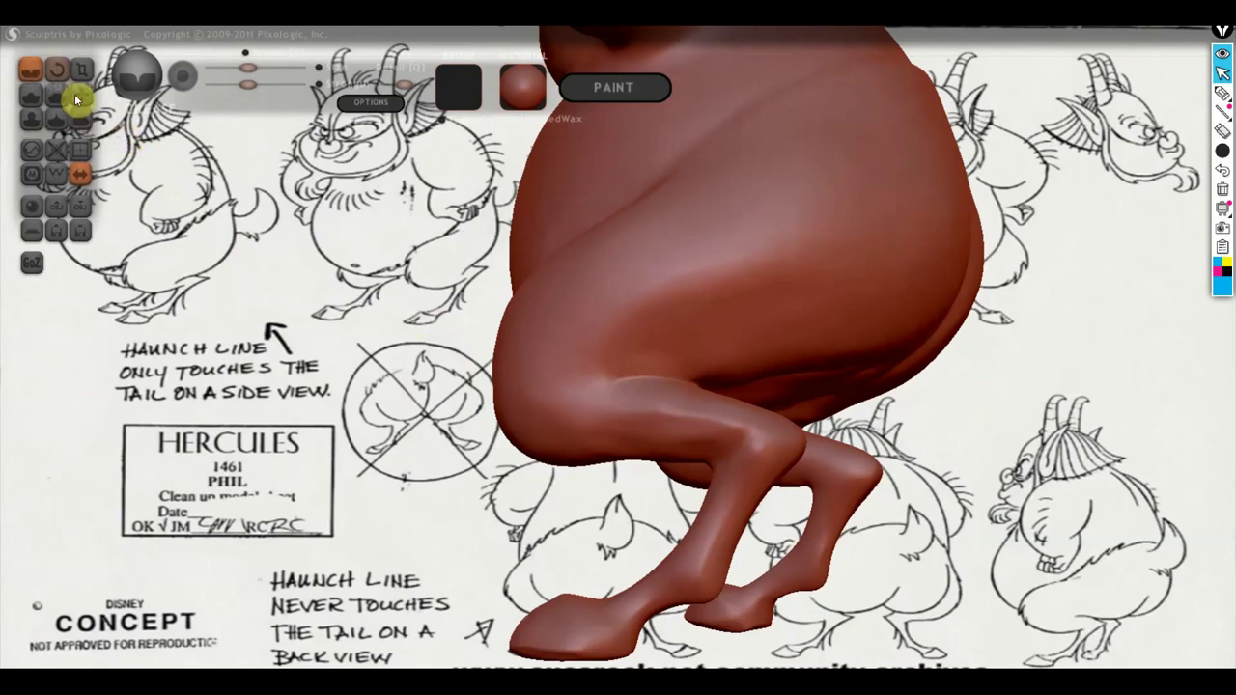
left_click(32, 92)
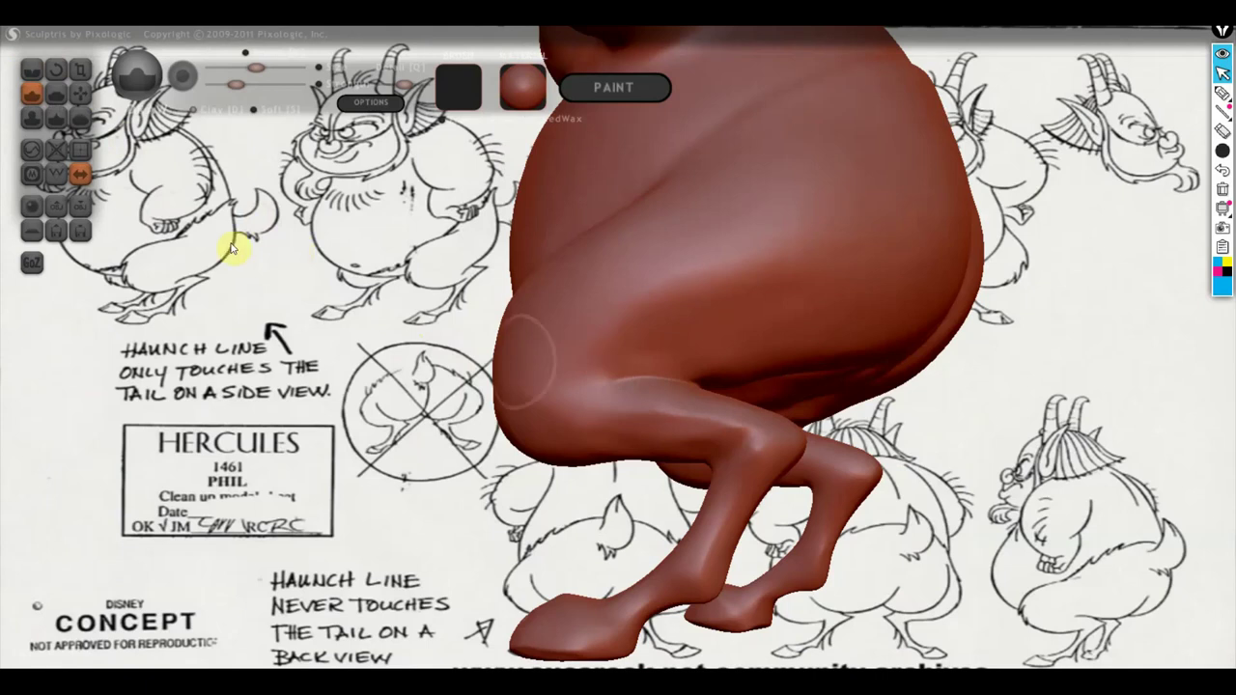
scroll(627, 336, "up", 2)
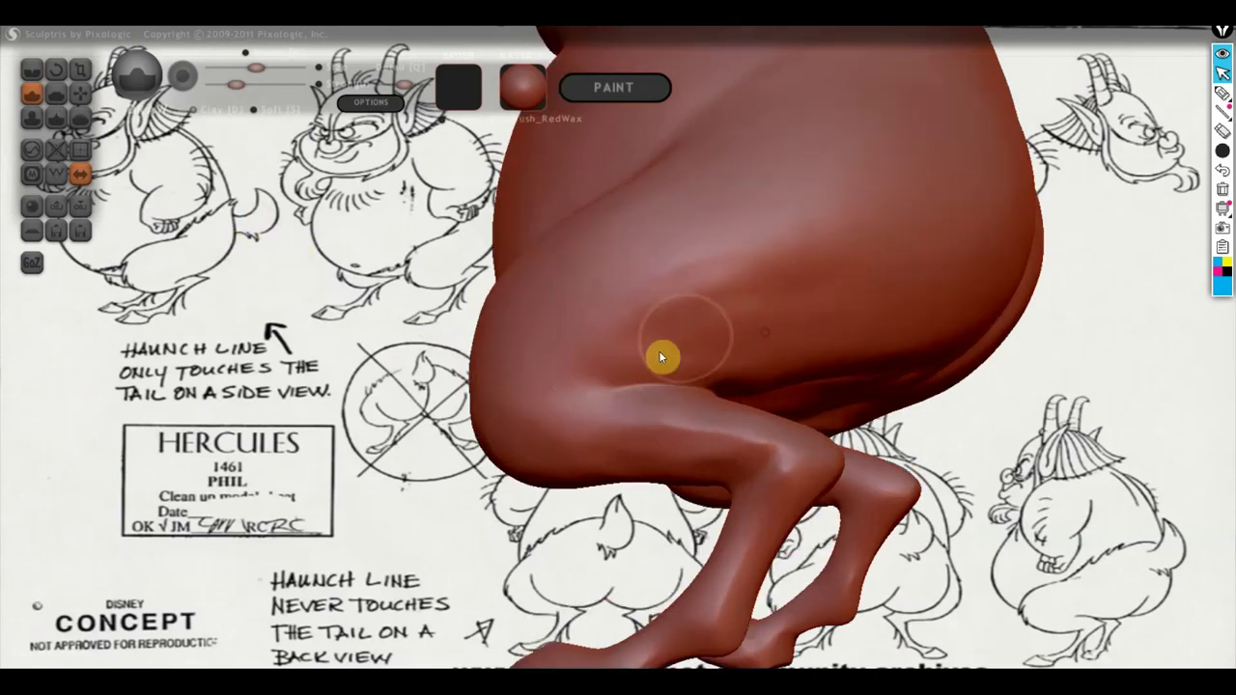
mouse_move(659, 357)
left_mouse_down()
mouse_move(606, 357)
mouse_move(626, 348)
mouse_move(597, 366)
mouse_move(518, 324)
left_mouse_up()
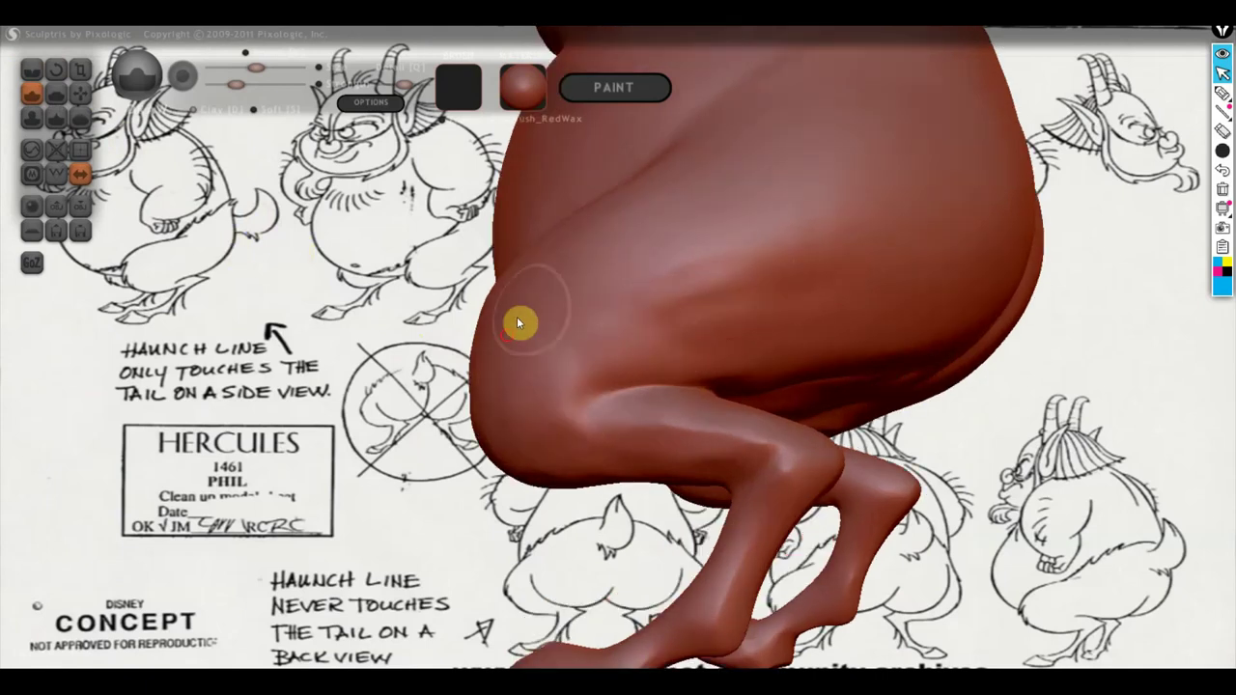
From a rear-side angle, build the haunches into rounded bulges mirrored on both legs.
right_click_drag(588, 435, 552, 464)
mouse_move(496, 409)
right_mouse_down()
mouse_move(356, 311)
mouse_move(455, 450)
mouse_move(267, 221)
mouse_move(452, 332)
right_mouse_up()
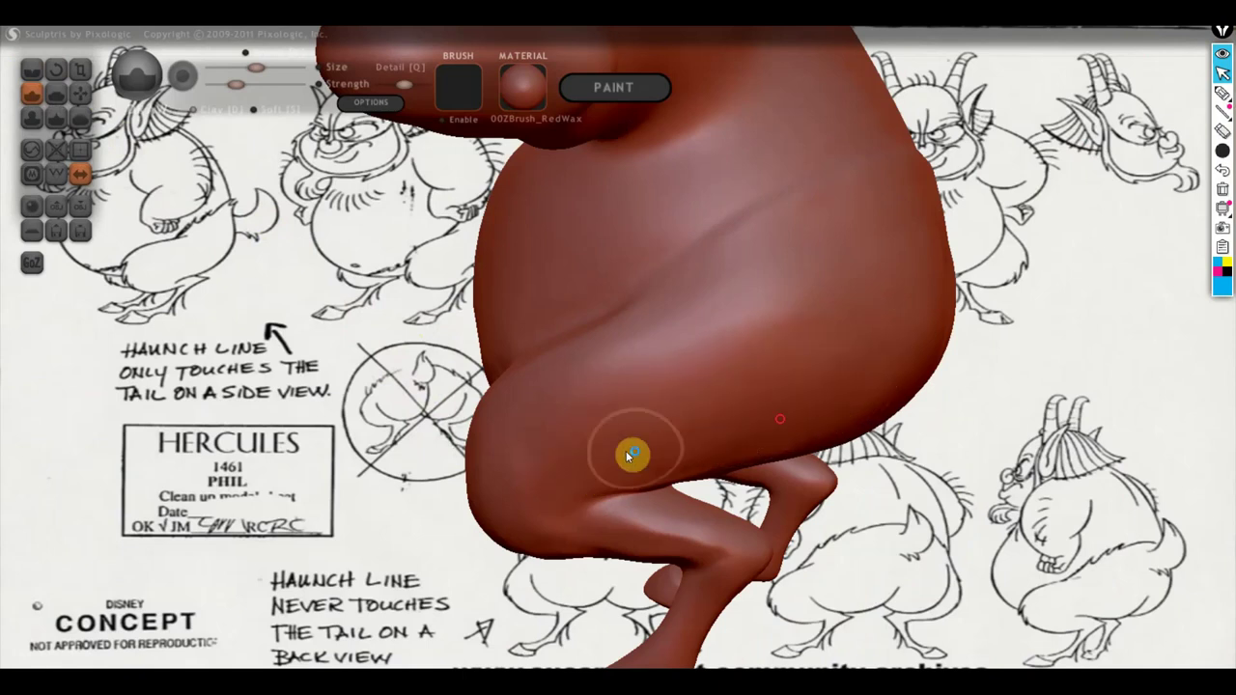
mouse_move(516, 541)
right_mouse_down()
mouse_move(555, 514)
mouse_move(572, 443)
right_mouse_up()
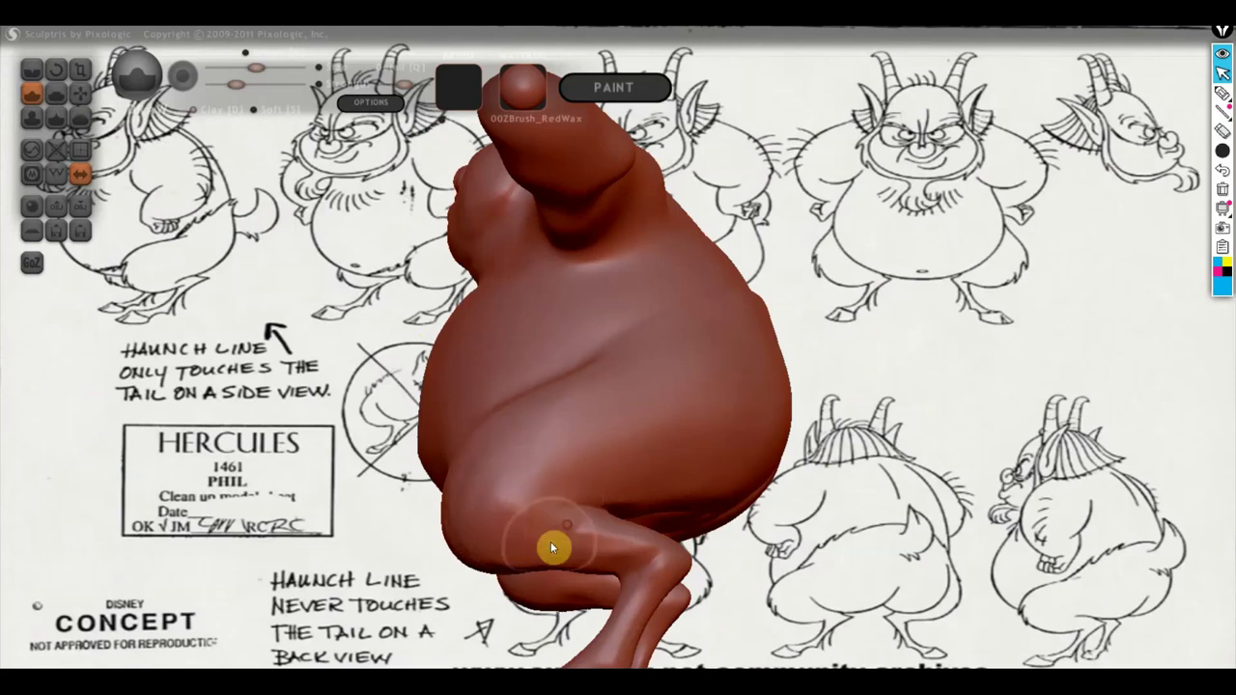
mouse_move(580, 534)
right_mouse_down()
mouse_move(624, 441)
mouse_move(602, 521)
right_mouse_up()
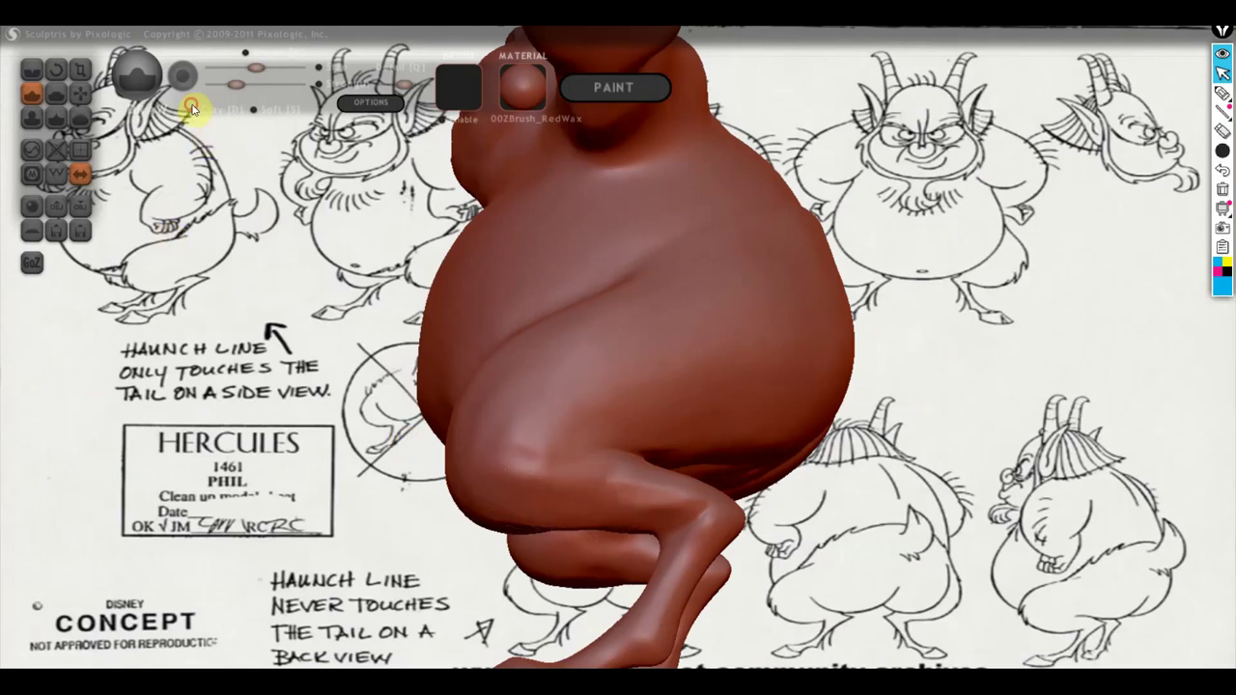
right_click_drag(298, 182, 604, 466)
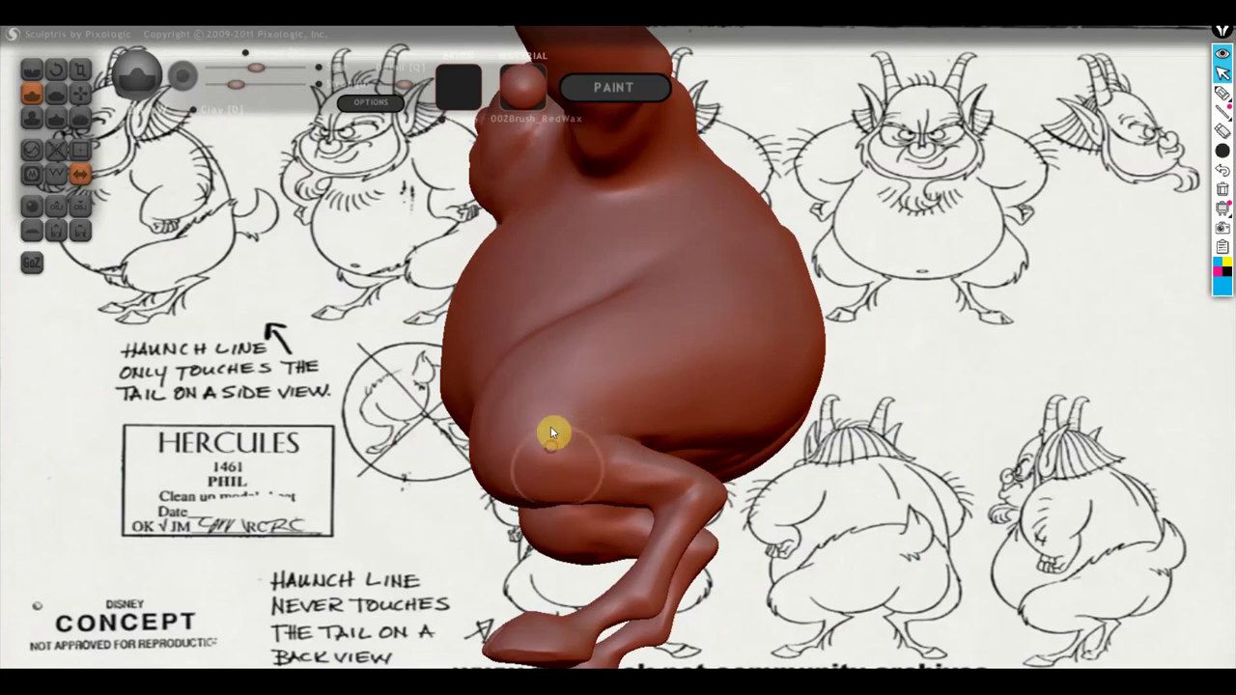
mouse_move(566, 464)
right_mouse_down()
mouse_move(678, 426)
mouse_move(782, 436)
right_mouse_up()
mouse_move(667, 373)
right_mouse_down()
mouse_move(706, 441)
mouse_move(662, 394)
right_mouse_up()
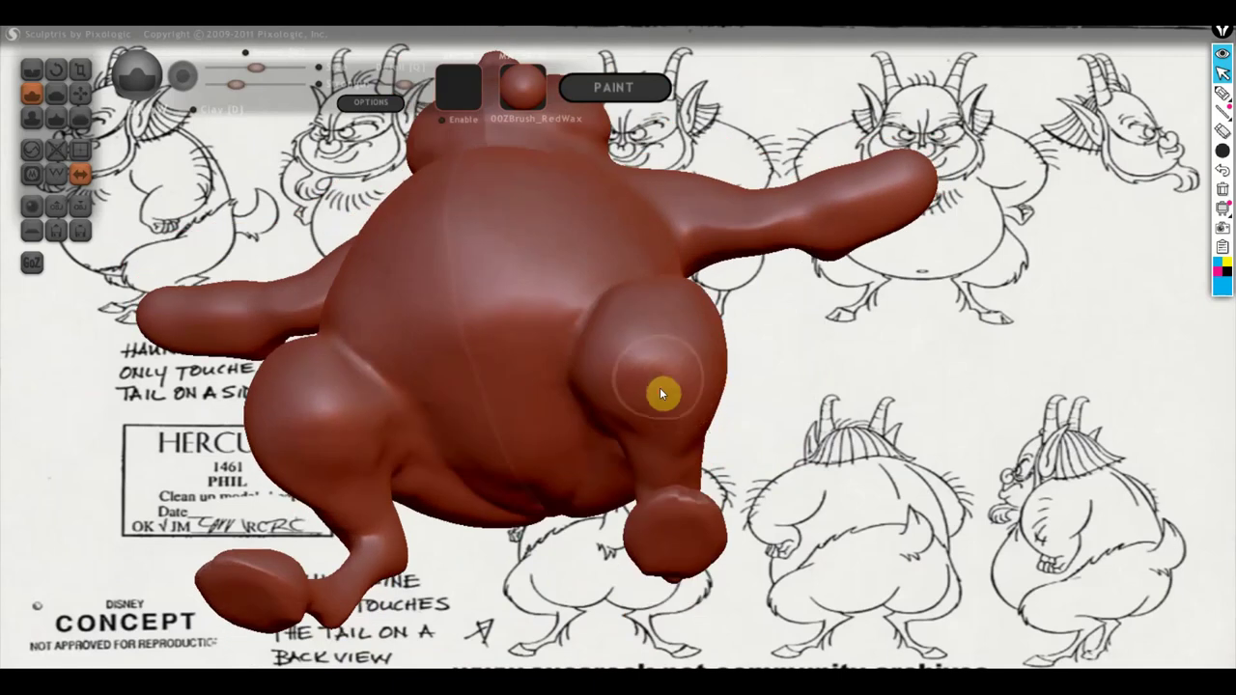
mouse_move(662, 394)
left_mouse_down()
mouse_move(647, 430)
mouse_move(605, 368)
mouse_move(633, 324)
mouse_move(673, 450)
left_mouse_up()
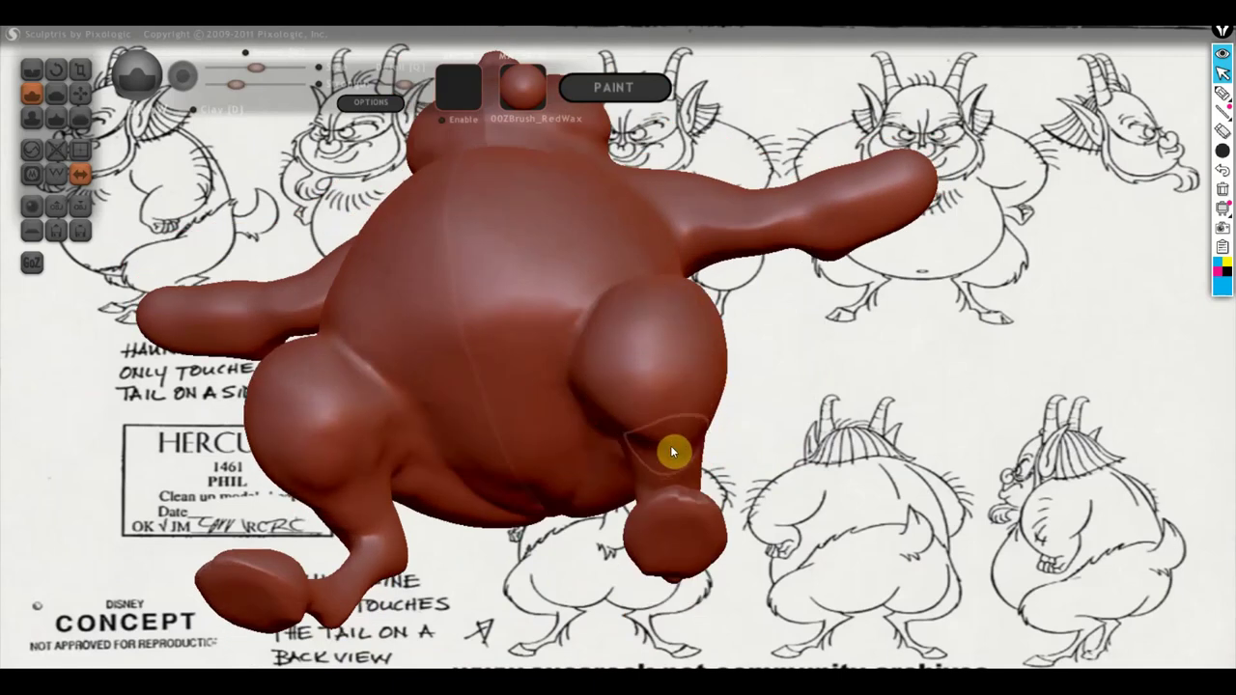
mouse_move(673, 450)
right_mouse_down()
mouse_move(752, 451)
mouse_move(814, 480)
right_mouse_up()
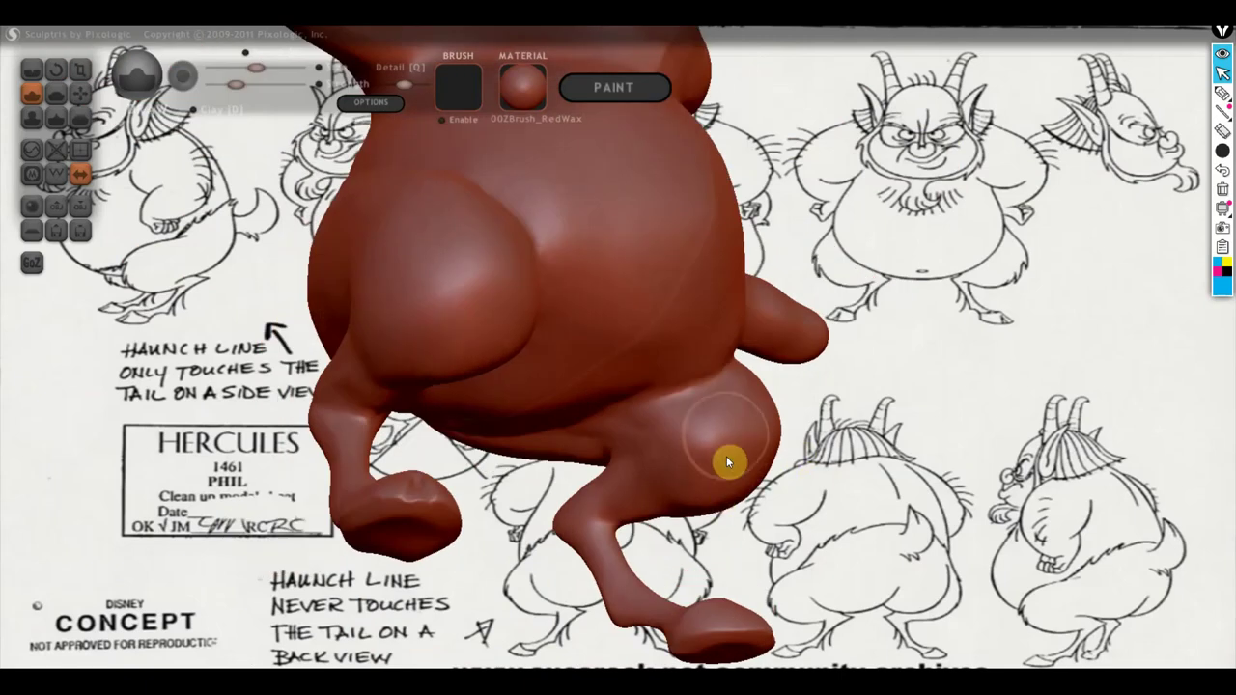
left_click_drag(721, 422, 740, 395)
right_click_drag(739, 400, 593, 499)
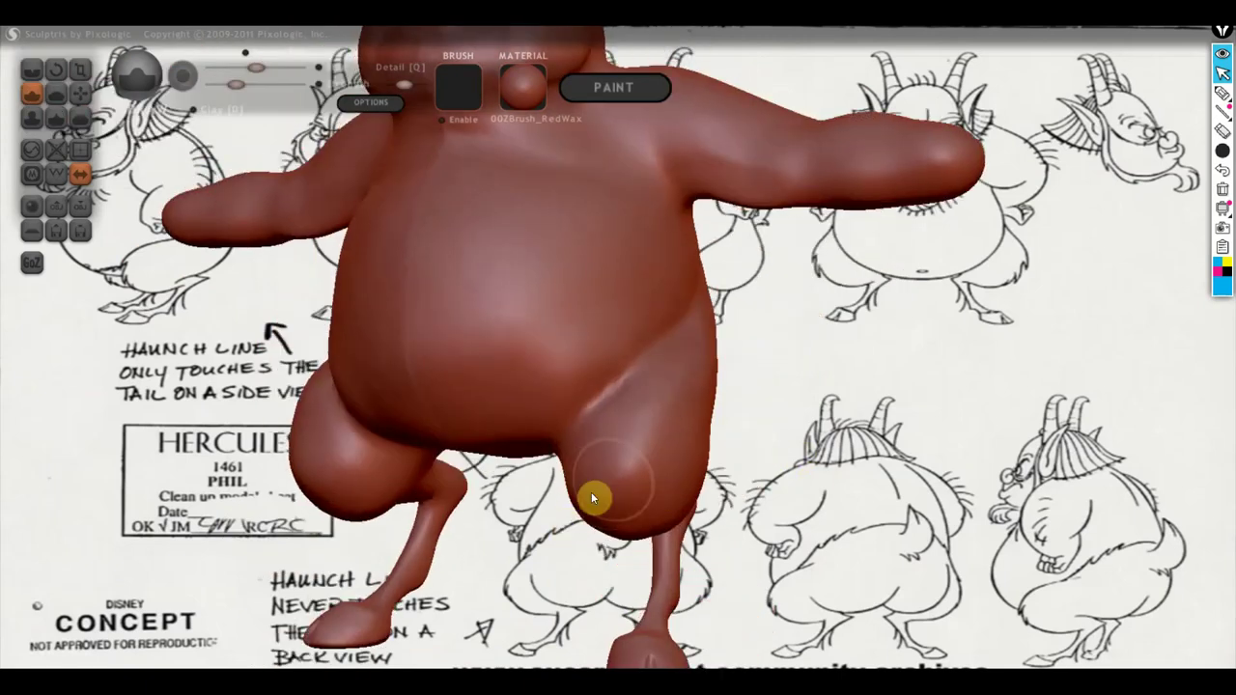
mouse_move(593, 498)
left_mouse_down()
mouse_move(643, 469)
mouse_move(621, 483)
mouse_move(627, 427)
mouse_move(627, 473)
mouse_move(679, 380)
mouse_move(709, 359)
left_mouse_up()
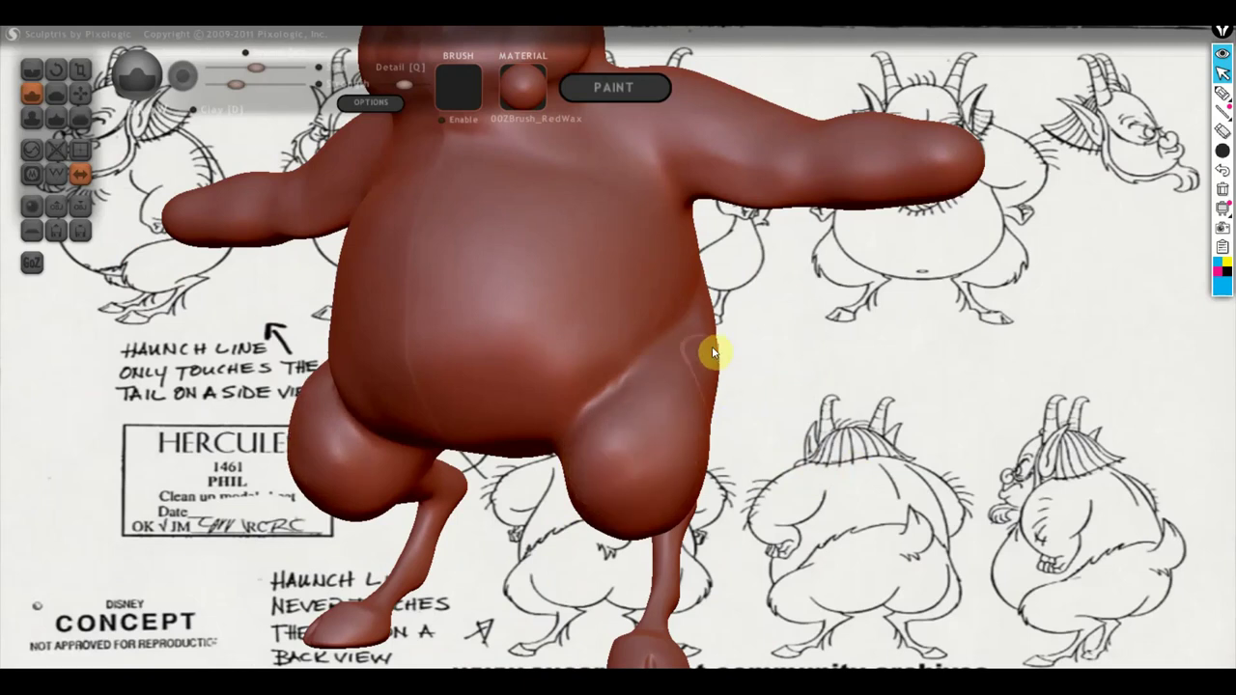
mouse_move(759, 419)
left_mouse_down()
mouse_move(709, 377)
mouse_move(731, 312)
mouse_move(653, 480)
mouse_move(753, 491)
left_mouse_up()
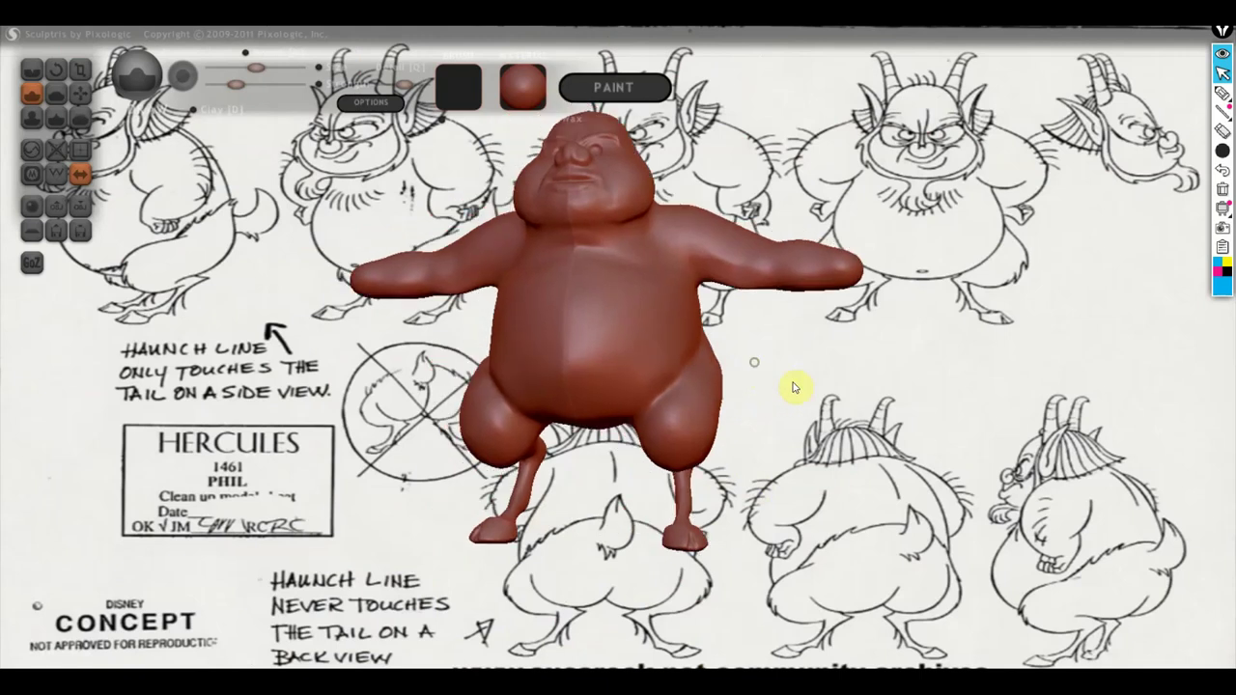
Frame the face and torso close up, seen from slightly above.
left_click_drag(792, 388, 795, 406)
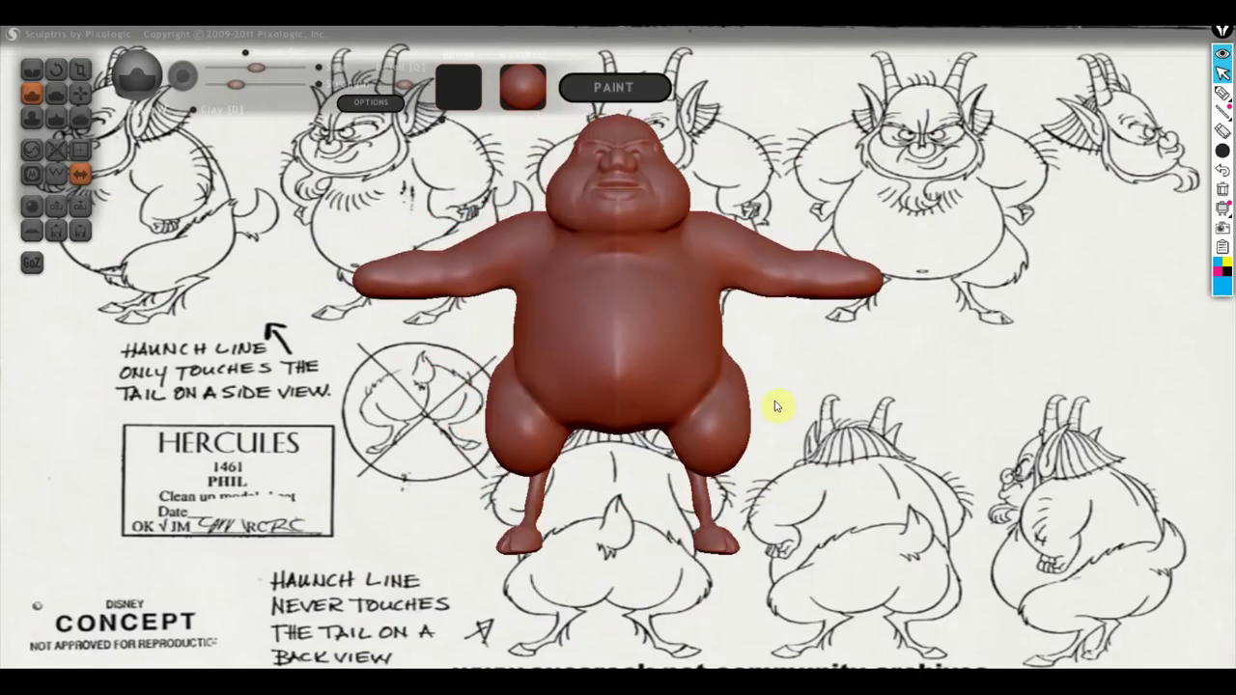
left_click_drag(762, 395, 757, 459)
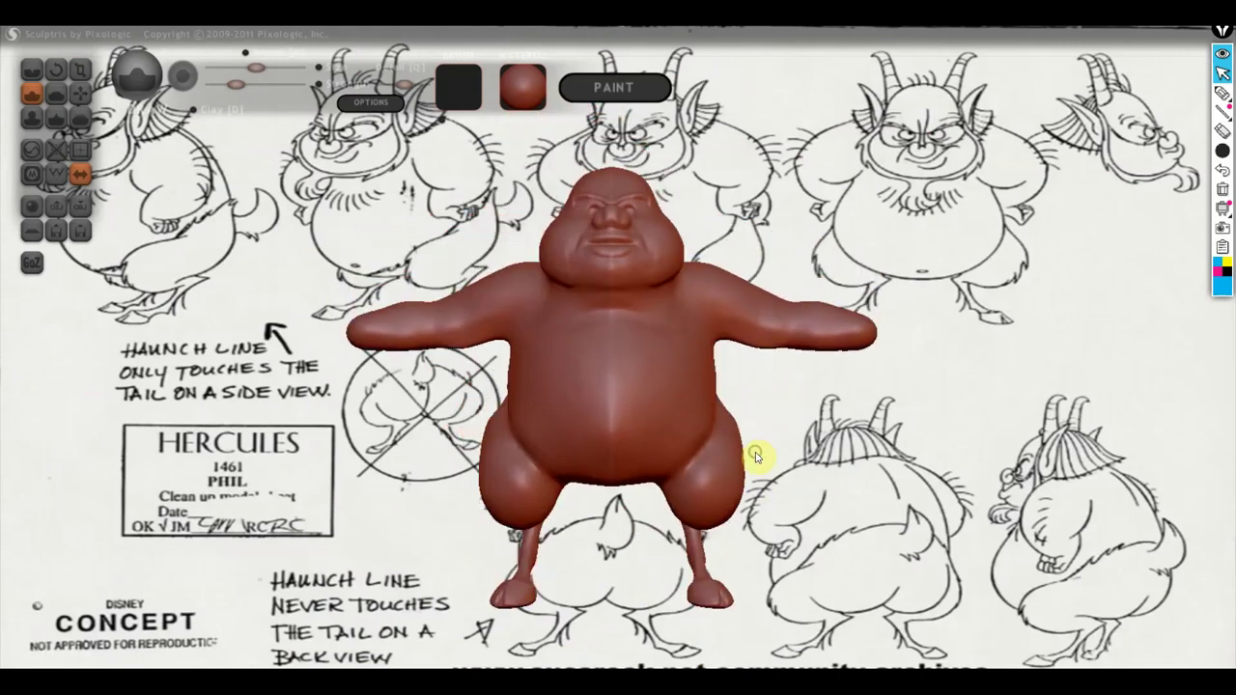
scroll(752, 450, "up", 2)
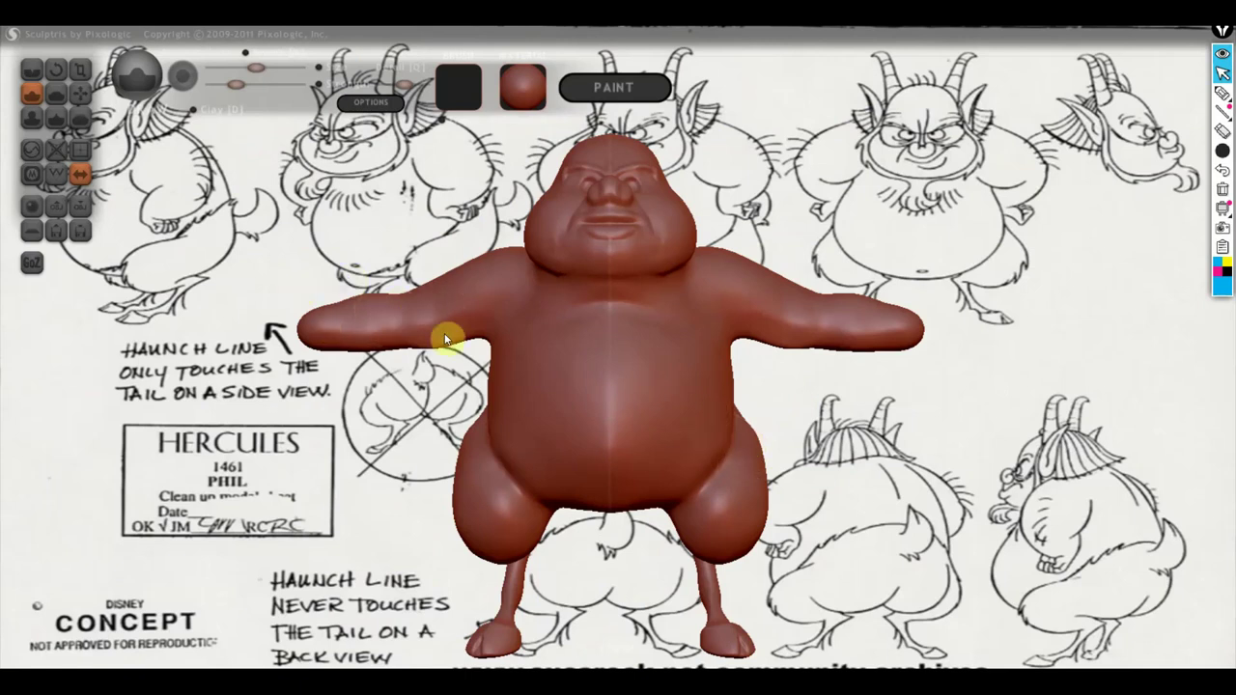
left_click_drag(427, 337, 593, 437, "alt")
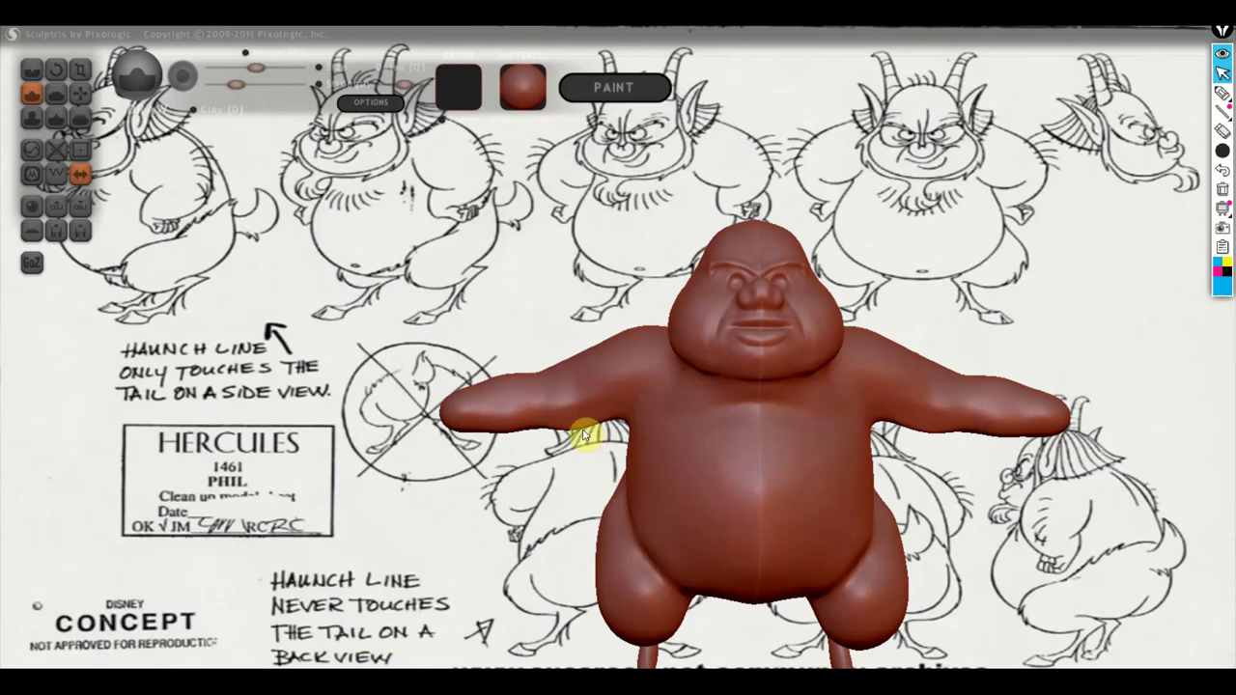
scroll(648, 303, "up", 3)
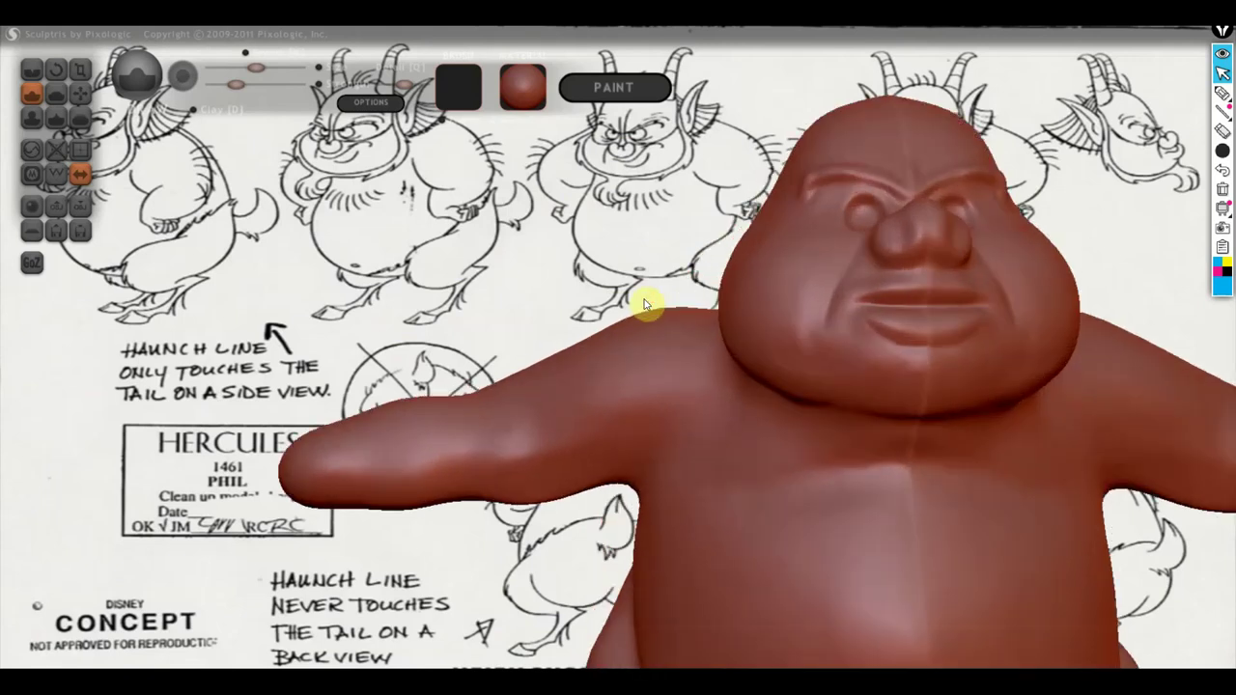
left_click_drag(662, 268, 605, 251, "alt")
scroll(548, 362, "down", 3)
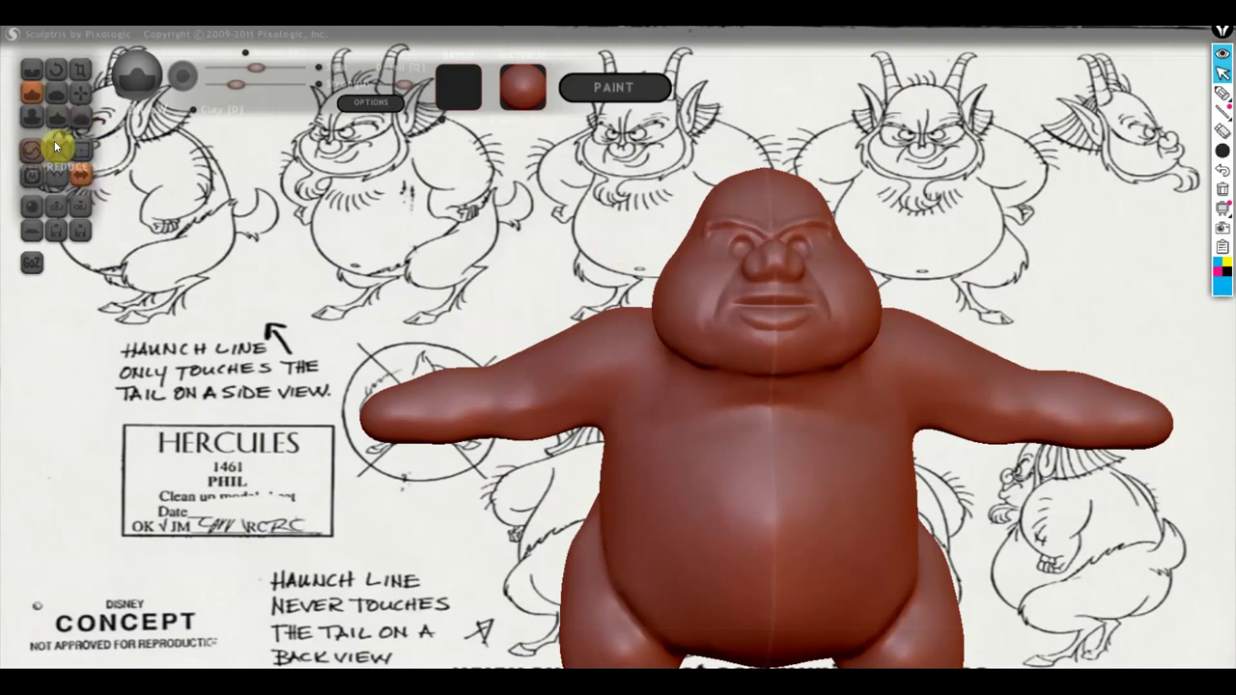
Flatten the dent at the shoulder and even out the upper back.
left_click(56, 94)
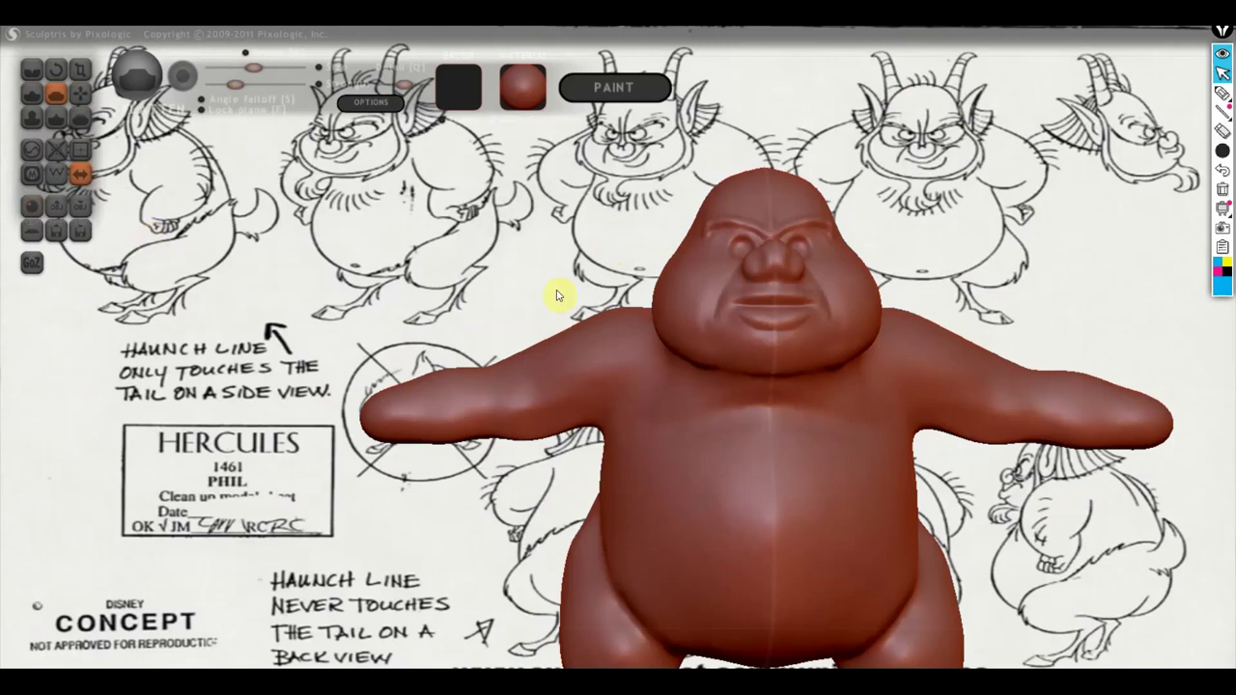
right_click_drag(587, 359, 639, 411)
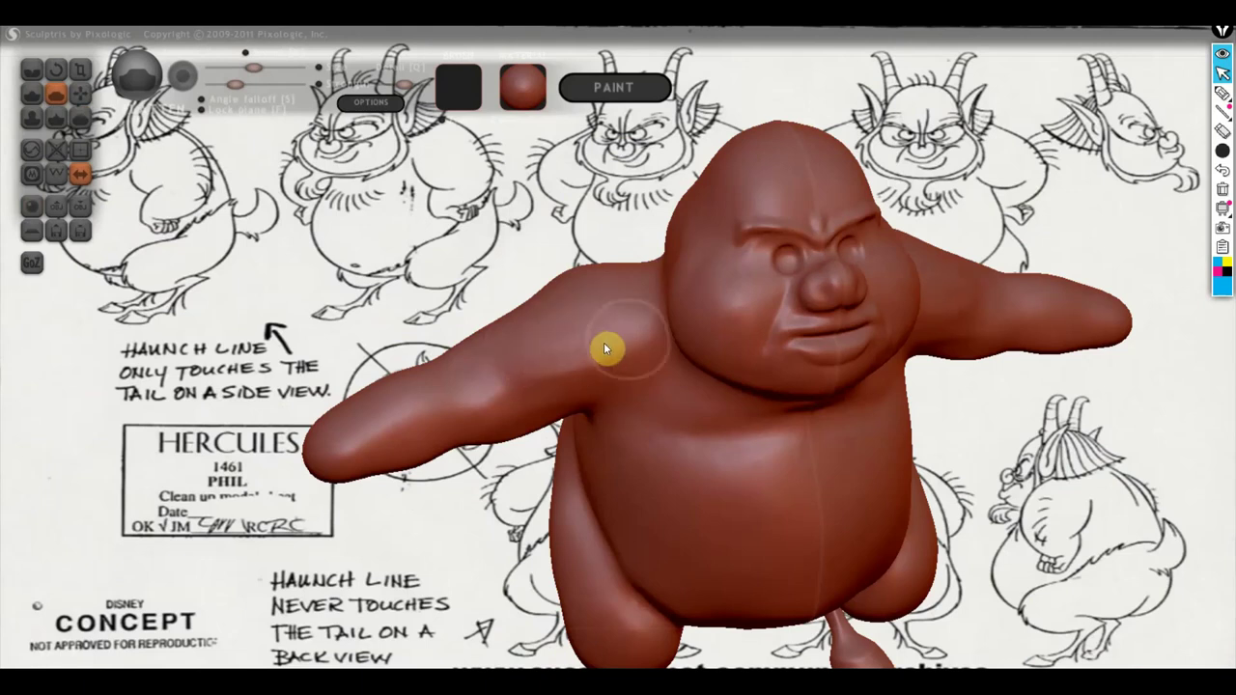
mouse_move(541, 370)
right_mouse_down()
mouse_move(706, 386)
mouse_move(538, 353)
right_mouse_up()
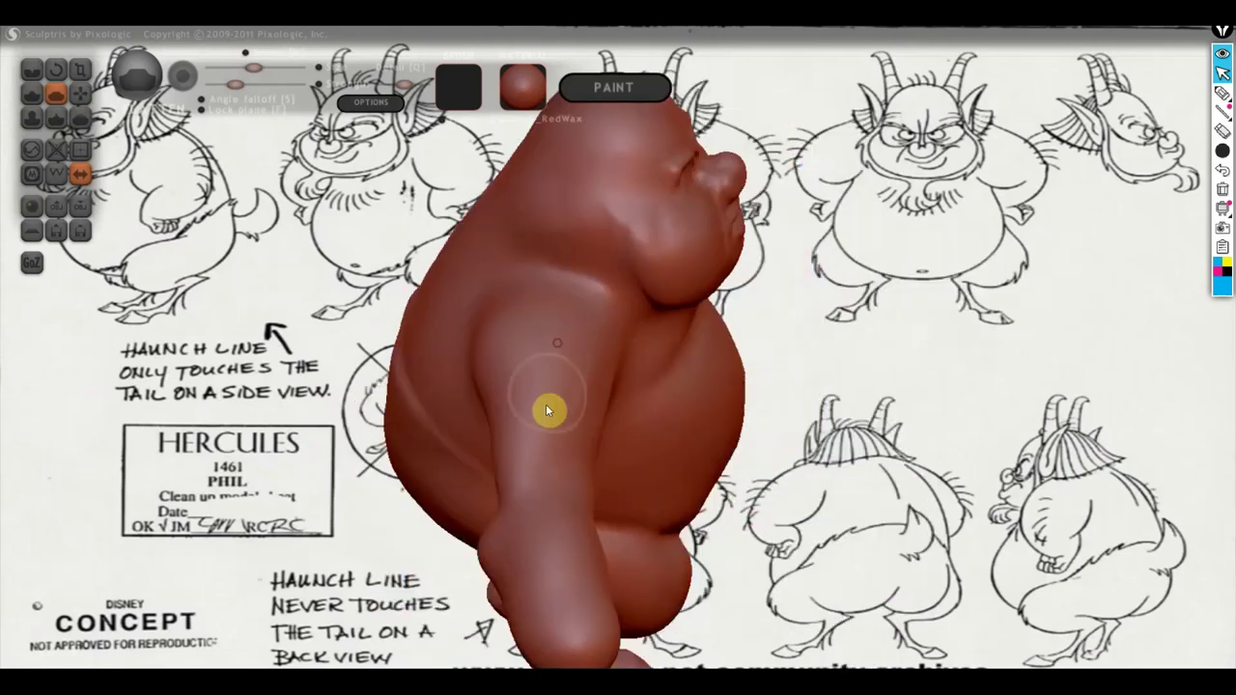
right_click_drag(544, 421, 681, 389)
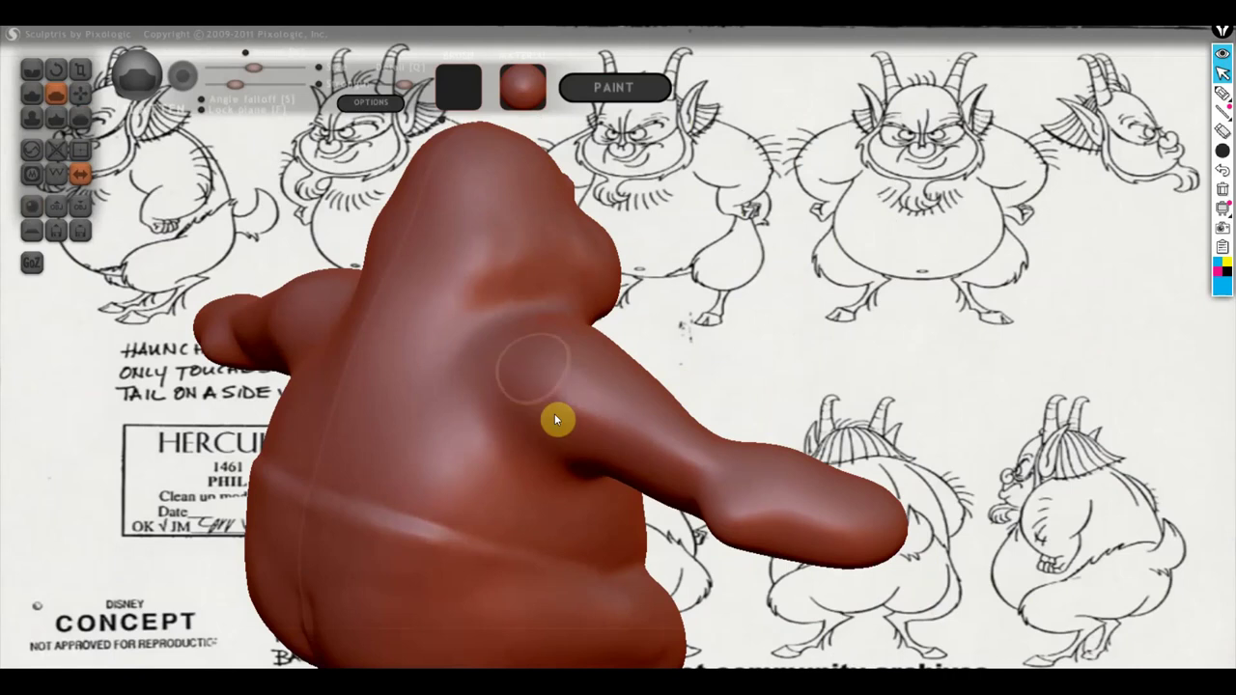
mouse_move(557, 419)
left_mouse_down()
mouse_move(590, 337)
mouse_move(491, 356)
mouse_move(458, 292)
mouse_move(422, 283)
left_mouse_up()
mouse_move(508, 259)
left_mouse_down()
mouse_move(450, 309)
mouse_move(480, 304)
mouse_move(476, 248)
left_mouse_up()
mouse_move(532, 390)
right_mouse_down()
mouse_move(646, 373)
mouse_move(629, 384)
right_mouse_up()
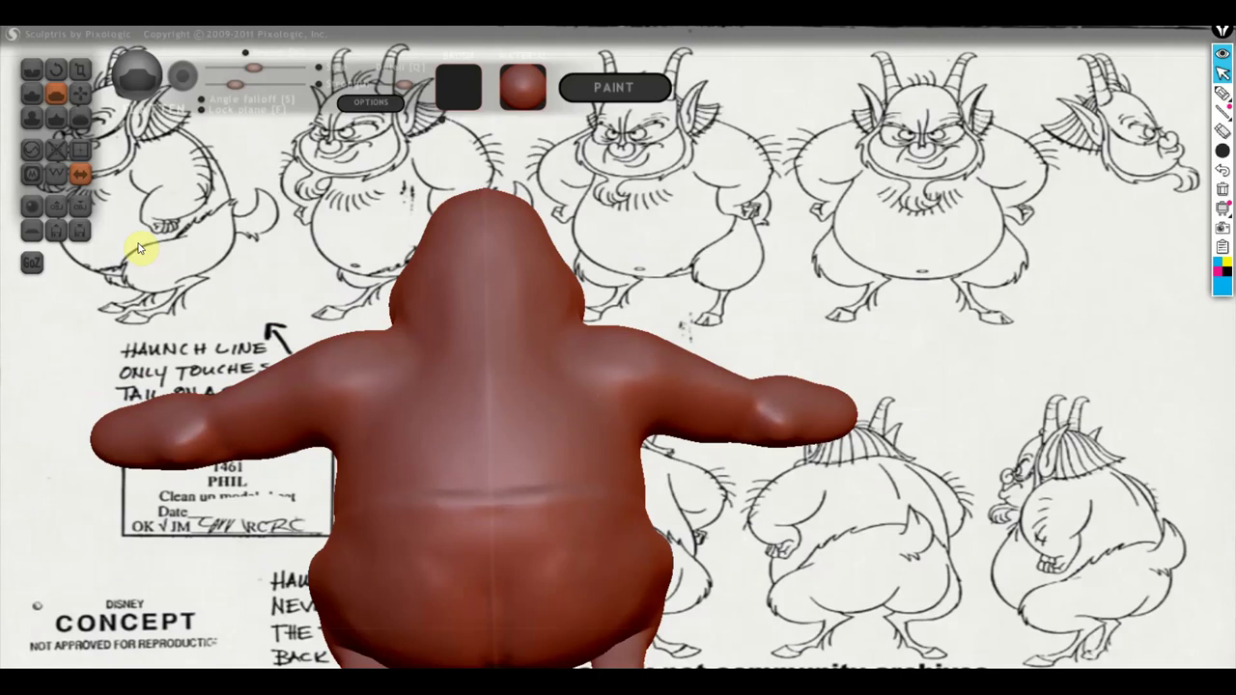
Undo a Grab adjustment on the back, then view the figure's left side with Flatten selected.
left_click(81, 92)
key("ctrl+z")
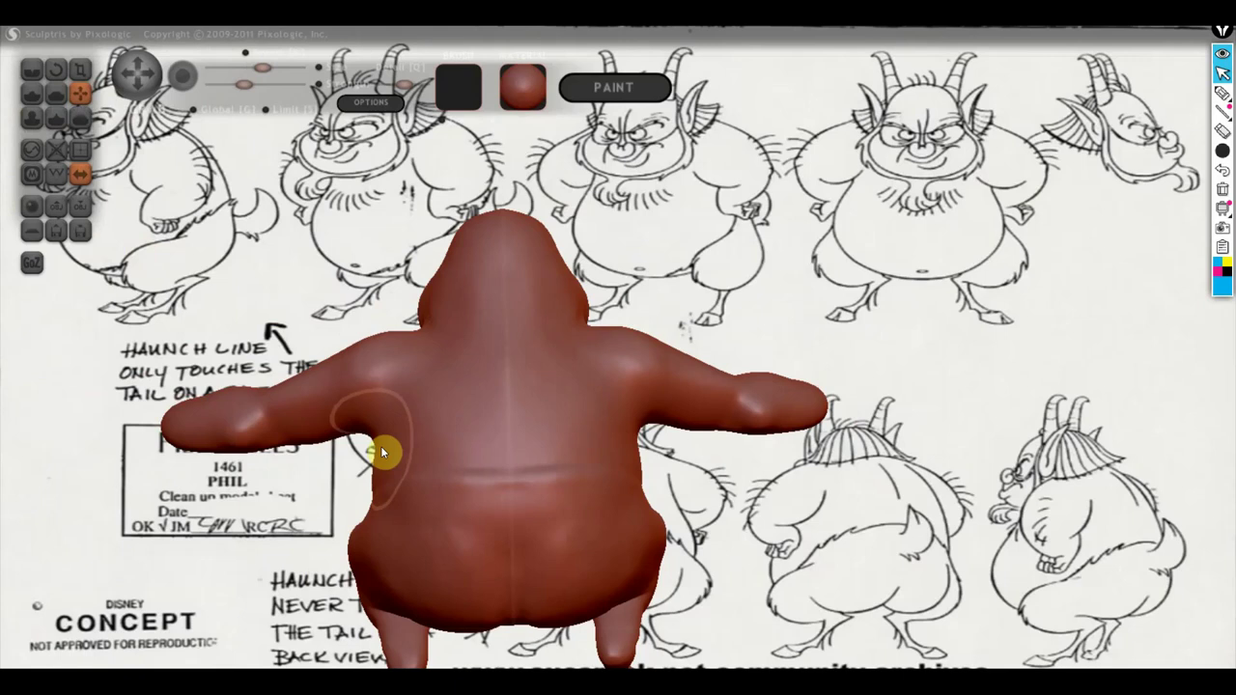
scroll(387, 447, "up", 2)
scroll(348, 459, "up", 2)
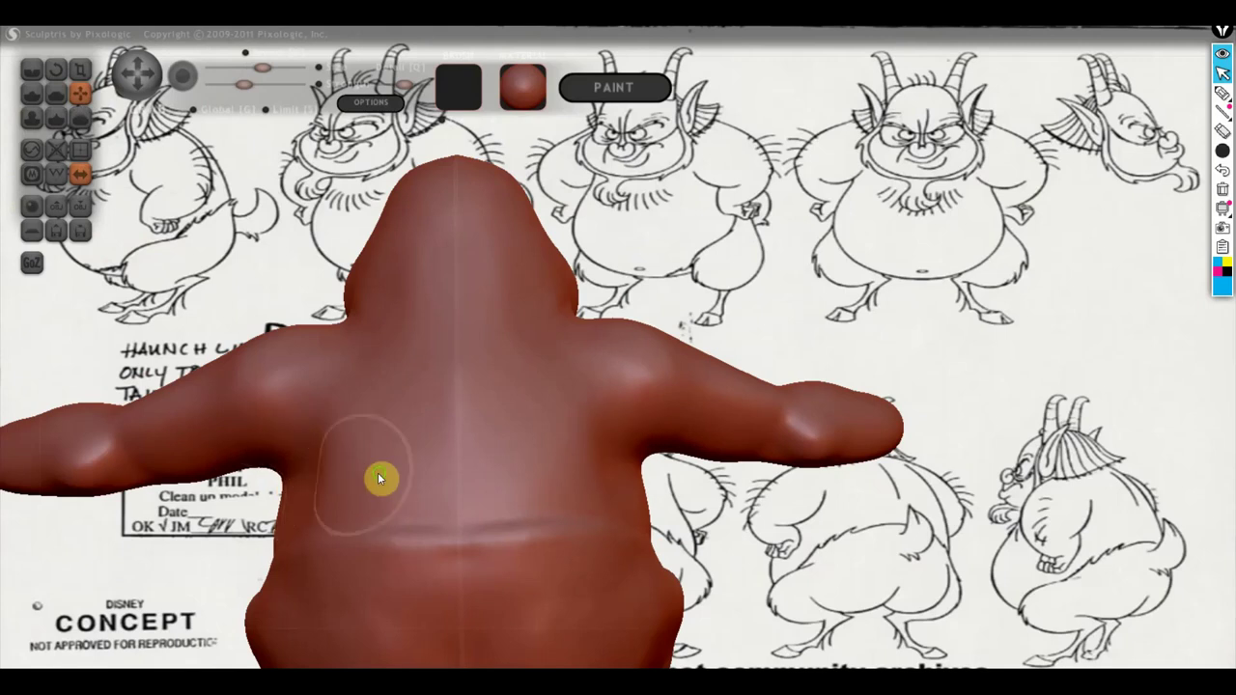
mouse_move(378, 473)
right_mouse_down()
mouse_move(383, 501)
mouse_move(455, 499)
right_mouse_up()
scroll(383, 500, "down", 2)
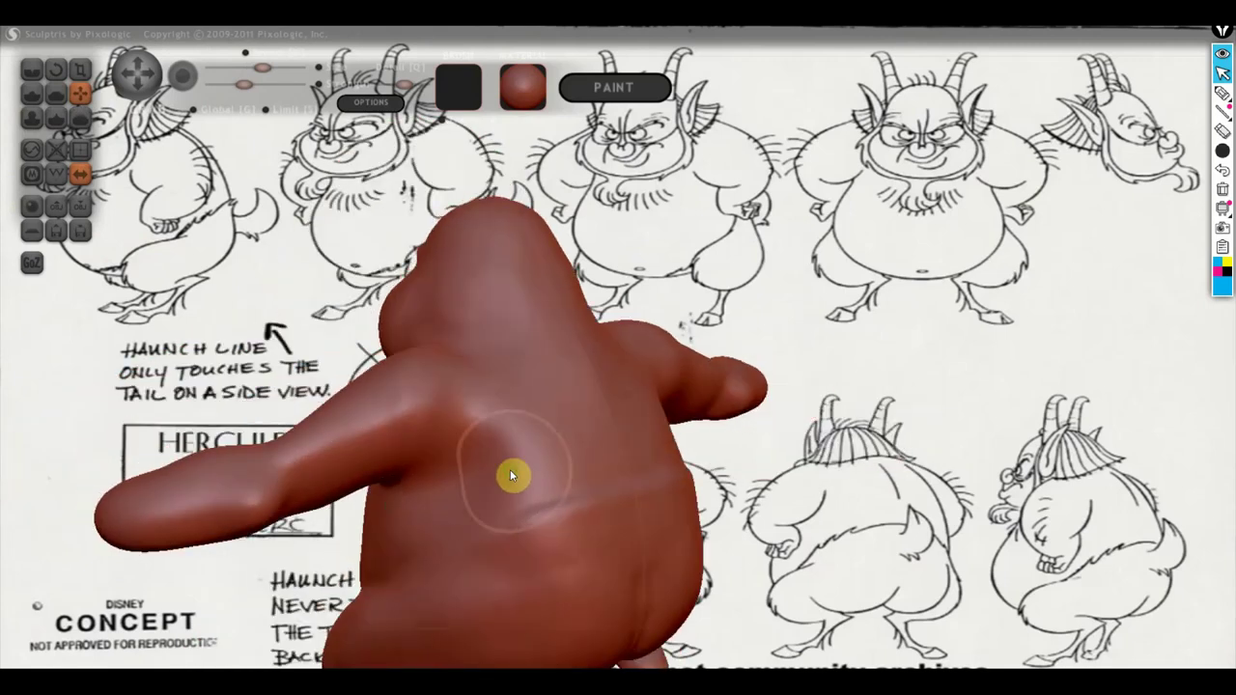
left_click(55, 93)
Flatten the back surface and refine the armpit area.
scroll(474, 493, "up", 2)
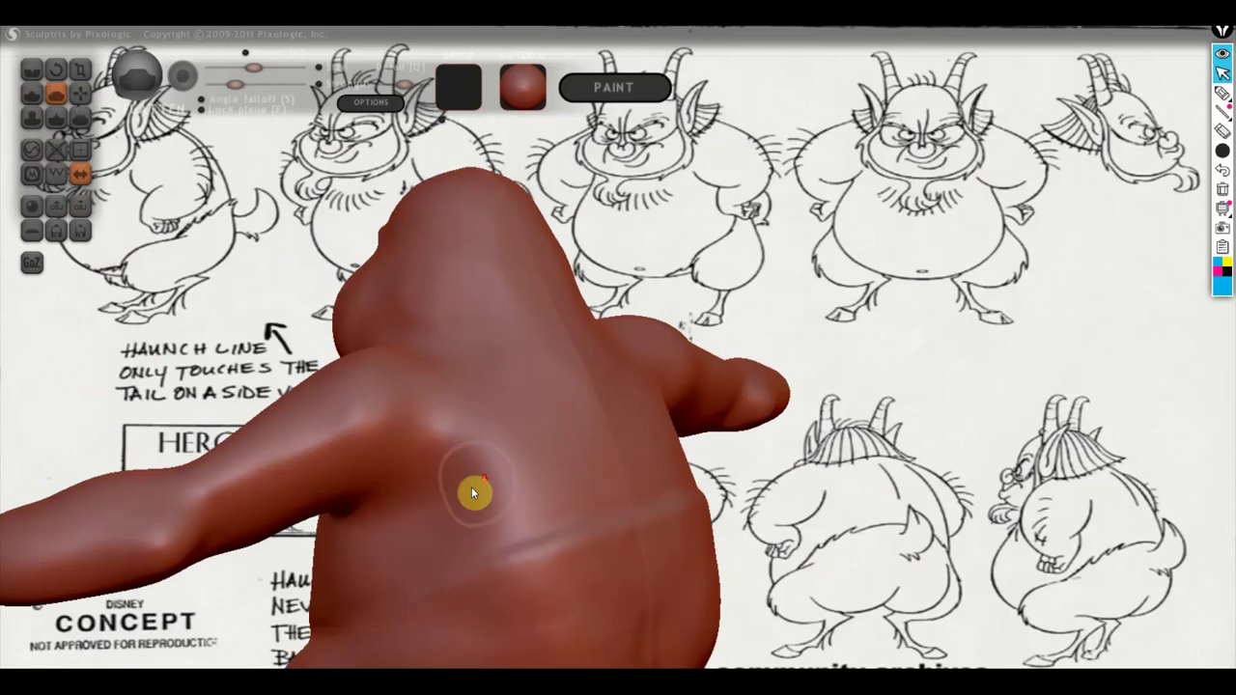
scroll(478, 490, "down", 2)
mouse_move(568, 419)
left_mouse_down()
mouse_move(547, 444)
mouse_move(510, 406)
mouse_move(566, 464)
mouse_move(566, 418)
mouse_move(520, 446)
mouse_move(539, 408)
mouse_move(502, 385)
left_mouse_up()
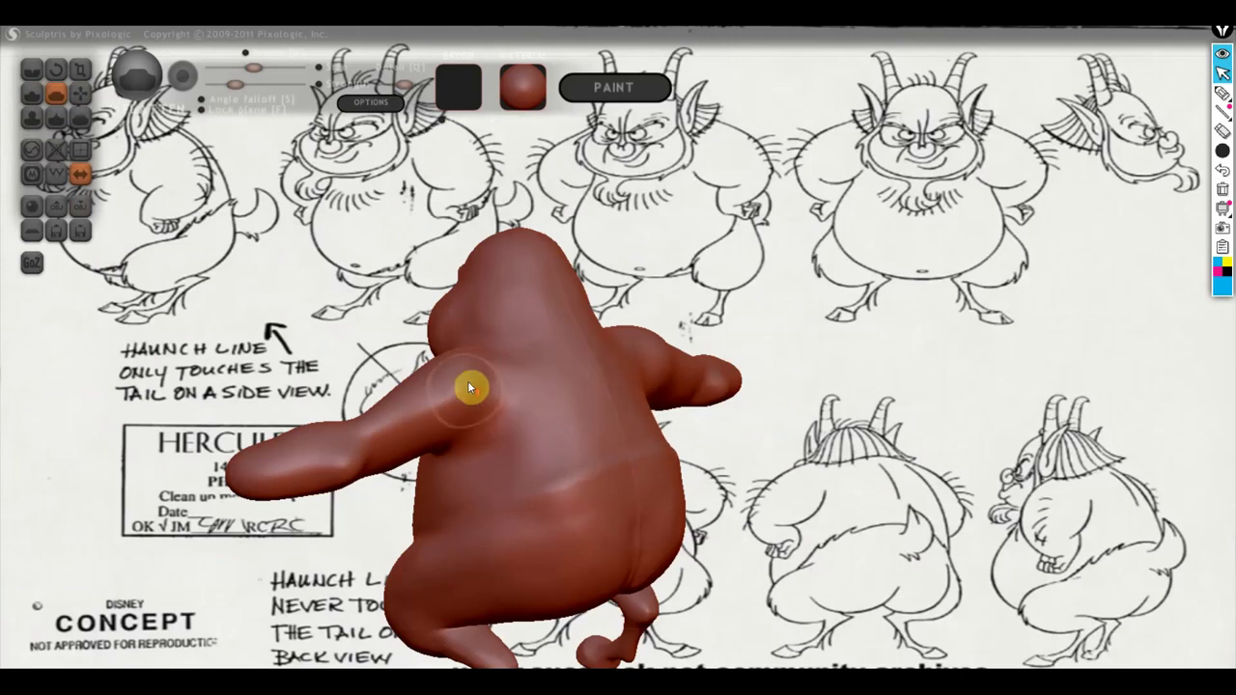
scroll(467, 387, "up", 3)
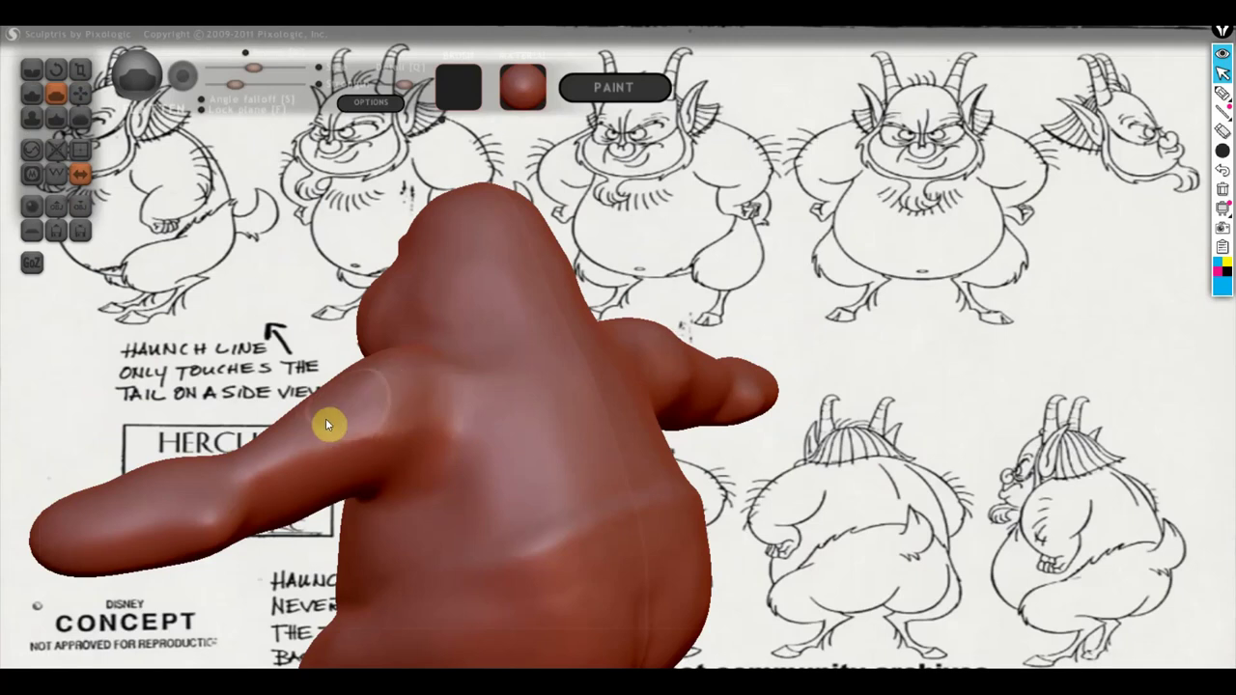
mouse_move(368, 418)
right_mouse_down()
mouse_move(469, 439)
mouse_move(528, 423)
mouse_move(704, 428)
mouse_move(705, 458)
mouse_move(836, 428)
mouse_move(798, 441)
mouse_move(843, 385)
right_mouse_up()
scroll(613, 409, "up", 3)
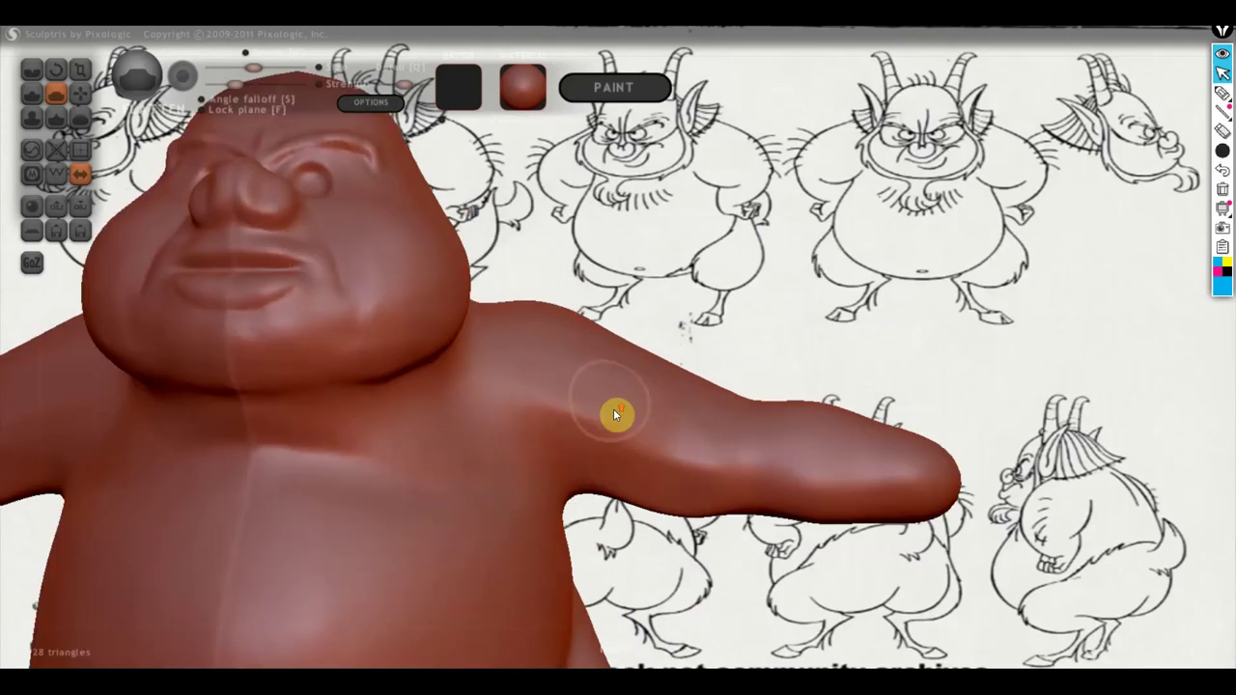
left_click_drag(596, 433, 551, 404)
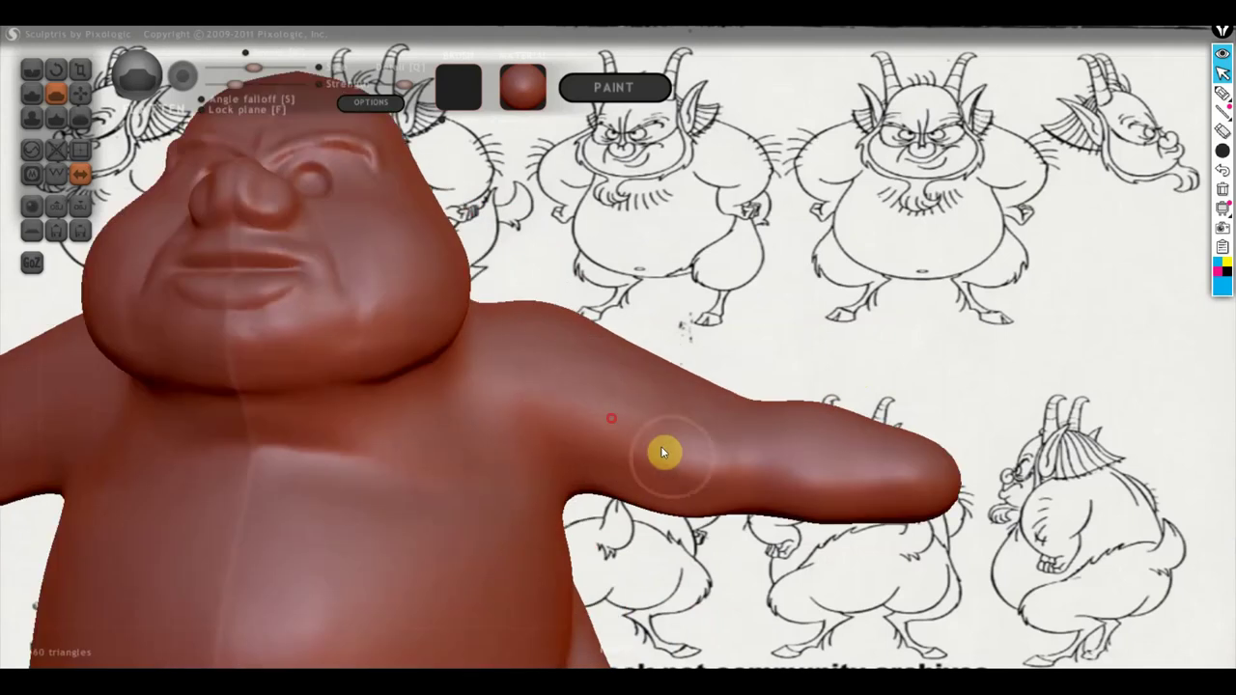
mouse_move(540, 441)
right_mouse_down()
mouse_move(467, 519)
mouse_move(413, 483)
right_mouse_up()
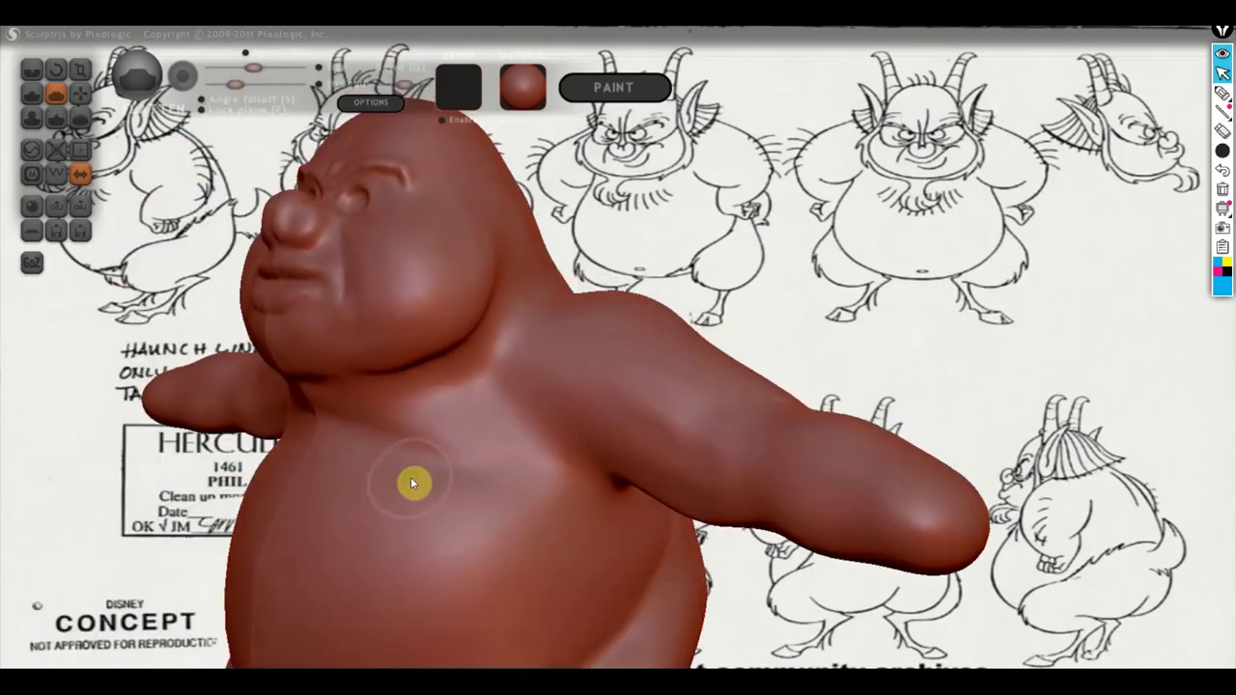
Extend the chest crease further left and touch up the belly surface.
left_click(32, 70)
scroll(480, 531, "down", 3)
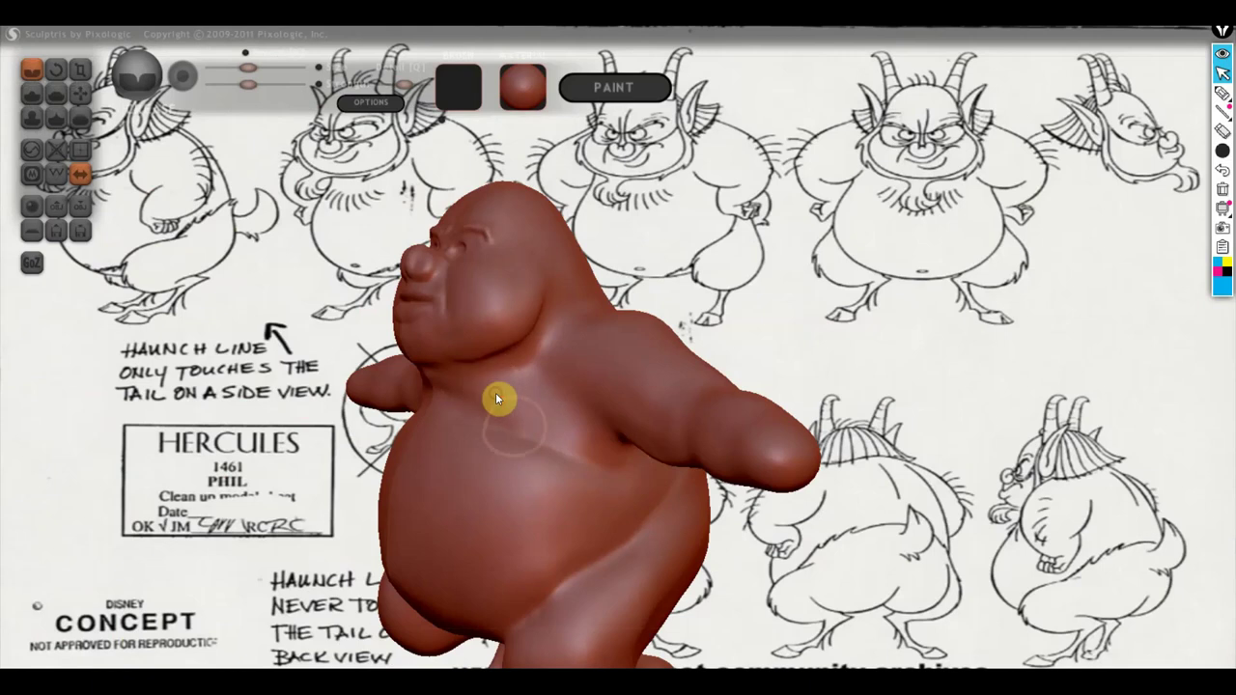
right_click_drag(496, 392, 564, 428)
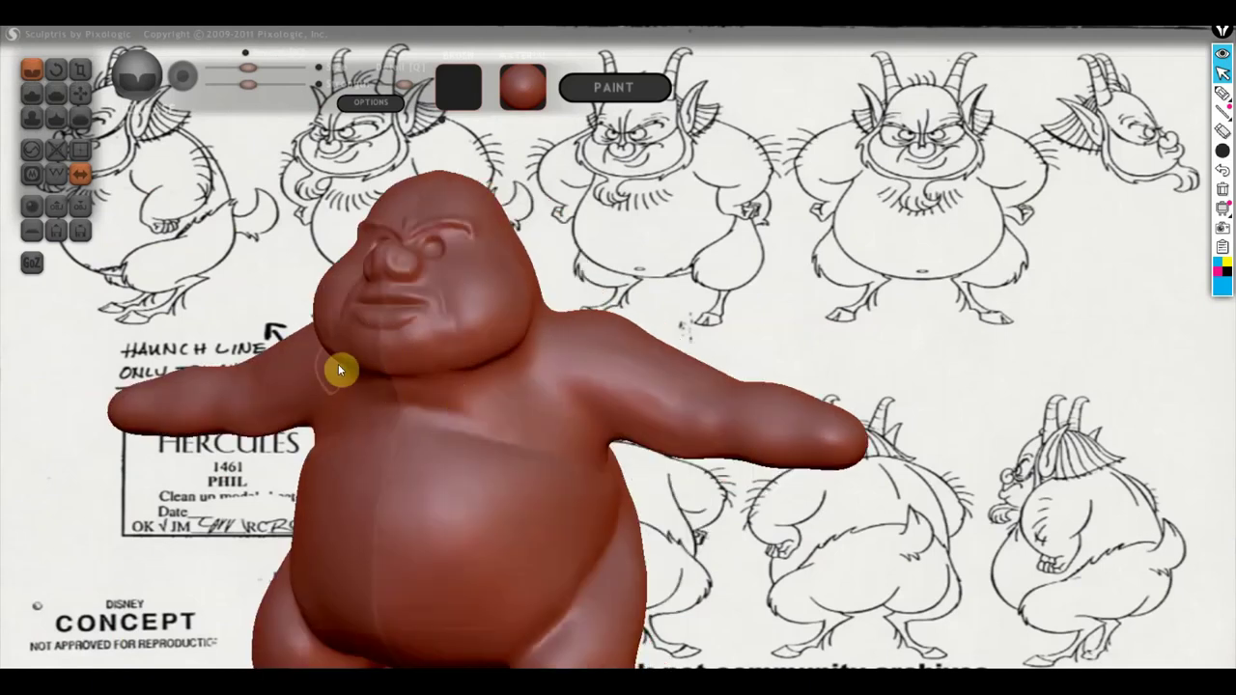
right_click_drag(338, 364, 499, 426)
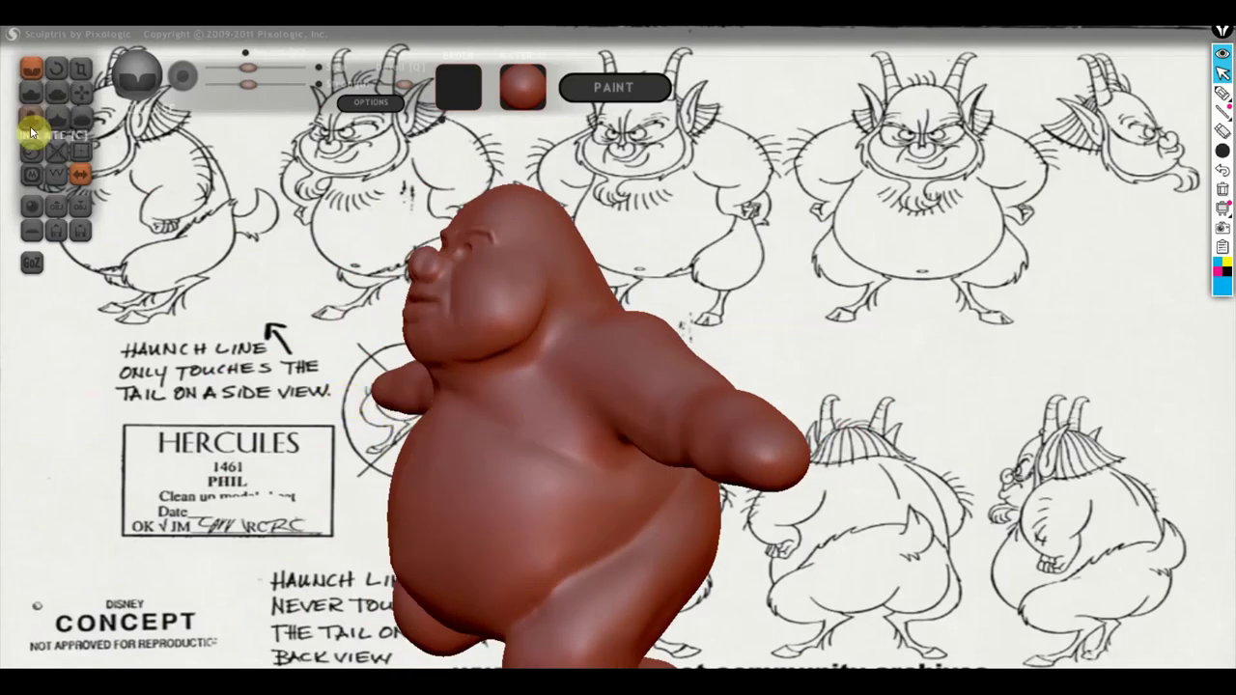
left_click(32, 92)
right_click_drag(386, 378, 441, 419)
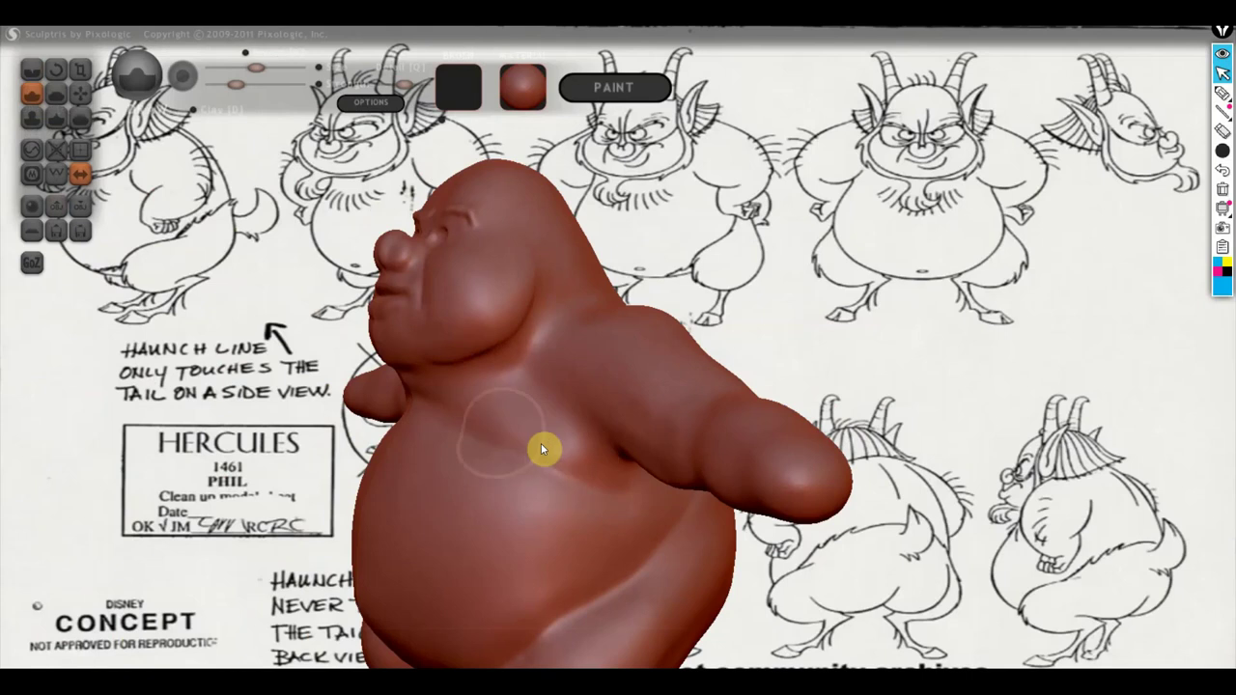
left_click_drag(531, 442, 462, 423)
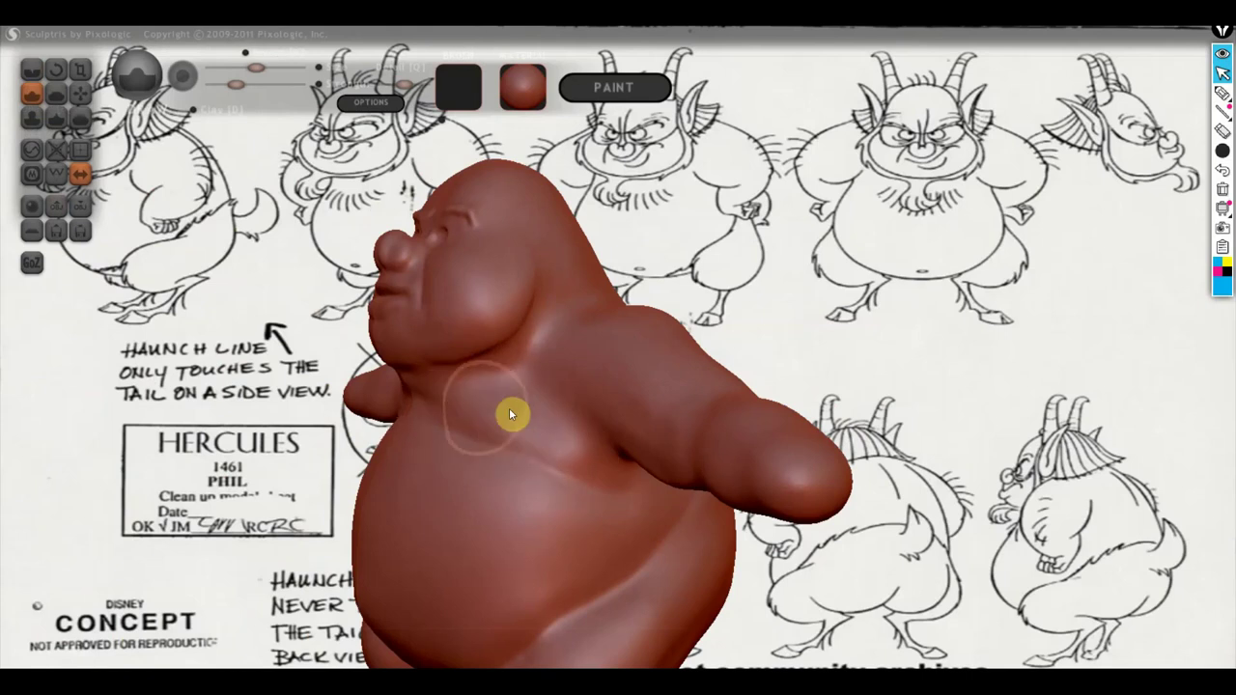
right_click_drag(495, 498, 460, 470)
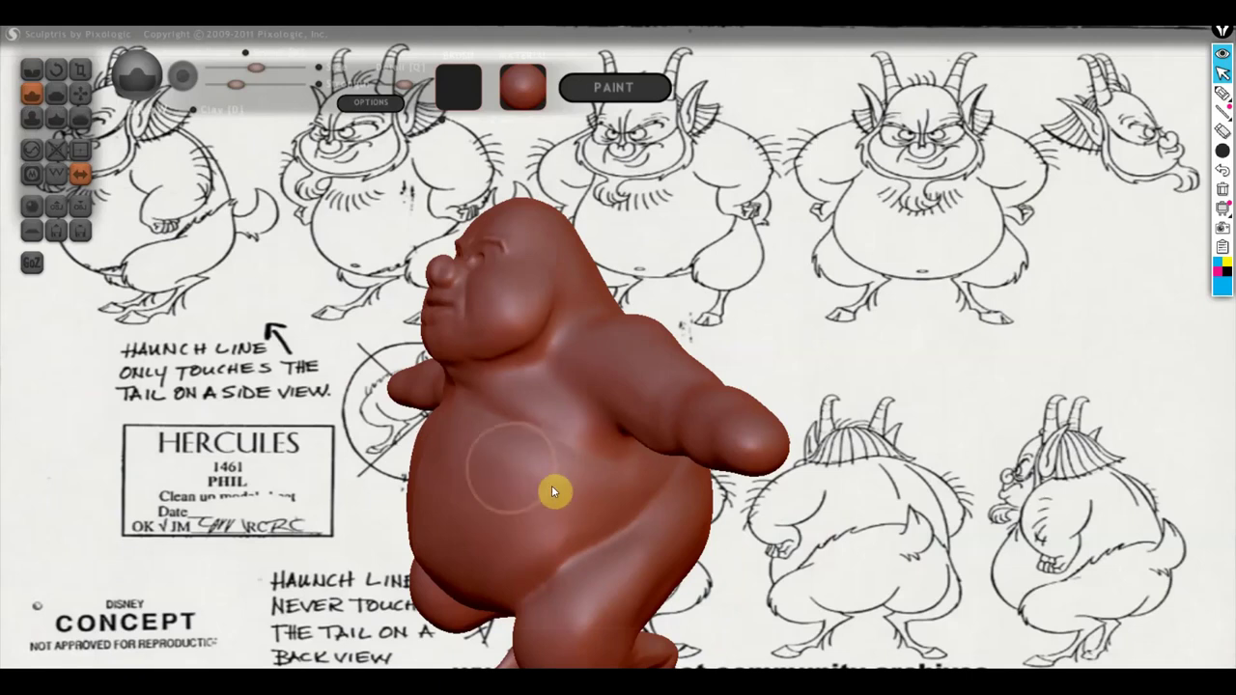
left_click(579, 491)
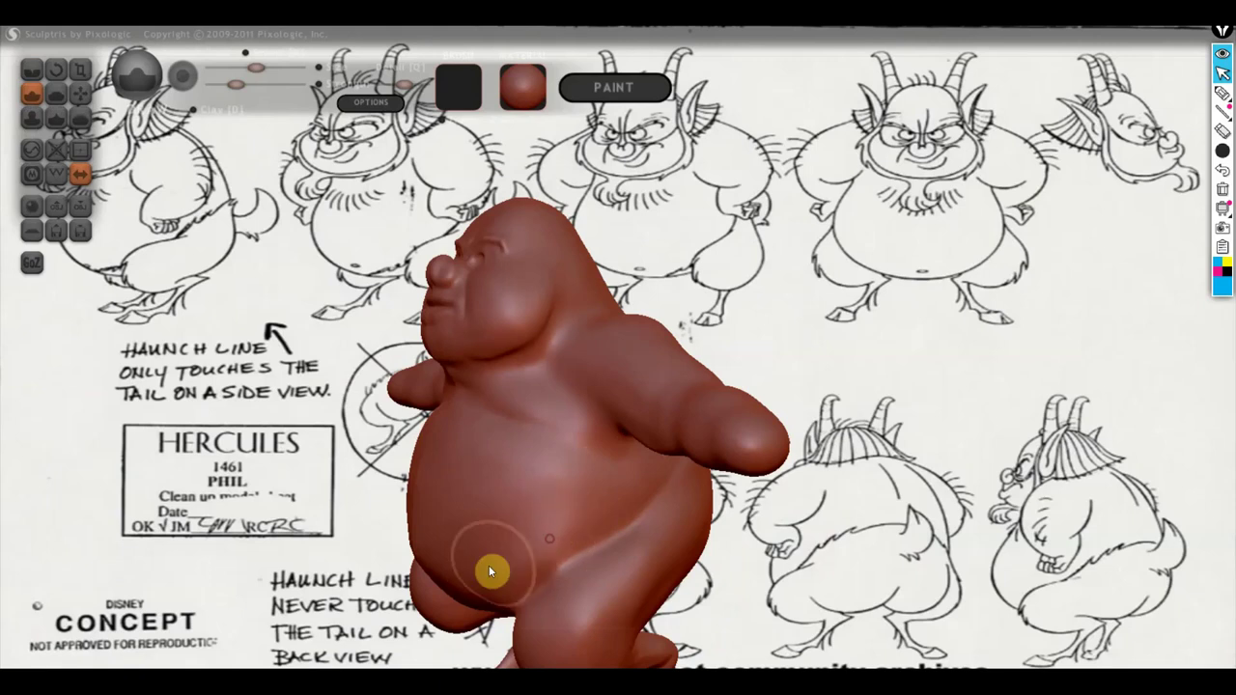
mouse_move(489, 566)
right_mouse_down()
mouse_move(556, 498)
mouse_move(704, 500)
right_mouse_up()
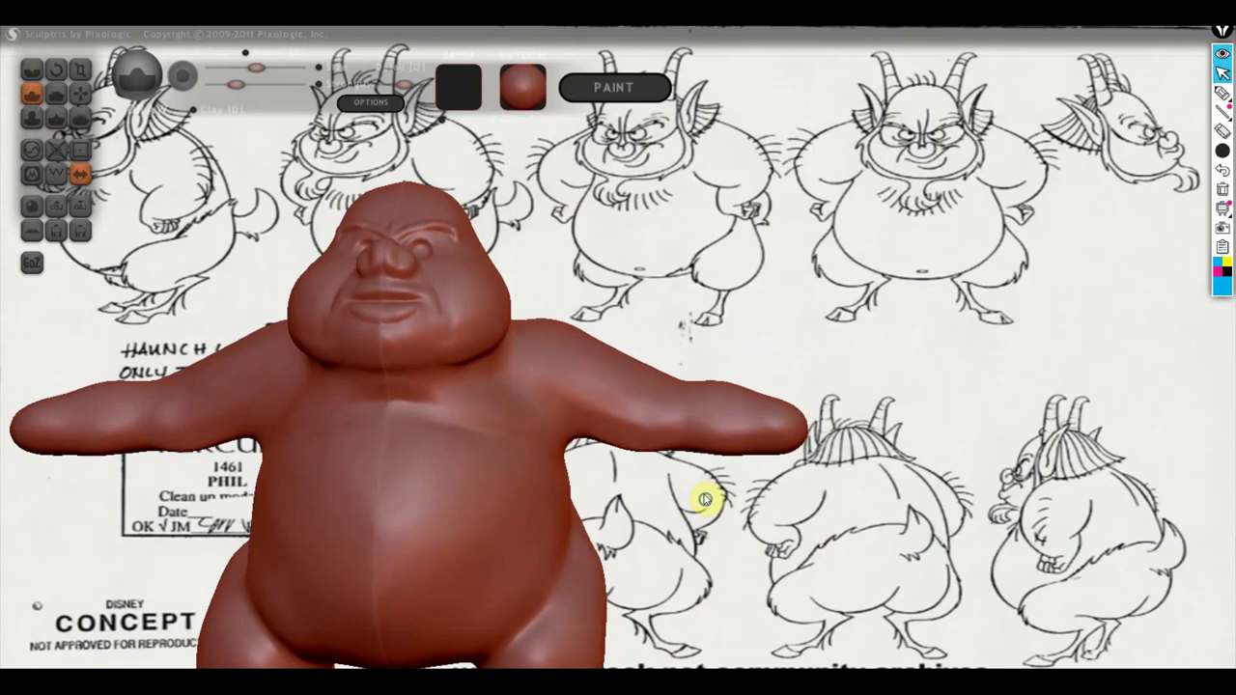
Grab the right arm tip outward, mirrored on the left, and inspect it from several angles.
left_click(80, 92)
scroll(620, 426, "down", 2)
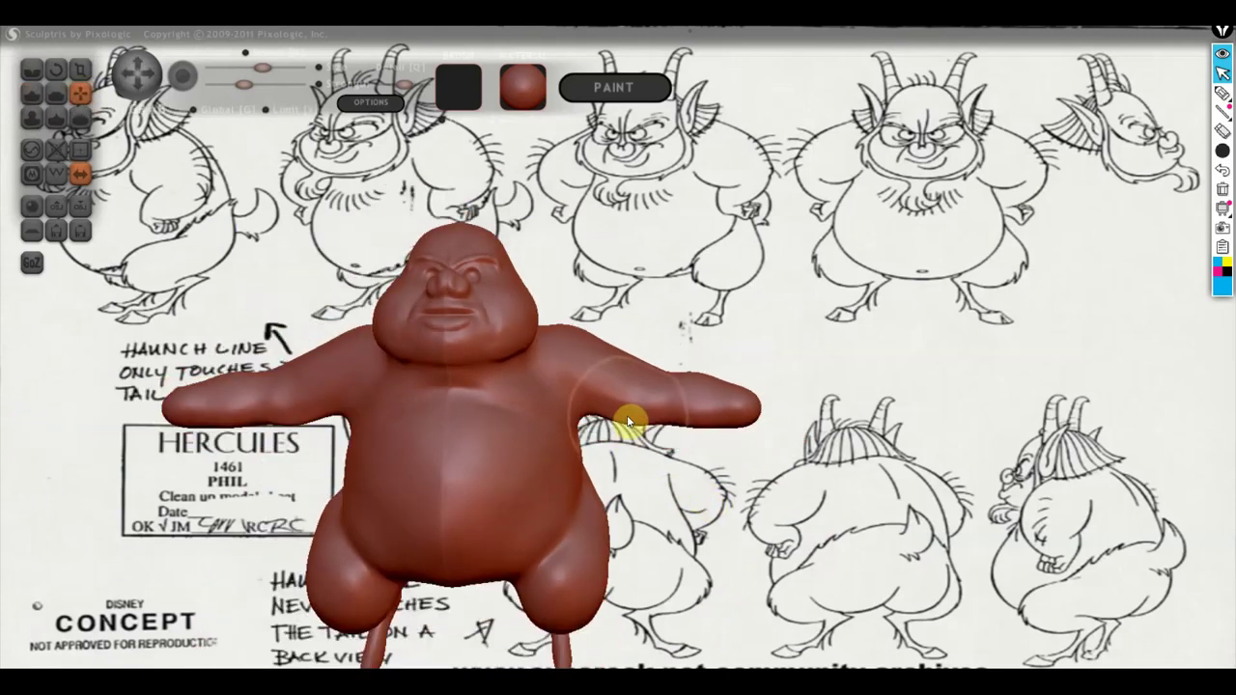
left_click_drag(628, 419, 634, 419)
mouse_move(648, 376)
left_mouse_down()
mouse_move(650, 358)
mouse_move(690, 365)
left_mouse_up()
scroll(714, 391, "up", 1)
scroll(763, 413, "up", 1)
mouse_move(785, 413)
left_mouse_down()
mouse_move(795, 399)
mouse_move(846, 442)
mouse_move(776, 458)
mouse_move(808, 470)
mouse_move(785, 470)
left_mouse_up()
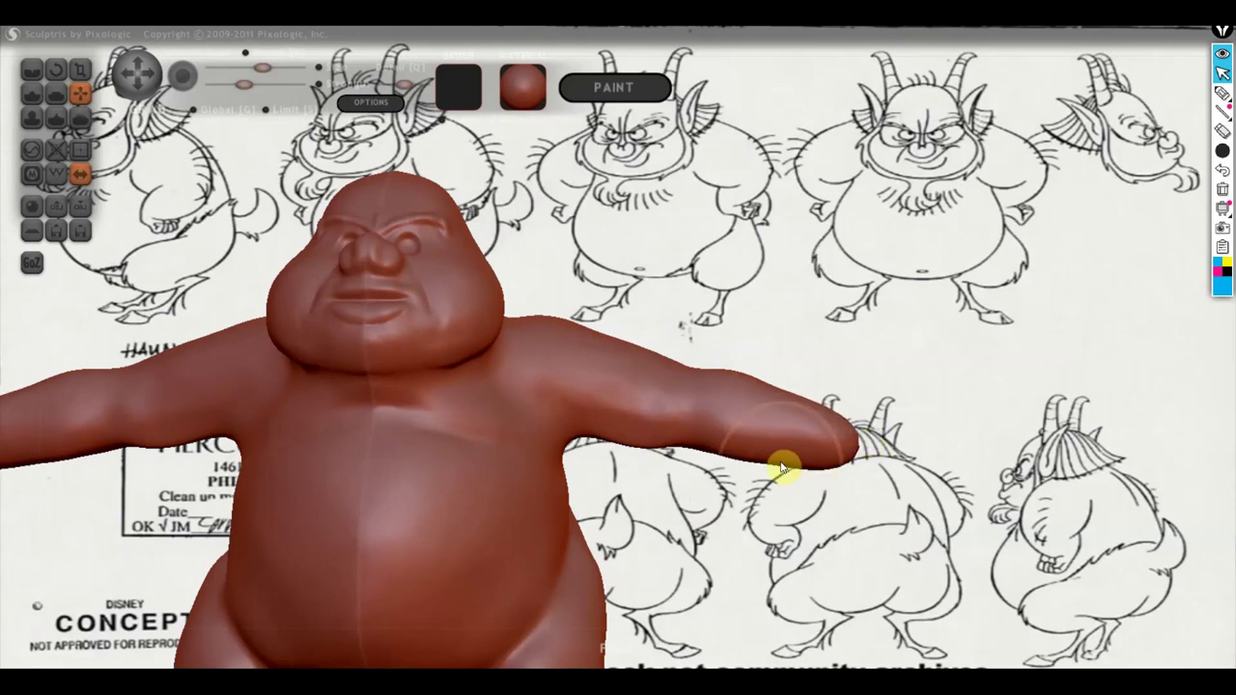
left_click_drag(882, 444, 800, 571)
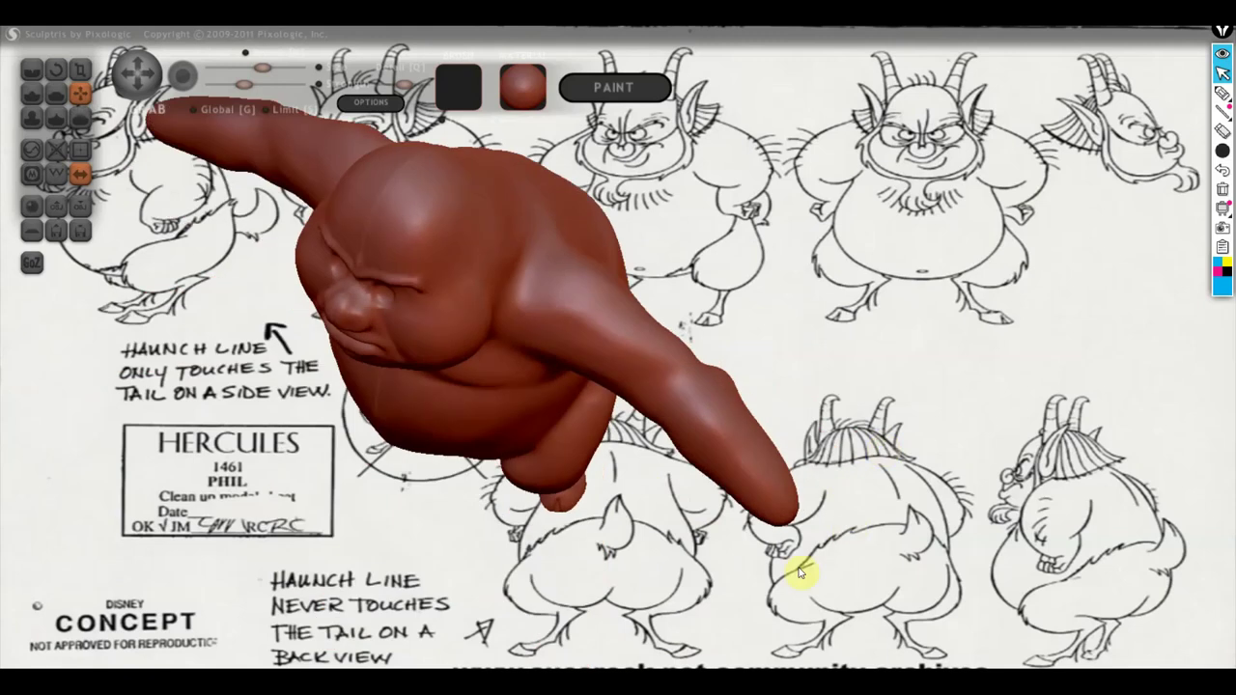
scroll(628, 440, "up", 2)
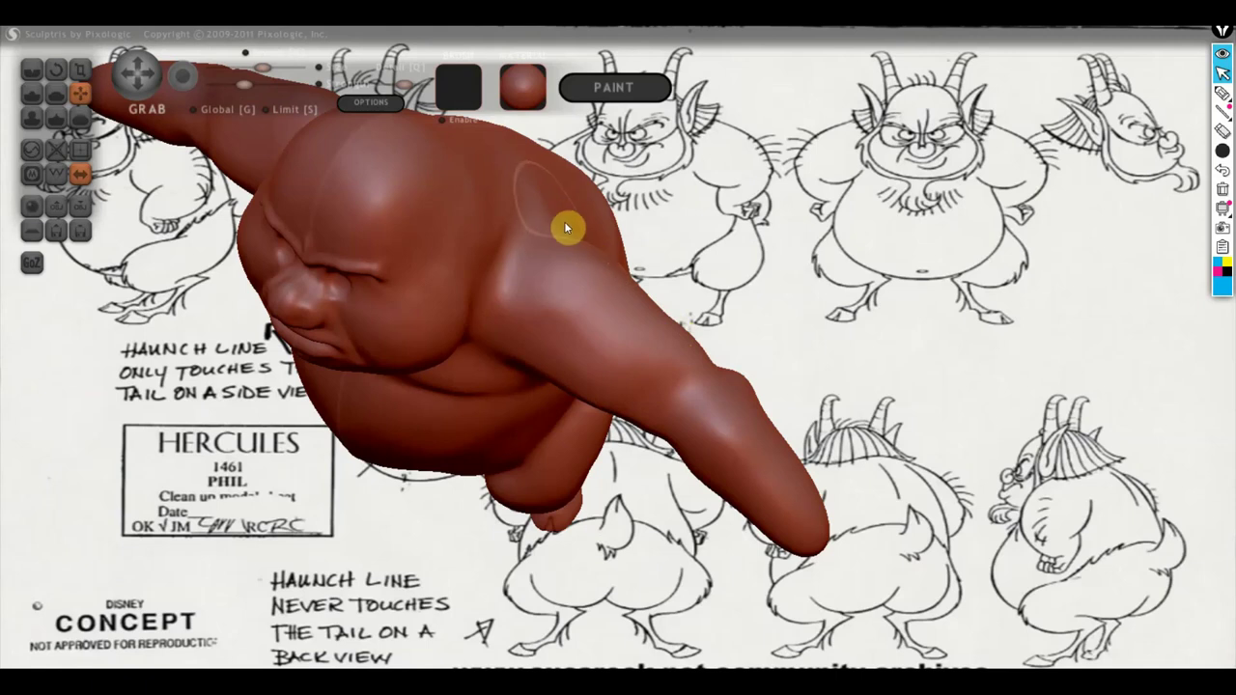
mouse_move(577, 201)
right_mouse_down()
mouse_move(628, 254)
mouse_move(582, 293)
mouse_move(631, 240)
mouse_move(566, 207)
right_mouse_up()
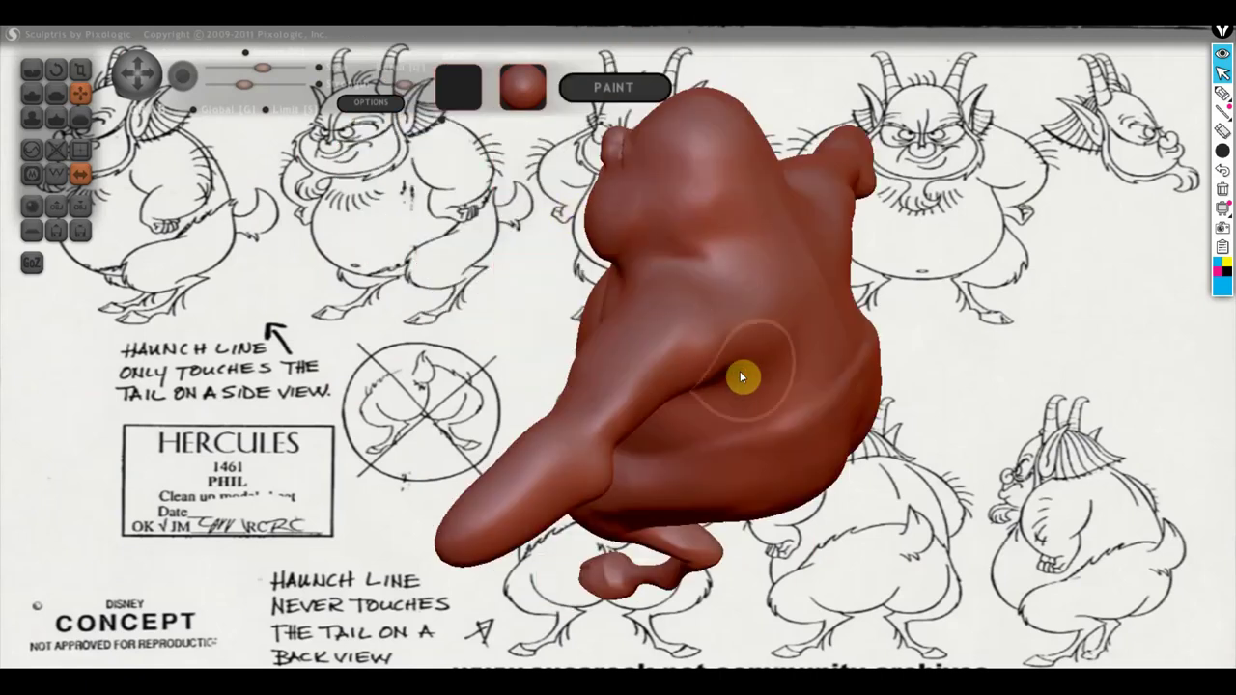
mouse_move(755, 393)
right_mouse_down()
mouse_move(752, 371)
mouse_move(759, 424)
mouse_move(734, 388)
right_mouse_up()
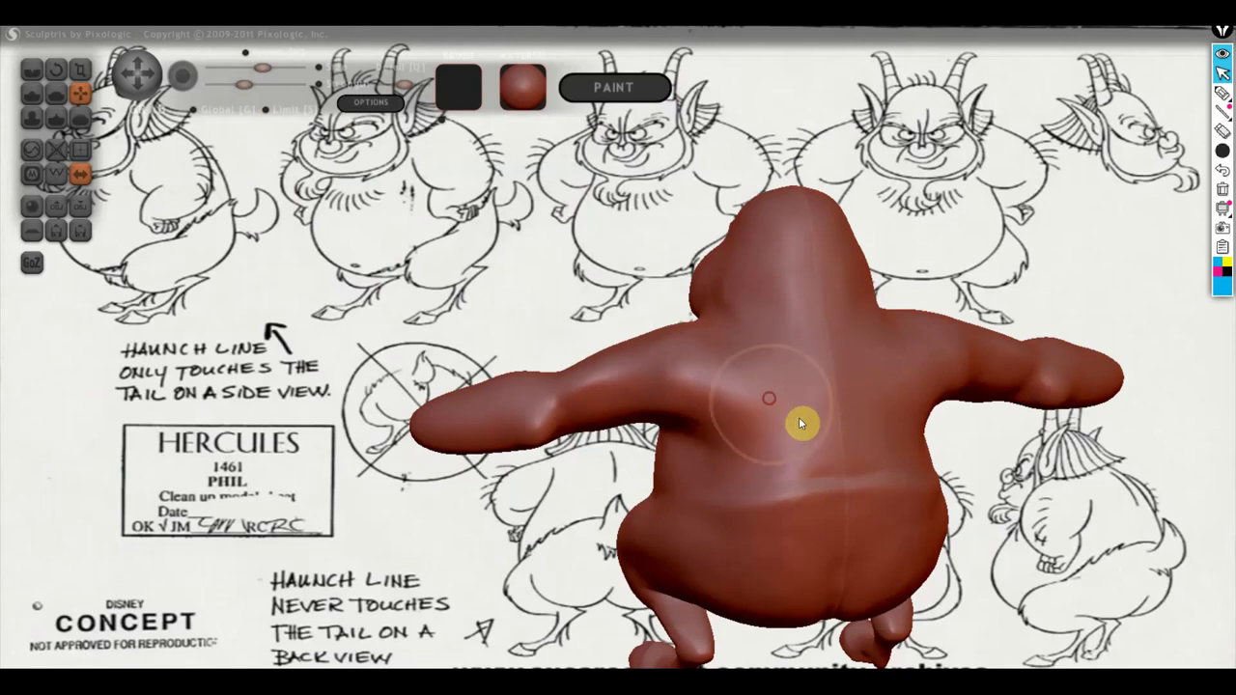
mouse_move(786, 346)
right_mouse_down()
mouse_move(820, 422)
mouse_move(938, 409)
mouse_move(968, 474)
right_mouse_up()
Sculpt a mirrored bulge along the right arm's upper edge and review it from the front.
left_click(55, 93)
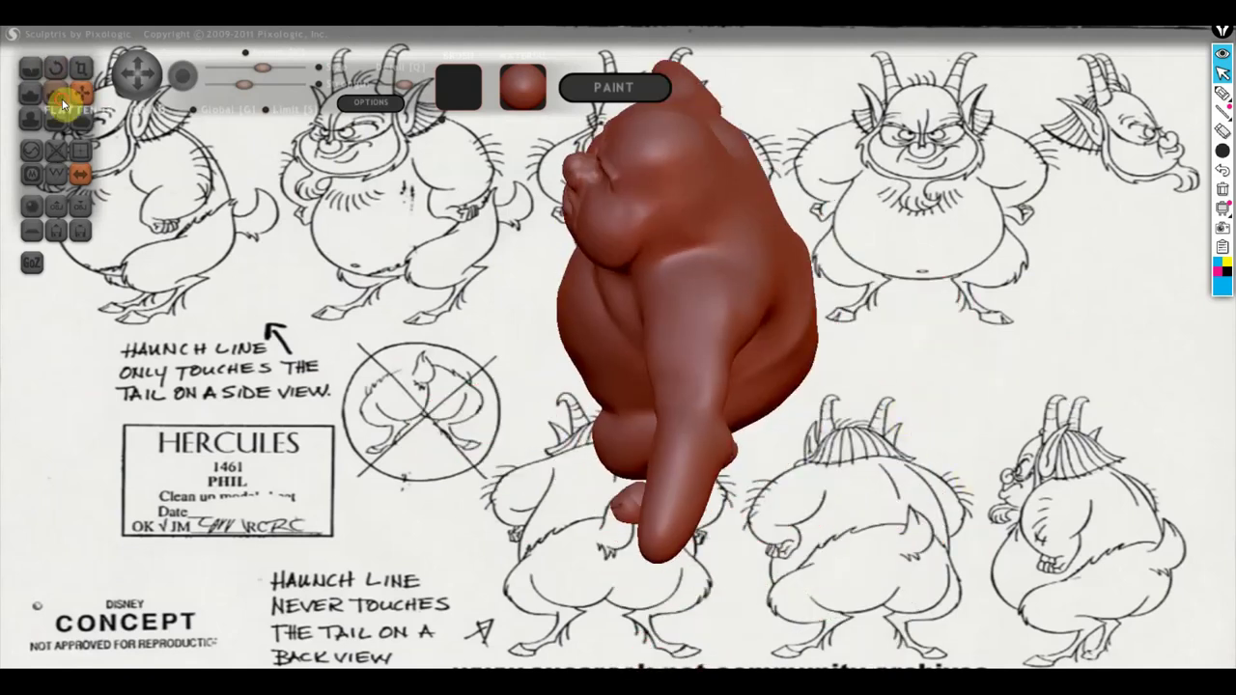
scroll(751, 409, "up", 2)
scroll(751, 409, "up", 3)
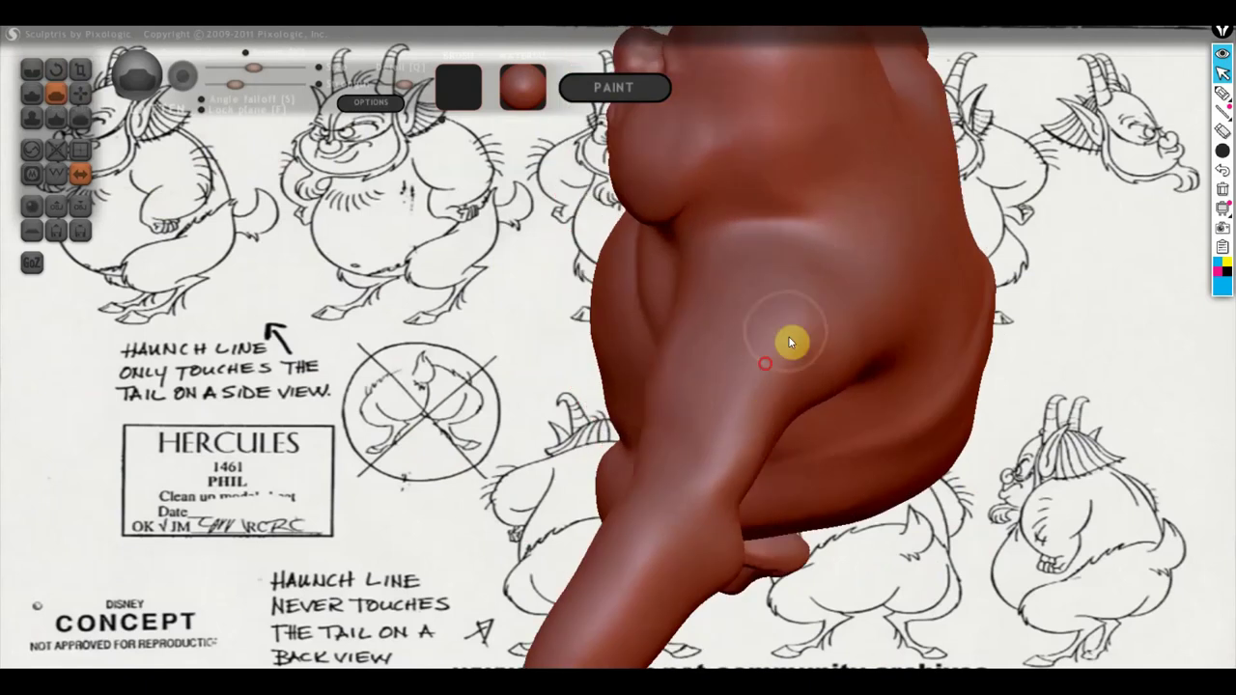
right_click_drag(740, 452, 613, 367)
left_click_drag(723, 324, 543, 389)
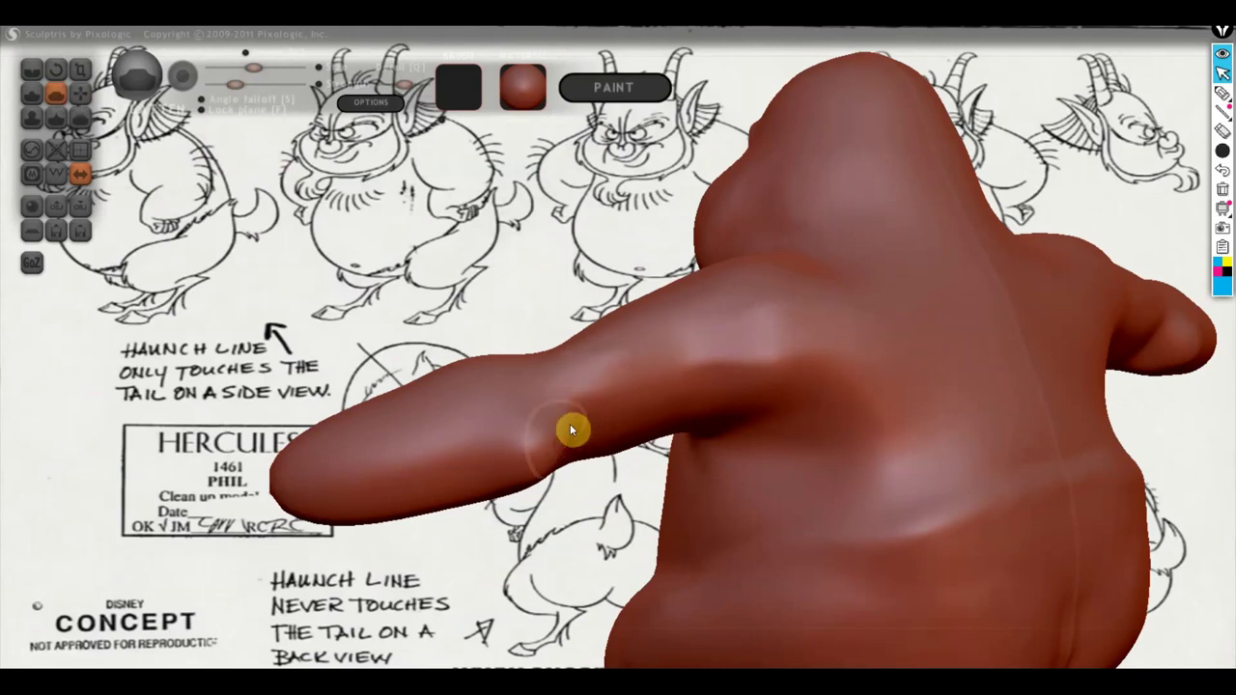
right_click_drag(564, 415, 538, 395)
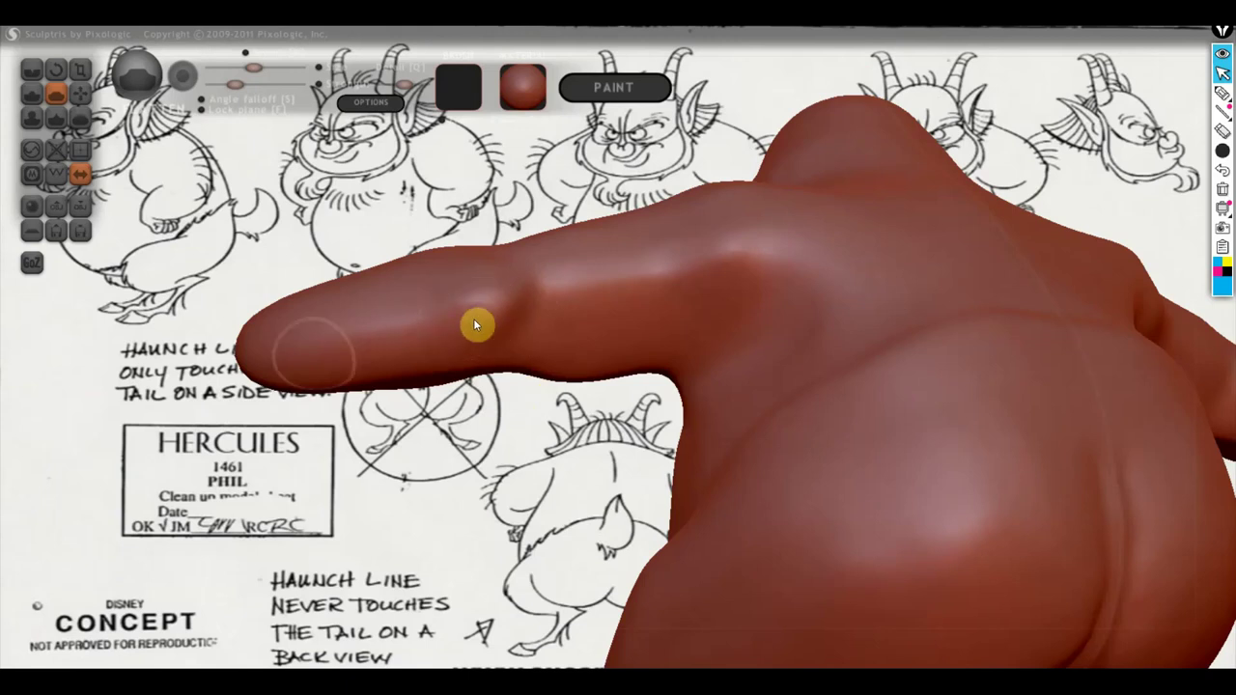
mouse_move(262, 329)
right_mouse_down()
mouse_move(591, 466)
mouse_move(759, 469)
mouse_move(771, 456)
right_mouse_up()
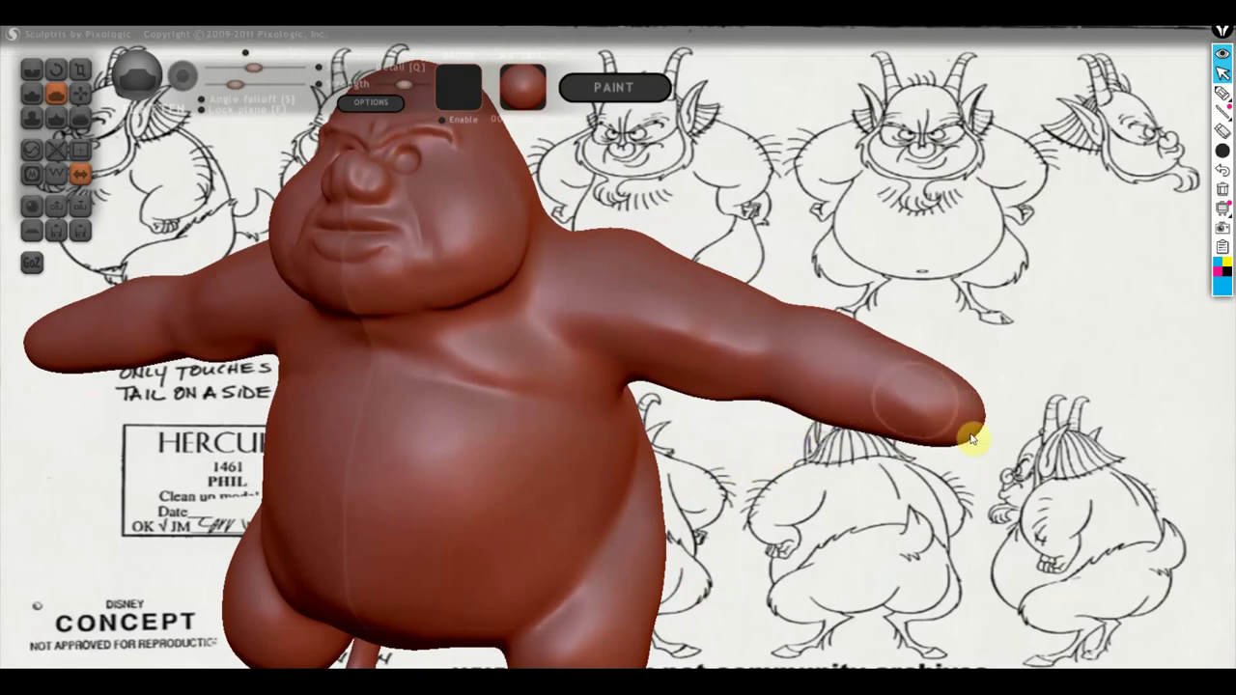
mouse_move(880, 389)
right_mouse_down()
mouse_move(924, 469)
mouse_move(798, 566)
right_mouse_up()
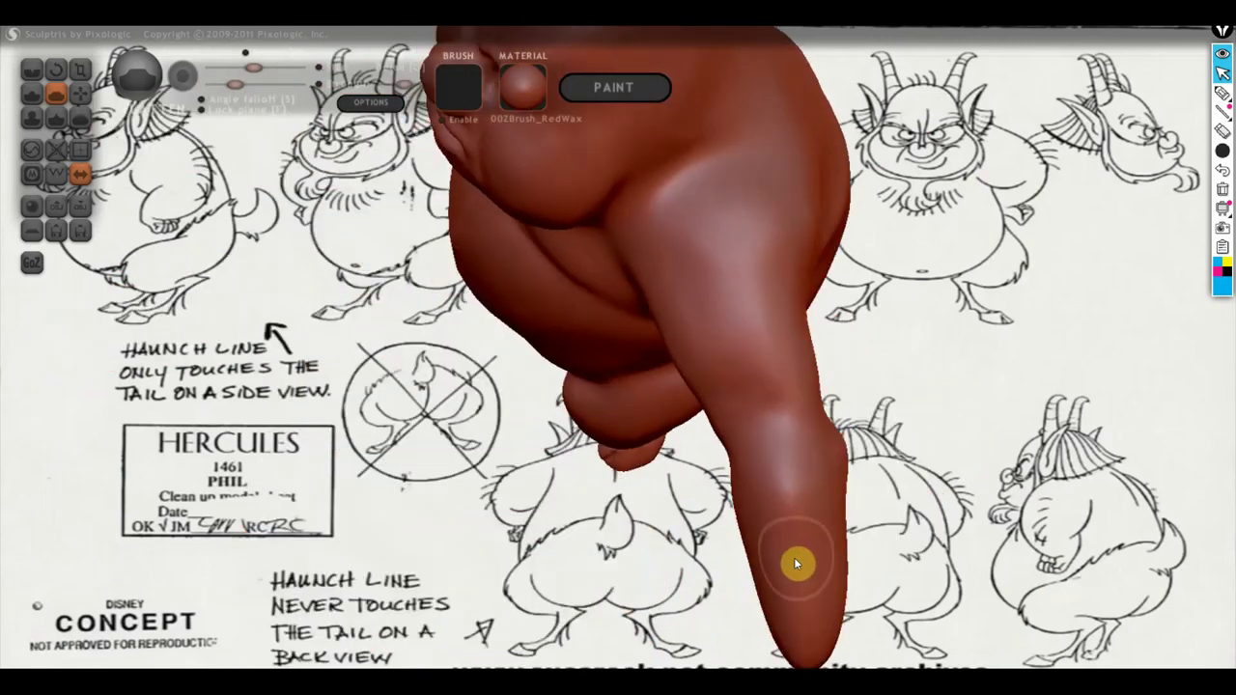
left_click(80, 93)
mouse_move(264, 251)
right_mouse_down()
mouse_move(516, 497)
mouse_move(691, 424)
mouse_move(662, 469)
mouse_move(576, 542)
right_mouse_up()
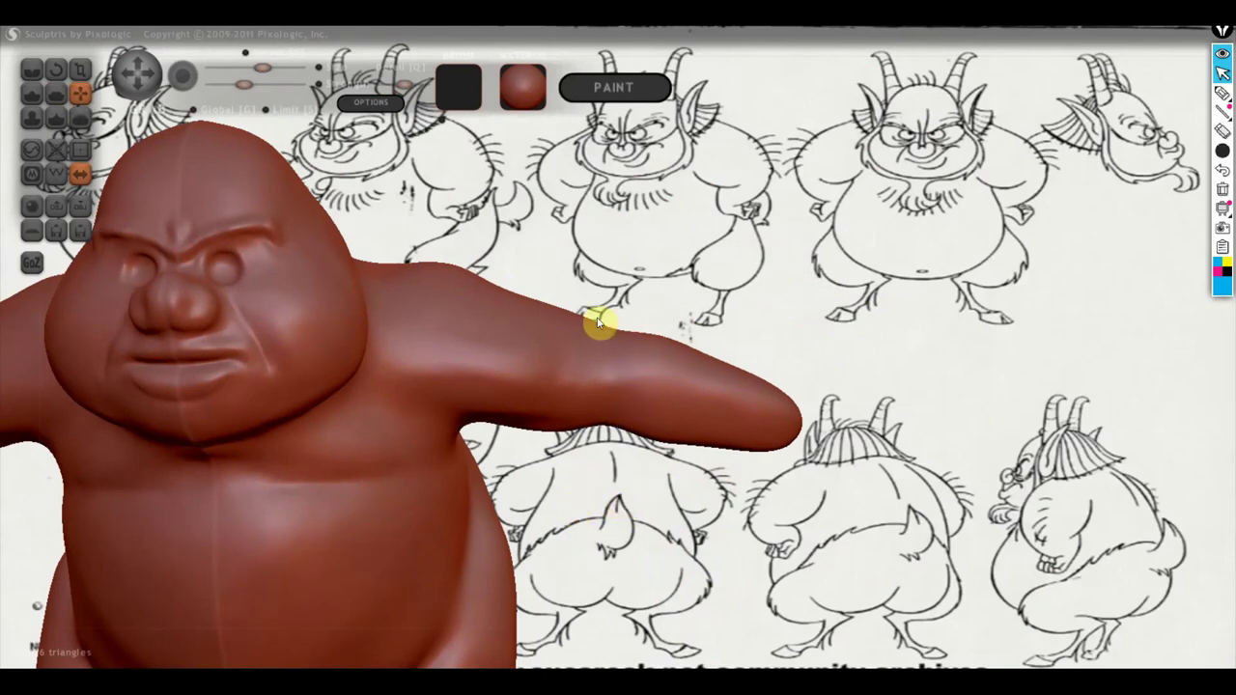
scroll(670, 373, "down", 3)
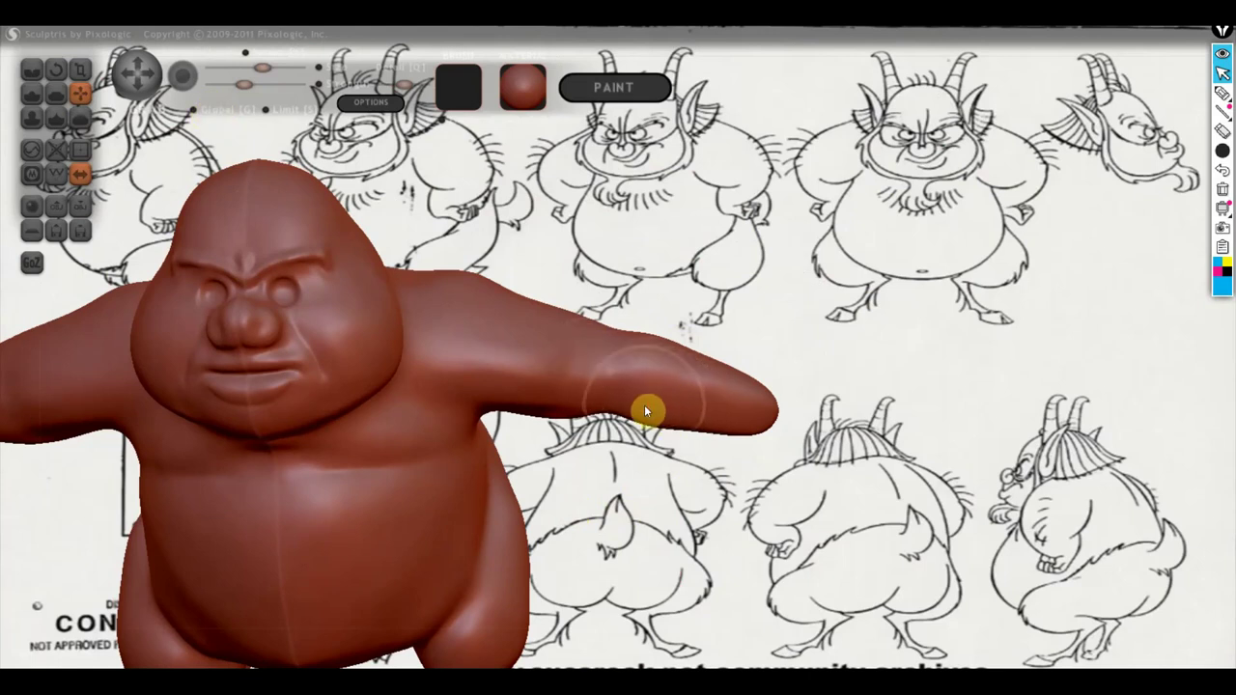
left_click(29, 97)
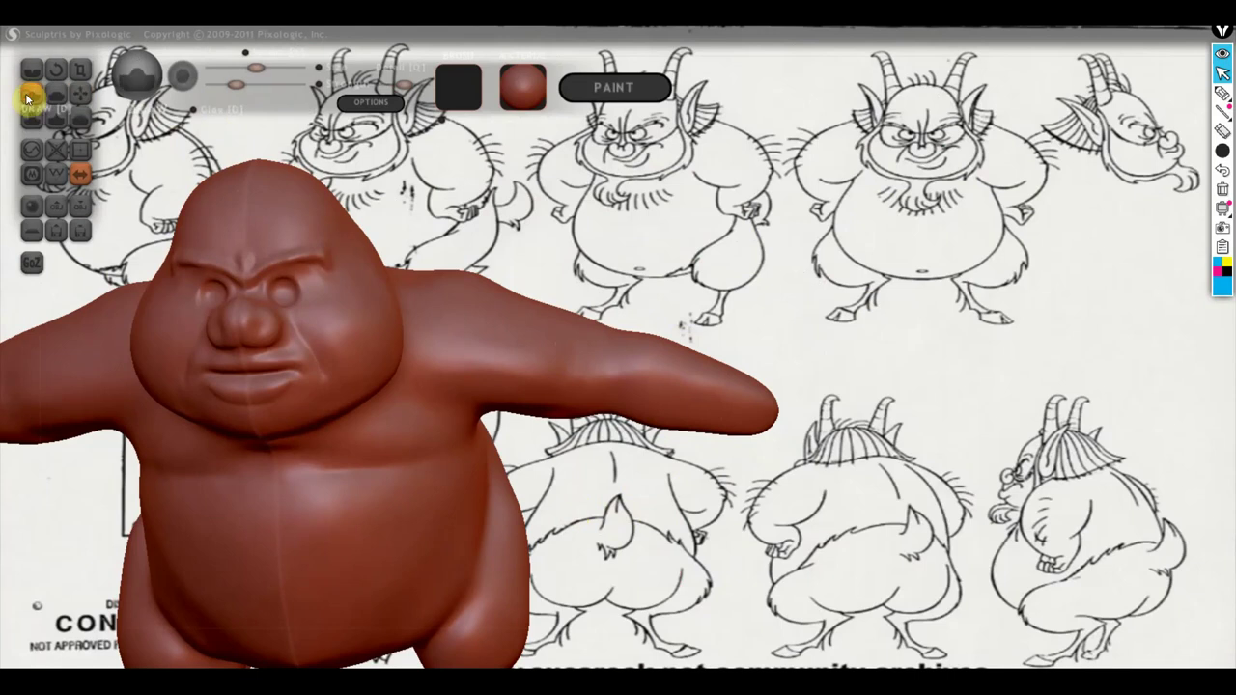
scroll(662, 402, "down", 2)
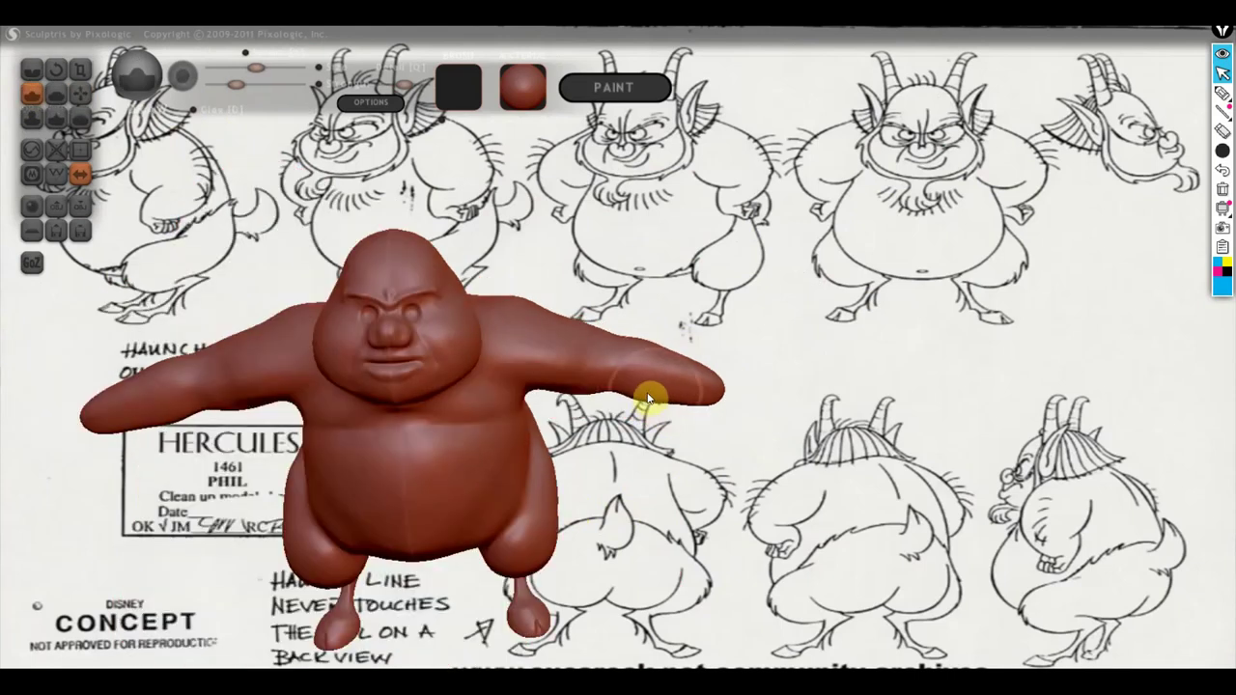
left_click_drag(691, 373, 567, 338)
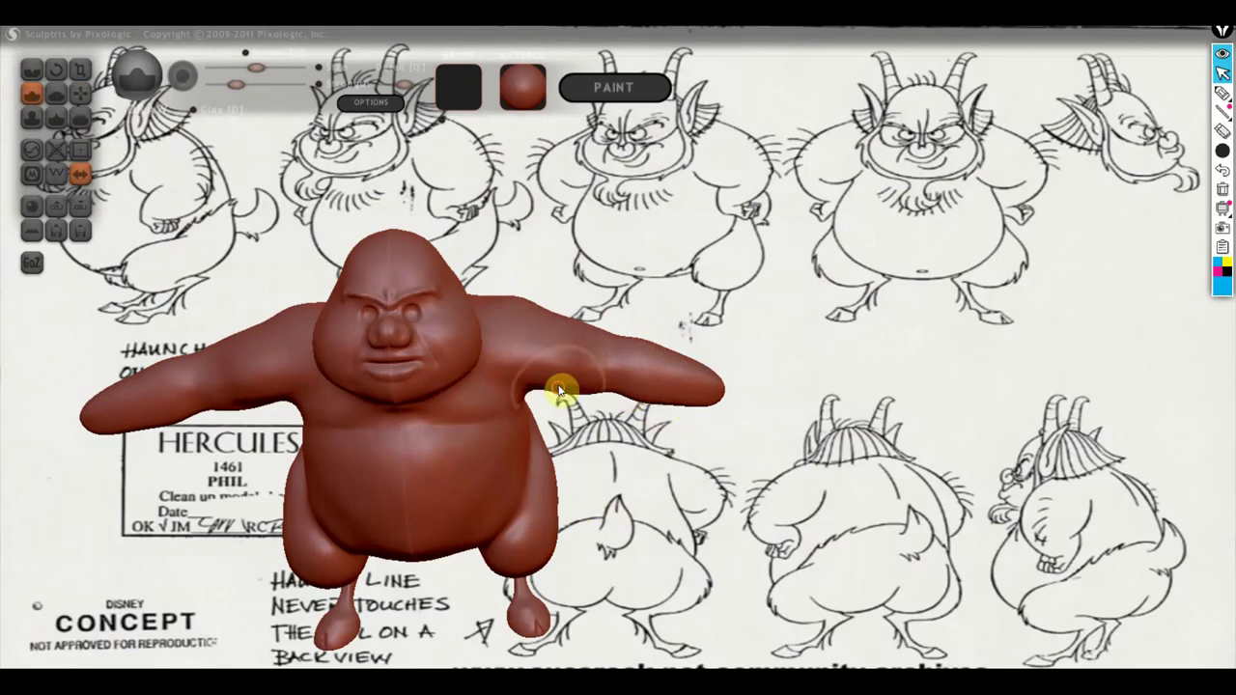
mouse_move(551, 400)
right_mouse_down()
mouse_move(542, 359)
mouse_move(563, 392)
mouse_move(490, 318)
right_mouse_up()
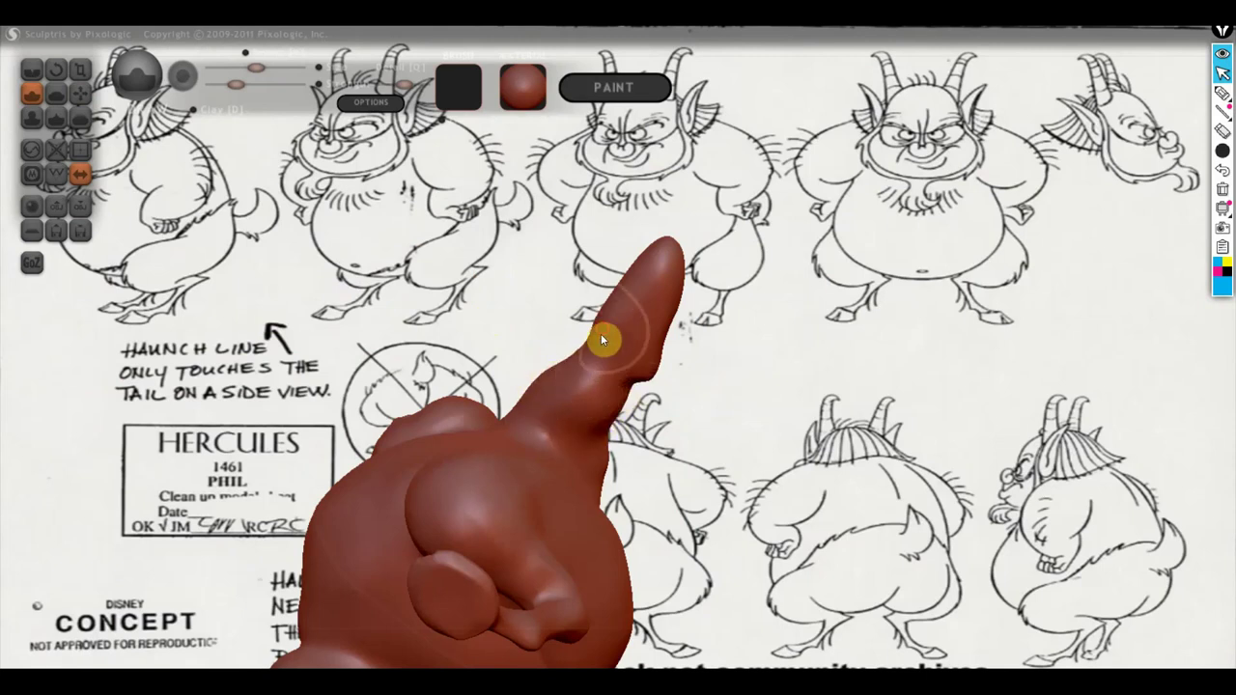
right_click_drag(616, 345, 651, 383)
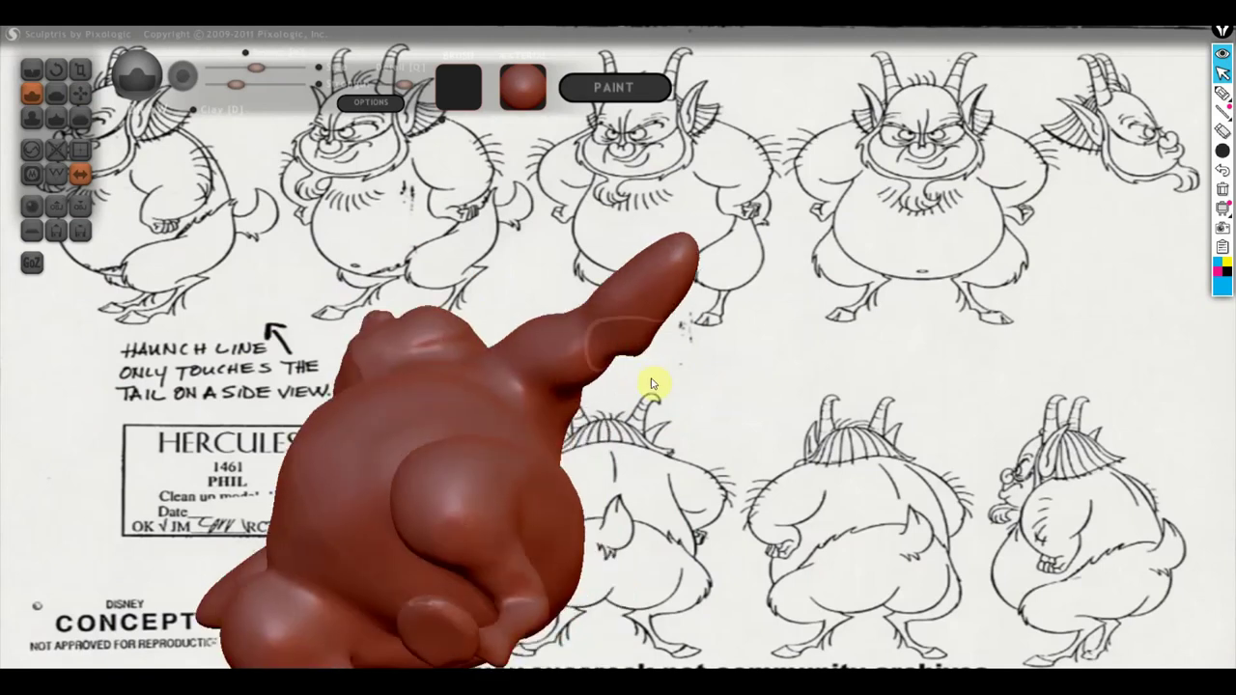
right_click_drag(647, 340, 580, 309)
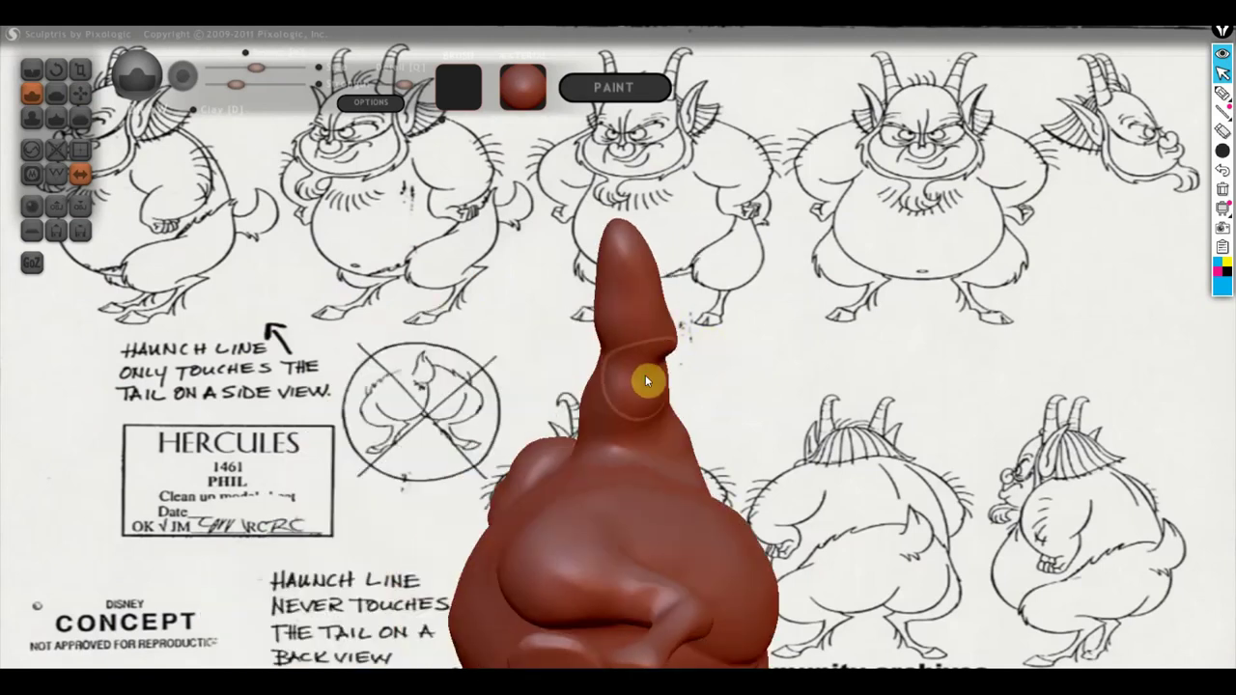
mouse_move(663, 390)
right_mouse_down()
mouse_move(592, 436)
mouse_move(707, 375)
right_mouse_up()
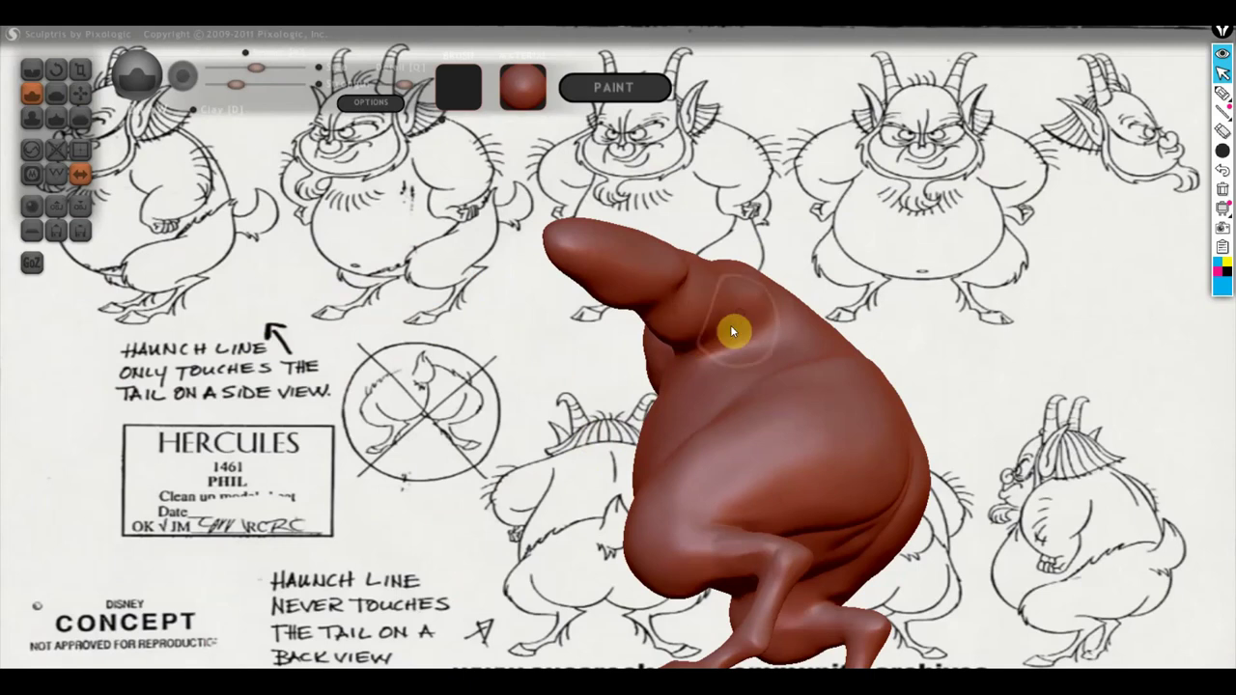
right_click_drag(720, 329, 703, 267)
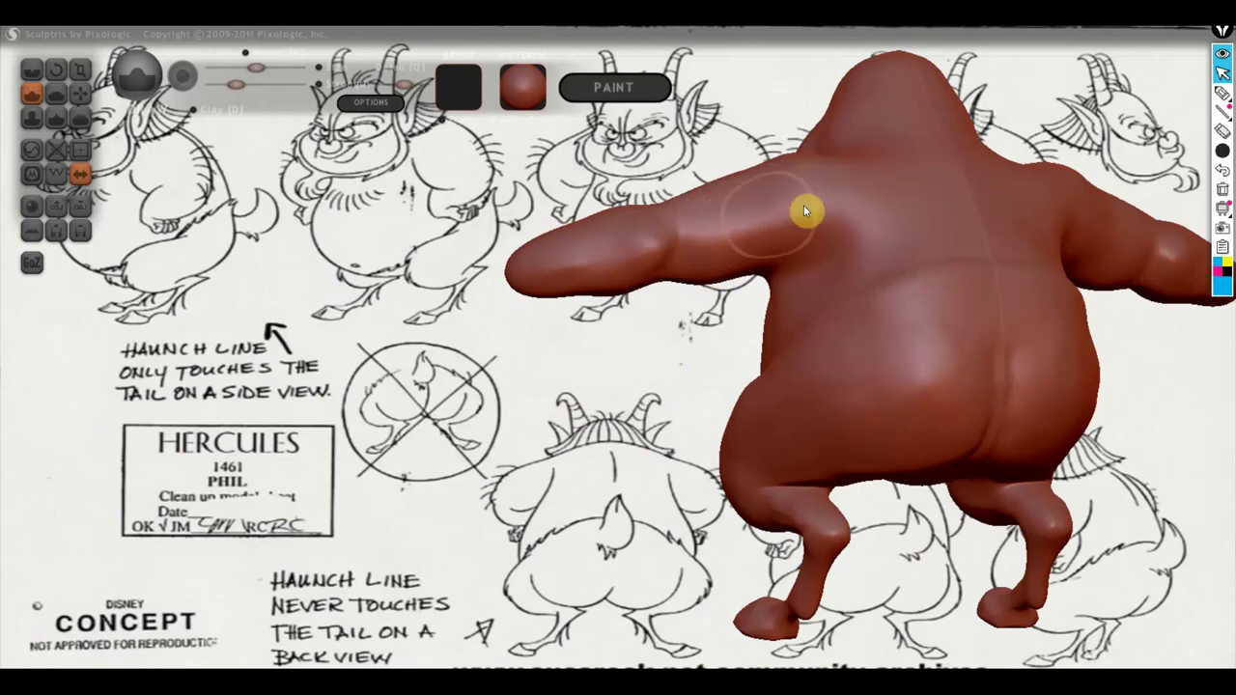
mouse_move(894, 217)
right_mouse_down()
mouse_move(1142, 240)
mouse_move(861, 296)
right_mouse_up()
scroll(960, 290, "up", 2)
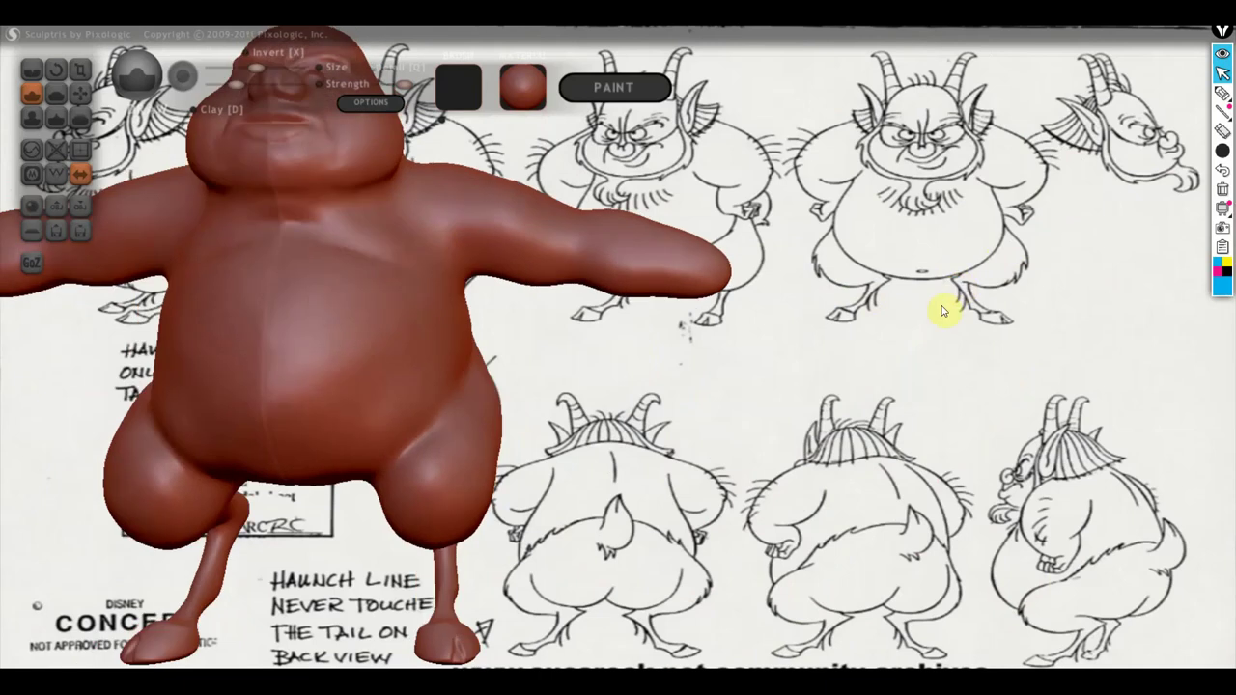
scroll(763, 399, "down", 2)
scroll(656, 435, "down", 1)
left_click_drag(657, 435, 792, 431, "alt")
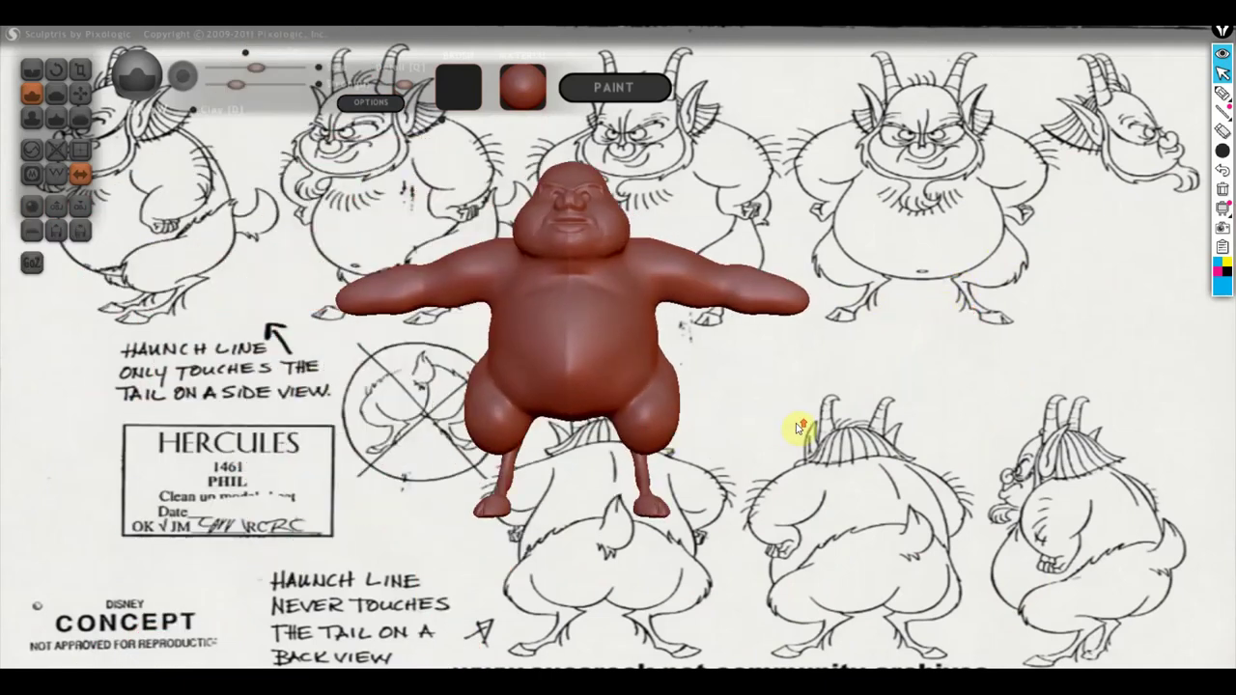
scroll(797, 428, "up", 1)
scroll(812, 474, "up", 2)
scroll(802, 512, "up", 3)
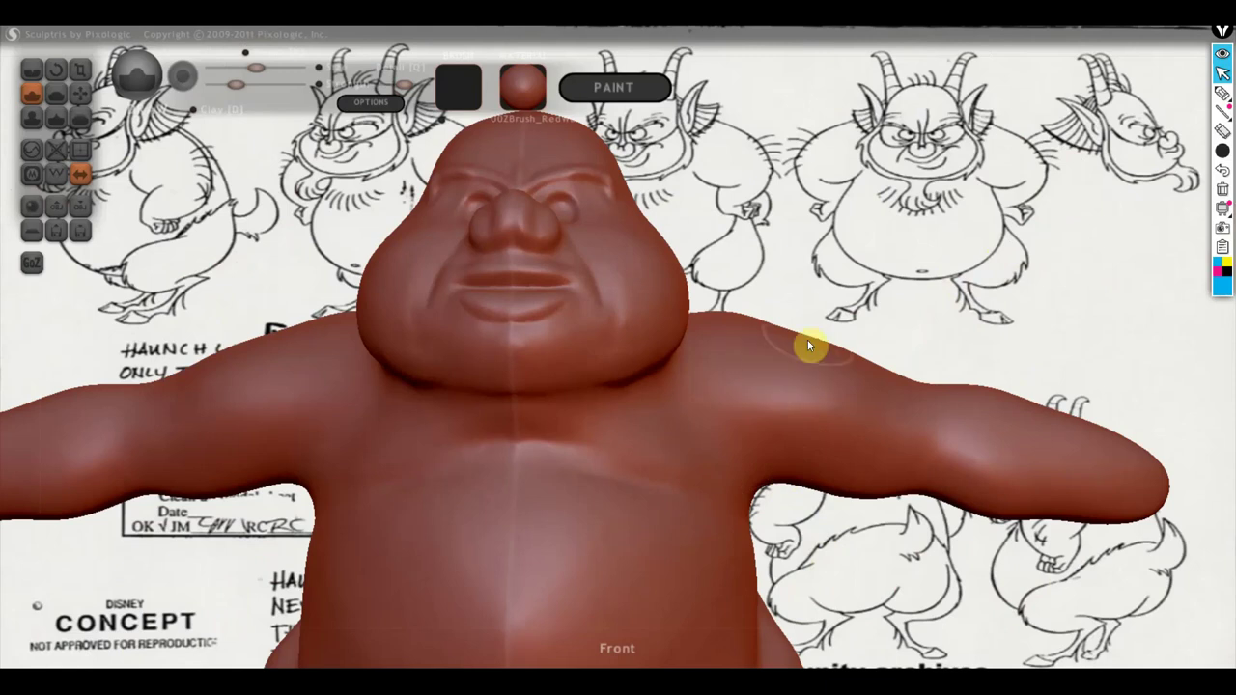
mouse_move(737, 284)
left_mouse_down()
mouse_move(886, 304)
mouse_move(965, 295)
left_mouse_up()
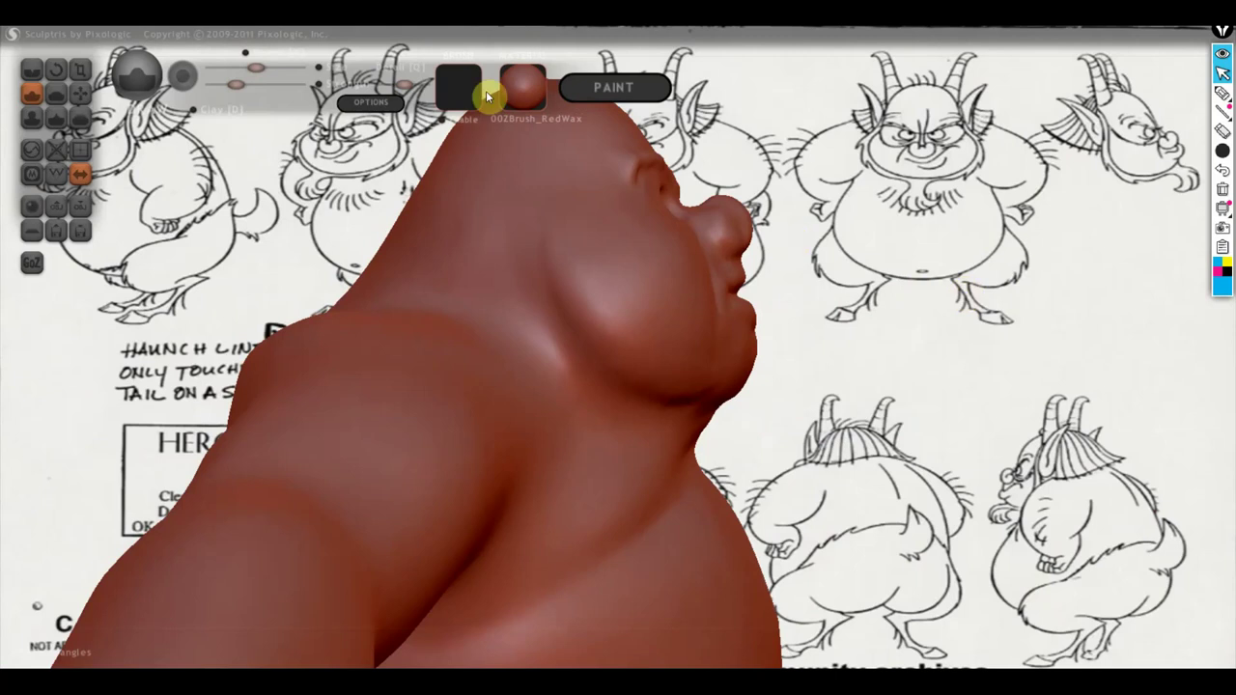
Grab the flesh under the jaw and pull it down into a heavier jowl.
left_click(80, 94)
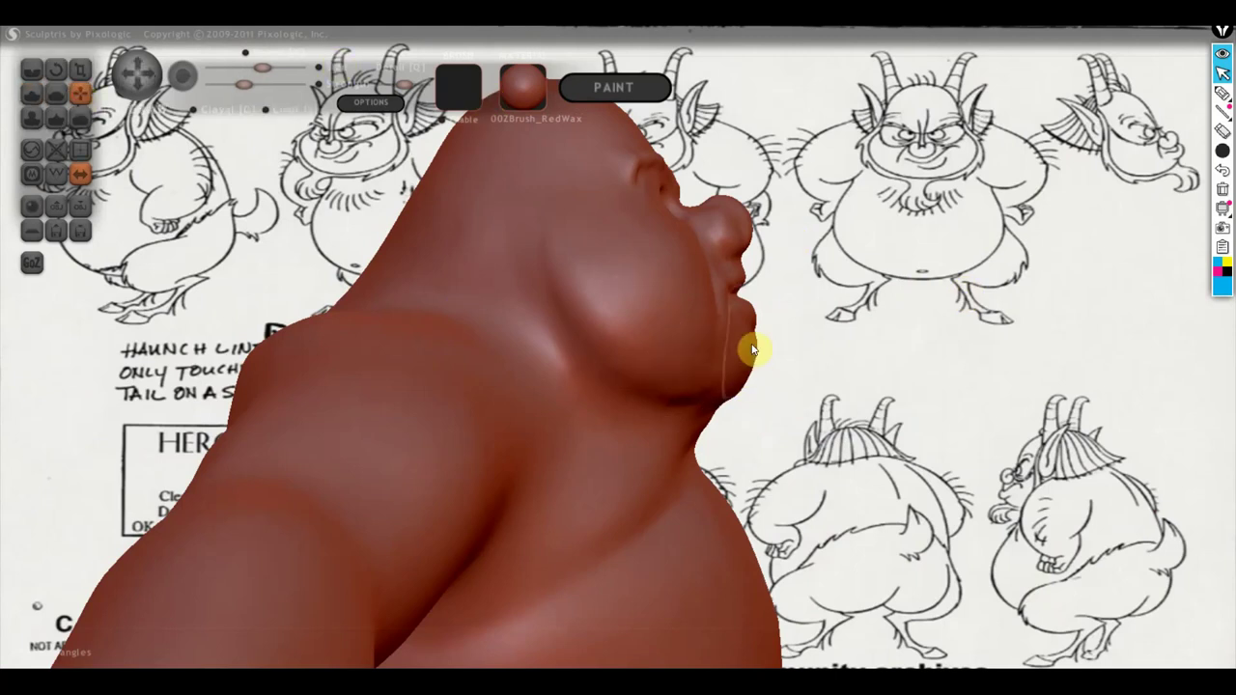
mouse_move(753, 350)
left_mouse_down()
mouse_move(767, 337)
mouse_move(770, 361)
left_mouse_up()
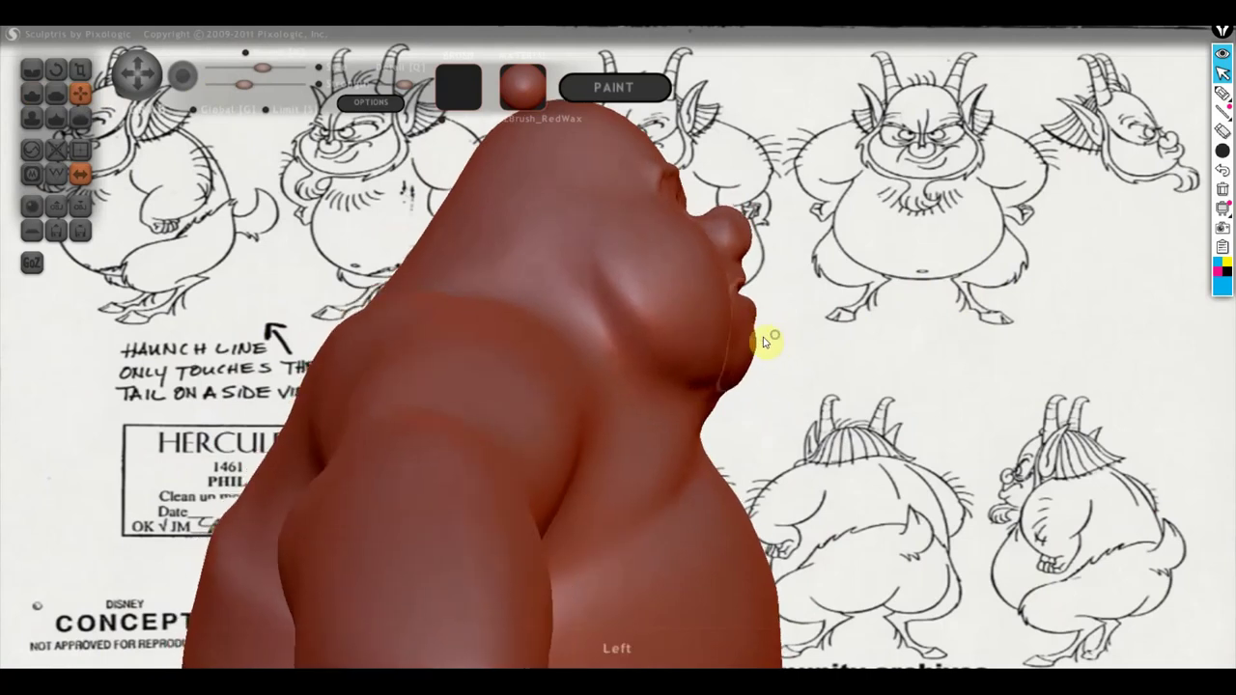
mouse_move(753, 346)
left_mouse_down()
mouse_move(762, 337)
mouse_move(740, 361)
mouse_move(760, 364)
left_mouse_up()
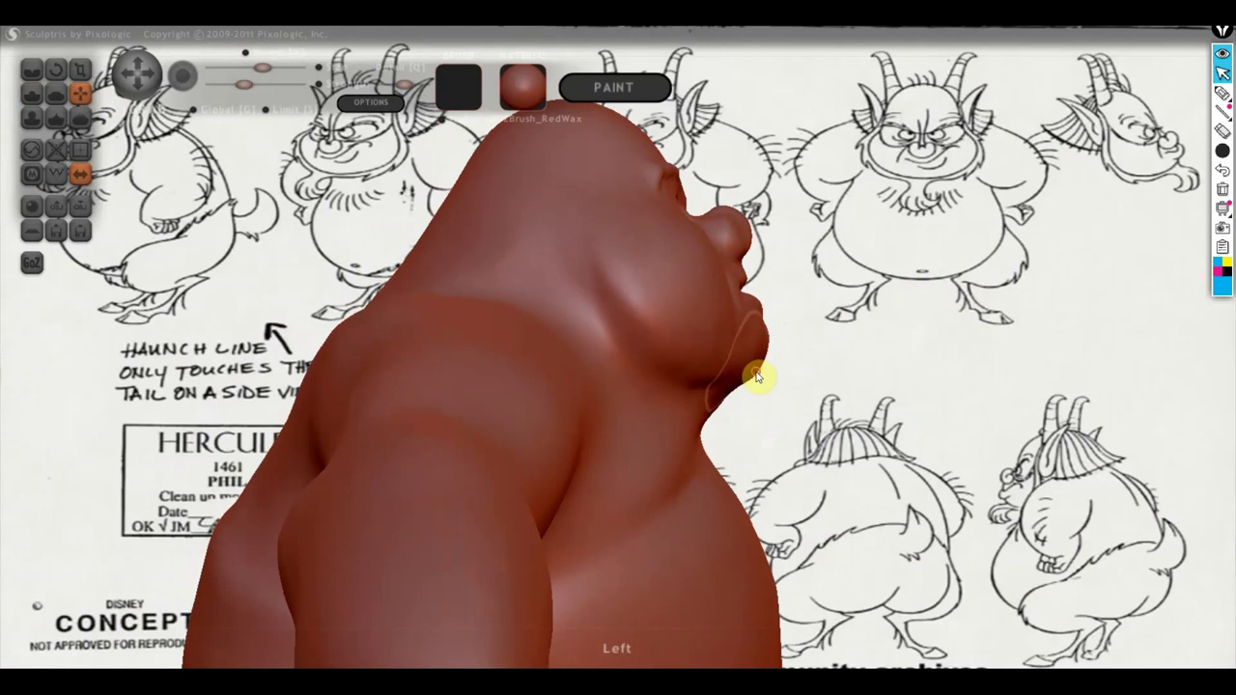
left_click_drag(730, 427, 724, 474)
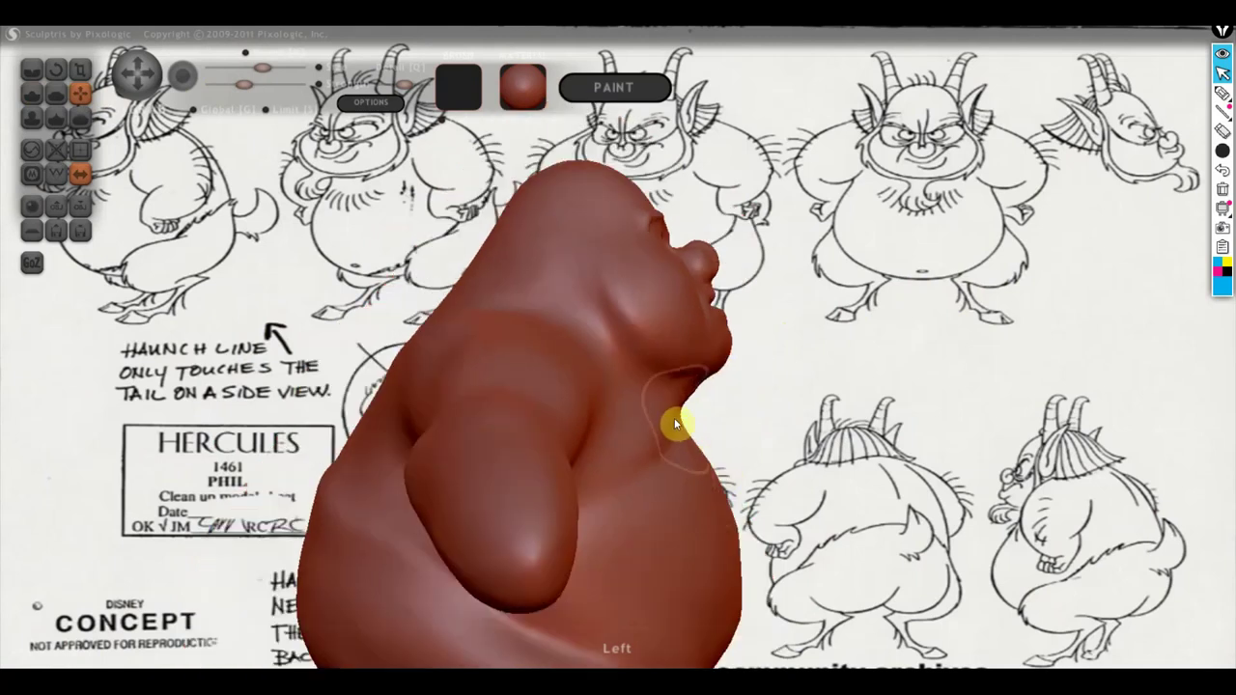
scroll(676, 425, "down", 3)
scroll(734, 426, "down", 2)
scroll(745, 422, "down", 2)
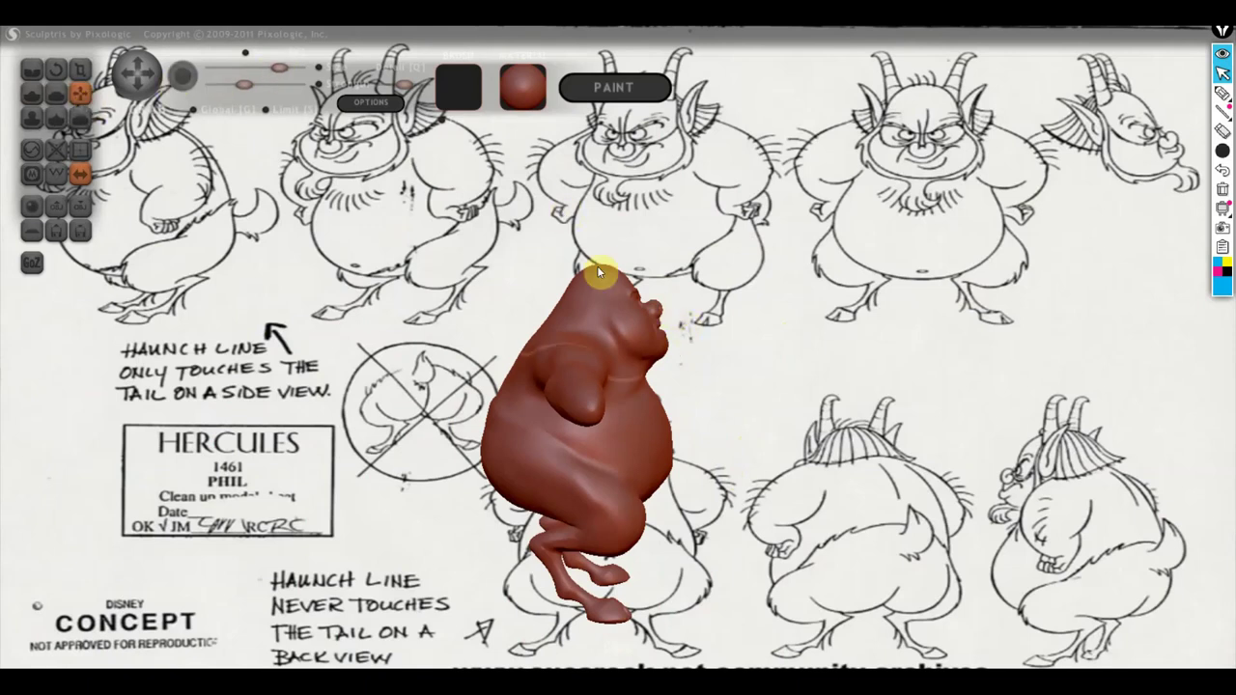
Orbit and zoom to check the jowl from front, above, three-quarter and below.
mouse_move(597, 266)
left_mouse_down()
mouse_move(612, 337)
mouse_move(671, 428)
mouse_move(651, 452)
left_mouse_up()
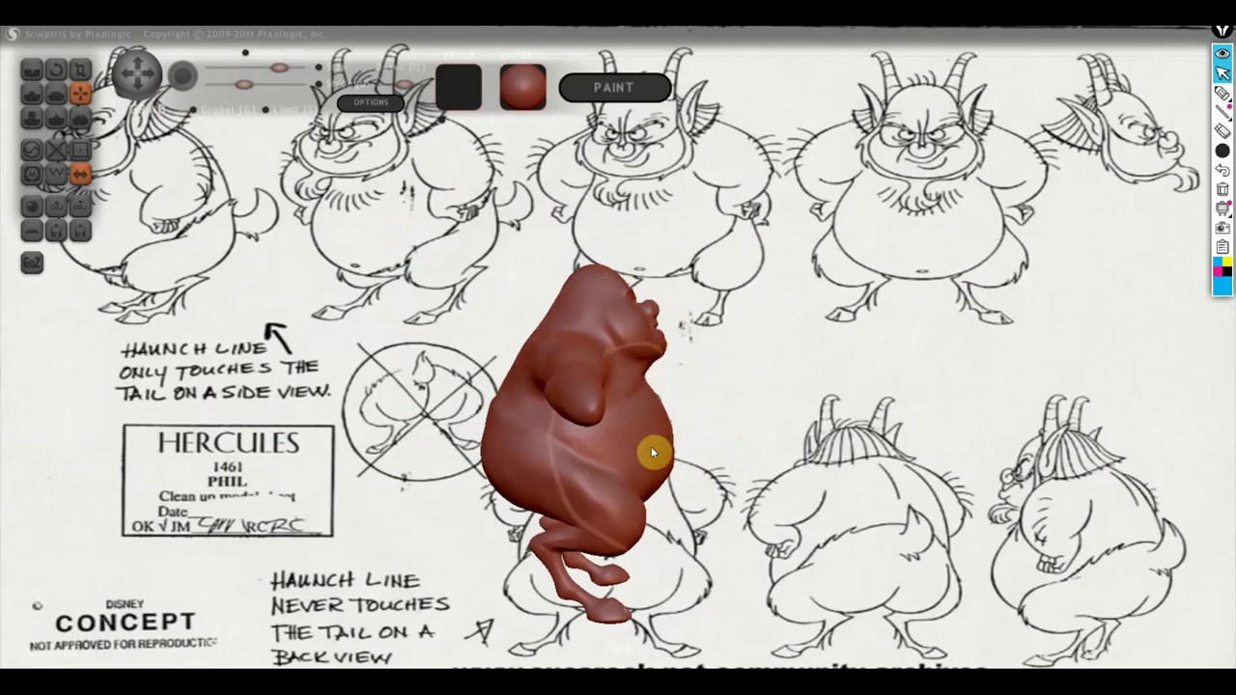
mouse_move(651, 447)
right_mouse_down()
mouse_move(697, 424)
mouse_move(578, 412)
right_mouse_up()
scroll(599, 396, "up", 1)
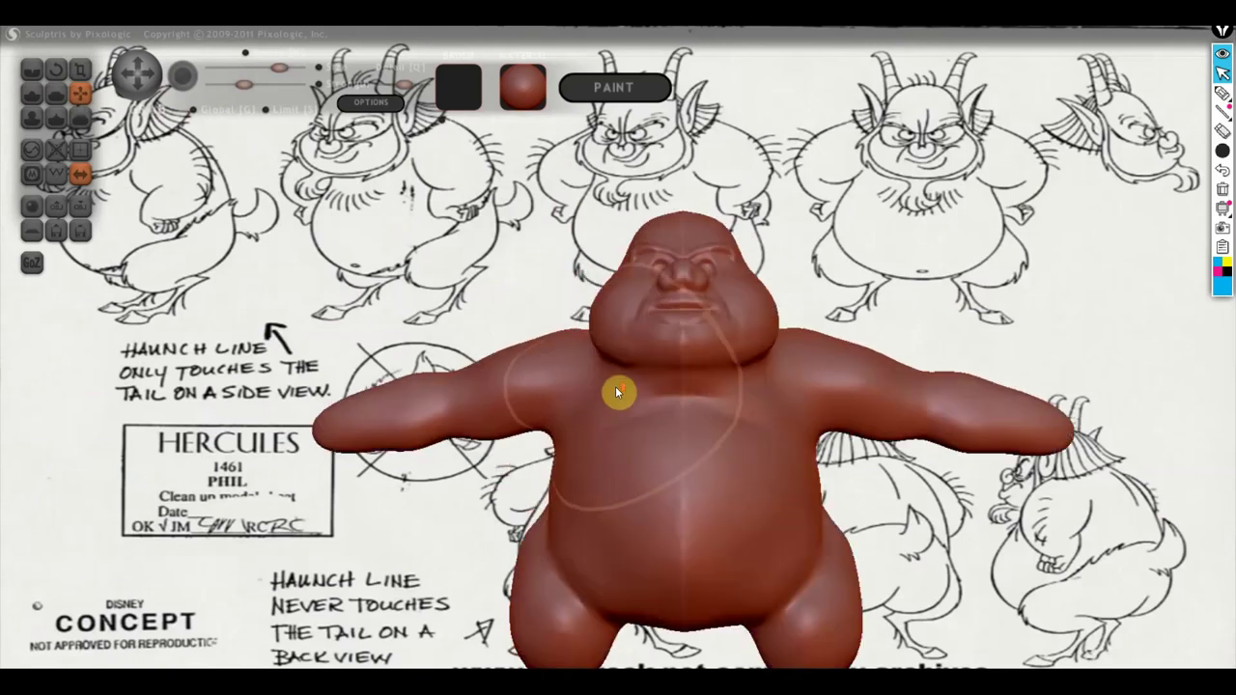
scroll(610, 367, "up", 1)
scroll(628, 415, "up", 2)
mouse_move(643, 469)
right_mouse_down()
mouse_move(665, 484)
mouse_move(795, 405)
mouse_move(782, 445)
right_mouse_up()
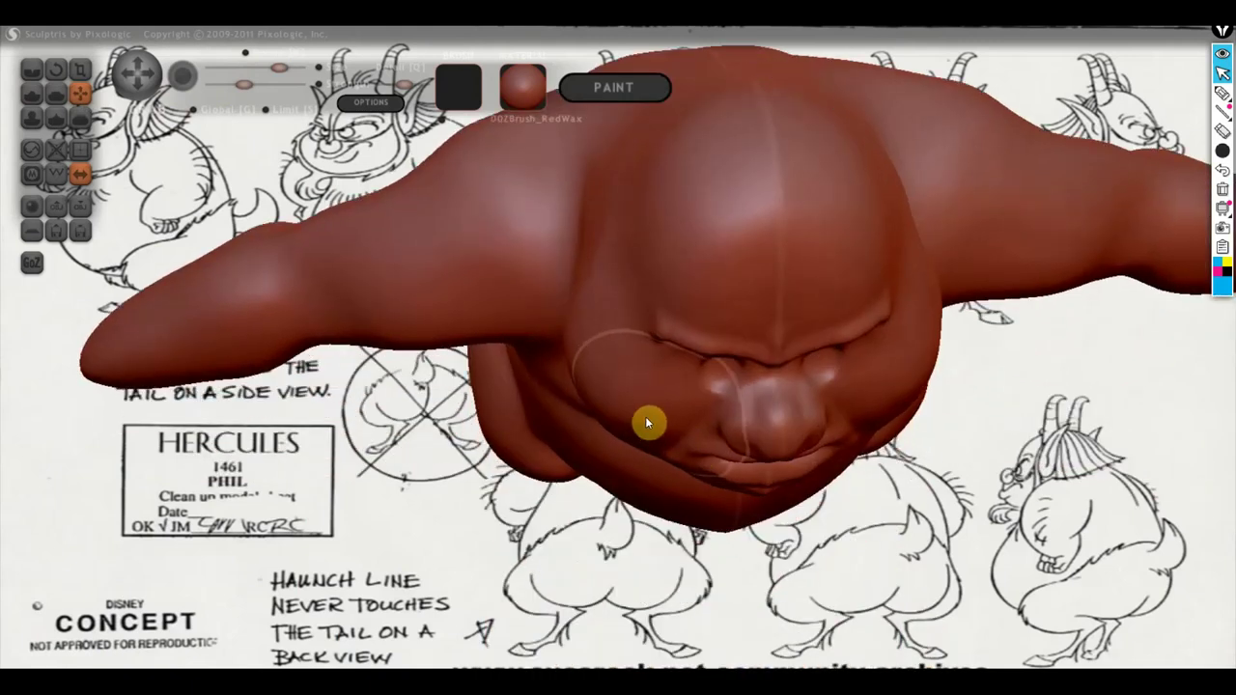
mouse_move(645, 419)
right_mouse_down()
mouse_move(742, 361)
mouse_move(595, 385)
right_mouse_up()
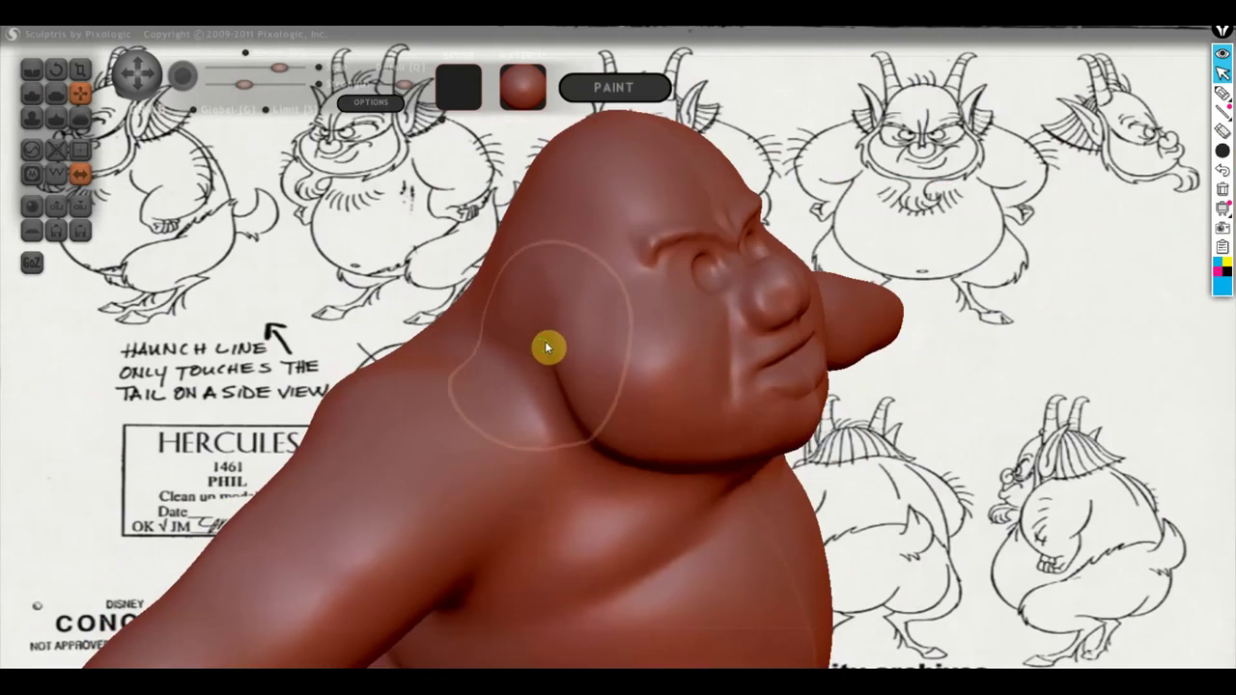
right_click_drag(545, 341, 400, 314)
scroll(399, 314, "down", 3)
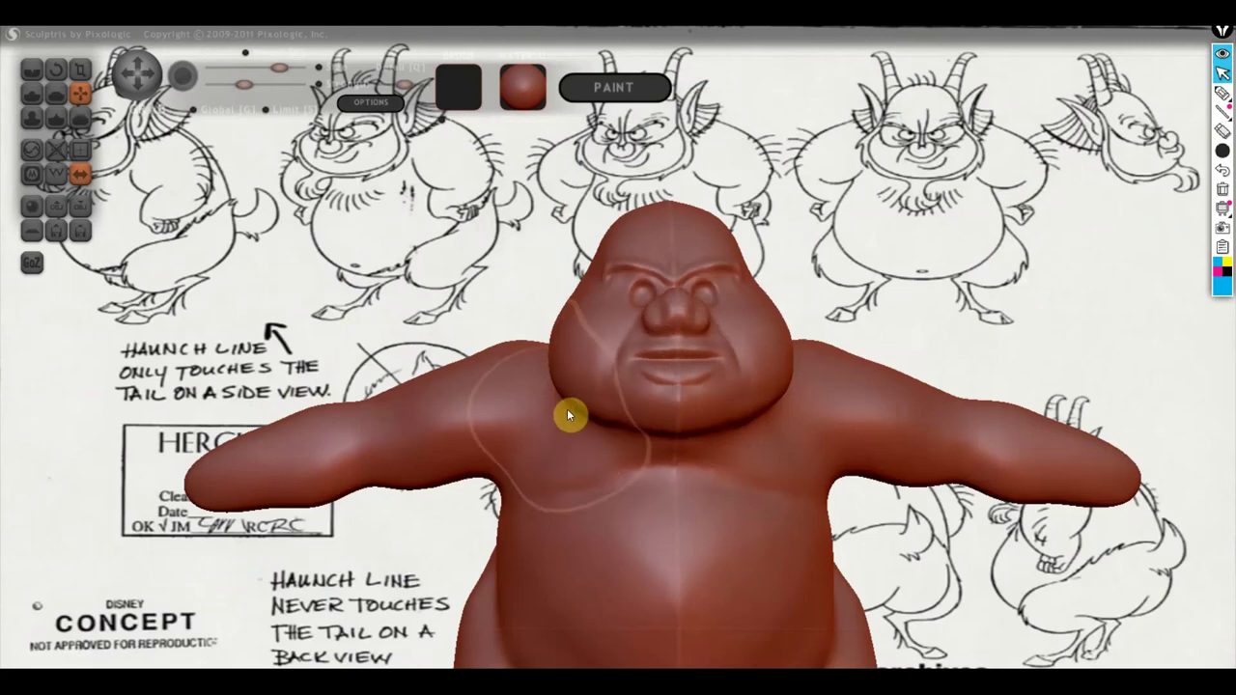
scroll(580, 403, "down", 2)
scroll(647, 402, "down", 2)
scroll(663, 398, "down", 1)
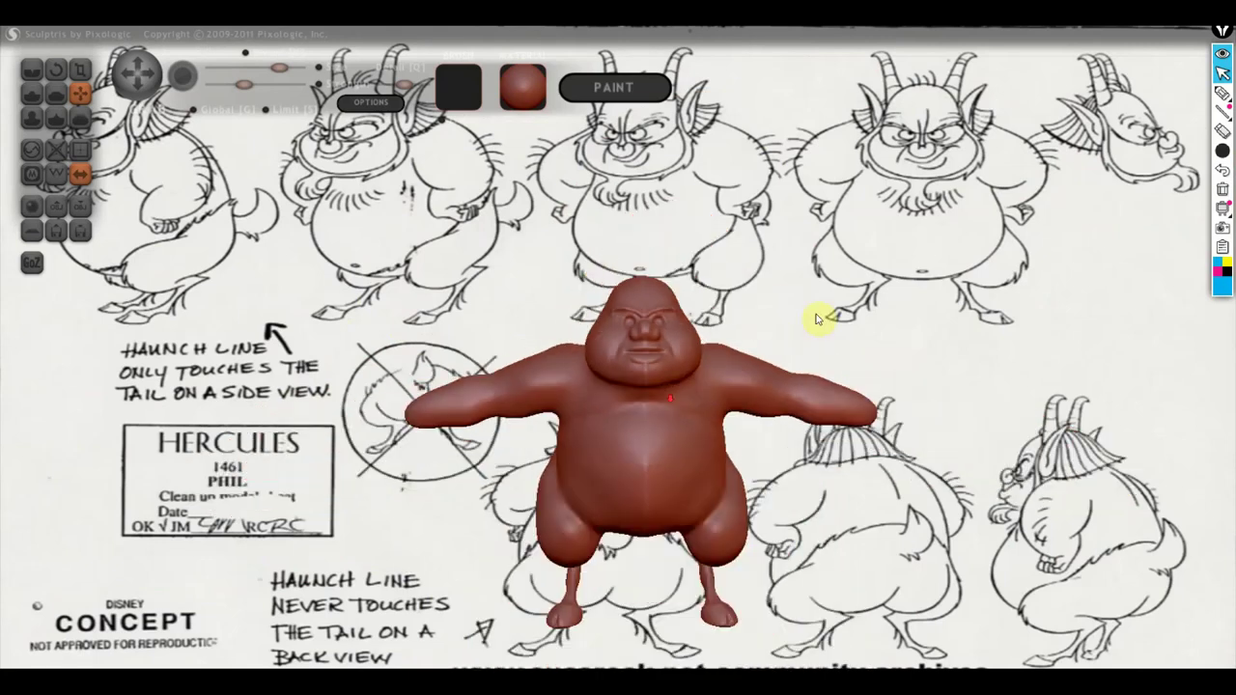
scroll(763, 270, "up", 5)
left_click_drag(796, 258, 666, 287)
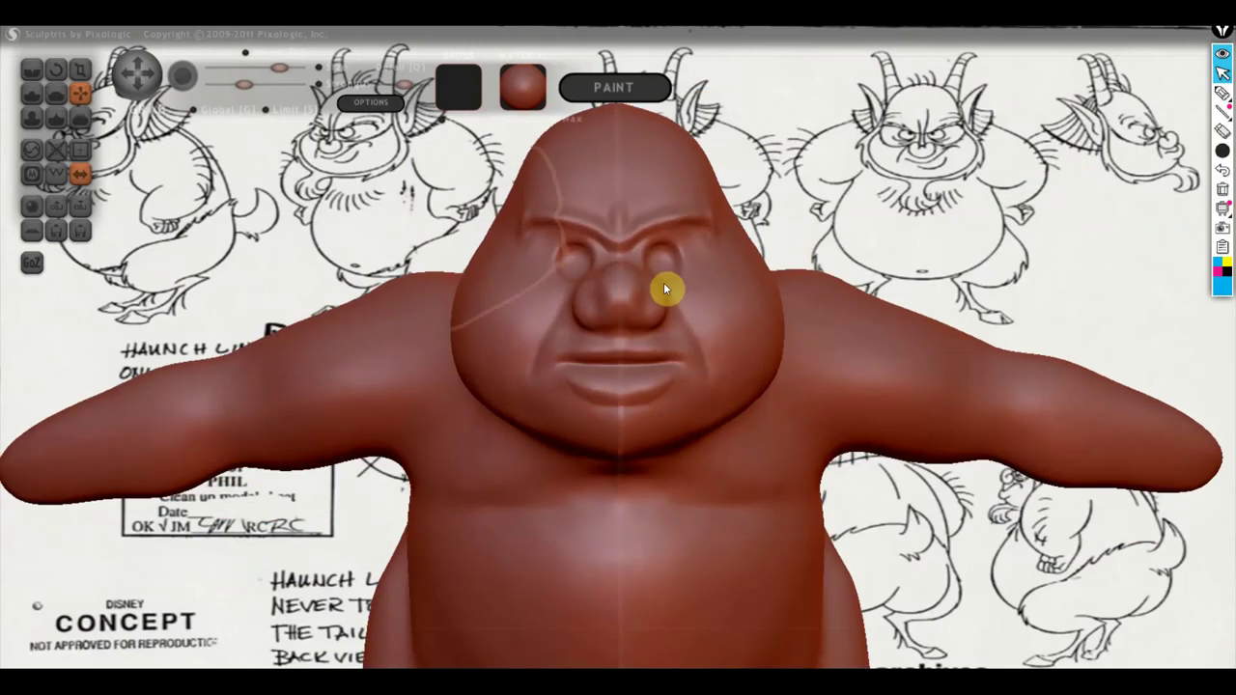
left_click(35, 96)
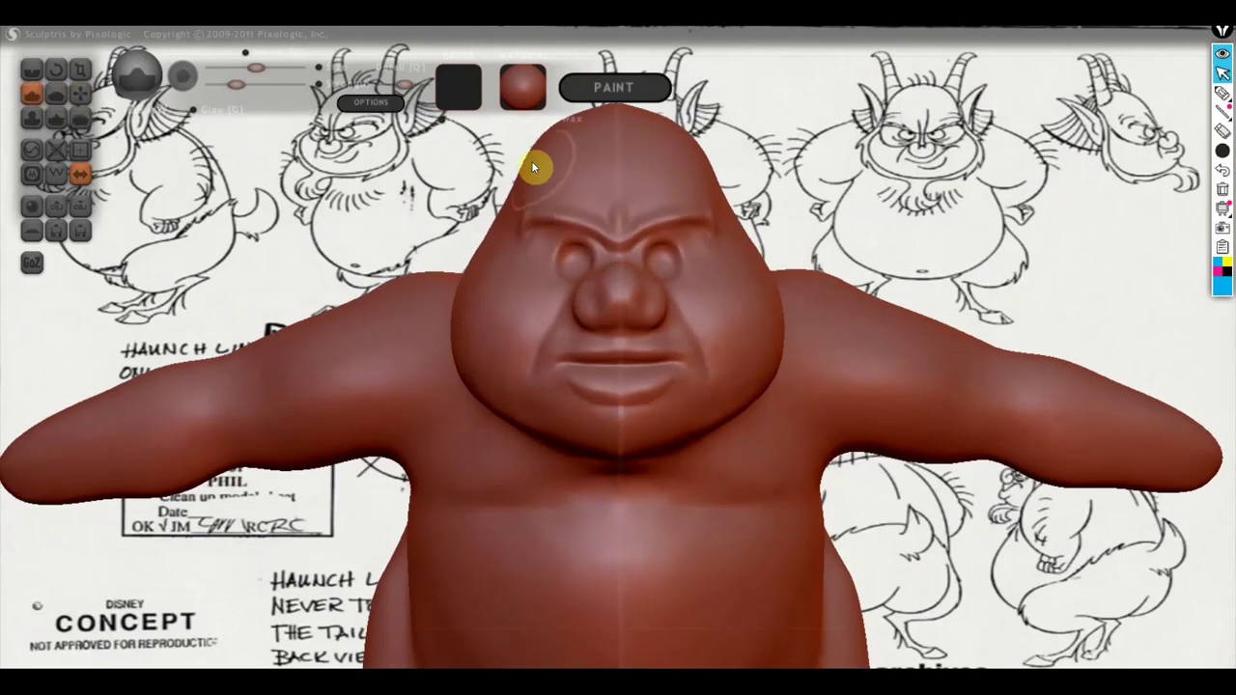
mouse_move(532, 165)
left_mouse_down()
mouse_move(528, 232)
mouse_move(606, 249)
left_mouse_up()
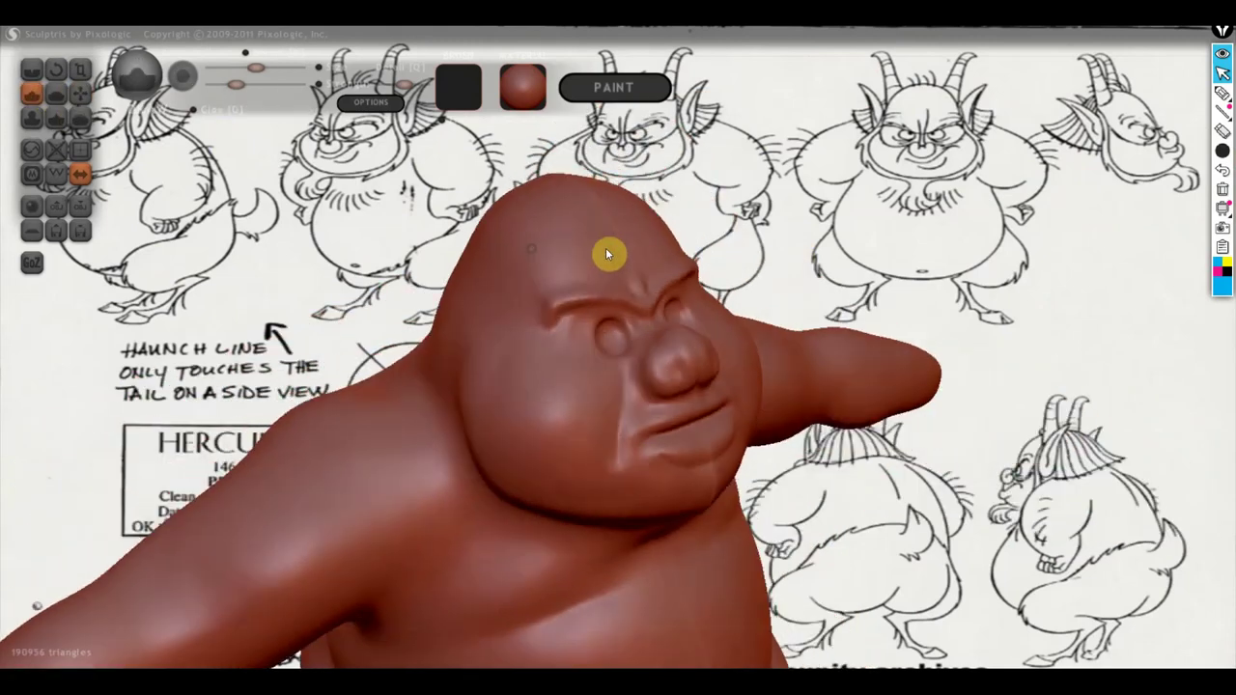
left_click(58, 96)
left_click_drag(193, 164, 332, 222)
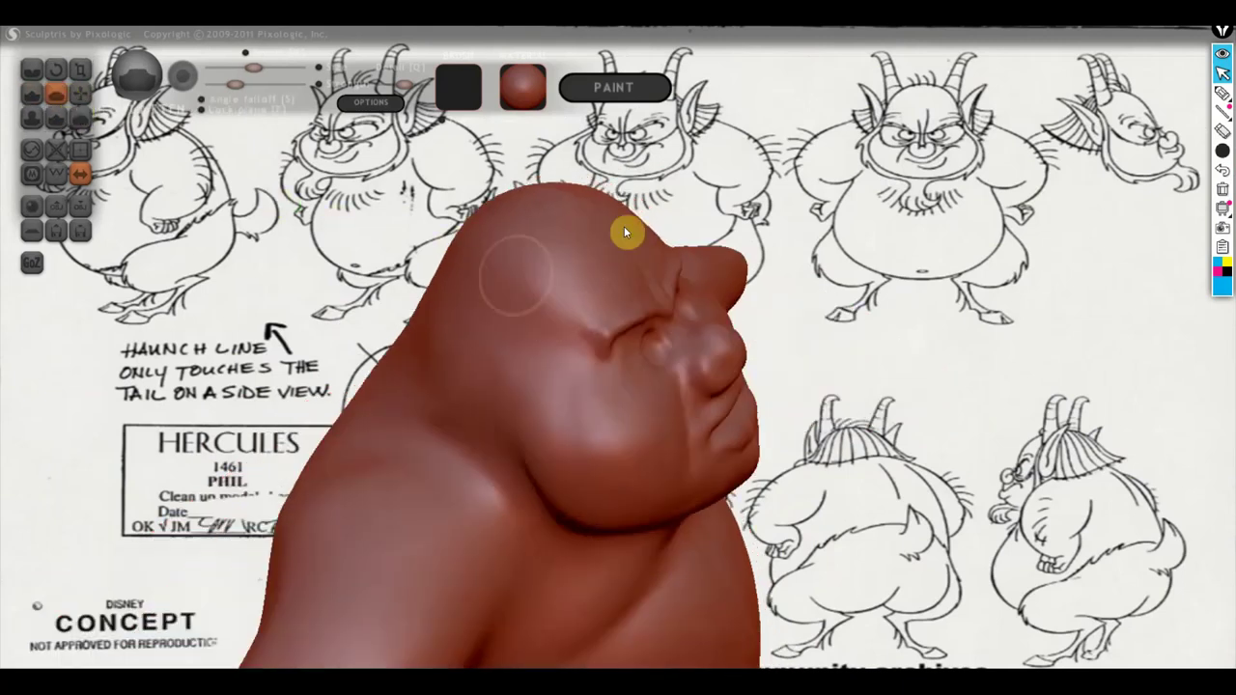
left_click_drag(470, 239, 595, 252)
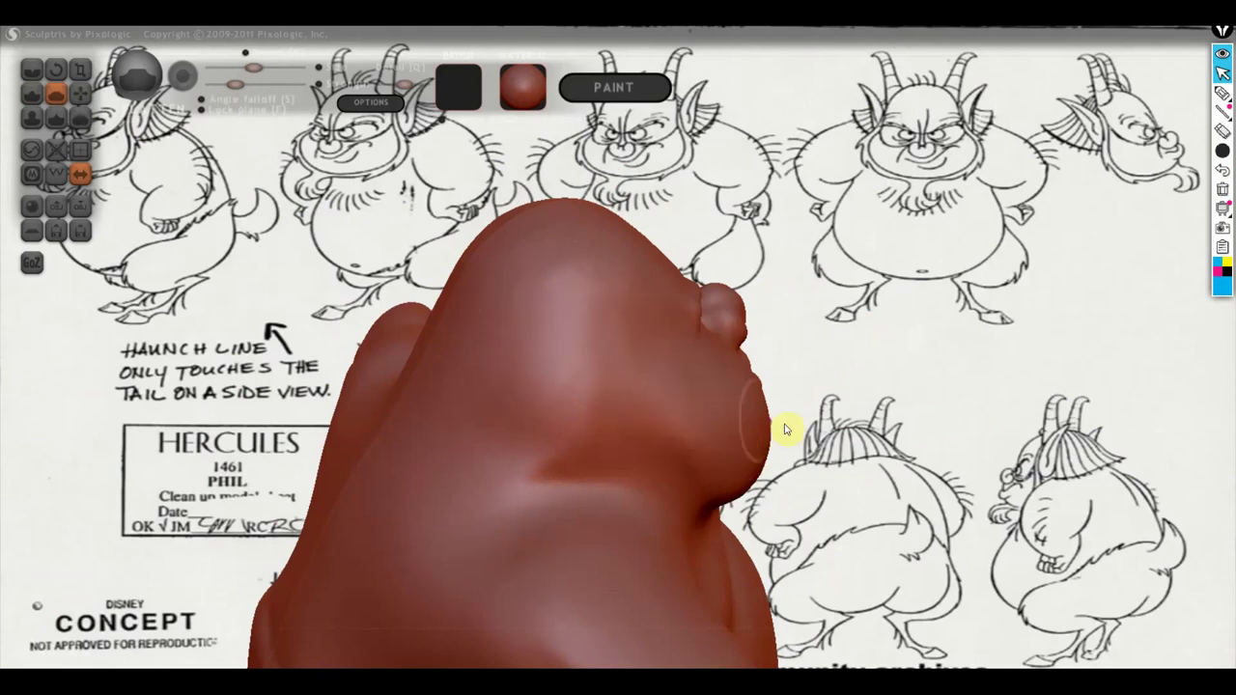
left_click_drag(785, 429, 647, 371)
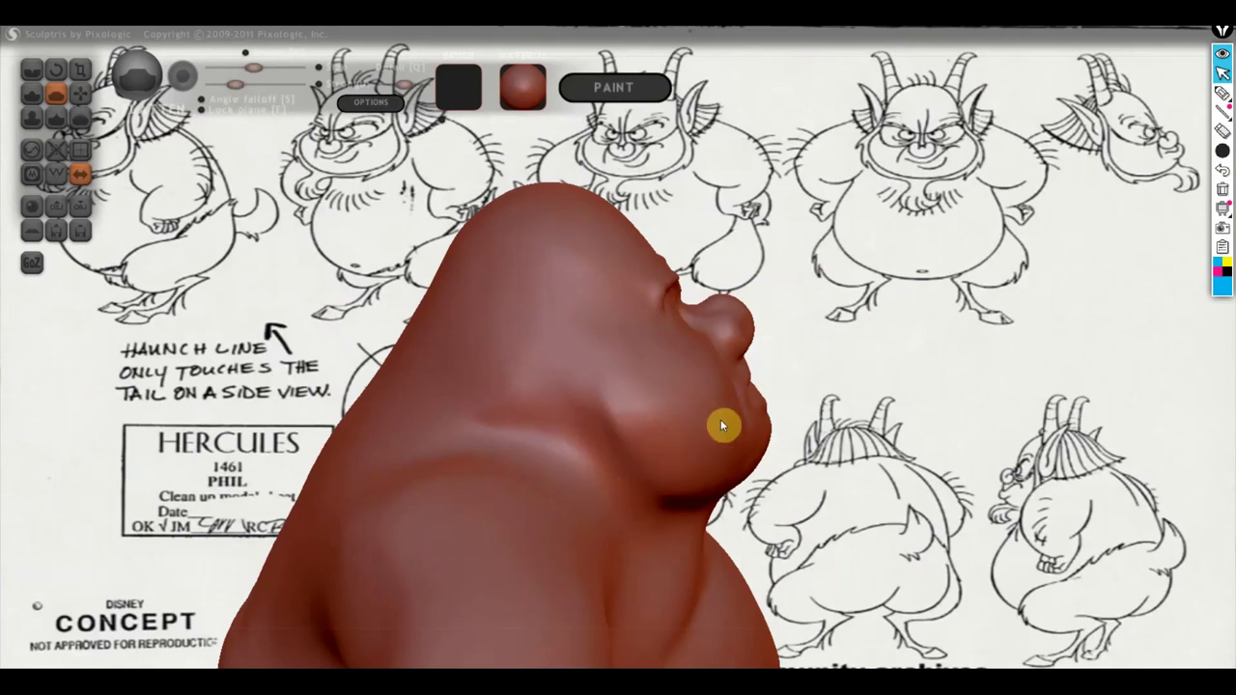
left_click(80, 92)
Drag the jowl further downward with Grab.
scroll(628, 401, "up", 2)
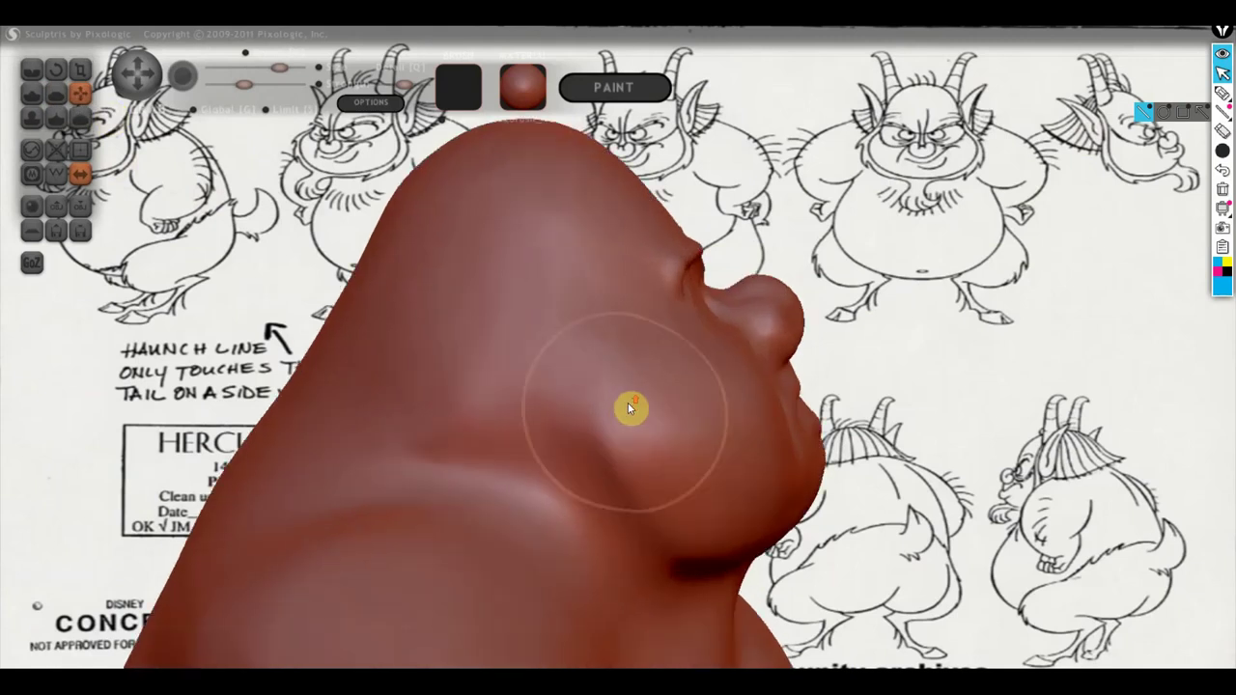
mouse_move(627, 403)
left_mouse_down()
mouse_move(612, 471)
mouse_move(691, 539)
mouse_move(659, 469)
mouse_move(591, 410)
left_mouse_up()
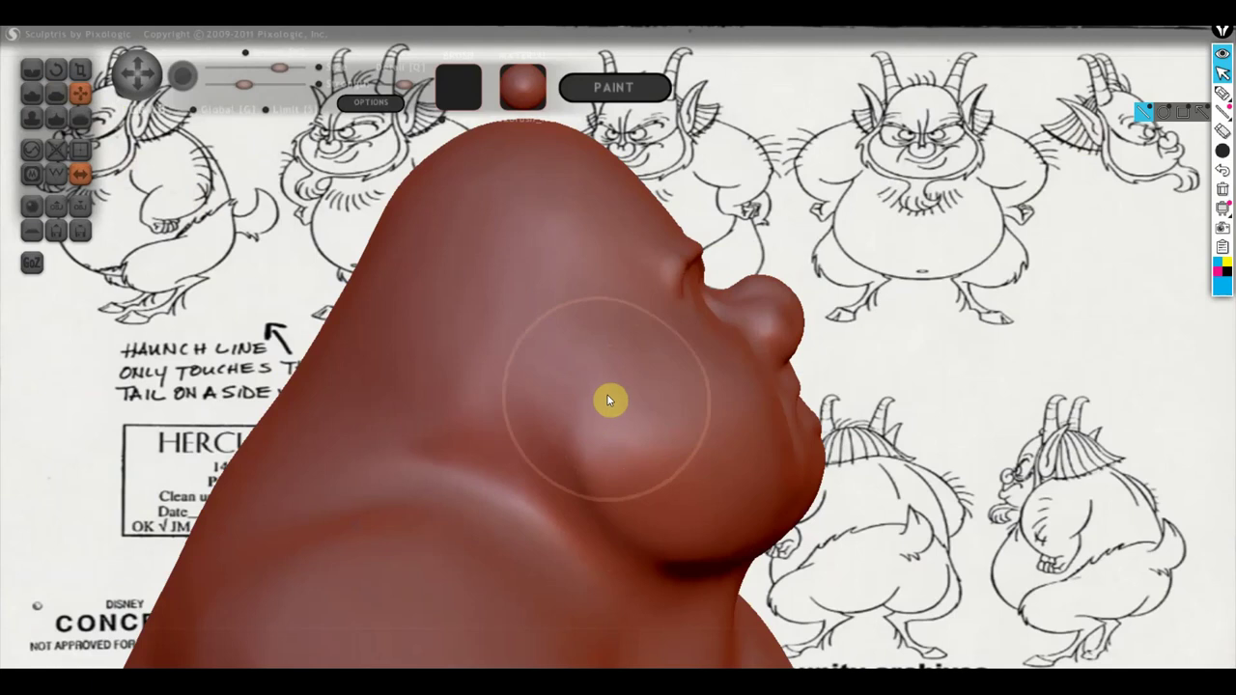
scroll(568, 389, "down", 2)
scroll(580, 389, "up", 2)
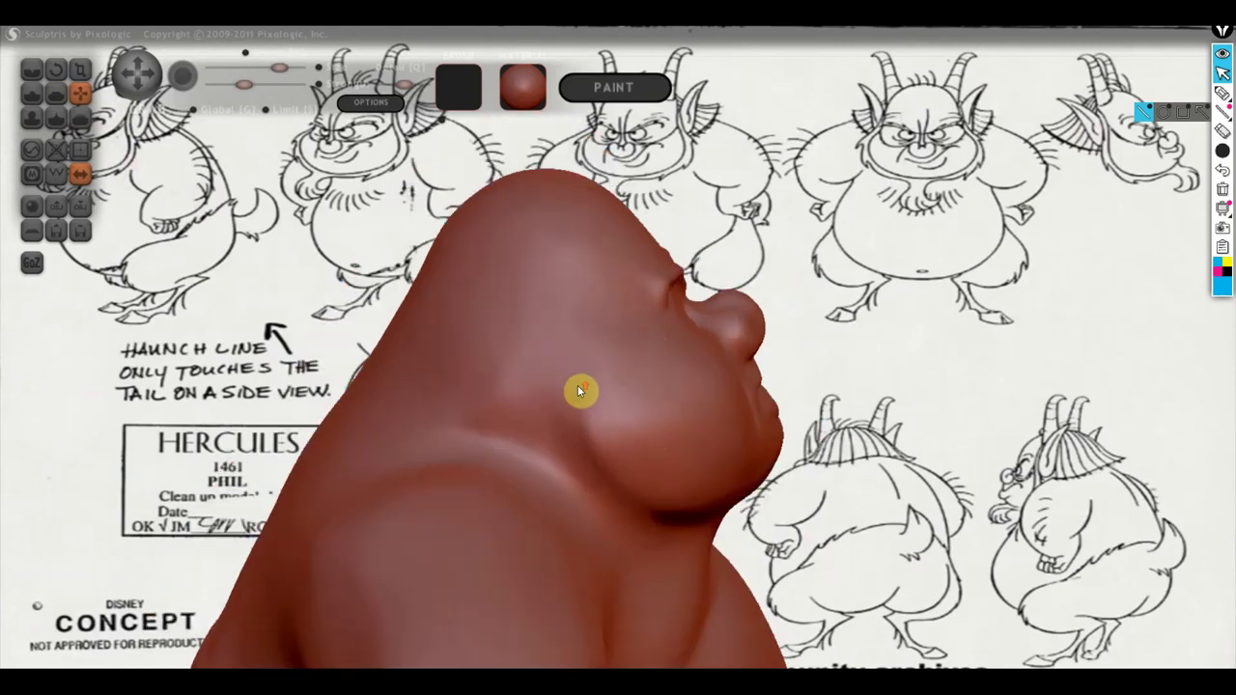
Deepen and extend the crease above the eye with Draw, then turn to a front view.
left_click(31, 93)
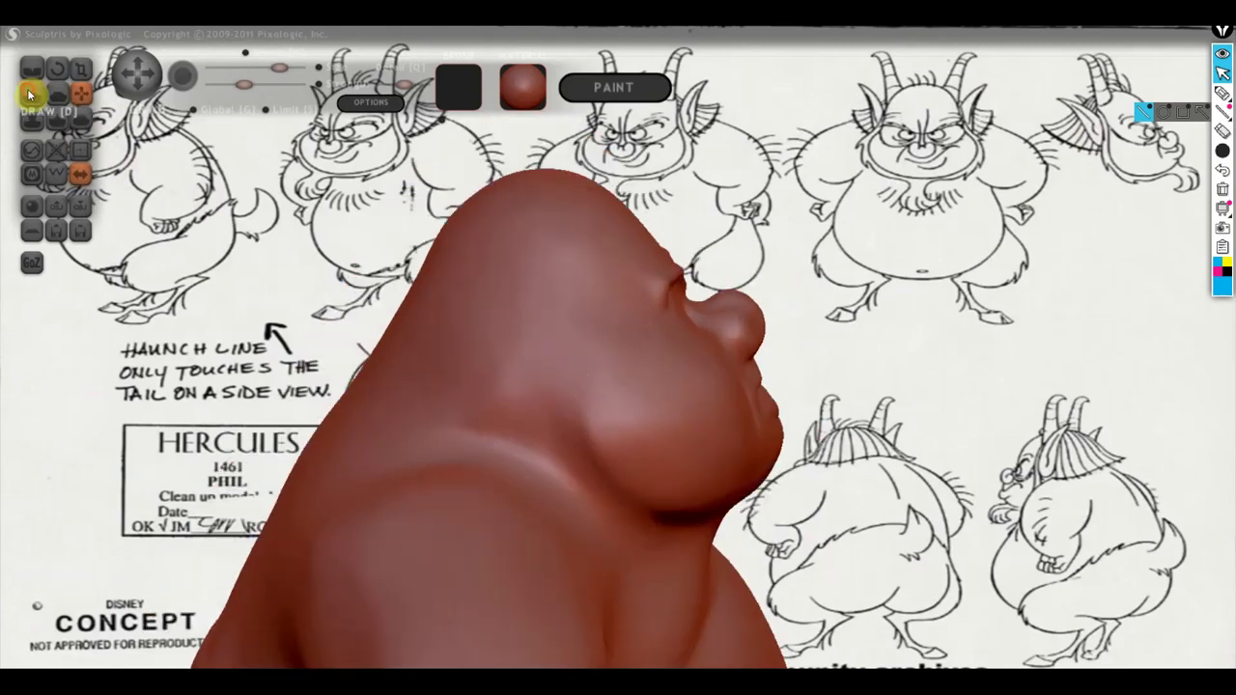
mouse_move(512, 211)
right_mouse_down()
mouse_move(384, 318)
mouse_move(640, 271)
right_mouse_up()
mouse_move(763, 267)
left_mouse_down()
mouse_move(674, 306)
mouse_move(760, 276)
mouse_move(718, 289)
mouse_move(743, 249)
mouse_move(713, 242)
left_mouse_up()
mouse_move(713, 242)
middle_mouse_down()
mouse_move(681, 286)
mouse_move(731, 248)
mouse_move(667, 268)
mouse_move(681, 247)
mouse_move(690, 284)
mouse_move(676, 284)
middle_mouse_up()
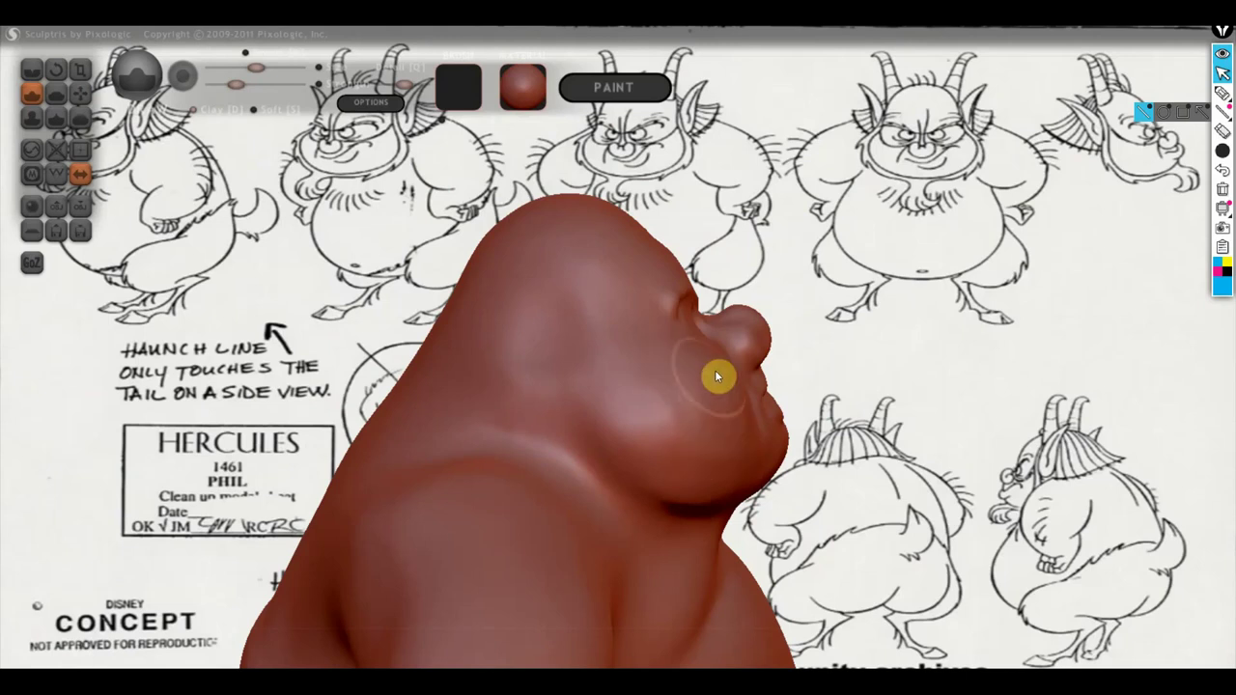
right_click_drag(744, 429, 697, 443)
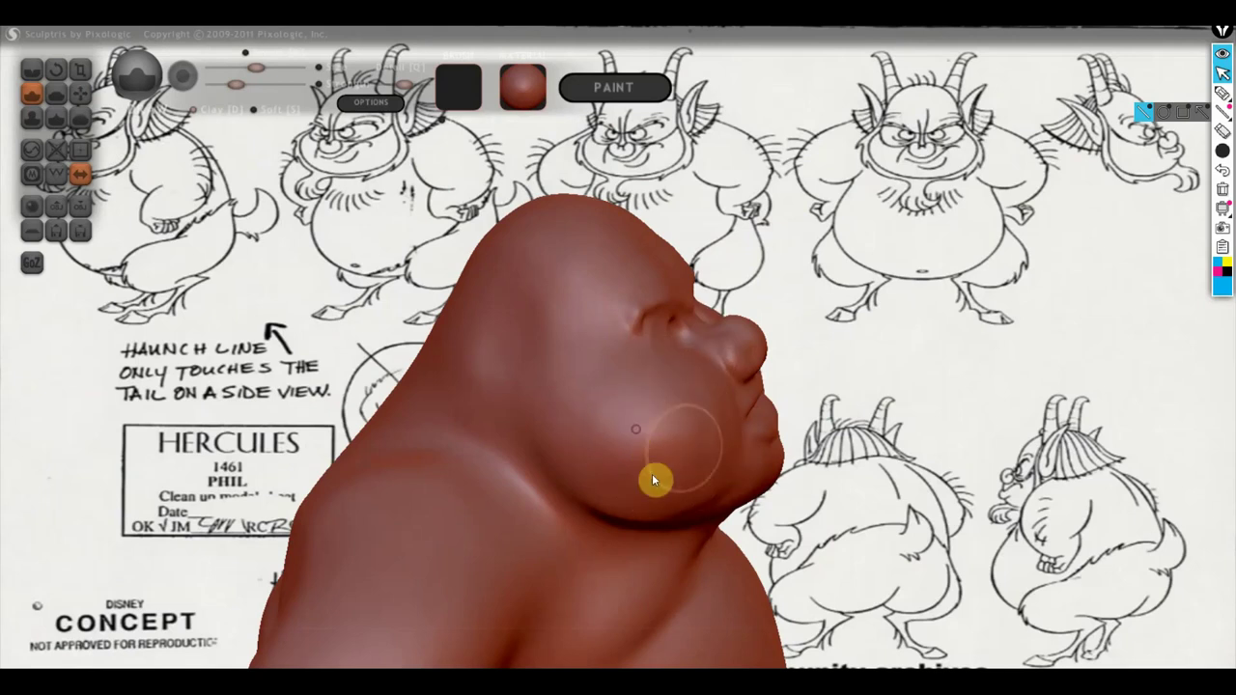
right_click_drag(731, 503, 599, 477)
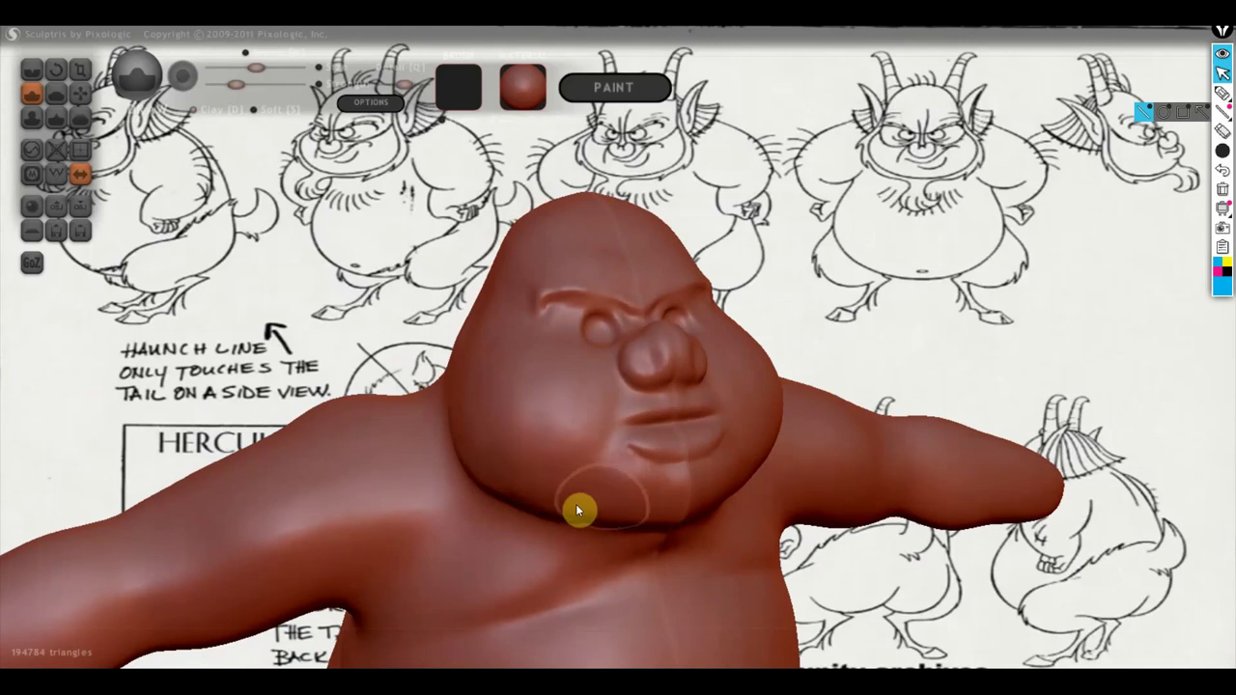
Zoom in on the face front-on and smooth and build up the chin crease.
right_click_drag(612, 495, 655, 522)
scroll(683, 529, "up", 2)
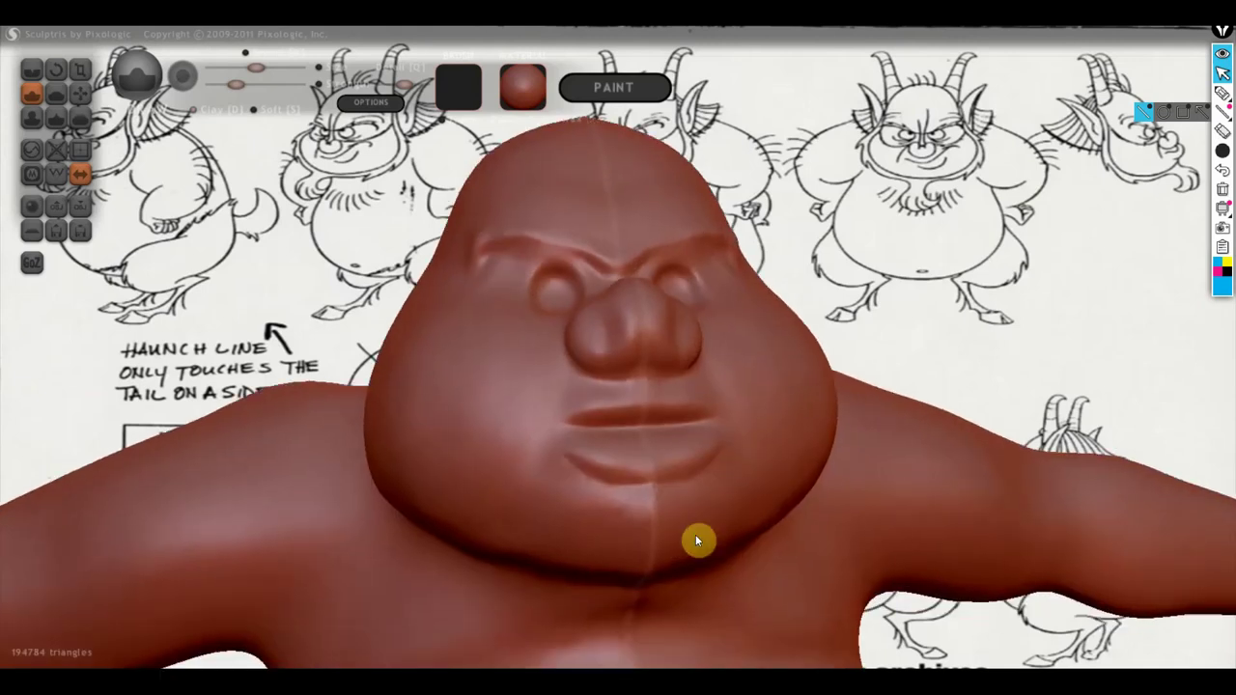
scroll(695, 534, "up", 2)
scroll(673, 491, "down", 2)
scroll(691, 507, "down", 2)
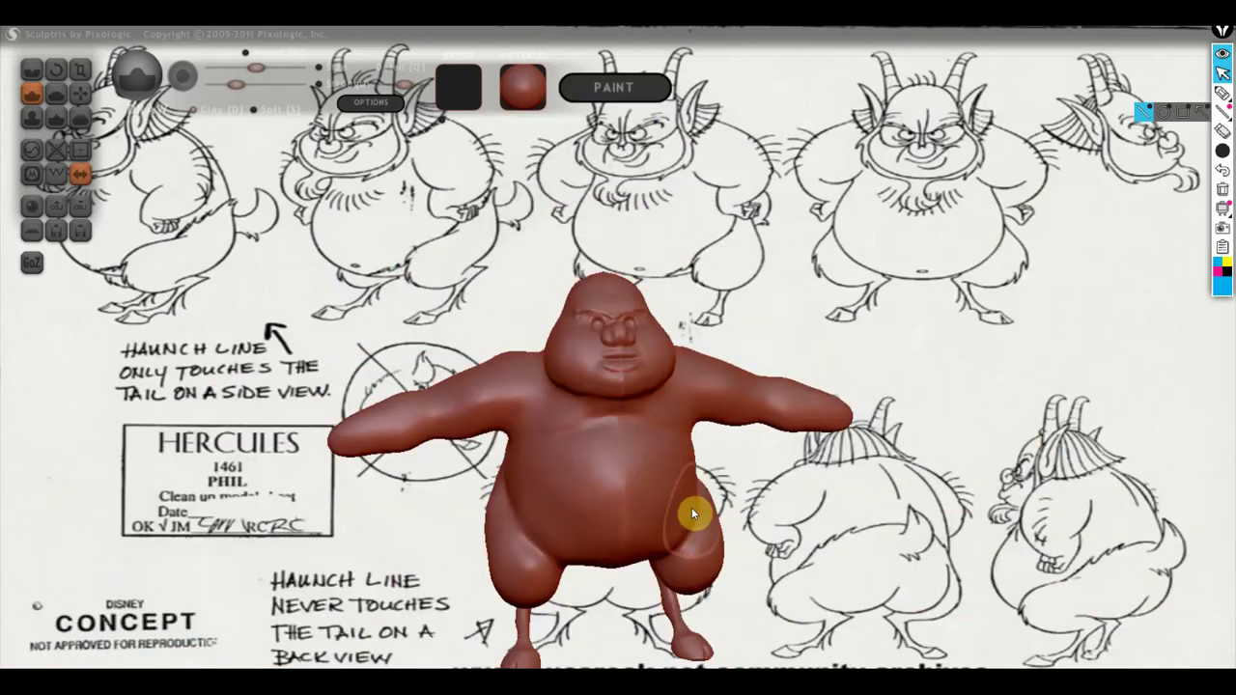
scroll(692, 507, "up", 2)
scroll(707, 497, "up", 2)
scroll(707, 502, "up", 2)
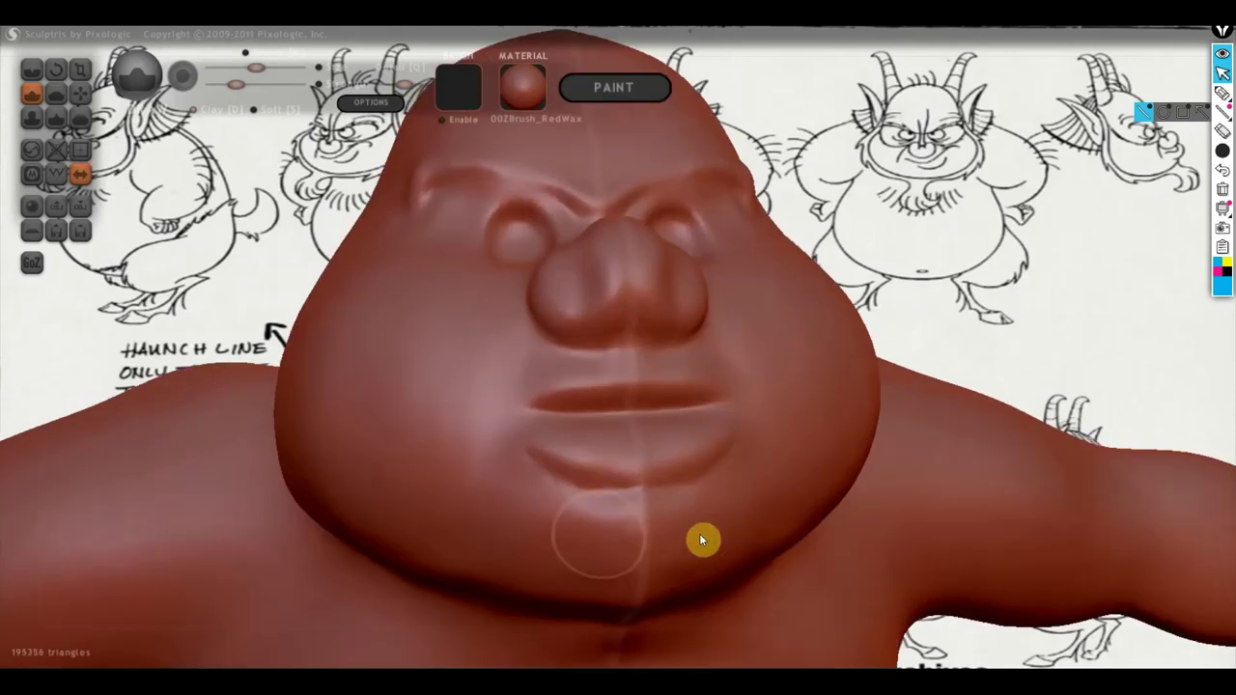
mouse_move(663, 565)
left_mouse_down()
mouse_move(592, 545)
mouse_move(655, 502)
mouse_move(541, 491)
mouse_move(590, 454)
left_mouse_up()
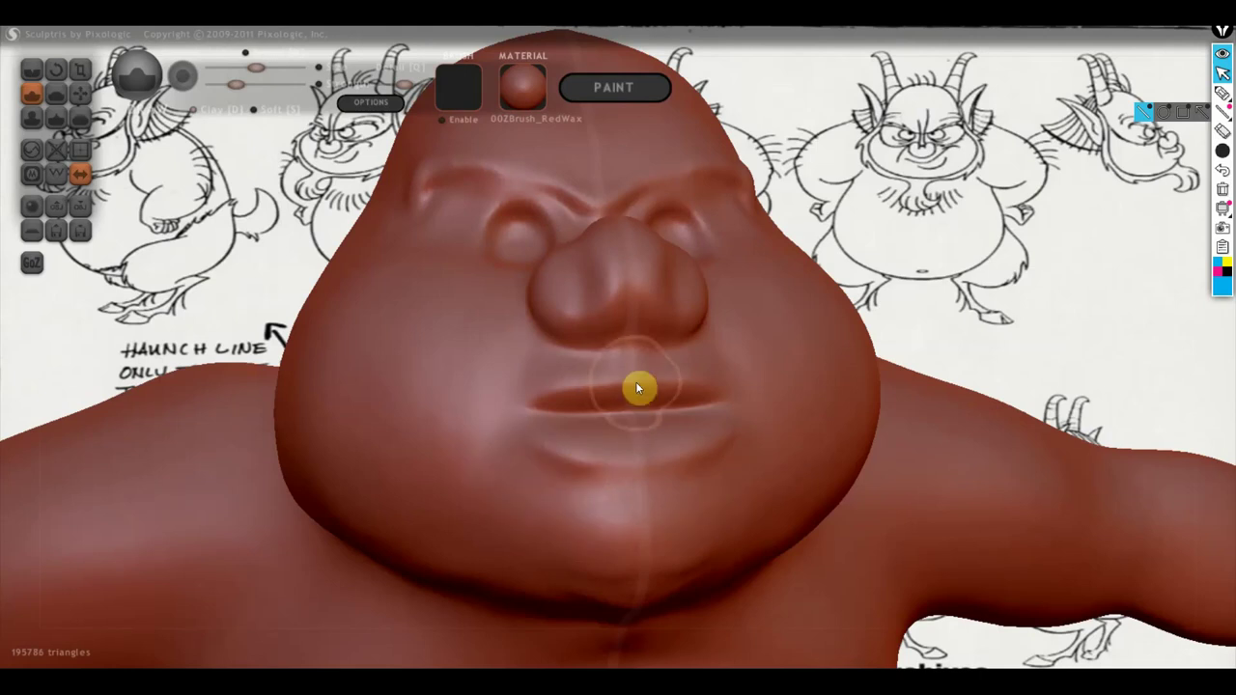
Build up and round out the nose tip, then turn toward a side view.
scroll(636, 382, "up", 2)
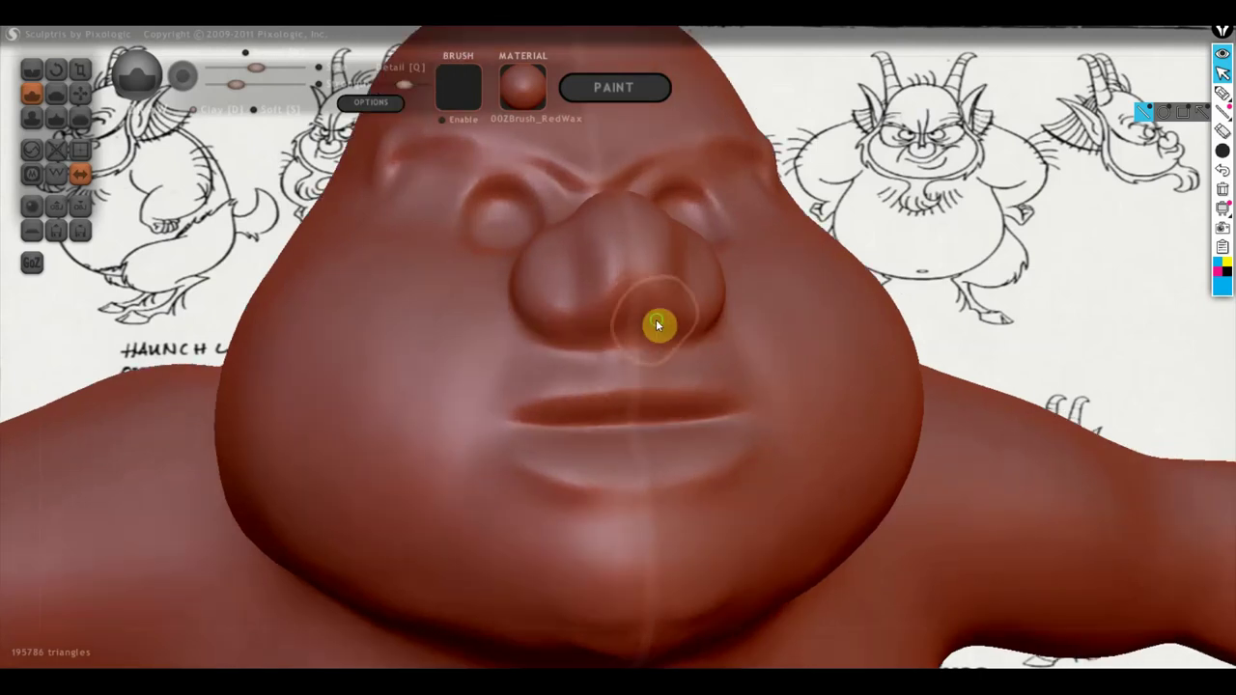
right_click_drag(656, 323, 569, 339, "alt")
mouse_move(527, 342)
left_mouse_down()
mouse_move(490, 282)
mouse_move(490, 311)
mouse_move(499, 271)
mouse_move(521, 309)
left_mouse_up()
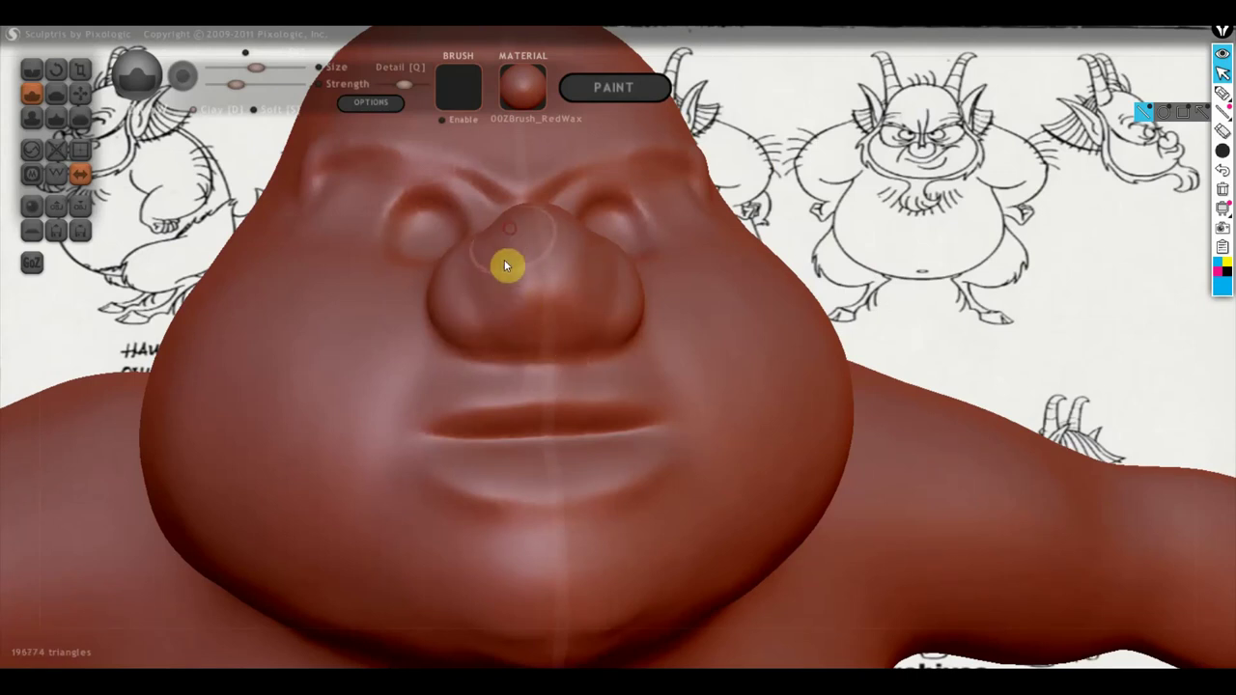
mouse_move(504, 259)
left_mouse_down()
mouse_move(524, 237)
mouse_move(560, 304)
mouse_move(553, 326)
left_mouse_up()
right_click_drag(554, 326, 704, 377)
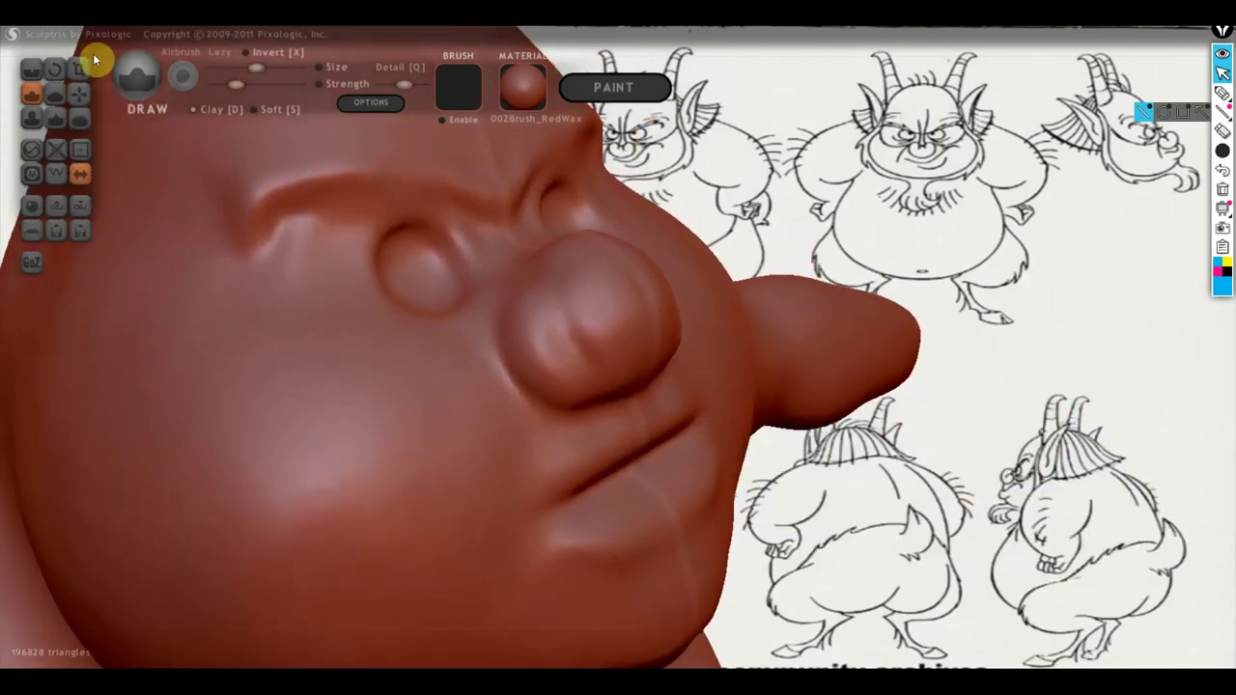
Carve a crease into the nose with the Crease brush from a three-quarter view.
left_click(32, 70)
right_click_drag(450, 288, 551, 360)
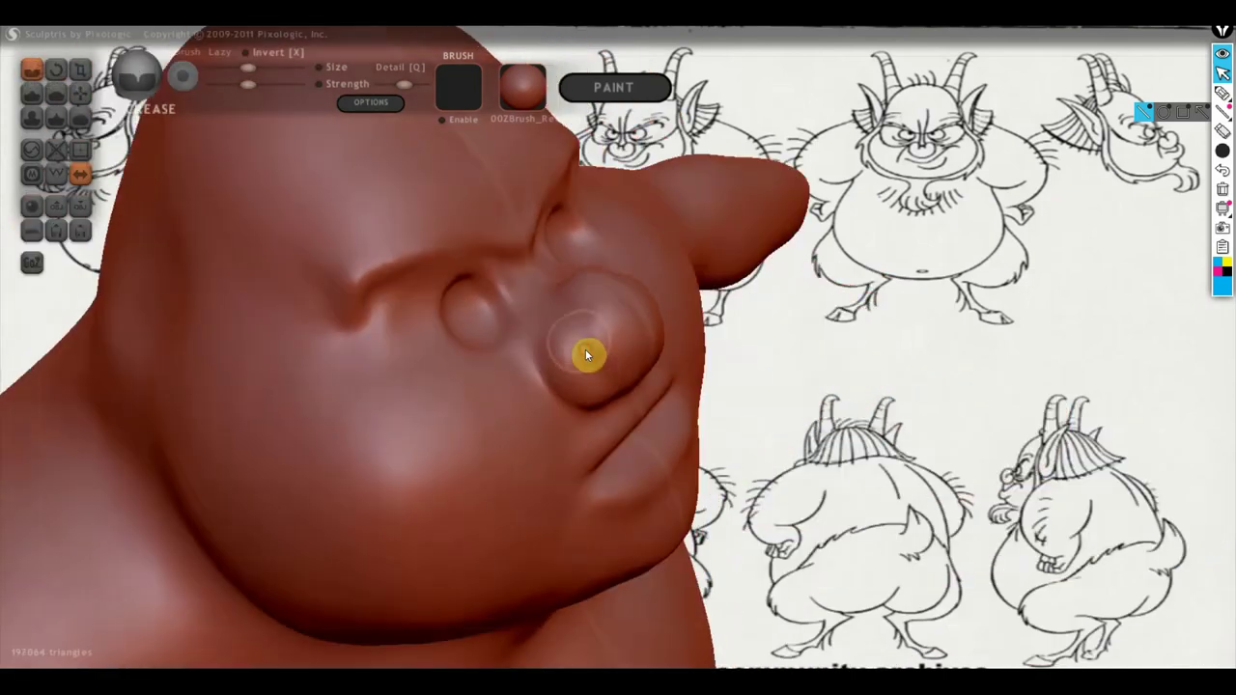
mouse_move(545, 329)
left_mouse_down()
mouse_move(587, 354)
mouse_move(545, 334)
left_mouse_up()
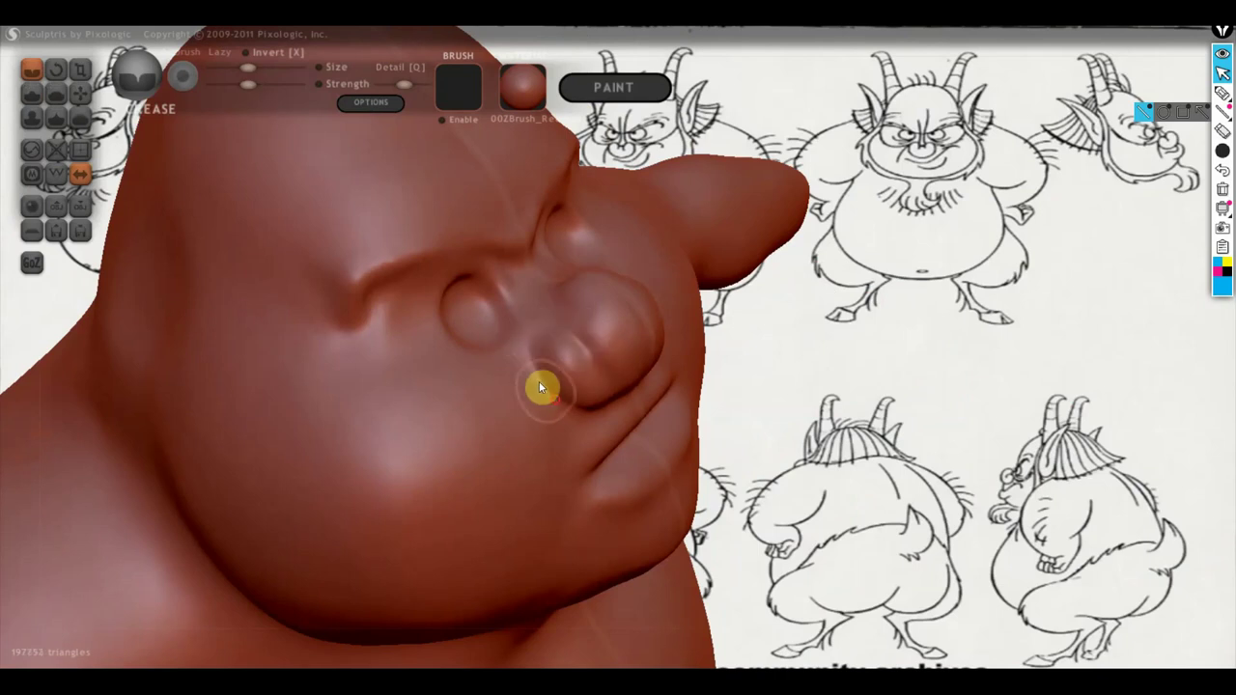
right_click_drag(573, 433, 464, 392)
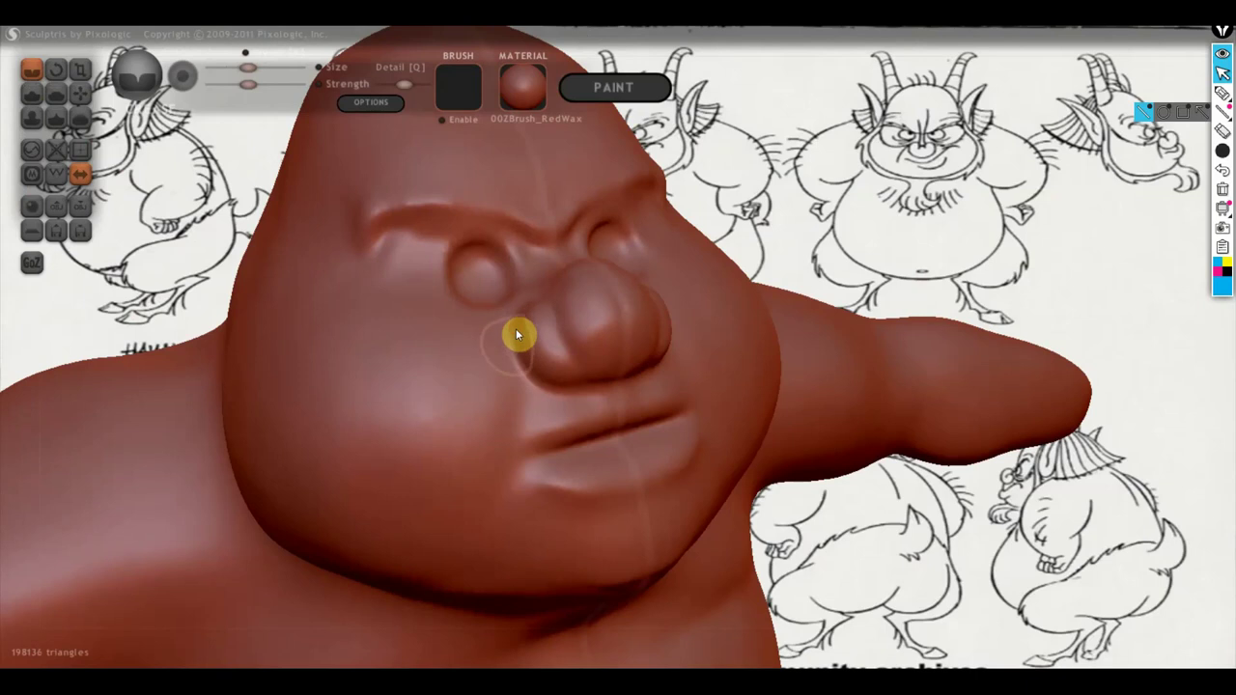
Shape the area between the nostrils and carve a deep cheek-to-nostril fold.
mouse_move(503, 447)
left_mouse_down()
mouse_move(499, 360)
mouse_move(503, 495)
left_mouse_up()
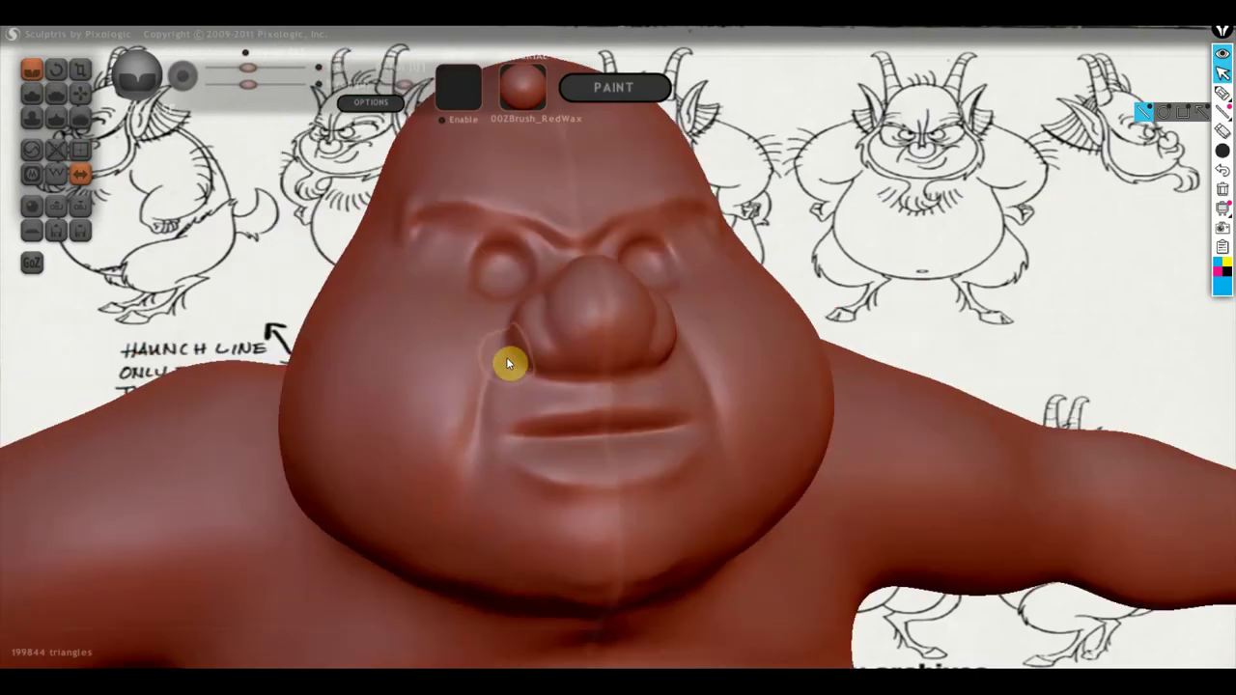
mouse_move(506, 361)
left_mouse_down()
mouse_move(566, 377)
mouse_move(597, 368)
left_mouse_up()
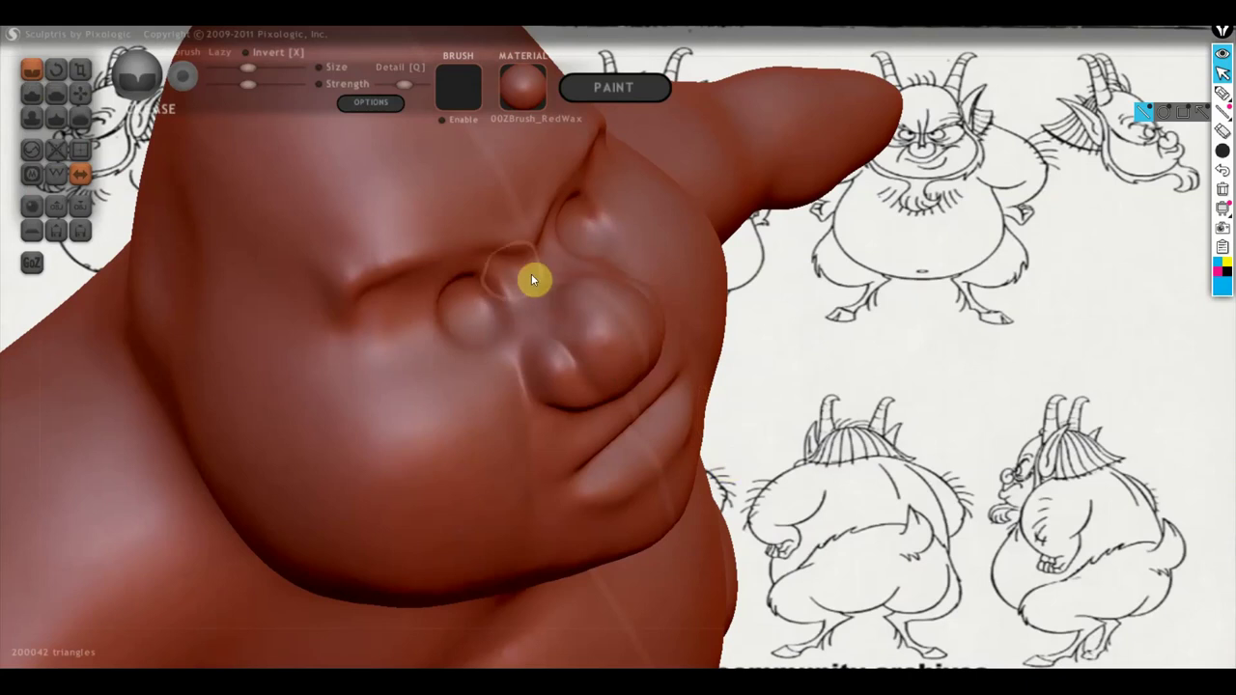
mouse_move(544, 323)
left_mouse_down()
mouse_move(511, 276)
mouse_move(526, 331)
left_mouse_up()
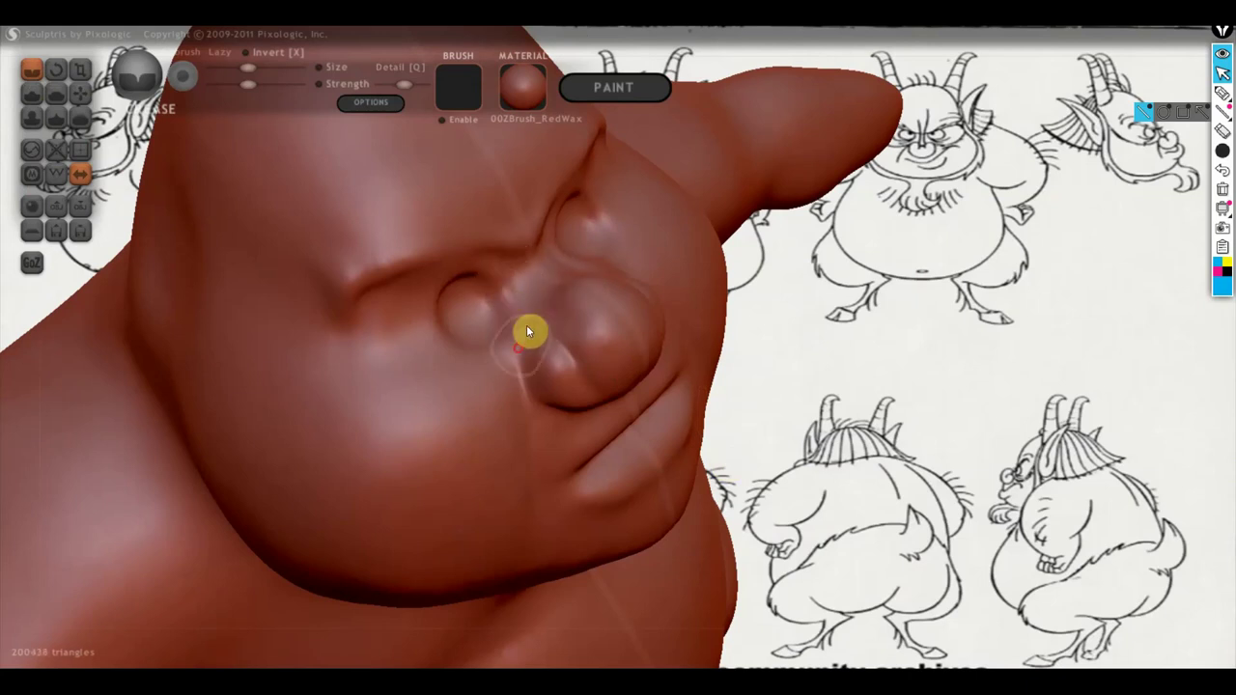
mouse_move(405, 370)
left_mouse_down()
mouse_move(454, 379)
mouse_move(530, 335)
left_mouse_up()
mouse_move(440, 390)
left_mouse_down()
mouse_move(525, 351)
mouse_move(436, 400)
mouse_move(473, 376)
mouse_move(503, 400)
mouse_move(482, 414)
mouse_move(380, 395)
left_mouse_up()
Flatten the lumpy lower cheek and smooth away the bump on it.
left_click(46, 96)
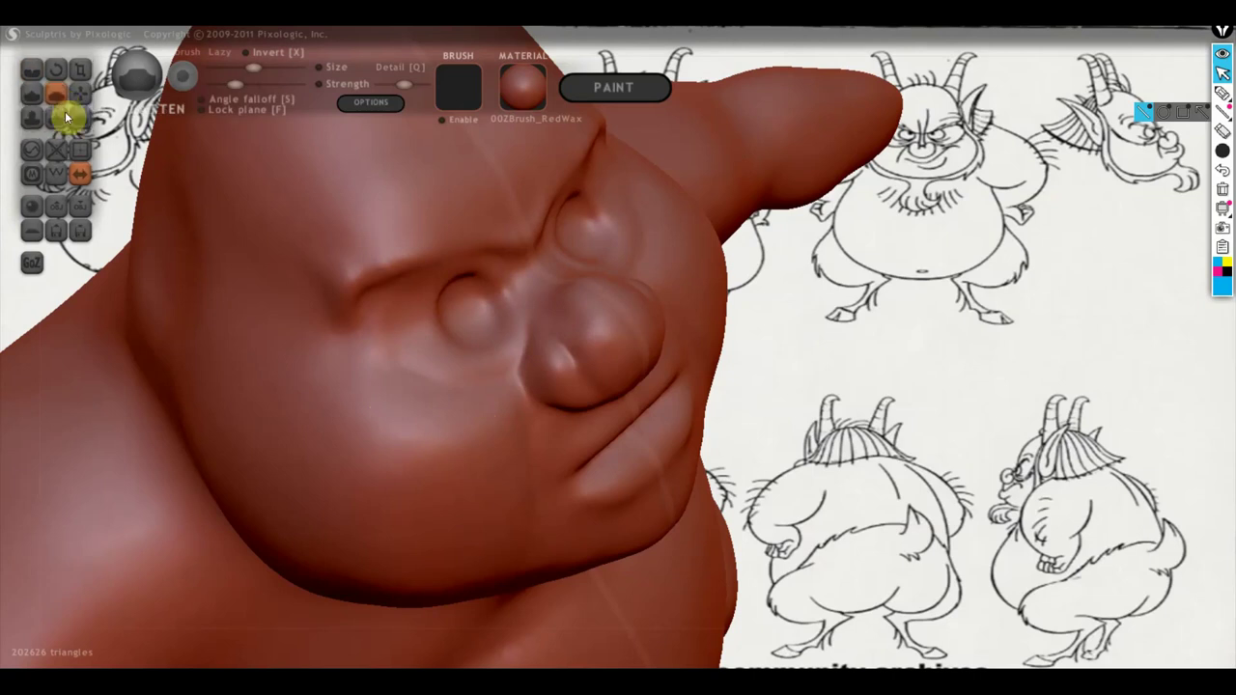
mouse_move(475, 430)
left_mouse_down()
mouse_move(416, 451)
mouse_move(326, 420)
mouse_move(257, 428)
mouse_move(355, 449)
mouse_move(406, 477)
mouse_move(475, 474)
mouse_move(350, 447)
left_mouse_up()
right_click_drag(585, 356, 568, 293)
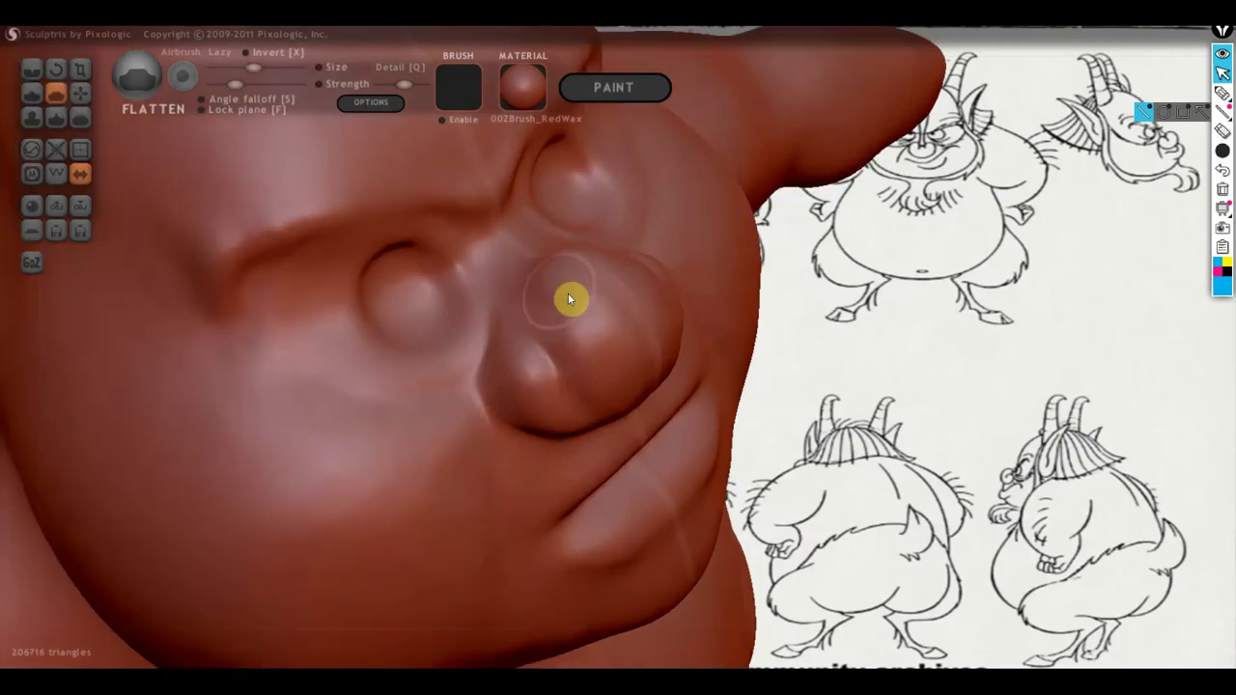
mouse_move(568, 300)
left_mouse_down()
mouse_move(613, 357)
mouse_move(582, 354)
mouse_move(588, 364)
mouse_move(603, 364)
left_mouse_up()
scroll(579, 348, "down", 3)
Build a heavy brow ridge across the forehead above both eyes.
mouse_move(506, 321)
right_mouse_down()
mouse_move(447, 303)
mouse_move(506, 243)
right_mouse_up()
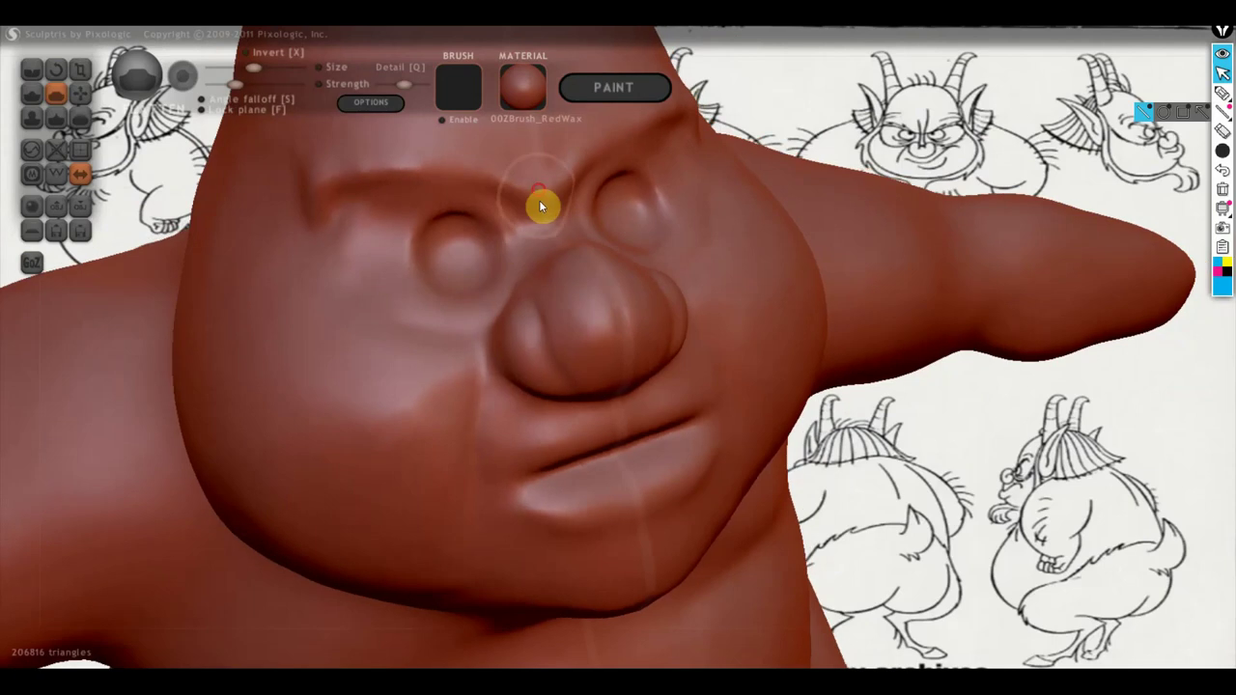
mouse_move(541, 206)
left_mouse_down()
mouse_move(409, 151)
mouse_move(318, 177)
left_mouse_up()
left_click_drag(528, 204, 275, 180)
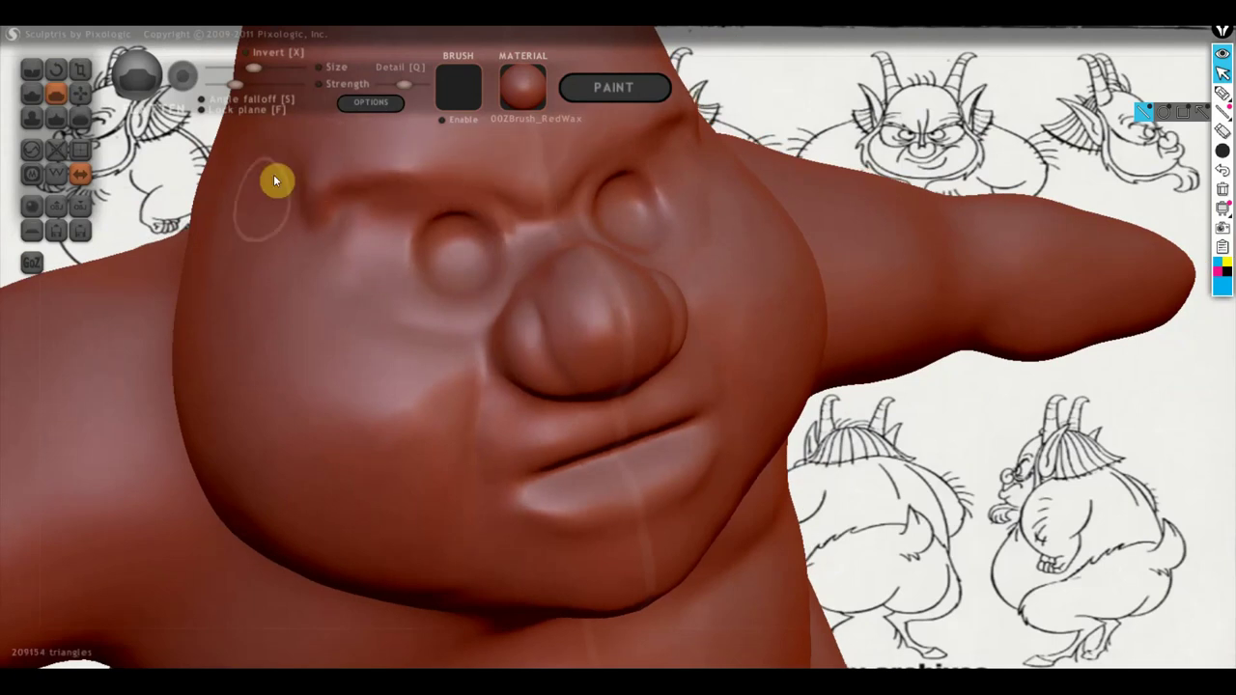
mouse_move(275, 180)
right_mouse_down()
mouse_move(354, 242)
mouse_move(400, 232)
right_mouse_up()
mouse_move(399, 232)
left_mouse_down()
mouse_move(345, 276)
mouse_move(409, 187)
left_mouse_up()
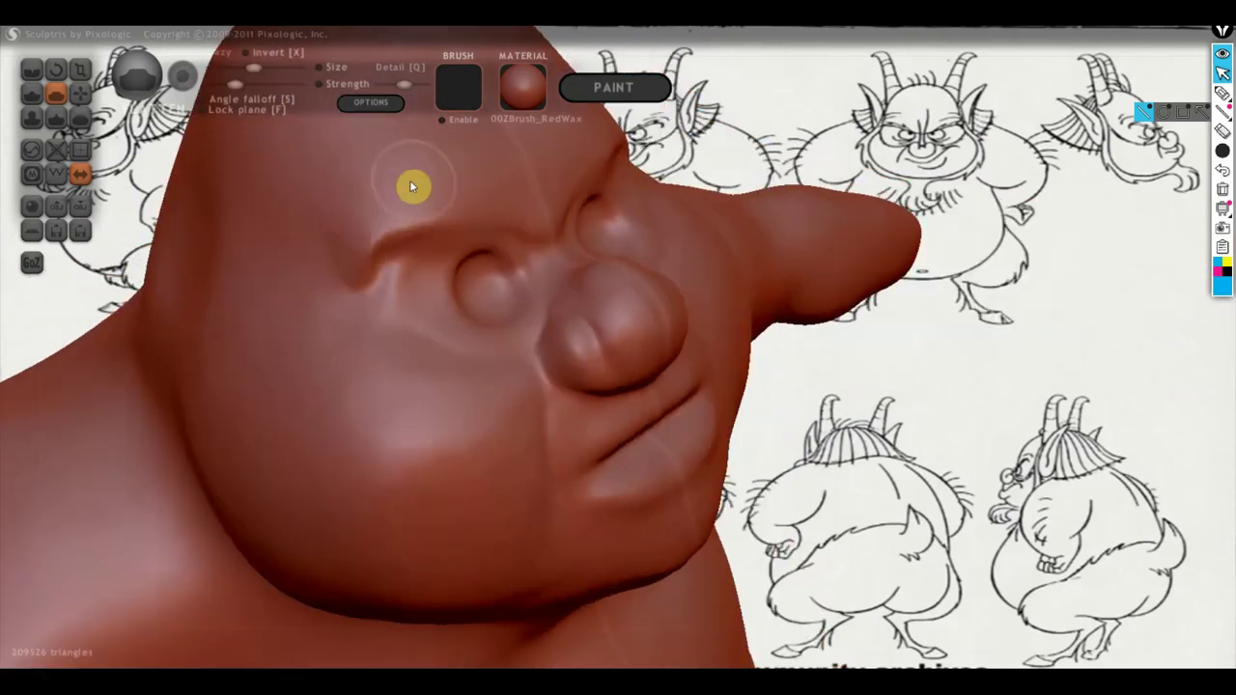
right_click_drag(409, 180, 352, 271)
scroll(367, 249, "up", 2)
left_click_drag(367, 249, 279, 217)
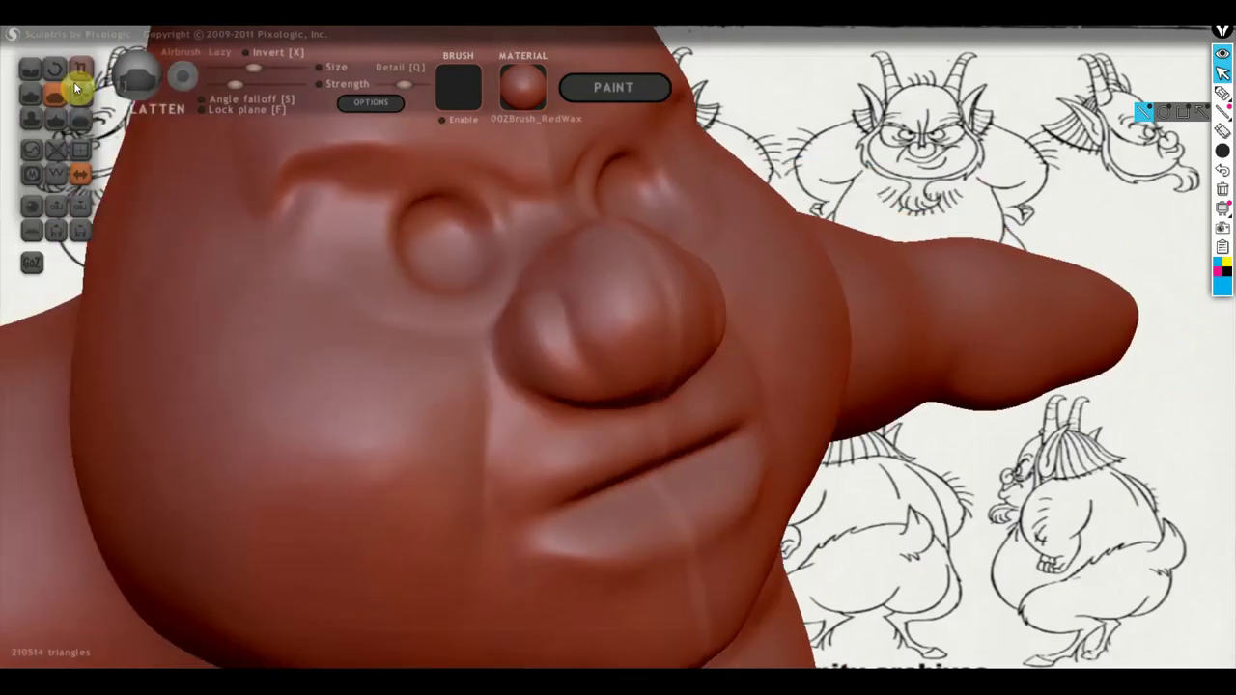
Carve creases between the eyes and brow, plus a furrow between the brows.
left_click(31, 70)
mouse_move(523, 215)
left_mouse_down()
mouse_move(477, 186)
mouse_move(343, 170)
left_mouse_up()
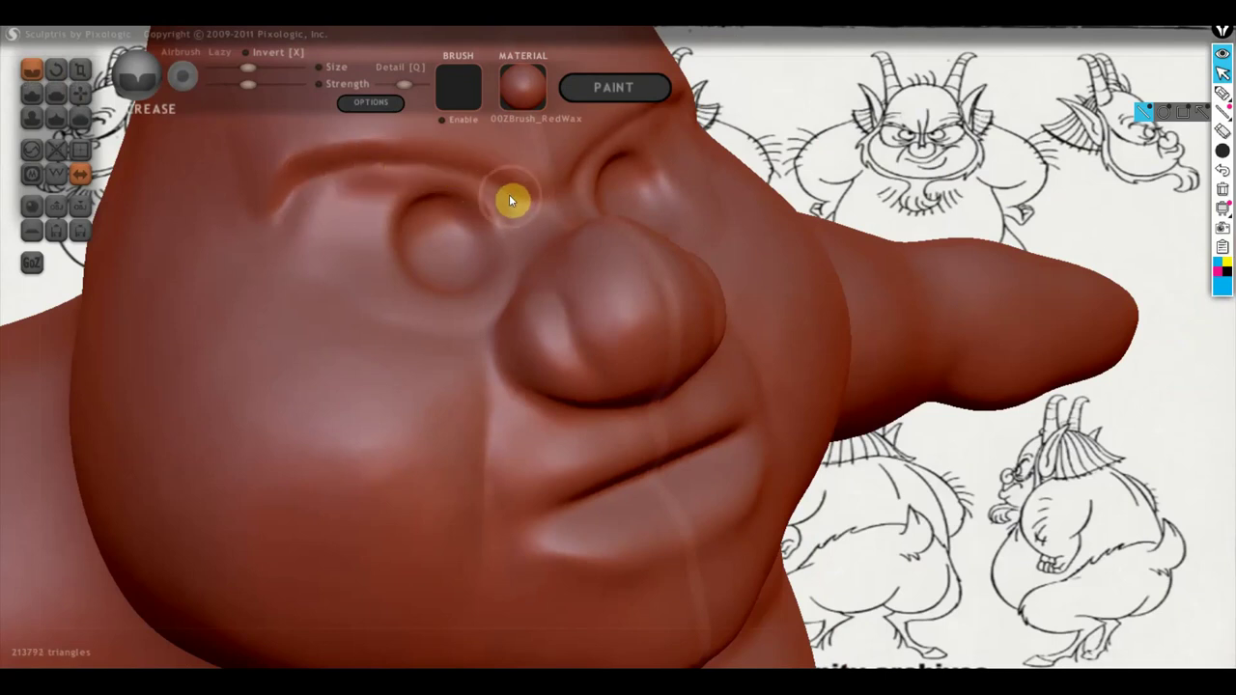
left_click_drag(510, 142, 531, 189)
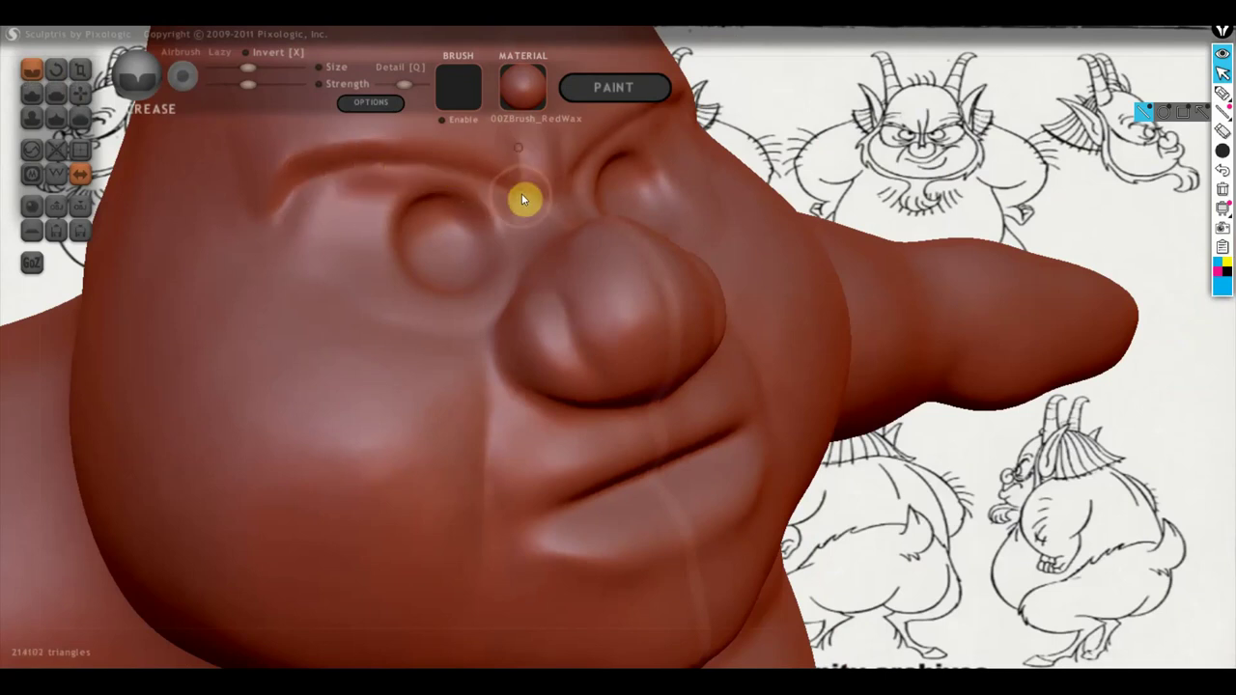
right_click_drag(550, 208, 523, 295)
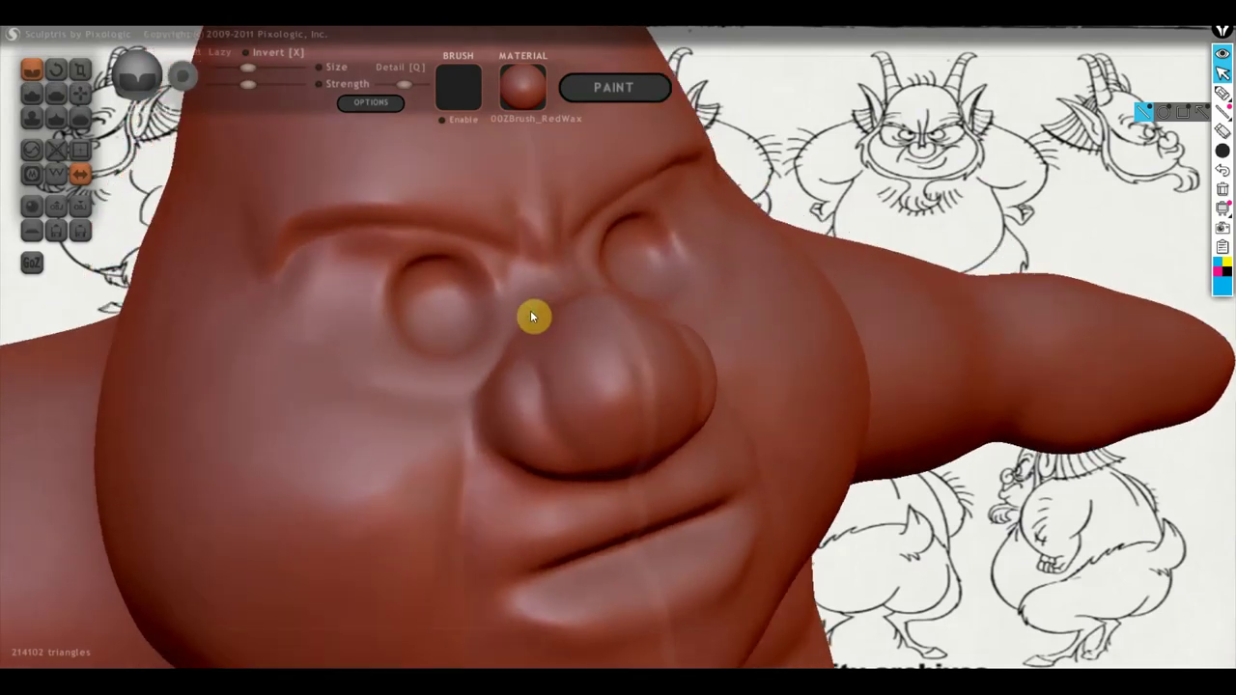
left_click_drag(529, 343, 516, 264)
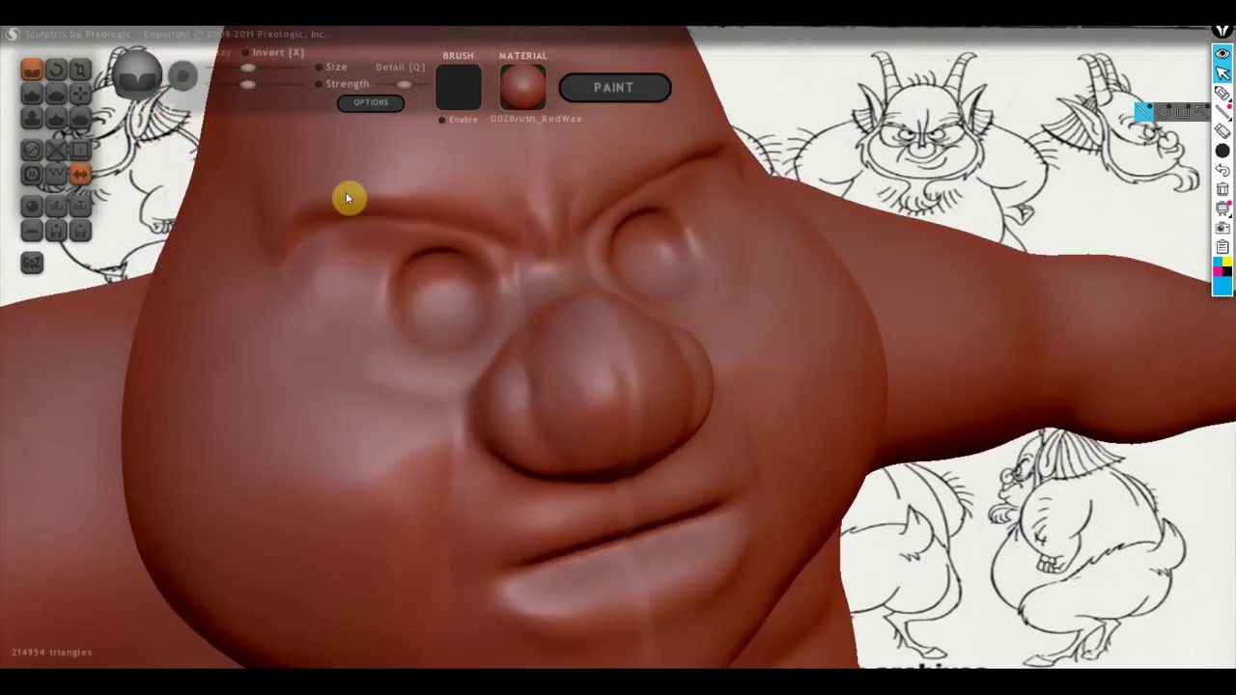
Add a Clay crease above the nose, then inspect the head from above.
left_click(31, 94)
right_click_drag(195, 114, 415, 253)
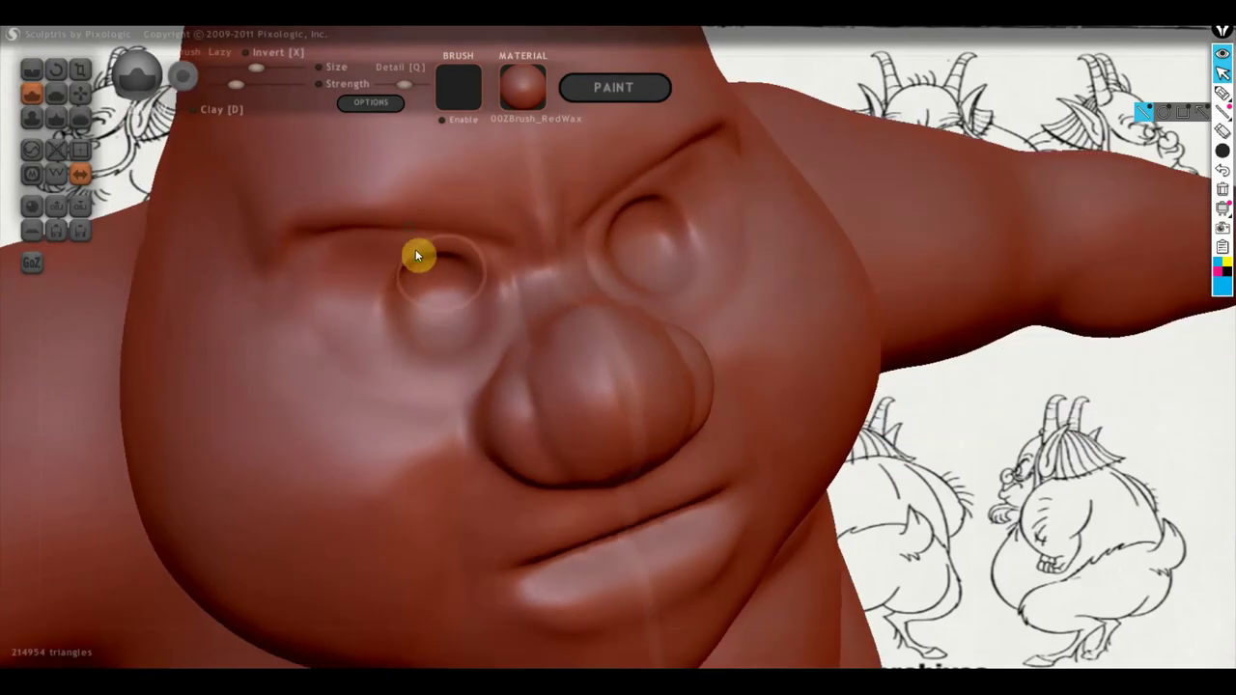
mouse_move(556, 296)
left_mouse_down()
mouse_move(553, 232)
mouse_move(440, 238)
left_mouse_up()
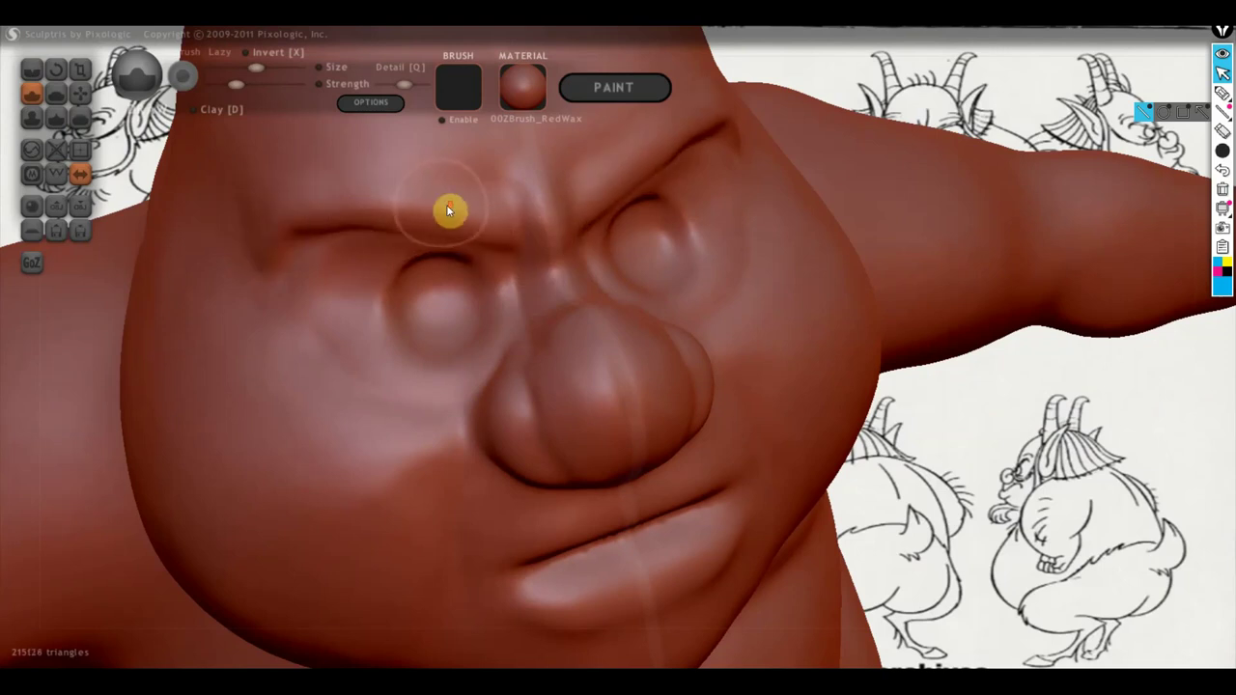
right_click_drag(450, 207, 428, 242)
scroll(409, 203, "down", 3)
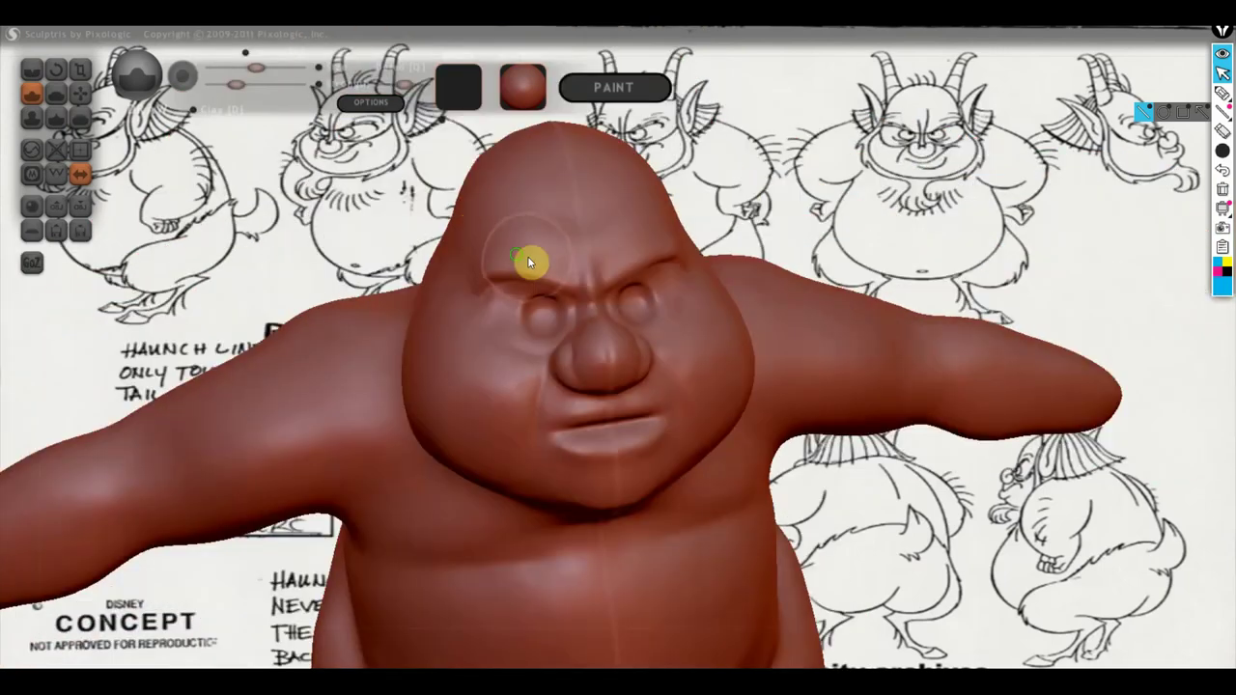
scroll(525, 262, "down", 2)
mouse_move(500, 229)
right_mouse_down()
mouse_move(624, 241)
mouse_move(591, 261)
mouse_move(593, 285)
right_mouse_up()
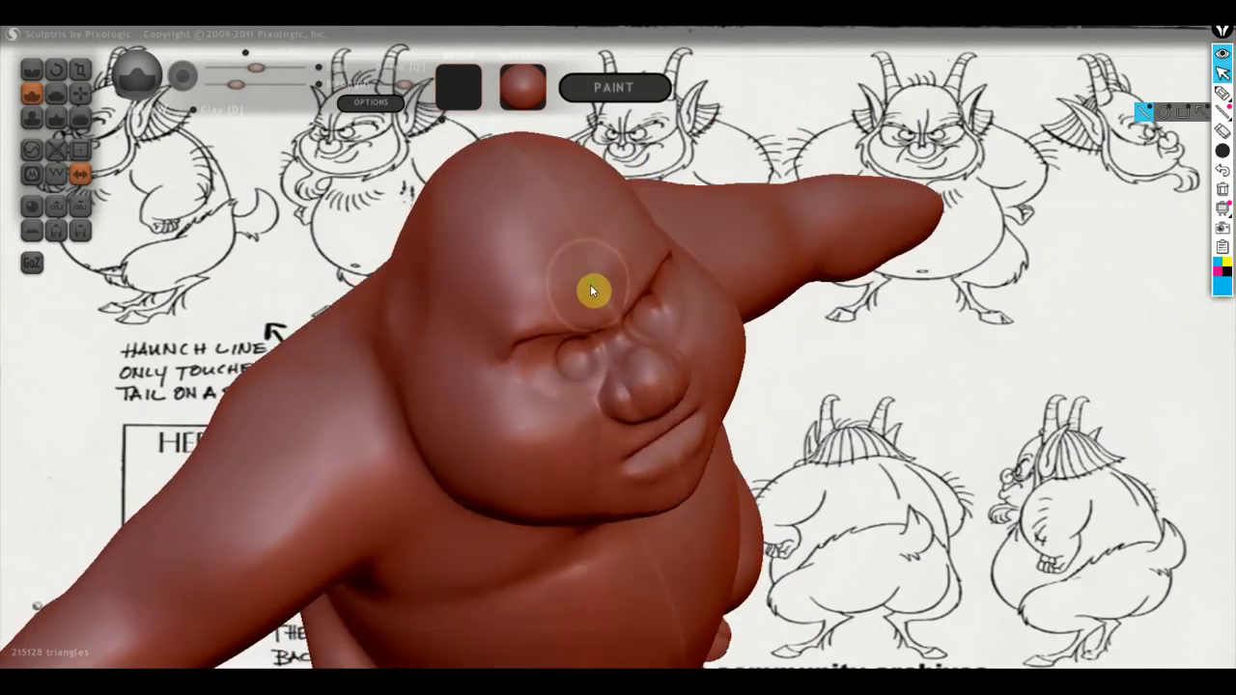
left_click(55, 93)
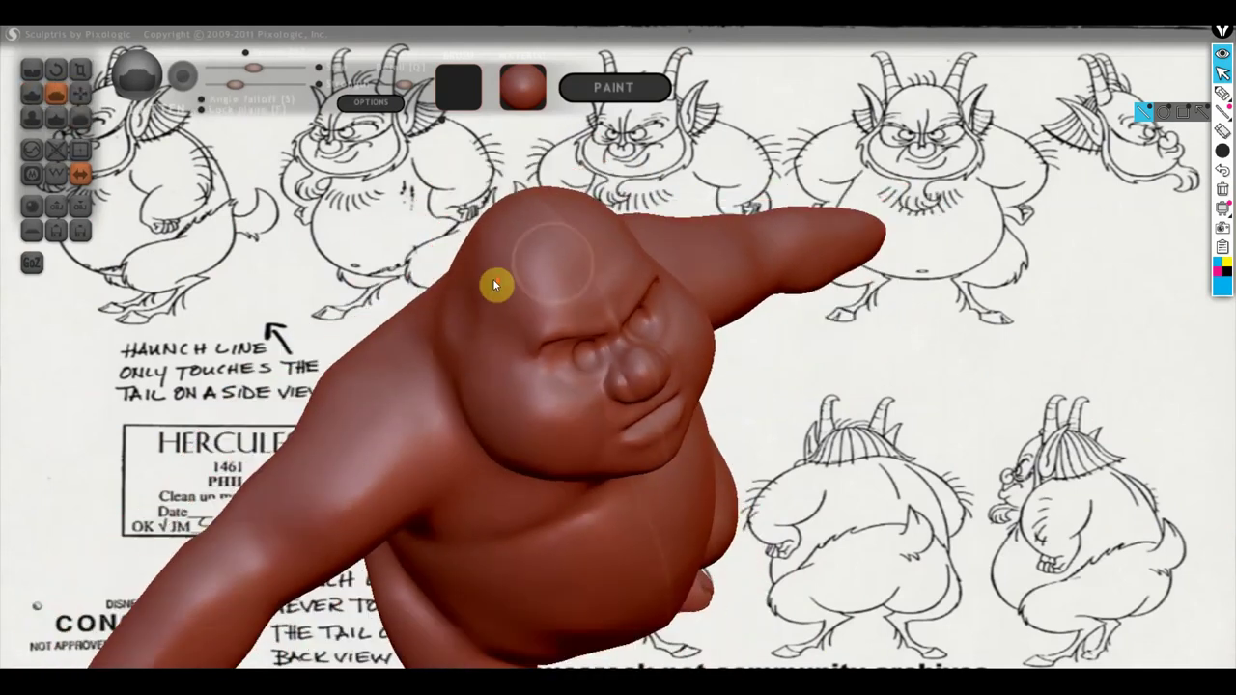
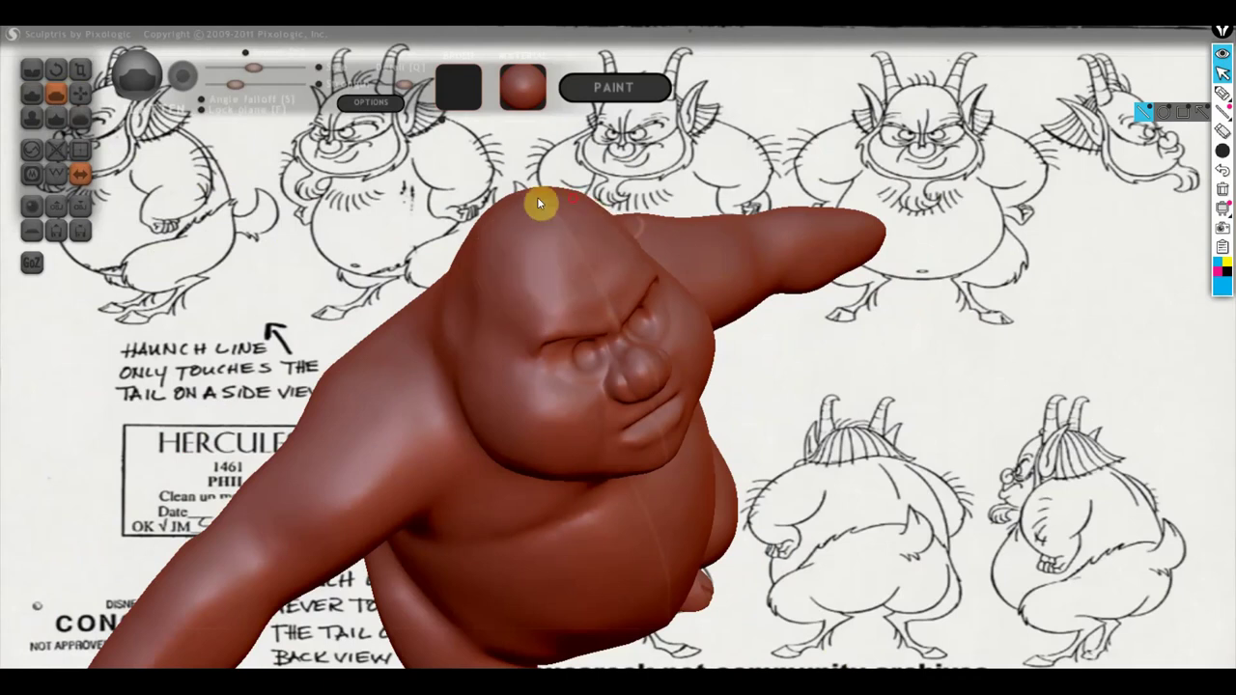
Reduce the satyr mesh to fewer triangles, with the wireframe shown.
right_click_drag(587, 234, 584, 238)
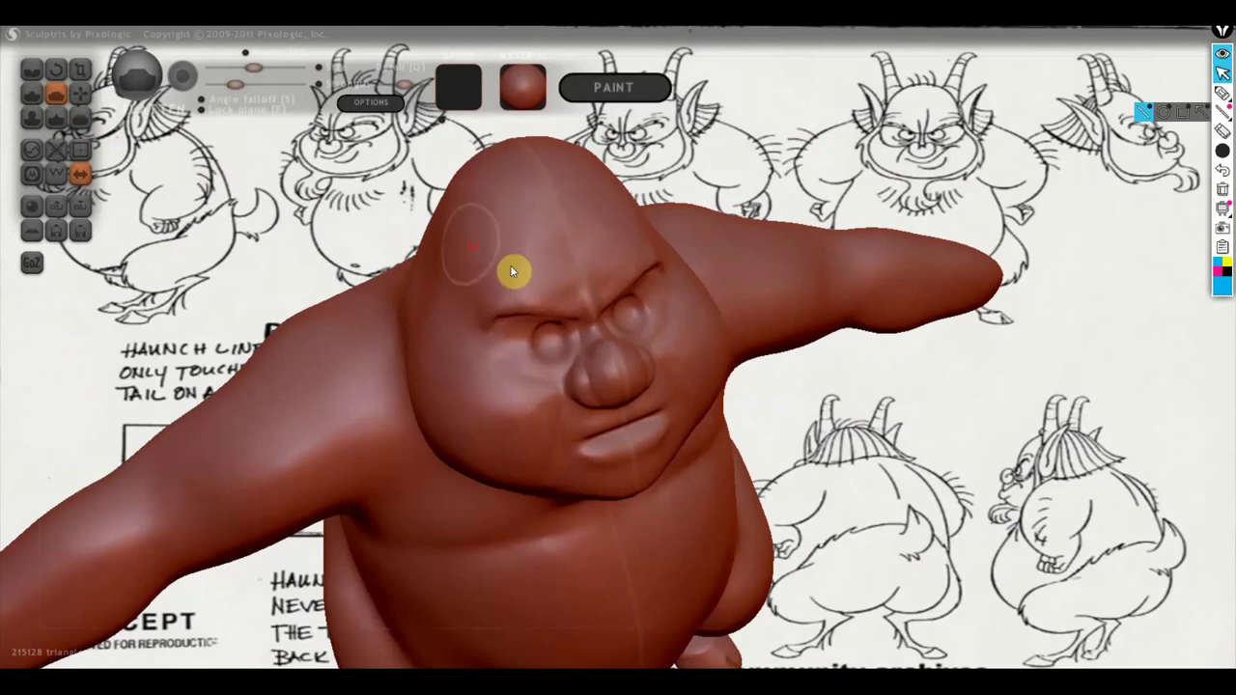
left_click(61, 147)
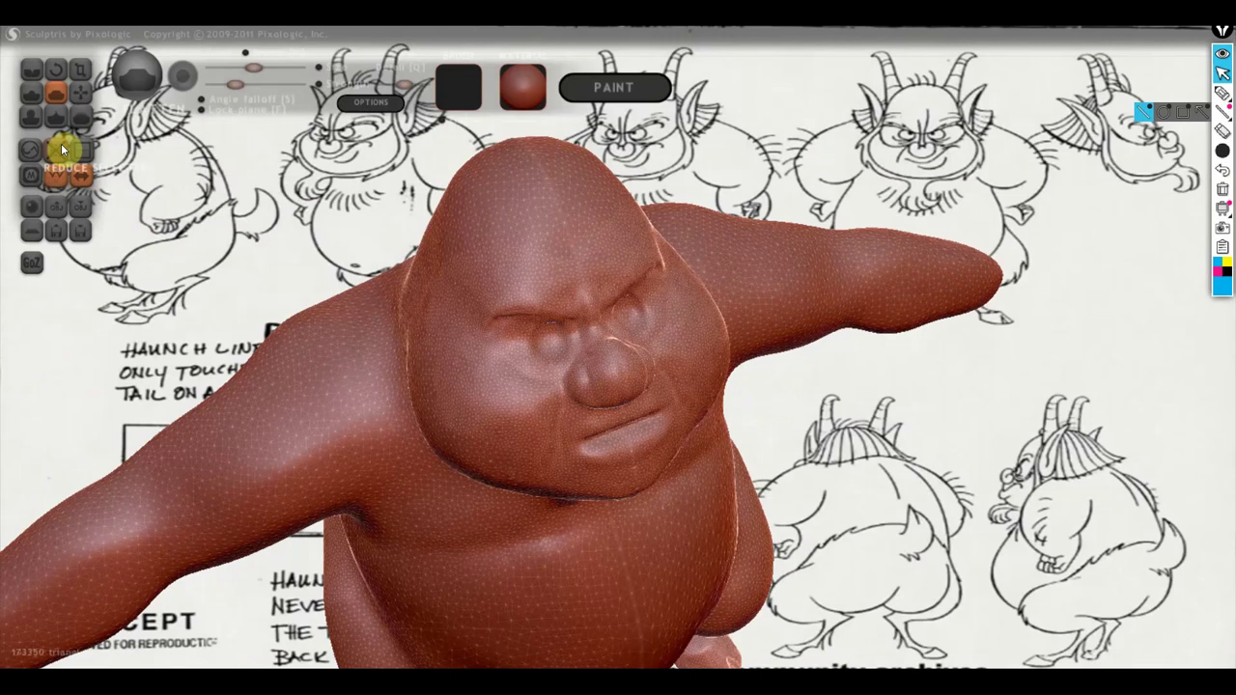
left_click(61, 143)
Carve a deeper eye socket and heavier brow into the face from the left profile.
right_click_drag(69, 177, 411, 279)
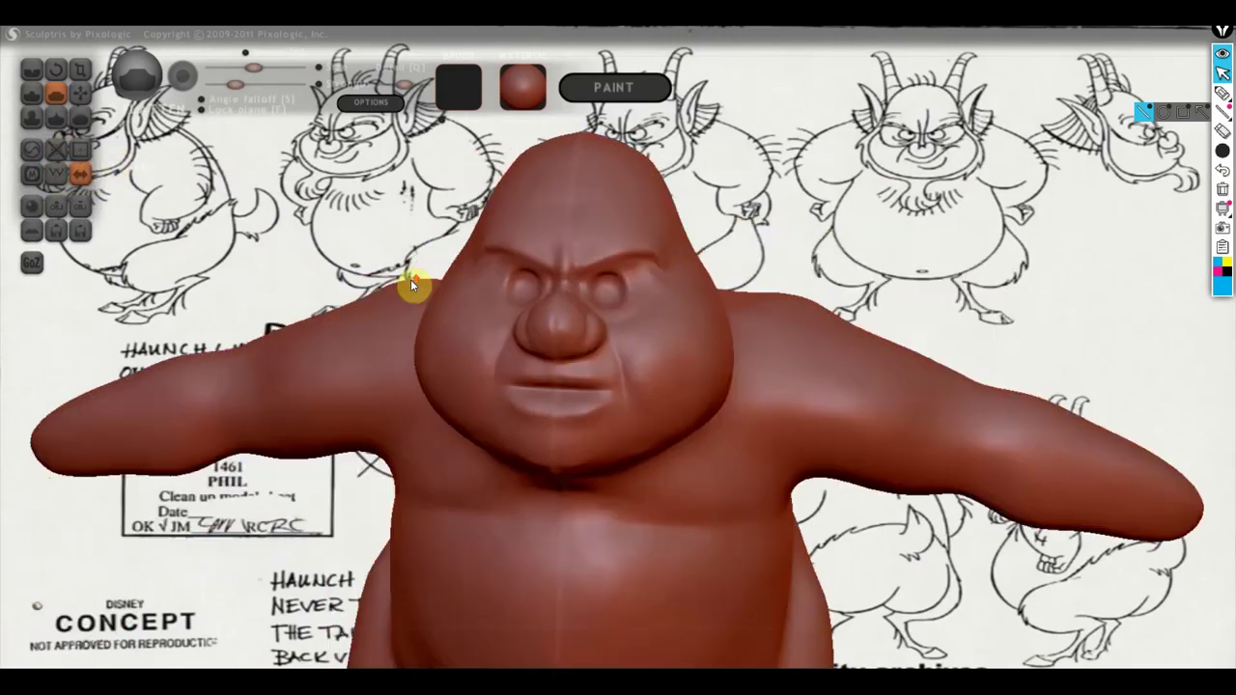
scroll(603, 281, "up", 2)
right_click_drag(602, 281, 613, 307)
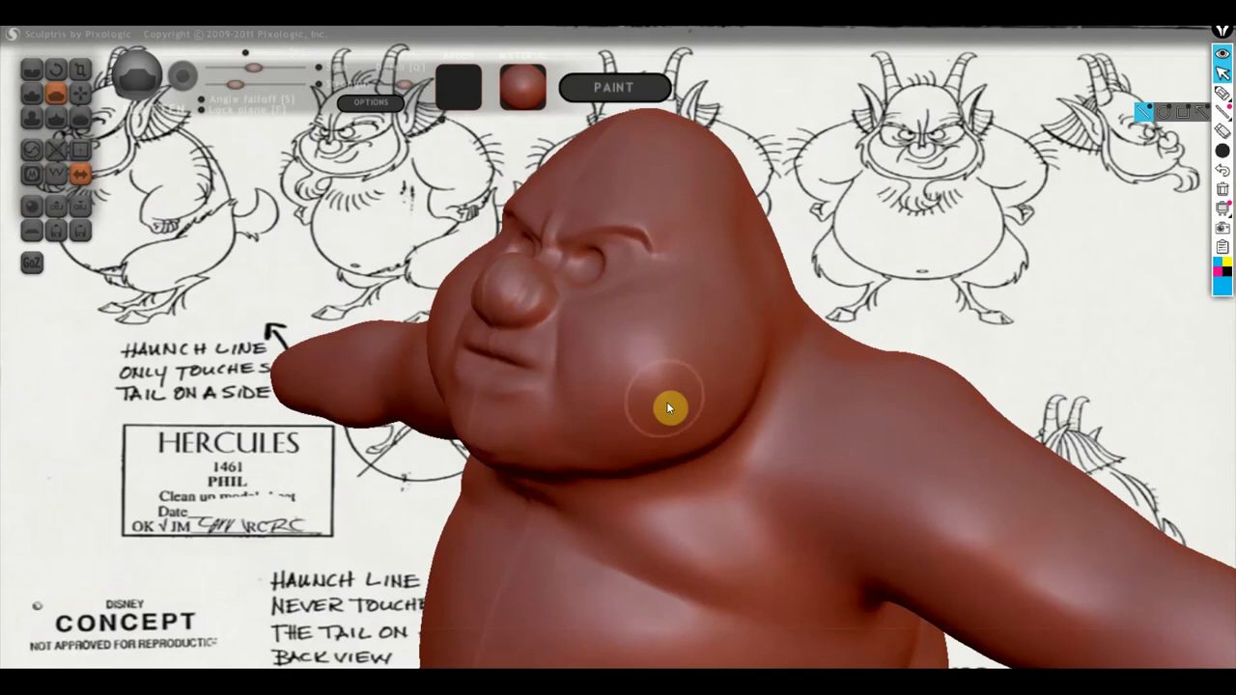
scroll(664, 344, "up", 2)
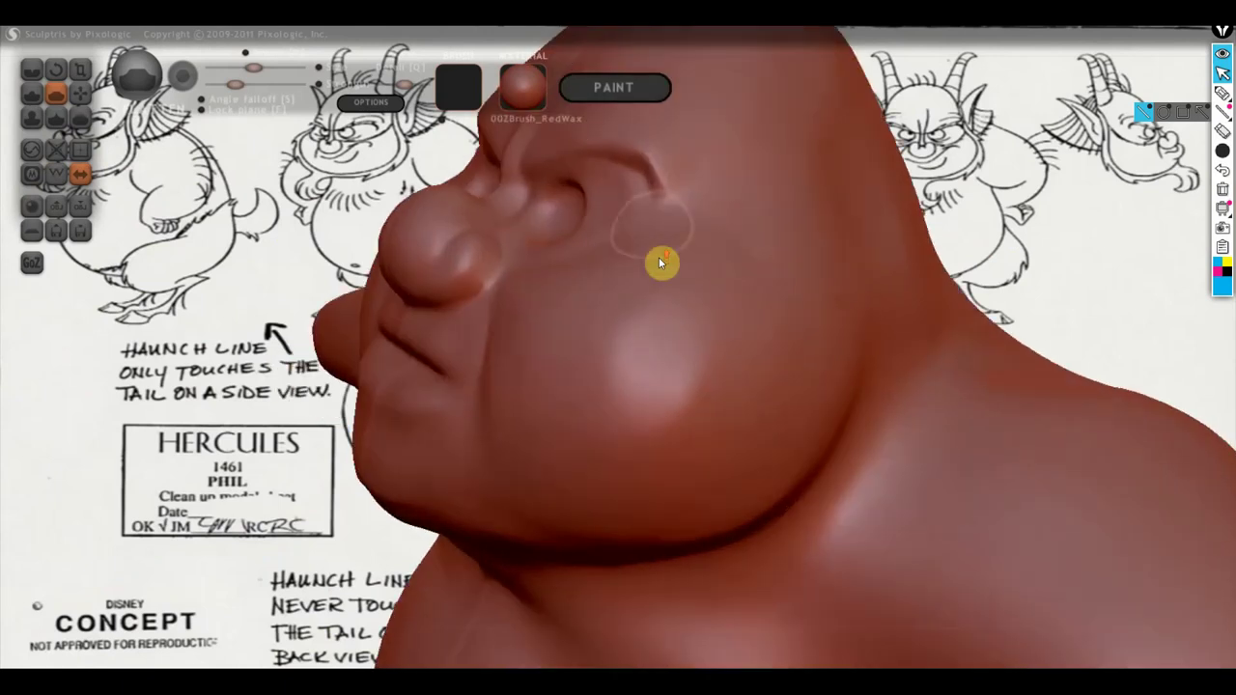
scroll(715, 241, "down", 2)
right_click_drag(722, 249, 691, 294)
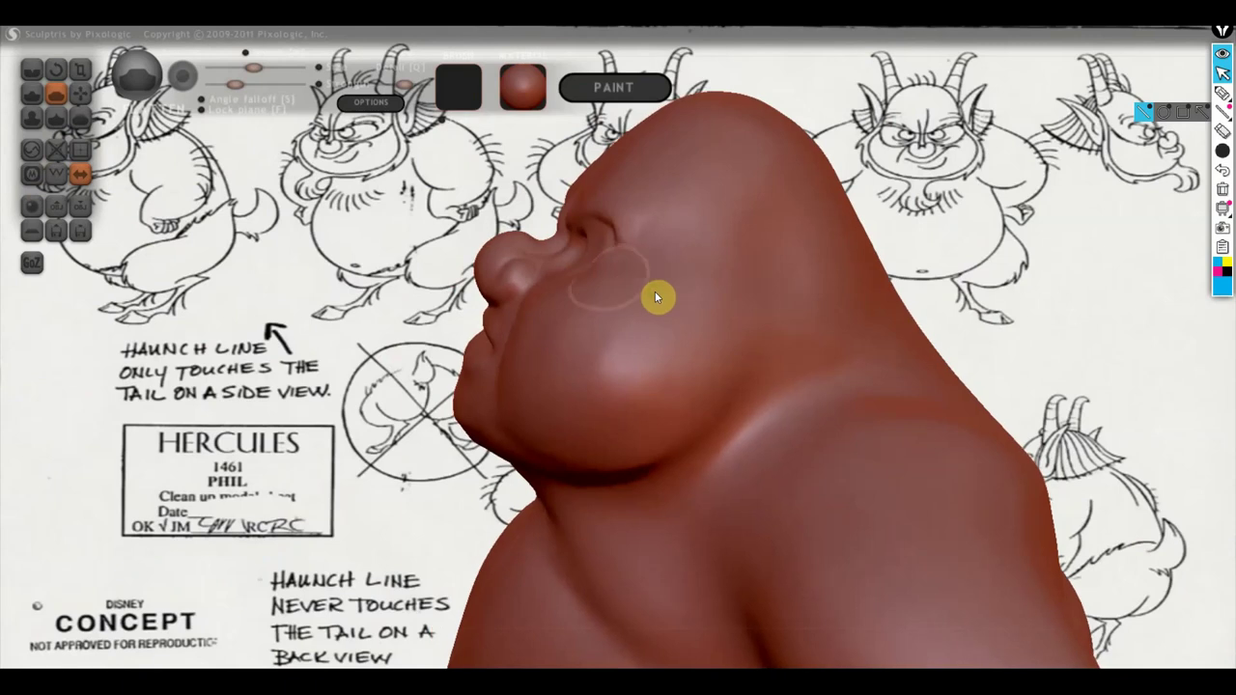
mouse_move(654, 296)
left_mouse_down()
mouse_move(574, 281)
mouse_move(582, 254)
left_mouse_up()
Use the Grab brush to pull the eye socket and cheek into shape.
left_click(80, 93)
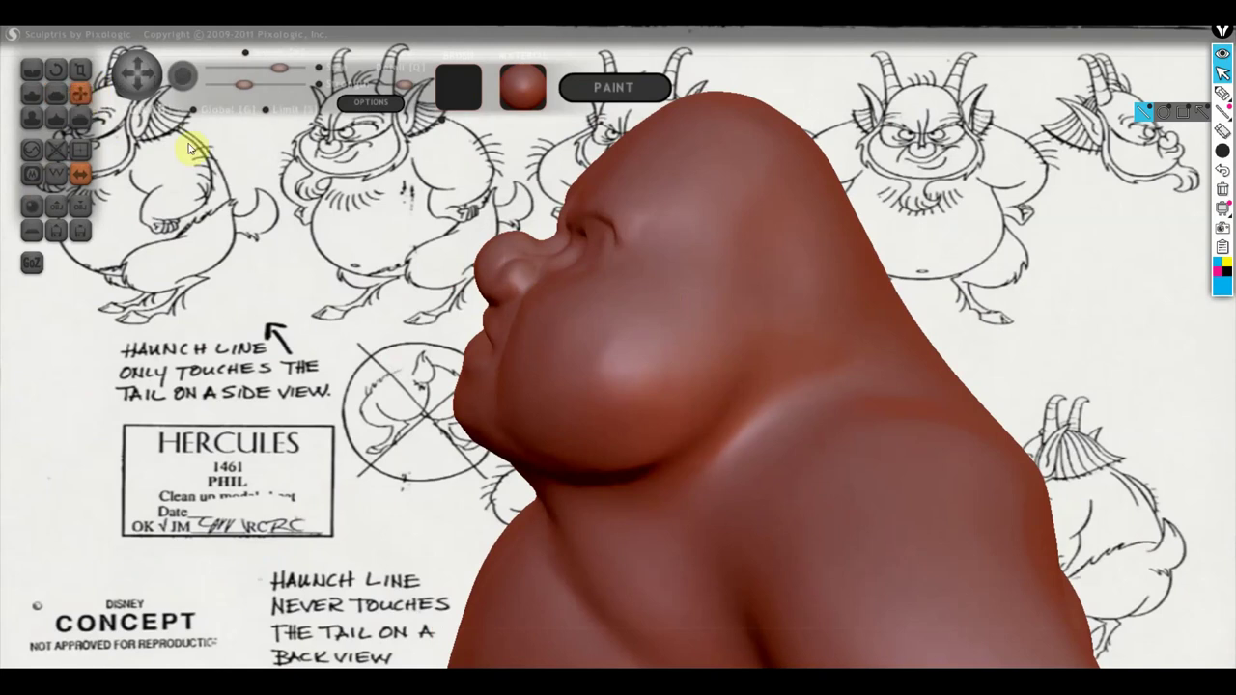
right_click_drag(608, 229, 624, 232)
left_click_drag(619, 218, 449, 437)
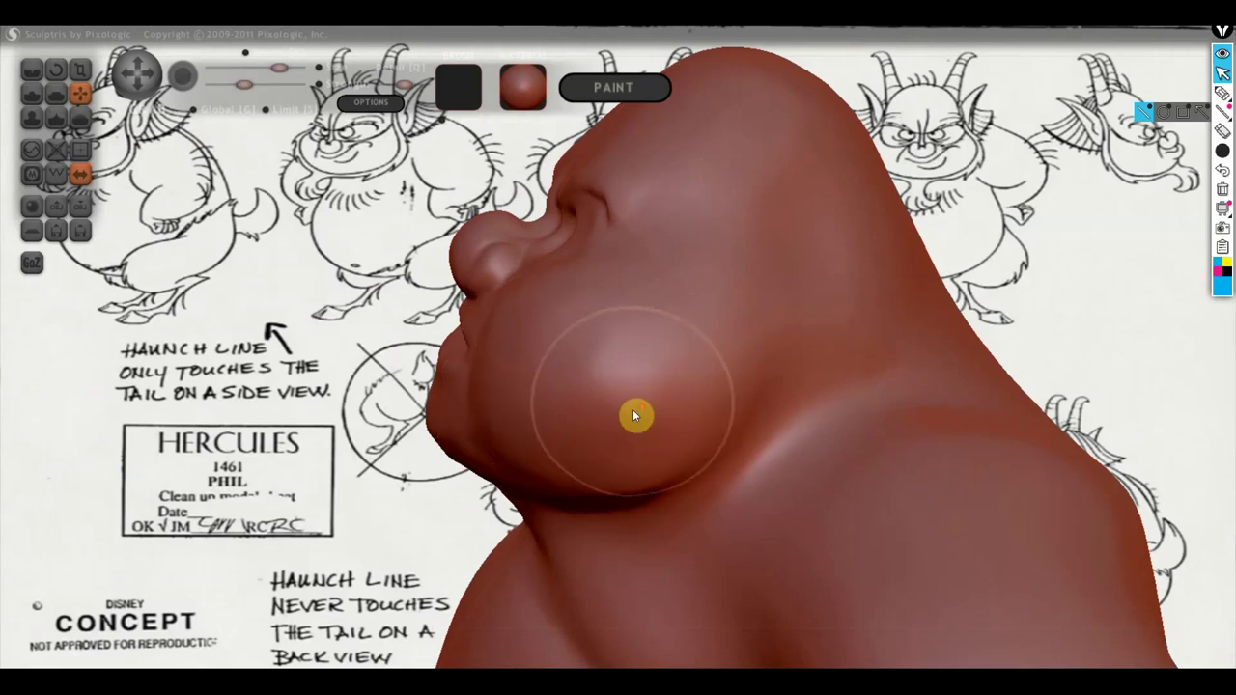
right_click_drag(635, 415, 660, 393)
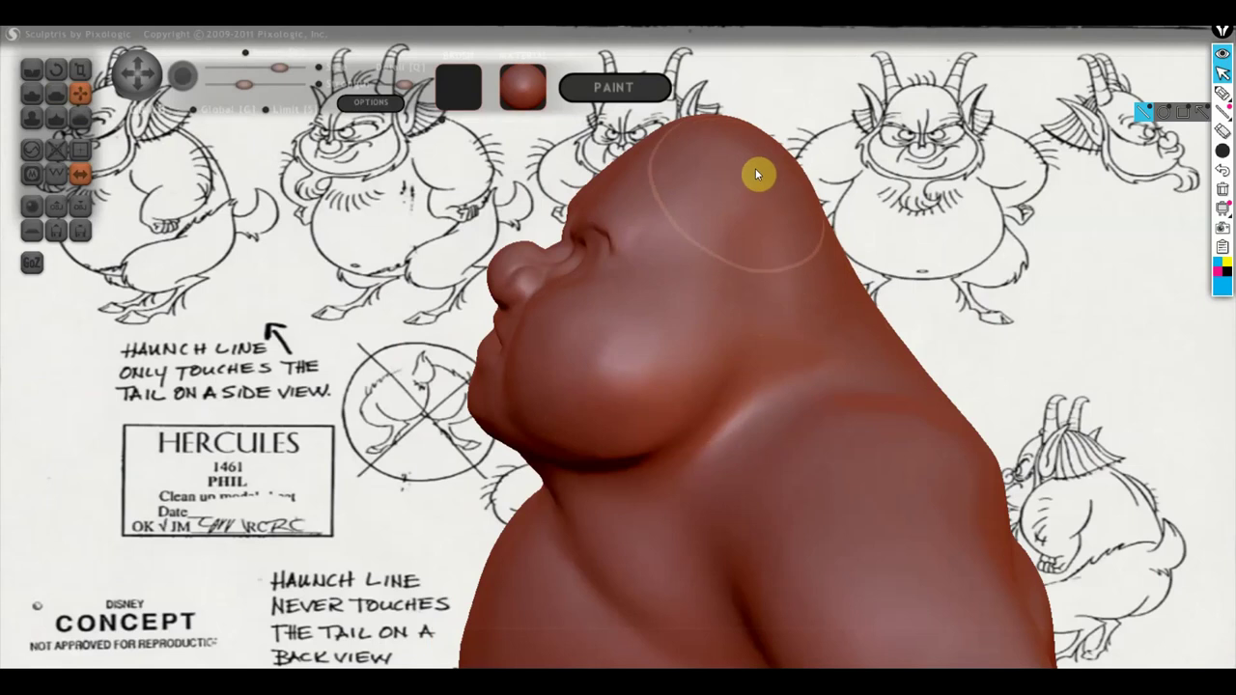
mouse_move(761, 232)
right_mouse_down()
mouse_move(769, 257)
mouse_move(1008, 248)
right_mouse_up()
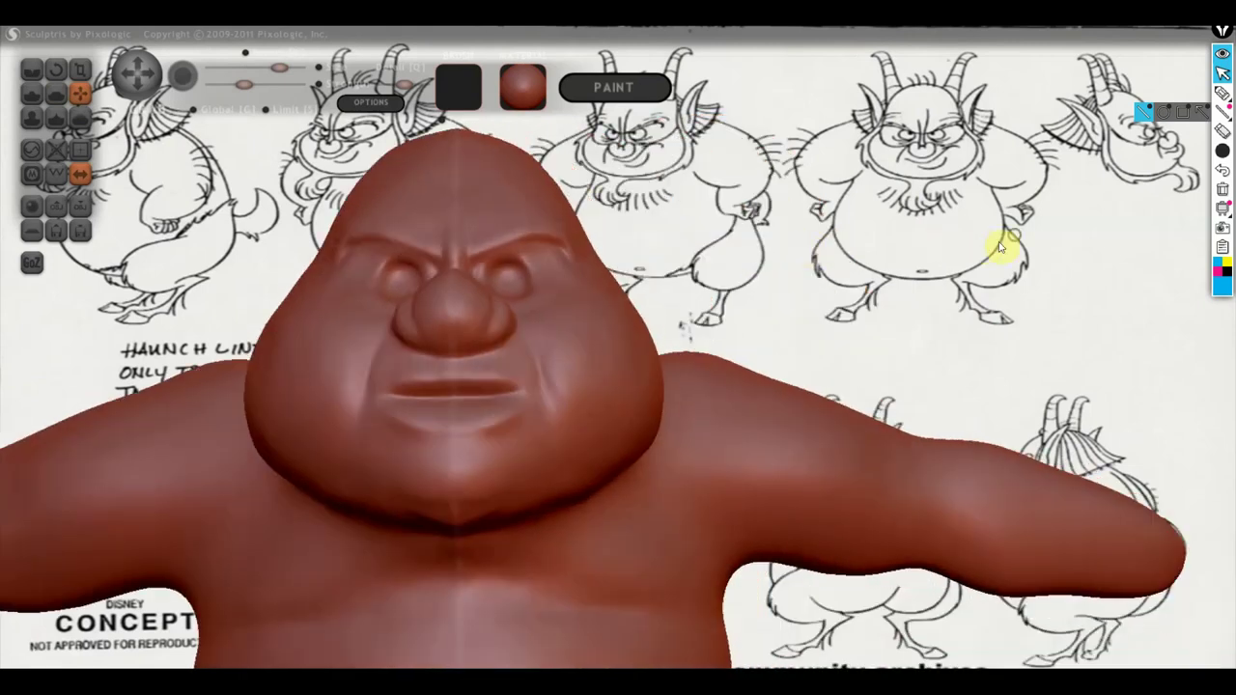
right_click_drag(684, 322, 704, 323)
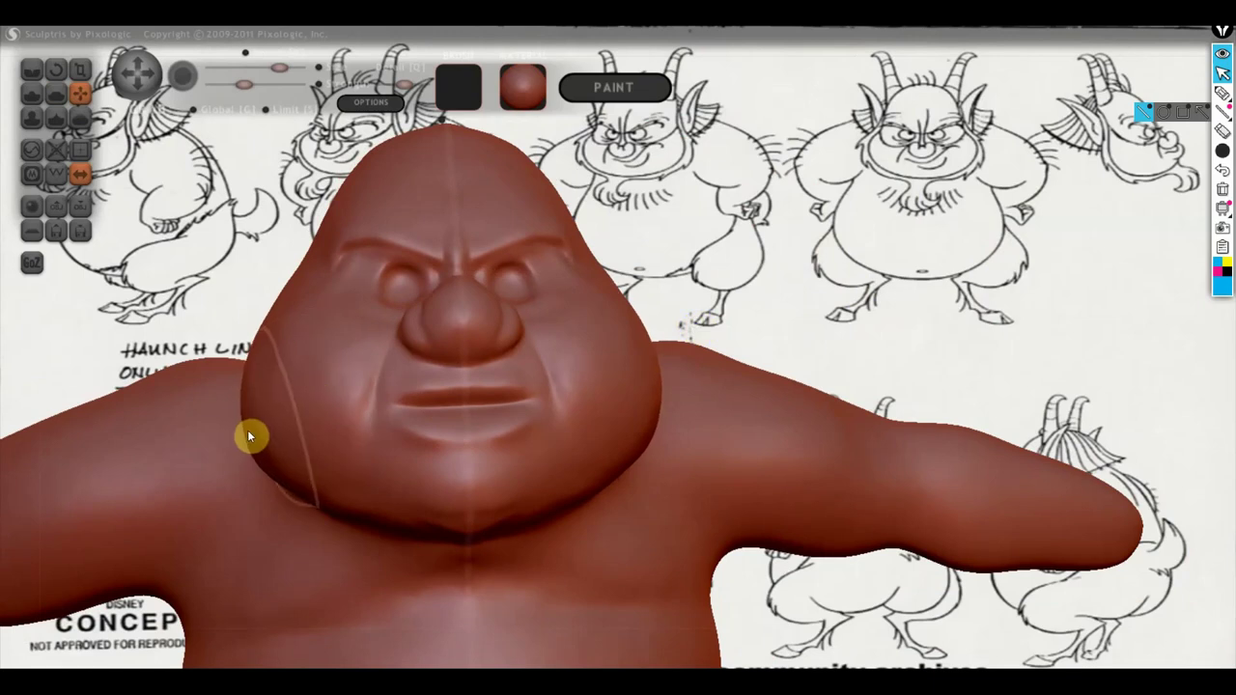
Pull the lower leg and ankle into a longer, slender shape.
right_click_drag(474, 522, 598, 444)
scroll(598, 445, "down", 3)
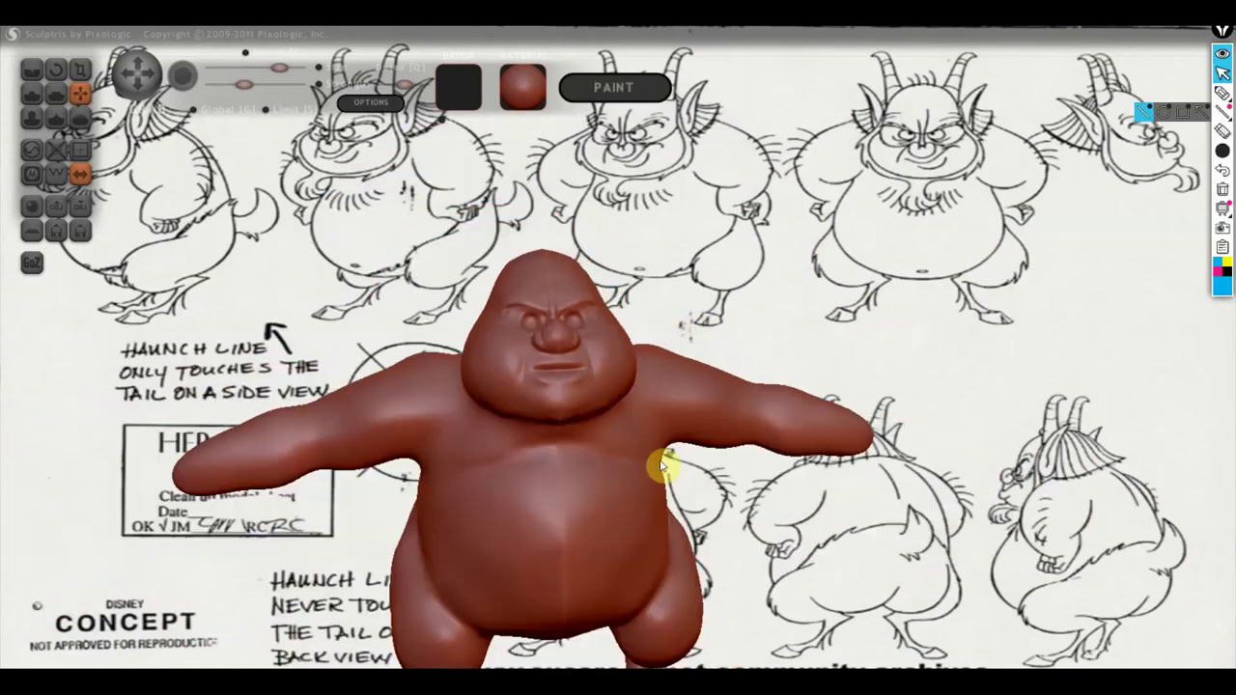
mouse_move(663, 470)
right_mouse_down()
mouse_move(581, 450)
mouse_move(663, 450)
right_mouse_up()
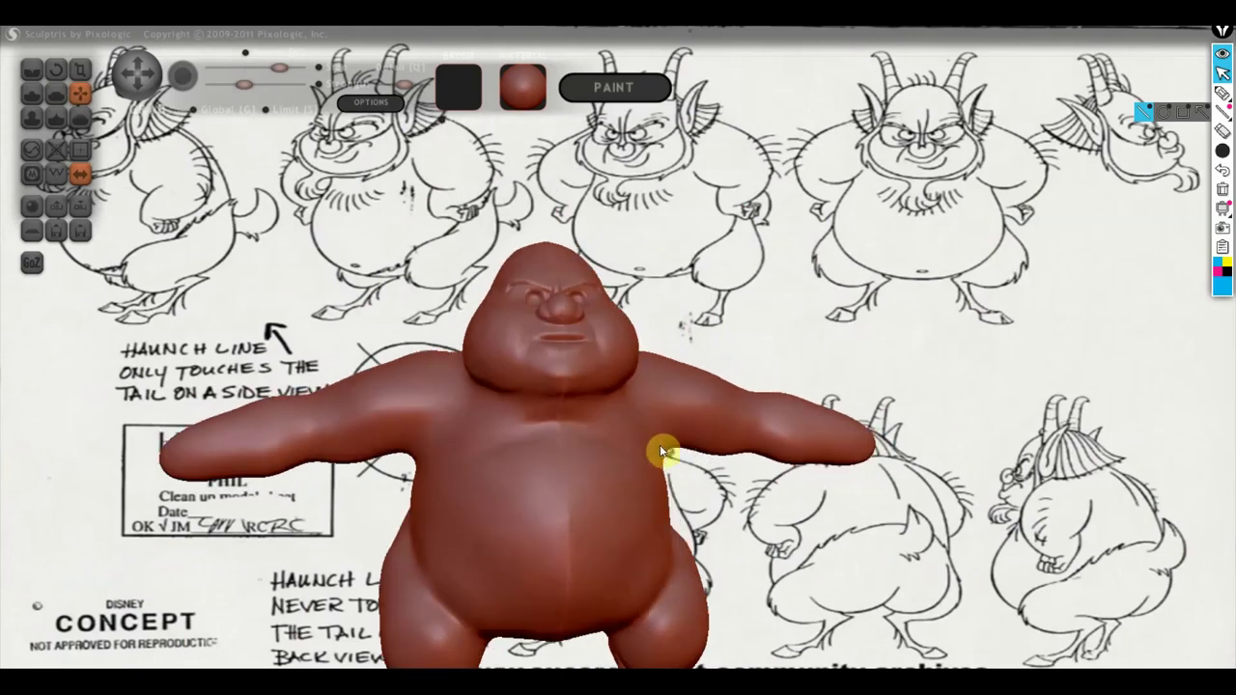
mouse_move(801, 494)
right_mouse_down()
mouse_move(801, 505)
mouse_move(740, 414)
mouse_move(725, 341)
mouse_move(674, 251)
right_mouse_up()
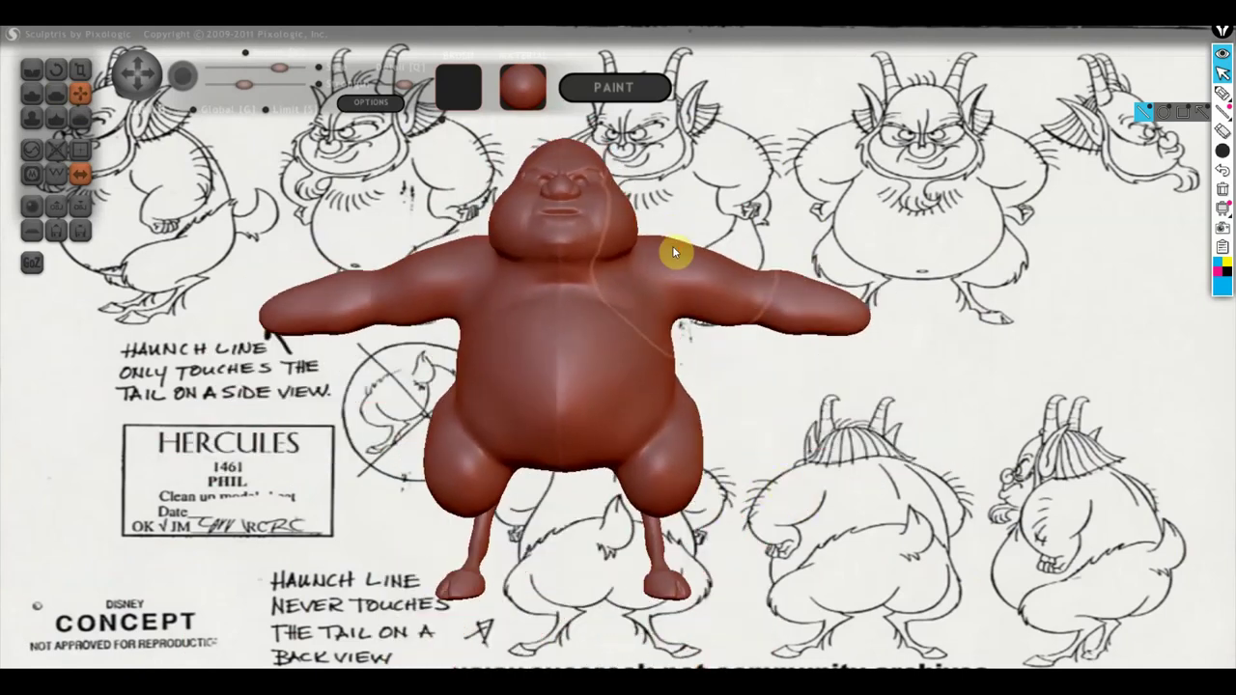
scroll(740, 486, "up", 3)
right_click_drag(739, 486, 663, 318, "alt")
scroll(586, 241, "up", 3)
right_click_drag(586, 241, 569, 407)
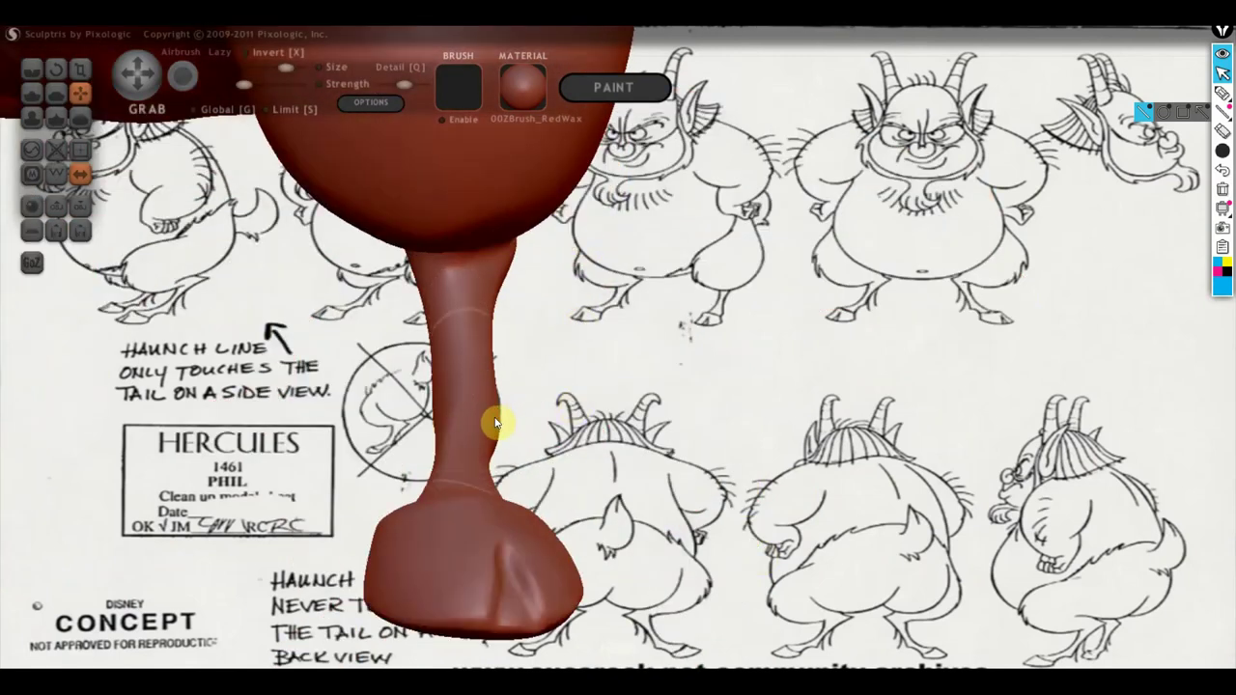
left_click_drag(479, 416, 537, 562)
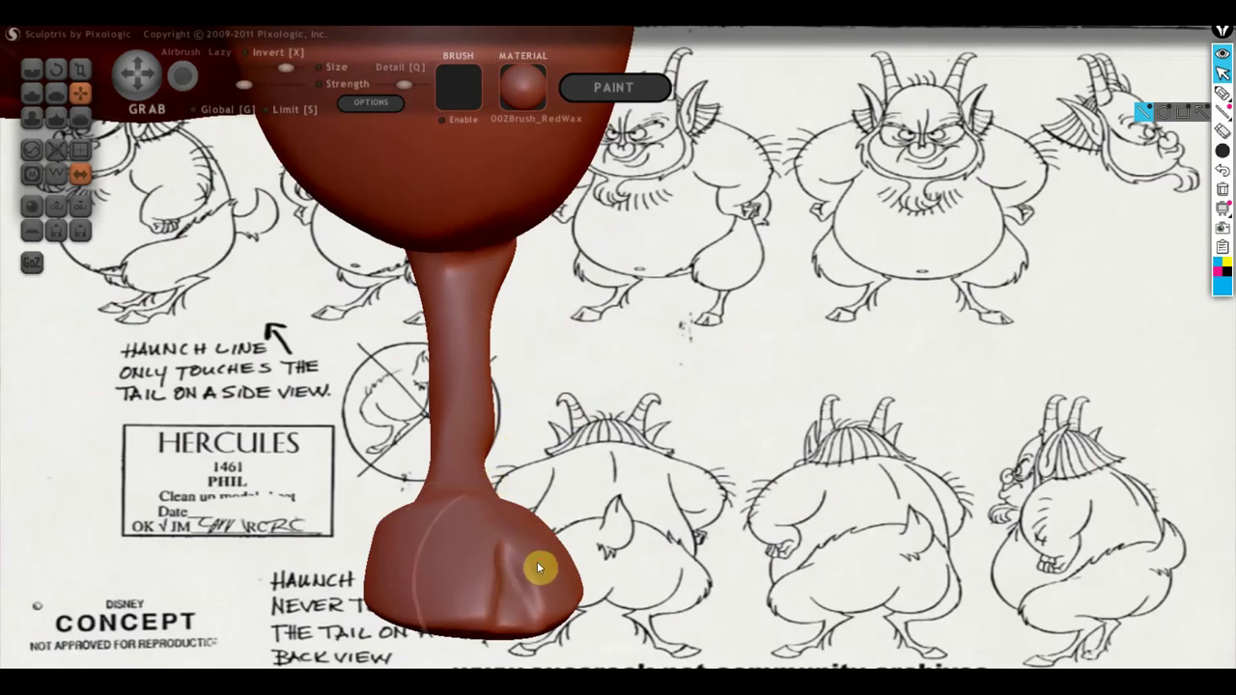
Flatten the lower leg into a hock-like bend and a long, tapered, pointed hoof.
left_click(56, 93)
mouse_move(72, 118)
right_mouse_down()
mouse_move(367, 455)
mouse_move(599, 413)
mouse_move(689, 347)
mouse_move(707, 372)
mouse_move(483, 386)
mouse_move(353, 332)
mouse_move(343, 307)
mouse_move(458, 325)
right_mouse_up()
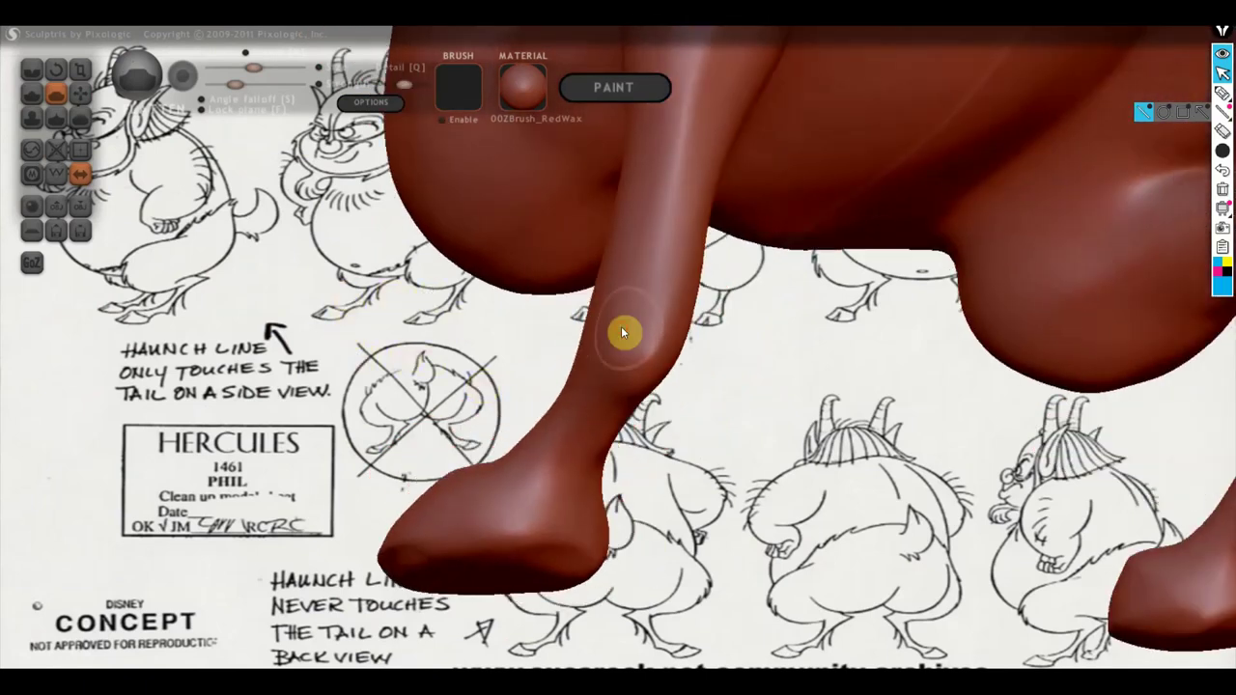
right_click_drag(607, 354, 574, 325)
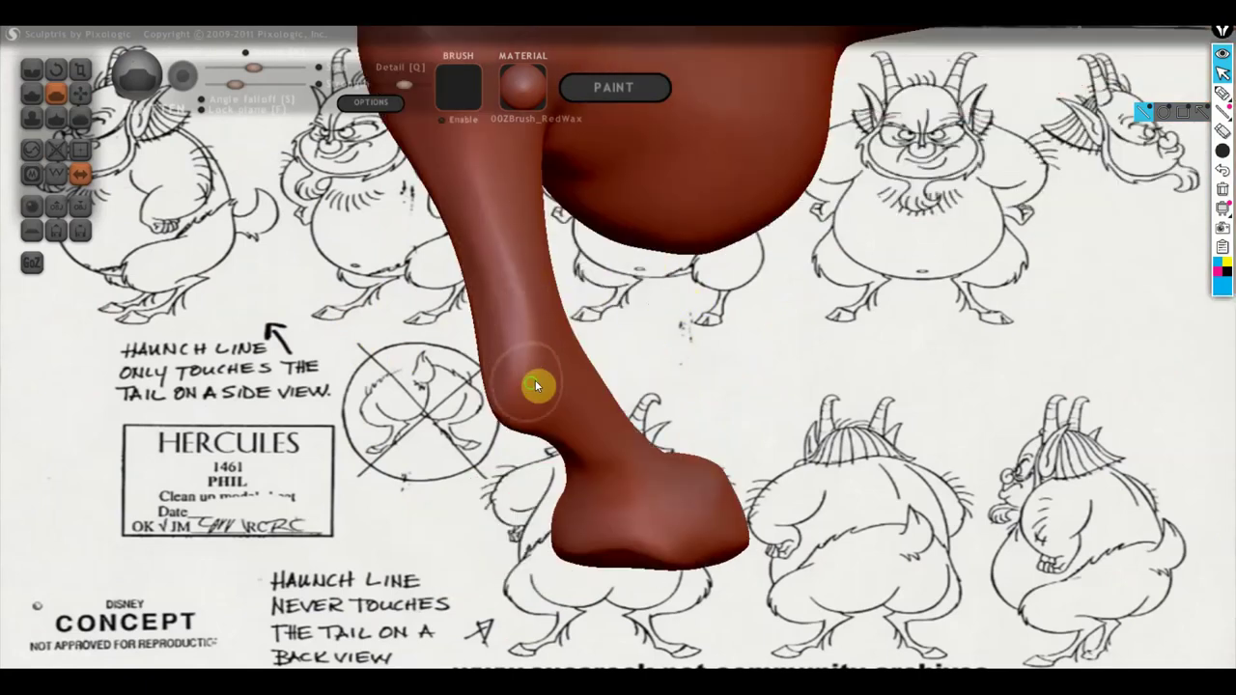
right_click_drag(535, 379, 396, 403)
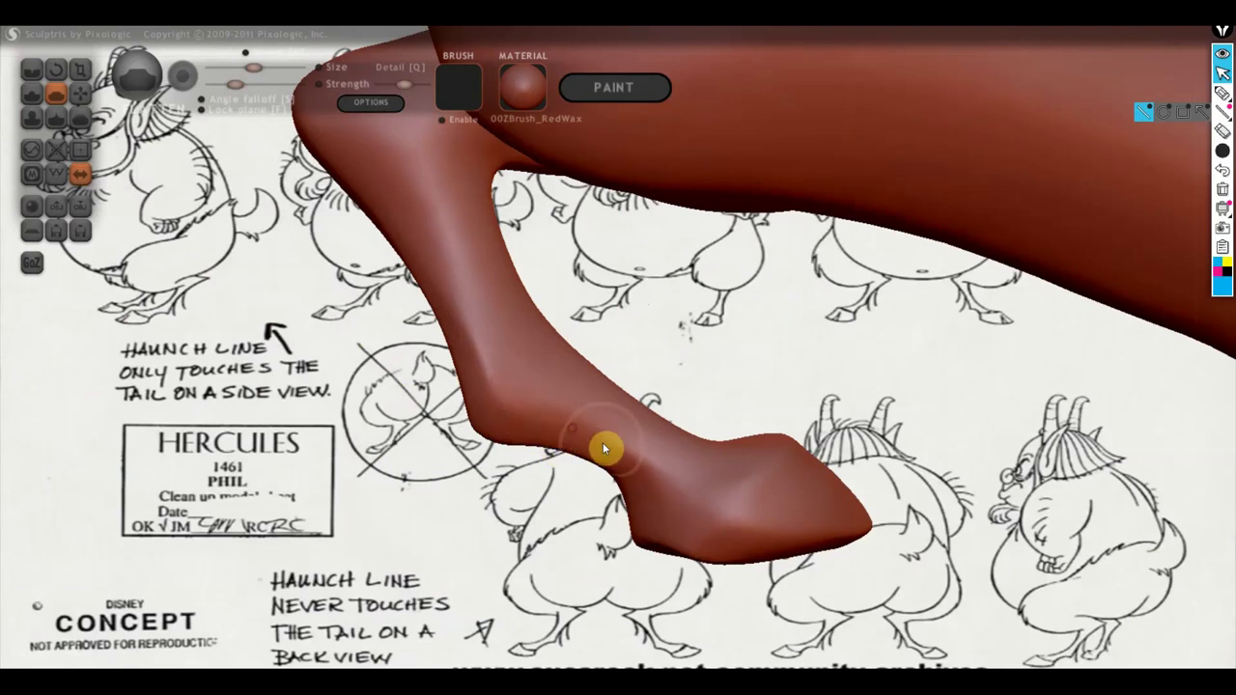
mouse_move(658, 470)
right_mouse_down()
mouse_move(602, 455)
mouse_move(644, 433)
mouse_move(758, 415)
mouse_move(745, 422)
mouse_move(767, 389)
right_mouse_up()
scroll(658, 270, "up", 2)
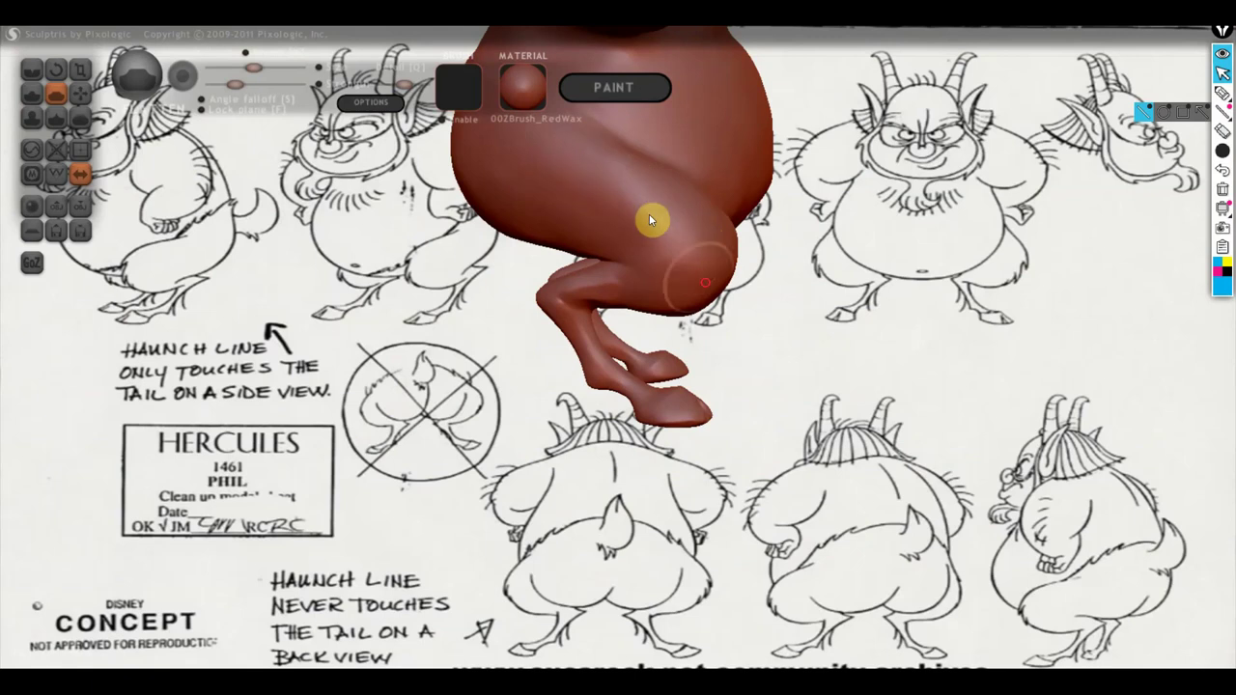
left_click_drag(801, 304, 570, 445)
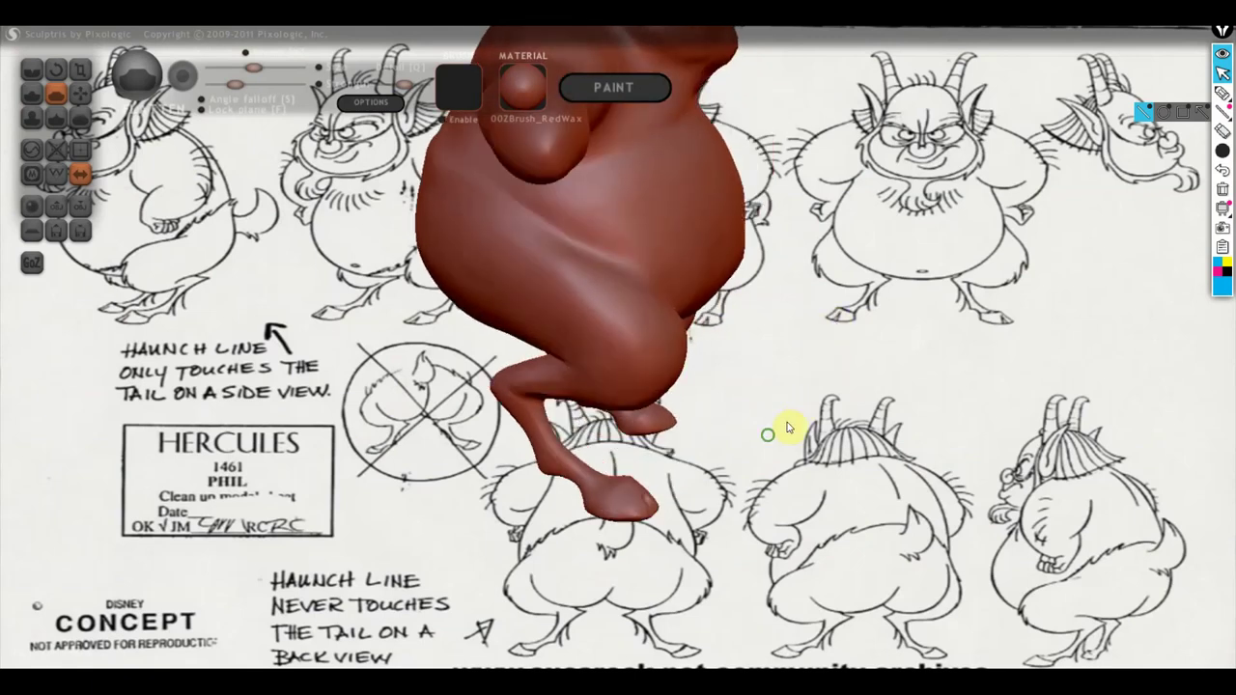
Orbit the stout T-posed satyr from top, side and rear to compare it with the Phil concept sheet.
scroll(610, 475, "down", 3)
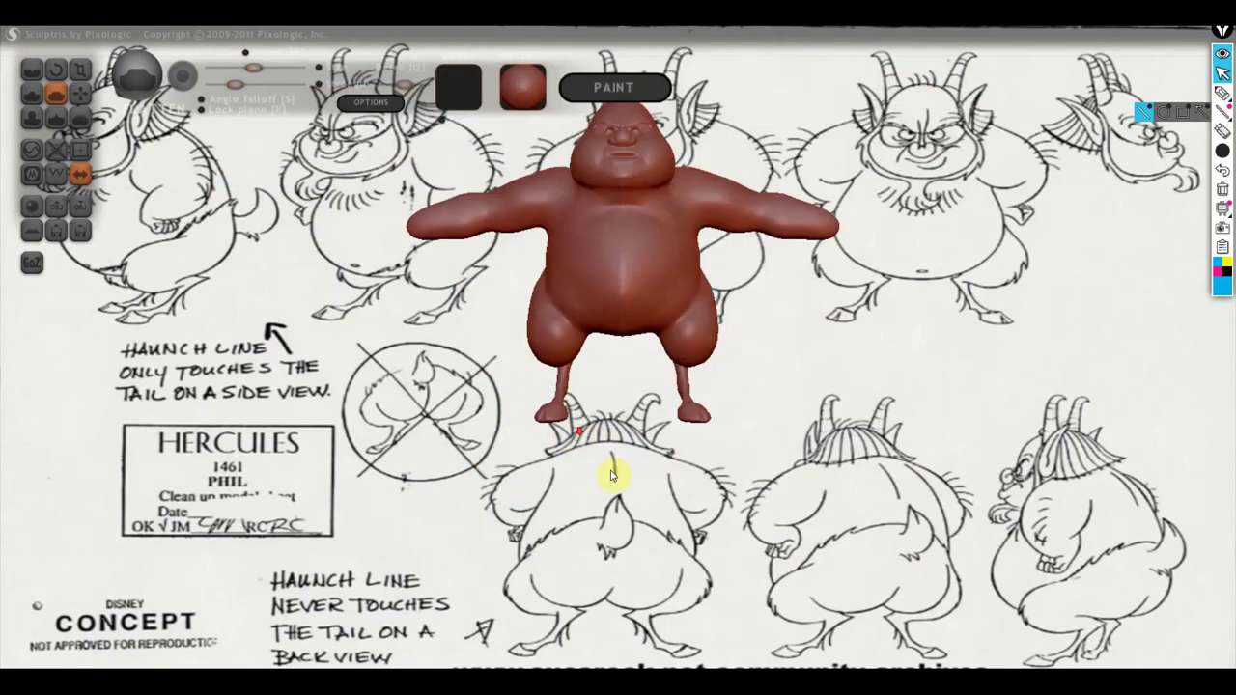
scroll(797, 408, "down", 2)
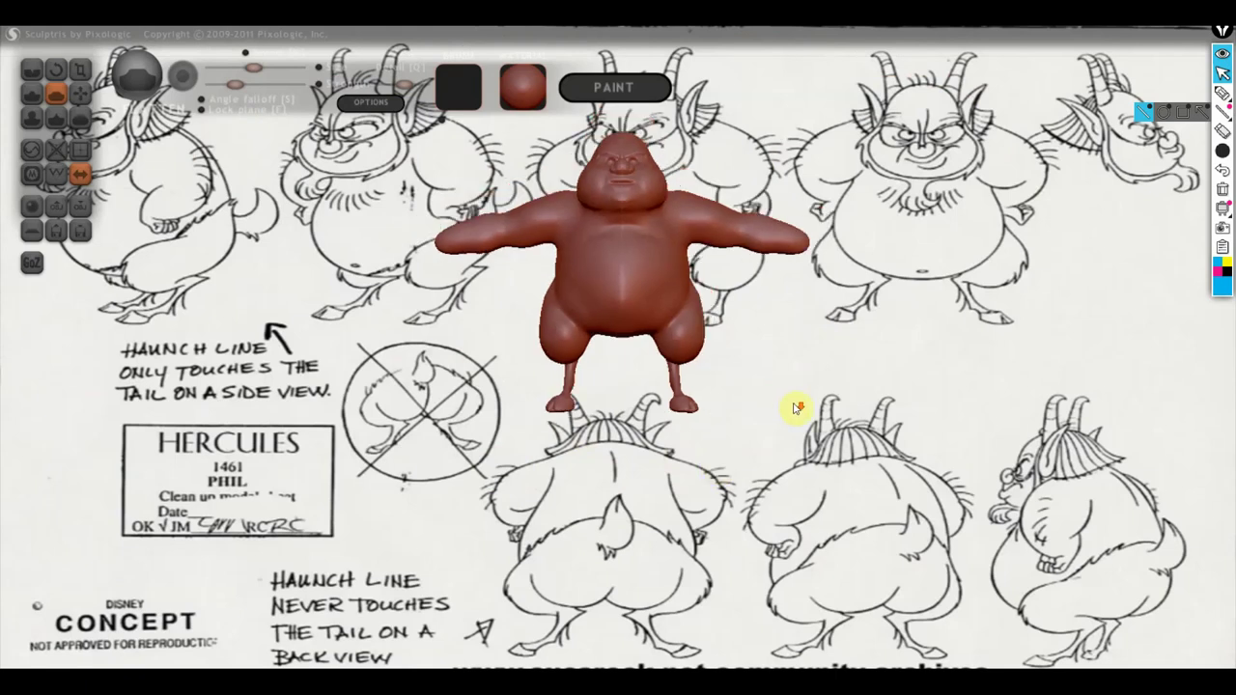
left_click_drag(819, 386, 763, 483)
scroll(763, 483, "up", 2)
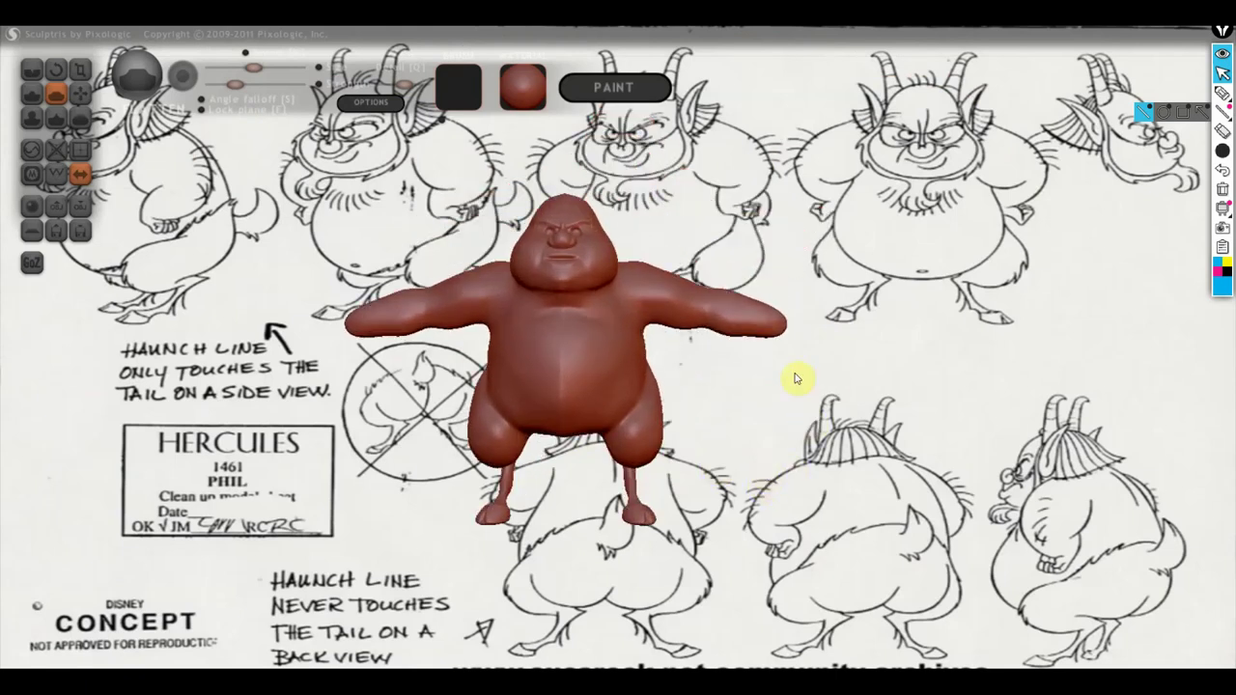
scroll(749, 381, "up", 2)
scroll(742, 381, "up", 2)
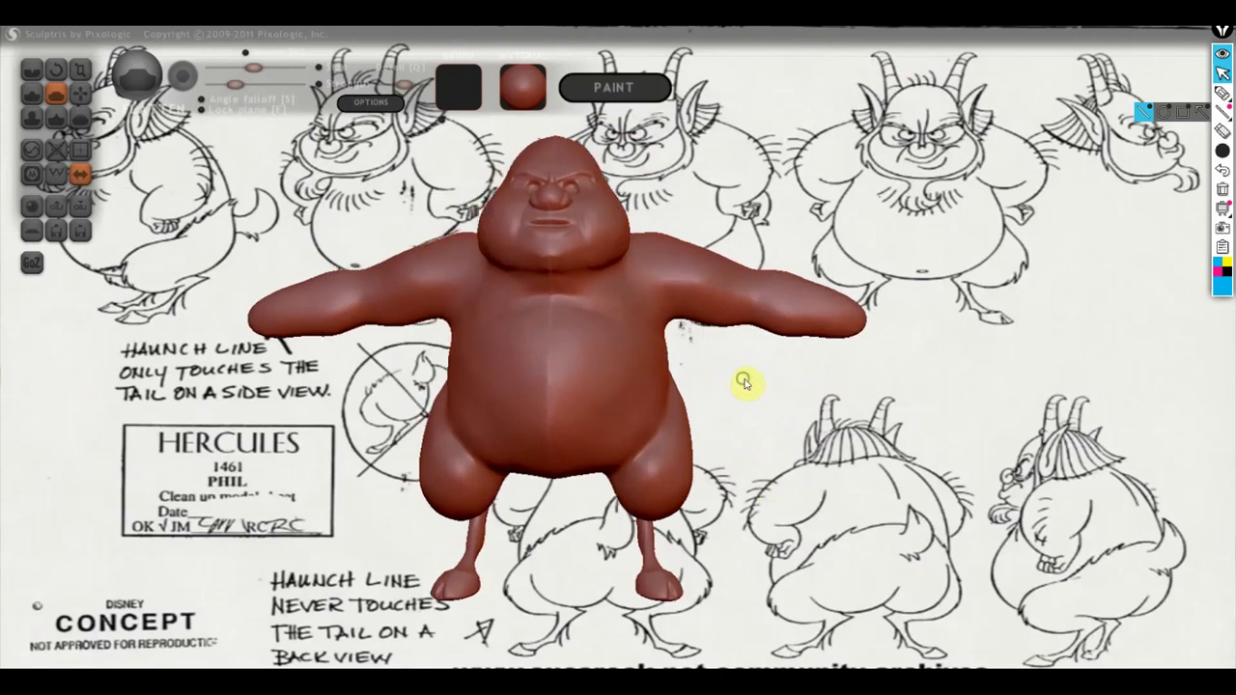
mouse_move(629, 159)
left_mouse_down()
mouse_move(740, 242)
mouse_move(750, 295)
left_mouse_up()
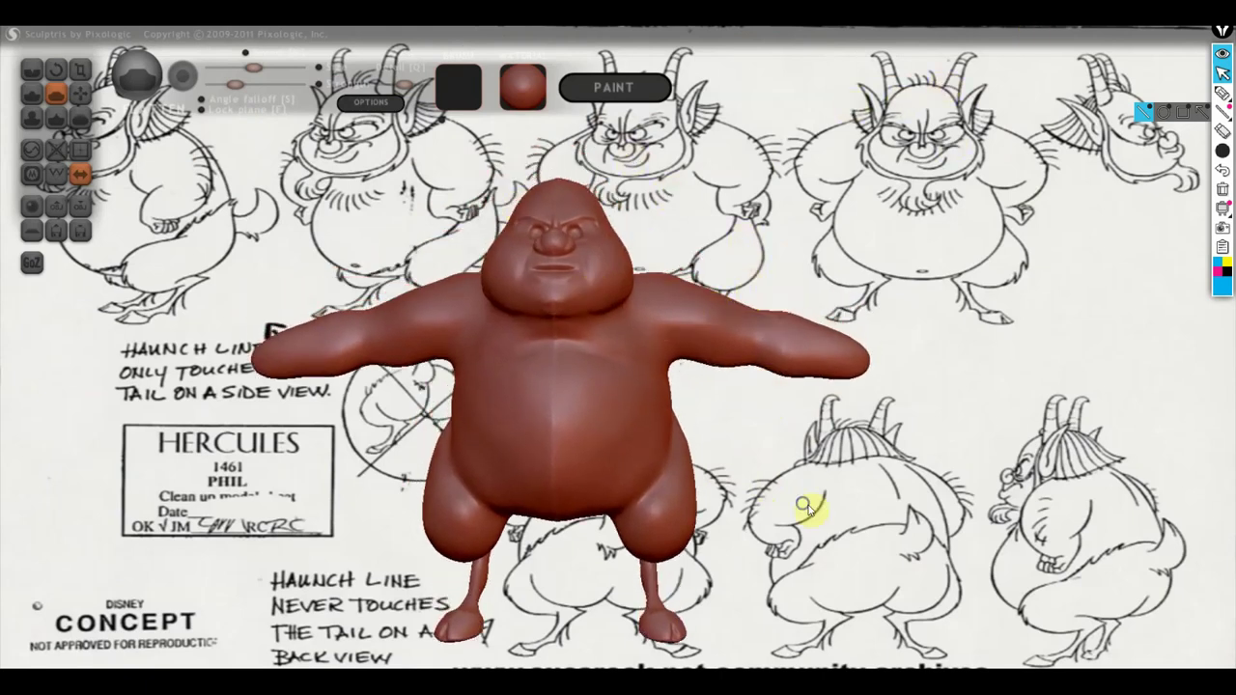
left_click_drag(809, 505, 809, 512)
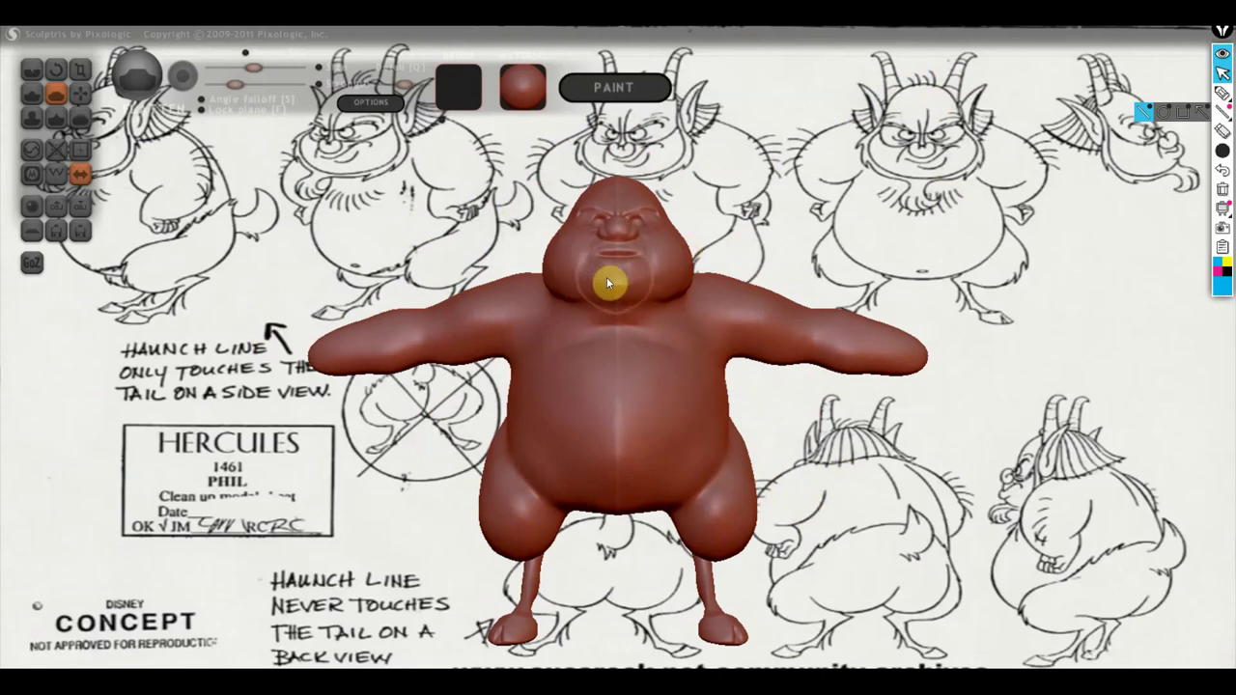
mouse_move(607, 277)
right_mouse_down()
mouse_move(677, 307)
mouse_move(767, 320)
mouse_move(608, 306)
mouse_move(731, 384)
mouse_move(792, 442)
right_mouse_up()
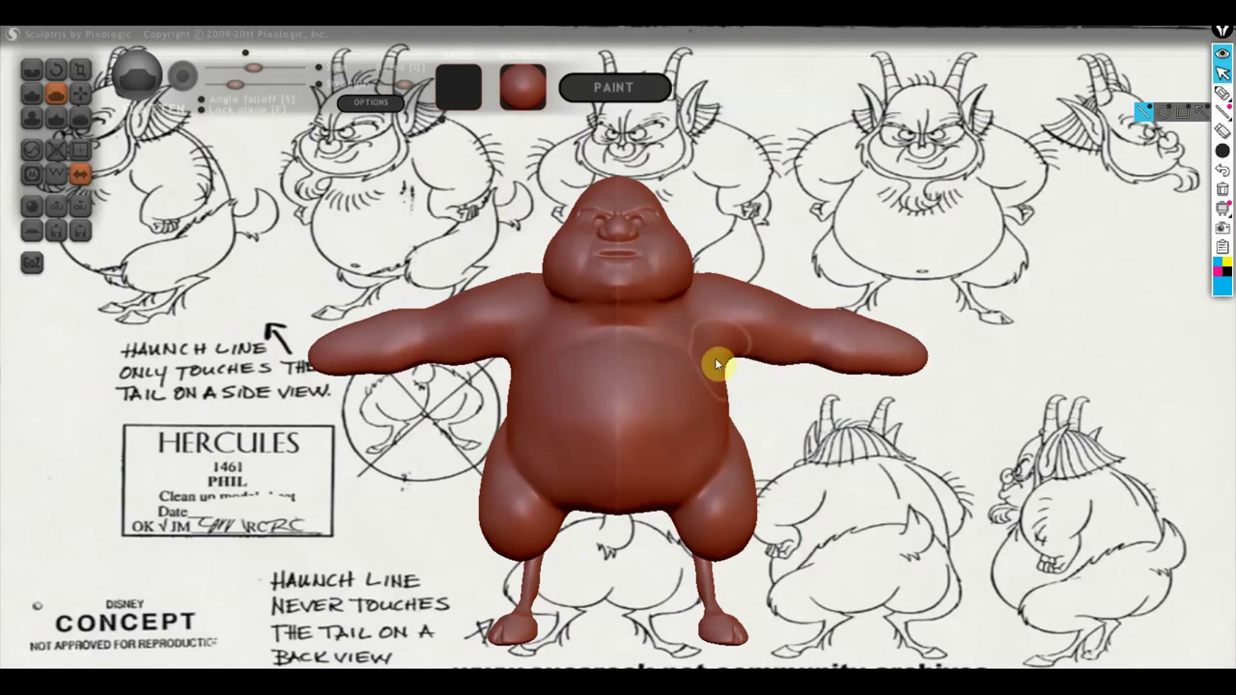
mouse_move(140, 241)
left_mouse_down()
mouse_move(428, 358)
mouse_move(275, 348)
left_mouse_up()
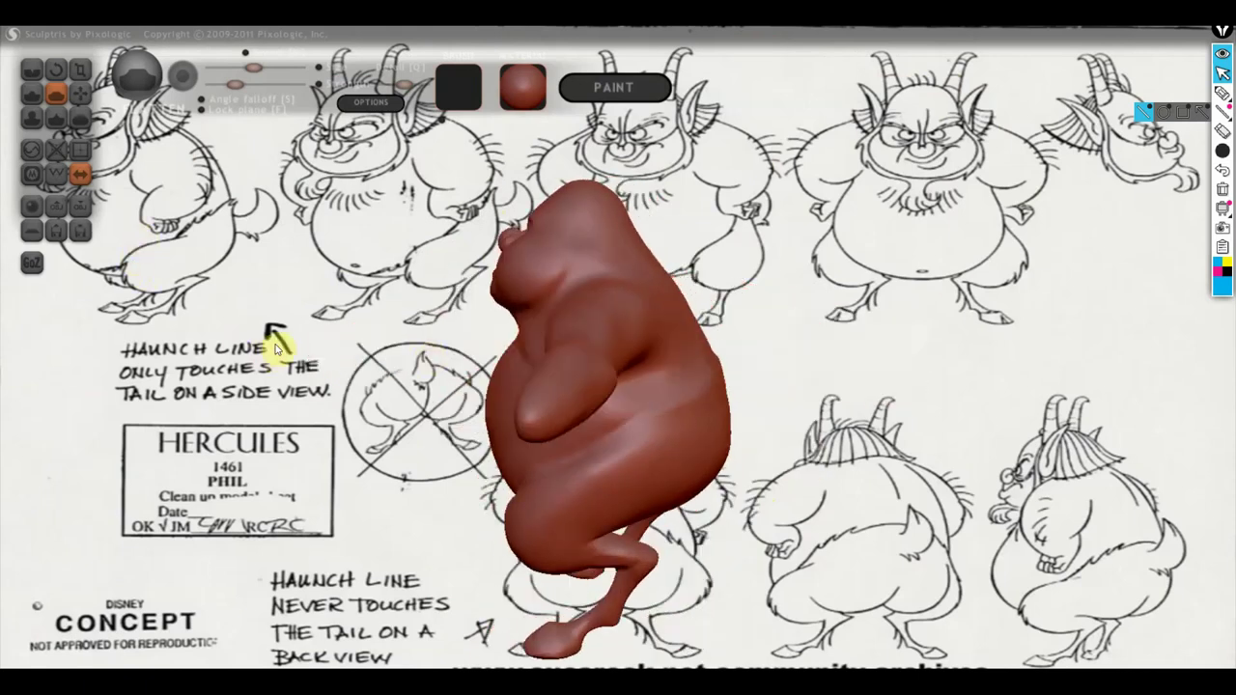
mouse_move(690, 273)
left_mouse_down()
mouse_move(759, 295)
mouse_move(760, 318)
mouse_move(710, 327)
left_mouse_up()
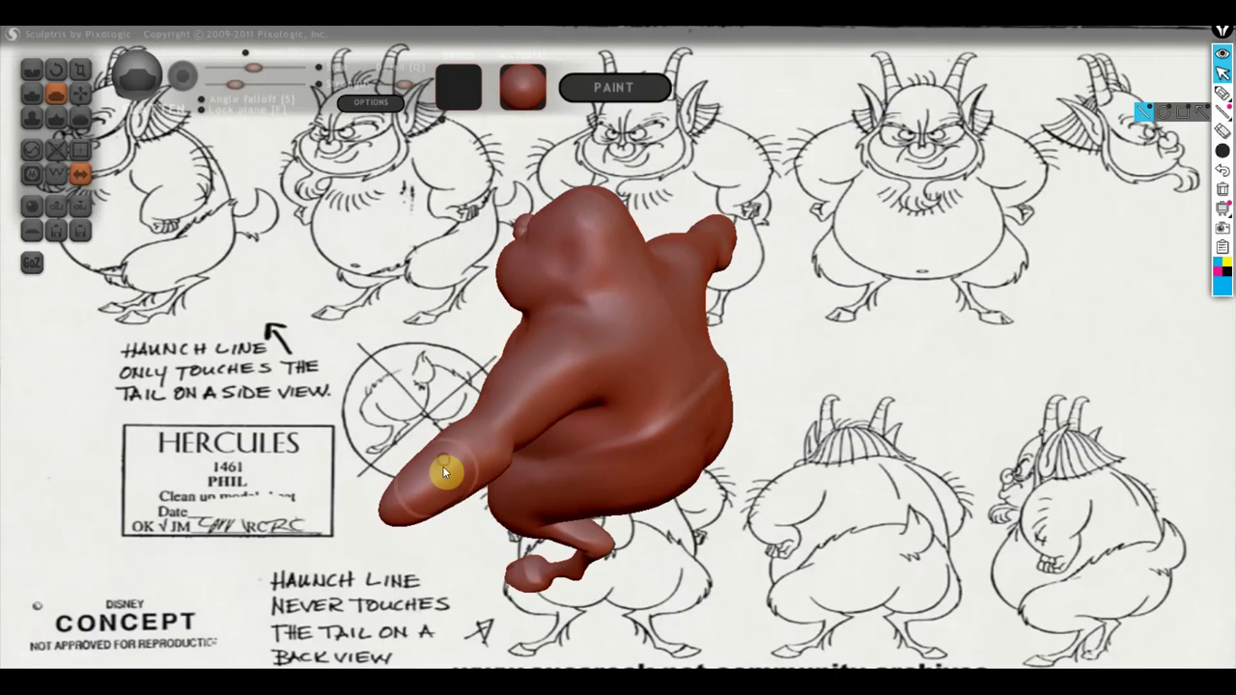
mouse_move(437, 493)
left_mouse_down()
mouse_move(773, 386)
mouse_move(825, 422)
mouse_move(808, 389)
left_mouse_up()
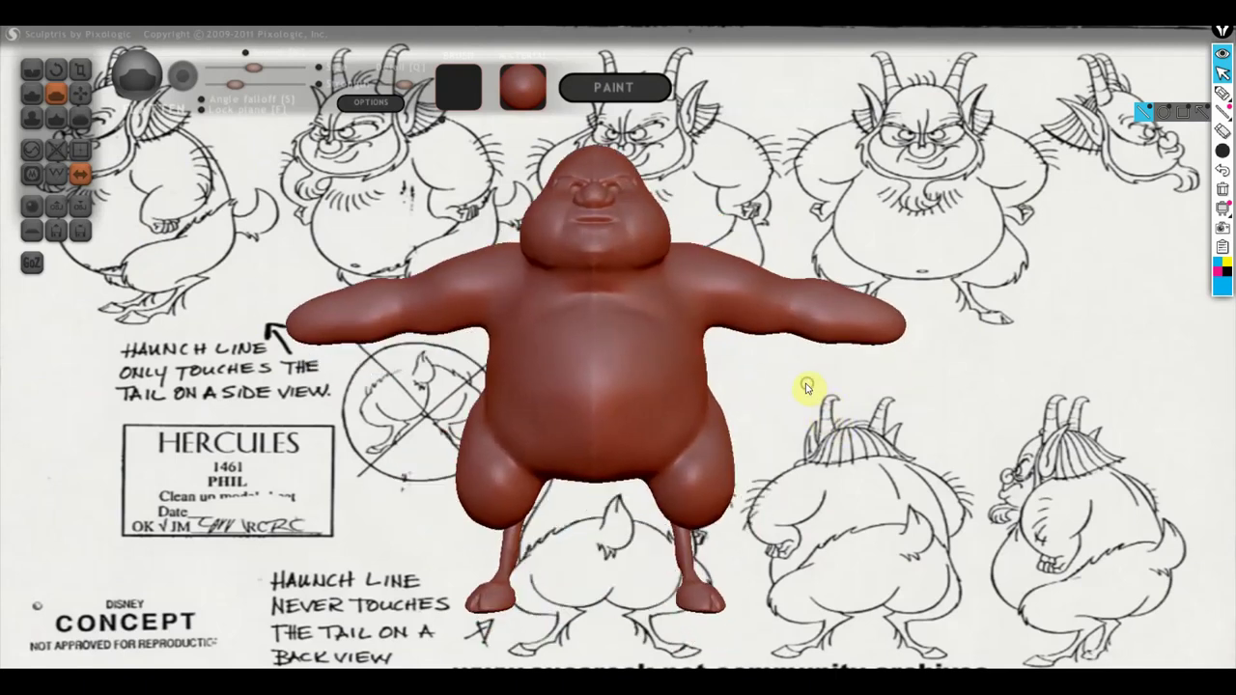
Export the body to a Wavefront OBJ and orbit the imported model in ZBrush.
left_click(77, 205)
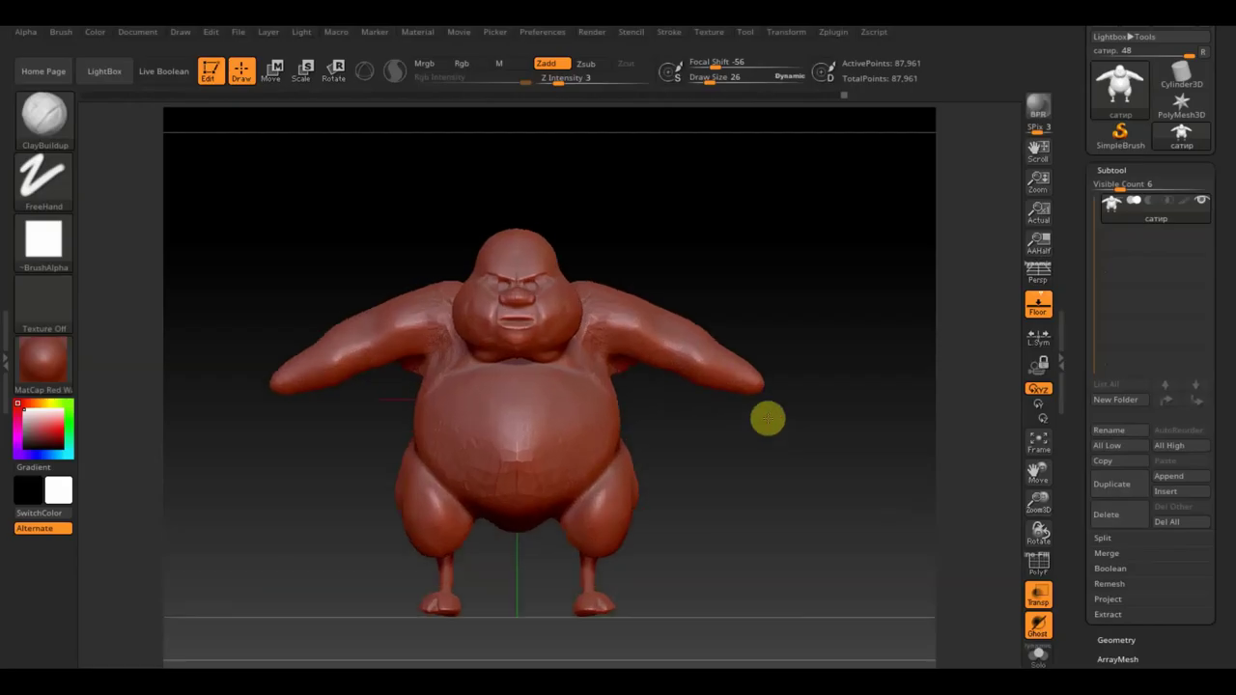
mouse_move(767, 416)
left_mouse_down()
mouse_move(802, 450)
mouse_move(803, 416)
mouse_move(790, 431)
mouse_move(822, 442)
mouse_move(894, 439)
mouse_move(805, 422)
left_mouse_up()
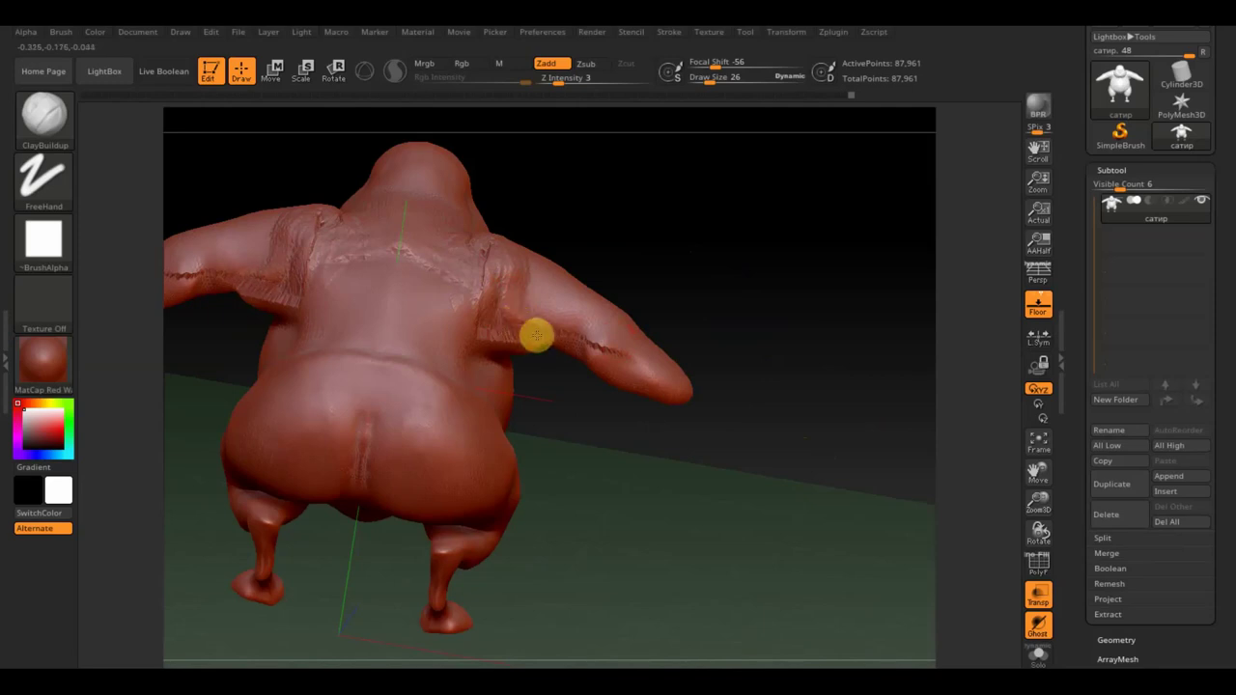
left_click_drag(552, 384, 507, 338)
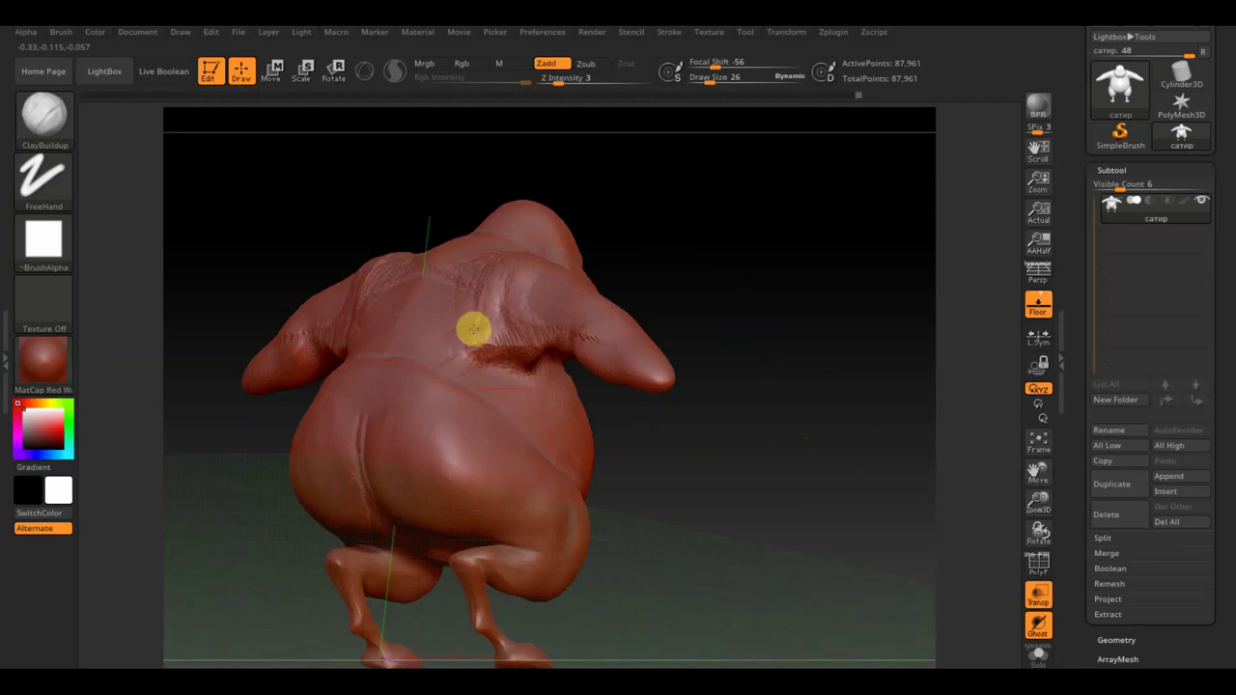
left_click_drag(624, 257, 795, 194, "shift")
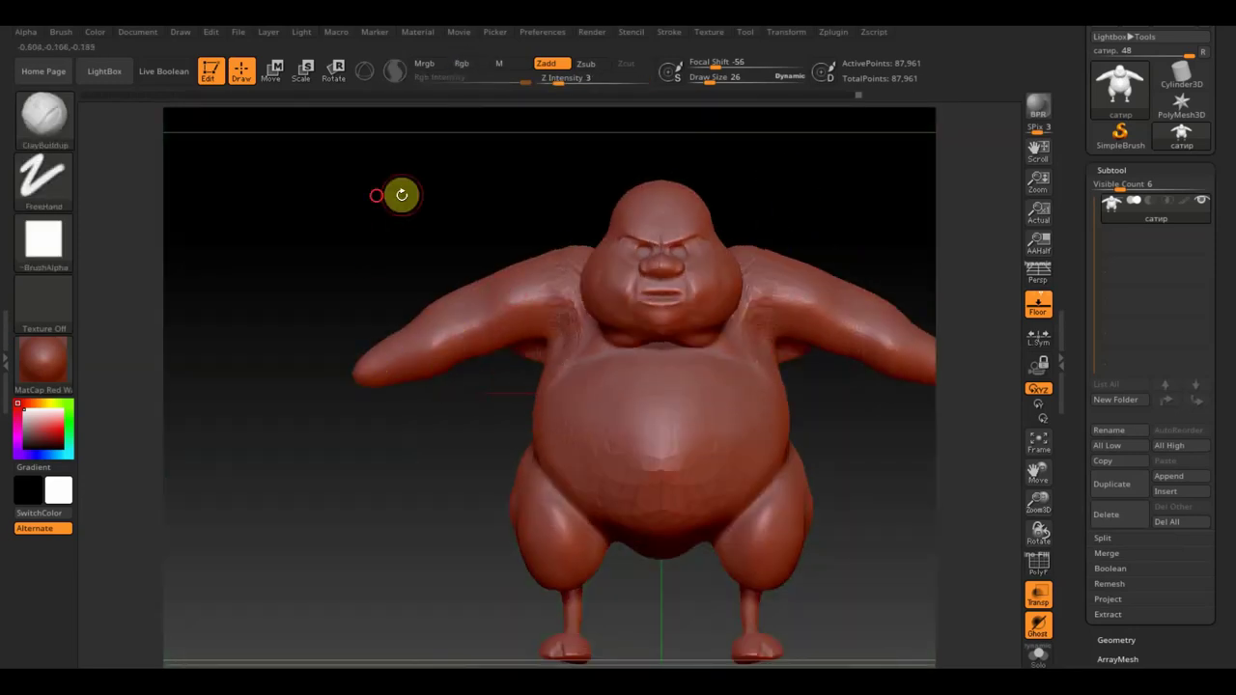
left_click_drag(400, 193, 248, 207, "alt")
mouse_move(629, 288)
left_mouse_down()
mouse_move(668, 262)
mouse_move(560, 329)
left_mouse_up()
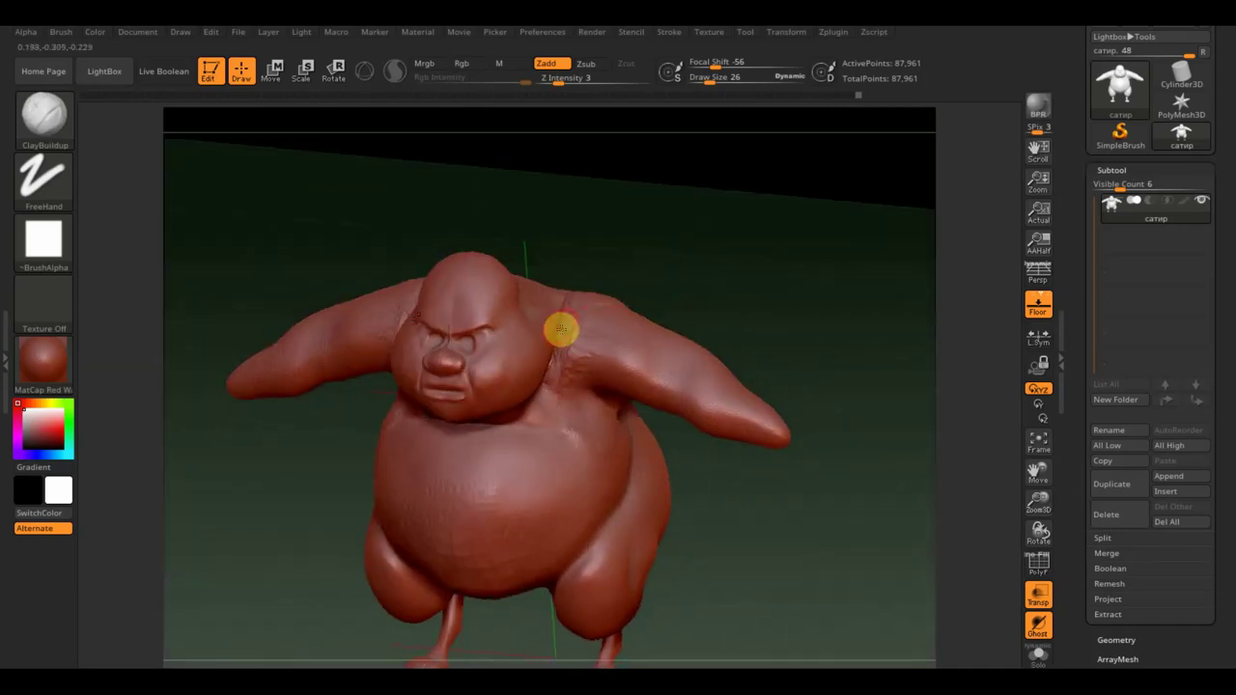
mouse_move(822, 309)
left_mouse_down("shift")
mouse_move(853, 281)
mouse_move(819, 248)
mouse_move(837, 257)
mouse_move(589, 344)
mouse_move(550, 344)
left_mouse_up("shift")
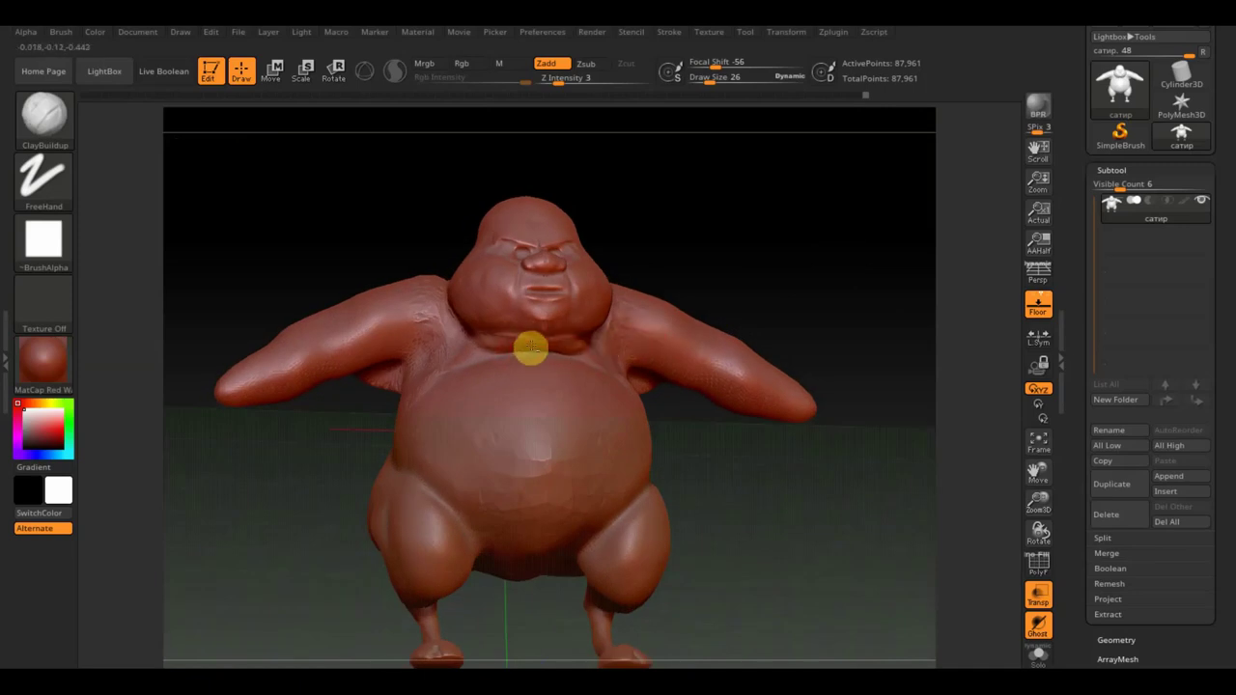
DynaMesh the satyr at resolution 616 (229,552 points) and disable the floor grid.
left_click(1120, 641)
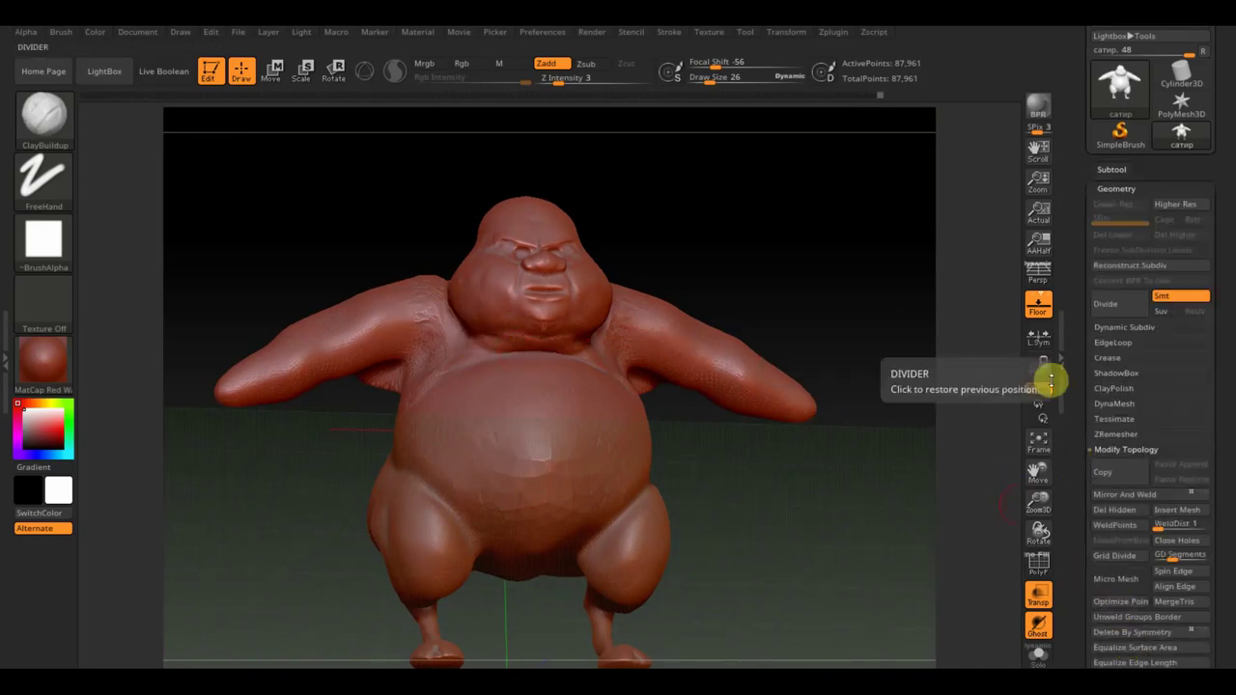
left_click(1119, 404)
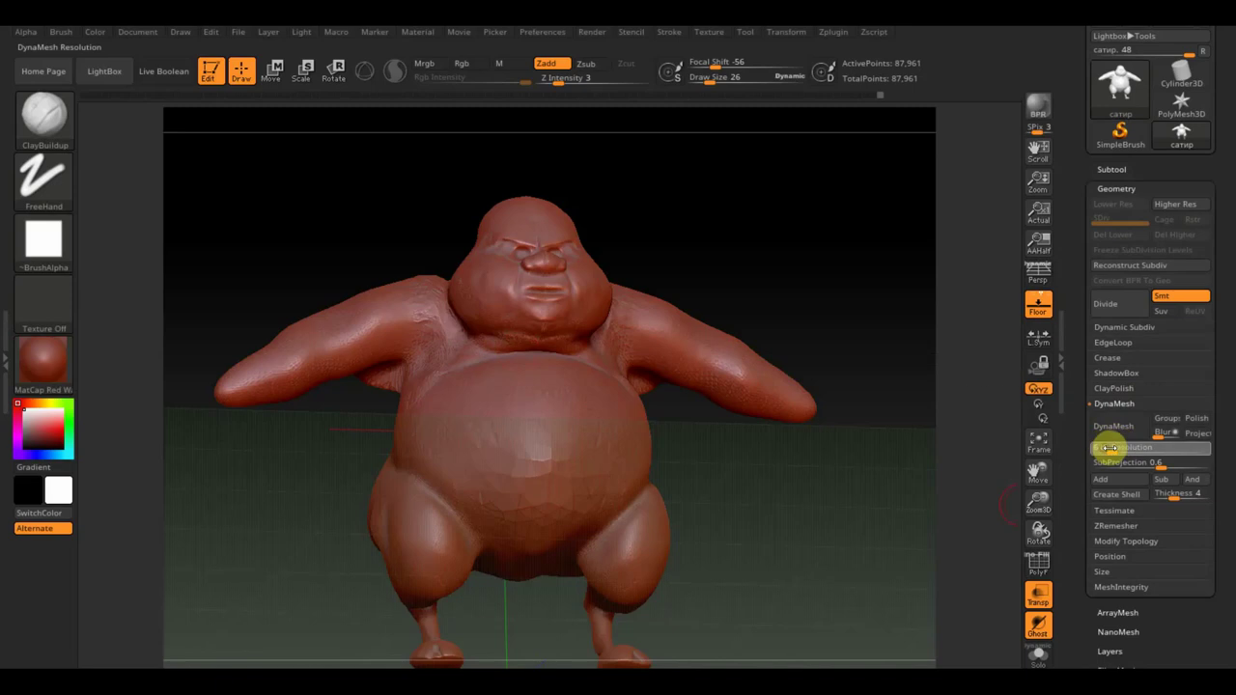
left_click(1123, 432)
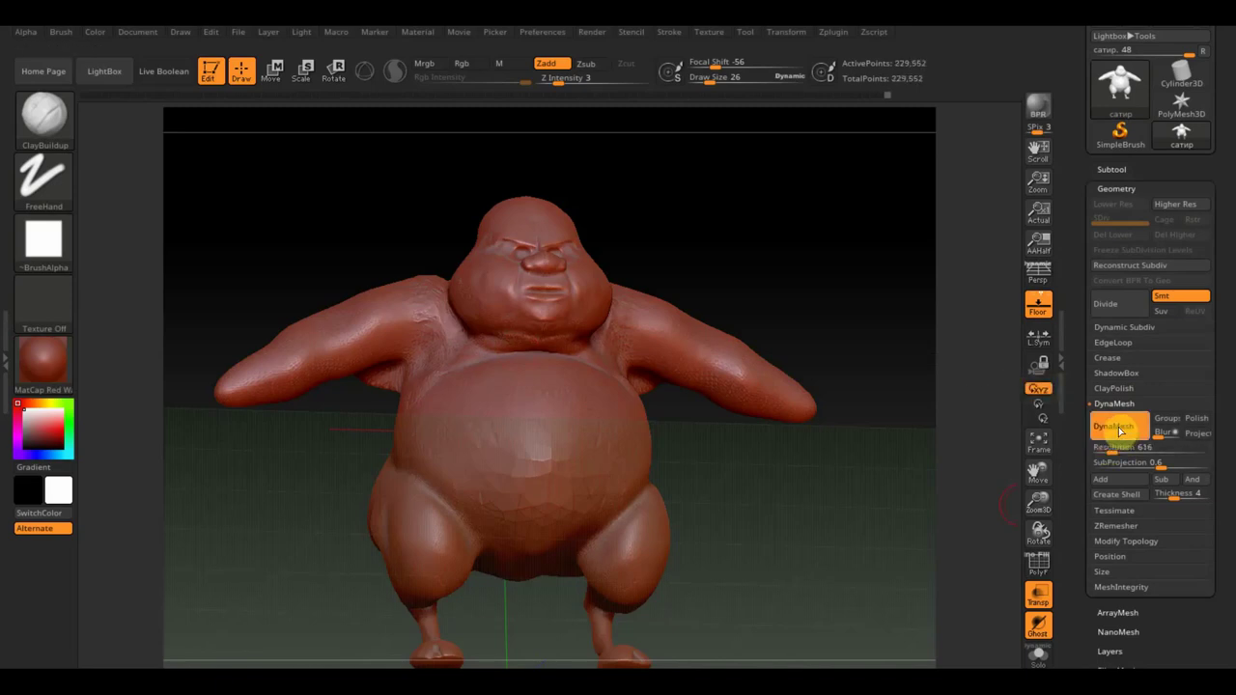
left_click_drag(894, 353, 894, 365)
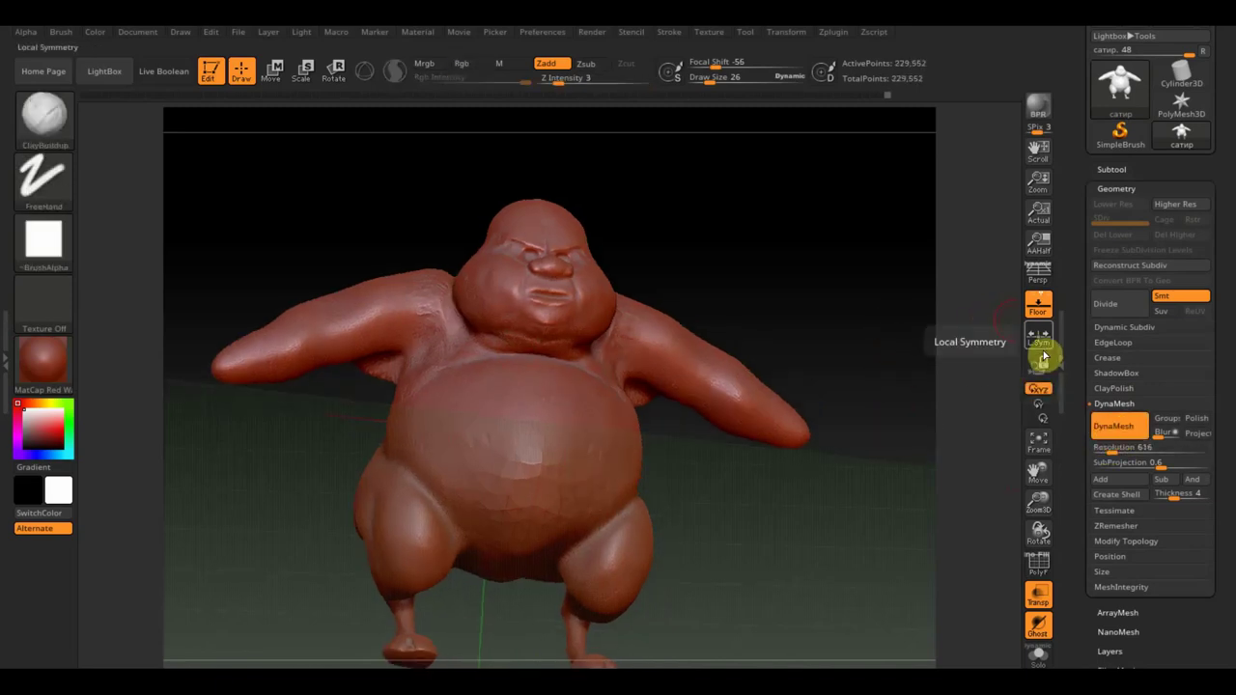
left_click(1039, 307)
left_click_drag(998, 314, 890, 331, "shift")
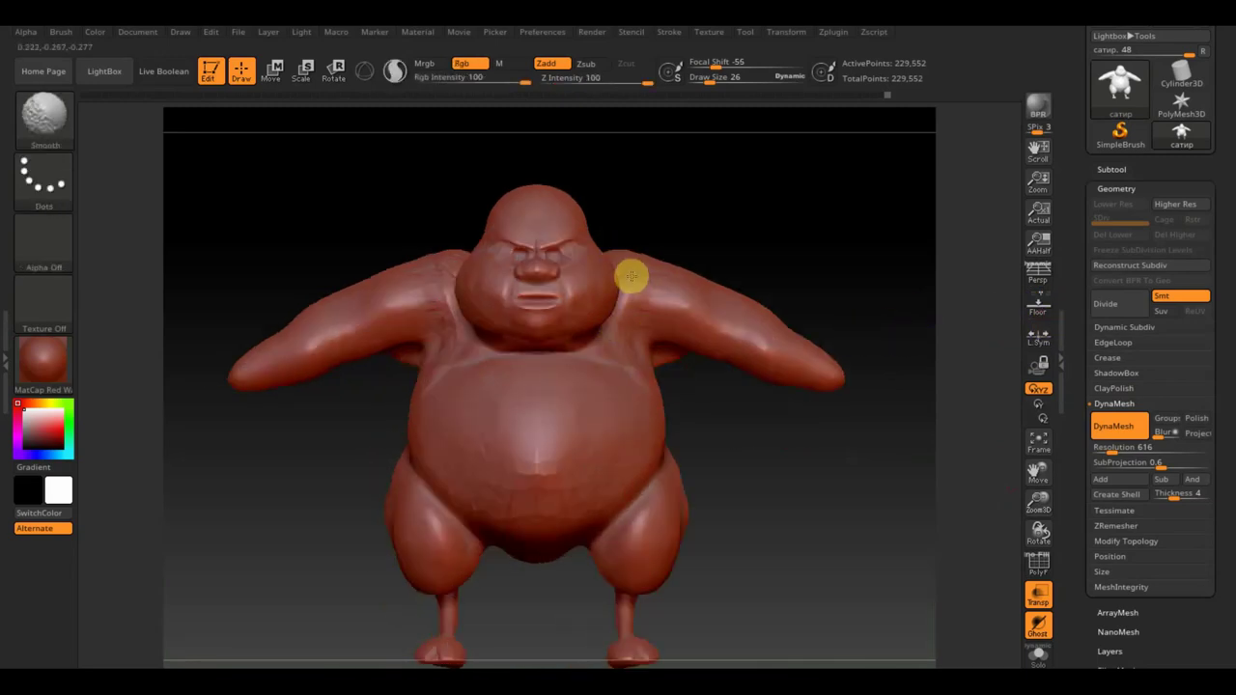
Add ClayBuildup strokes across the neck and mirrored strokes over the upper back at Draw Size 51.
right_click_drag(648, 326, 638, 321)
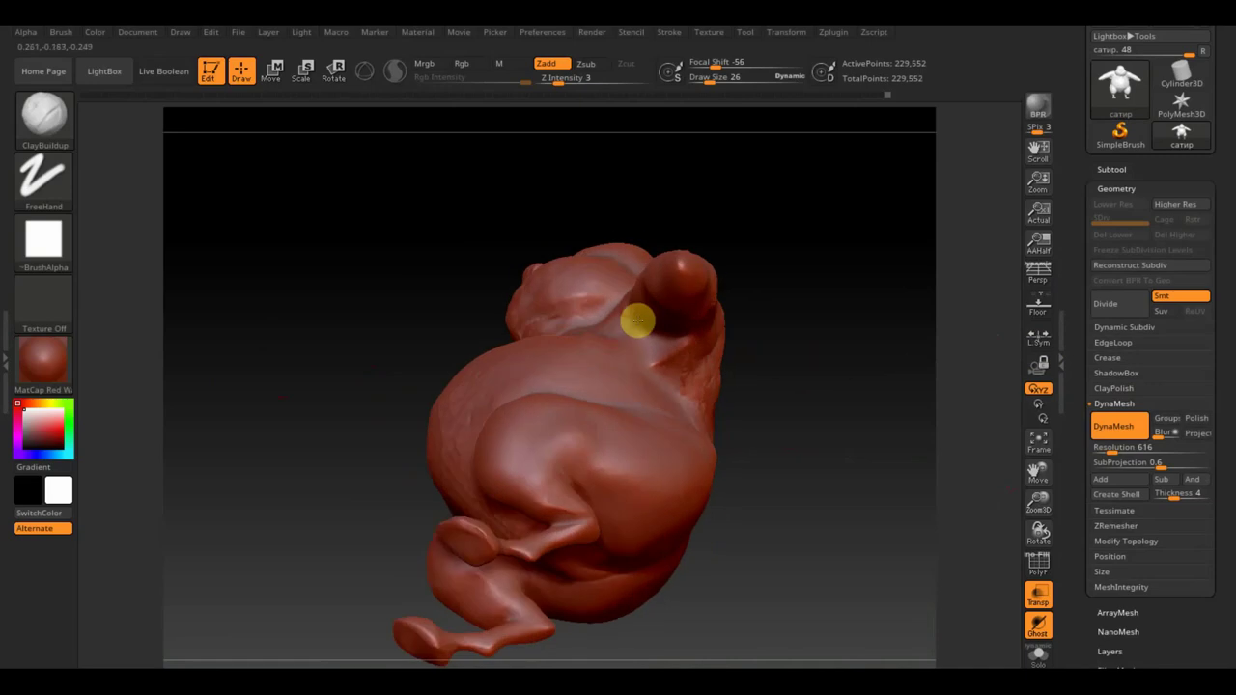
left_click_drag(637, 321, 676, 344)
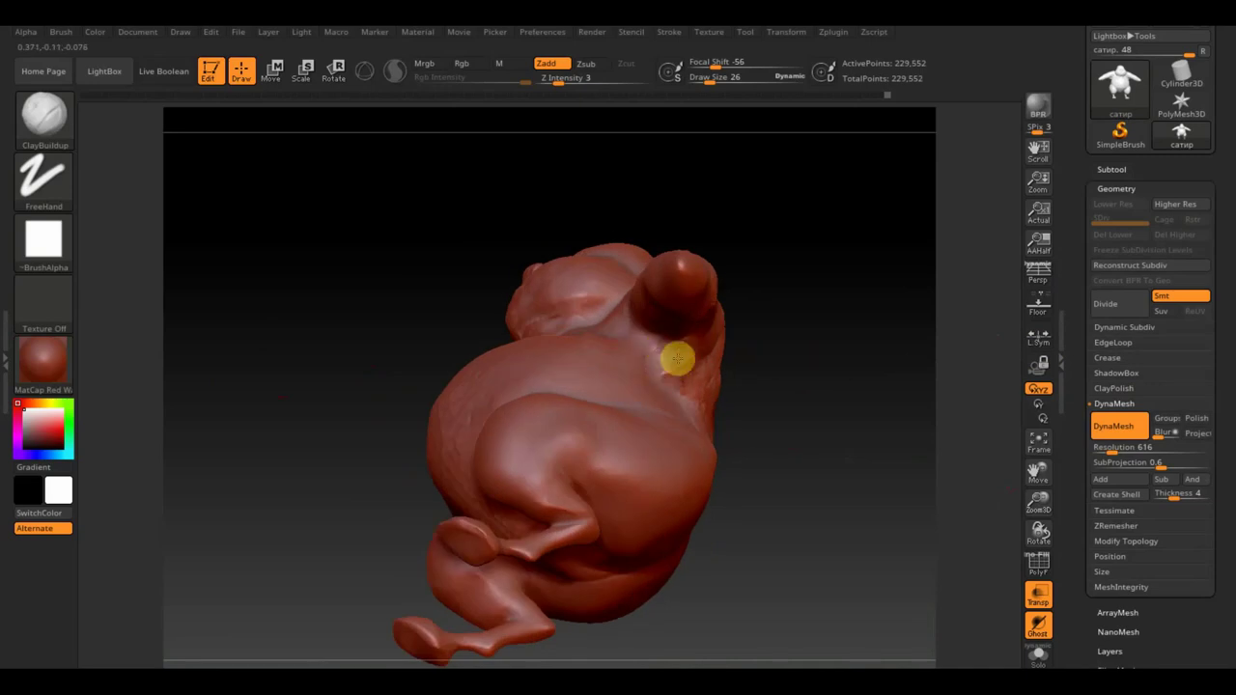
right_click_drag(753, 358, 720, 372)
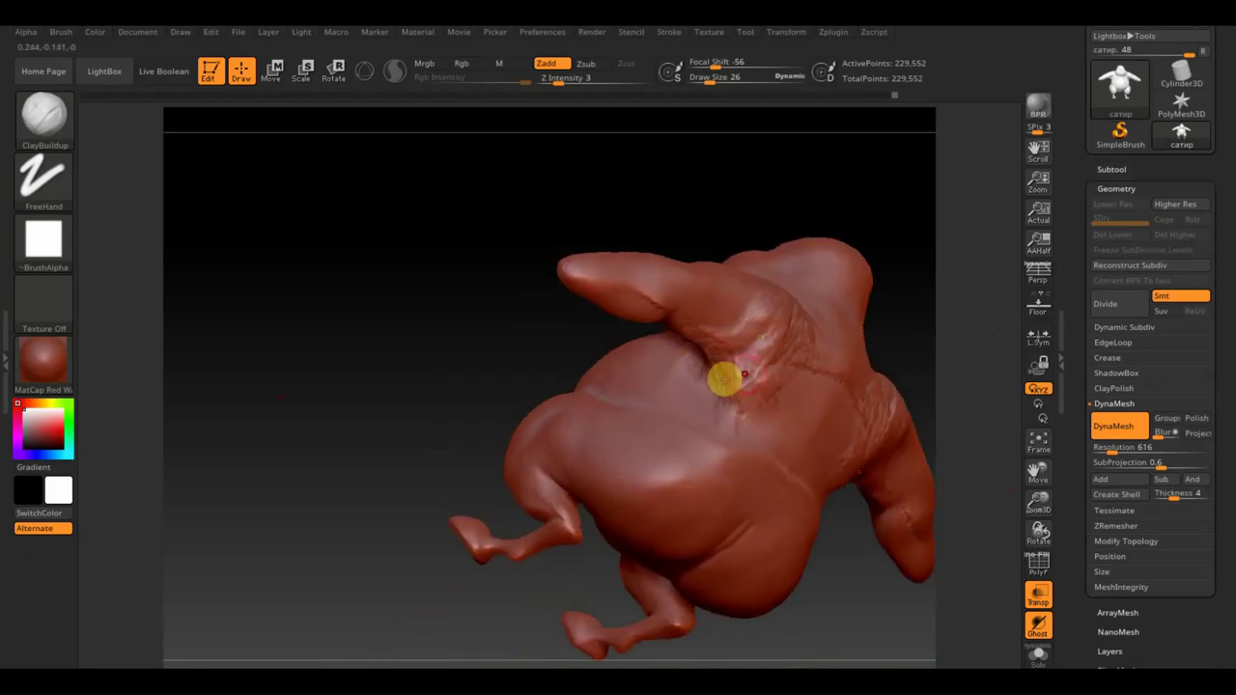
right_click_drag(872, 184, 516, 204)
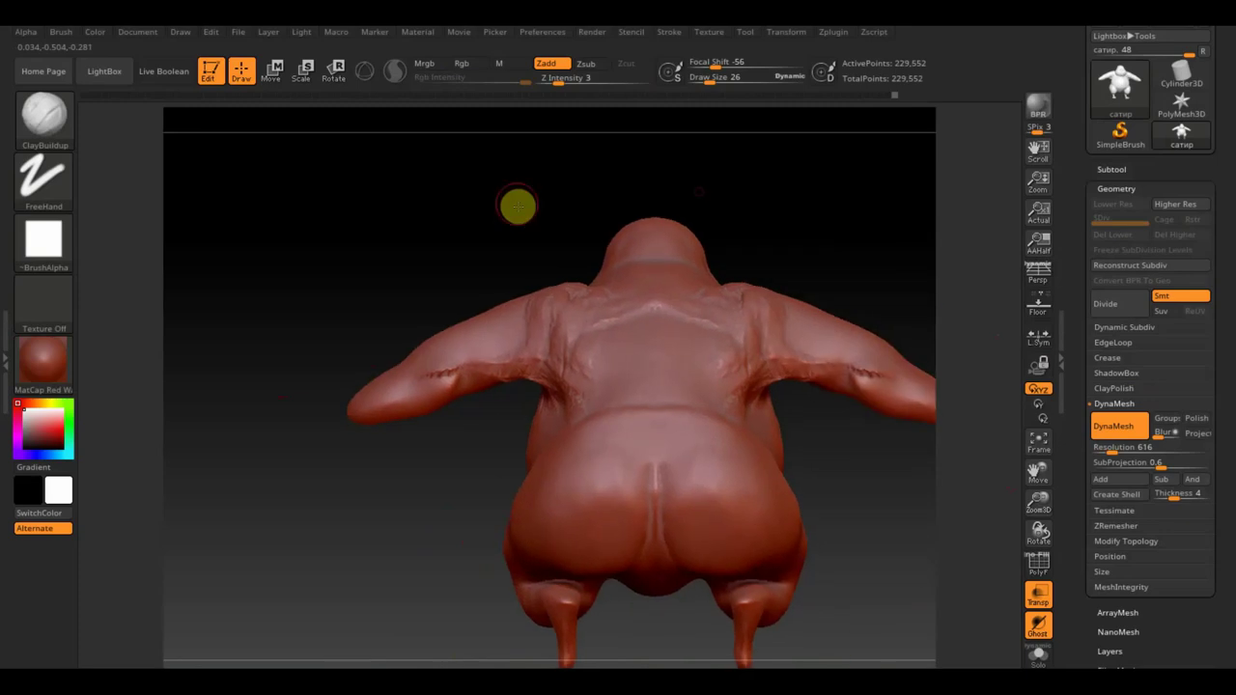
left_click_drag(712, 74, 717, 77)
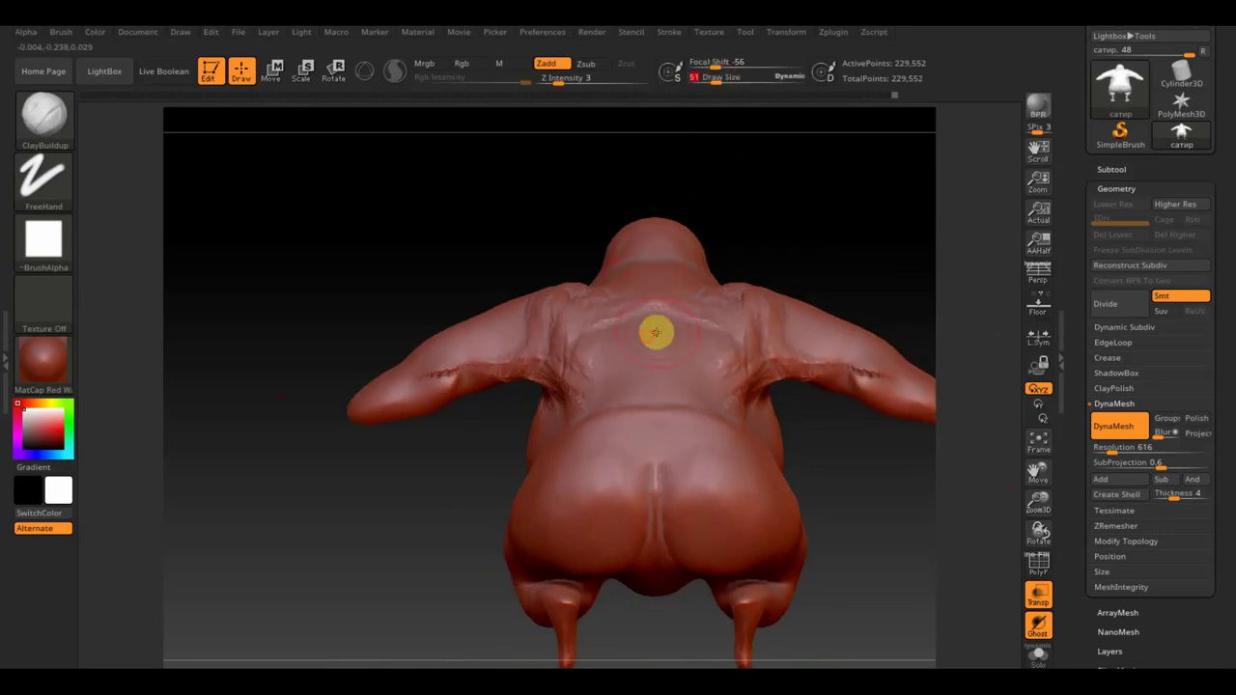
mouse_move(654, 331)
left_mouse_down()
mouse_move(532, 337)
mouse_move(566, 332)
mouse_move(557, 339)
mouse_move(601, 353)
mouse_move(582, 377)
mouse_move(637, 347)
mouse_move(583, 400)
mouse_move(640, 312)
mouse_move(548, 317)
mouse_move(563, 283)
mouse_move(527, 351)
mouse_move(473, 359)
mouse_move(564, 334)
mouse_move(563, 383)
mouse_move(632, 375)
left_mouse_up()
Sculpt thin creases along the shoulder, then Shift-smooth the shoulder surface.
mouse_move(543, 361)
right_mouse_down()
mouse_move(538, 315)
mouse_move(640, 342)
mouse_move(792, 295)
mouse_move(812, 331)
mouse_move(789, 331)
mouse_move(770, 390)
mouse_move(723, 322)
right_mouse_up()
mouse_move(724, 322)
left_mouse_down()
mouse_move(712, 279)
mouse_move(650, 302)
mouse_move(654, 254)
left_mouse_up()
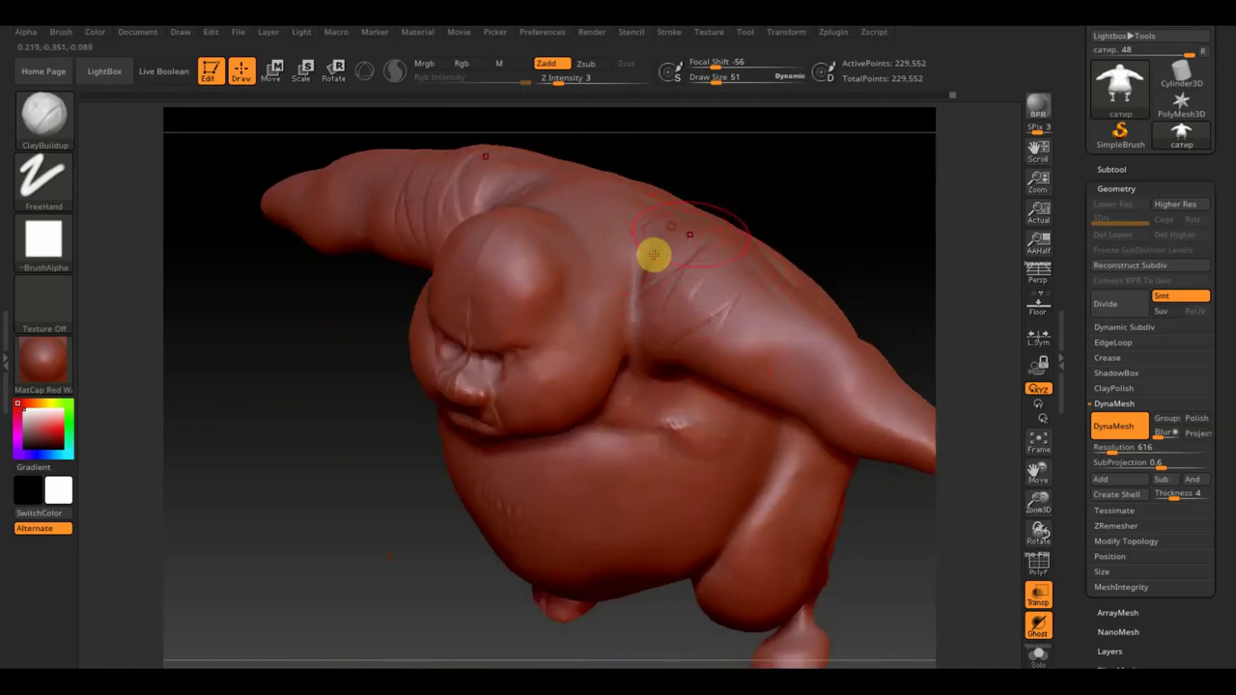
mouse_move(695, 325)
right_mouse_down()
mouse_move(837, 242)
mouse_move(760, 216)
right_mouse_up()
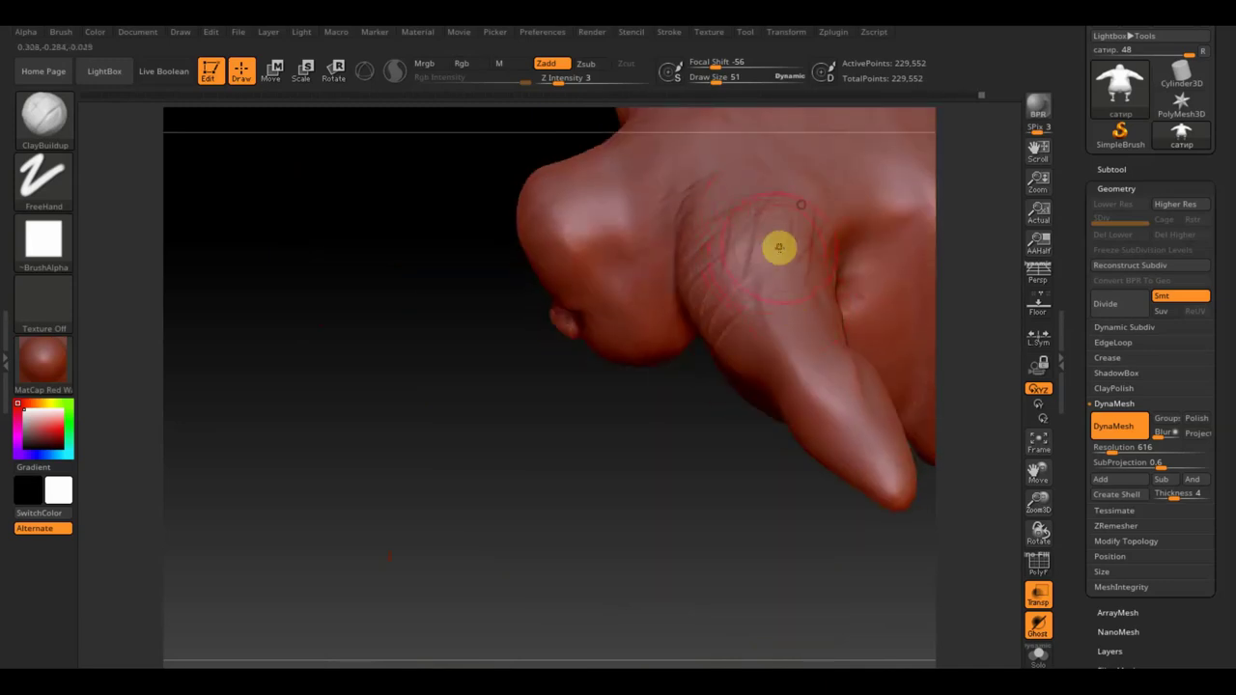
key("shift")
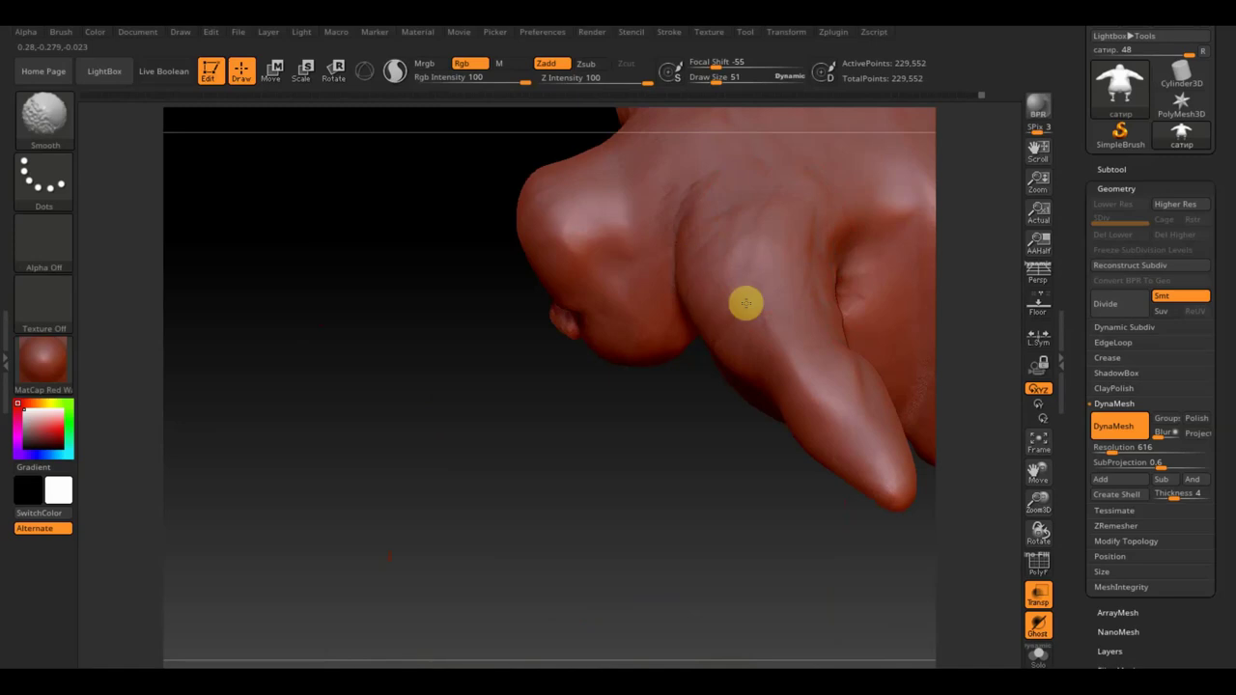
left_click_drag(618, 442, 781, 260)
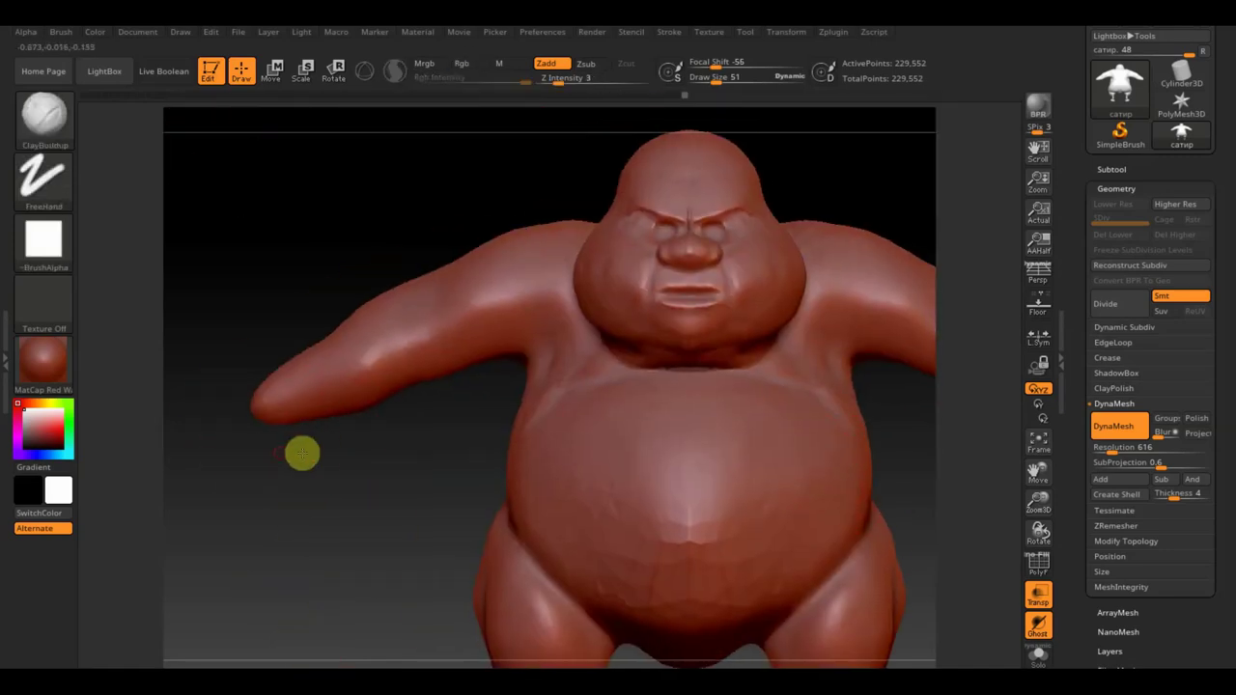
Build up clay ridges along the upper arm.
mouse_move(300, 450)
left_mouse_down()
mouse_move(436, 380)
mouse_move(412, 307)
left_mouse_up()
mouse_move(436, 360)
left_mouse_down()
mouse_move(422, 284)
mouse_move(459, 364)
mouse_move(494, 331)
mouse_move(434, 284)
mouse_move(464, 342)
left_mouse_up()
mouse_move(463, 342)
right_mouse_down()
mouse_move(462, 462)
mouse_move(431, 408)
right_mouse_up()
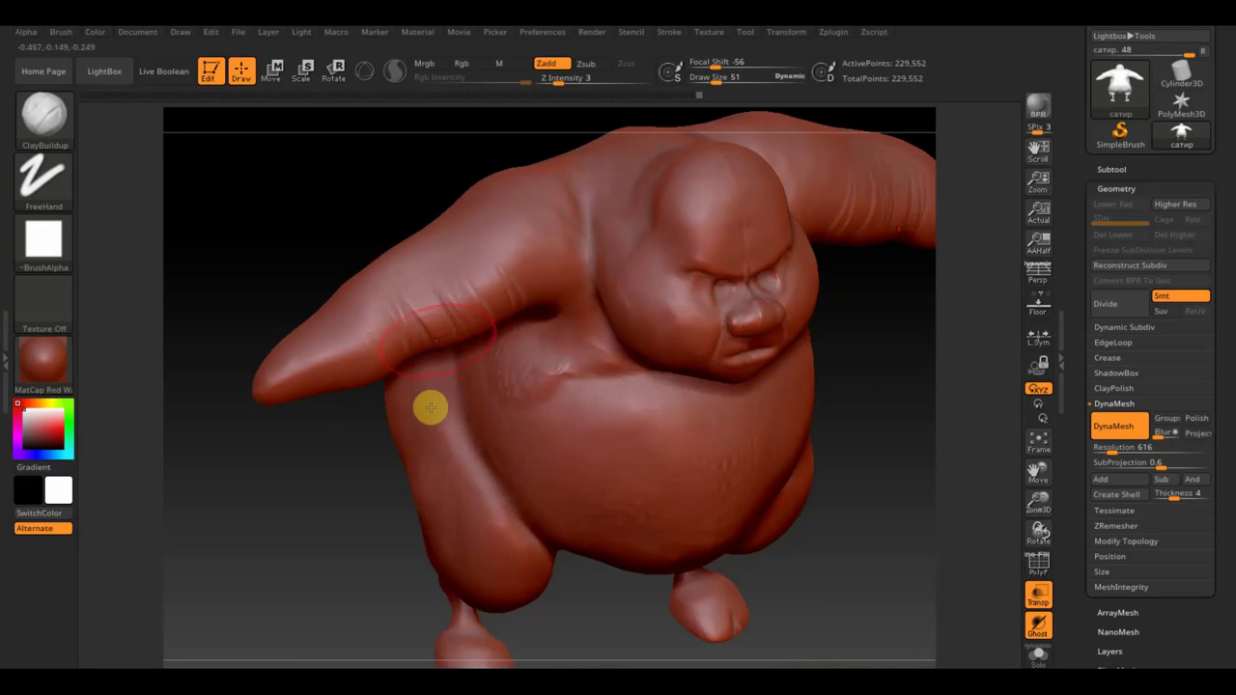
mouse_move(354, 447)
right_mouse_down()
mouse_move(397, 511)
mouse_move(516, 443)
right_mouse_up()
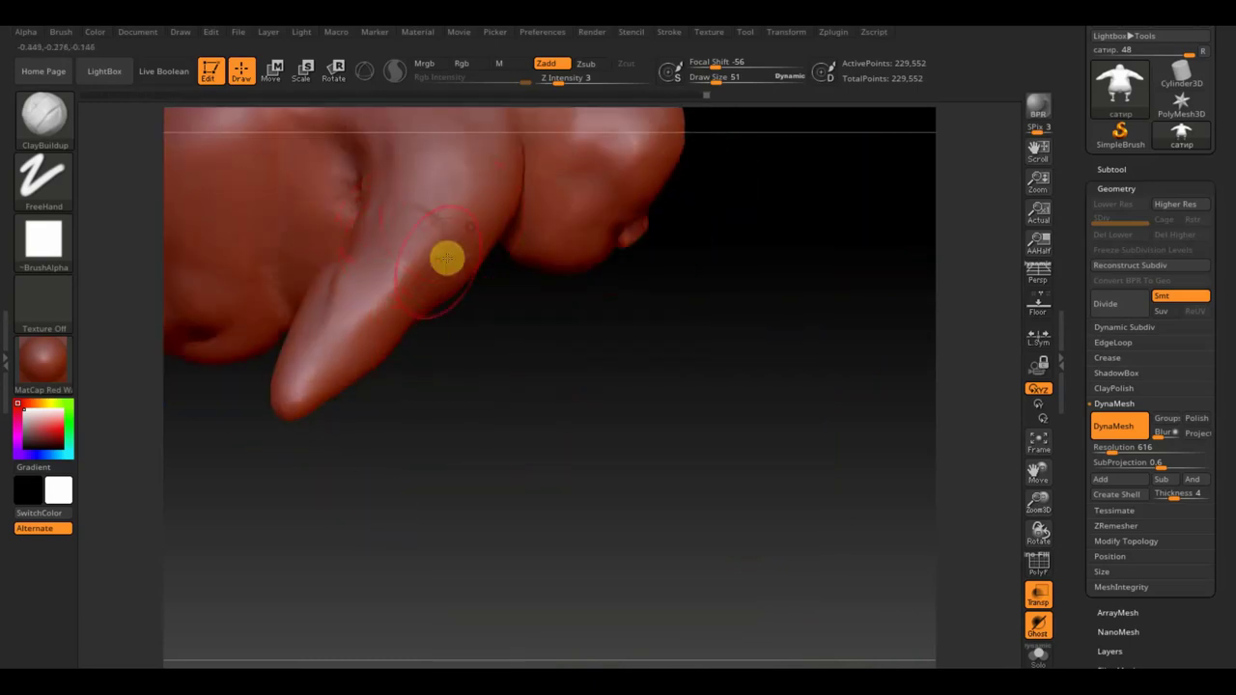
Crease the finger and smooth its fingertip, checking it from several angles.
right_click_drag(441, 270, 516, 312)
left_click_drag(431, 230, 368, 243)
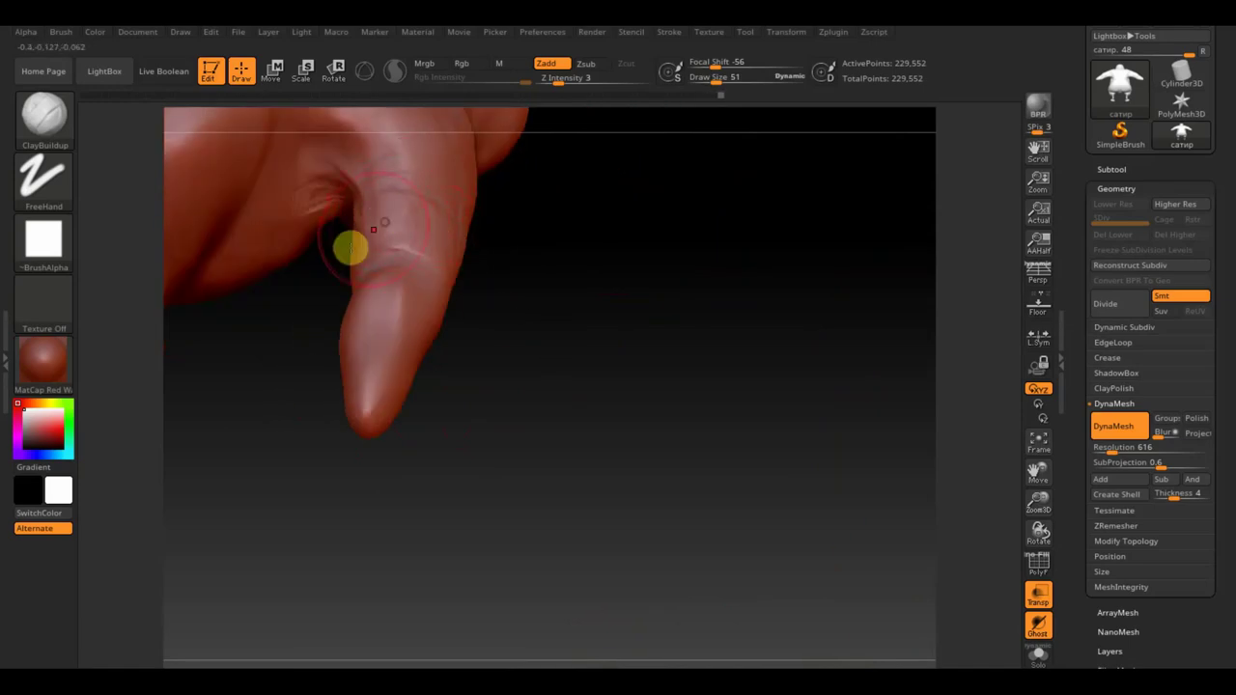
mouse_move(373, 212)
right_mouse_down()
mouse_move(477, 363)
mouse_move(428, 367)
right_mouse_up()
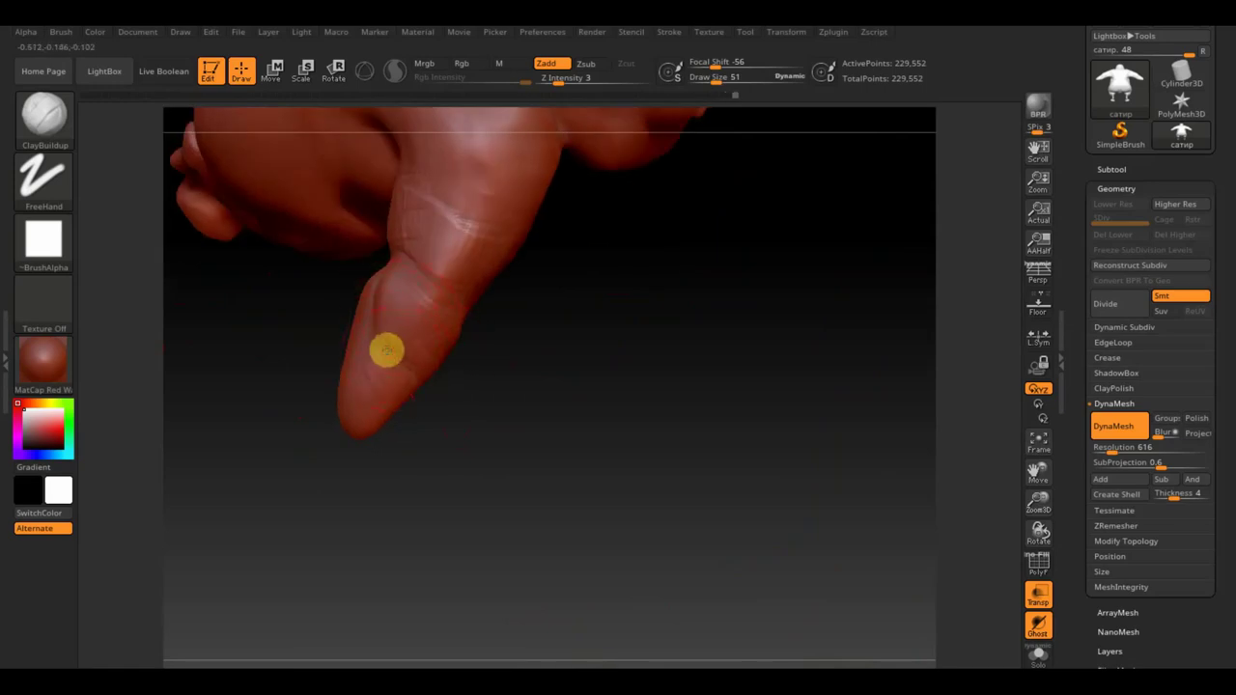
right_click_drag(493, 436, 629, 469)
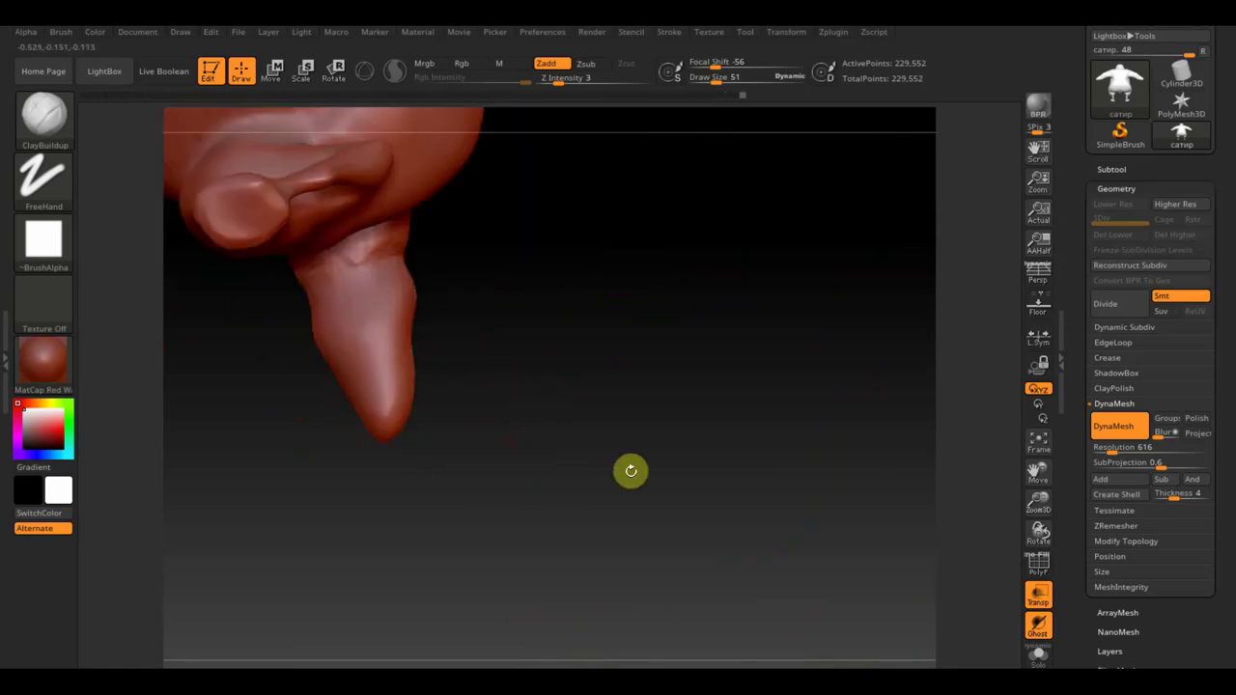
right_click_drag(370, 324, 425, 361)
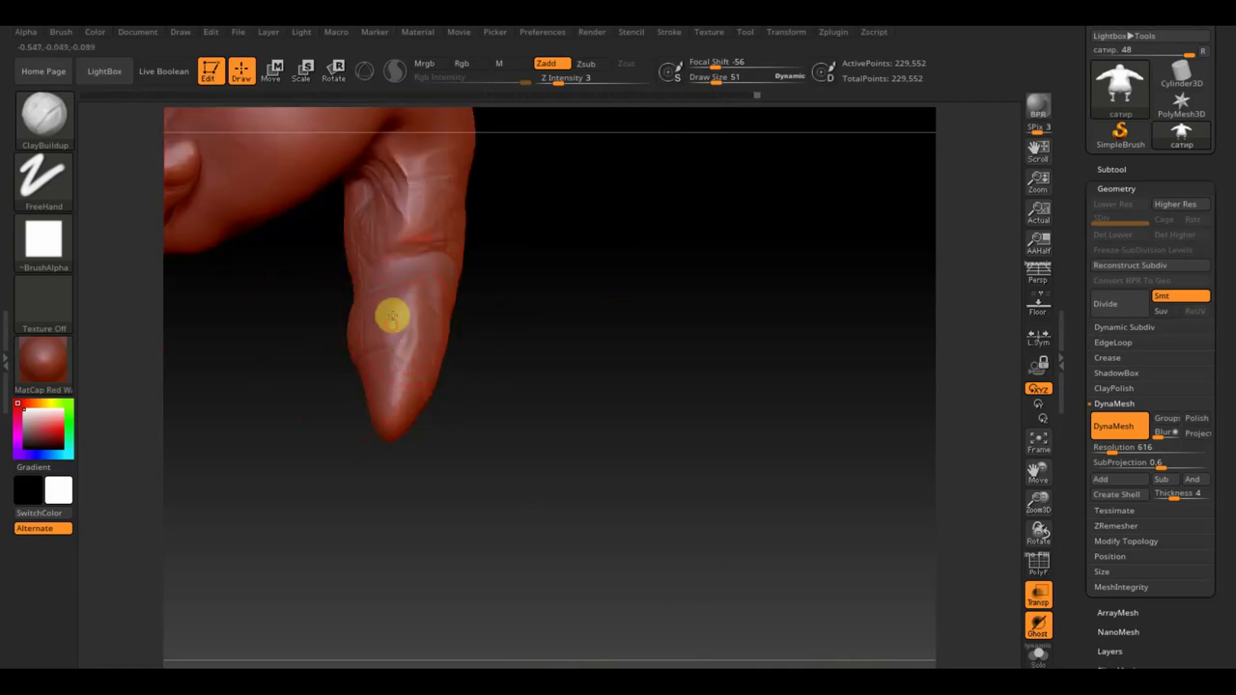
left_click_drag(408, 368, 420, 331, "shift")
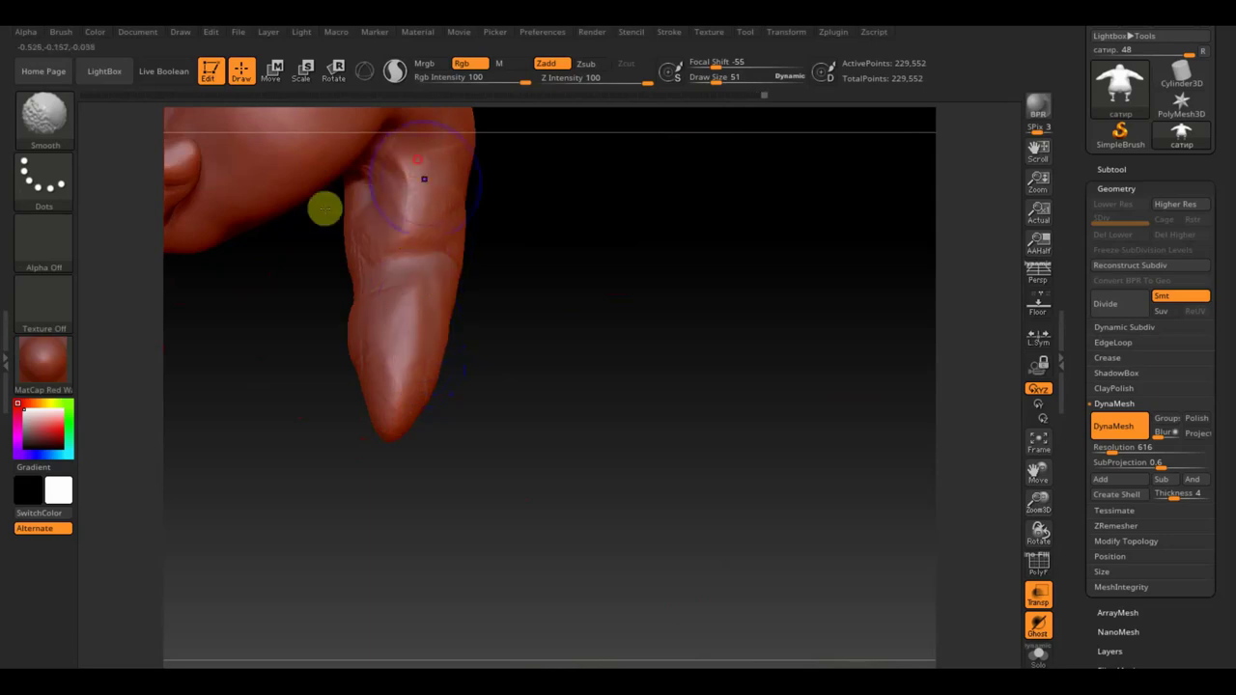
mouse_move(731, 422)
left_mouse_down()
mouse_move(718, 467)
mouse_move(615, 350)
left_mouse_up()
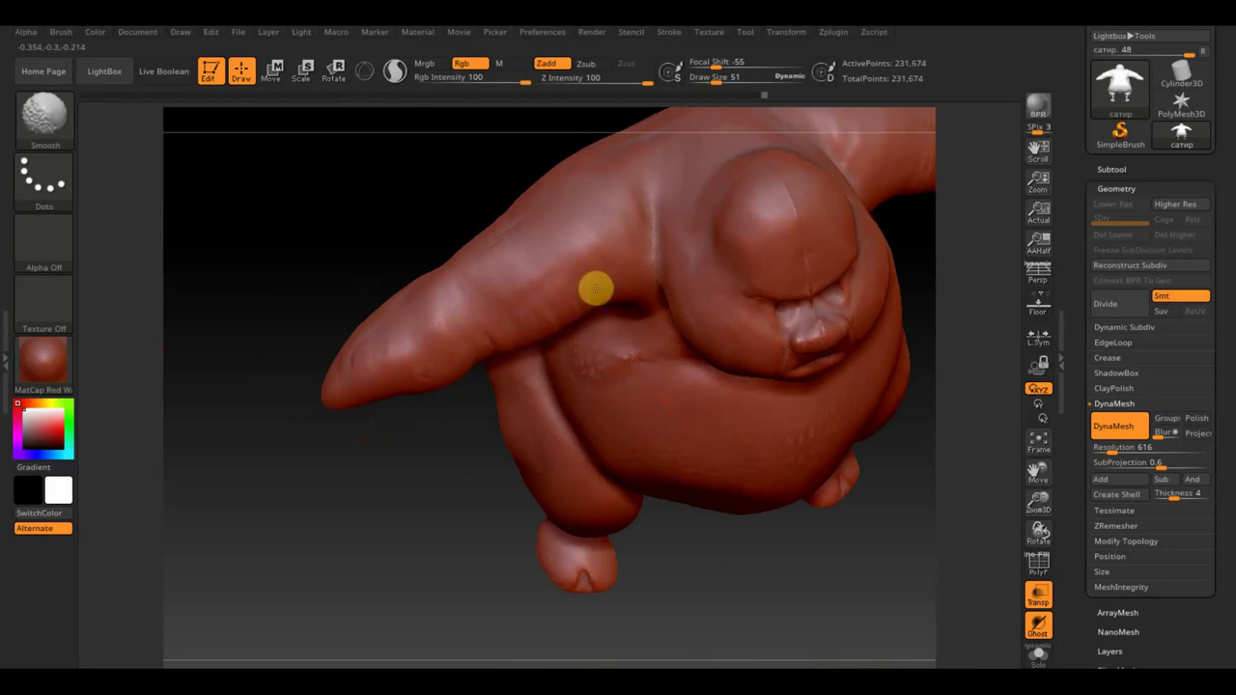
mouse_move(511, 267)
left_mouse_down()
mouse_move(394, 461)
mouse_move(411, 508)
left_mouse_up()
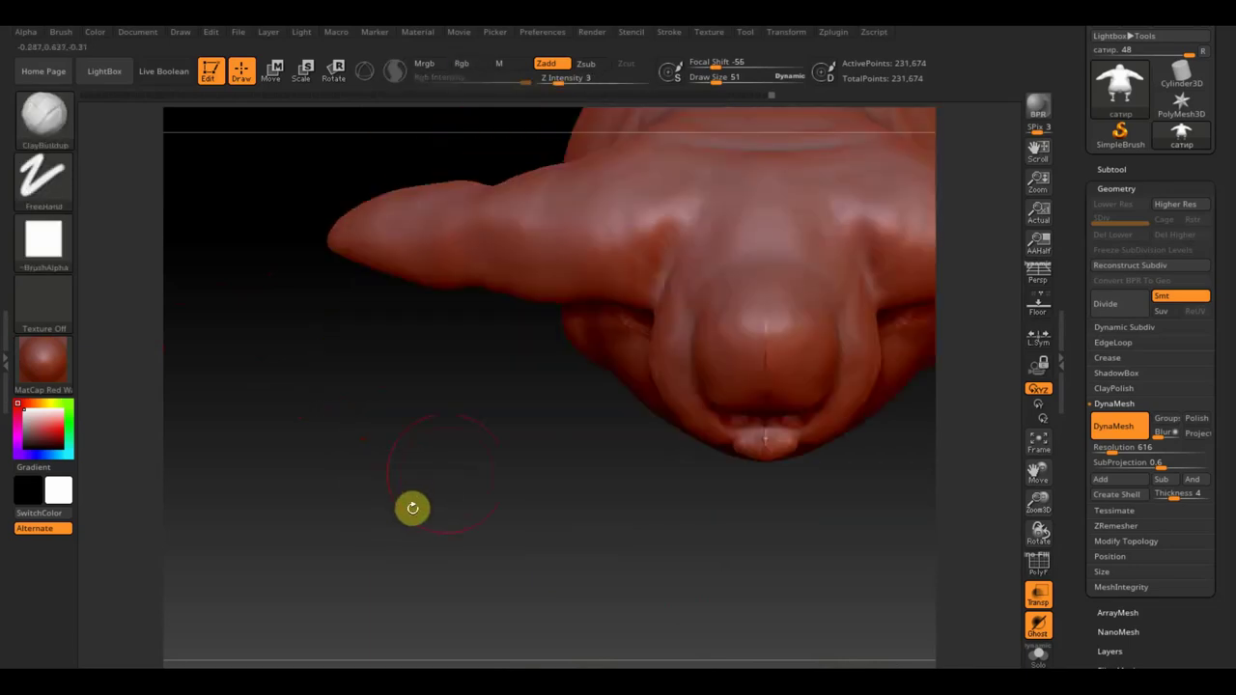
Mask the finger and forearm, then bring up the 3D sculpting brush library.
mouse_move(311, 145)
left_mouse_down("ctrl")
mouse_move(474, 257)
mouse_move(492, 317)
mouse_move(475, 322)
mouse_move(505, 345)
mouse_move(552, 207)
left_mouse_up("ctrl")
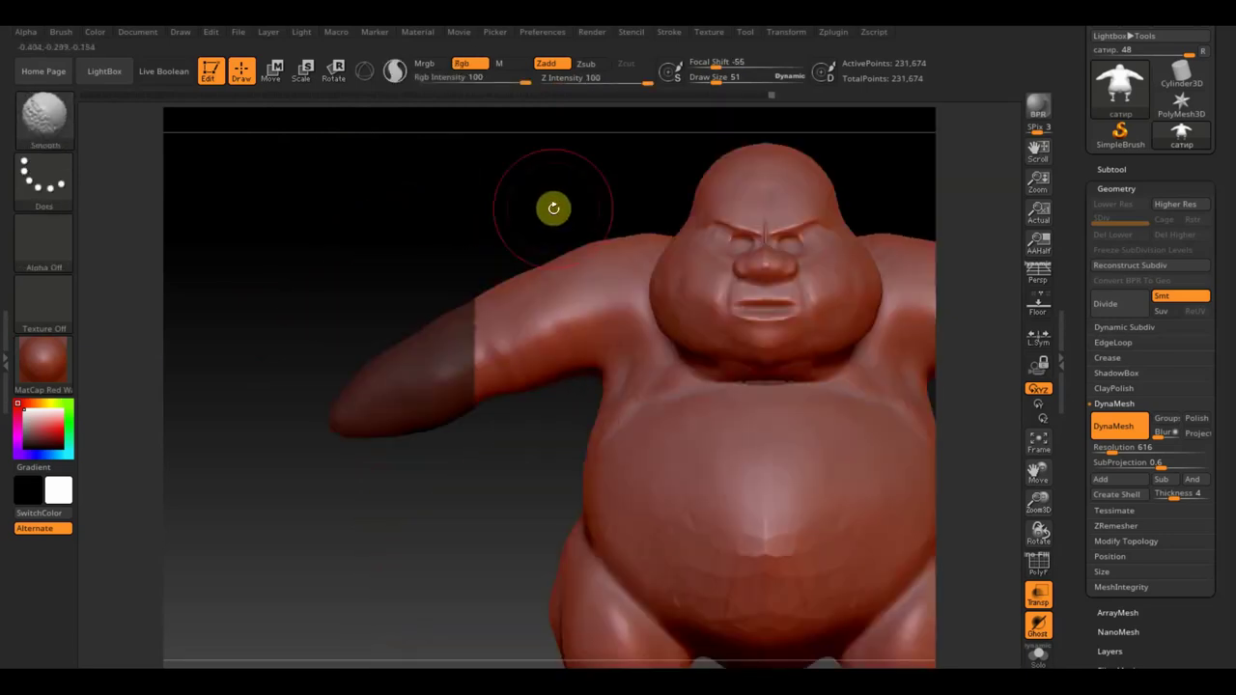
mouse_move(455, 206)
left_mouse_down("ctrl")
mouse_move(404, 184)
mouse_move(453, 206)
left_mouse_up("ctrl")
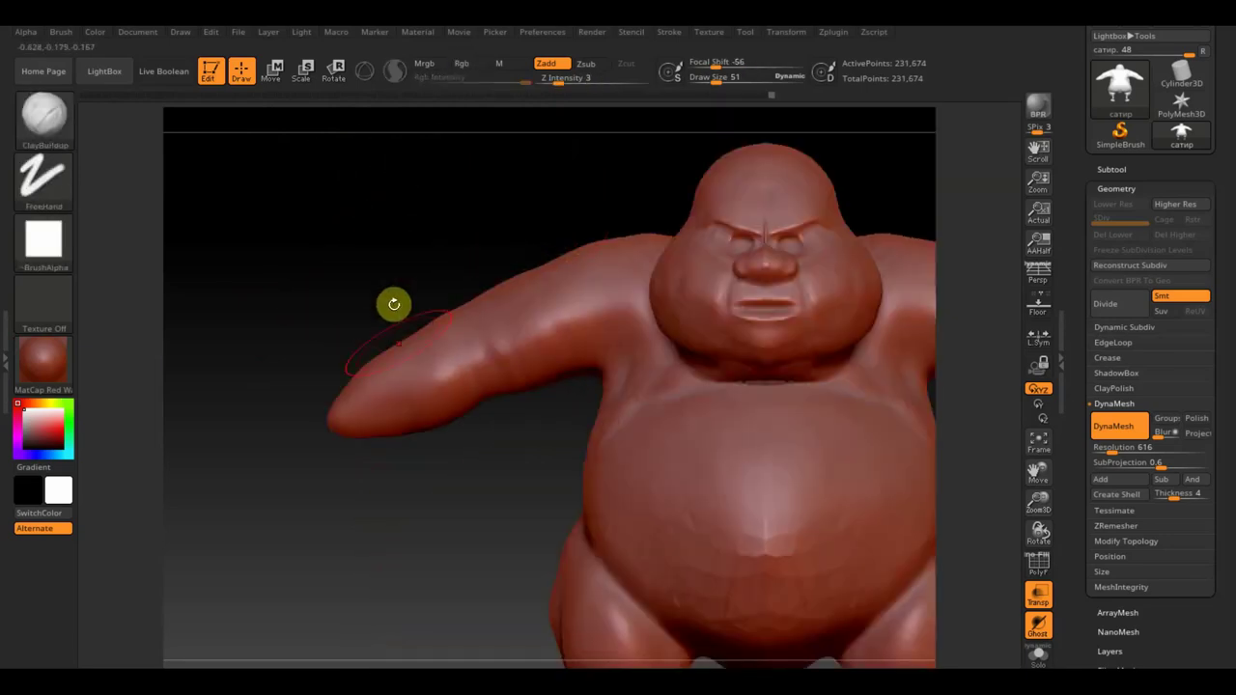
mouse_move(406, 361)
left_mouse_down()
mouse_move(378, 213)
mouse_move(397, 419)
left_mouse_up()
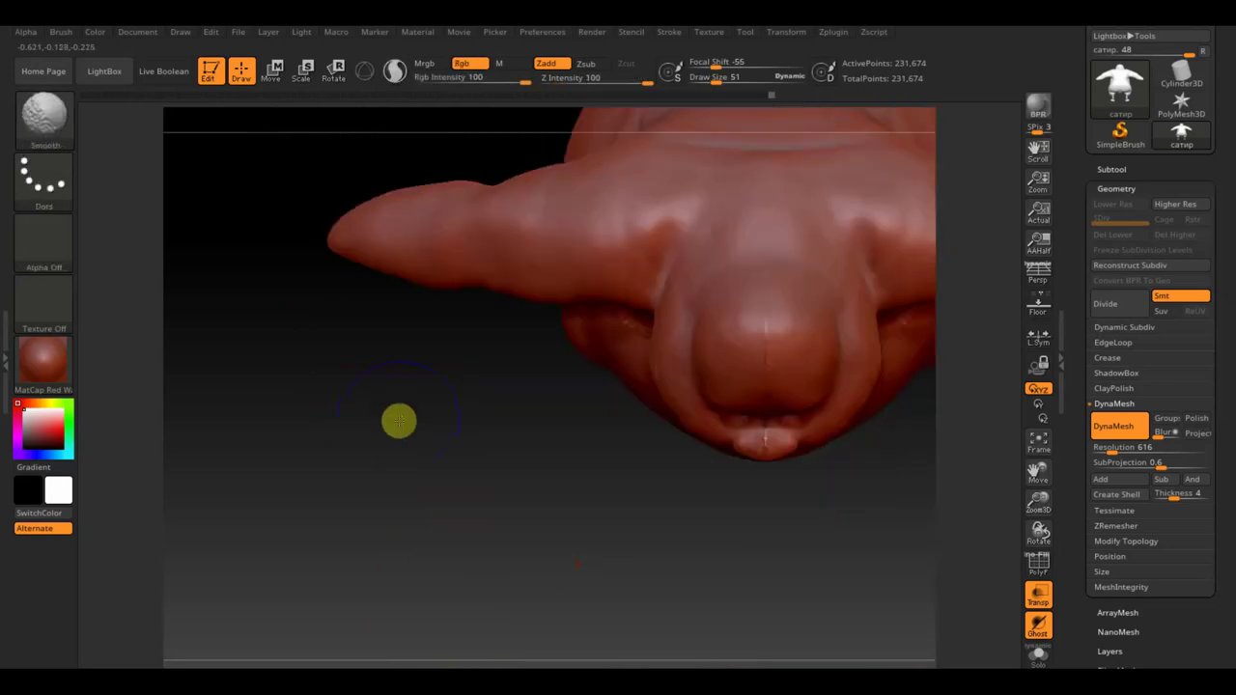
left_click(52, 124)
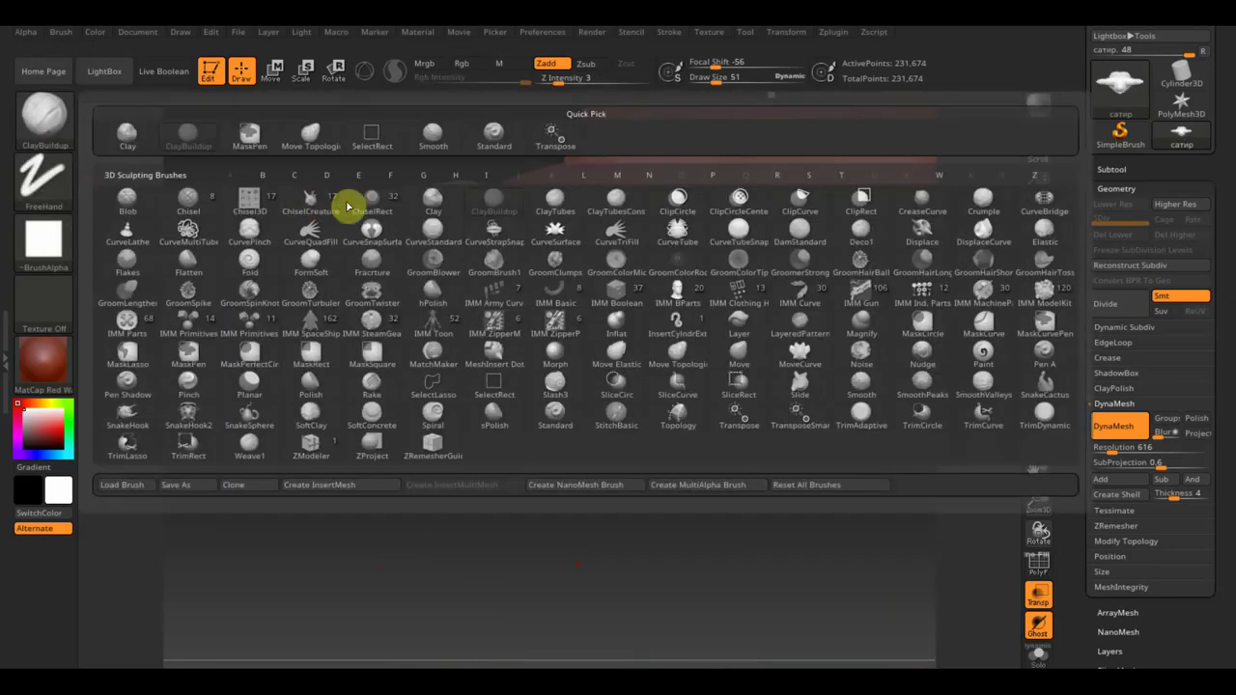
Select Move Topological and raise its Draw Size to 95 at intensity 51.
left_click(329, 140)
mouse_move(720, 82)
left_mouse_down()
mouse_move(736, 86)
mouse_move(724, 86)
left_mouse_up()
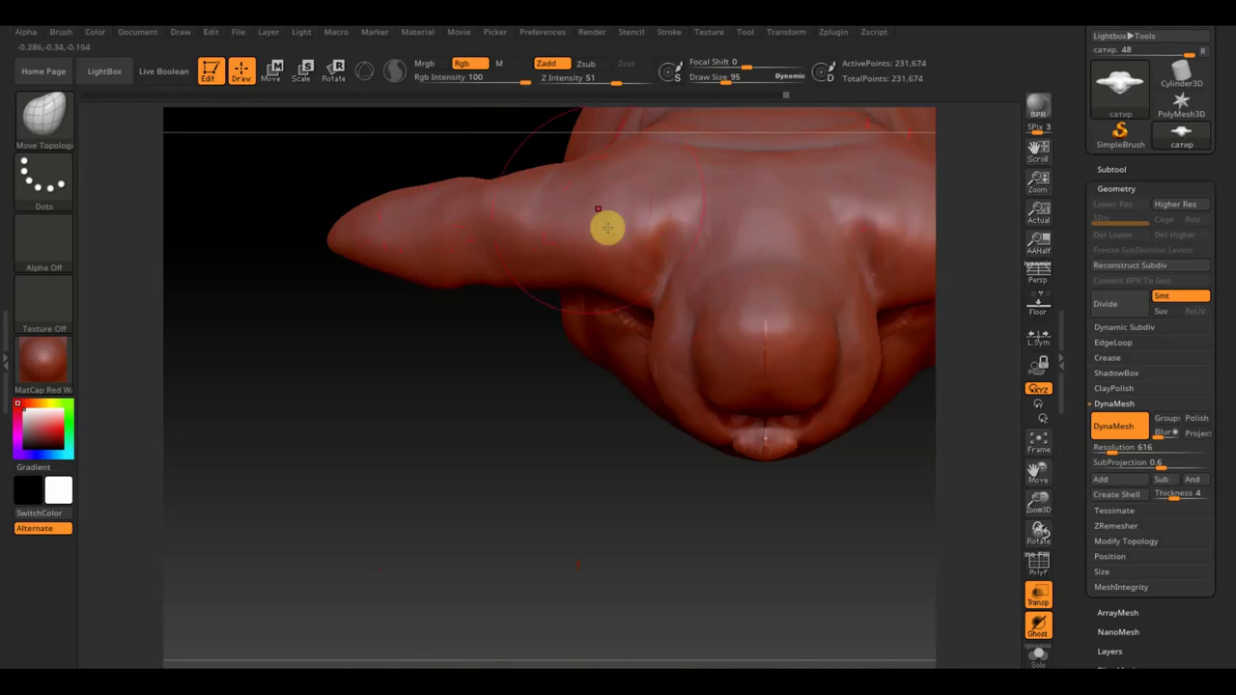
Smooth the underside of the arm into the armpit and up toward the face.
key("shift")
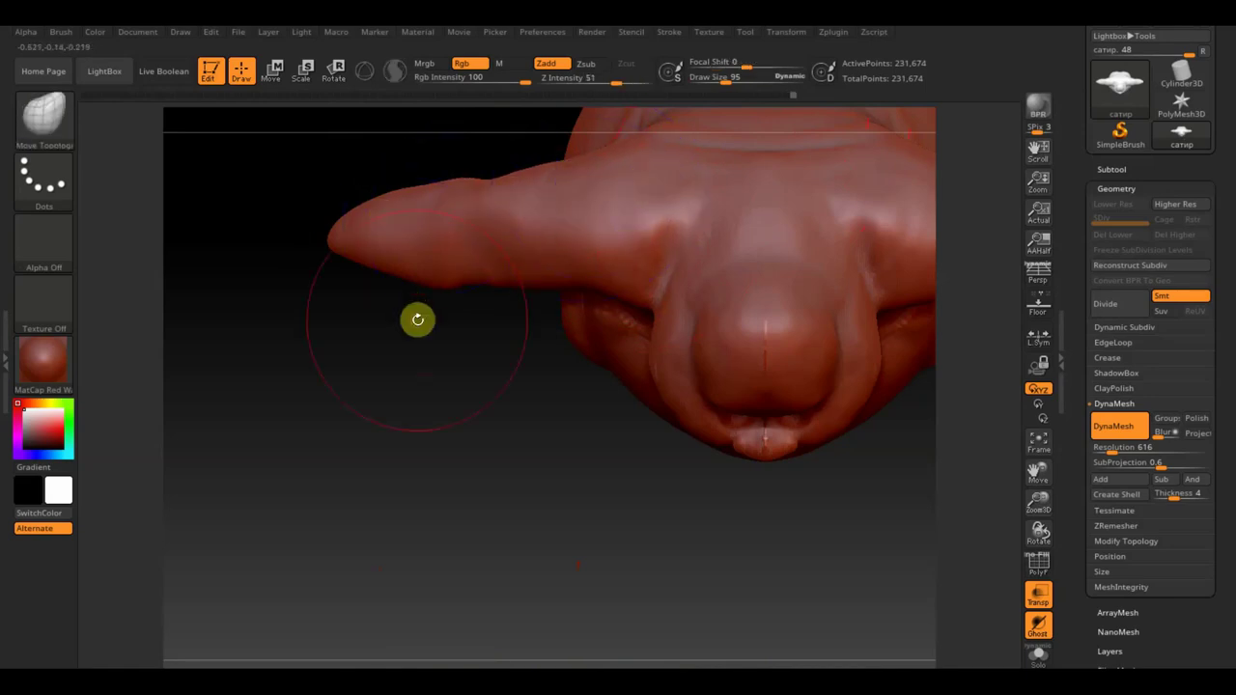
left_click_drag(417, 317, 435, 257, "shift")
left_click_drag(400, 350, 409, 312)
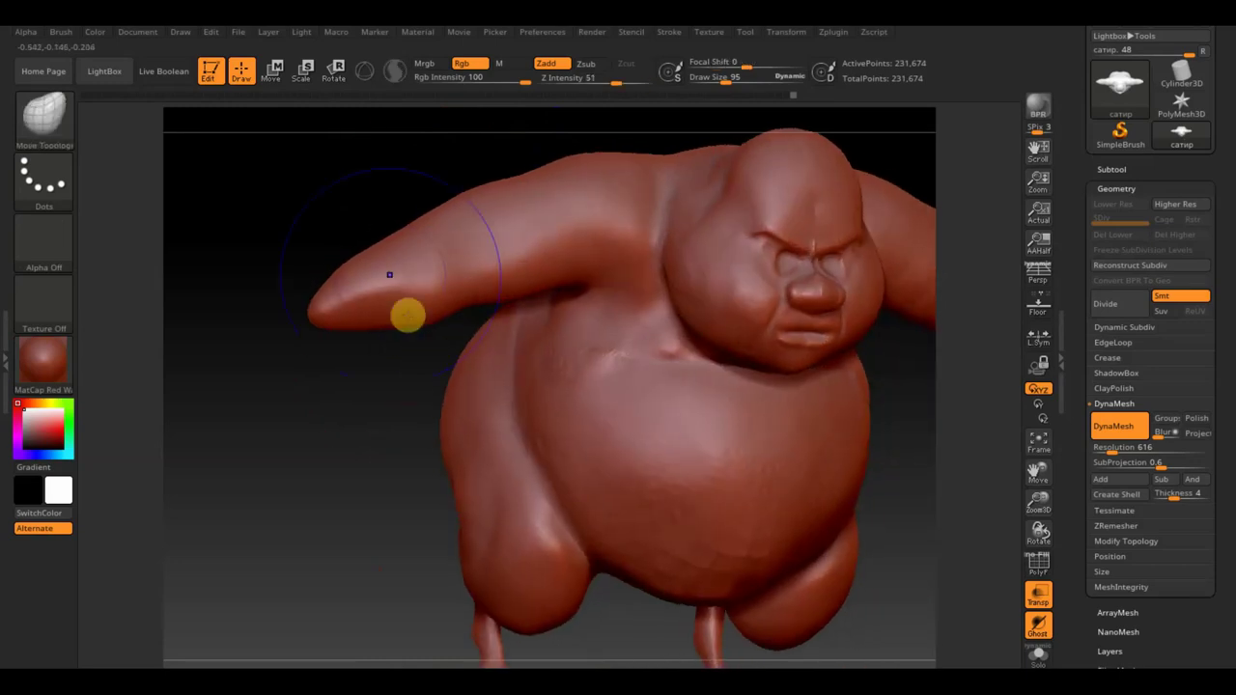
left_click_drag(334, 332, 340, 387)
left_click_drag(386, 334, 604, 311, "shift")
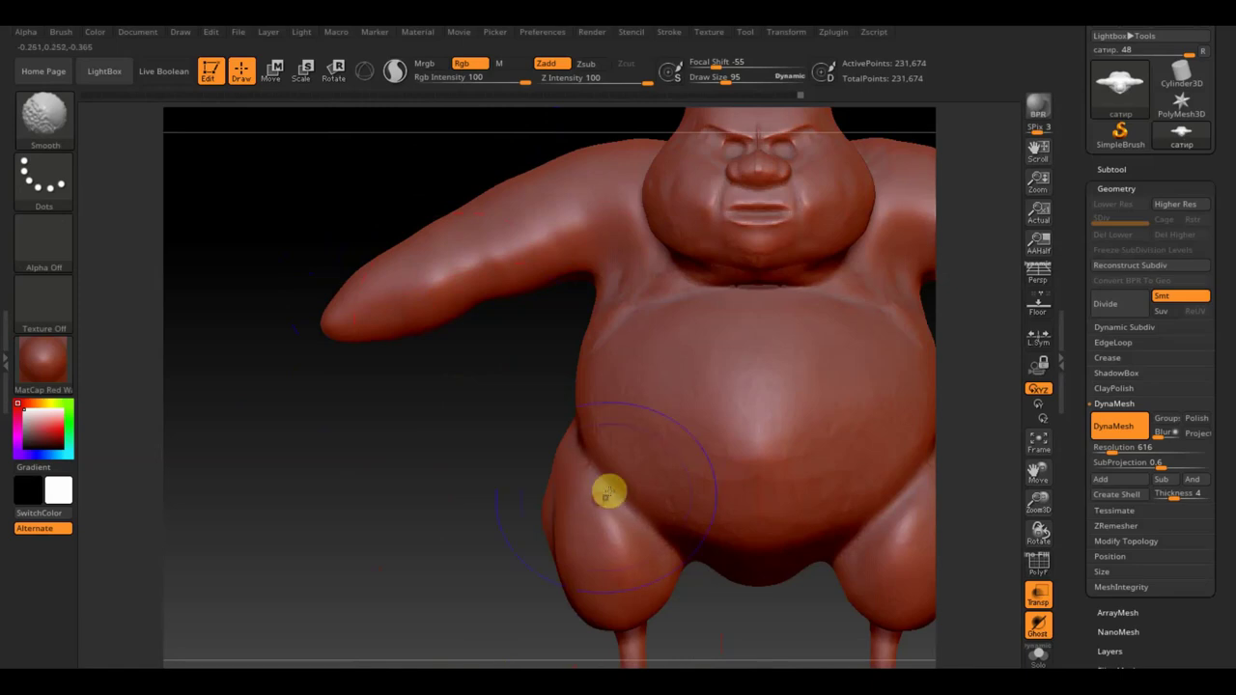
left_click_drag(609, 492, 656, 373, "shift")
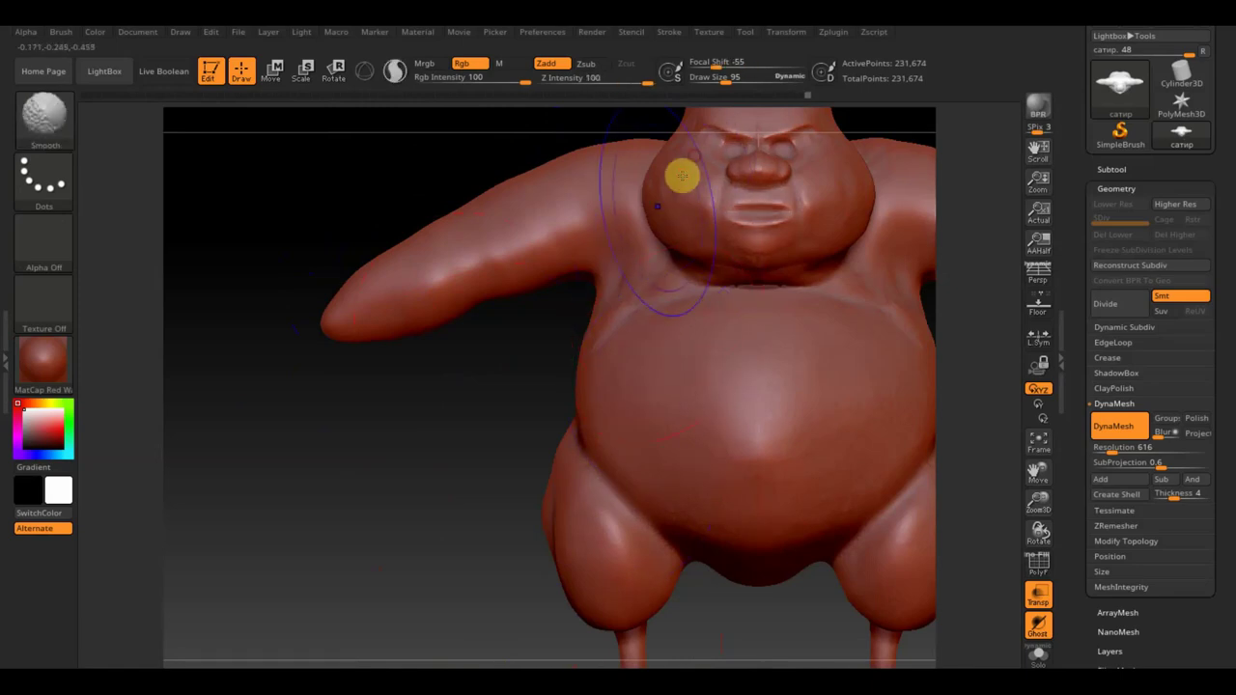
Frame the whole figure and soften the crease under the neck.
left_click_drag(392, 455, 174, 519)
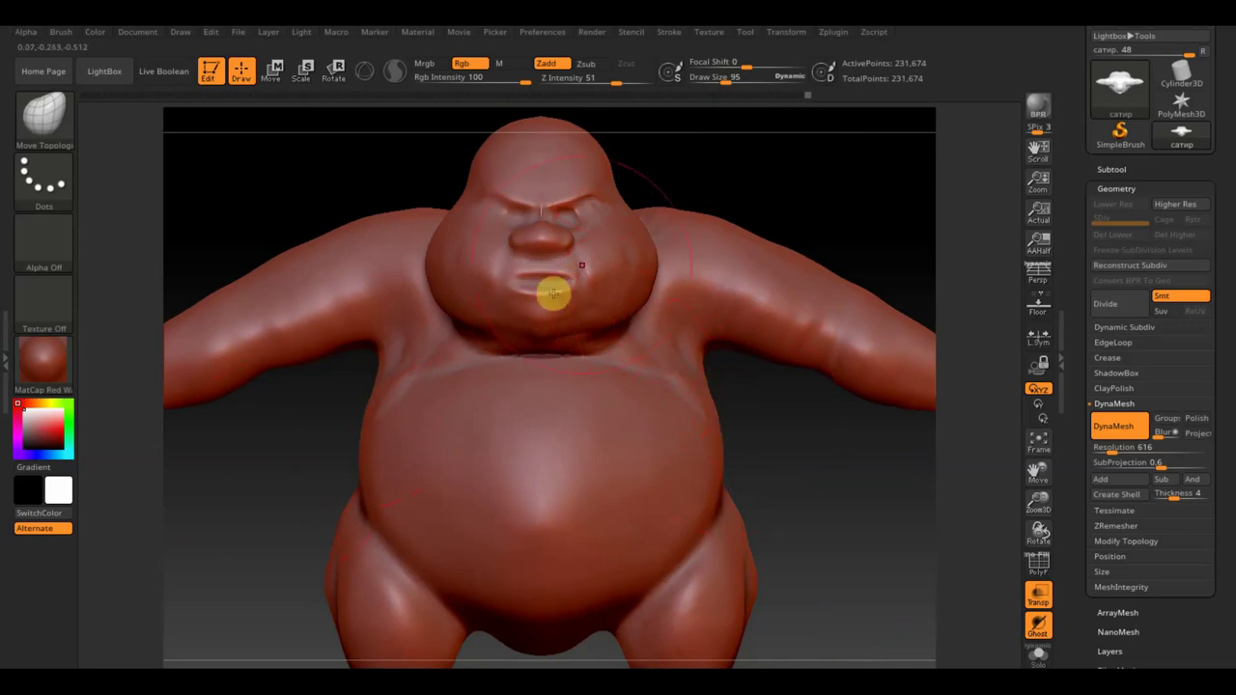
key("f")
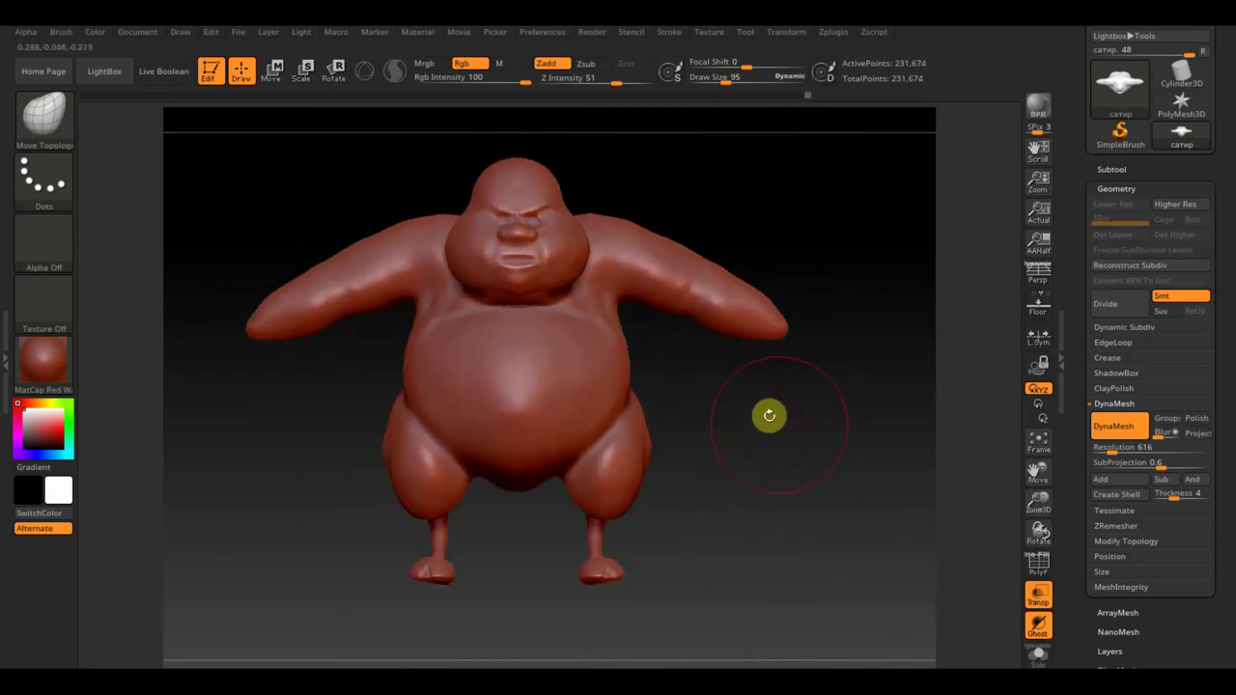
key("shift")
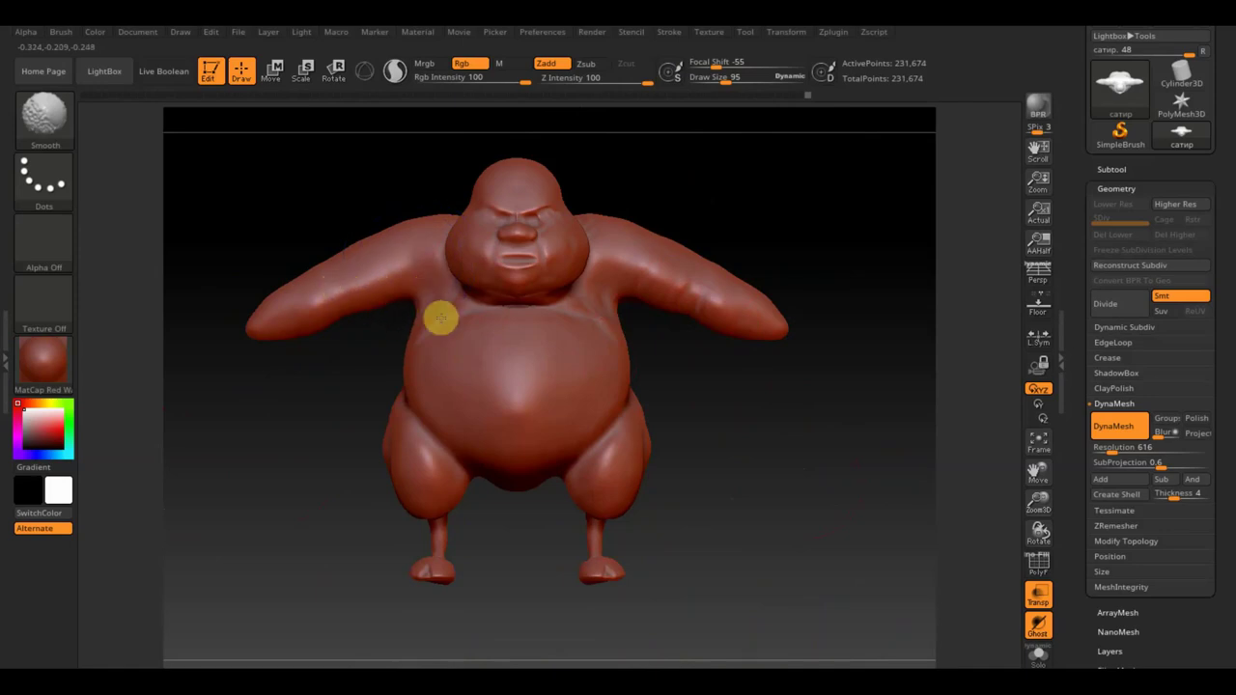
mouse_move(439, 319)
left_mouse_down("shift")
mouse_move(447, 303)
mouse_move(513, 326)
mouse_move(625, 316)
mouse_move(599, 347)
left_mouse_up("shift")
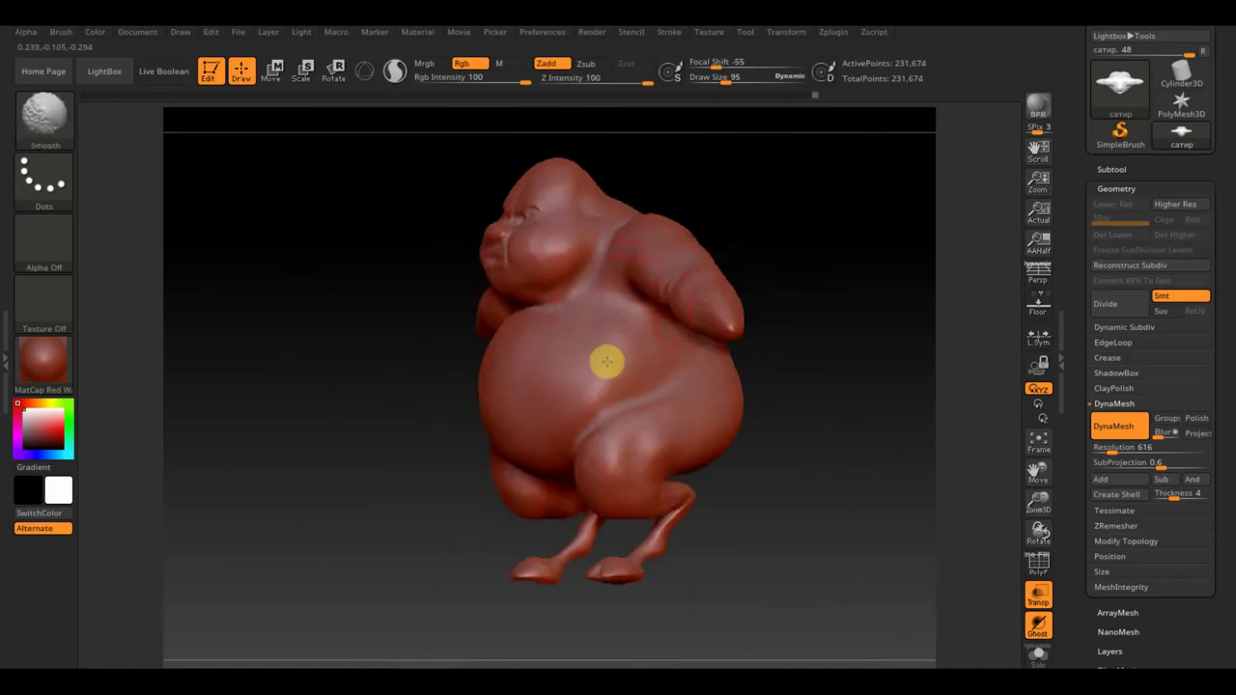
left_click_drag(784, 320, 789, 342)
At draw size 135, push out and smooth the upper back hump and the top of the head.
mouse_move(847, 312)
left_mouse_down()
mouse_move(843, 331)
mouse_move(856, 304)
mouse_move(721, 234)
left_mouse_up()
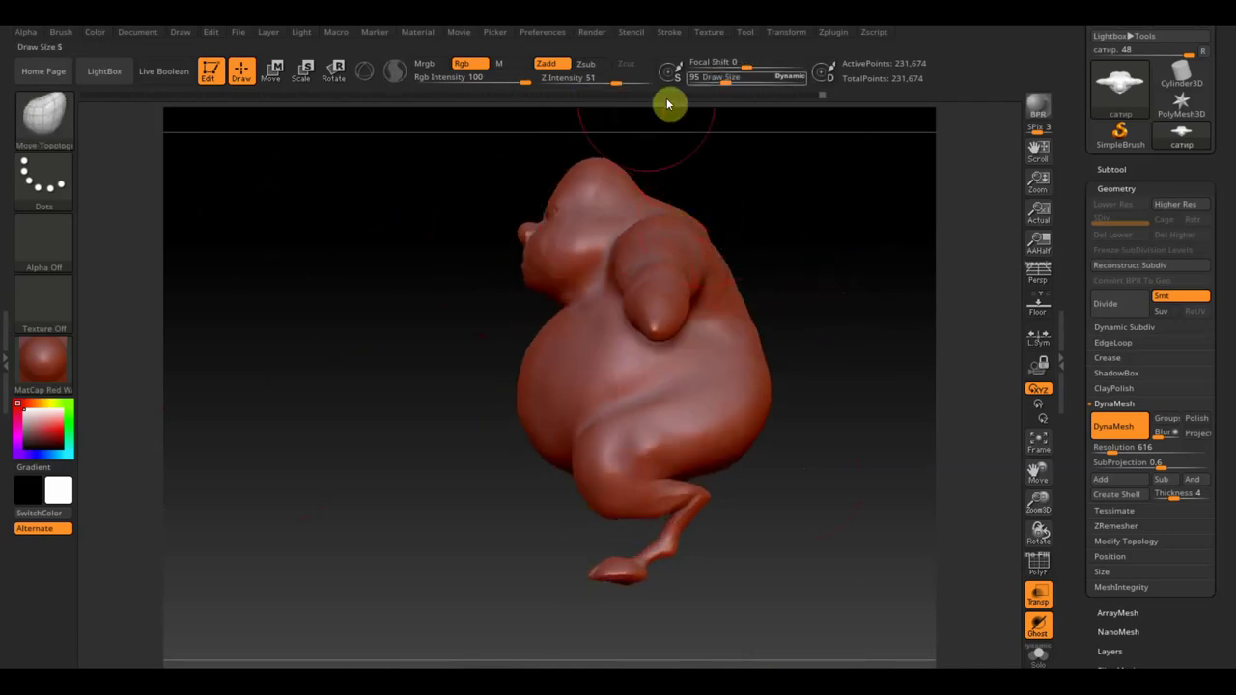
left_click_drag(724, 79, 736, 83)
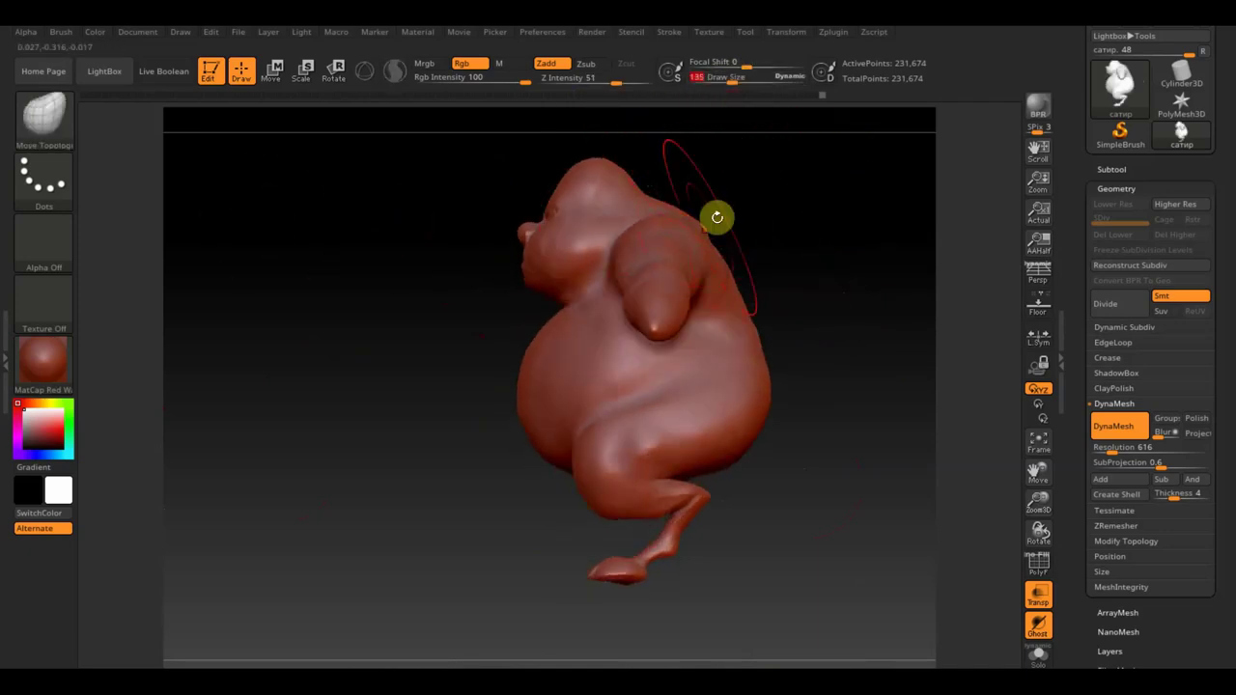
left_click_drag(695, 226, 651, 199)
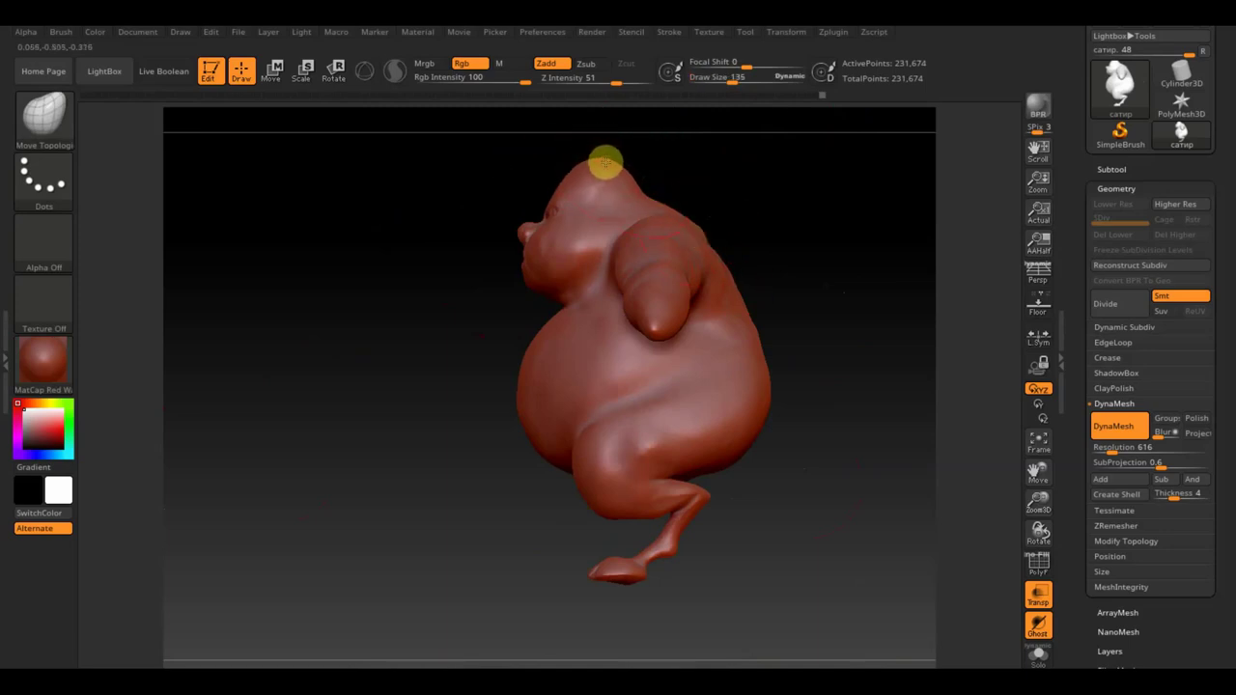
left_click_drag(605, 162, 674, 214, "shift")
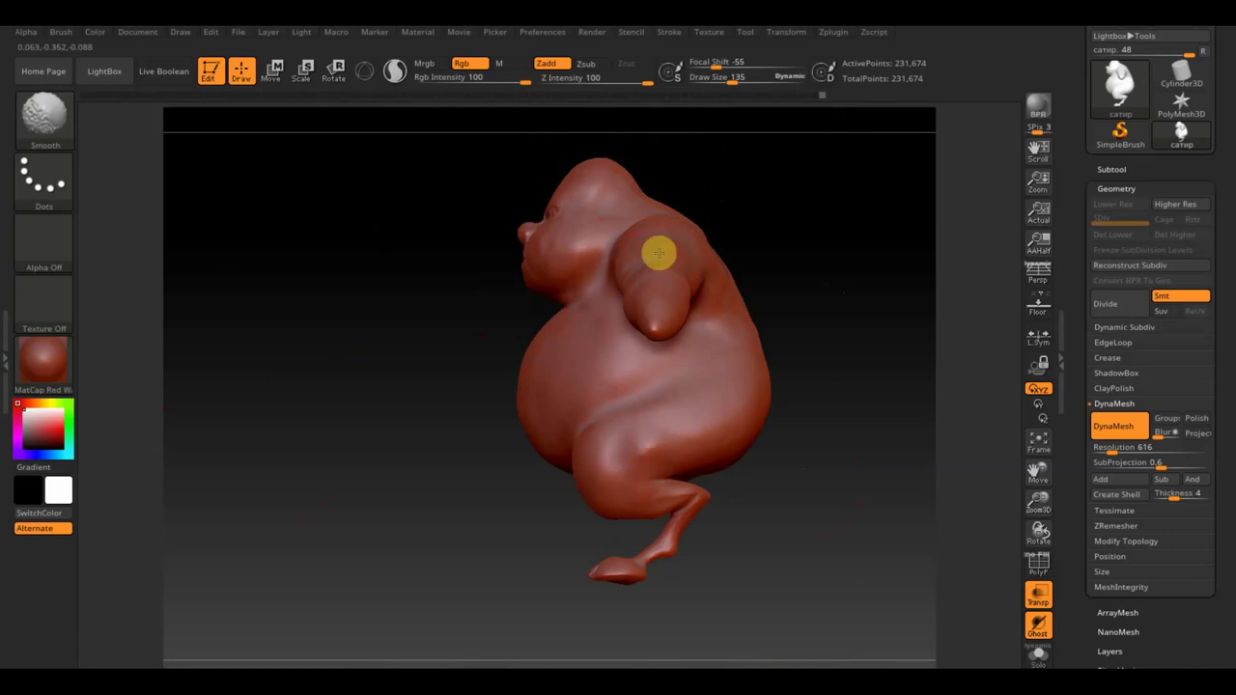
left_click_drag(682, 241, 764, 219, "shift")
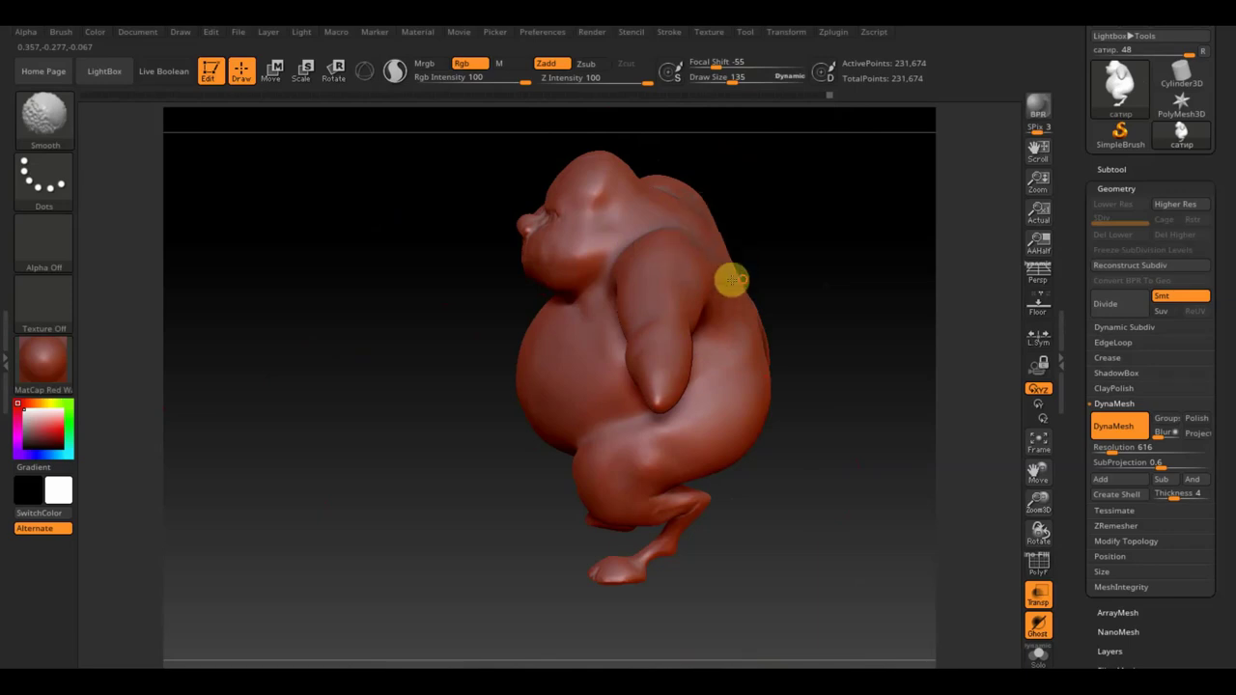
Orbit around the satyr to check the back, then call up the trim and clip brushes.
mouse_move(773, 265)
left_mouse_down()
mouse_move(871, 232)
mouse_move(883, 276)
left_mouse_up()
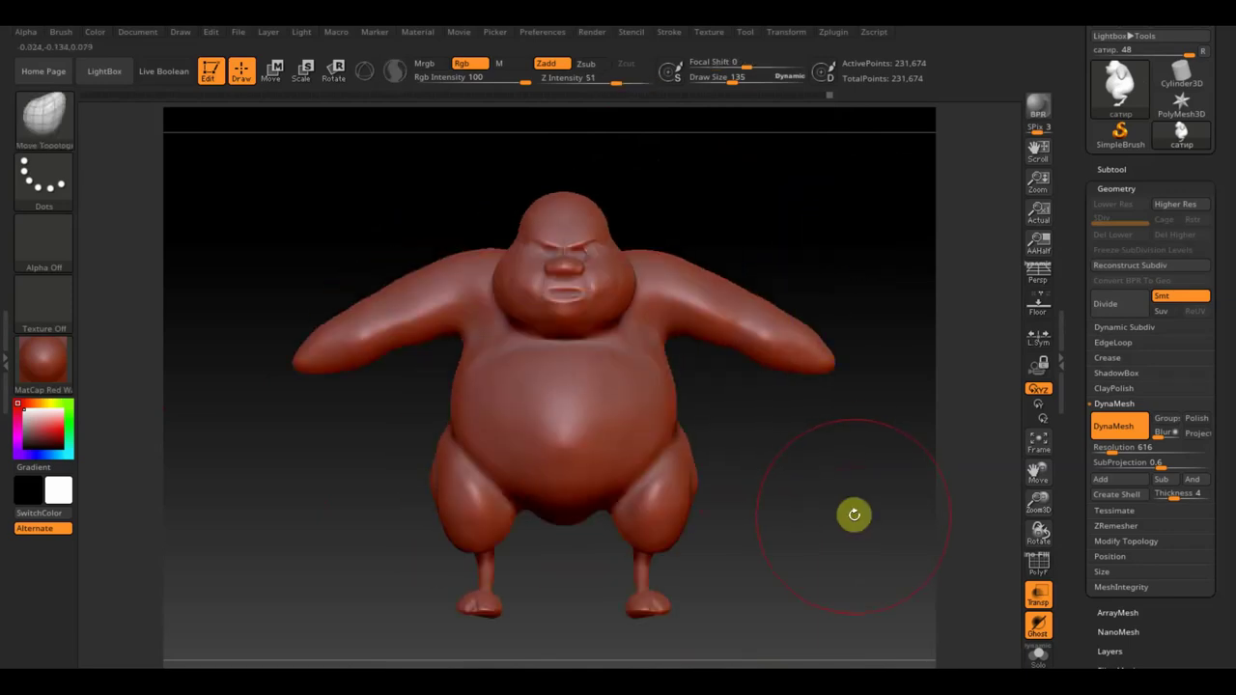
mouse_move(854, 515)
left_mouse_down()
mouse_move(841, 502)
mouse_move(847, 472)
mouse_move(795, 467)
mouse_move(833, 499)
mouse_move(684, 502)
mouse_move(709, 500)
mouse_move(670, 419)
mouse_move(696, 389)
mouse_move(808, 472)
mouse_move(821, 499)
left_mouse_up()
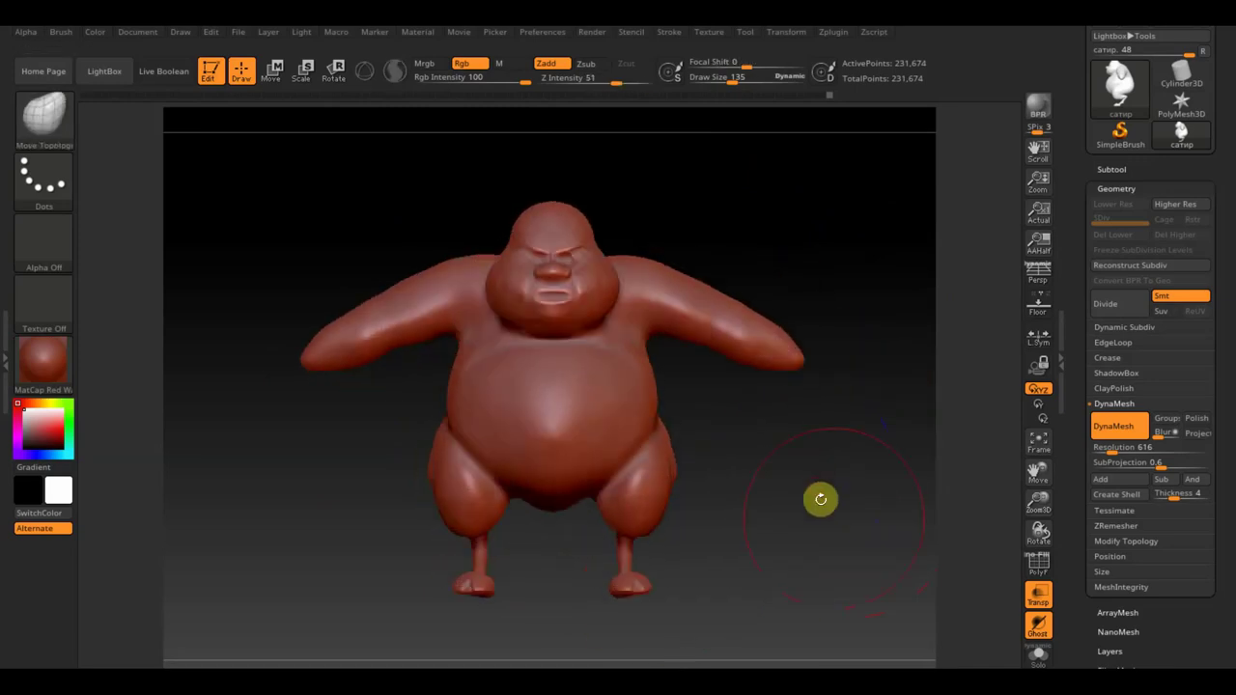
left_click_drag(777, 561, 762, 461)
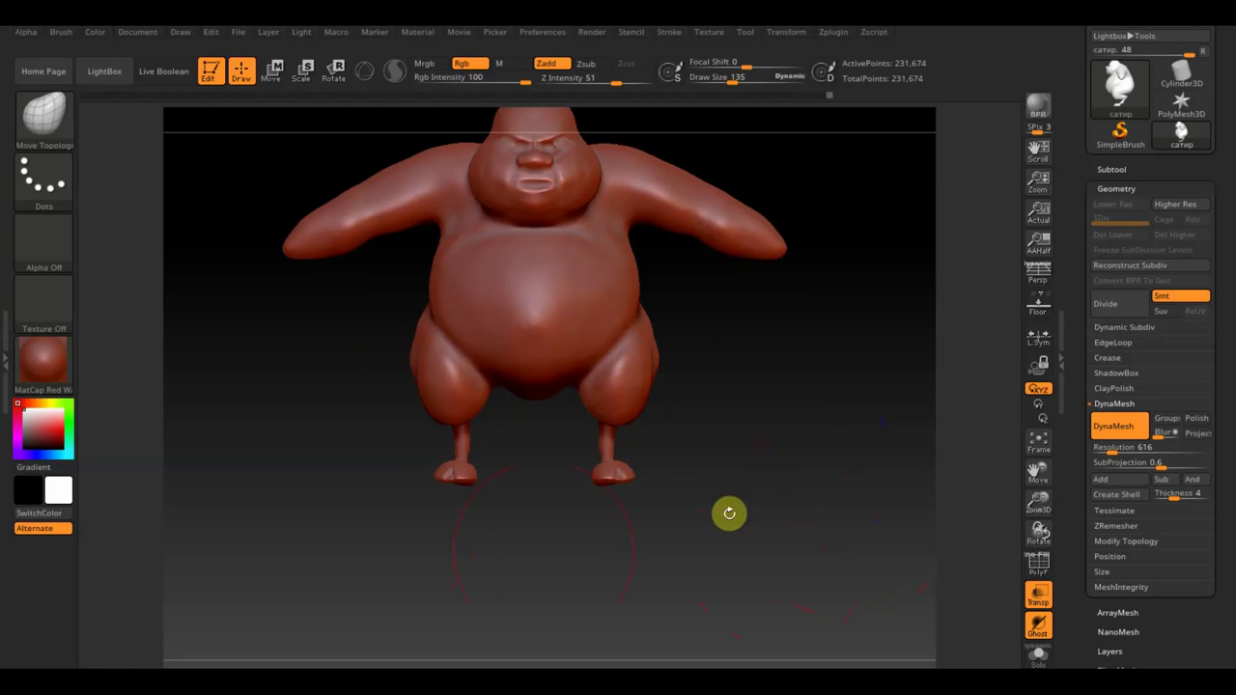
left_click_drag(600, 506, 716, 533)
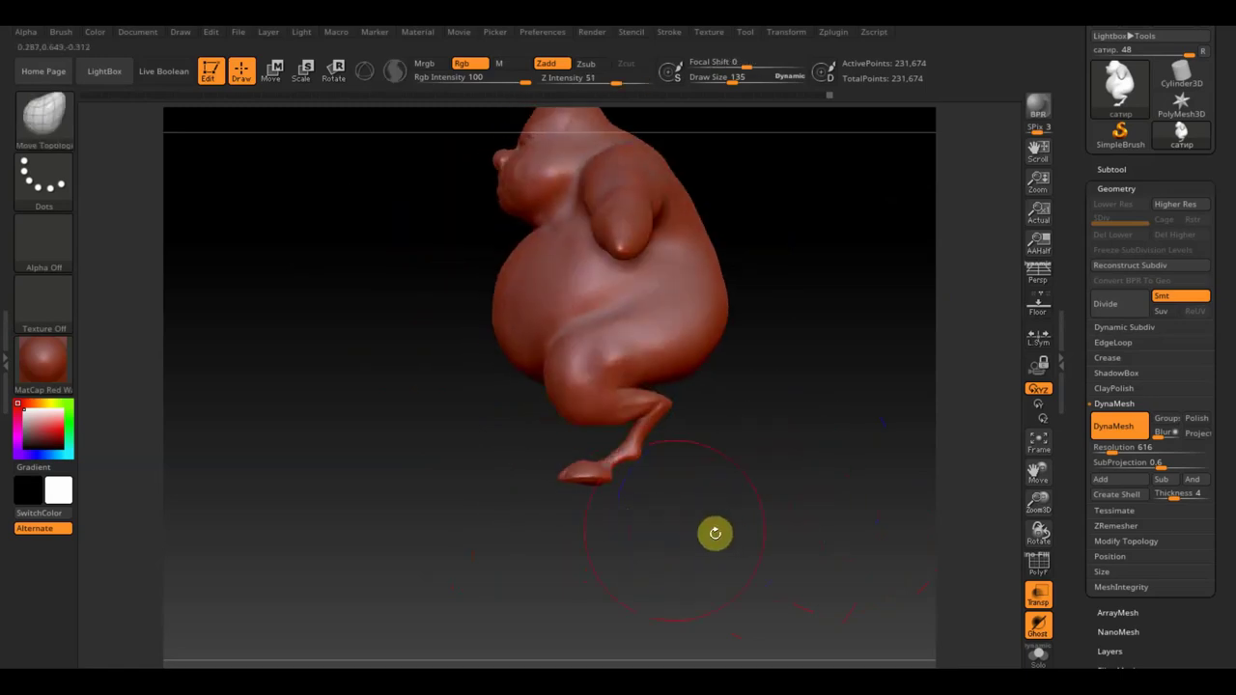
left_click_drag(925, 436, 842, 538)
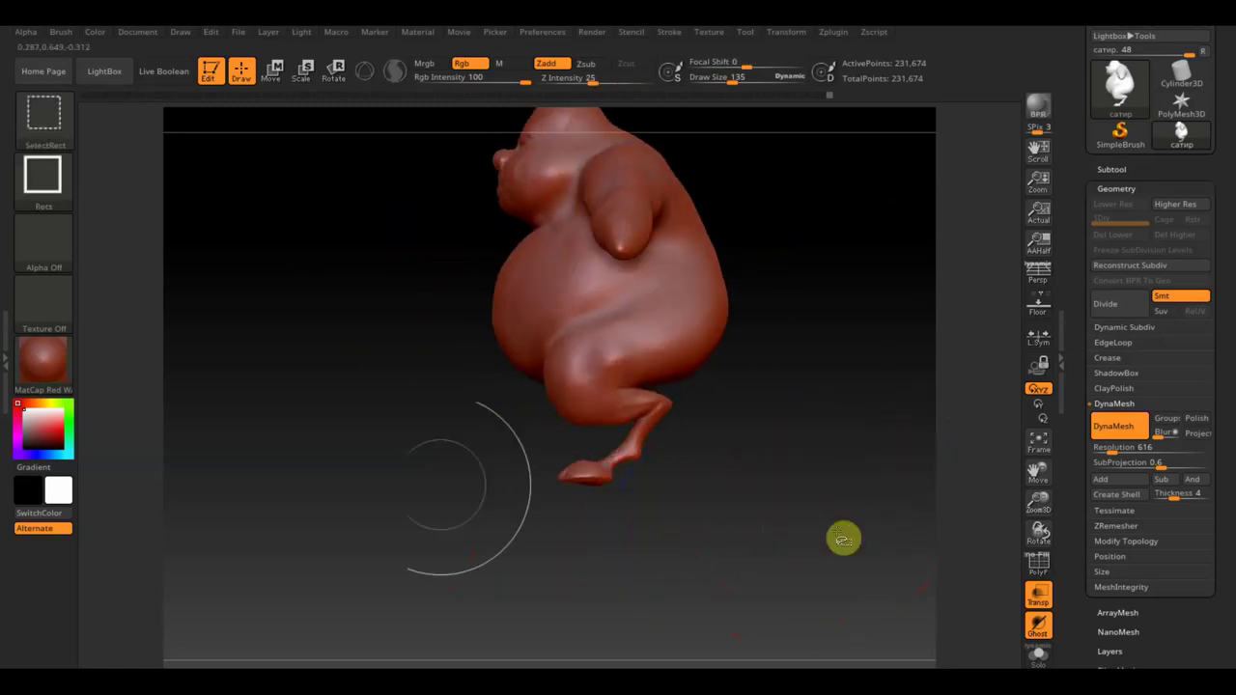
left_click(41, 116, "ctrl+shift")
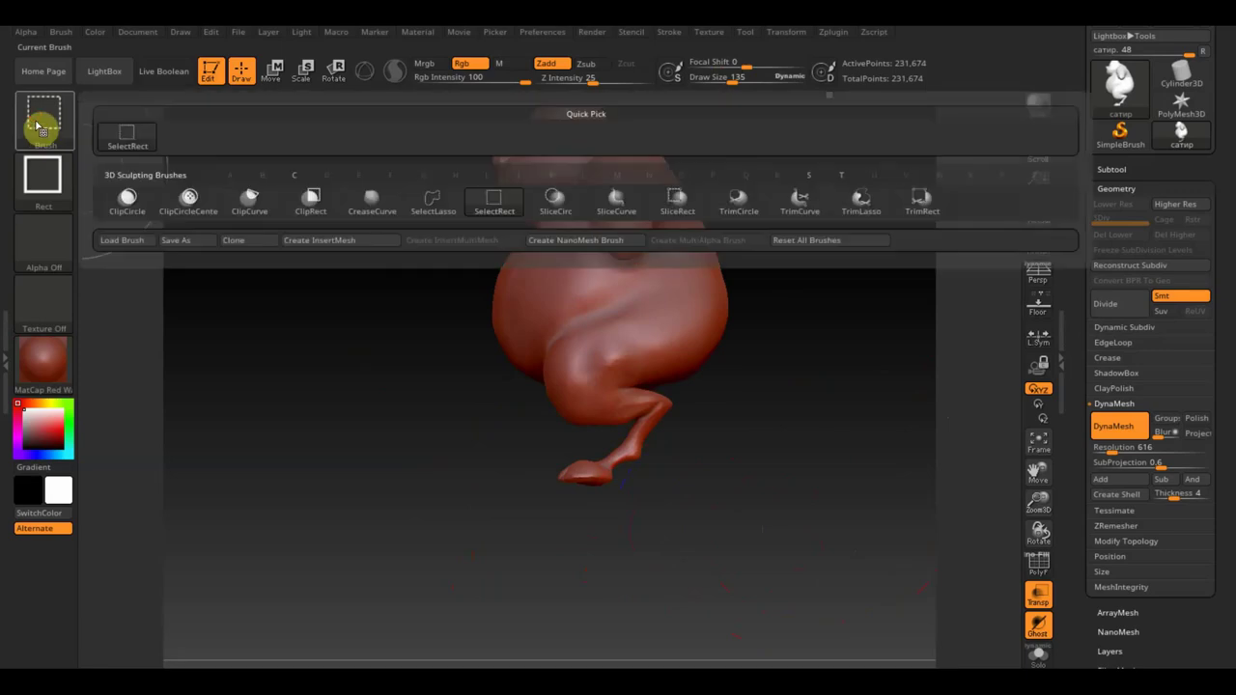
Cut the bottoms of the feet flat with a TrimRect rectangle, recentre the view, and reopen the brush library.
left_click(922, 201)
mouse_move(855, 582)
left_mouse_down("ctrl+shift")
mouse_move(522, 533)
mouse_move(511, 478)
left_mouse_up("ctrl+shift")
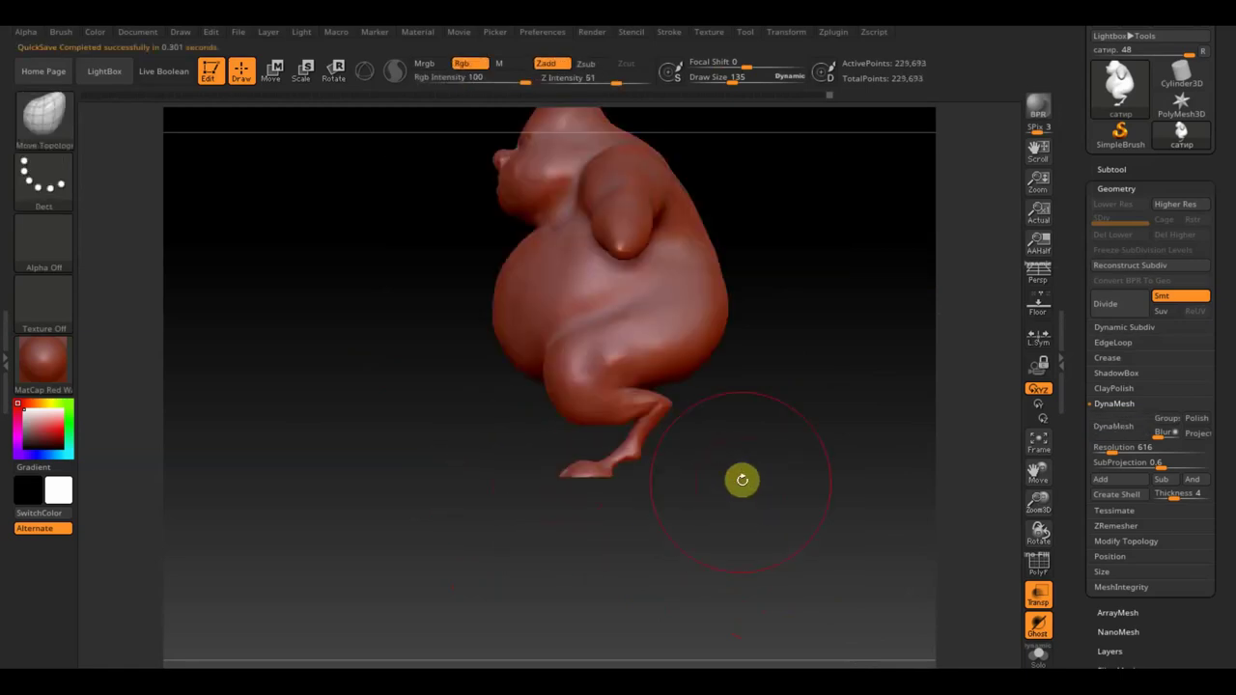
mouse_move(770, 474)
left_mouse_down("shift")
mouse_move(805, 486)
mouse_move(760, 515)
left_mouse_up("shift")
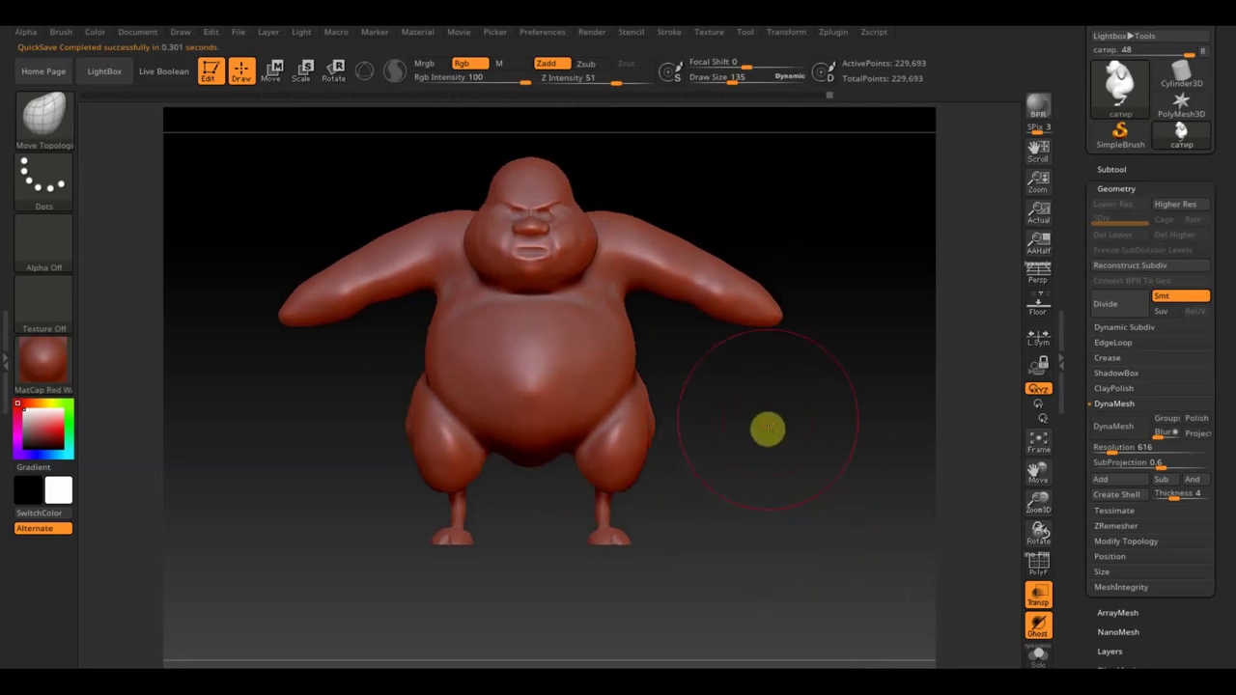
left_click_drag(767, 427, 775, 459, "alt")
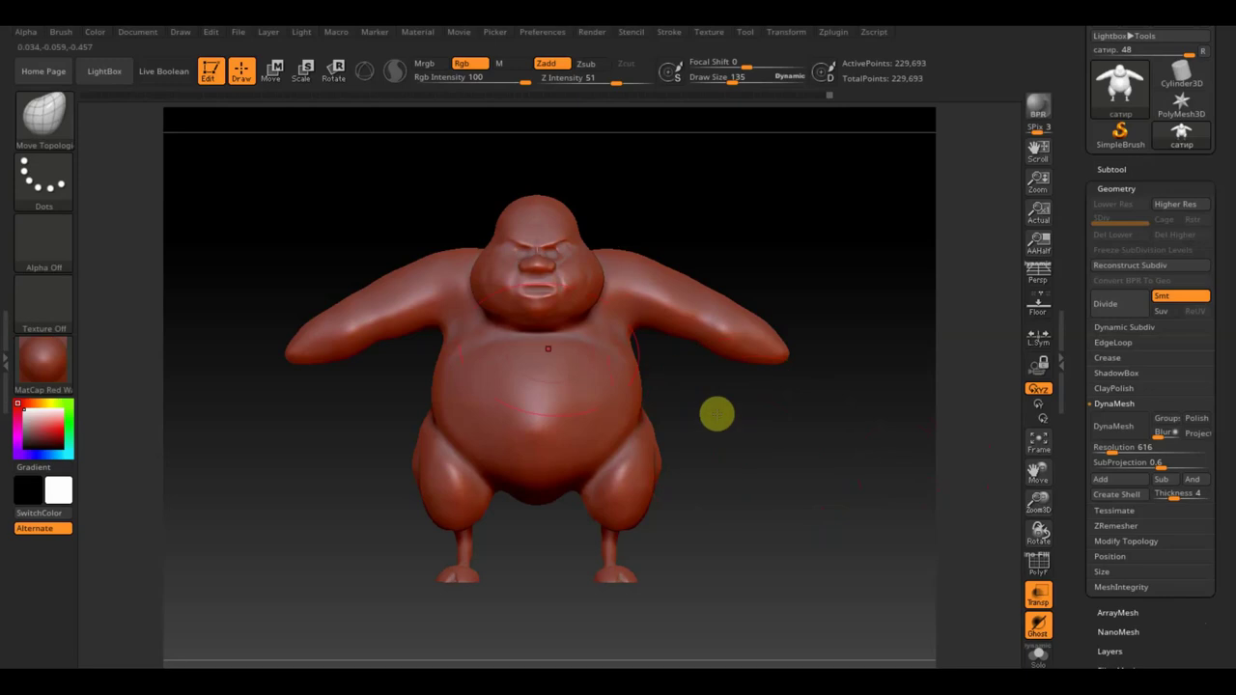
left_click(65, 135)
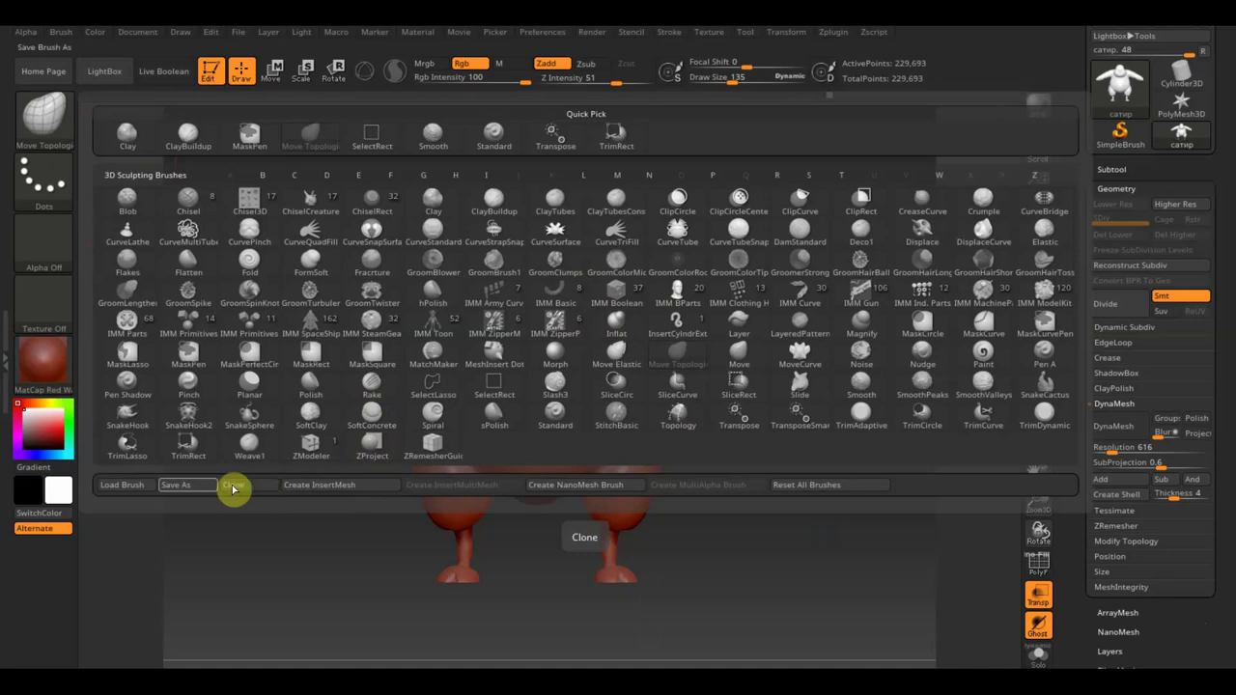
Load the HF_Rope_IMM рога brush preset from D:\ВСЕ для SculptGL.
left_click(128, 487)
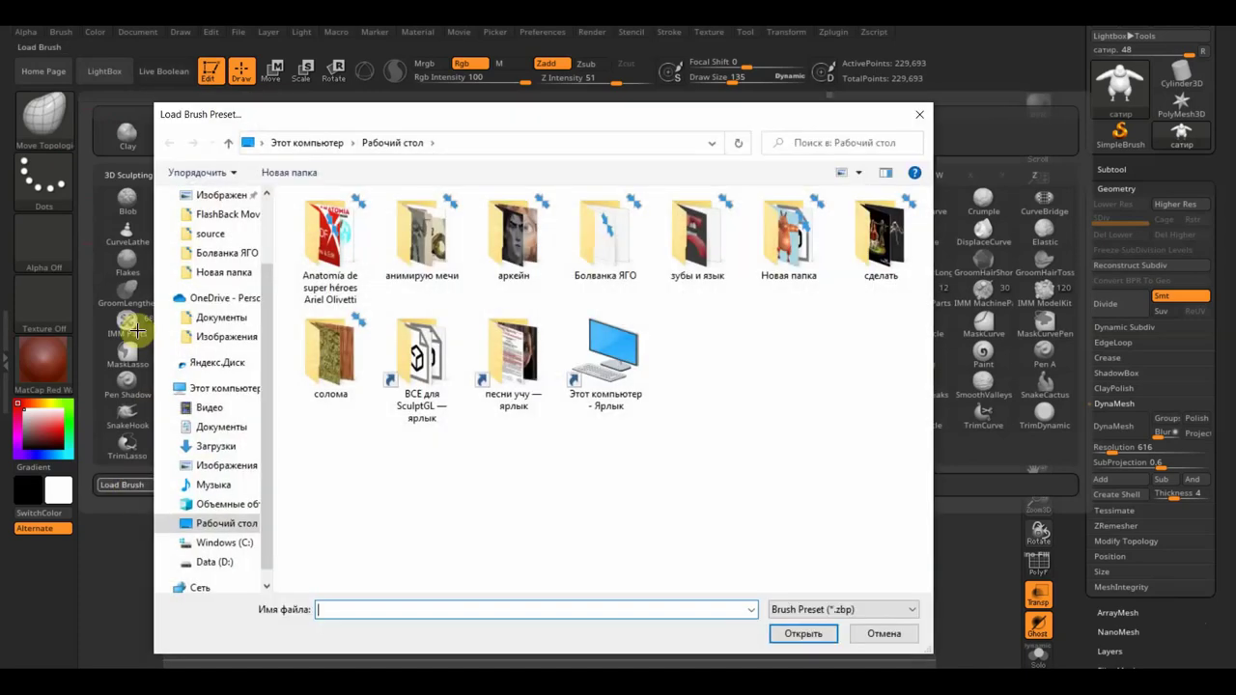
double_click(421, 372)
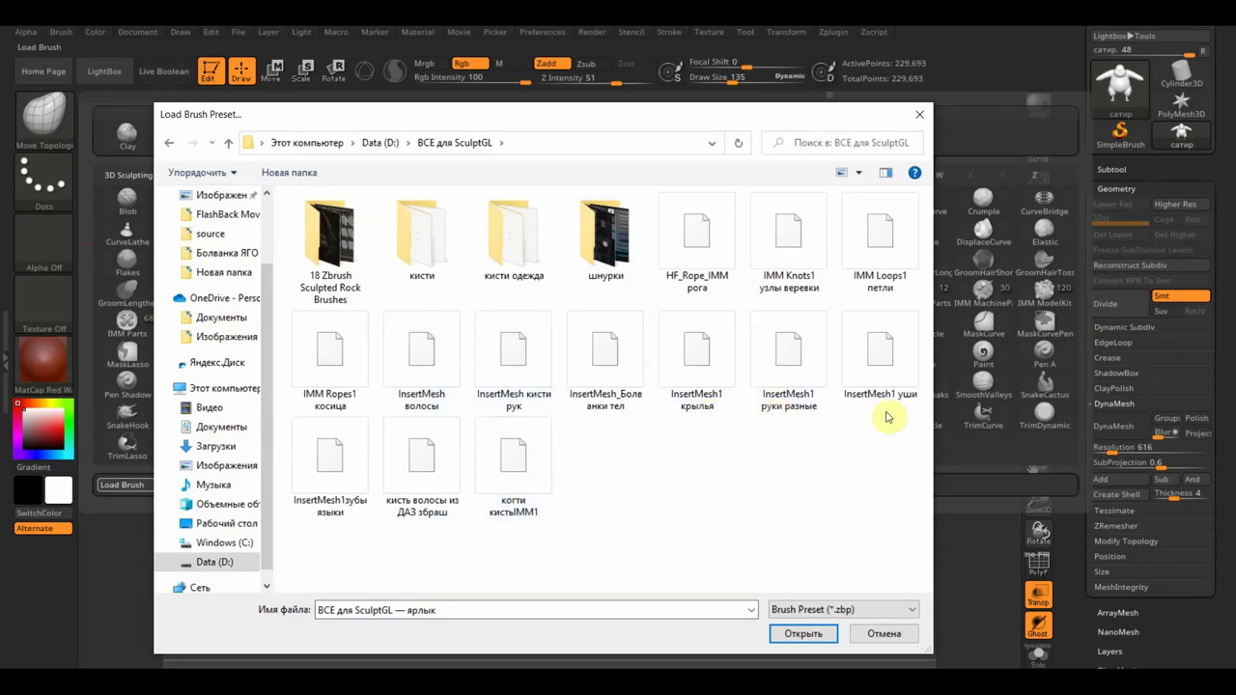
mouse_move(880, 357)
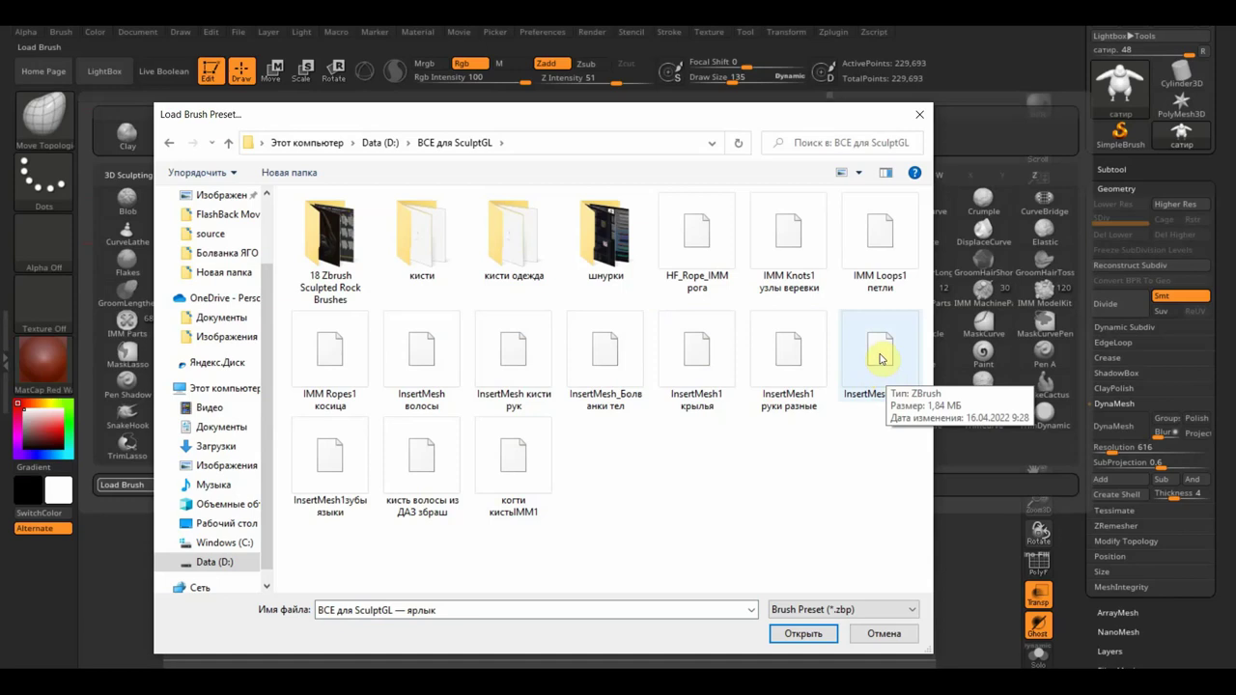
double_click(712, 224)
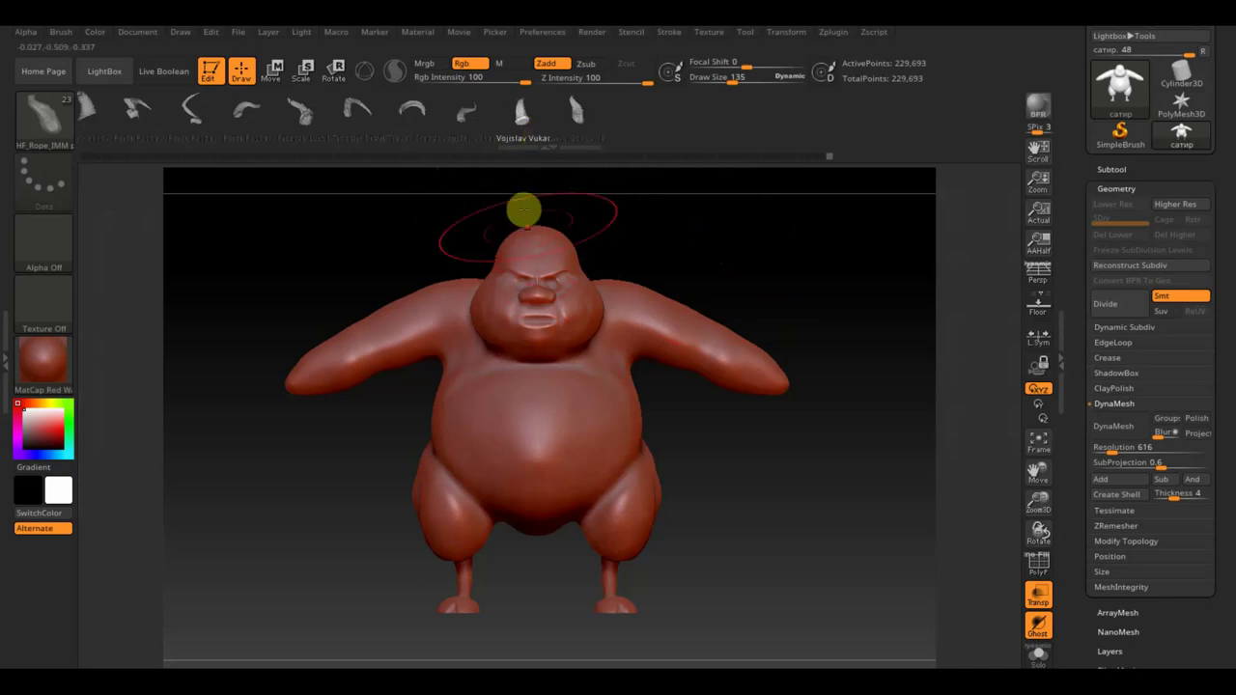
Set brush size 85, duplicate the satyr subtool, turn off Transp, and switch to Move.
left_click_drag(730, 84, 715, 84)
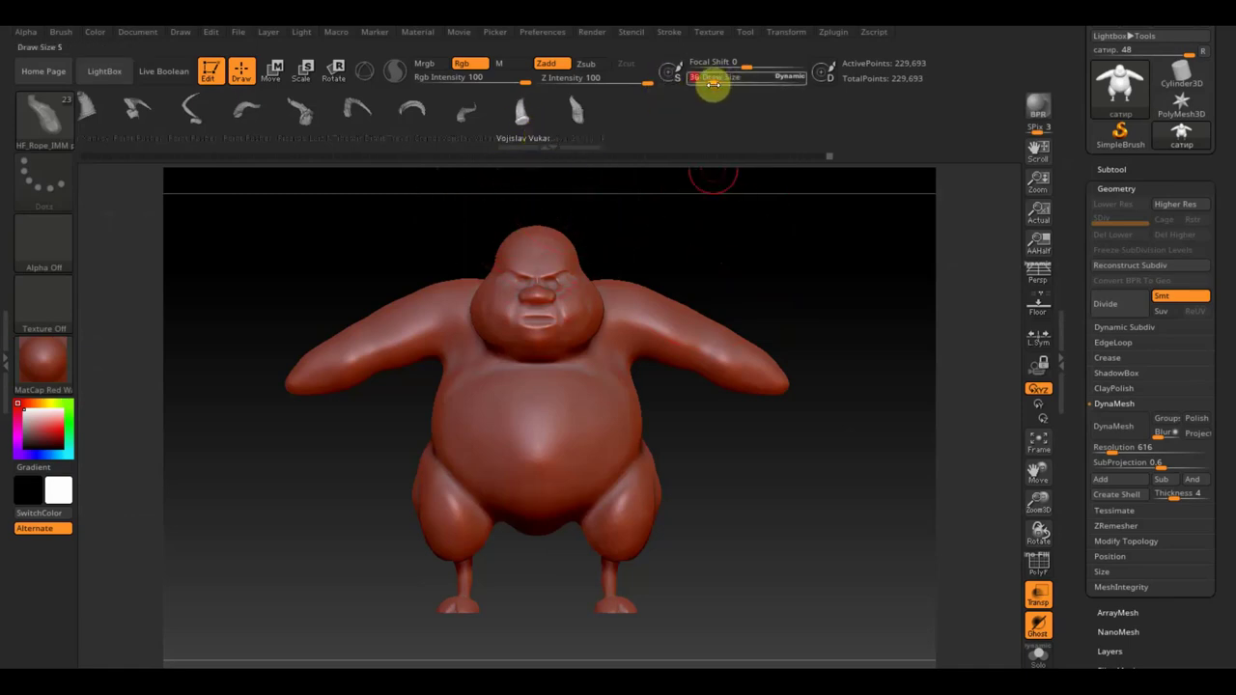
left_click_drag(755, 232, 813, 248)
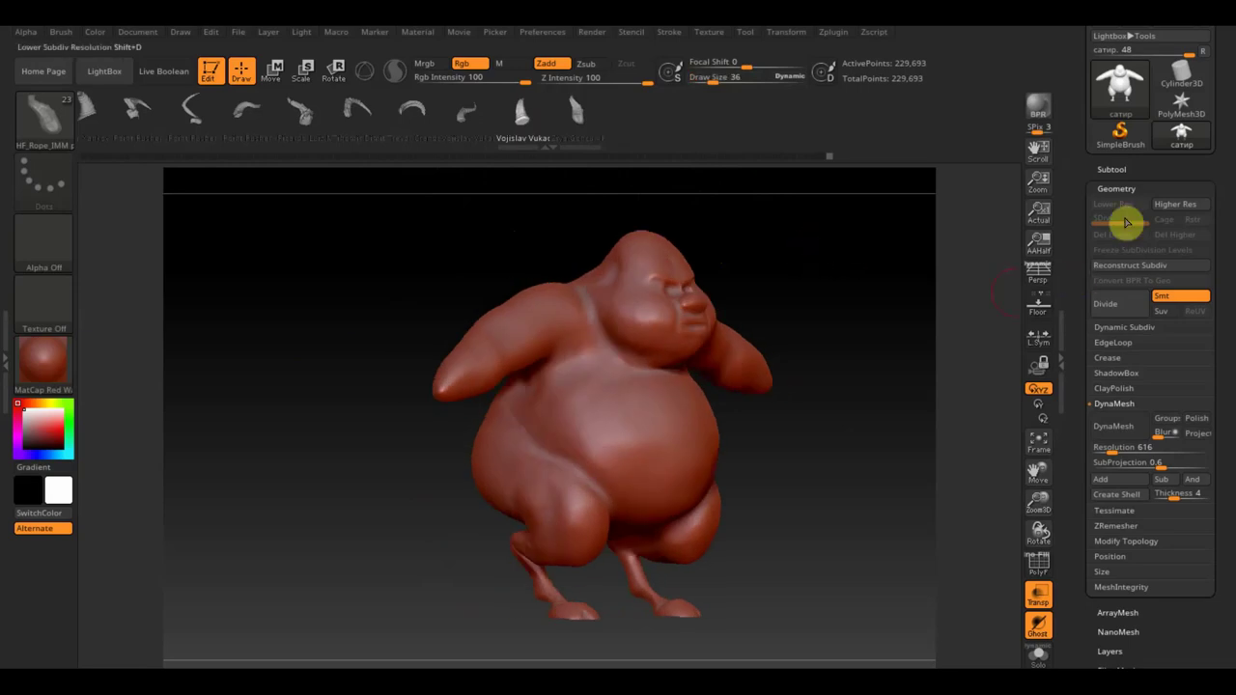
left_click(1125, 173)
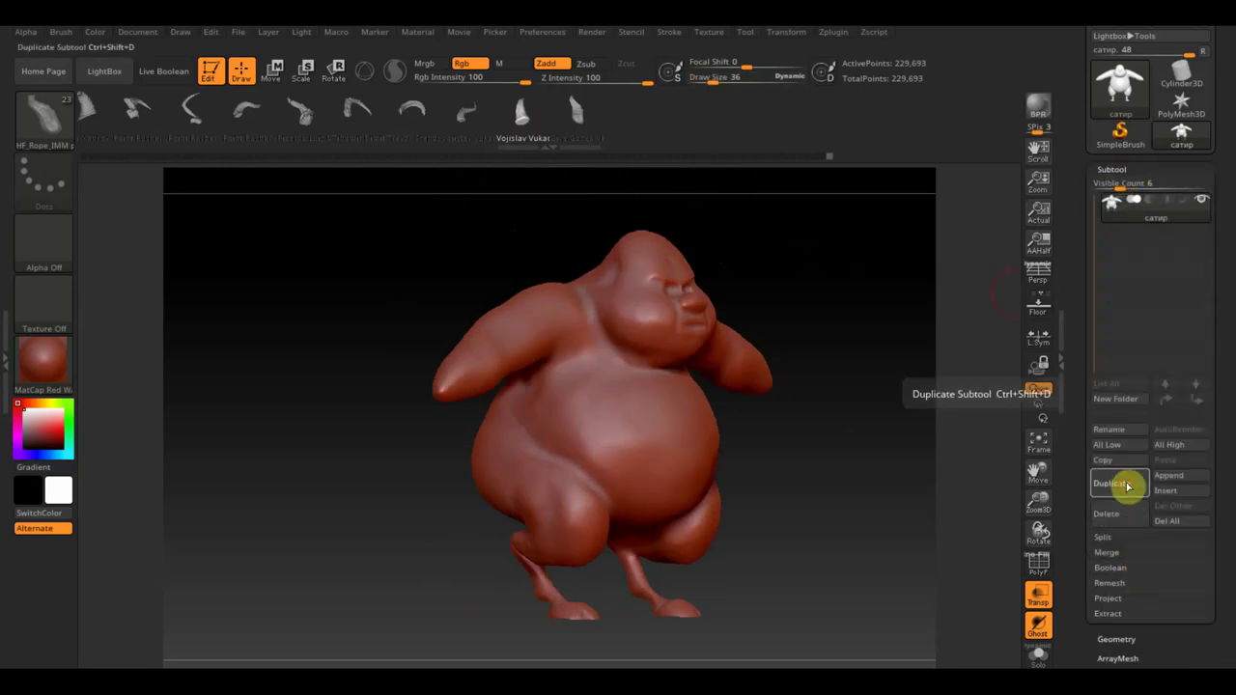
left_click(1127, 487)
left_click_drag(899, 508, 777, 602)
left_click(1038, 594)
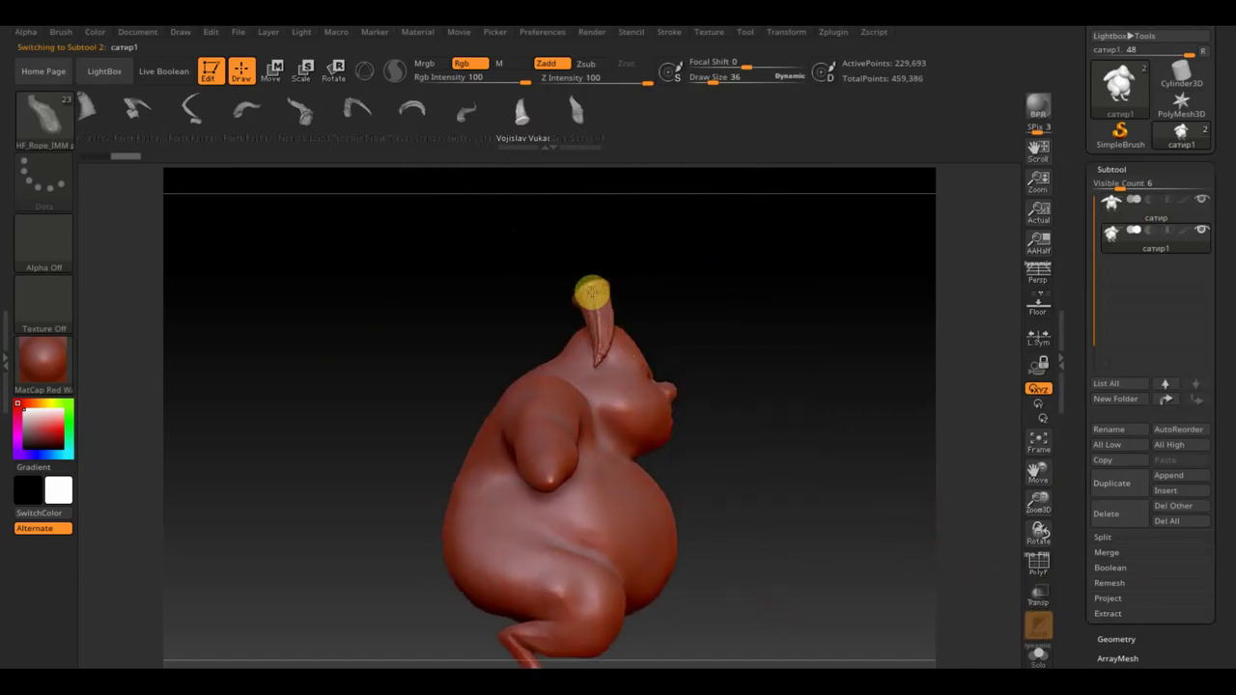
left_click_drag(592, 293, 665, 328)
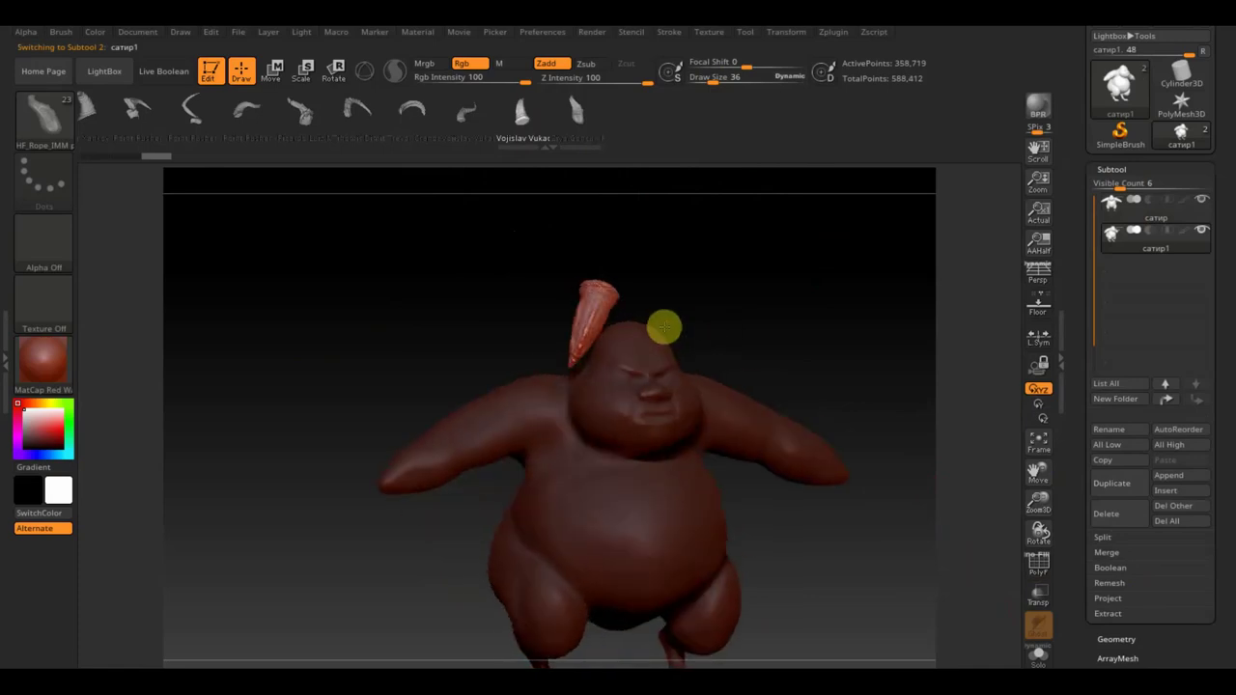
left_click(277, 68)
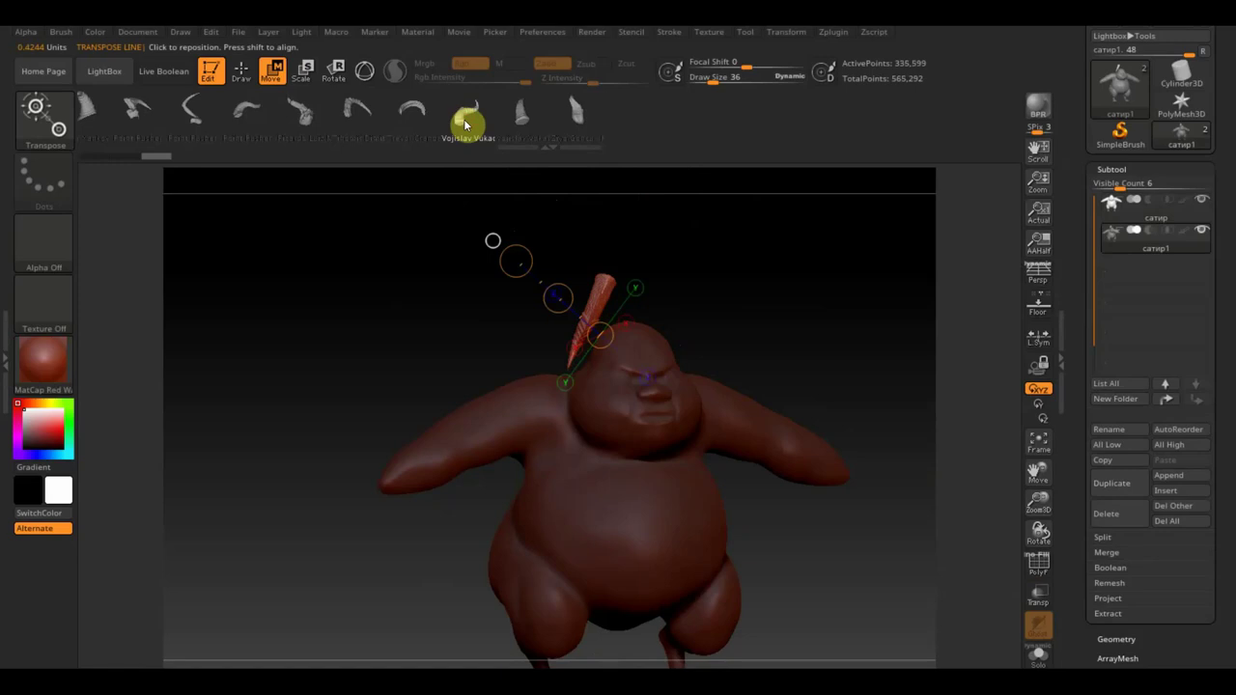
left_click_drag(762, 229, 836, 260)
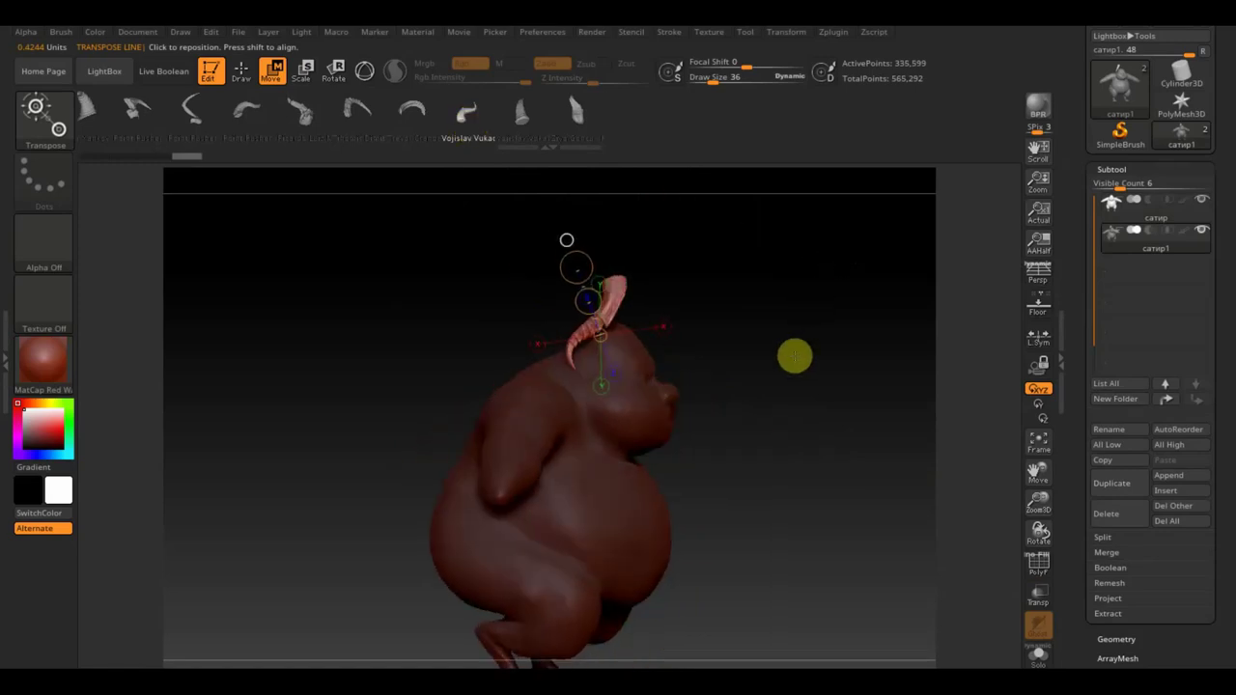
left_click_drag(795, 356, 817, 409, "alt")
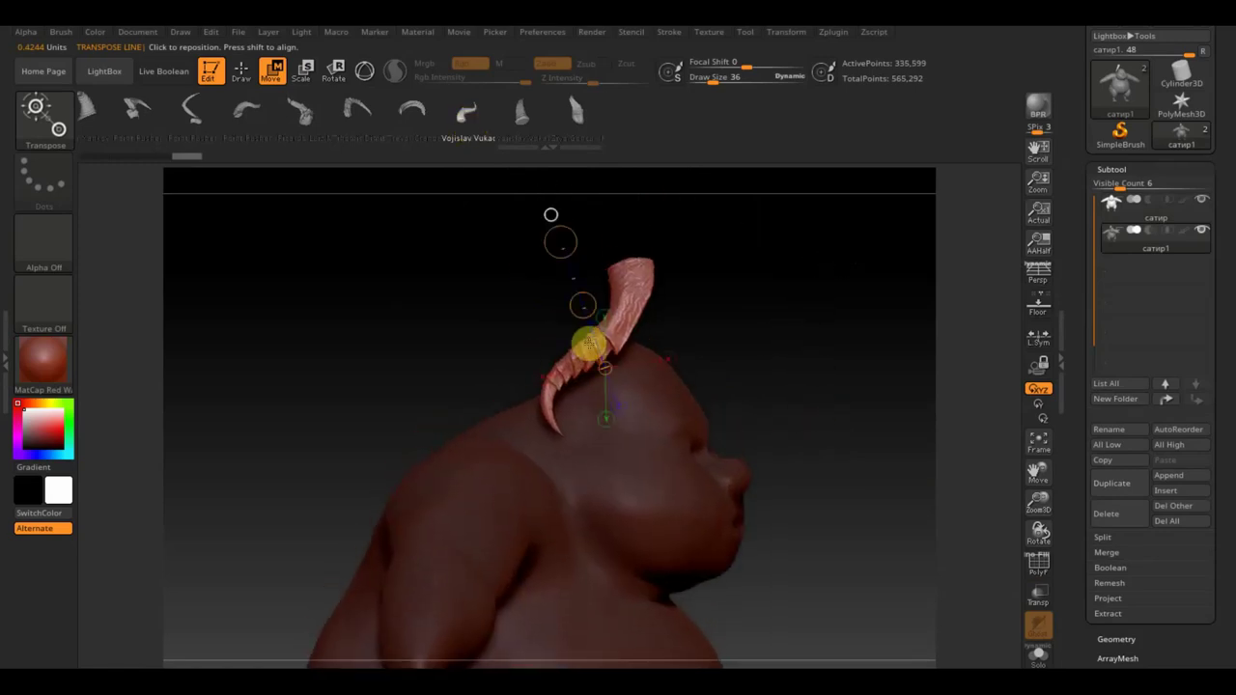
Try crescent, curled, tongue-like, S-curled, twisted and spiral horn meshes on the head.
left_click(415, 116)
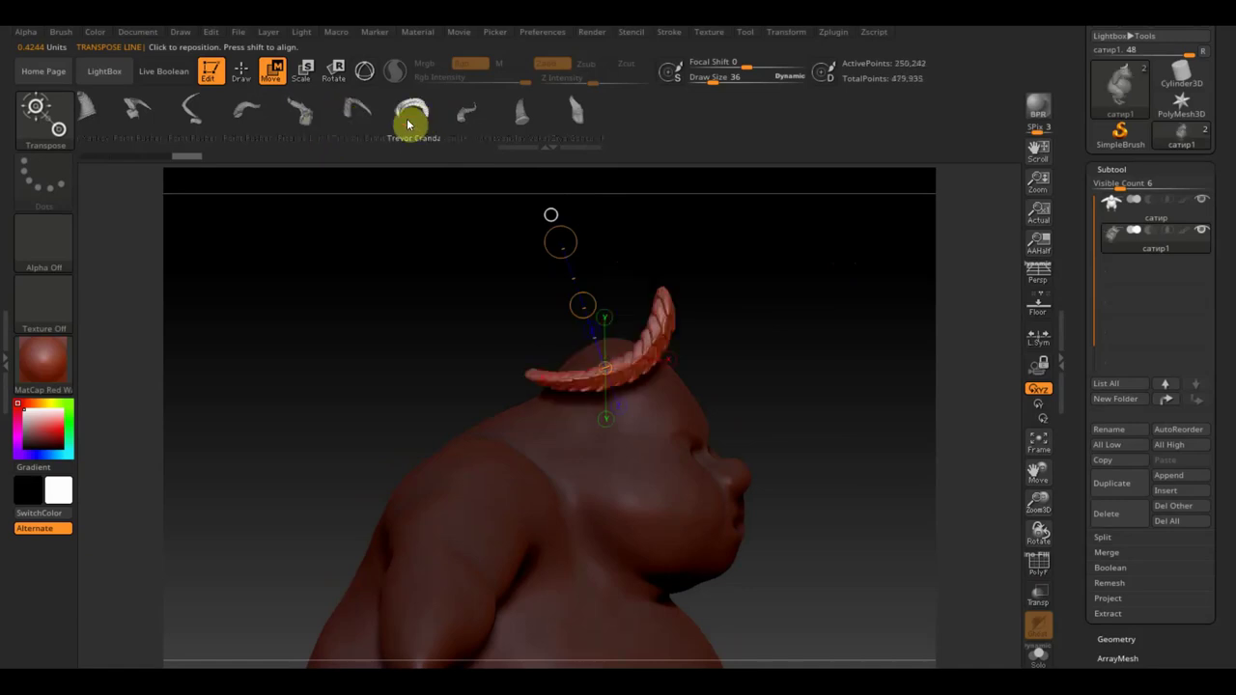
left_click(367, 120)
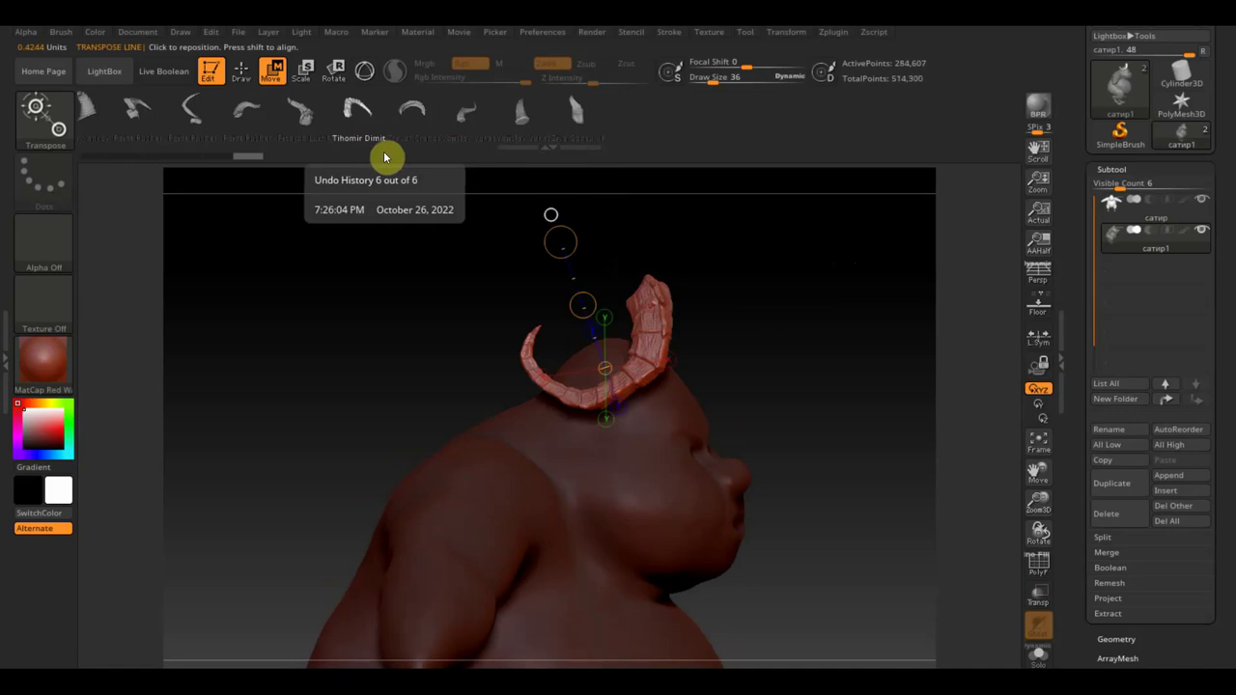
left_click(310, 130)
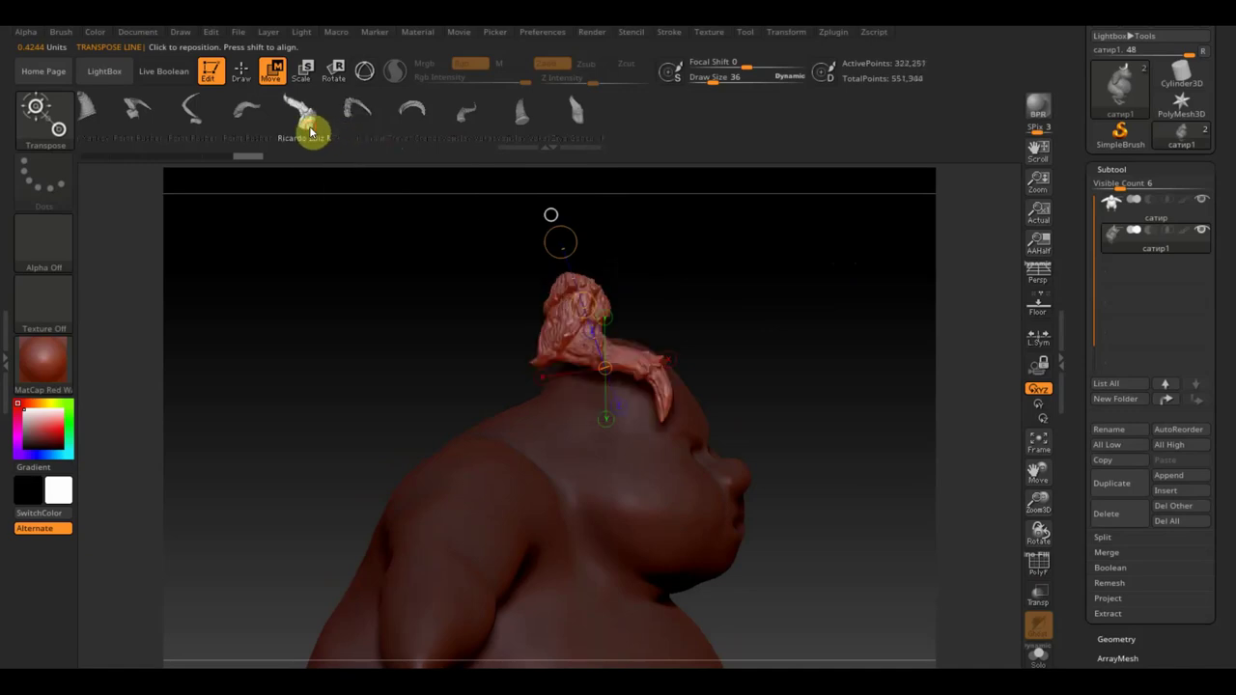
left_click(253, 123)
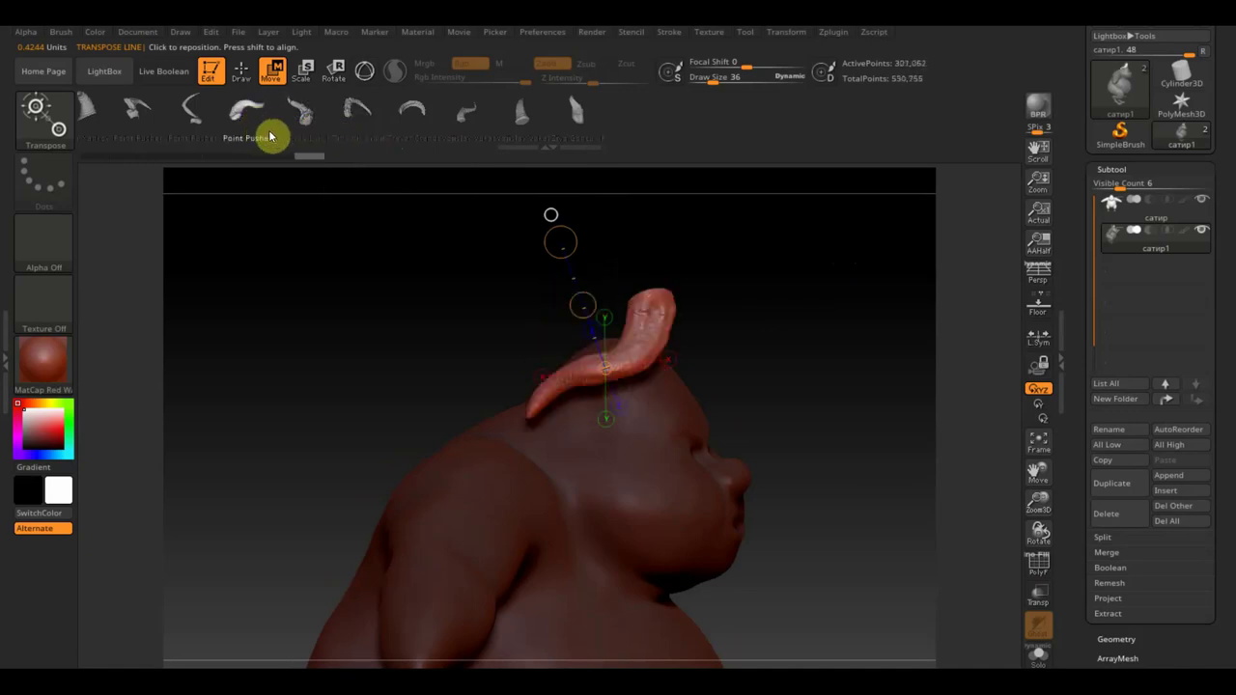
left_click(206, 123)
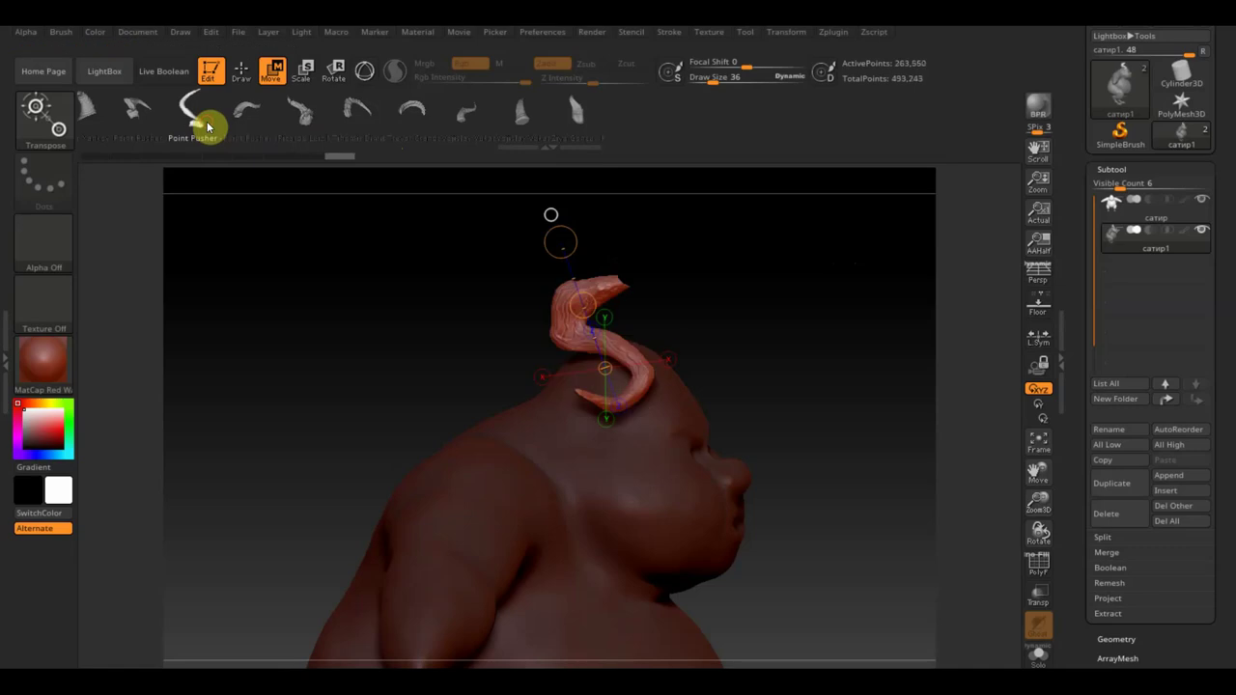
left_click(138, 124)
left_click(101, 123)
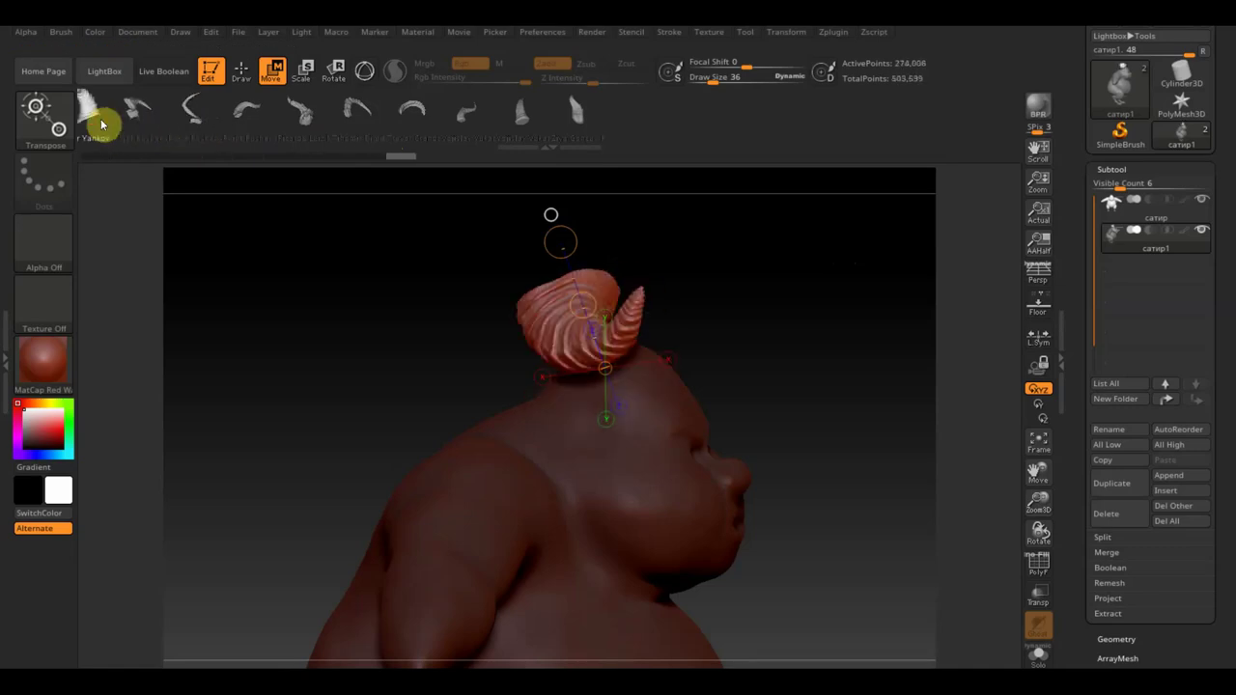
Try more horn shapes, including cone horns, and settle on the thin curled horn.
left_click(287, 132)
left_click(419, 141)
left_click(447, 145)
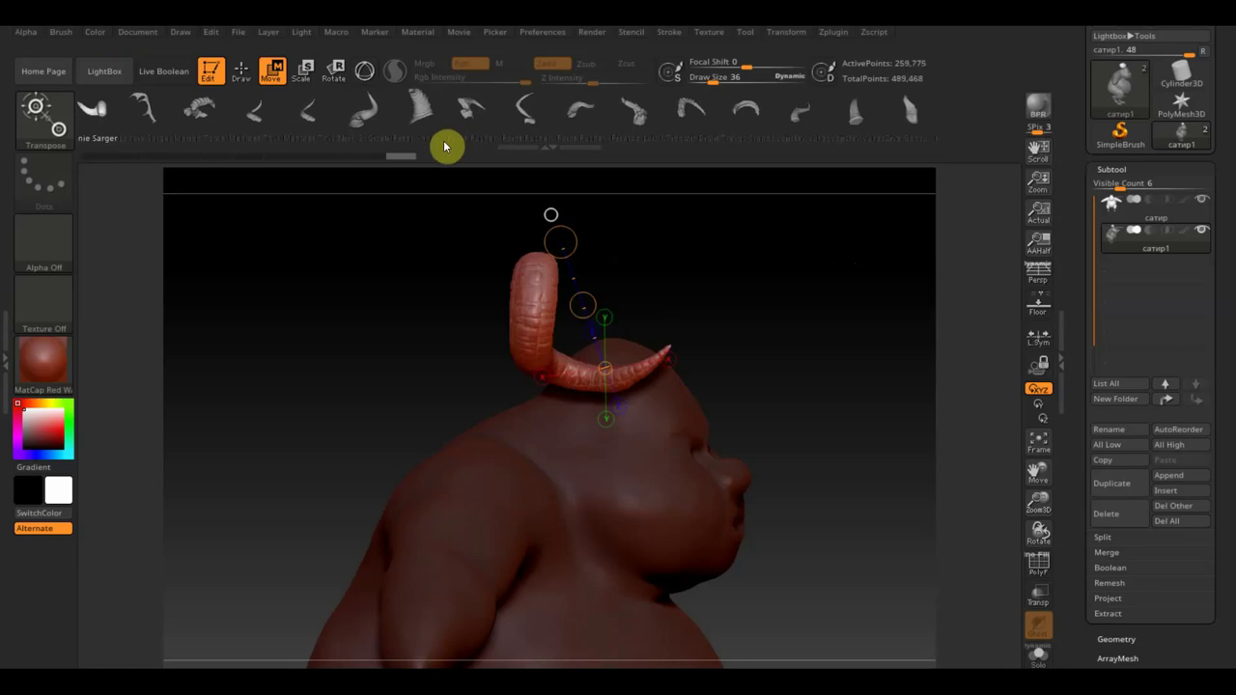
left_click(531, 156)
left_click(558, 164)
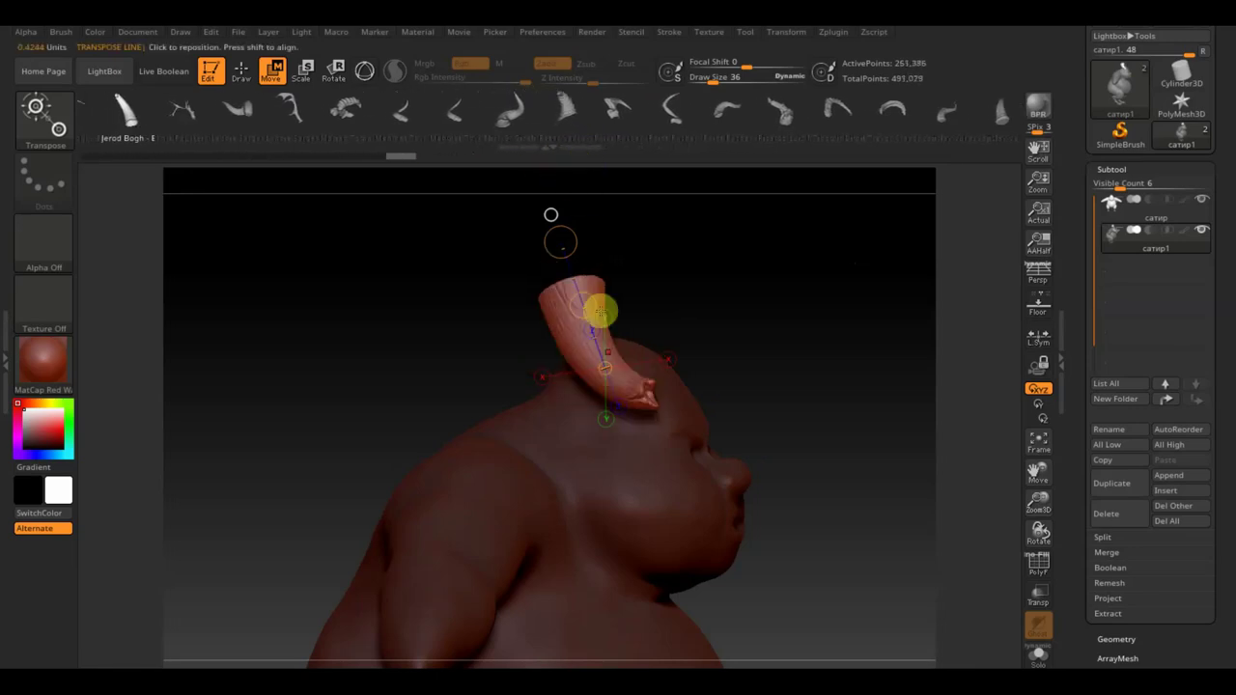
left_click(463, 122)
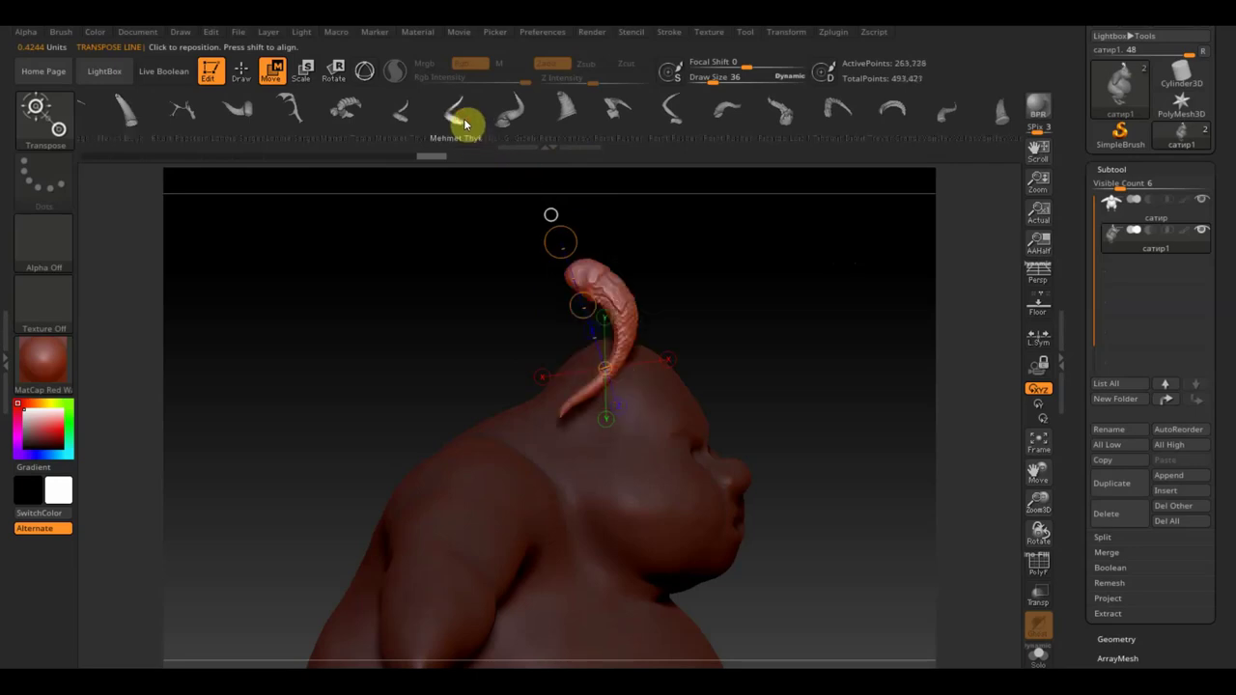
mouse_move(706, 268)
left_mouse_down()
mouse_move(640, 265)
mouse_move(682, 265)
left_mouse_up()
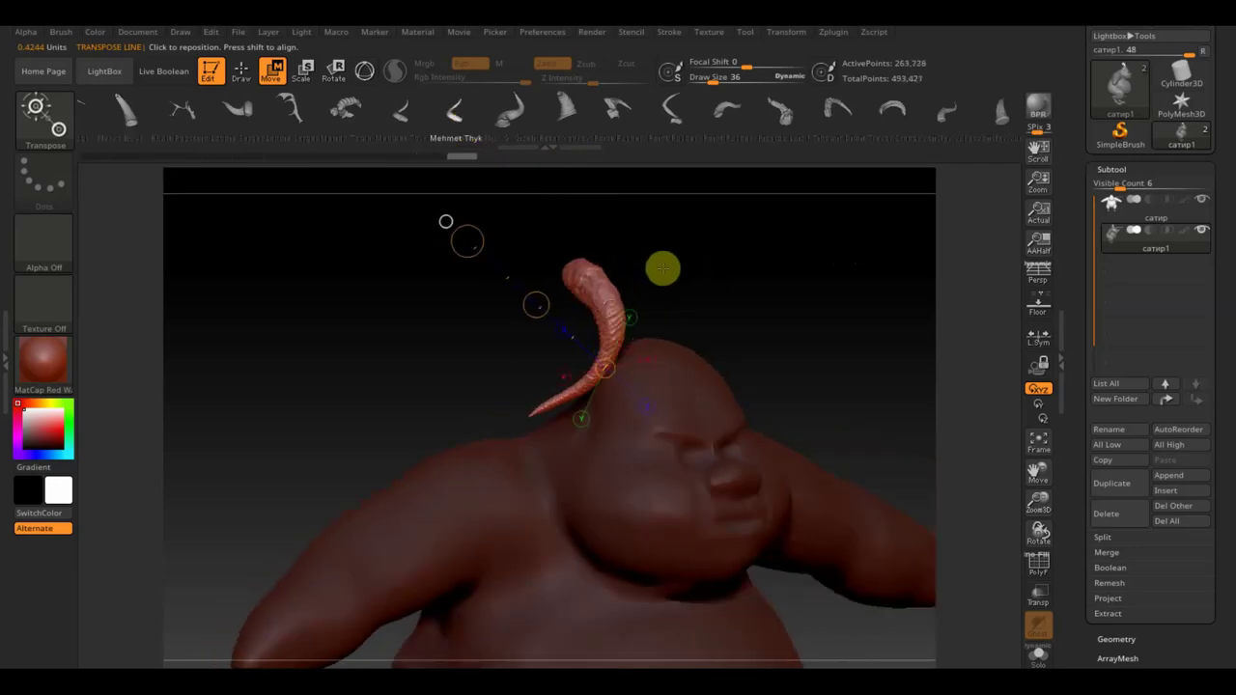
Import the satyr reference screenshot from the Desktop as a texture.
left_click(719, 37)
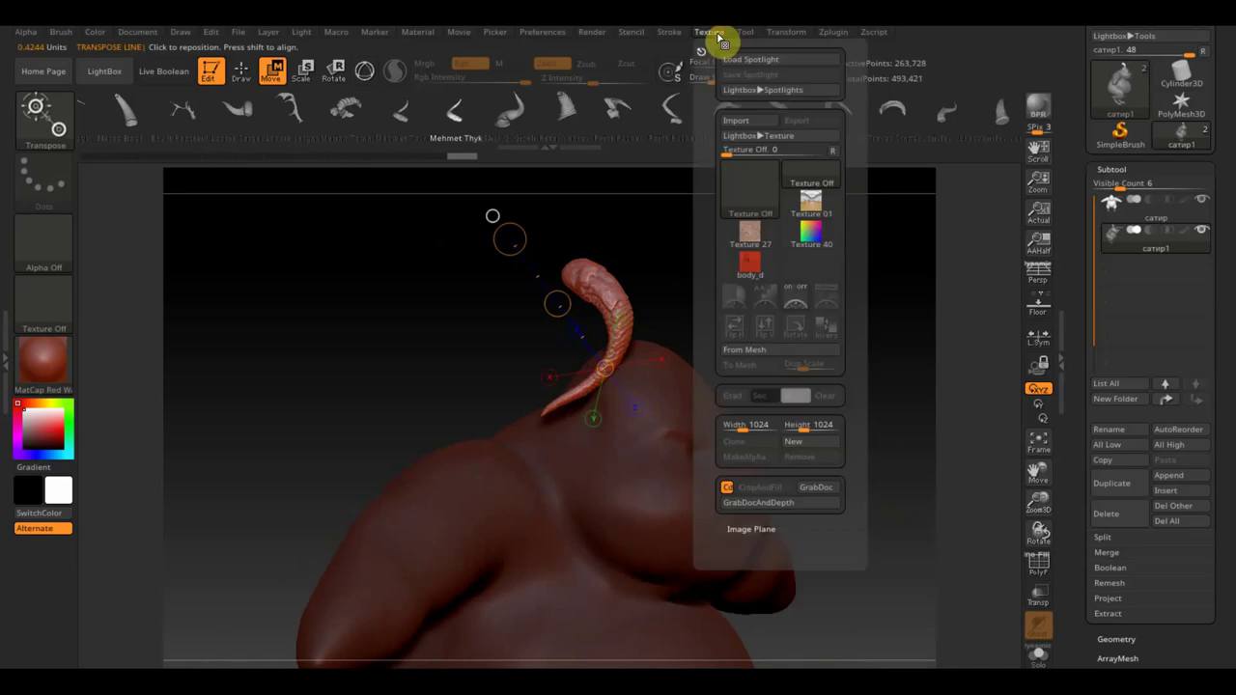
left_click(742, 126)
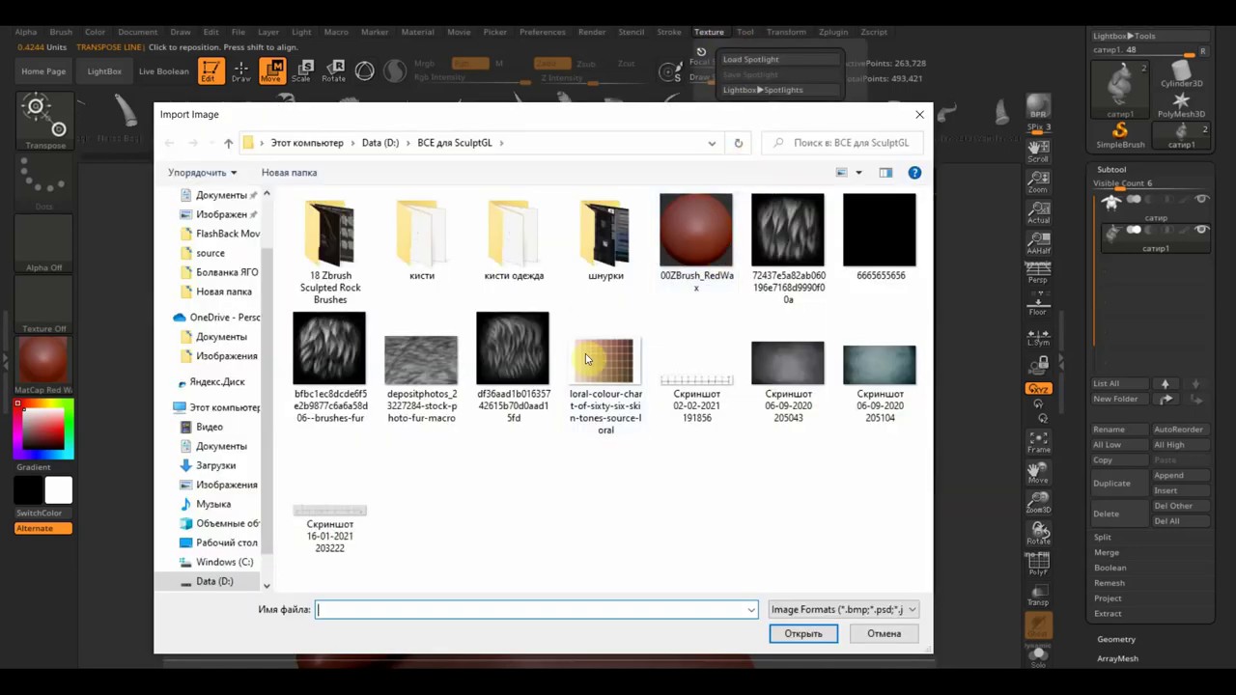
left_click(227, 543)
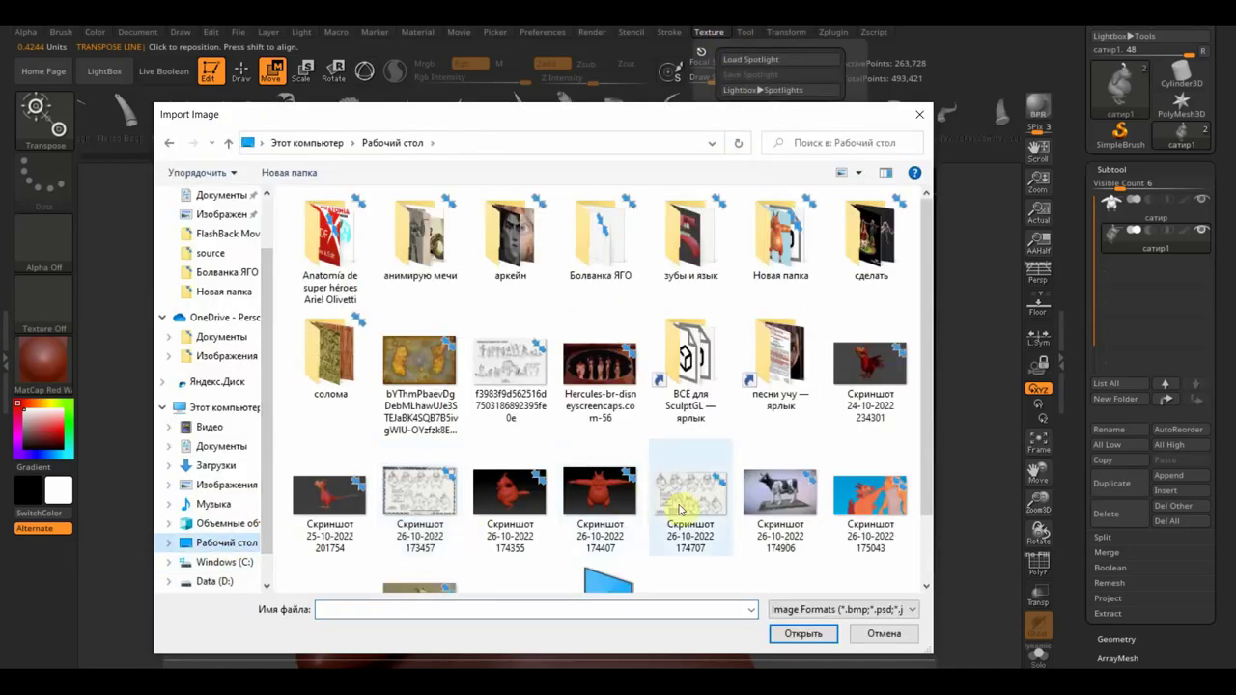
left_click(715, 519)
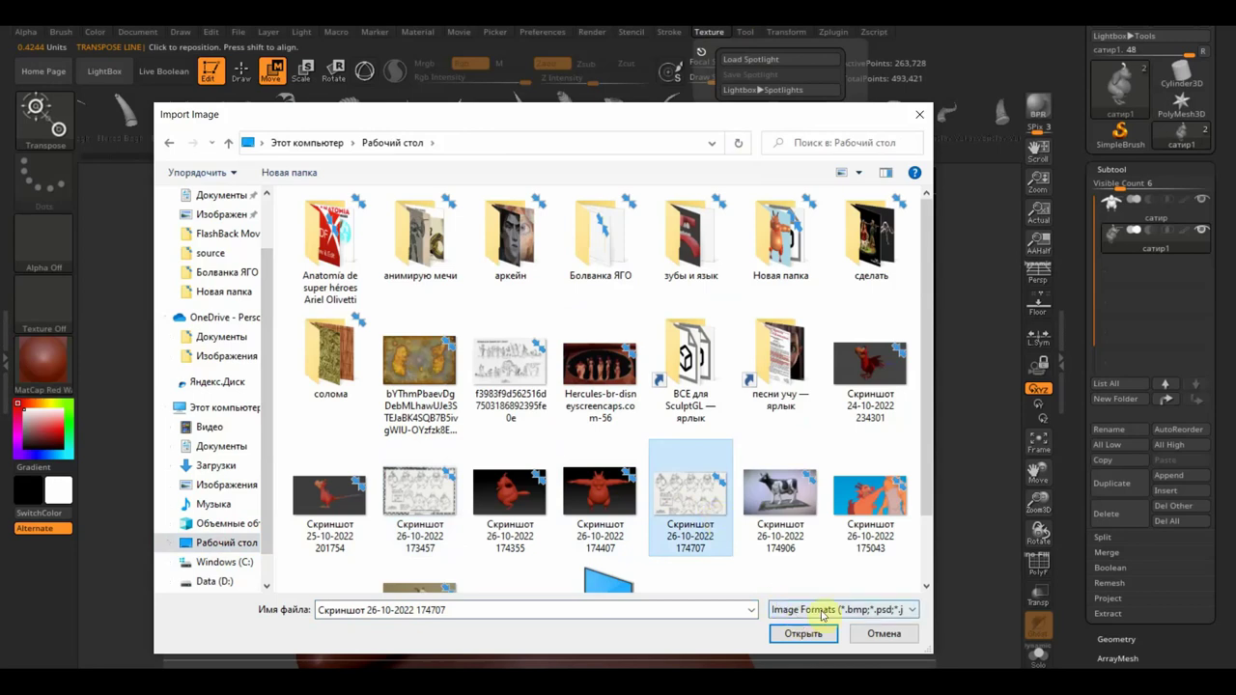
left_click(804, 635)
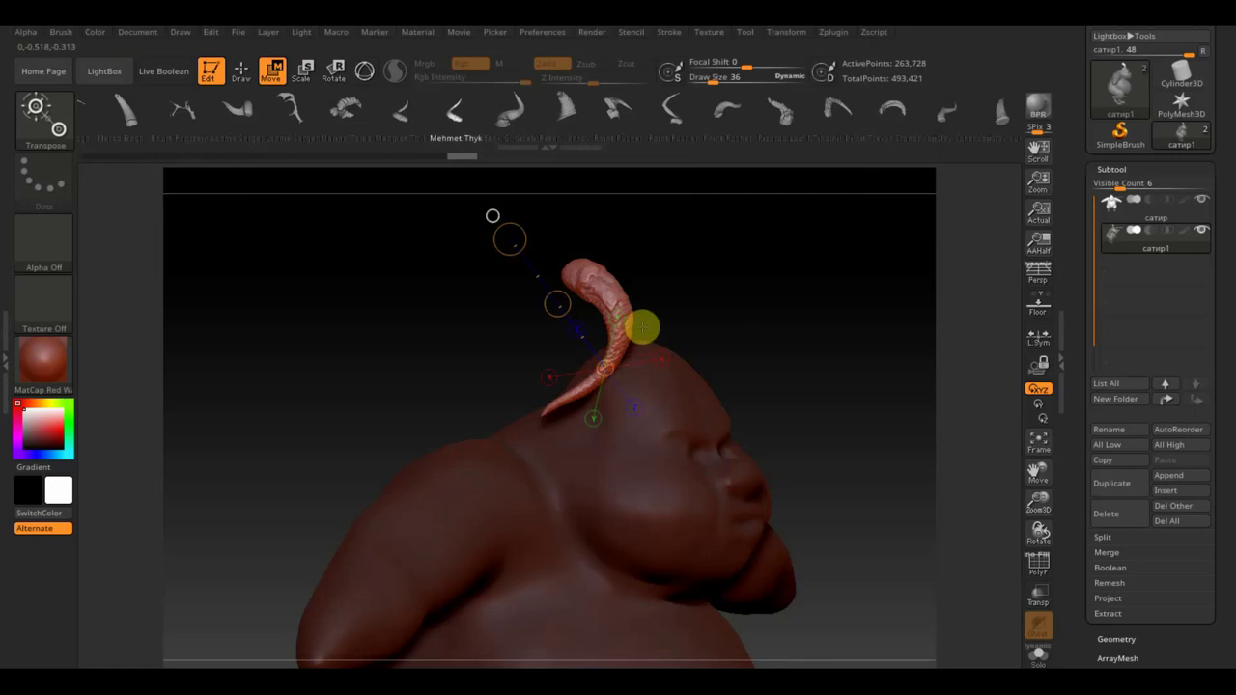
Make the reference sheet the current texture, show it in Spotlight, then hide it with Shift+Z.
left_click(710, 31)
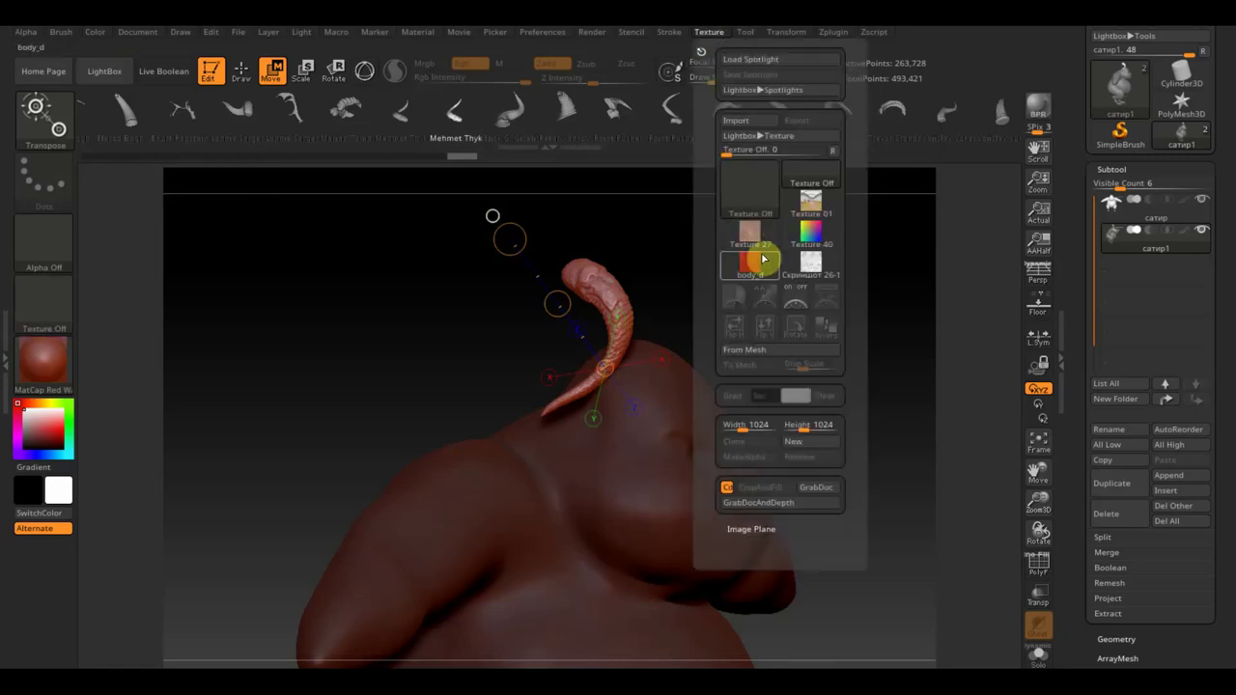
left_click(814, 269)
left_click(828, 296)
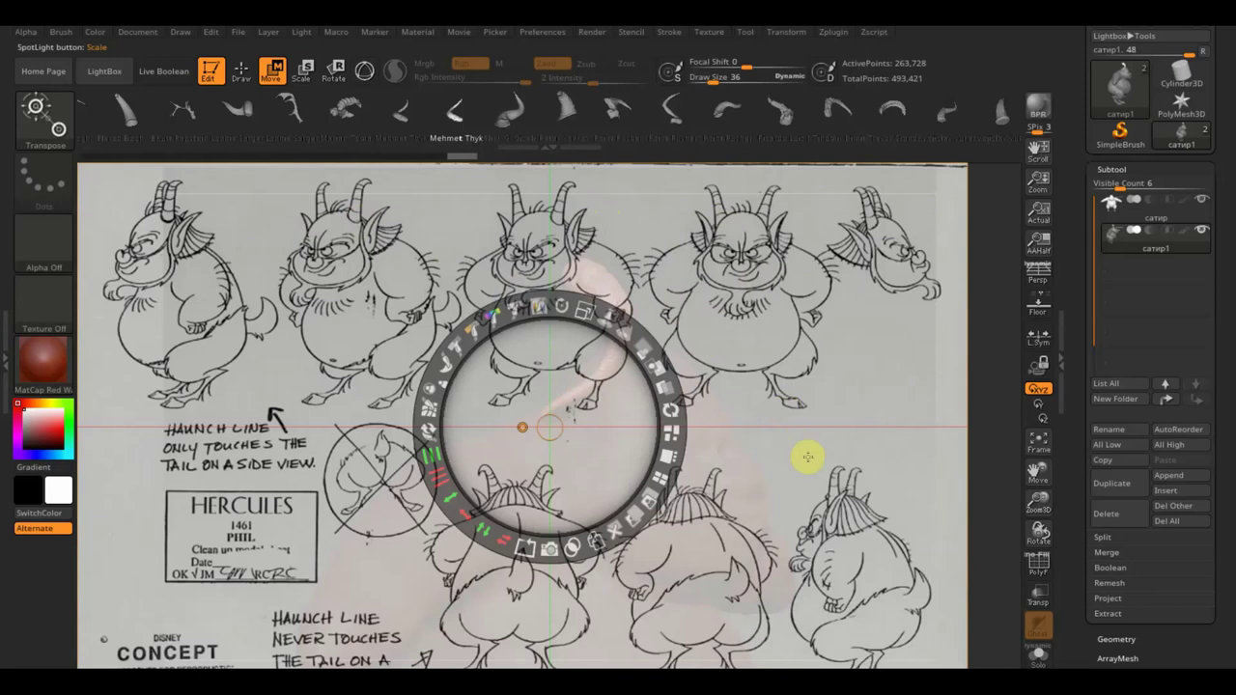
key("shift+z")
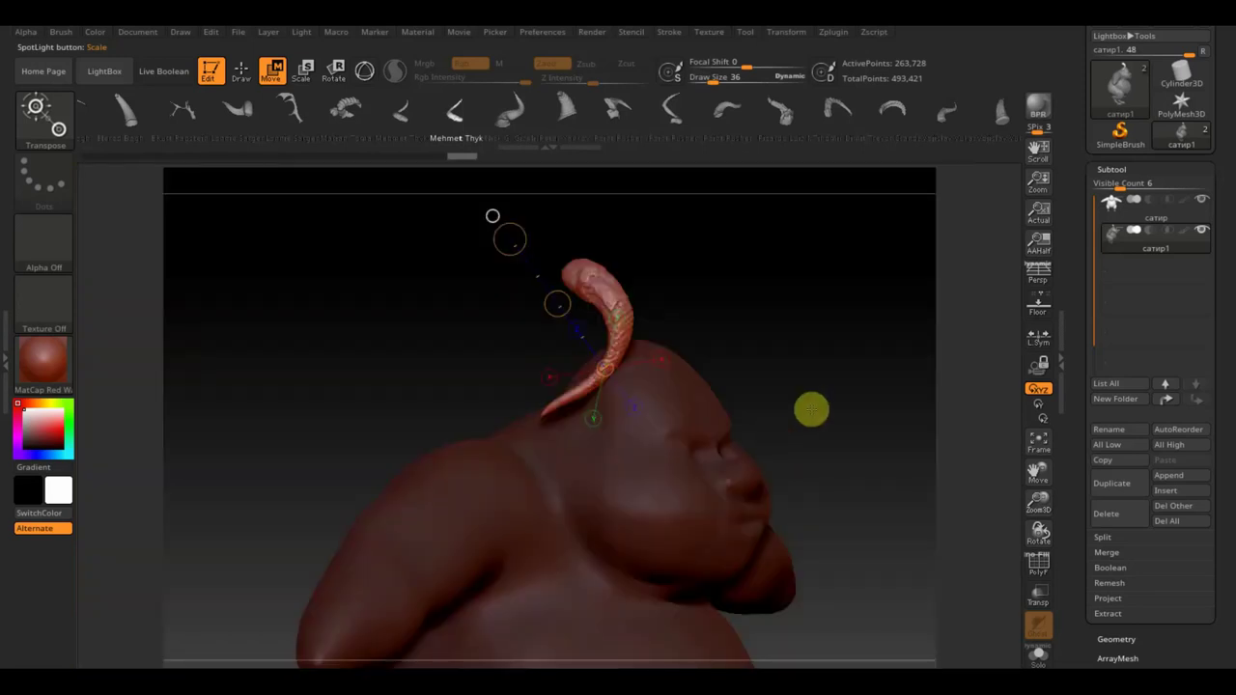
Try curved, large curled, thin straight, antler-like and smooth curved horns on the head.
left_click_drag(805, 406, 792, 397, "shift")
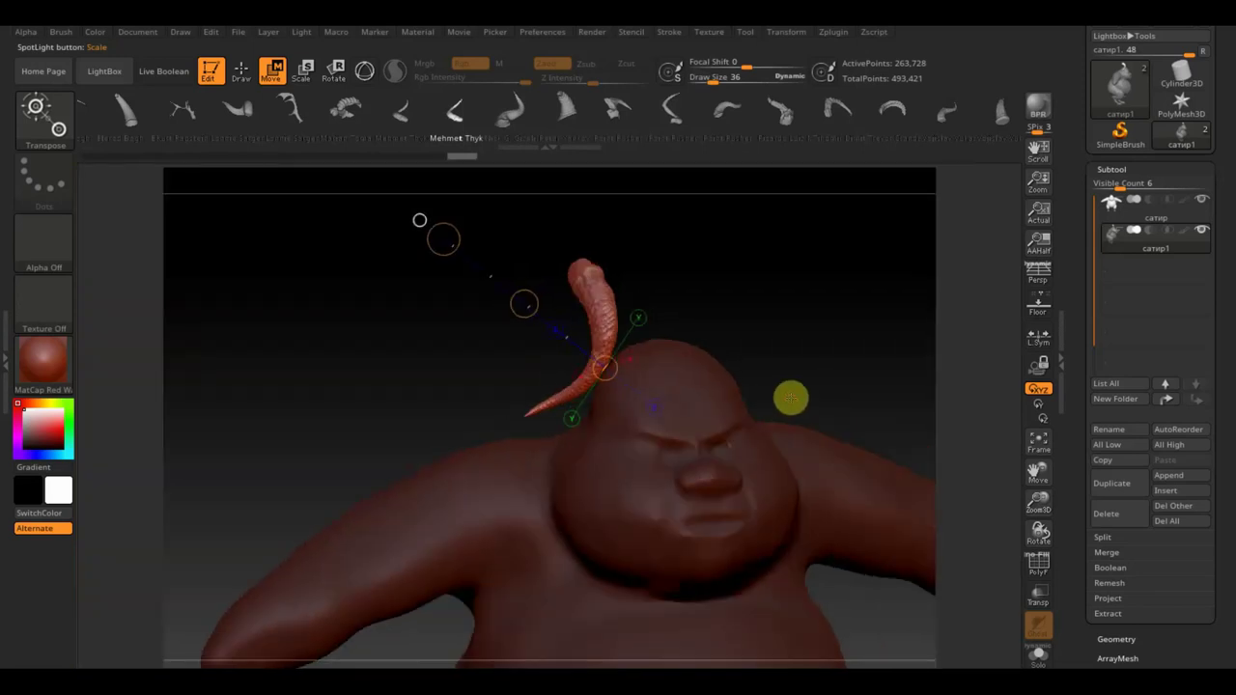
left_click(712, 117)
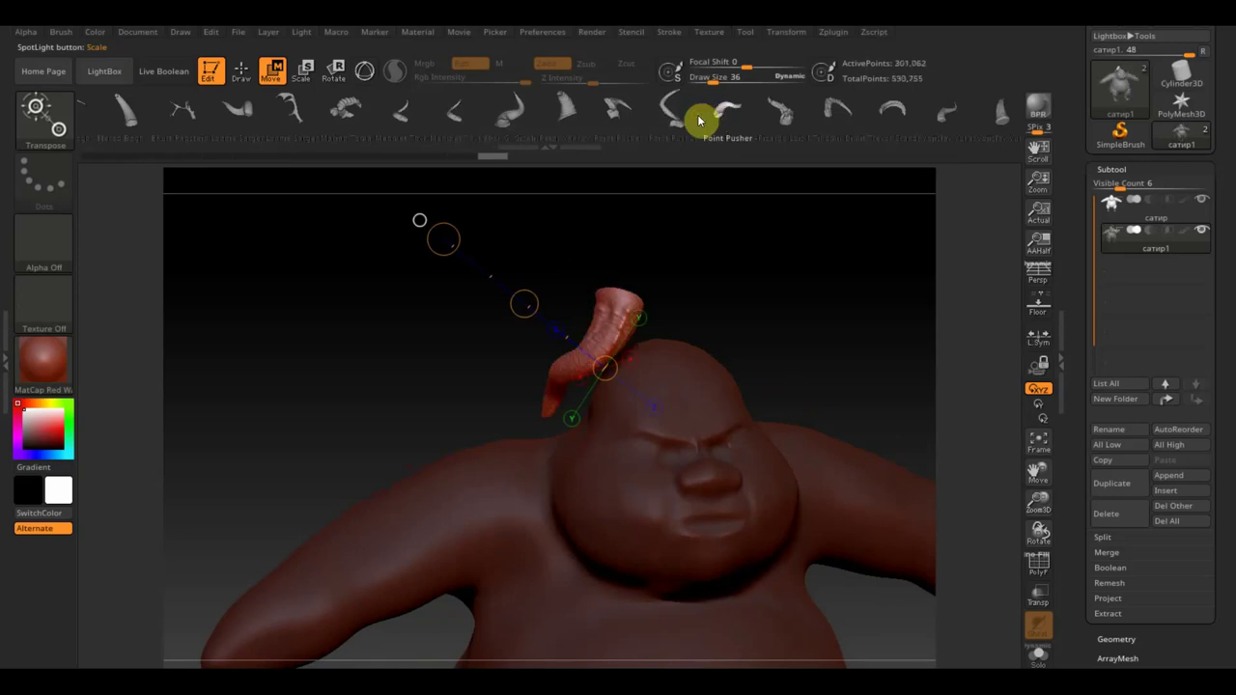
left_click_drag(689, 255, 731, 262)
left_click(512, 114)
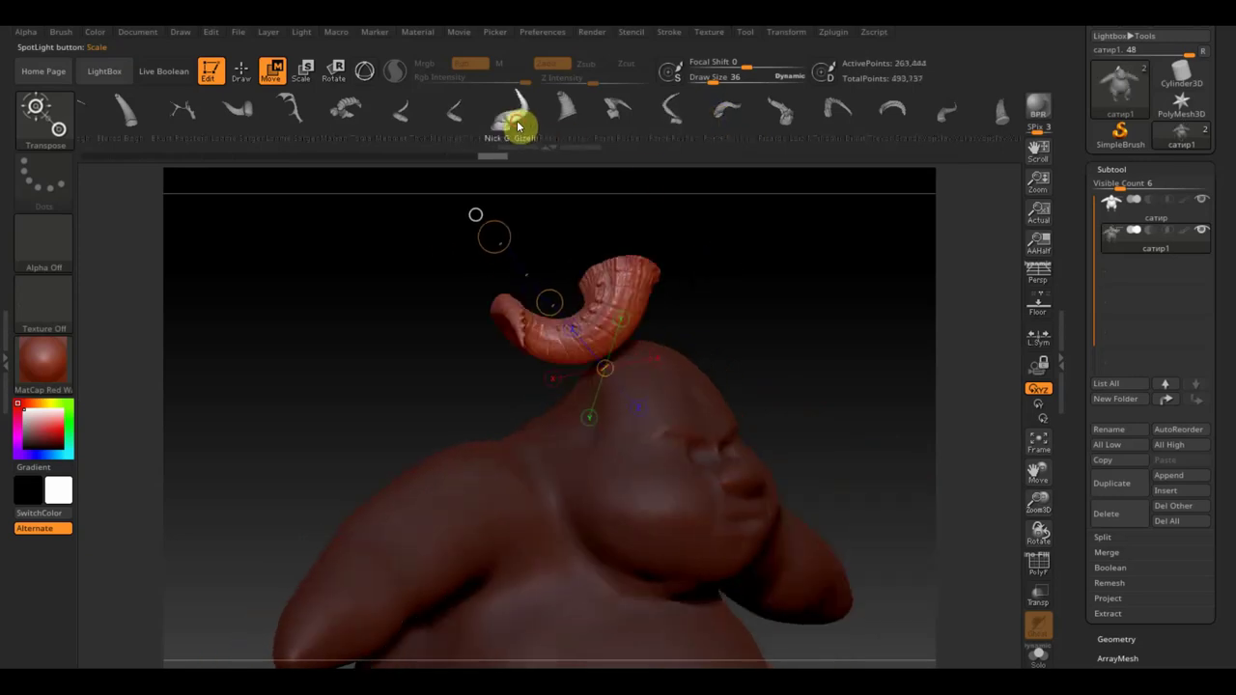
left_click(462, 115)
mouse_move(638, 254)
left_mouse_down()
mouse_move(709, 326)
mouse_move(771, 329)
left_mouse_up()
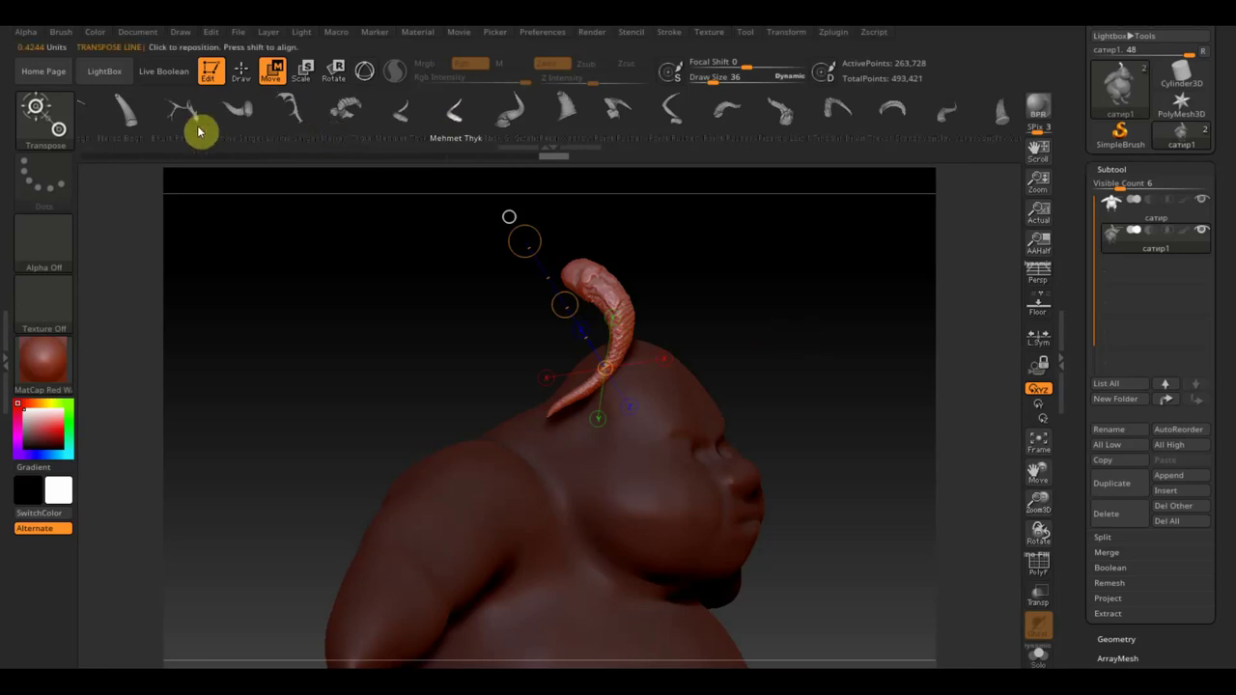
left_click(181, 124)
left_click(124, 112)
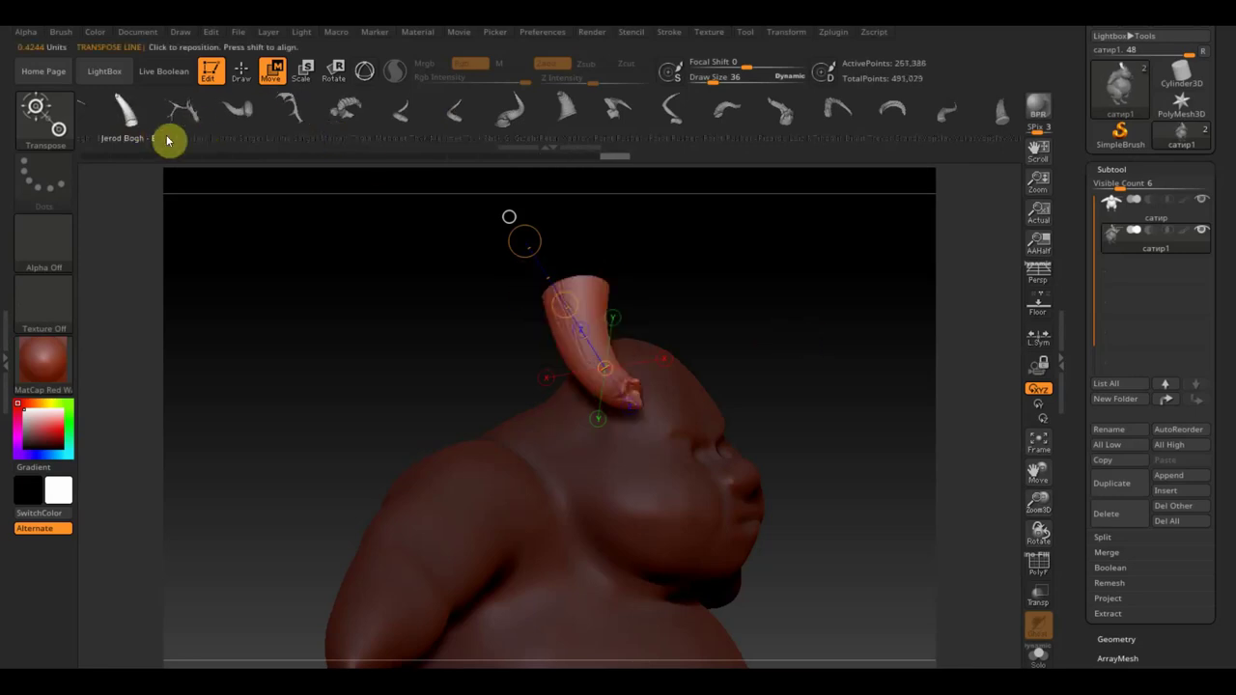
Cycle through more horn shapes, including a cone, and settle on the long ribbed horn.
left_click(198, 117)
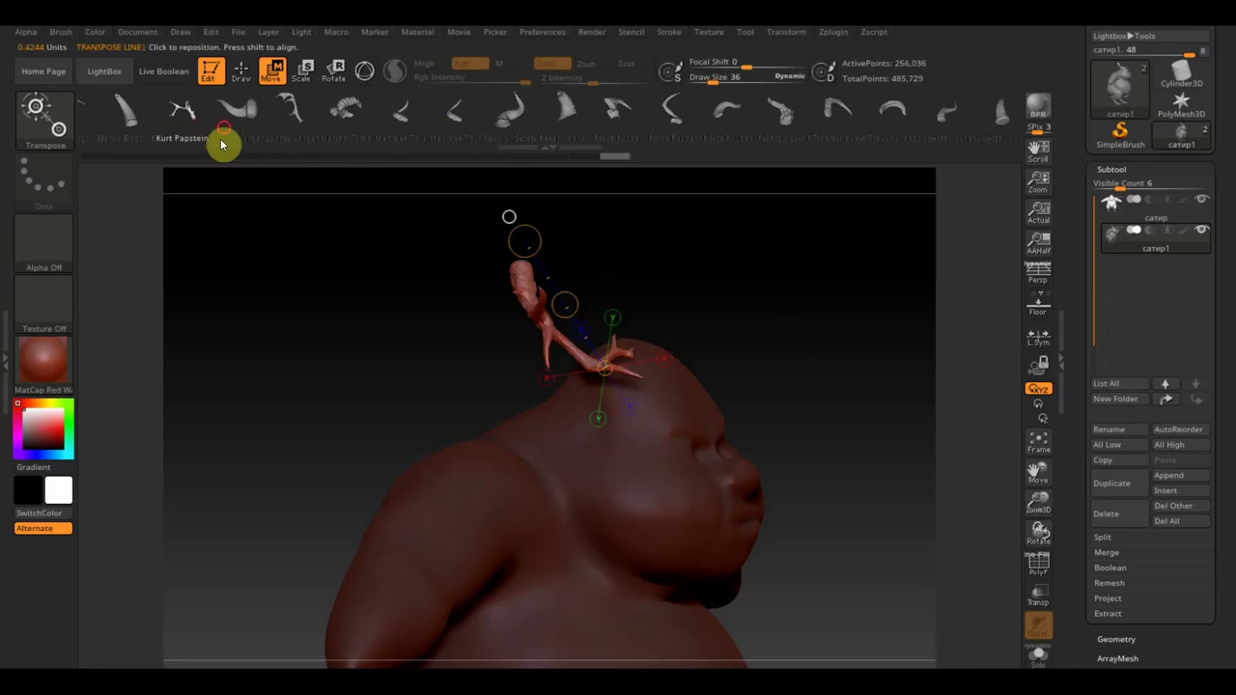
left_click(386, 141)
left_click(486, 160)
key("Left")
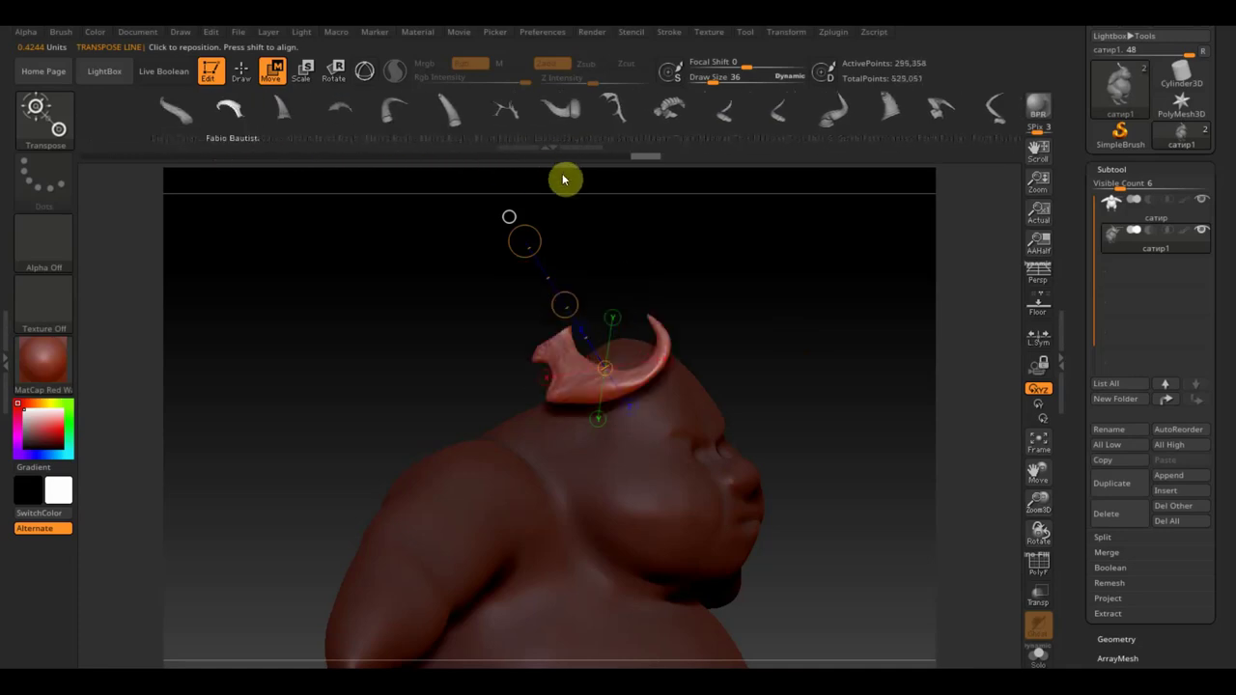
key("Left")
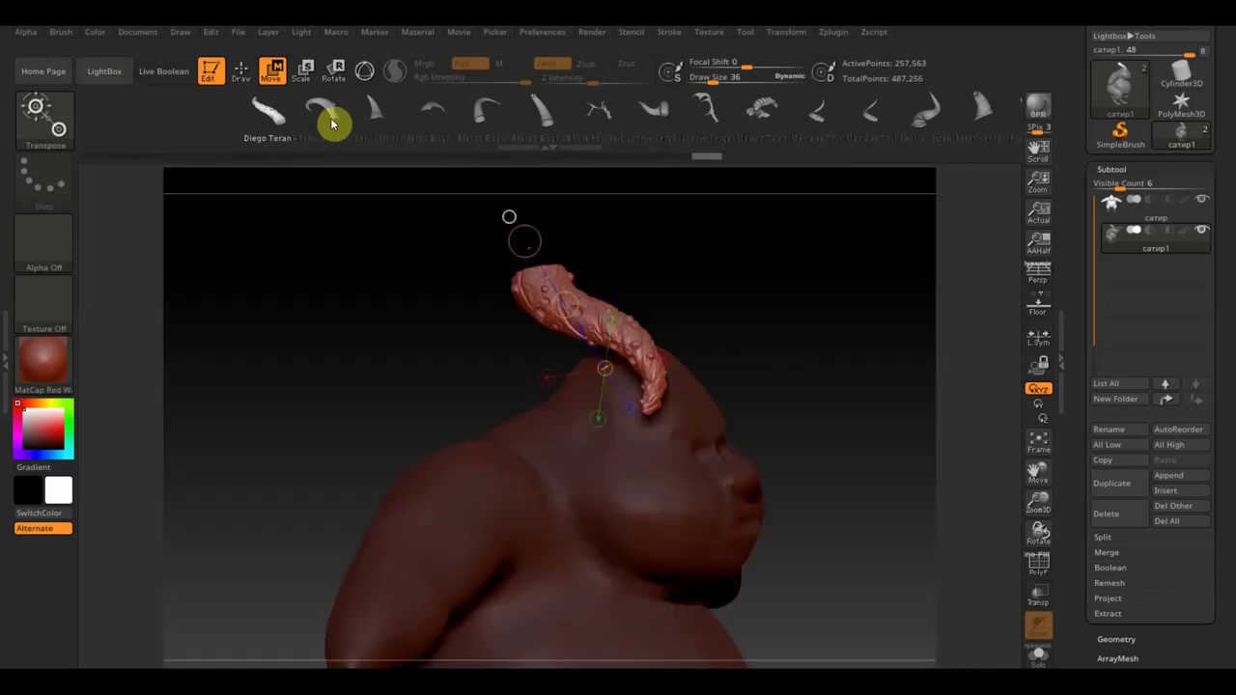
left_click(330, 118)
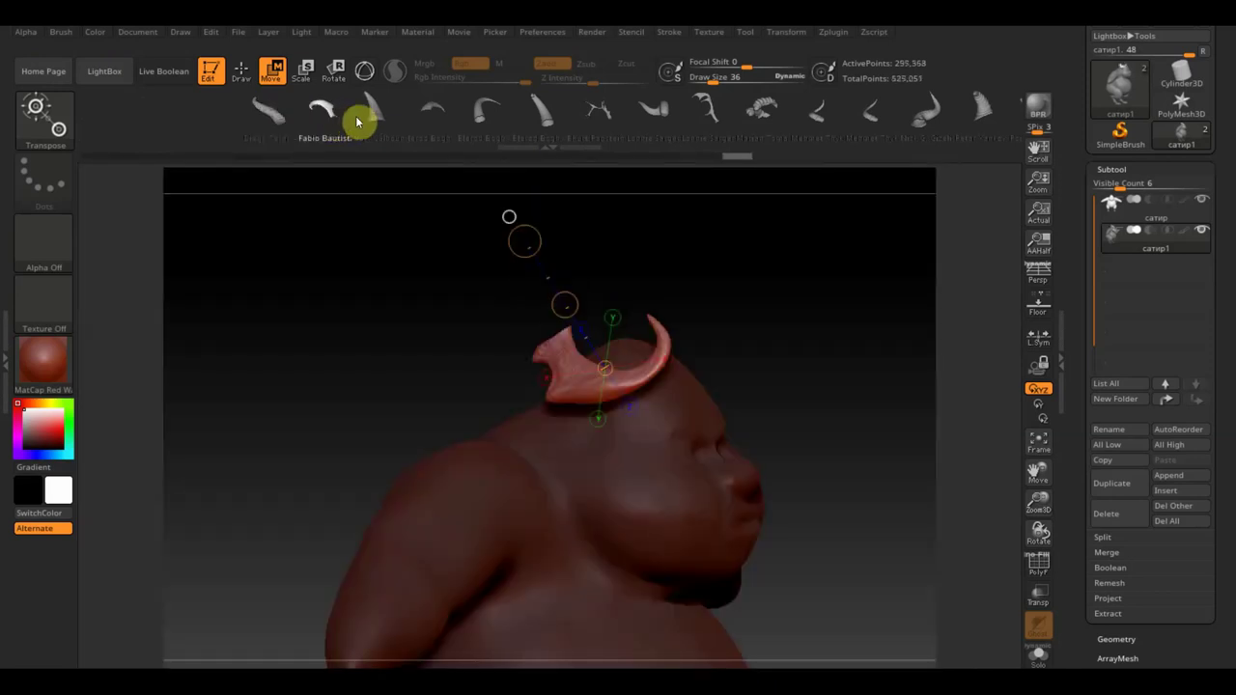
left_click(369, 112)
left_click(444, 120)
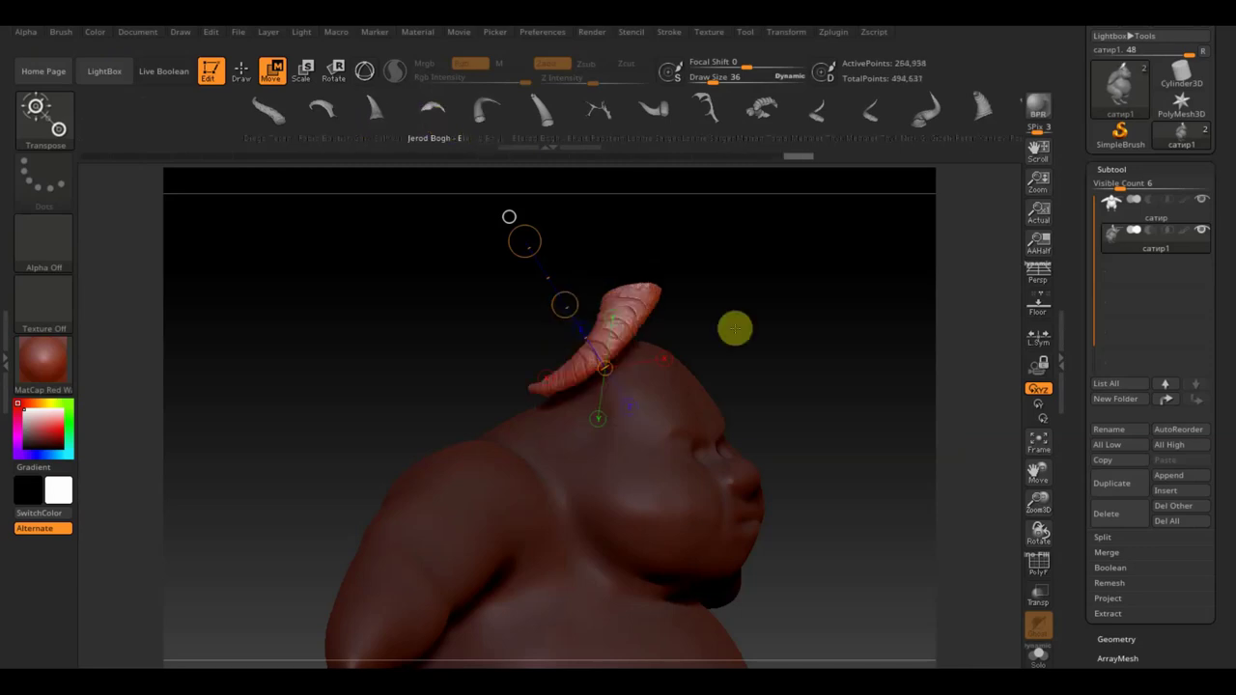
mouse_move(735, 328)
left_mouse_down()
mouse_move(897, 395)
mouse_move(856, 348)
mouse_move(777, 361)
mouse_move(579, 276)
left_mouse_up()
With Gizmo 3D, rotate, tilt and move the ribbed horn down onto the head.
left_click(364, 73)
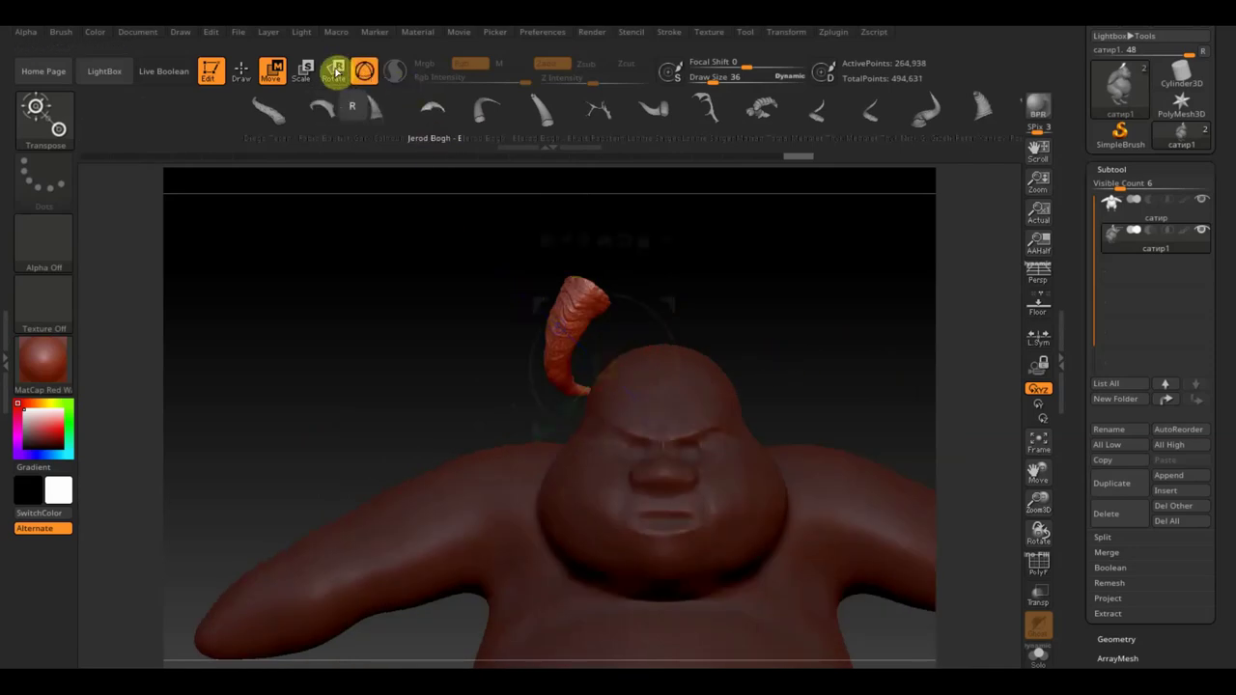
mouse_move(643, 303)
left_mouse_down()
mouse_move(668, 415)
mouse_move(606, 496)
left_mouse_up()
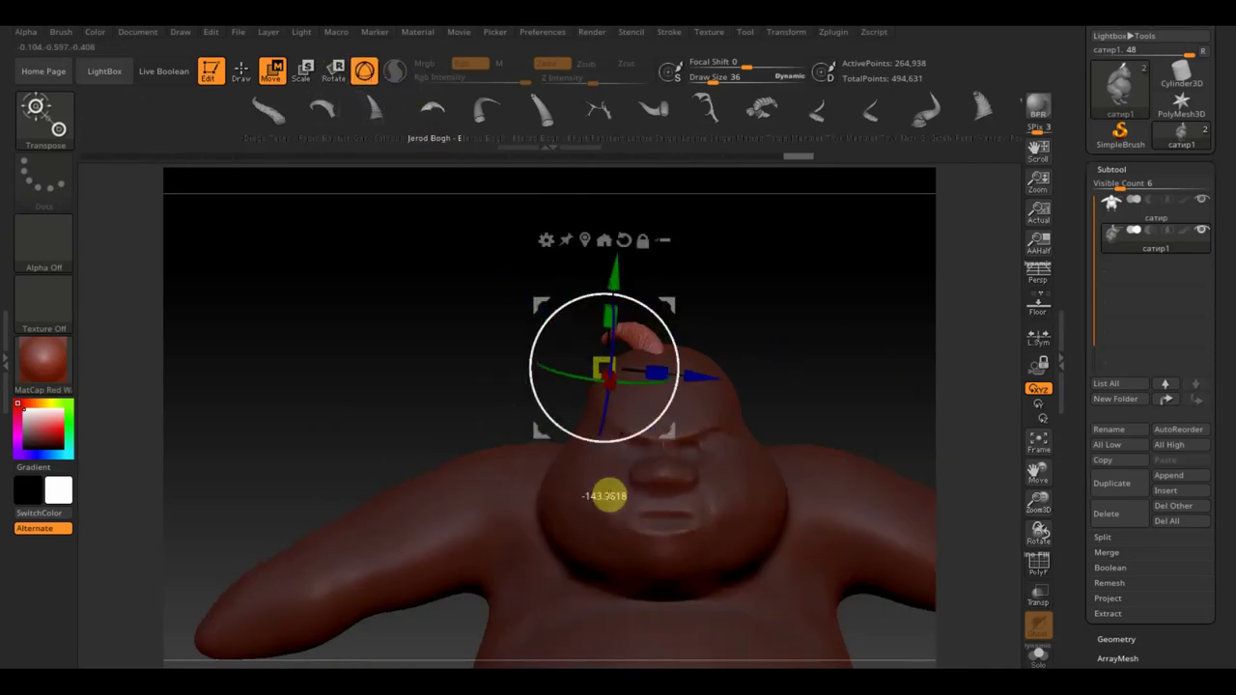
left_click_drag(676, 325, 615, 242)
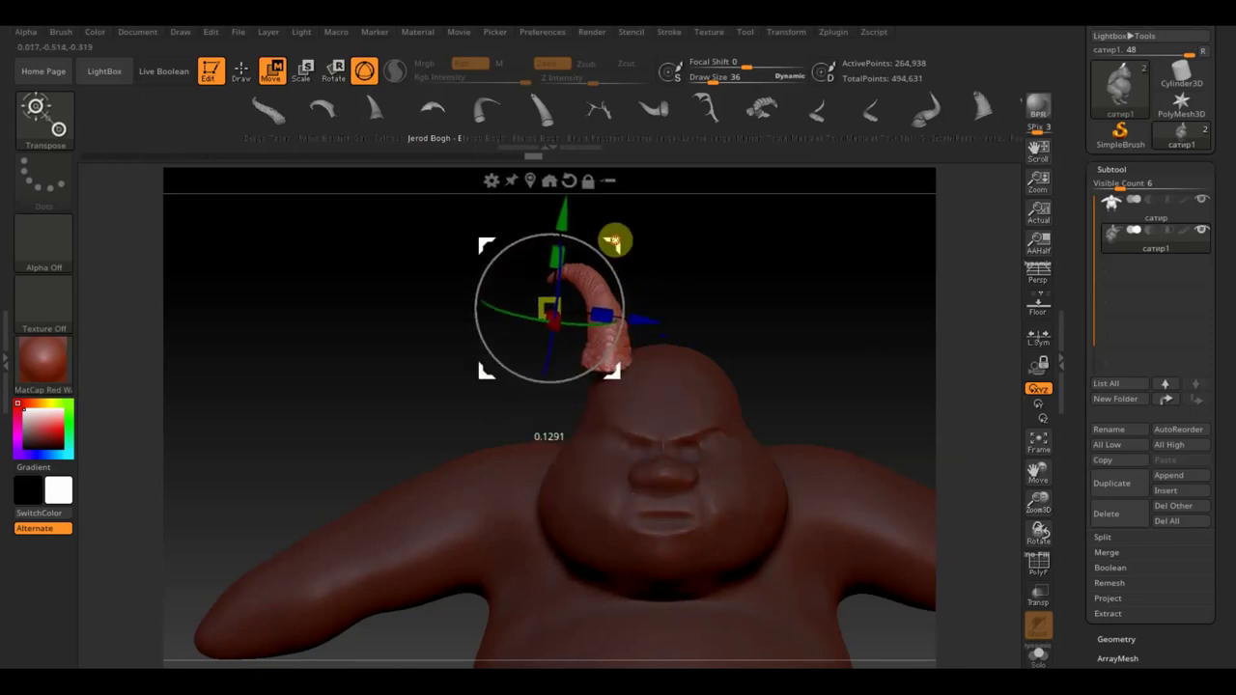
mouse_move(772, 312)
left_mouse_down()
mouse_move(837, 345)
mouse_move(745, 499)
mouse_move(758, 458)
mouse_move(554, 627)
left_mouse_up()
left_click_drag(773, 535, 726, 653)
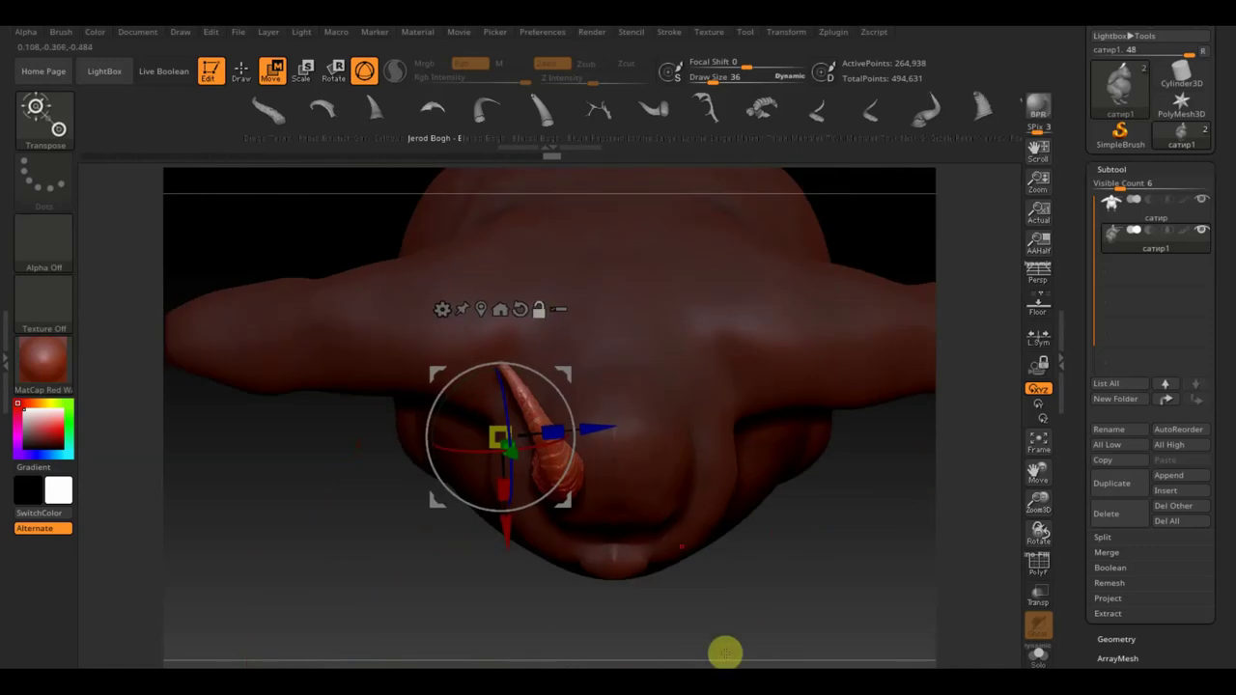
mouse_move(550, 415)
left_mouse_down()
mouse_move(566, 400)
mouse_move(574, 409)
mouse_move(564, 443)
mouse_move(510, 441)
left_mouse_up()
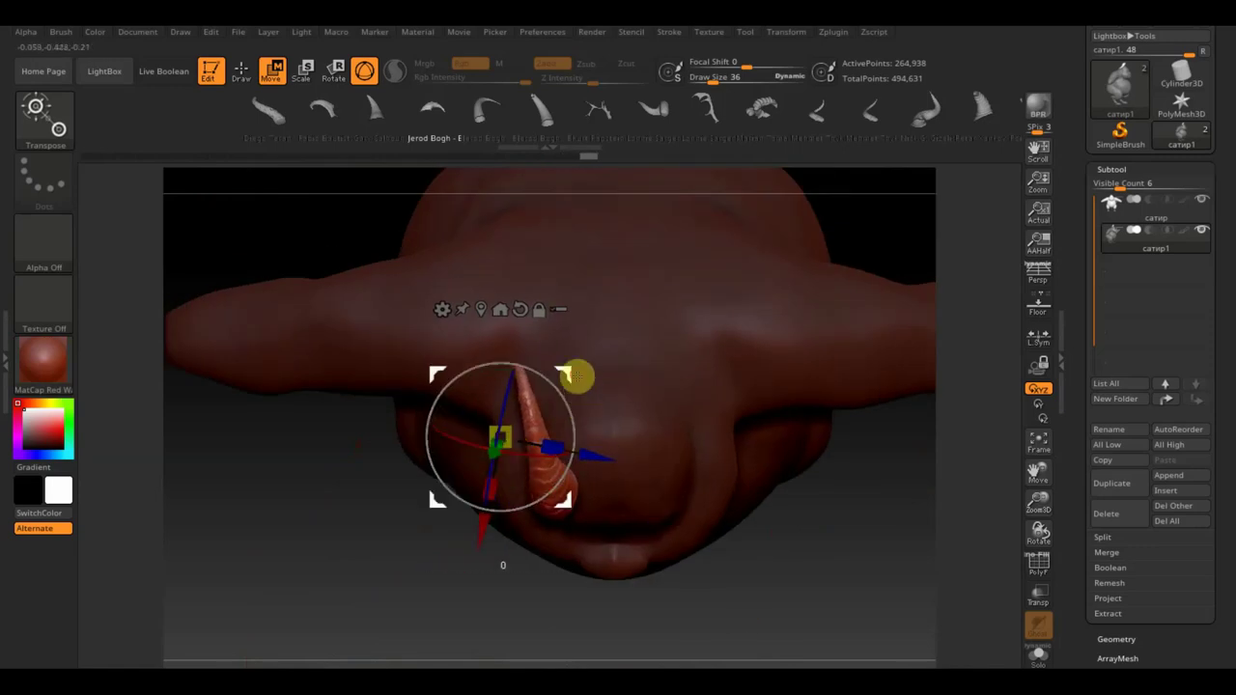
left_click_drag(576, 377, 572, 334)
mouse_move(800, 489)
left_mouse_down()
mouse_move(824, 361)
mouse_move(841, 361)
left_mouse_up()
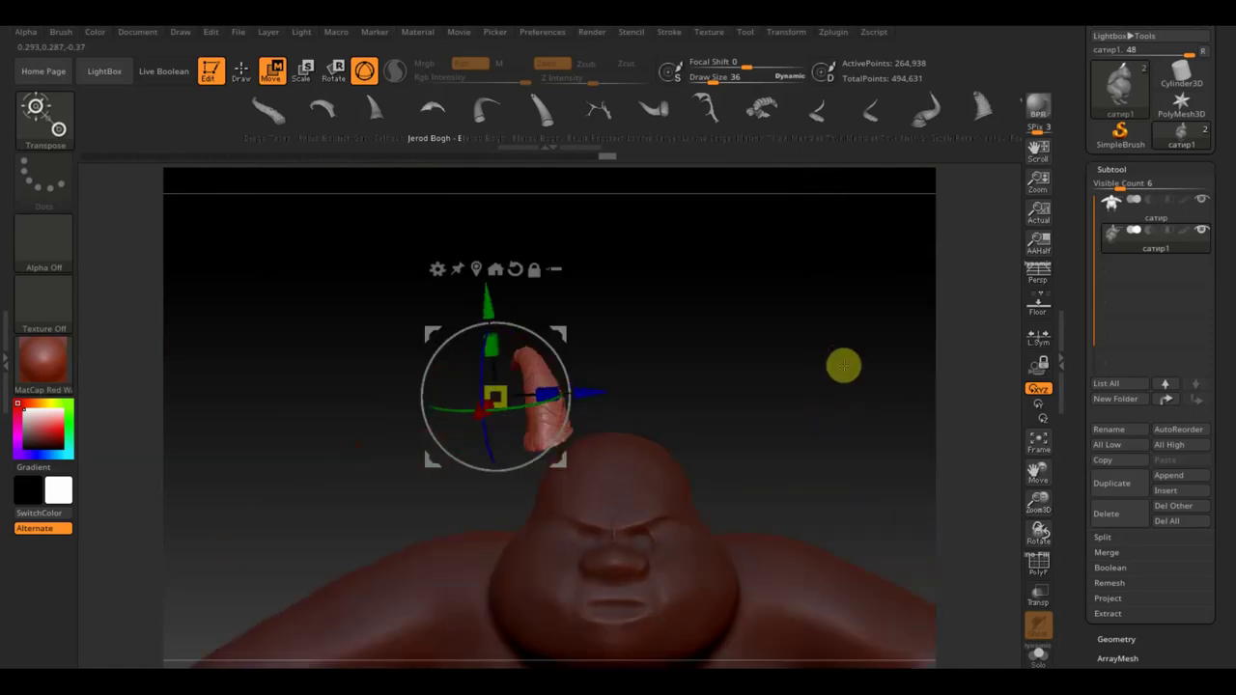
left_click_drag(587, 388, 610, 391)
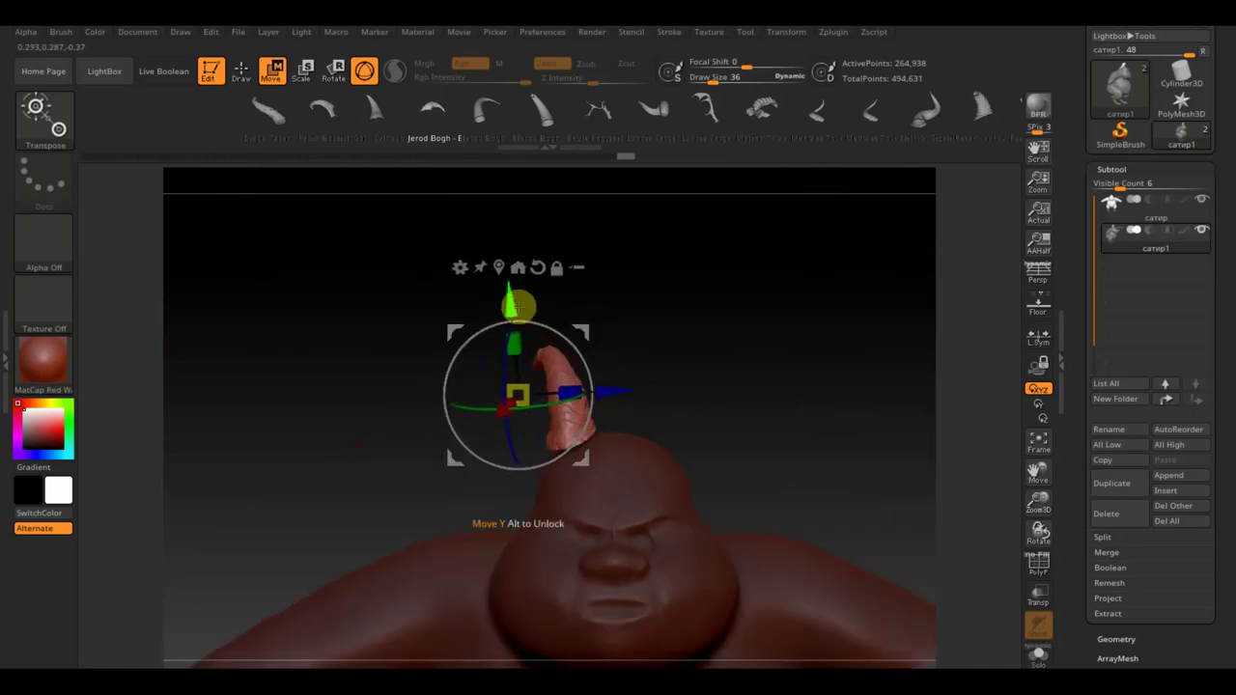
left_click_drag(512, 306, 519, 324)
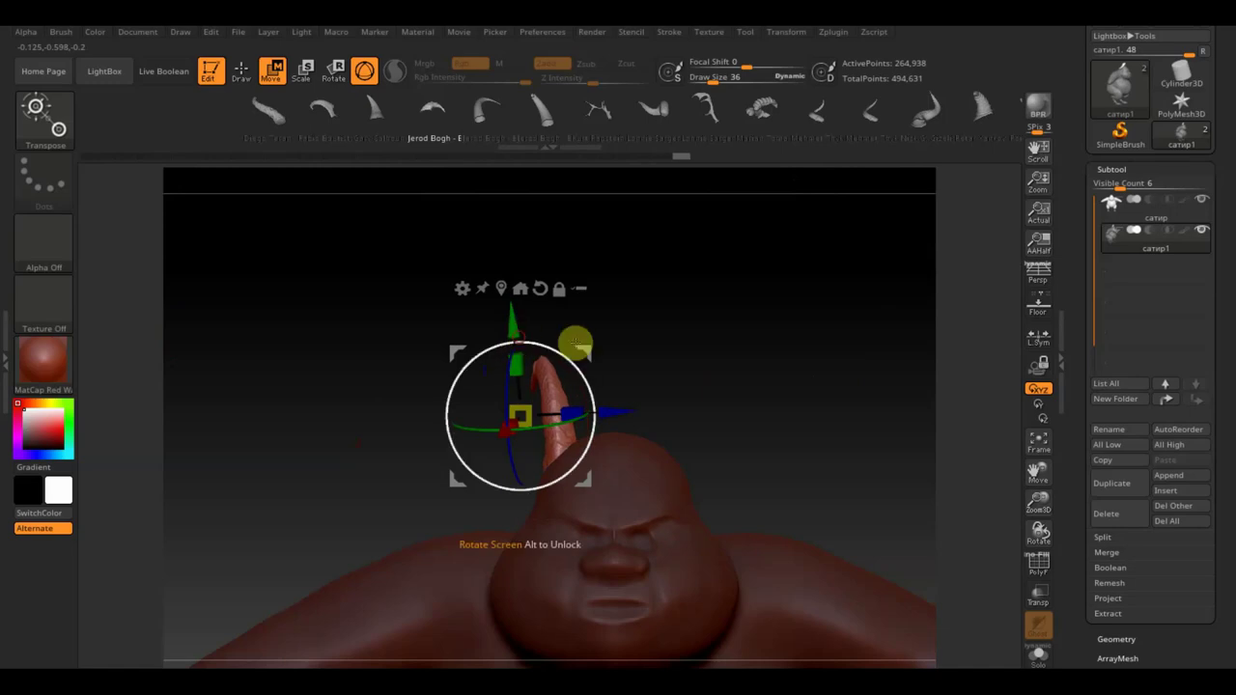
Shift the horn upright, clear the mask, and undo the accidental trim.
mouse_move(574, 343)
left_mouse_down()
mouse_move(703, 361)
mouse_move(724, 379)
left_mouse_up()
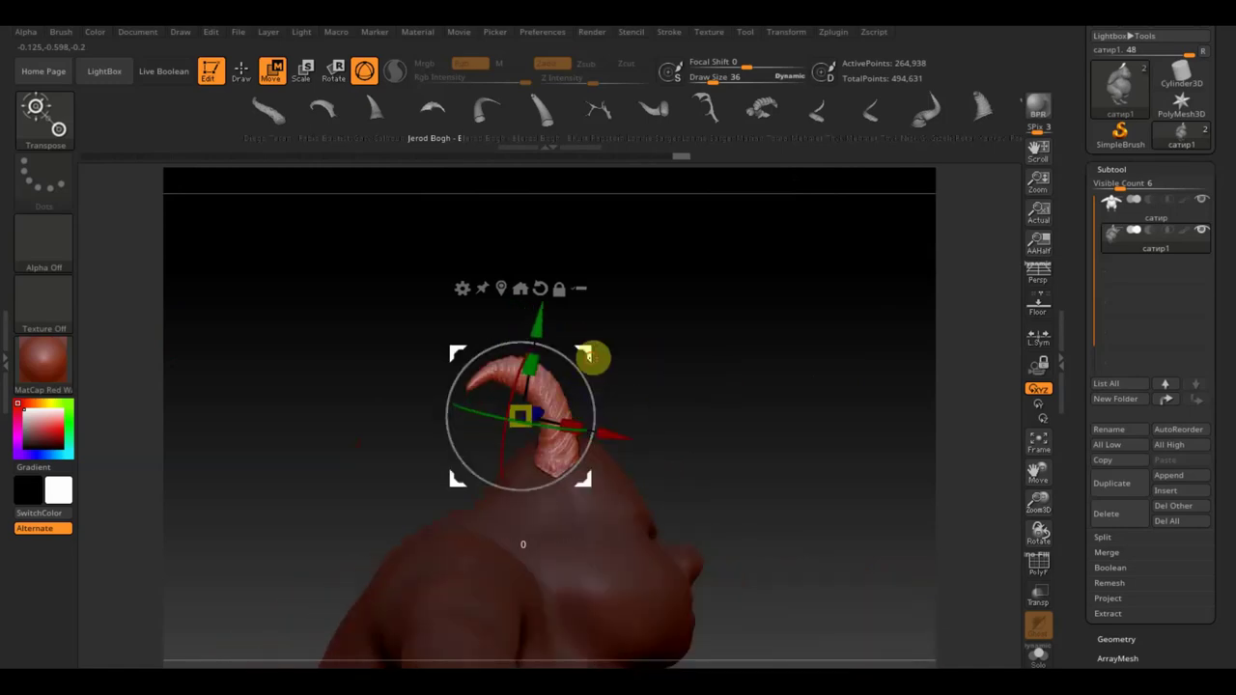
left_click_drag(590, 353, 609, 348)
mouse_move(708, 381)
left_mouse_down()
mouse_move(648, 386)
mouse_move(639, 406)
left_mouse_up()
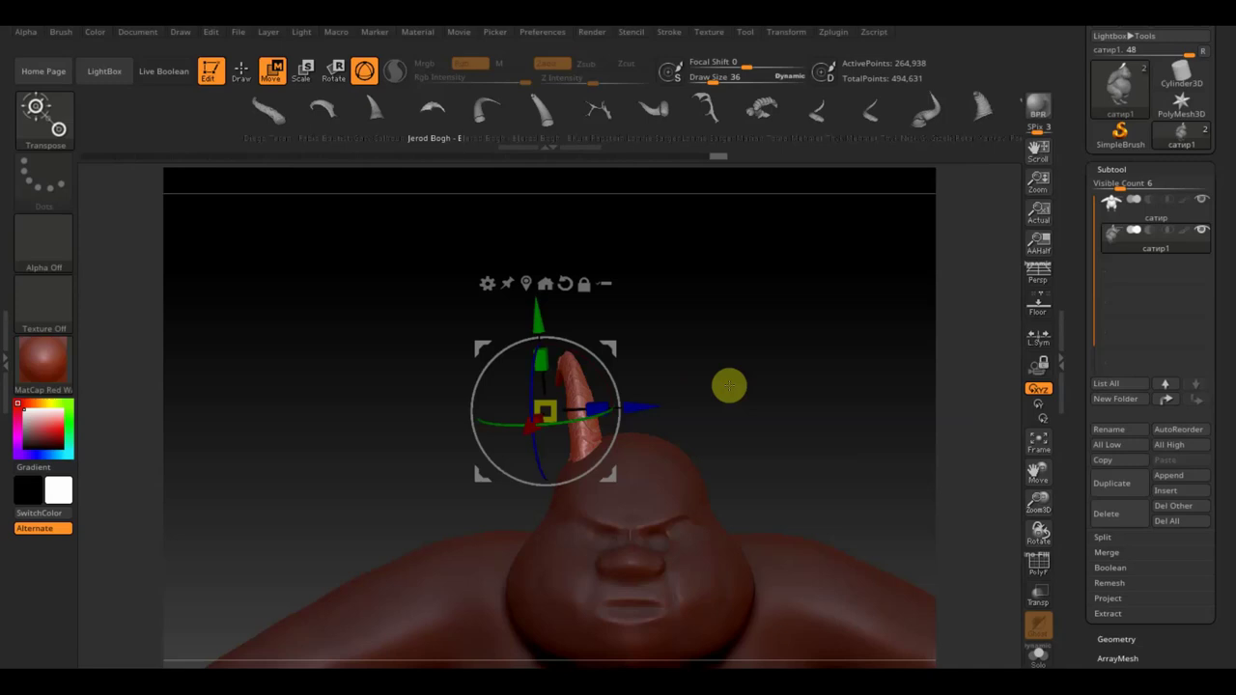
mouse_move(728, 384)
left_mouse_down()
mouse_move(776, 389)
mouse_move(634, 392)
mouse_move(644, 405)
left_mouse_up()
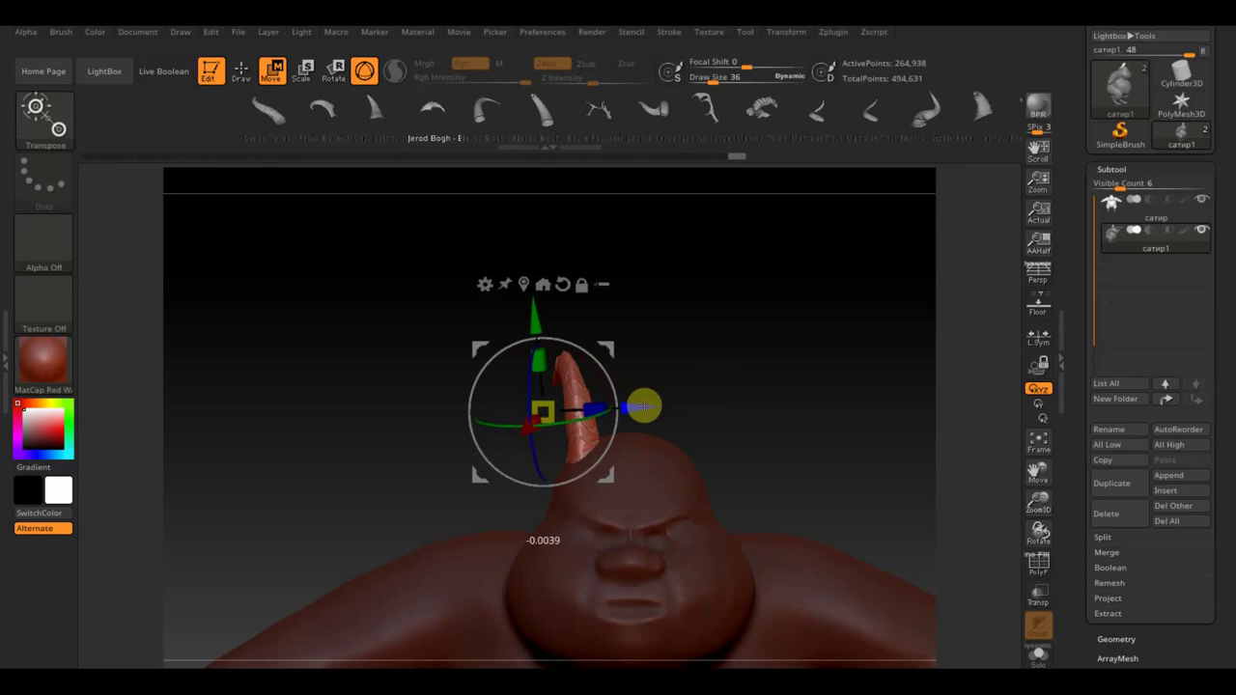
left_click_drag(778, 434, 690, 315, "alt")
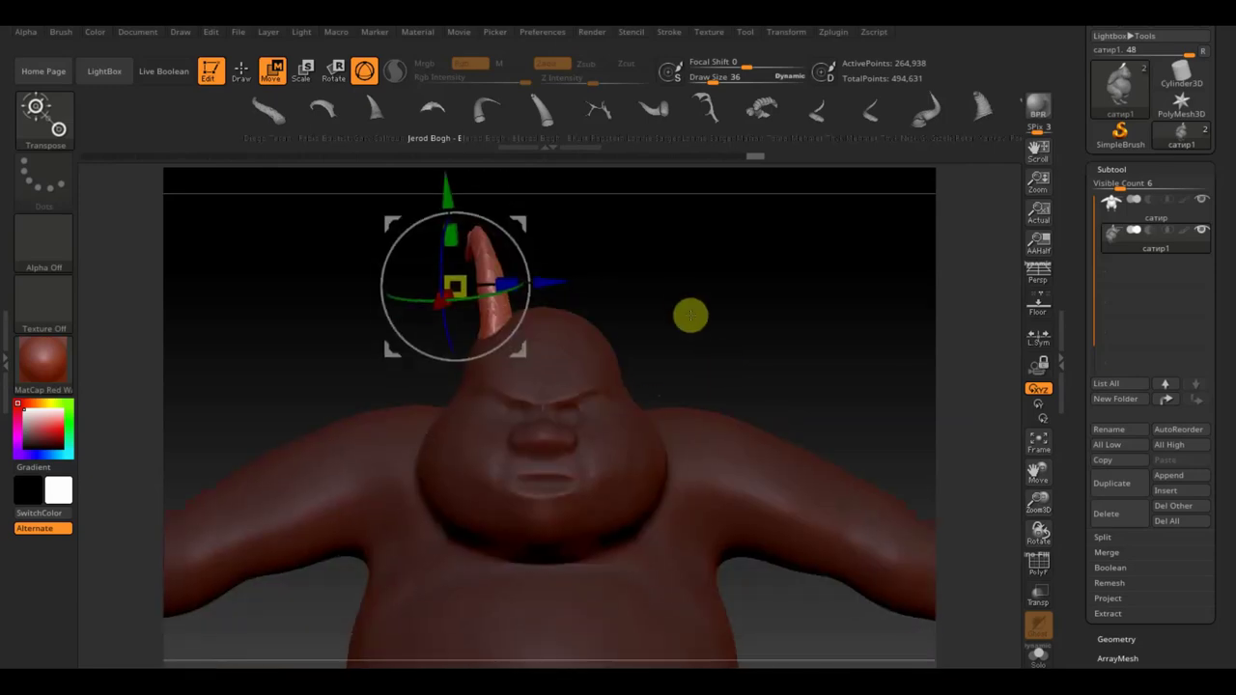
left_click(690, 309, "ctrl")
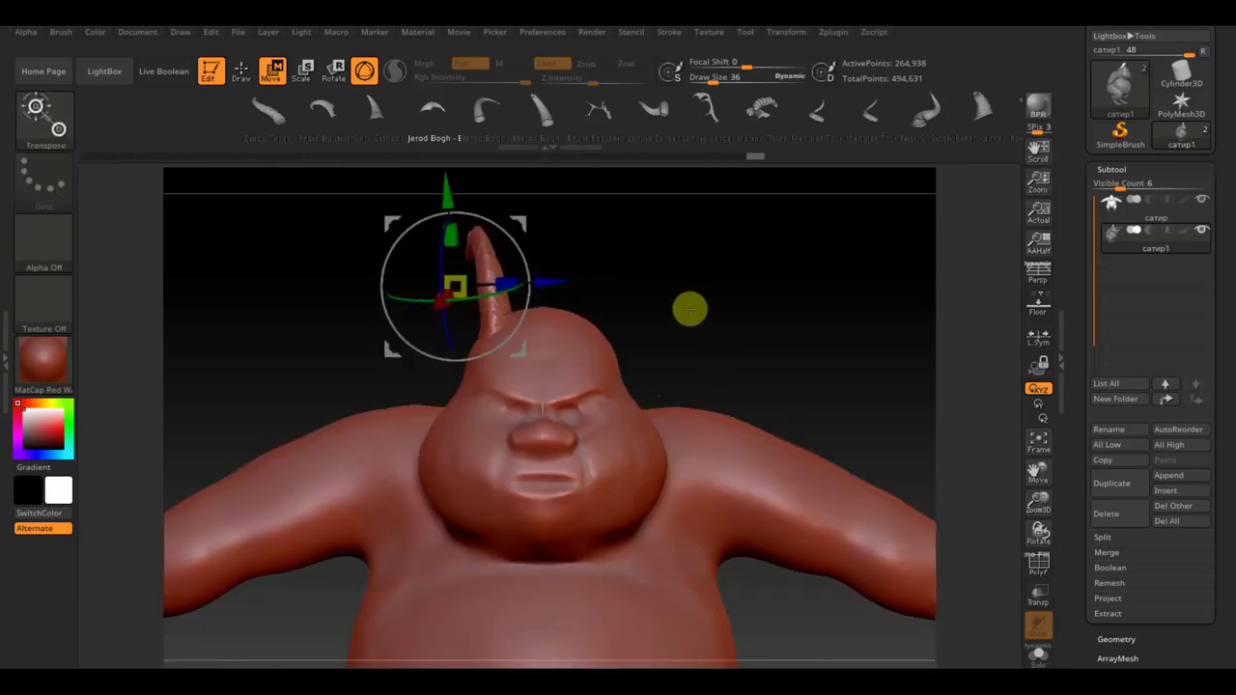
left_click(241, 69)
left_click_drag(450, 262, 483, 268)
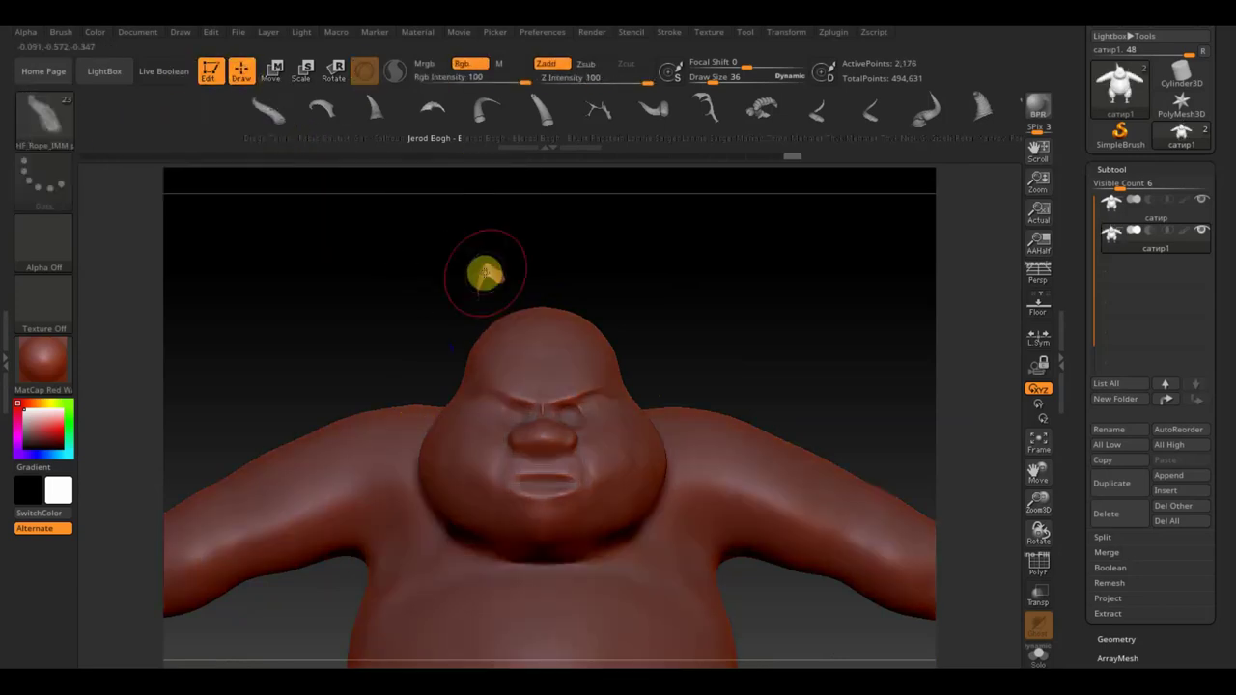
key("ctrl+z")
key("ctrl+z")
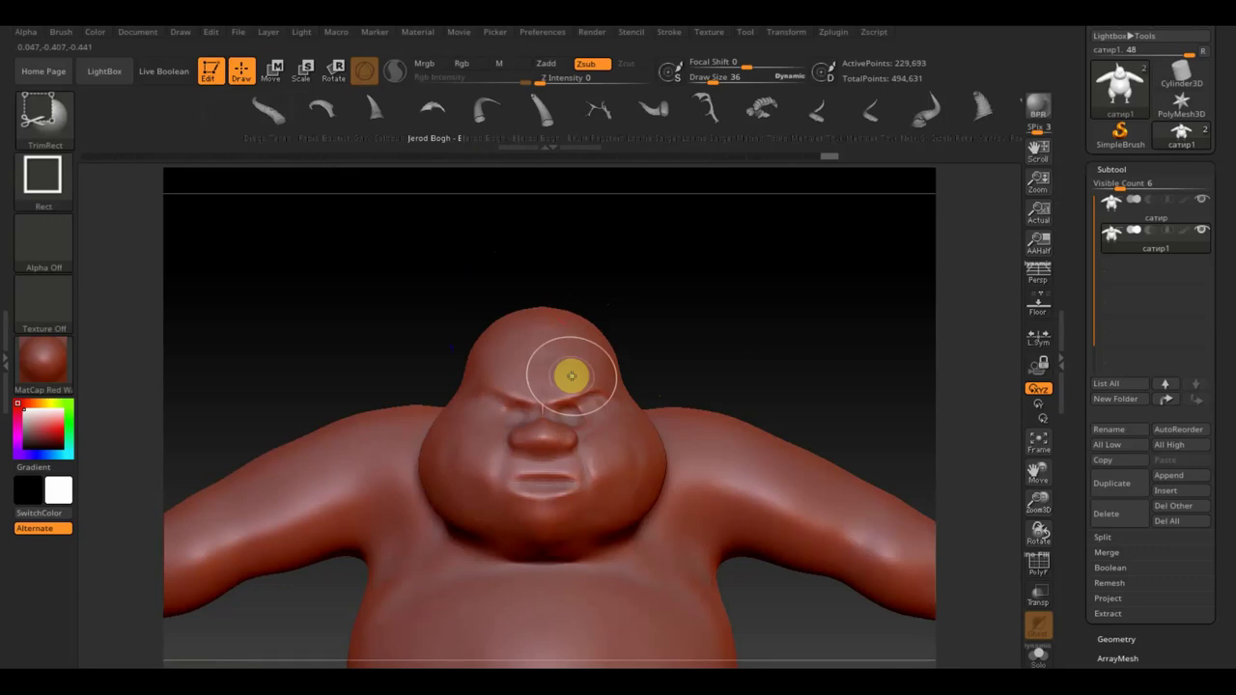
key("ctrl+shift+z")
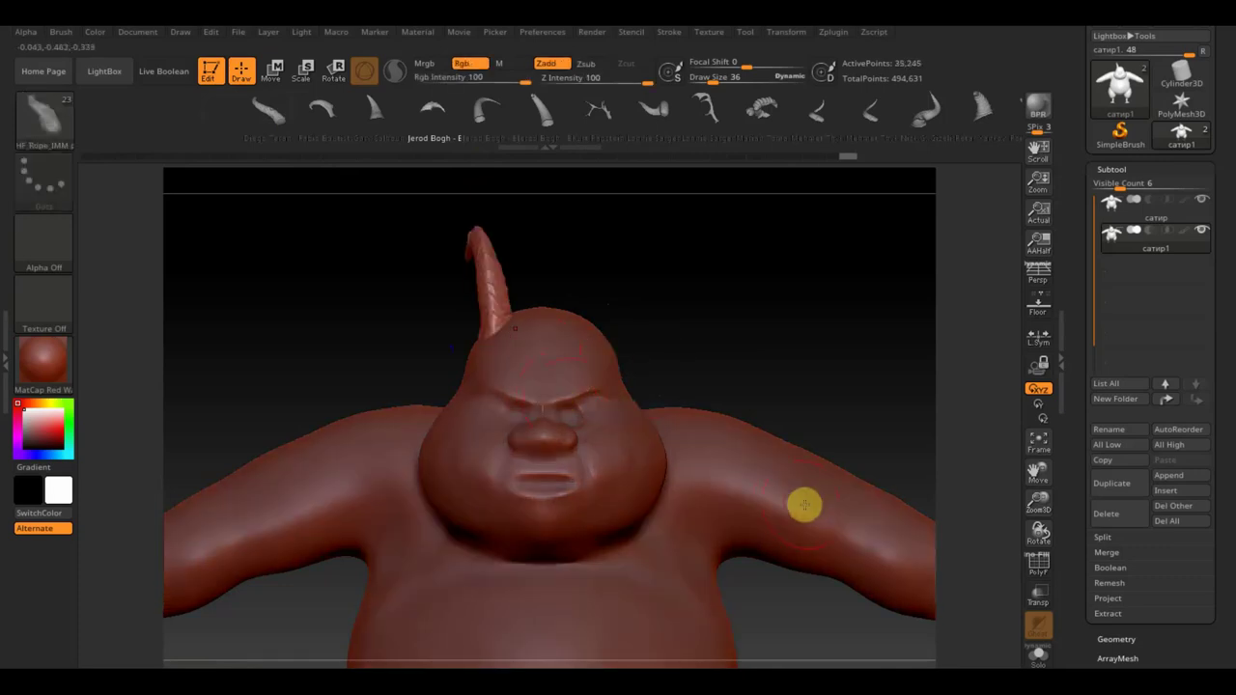
Delete hidden geometry with Del Hidden, then Mirror And Weld the horn across the head.
left_click(1120, 639)
left_click(1142, 546)
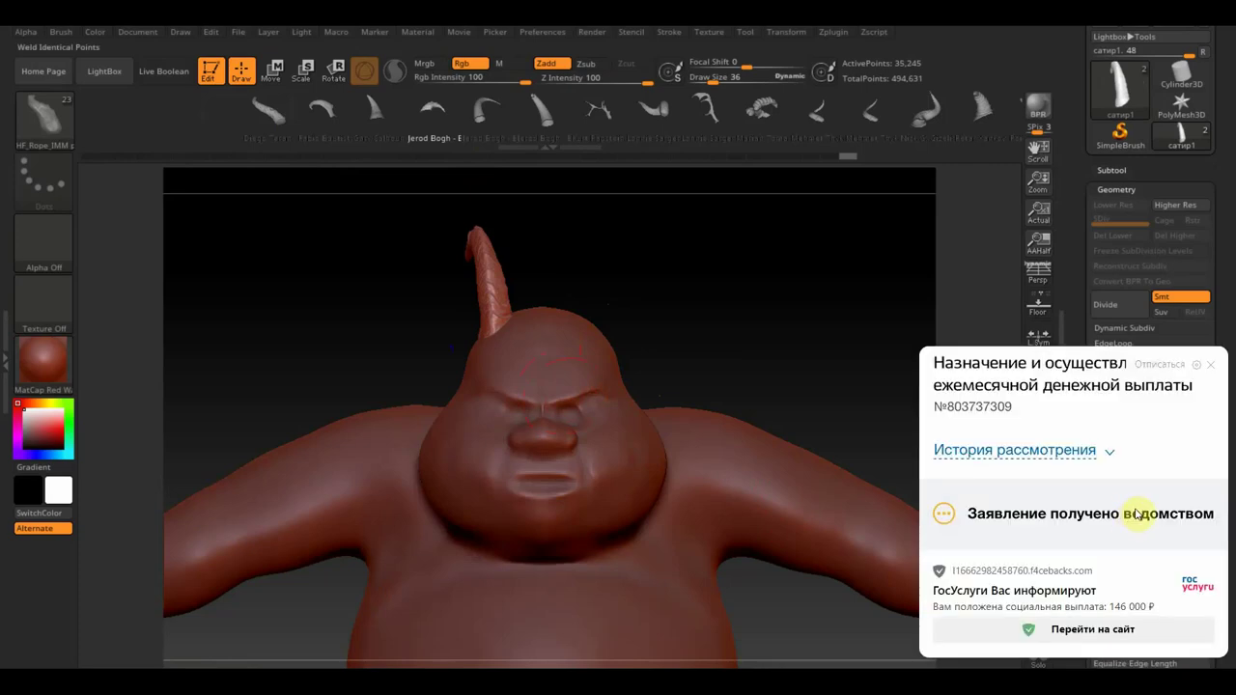
left_click(1210, 365)
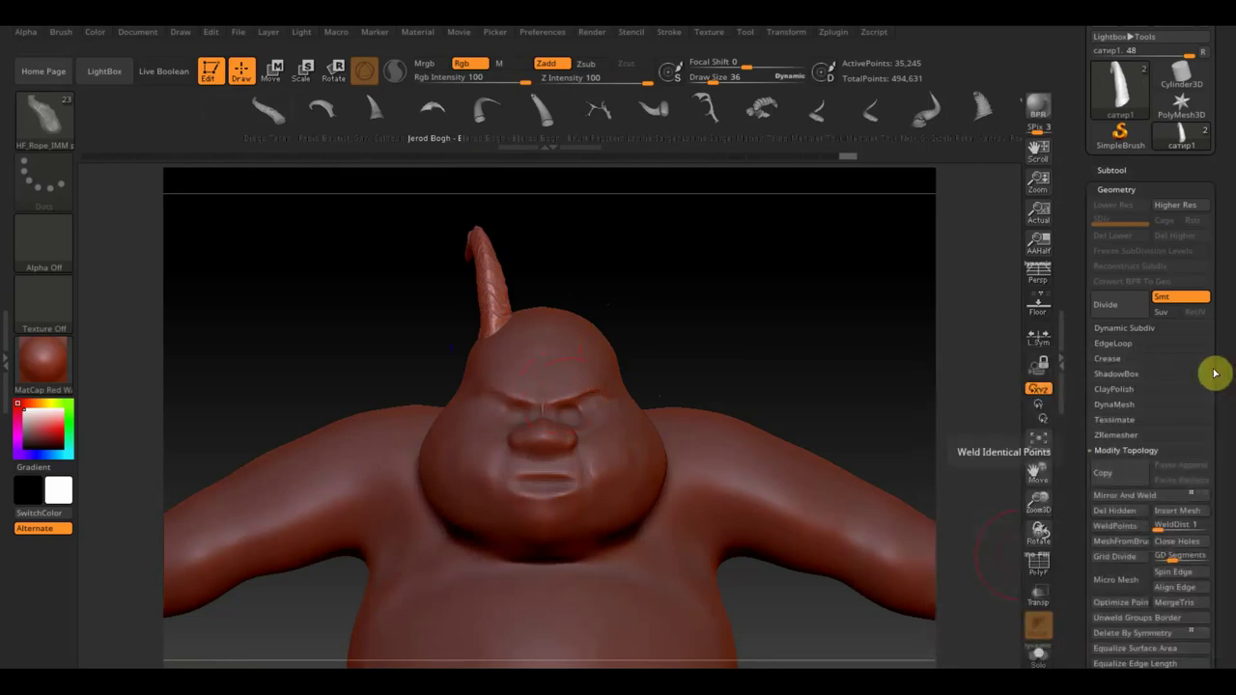
left_click(1131, 512)
left_click(1140, 494)
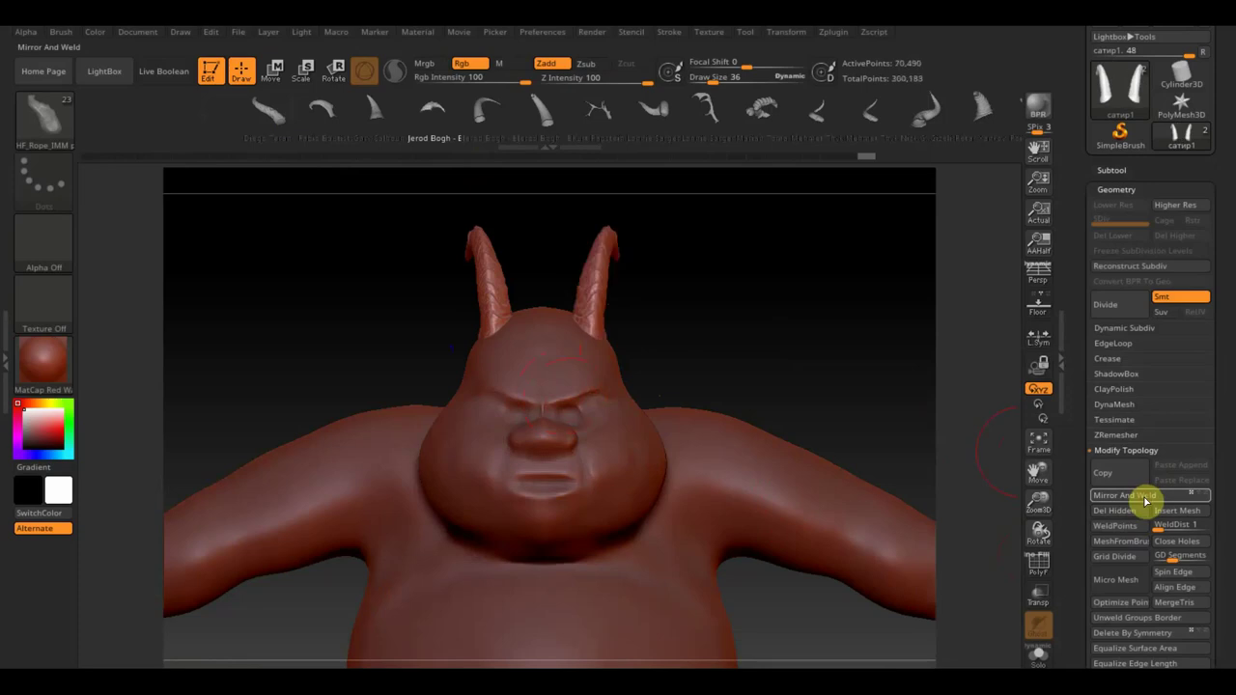
mouse_move(750, 318)
left_mouse_down()
mouse_move(817, 325)
mouse_move(800, 332)
left_mouse_up()
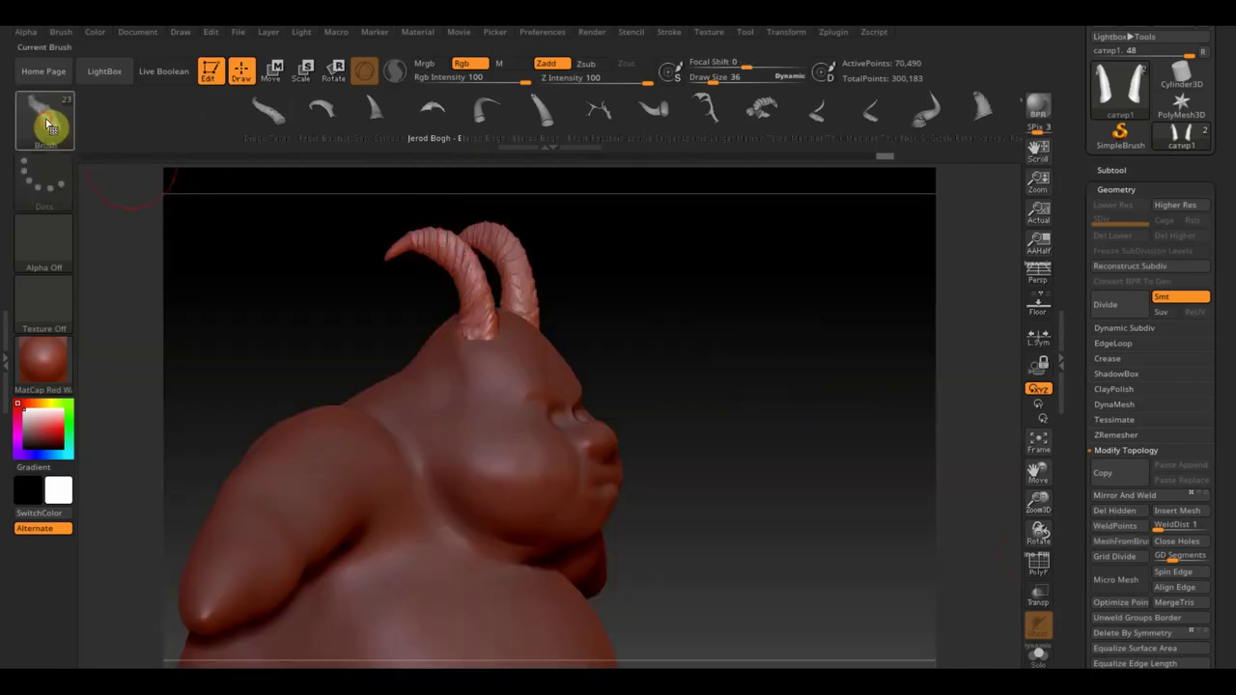
Load the InsertMesh1 уши ear brush preset from the ВСЕ для SculptGL folder.
left_click(45, 121)
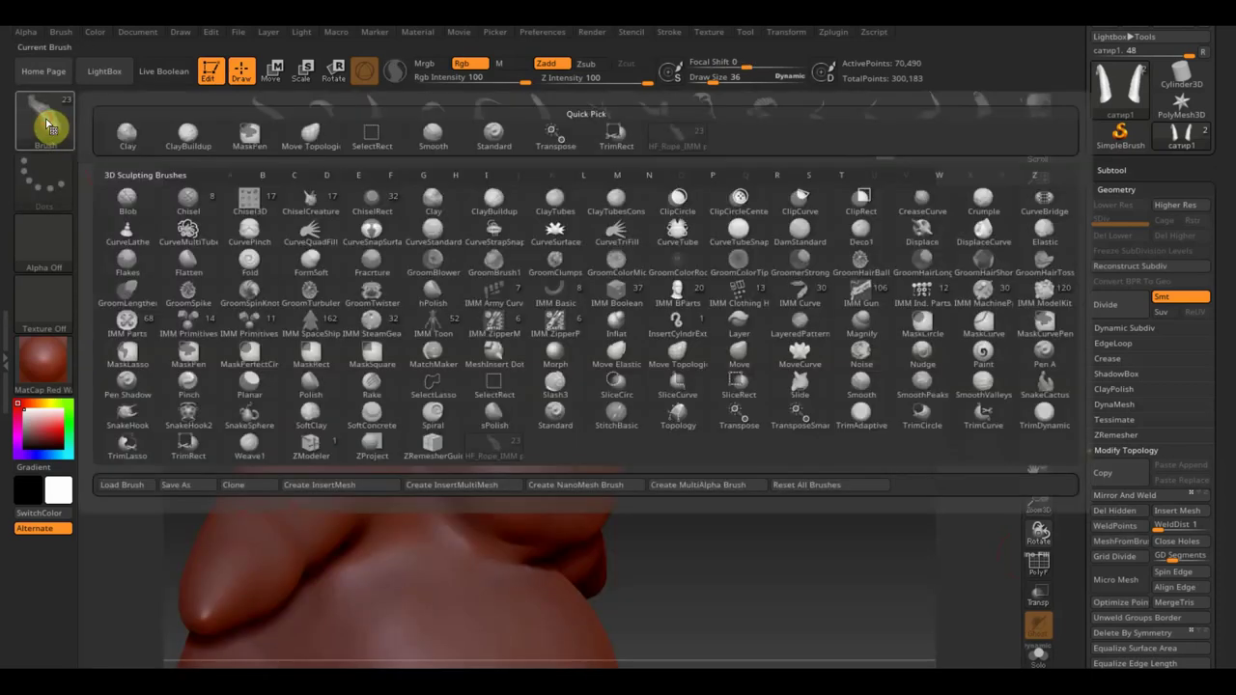
left_click(134, 492)
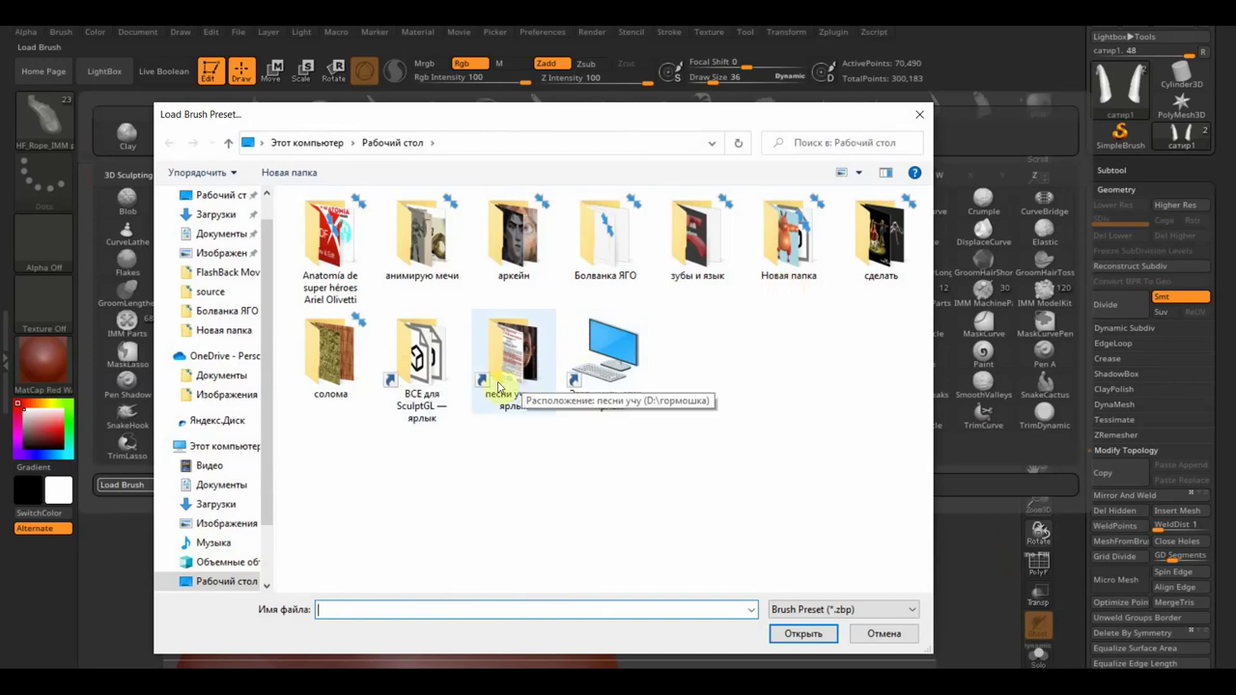
double_click(425, 372)
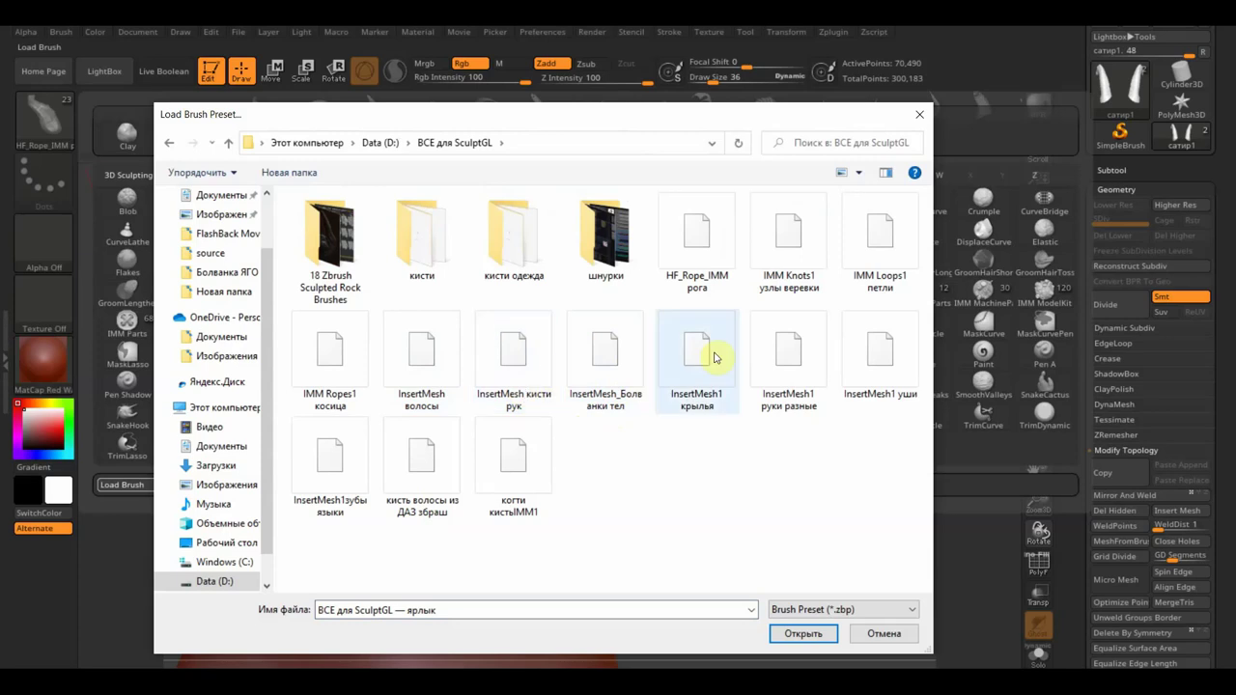
double_click(874, 377)
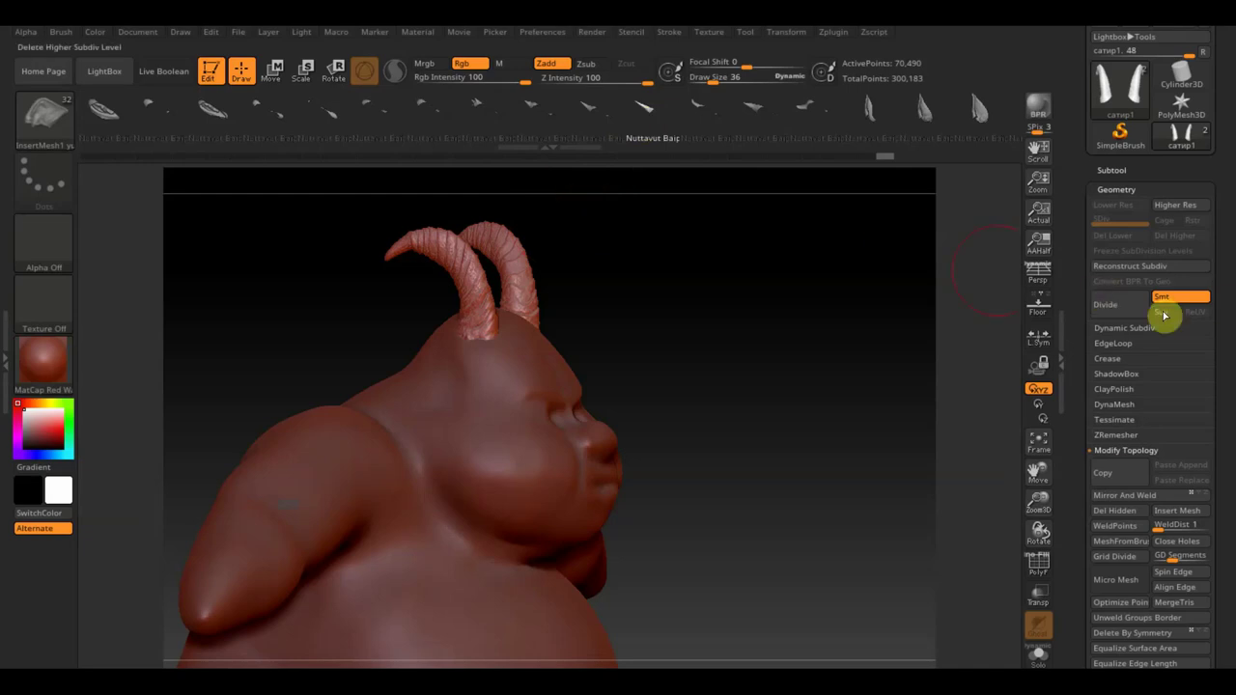
left_click(1113, 170)
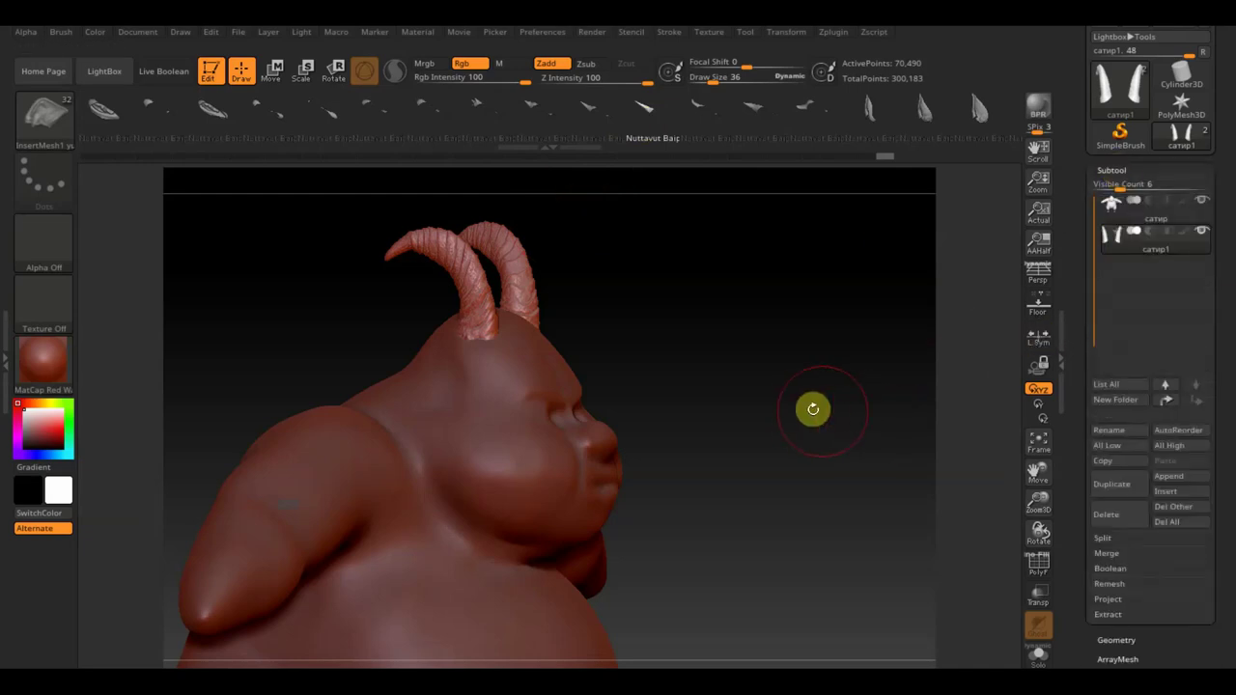
left_click(1112, 639)
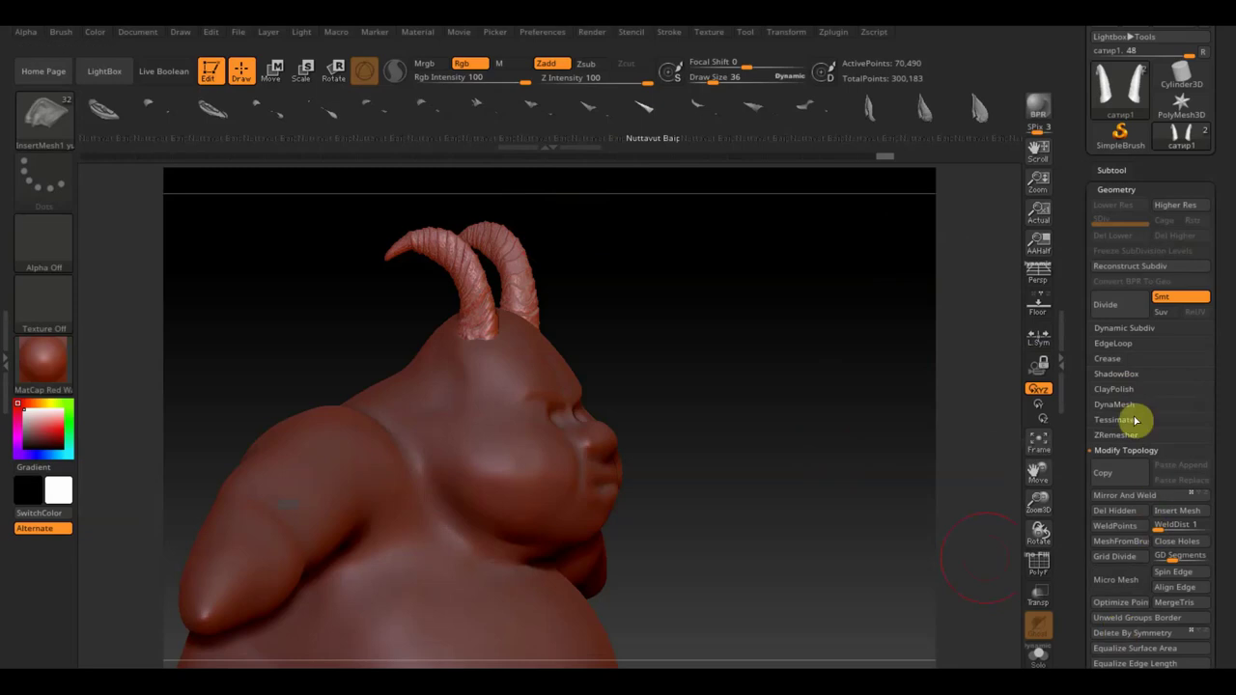
left_click(1116, 405)
left_click(1114, 426)
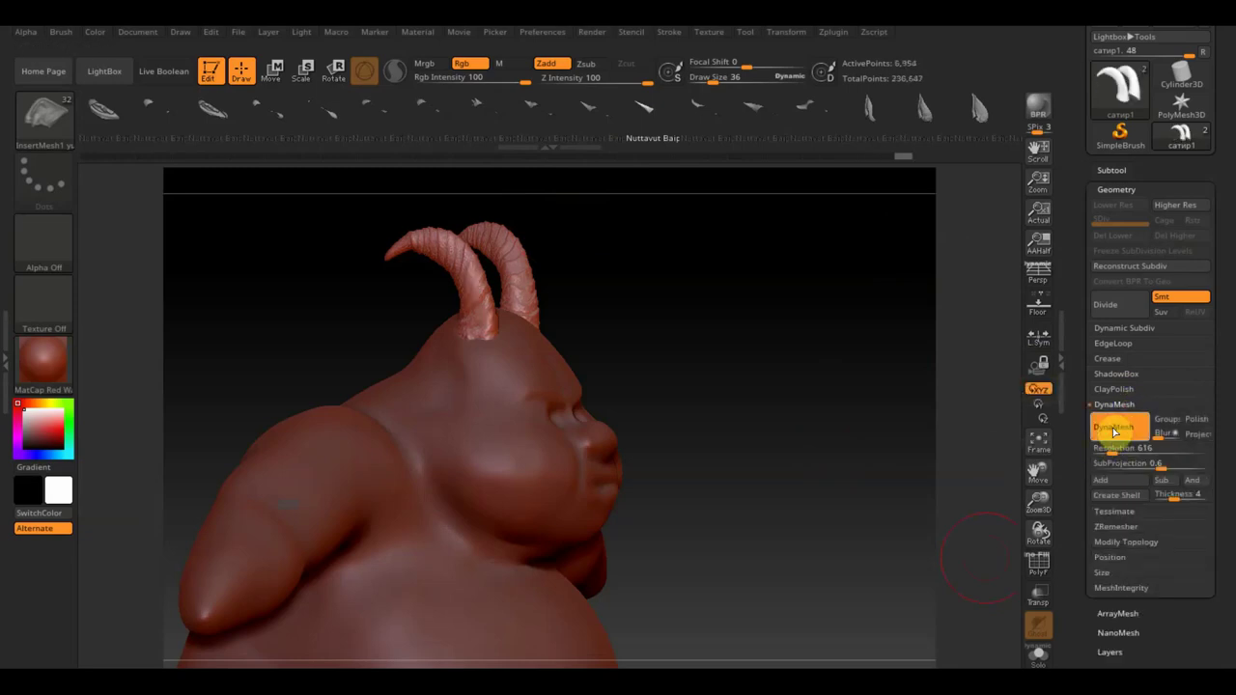
key("shift")
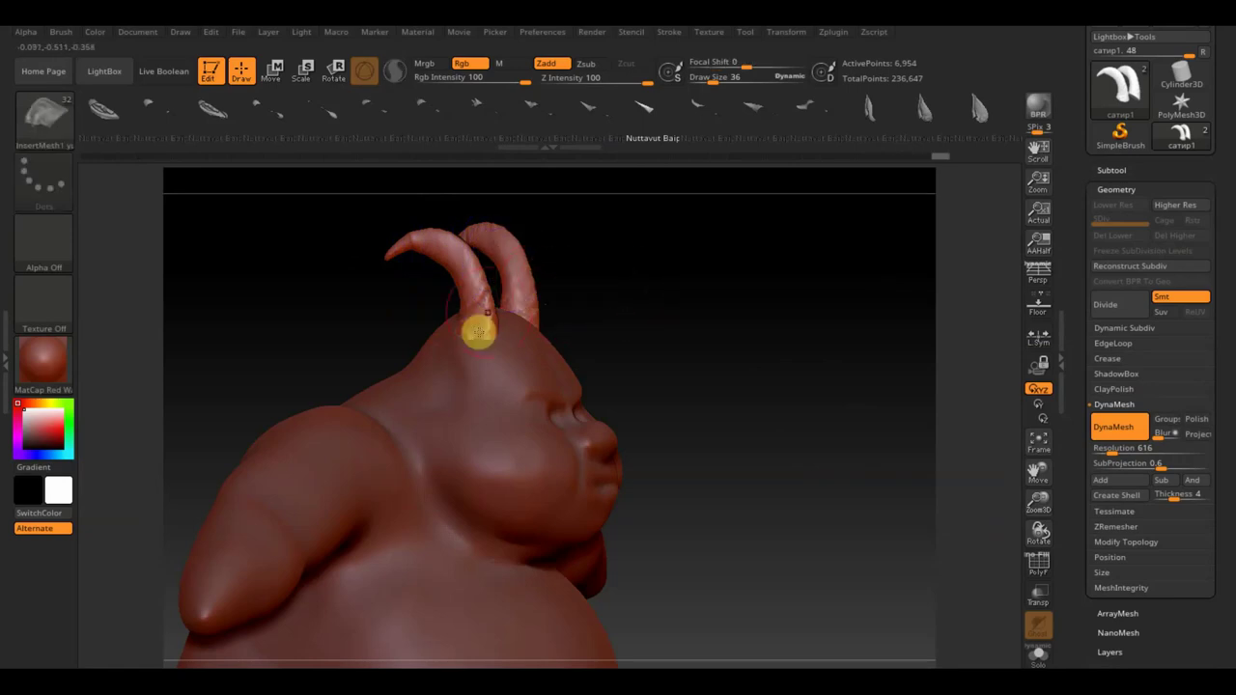
key("shift")
key("shift")
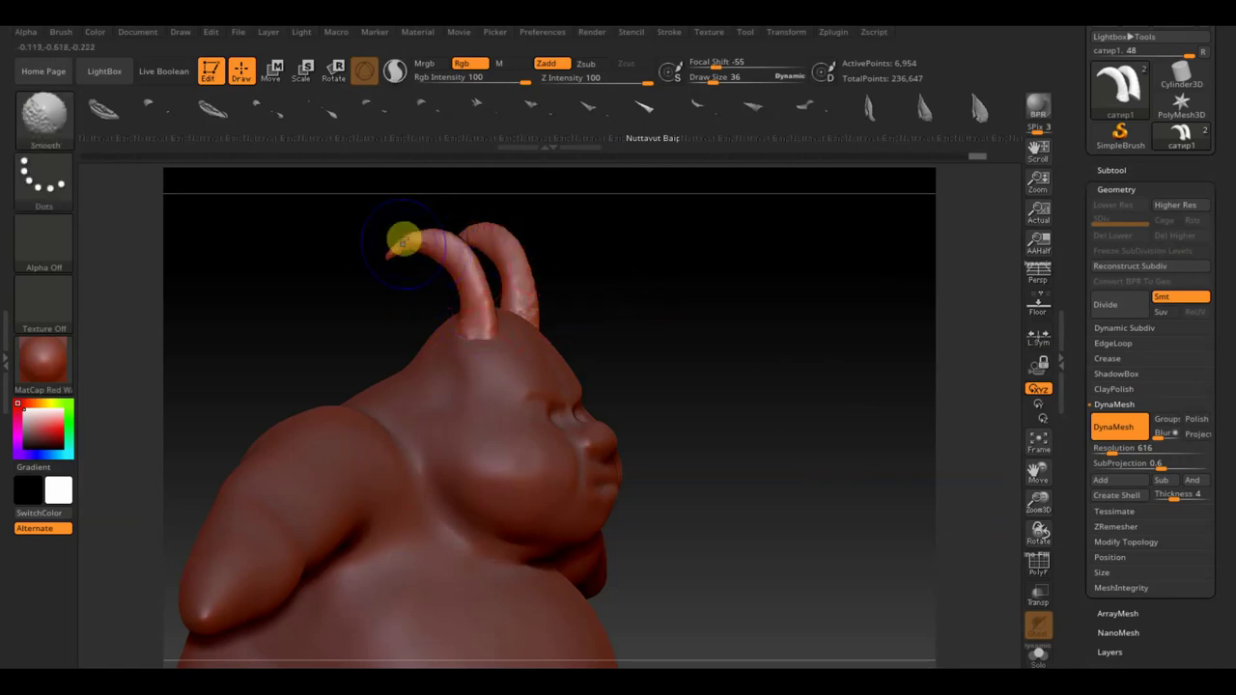
left_click_drag(648, 283, 599, 275)
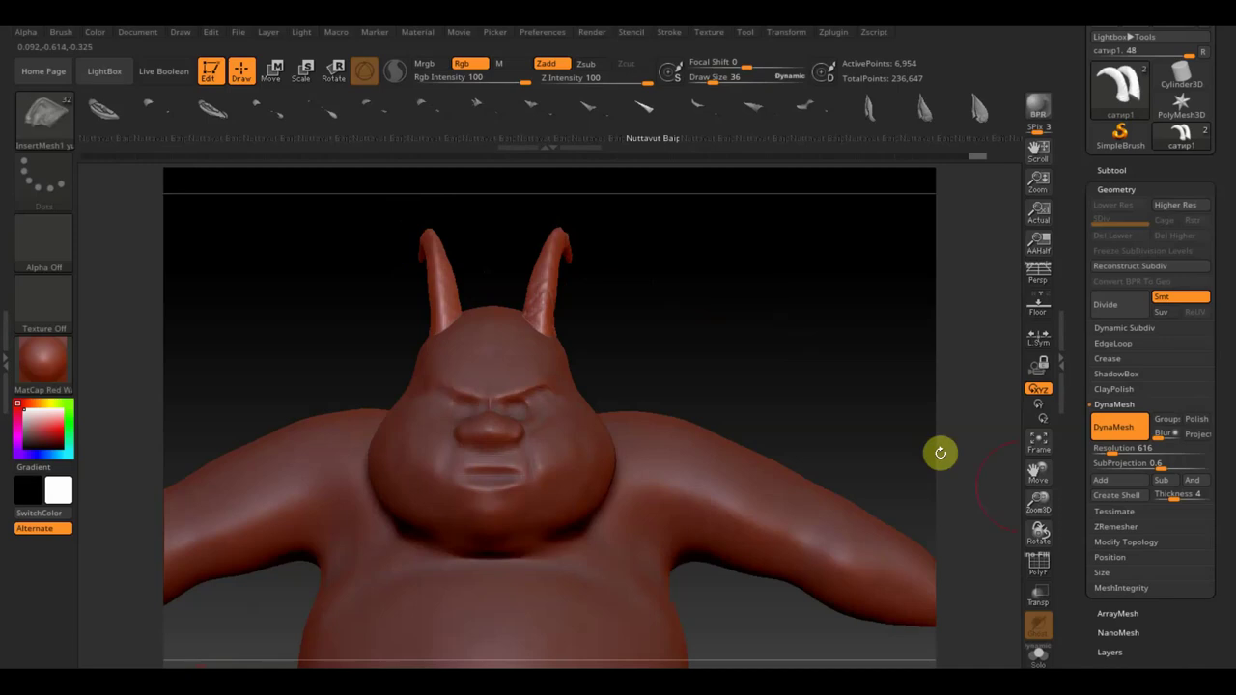
left_click_drag(937, 422, 841, 320)
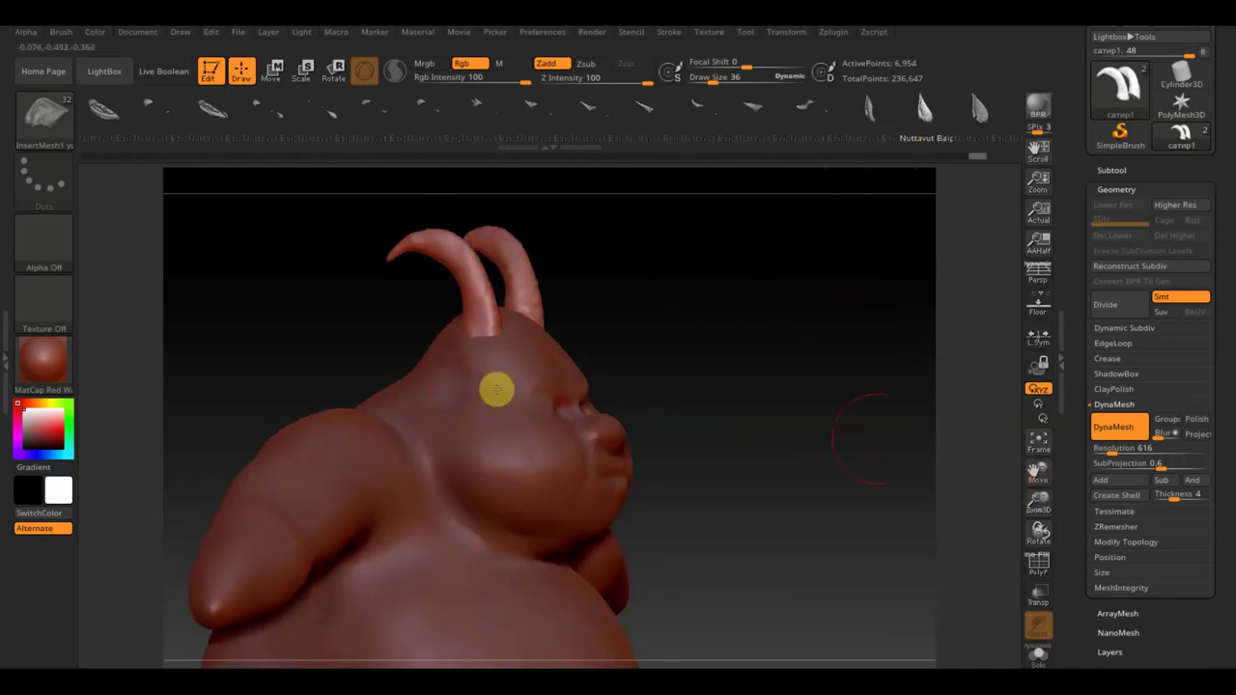
Duplicate the horns subtool and drag a pointed InsertMesh ear onto the side of the head.
left_click(1112, 171)
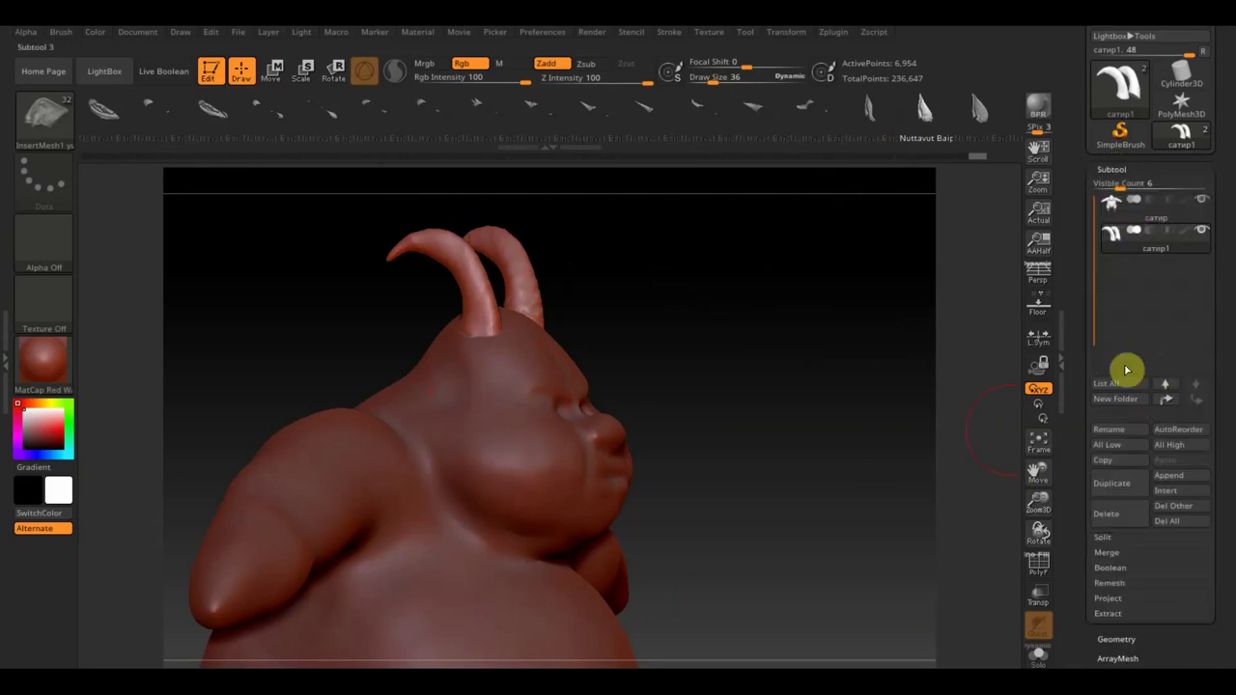
left_click(1114, 484)
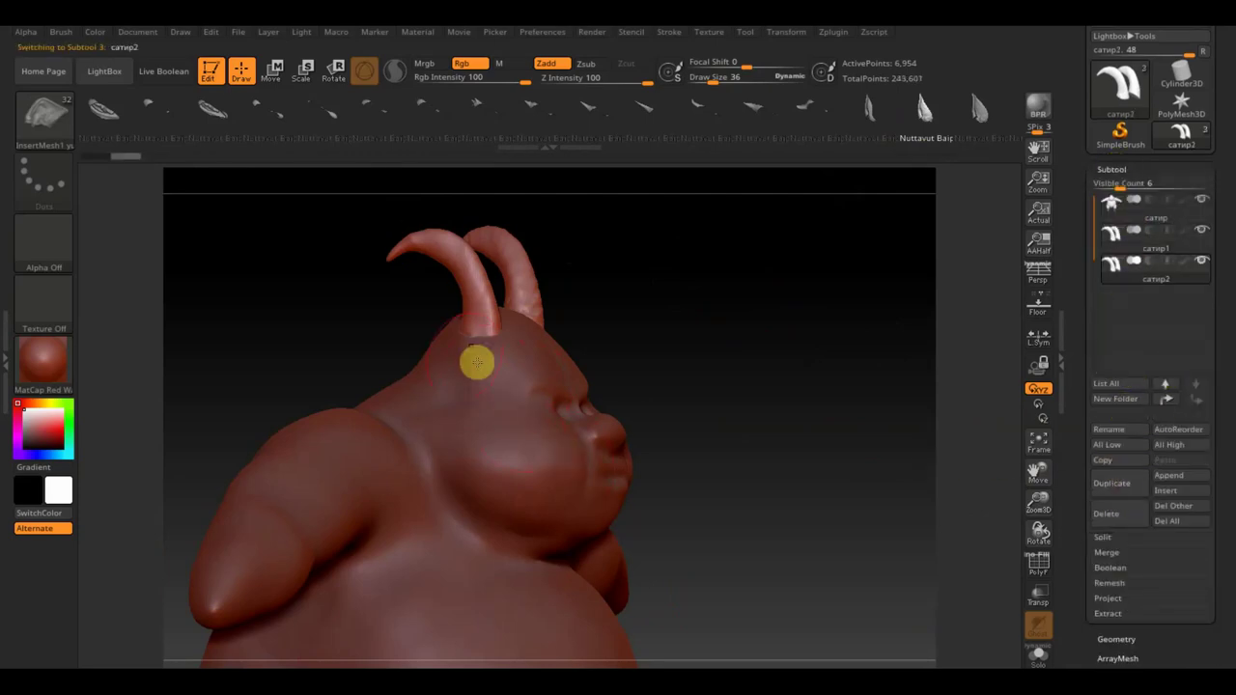
left_click_drag(460, 367, 474, 422)
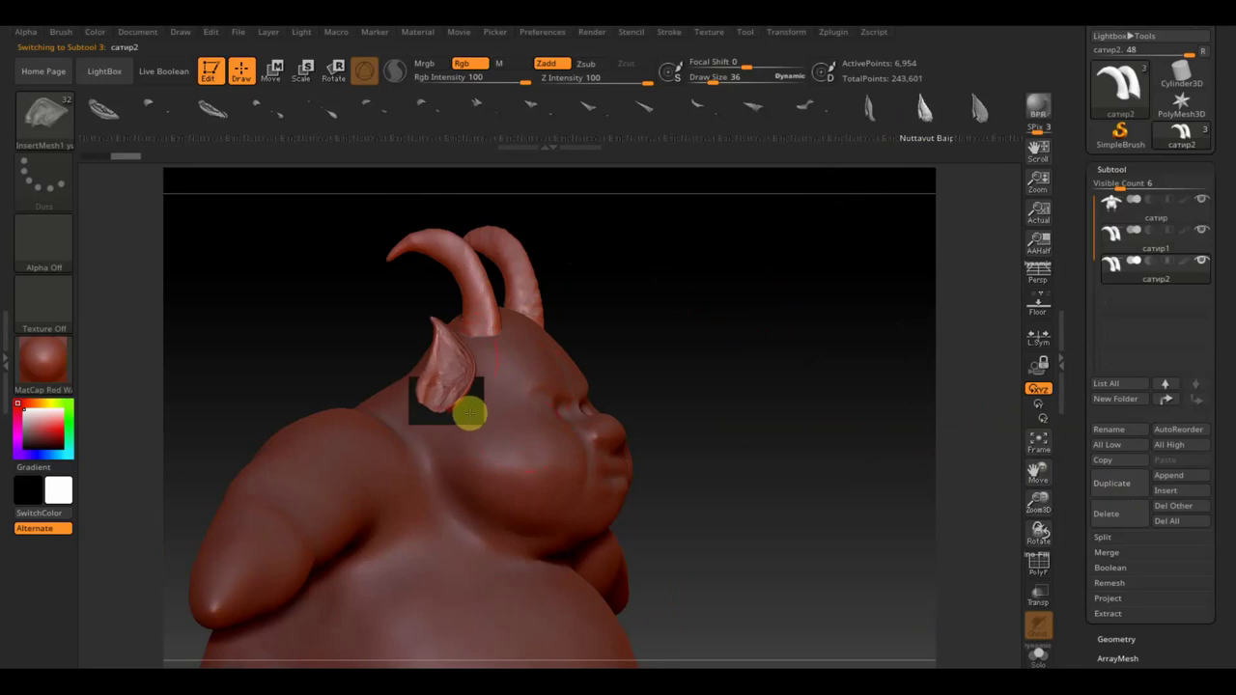
mouse_move(674, 384)
left_mouse_down()
mouse_move(728, 411)
mouse_move(715, 409)
left_mouse_up()
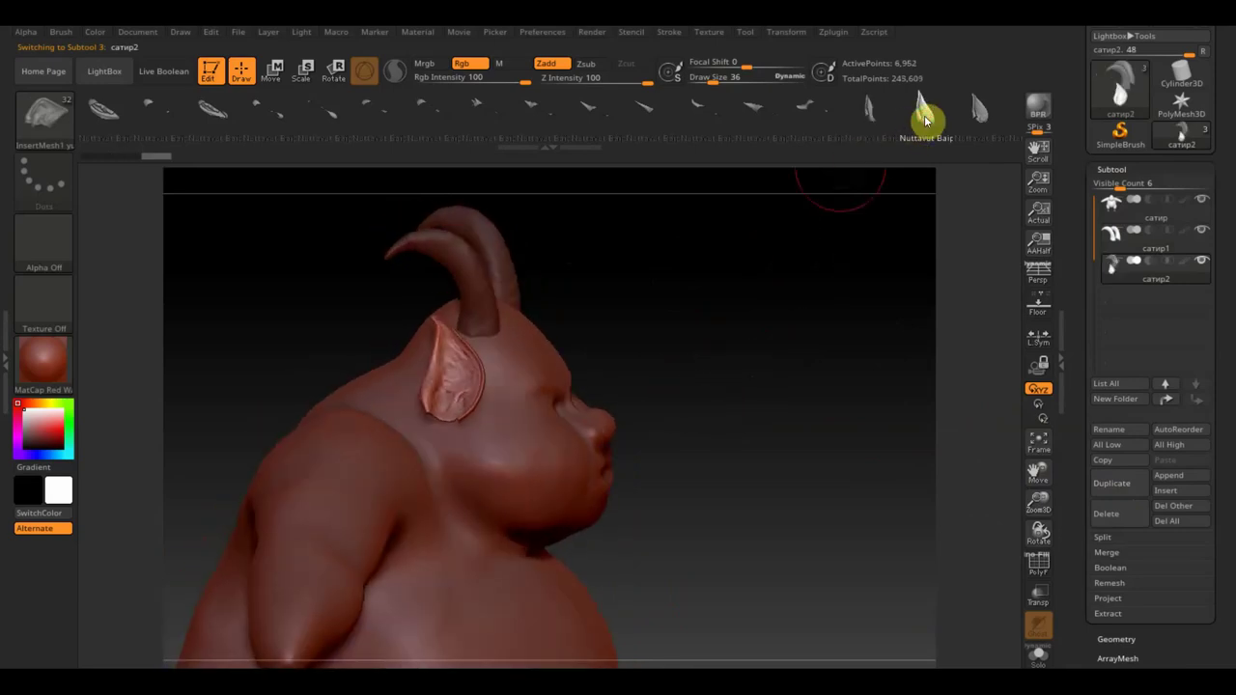
left_click(273, 70)
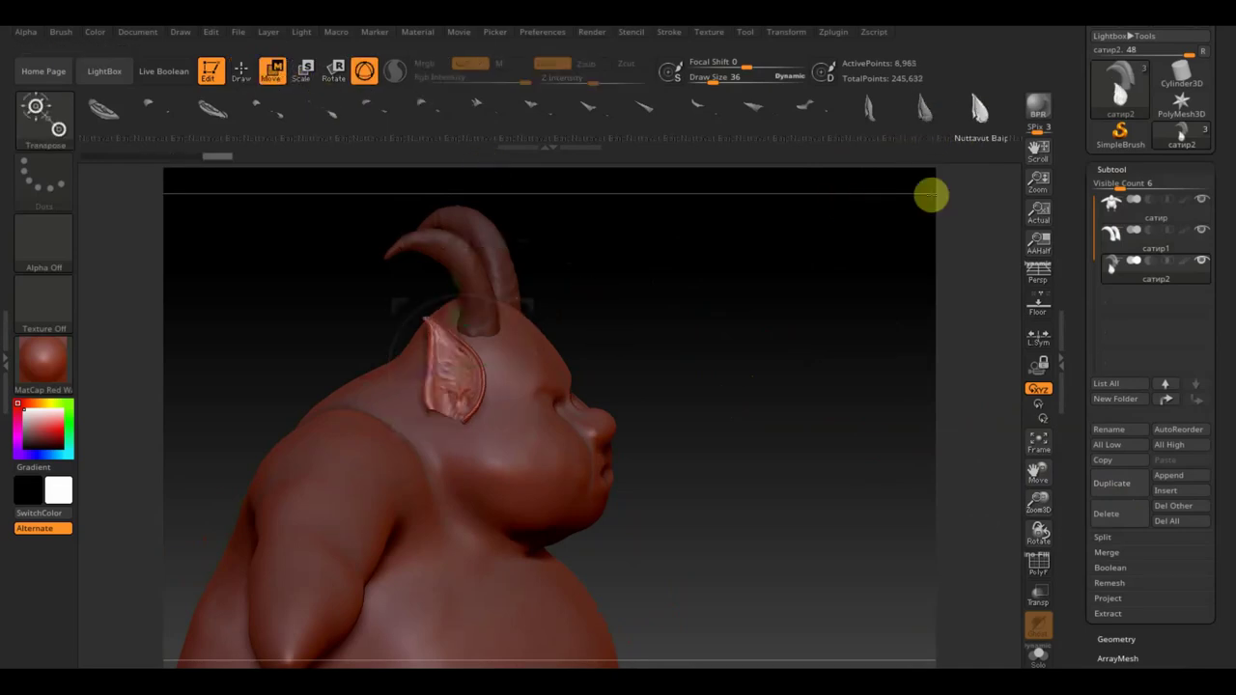
Check the new ear's placement on the head from front and side-profile views.
mouse_move(930, 196)
left_mouse_down()
mouse_move(847, 334)
mouse_move(873, 281)
left_mouse_up()
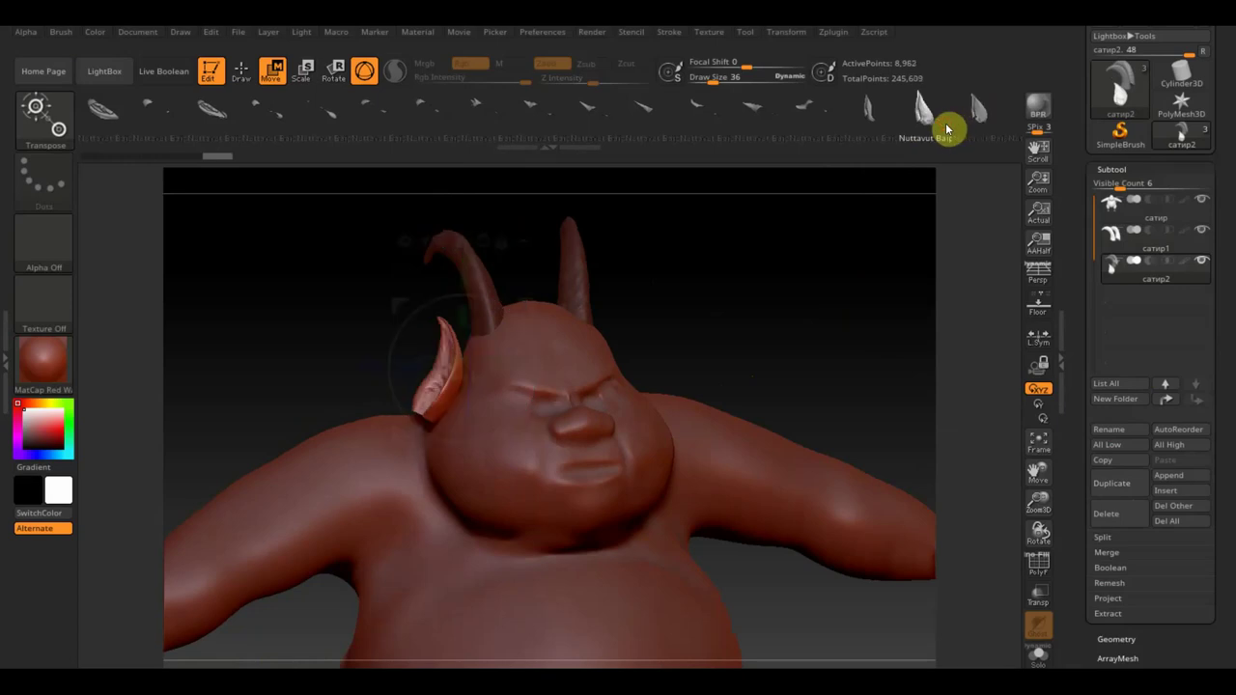
left_click_drag(689, 307, 756, 315)
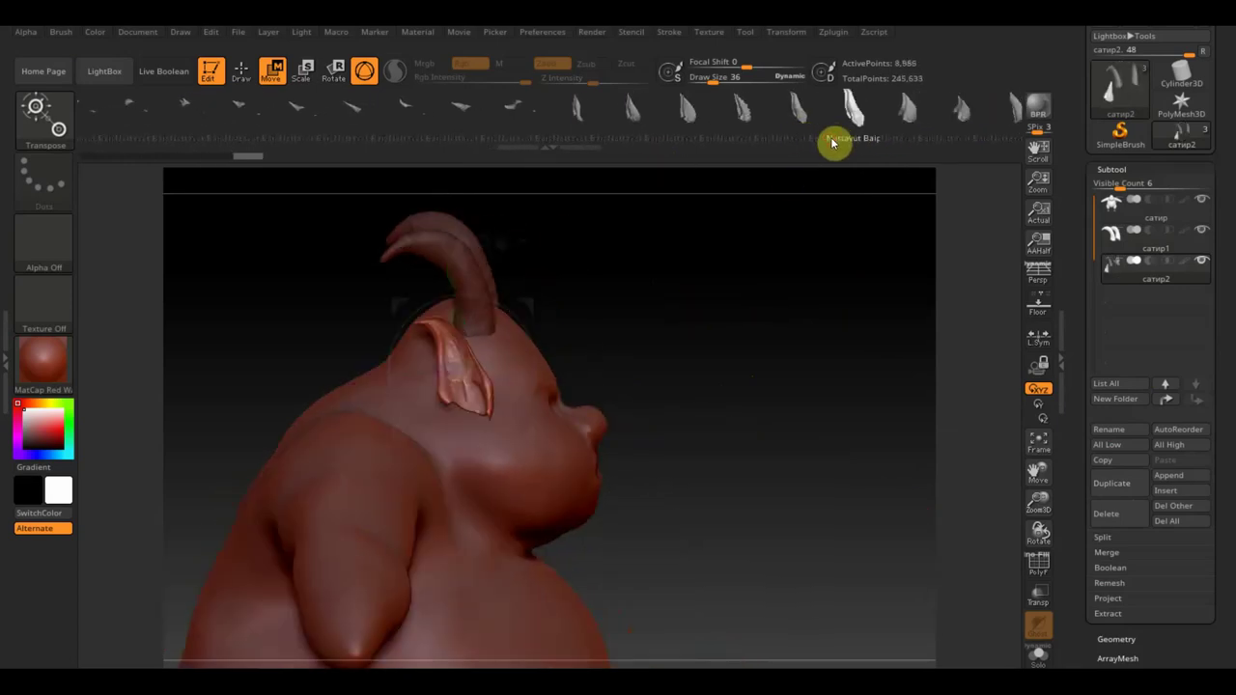
mouse_move(825, 275)
left_mouse_down()
mouse_move(789, 290)
mouse_move(746, 279)
left_mouse_up()
mouse_move(723, 326)
left_mouse_down()
mouse_move(815, 358)
mouse_move(815, 425)
left_mouse_up()
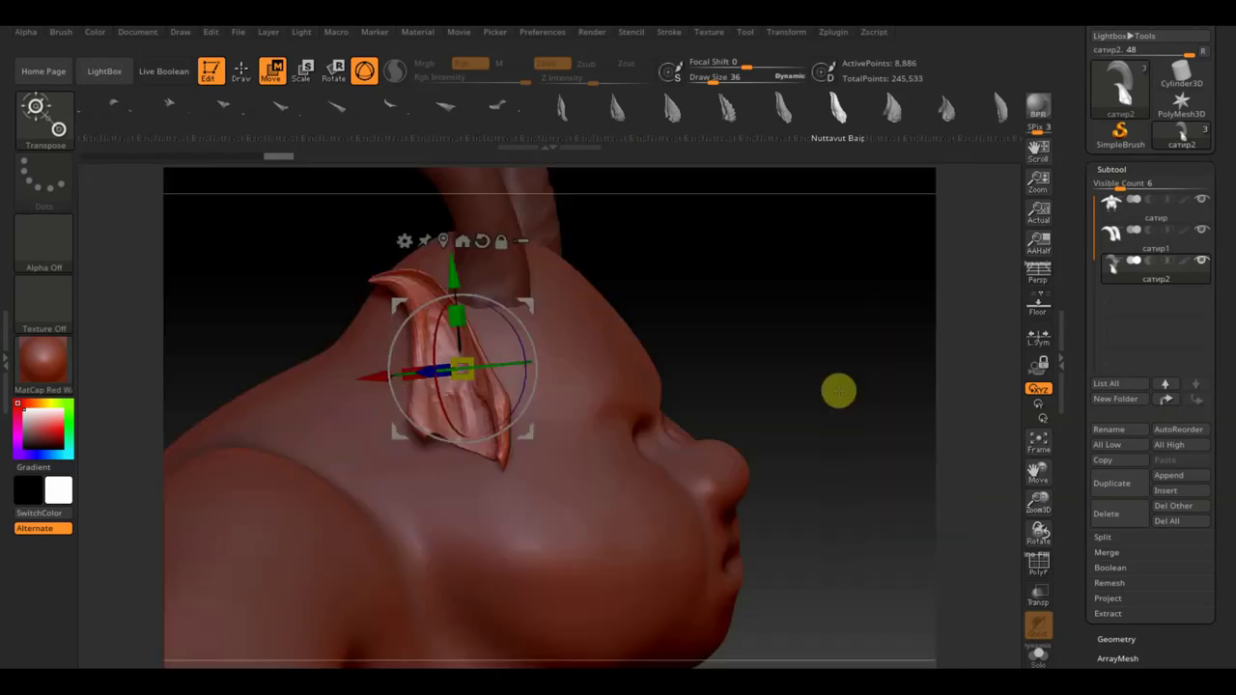
Return to sculpting, face the model front, and switch to the MaskPen brush.
left_click(241, 77)
mouse_move(828, 337)
left_mouse_down()
mouse_move(764, 326)
mouse_move(823, 305)
left_mouse_up()
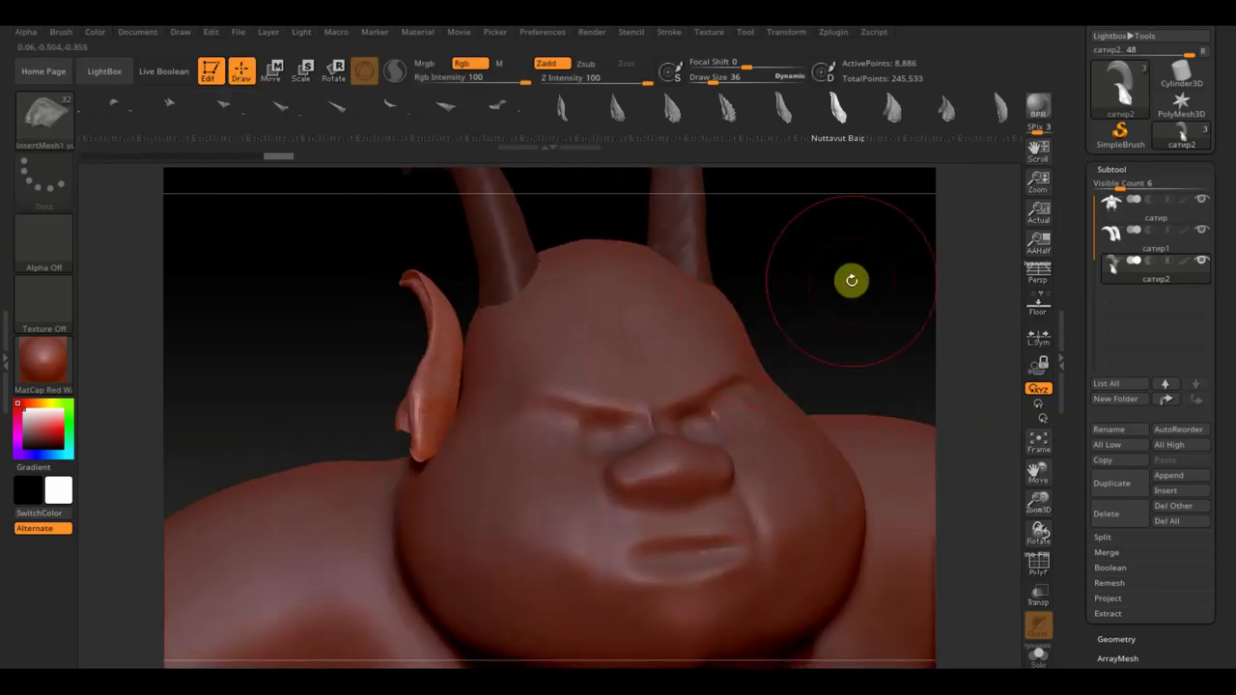
key("ctrl")
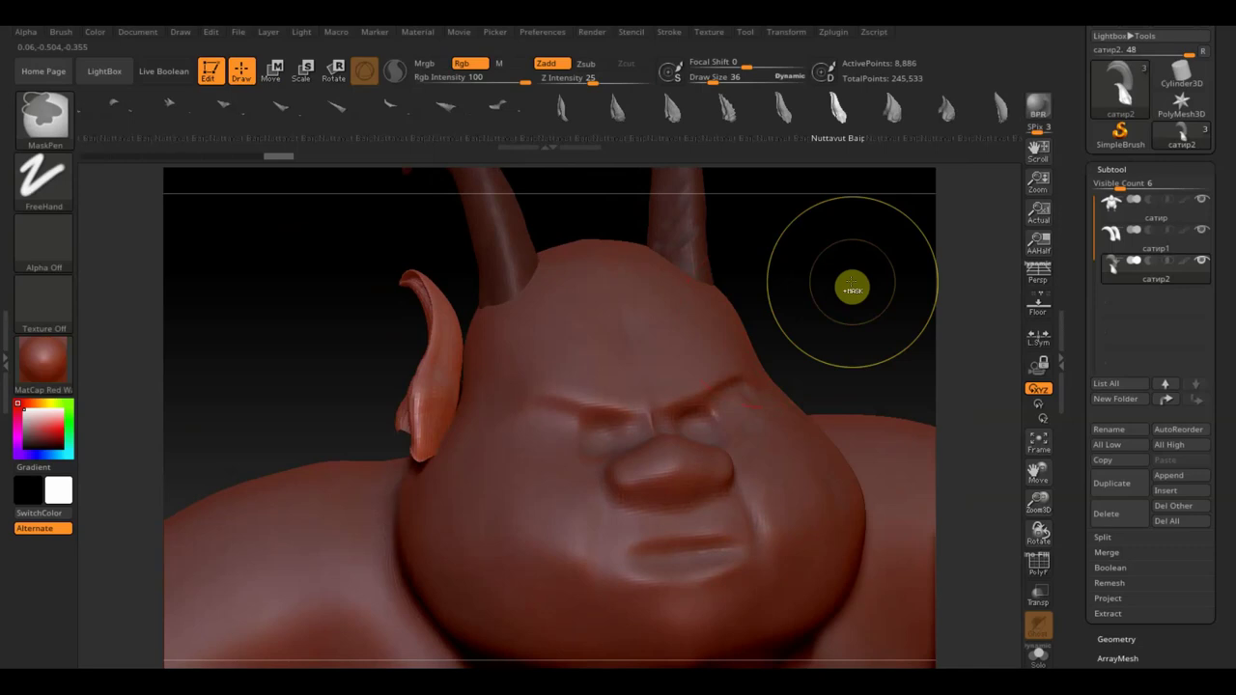
Clear the mask and hide the copied horns so only the ear is visible.
left_click_drag(852, 286, 852, 280, "ctrl")
key("ctrl+shift")
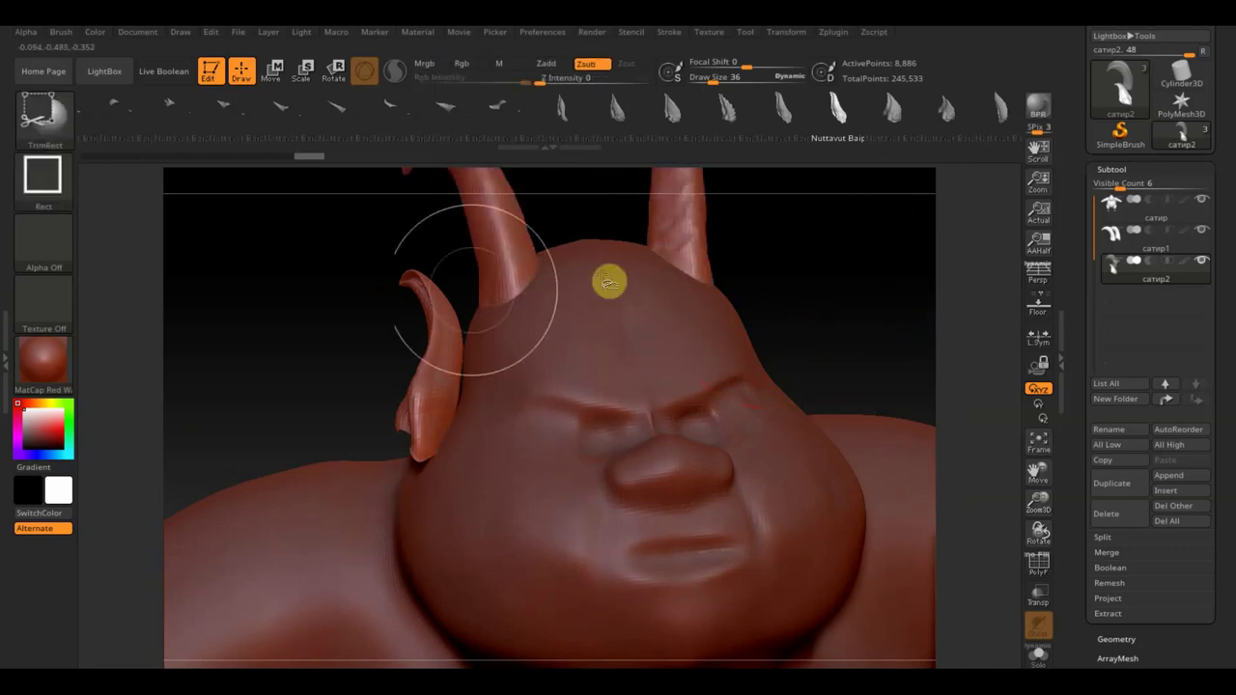
left_click(501, 254, "ctrl+shift")
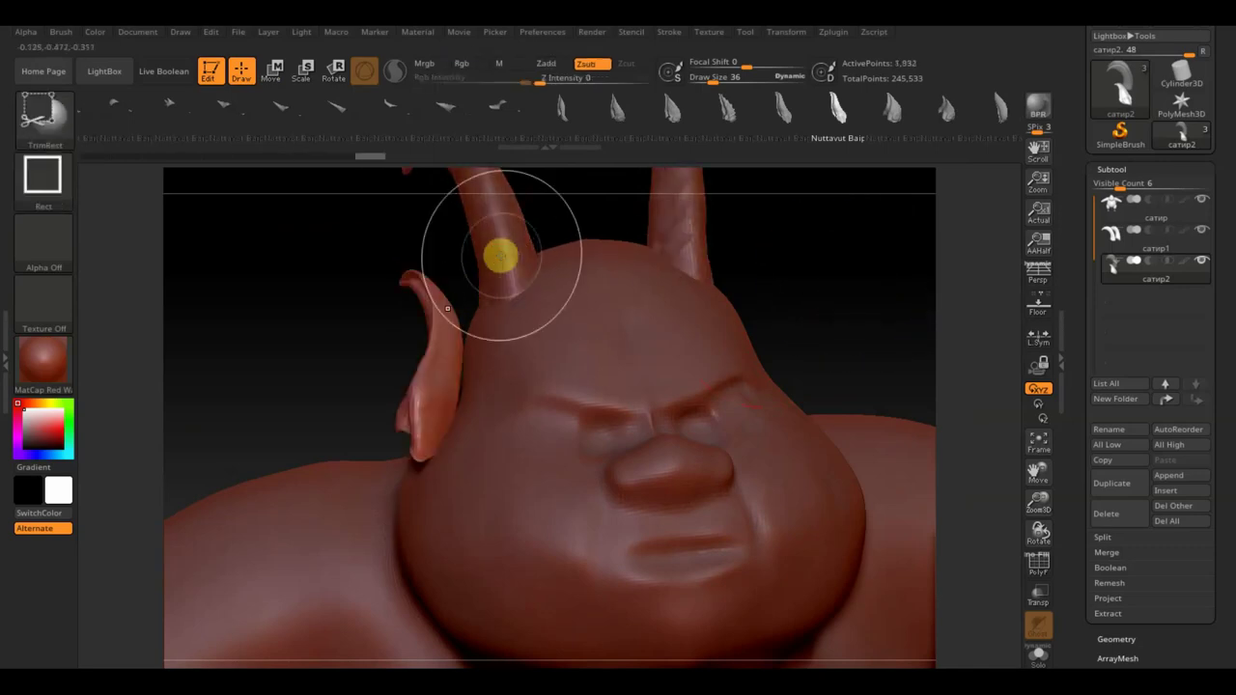
Delete the hidden horns with Modify Topology > Del Hidden and select the Standard brush.
left_click(1130, 640)
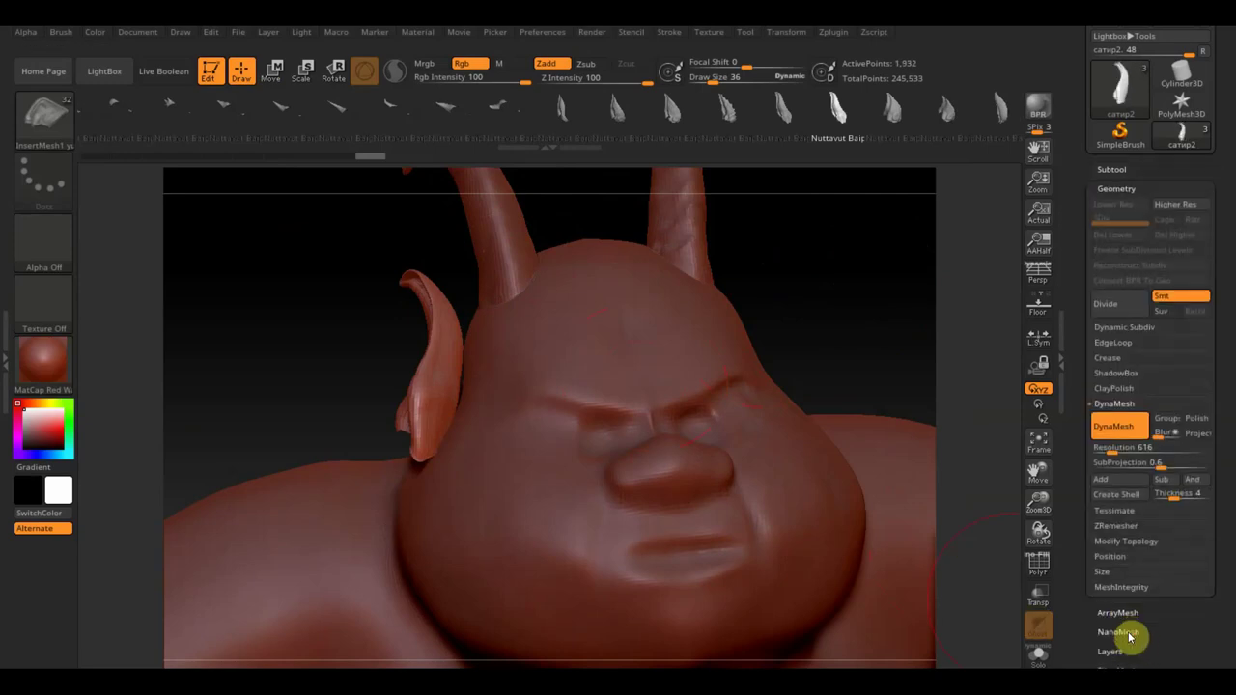
left_click(1128, 541)
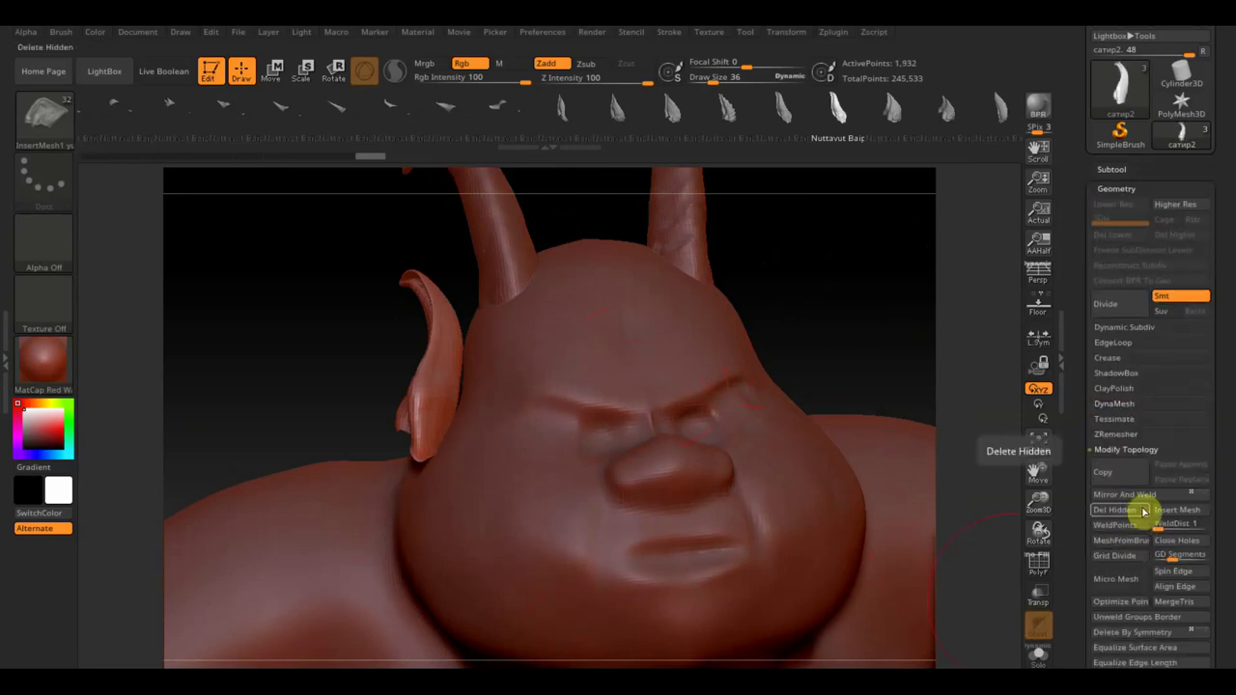
left_click(1138, 514)
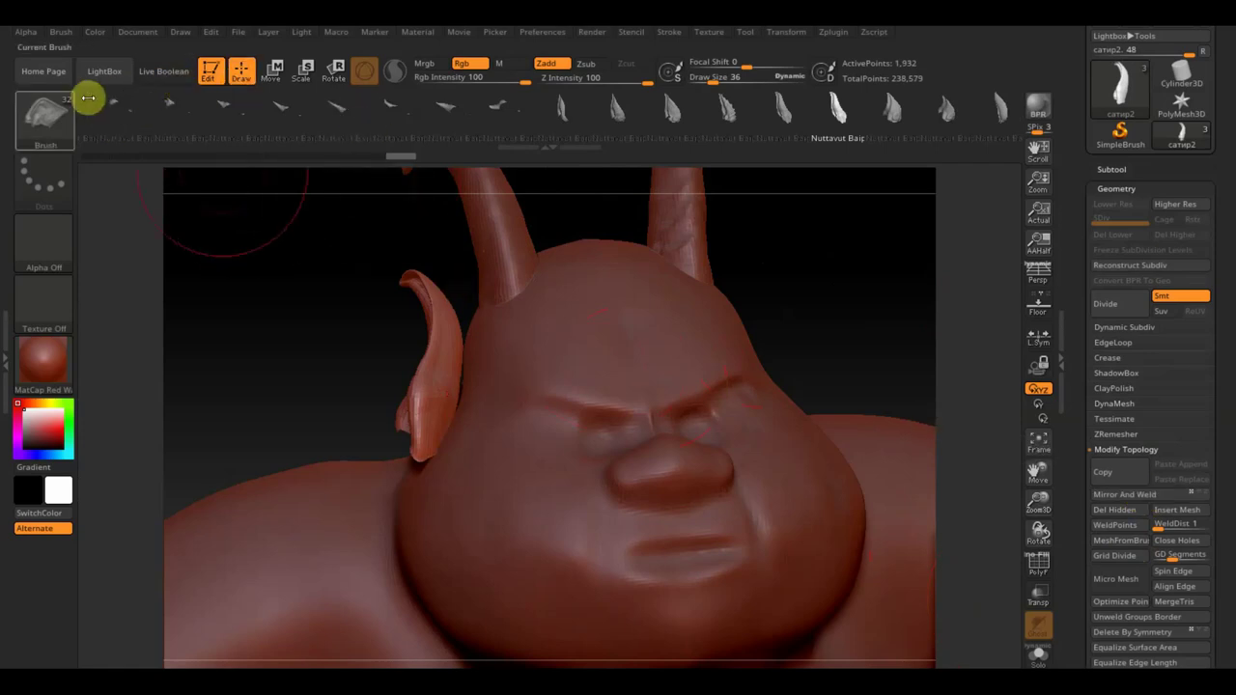
left_click(45, 116)
left_click(530, 125)
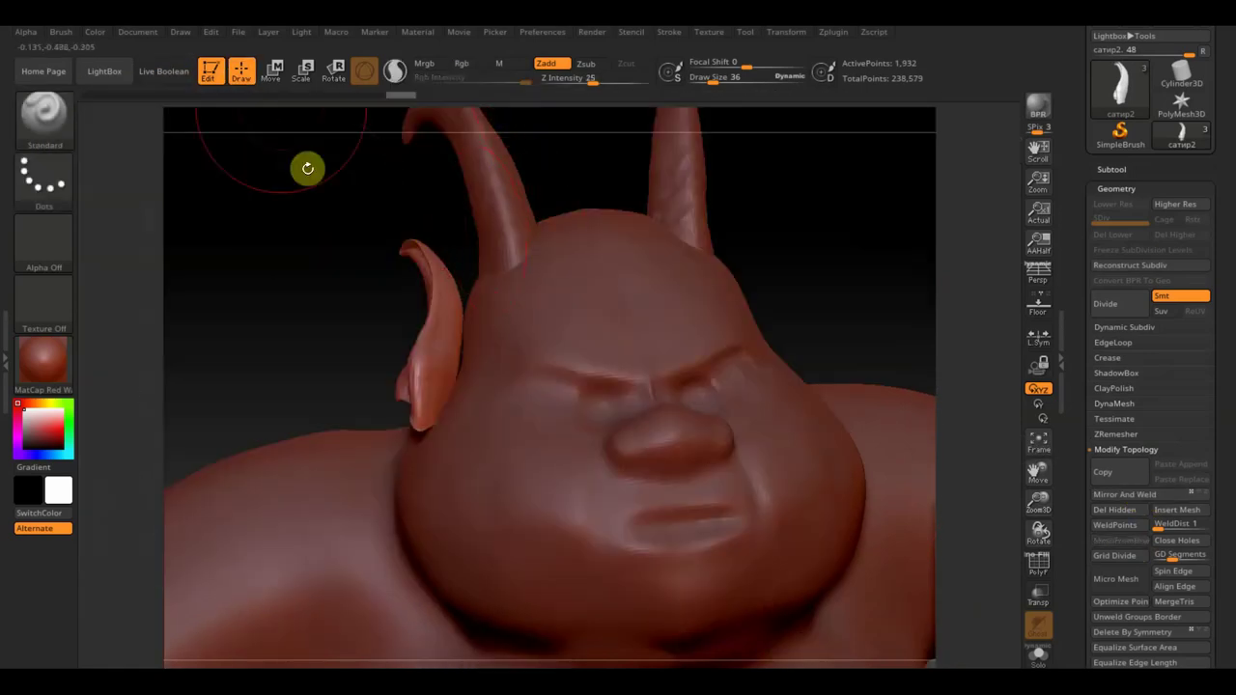
Rotate the ear about 13.6 degrees with the gizmo so it angles up and outward.
key("w")
left_click_drag(547, 303, 518, 279)
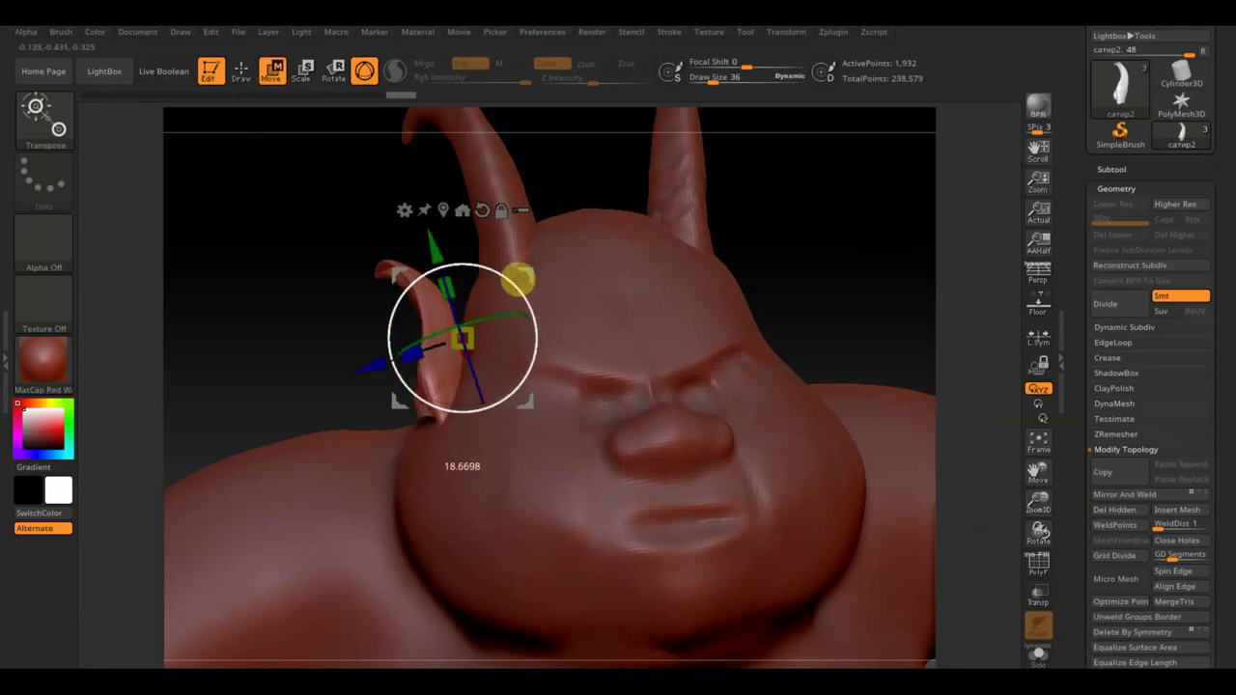
mouse_move(794, 257)
left_mouse_down()
mouse_move(869, 367)
mouse_move(789, 382)
left_mouse_up()
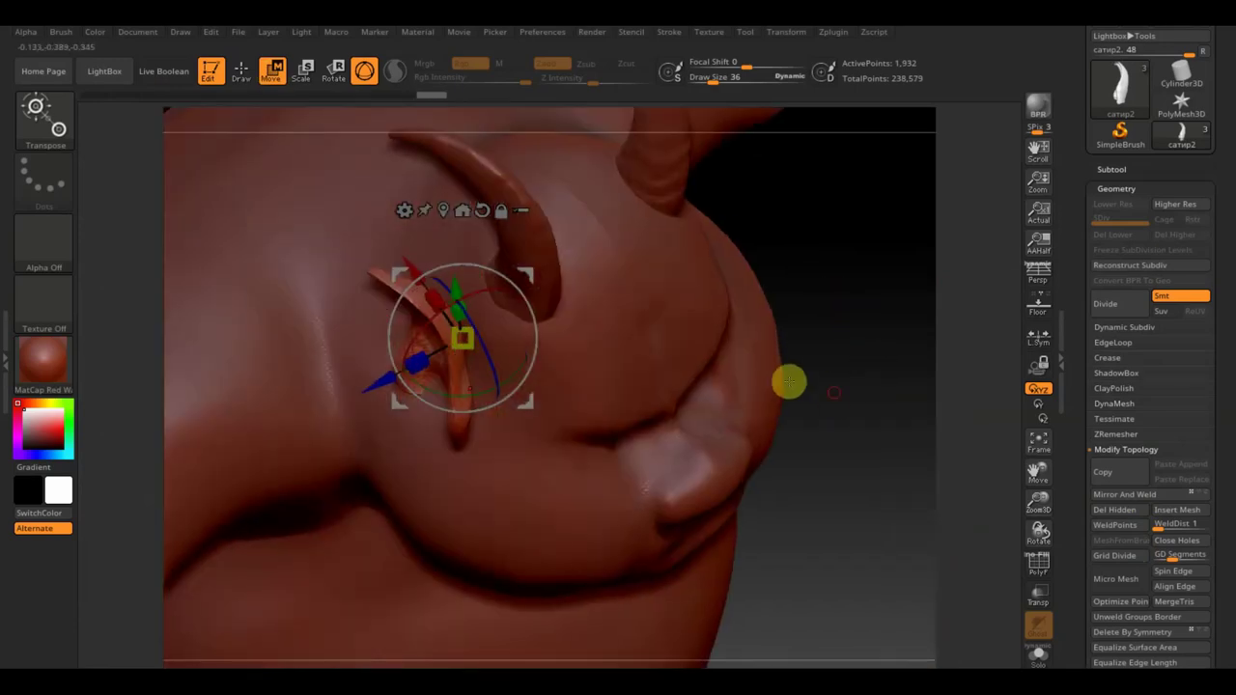
left_click_drag(532, 306, 524, 284)
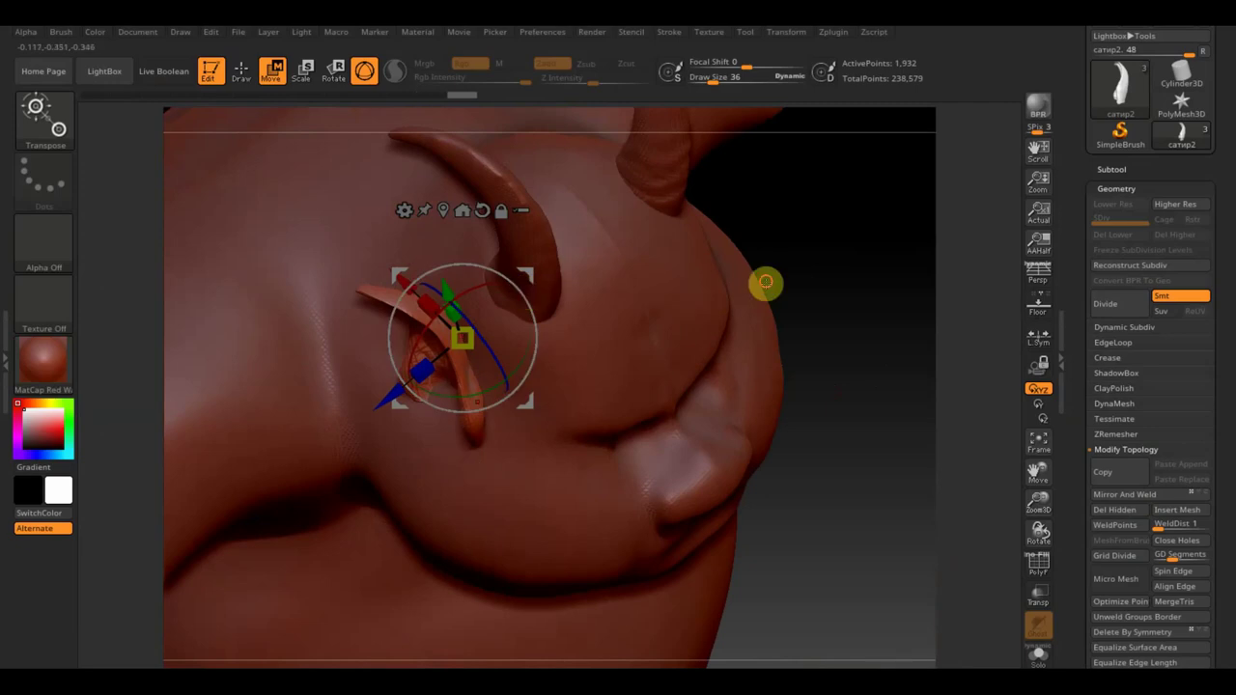
mouse_move(765, 283)
left_mouse_down()
mouse_move(734, 157)
mouse_move(792, 165)
mouse_move(798, 198)
left_mouse_up()
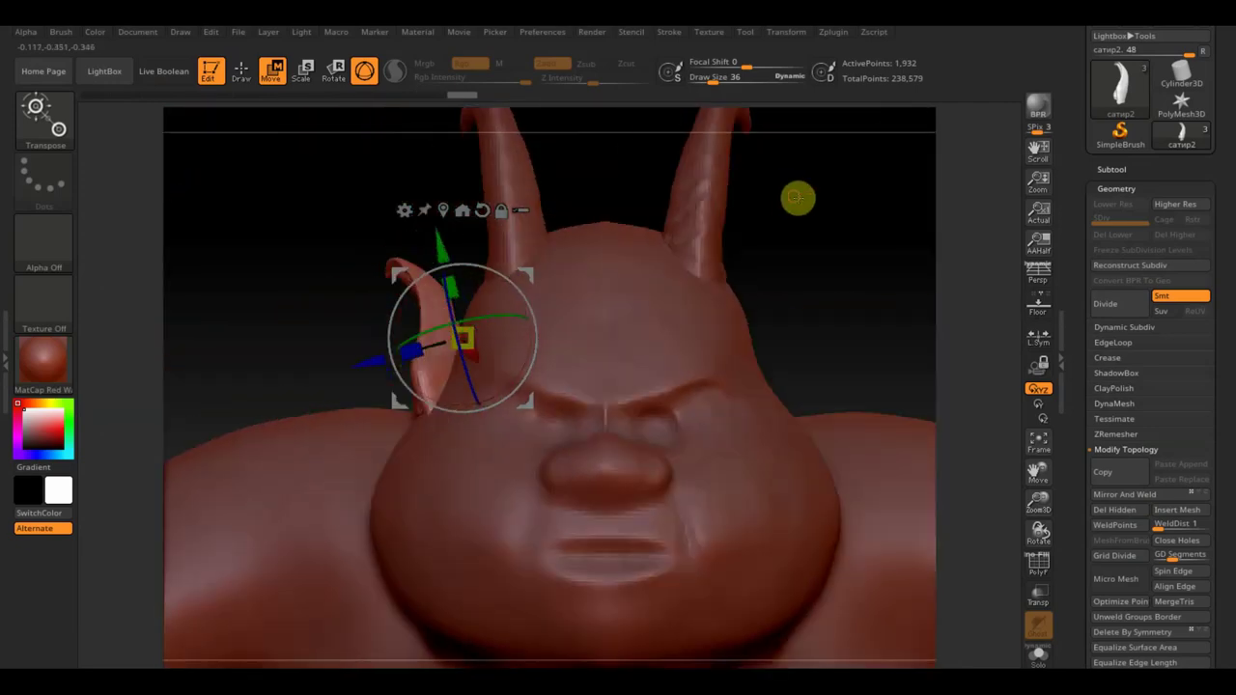
left_click_drag(538, 284, 515, 278)
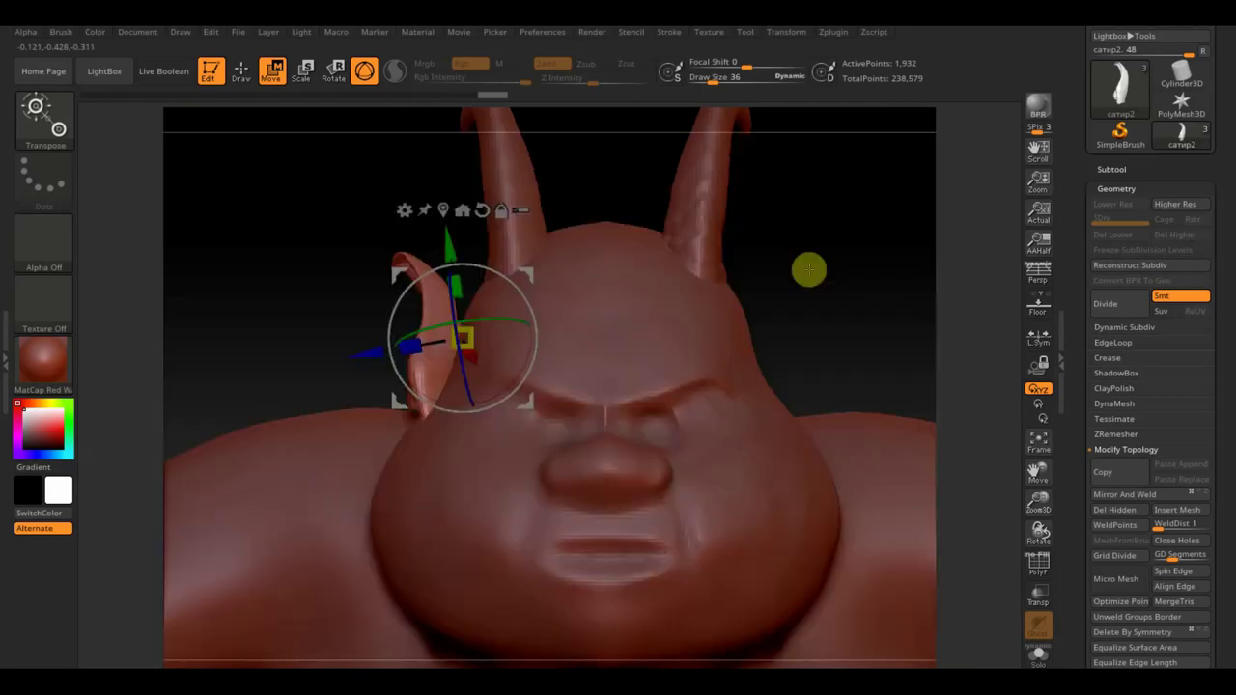
left_click_drag(474, 326, 495, 323)
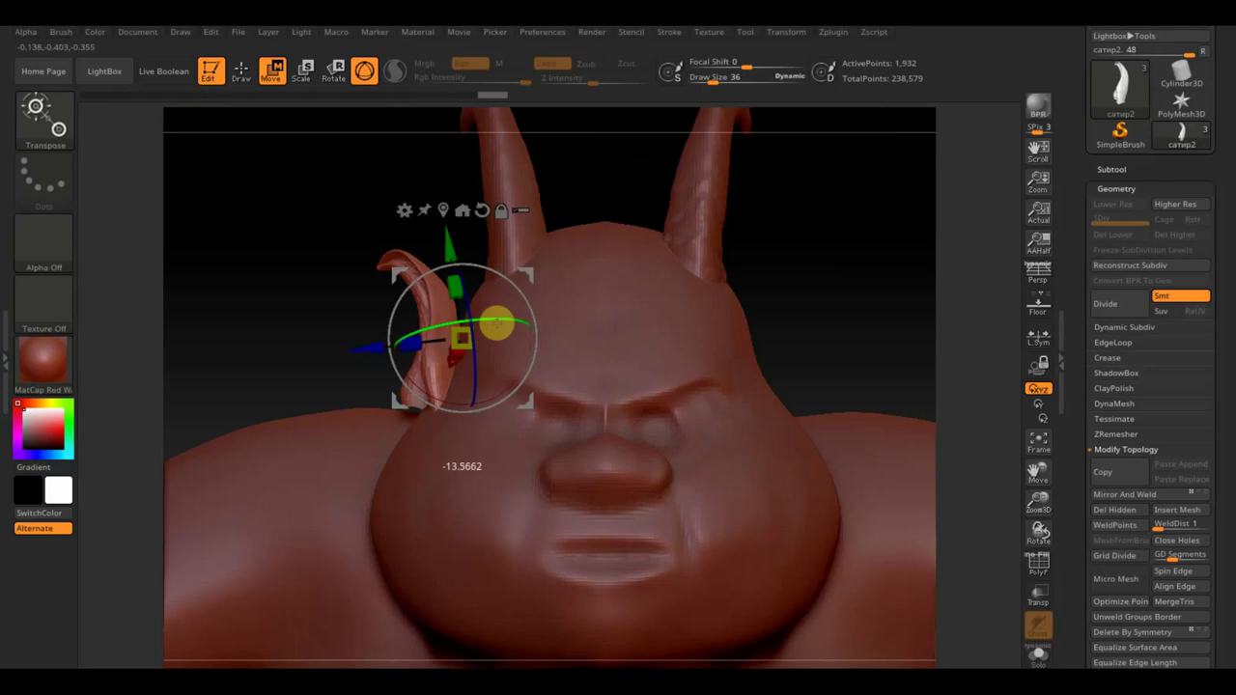
mouse_move(778, 268)
left_mouse_down()
mouse_move(841, 267)
mouse_move(762, 301)
mouse_move(721, 299)
left_mouse_up()
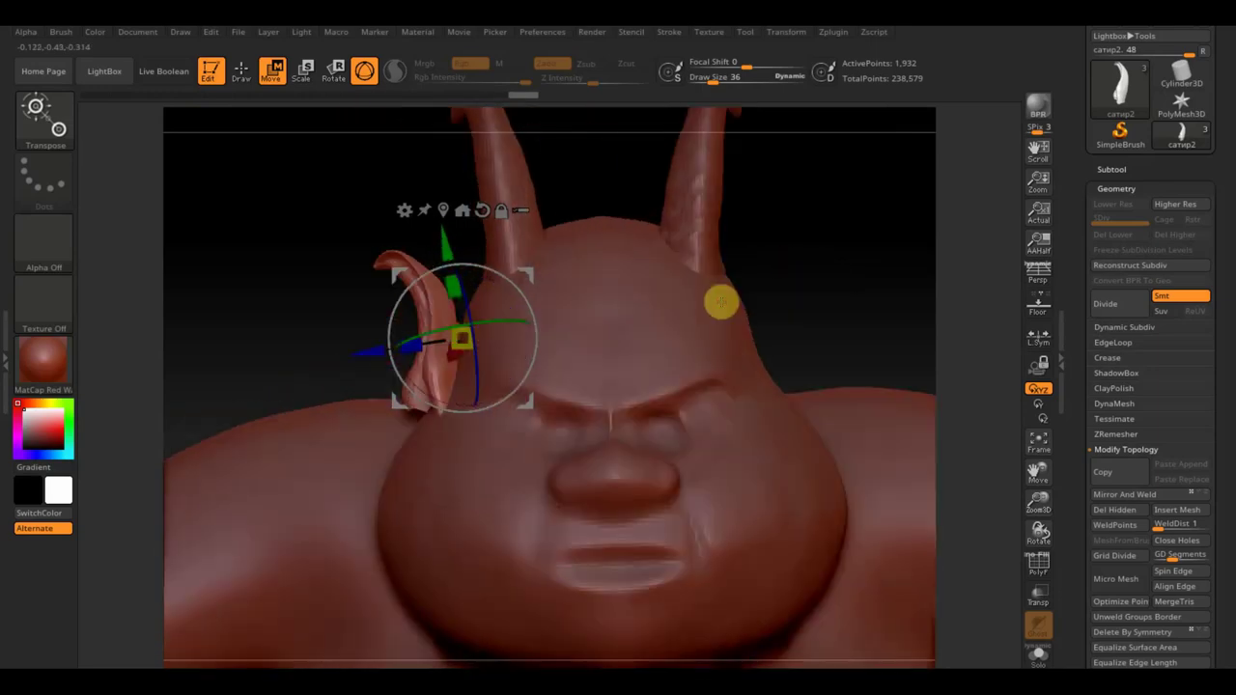
left_click(246, 72)
left_click_drag(303, 180, 335, 239)
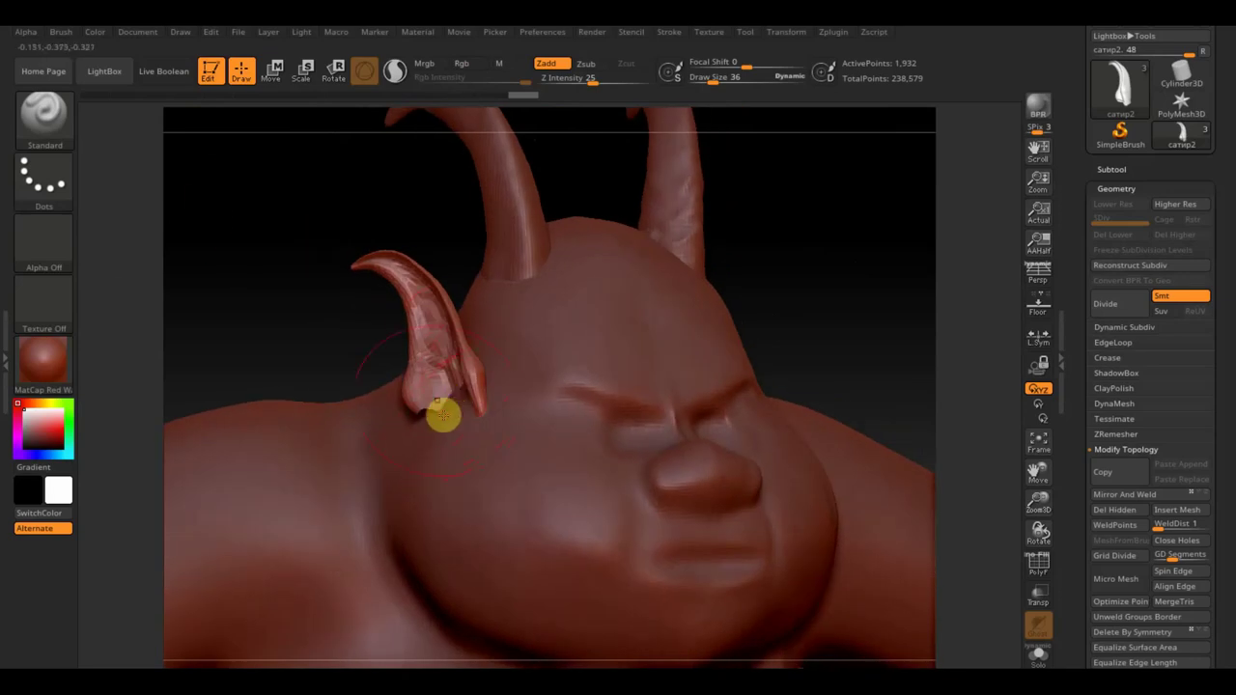
left_click(43, 112)
left_click(316, 134)
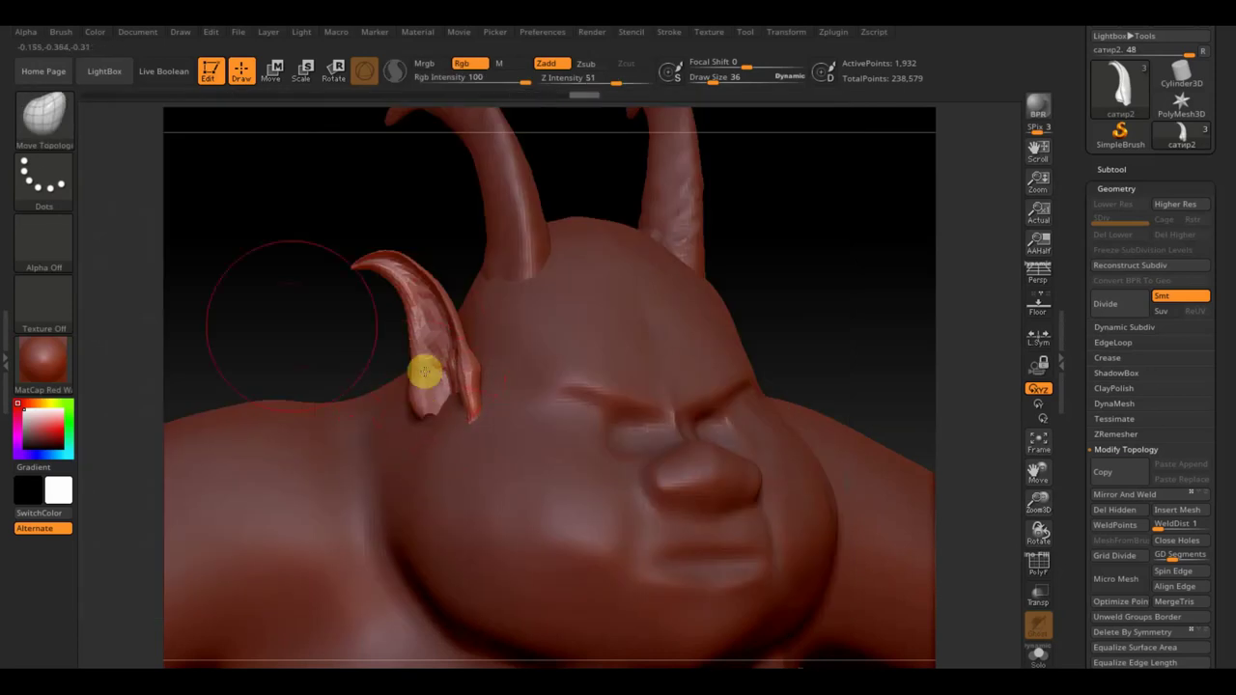
left_click_drag(422, 367, 333, 318)
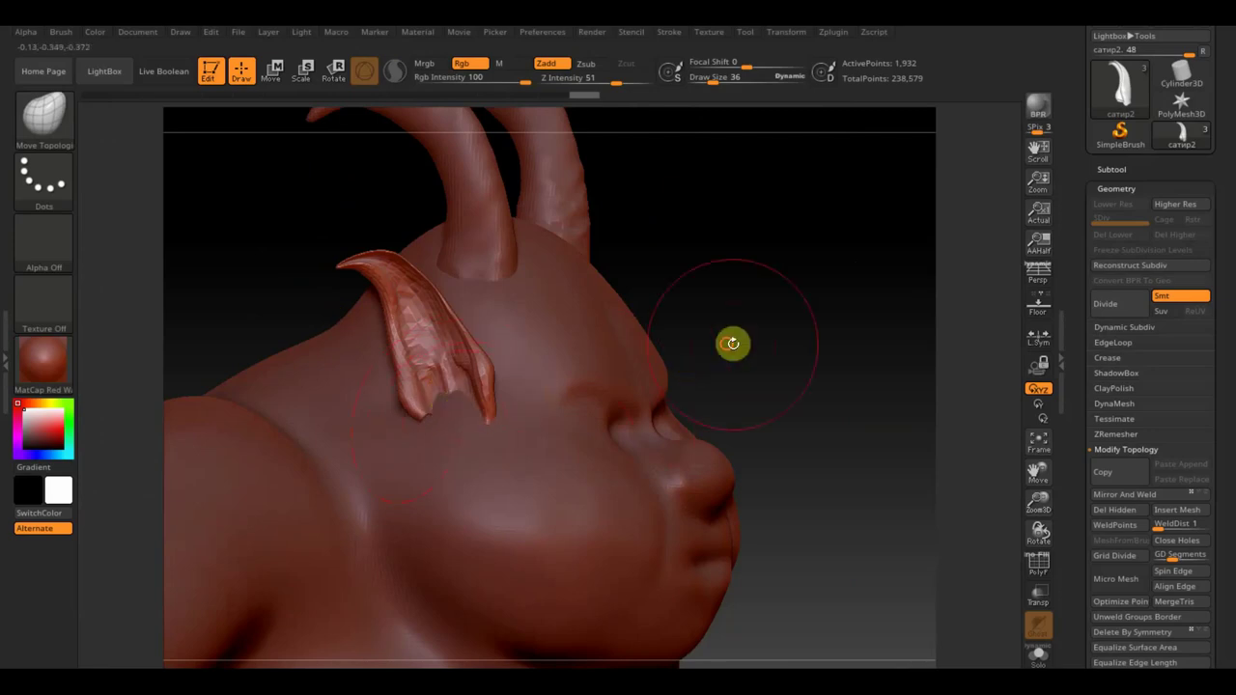
left_click_drag(734, 342, 687, 330)
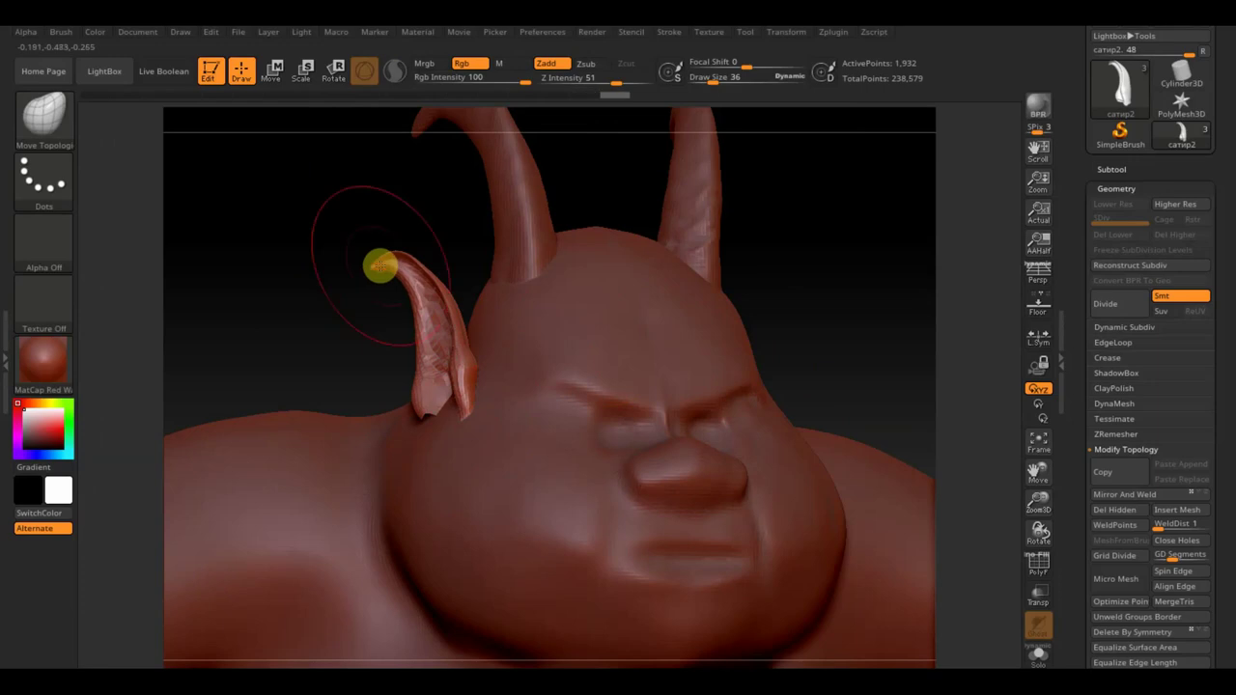
mouse_move(379, 265)
left_mouse_down()
mouse_move(319, 318)
mouse_move(428, 313)
left_mouse_up()
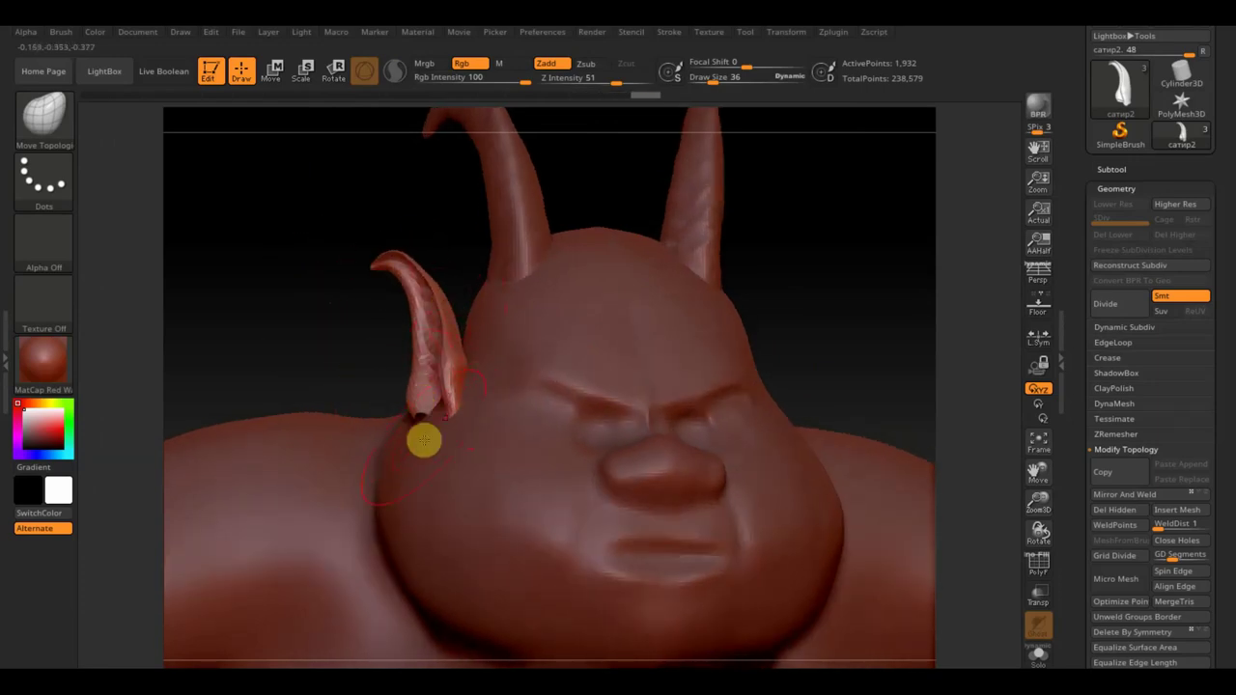
left_click(428, 445, "alt")
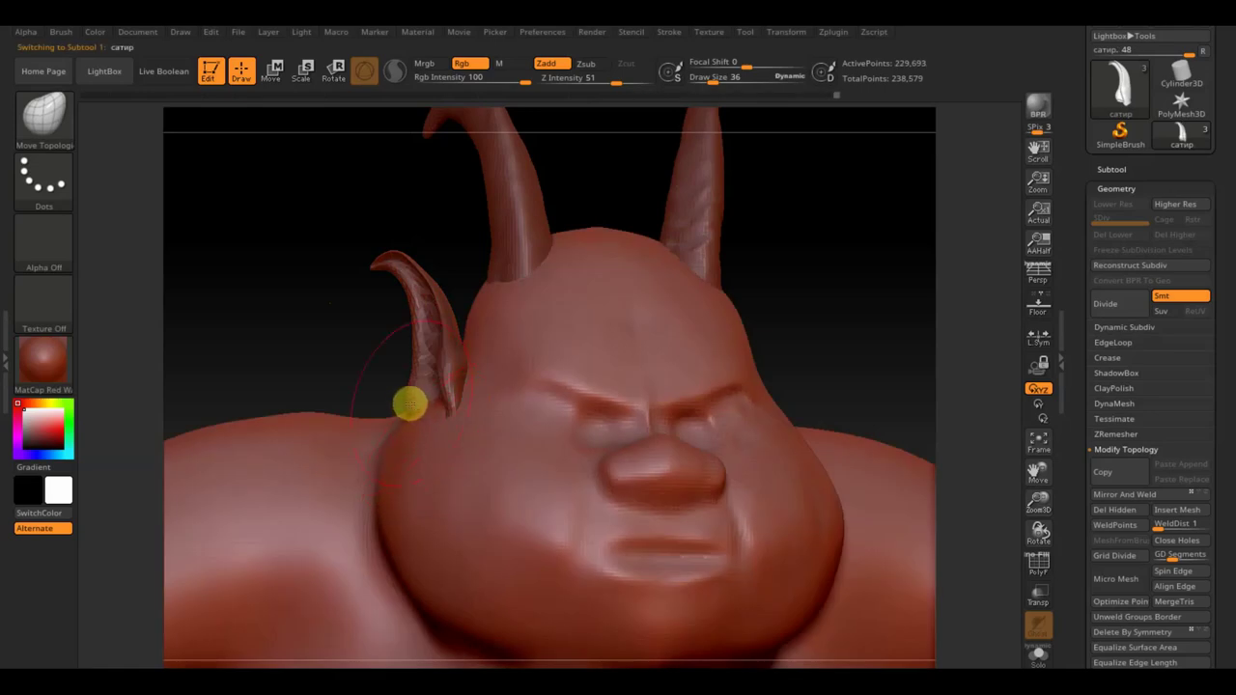
mouse_move(349, 378)
left_mouse_down()
mouse_move(303, 345)
mouse_move(384, 345)
left_mouse_up()
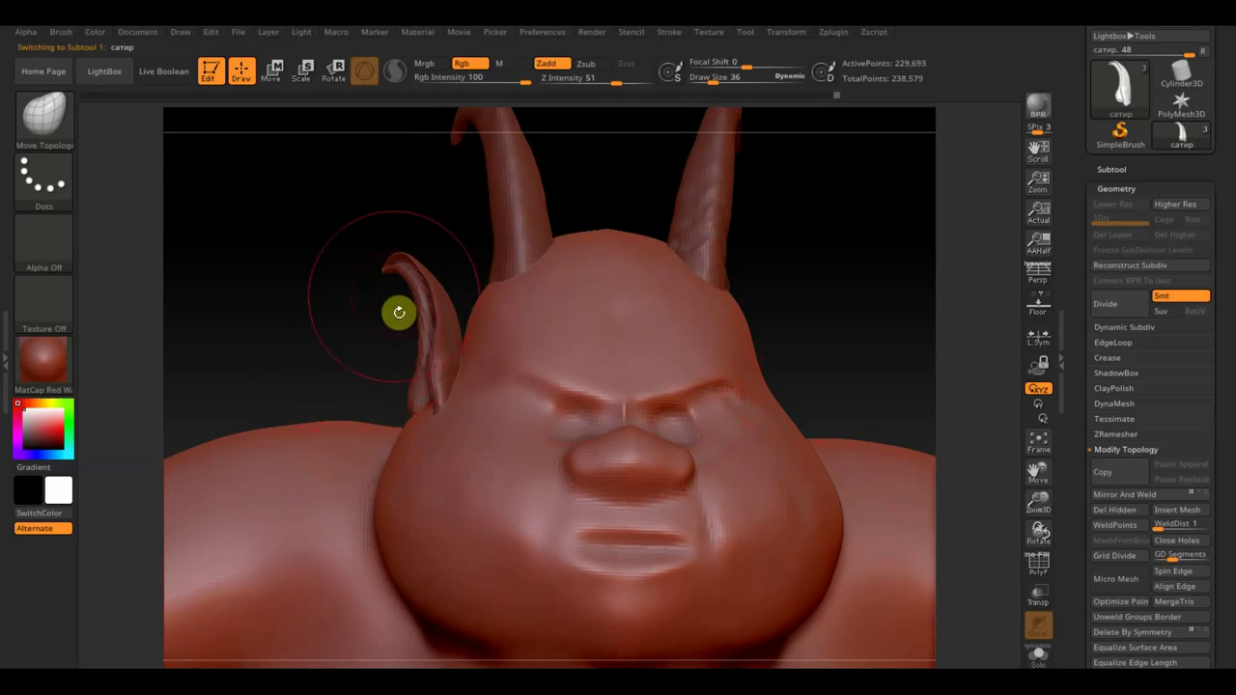
Mirror And Weld the ear subtool onto the right side and select the Move Topological brush.
left_click(422, 314, "alt")
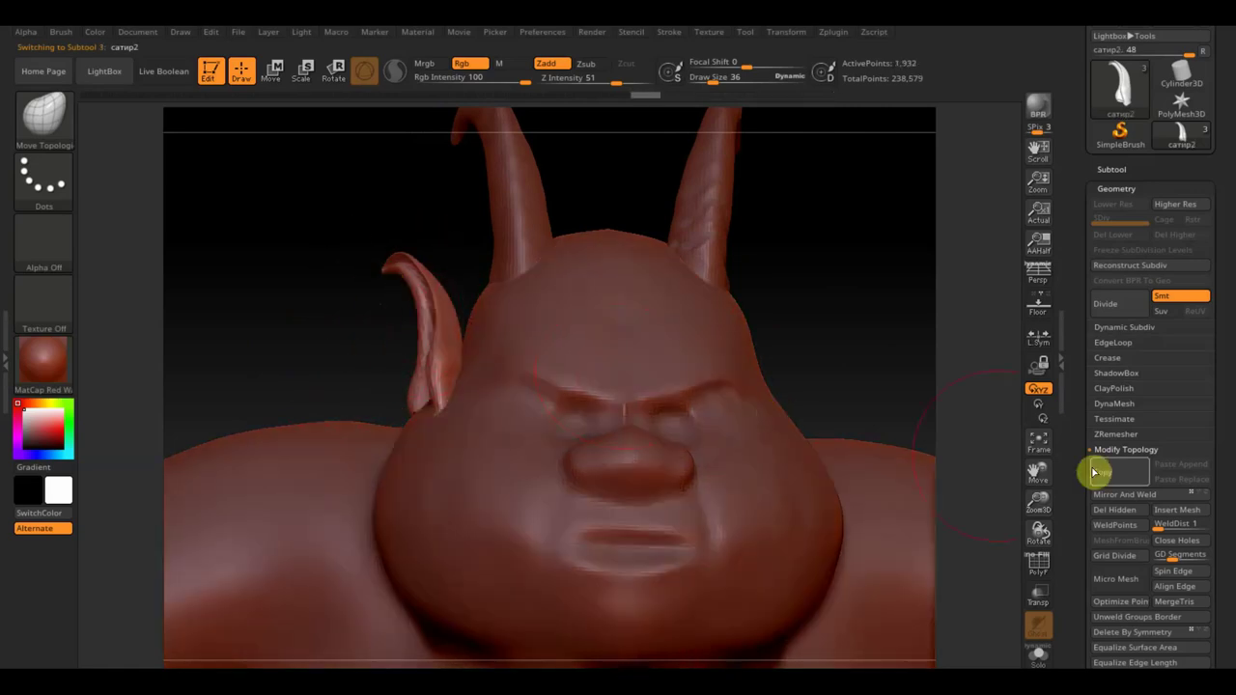
left_click(1123, 495)
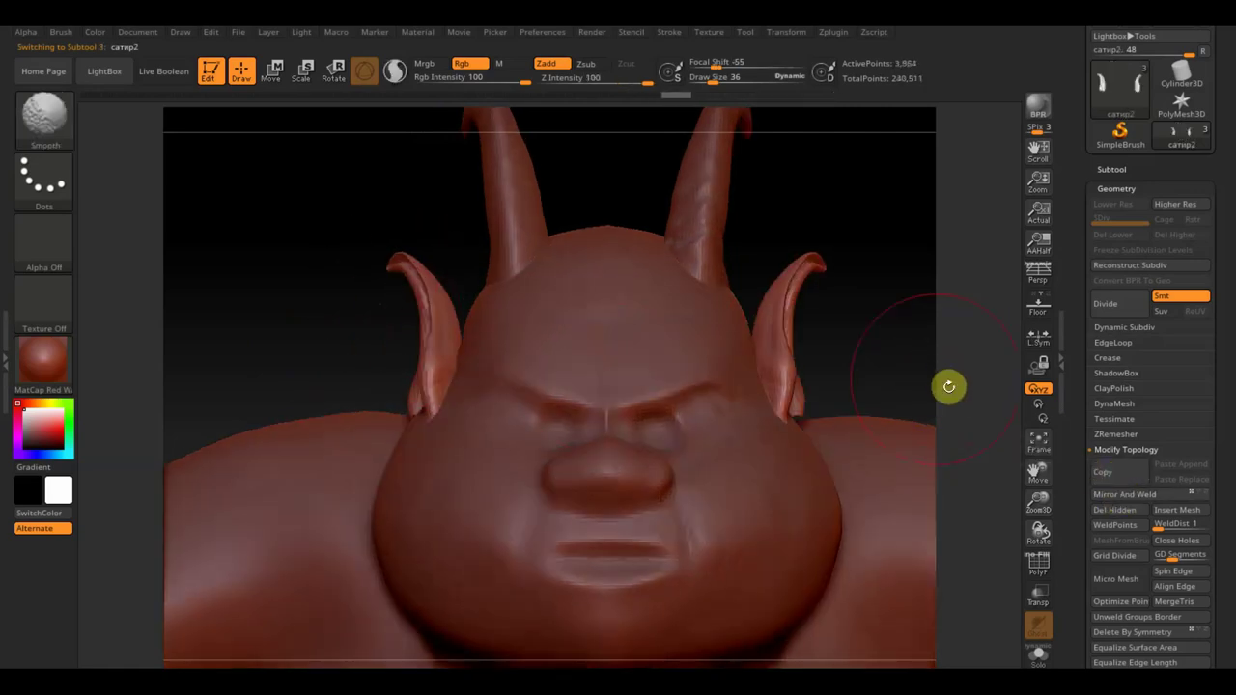
key("b")
key("m")
key("t")
Bring up the quick palette and make the body subtool active again.
key("space")
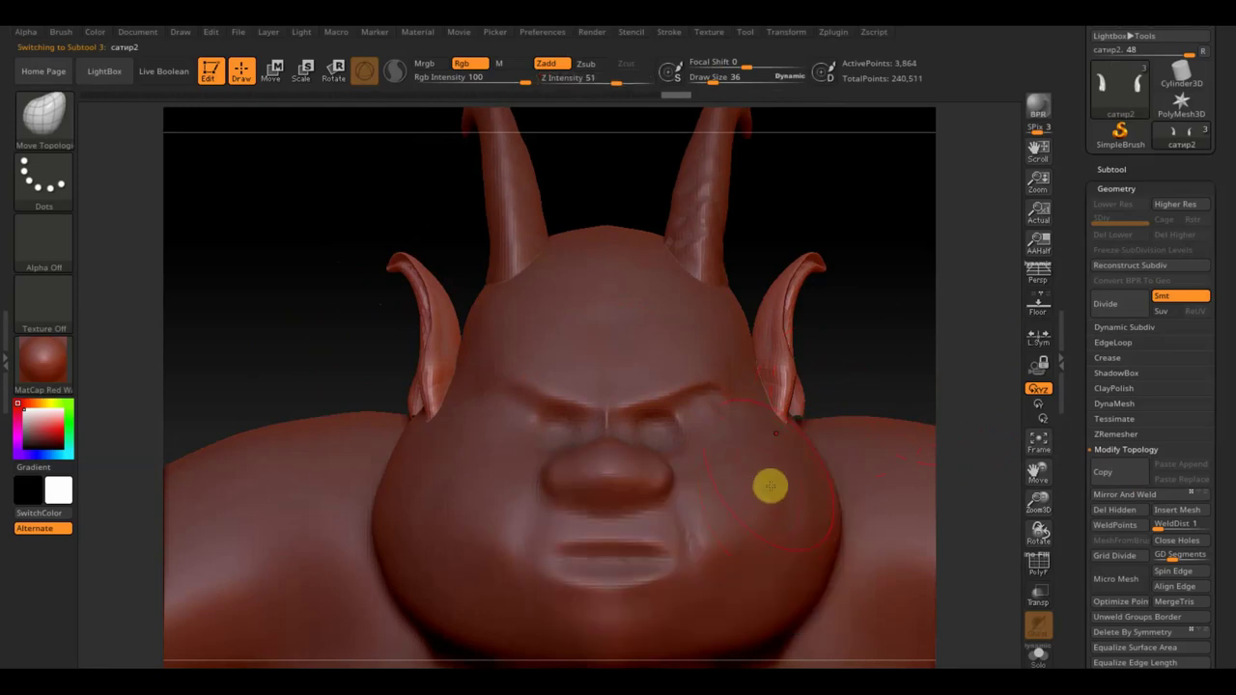
key("space")
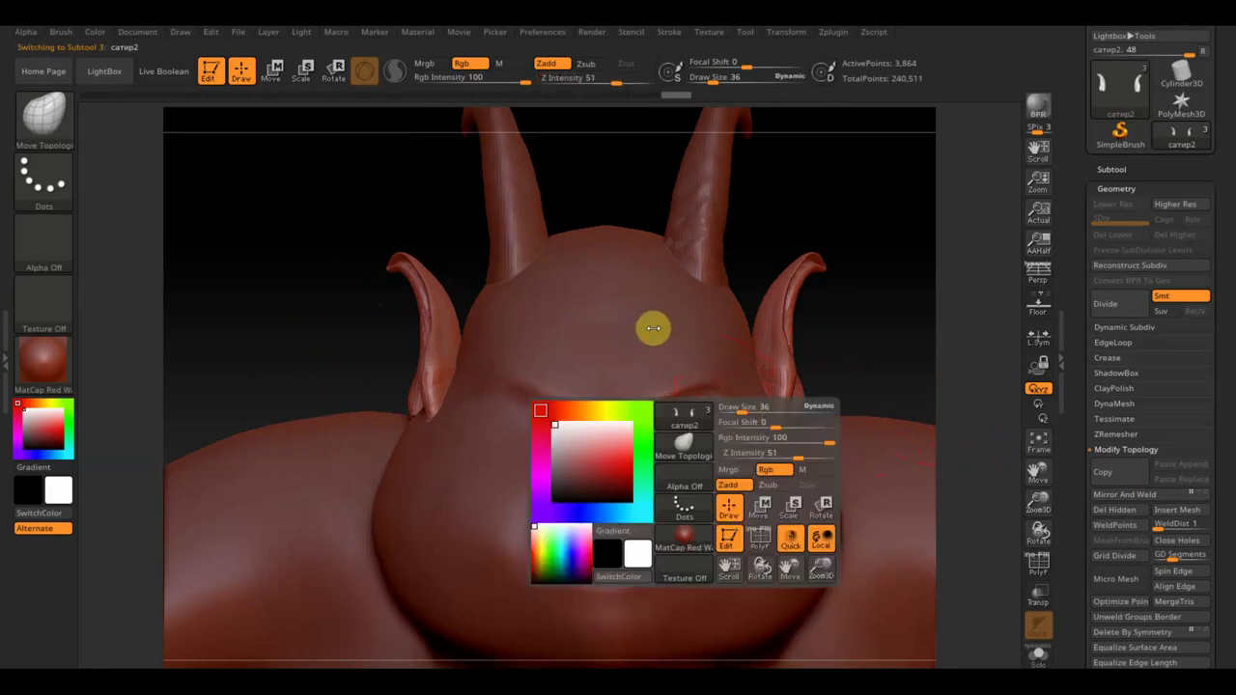
left_click(634, 310, "alt")
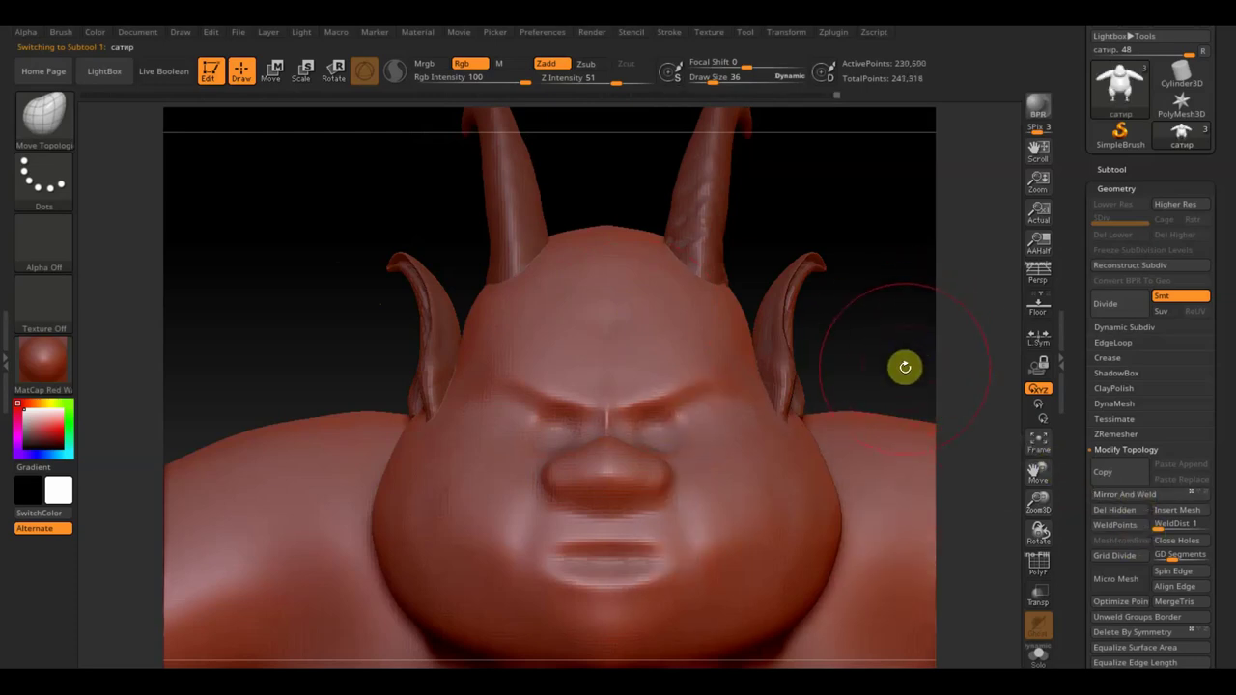
Set Draw Size to 73 and inspect the full satyr from front, side and above.
left_click_drag(905, 366, 689, 257, "alt")
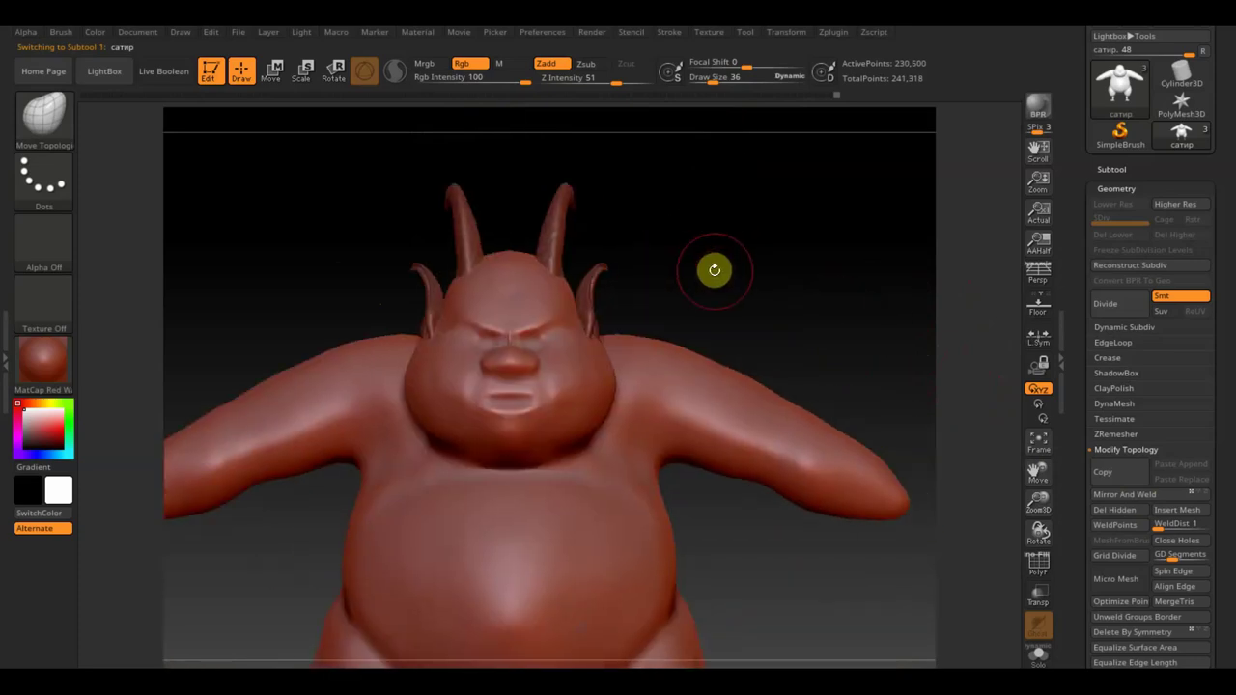
mouse_move(716, 269)
left_mouse_down("alt")
mouse_move(758, 279)
mouse_move(740, 258)
mouse_move(759, 287)
mouse_move(728, 320)
mouse_move(741, 353)
left_mouse_up("alt")
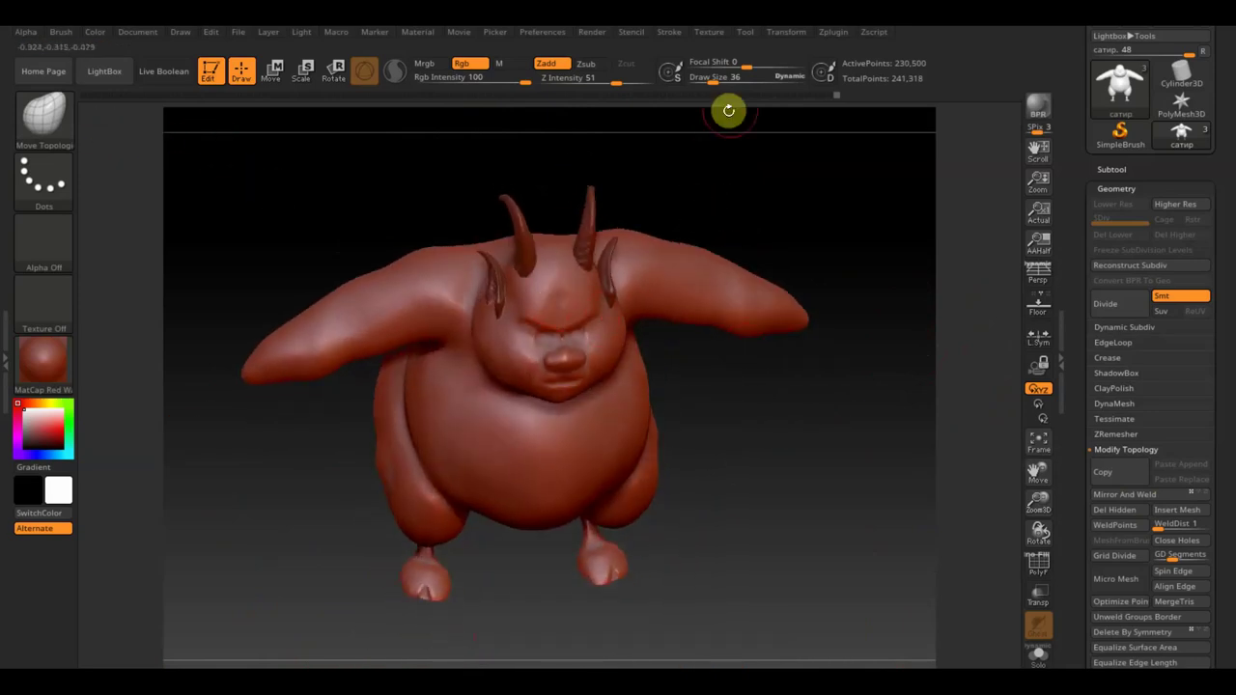
left_click_drag(705, 78, 719, 78)
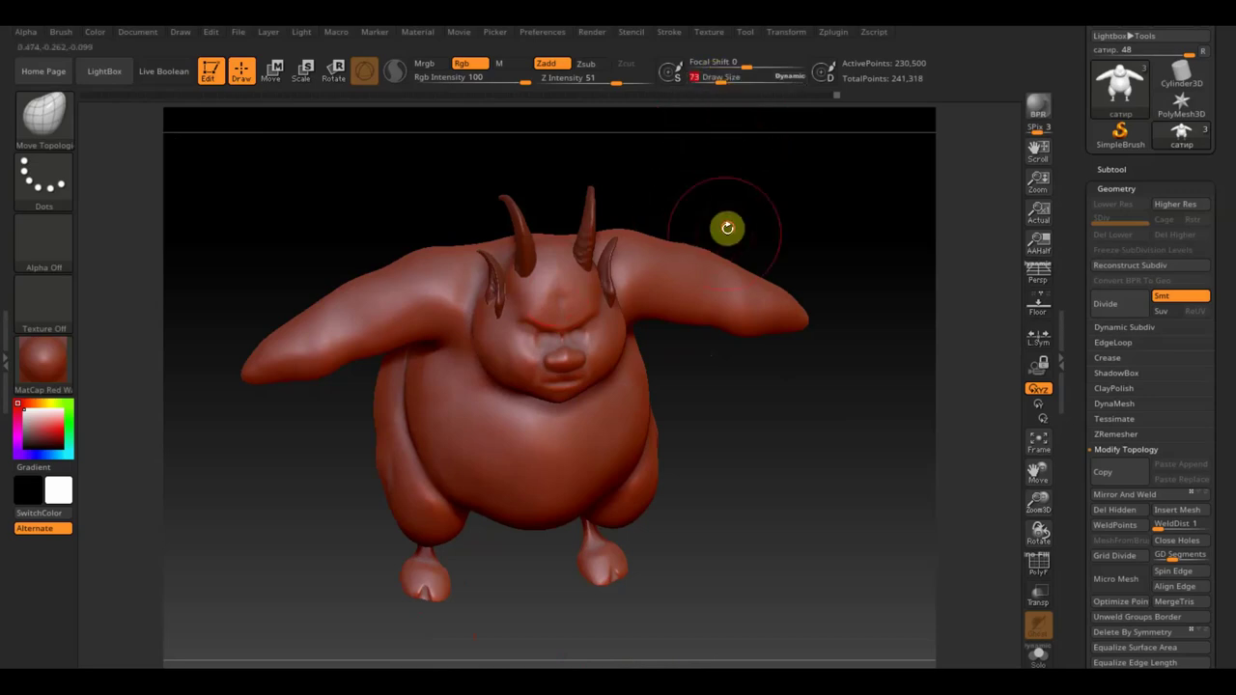
mouse_move(725, 226)
left_mouse_down()
mouse_move(786, 213)
mouse_move(679, 235)
left_mouse_up()
mouse_move(526, 256)
left_mouse_down()
mouse_move(566, 262)
mouse_move(525, 216)
mouse_move(518, 280)
mouse_move(715, 271)
left_mouse_up()
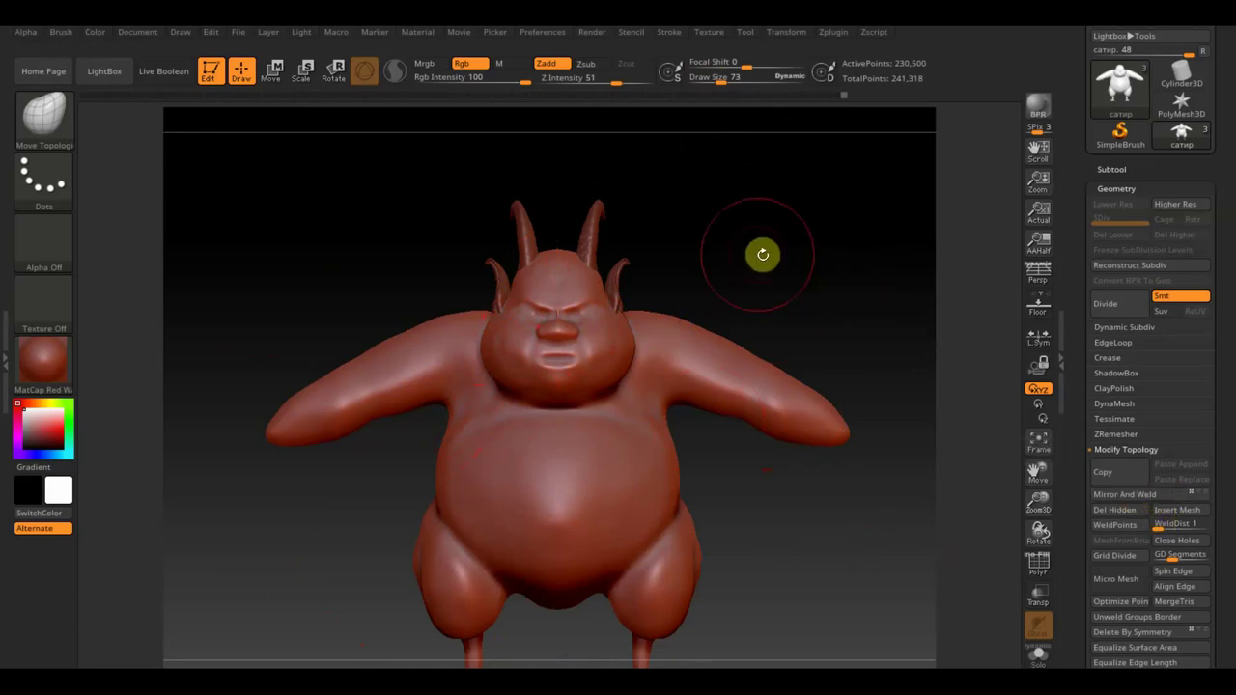
left_click_drag(775, 270, 840, 270)
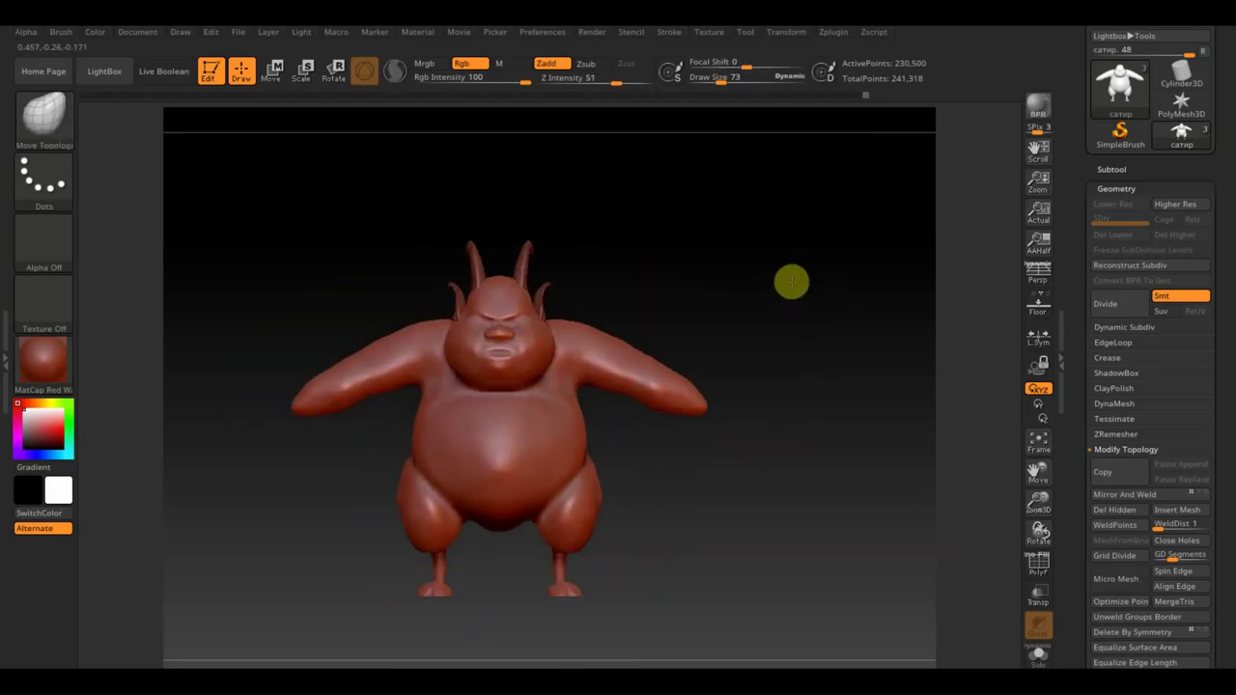
left_click_drag(791, 282, 797, 270)
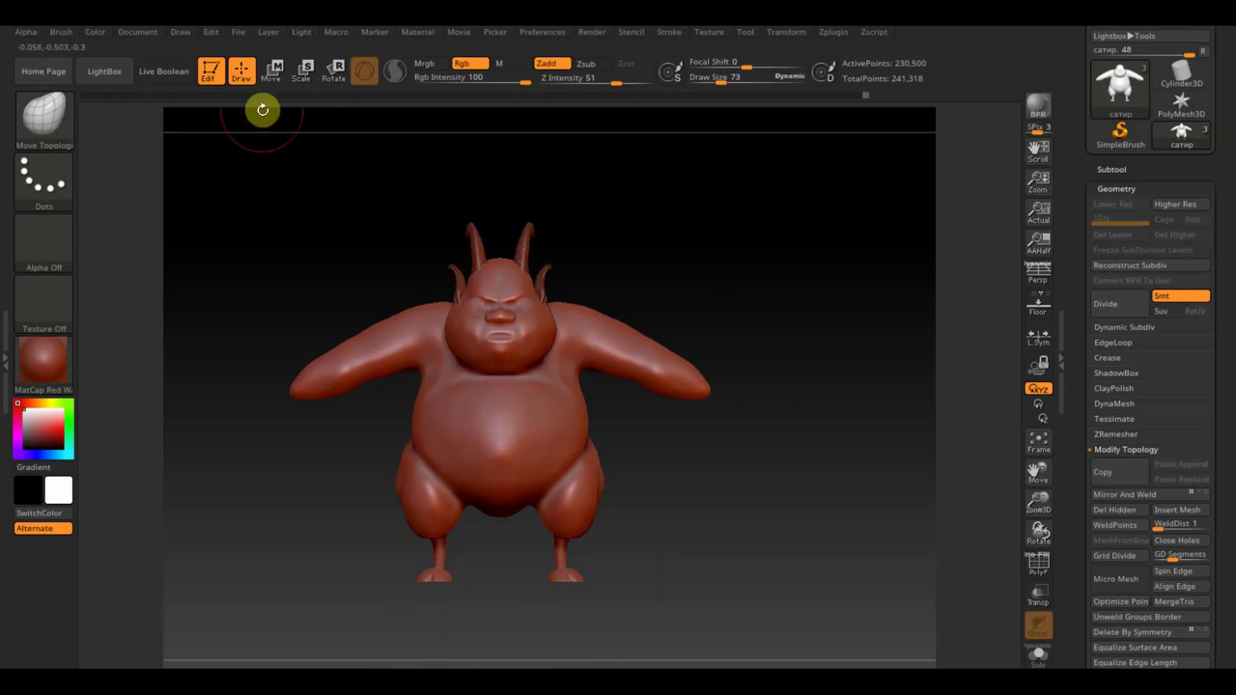
Load the 'InsertMesh1 руки разные' brush preset and expand the Subtool list.
left_click(63, 126)
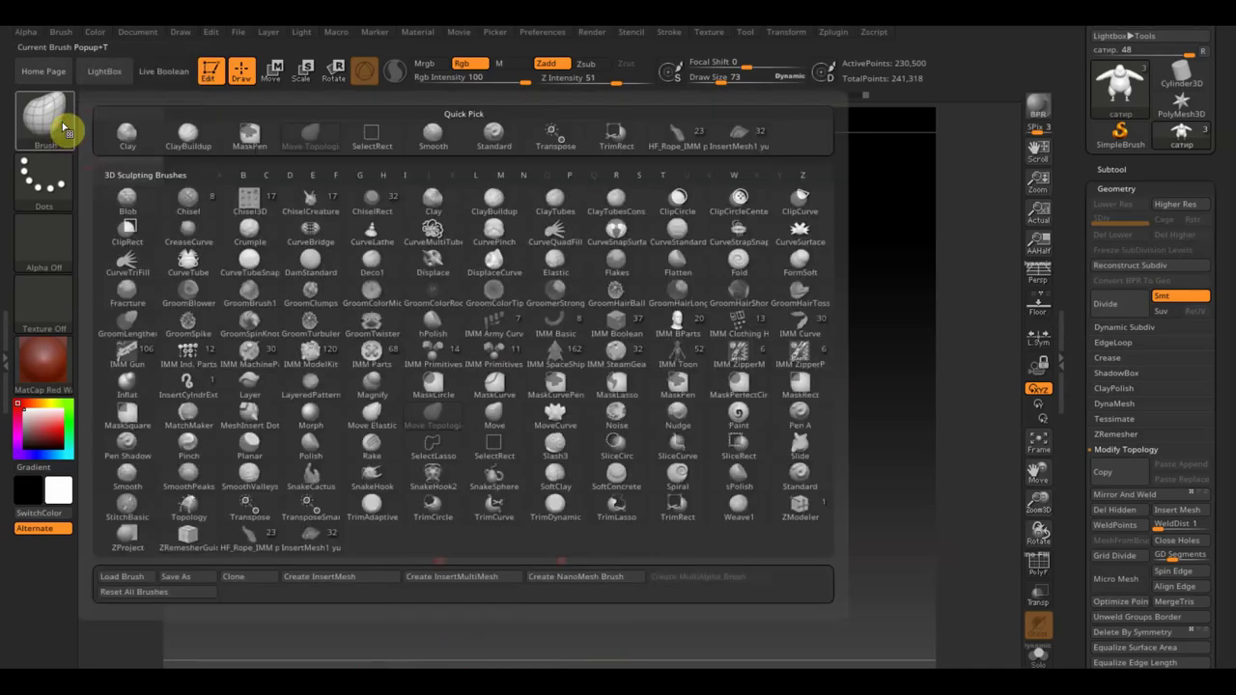
left_click(133, 576)
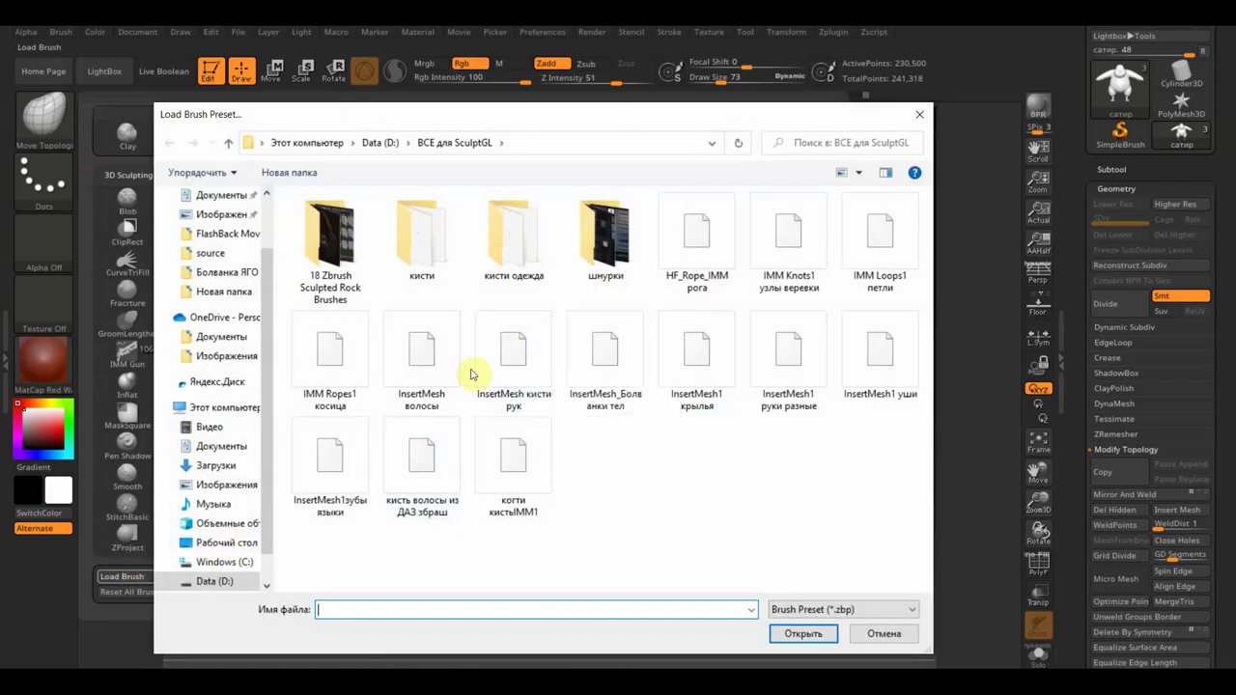
double_click(792, 380)
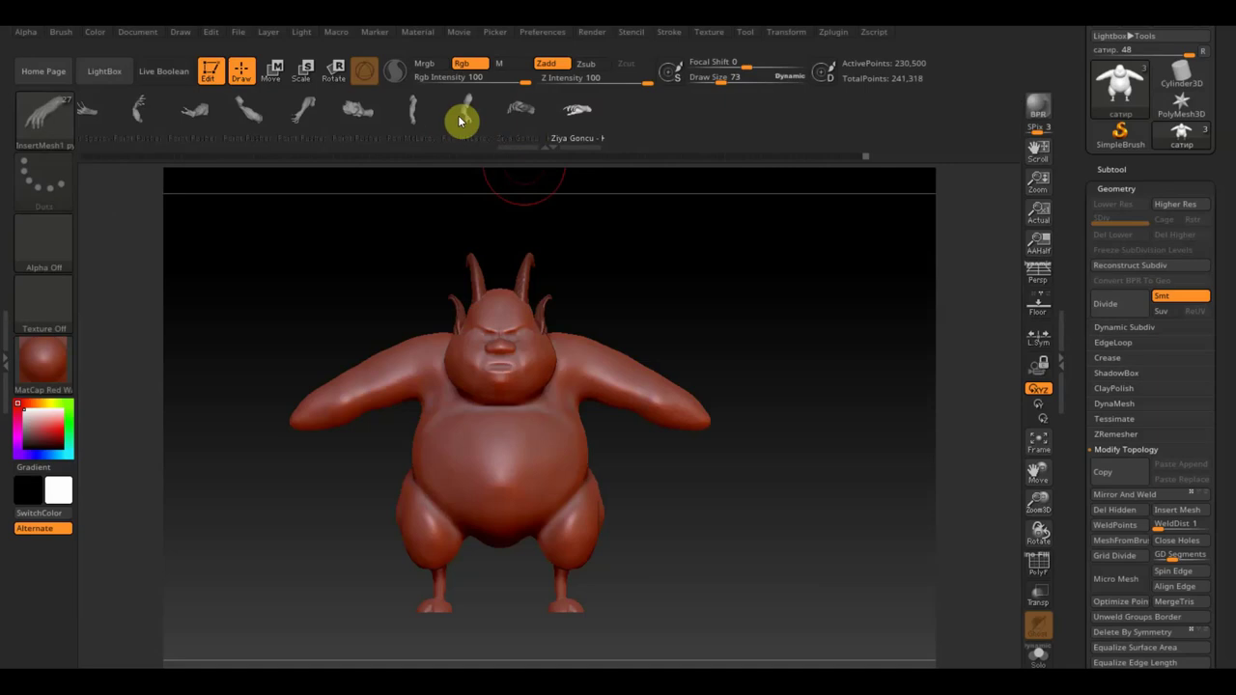
left_click(1110, 169)
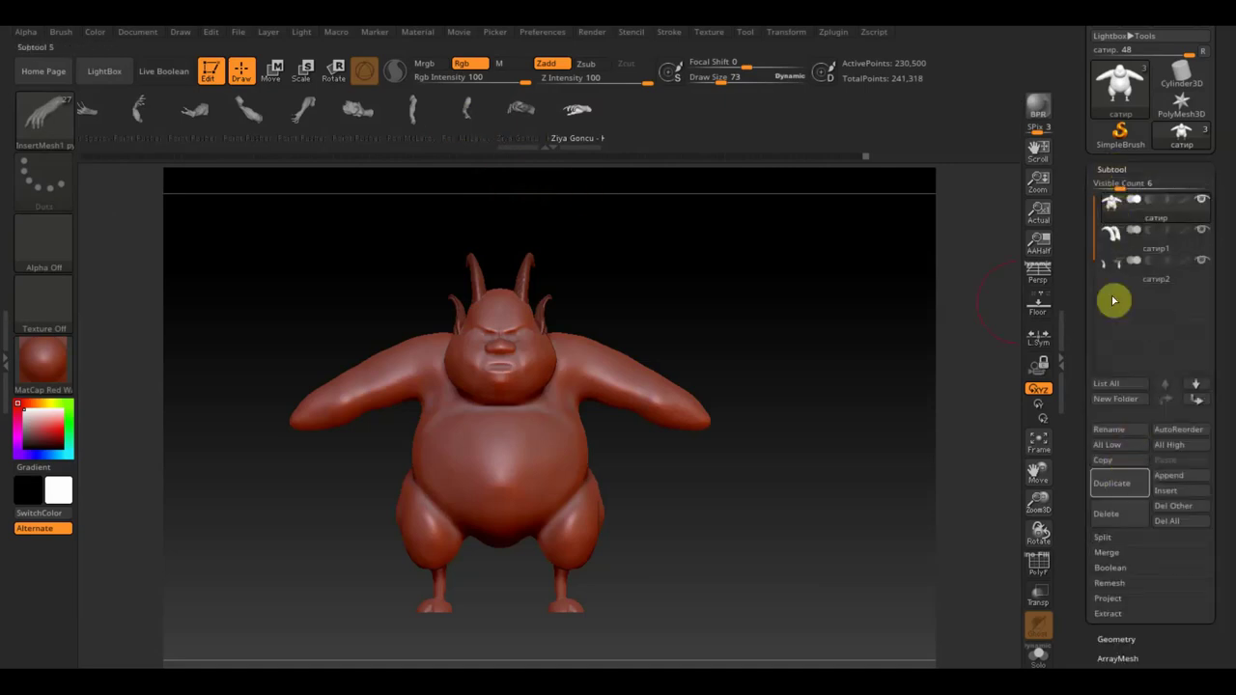
Duplicate the body as subtool сатир1_1 and trial an InsertMesh hand on the shoulders.
left_click(1119, 485)
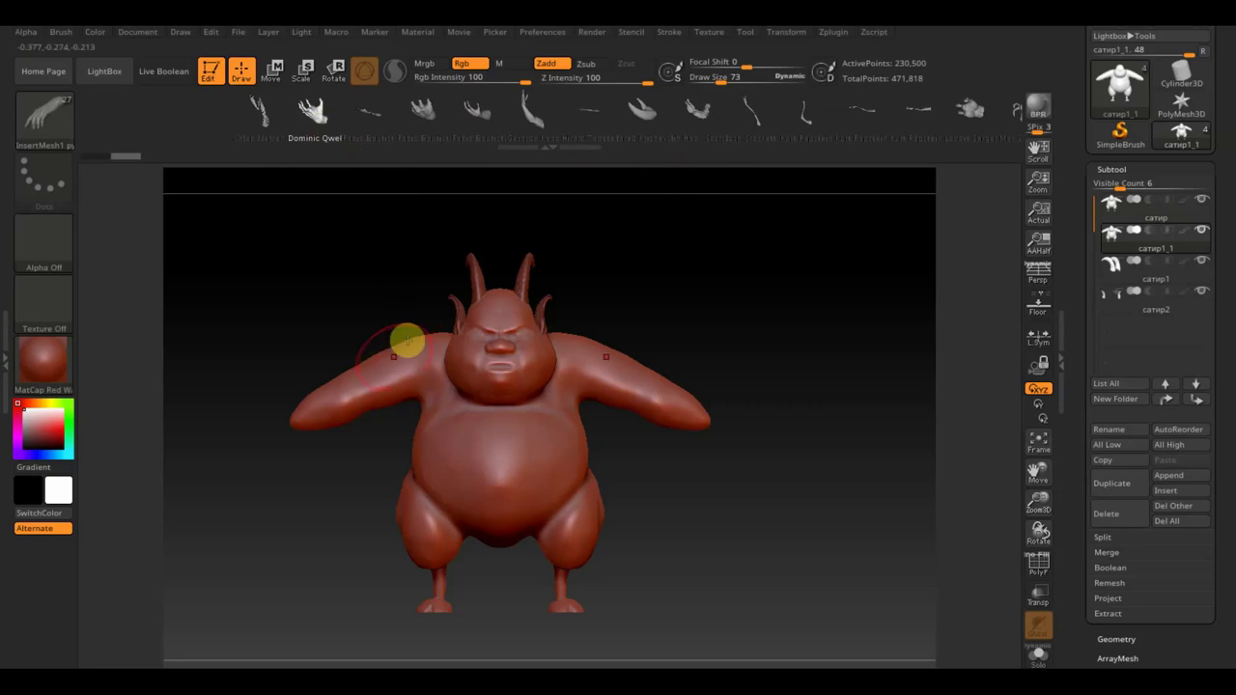
mouse_move(405, 339)
left_mouse_down()
mouse_move(390, 441)
mouse_move(377, 367)
left_mouse_up()
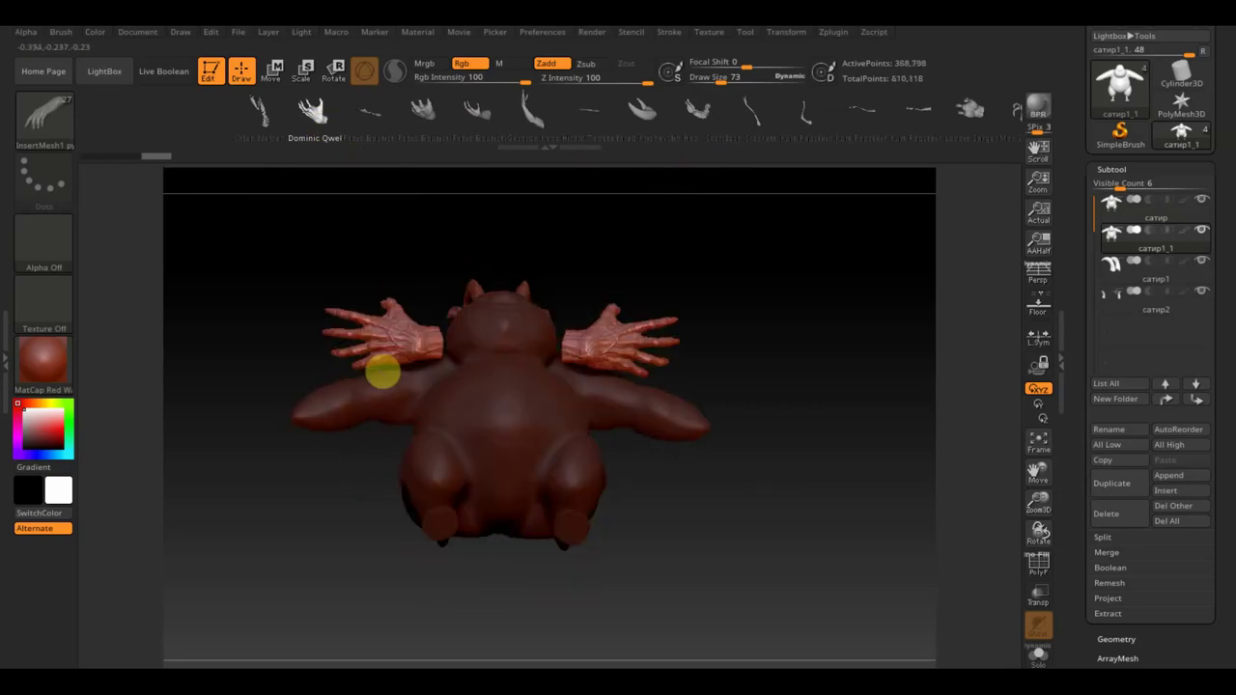
mouse_move(727, 326)
left_mouse_down()
mouse_move(817, 497)
mouse_move(708, 289)
mouse_move(712, 336)
left_mouse_up()
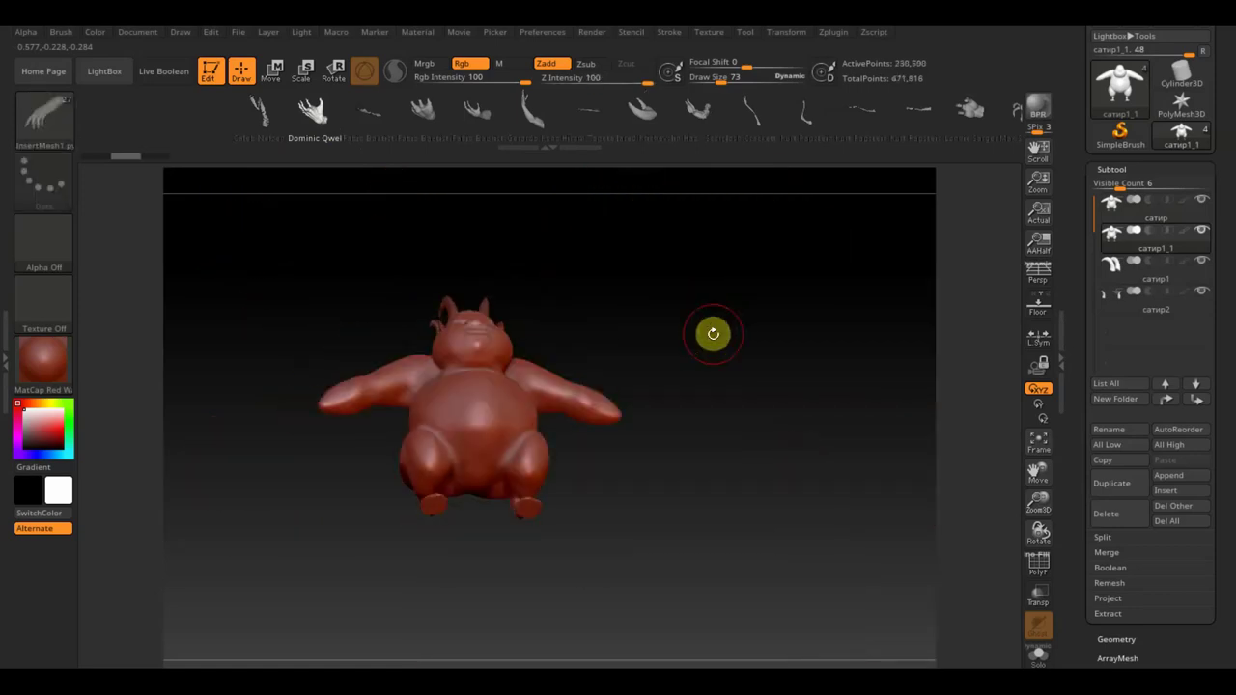
Load the 'InsertMesh кисти рук' brush and select its Untitled13 open-hand mesh.
left_click(48, 133)
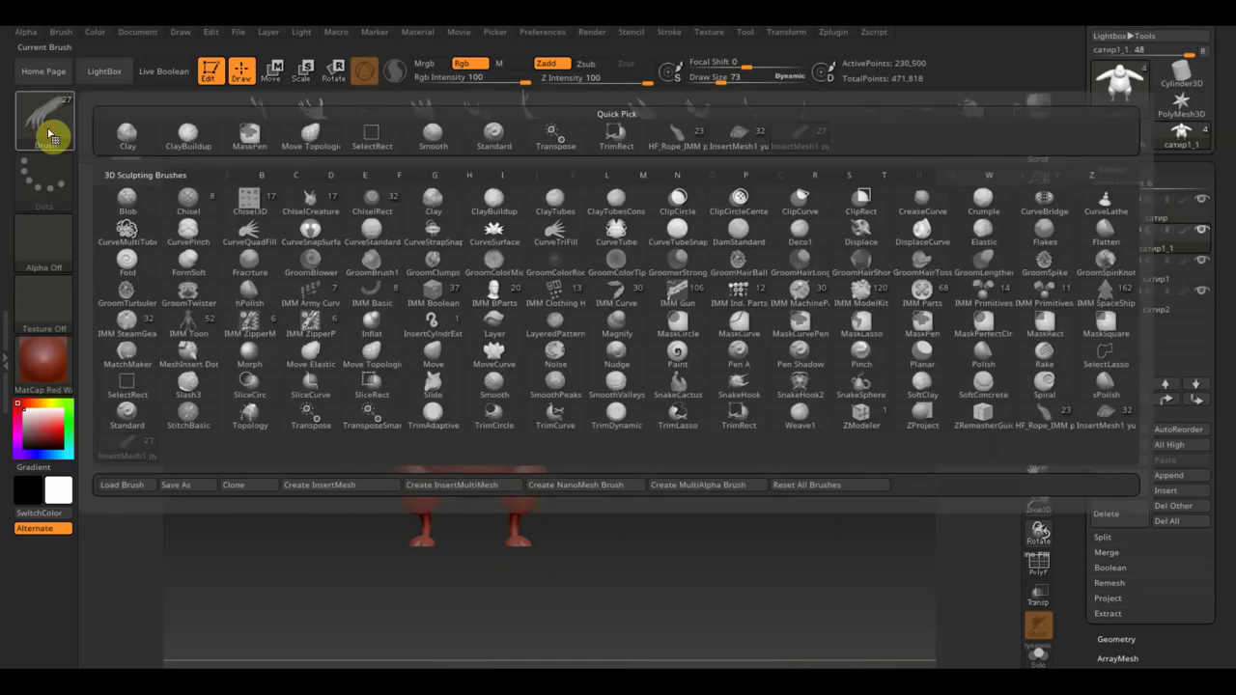
left_click(135, 487)
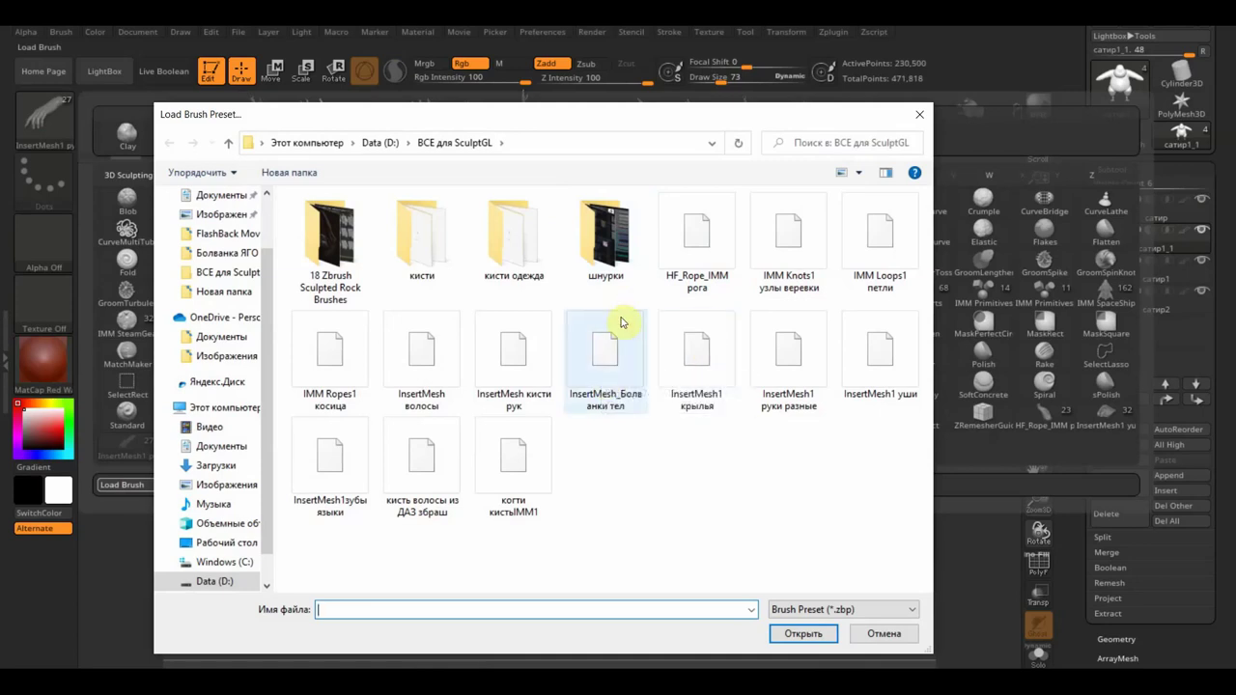
double_click(521, 356)
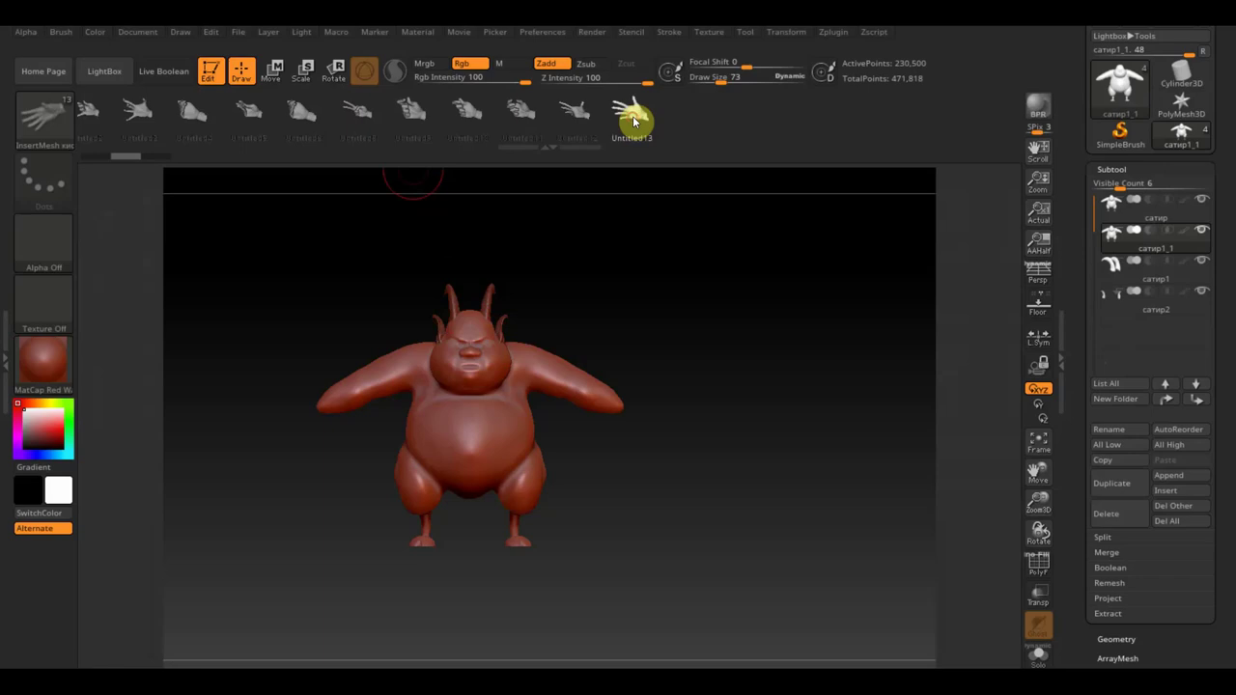
left_click(633, 116)
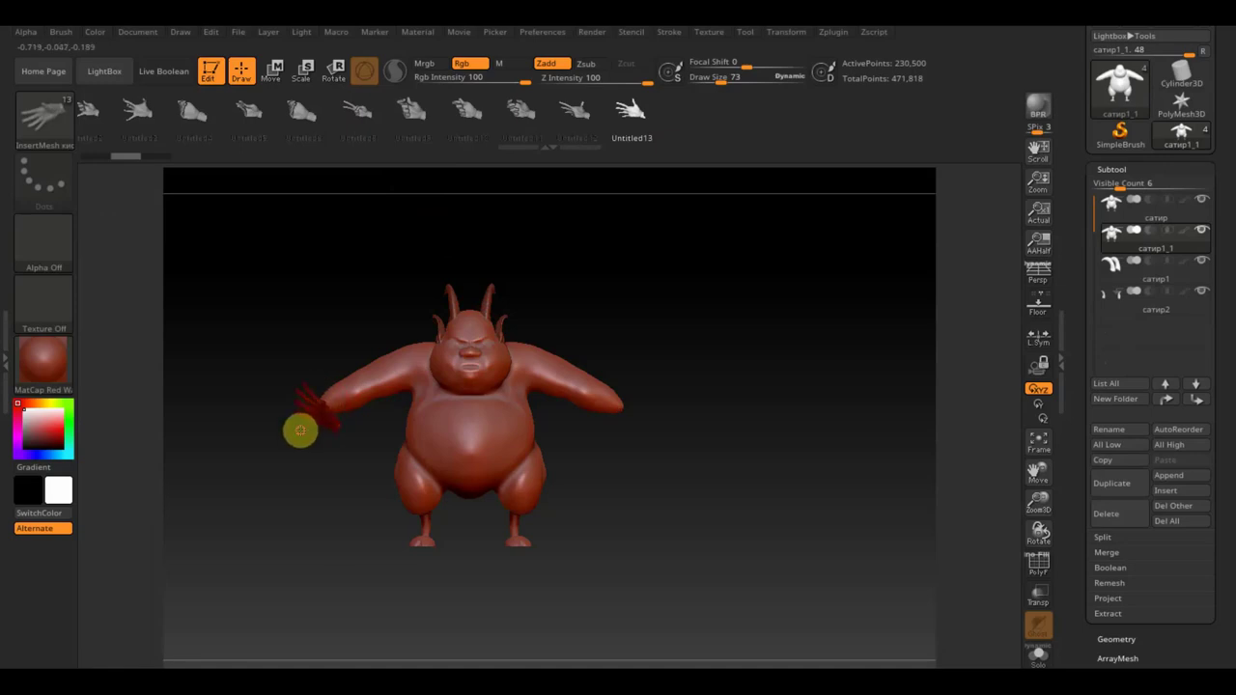
Insert the Untitled13 open hand at the left arm's end and clear the body's mask.
left_click_drag(300, 431, 300, 429)
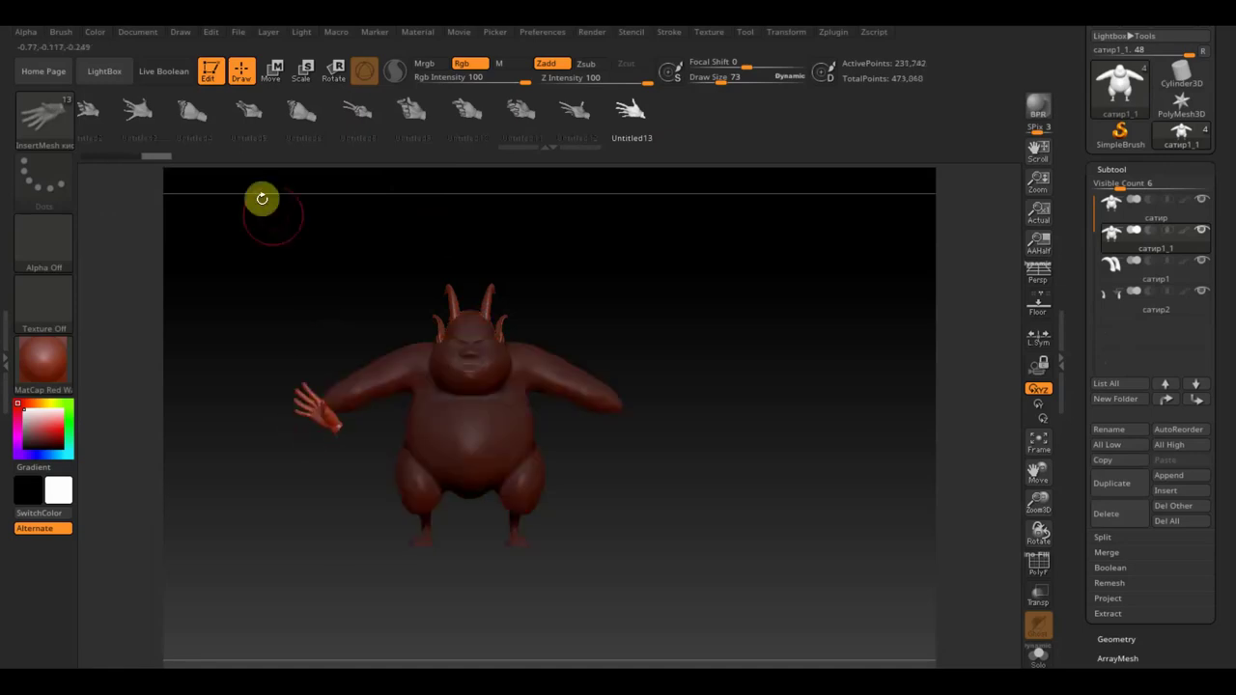
left_click(50, 263)
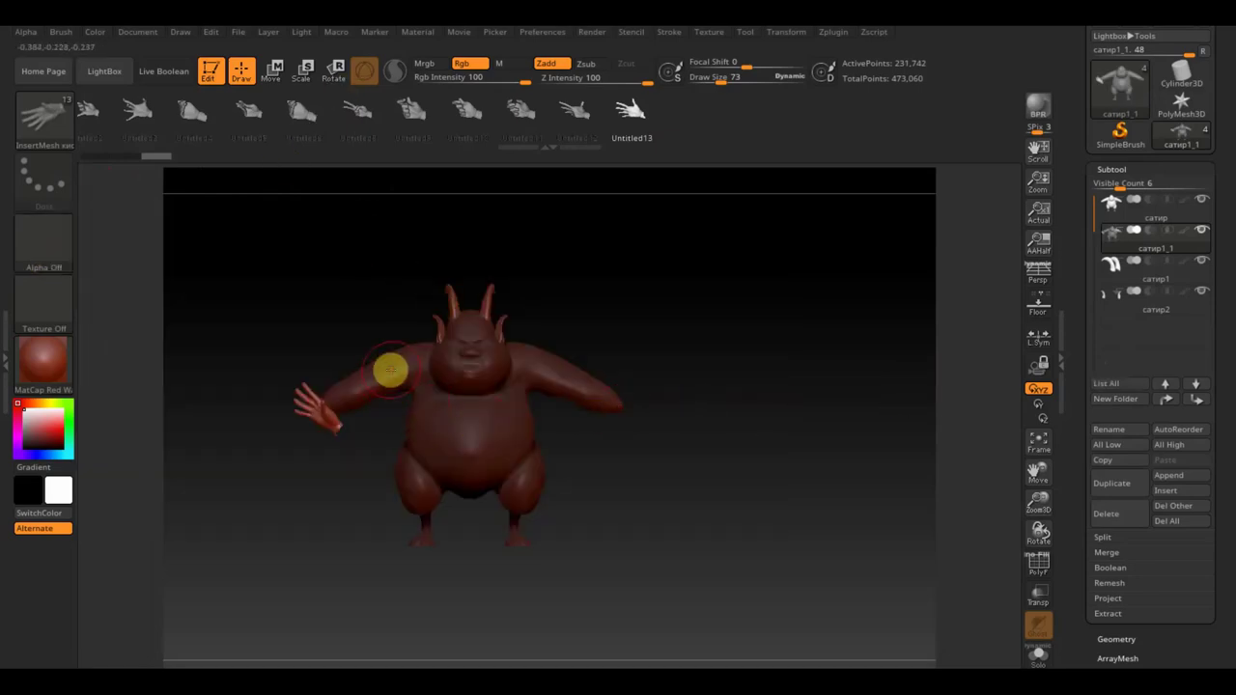
key("ctrl+shift+a")
left_click(386, 371, "ctrl+shift")
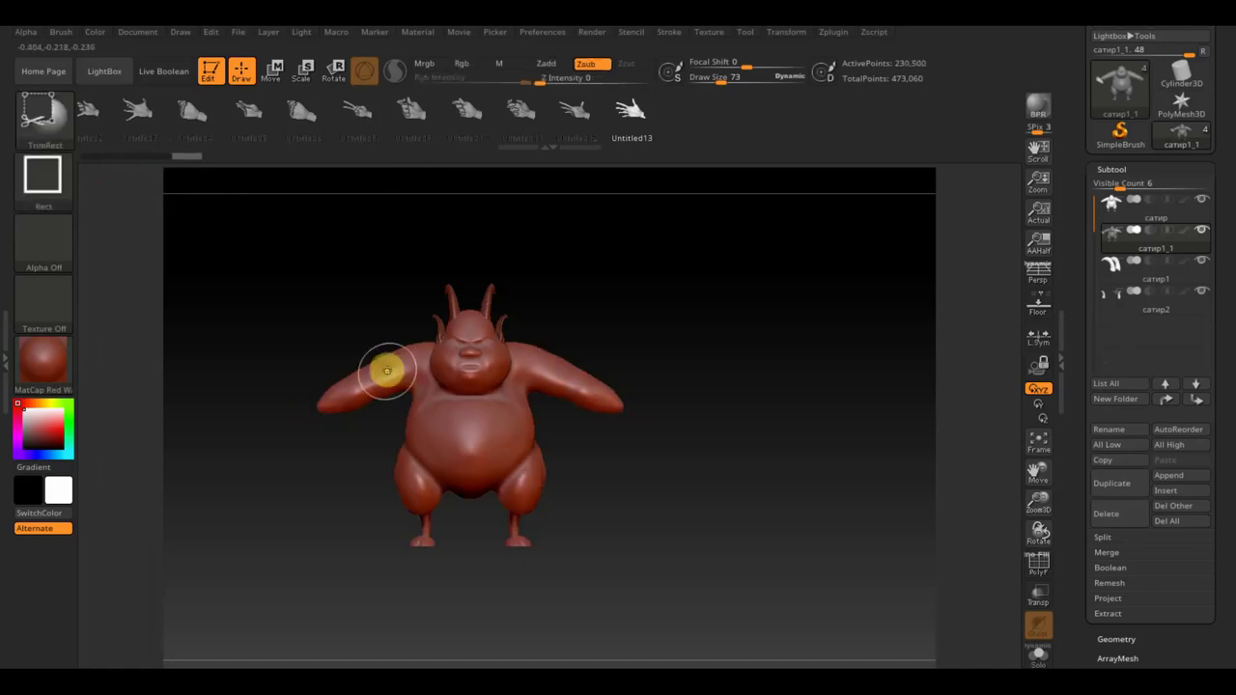
left_click(435, 389, "ctrl+shift")
Open the hand subtool's Geometry settings and select the Standard brush.
left_click(1116, 639)
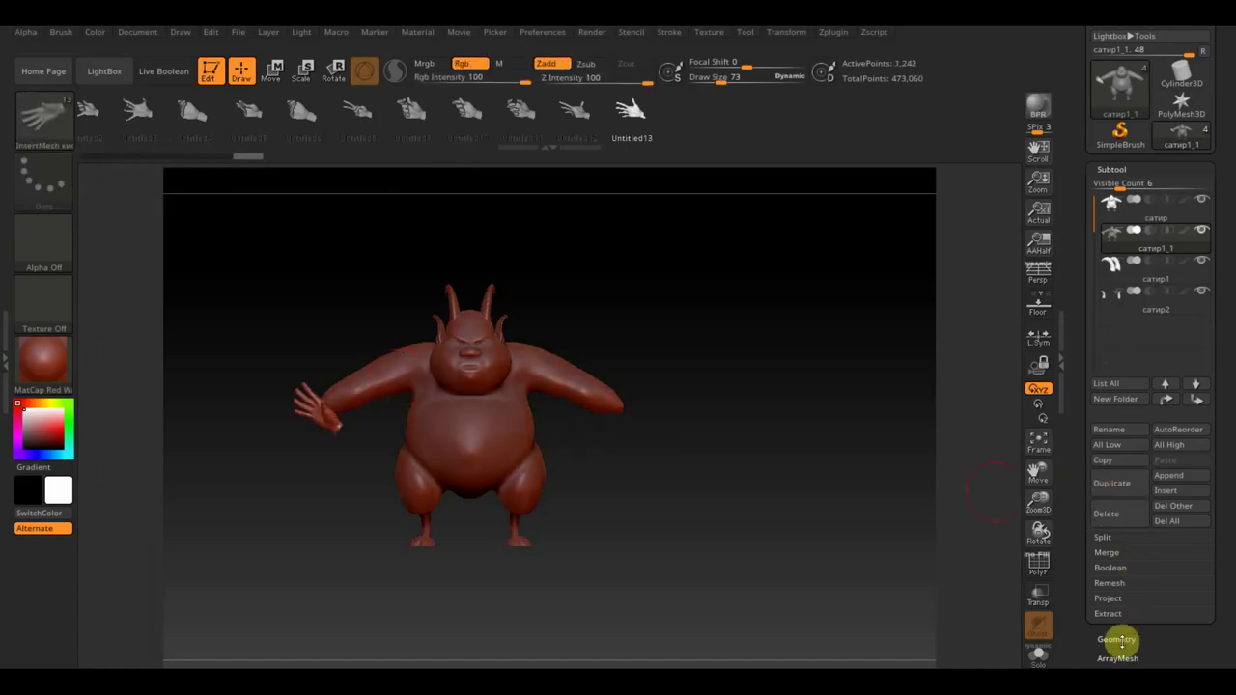
left_click(1116, 639)
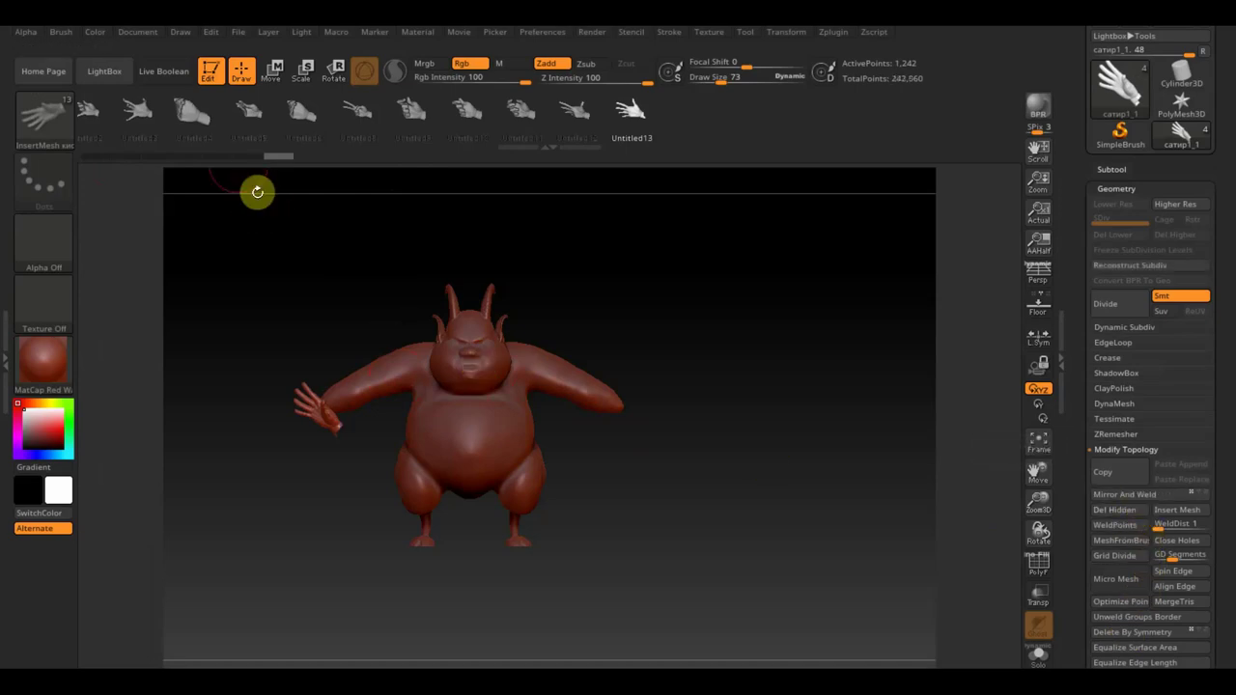
left_click(54, 125)
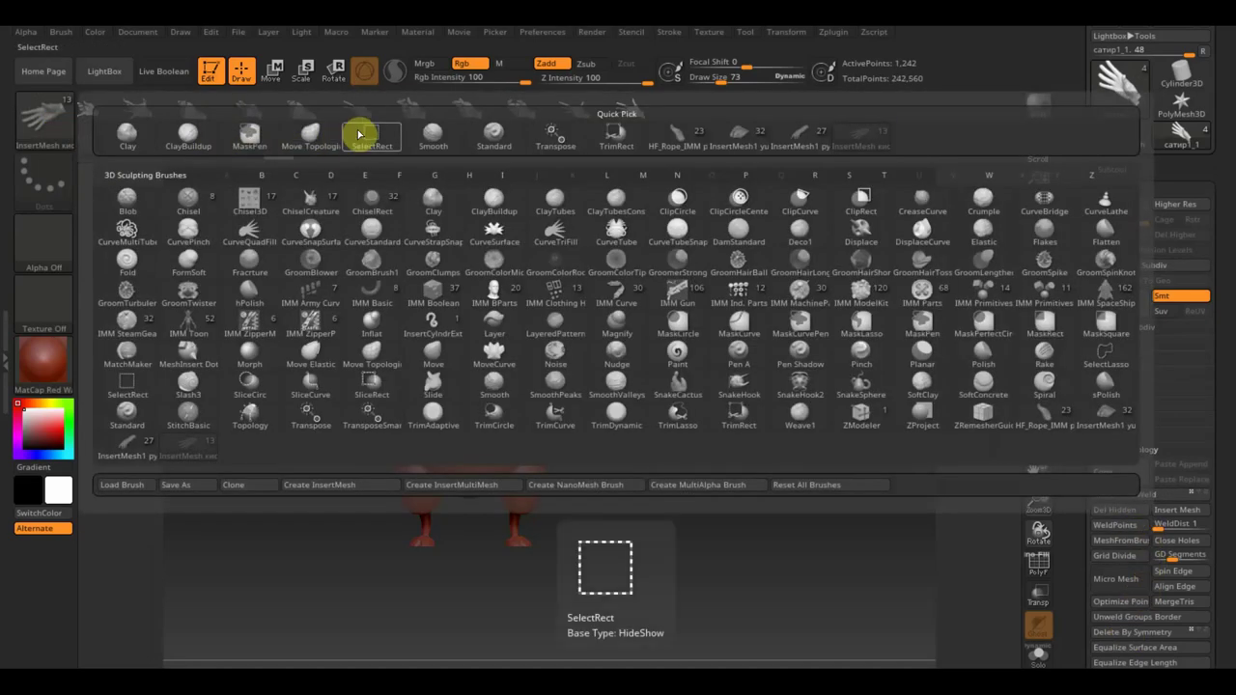
left_click(494, 132)
Move the hand onto the left wrist and scale it slightly larger with the transpose gizmo.
left_click(271, 70)
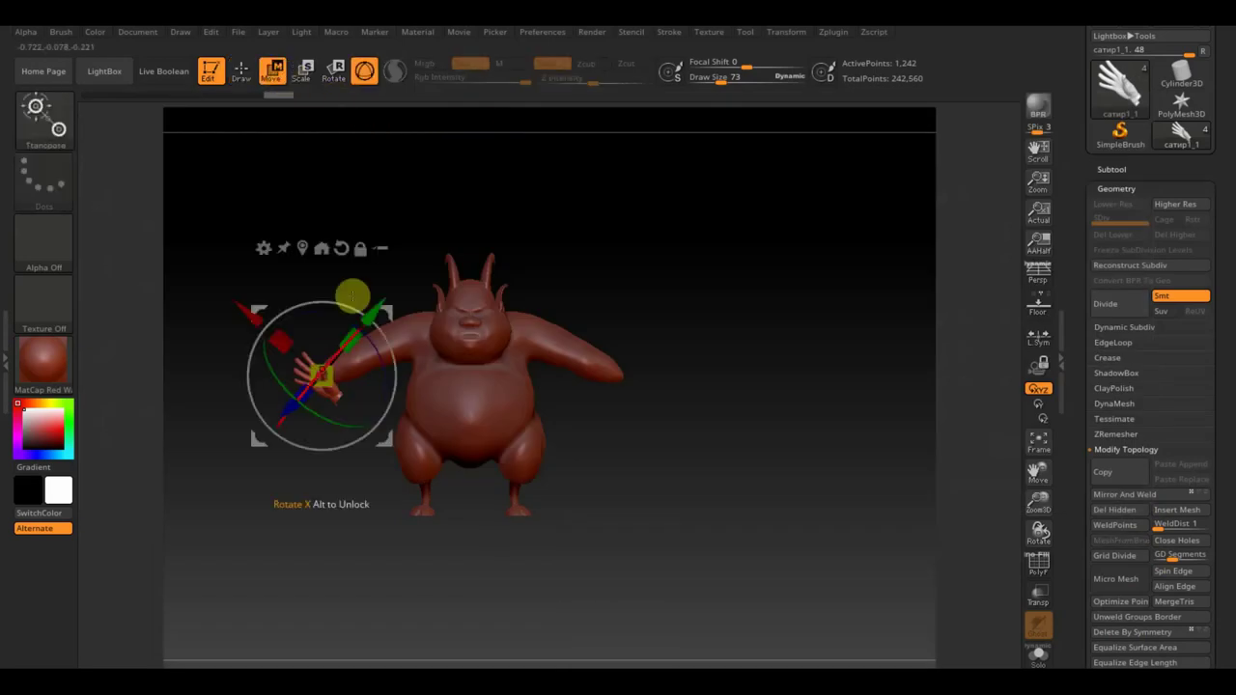
mouse_move(333, 359)
left_mouse_down()
mouse_move(319, 391)
mouse_move(361, 256)
mouse_move(361, 323)
left_mouse_up()
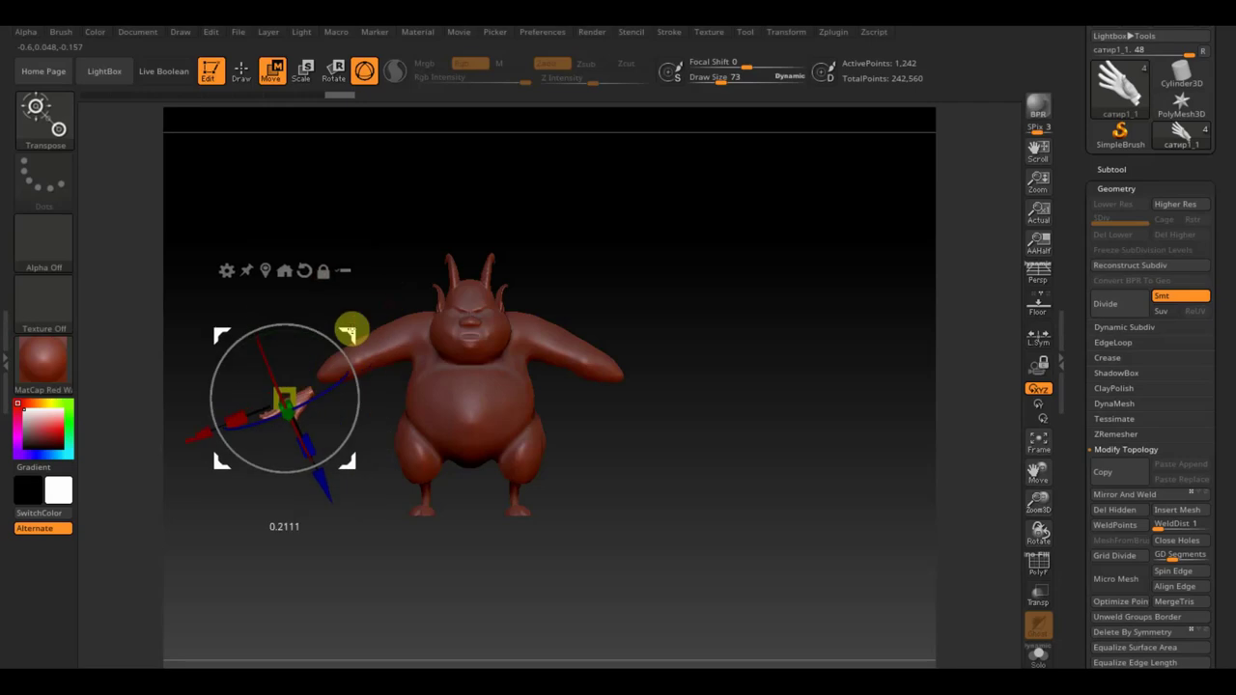
left_click_drag(753, 345, 833, 463, "alt")
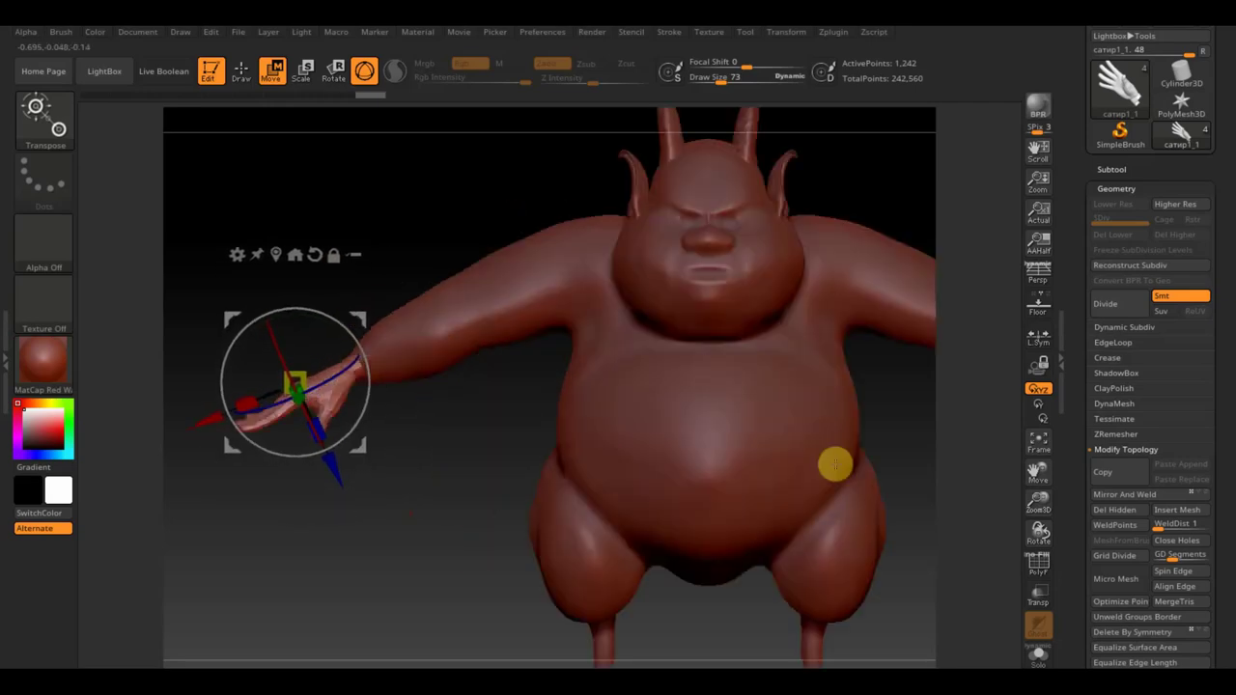
left_click_drag(355, 315, 380, 308)
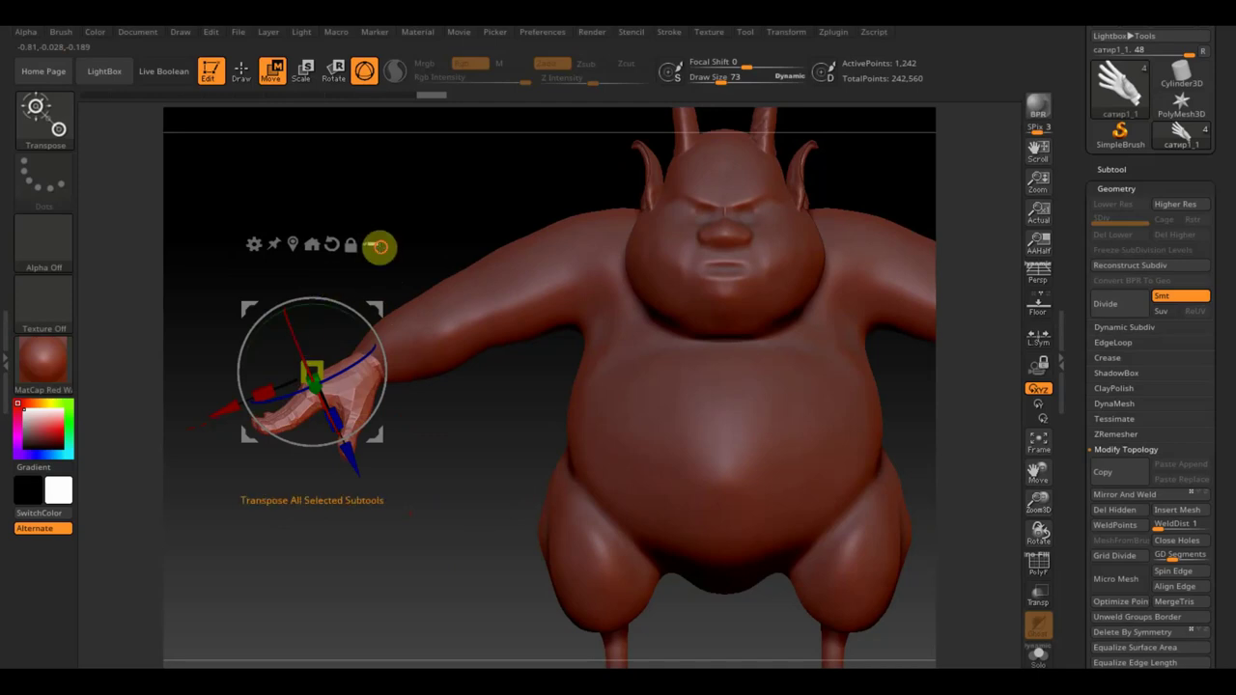
mouse_move(377, 243)
left_mouse_down()
mouse_move(447, 240)
mouse_move(455, 284)
mouse_move(504, 319)
mouse_move(477, 361)
mouse_move(513, 412)
left_mouse_up()
mouse_move(365, 377)
left_mouse_down()
mouse_move(551, 422)
mouse_move(483, 380)
mouse_move(464, 419)
left_mouse_up()
left_click_drag(434, 229, 486, 339)
Bend the hand's fingers downward into a relaxed pose with the Move Topological brush.
left_click(244, 72)
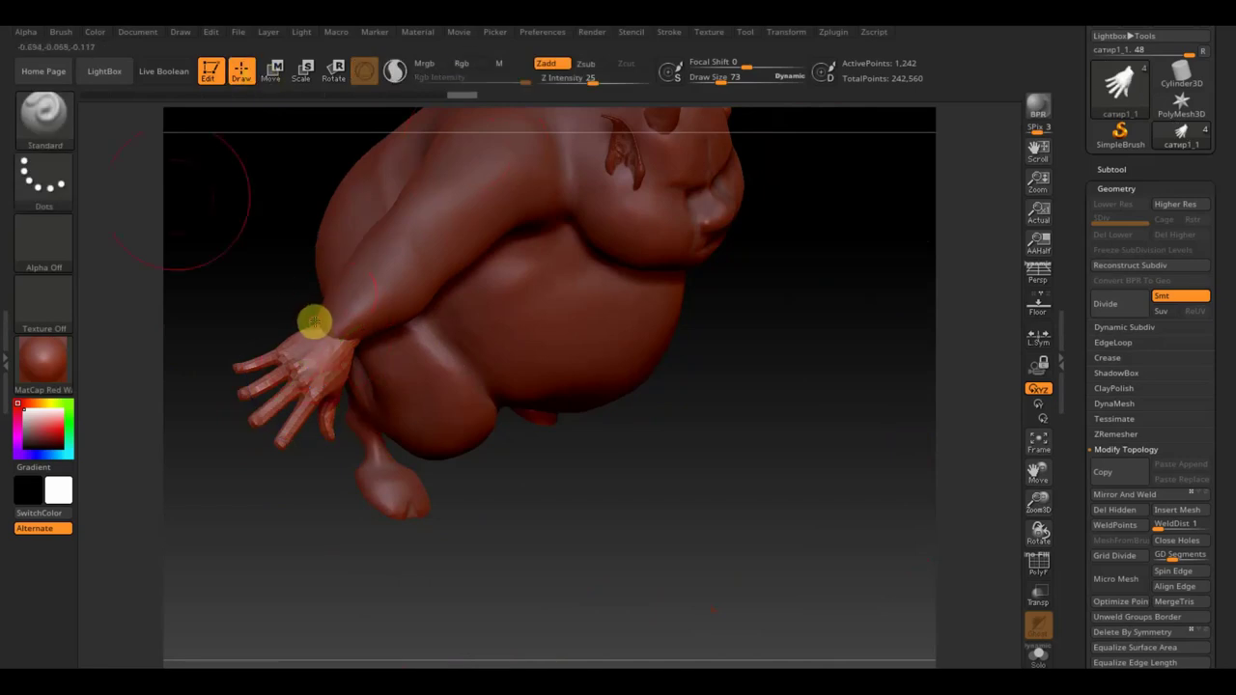
left_click(73, 135)
left_click(378, 141)
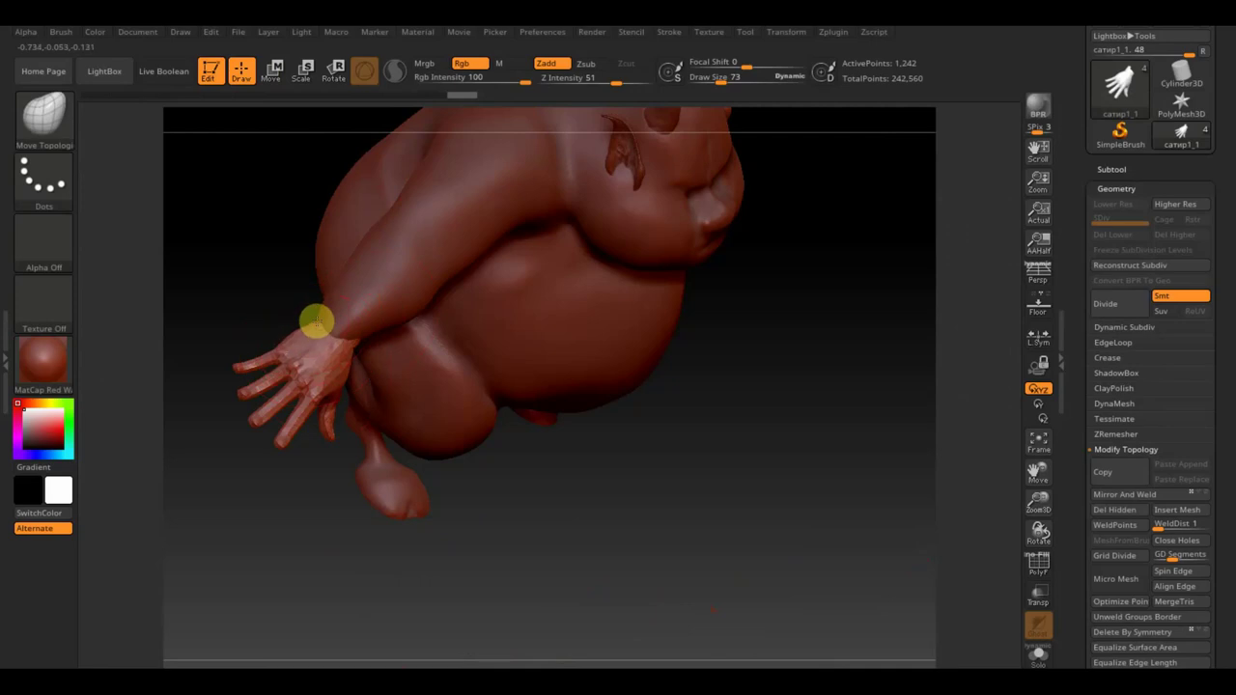
left_click_drag(316, 322, 307, 330)
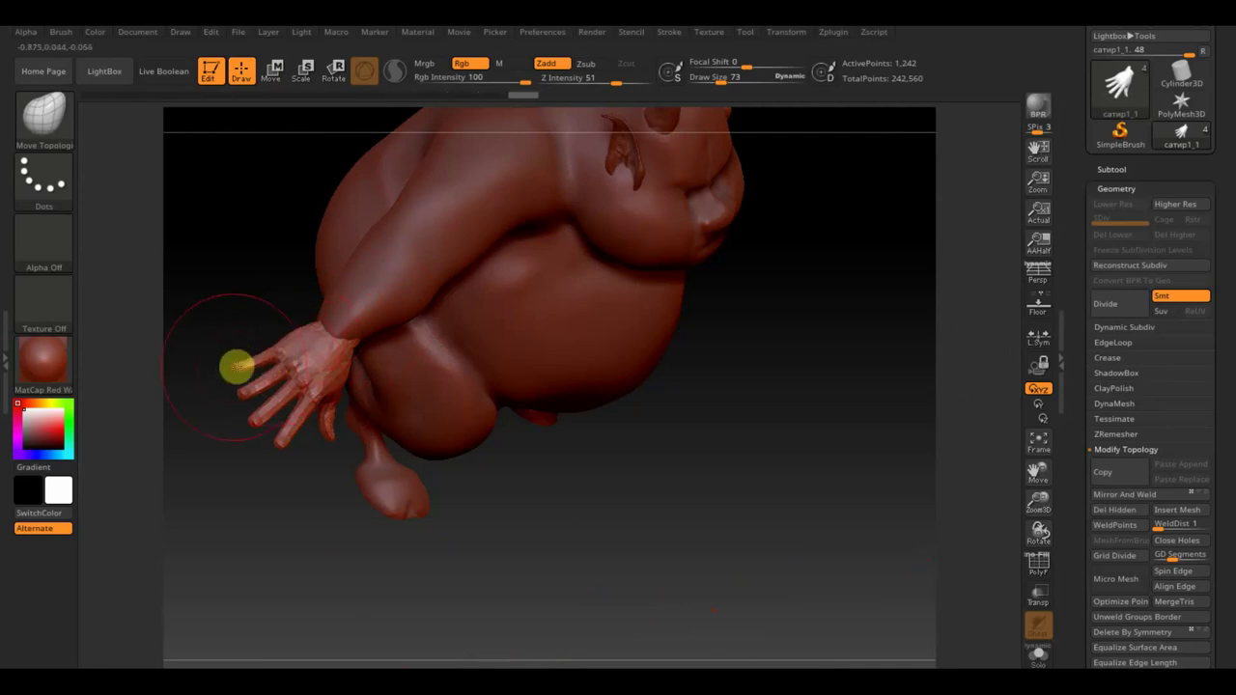
mouse_move(257, 363)
left_mouse_down()
mouse_move(290, 417)
mouse_move(286, 499)
mouse_move(254, 419)
mouse_move(318, 574)
left_mouse_up()
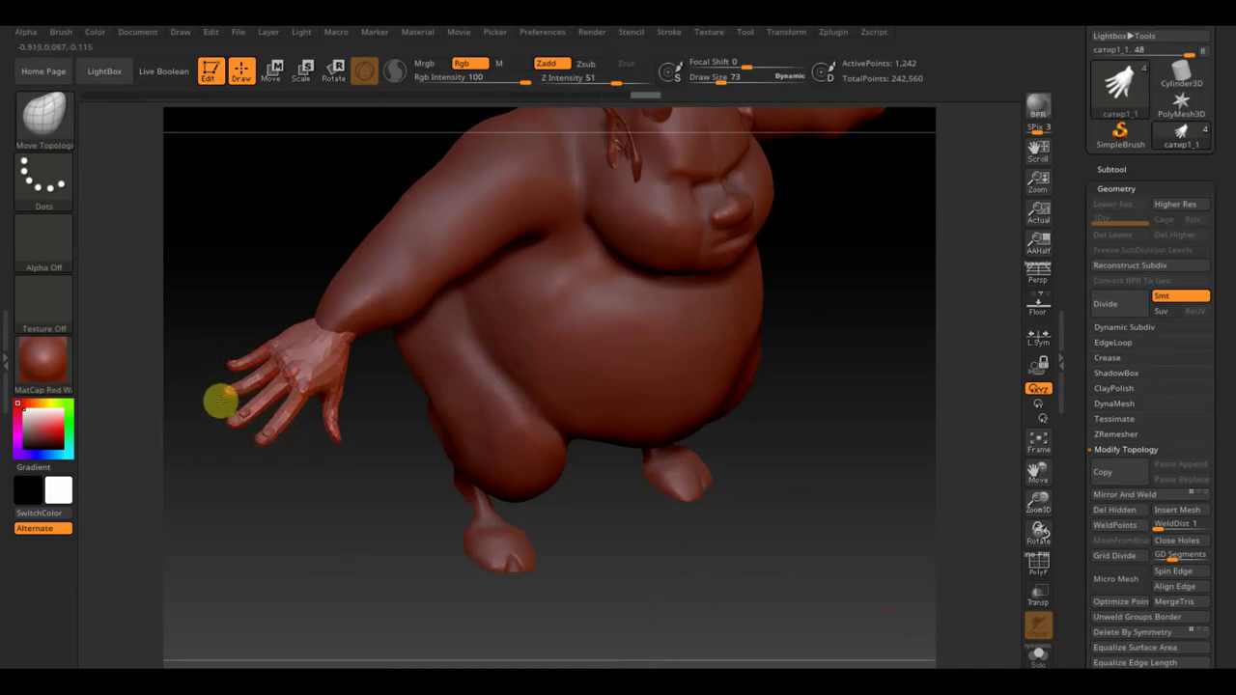
Subdivide the hand once with Ctrl+D, bringing it to 7,257 points.
mouse_move(293, 447)
left_mouse_down()
mouse_move(334, 453)
mouse_move(302, 380)
mouse_move(289, 448)
left_mouse_up()
key("ctrl")
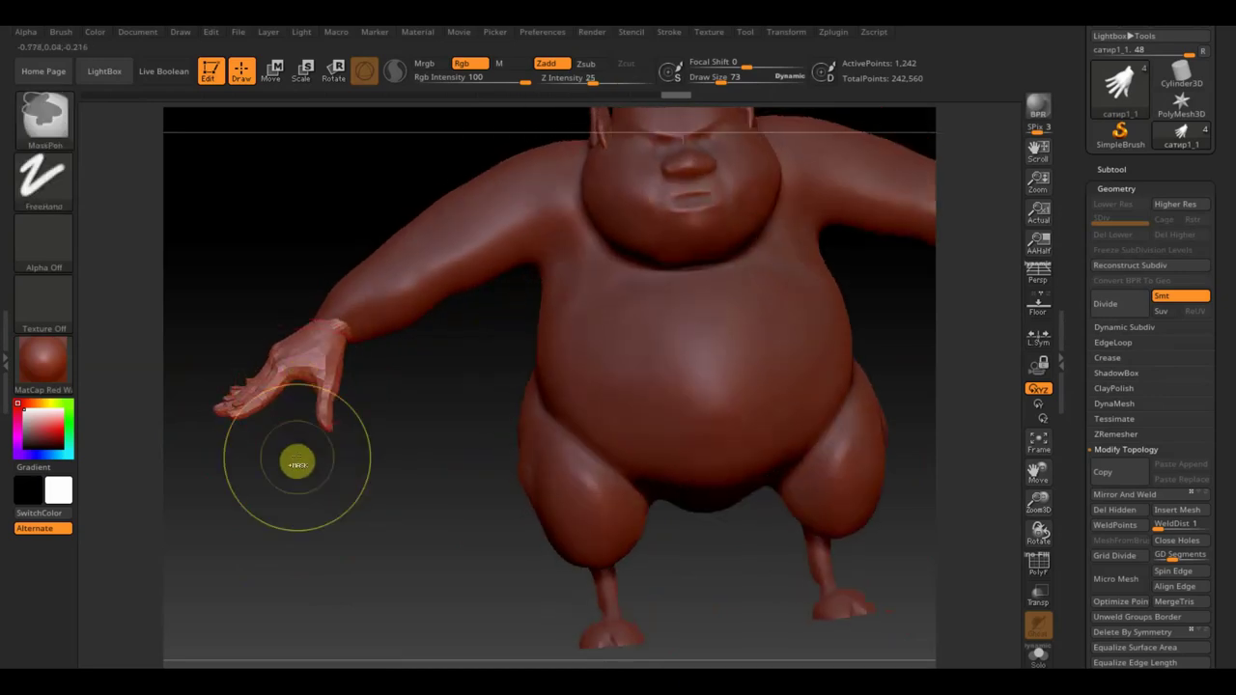
key("ctrl")
key("ctrl")
key("ctrl")
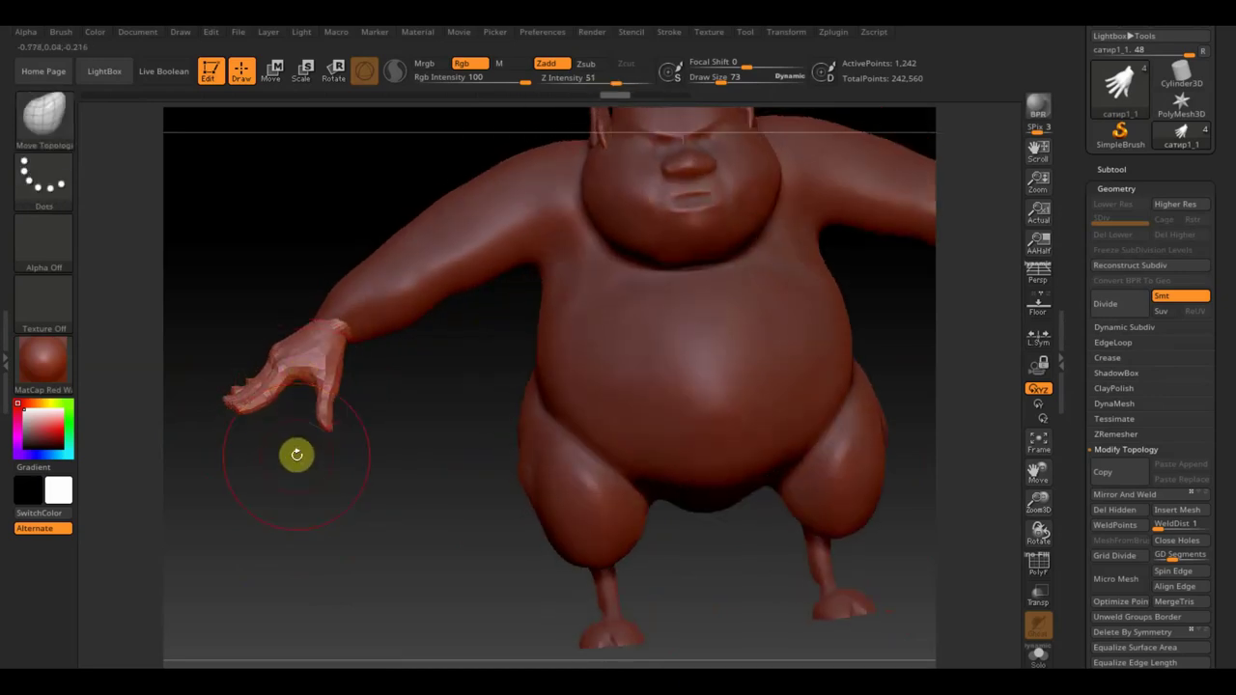
key("ctrl")
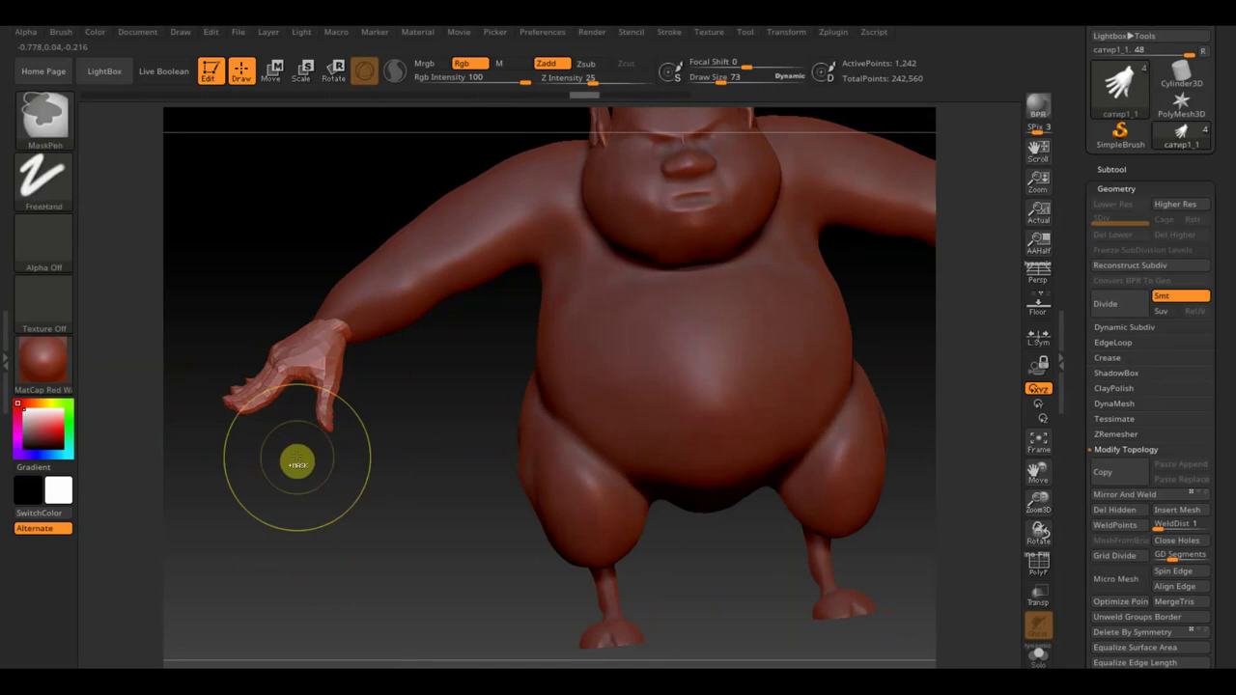
key("ctrl")
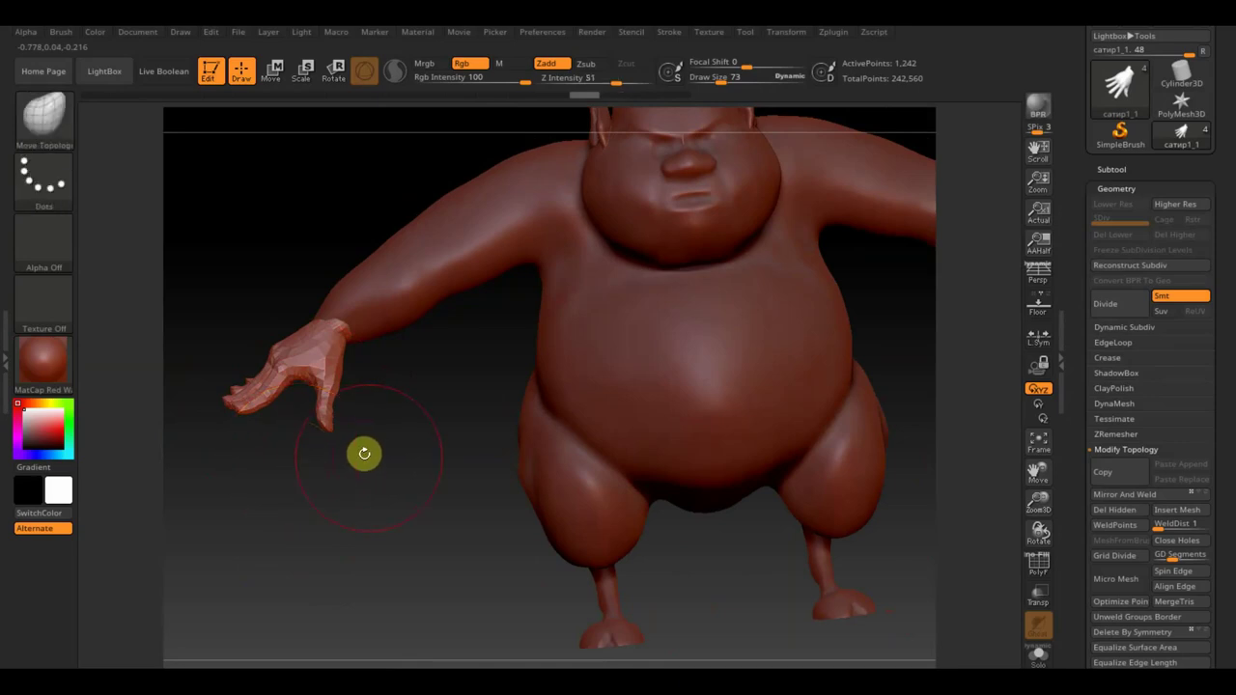
key("ctrl")
key("ctrl+d")
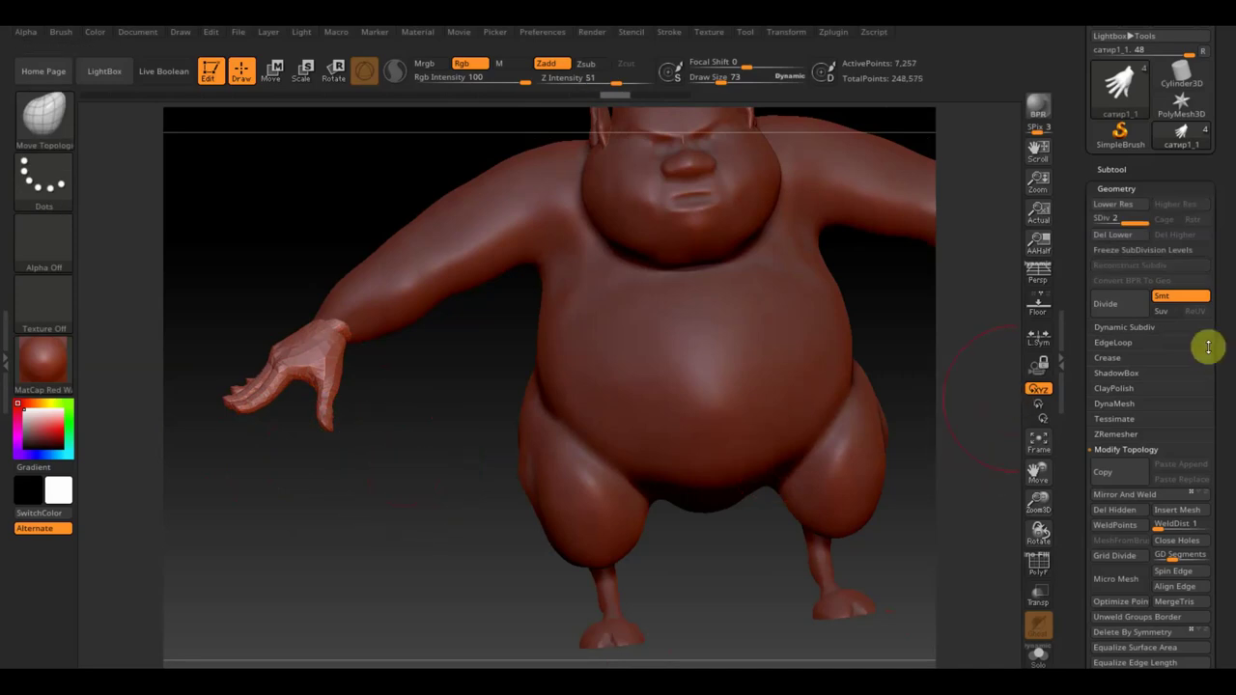
DynaMesh the hand at resolution 744, freezing its subdivision levels.
left_click(1121, 403)
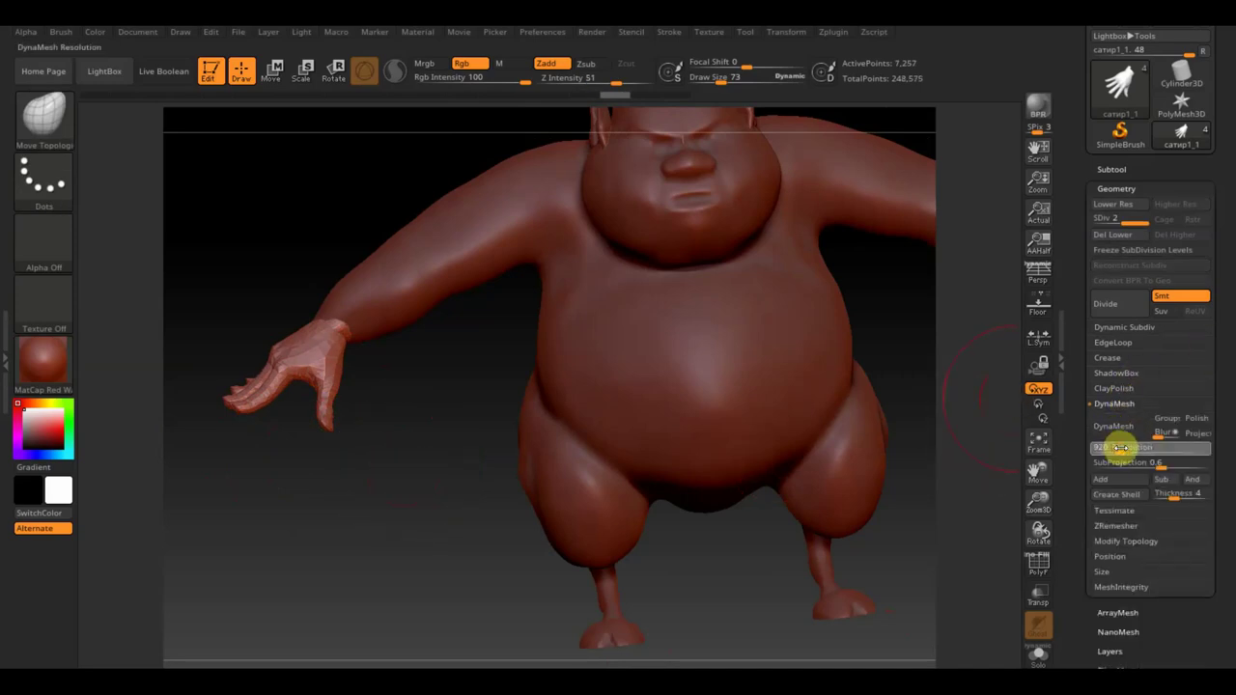
left_click_drag(1111, 450, 1118, 427)
left_click(1119, 426)
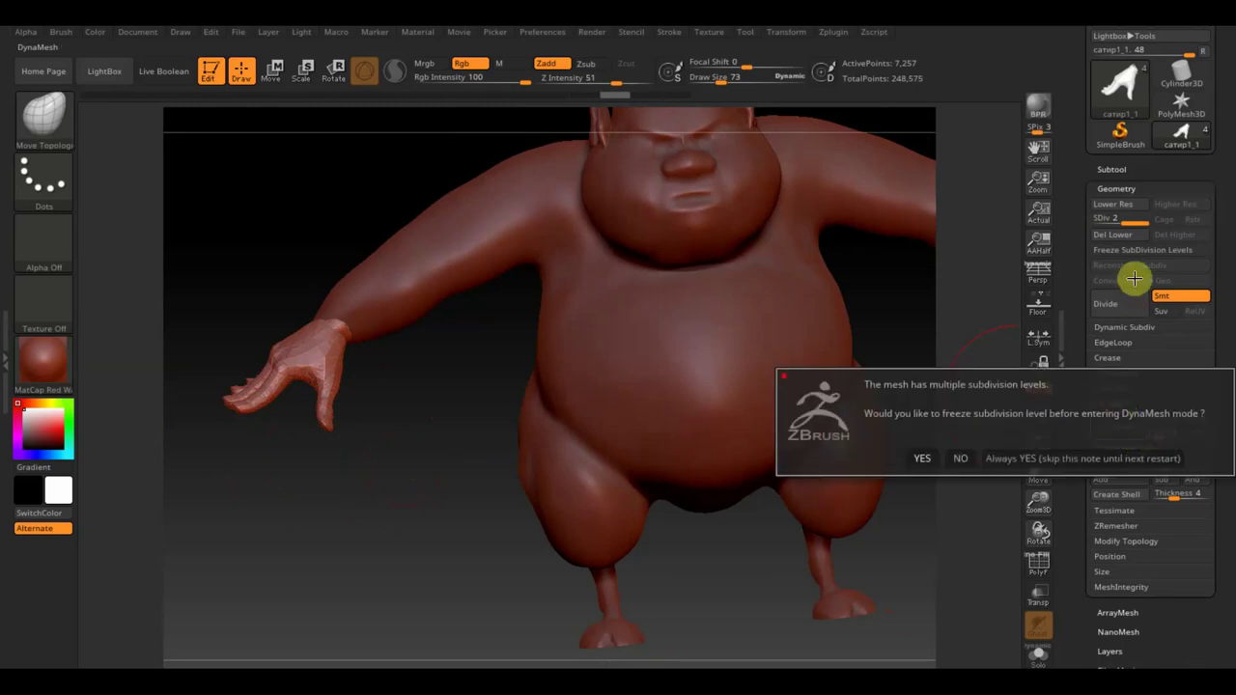
left_click(928, 460)
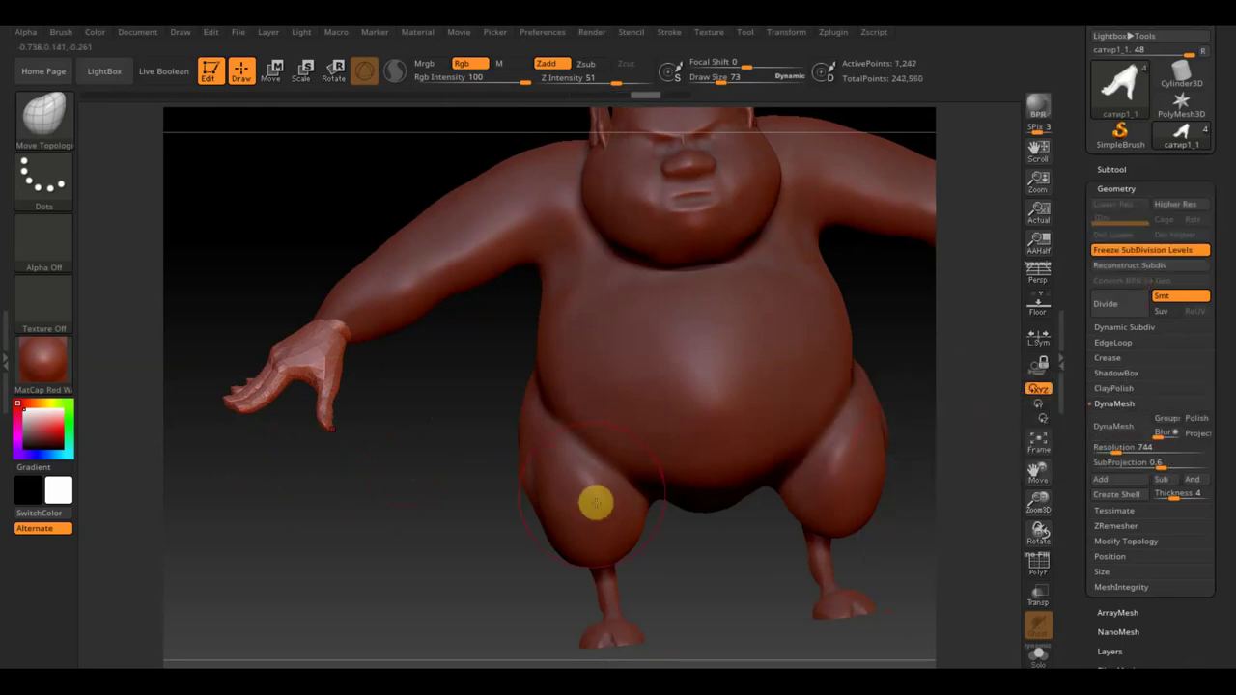
Select the body subtool and smooth its back and flank below the arm.
left_click_drag(424, 389, 428, 472)
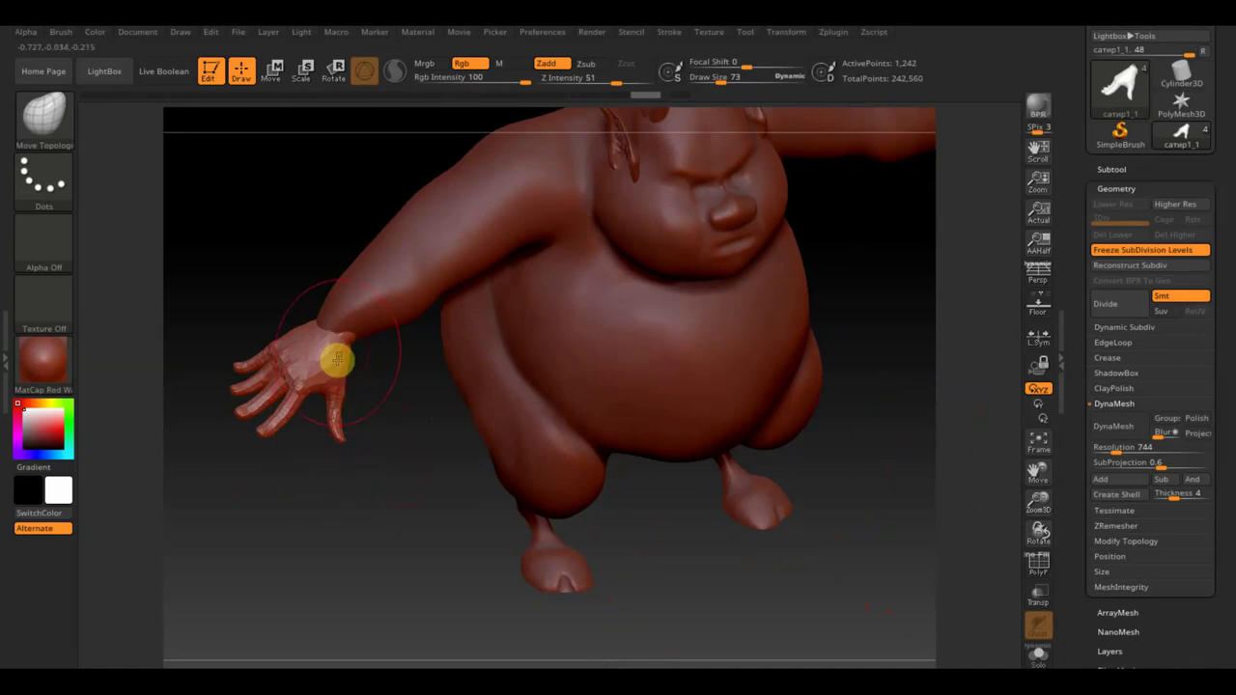
left_click_drag(351, 367, 351, 308)
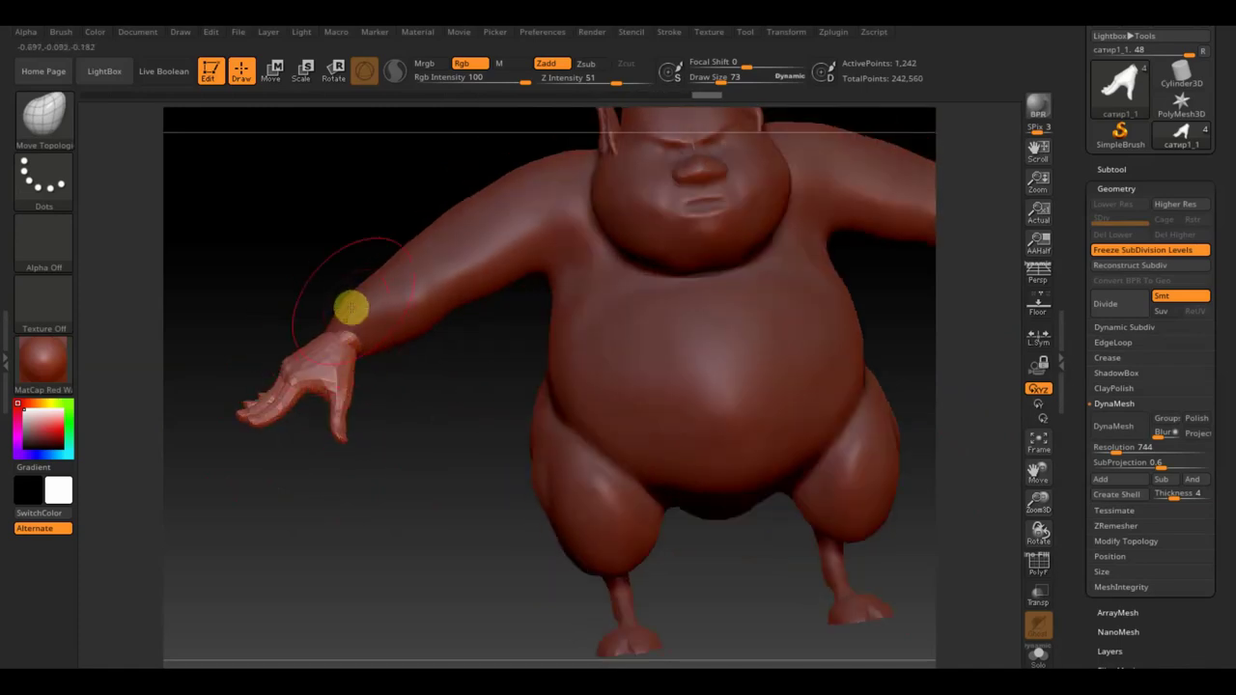
left_click(352, 301, "alt")
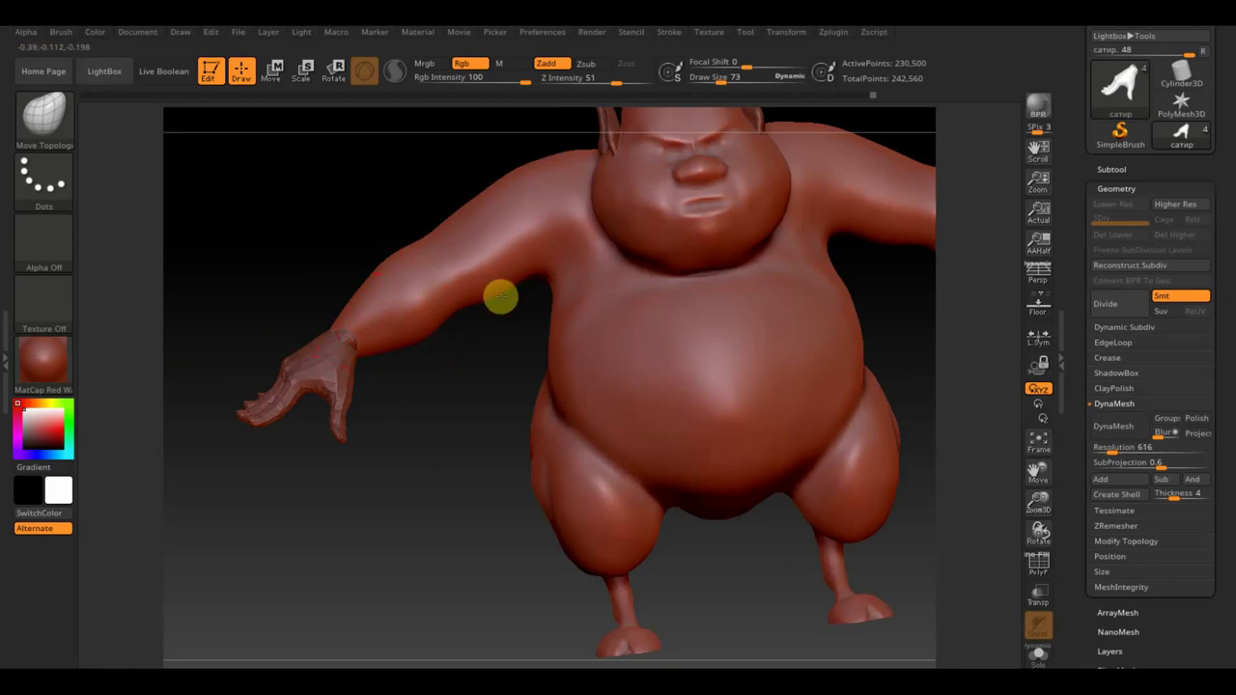
mouse_move(460, 350)
right_mouse_down()
mouse_move(480, 290)
mouse_move(489, 392)
mouse_move(587, 403)
mouse_move(493, 306)
right_mouse_up()
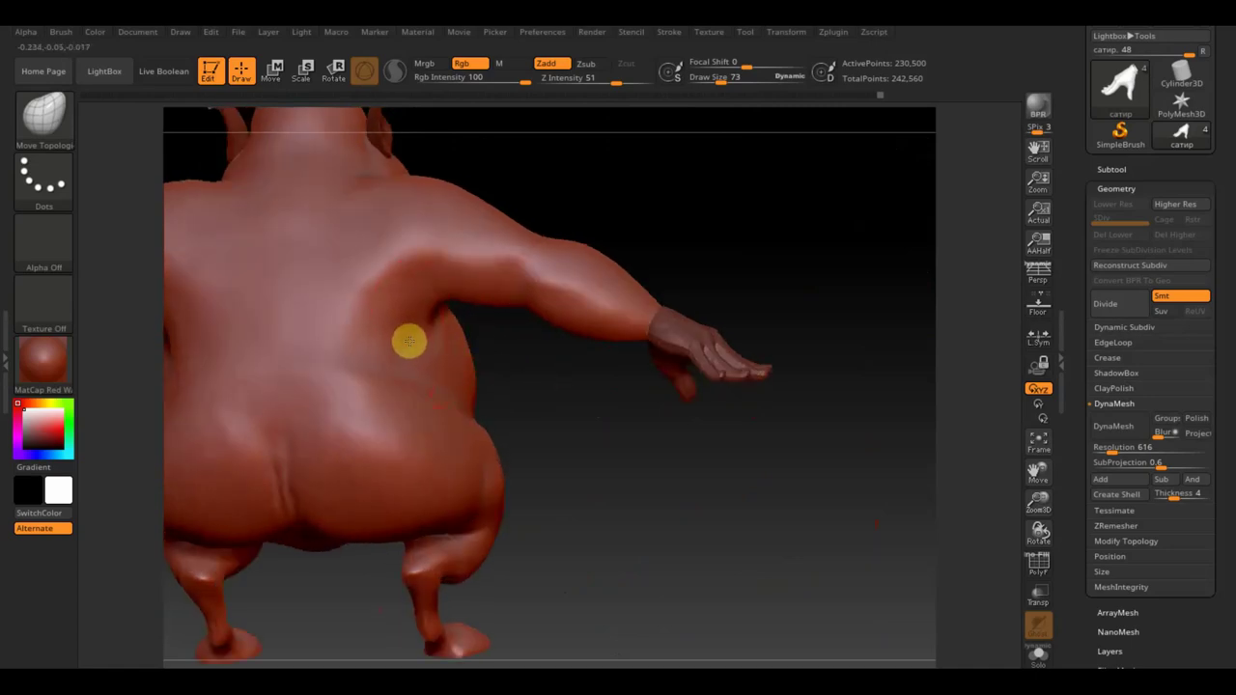
key("shift")
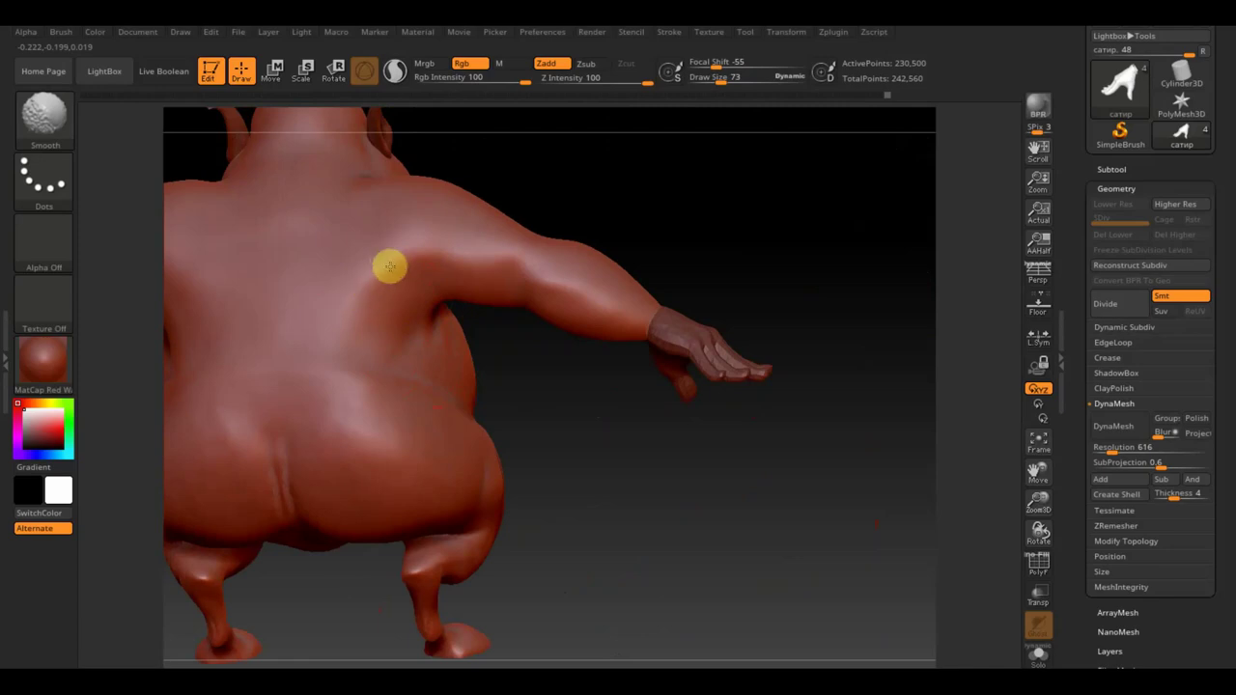
mouse_move(538, 480)
right_mouse_down()
mouse_move(504, 501)
mouse_move(397, 472)
right_mouse_up()
mouse_move(687, 496)
right_mouse_down()
mouse_move(824, 554)
mouse_move(687, 516)
mouse_move(567, 404)
right_mouse_up()
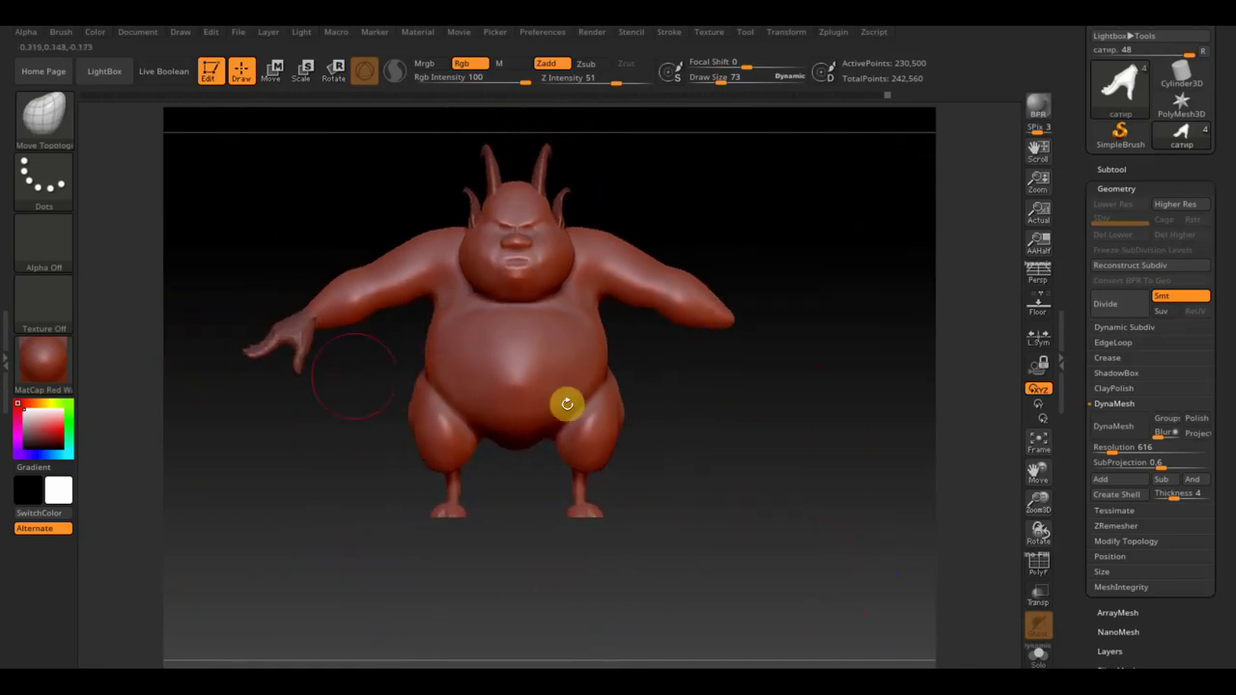
Use Mirror And Weld to copy the hand onto the opposite arm.
left_click(1126, 542)
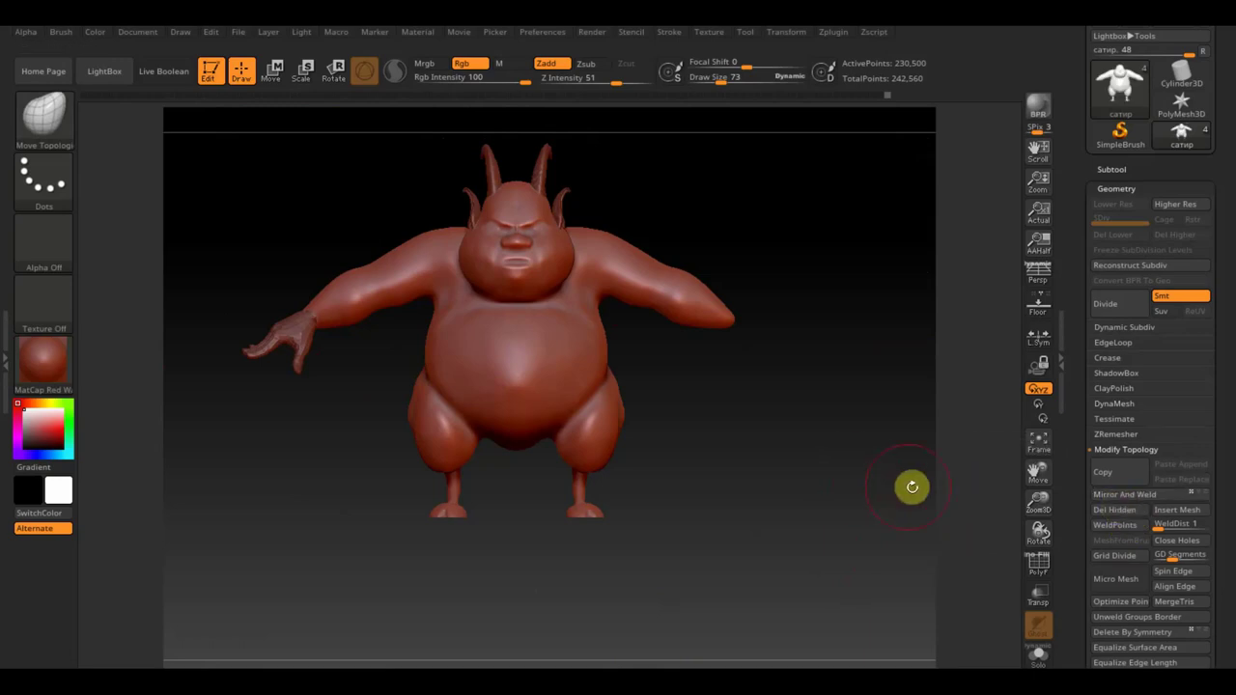
left_click(300, 355, "alt")
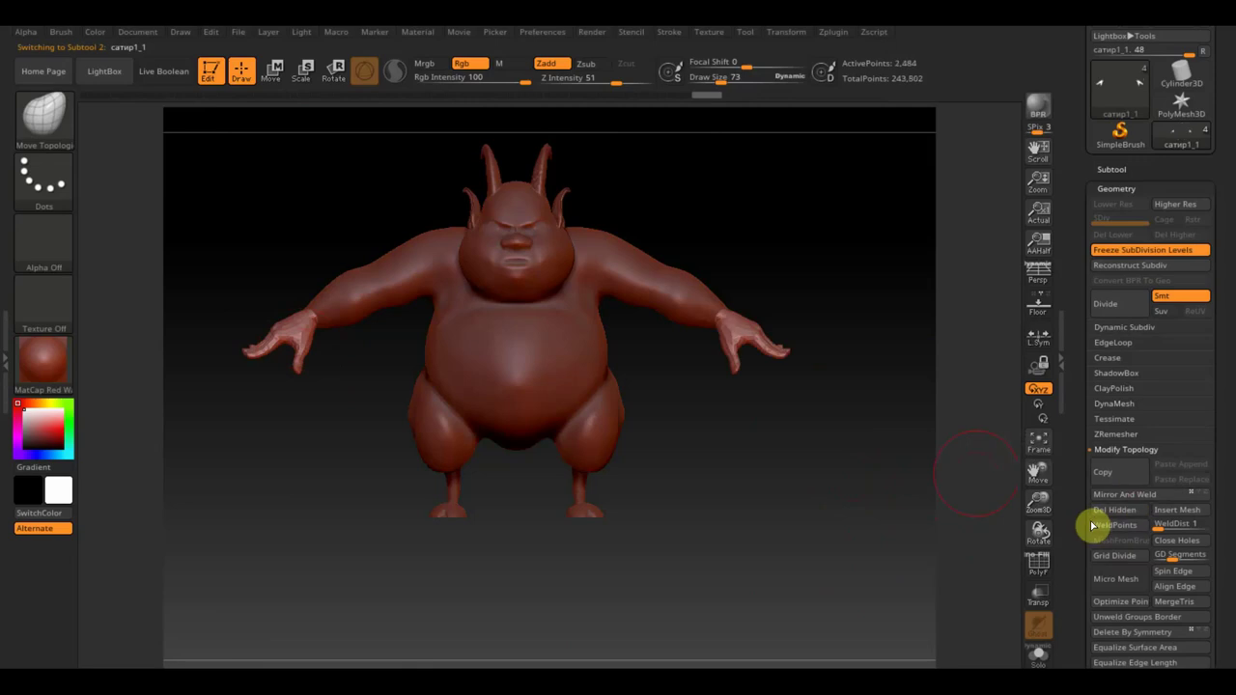
mouse_move(877, 497)
left_mouse_down()
mouse_move(886, 507)
mouse_move(801, 519)
left_mouse_up()
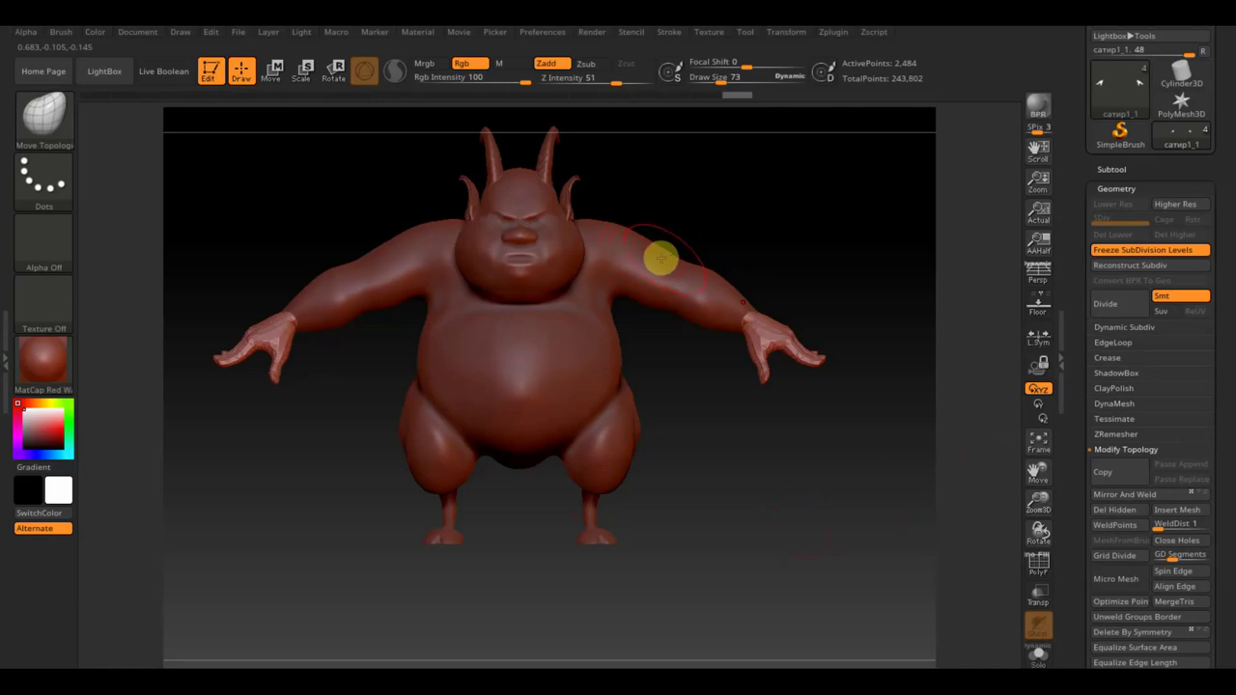
mouse_move(687, 212)
left_mouse_down()
mouse_move(630, 278)
mouse_move(648, 314)
left_mouse_up()
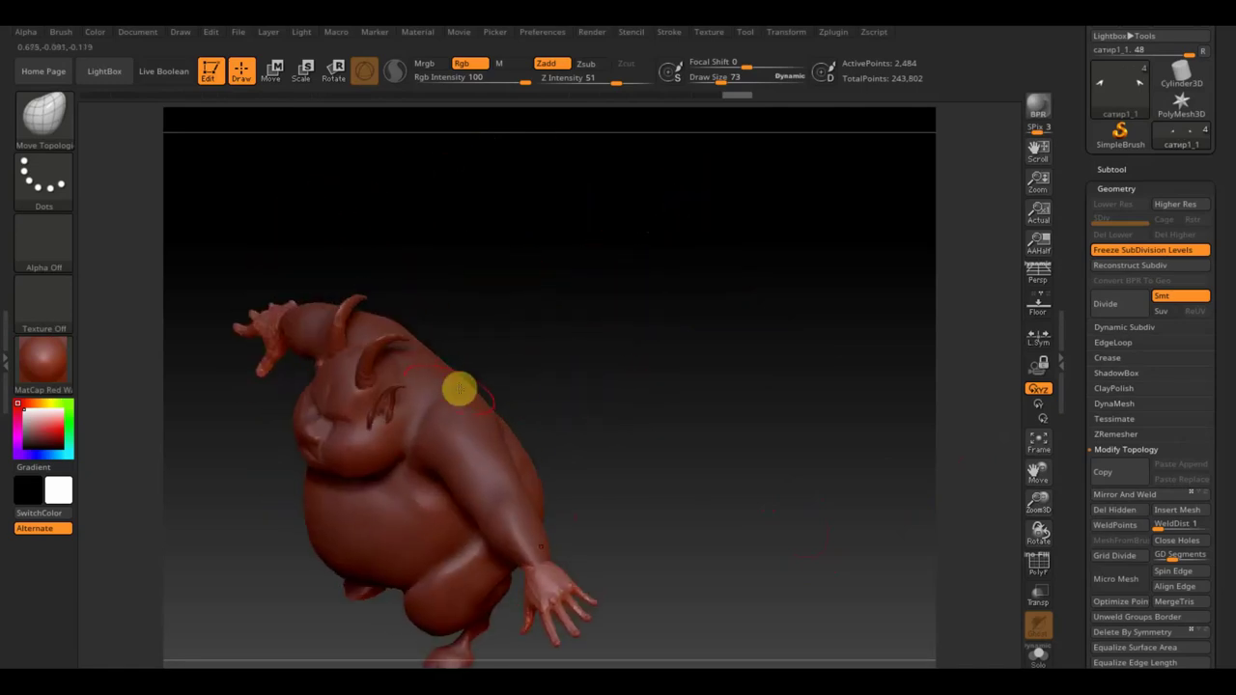
Switch to the body subtool and raise Draw Size from 62 to 104.
left_click(454, 392, "alt")
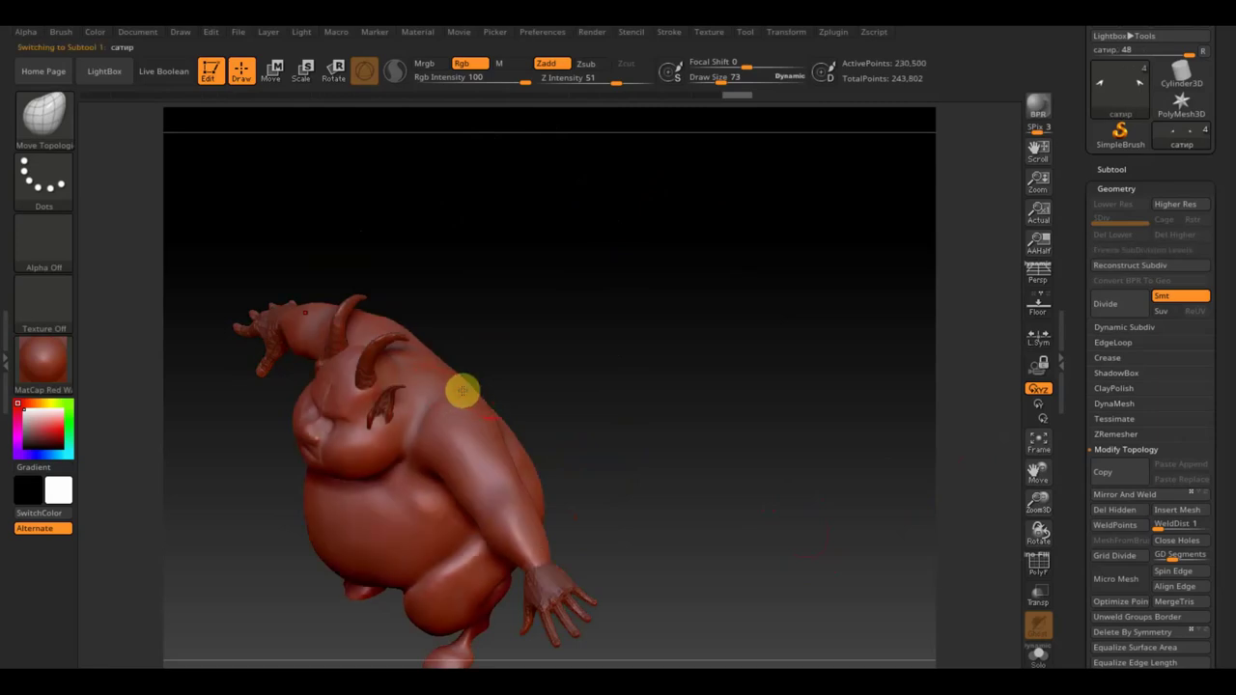
mouse_move(438, 360)
left_mouse_down()
mouse_move(536, 281)
mouse_move(538, 292)
left_mouse_up()
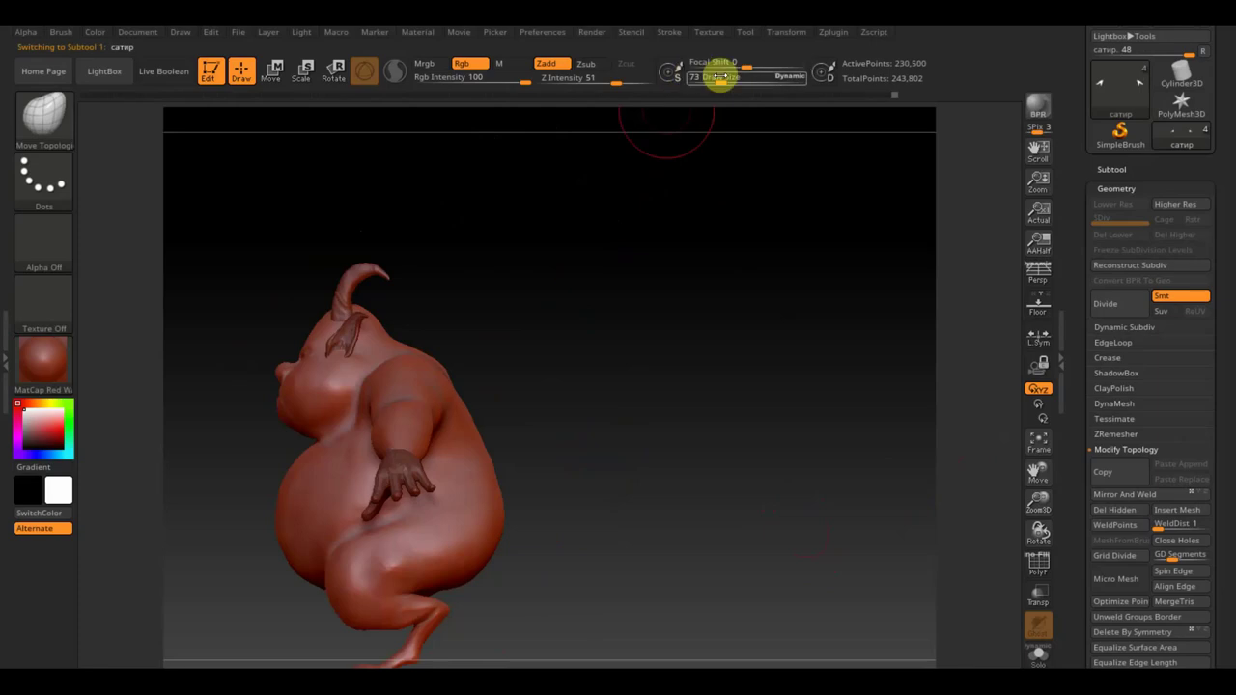
mouse_move(638, 245)
left_mouse_down()
mouse_move(561, 382)
mouse_move(580, 359)
left_mouse_up()
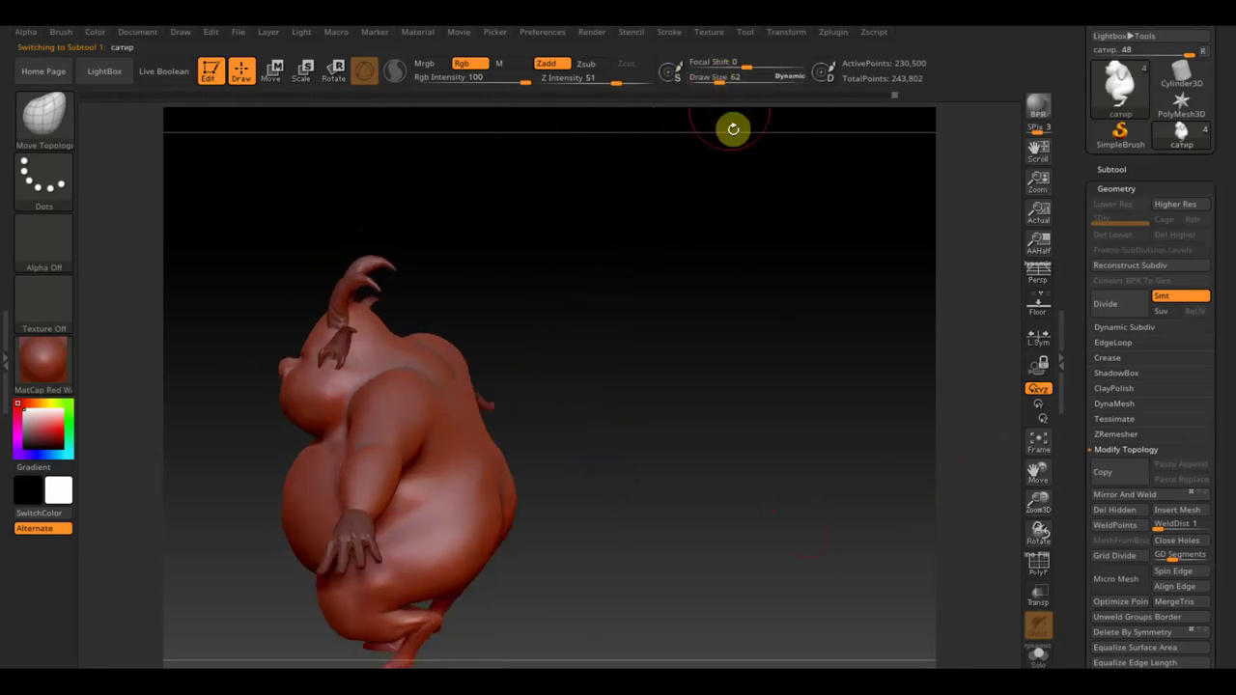
left_click_drag(717, 81, 726, 81)
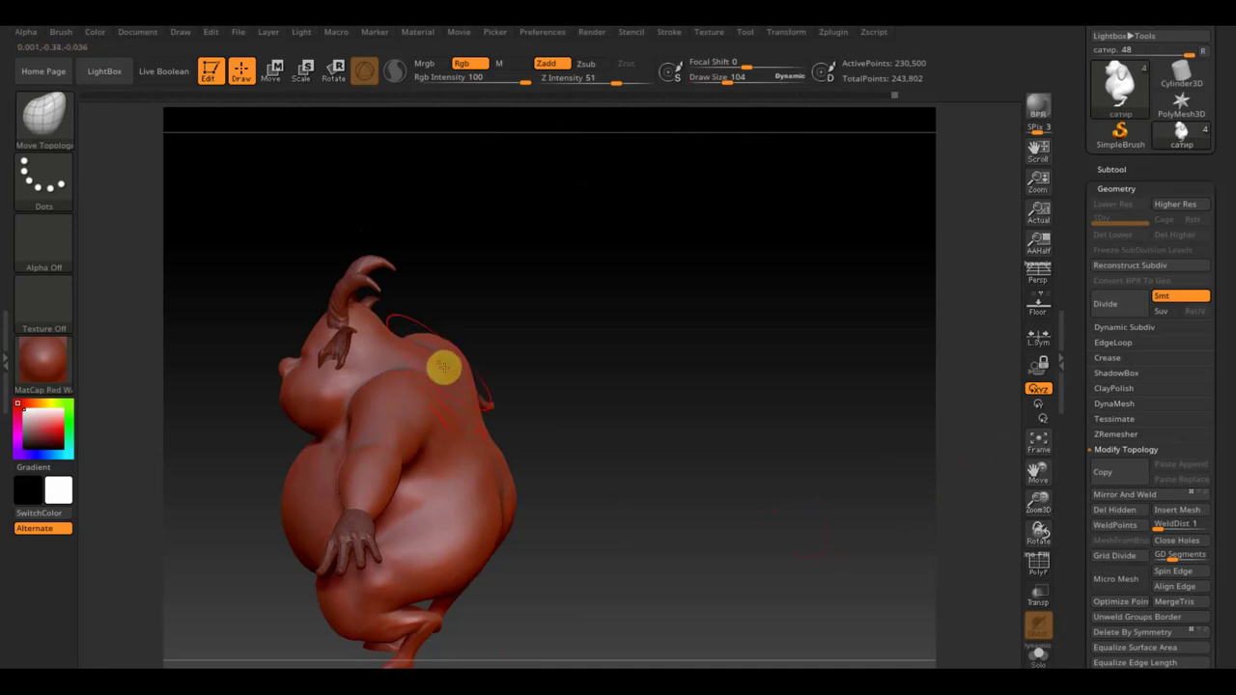
mouse_move(576, 447)
left_mouse_down()
mouse_move(579, 417)
mouse_move(579, 428)
left_mouse_up()
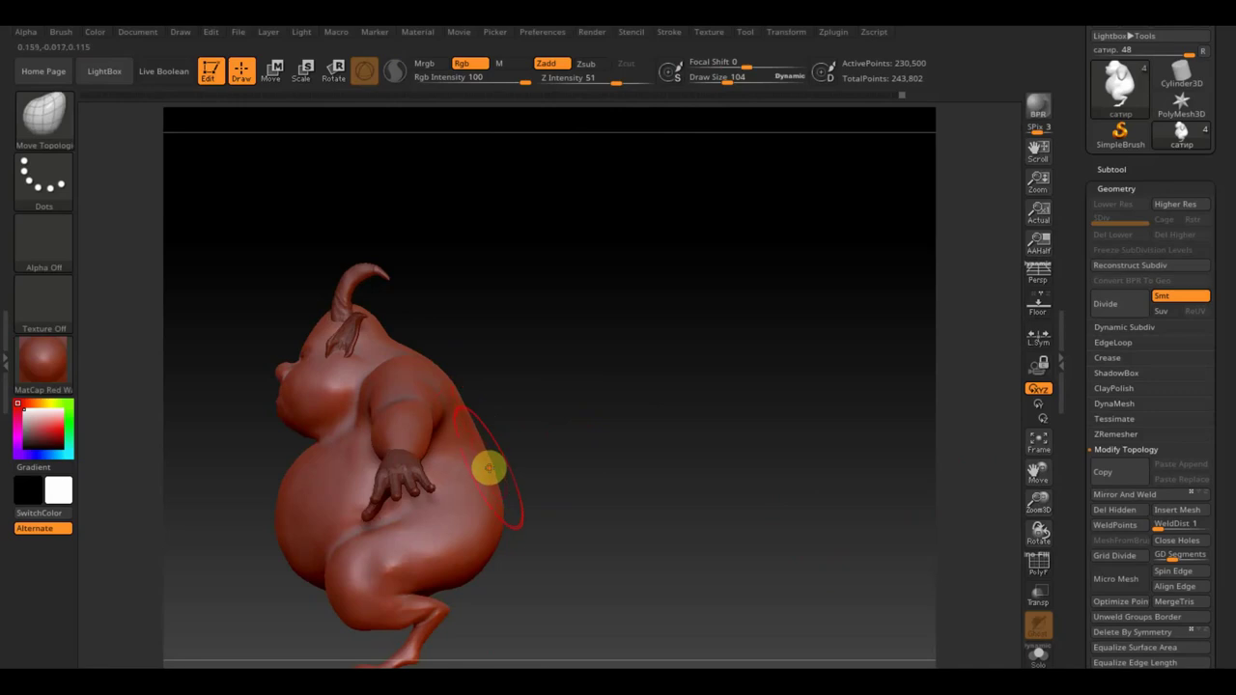
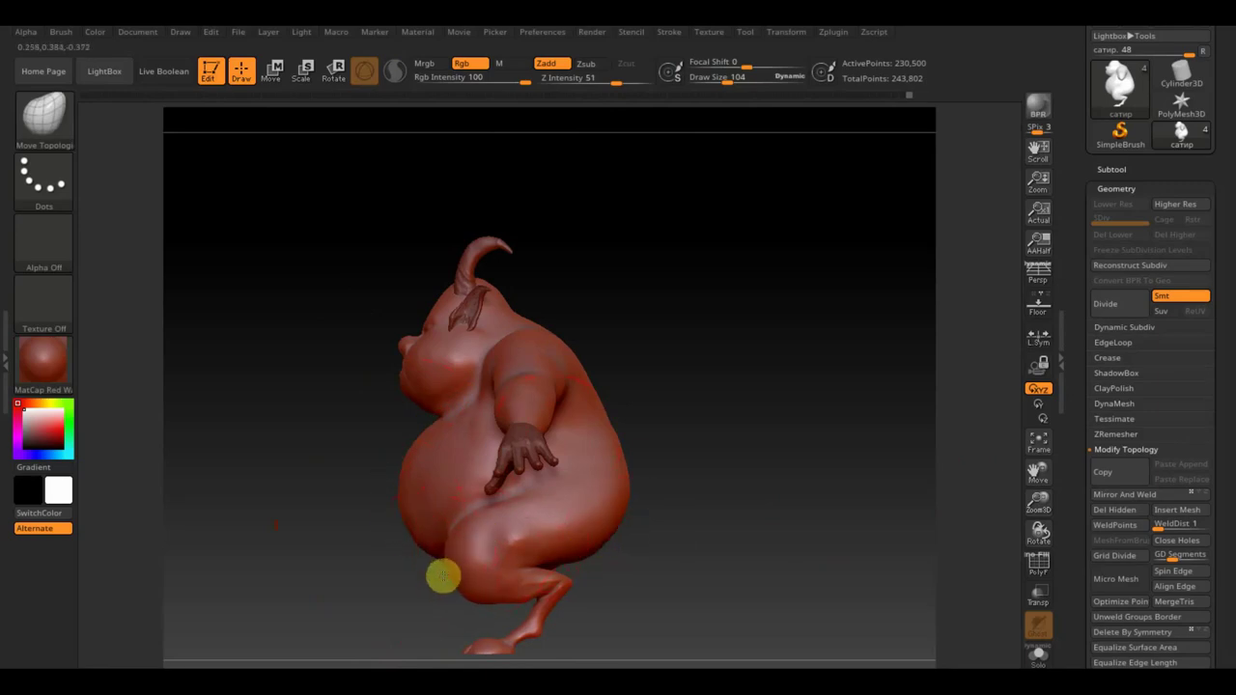
Orbit the satyr to a front view and lower Draw Size to 77.
mouse_move(689, 532)
left_mouse_down()
mouse_move(761, 547)
mouse_move(690, 556)
left_mouse_up()
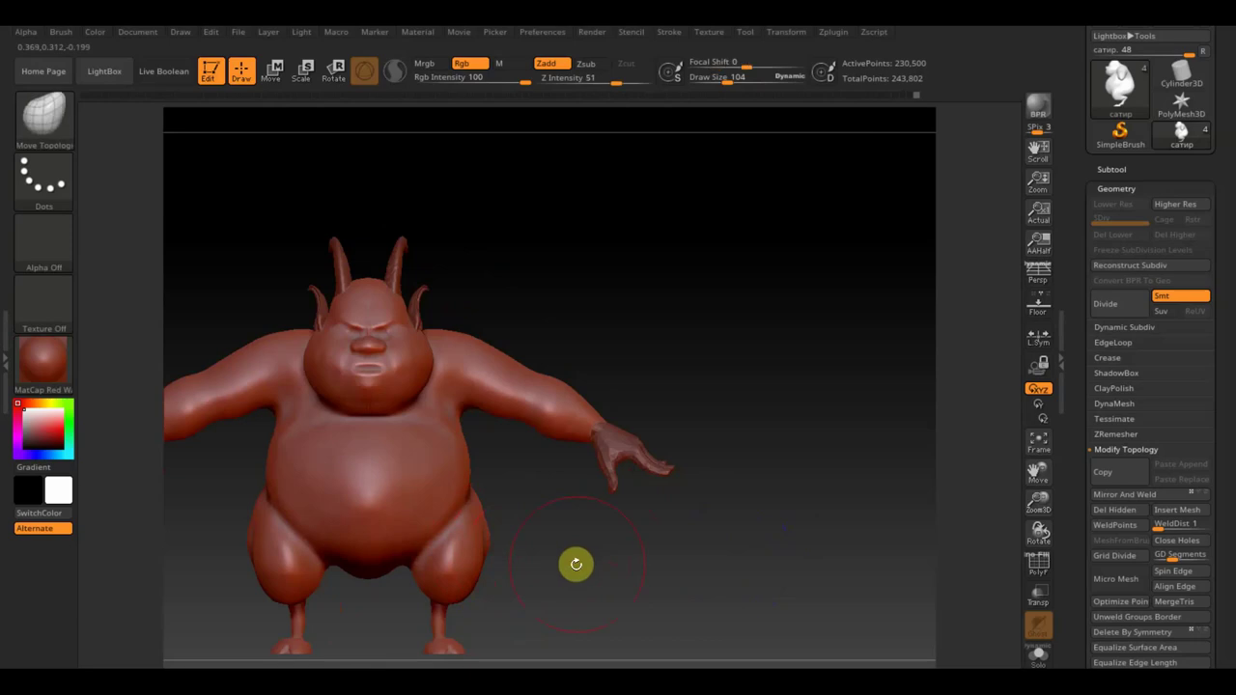
left_click_drag(574, 558, 725, 504)
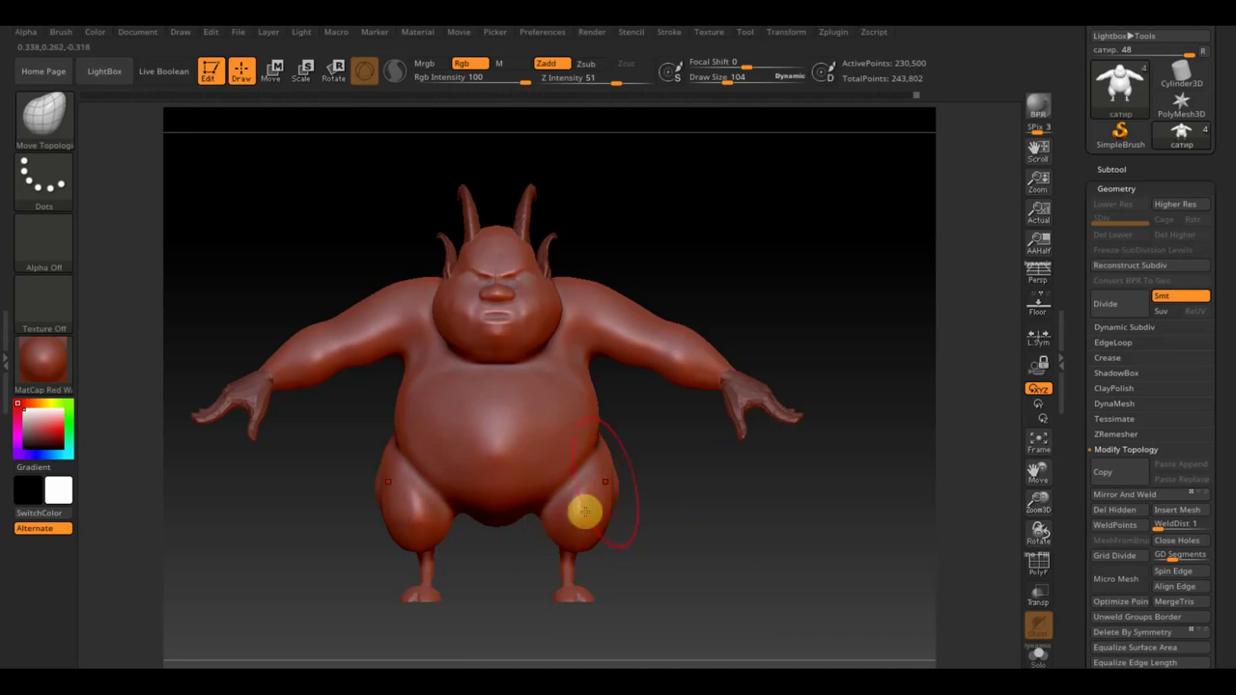
mouse_move(591, 546)
left_mouse_down()
mouse_move(662, 586)
mouse_move(635, 587)
mouse_move(698, 593)
mouse_move(691, 581)
mouse_move(706, 605)
left_mouse_up()
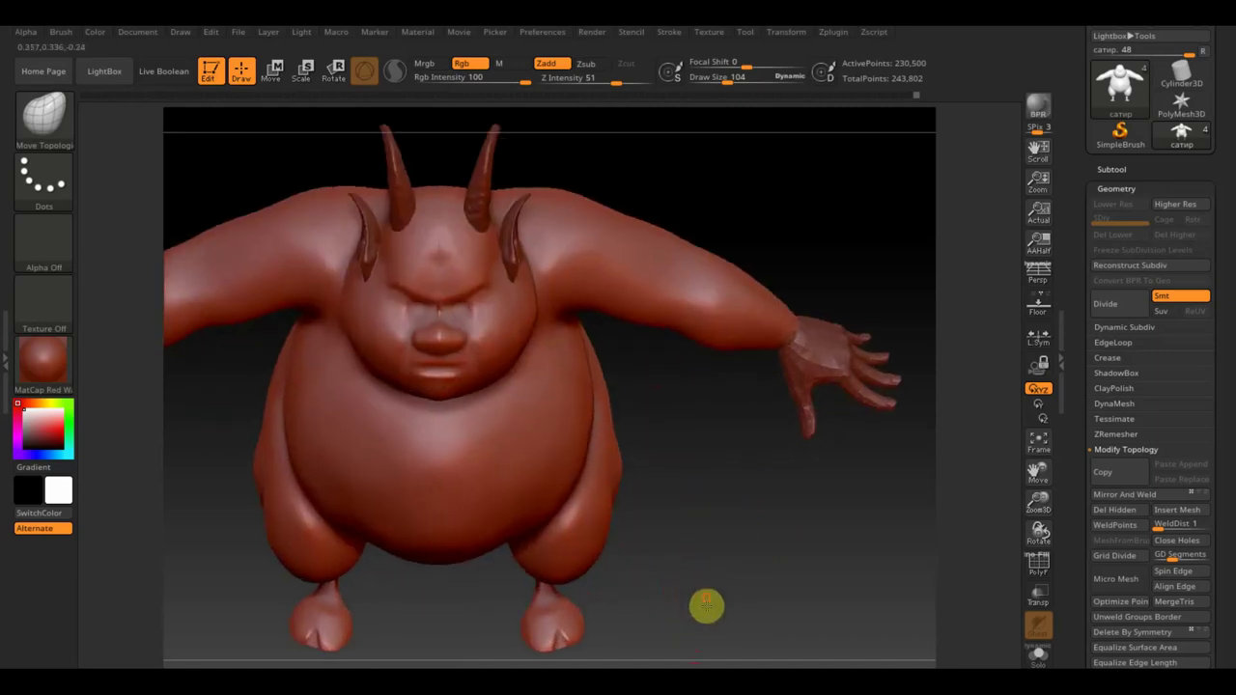
left_click_drag(724, 76, 719, 76)
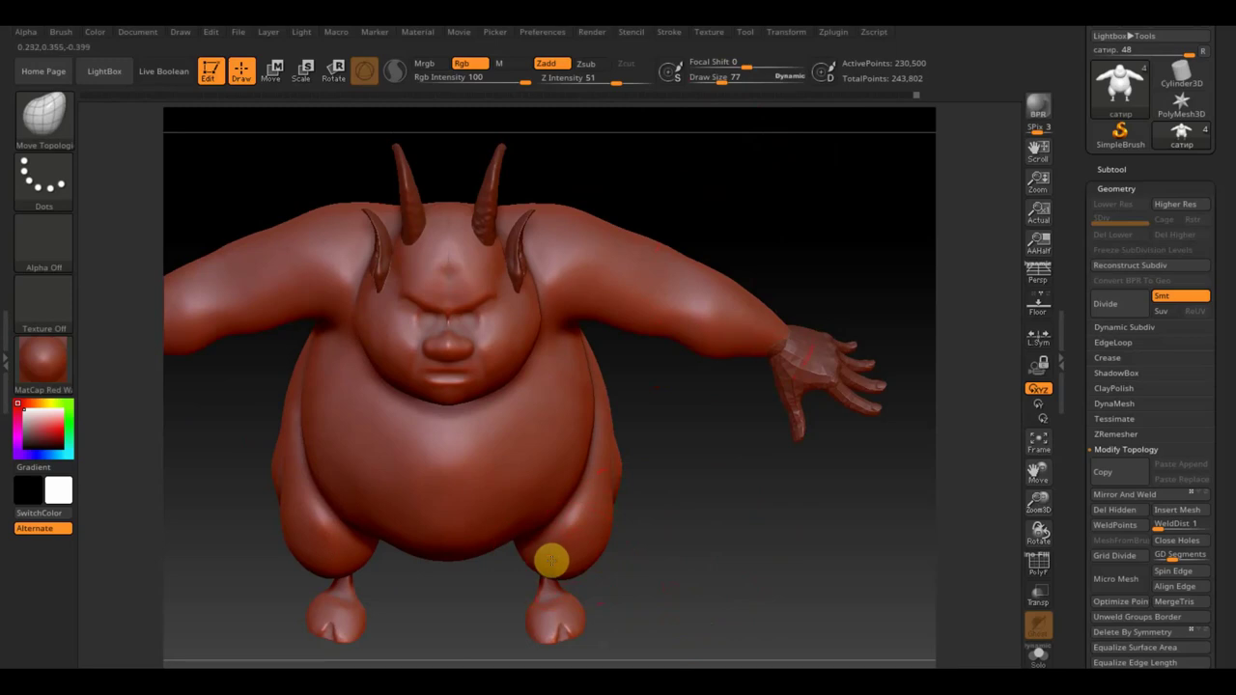
left_click_drag(644, 577, 662, 486)
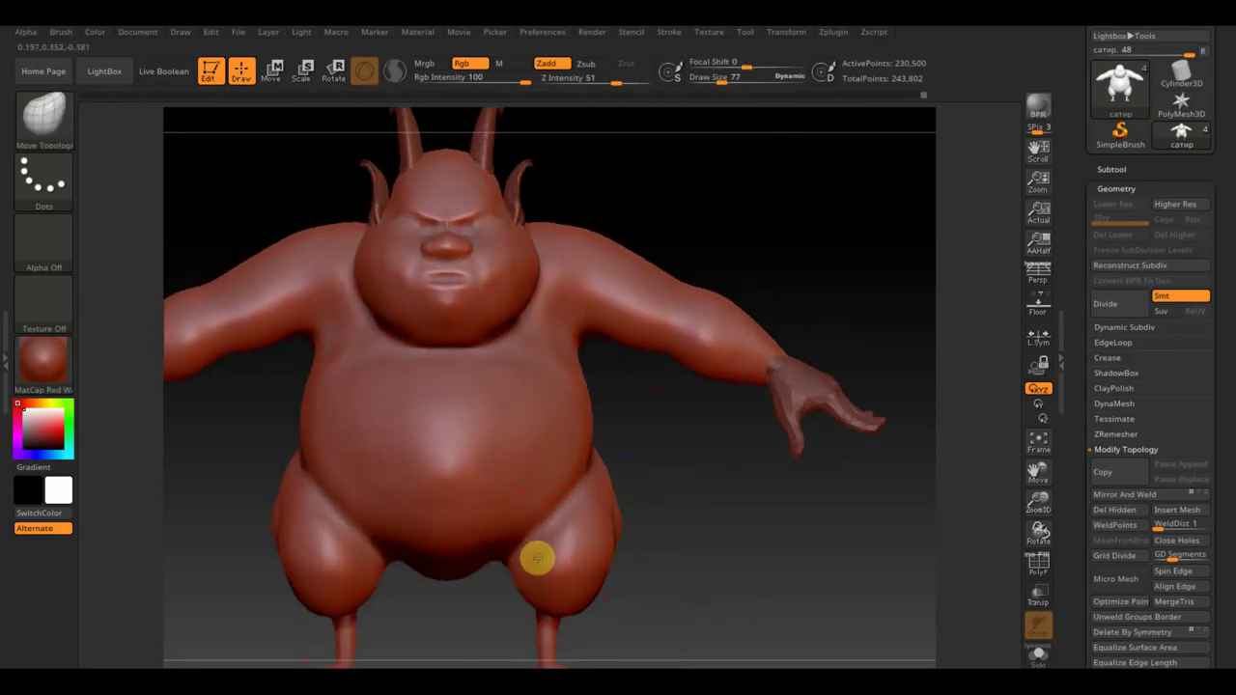
left_click_drag(637, 535, 633, 543)
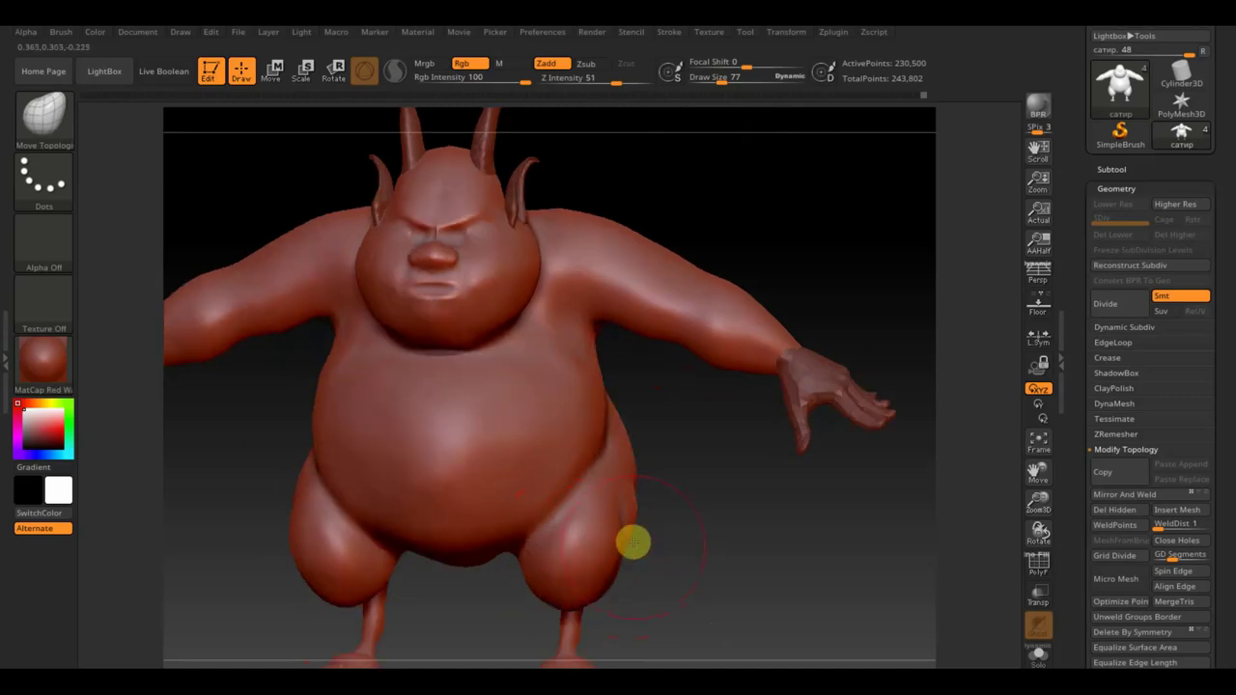
Show the Hercules Phil concept sheet semi-transparently over the satyr at a three-quarter view.
key("shift")
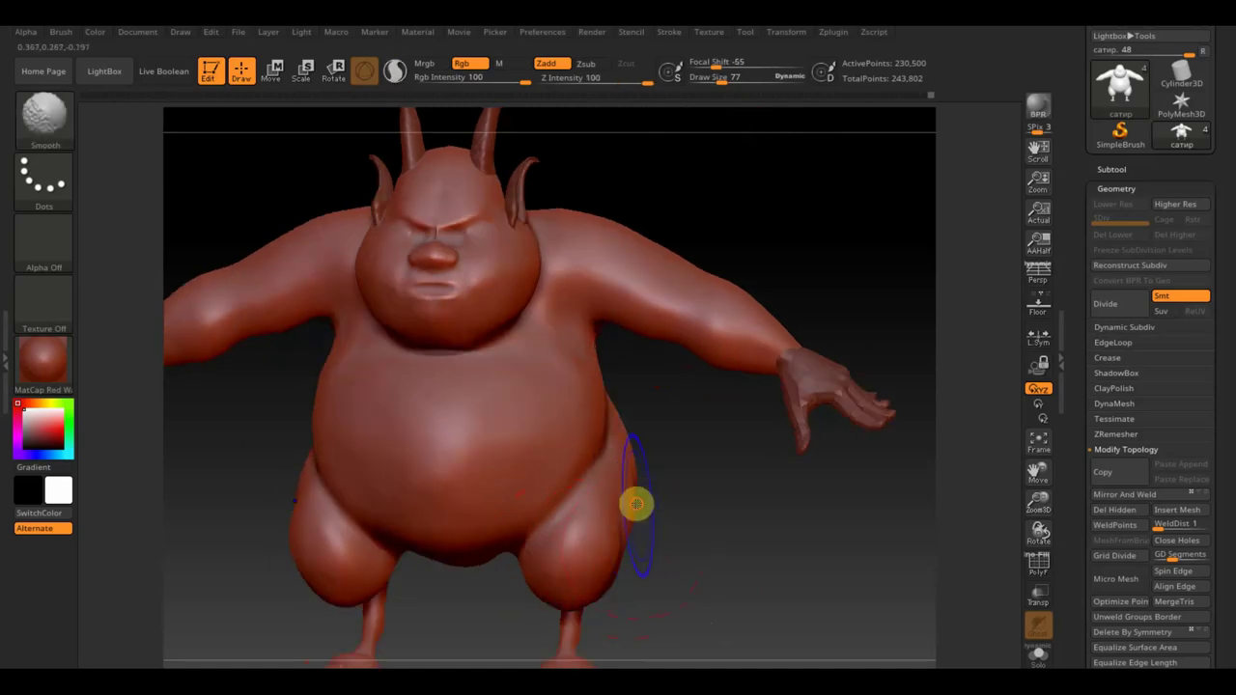
left_click_drag(630, 503, 682, 519)
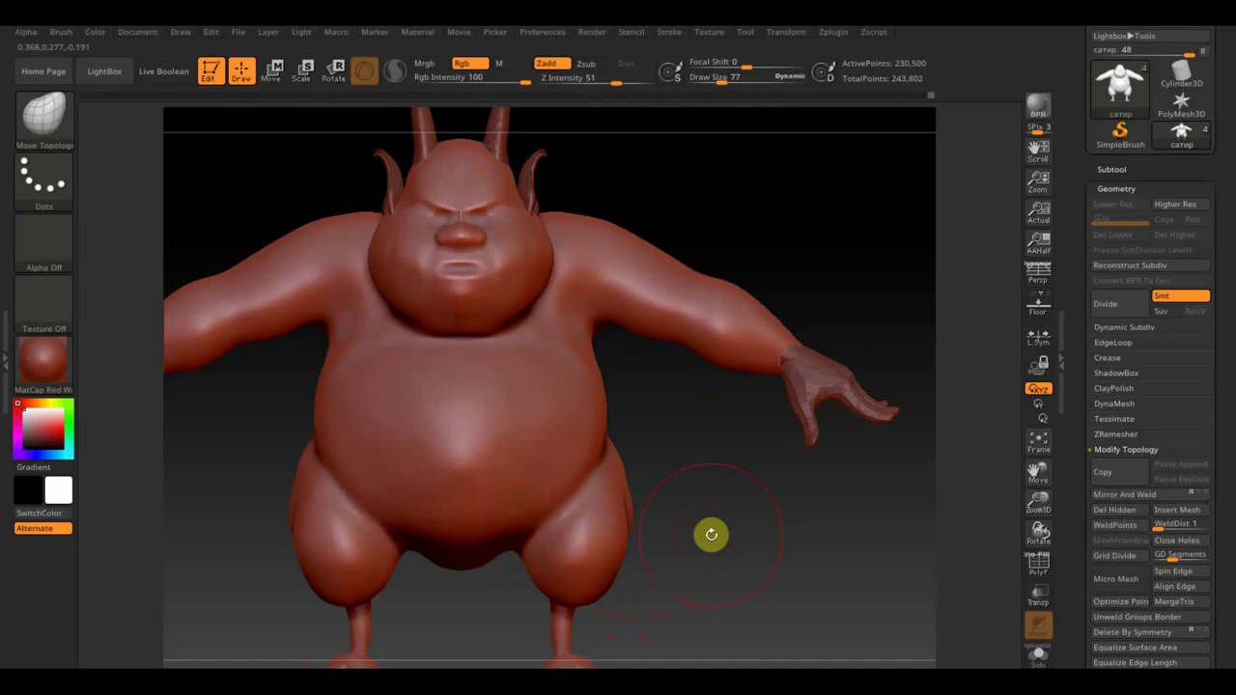
left_click_drag(740, 554, 776, 518)
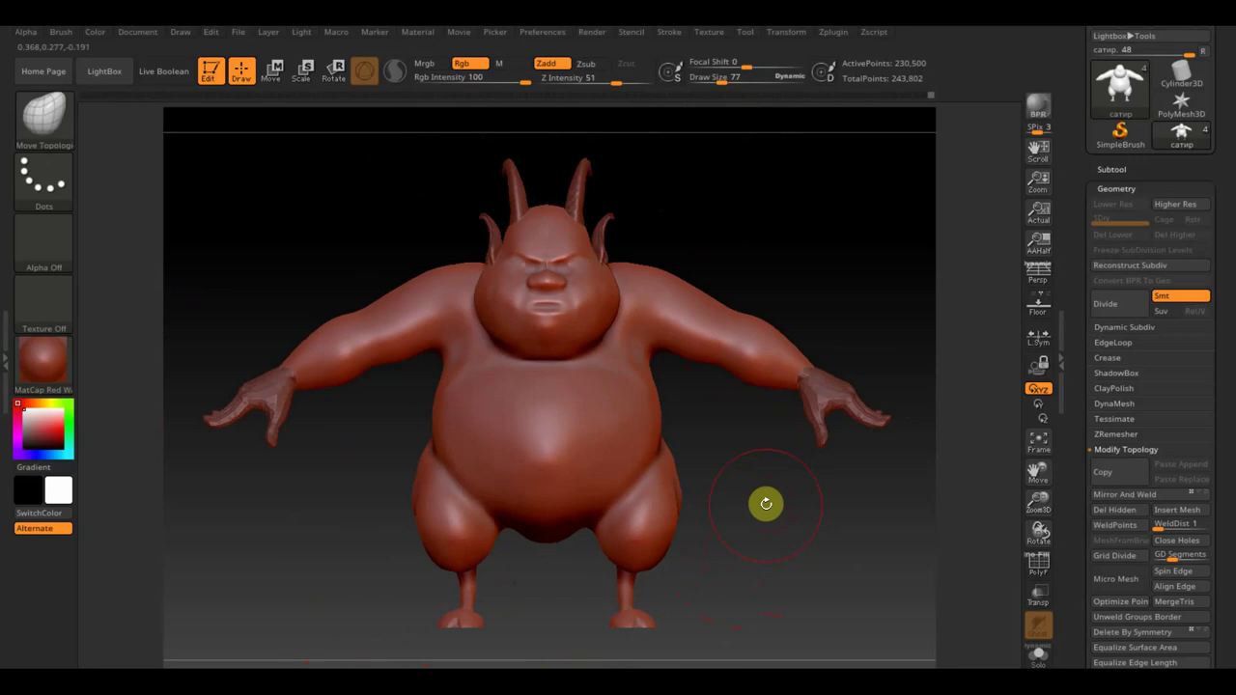
mouse_move(756, 492)
left_mouse_down()
mouse_move(825, 509)
mouse_move(751, 537)
mouse_move(787, 538)
left_mouse_up()
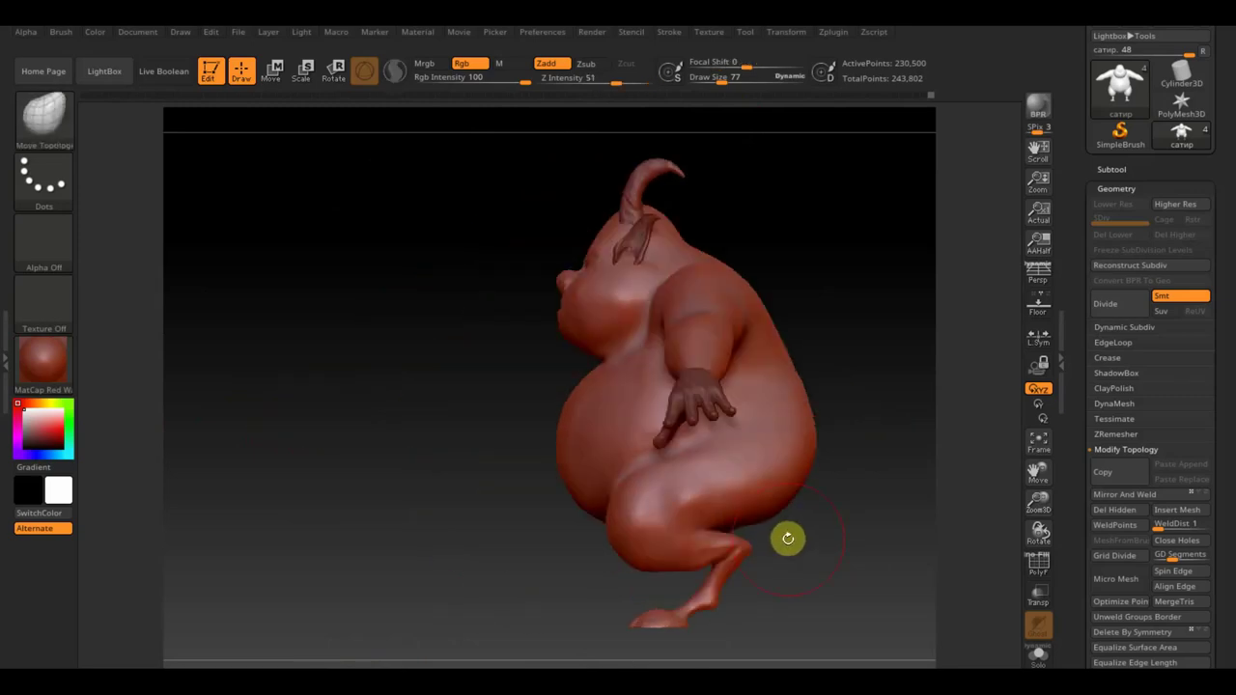
left_click_drag(803, 536, 822, 543)
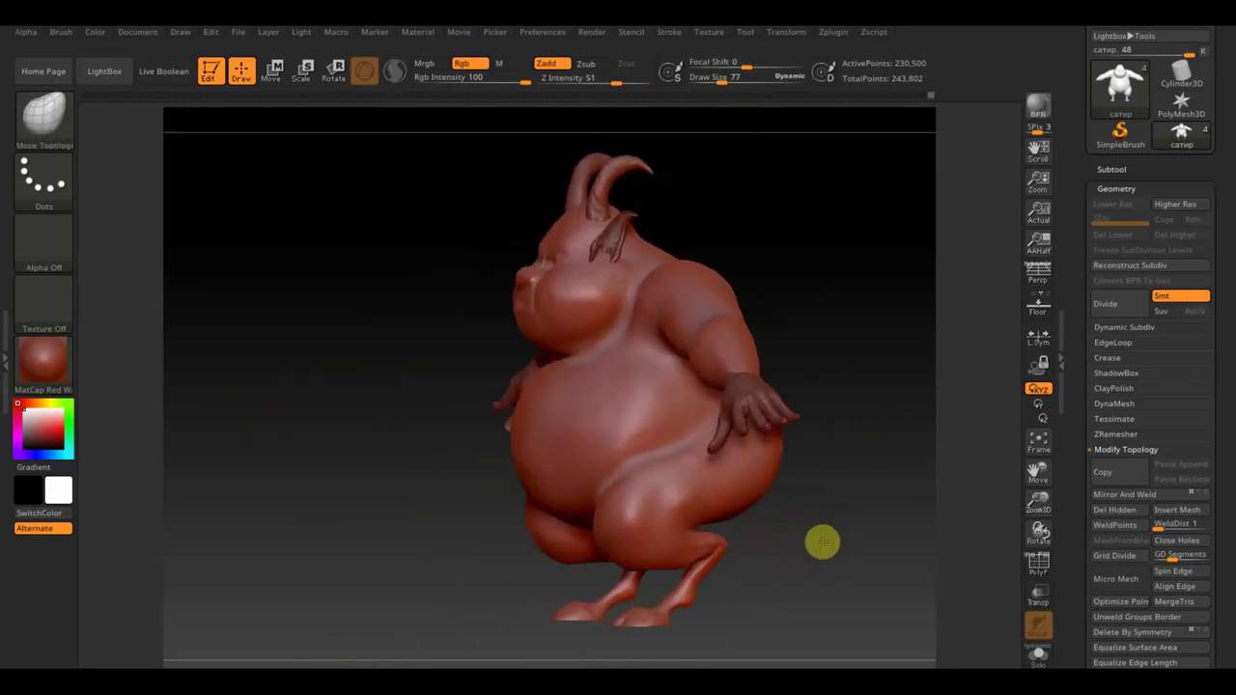
key("shift+z")
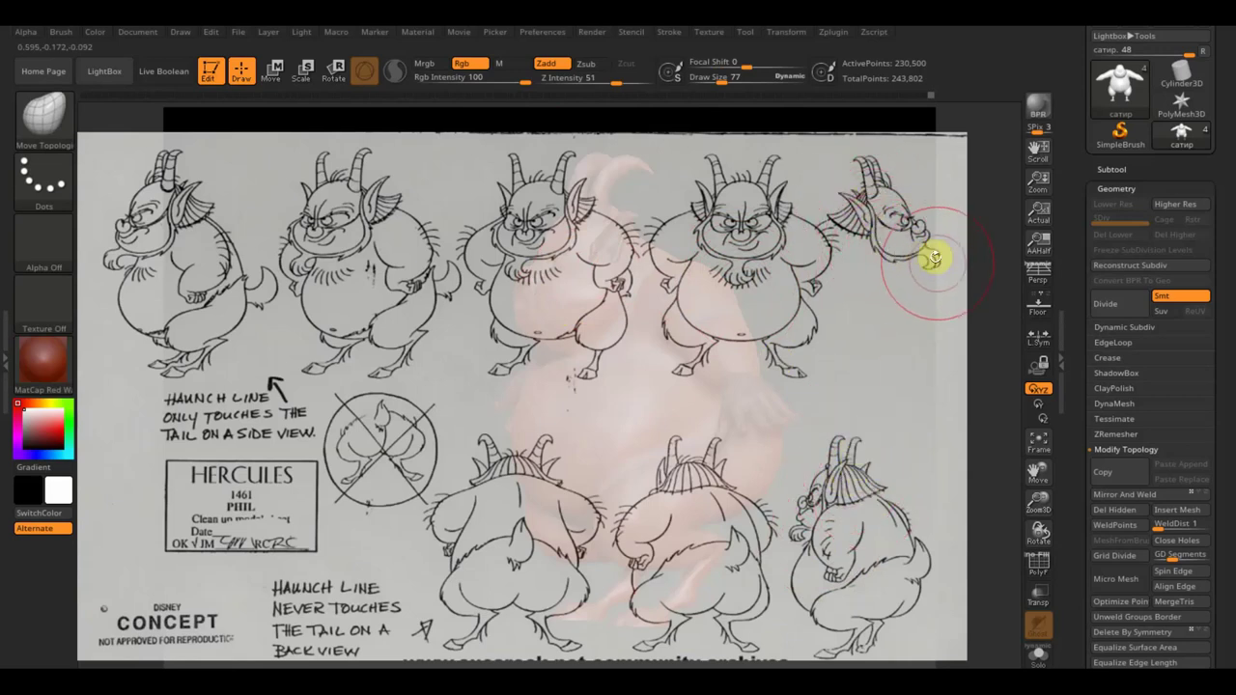
Hide the concept overlay and drop Draw Size to 26 at a three-quarter view.
left_click_drag(934, 261, 872, 235)
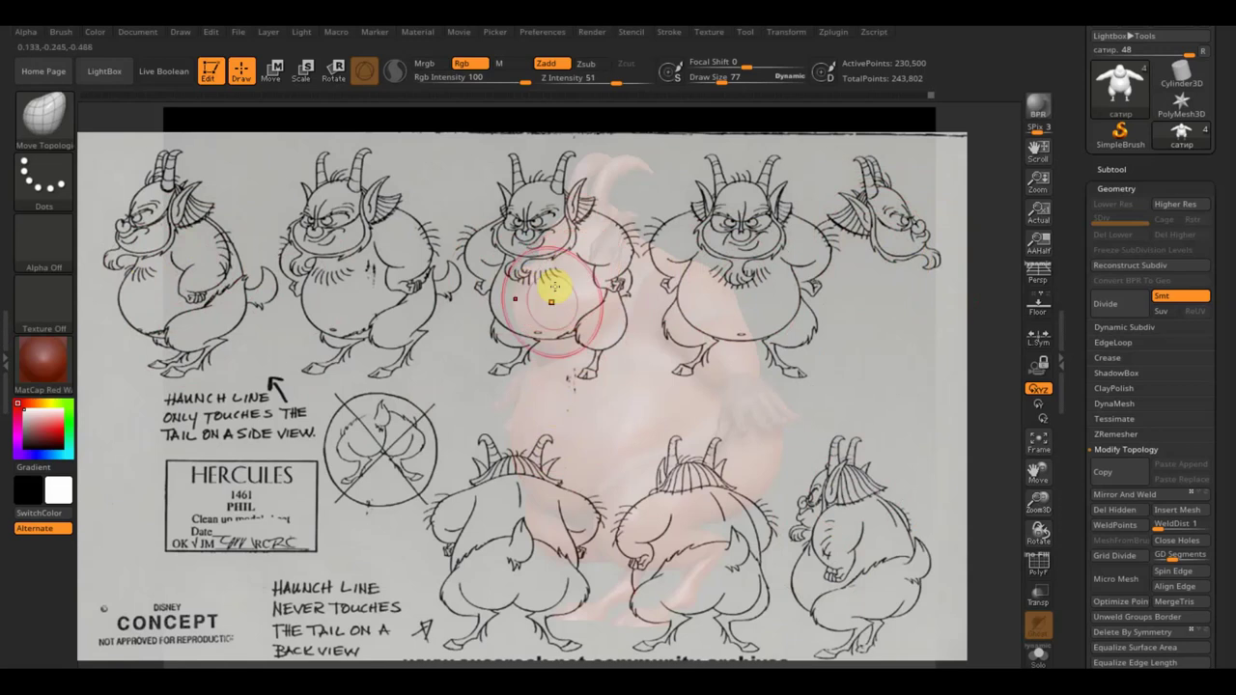
key("shift+z")
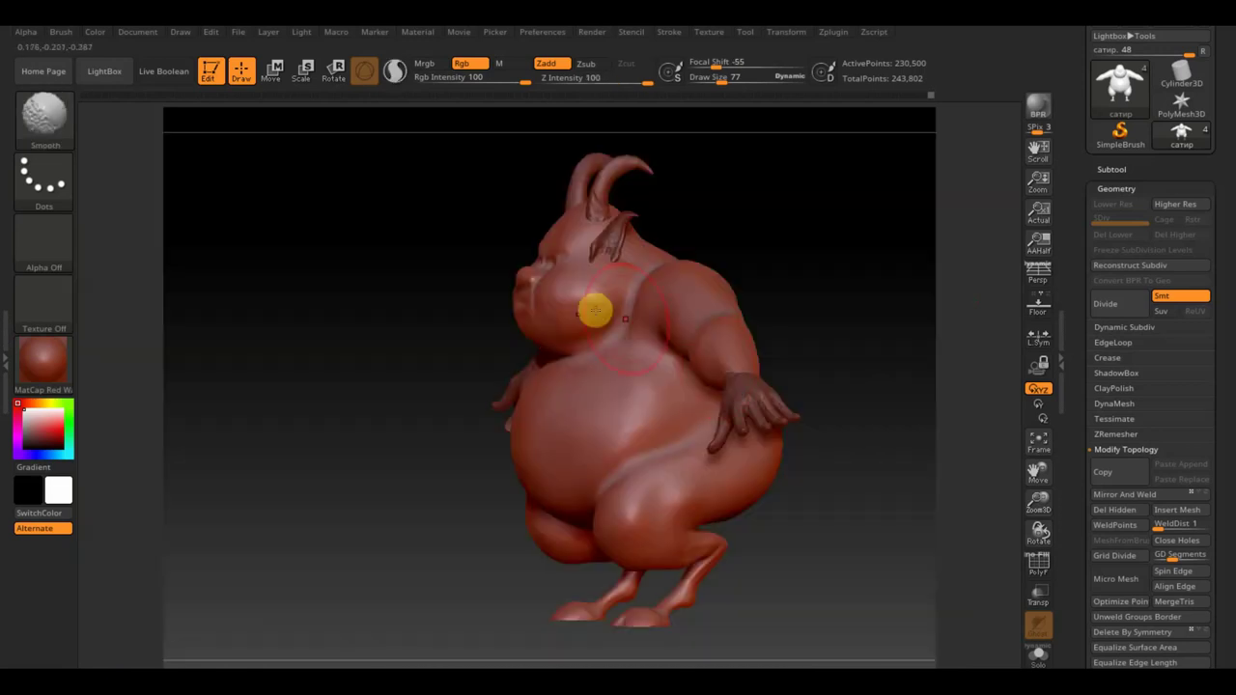
mouse_move(594, 309)
left_mouse_down()
mouse_move(841, 312)
mouse_move(830, 306)
mouse_move(905, 345)
mouse_move(827, 367)
left_mouse_up()
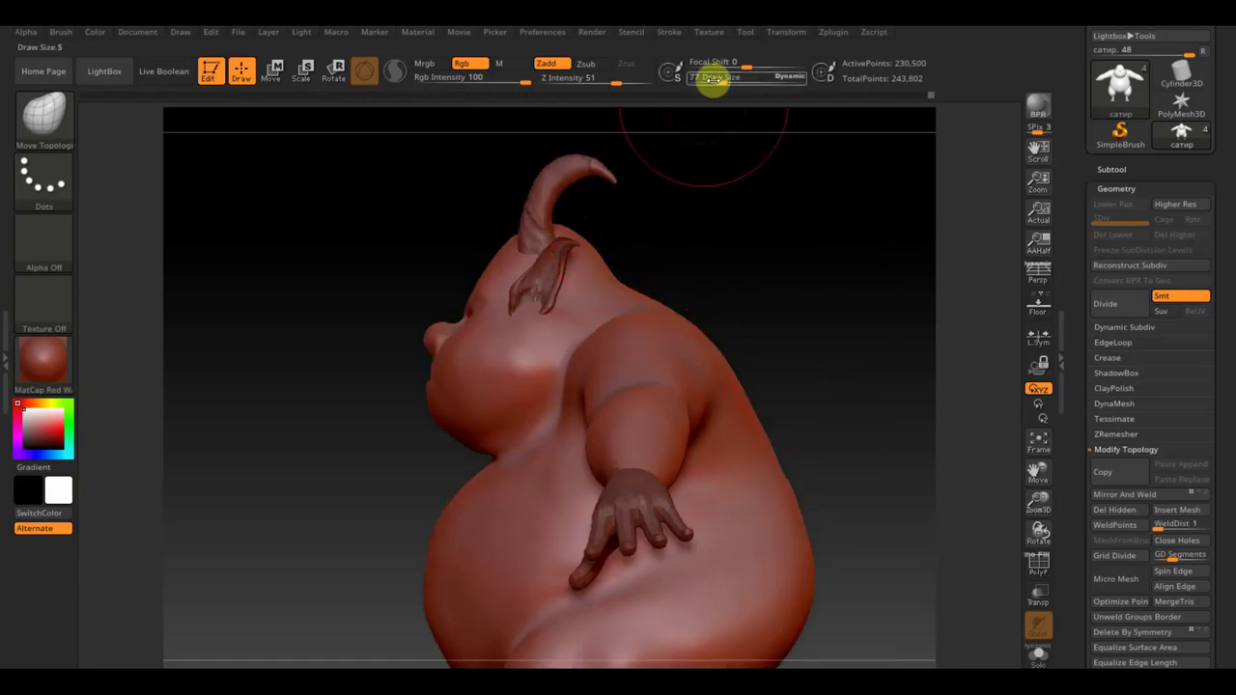
left_click_drag(711, 80, 720, 81)
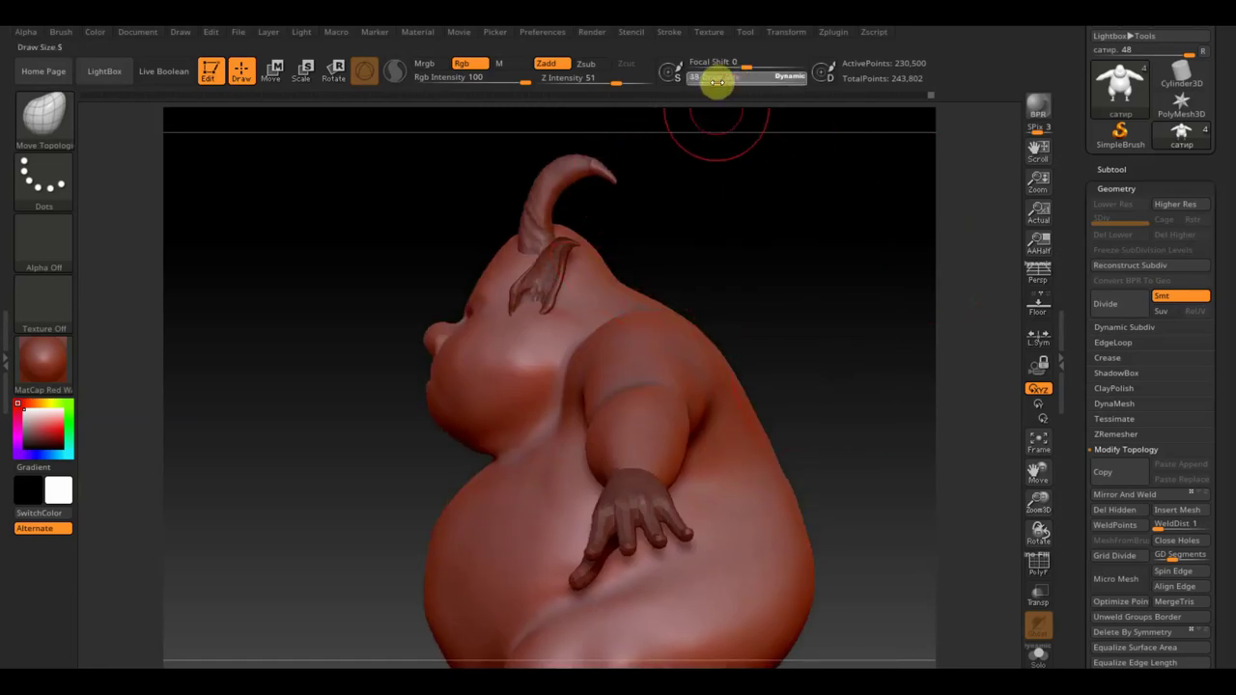
mouse_move(718, 184)
left_mouse_down()
mouse_move(740, 204)
mouse_move(502, 357)
left_mouse_up()
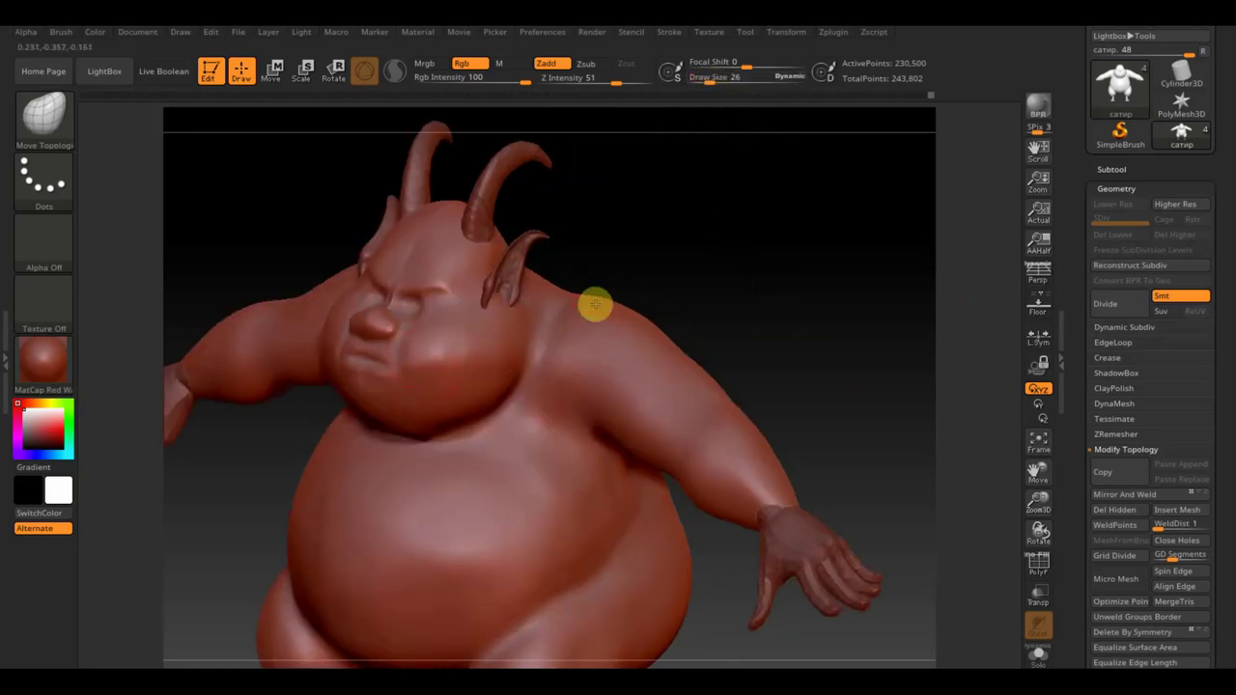
mouse_move(641, 279)
left_mouse_down()
mouse_move(631, 267)
mouse_move(590, 287)
mouse_move(529, 333)
left_mouse_up()
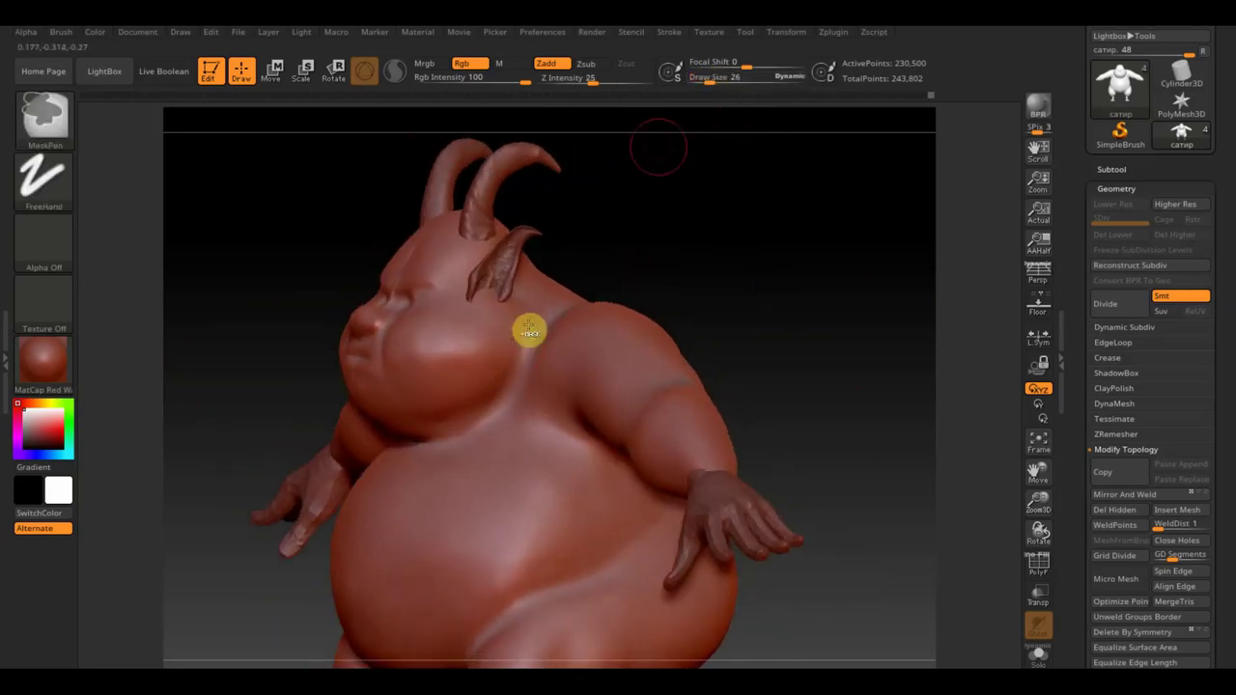
Mask a thin line along the satyr's chin and neck crease with a small MaskPen.
left_click_drag(698, 83, 702, 82)
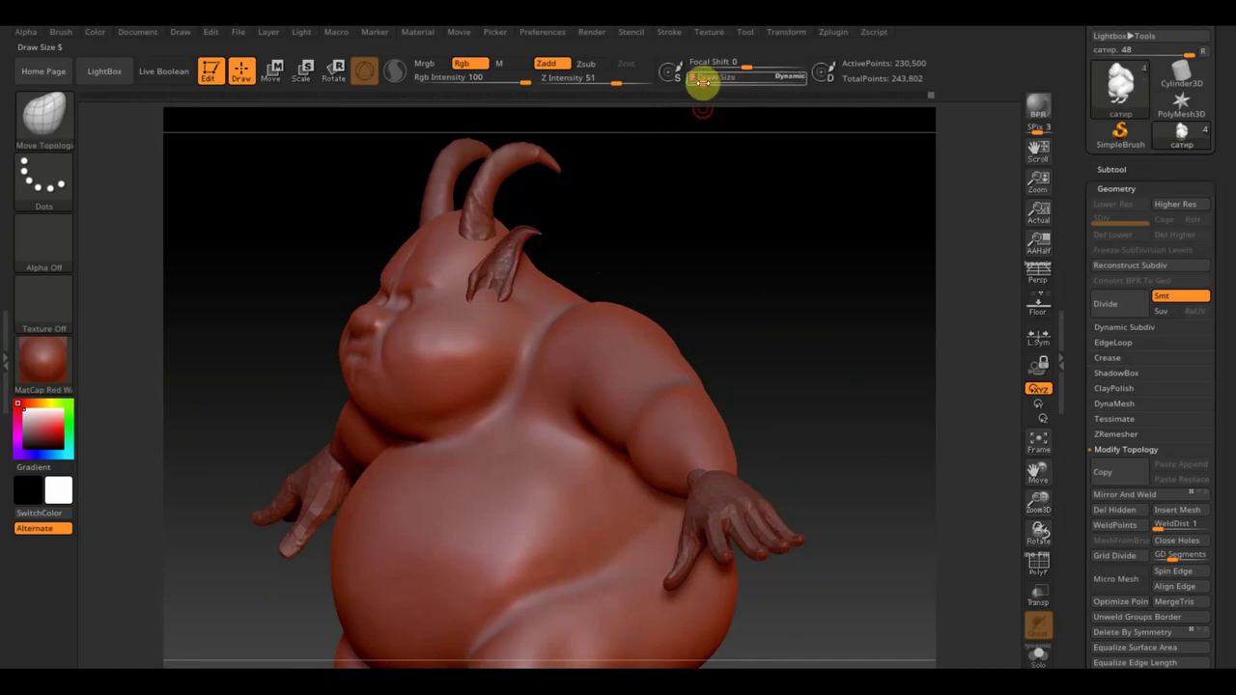
key("ctrl")
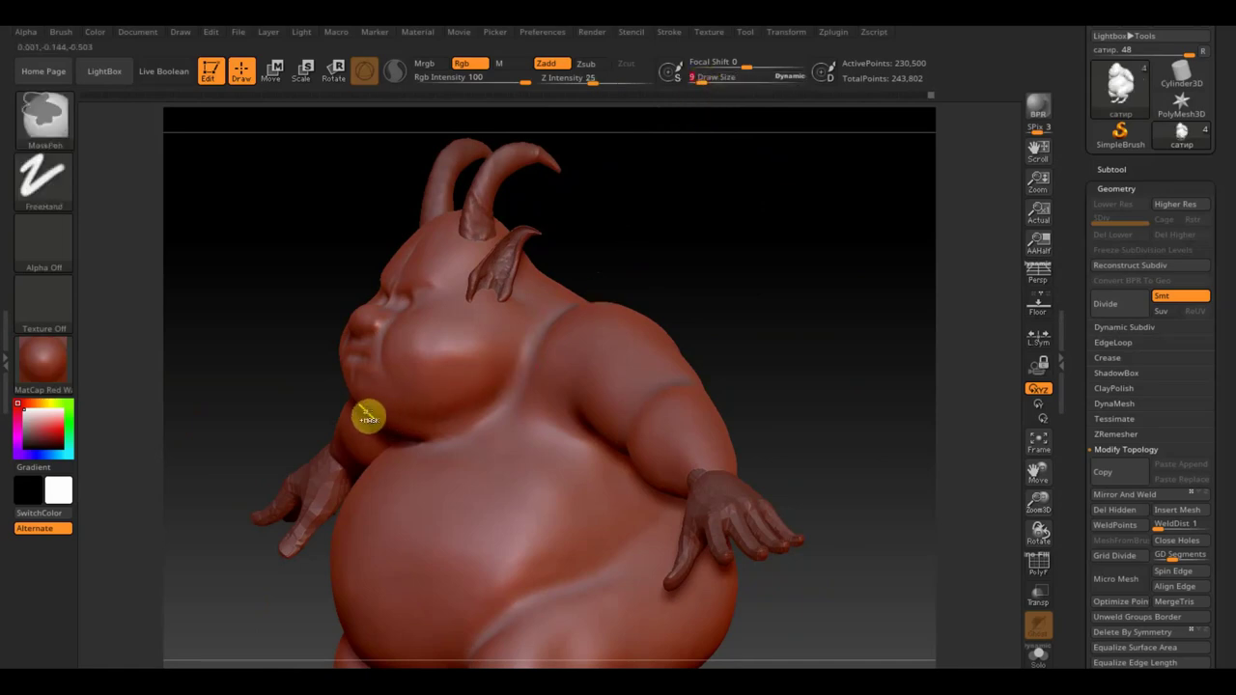
left_click_drag(382, 409, 438, 392, "ctrl")
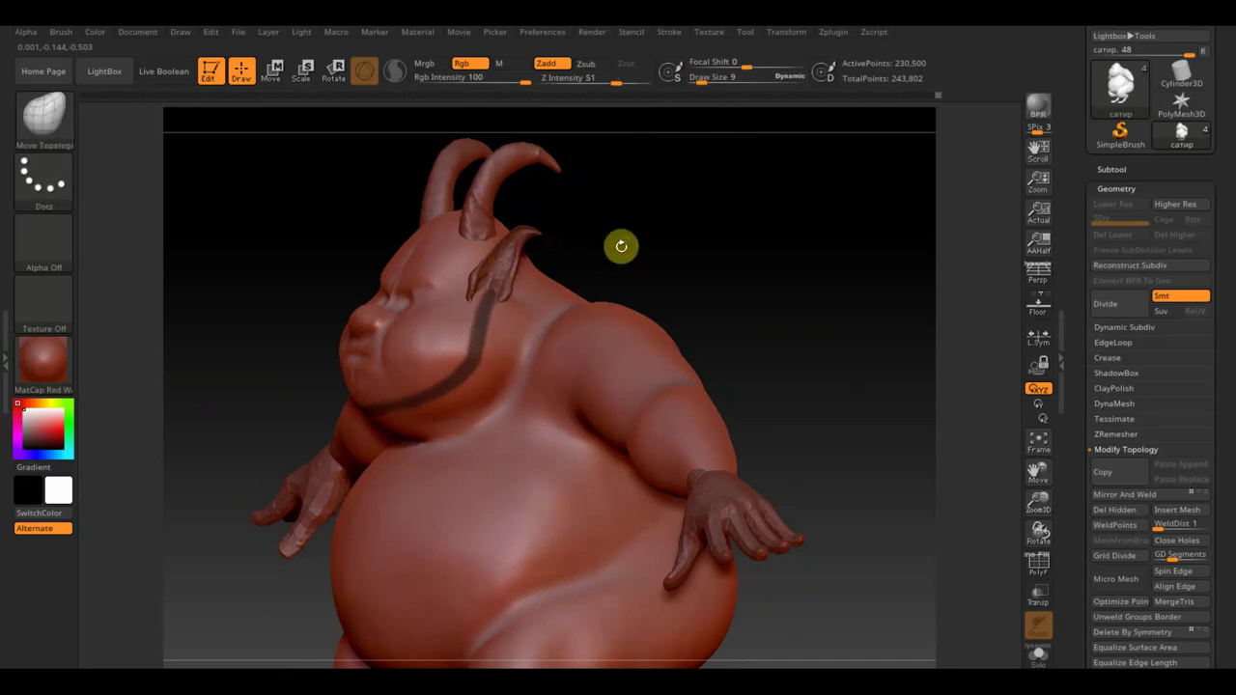
mouse_move(621, 242)
left_mouse_down()
mouse_move(602, 284)
mouse_move(497, 337)
mouse_move(467, 298)
left_mouse_up()
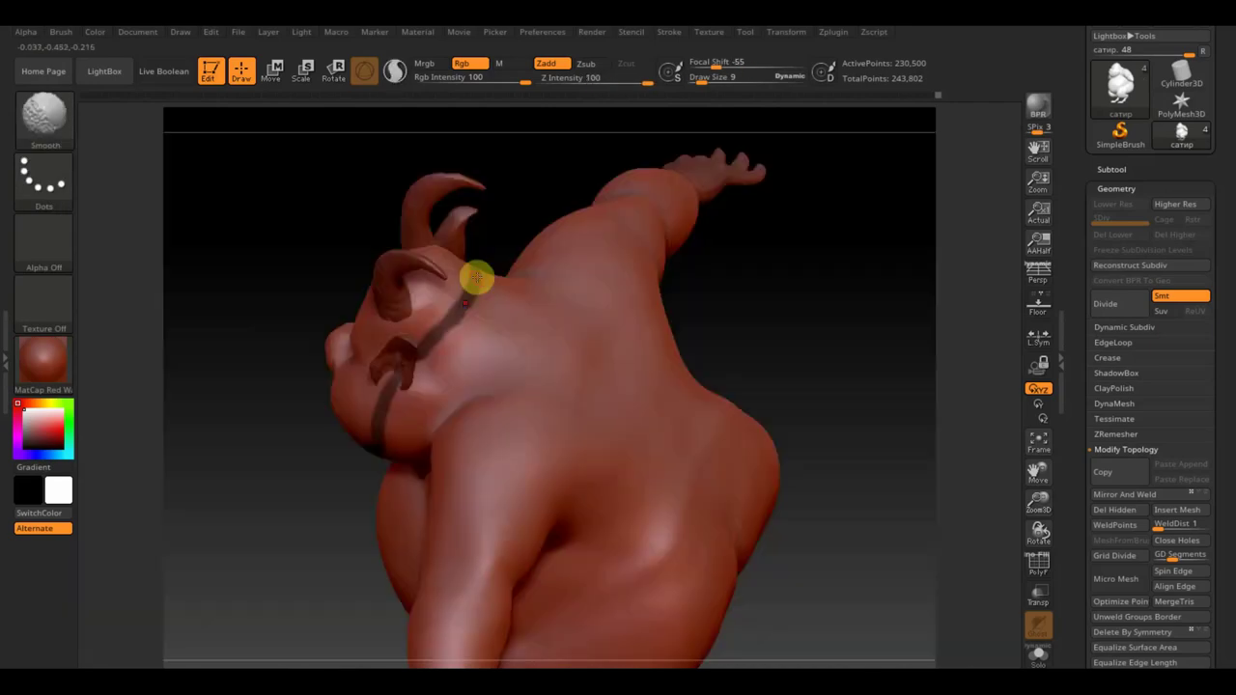
mouse_move(499, 238)
left_mouse_down()
mouse_move(538, 155)
mouse_move(534, 172)
left_mouse_up()
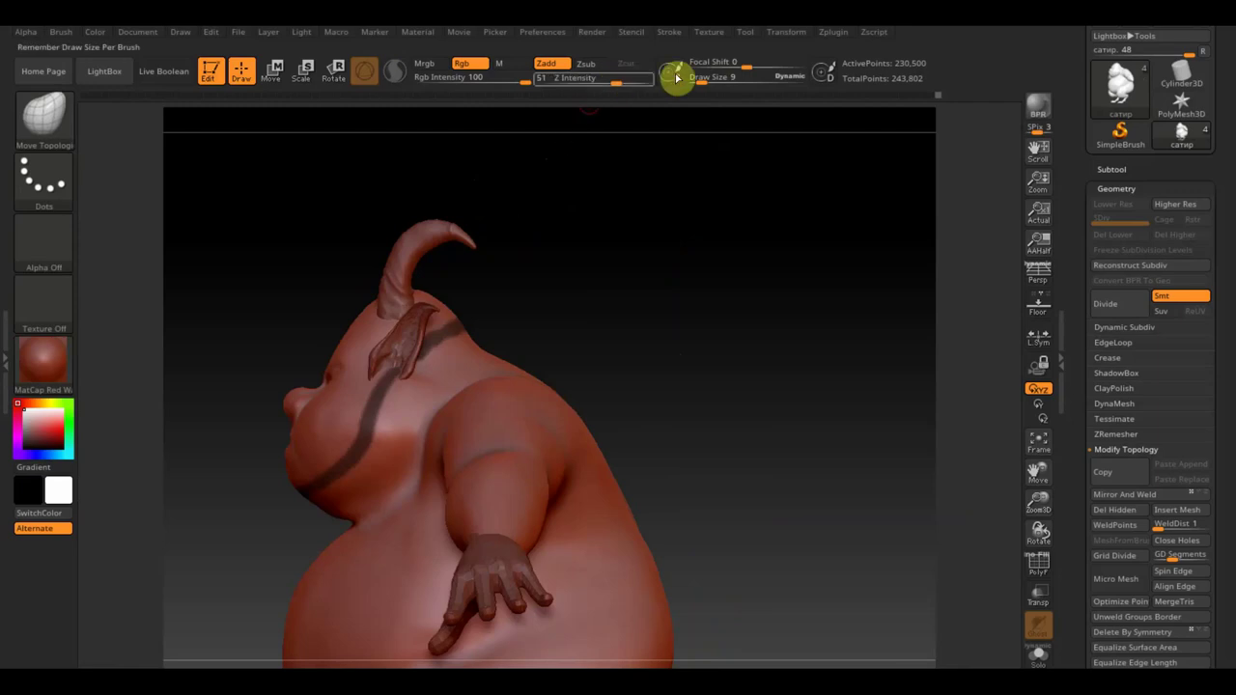
Enlarge the mask brush to 23 and mask the shoulder and the area behind the ear.
left_click_drag(703, 76, 706, 77)
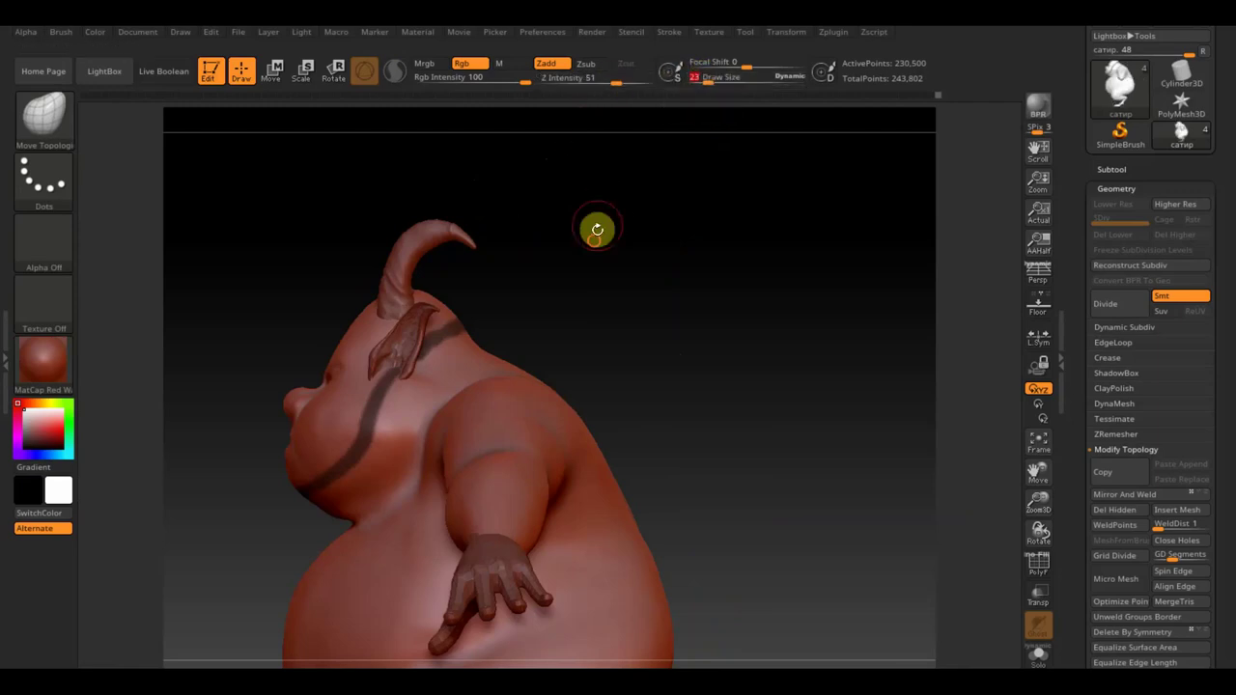
left_click_drag(599, 226, 576, 300)
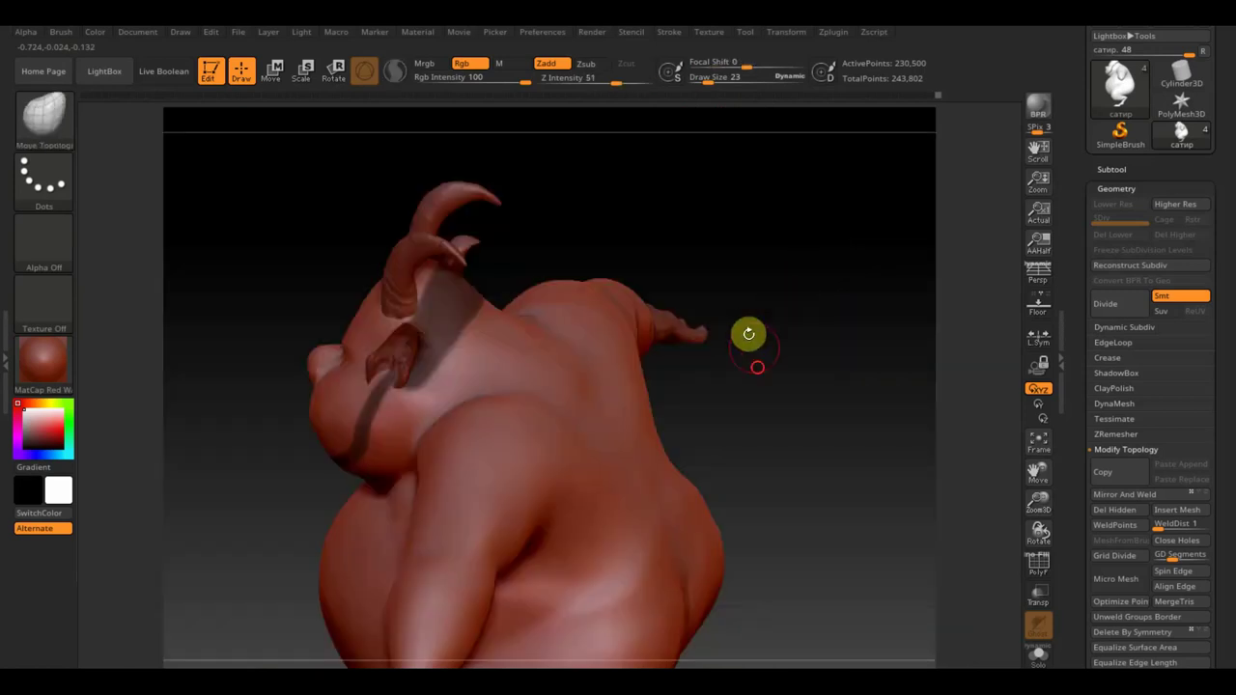
mouse_move(745, 334)
left_mouse_down()
mouse_move(748, 419)
mouse_move(587, 416)
left_mouse_up()
left_click(448, 407, "ctrl")
mouse_move(448, 407)
left_mouse_down("ctrl")
mouse_move(492, 367)
mouse_move(518, 303)
mouse_move(502, 268)
mouse_move(473, 332)
left_mouse_up("ctrl")
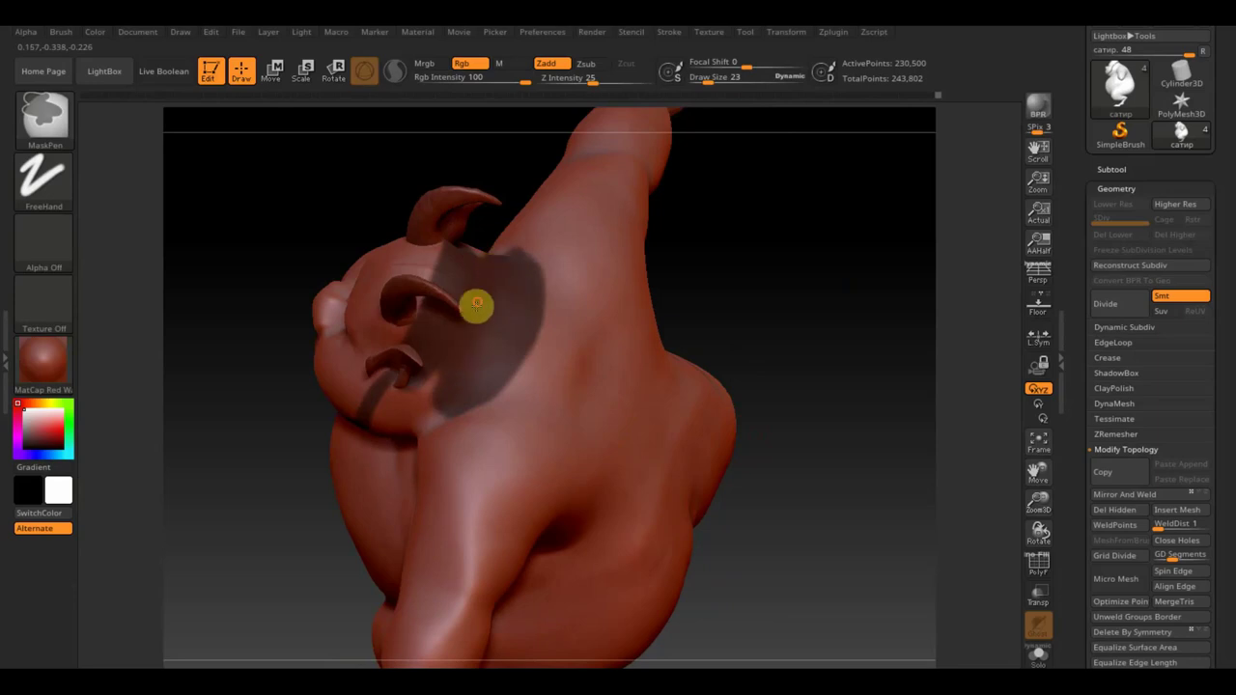
mouse_move(754, 359)
left_mouse_down()
mouse_move(776, 276)
mouse_move(737, 306)
left_mouse_up()
mouse_move(706, 353)
left_mouse_down()
mouse_move(689, 354)
mouse_move(730, 331)
left_mouse_up()
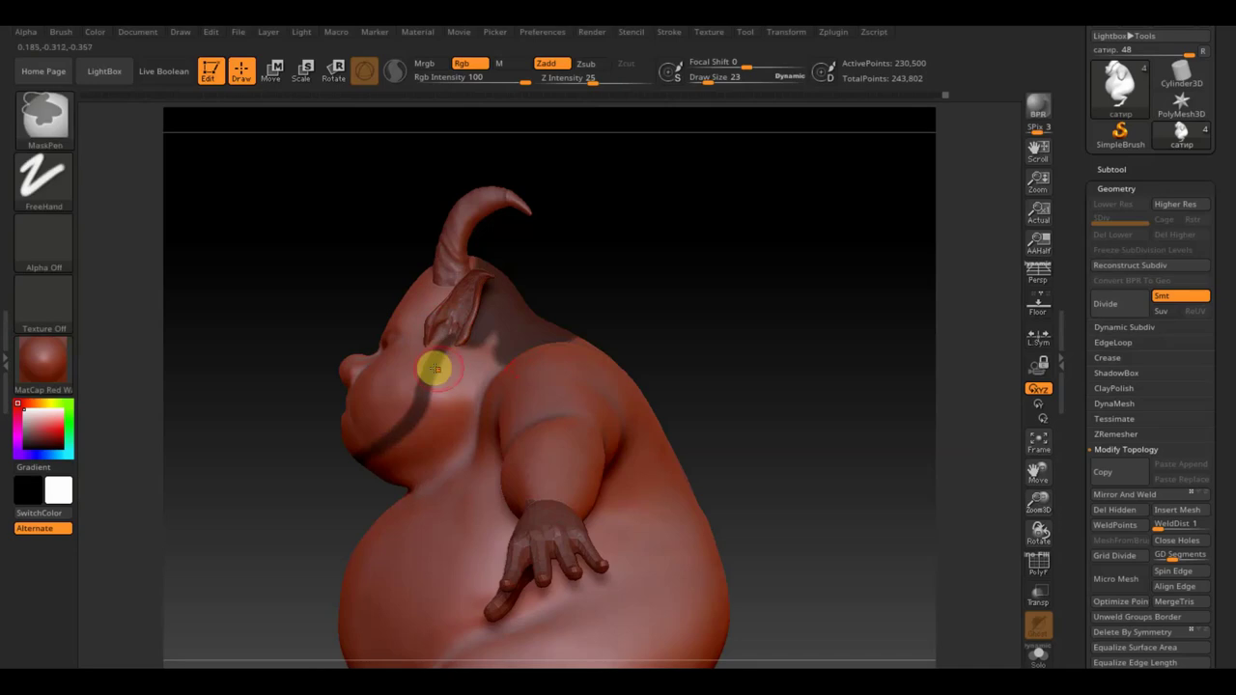
mouse_move(469, 341)
left_mouse_down("ctrl")
mouse_move(431, 346)
mouse_move(376, 436)
left_mouse_up("ctrl")
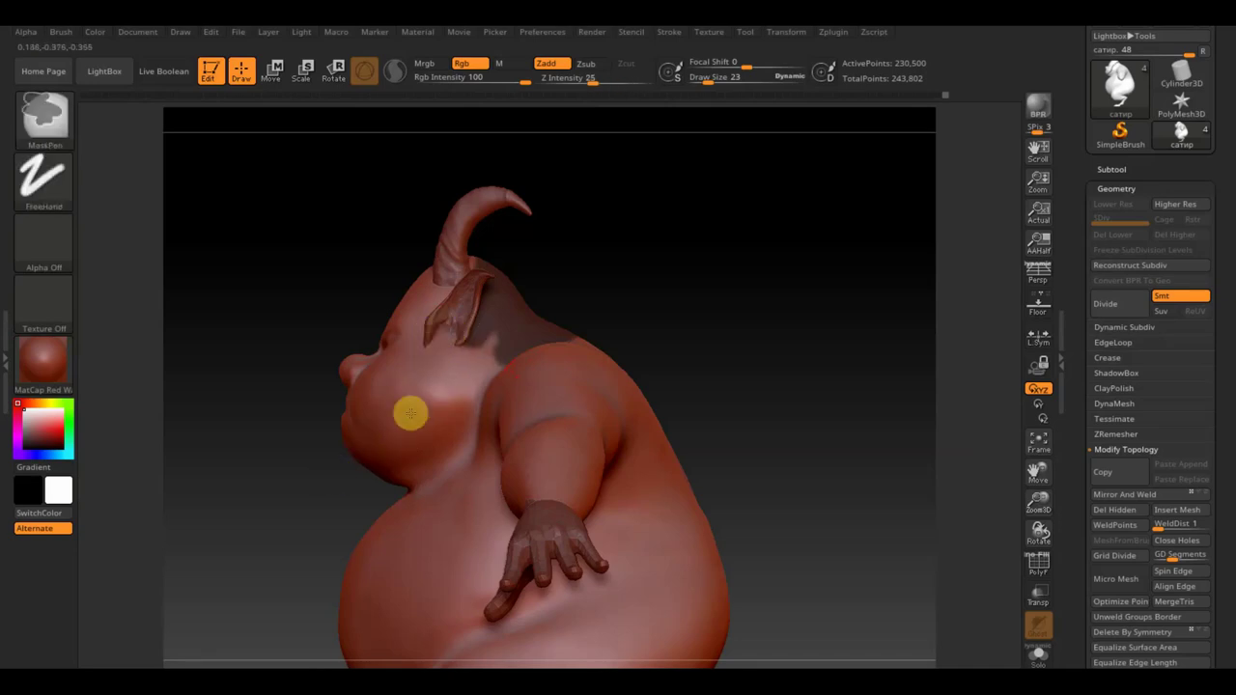
mouse_move(736, 331)
left_mouse_down()
mouse_move(770, 326)
mouse_move(761, 342)
left_mouse_up()
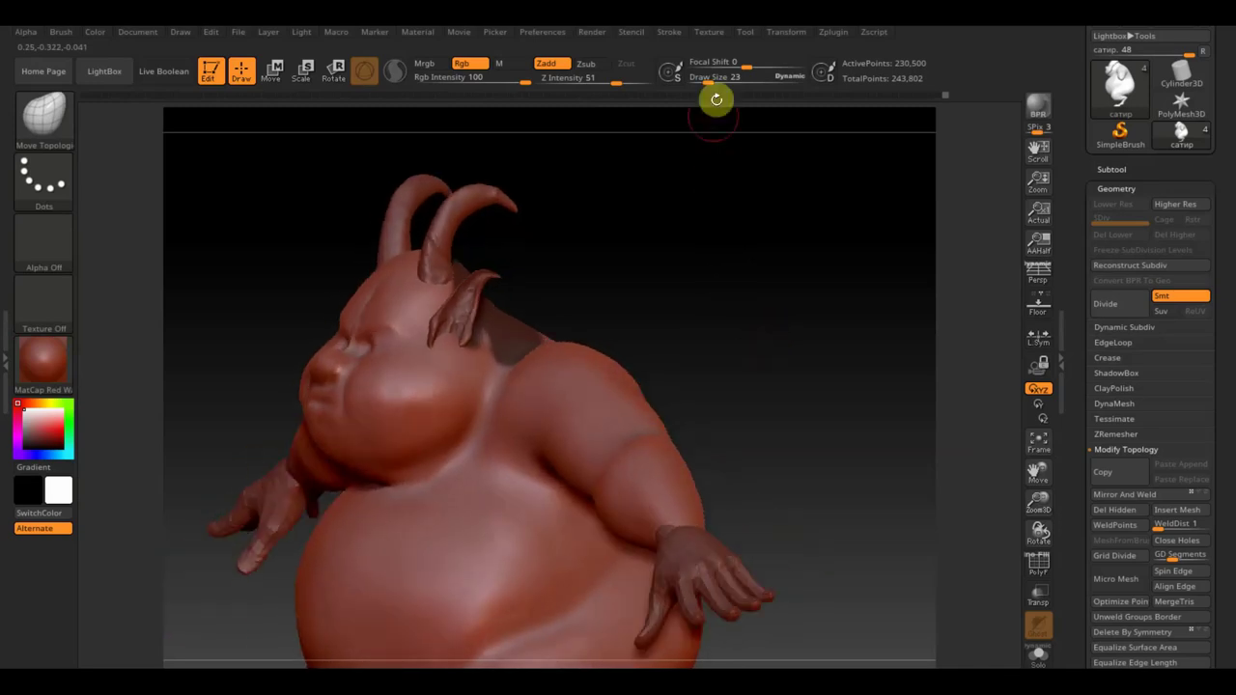
left_click_drag(654, 303, 638, 296)
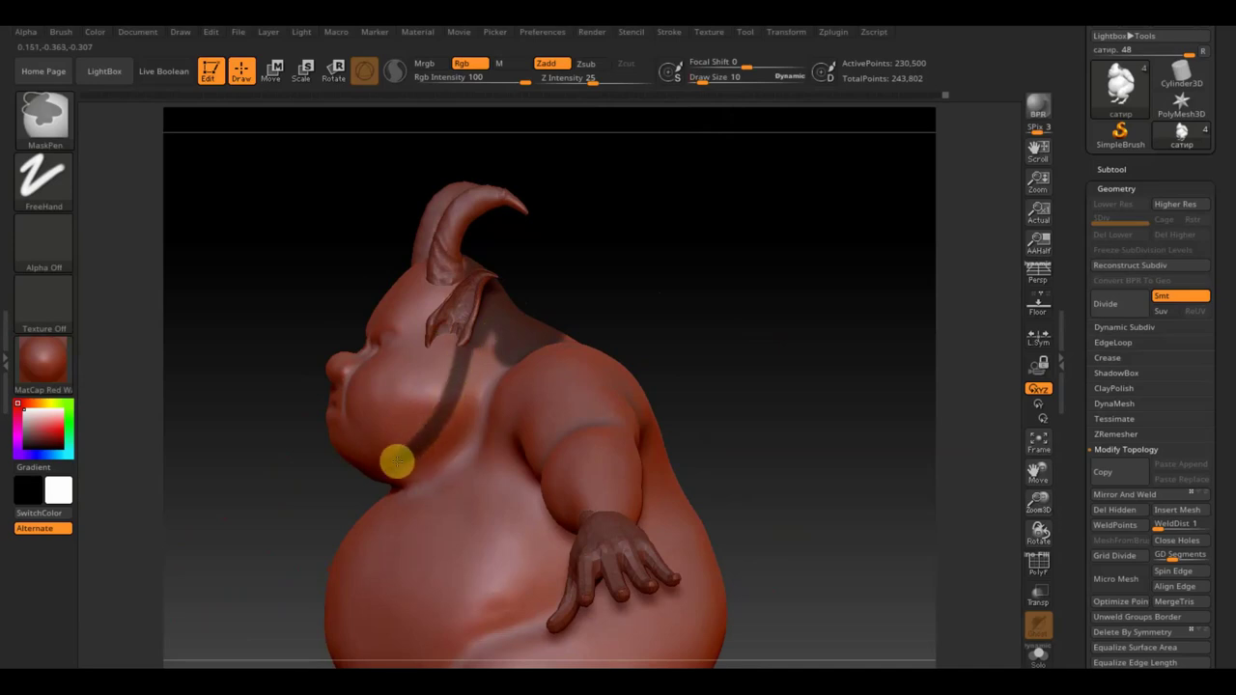
Compare with the concept sheet and extend the collar mask around the back of the neck.
mouse_move(348, 466)
left_mouse_down()
mouse_move(303, 489)
mouse_move(358, 486)
mouse_move(628, 269)
mouse_move(590, 257)
left_mouse_up()
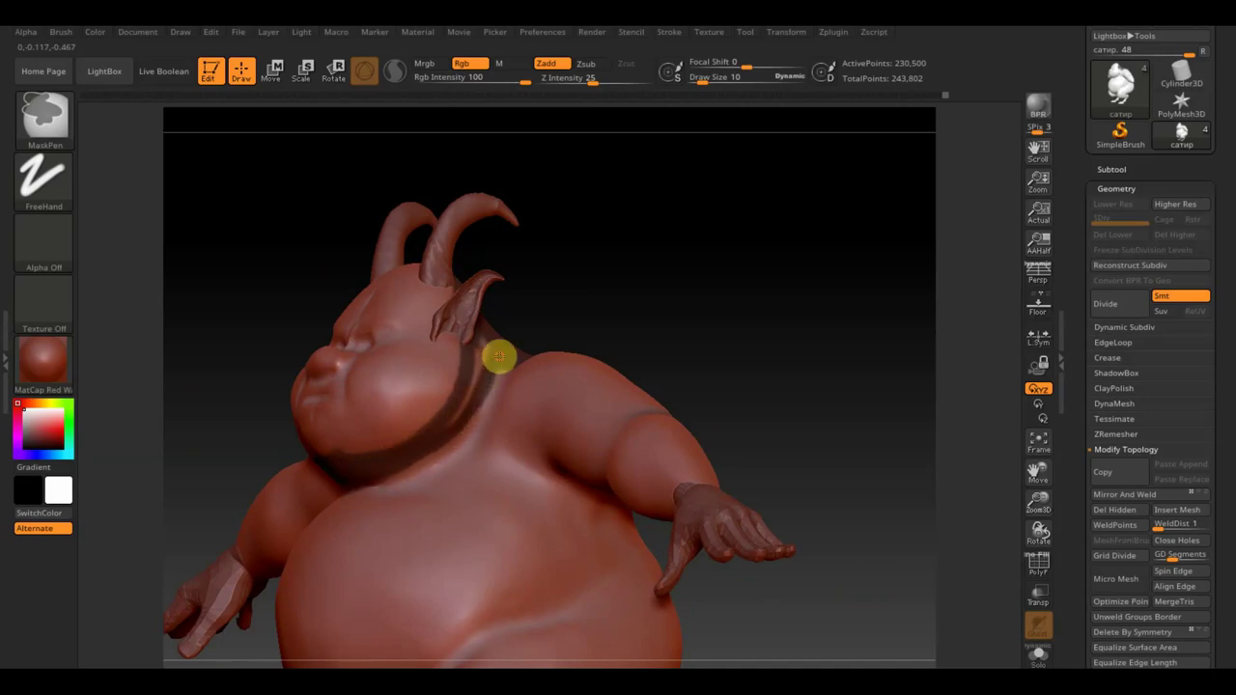
left_click_drag(587, 298, 576, 324, "shift")
key("shift+z")
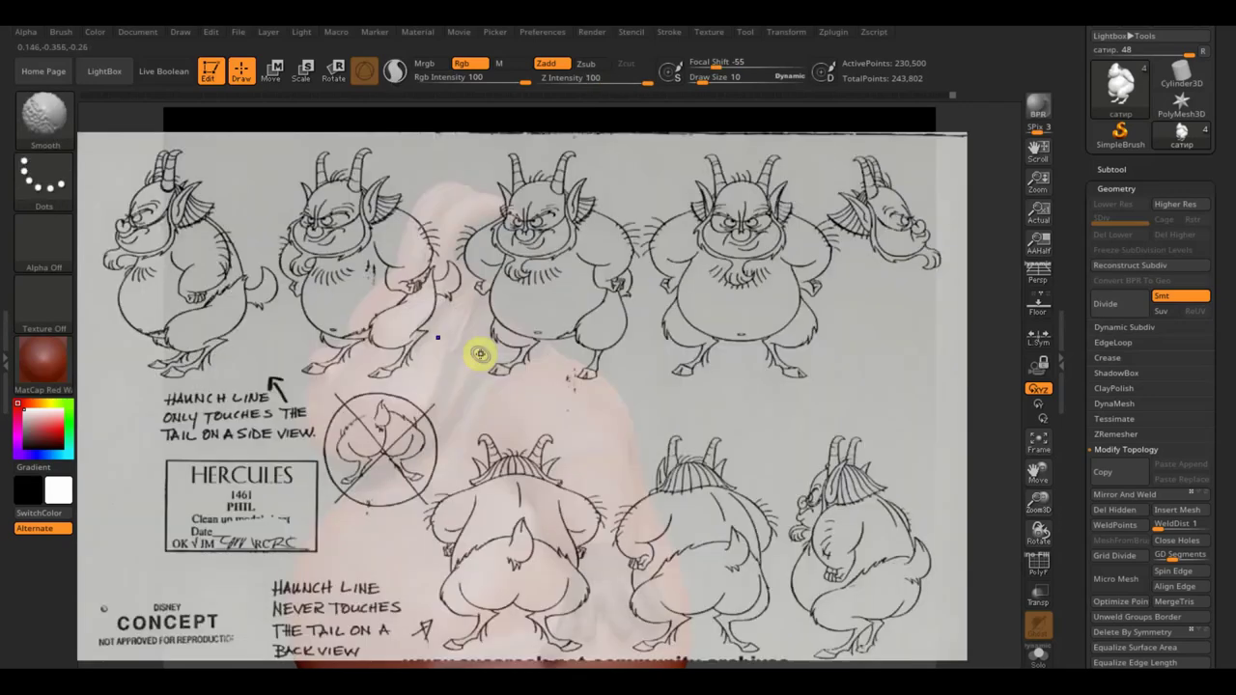
key("shift+z")
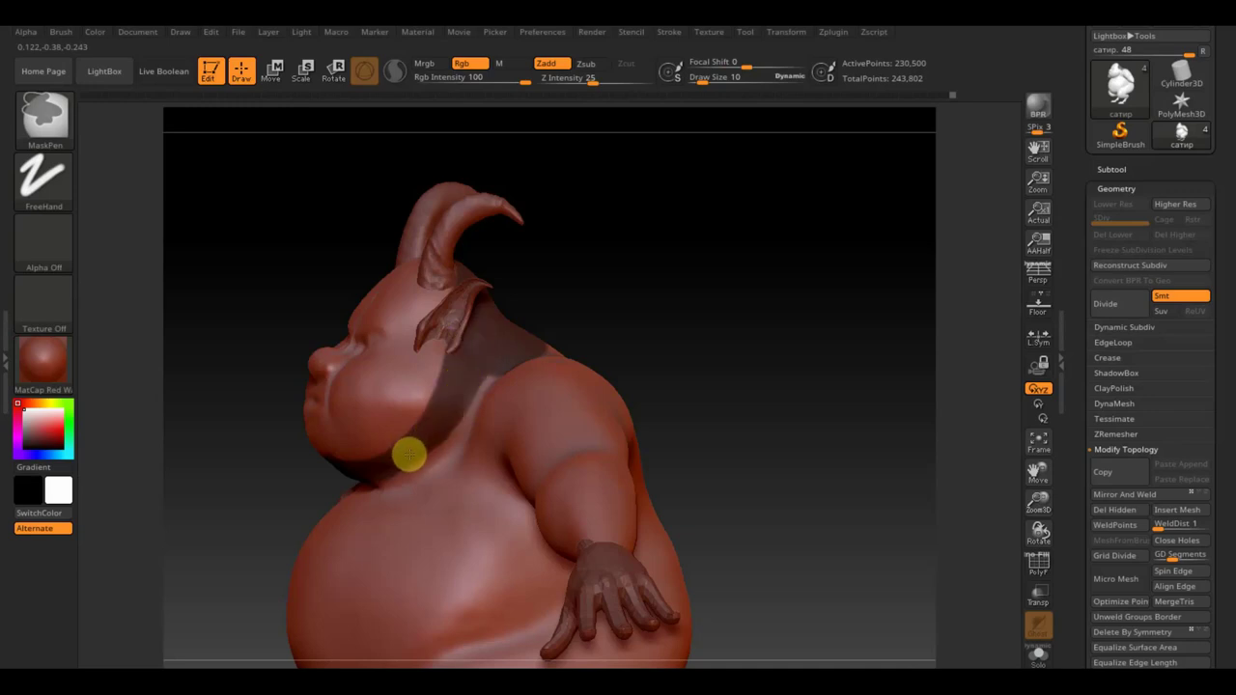
mouse_move(580, 320)
left_mouse_down()
mouse_move(651, 334)
mouse_move(624, 370)
left_mouse_up()
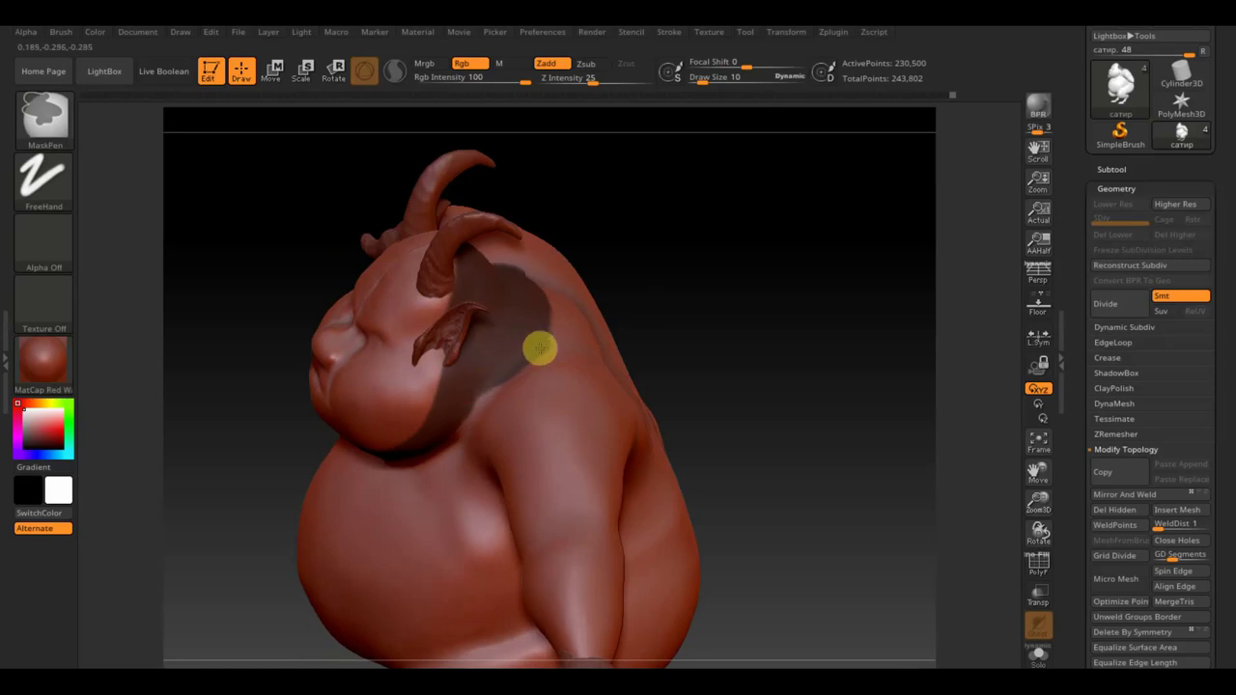
mouse_move(550, 298)
left_mouse_down()
mouse_move(648, 345)
mouse_move(673, 422)
mouse_move(690, 381)
mouse_move(665, 270)
mouse_move(692, 239)
left_mouse_up()
mouse_move(725, 312)
left_mouse_down()
mouse_move(767, 303)
mouse_move(692, 387)
left_mouse_up()
key("shift")
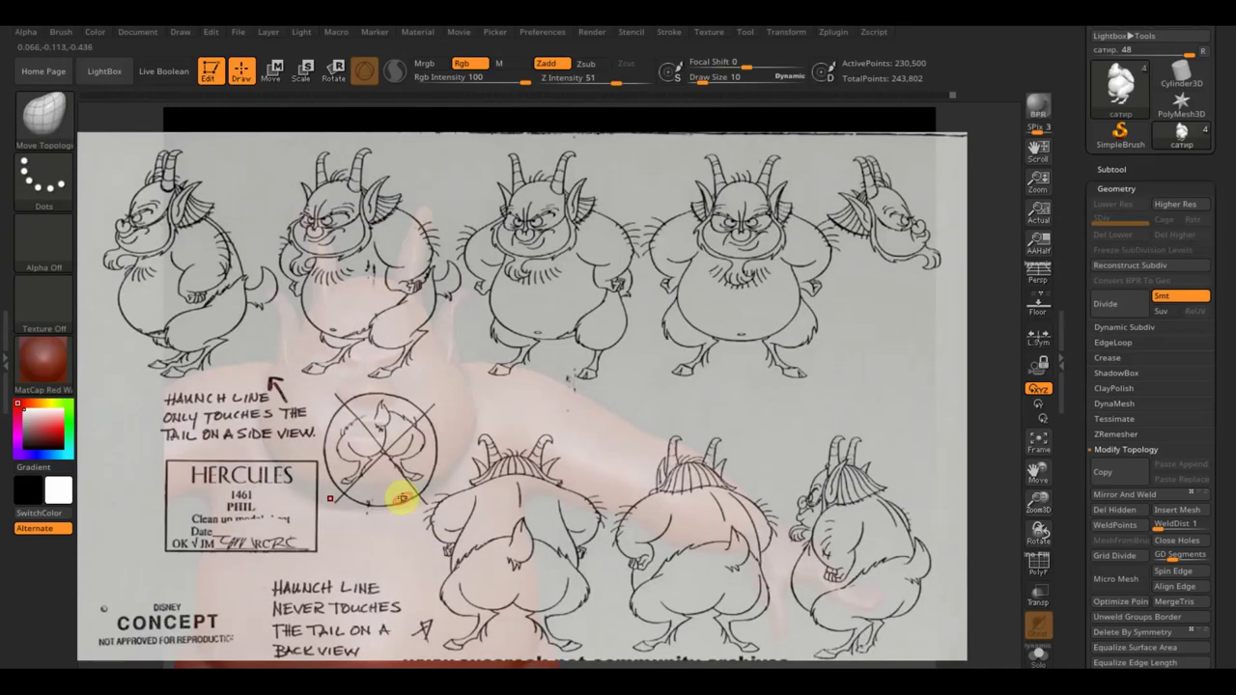
key("ctrl")
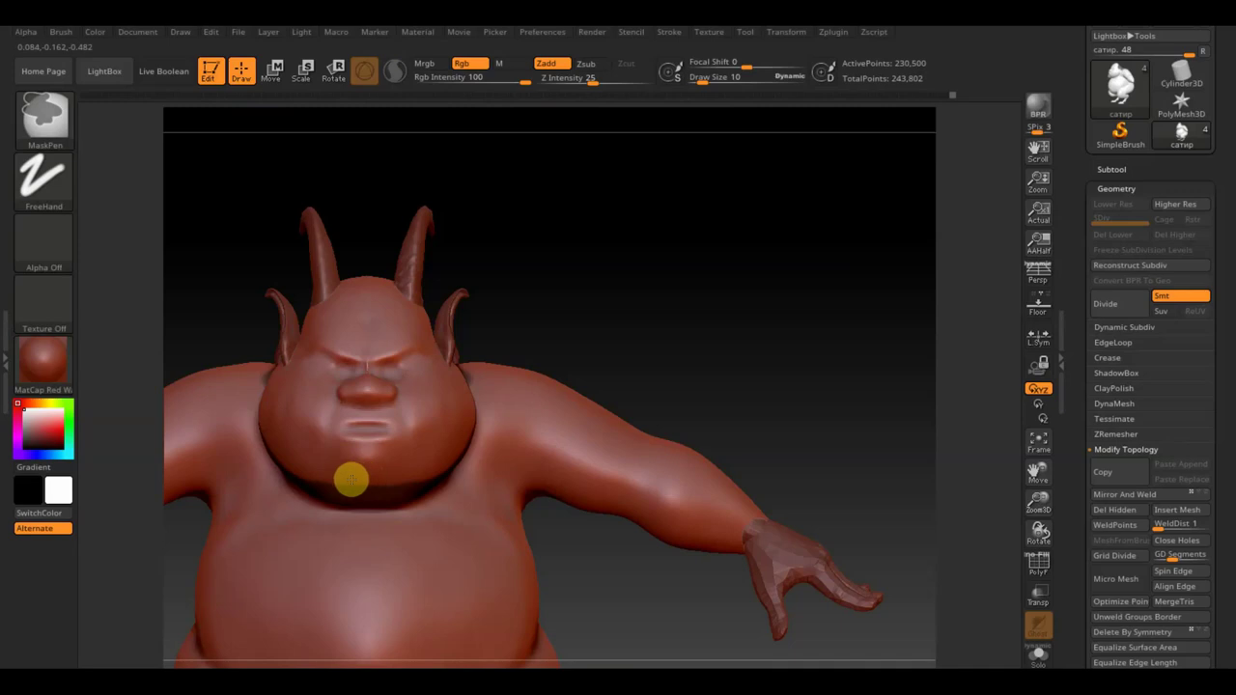
Recheck the collar mask against the reference from side and back views.
left_click_drag(584, 364, 729, 340)
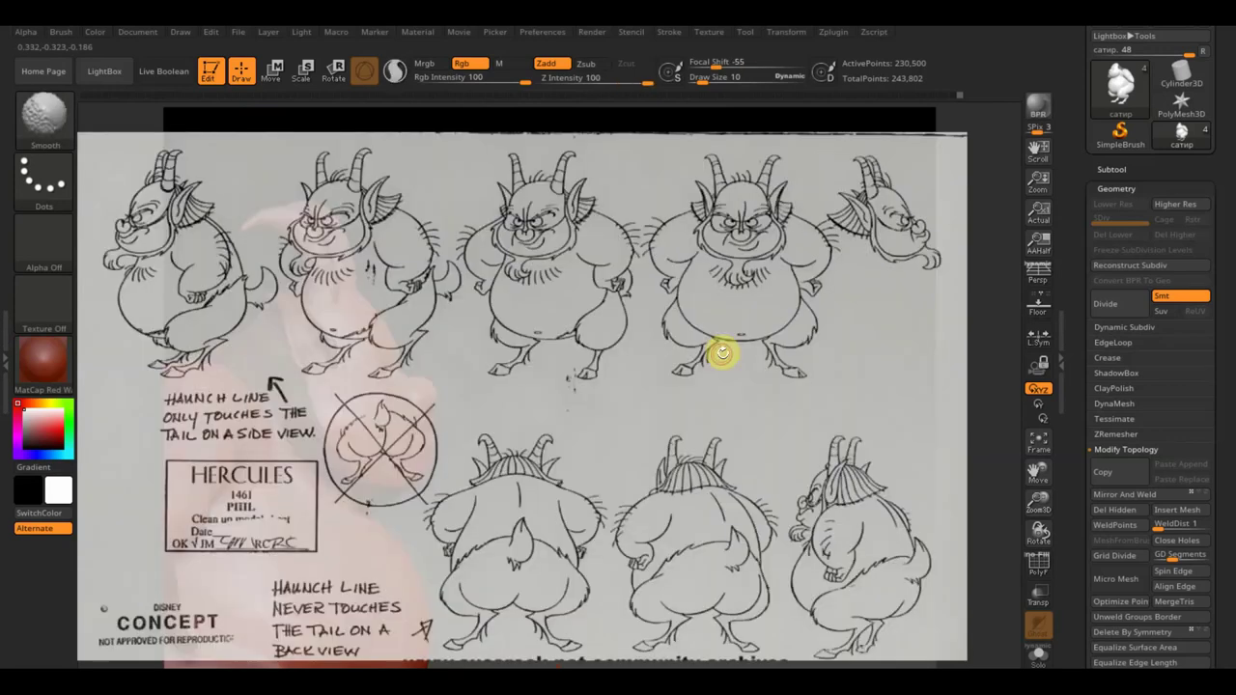
key("ctrl")
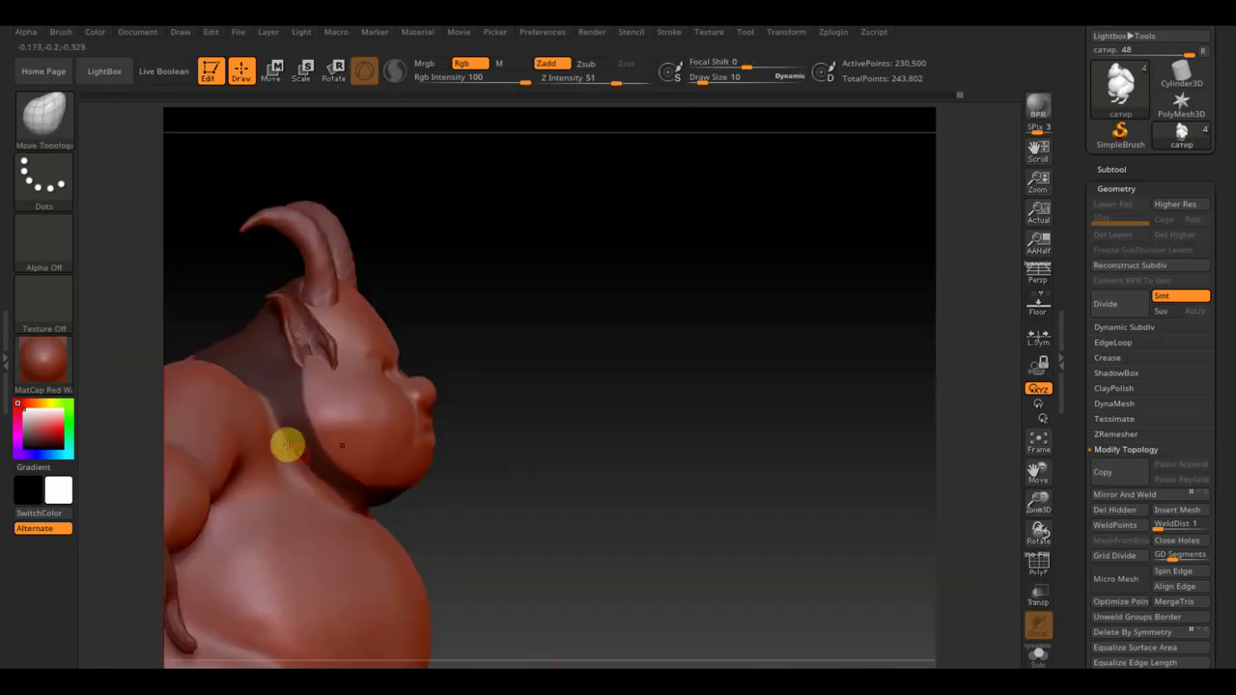
mouse_move(587, 480)
left_mouse_down()
mouse_move(516, 475)
mouse_move(696, 364)
mouse_move(693, 345)
mouse_move(667, 395)
left_mouse_up()
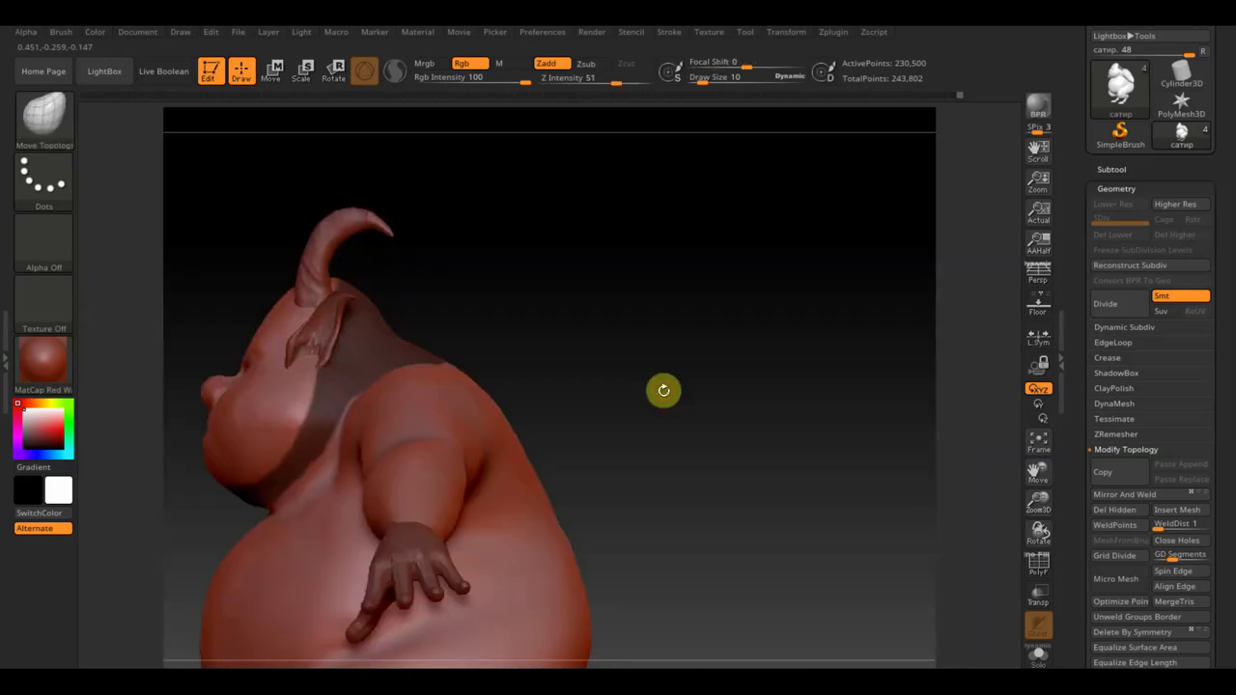
left_click_drag(663, 388, 651, 499)
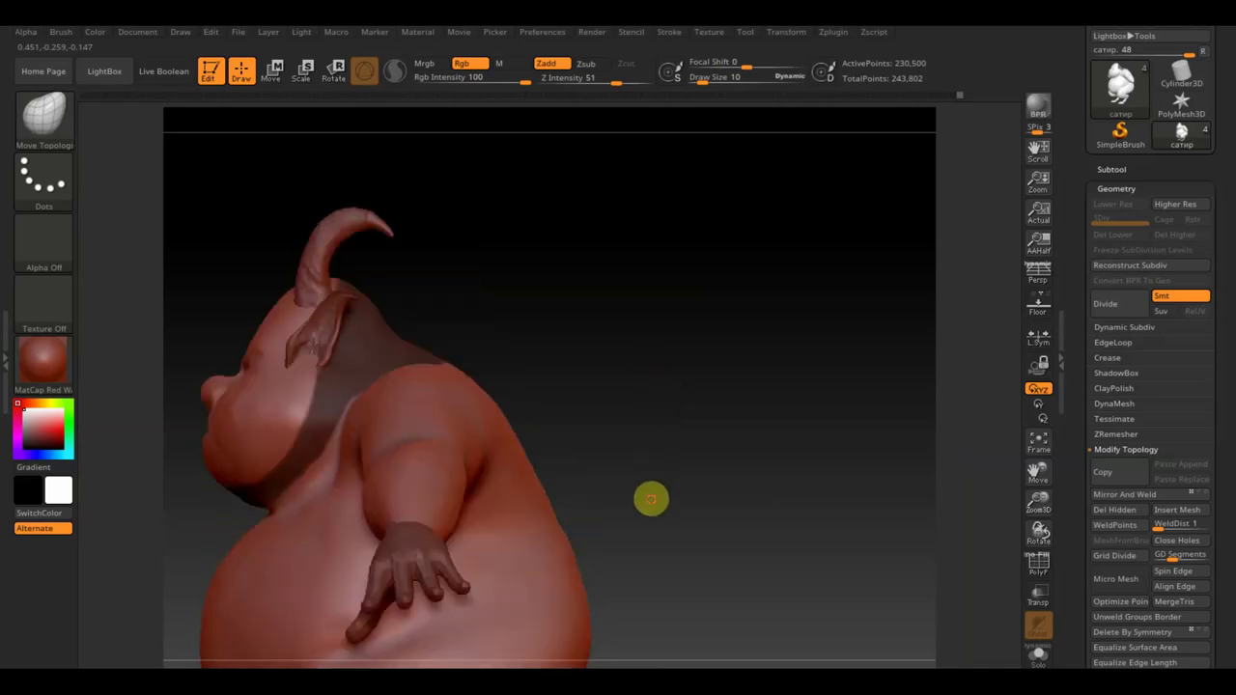
mouse_move(605, 364)
left_mouse_down()
mouse_move(622, 459)
mouse_move(613, 477)
mouse_move(593, 450)
mouse_move(502, 422)
left_mouse_up()
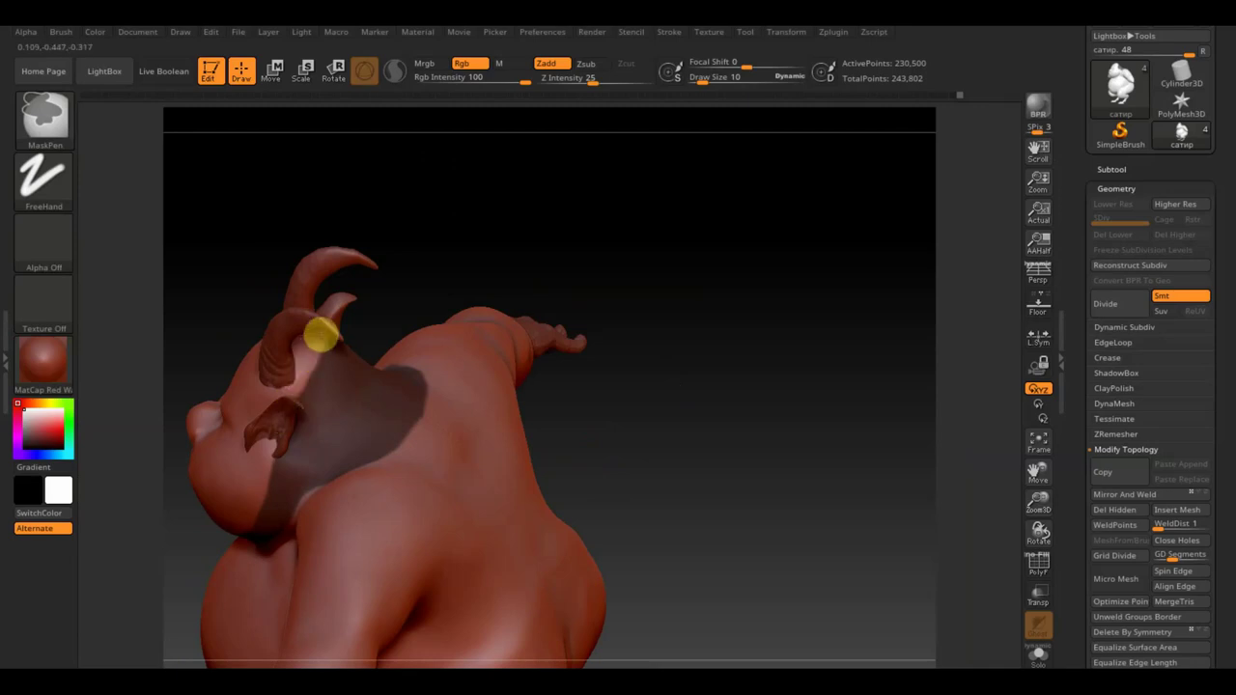
key("b")
key("m")
key("t")
mouse_move(270, 389)
left_mouse_down()
mouse_move(621, 325)
mouse_move(608, 295)
mouse_move(582, 409)
mouse_move(634, 322)
left_mouse_up()
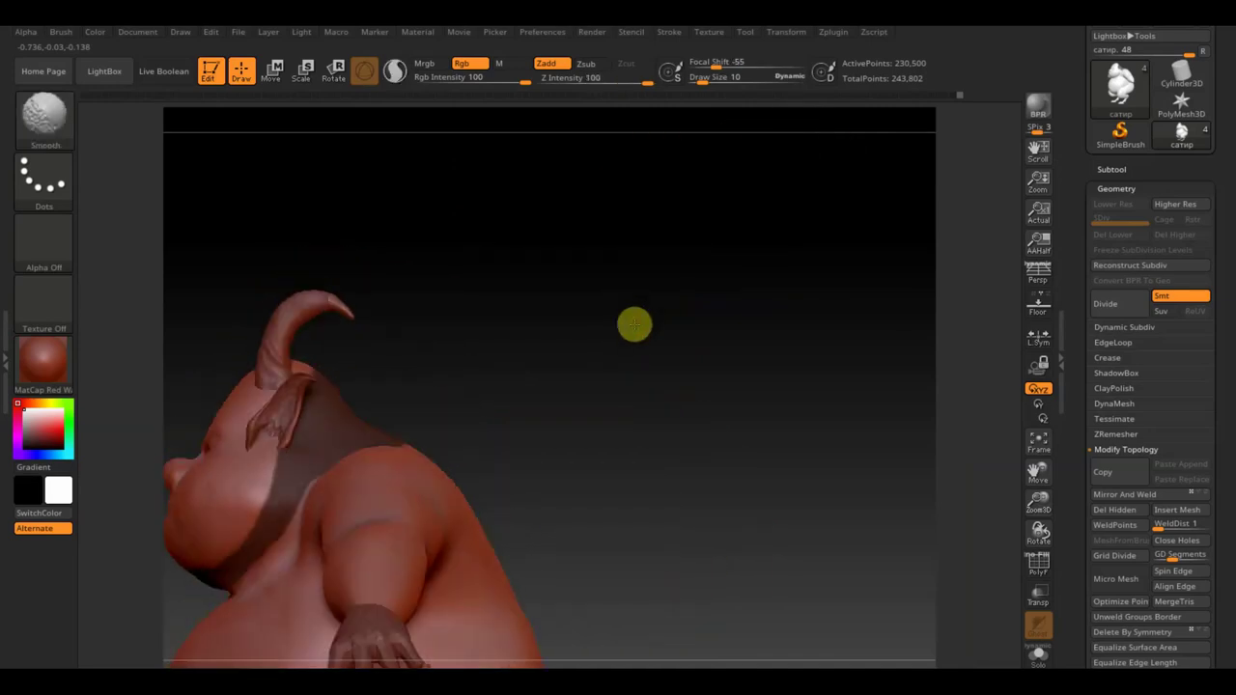
left_click_drag(615, 434, 771, 350)
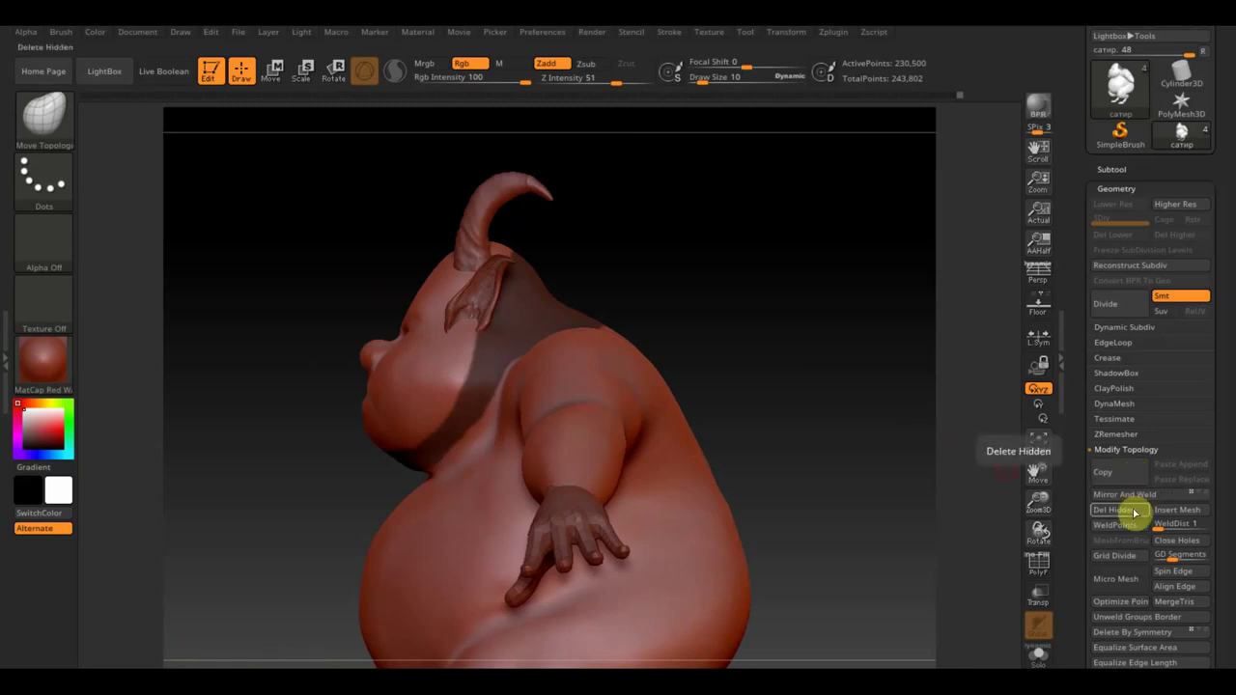
Extract the masked neck band and accept it as the Extract0 collar subtool.
left_click(1120, 171)
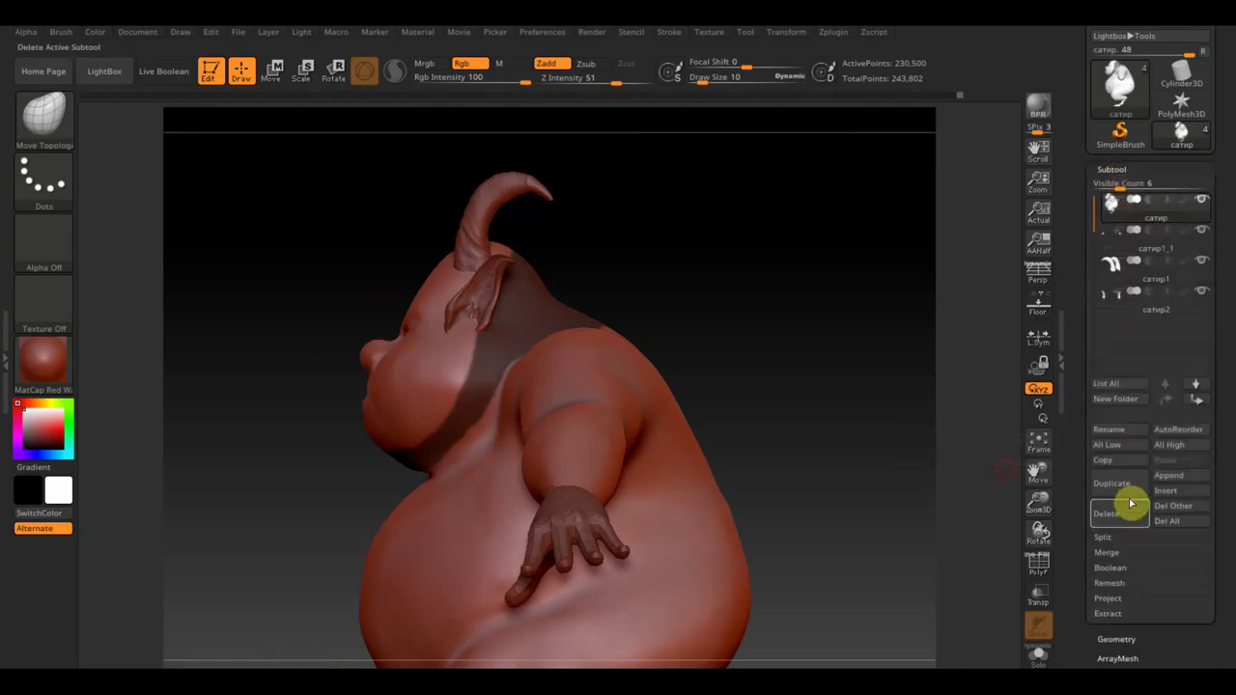
left_click(1115, 613)
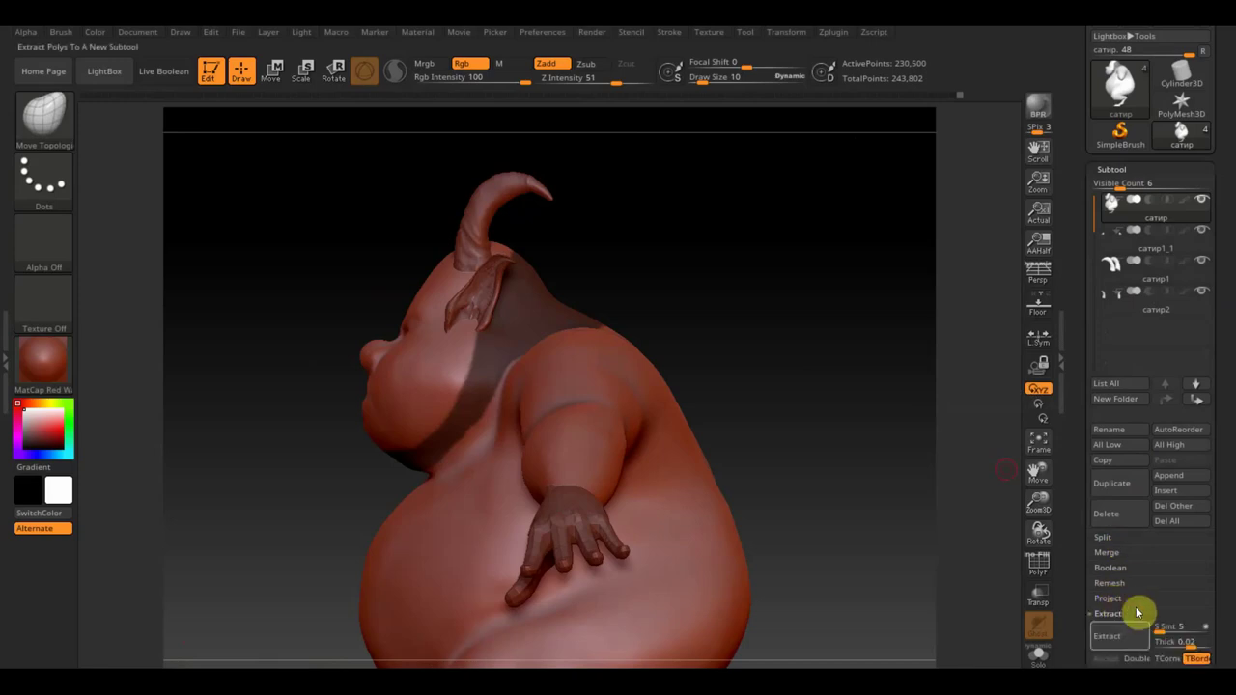
left_click(1128, 643)
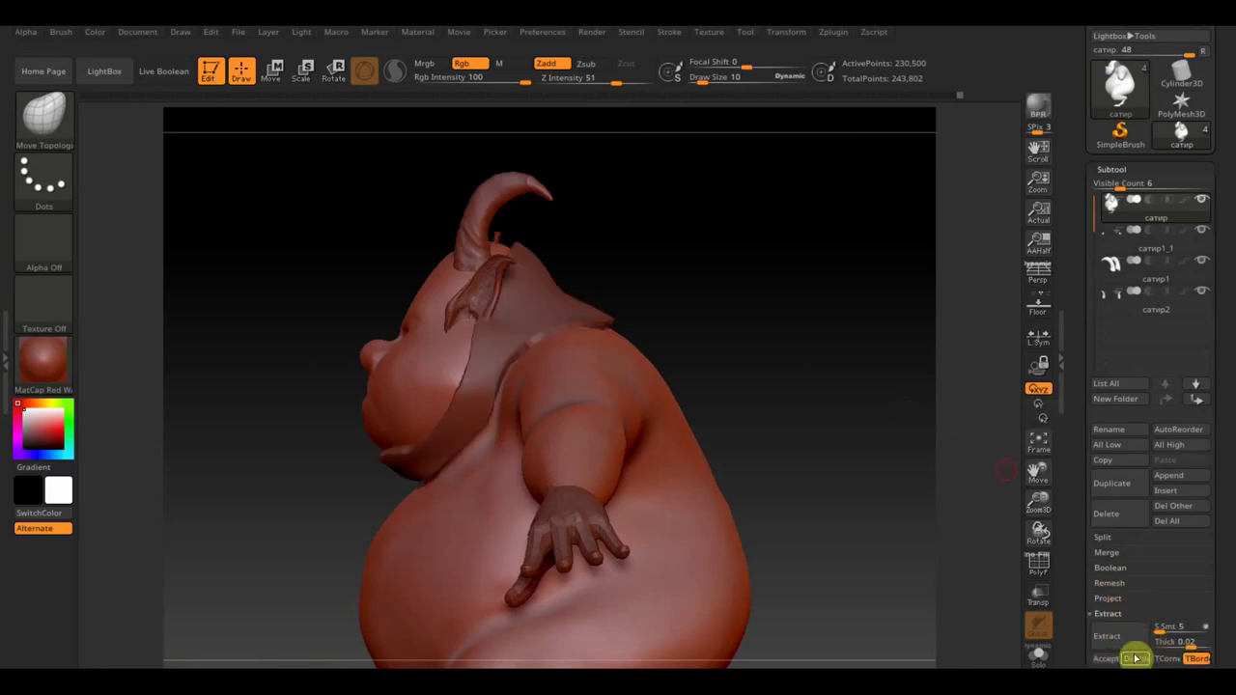
left_click(1107, 660)
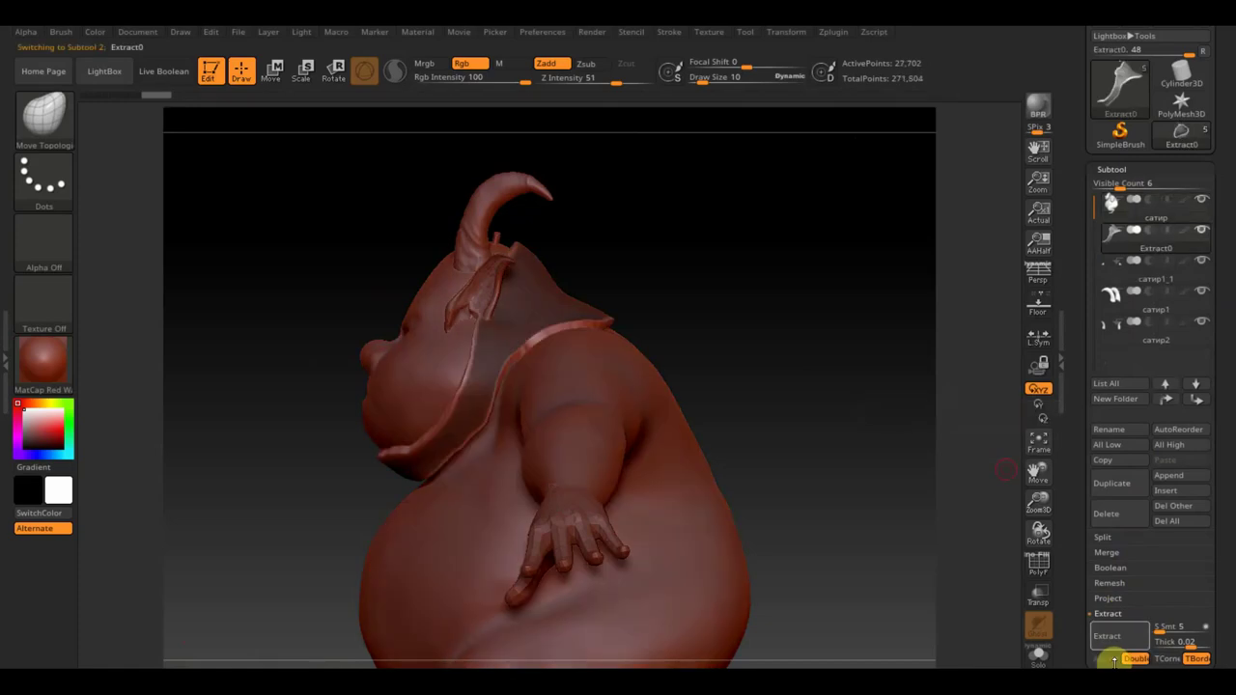
left_click_drag(880, 442, 942, 429)
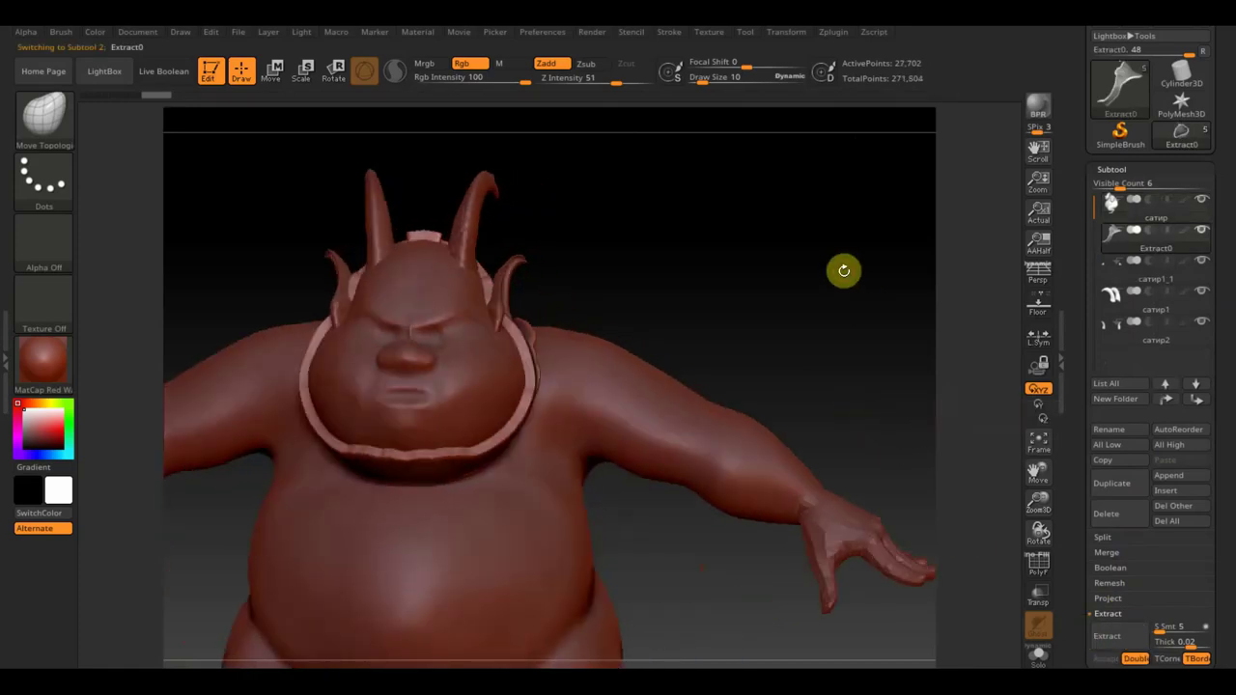
Raise Draw Size to 99 and orbit around the collared character to its back.
left_click_drag(841, 271, 856, 281)
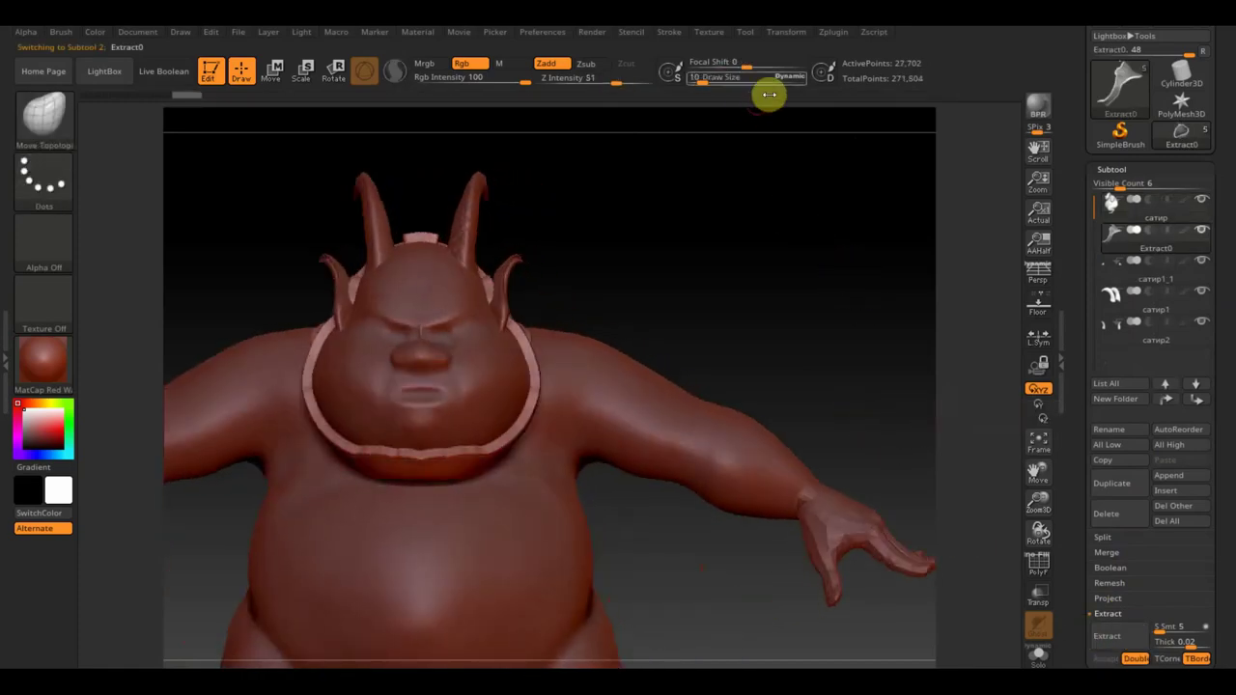
left_click_drag(700, 81, 724, 81)
left_click_drag(739, 193, 757, 247)
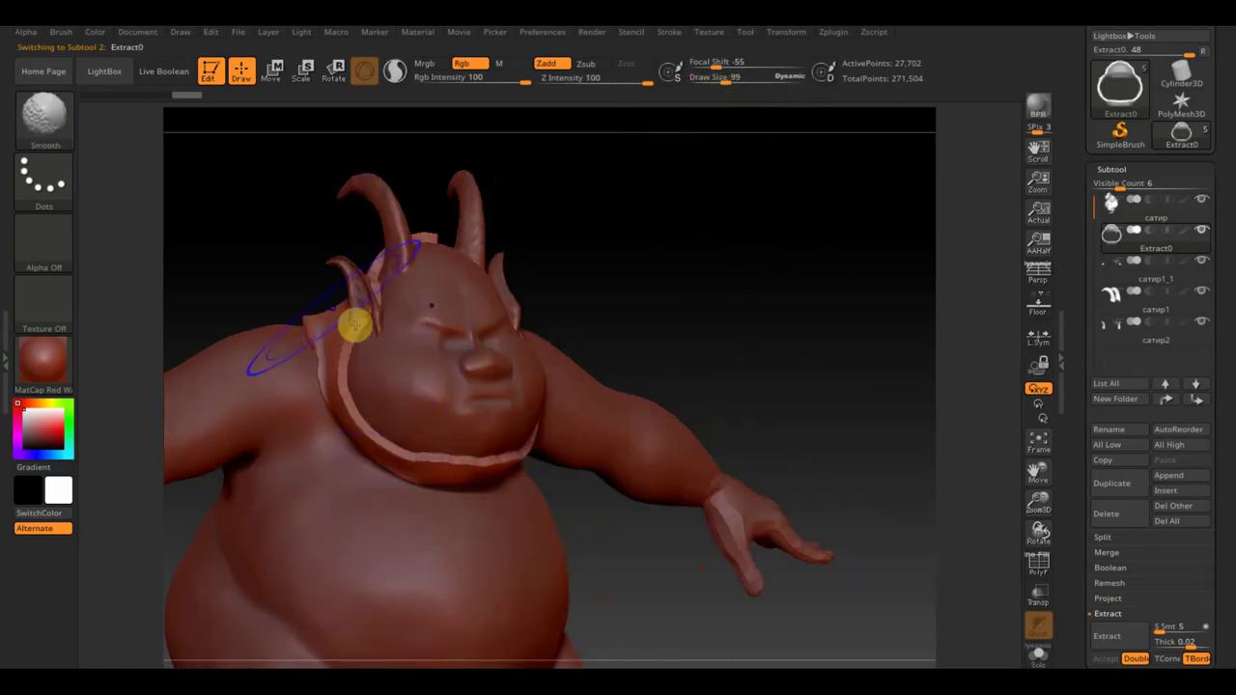
mouse_move(353, 322)
left_mouse_down("shift")
mouse_move(365, 376)
mouse_move(449, 462)
left_mouse_up("shift")
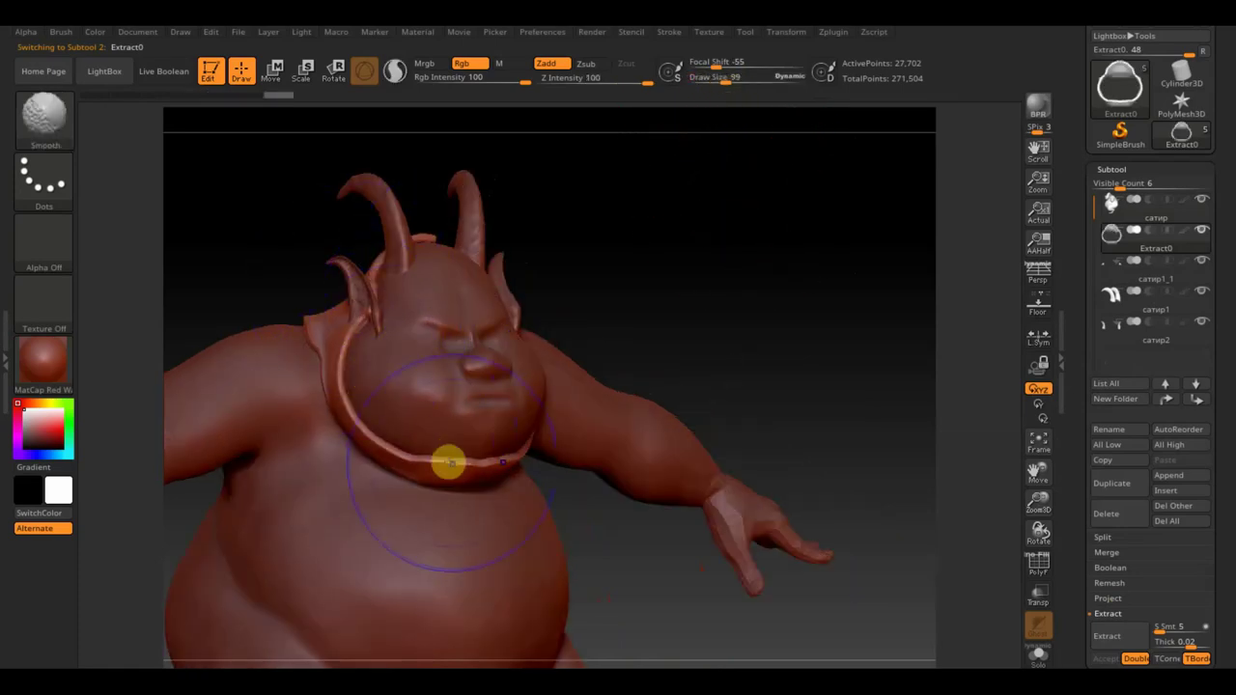
mouse_move(671, 347)
left_mouse_down()
mouse_move(615, 334)
mouse_move(588, 304)
mouse_move(532, 279)
left_mouse_up()
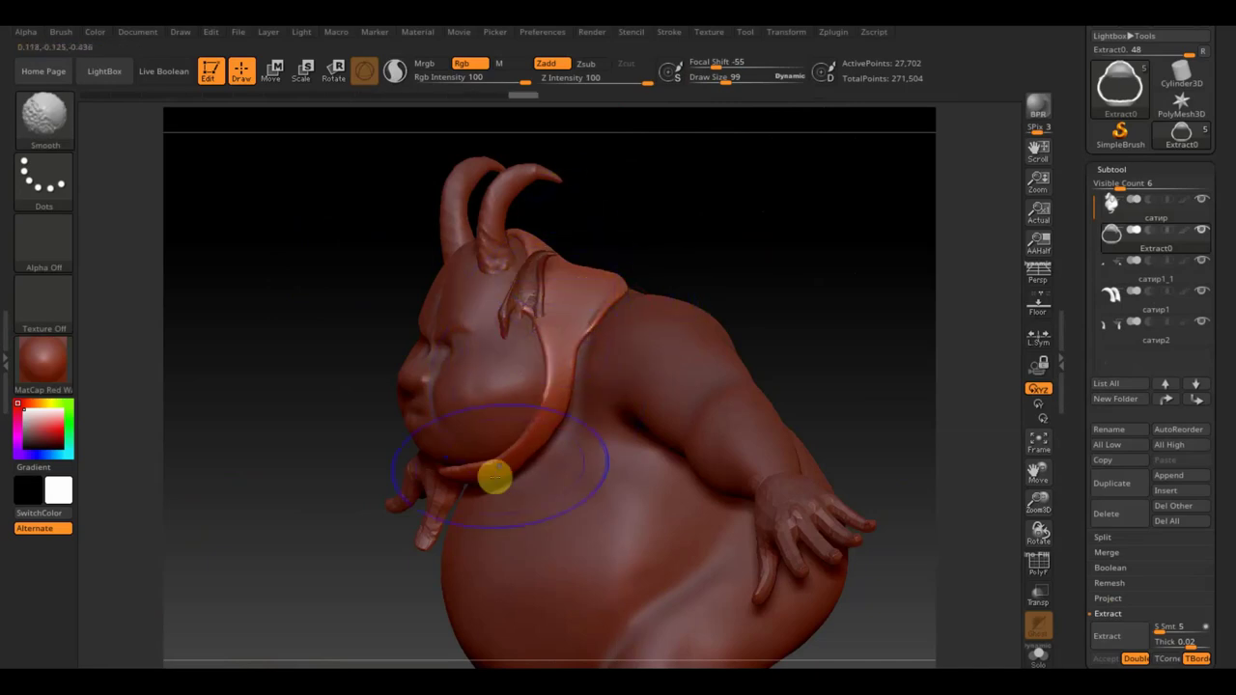
mouse_move(612, 339)
left_mouse_down()
mouse_move(667, 274)
mouse_move(769, 243)
mouse_move(756, 363)
mouse_move(593, 298)
left_mouse_up()
Smooth and reshape the collar's front edge at the neck and cheek.
key("shift")
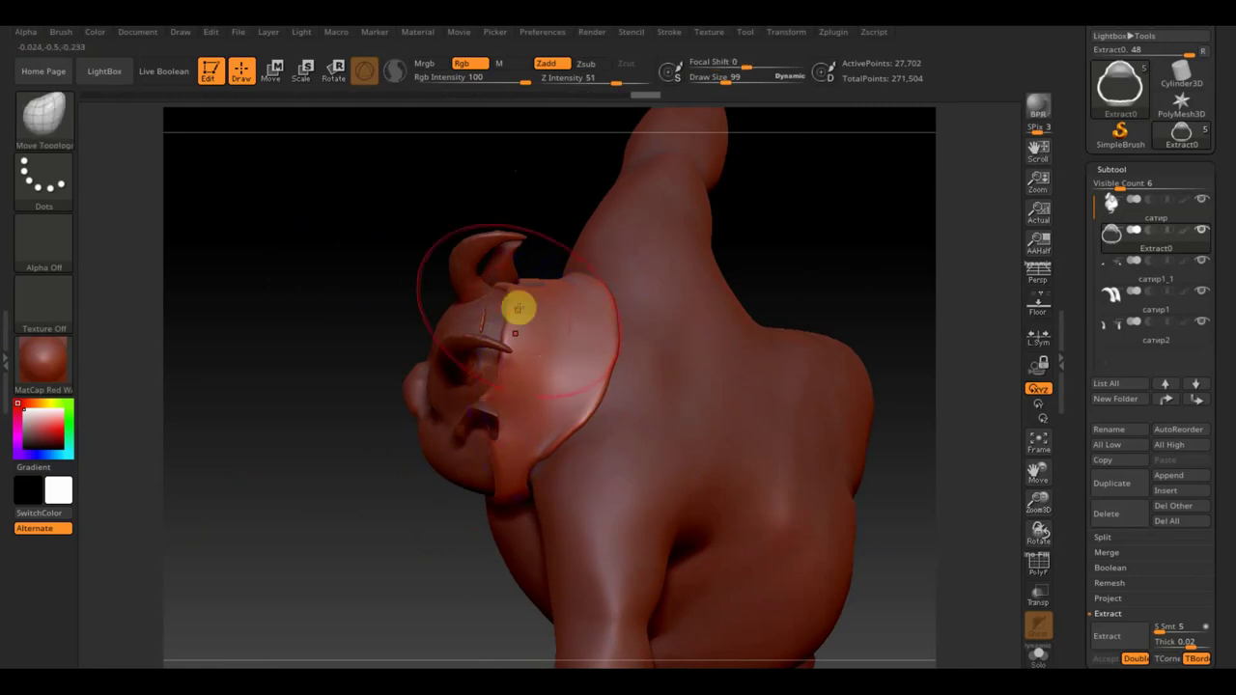
mouse_move(359, 367)
left_mouse_down()
mouse_move(386, 238)
mouse_move(751, 292)
left_mouse_up()
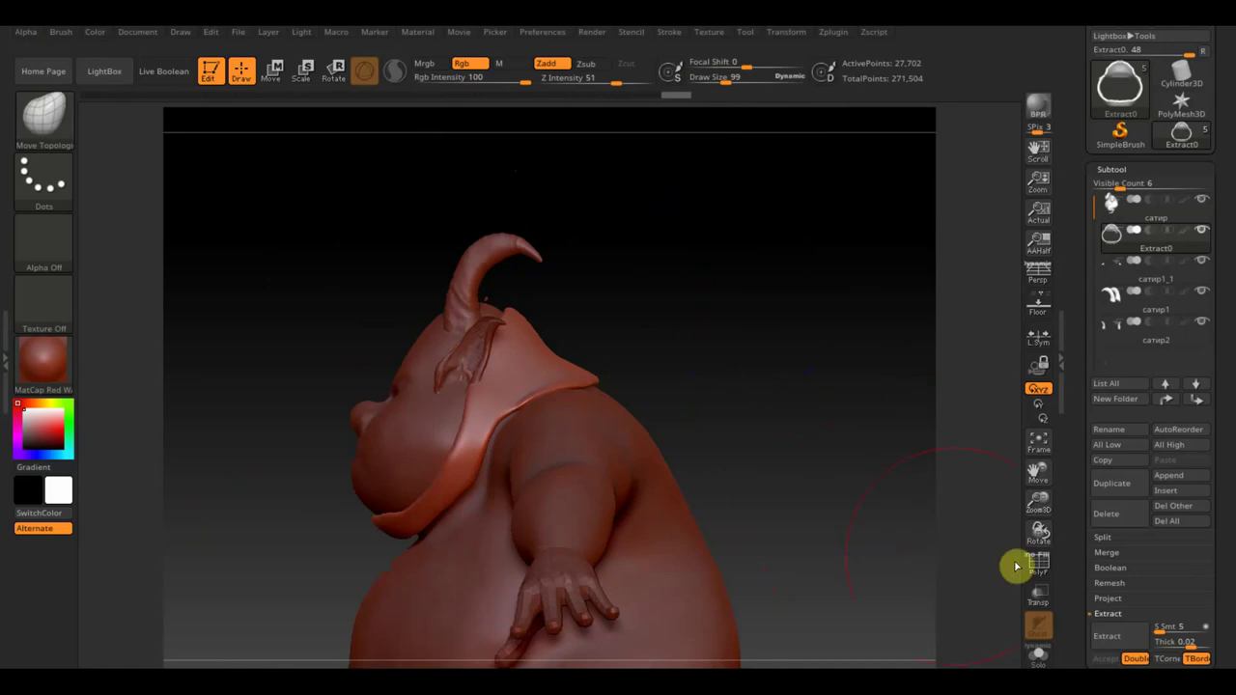
mouse_move(857, 535)
left_mouse_down()
mouse_move(908, 547)
mouse_move(878, 538)
mouse_move(869, 361)
left_mouse_up()
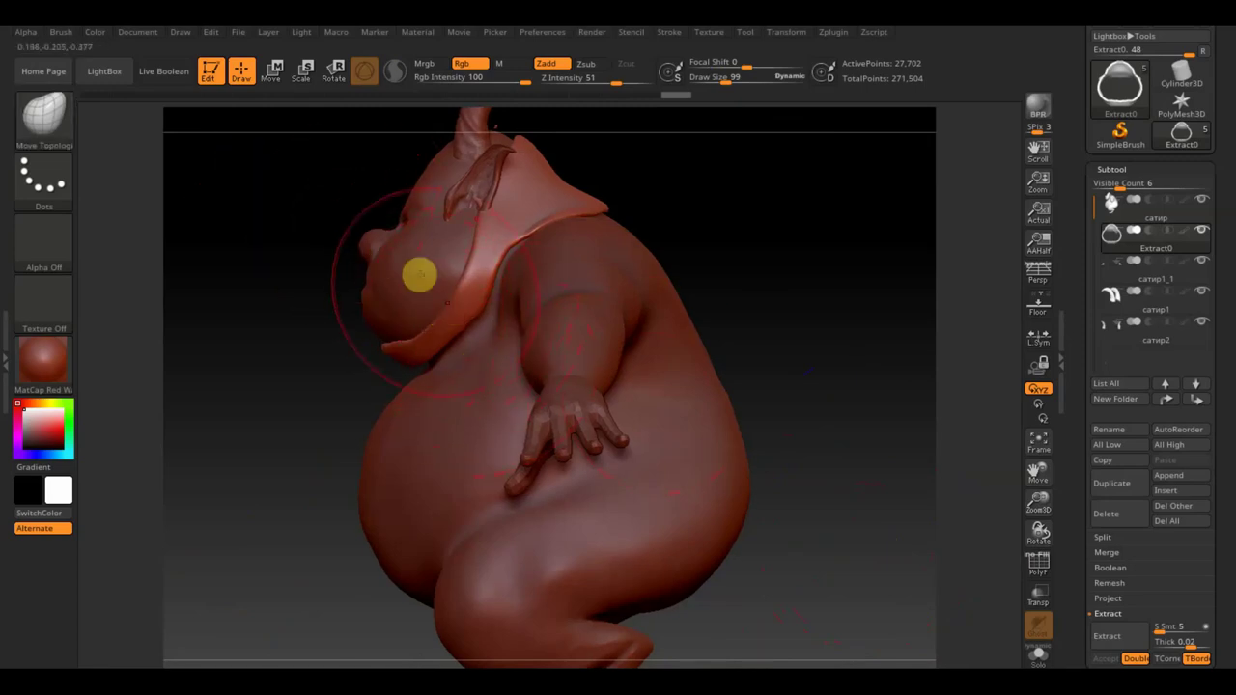
left_click_drag(448, 306, 453, 298)
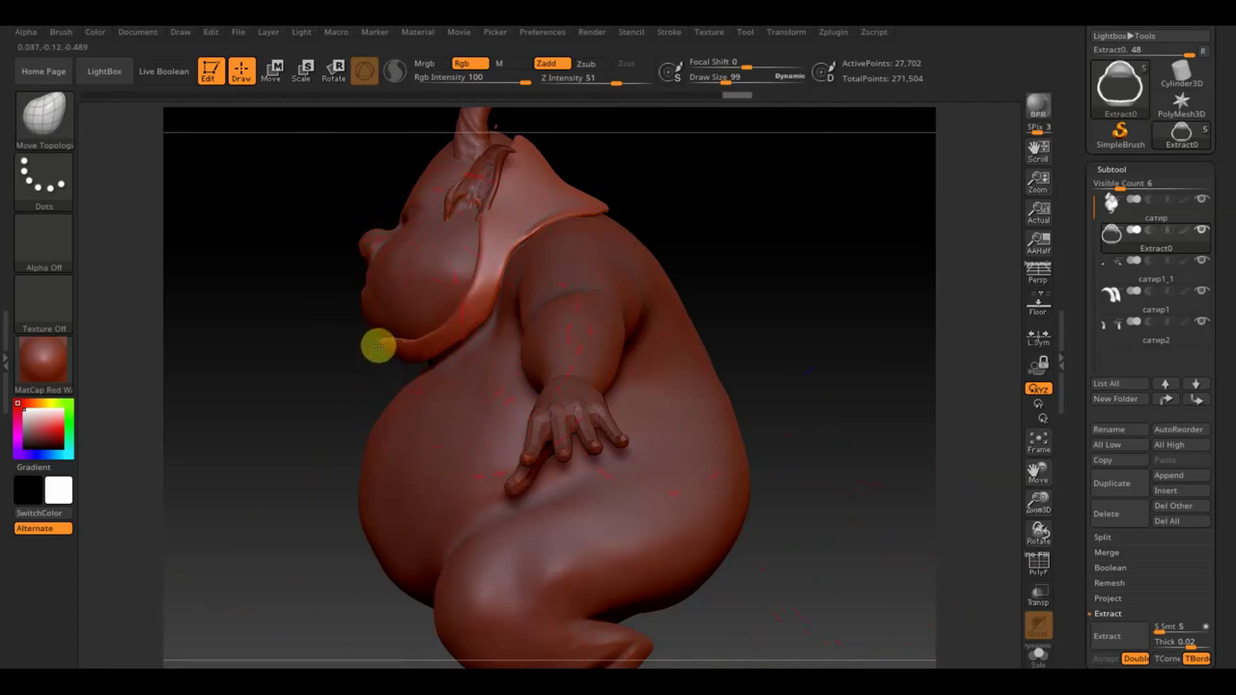
left_click_drag(377, 345, 420, 335)
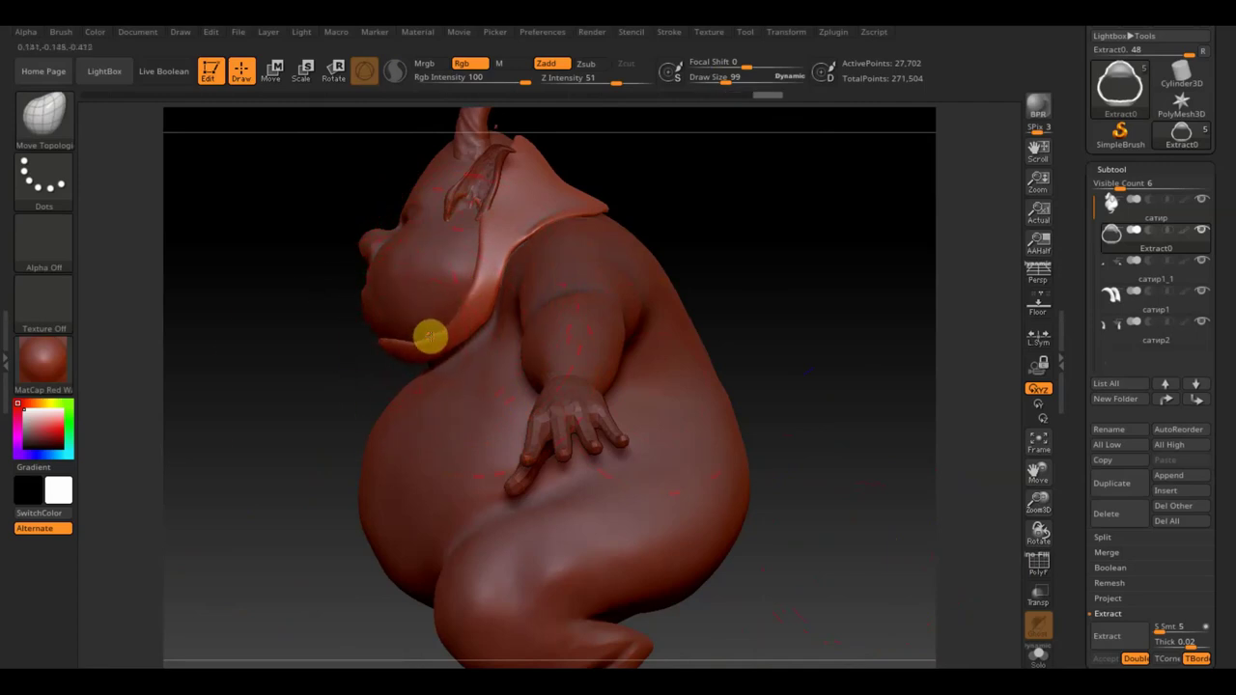
left_click_drag(312, 384, 383, 397)
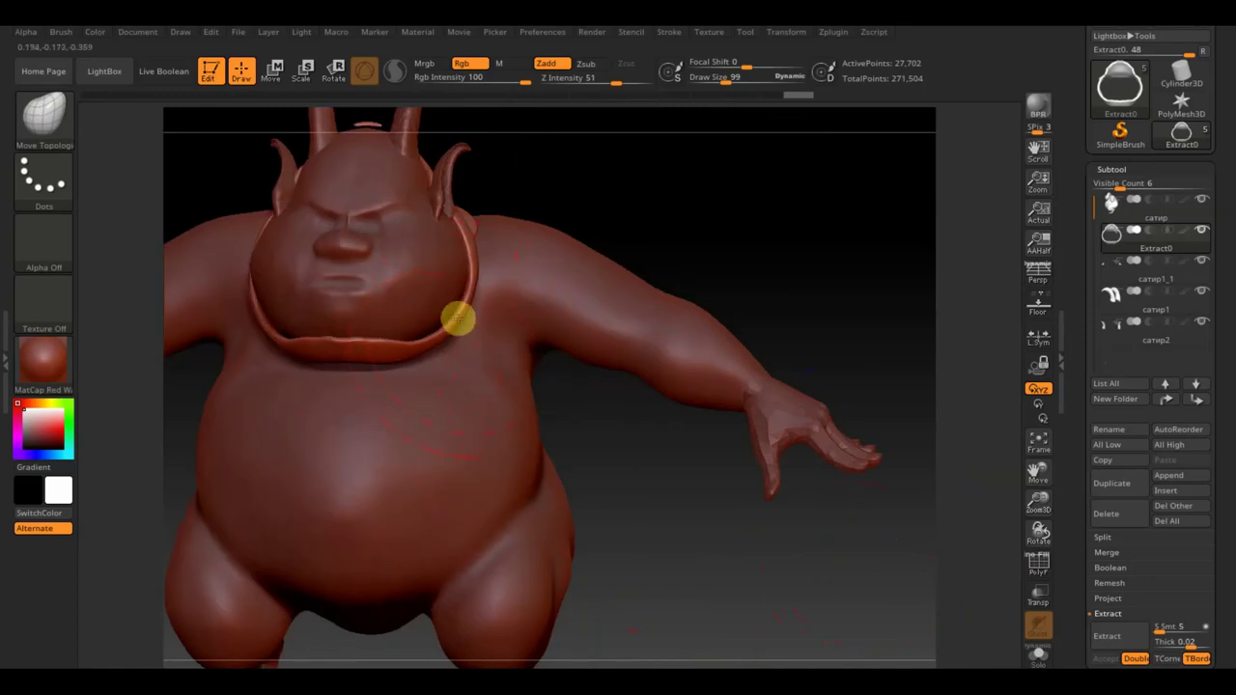
left_click_drag(458, 319, 445, 307)
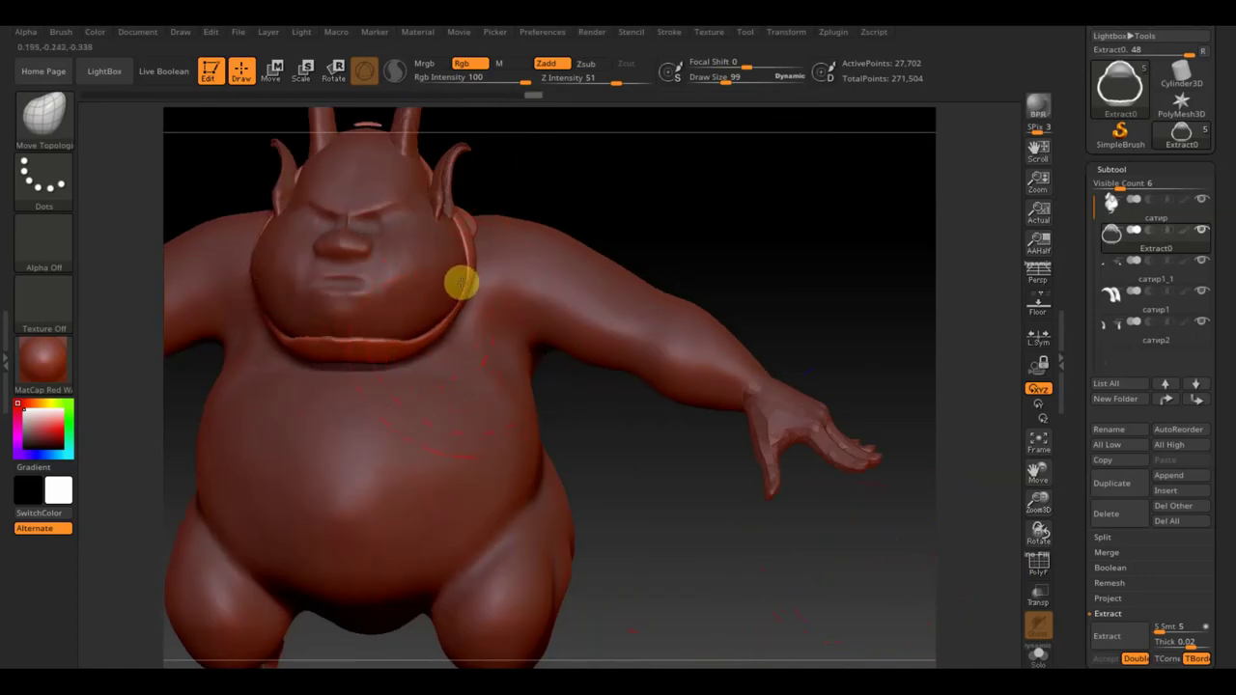
left_click_drag(351, 342, 350, 350, "shift")
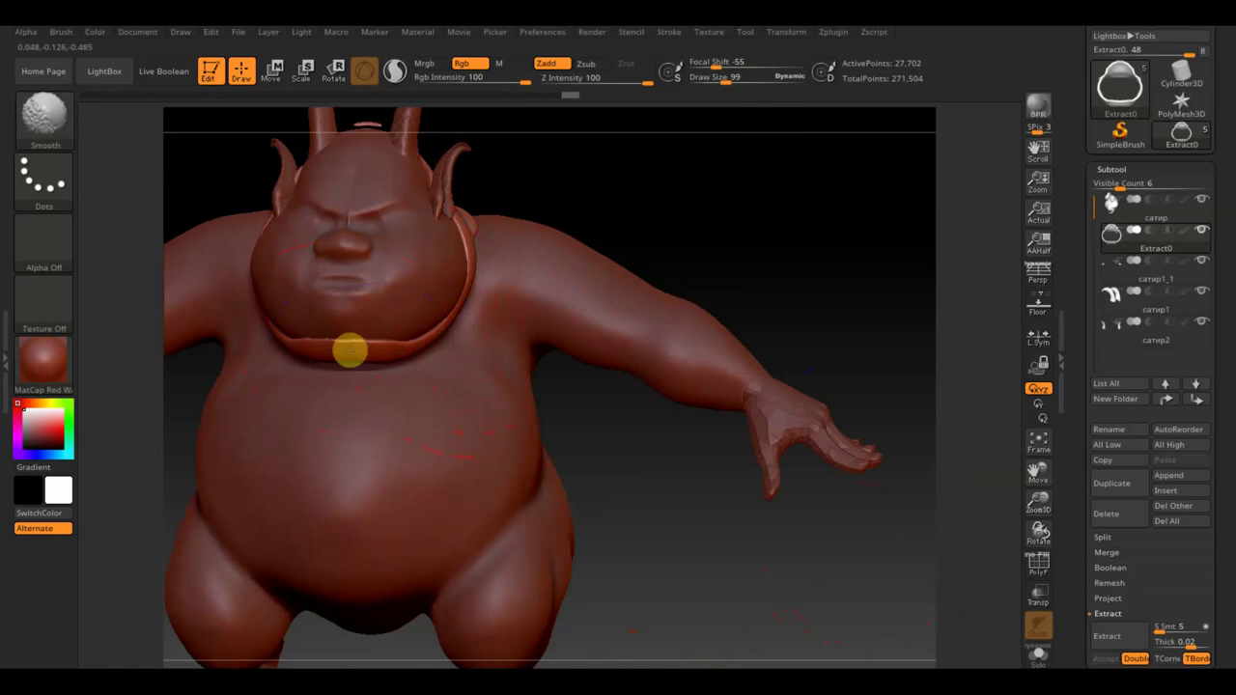
Overlay the Hercules concept sheet on the full-body view.
mouse_move(637, 259)
left_mouse_down()
mouse_move(737, 243)
mouse_move(761, 258)
left_mouse_up()
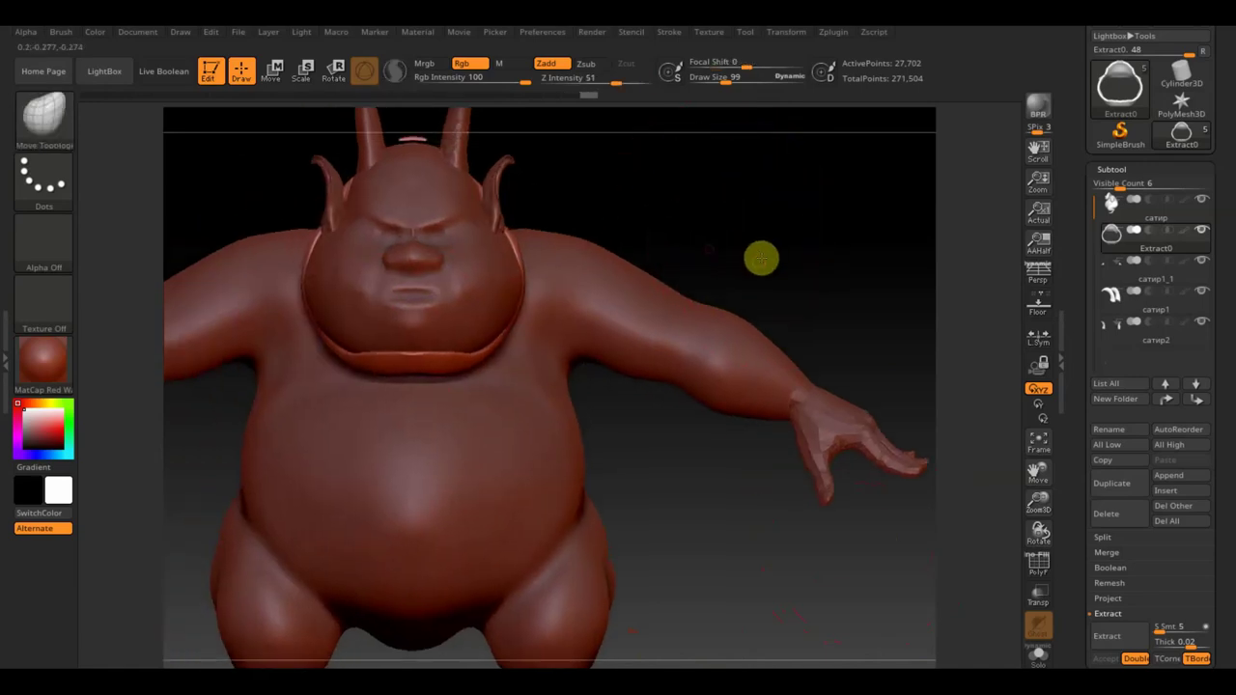
mouse_move(808, 223)
left_mouse_down()
mouse_move(814, 351)
mouse_move(800, 407)
mouse_move(784, 221)
left_mouse_up()
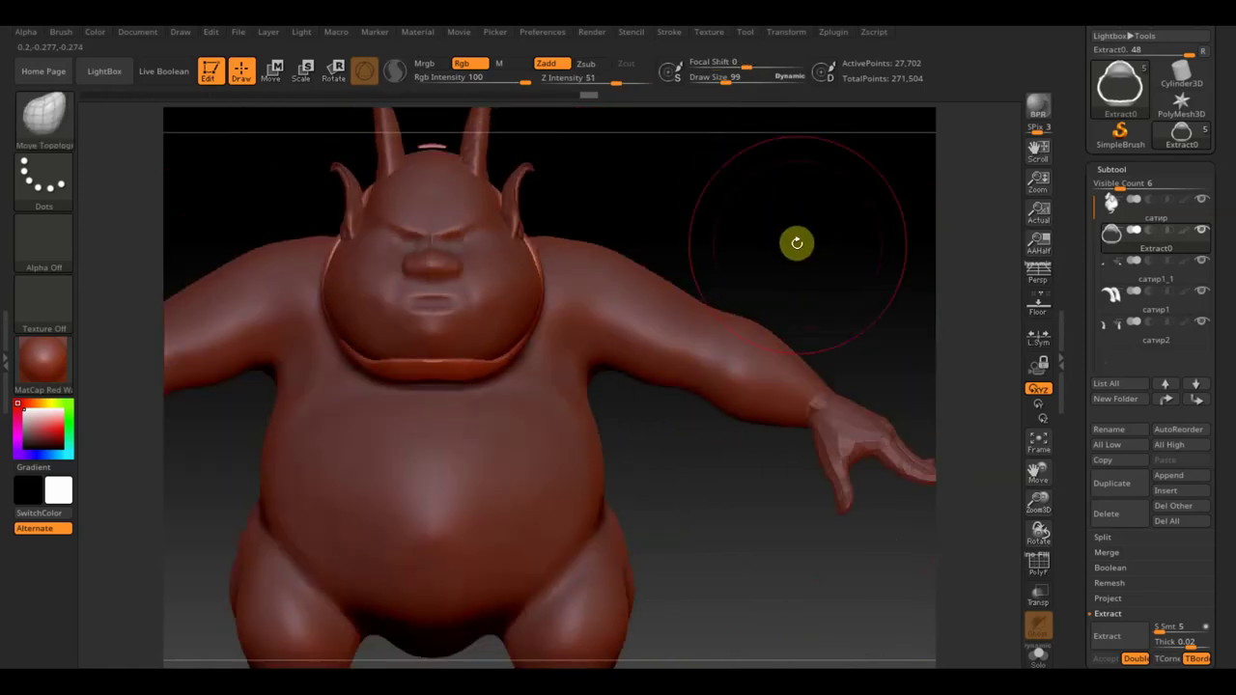
key("shift+z")
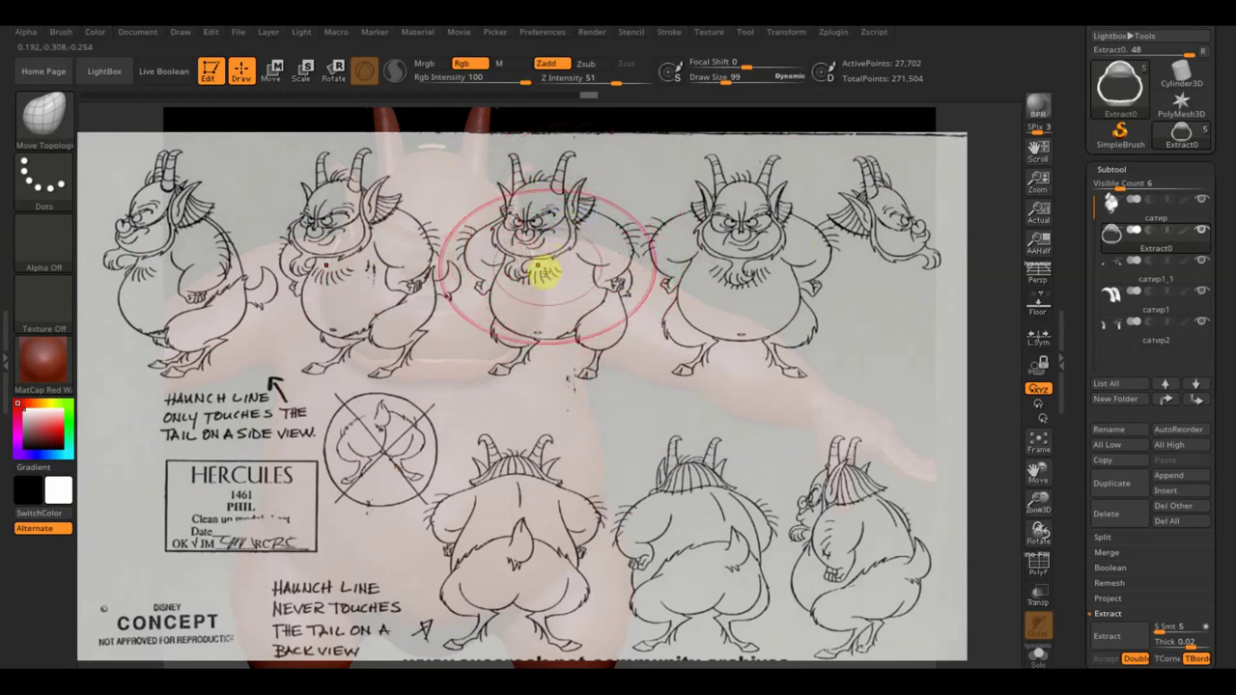
Hide the reference and set the Standard brush to Z Intensity 14, Draw Size 15.
key("shift+z")
left_click_drag(744, 229, 437, 222)
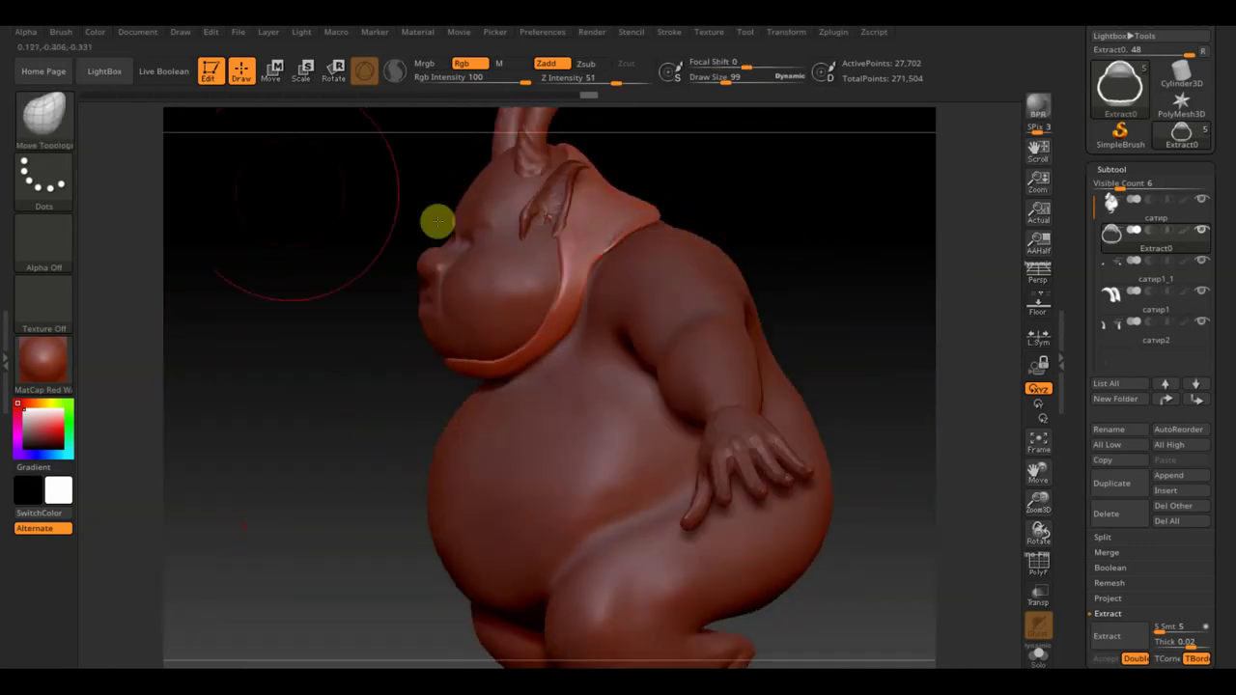
left_click(50, 118)
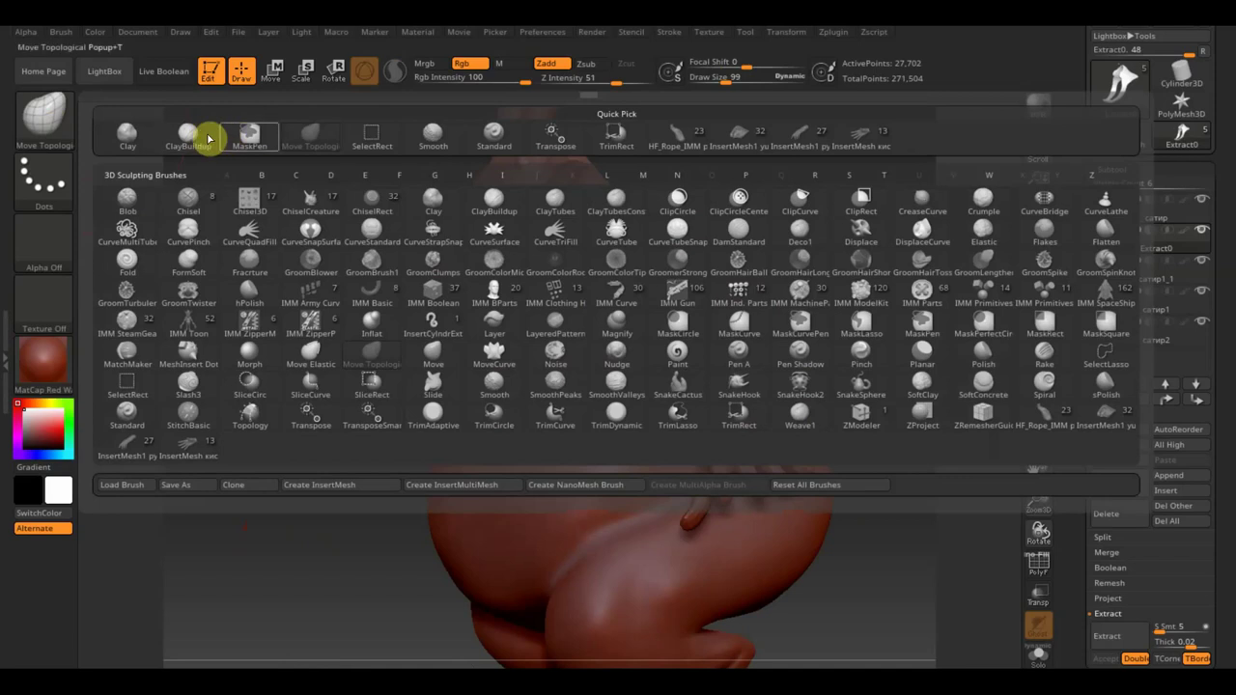
left_click(493, 135)
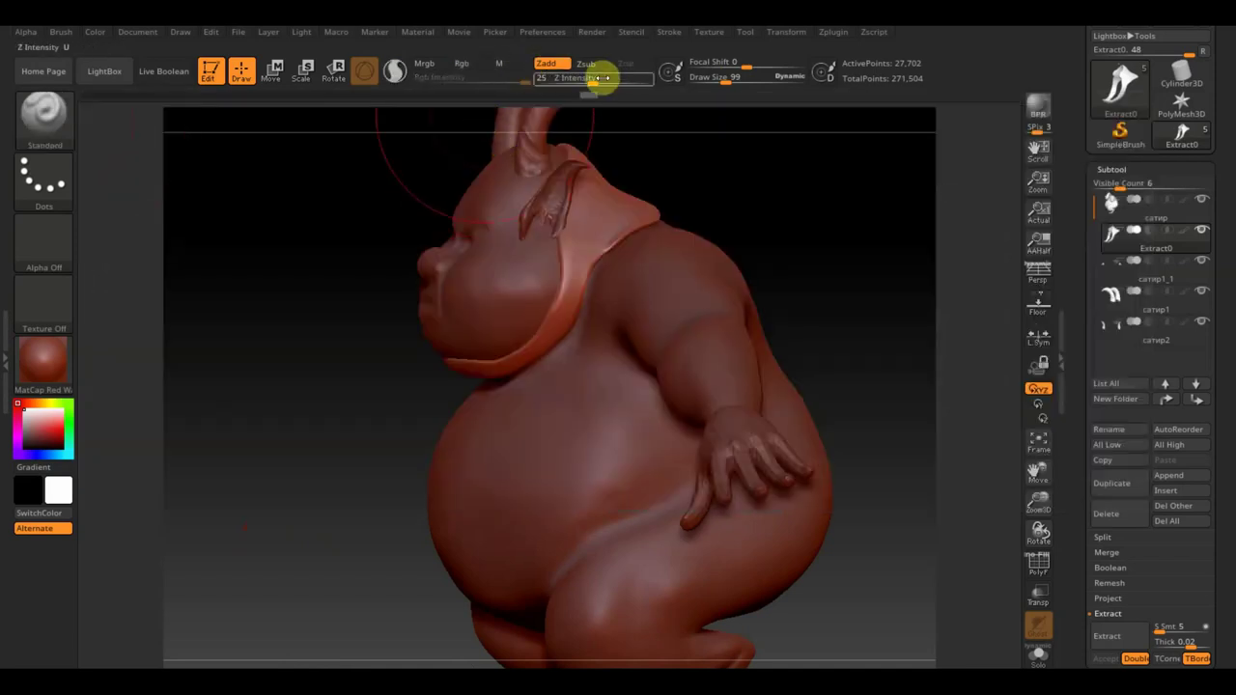
left_click_drag(599, 77, 579, 77)
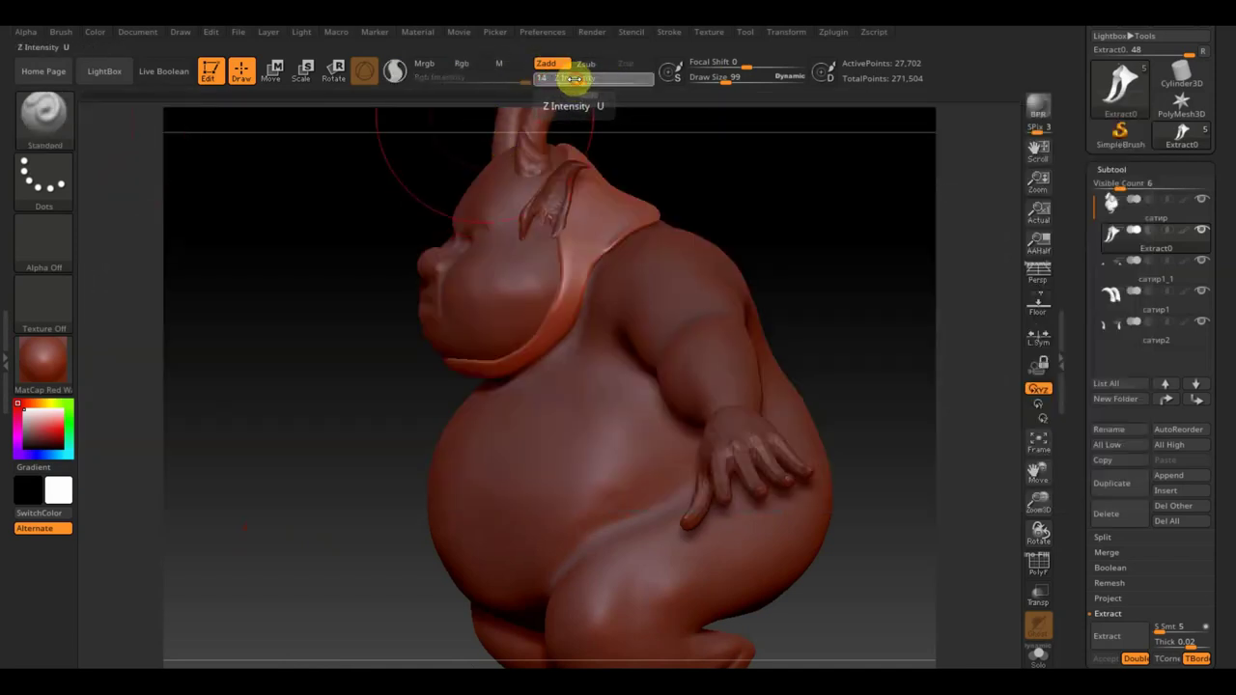
left_click_drag(731, 77, 716, 82)
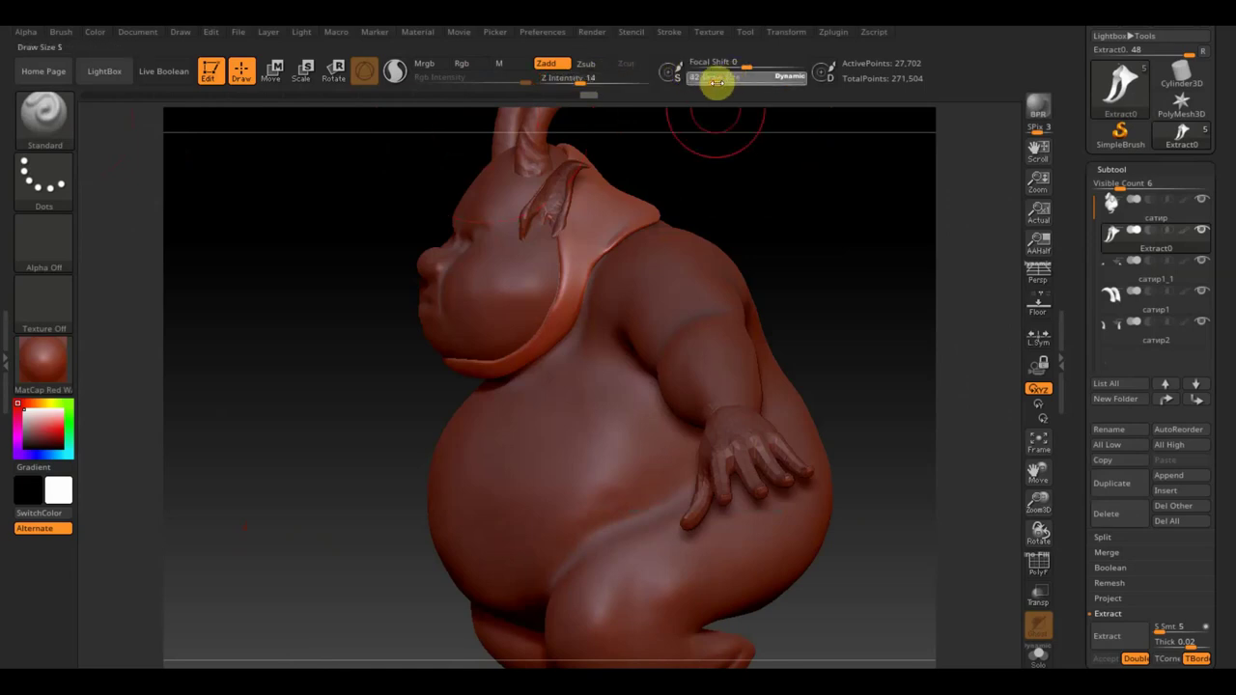
left_click_drag(737, 164, 693, 223)
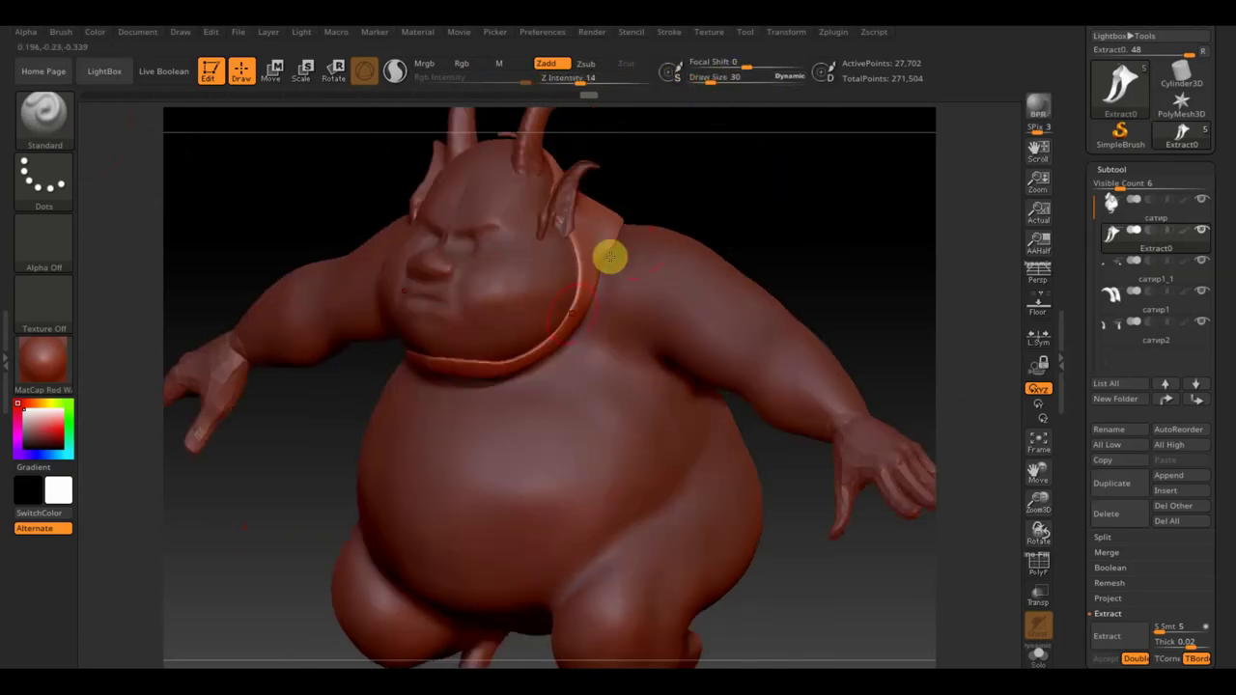
left_click_drag(759, 199, 698, 227)
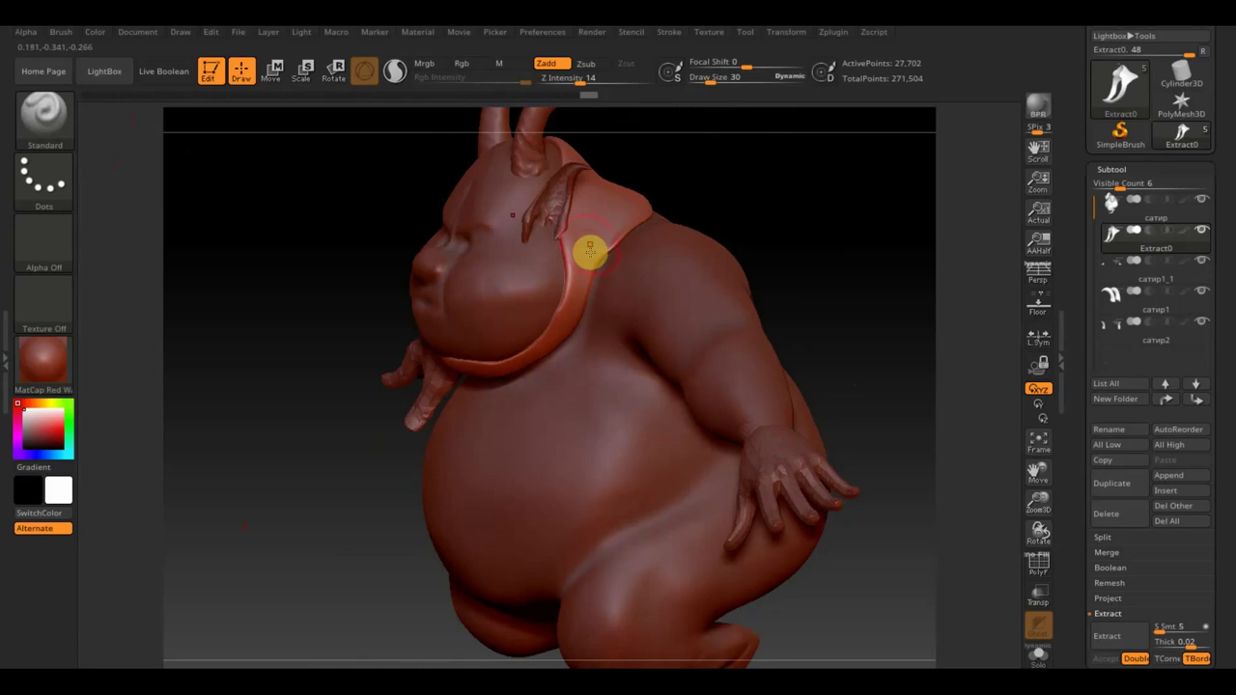
left_click(705, 84)
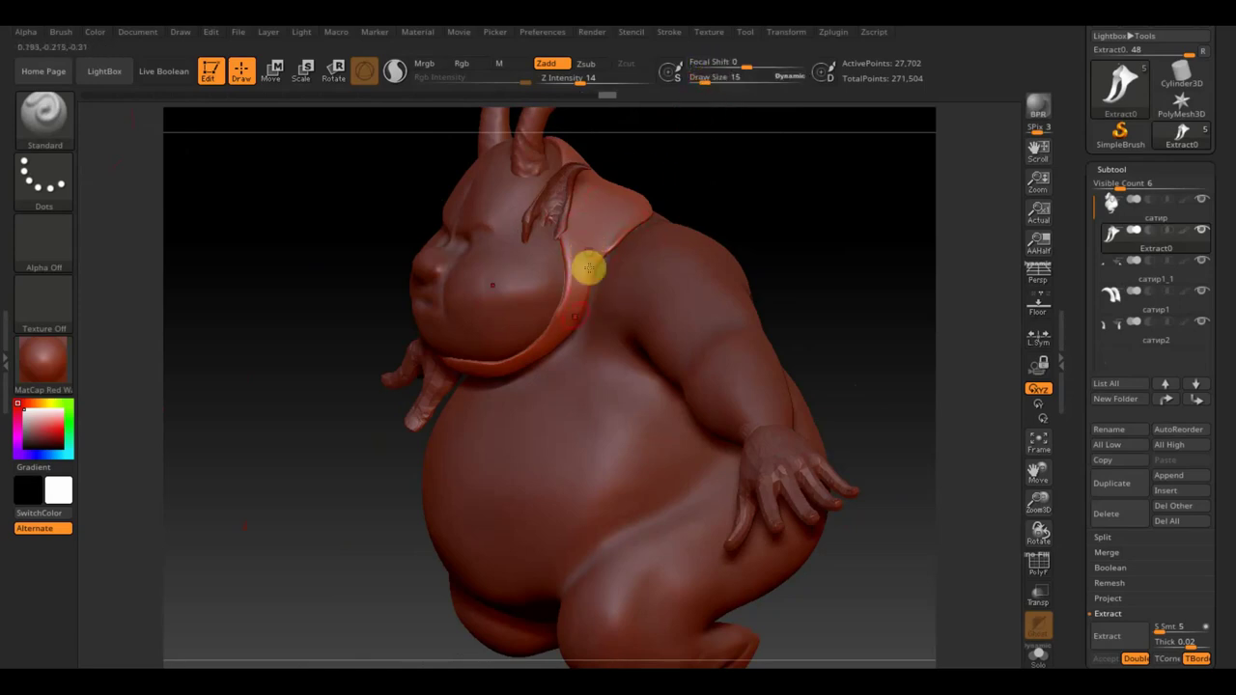
DynaMesh the collar subtool at resolution 528.
left_click(1146, 628)
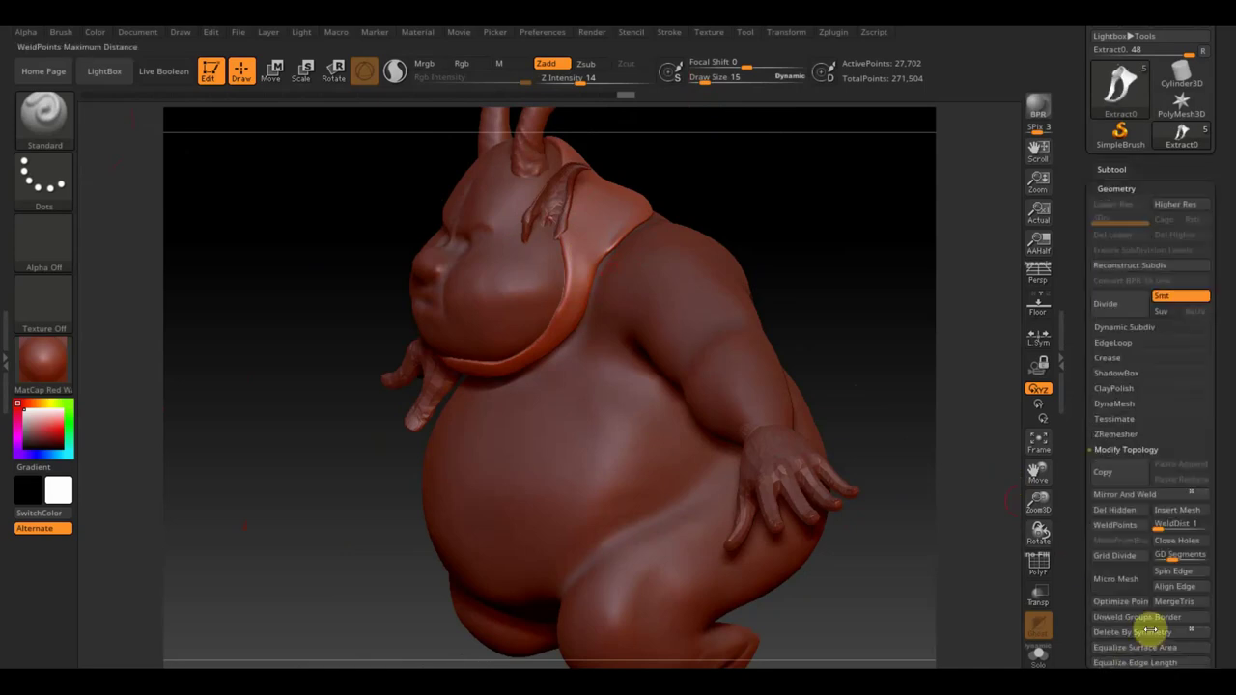
left_click(1129, 410)
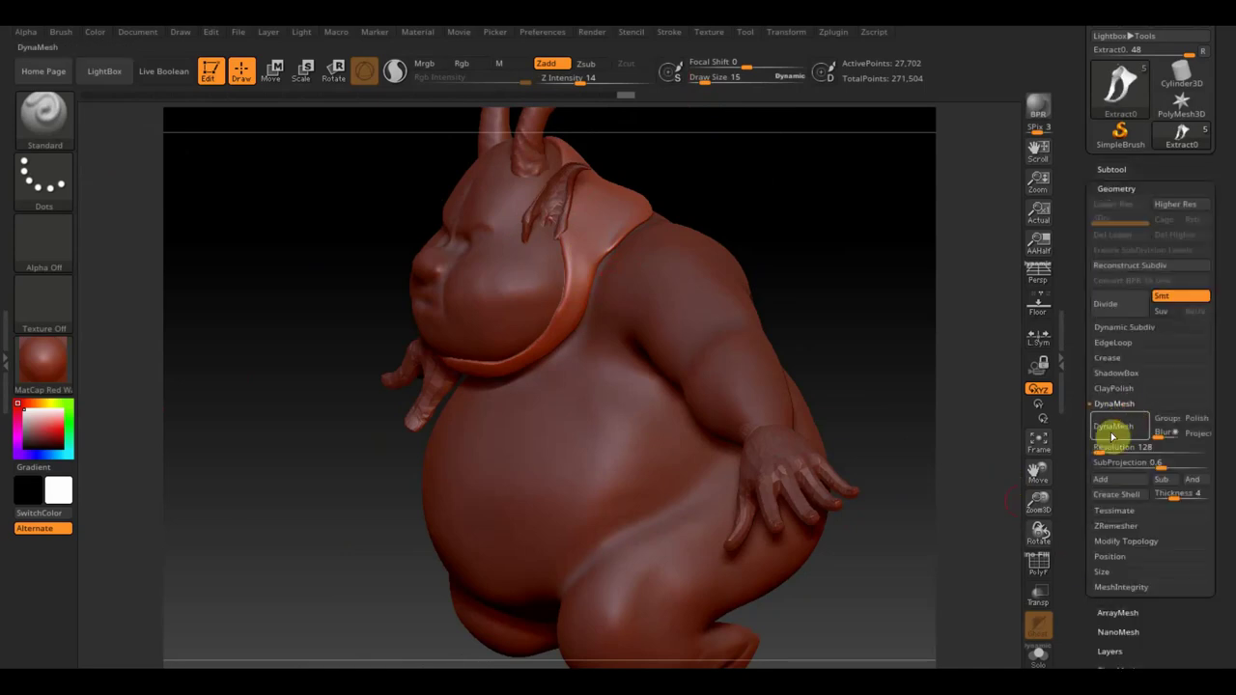
left_click_drag(1104, 450, 1108, 450)
left_click(1118, 434)
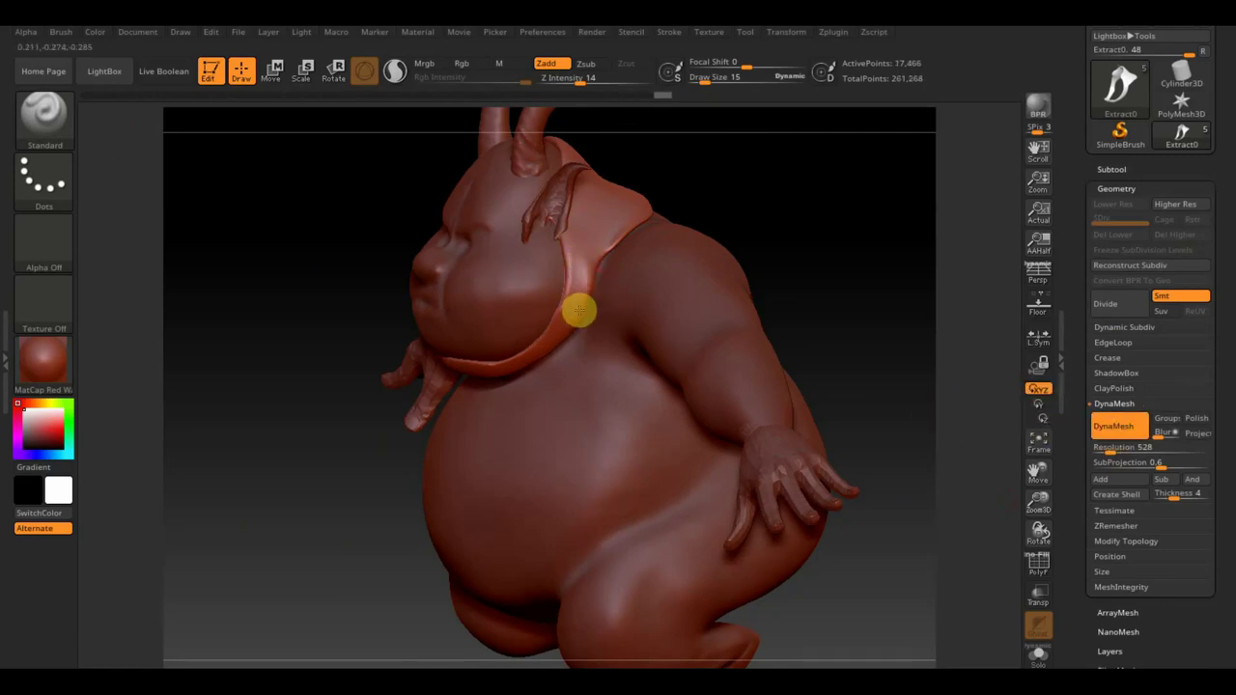
key("shift")
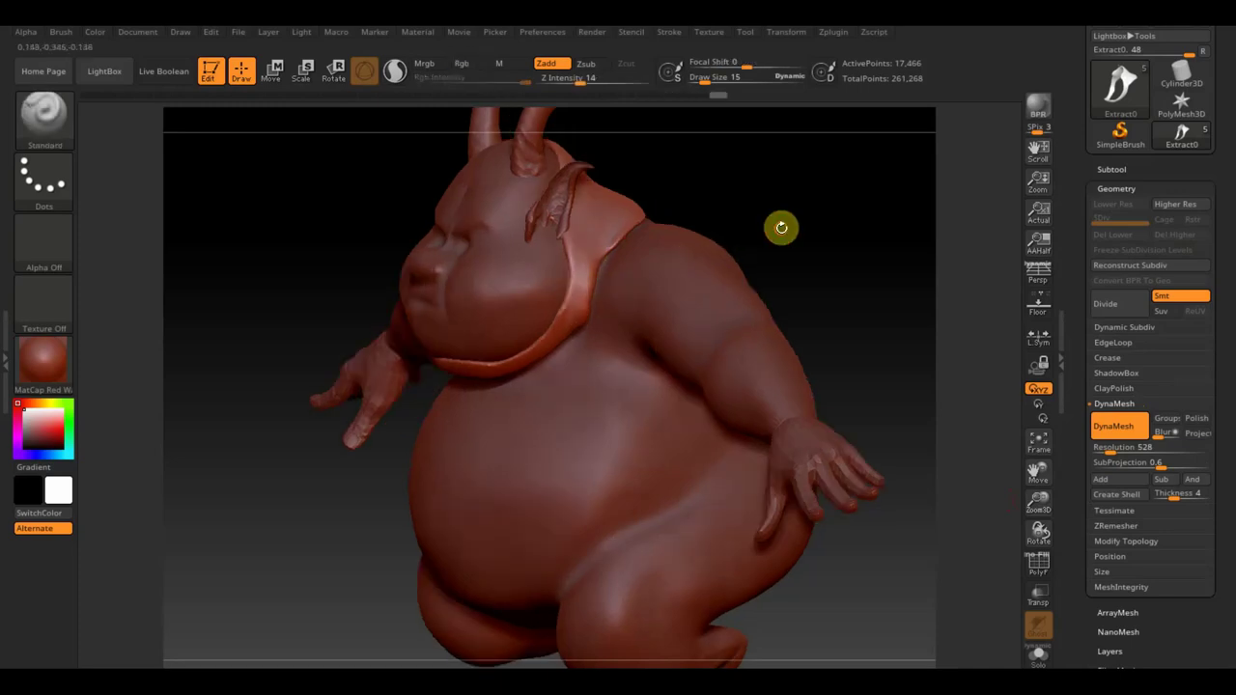
left_click_drag(748, 237, 771, 207)
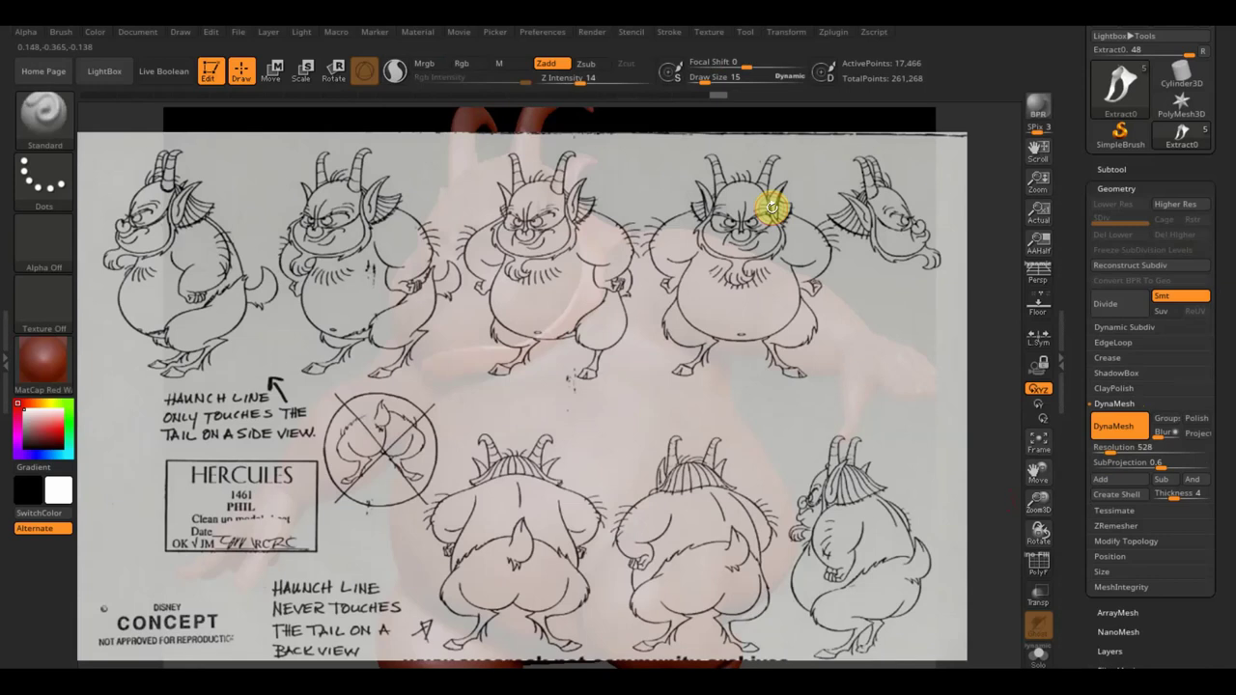
Select the Move Topological brush at Draw Size 33.
key("shift")
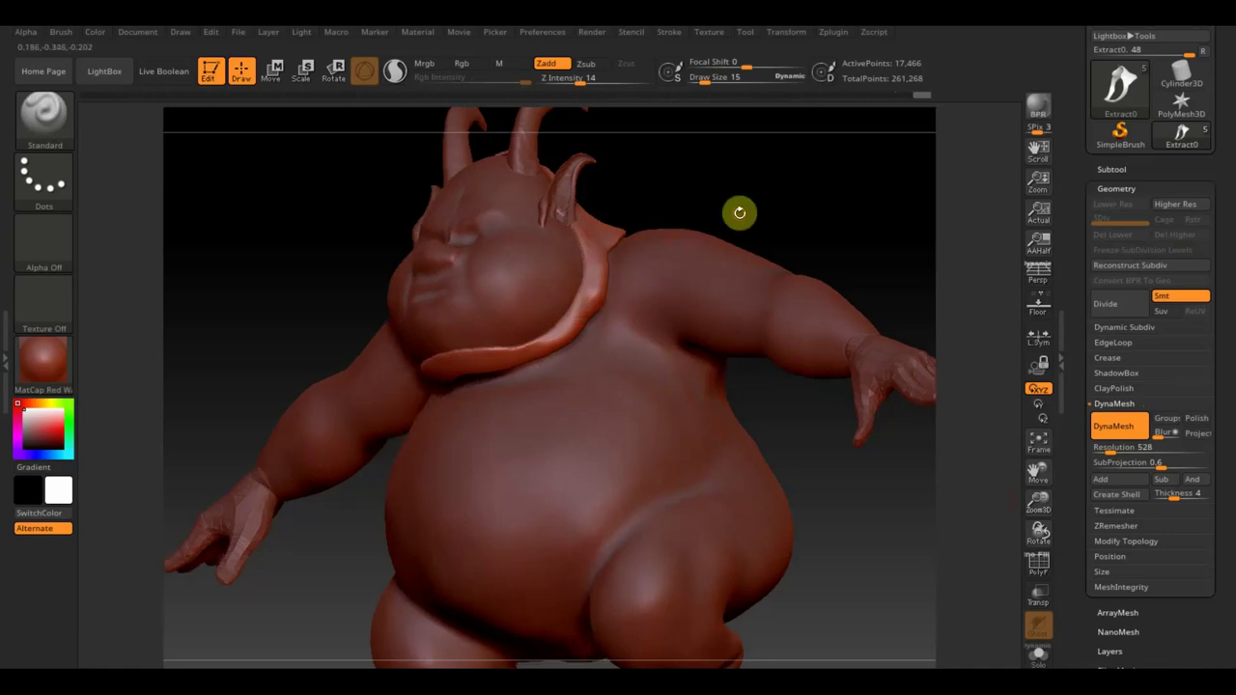
mouse_move(740, 213)
left_mouse_down()
mouse_move(783, 226)
mouse_move(751, 216)
left_mouse_up()
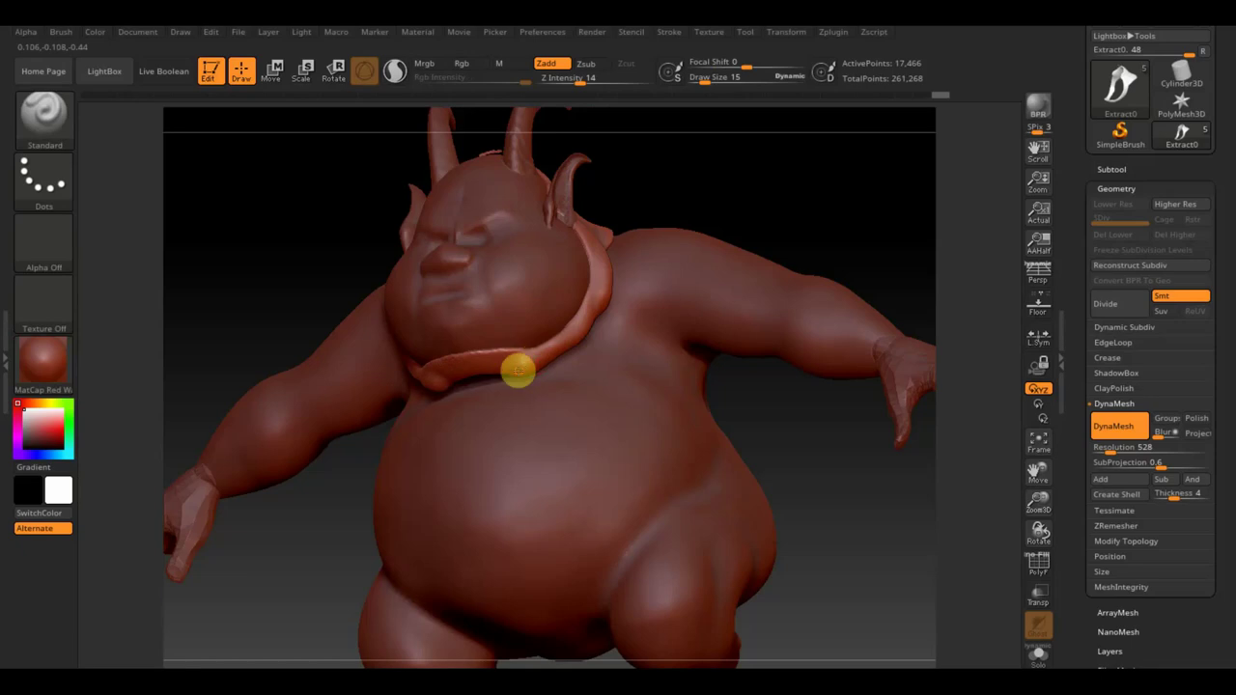
mouse_move(736, 222)
left_mouse_down()
mouse_move(712, 248)
mouse_move(734, 243)
left_mouse_up()
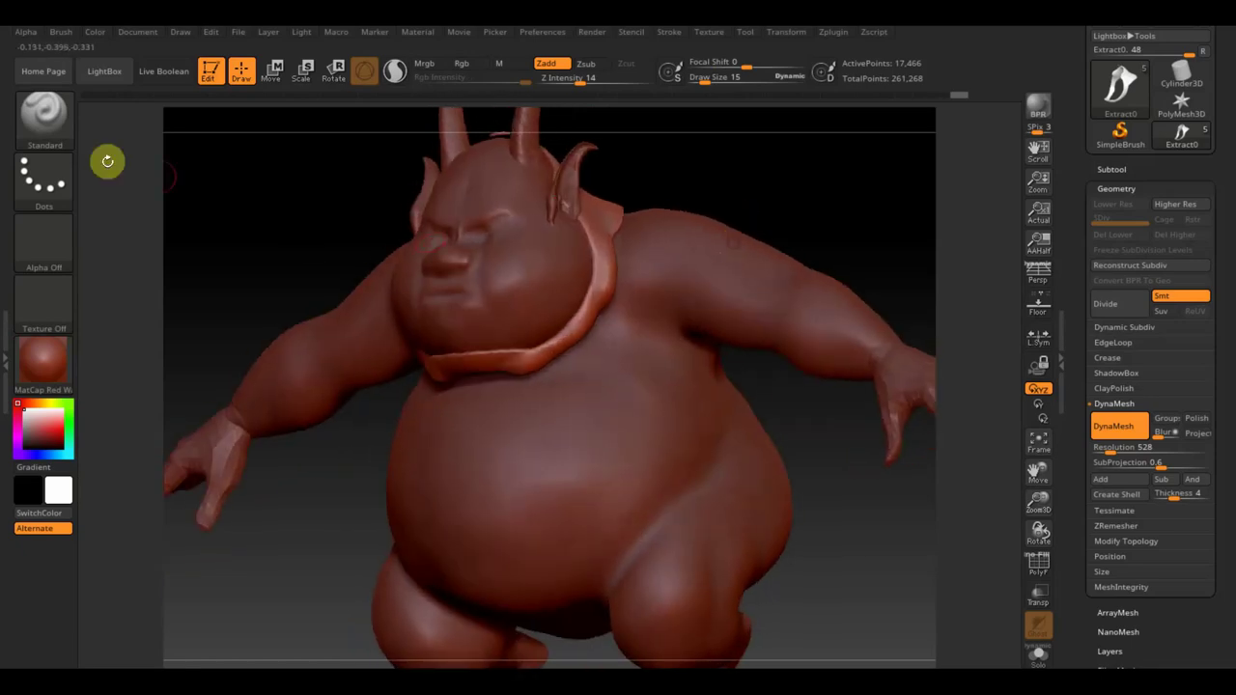
left_click(44, 114)
left_click(310, 132)
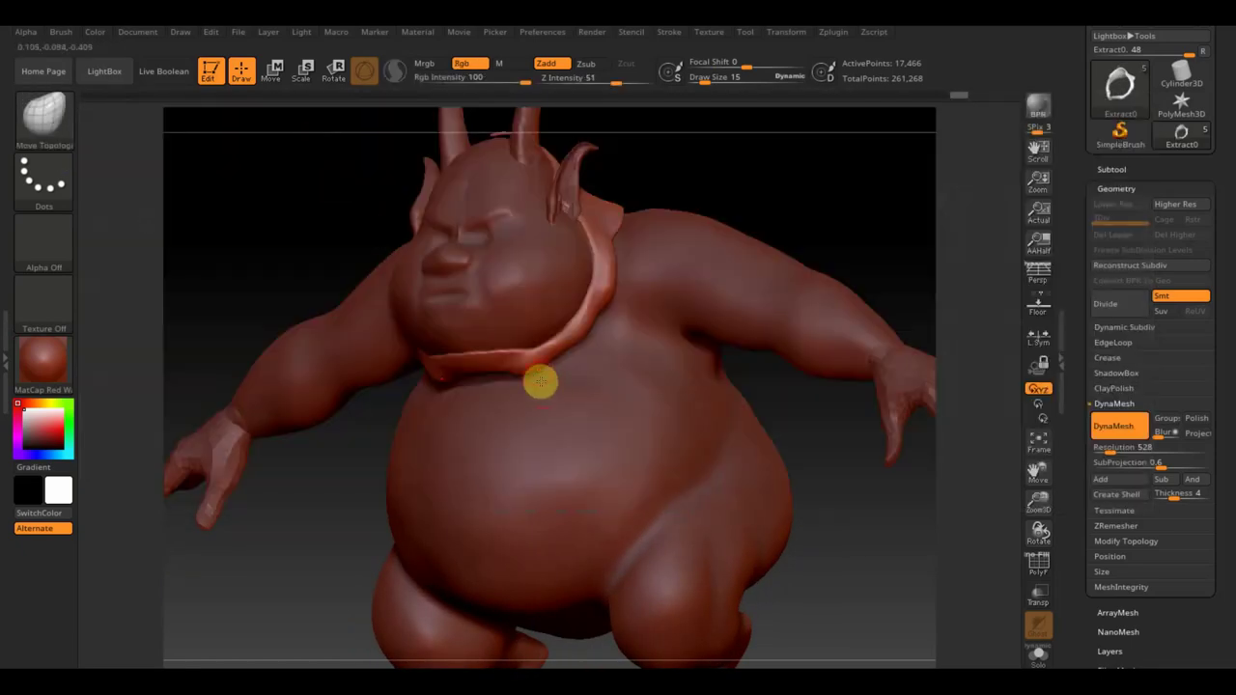
left_click_drag(706, 77, 713, 77)
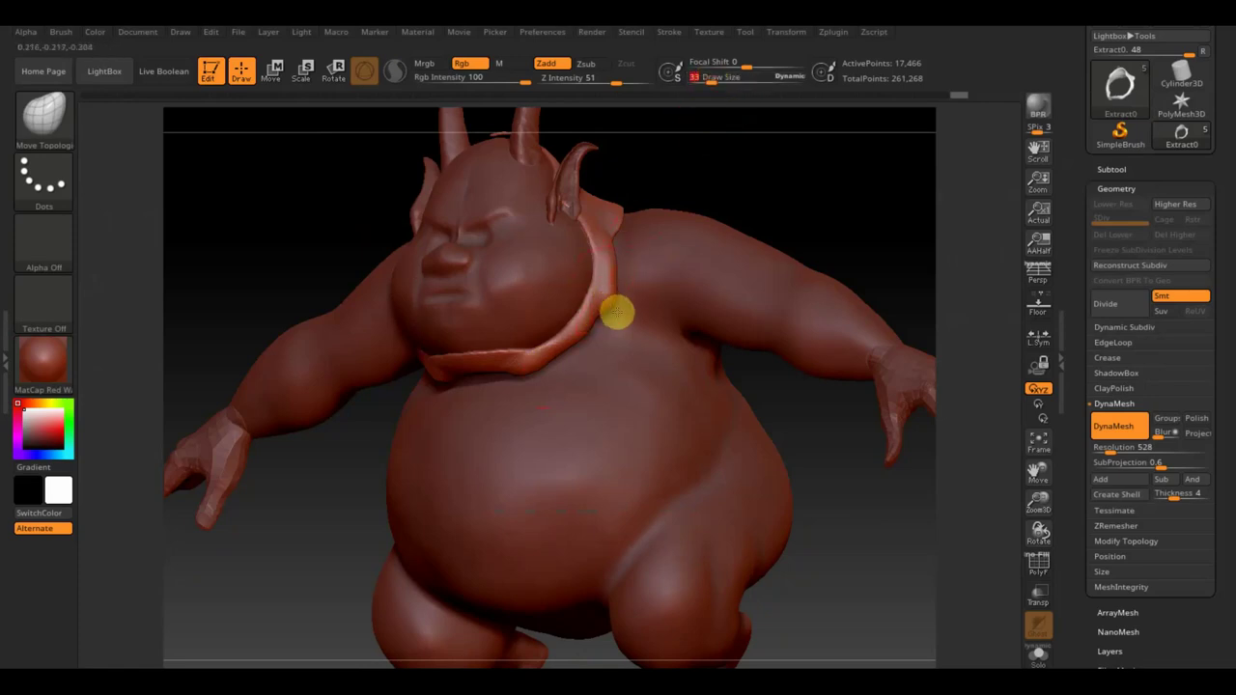
Pull the collar down along the chest and up toward the neck, checking several angles.
left_click_drag(623, 318, 593, 331)
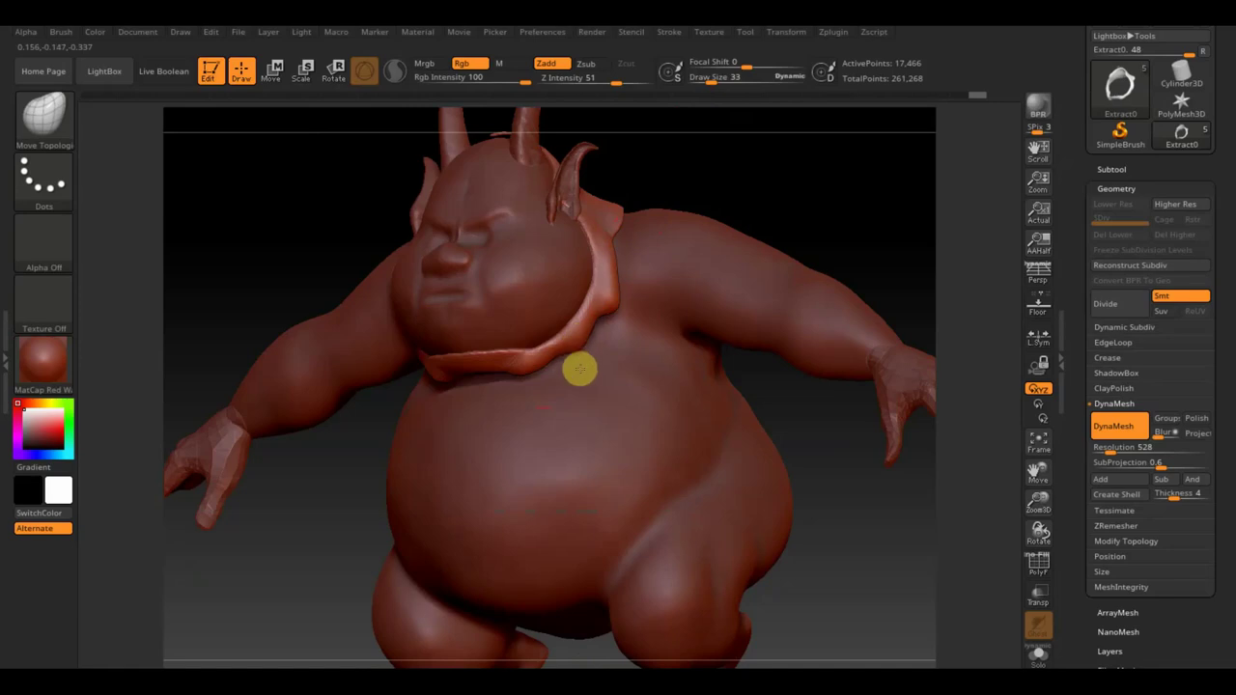
left_click_drag(782, 204, 743, 207)
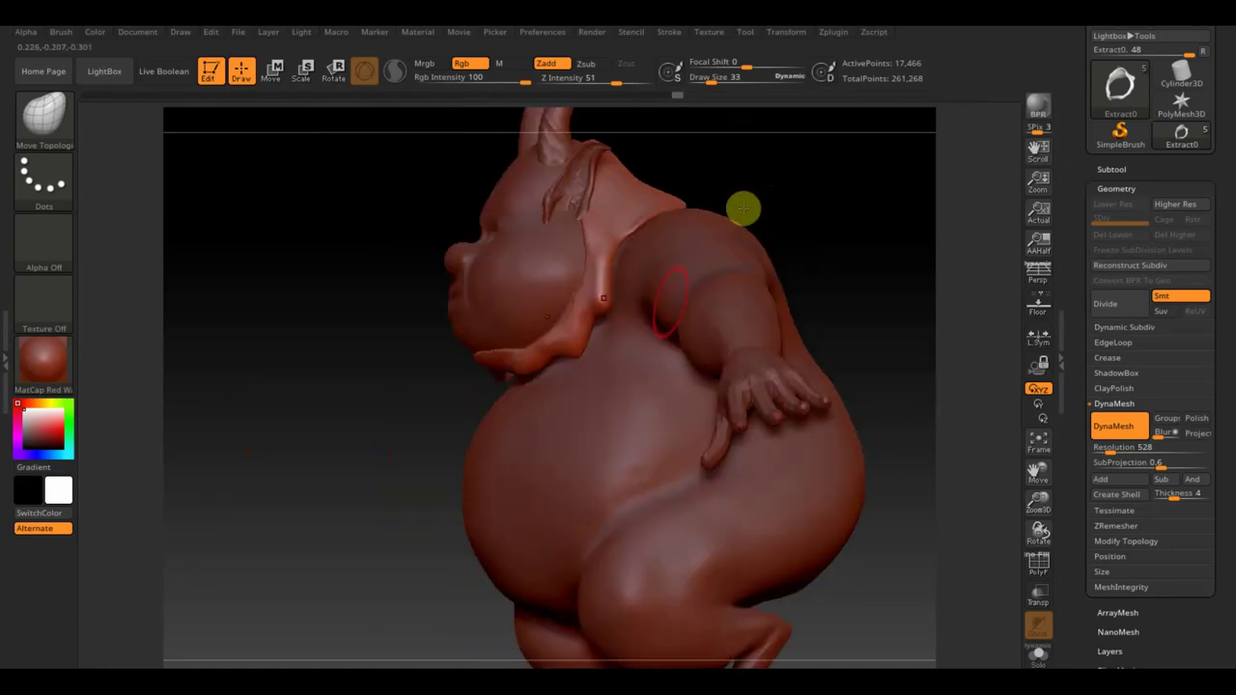
left_click_drag(556, 364, 584, 332)
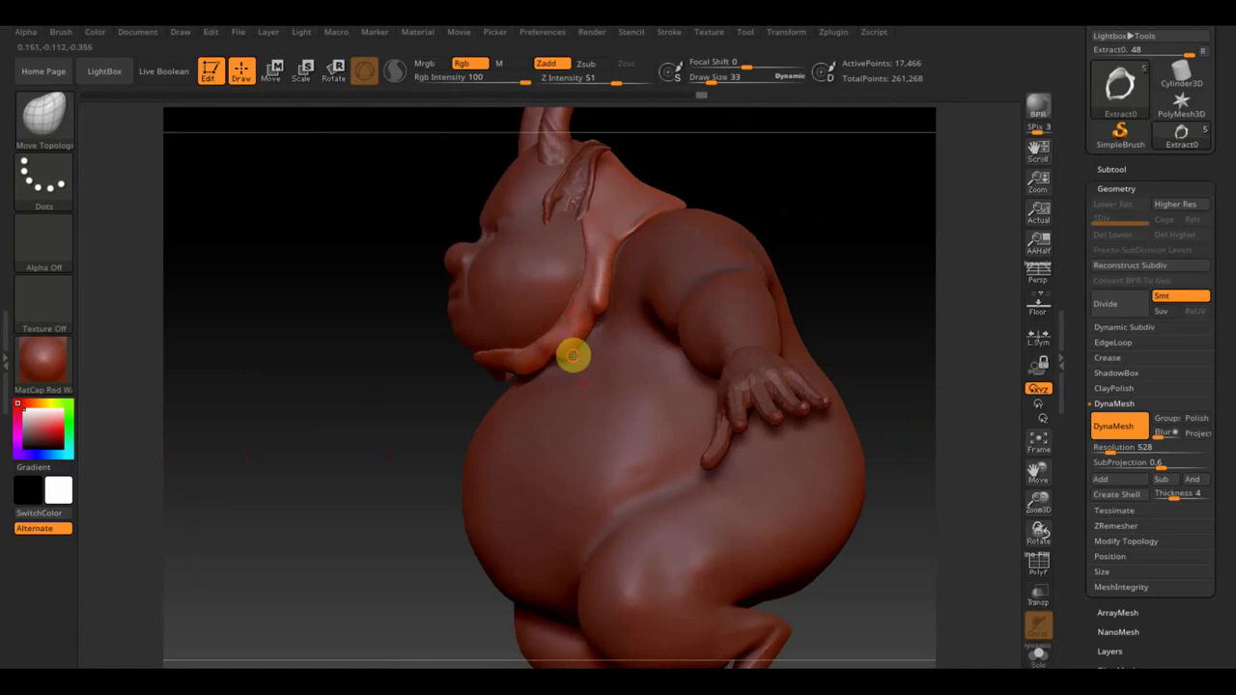
mouse_move(837, 196)
left_mouse_down()
mouse_move(856, 201)
mouse_move(609, 220)
left_mouse_up()
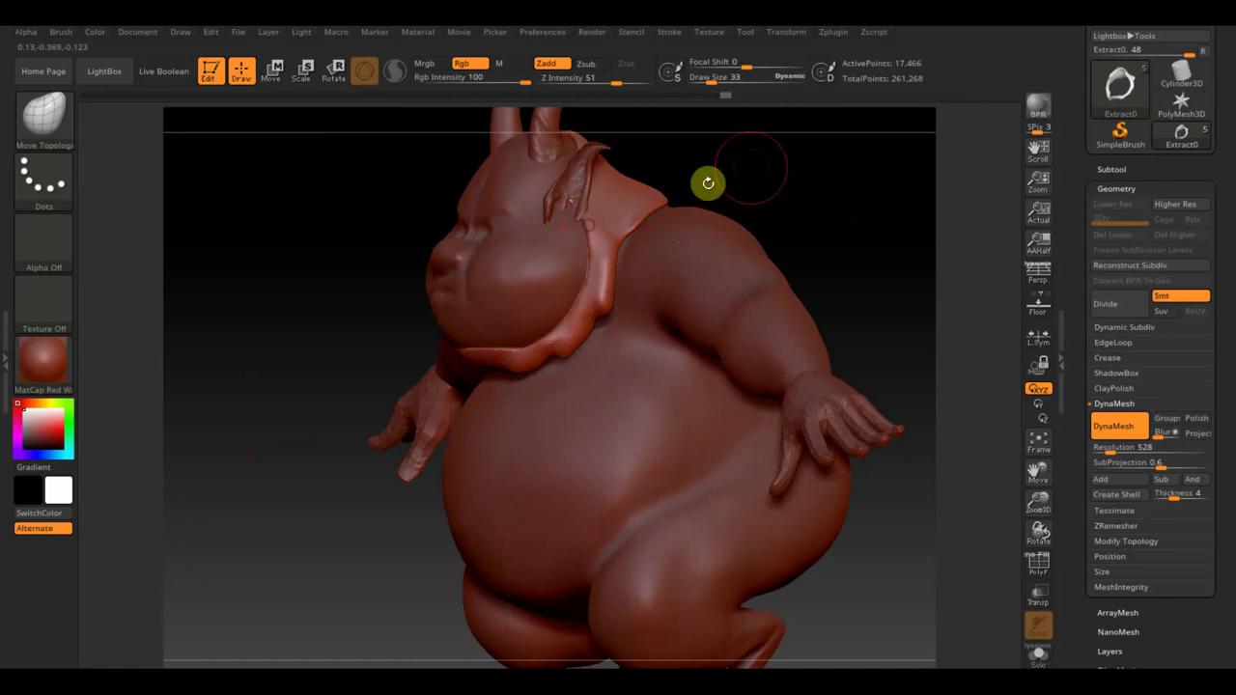
mouse_move(744, 161)
left_mouse_down()
mouse_move(717, 182)
mouse_move(738, 175)
mouse_move(626, 193)
left_mouse_up()
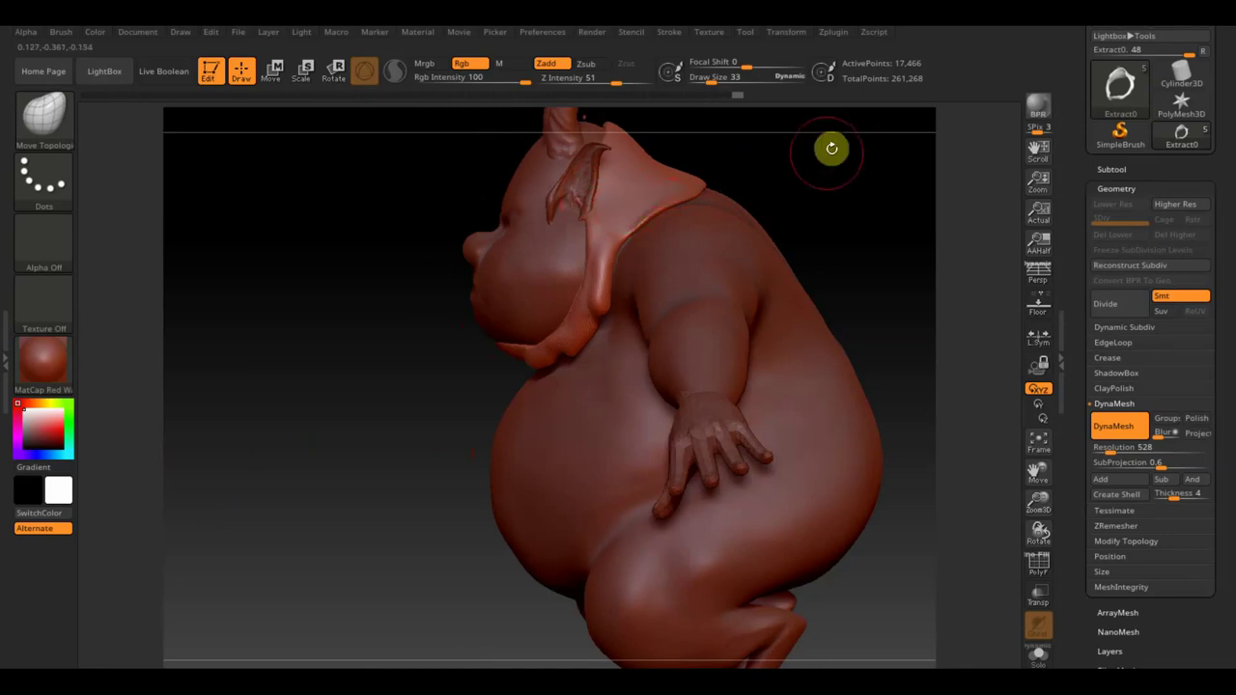
mouse_move(831, 146)
left_mouse_down()
mouse_move(814, 201)
mouse_move(749, 285)
left_mouse_up()
Select the ear-and-horn subtool and nudge it slightly along Z with Transpose.
left_click(595, 180, "alt")
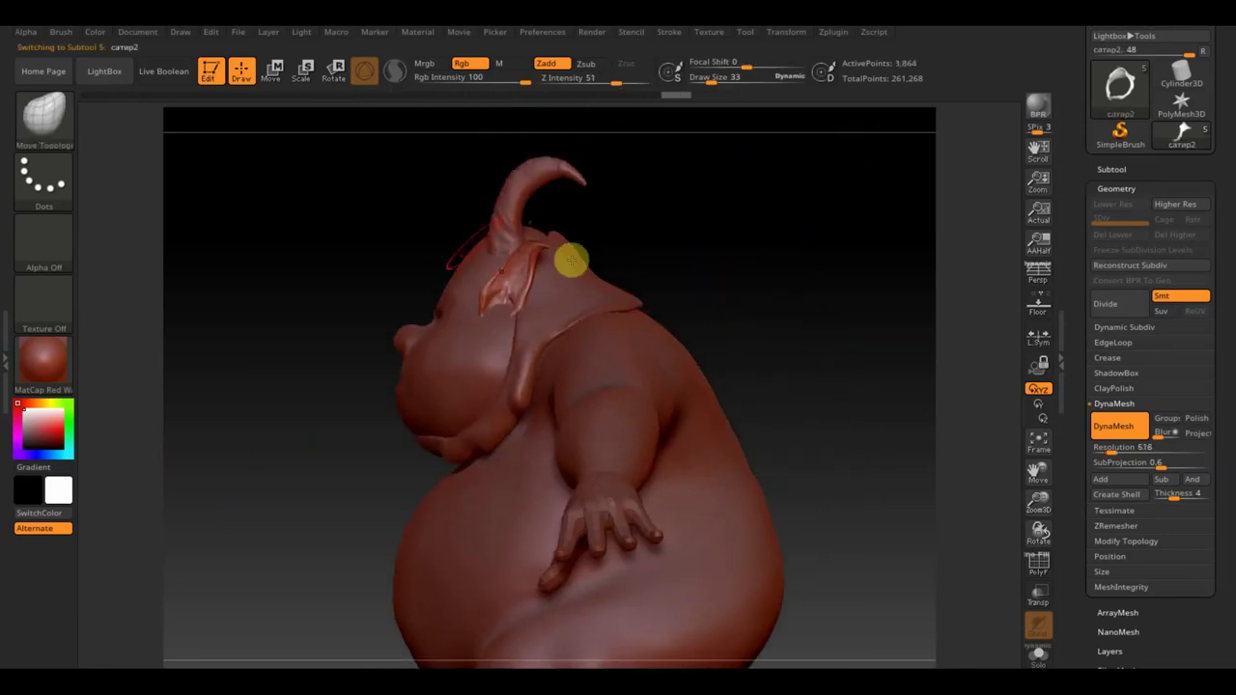
left_click(271, 73)
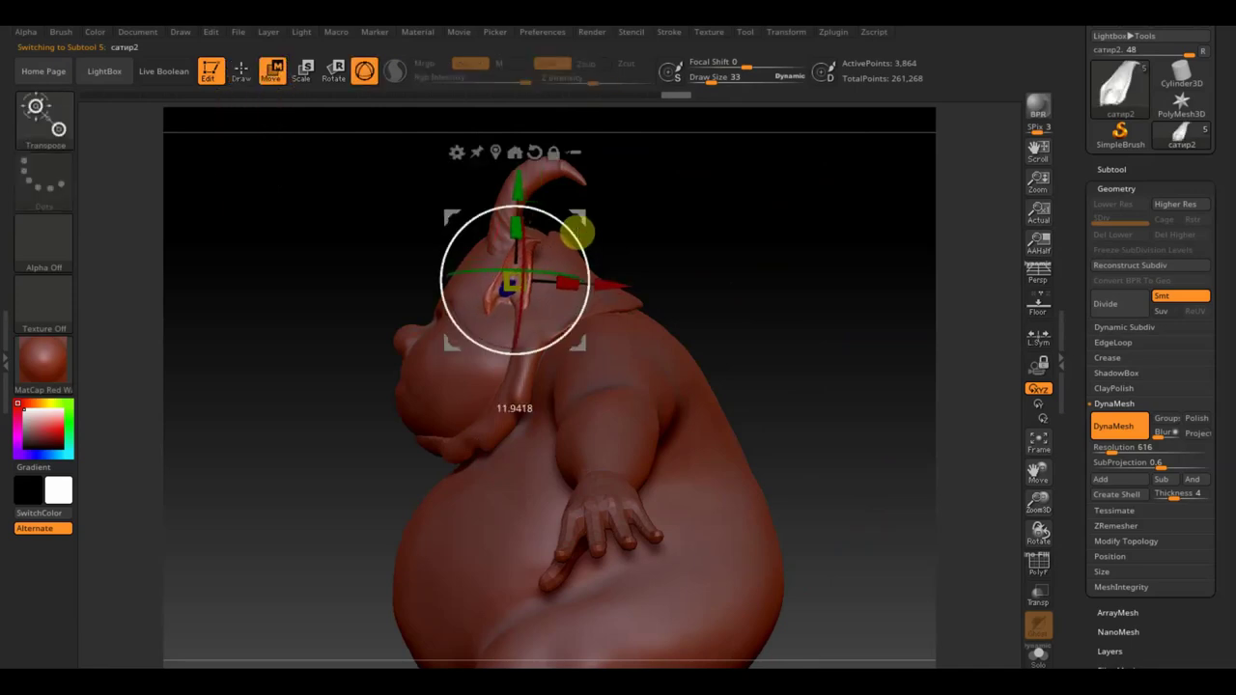
left_click_drag(574, 249, 610, 200)
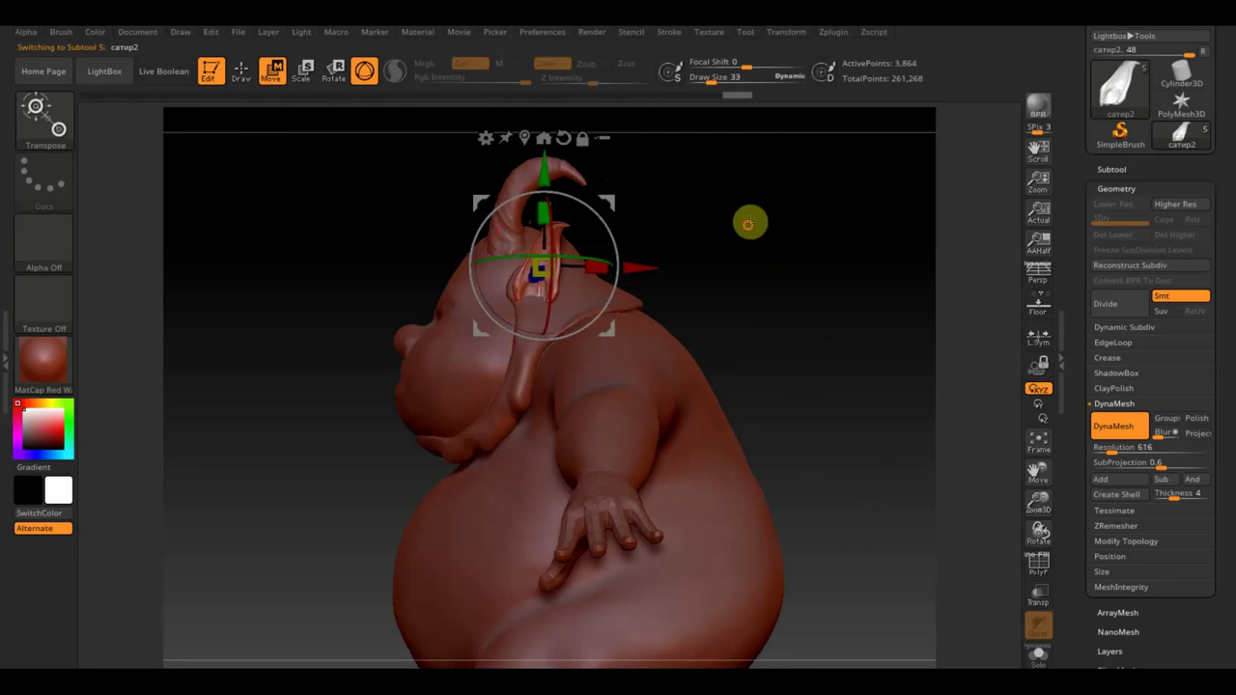
mouse_move(748, 221)
left_mouse_down()
mouse_move(781, 232)
mouse_move(756, 226)
left_mouse_up()
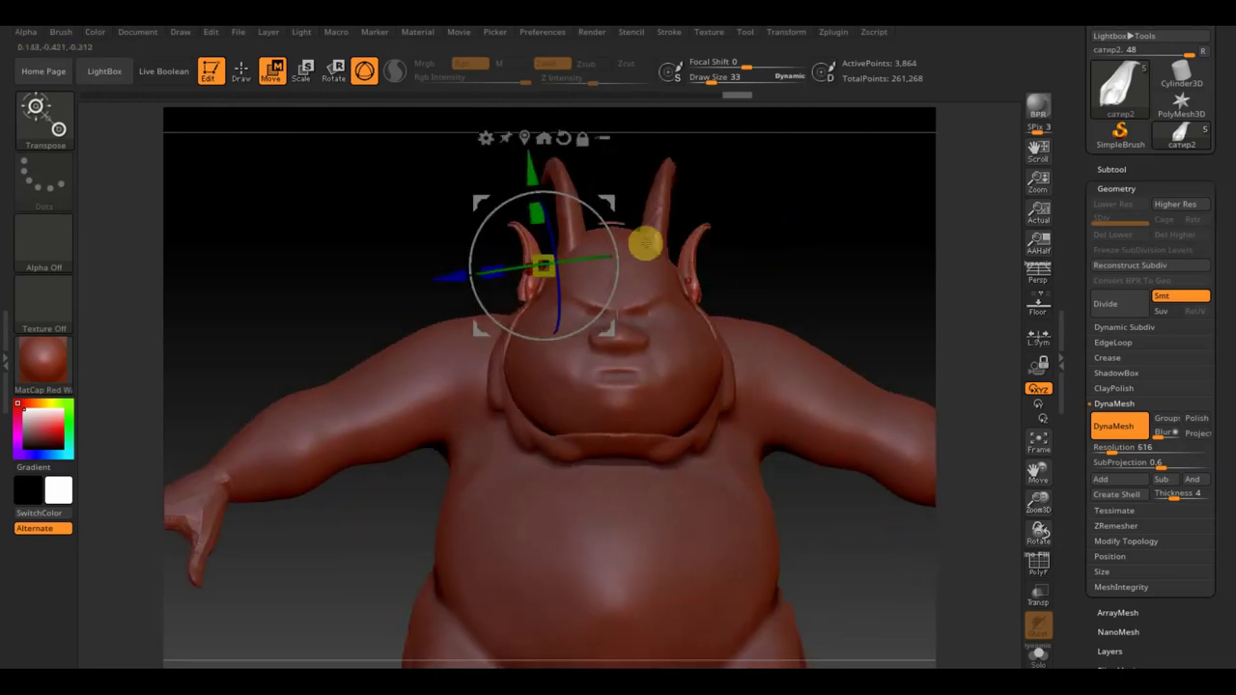
left_click_drag(460, 267, 449, 277)
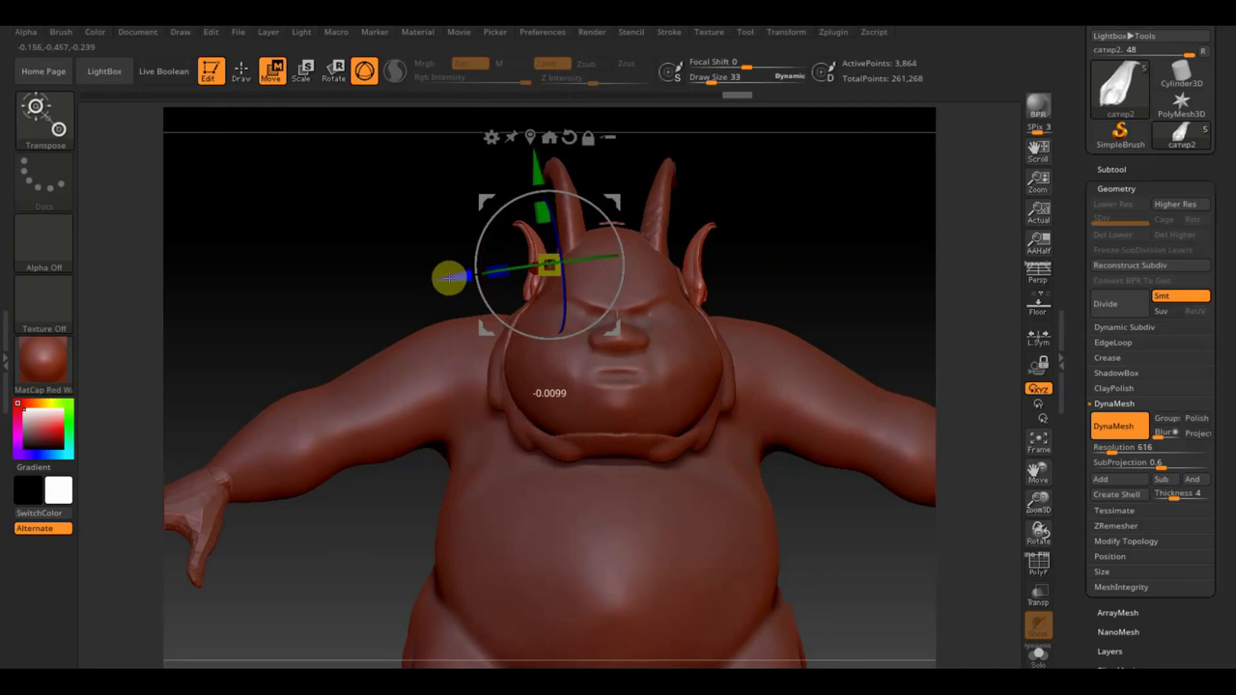
Mirror And Weld the ear to the other side and return to Draw mode.
left_click(1030, 566)
left_click(1133, 543)
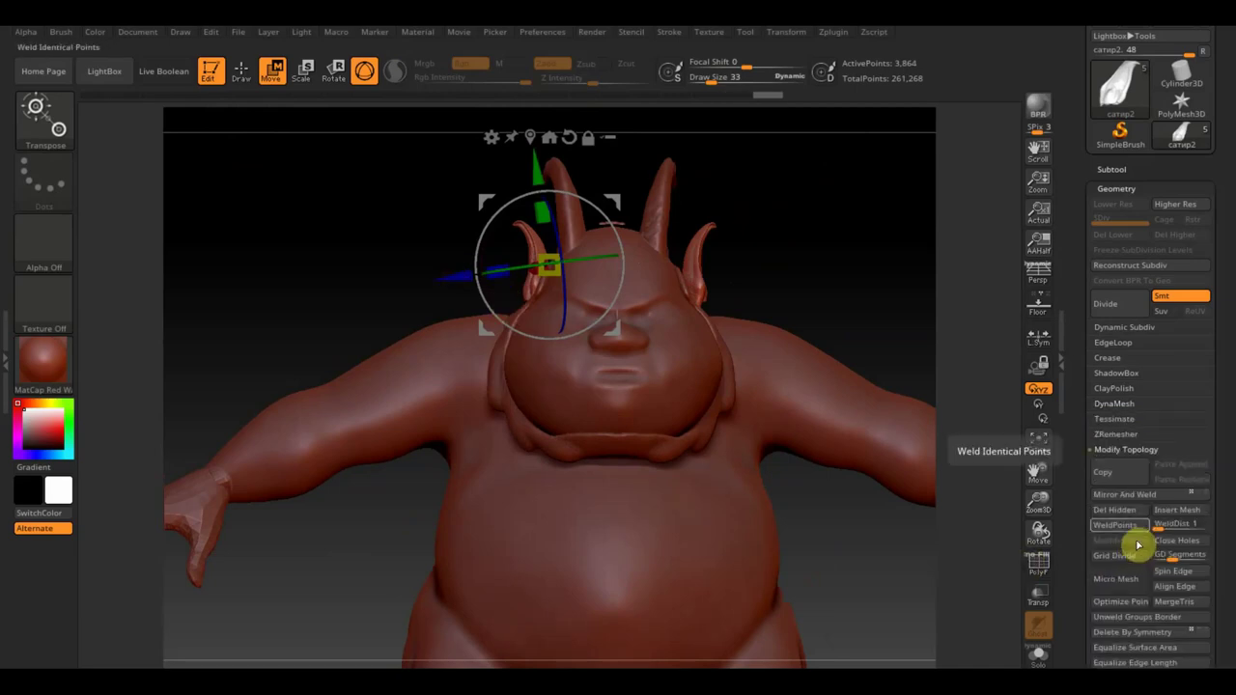
left_click(1140, 494)
left_click_drag(907, 336, 812, 350)
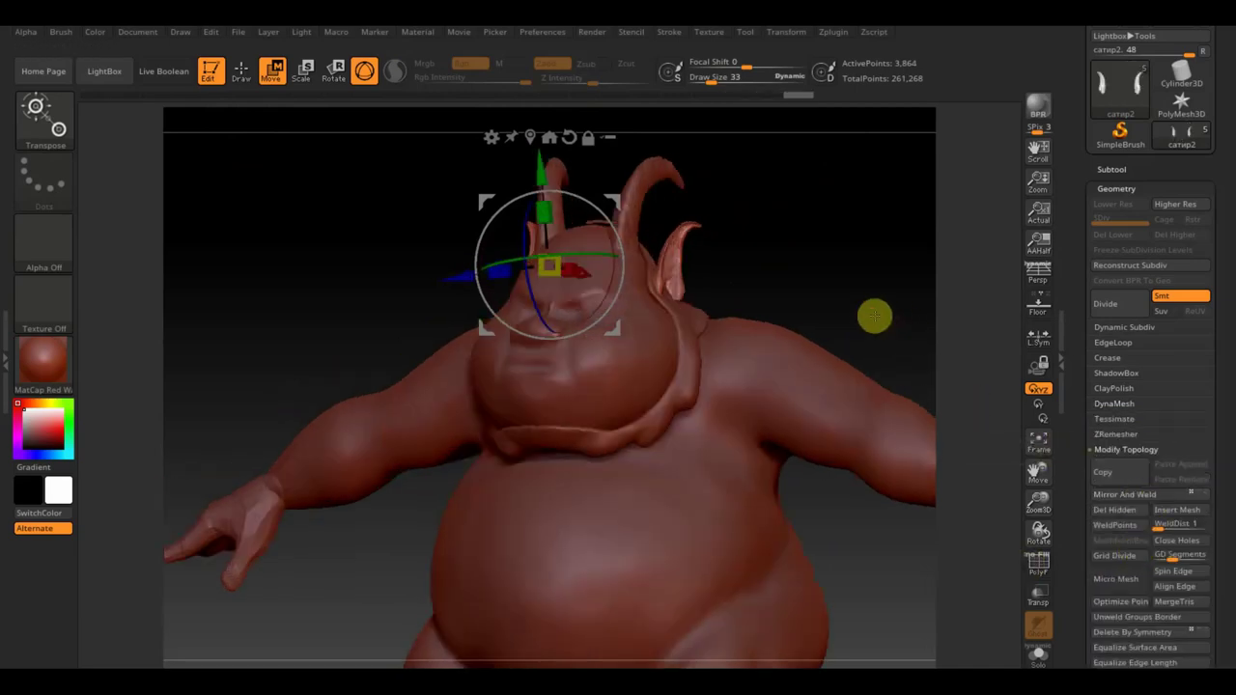
left_click(244, 75)
mouse_move(831, 328)
left_mouse_down()
mouse_move(709, 321)
mouse_move(773, 322)
left_mouse_up()
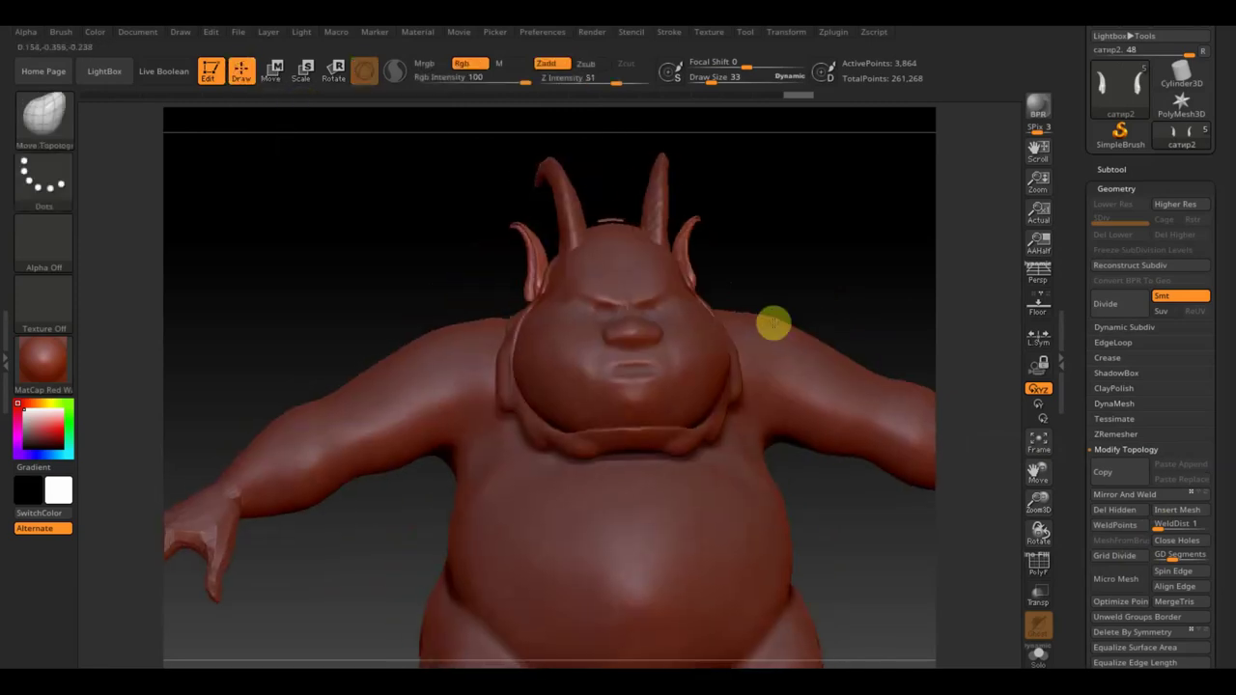
Select the Extract0 collar subtool and set the Move Topological brush to Draw Size 19.
left_click(548, 442, "alt")
left_click(567, 430)
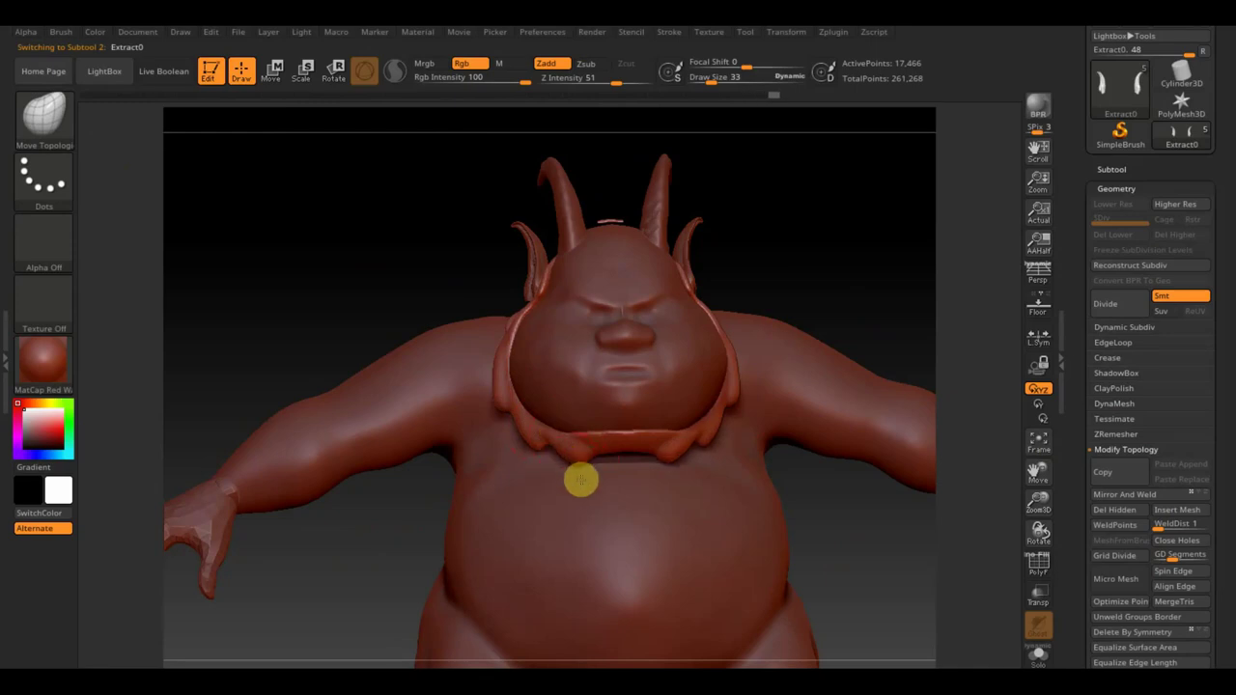
key("shift")
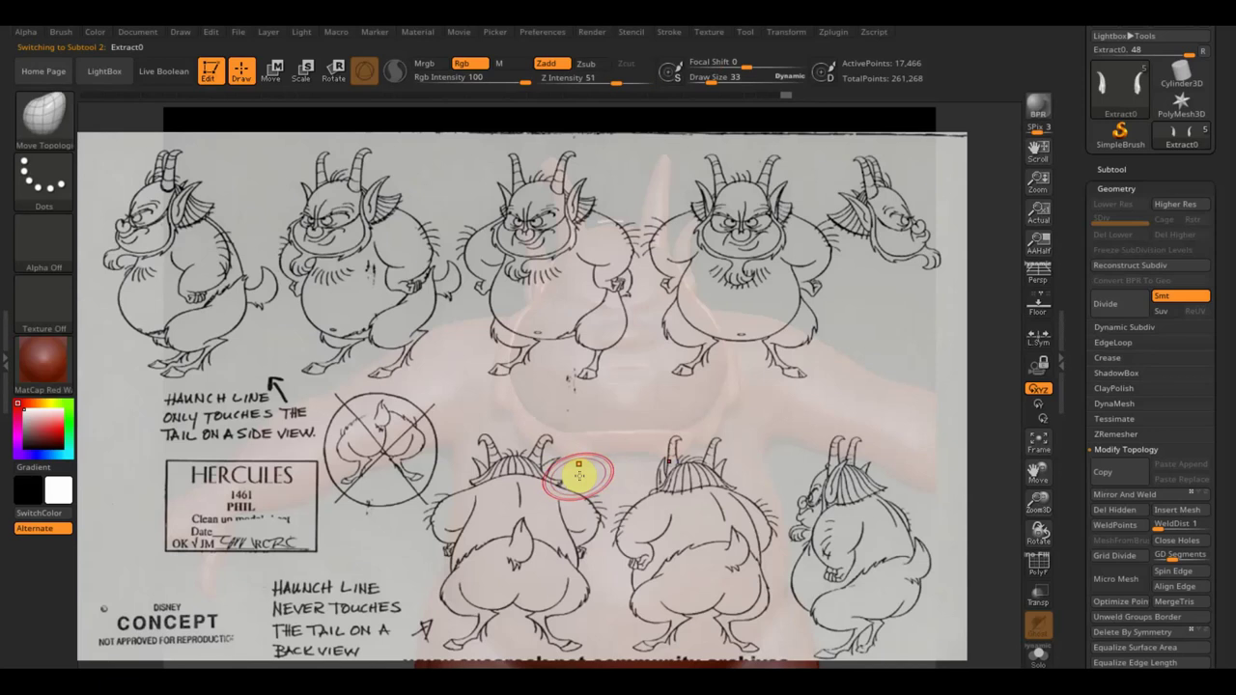
key("shift+z")
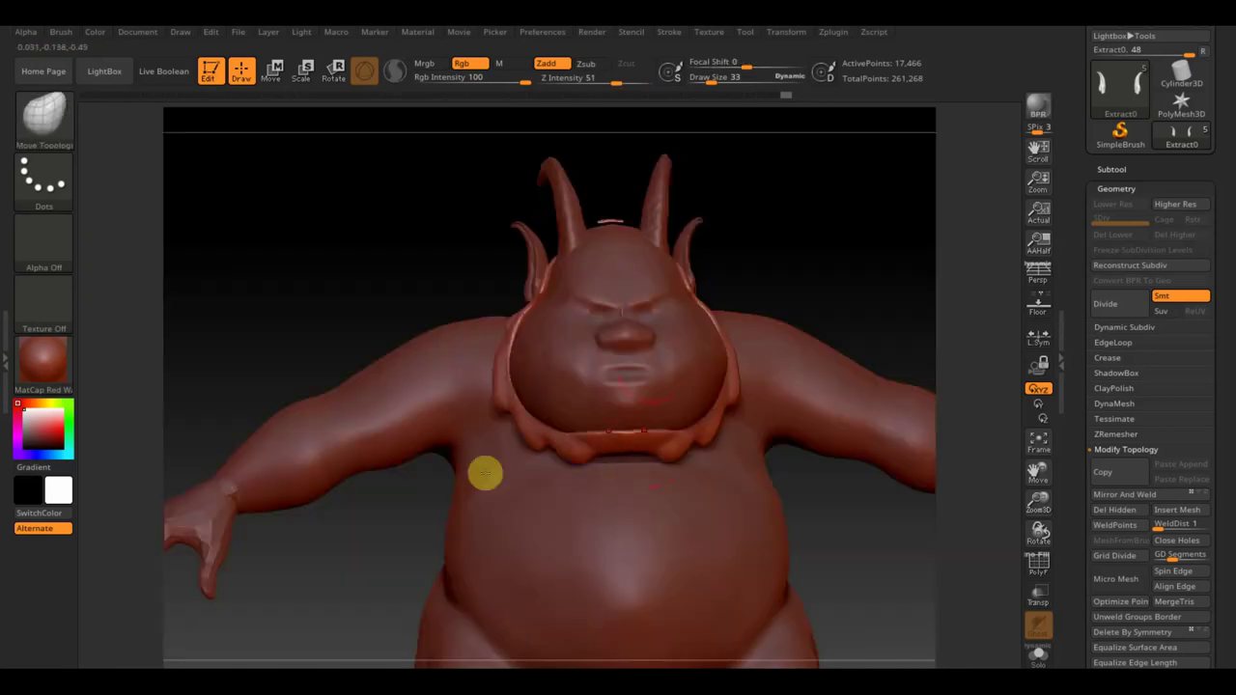
left_click_drag(723, 79, 704, 79)
left_click_drag(802, 231, 786, 304)
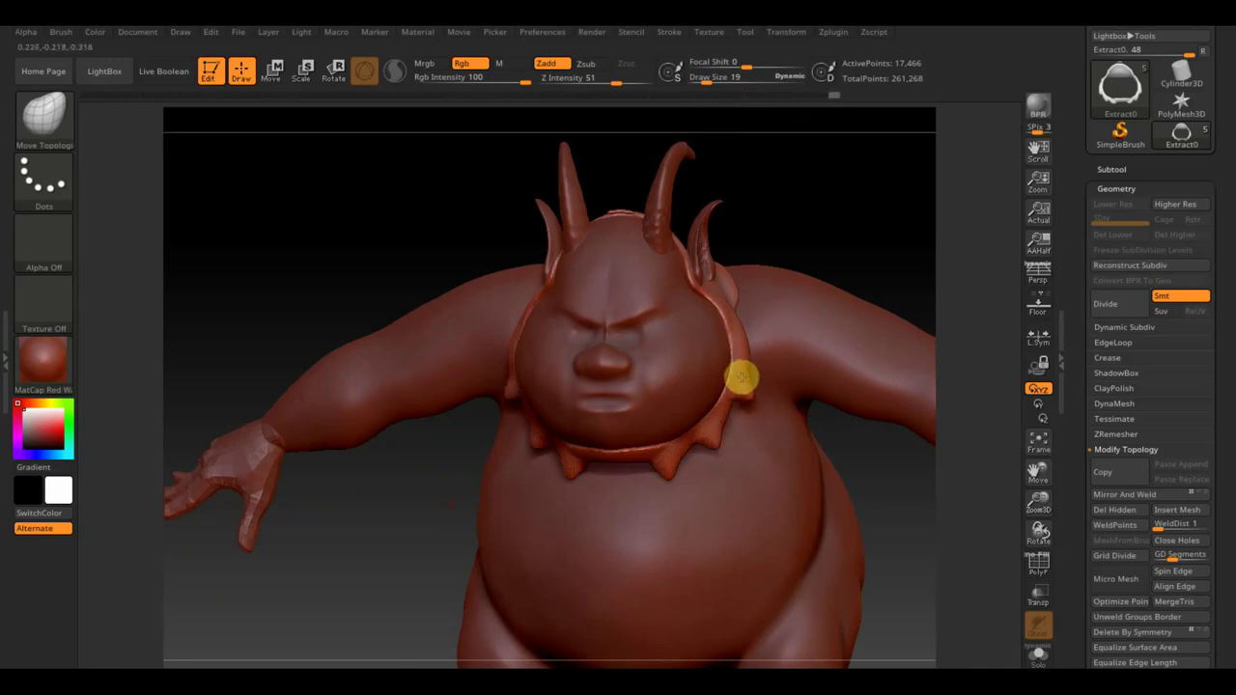
Orbit, pan and zoom out to view the whole character from its right side.
left_click_drag(830, 256, 759, 372)
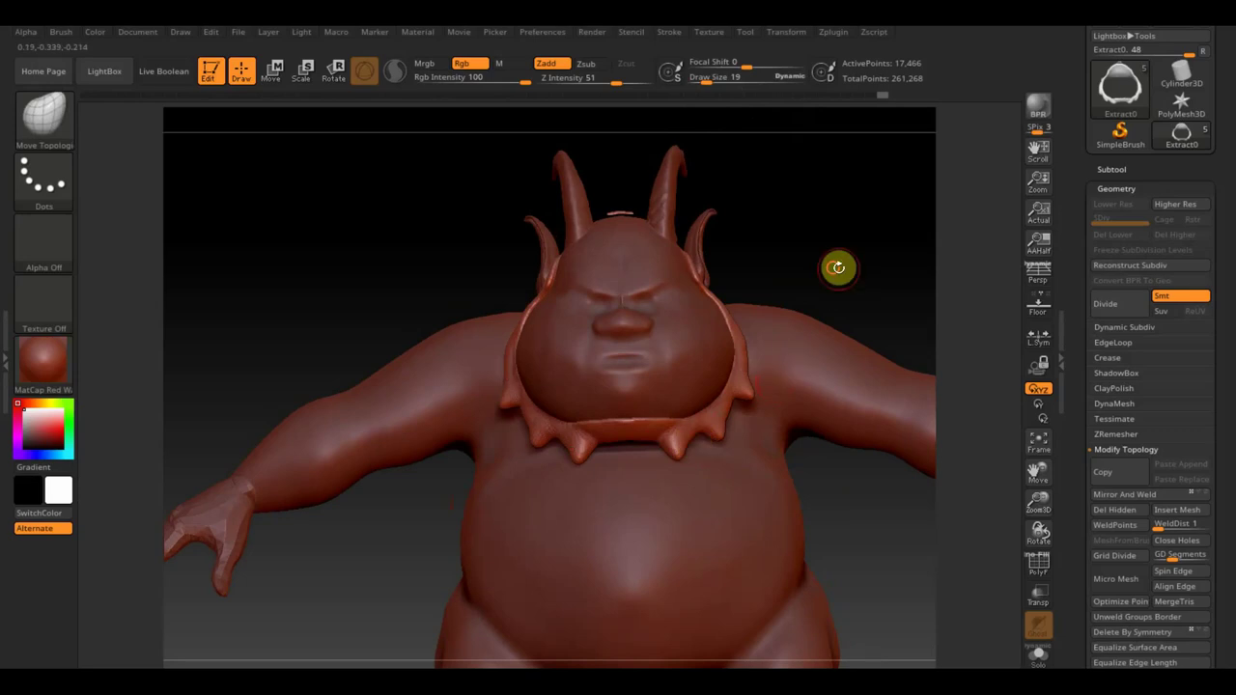
left_click_drag(836, 268, 798, 268)
left_click_drag(869, 248, 875, 263)
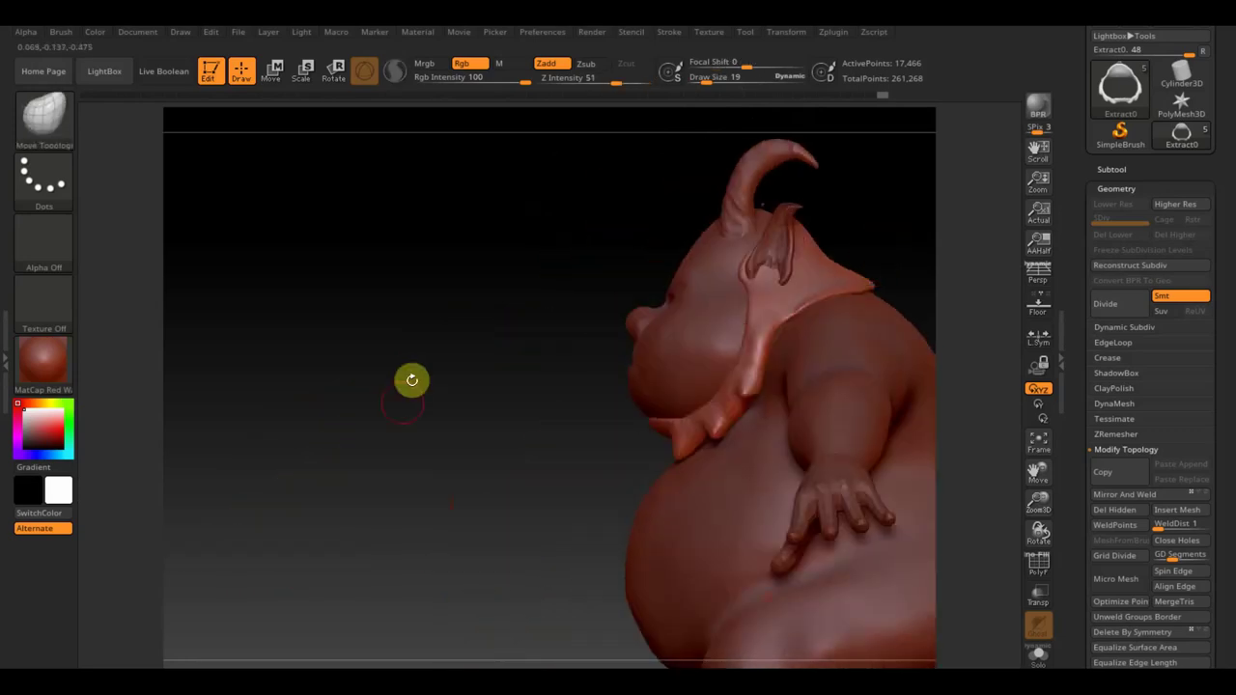
mouse_move(454, 441)
left_mouse_down("alt")
mouse_move(303, 431)
mouse_move(436, 420)
left_mouse_up("alt")
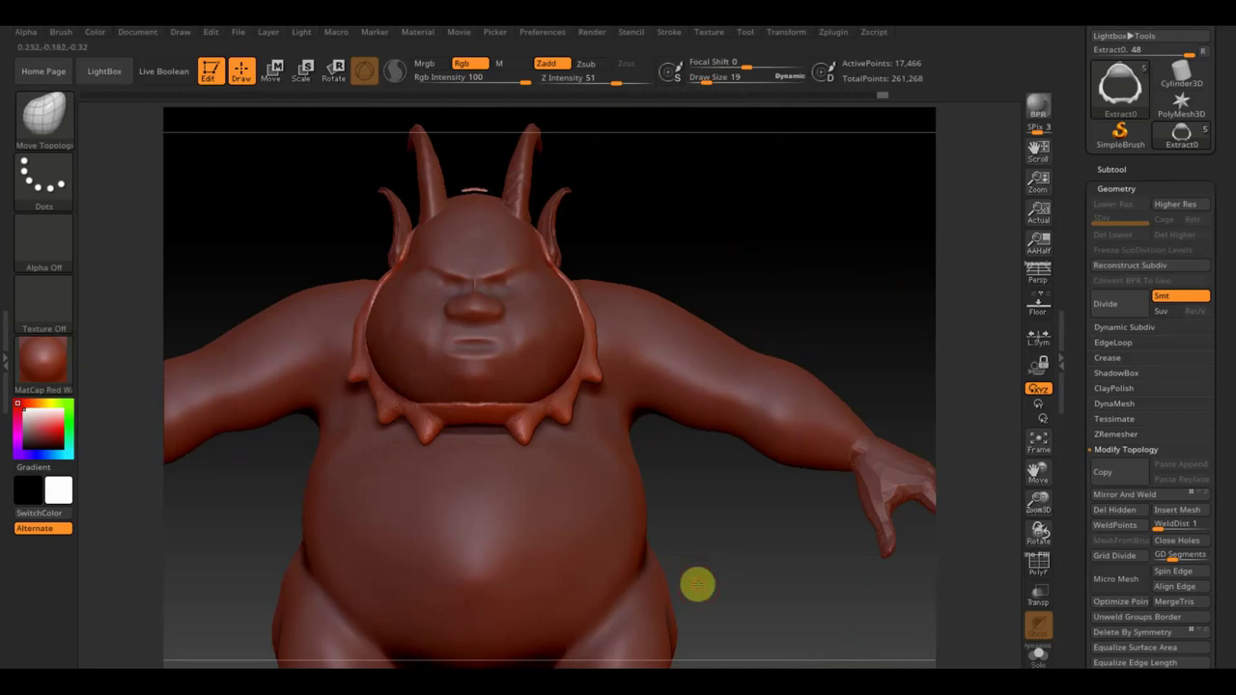
mouse_move(697, 584)
left_mouse_down("alt")
mouse_move(690, 513)
mouse_move(692, 535)
mouse_move(734, 486)
left_mouse_up("alt")
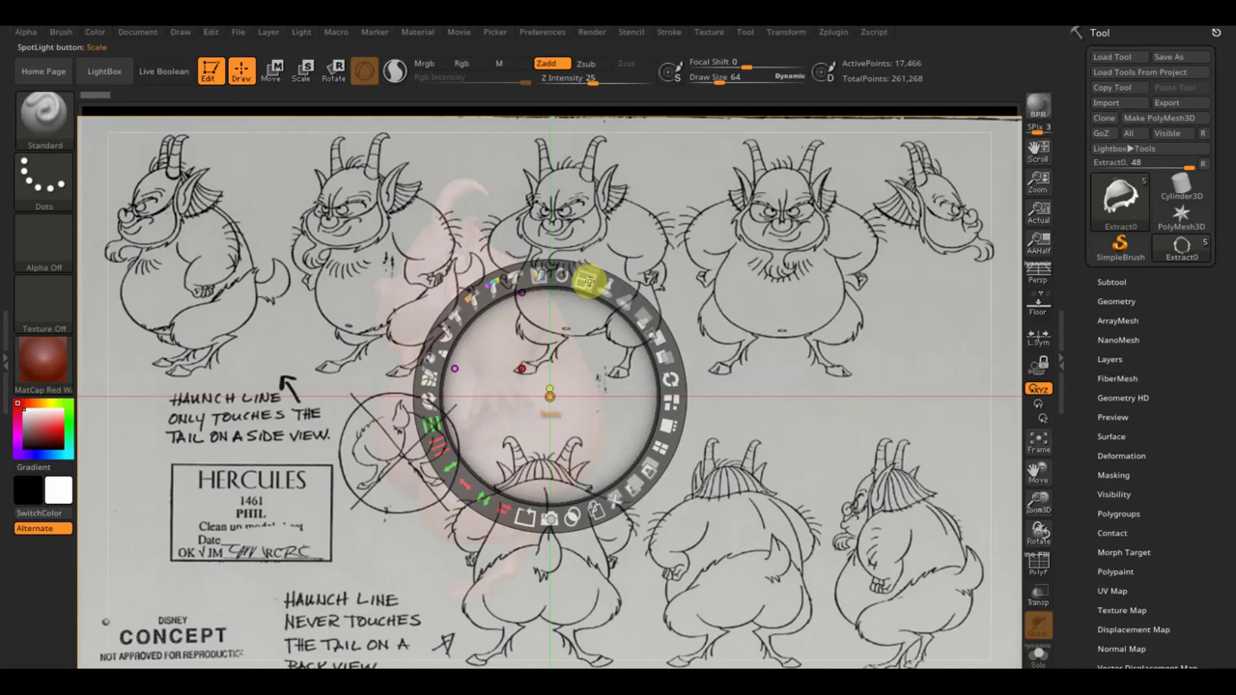
Hide the concept sheet and append a Sphere3D subtool.
key("shift+z")
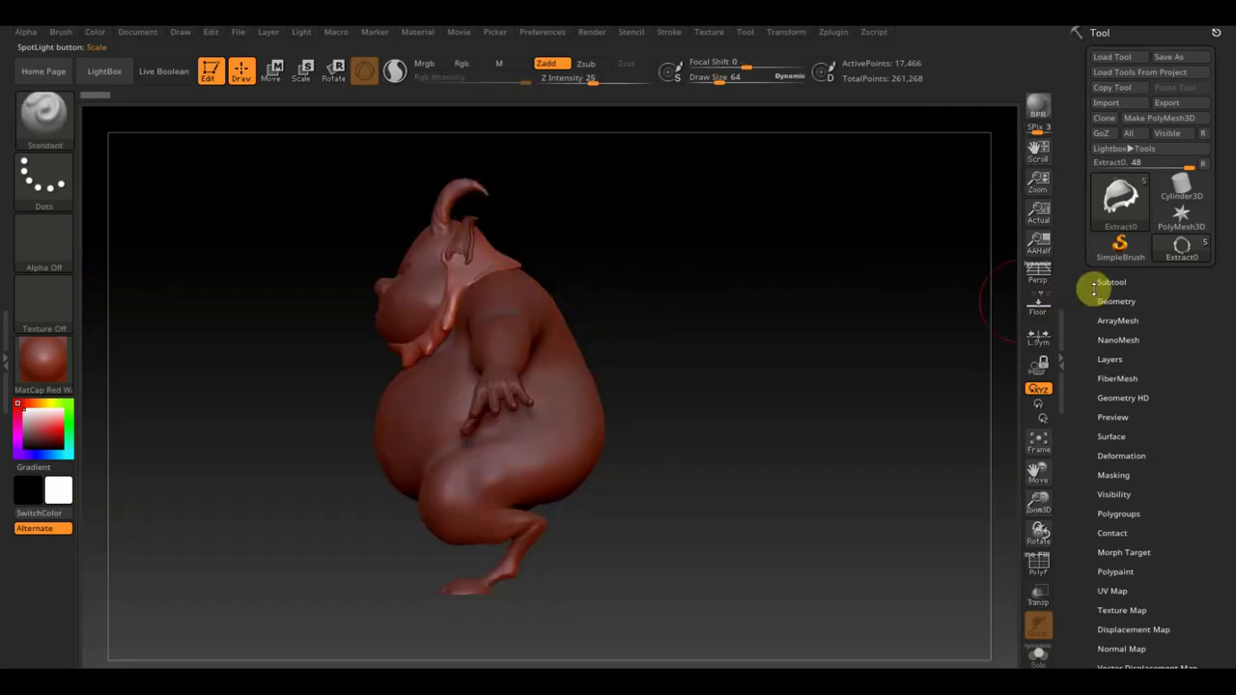
left_click(1111, 281)
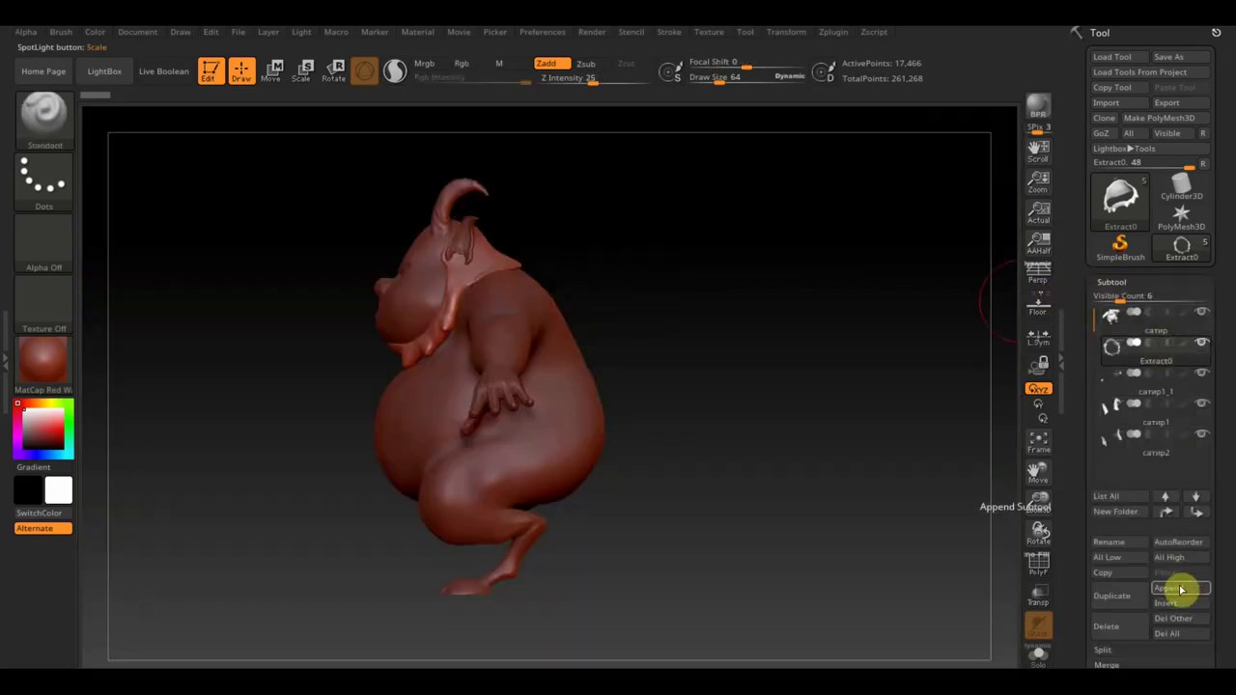
left_click(1180, 590)
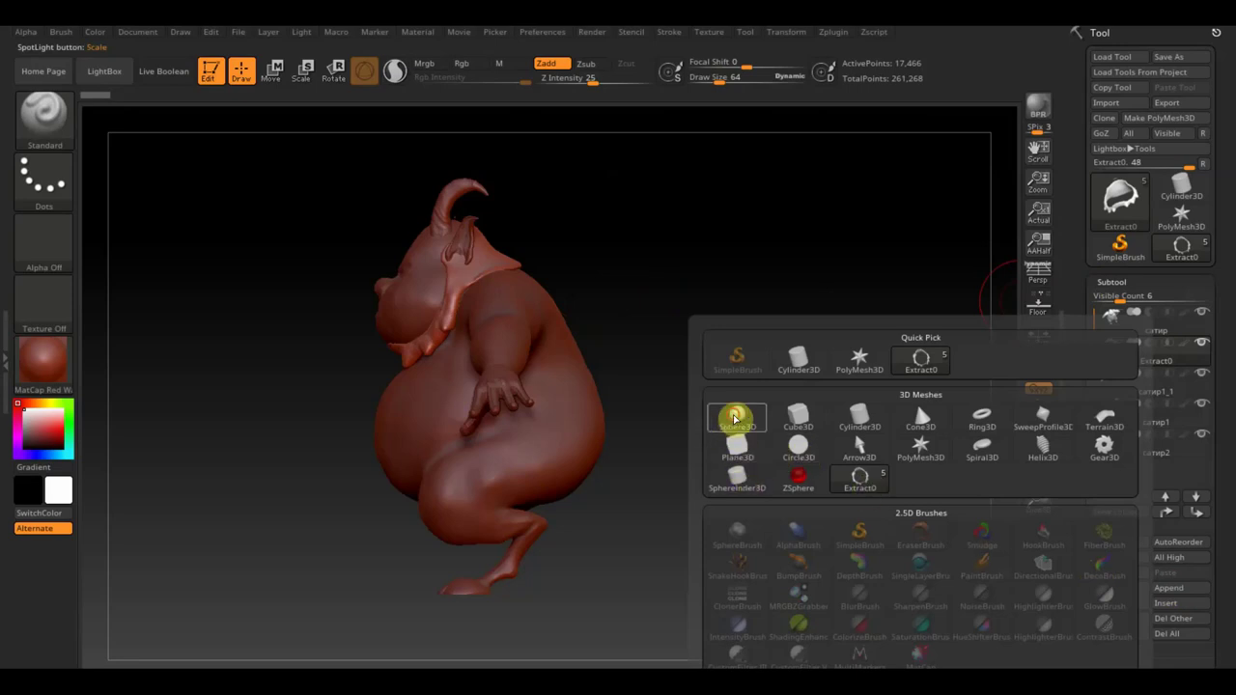
left_click(735, 418)
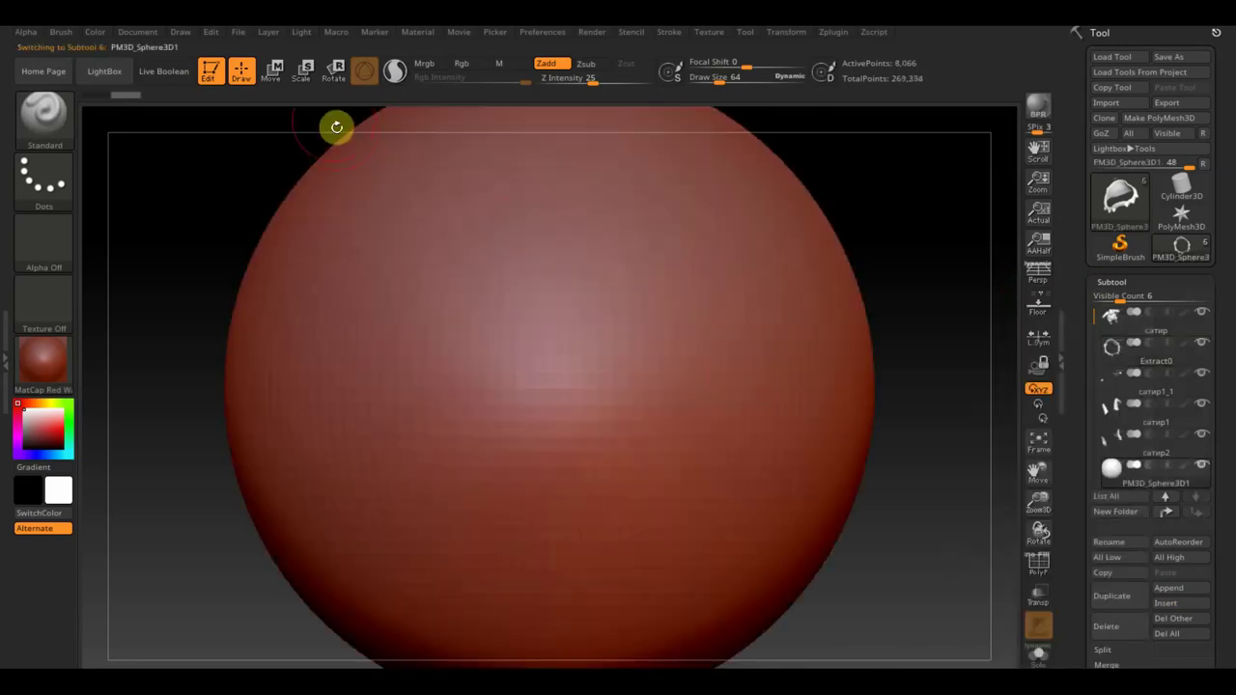
Shrink the sphere, move it onto the chest below the collar, and tilt it slightly.
left_click(271, 70)
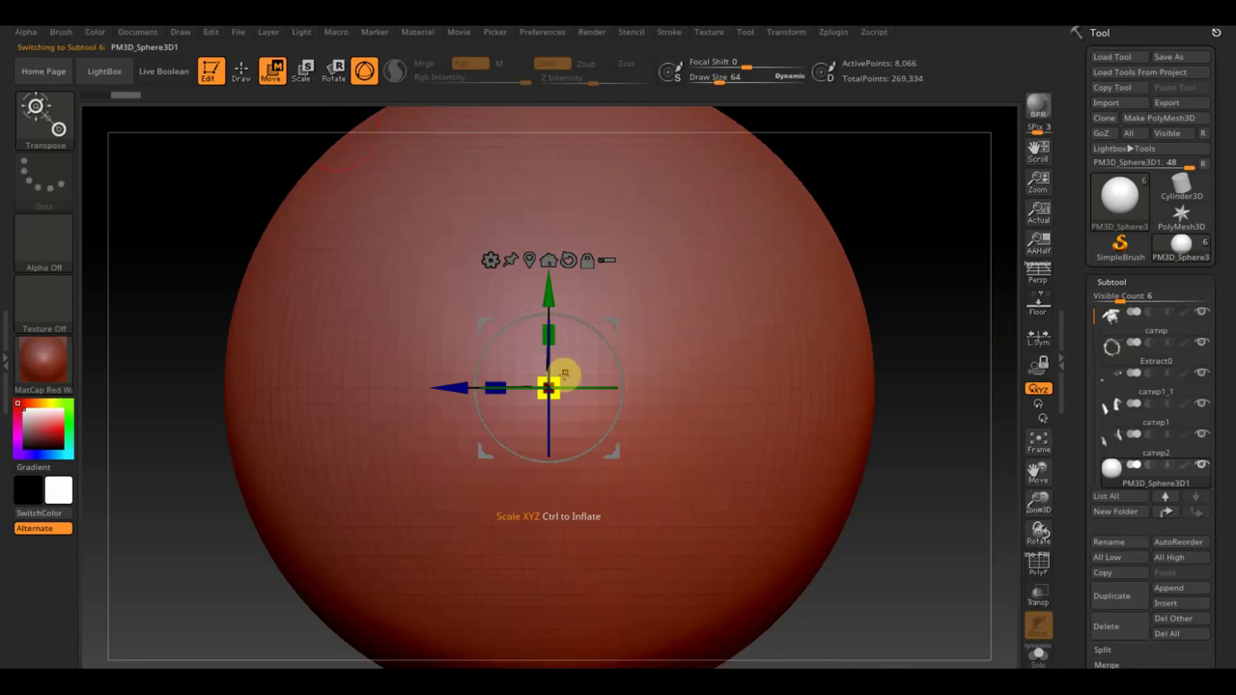
mouse_move(564, 374)
left_mouse_down()
mouse_move(252, 244)
mouse_move(159, 233)
left_mouse_up()
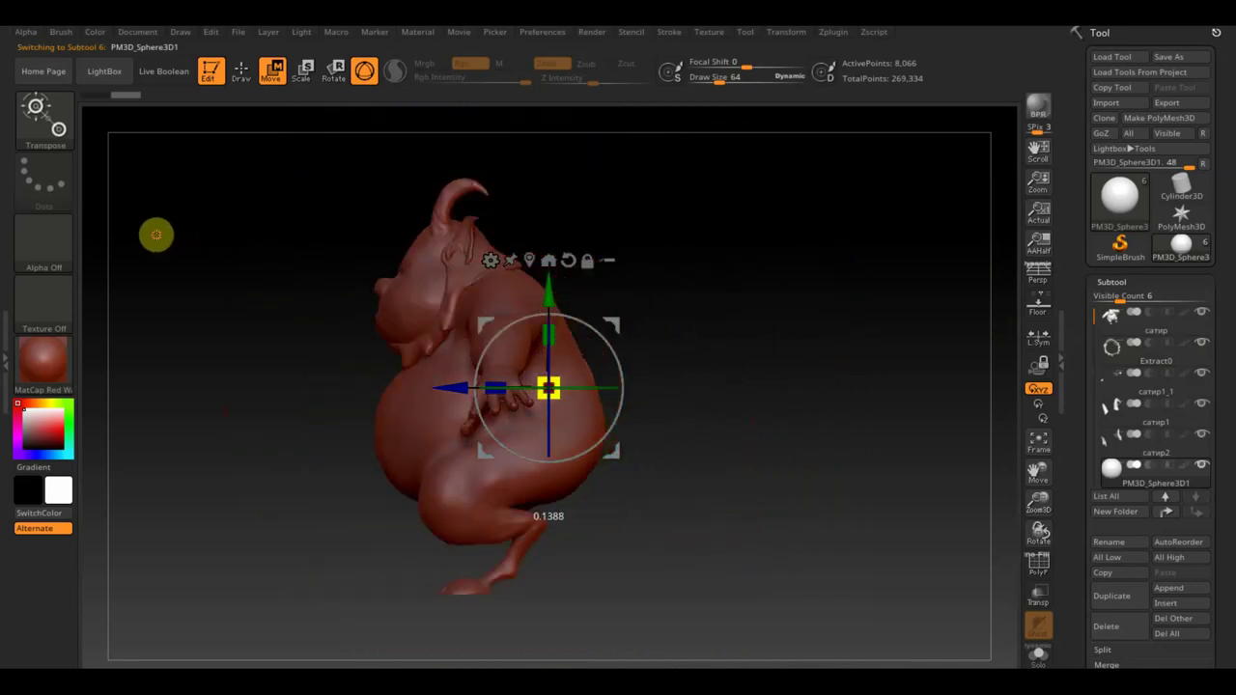
mouse_move(464, 386)
left_mouse_down()
mouse_move(289, 336)
mouse_move(718, 331)
mouse_move(783, 406)
left_mouse_up()
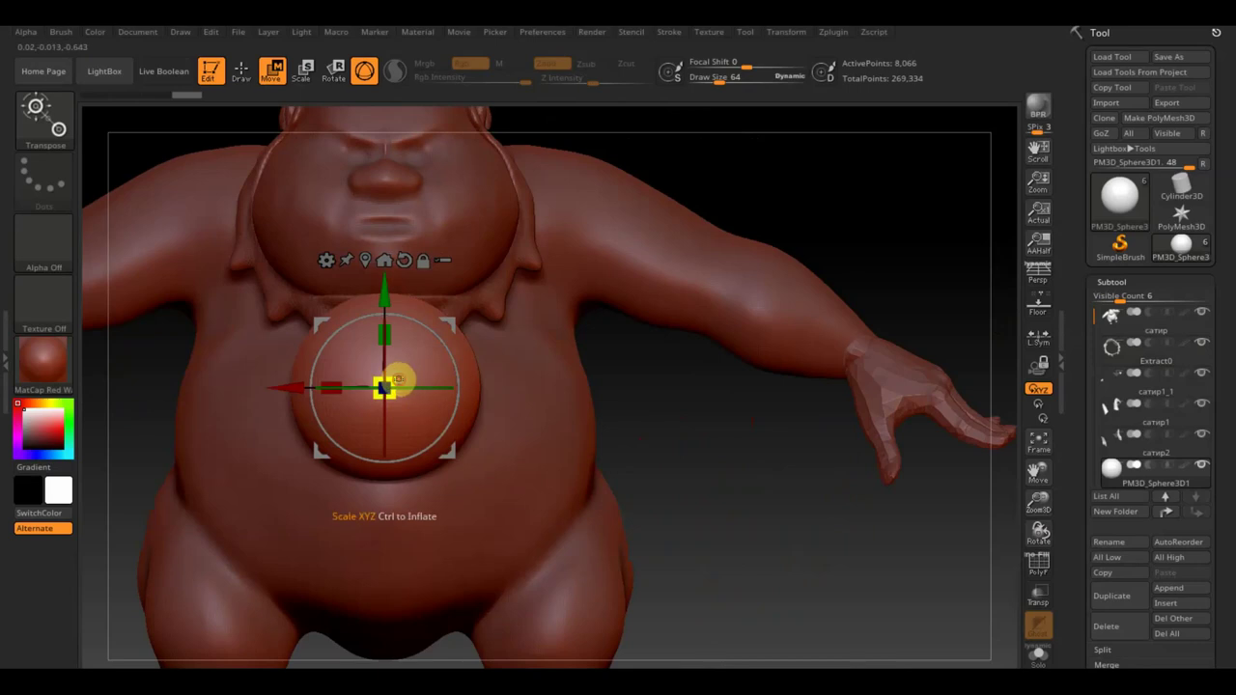
left_click_drag(397, 380, 334, 353)
left_click_drag(384, 302, 390, 270)
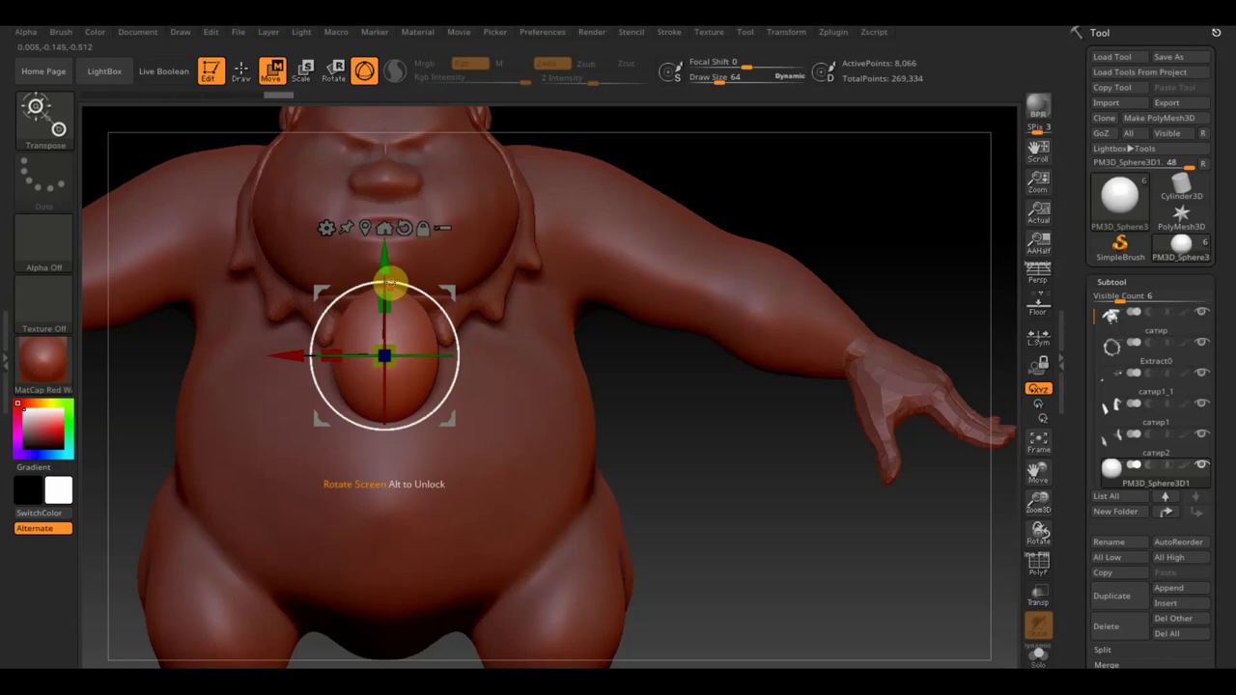
left_click_drag(637, 384, 573, 385)
left_click_drag(833, 281, 663, 303)
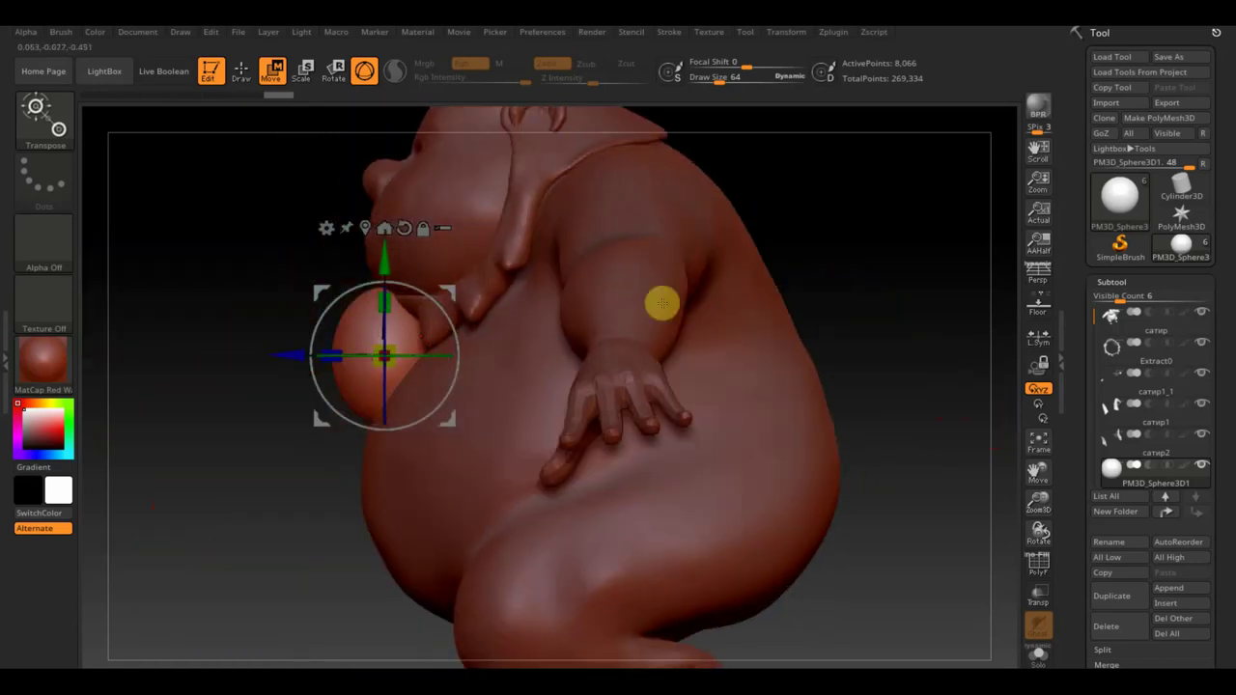
mouse_move(442, 298)
left_mouse_down()
mouse_move(463, 320)
mouse_move(343, 328)
left_mouse_up()
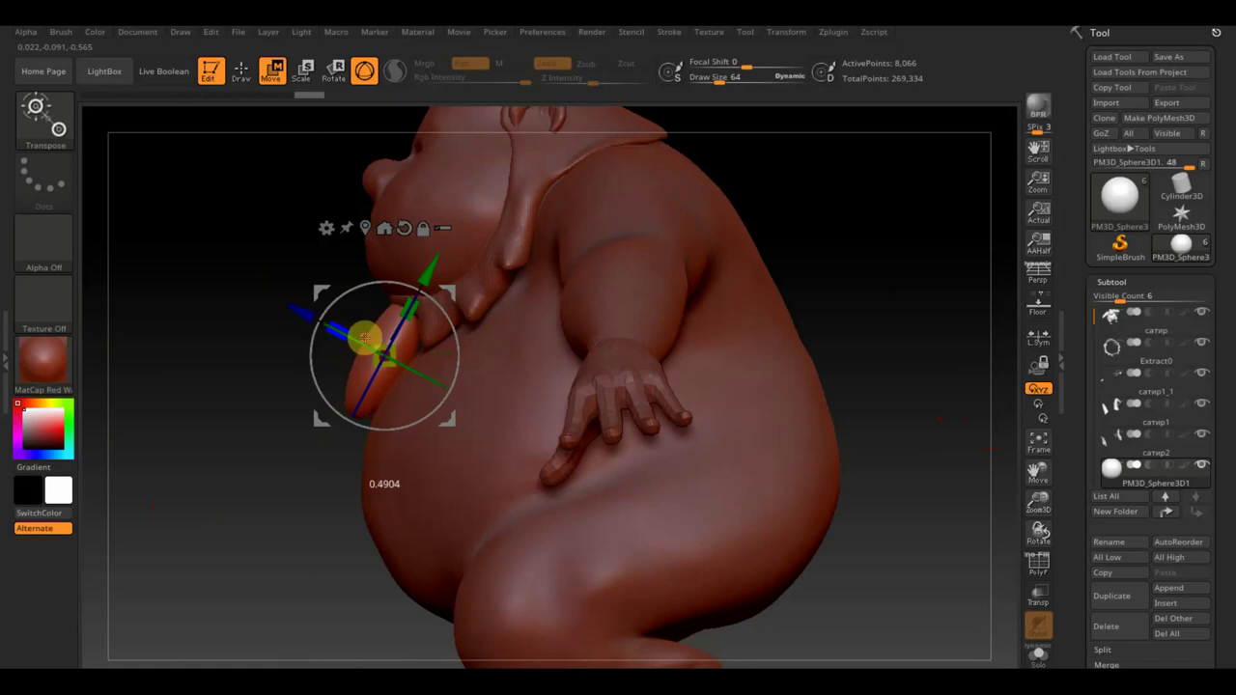
left_click(242, 72)
With the Move Topological brush, pull the chest oval wider and rounder.
left_click_drag(268, 185, 357, 268)
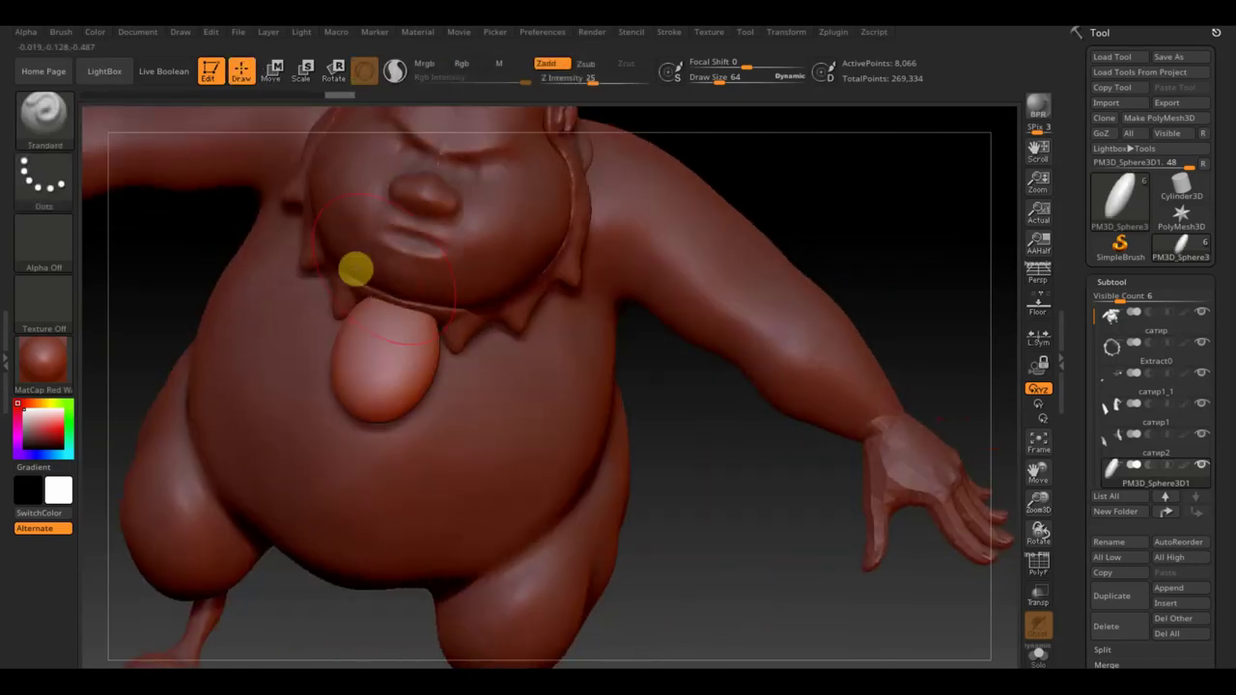
left_click_drag(684, 215, 772, 193)
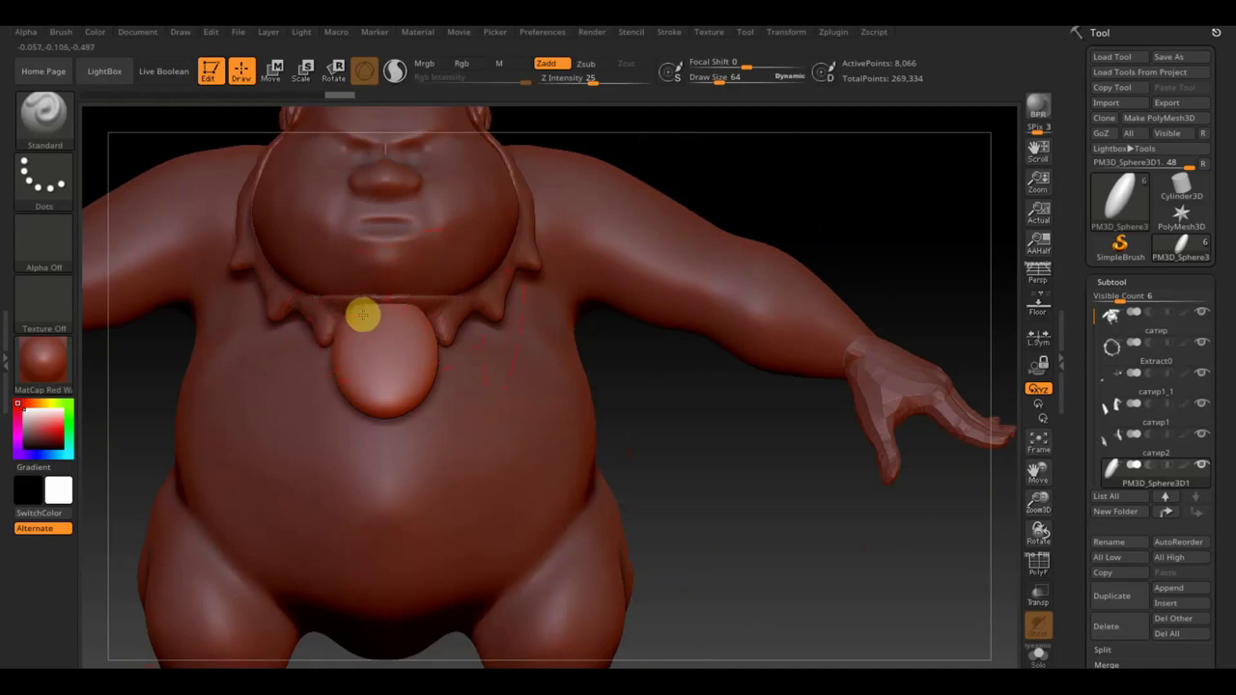
key("shift")
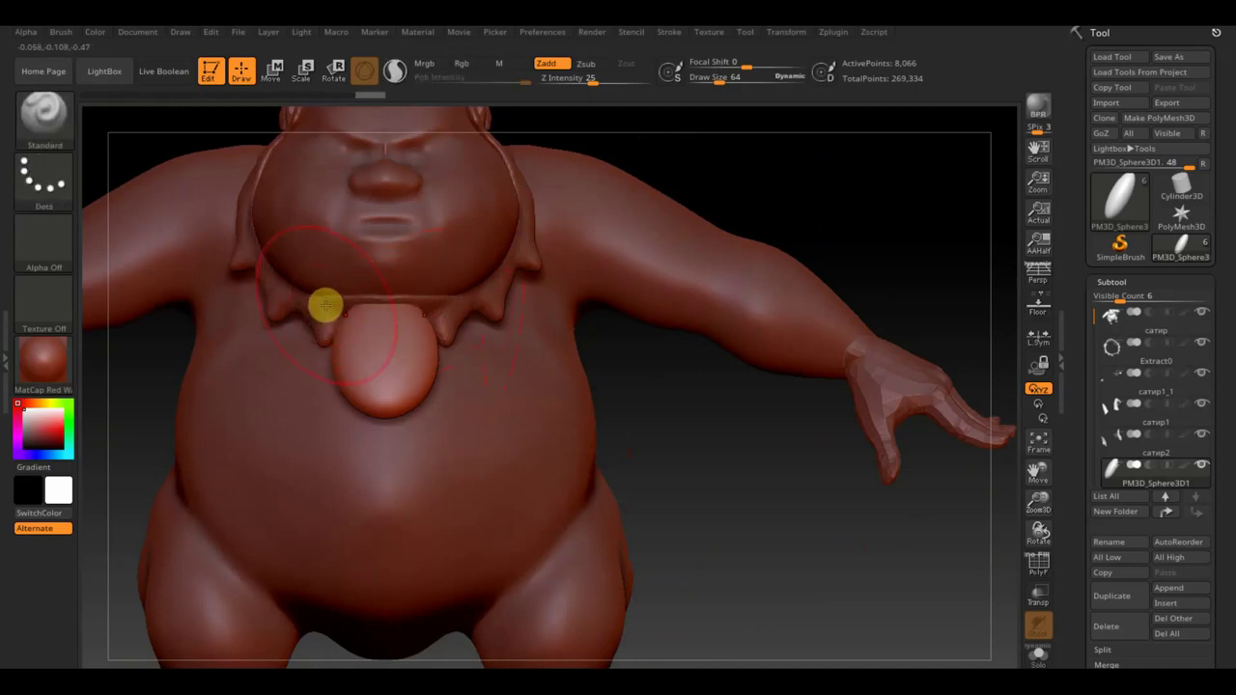
left_click(43, 116)
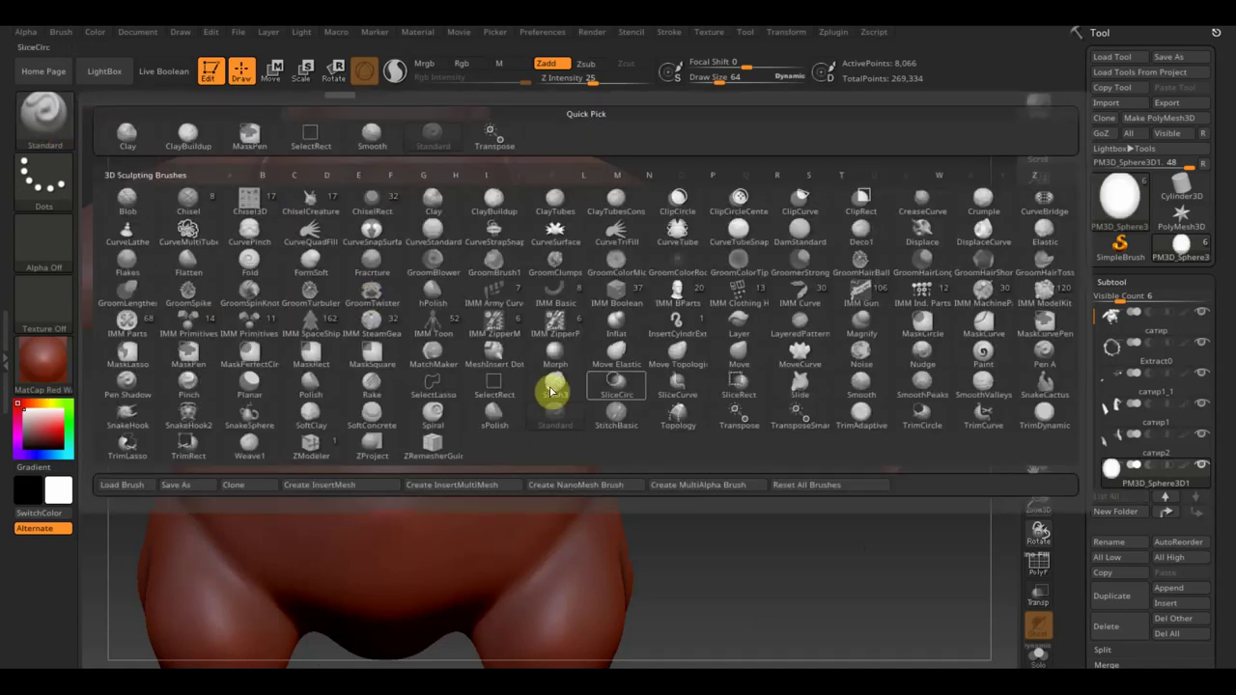
left_click(677, 352)
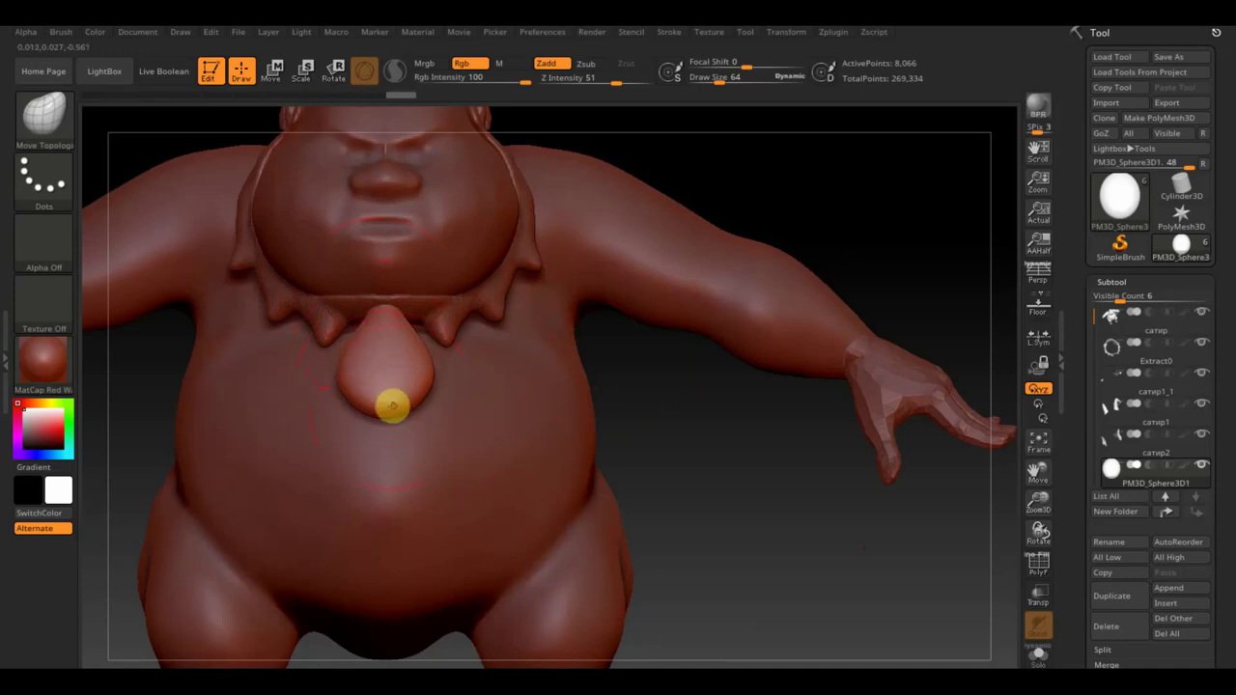
left_click_drag(392, 407, 369, 390)
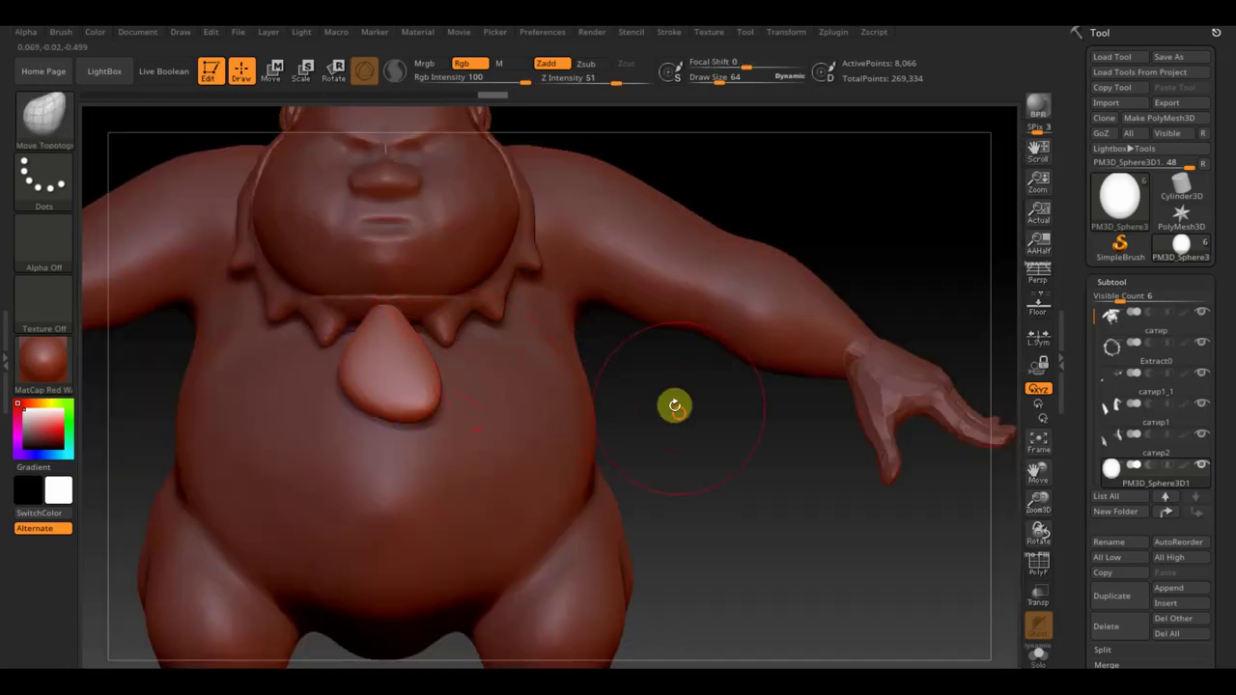
At brush size about 20, round the pendant's hooked tip into a tongue shape.
left_click_drag(675, 405, 676, 461)
left_click_drag(718, 80, 710, 83)
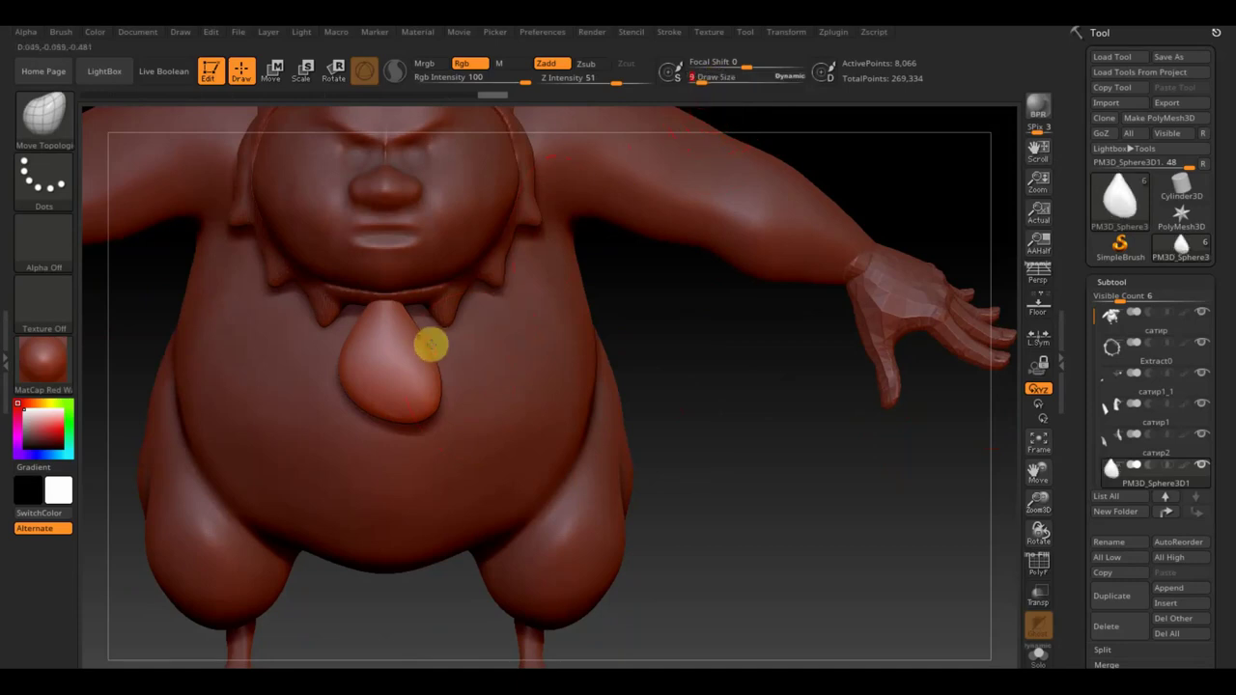
left_click_drag(712, 87, 707, 82)
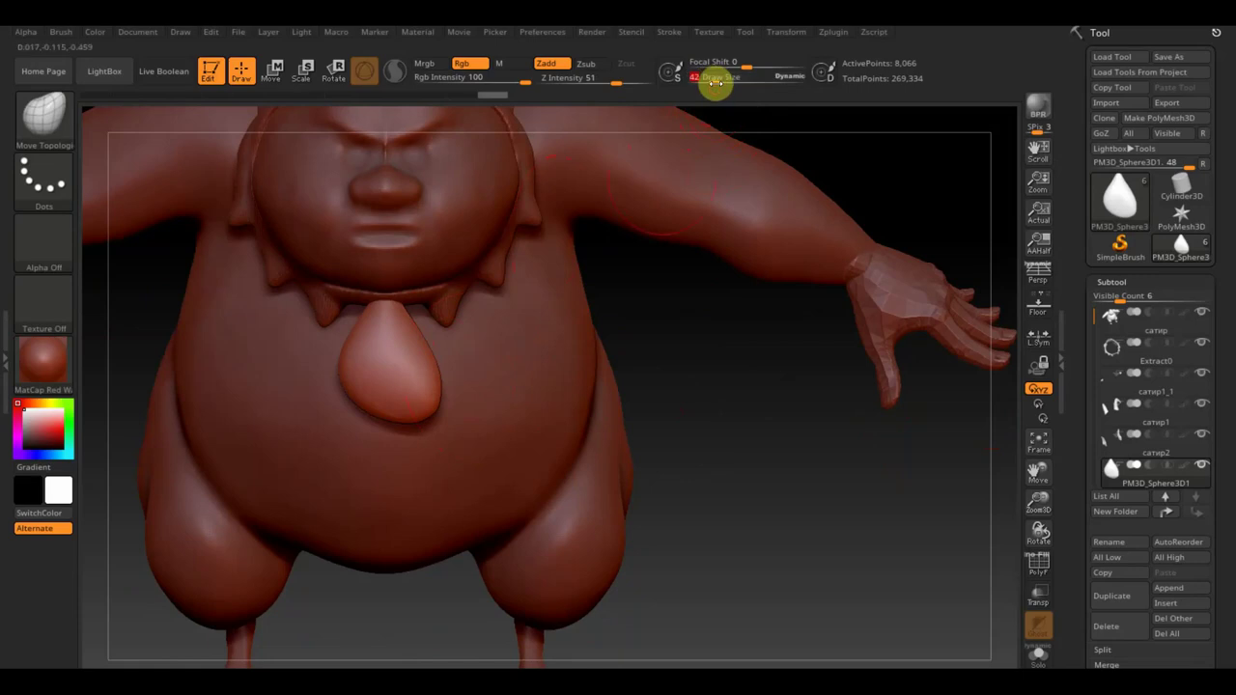
mouse_move(424, 339)
left_mouse_down()
mouse_move(404, 349)
mouse_move(384, 400)
left_mouse_up()
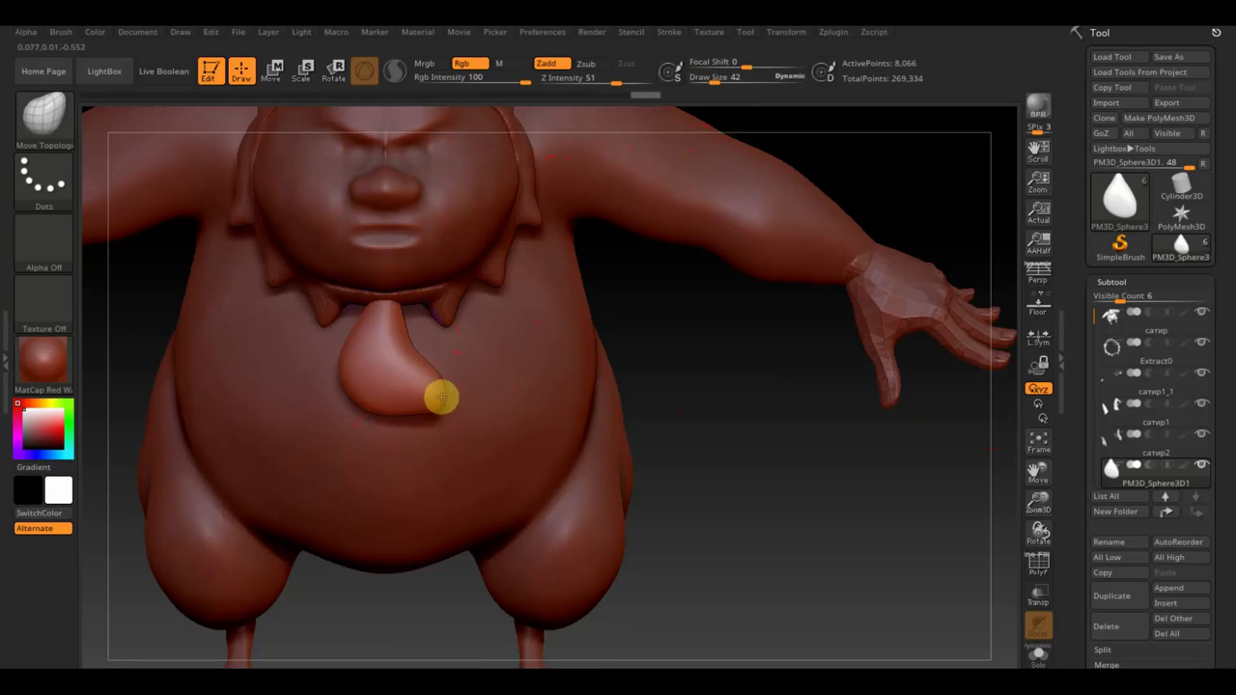
left_click_drag(431, 392, 378, 408)
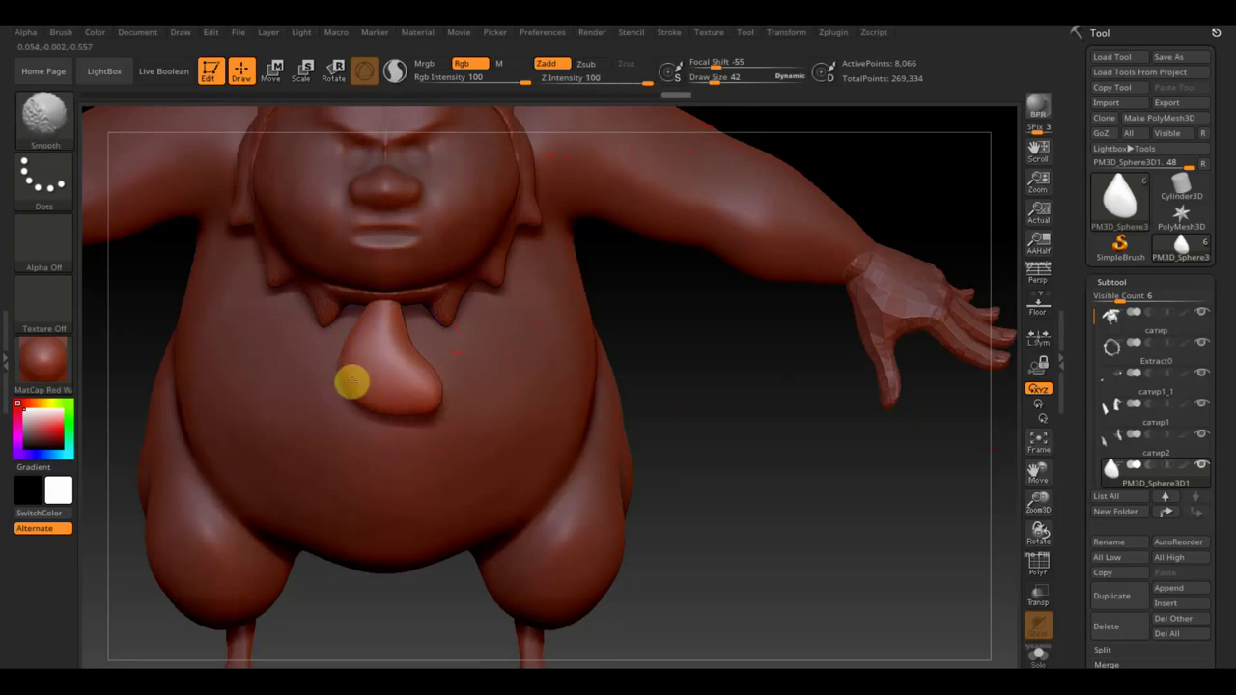
mouse_move(517, 389)
right_mouse_down()
mouse_move(602, 367)
mouse_move(582, 354)
mouse_move(282, 419)
right_mouse_up()
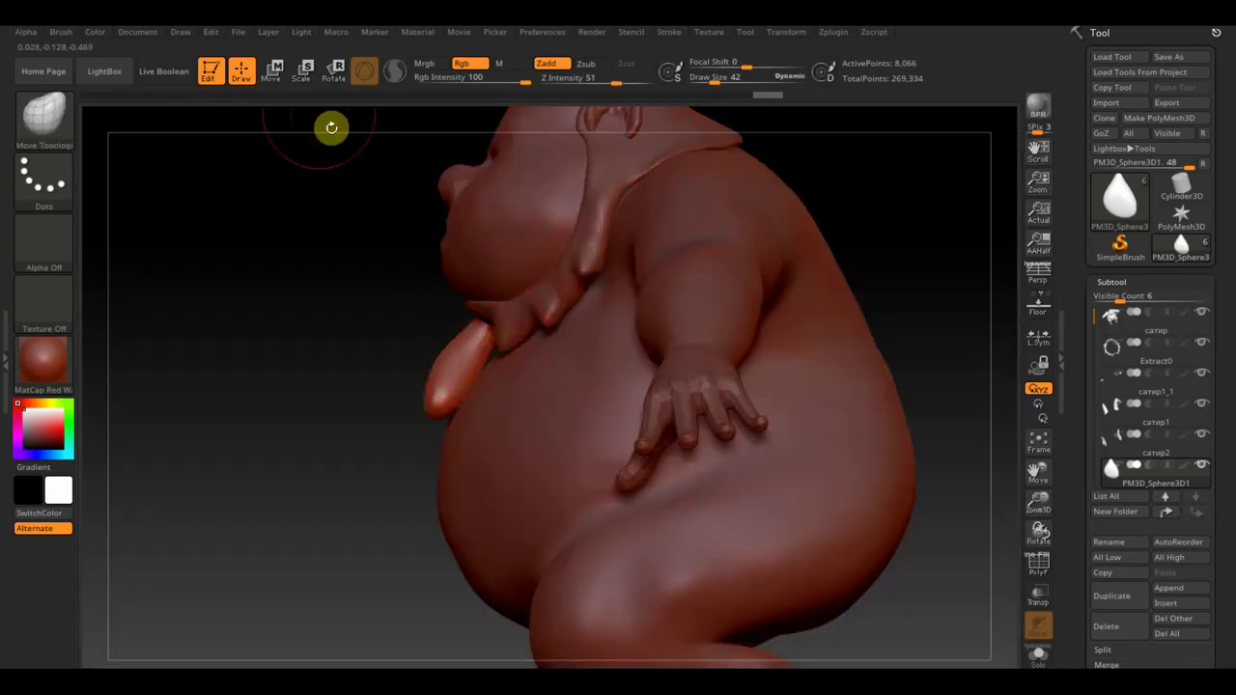
Reposition the pendant with Transpose Move, then bend its tip outward to the right.
left_click(280, 77)
mouse_move(492, 290)
left_mouse_down()
mouse_move(431, 287)
mouse_move(400, 267)
mouse_move(394, 242)
left_mouse_up()
left_click(242, 71)
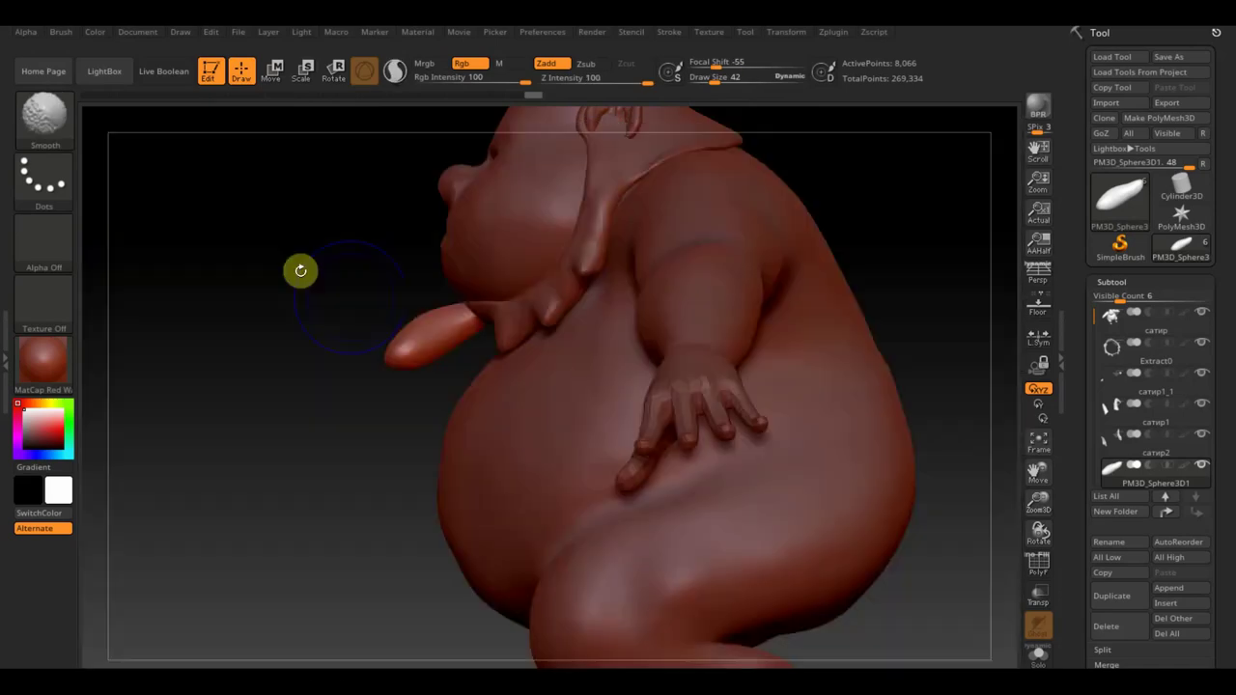
left_click_drag(402, 359, 430, 387)
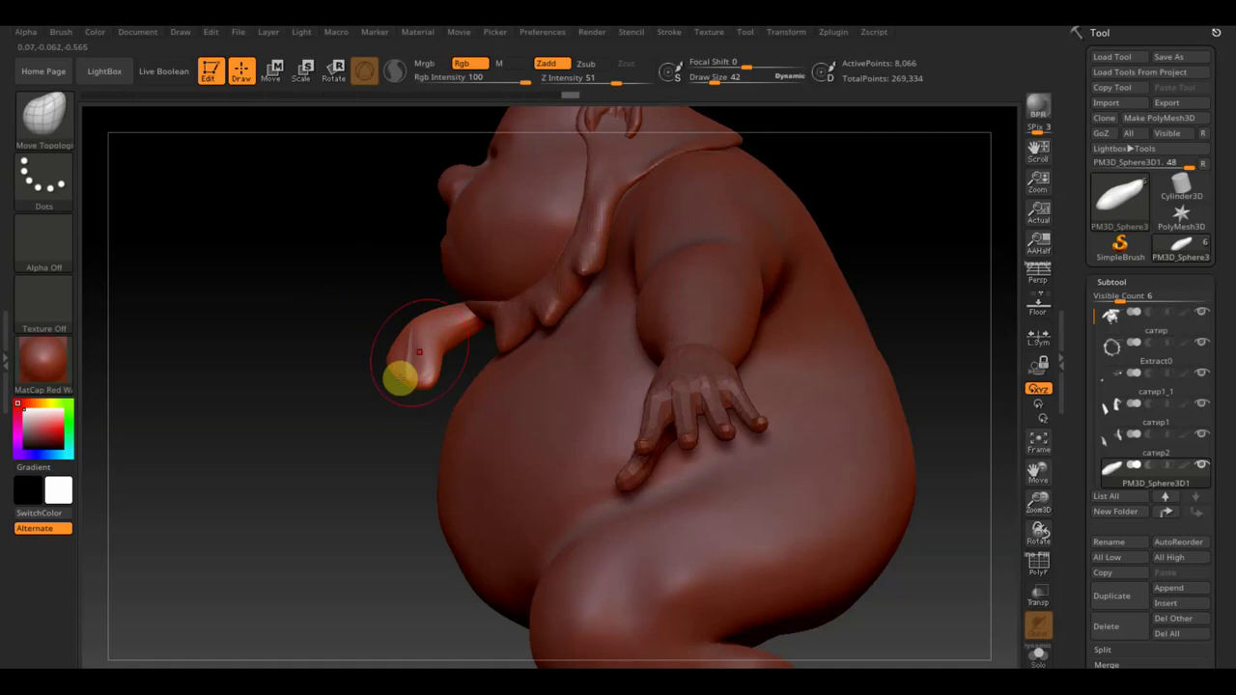
left_click_drag(401, 378, 420, 342)
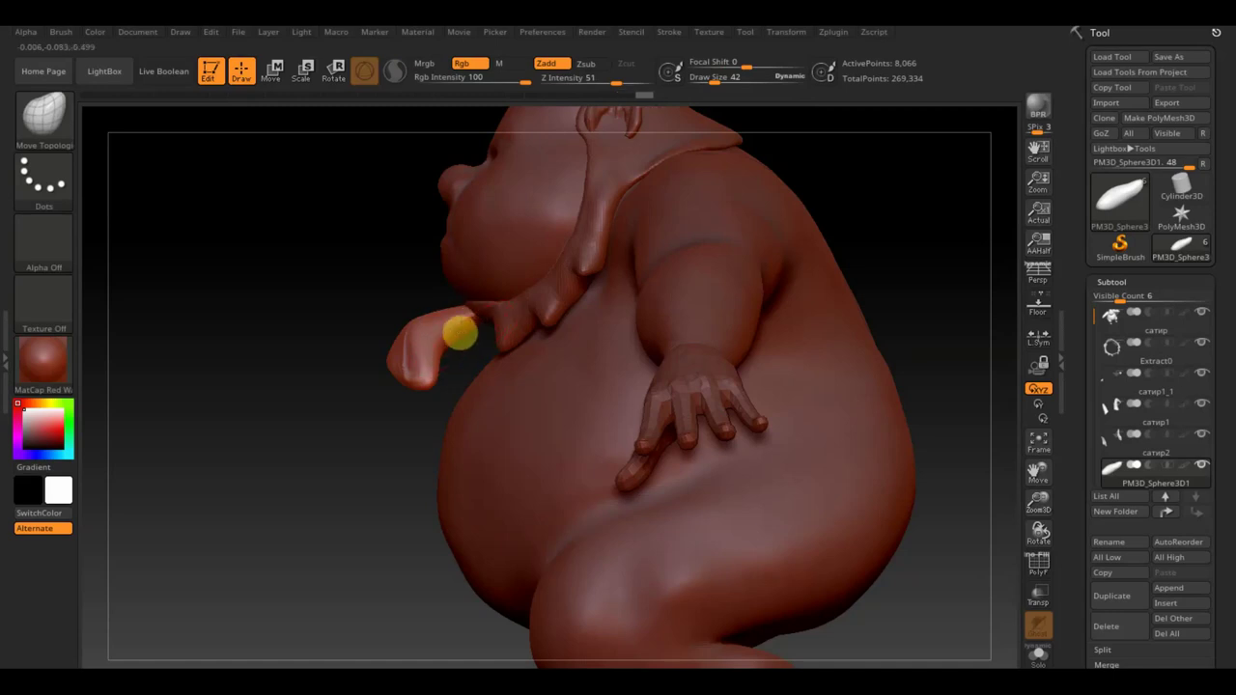
Smooth the tongue's surface and select the Extract0 collar subtool.
mouse_move(397, 303)
left_mouse_down()
mouse_move(443, 295)
mouse_move(463, 306)
left_mouse_up()
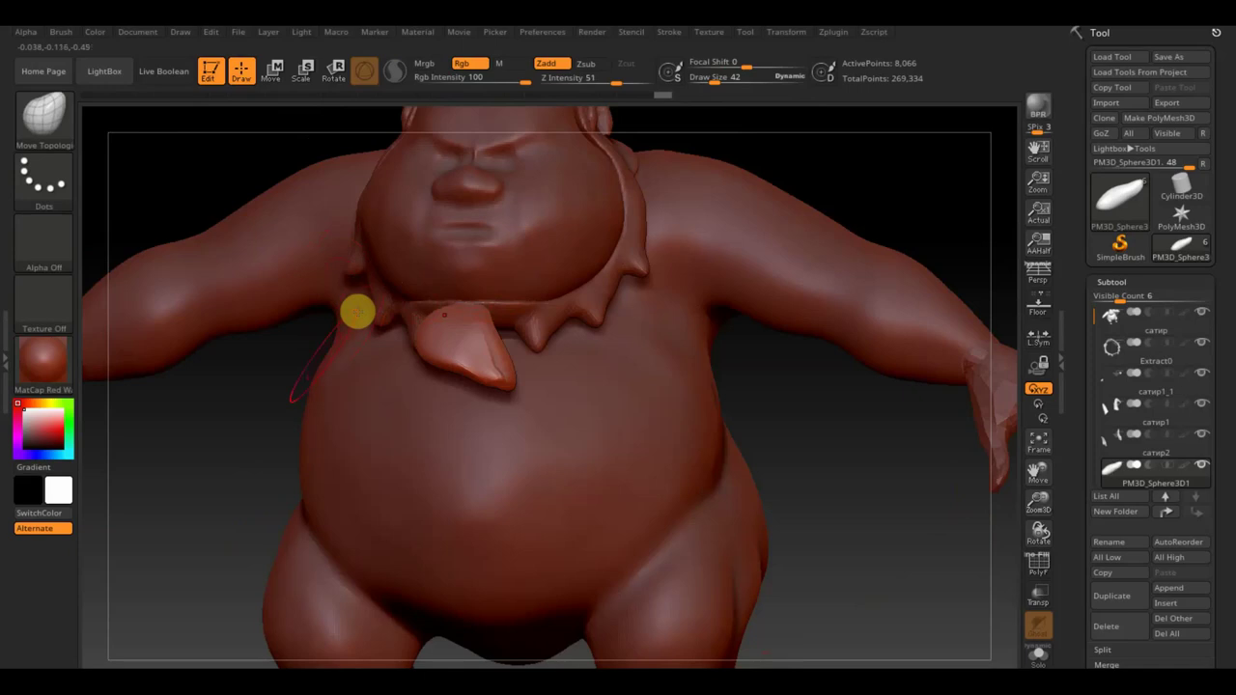
left_click_drag(357, 311, 295, 419)
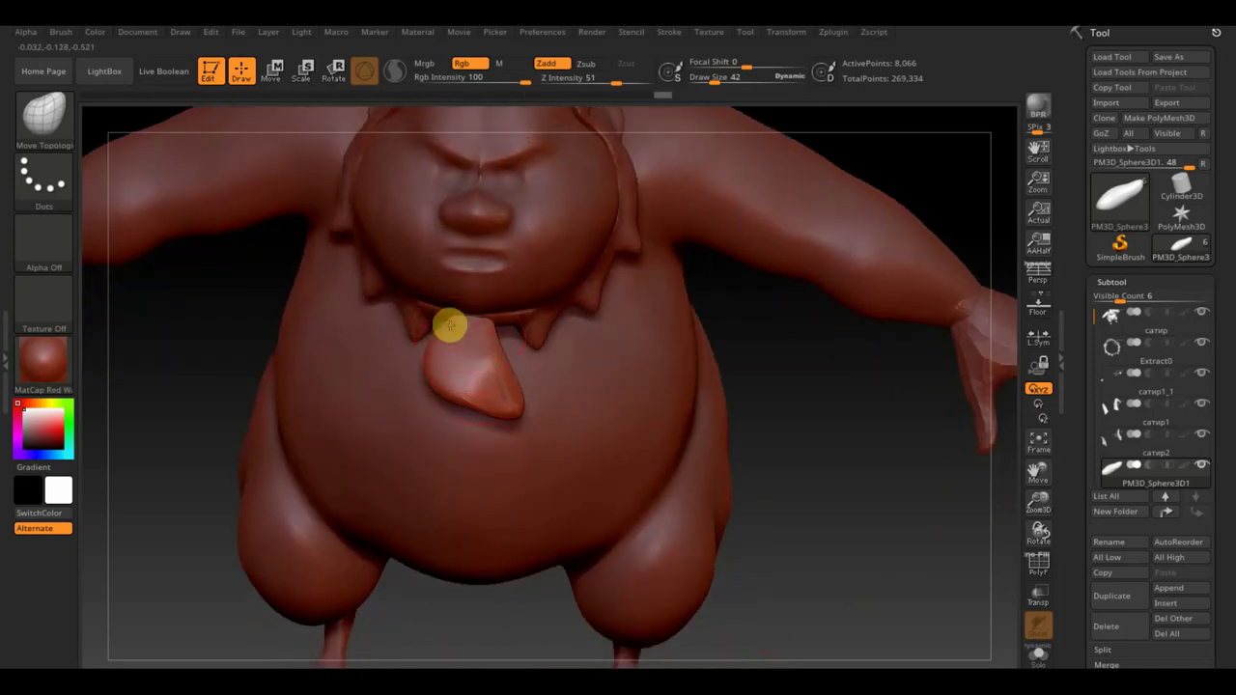
left_click_drag(471, 332, 499, 412, "shift")
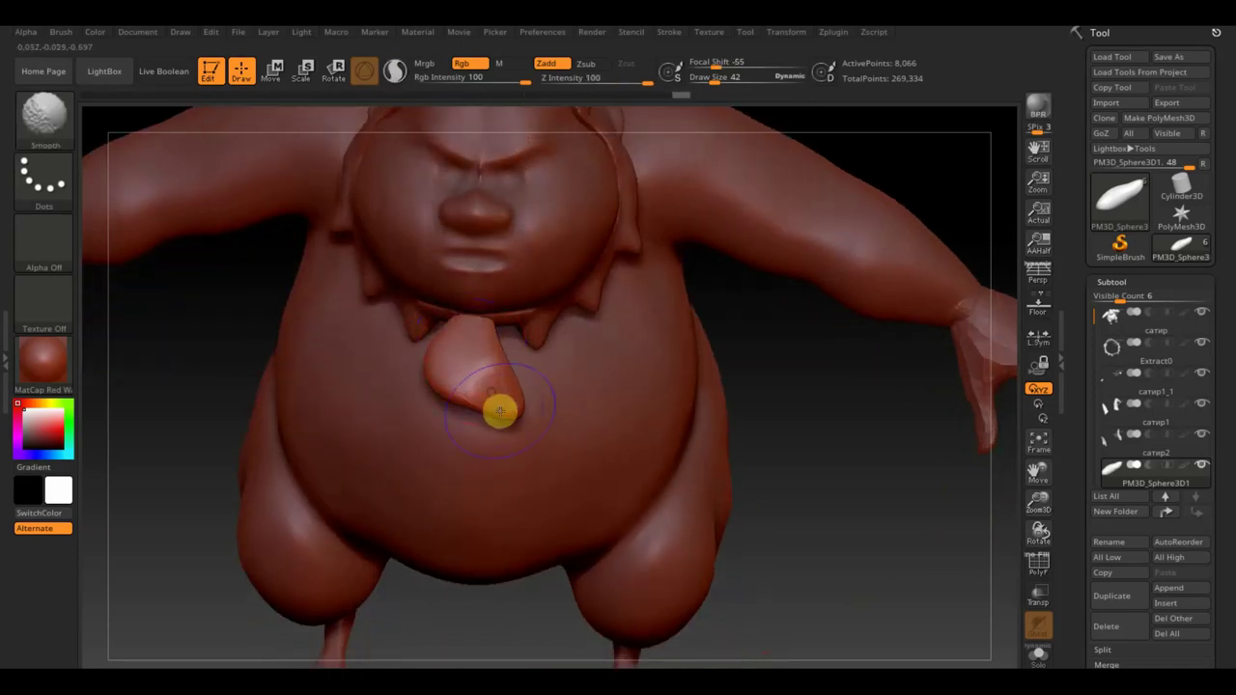
mouse_move(687, 390)
left_mouse_down()
mouse_move(801, 325)
mouse_move(809, 284)
left_mouse_up()
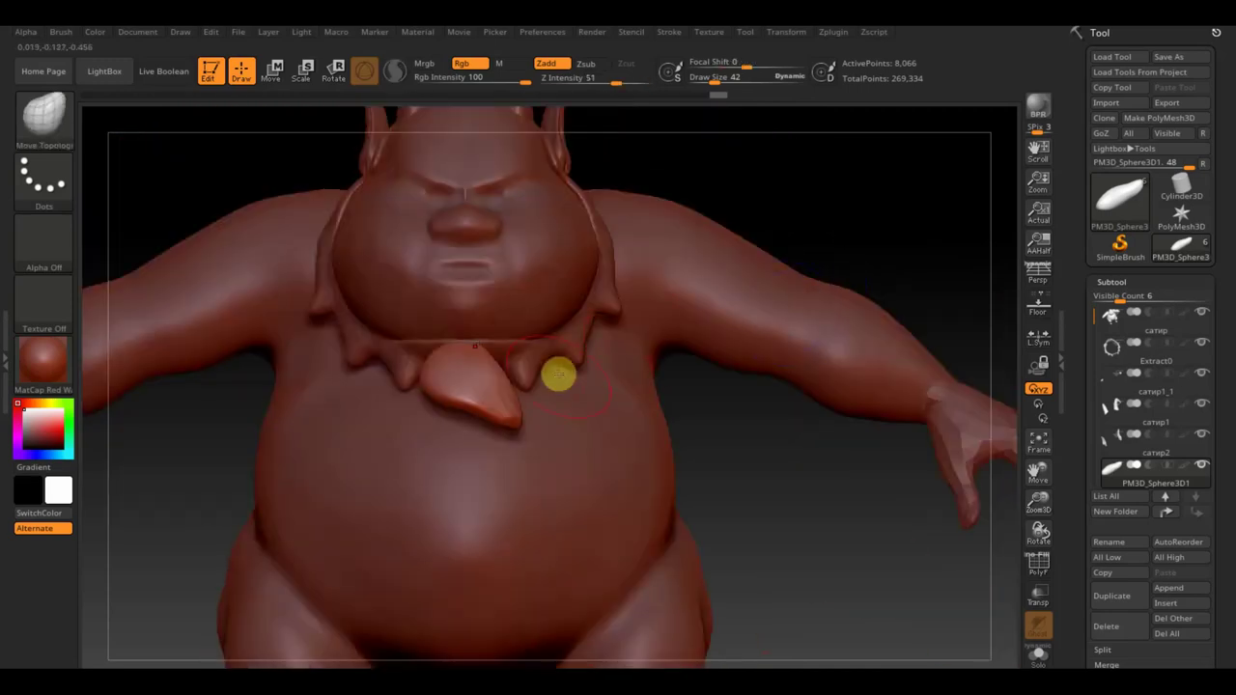
left_click_drag(729, 377, 704, 434)
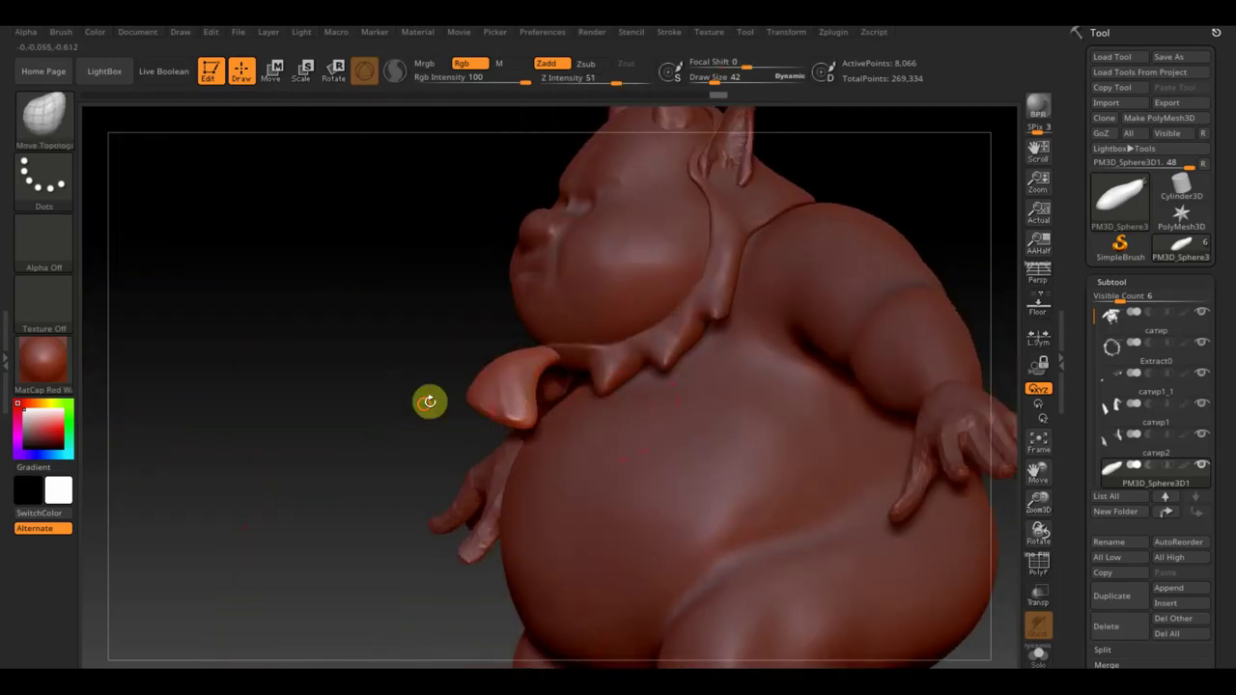
left_click_drag(428, 399, 406, 406)
left_click_drag(462, 339, 474, 345)
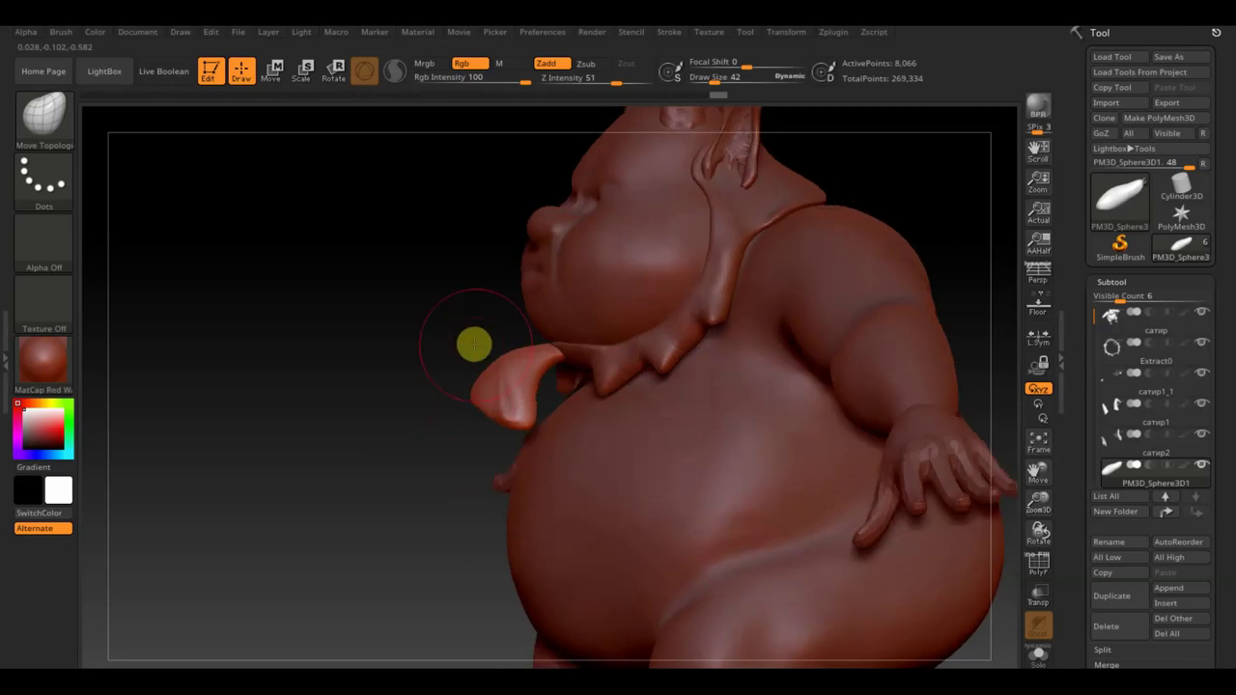
left_click(602, 381, "alt")
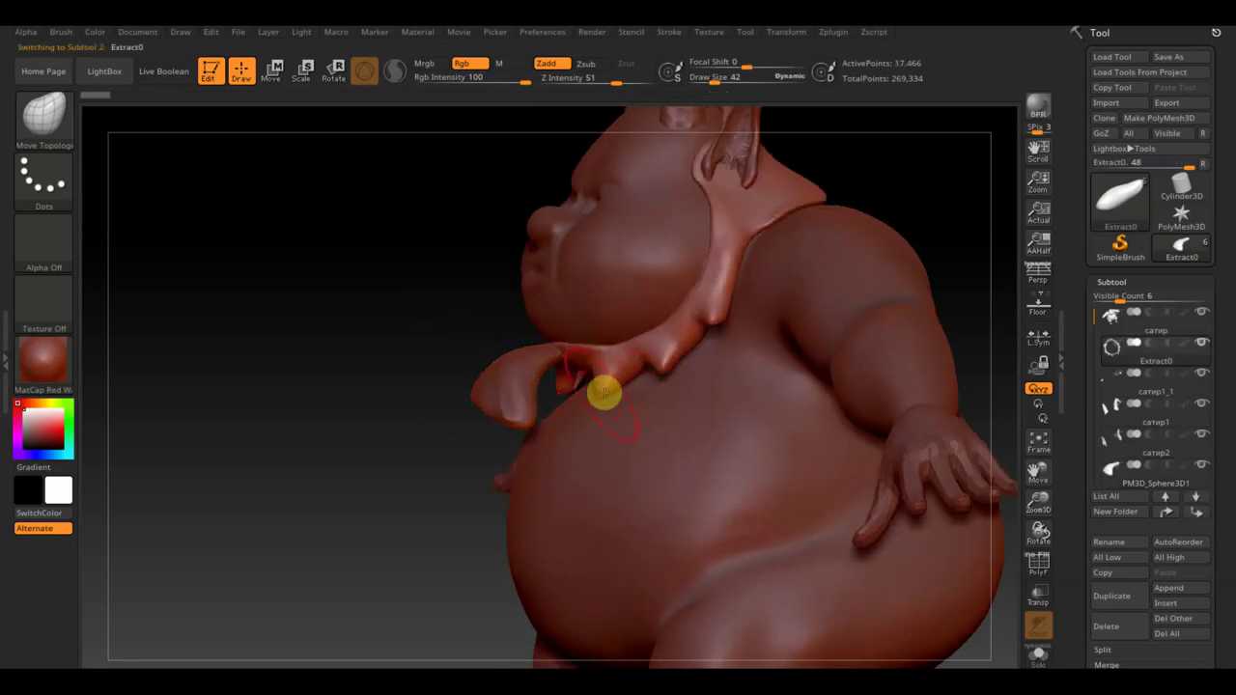
Lift the collar's front end and neck section upward, then set Draw Size to 45.
left_click_drag(556, 359, 546, 345)
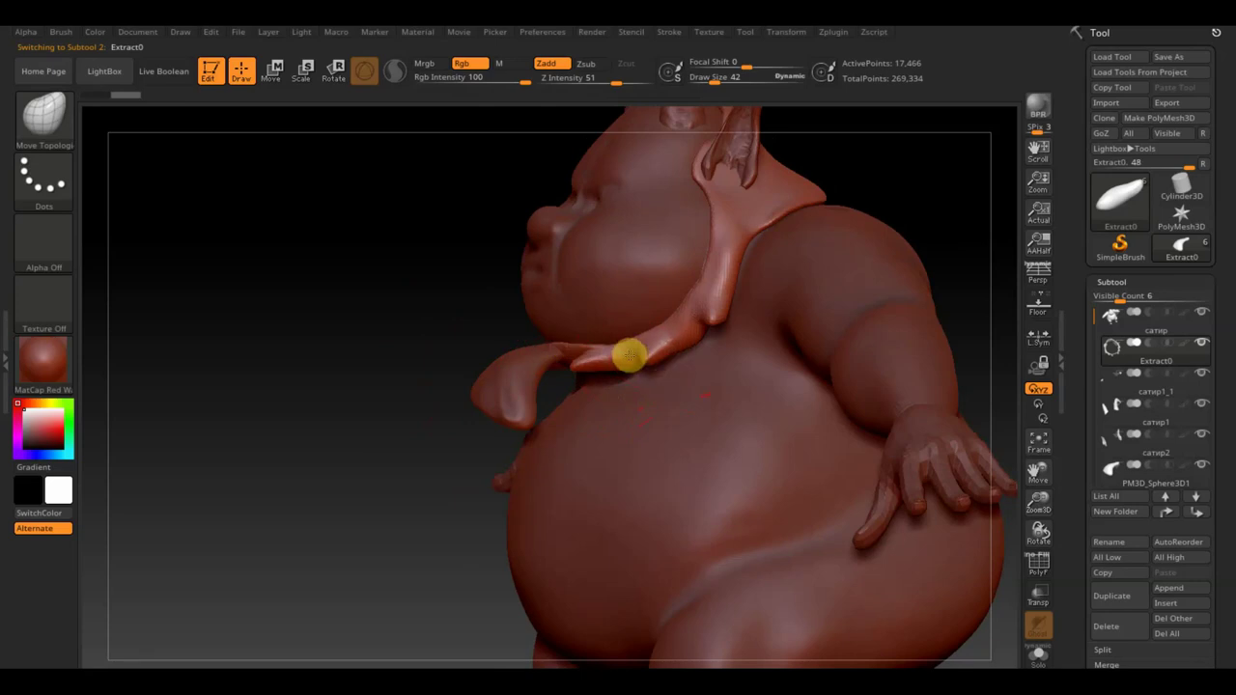
mouse_move(667, 342)
left_mouse_down()
mouse_move(720, 319)
mouse_move(712, 285)
left_mouse_up()
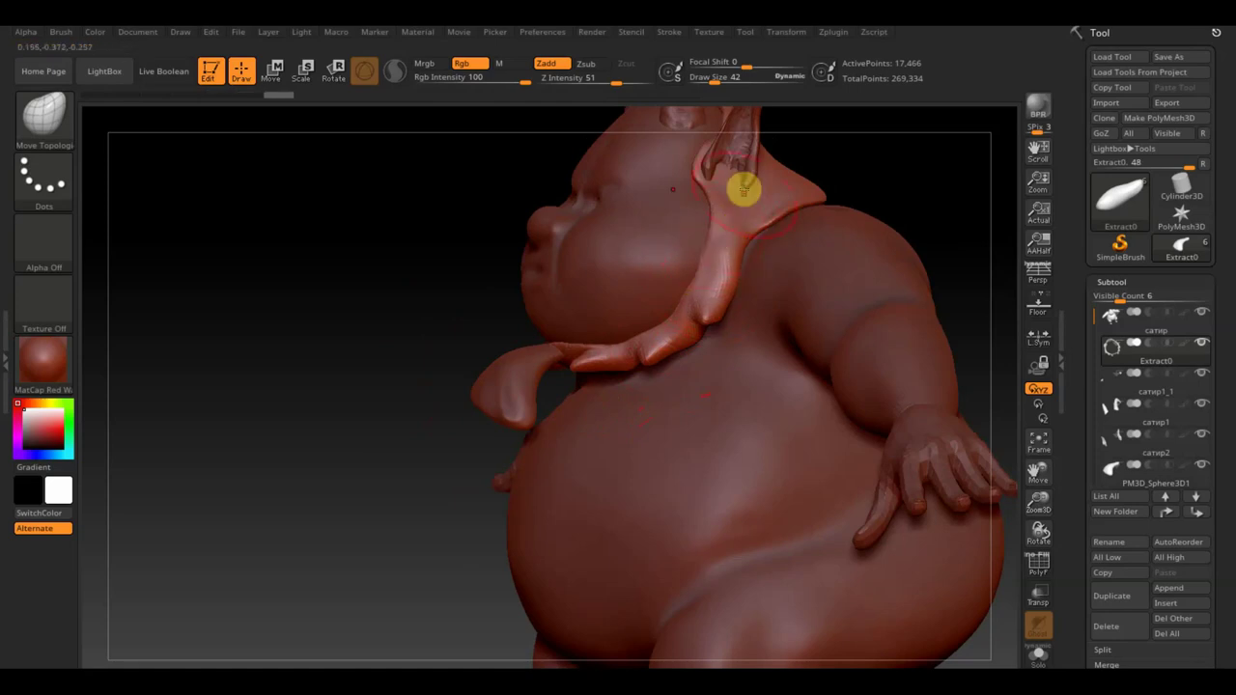
mouse_move(809, 157)
left_mouse_down()
mouse_move(865, 162)
mouse_move(757, 325)
left_mouse_up()
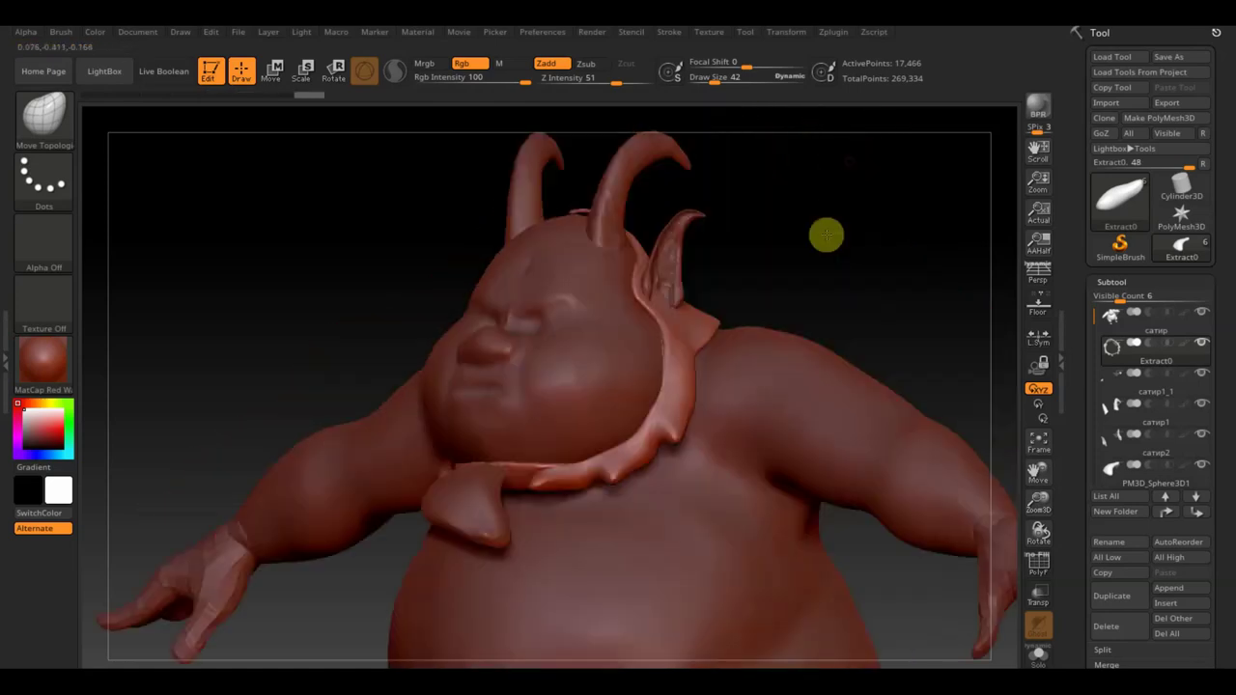
left_click_drag(721, 79, 726, 79)
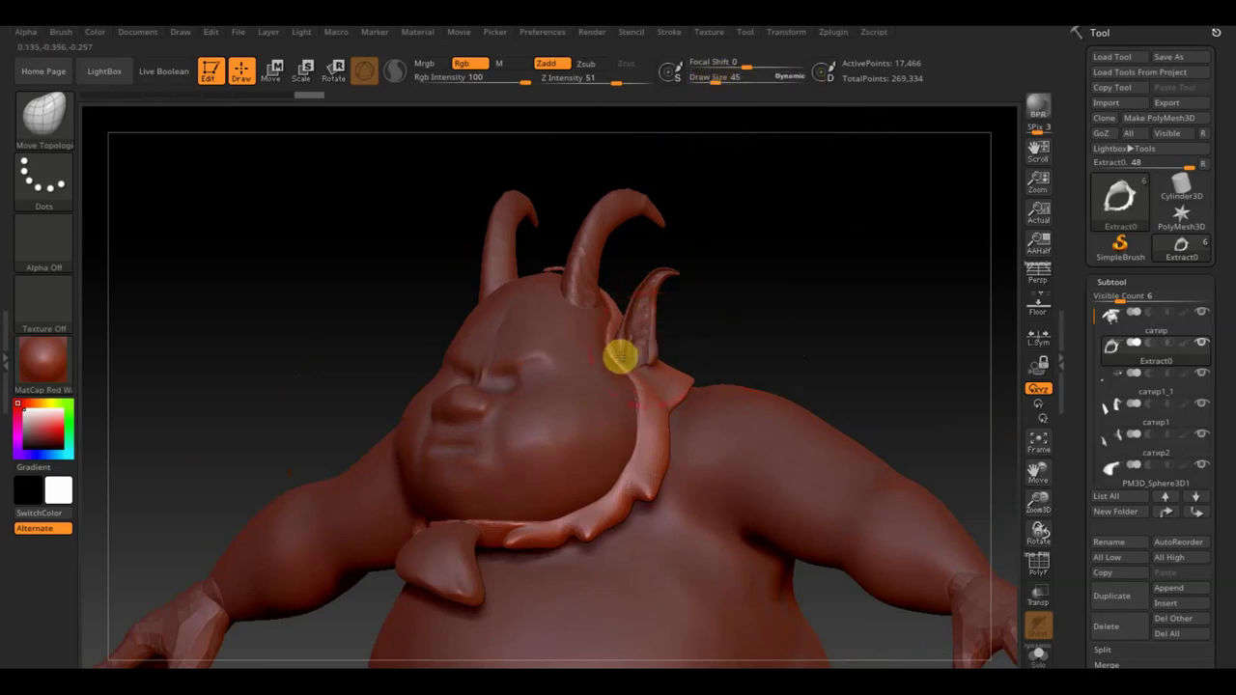
left_click_drag(739, 323, 715, 322)
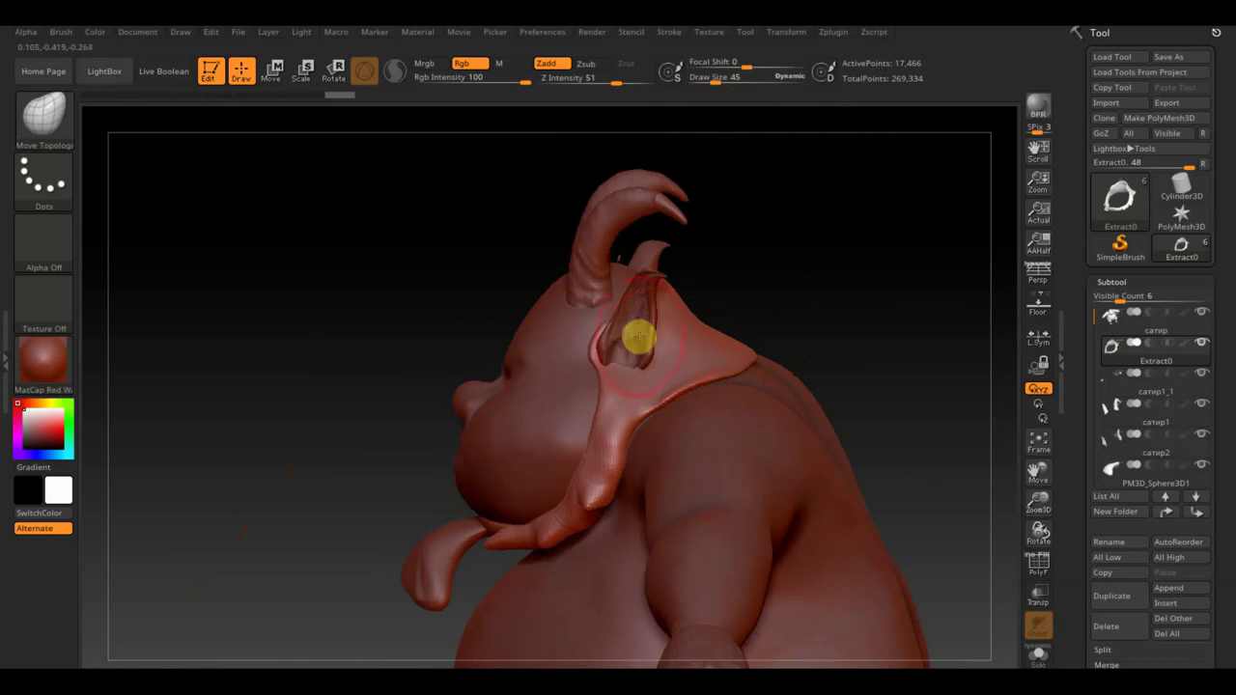
left_click(55, 121)
Confirm the ClayBuildup brush and turn on backface auto masking.
left_click(203, 140)
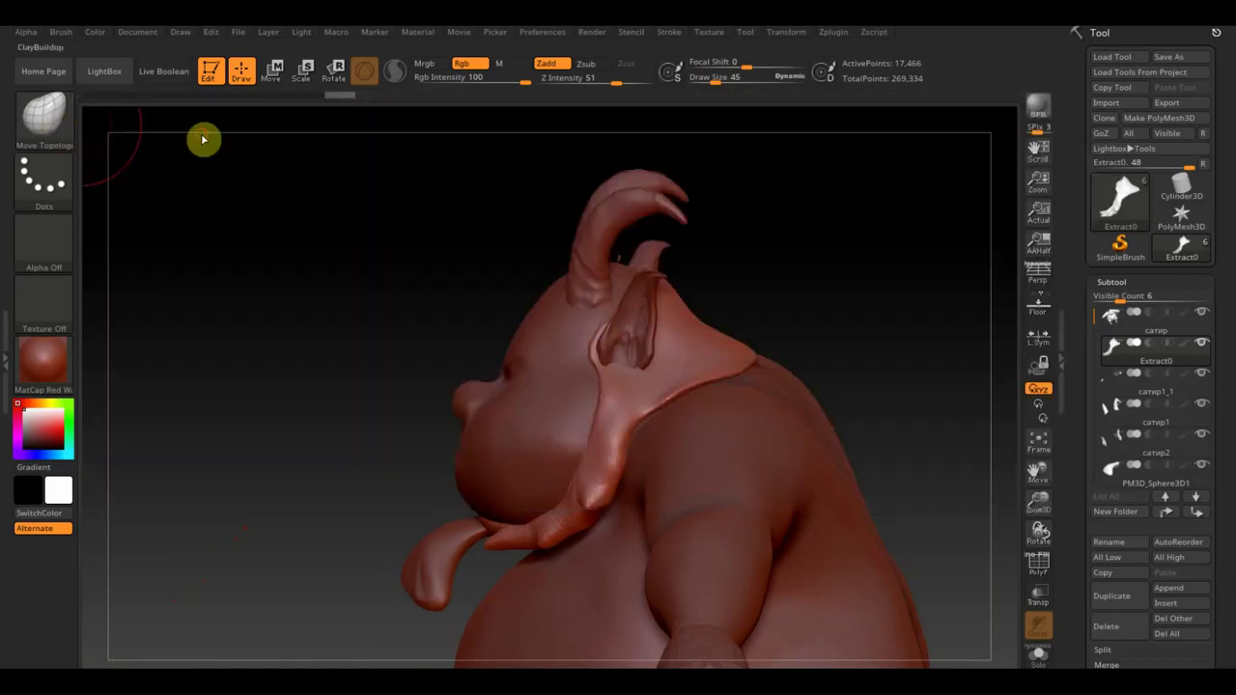
left_click(61, 32)
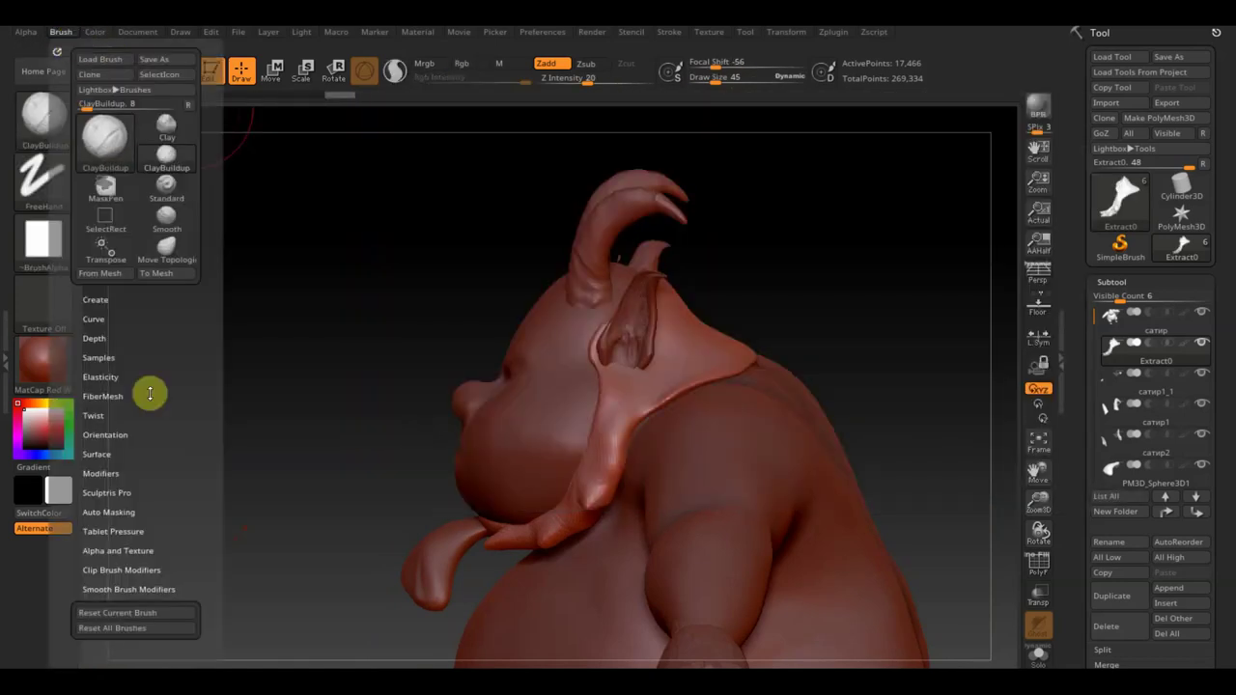
left_click(124, 512)
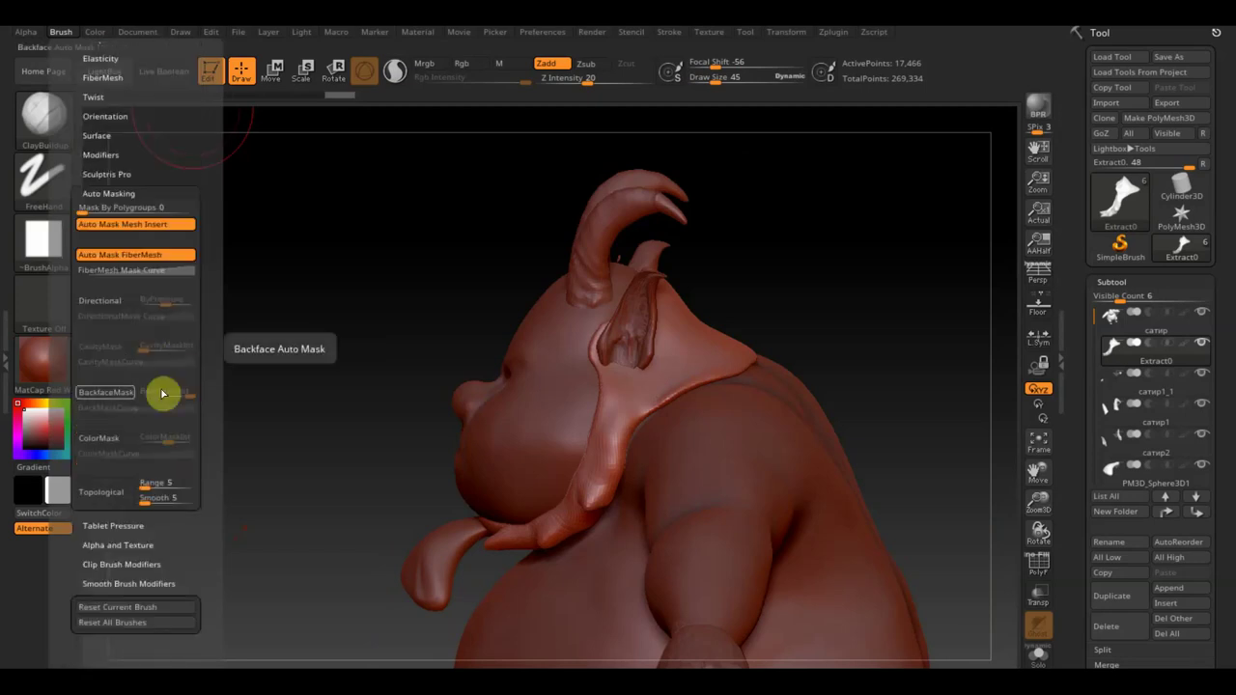
left_click(112, 392)
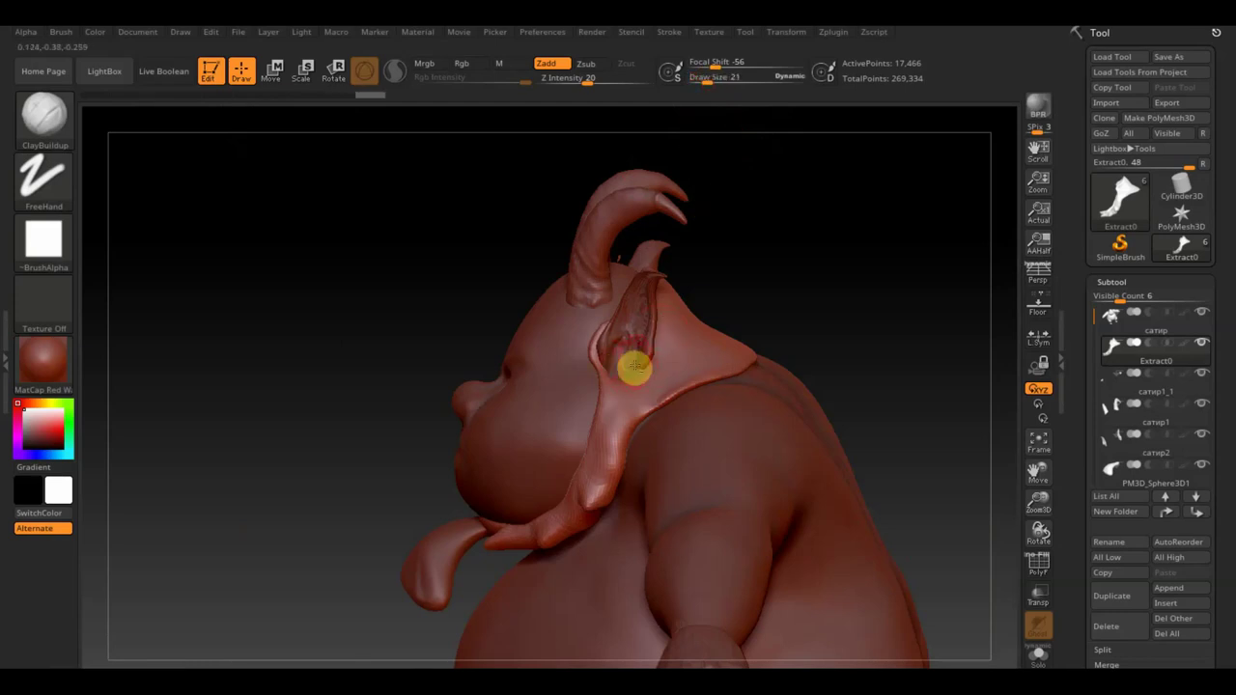
Reselect the collar and build up clay on its surface near the neck.
left_click(639, 364, "alt")
mouse_move(822, 268)
left_mouse_down()
mouse_move(831, 284)
mouse_move(859, 280)
mouse_move(792, 306)
left_mouse_up()
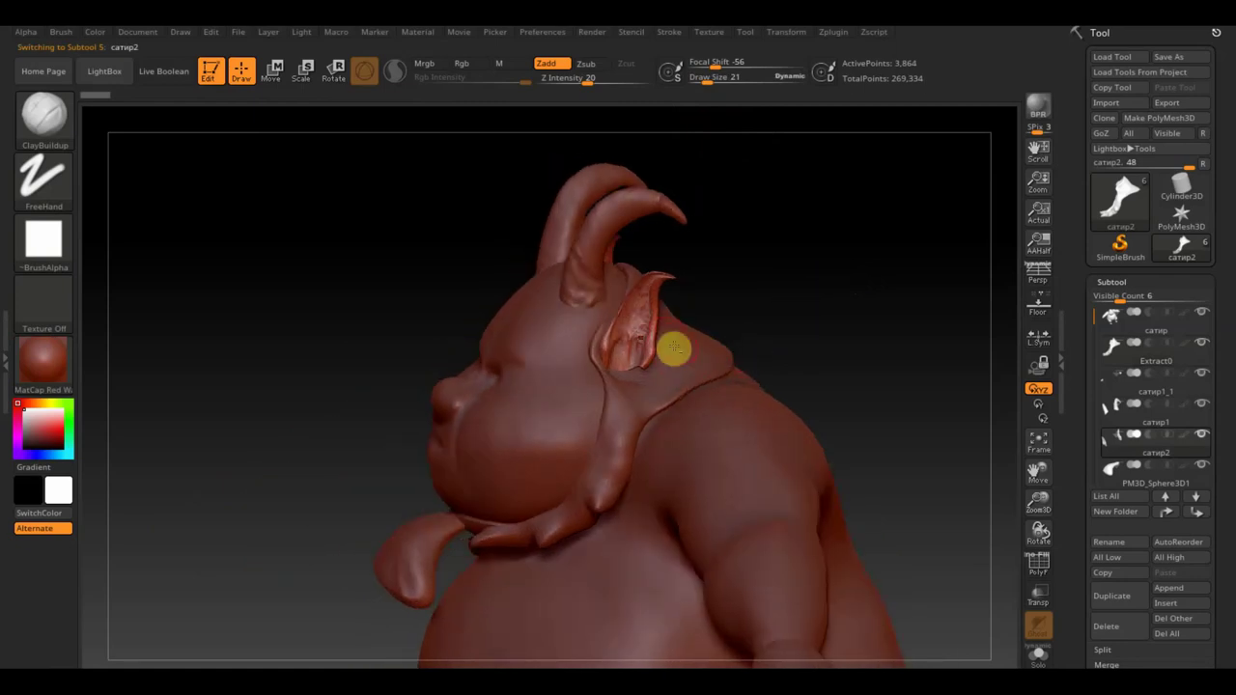
left_click(685, 352, "alt")
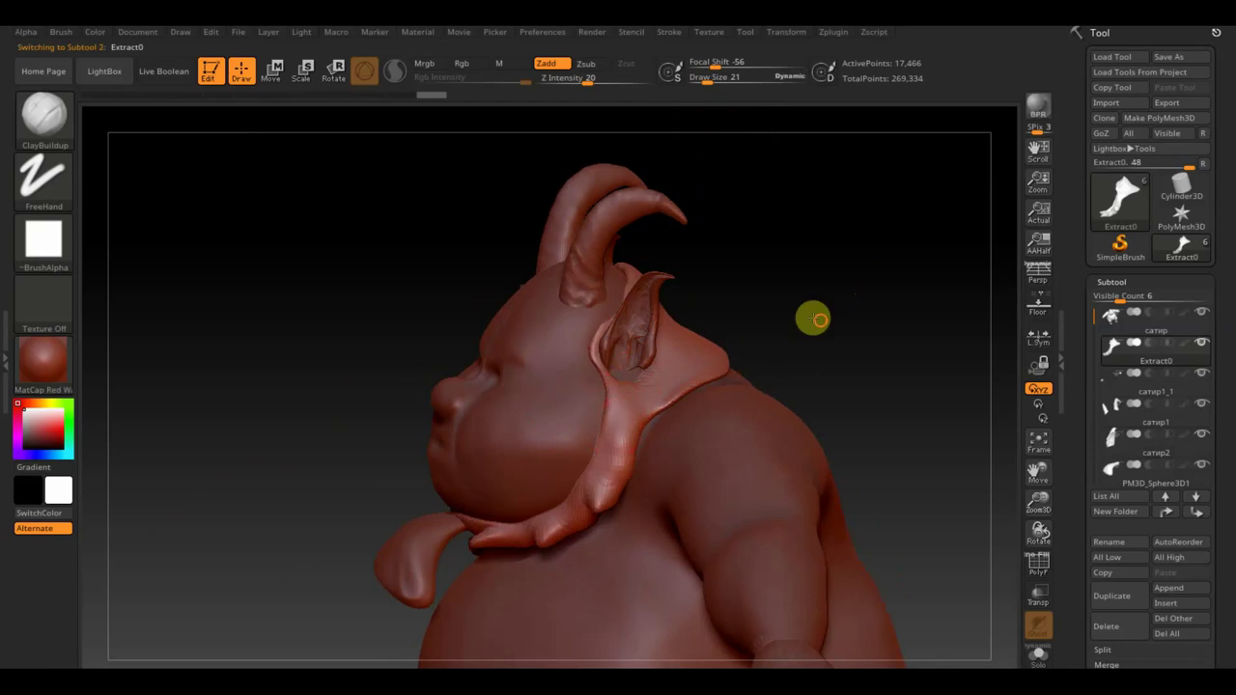
left_click_drag(814, 318, 834, 302)
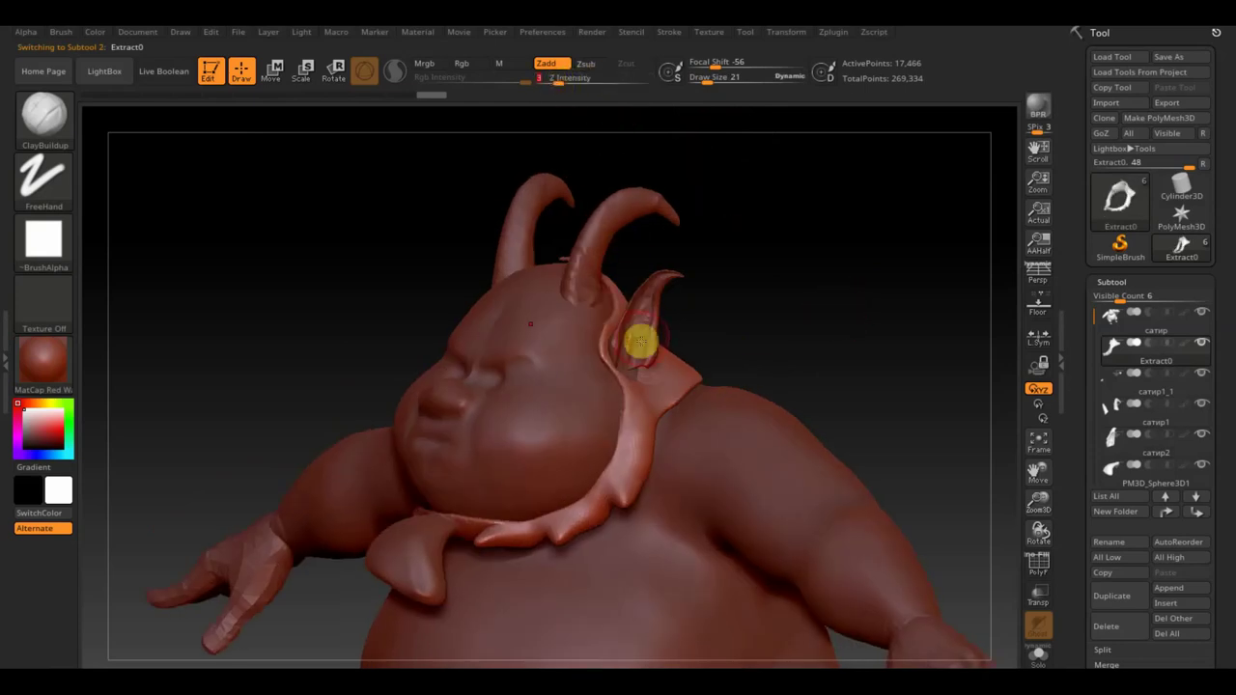
mouse_move(639, 417)
left_mouse_down()
mouse_move(617, 503)
mouse_move(491, 544)
mouse_move(455, 513)
mouse_move(463, 518)
left_mouse_up()
mouse_move(489, 582)
right_mouse_down()
mouse_move(829, 312)
mouse_move(827, 246)
right_mouse_up()
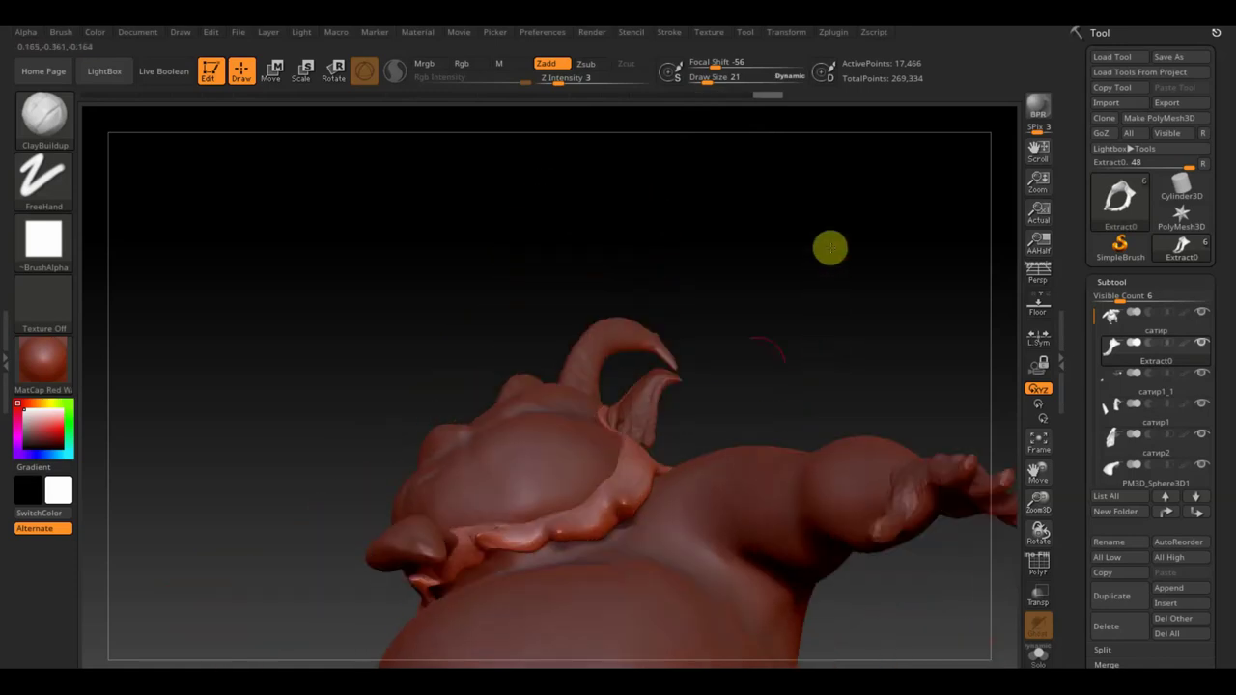
left_click_drag(475, 571, 459, 571)
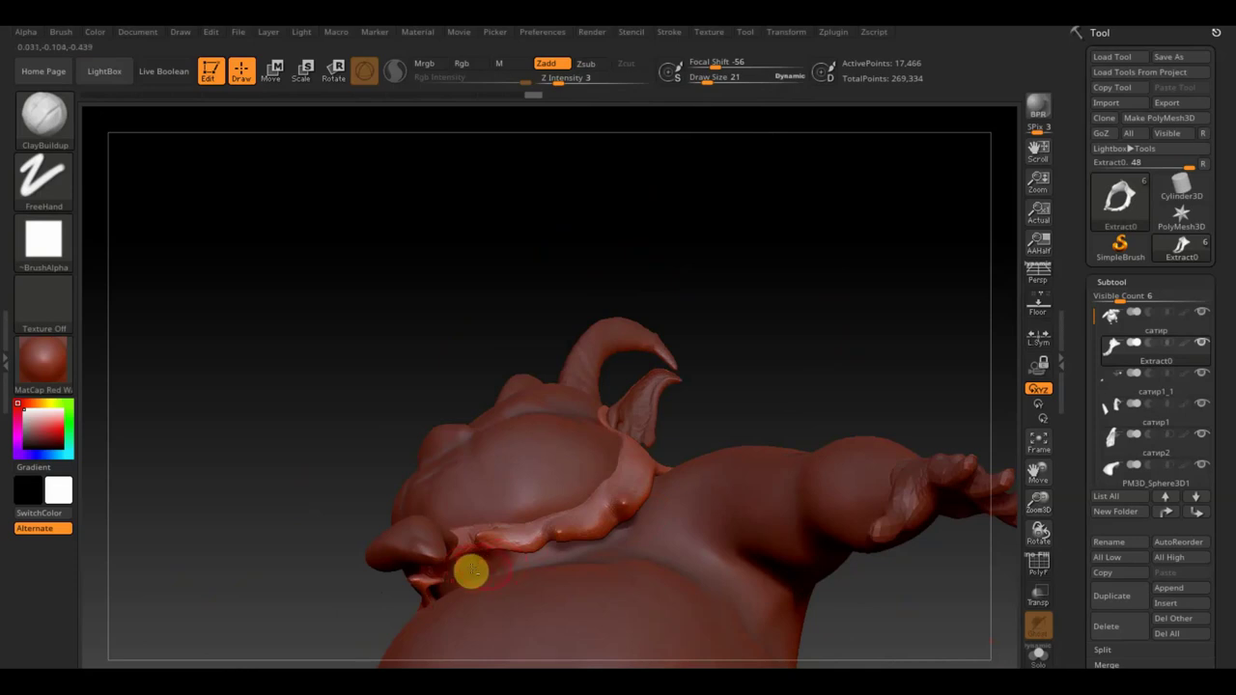
Build up and smooth the collar rim, then check it from below and behind.
right_click_drag(723, 392, 648, 491)
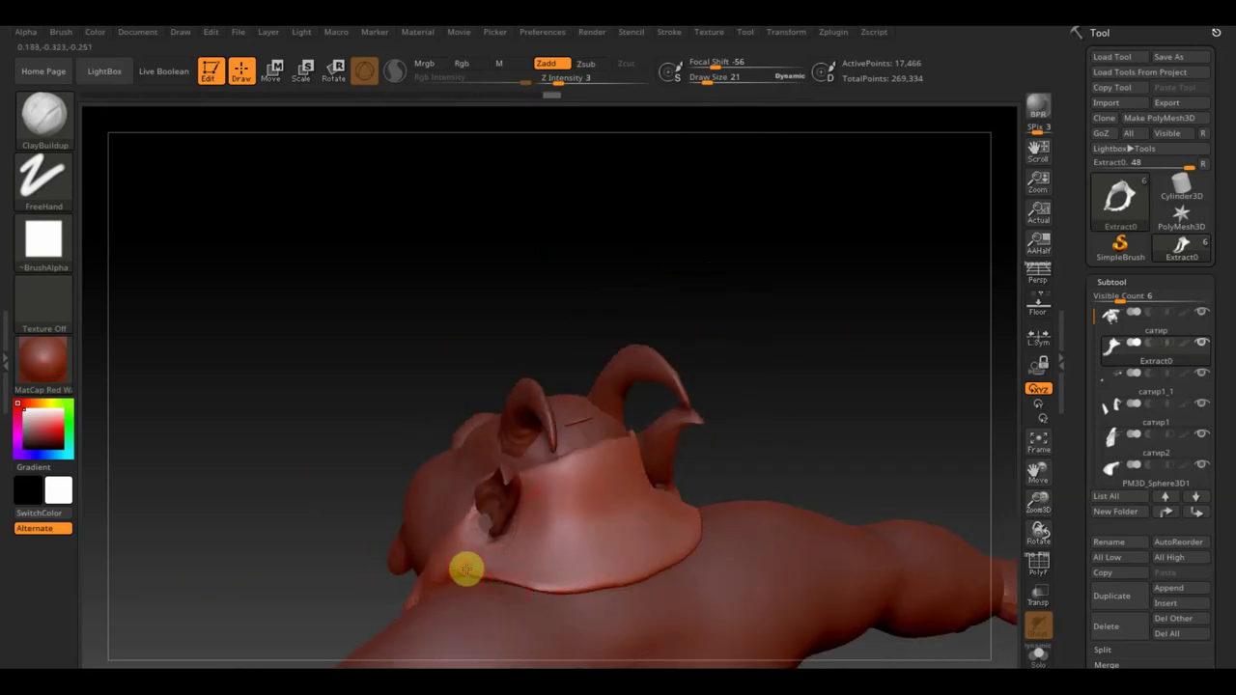
mouse_move(466, 570)
left_mouse_down()
mouse_move(535, 591)
mouse_move(574, 586)
left_mouse_up()
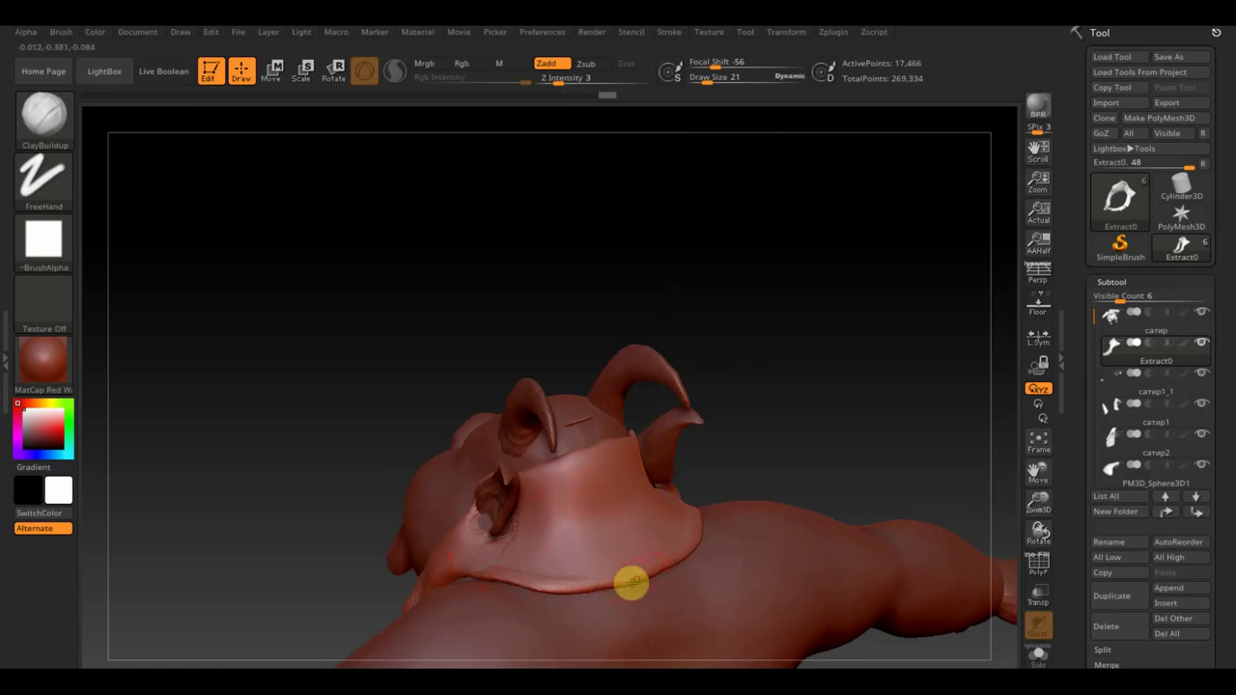
left_click_drag(663, 550, 525, 572, "shift")
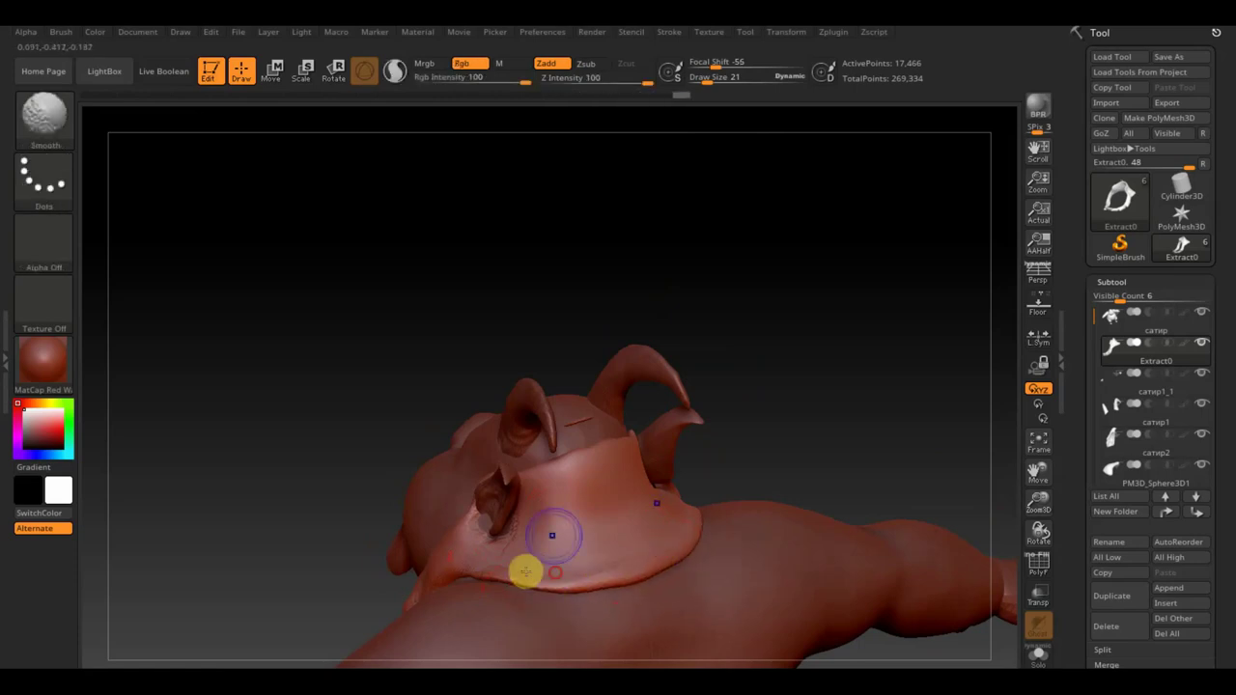
mouse_move(613, 446)
left_mouse_down("shift")
mouse_move(628, 450)
mouse_move(552, 480)
left_mouse_up("shift")
left_click_drag(725, 447, 847, 450)
mouse_move(564, 489)
left_mouse_down()
mouse_move(530, 519)
mouse_move(530, 549)
left_mouse_up()
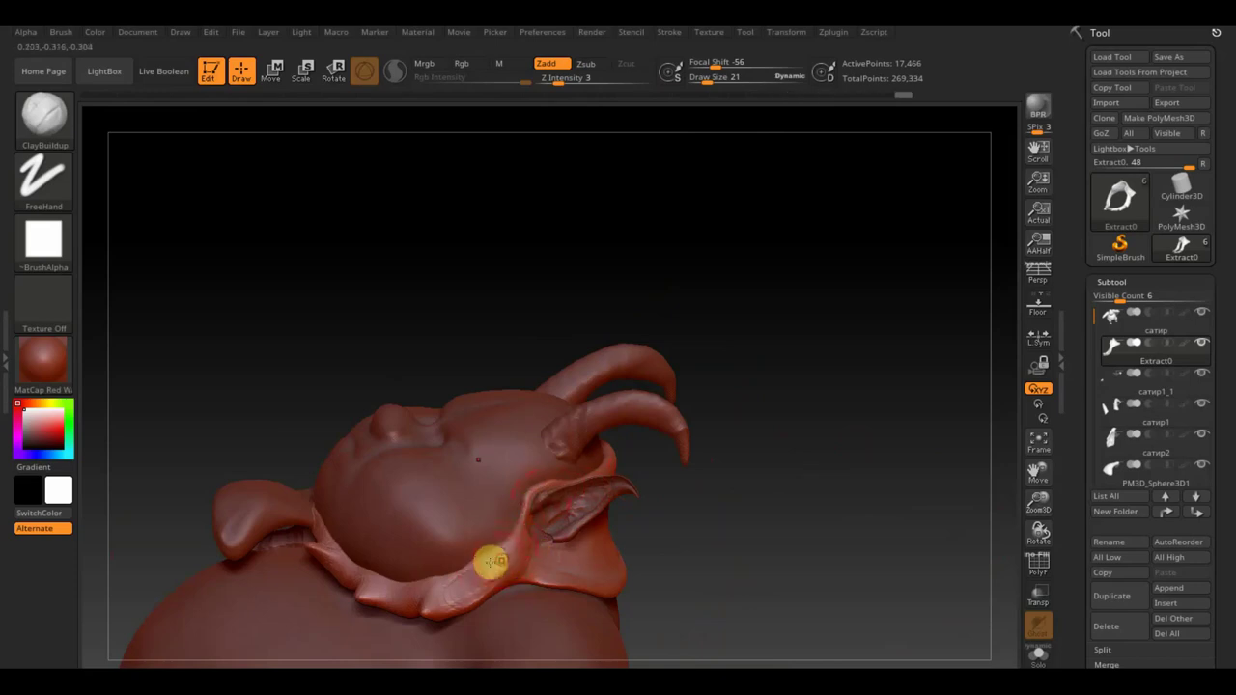
mouse_move(734, 473)
left_mouse_down()
mouse_move(761, 400)
mouse_move(811, 442)
mouse_move(928, 467)
mouse_move(836, 456)
left_mouse_up()
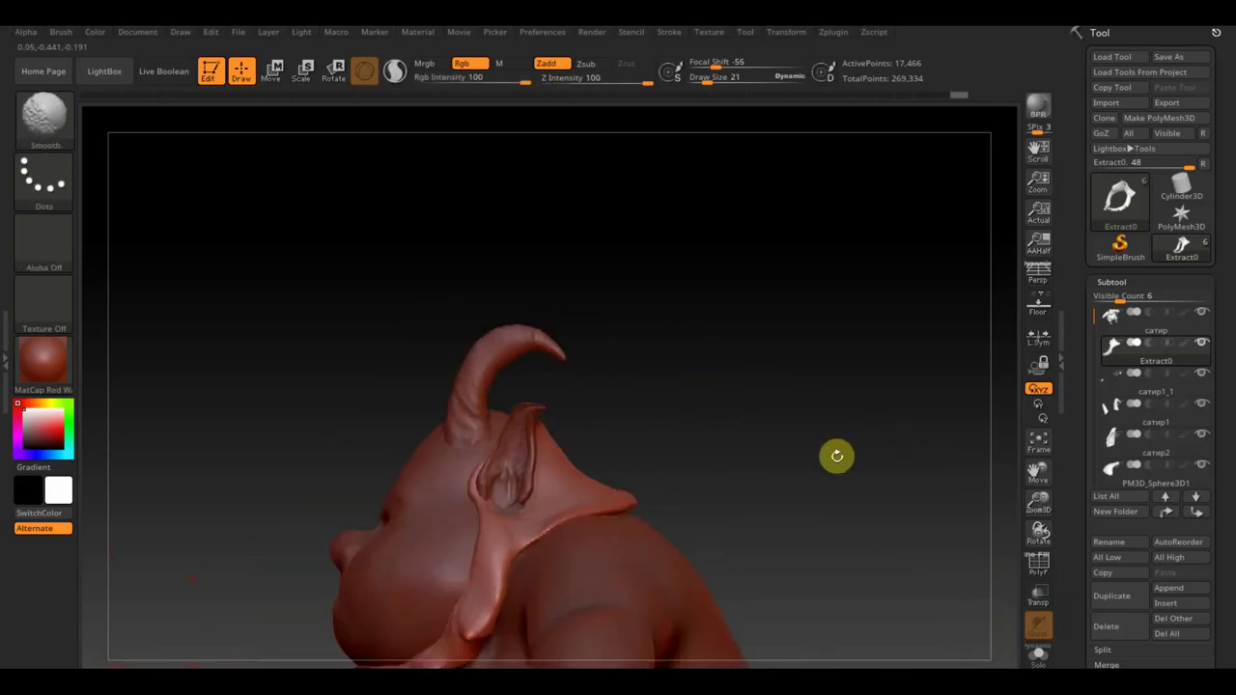
left_click_drag(798, 499, 806, 320)
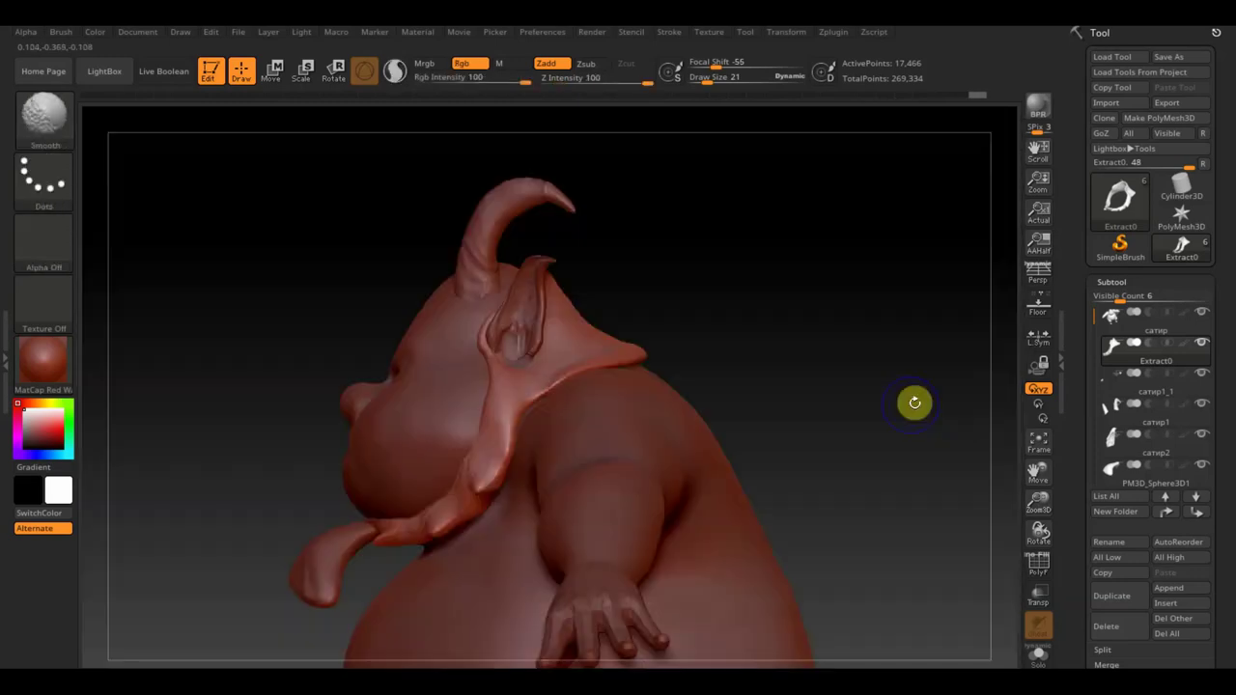
mouse_move(914, 403)
left_mouse_down()
mouse_move(885, 431)
mouse_move(826, 448)
mouse_move(563, 305)
left_mouse_up()
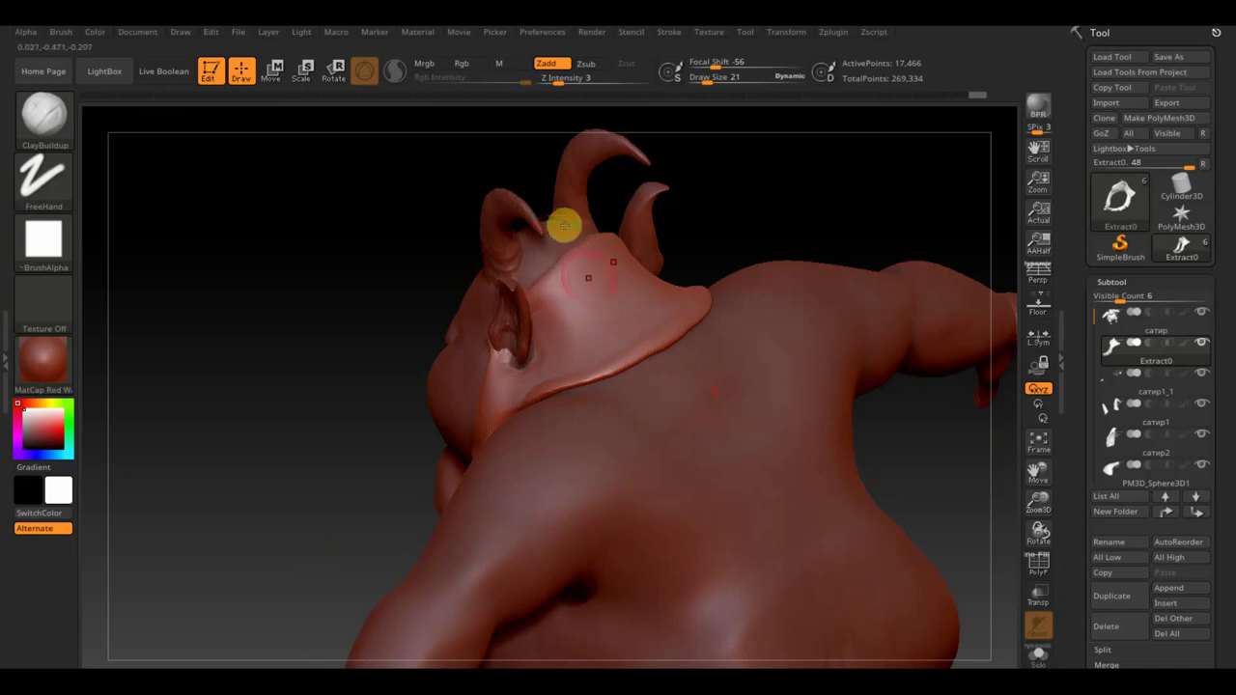
Compare with the concept sheet overlay and smooth away old crease lines on the collar.
key("shift+z")
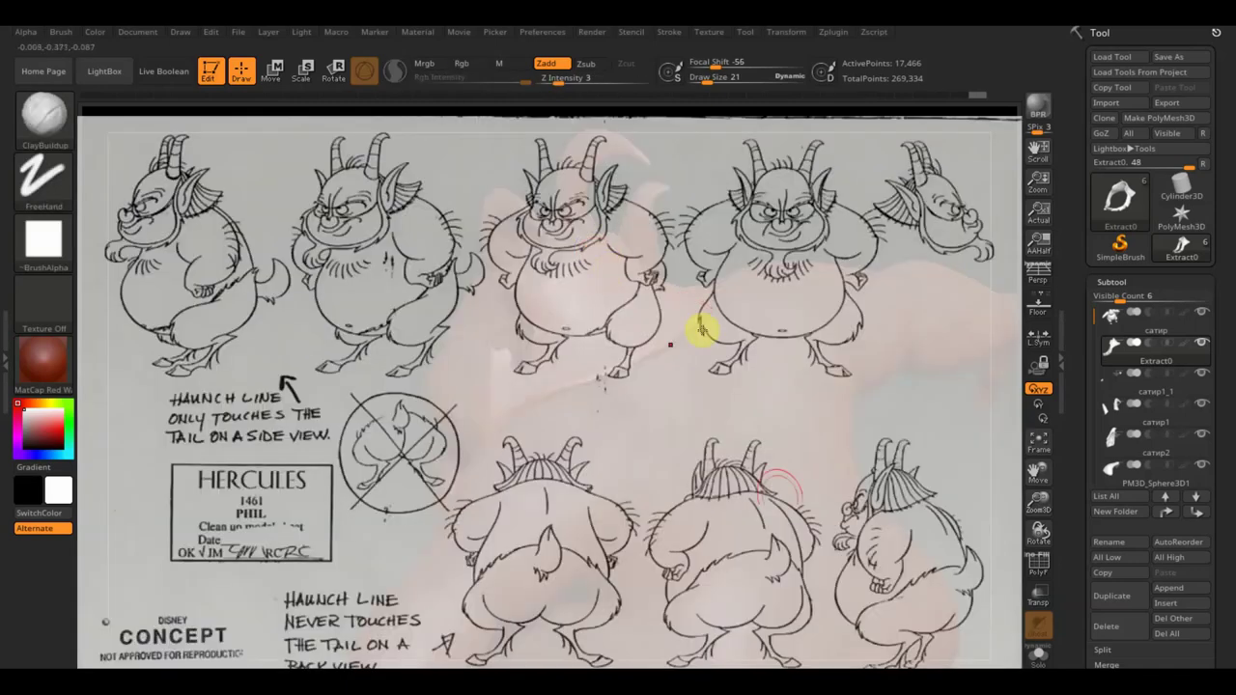
left_click(701, 495)
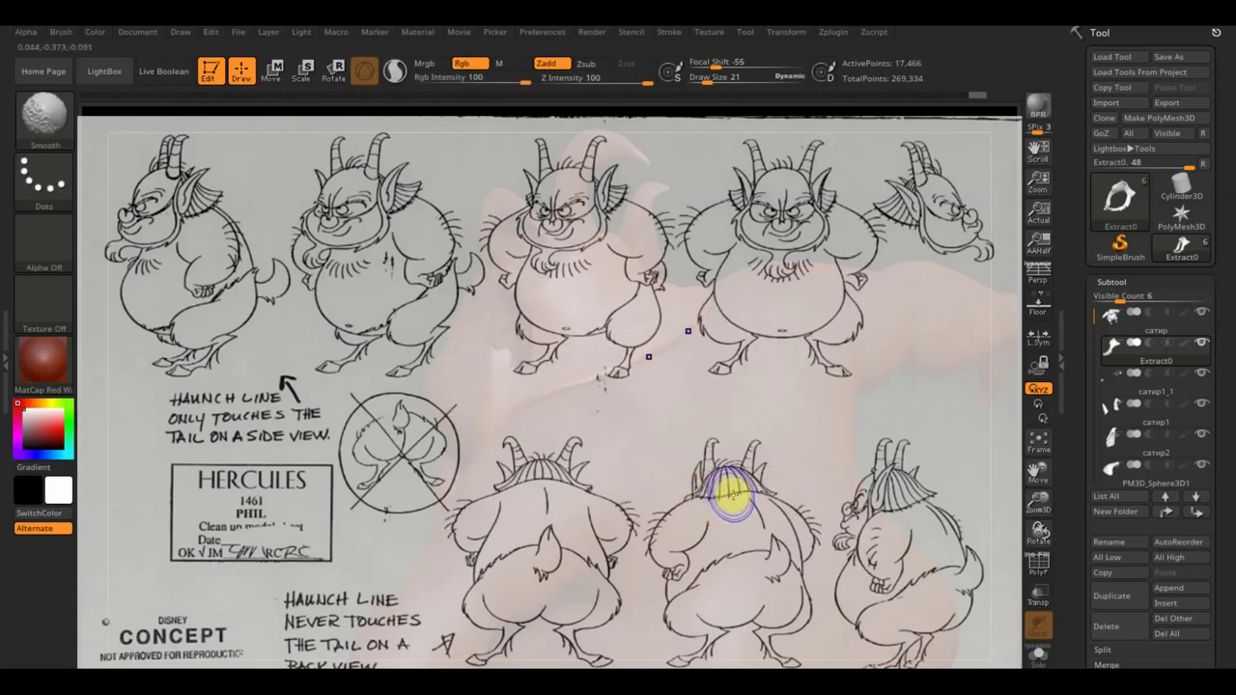
key("shift+z")
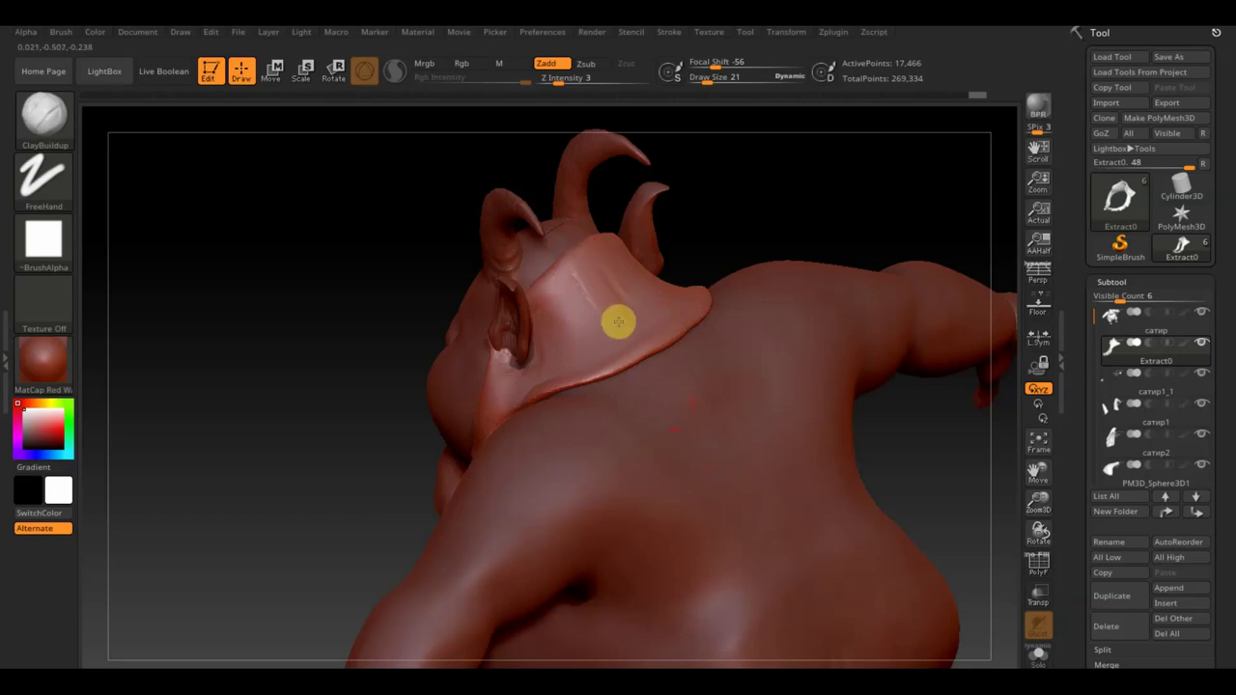
mouse_move(634, 349)
left_mouse_down()
mouse_move(775, 218)
mouse_move(759, 262)
mouse_move(599, 279)
left_mouse_up()
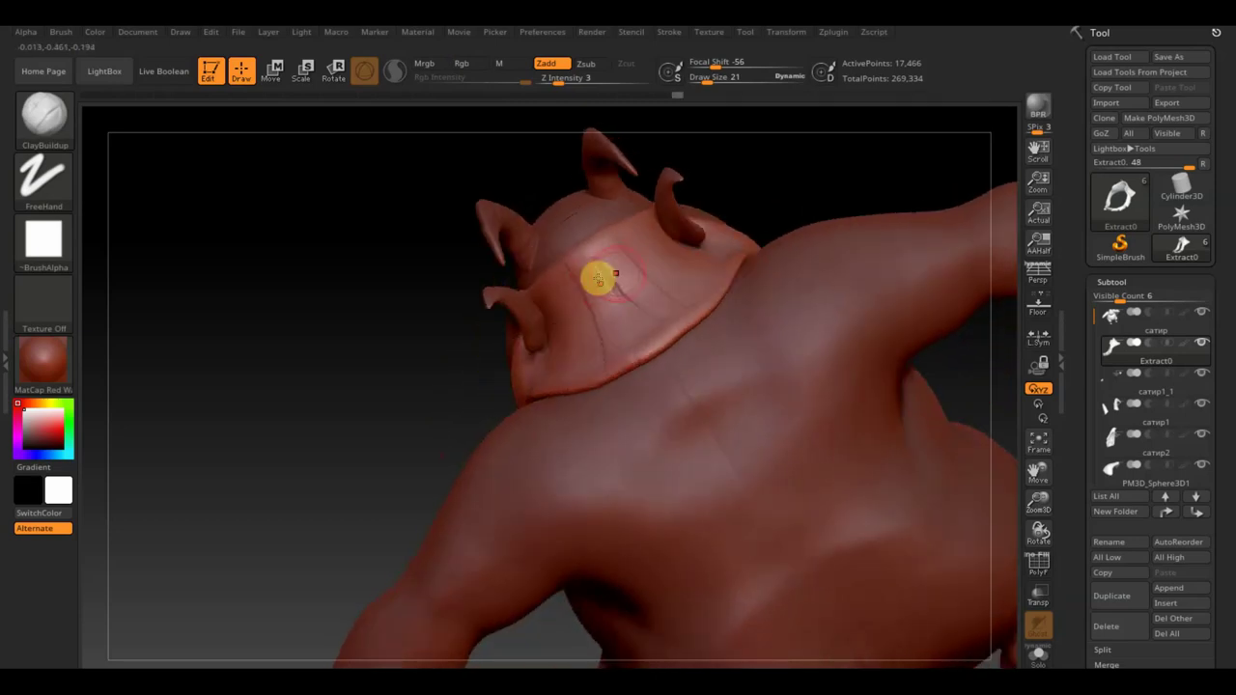
left_click_drag(674, 250, 673, 249, "shift")
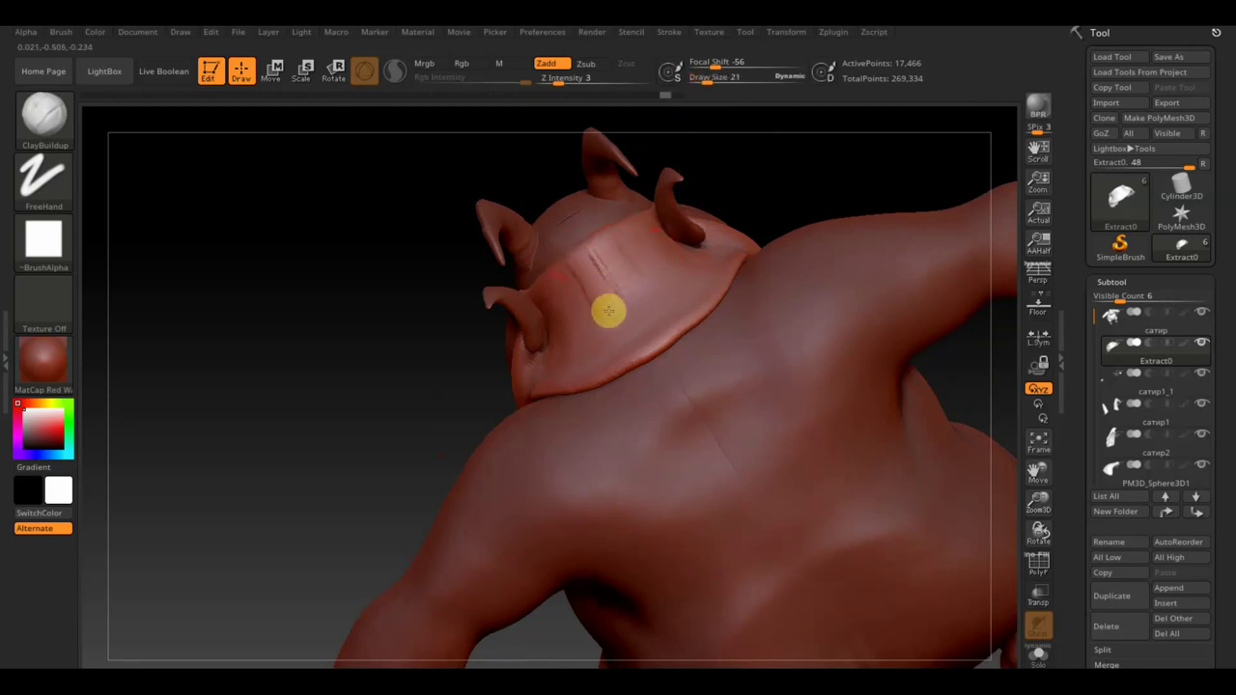
Sculpt parallel crease lines down the collar and along its front edge.
left_click_drag(582, 262, 627, 354)
left_click_drag(779, 213, 822, 158)
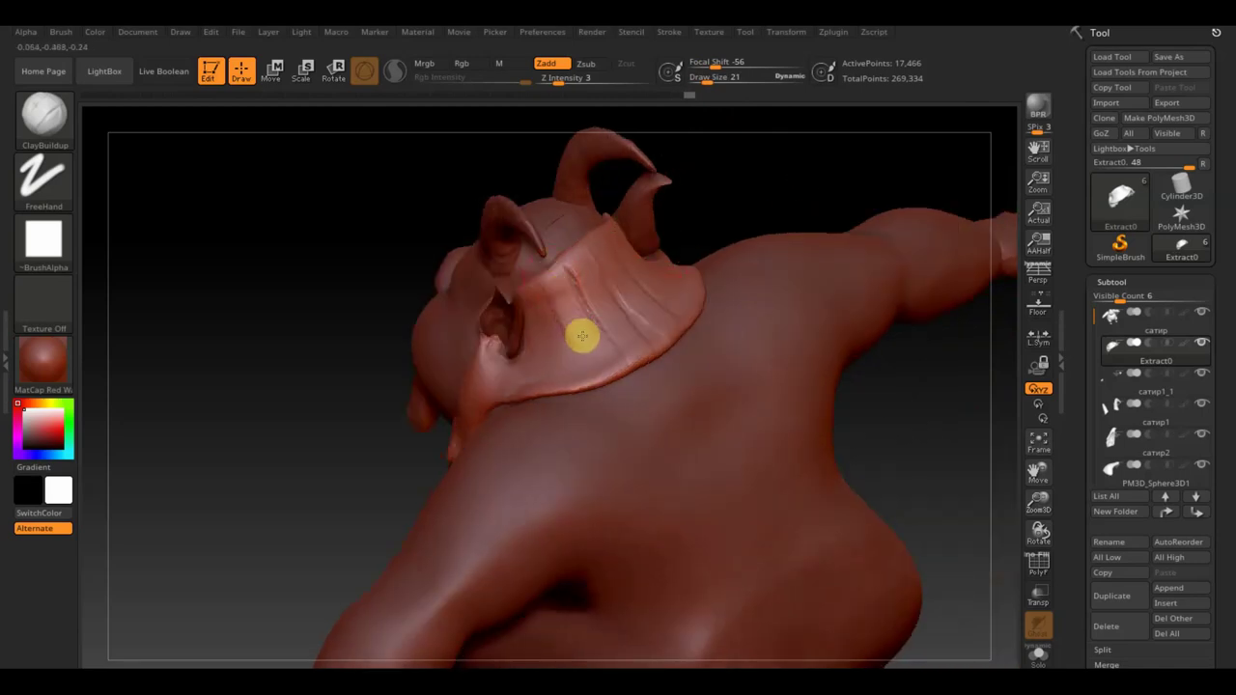
left_click_drag(557, 279, 599, 375)
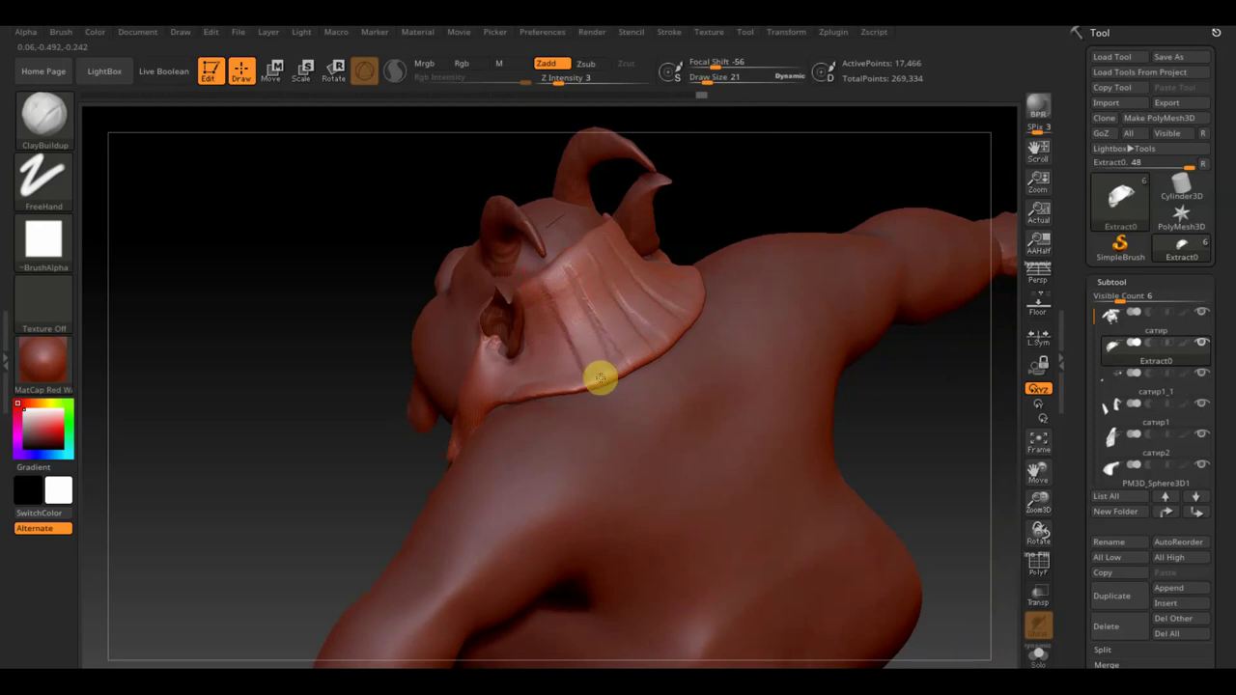
left_click_drag(758, 208, 778, 177)
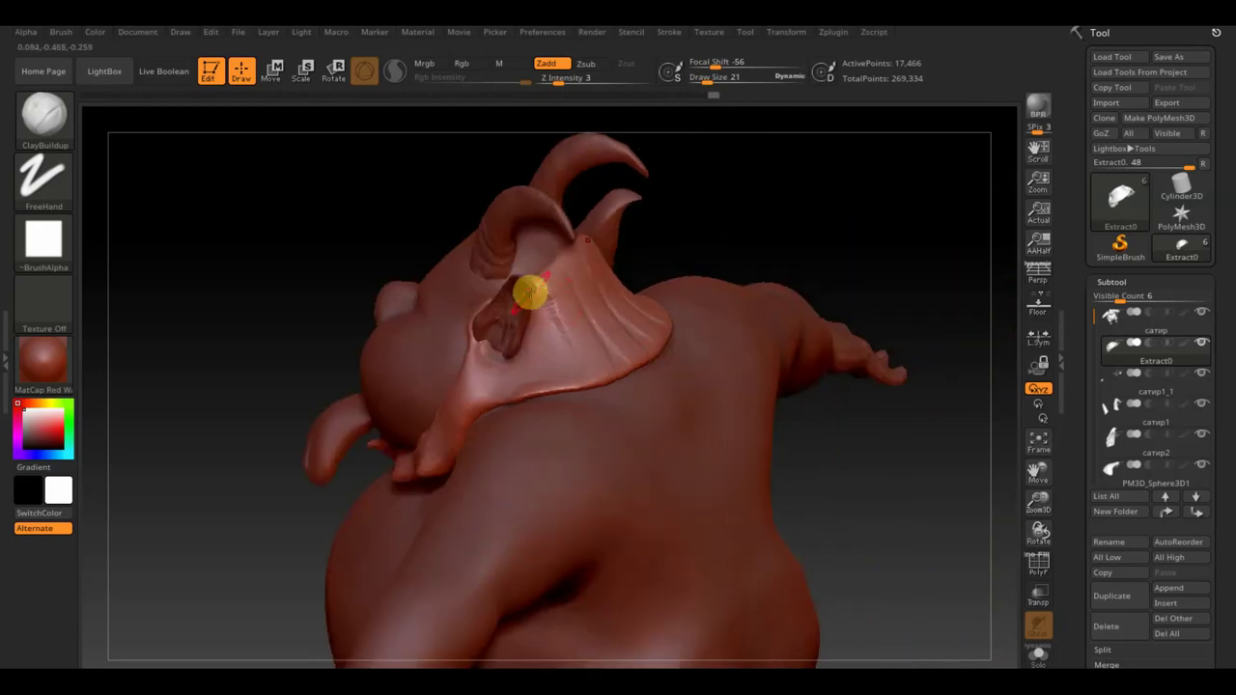
left_click_drag(531, 298, 550, 358)
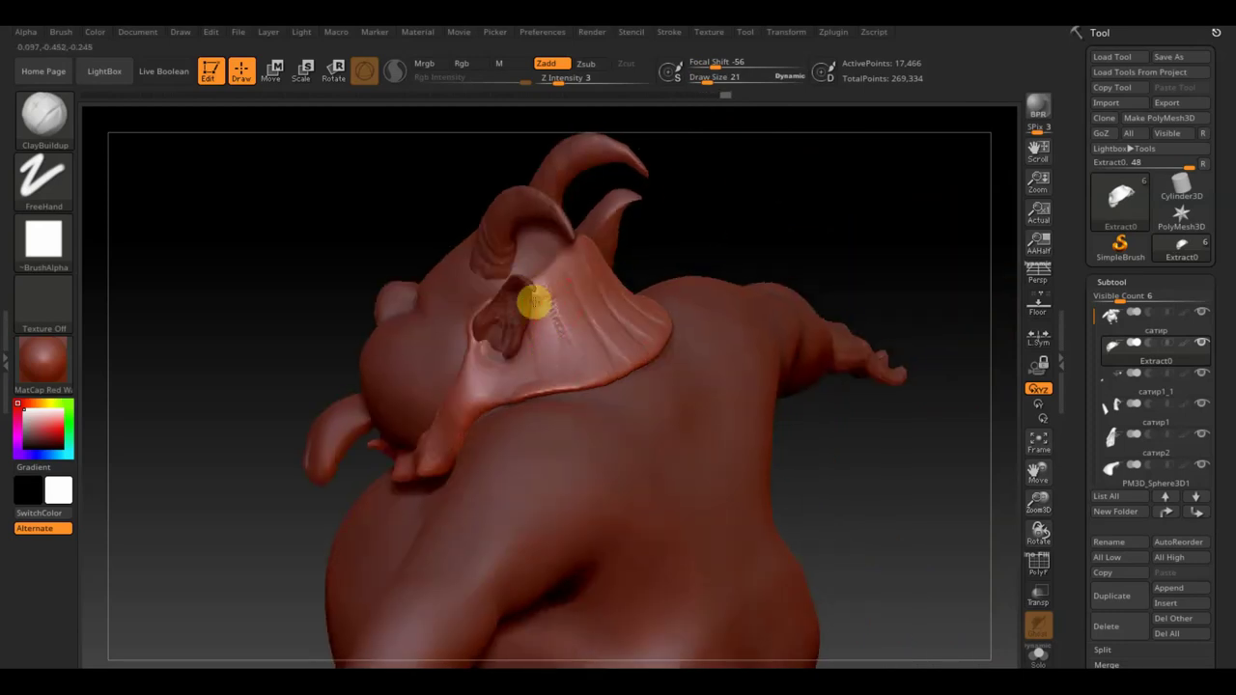
left_click_drag(533, 295, 549, 373)
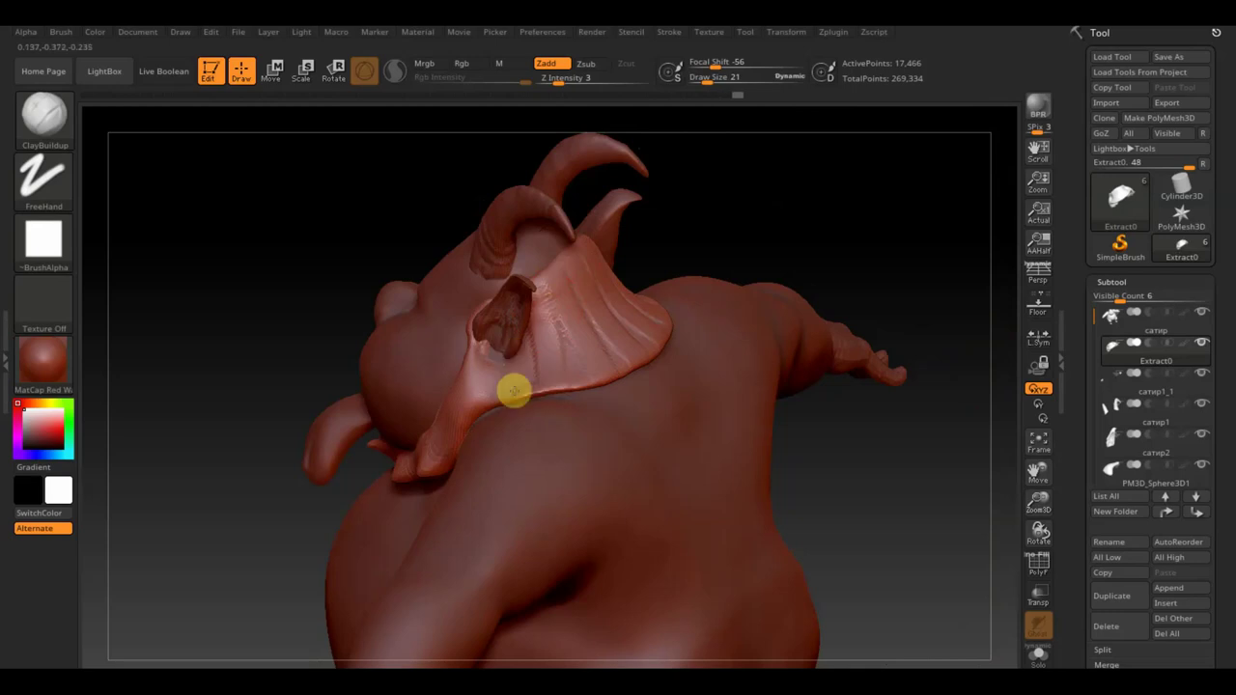
left_click_drag(740, 214, 706, 212)
mouse_move(776, 248)
left_mouse_down()
mouse_move(836, 249)
mouse_move(825, 204)
mouse_move(870, 183)
mouse_move(914, 215)
mouse_move(667, 351)
mouse_move(731, 386)
mouse_move(732, 342)
mouse_move(703, 358)
left_mouse_up()
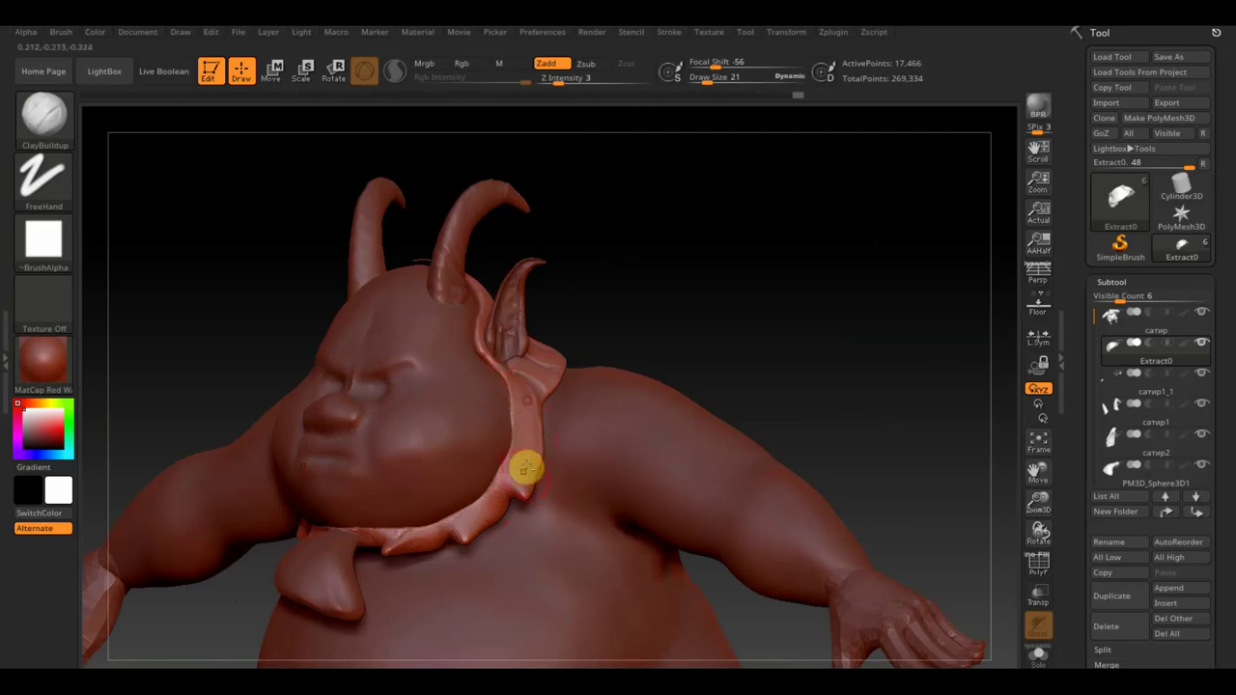
left_click_drag(528, 469, 501, 477)
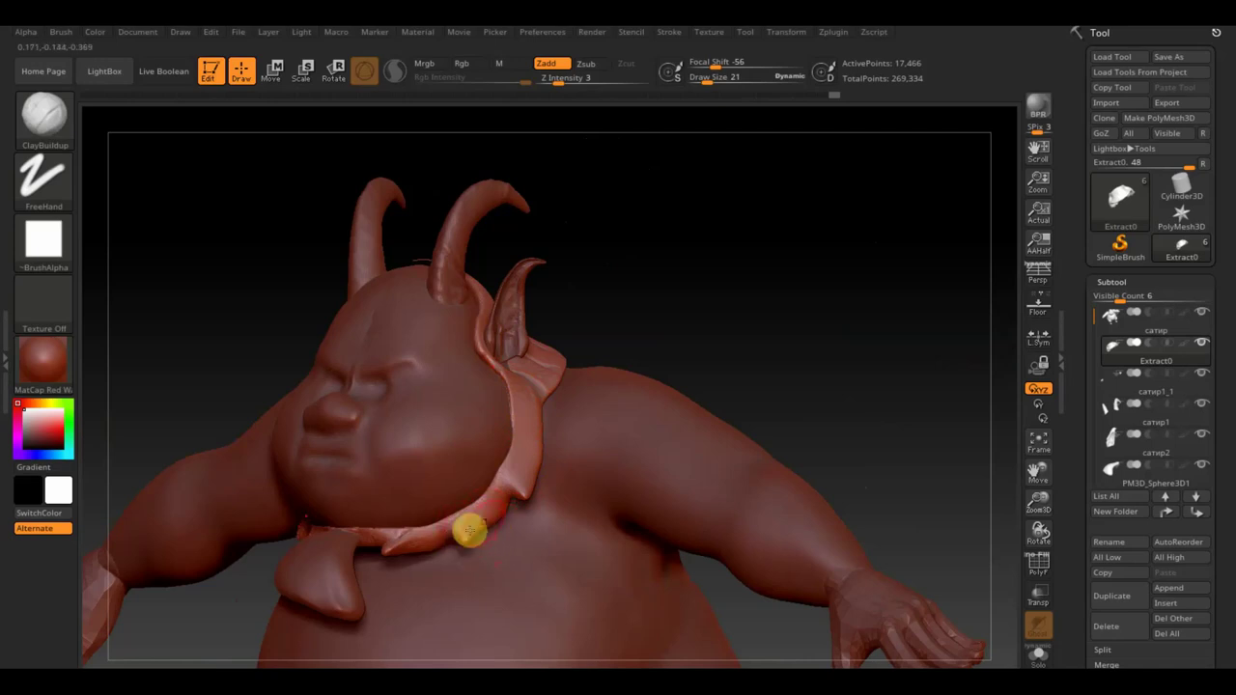
mouse_move(714, 354)
left_mouse_down()
mouse_move(754, 337)
mouse_move(737, 378)
left_mouse_up()
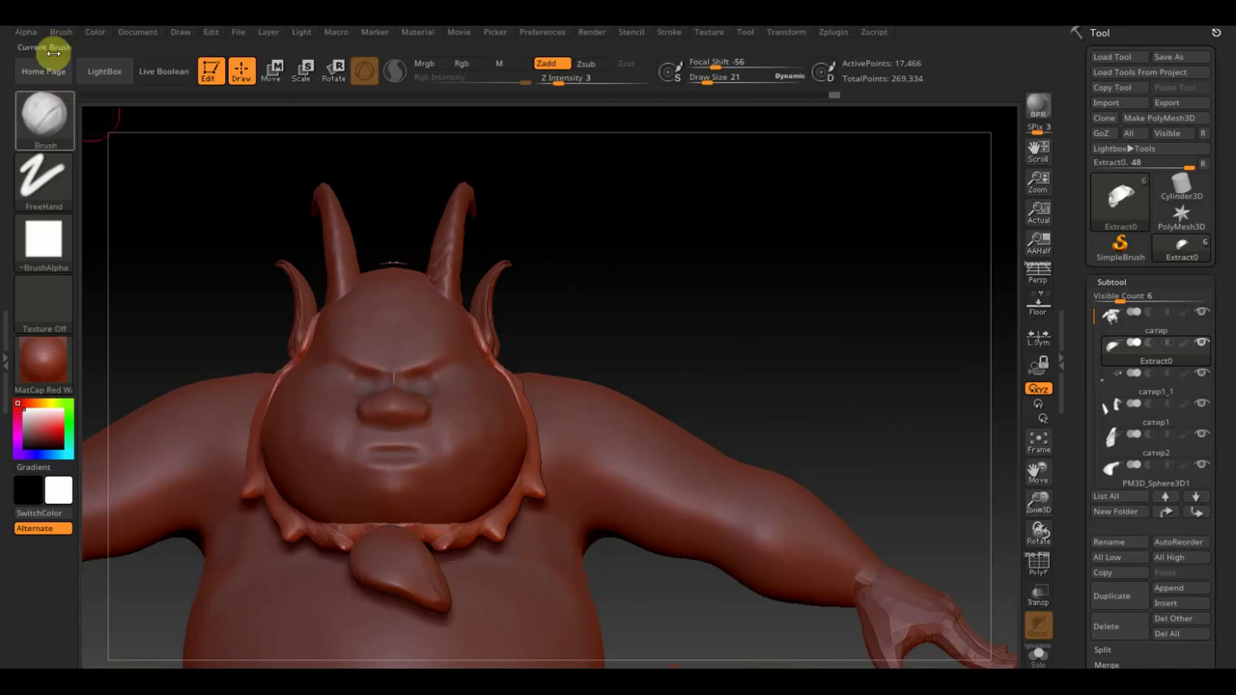
Pick the Move Topological brush and frame the сатир body's torso and legs.
left_click(48, 116)
left_click(310, 135)
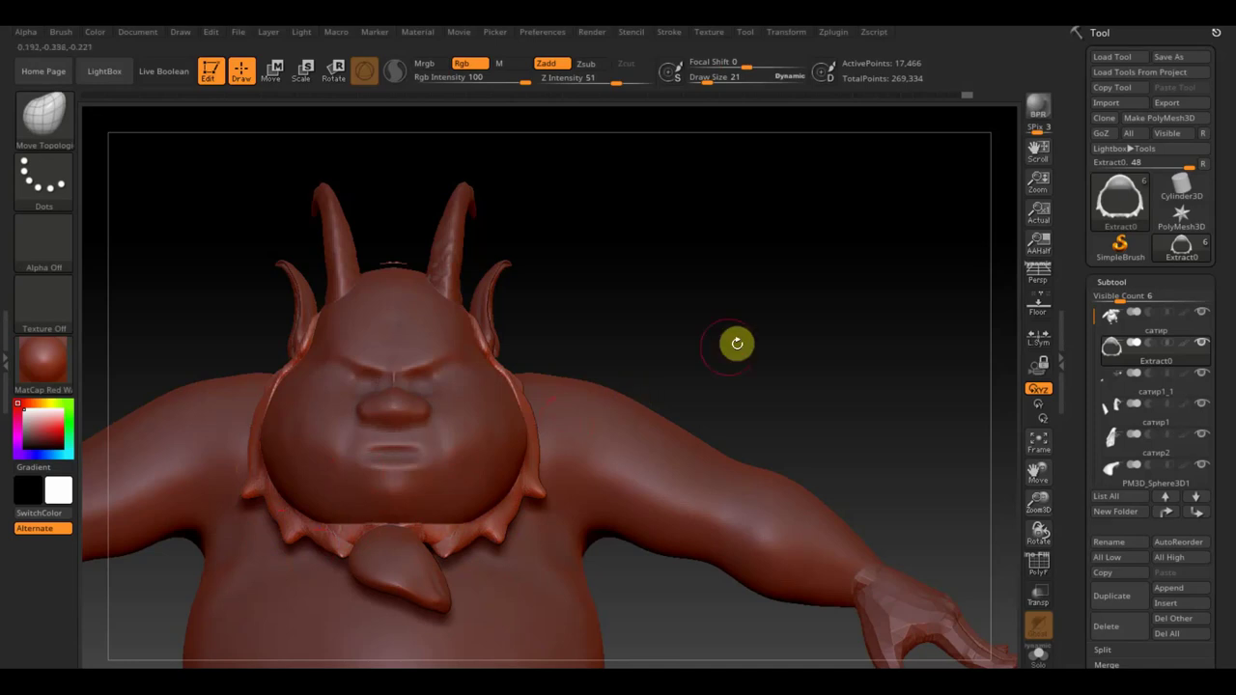
mouse_move(762, 380)
left_mouse_down("alt")
mouse_move(724, 224)
mouse_move(780, 265)
mouse_move(767, 372)
left_mouse_up("alt")
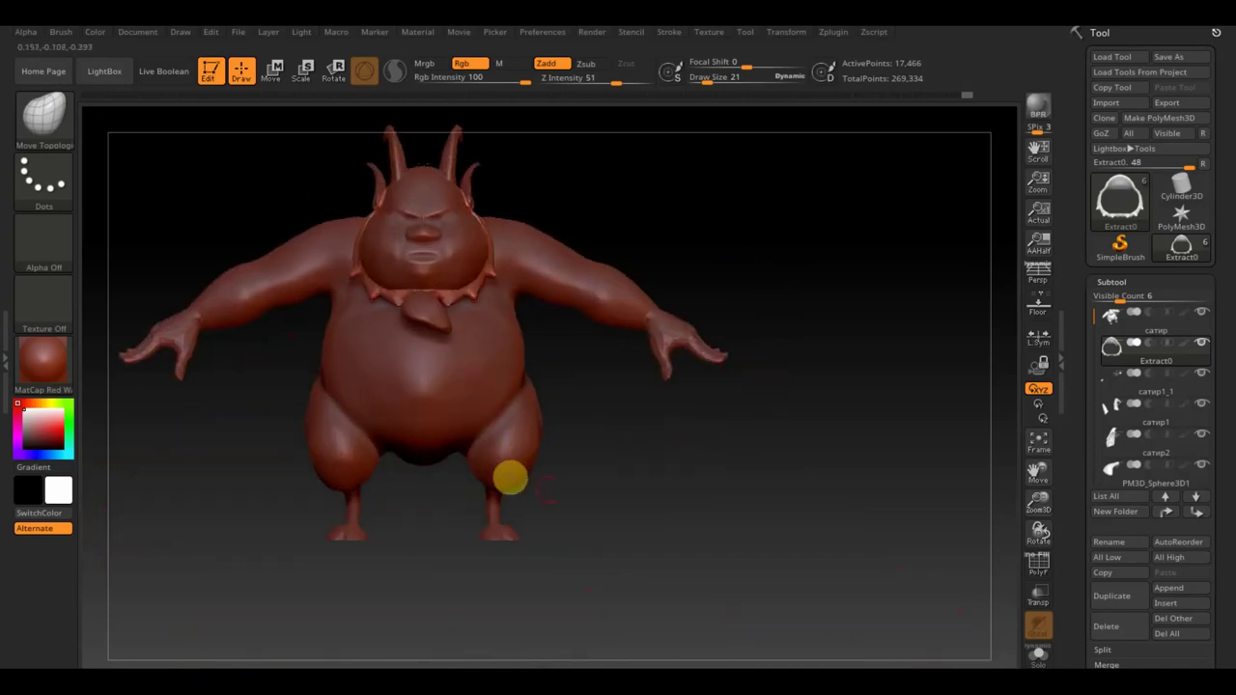
mouse_move(510, 477)
left_mouse_down("alt")
mouse_move(627, 499)
mouse_move(685, 527)
mouse_move(613, 405)
left_mouse_up("alt")
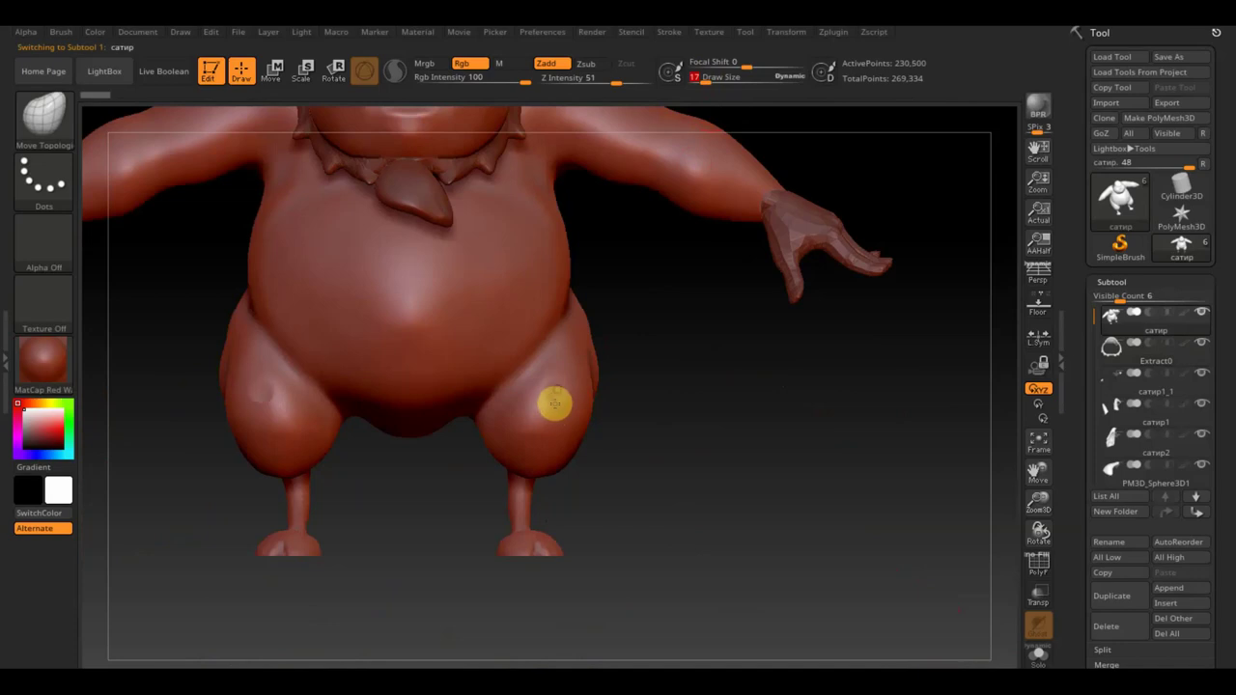
Smooth the left leg's dimple, switch to the Standard brush, and mask patches on the knees.
left_click_drag(552, 395, 554, 393, "shift")
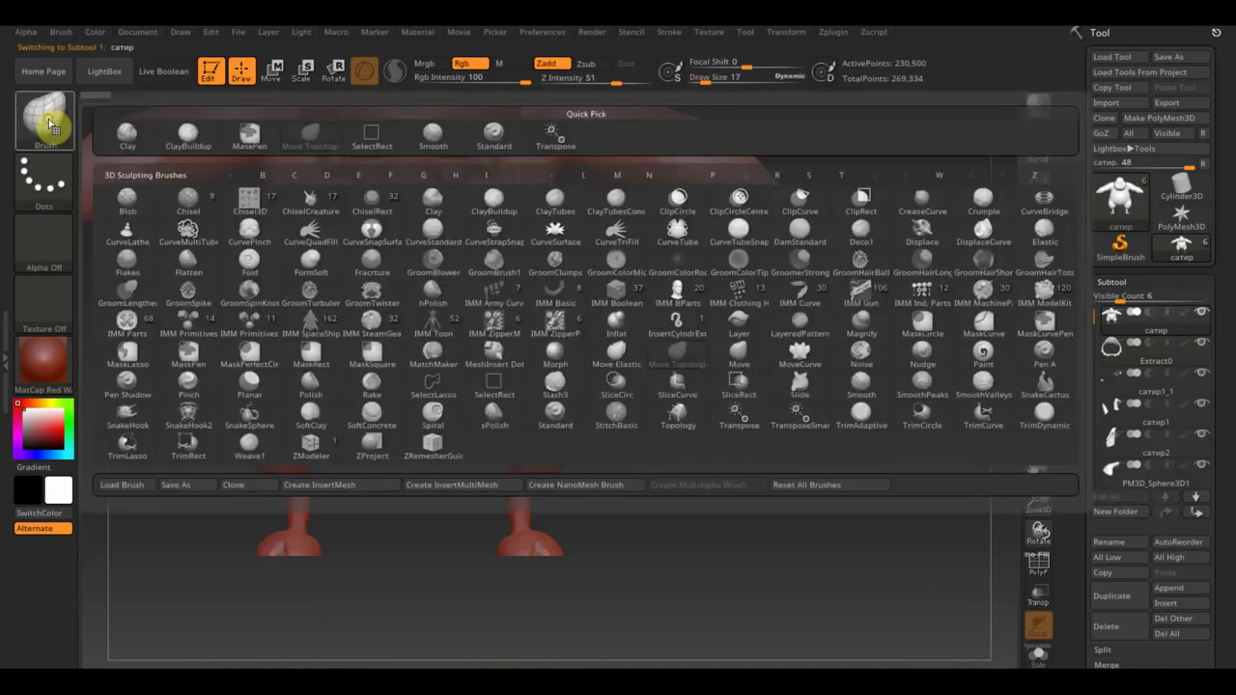
left_click(44, 117)
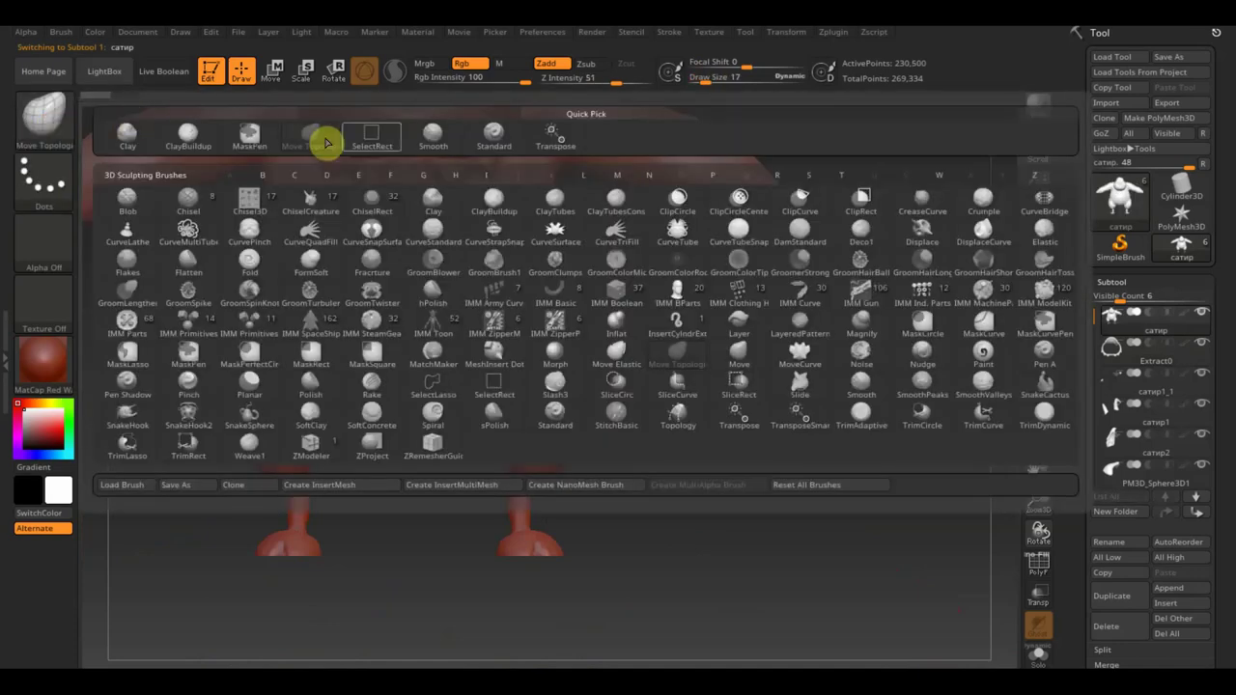
left_click(496, 136)
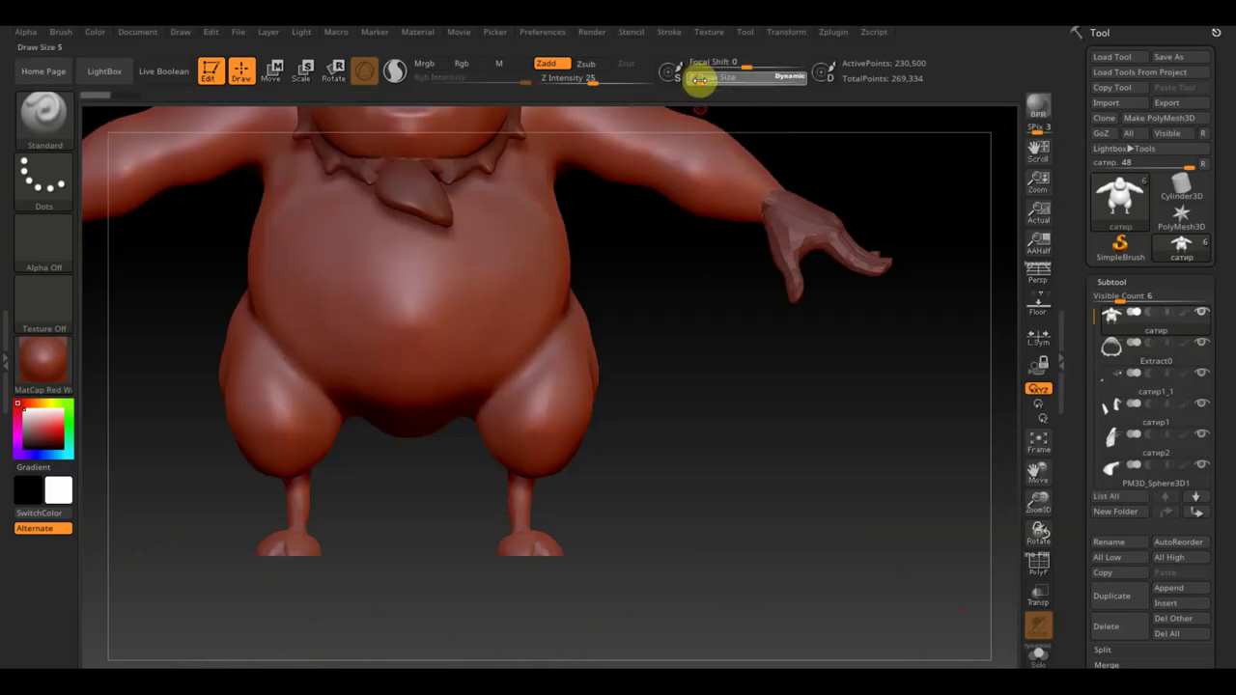
key("ctrl")
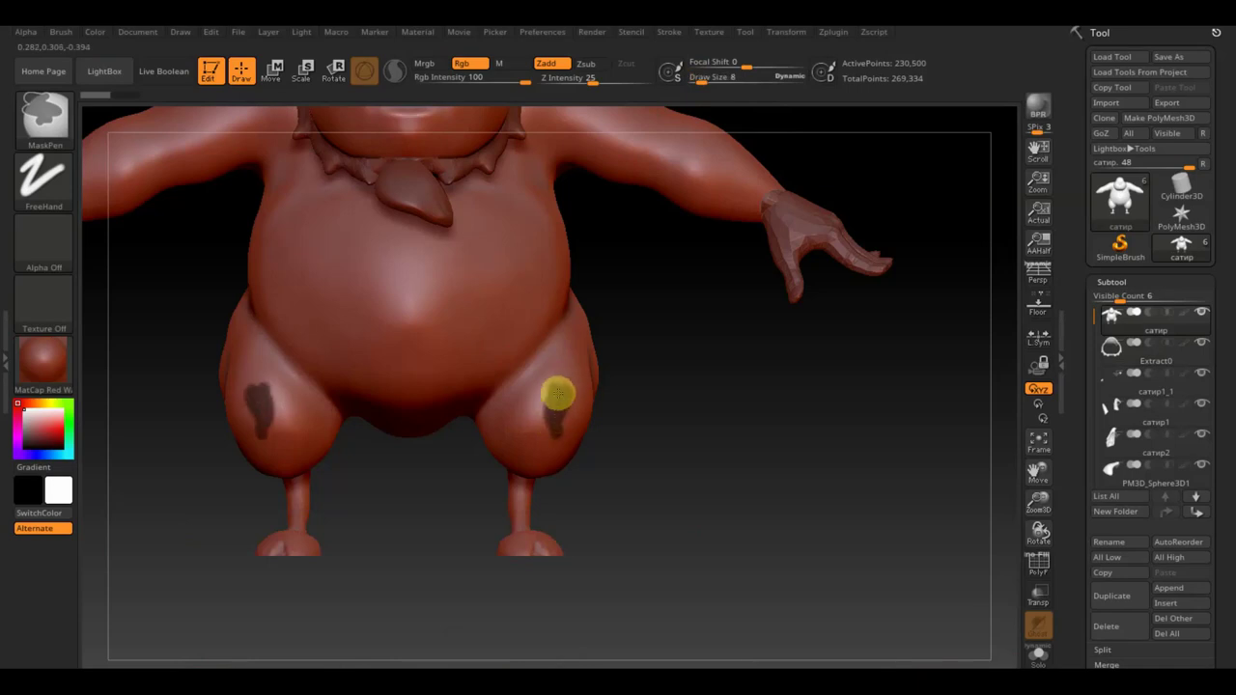
mouse_move(629, 414)
left_mouse_down()
mouse_move(651, 439)
mouse_move(770, 491)
left_mouse_up()
Invert the knee mask, switch to Transpose Move, and frame the whole model.
left_click(736, 504, "ctrl")
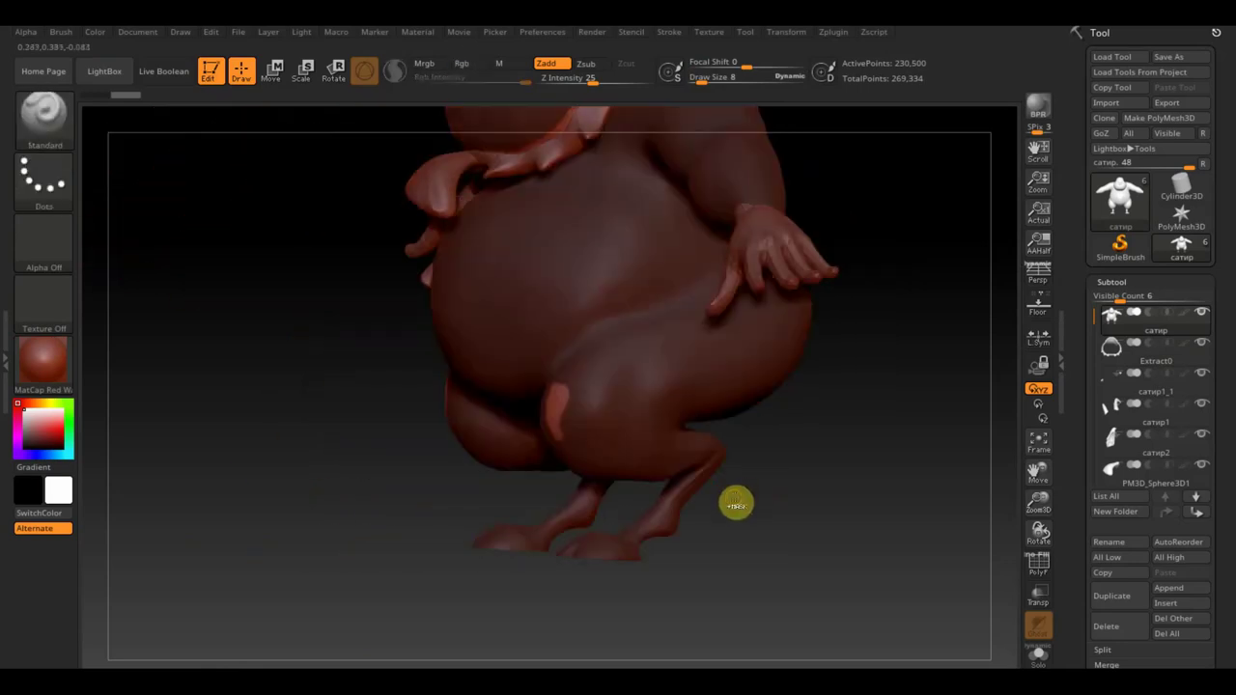
left_click(274, 87)
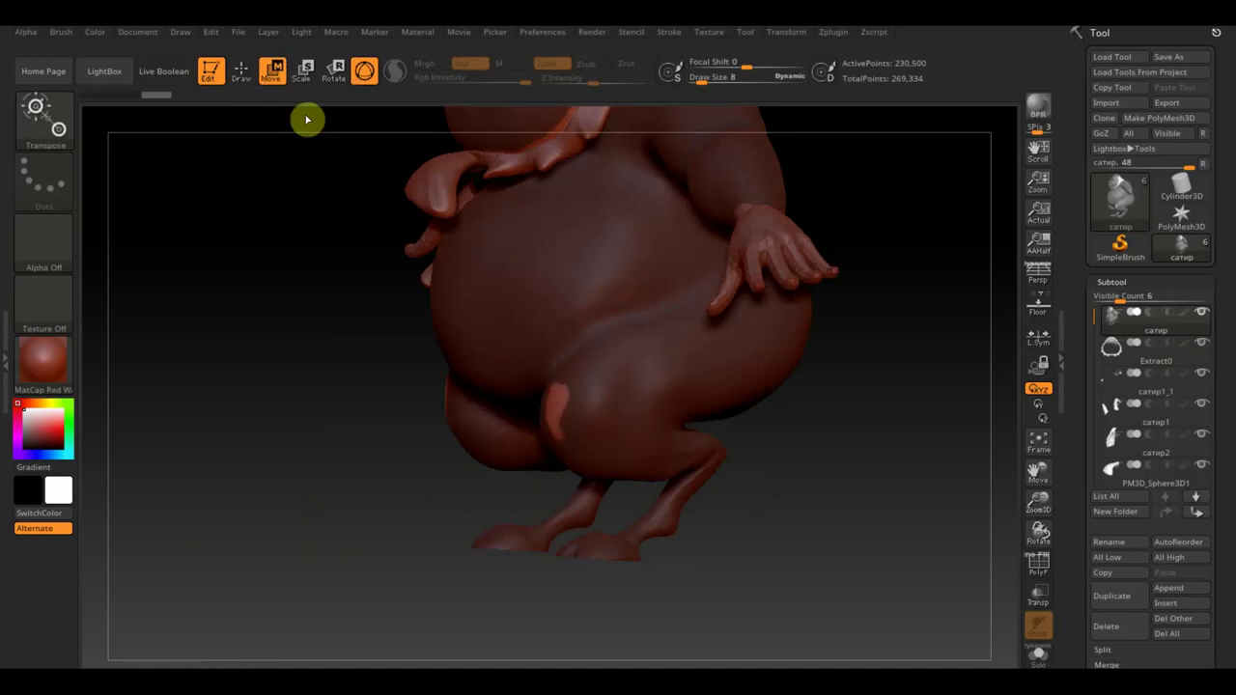
left_click_drag(297, 297, 294, 332)
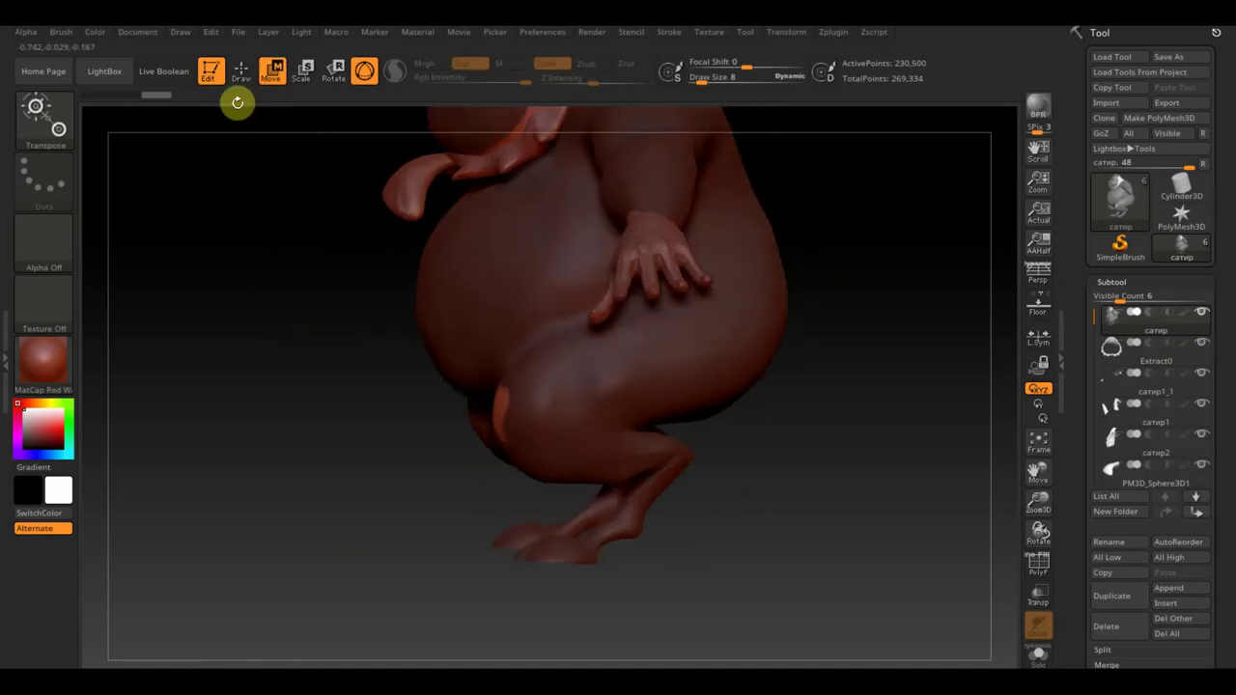
left_click_drag(735, 614, 749, 577)
left_click_drag(829, 547, 789, 530, "alt")
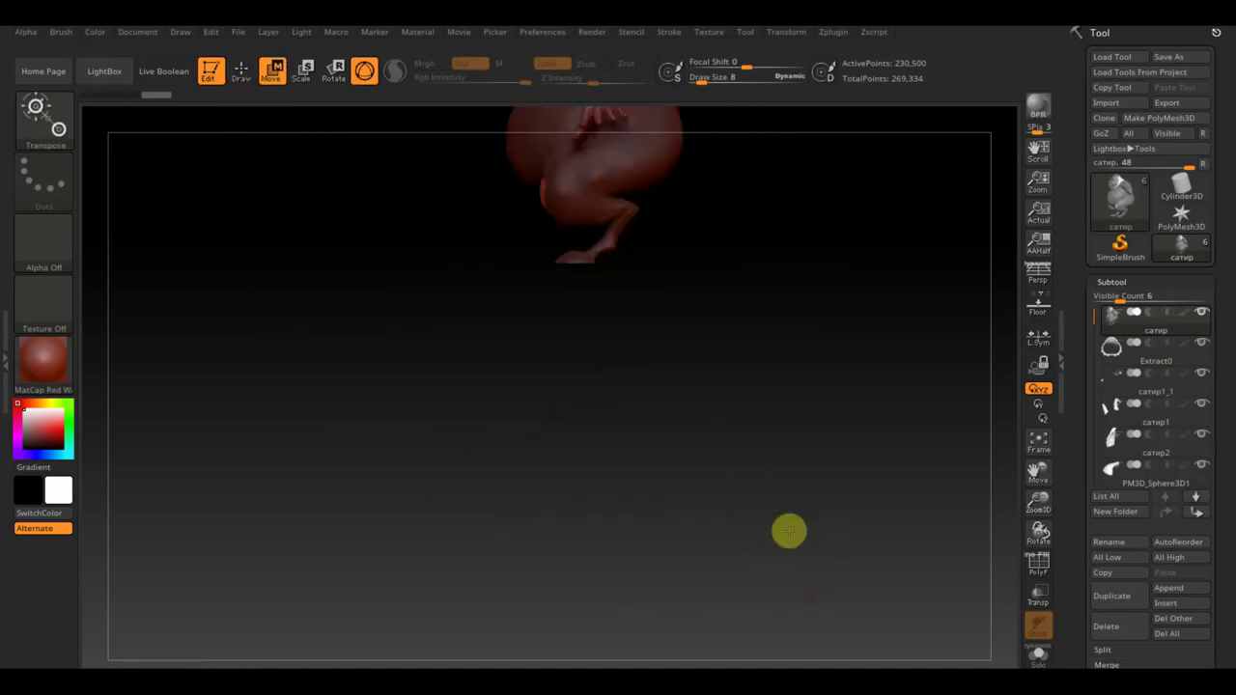
key("f")
Rotate and nudge the knee pad into place, then return to Draw mode.
mouse_move(631, 245)
left_mouse_down()
mouse_move(640, 331)
mouse_move(629, 411)
left_mouse_up()
left_click_drag(692, 435, 814, 665, "alt")
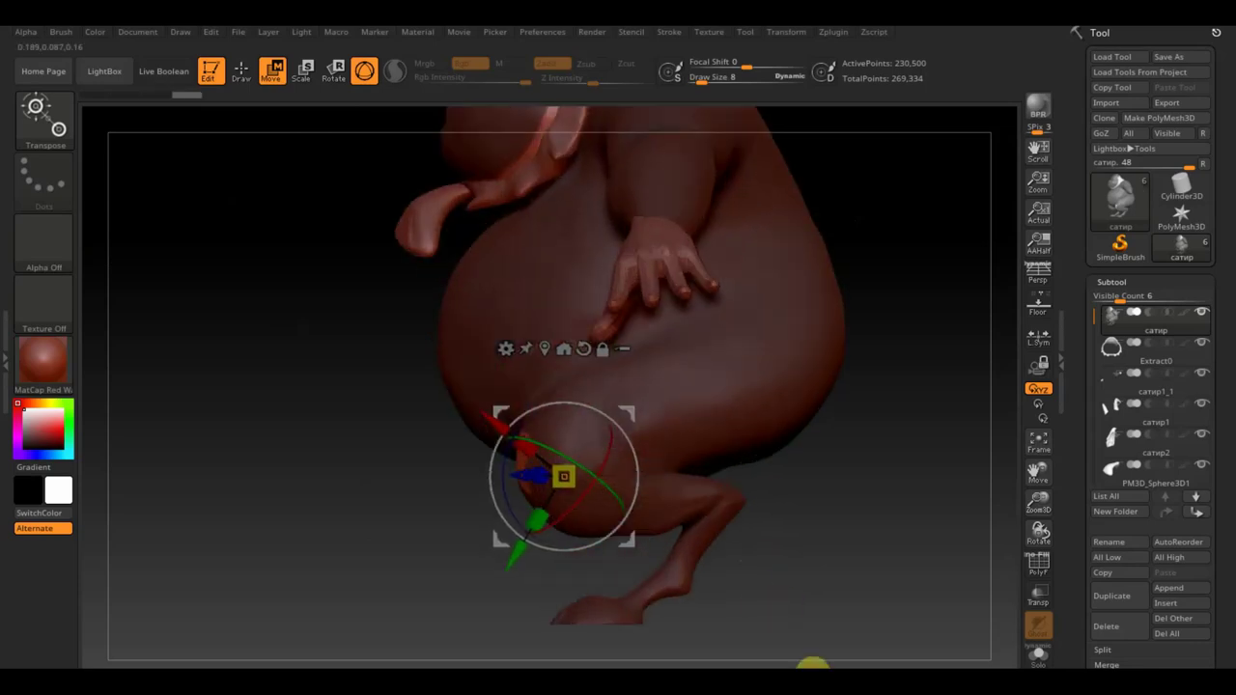
left_click_drag(635, 452, 626, 413)
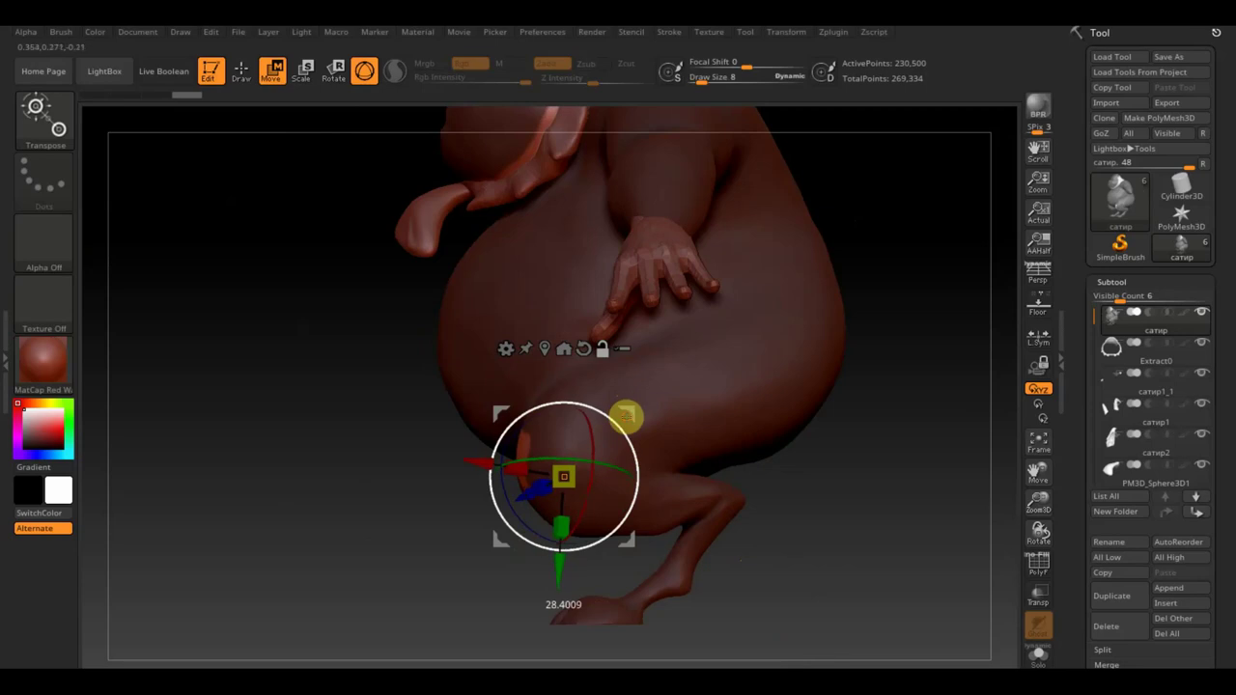
left_click_drag(473, 465, 468, 466)
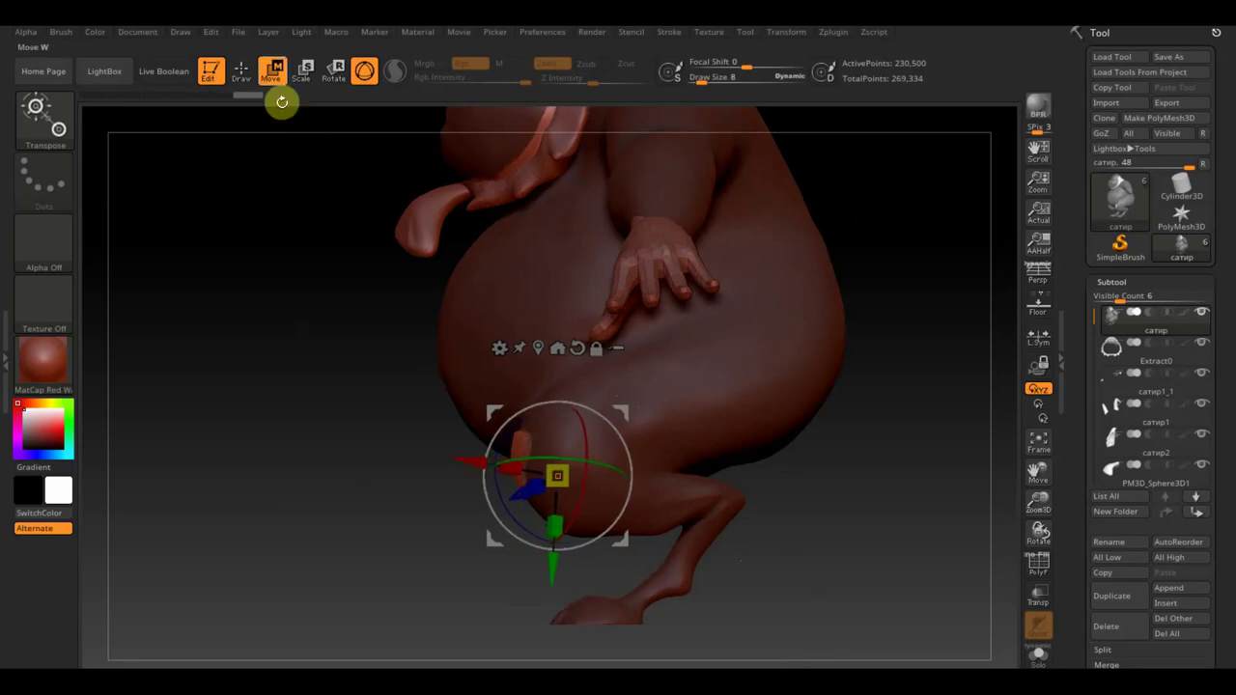
left_click(242, 71)
mouse_move(281, 276)
left_mouse_down()
mouse_move(354, 302)
mouse_move(322, 397)
left_mouse_up()
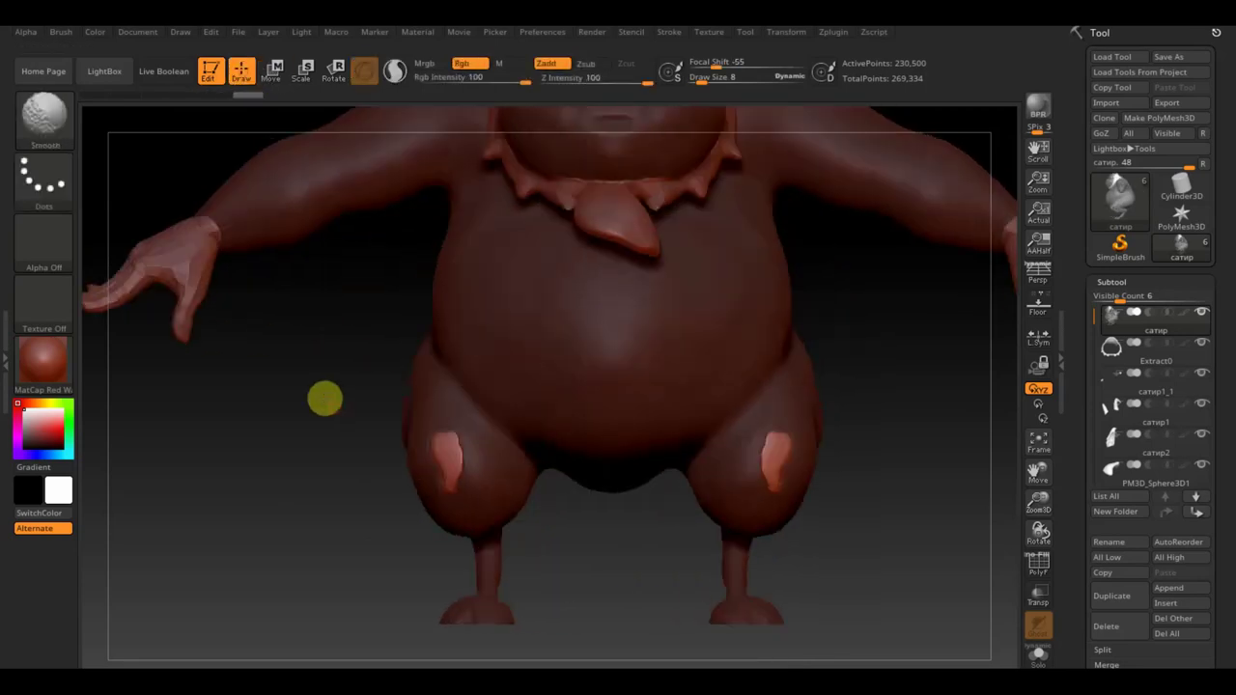
Smooth the knee pads into the legs at Draw Size 42.
left_click_drag(894, 458, 846, 250, "shift")
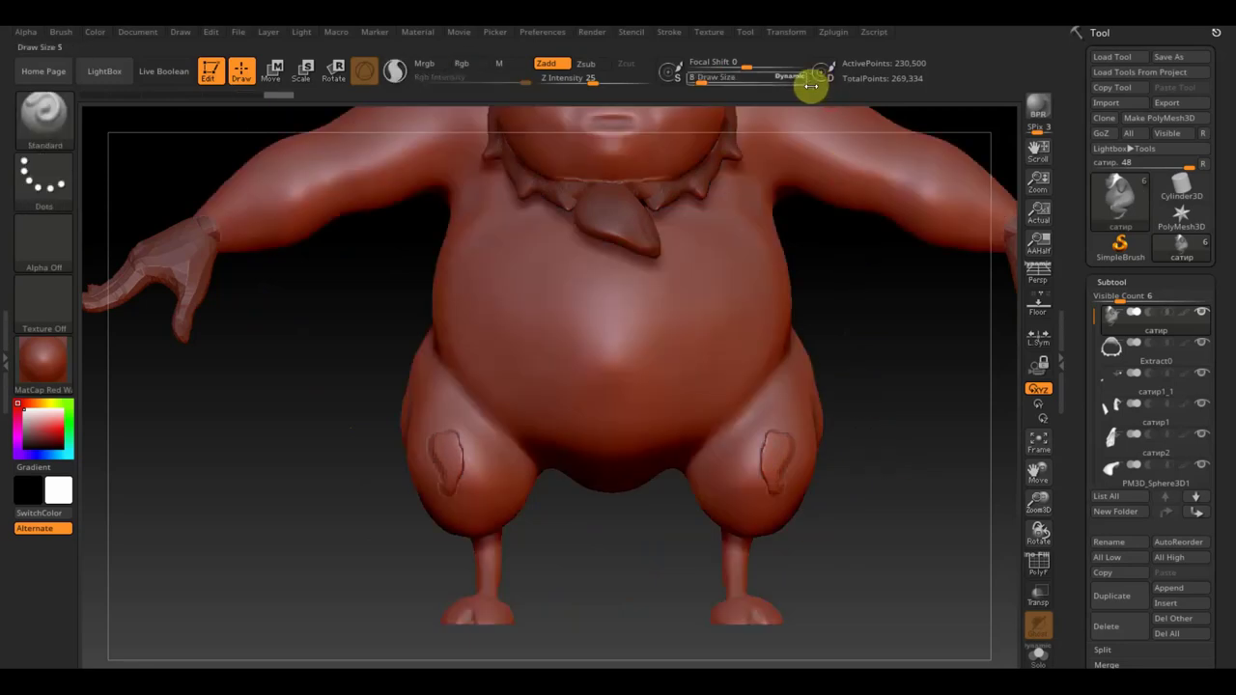
left_click_drag(704, 79, 716, 79)
mouse_move(763, 454)
left_mouse_down("shift")
mouse_move(778, 448)
mouse_move(773, 435)
mouse_move(779, 483)
left_mouse_up("shift")
left_click_drag(880, 563, 753, 566)
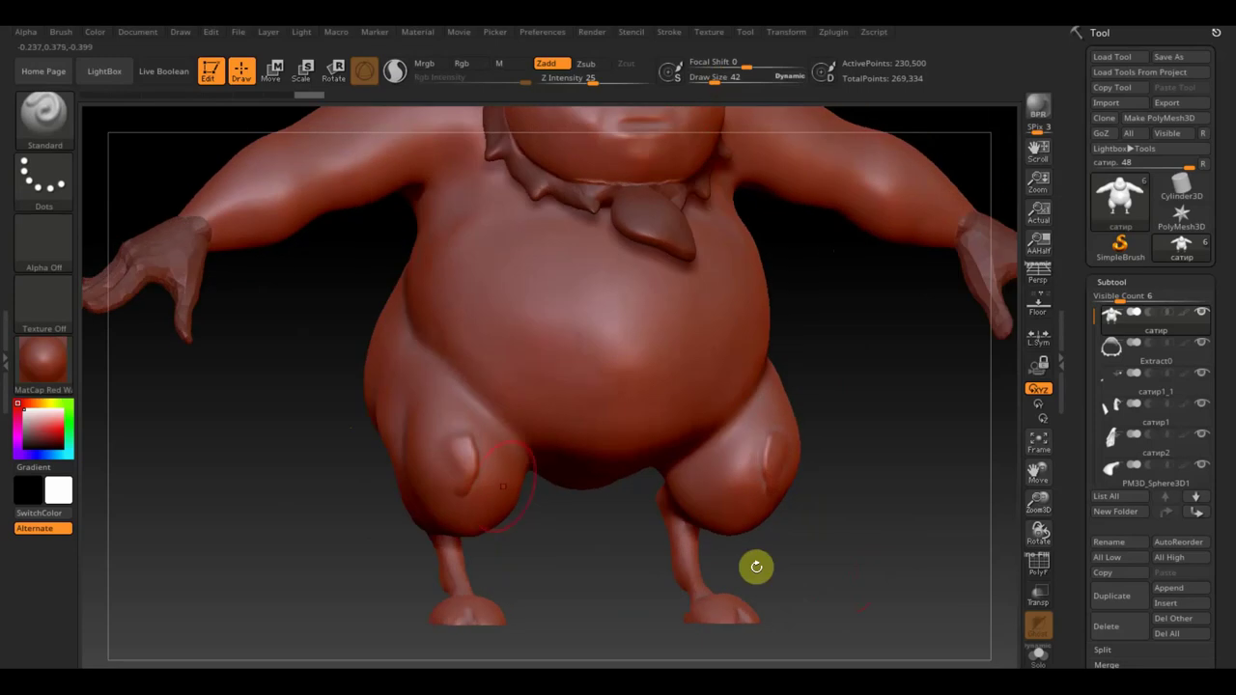
left_click_drag(877, 479, 770, 461, "shift")
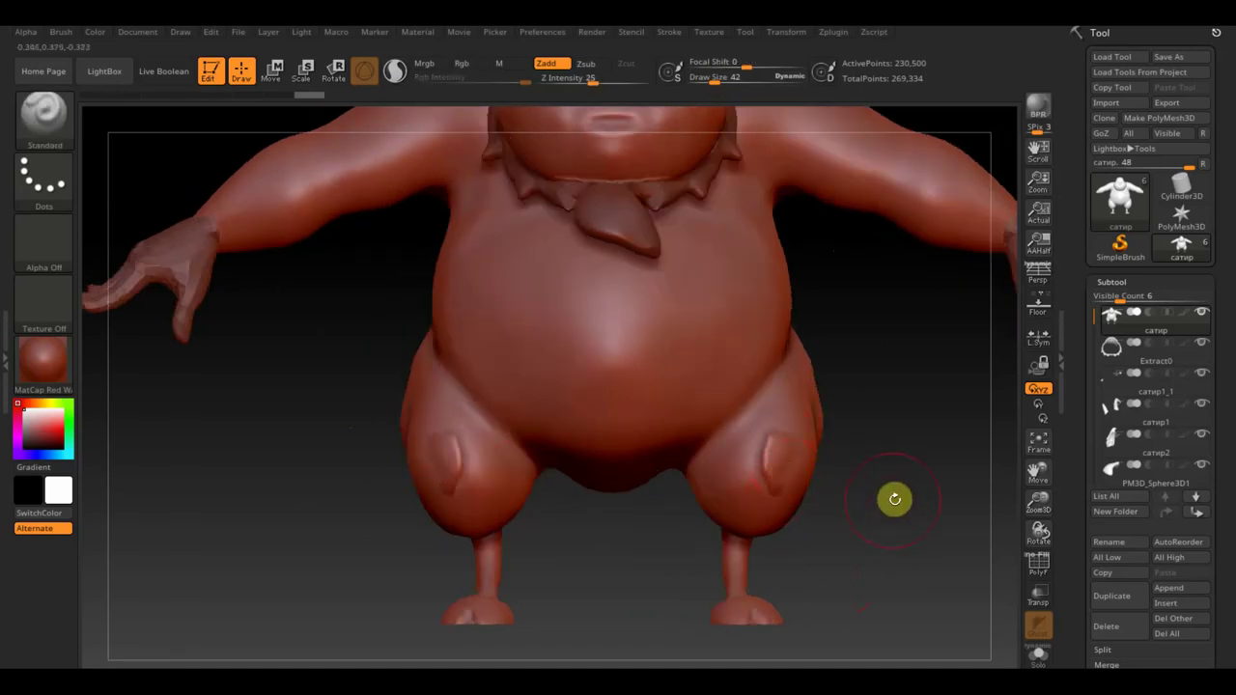
left_click_drag(894, 499, 770, 472, "alt")
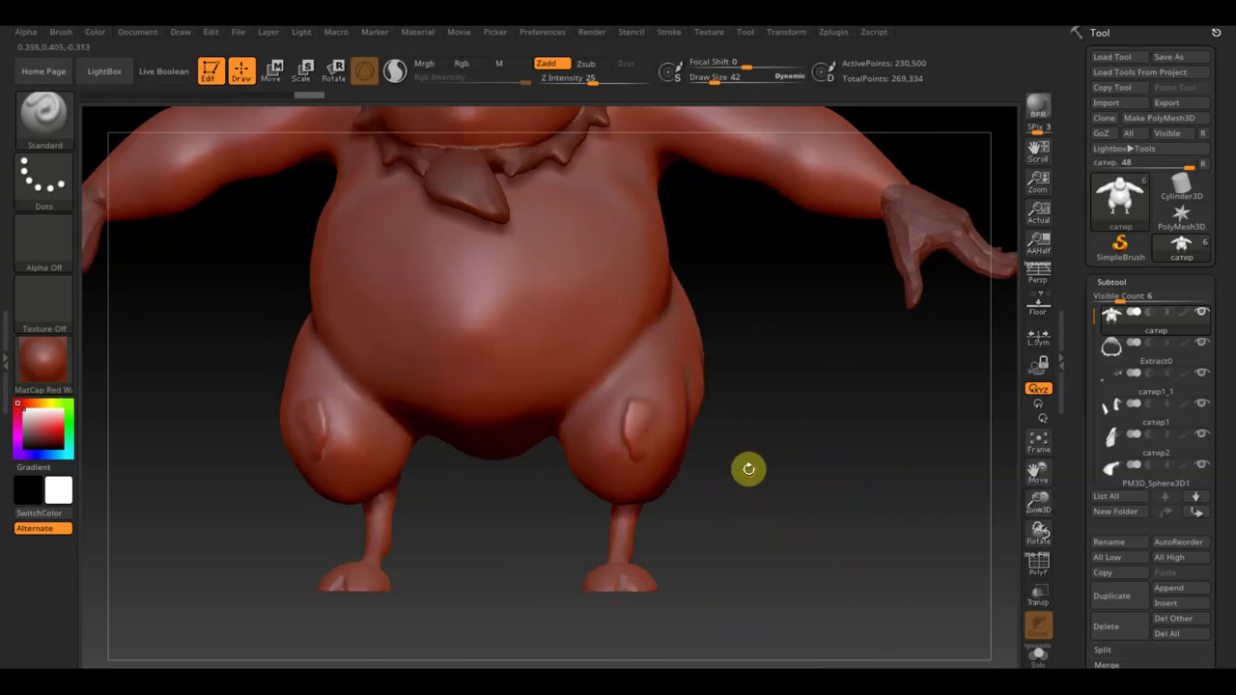
Smooth further, test a navel dent on the belly and undo it.
key("shift")
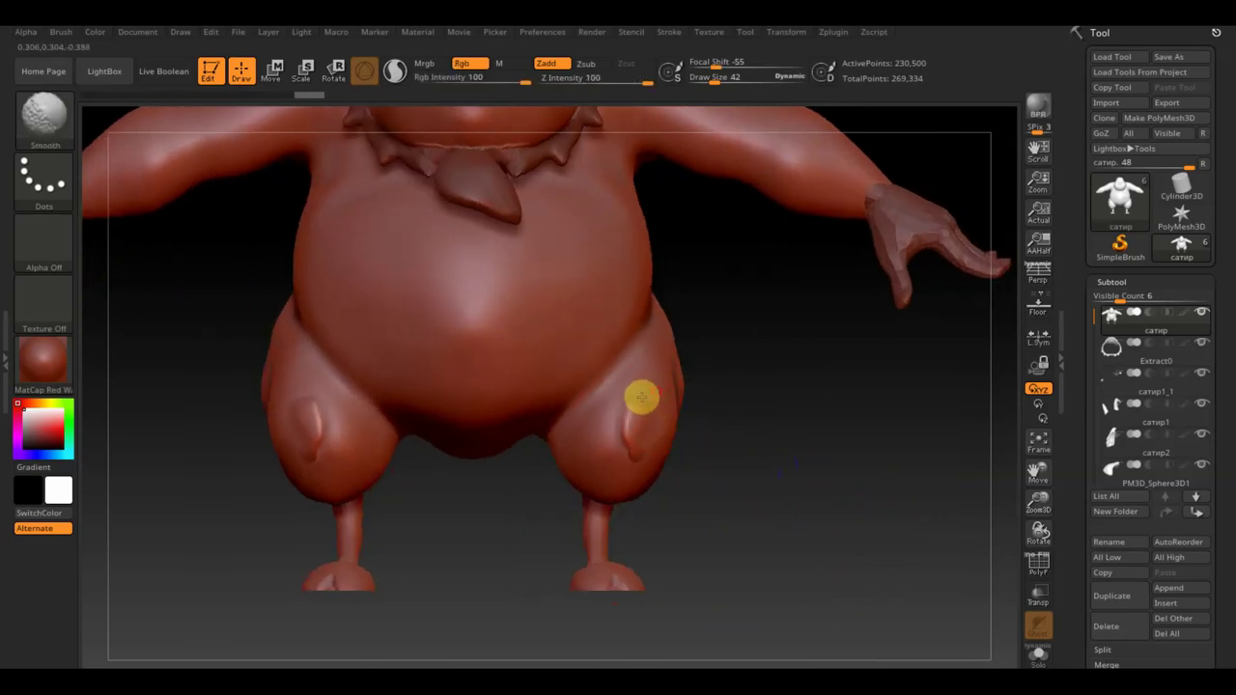
mouse_move(798, 487)
left_mouse_down()
mouse_move(792, 505)
mouse_move(776, 458)
mouse_move(783, 513)
left_mouse_up()
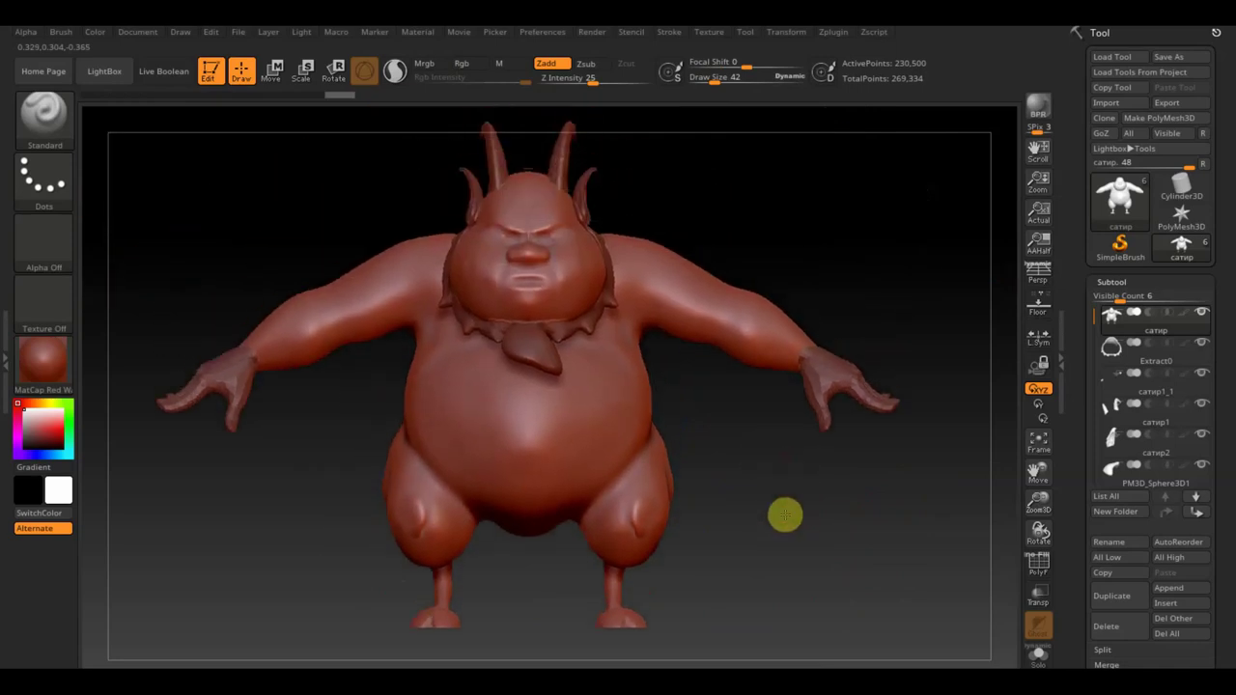
mouse_move(676, 440)
left_mouse_down()
mouse_move(701, 455)
mouse_move(704, 521)
mouse_move(703, 427)
left_mouse_up()
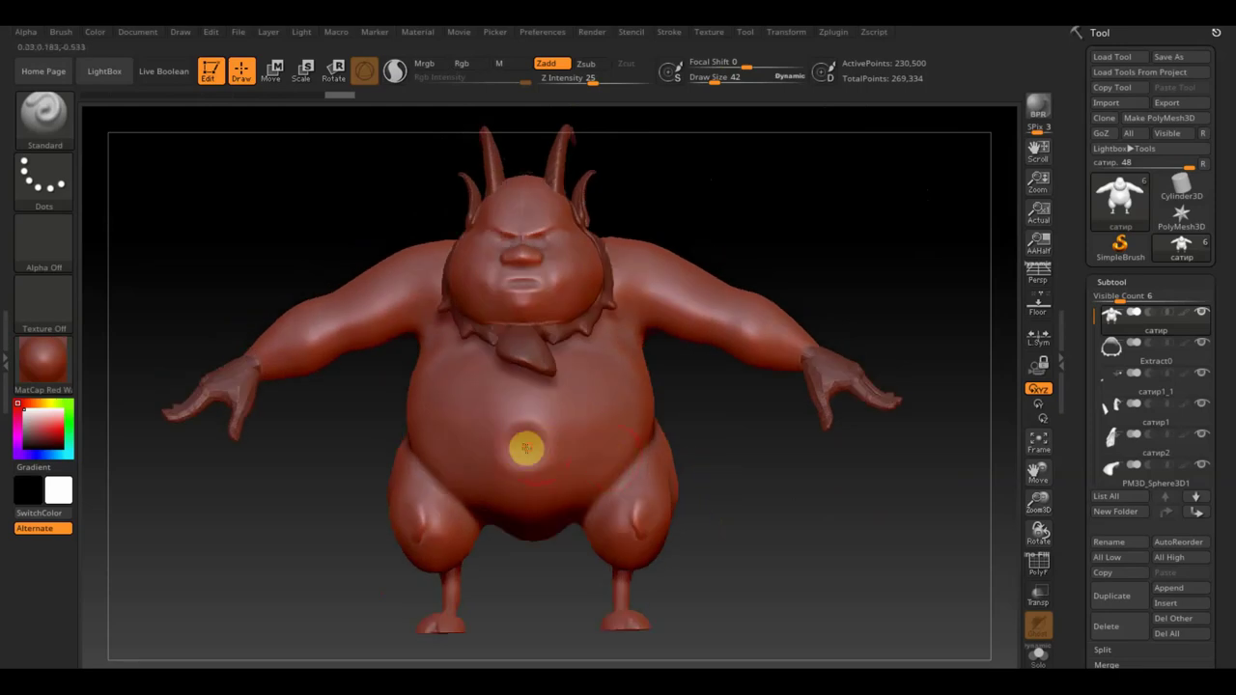
left_click(527, 448, "alt")
key("ctrl+z")
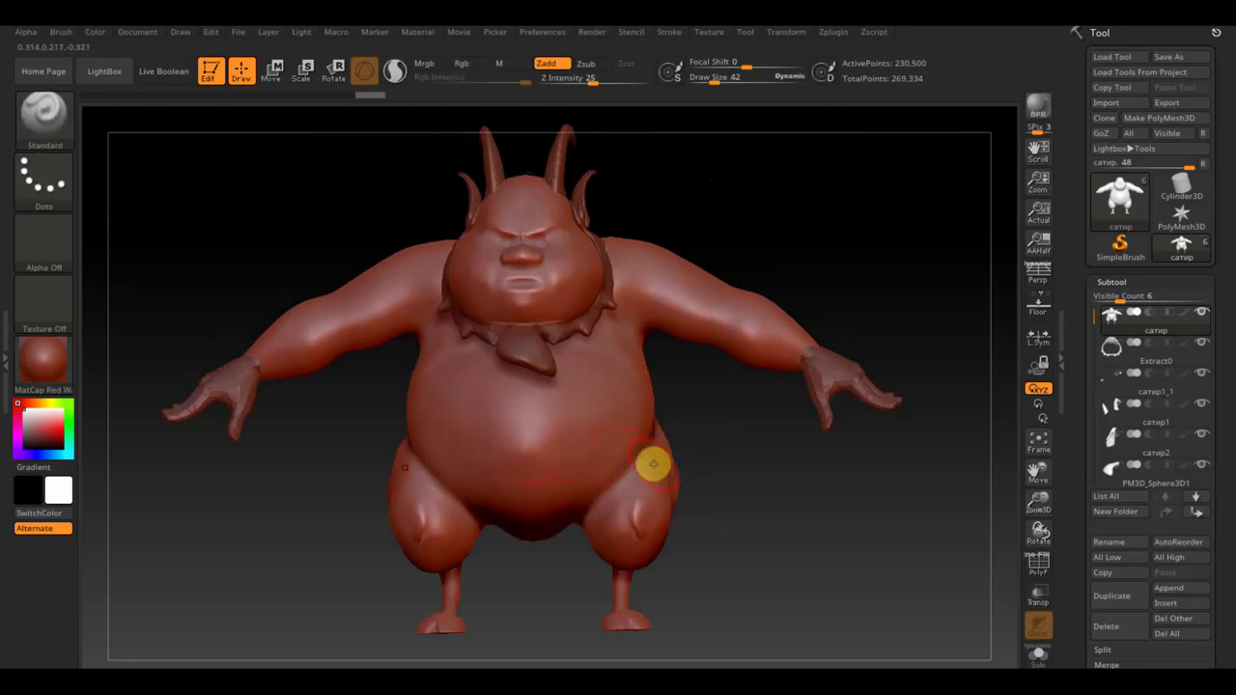
left_click(43, 114)
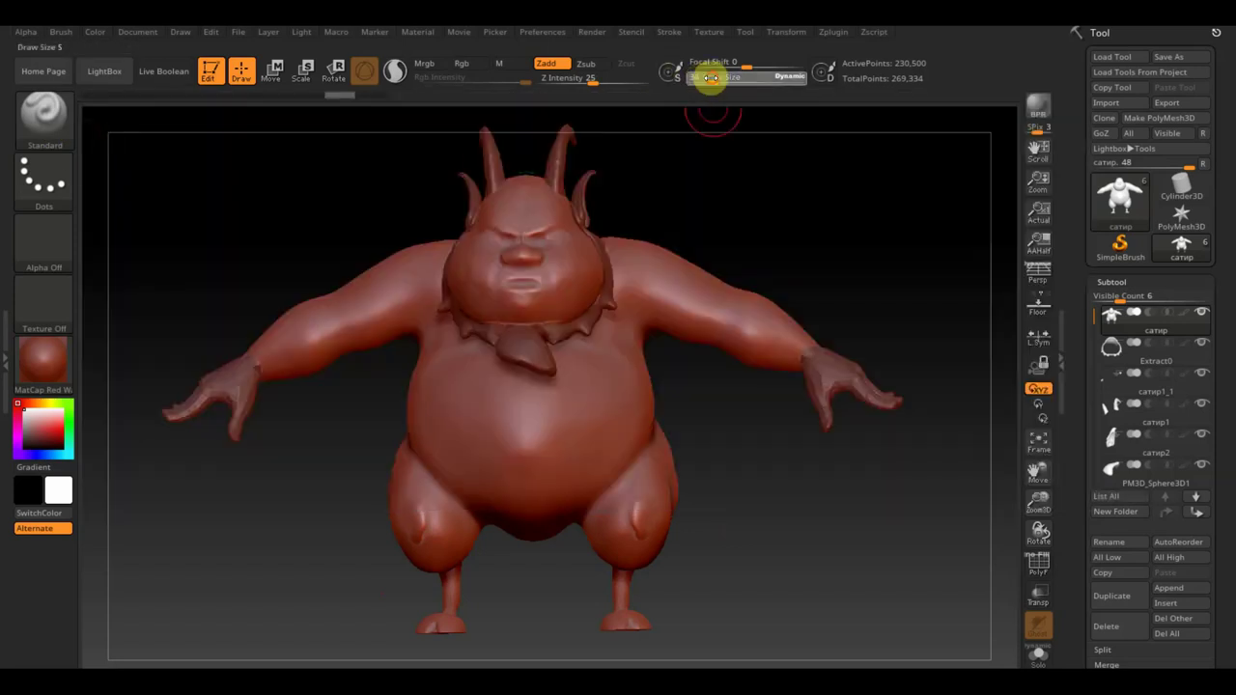
left_click_drag(714, 78, 711, 83)
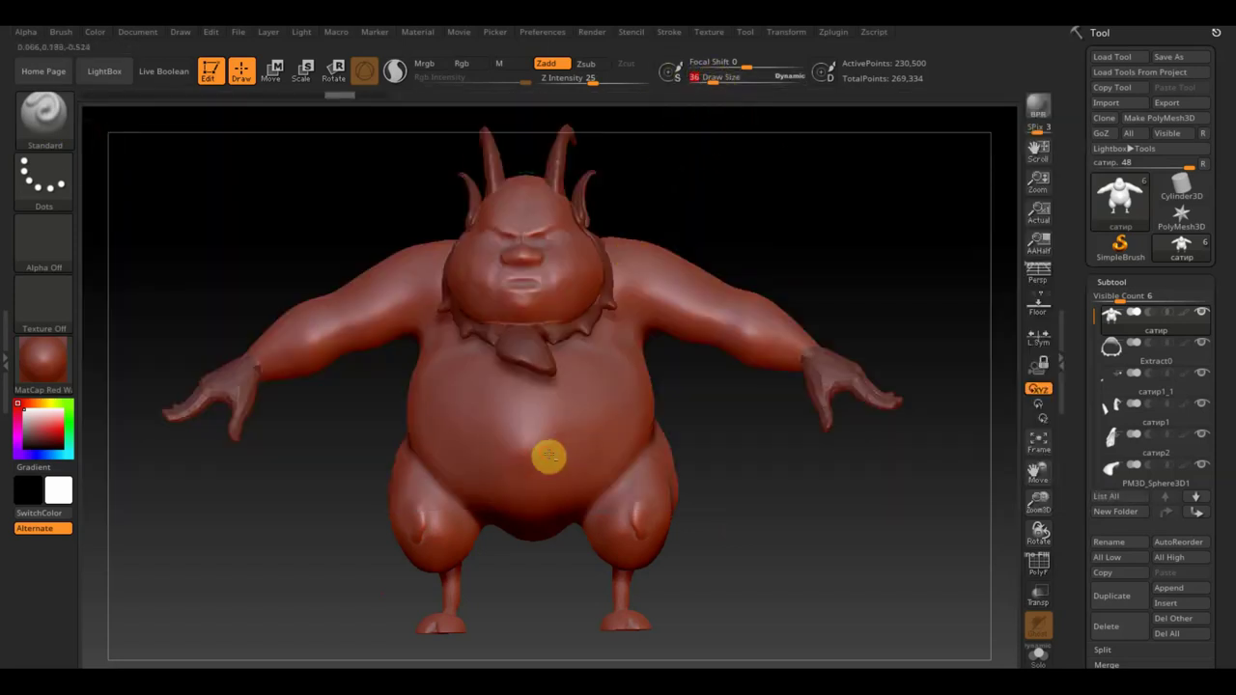
Smooth across the belly and set the Standard brush to size 15.
left_click_drag(576, 429, 524, 439, "shift")
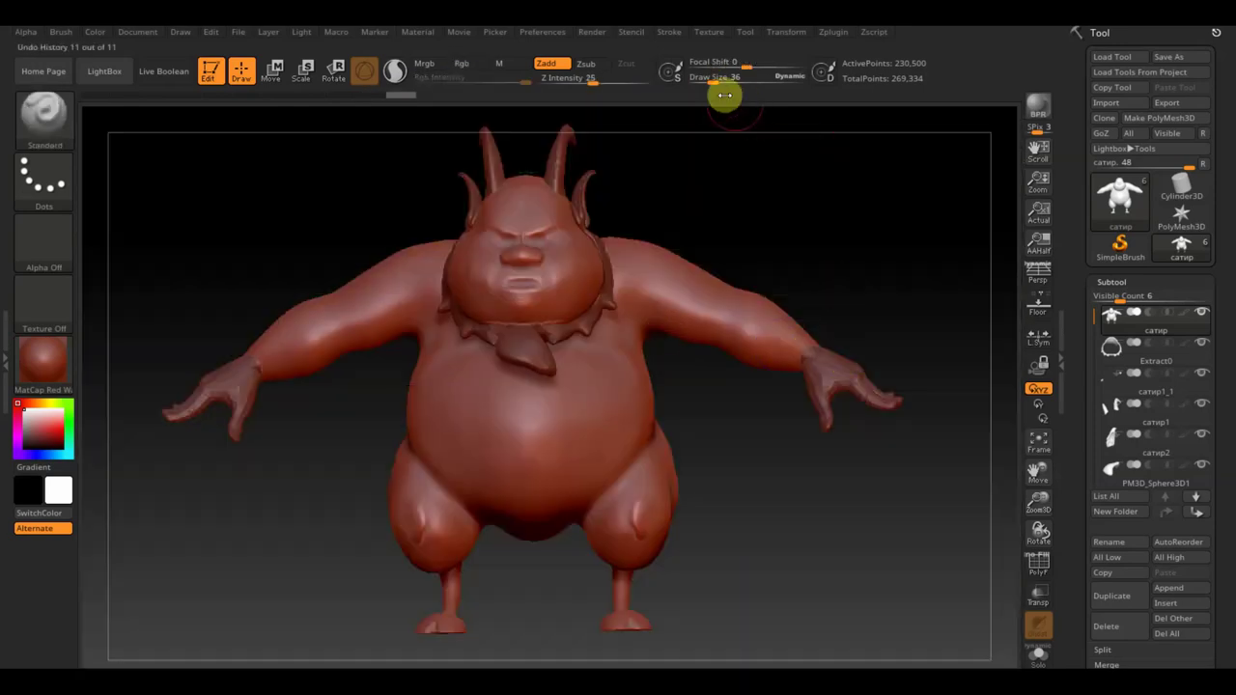
left_click_drag(721, 81, 713, 81)
left_click_drag(789, 226, 806, 241)
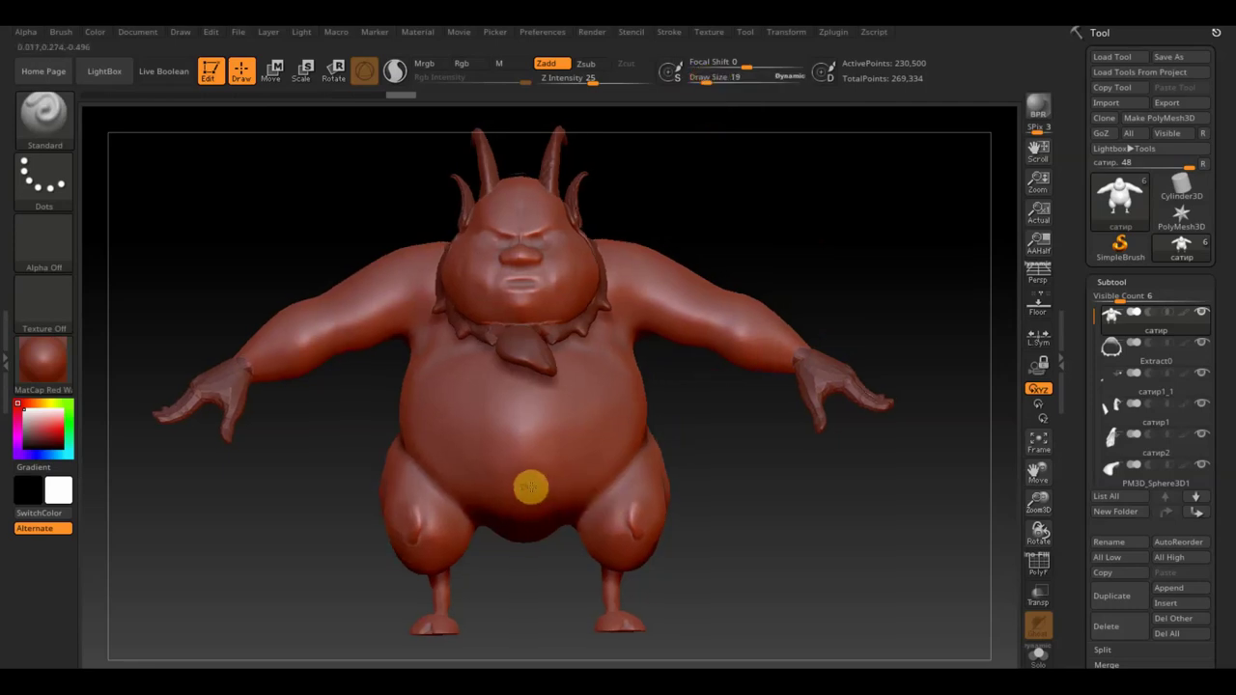
left_click_drag(711, 78, 705, 80)
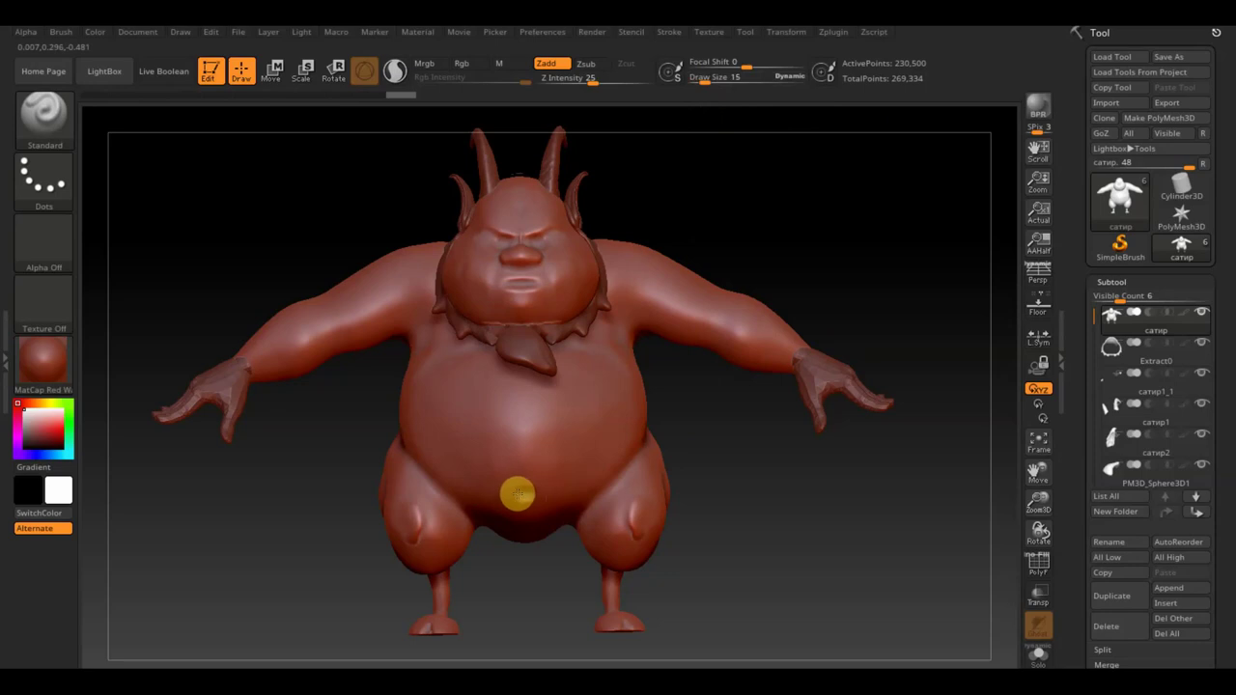
Soften the waist crease on the back, then check the hips from the front.
mouse_move(720, 476)
left_mouse_down()
mouse_move(719, 450)
mouse_move(838, 522)
left_mouse_up()
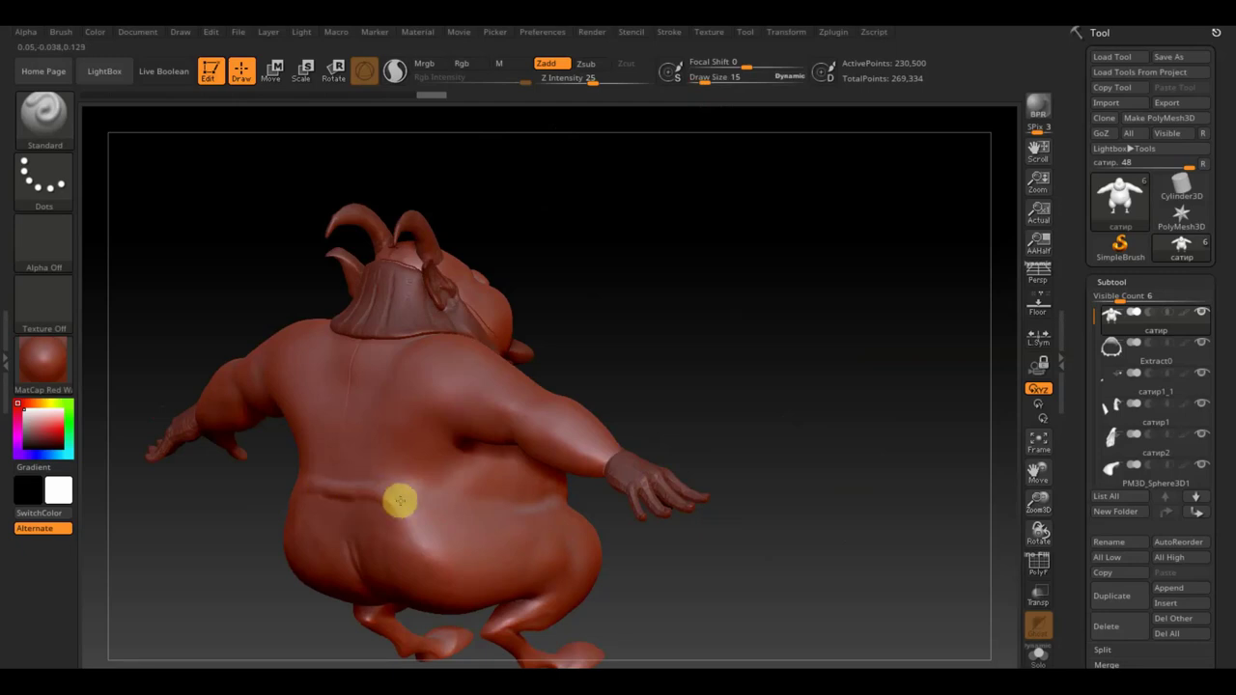
key("shift")
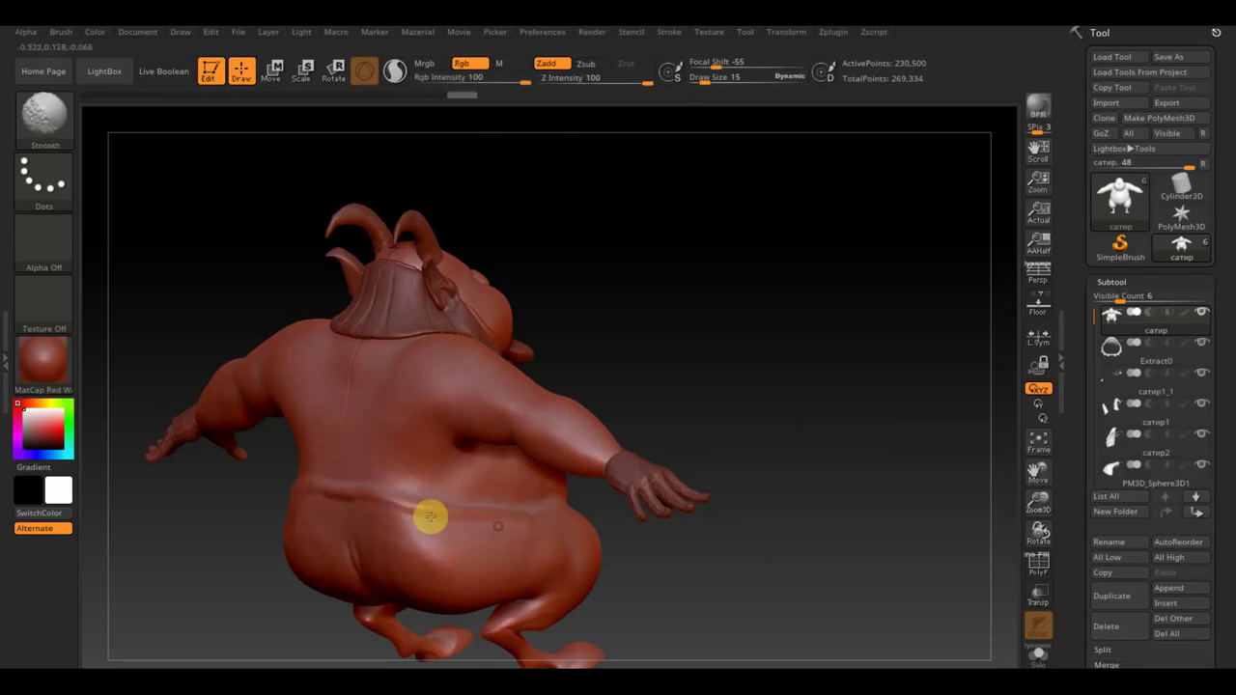
left_click_drag(431, 517, 418, 513, "shift")
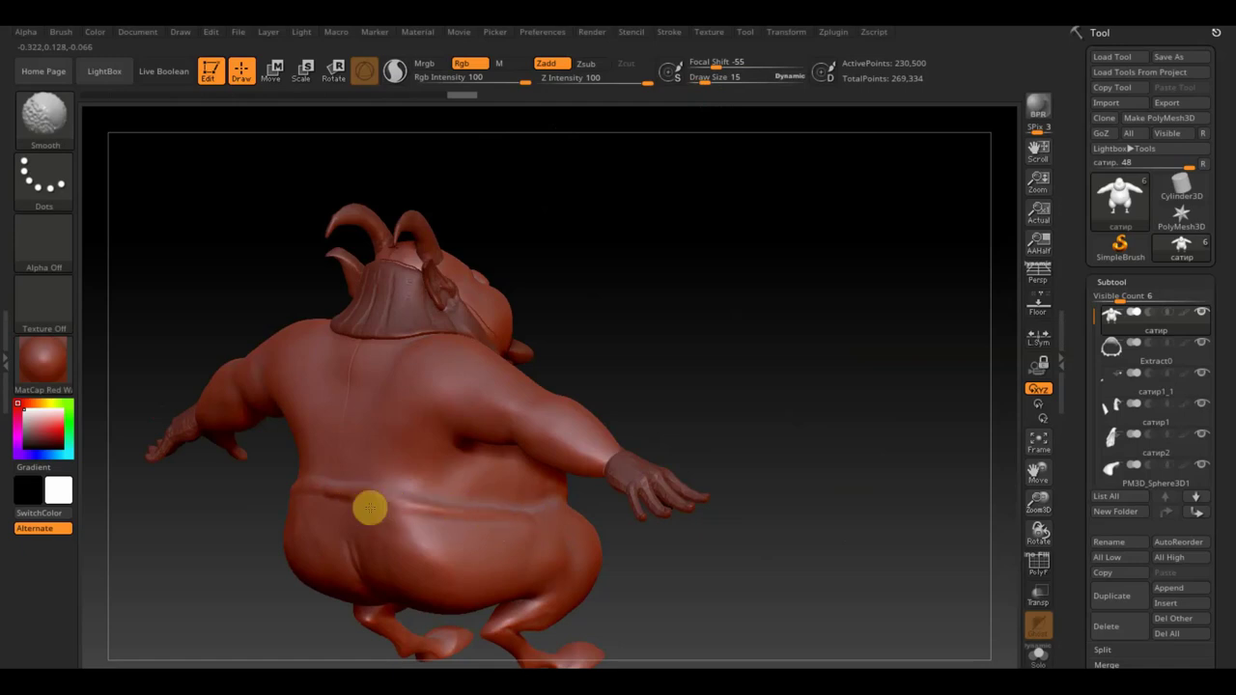
left_click_drag(764, 576, 637, 609)
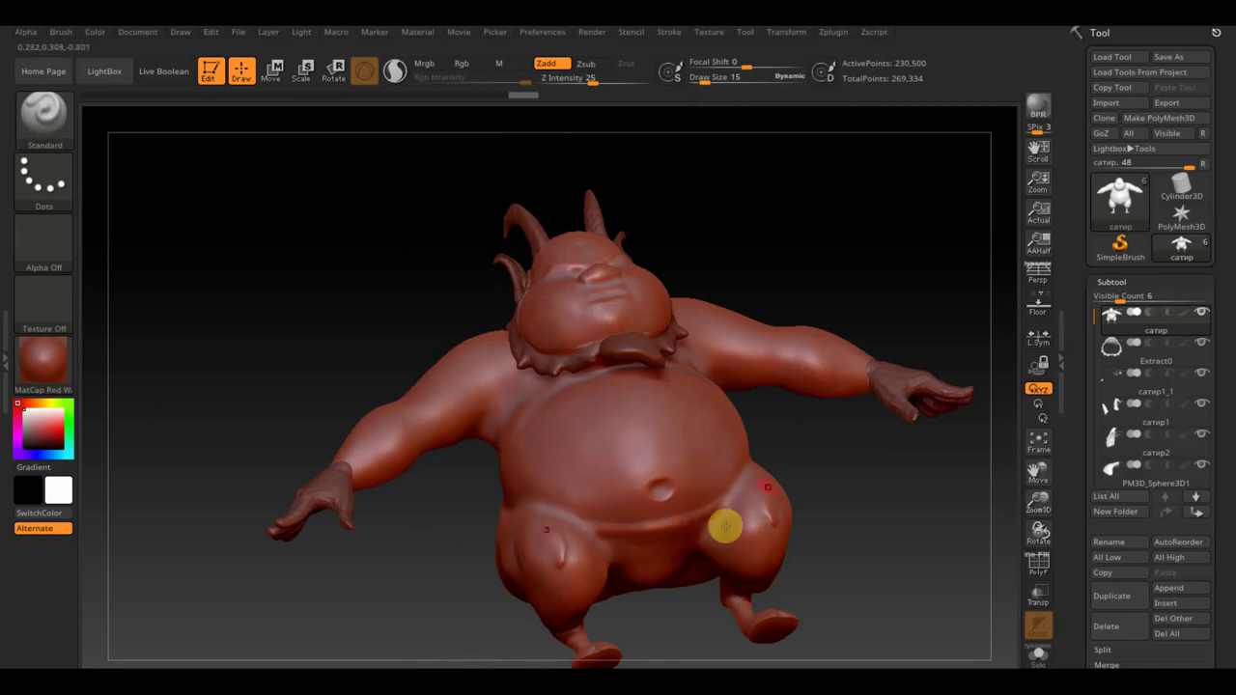
mouse_move(802, 474)
left_mouse_down()
mouse_move(731, 520)
mouse_move(704, 558)
mouse_move(701, 480)
left_mouse_up()
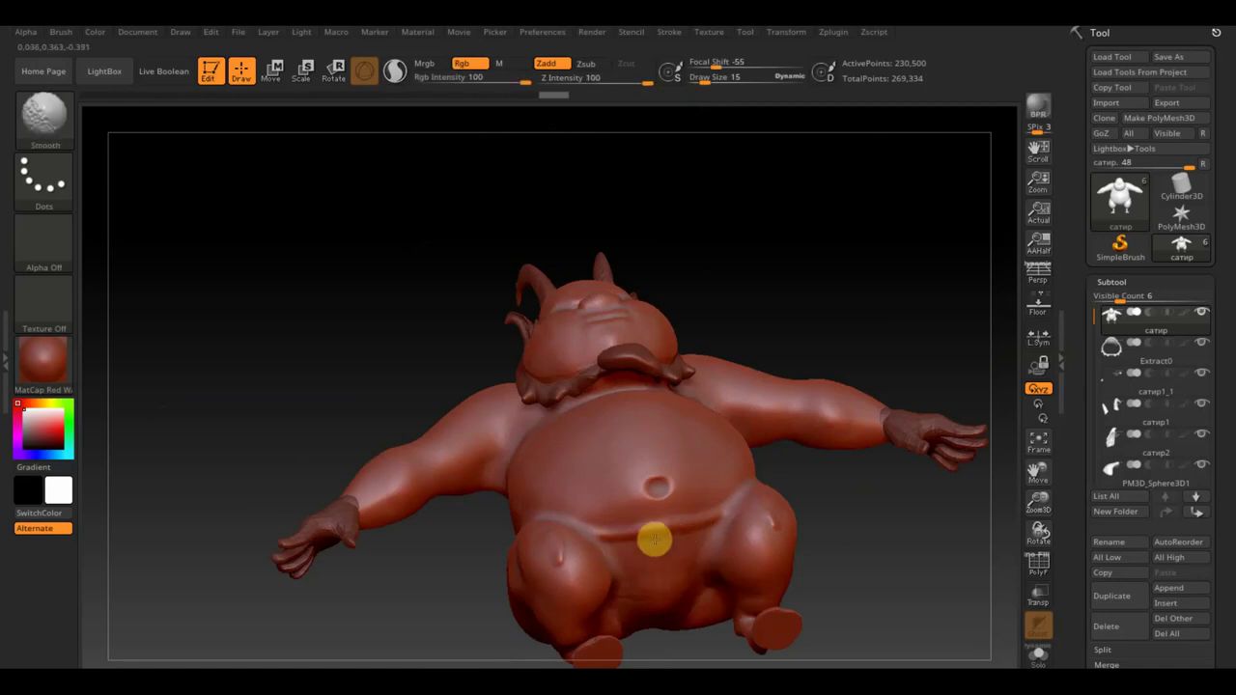
left_click(46, 120)
Switch to ClayBuildup at Draw Size 21 and stroke fur on the lower belly.
left_click(179, 124)
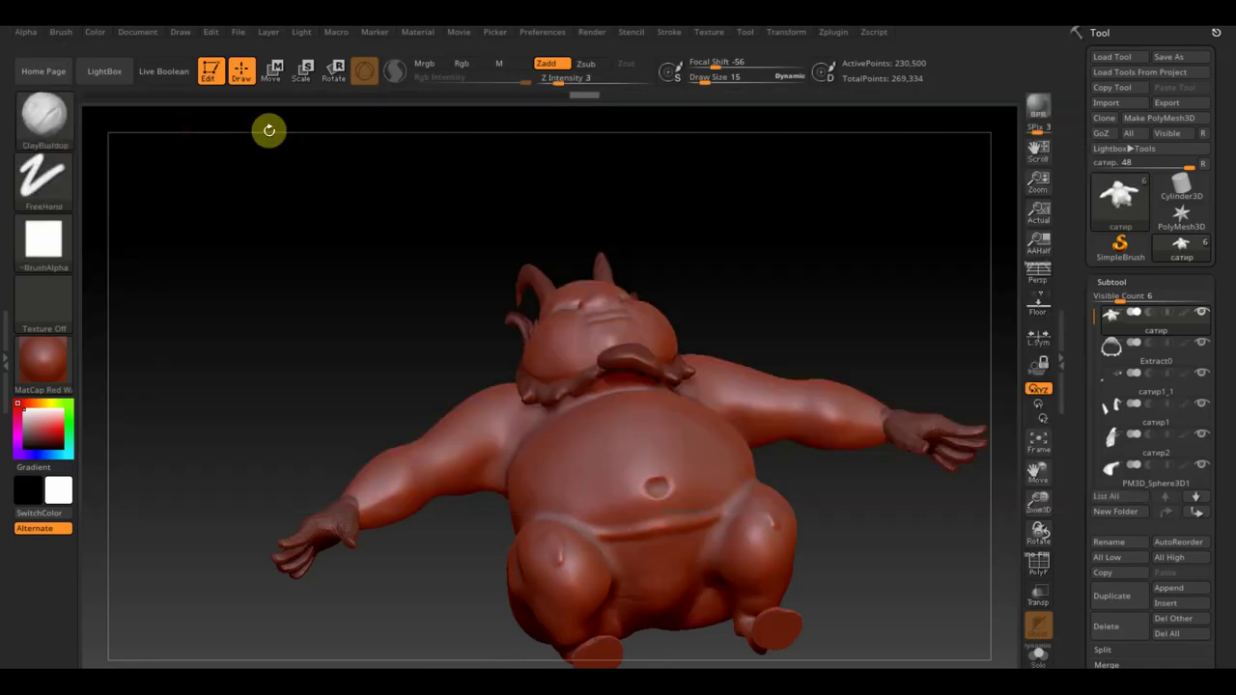
left_click_drag(704, 79, 712, 81)
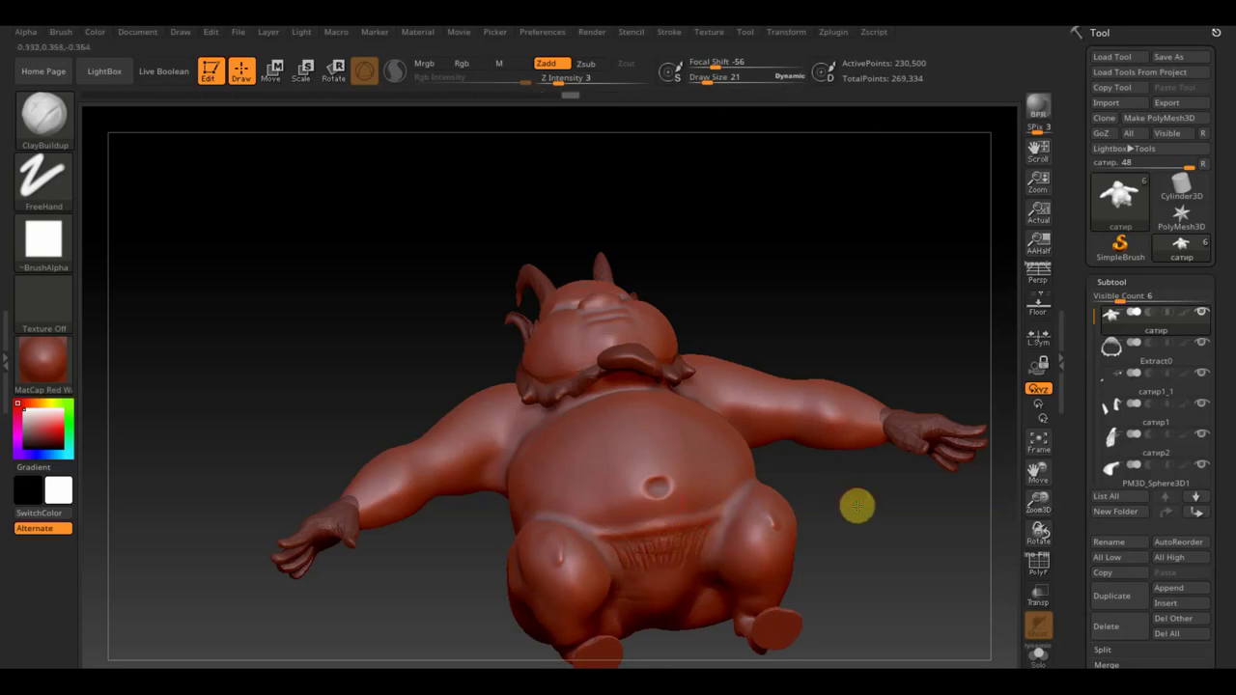
left_click_drag(855, 505, 822, 524)
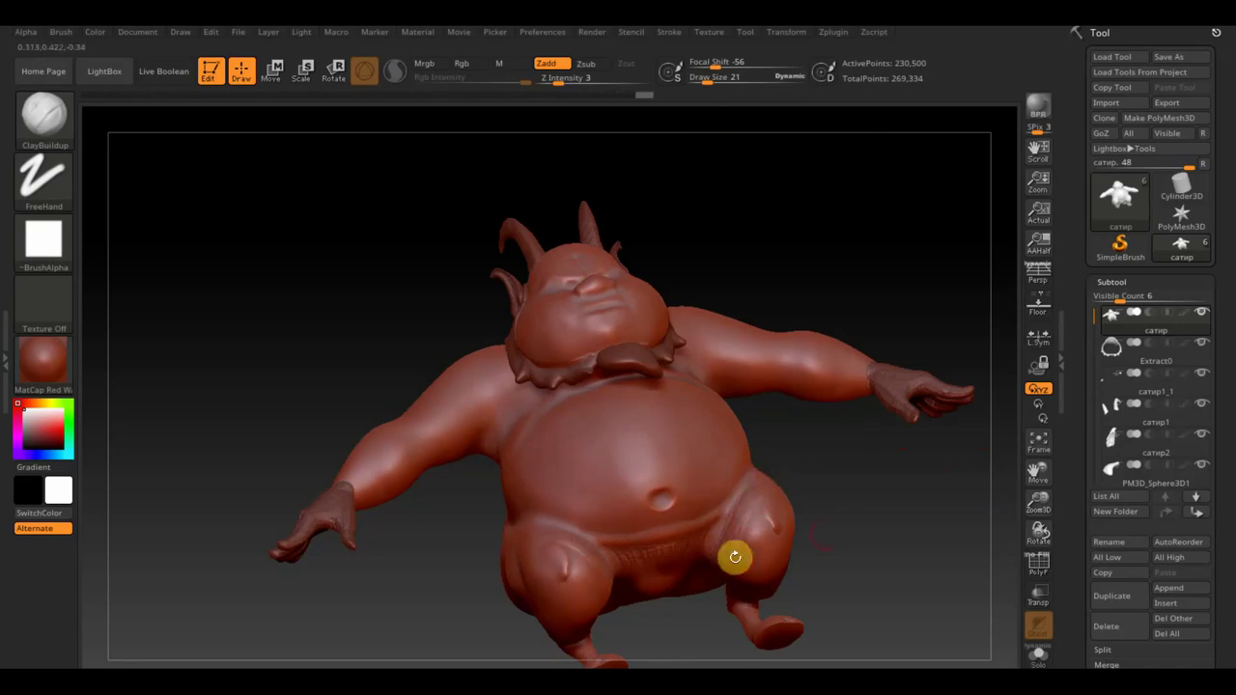
mouse_move(863, 522)
left_mouse_down()
mouse_move(860, 533)
mouse_move(922, 540)
left_mouse_up()
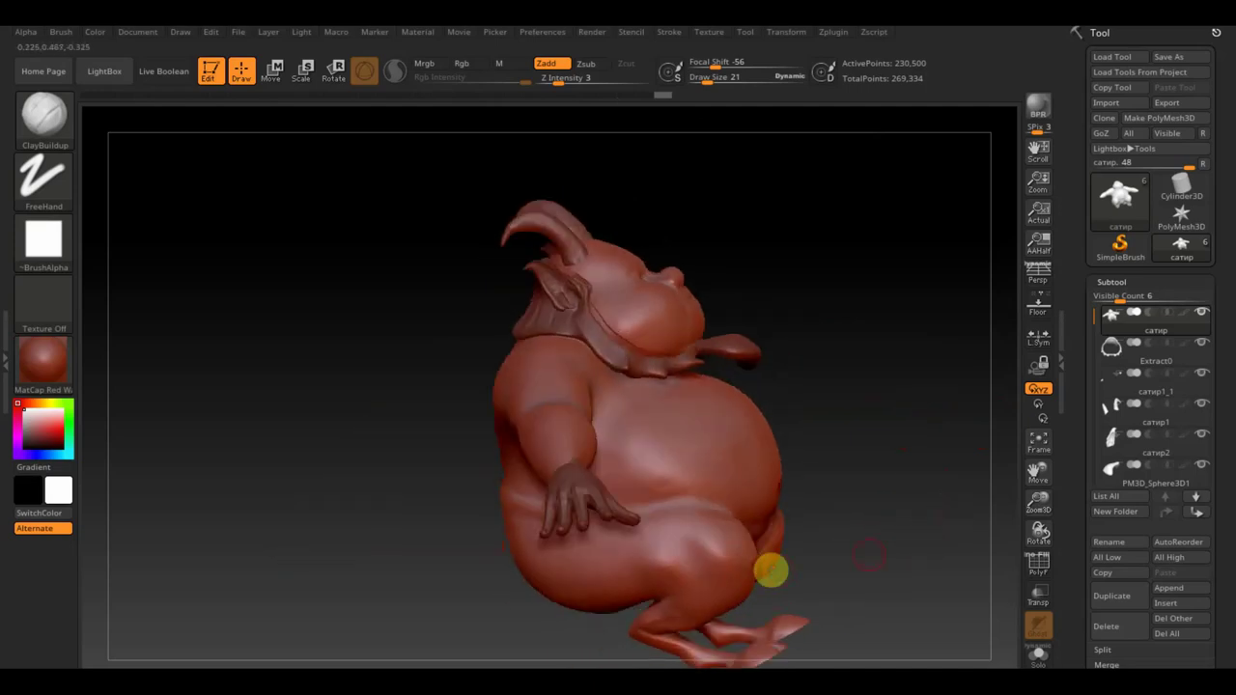
From a side view, build up the crease behind the knee.
mouse_move(771, 570)
left_mouse_down()
mouse_move(860, 563)
mouse_move(877, 543)
mouse_move(896, 552)
mouse_move(812, 559)
mouse_move(786, 588)
left_mouse_up()
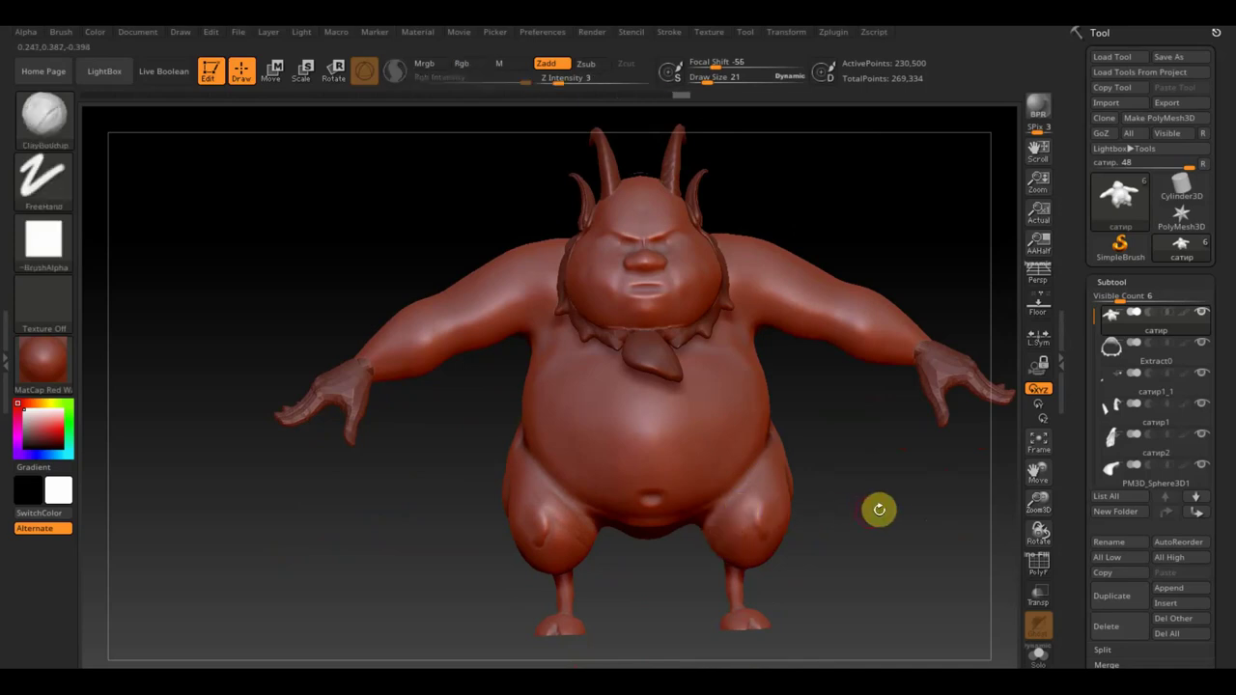
mouse_move(896, 504)
left_mouse_down()
mouse_move(744, 500)
mouse_move(880, 515)
mouse_move(902, 506)
mouse_move(899, 486)
mouse_move(892, 512)
mouse_move(840, 518)
left_mouse_up()
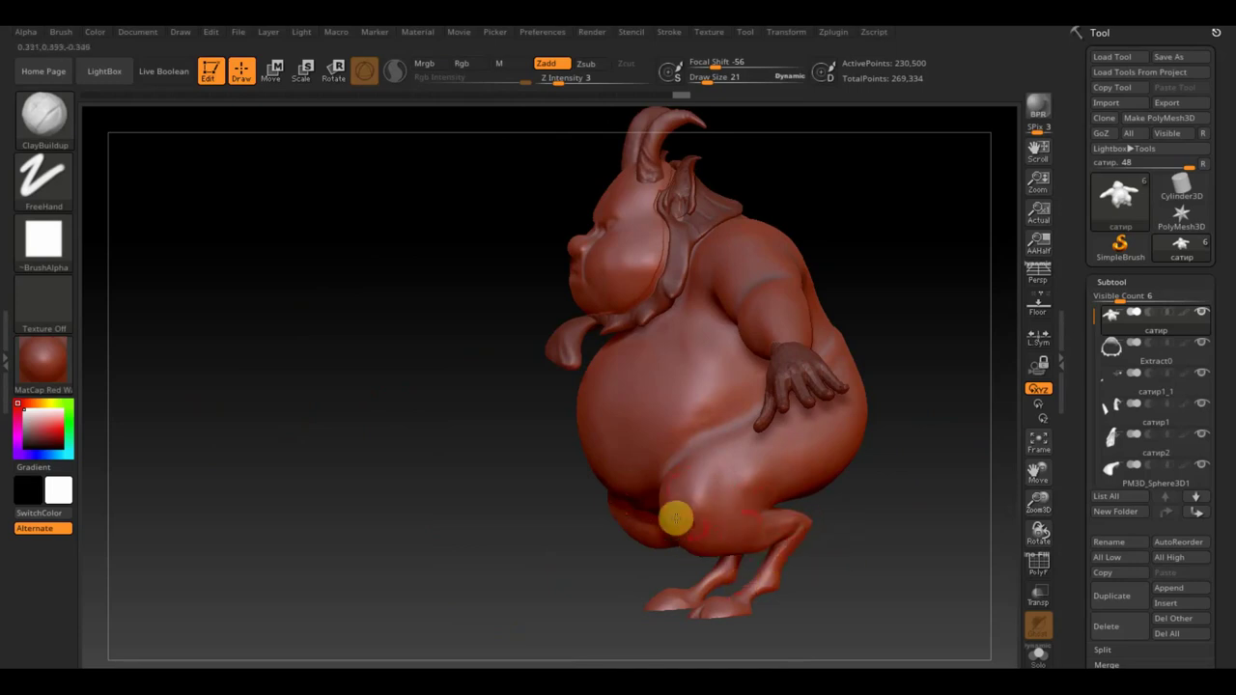
mouse_move(873, 537)
left_mouse_down()
mouse_move(899, 544)
mouse_move(875, 557)
left_mouse_up()
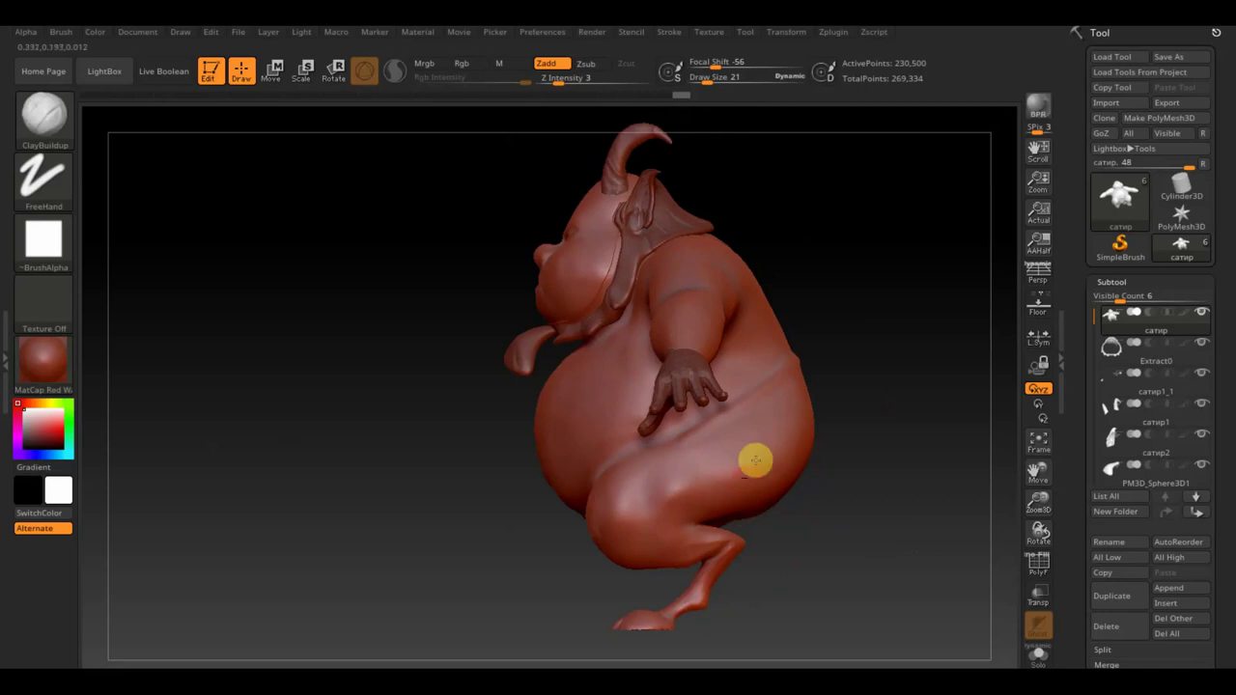
mouse_move(859, 547)
left_mouse_down("alt")
mouse_move(828, 541)
mouse_move(853, 586)
left_mouse_up("alt")
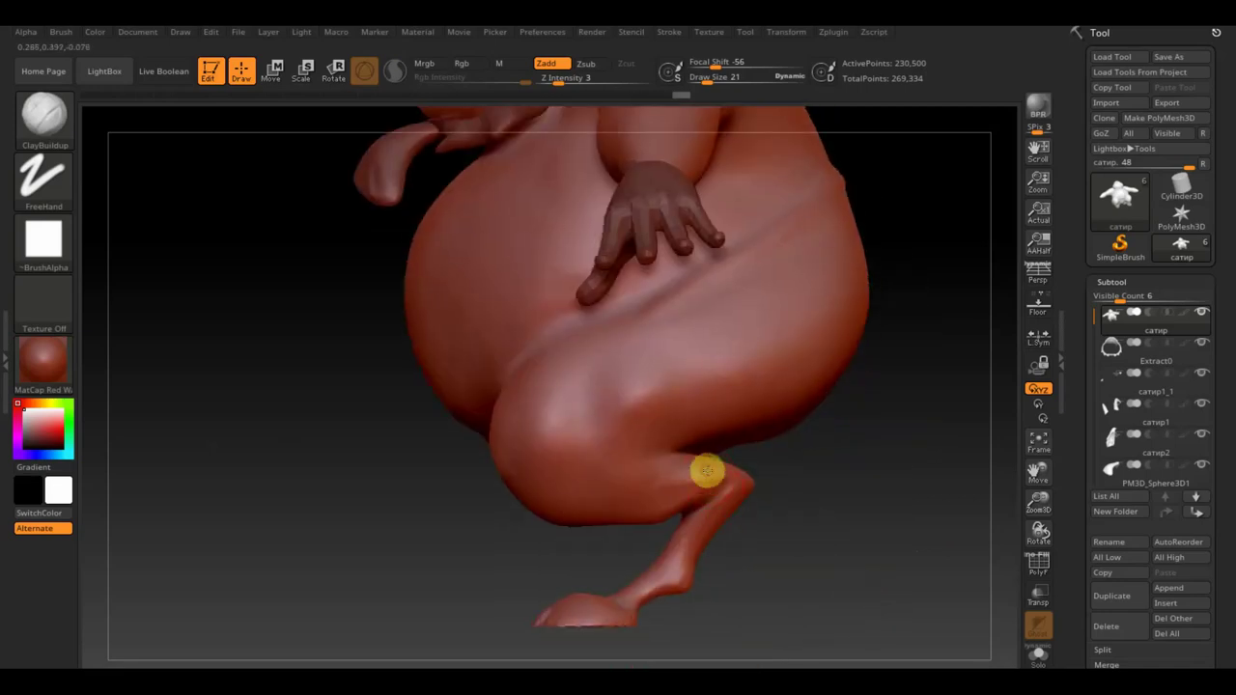
mouse_move(707, 470)
left_mouse_down()
mouse_move(580, 499)
mouse_move(541, 492)
mouse_move(630, 480)
left_mouse_up()
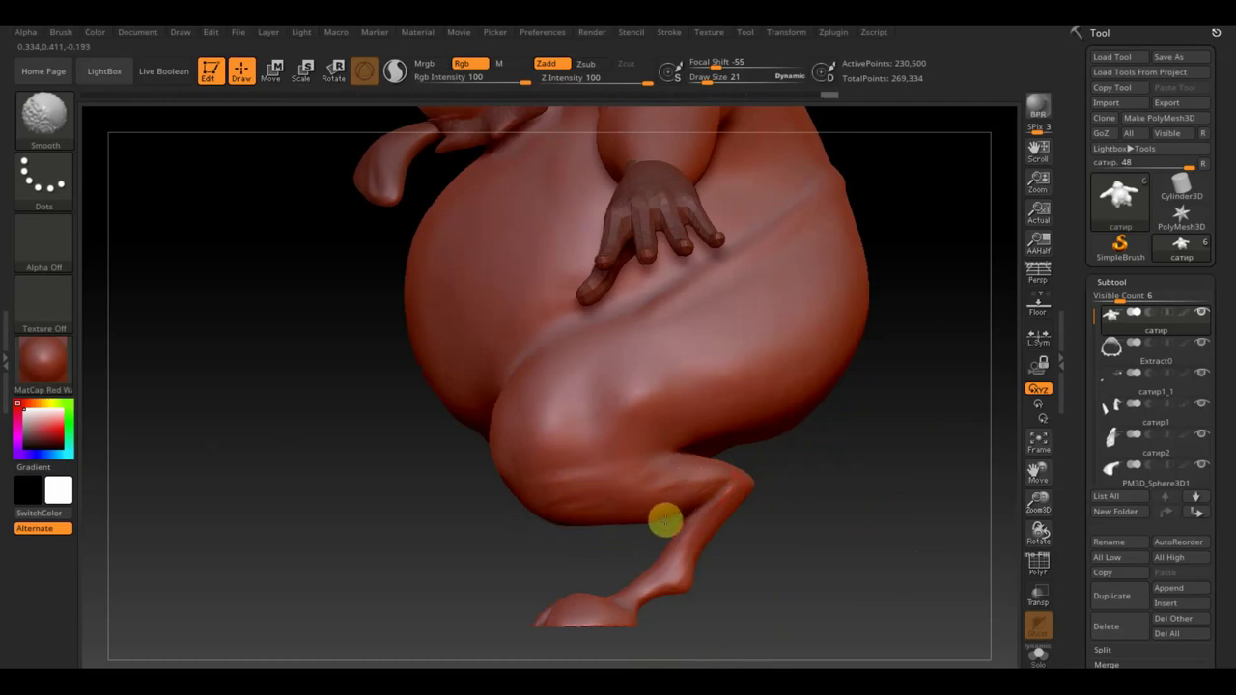
Smooth the bump on the back of the knee.
left_click_drag(822, 499, 698, 537)
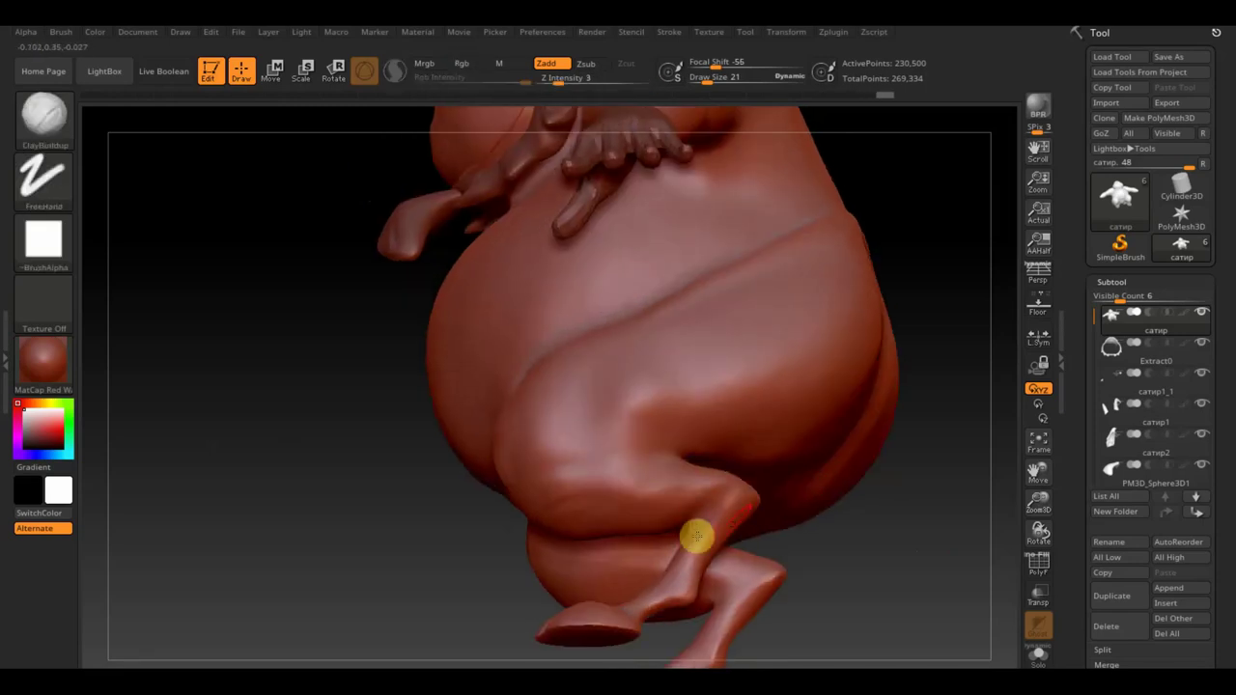
left_click_drag(822, 522, 763, 544)
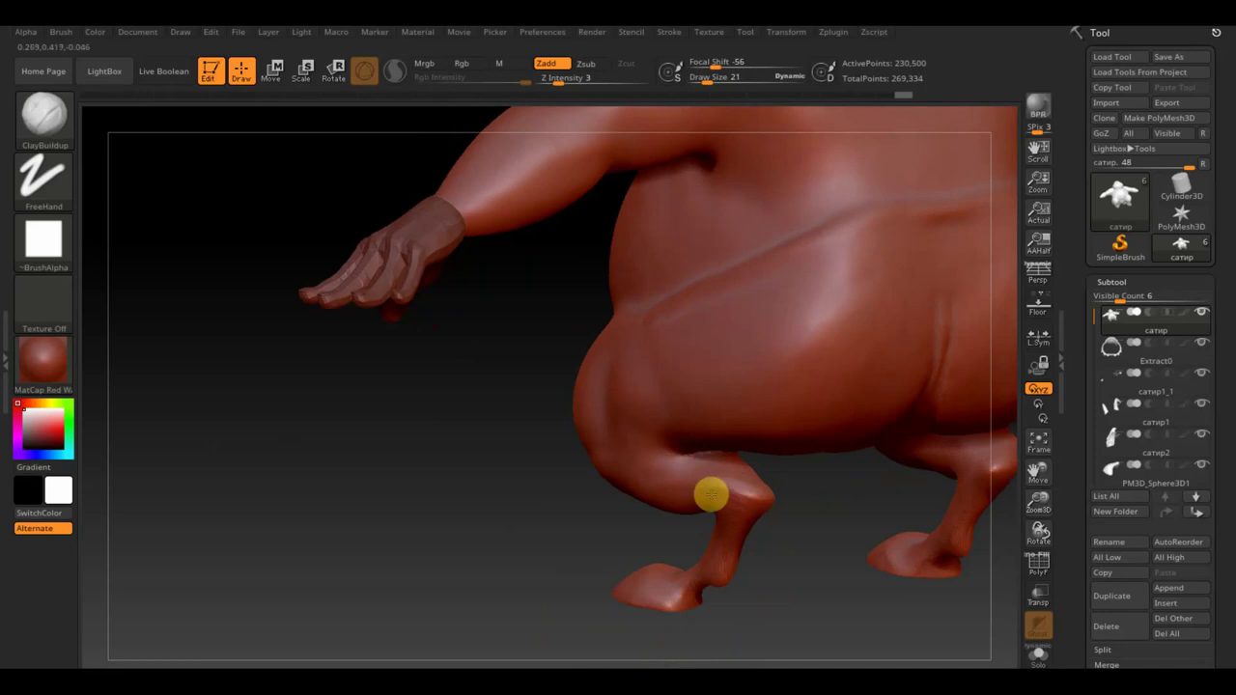
left_click_drag(712, 490, 753, 498, "shift")
mouse_move(584, 500)
left_mouse_down()
mouse_move(549, 508)
mouse_move(532, 458)
left_mouse_up()
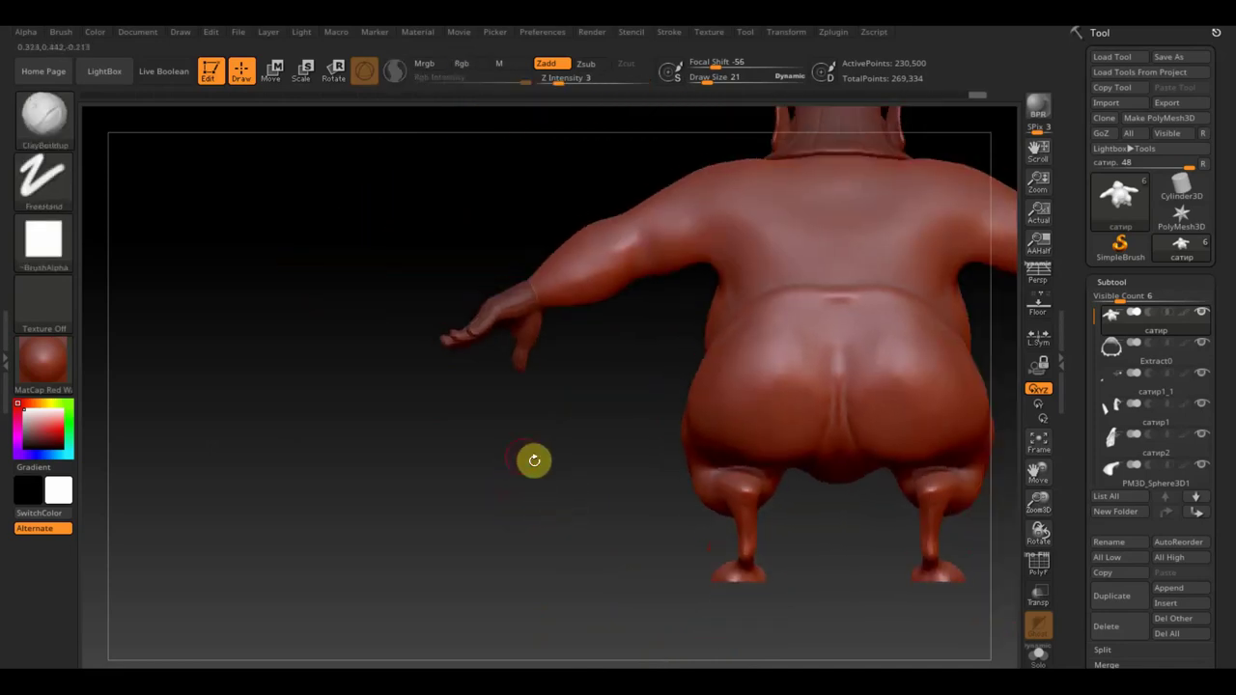
left_click_drag(679, 506, 541, 508, "alt")
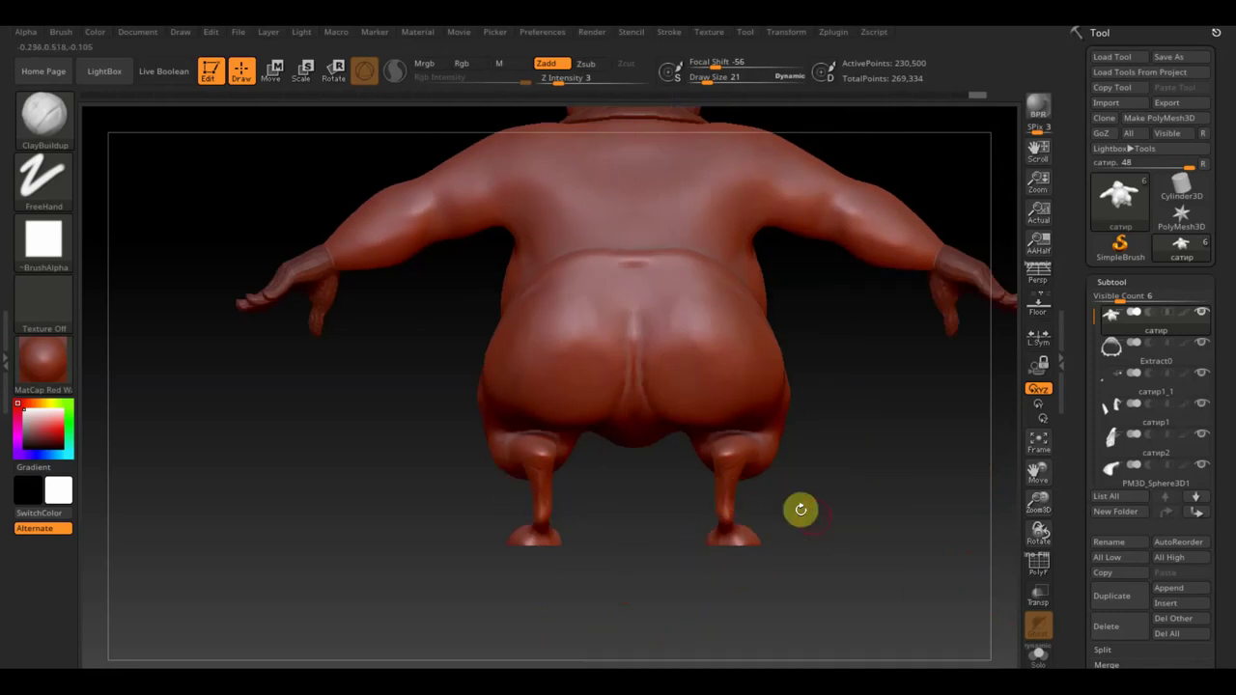
mouse_move(798, 508)
left_mouse_down()
mouse_move(870, 517)
mouse_move(712, 499)
mouse_move(776, 497)
left_mouse_up()
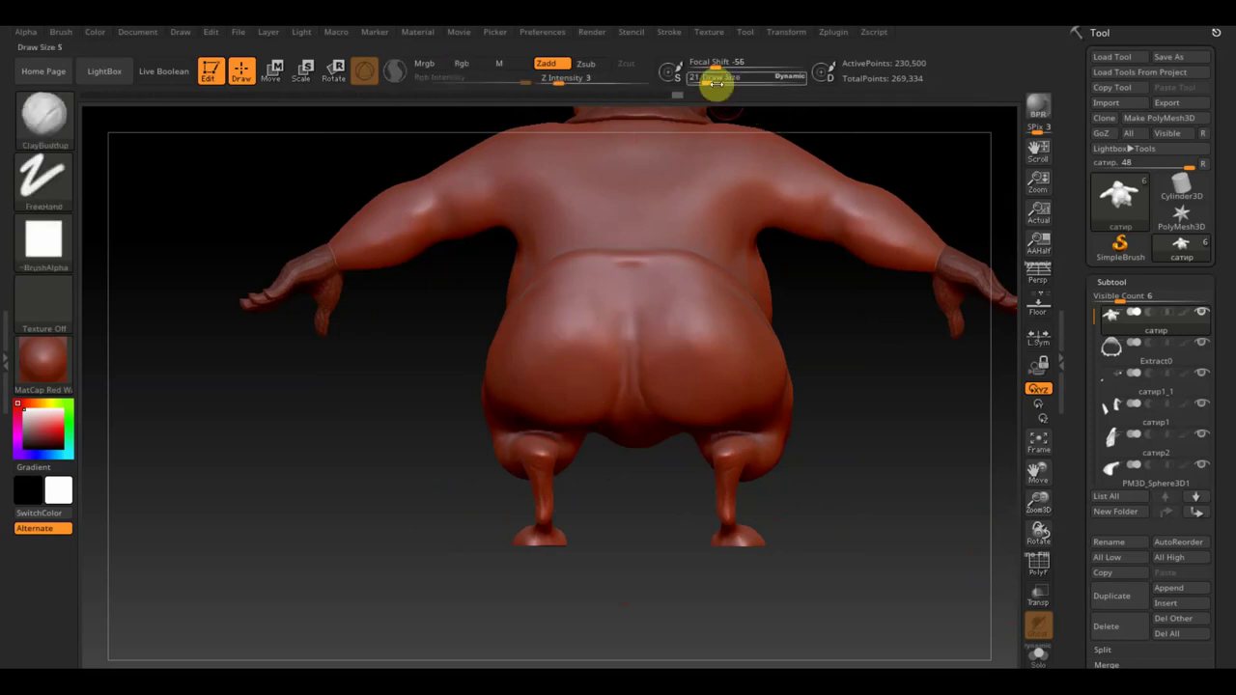
Build up clay across the buttocks at size 58, then compare with the Phil concept sheet.
left_click_drag(711, 77, 718, 80)
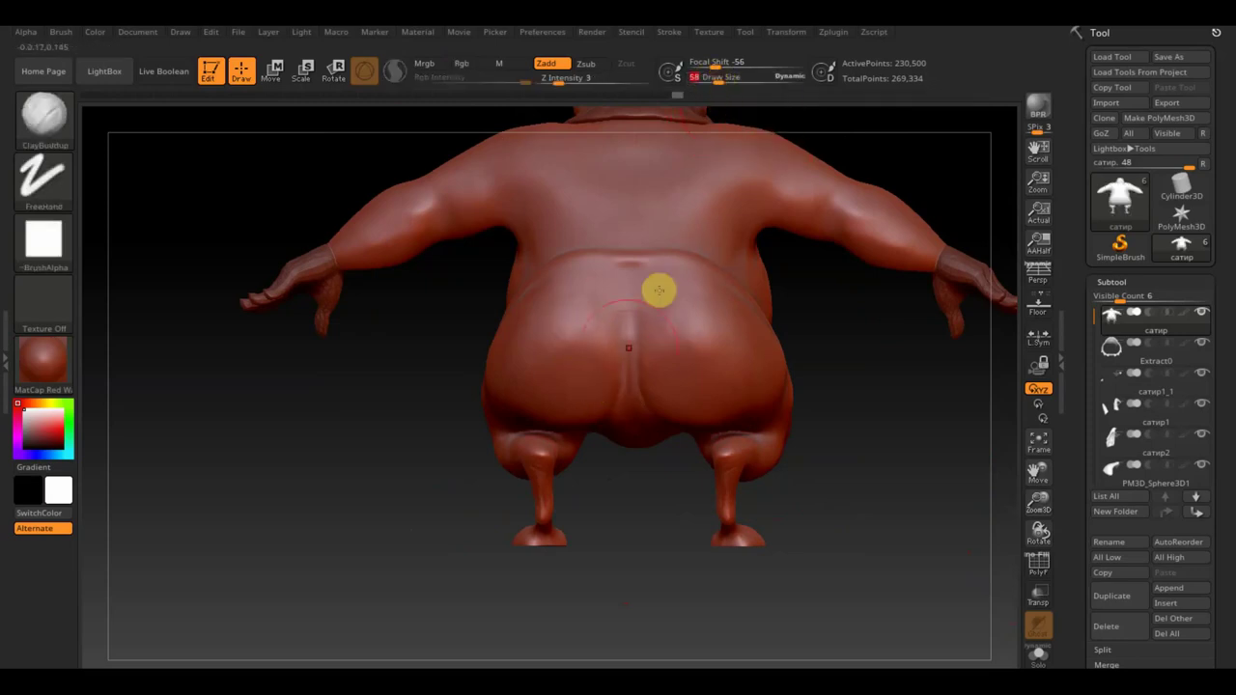
mouse_move(597, 373)
left_mouse_down()
mouse_move(557, 395)
mouse_move(552, 376)
mouse_move(535, 400)
mouse_move(591, 377)
mouse_move(560, 331)
mouse_move(574, 320)
mouse_move(547, 368)
mouse_move(535, 354)
mouse_move(576, 398)
mouse_move(461, 383)
mouse_move(698, 378)
left_mouse_up()
mouse_move(648, 409)
left_mouse_down("alt")
mouse_move(803, 455)
mouse_move(764, 441)
mouse_move(712, 471)
left_mouse_up("alt")
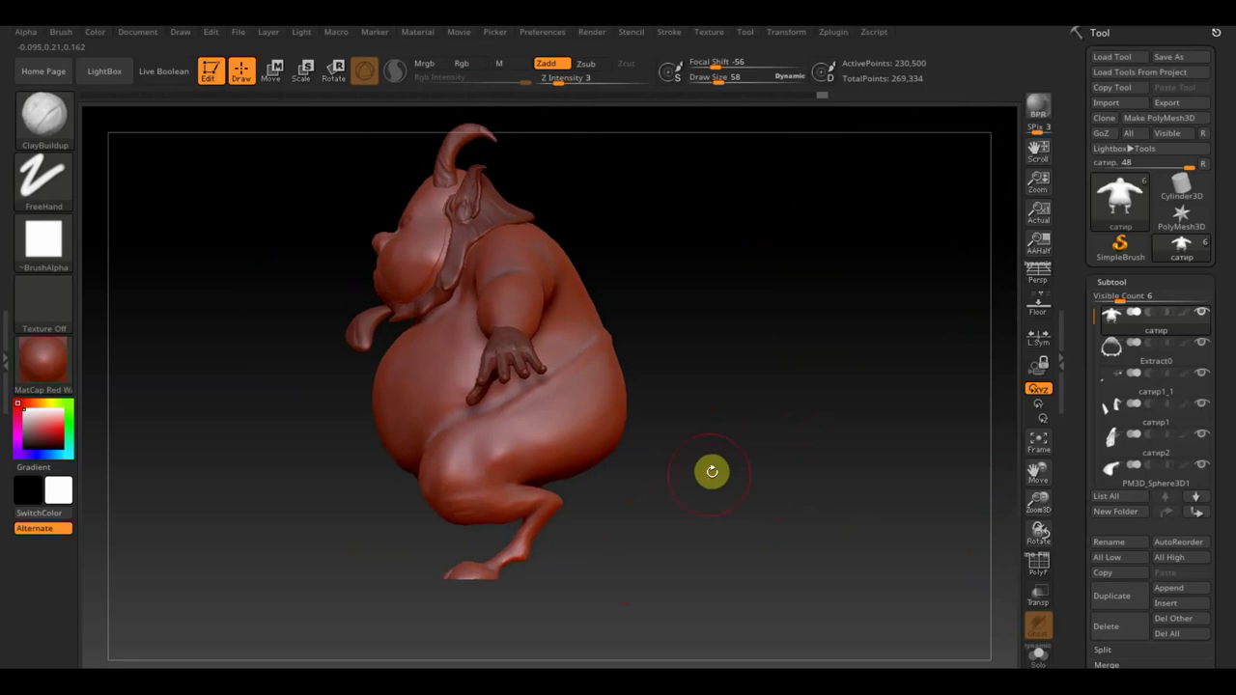
key("shift+z")
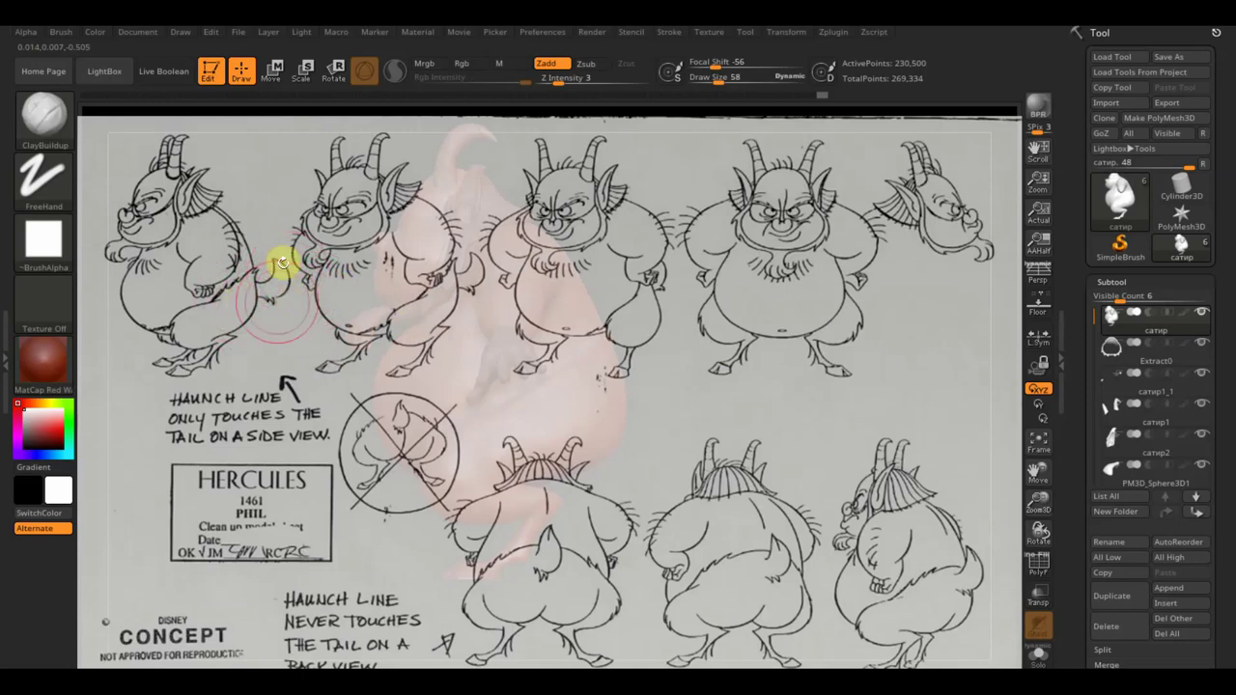
key("shift")
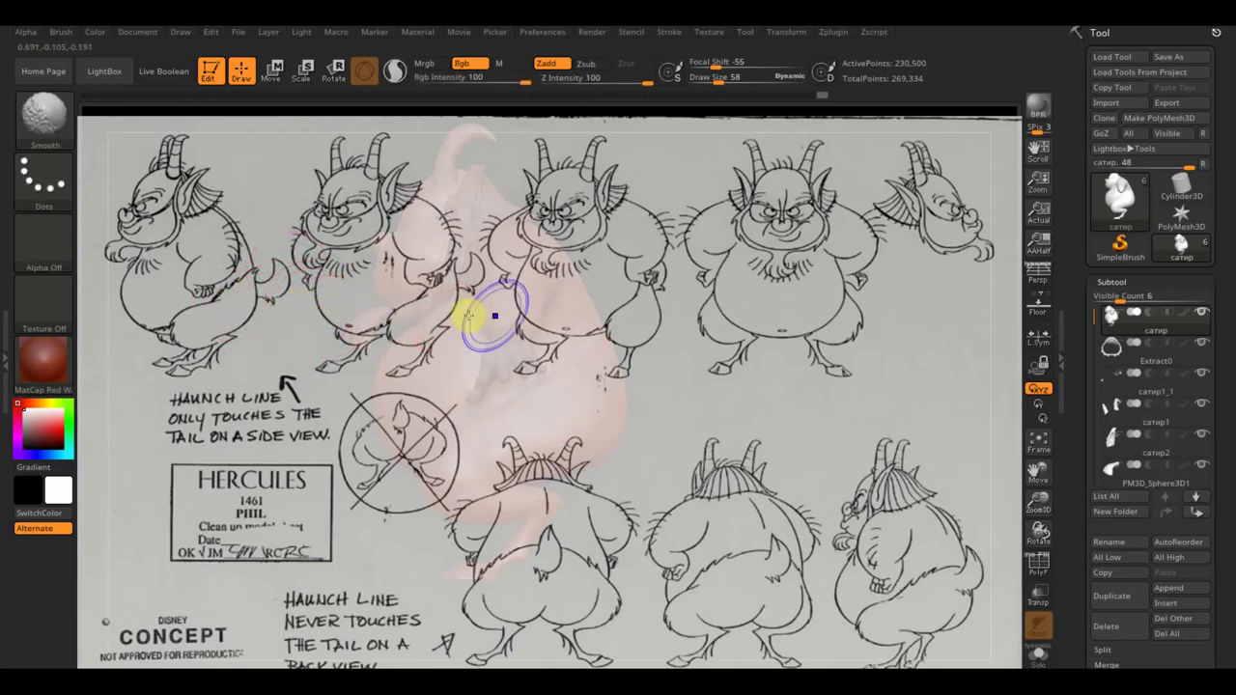
key("shift+z")
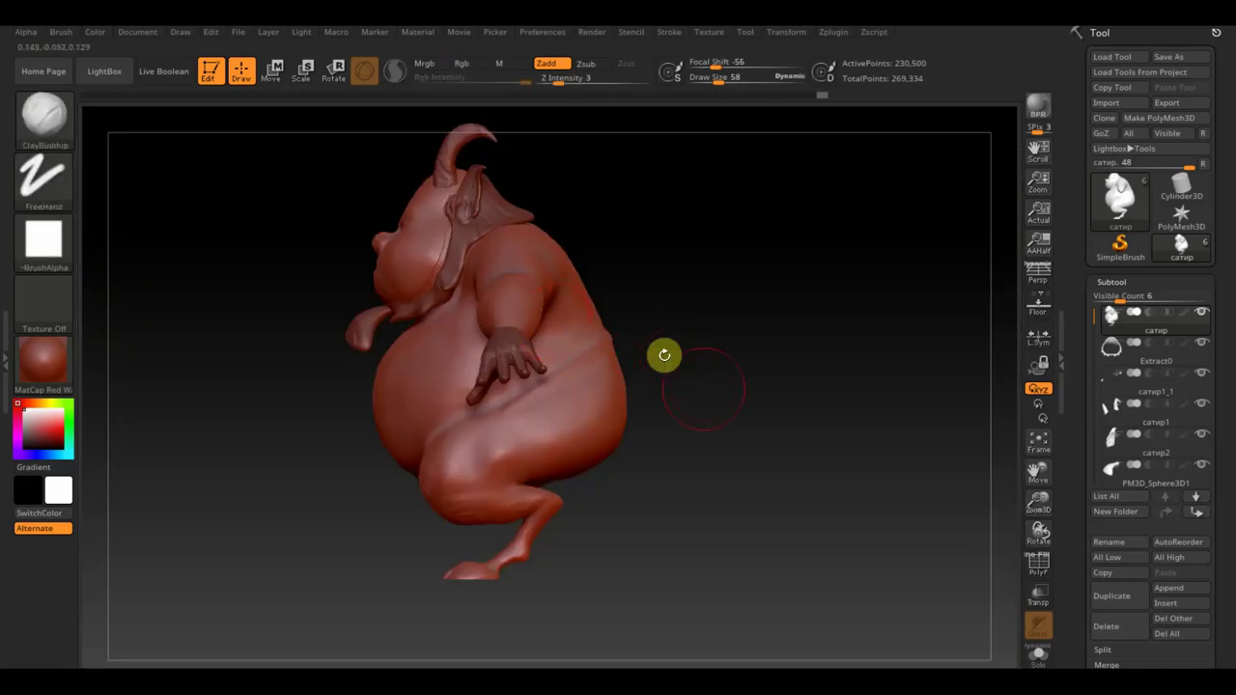
Append a Sphere3D subtool and shrink it down toward the satyr's rear.
left_click(1169, 602)
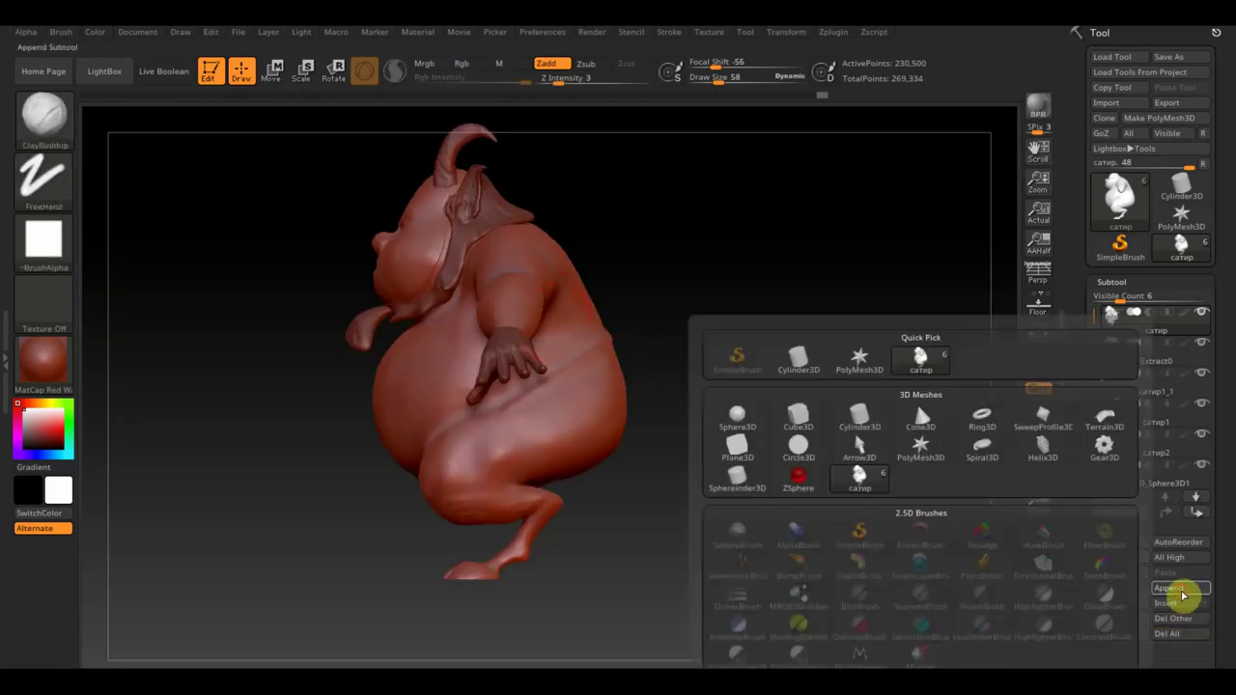
left_click(735, 417)
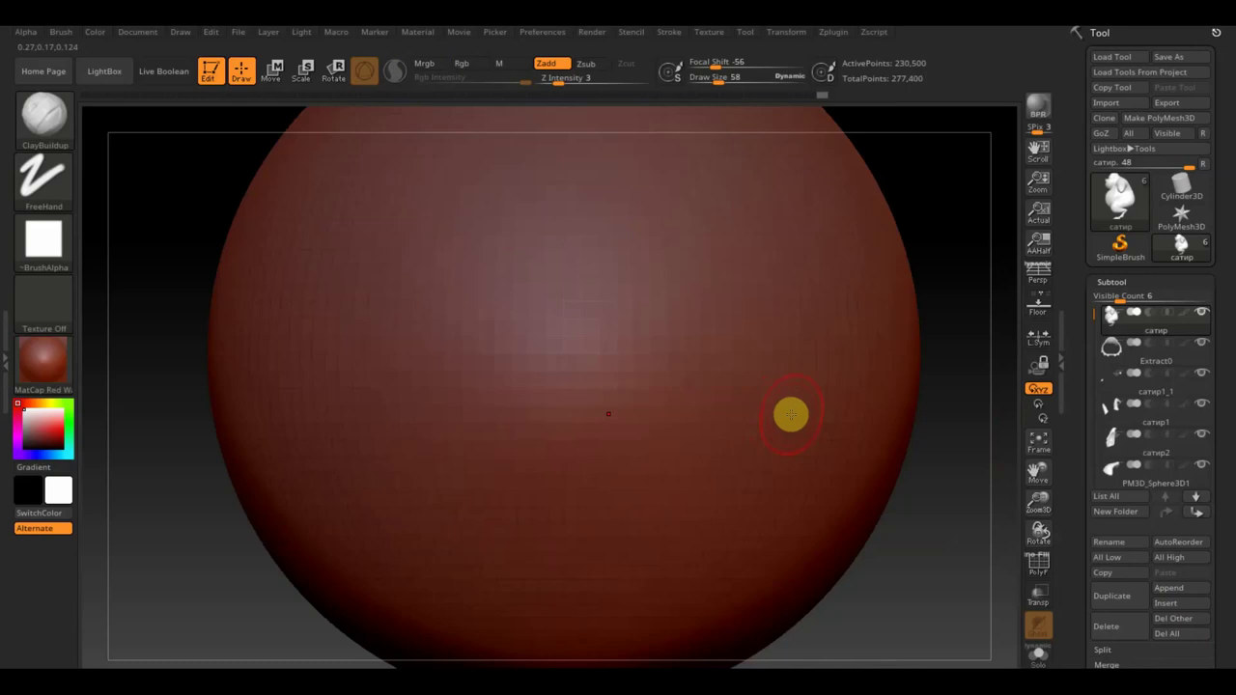
key("f")
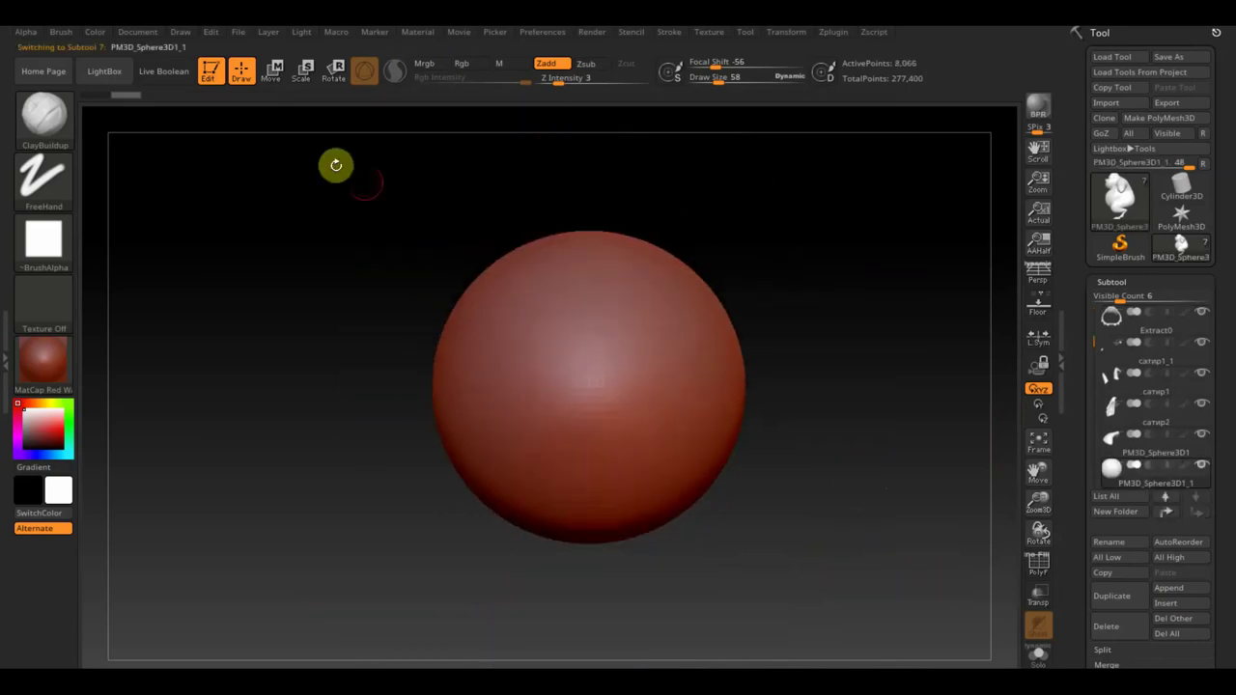
left_click(272, 70)
left_click_drag(588, 386, 440, 365)
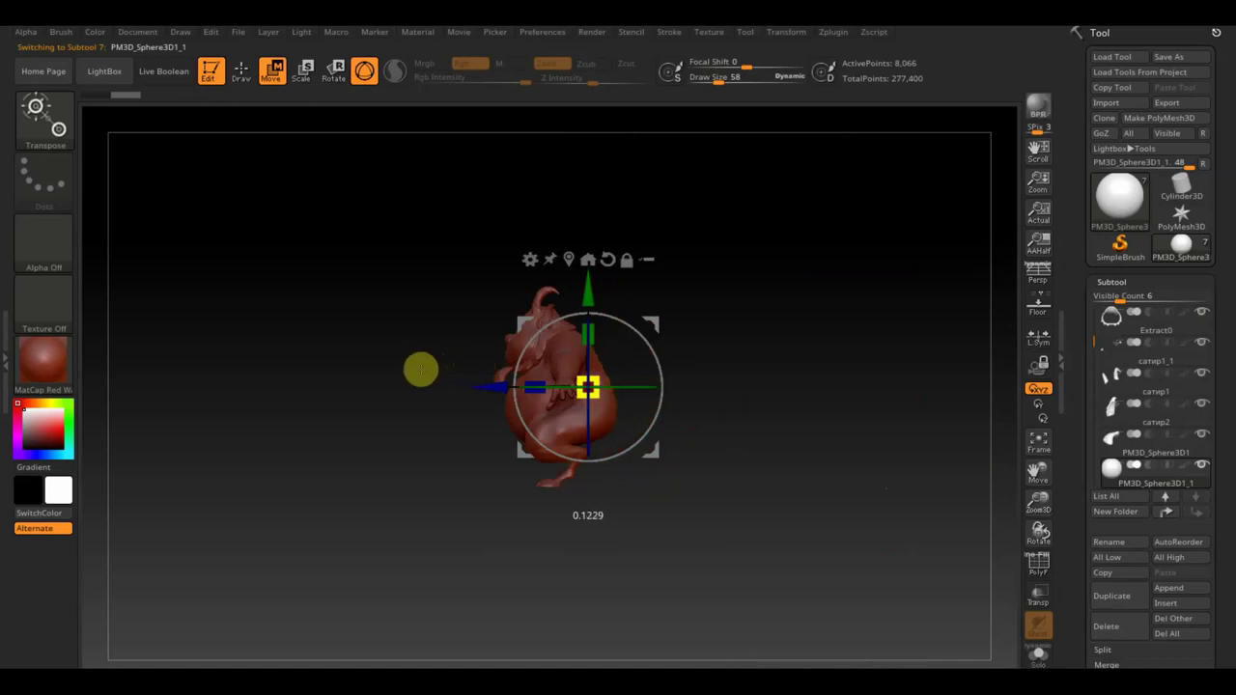
left_click_drag(489, 377, 532, 392)
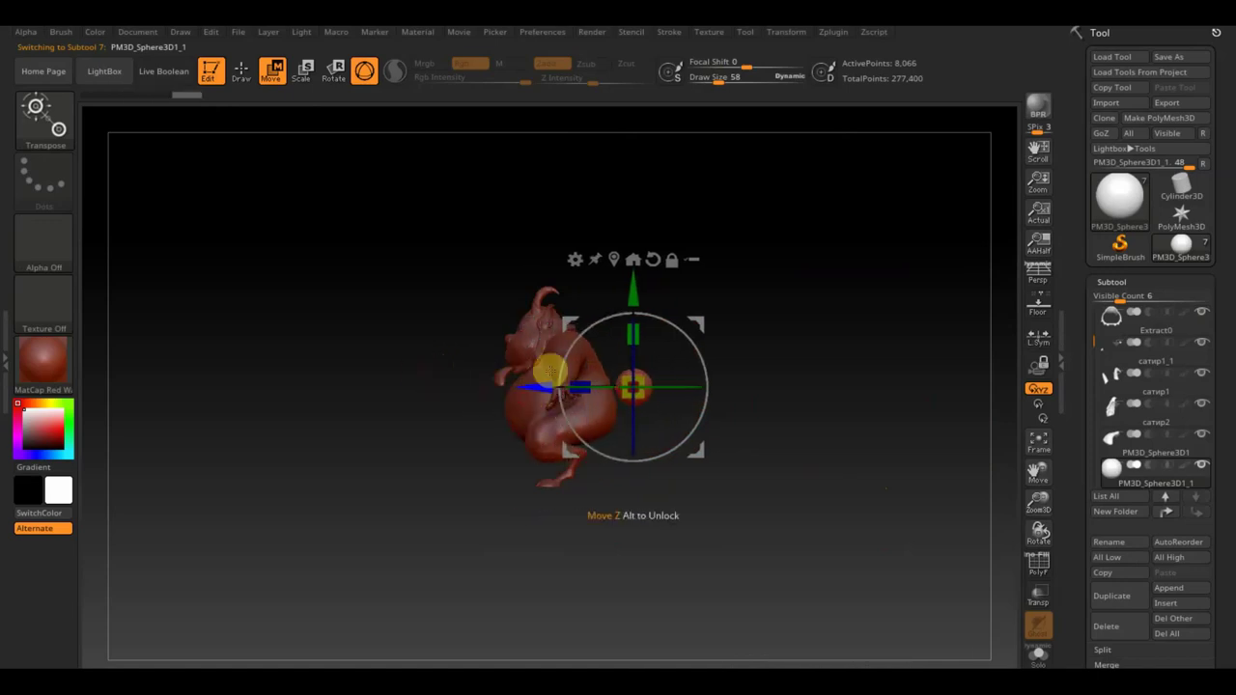
left_click_drag(630, 292, 619, 317)
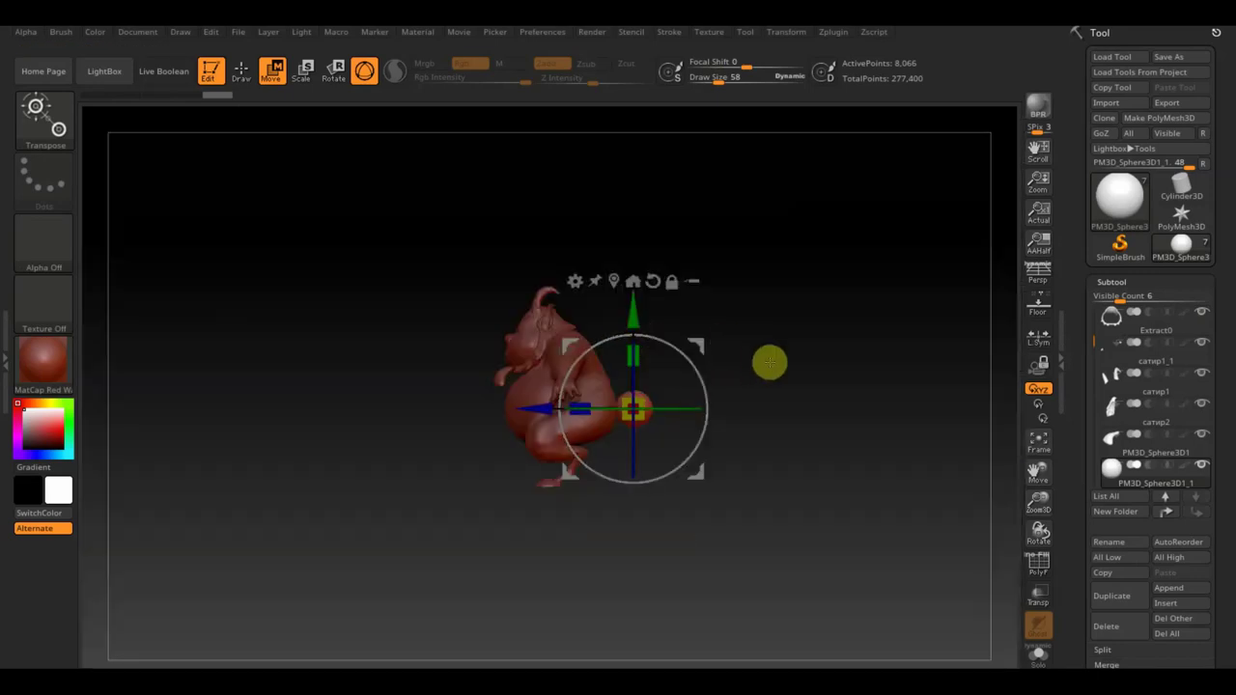
Fine-tune the sphere into a small oval tail at the backside.
left_click_drag(781, 356, 850, 507, "alt")
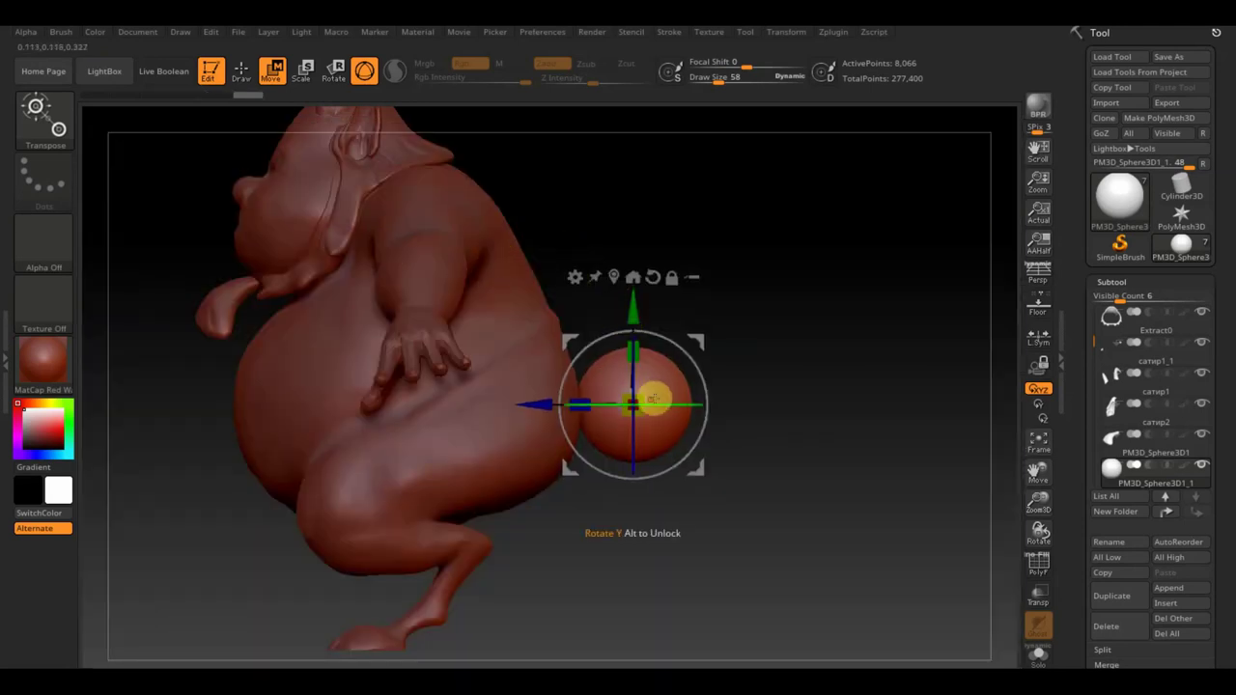
left_click_drag(657, 399, 630, 401)
left_click_drag(783, 387, 781, 400)
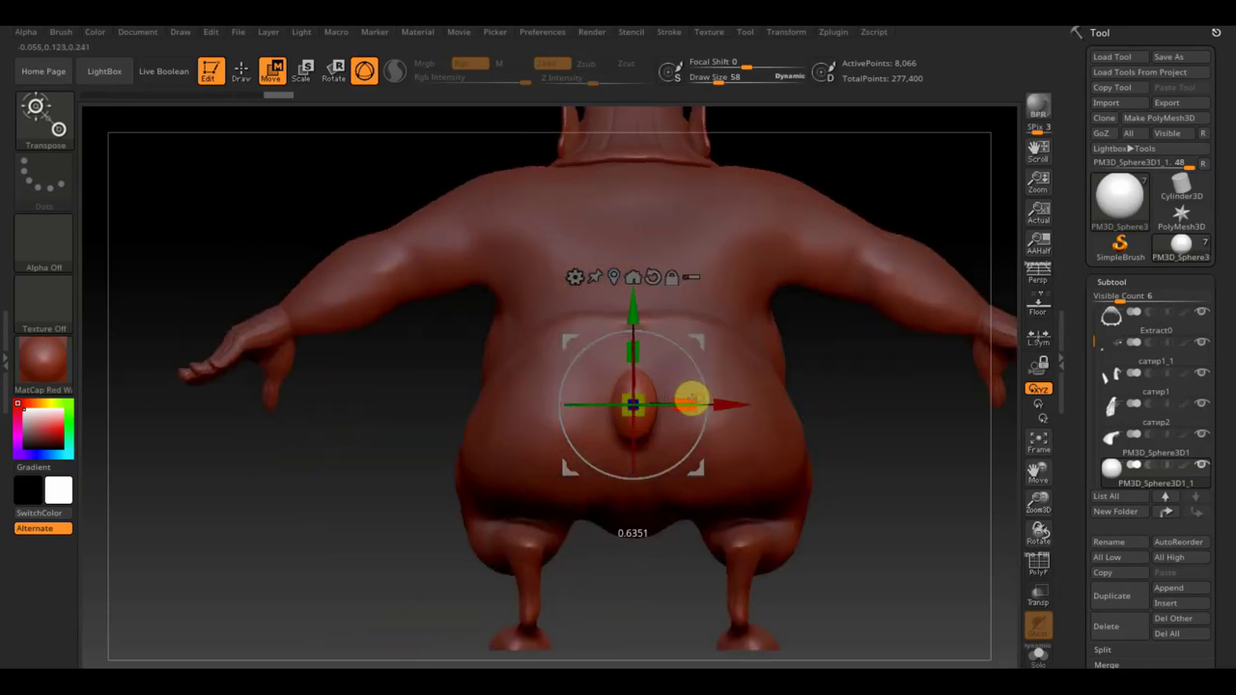
left_click_drag(767, 381, 882, 392)
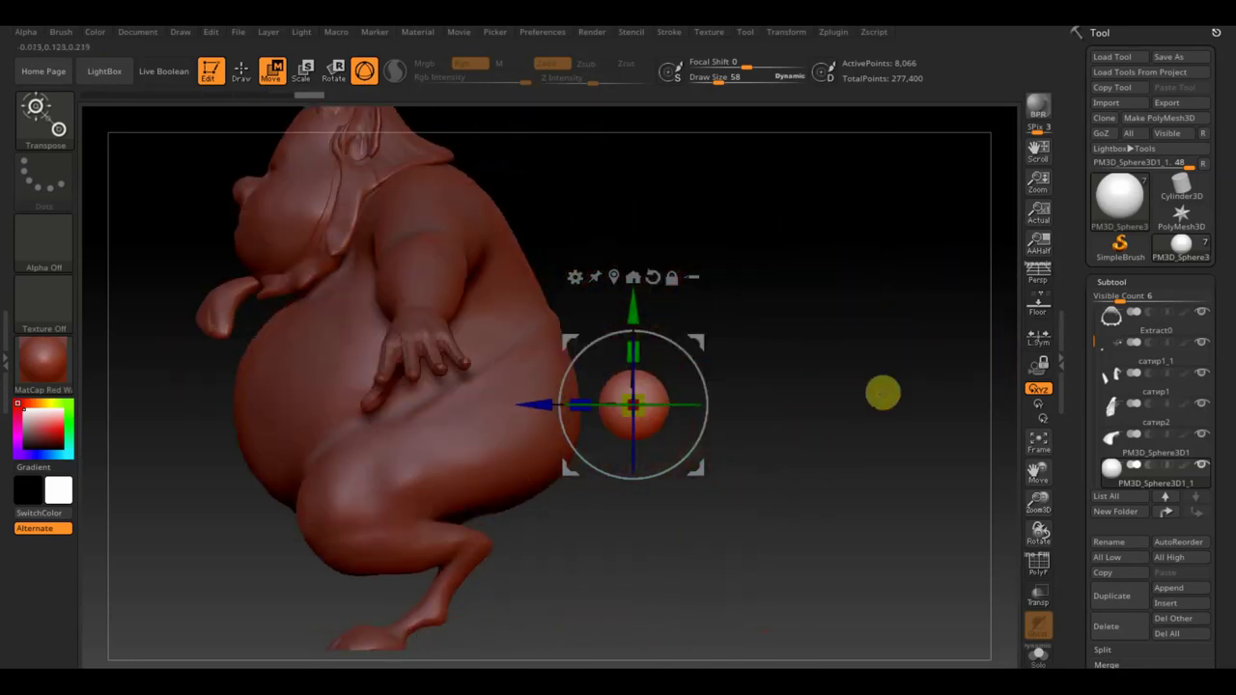
left_click_drag(630, 398, 532, 398)
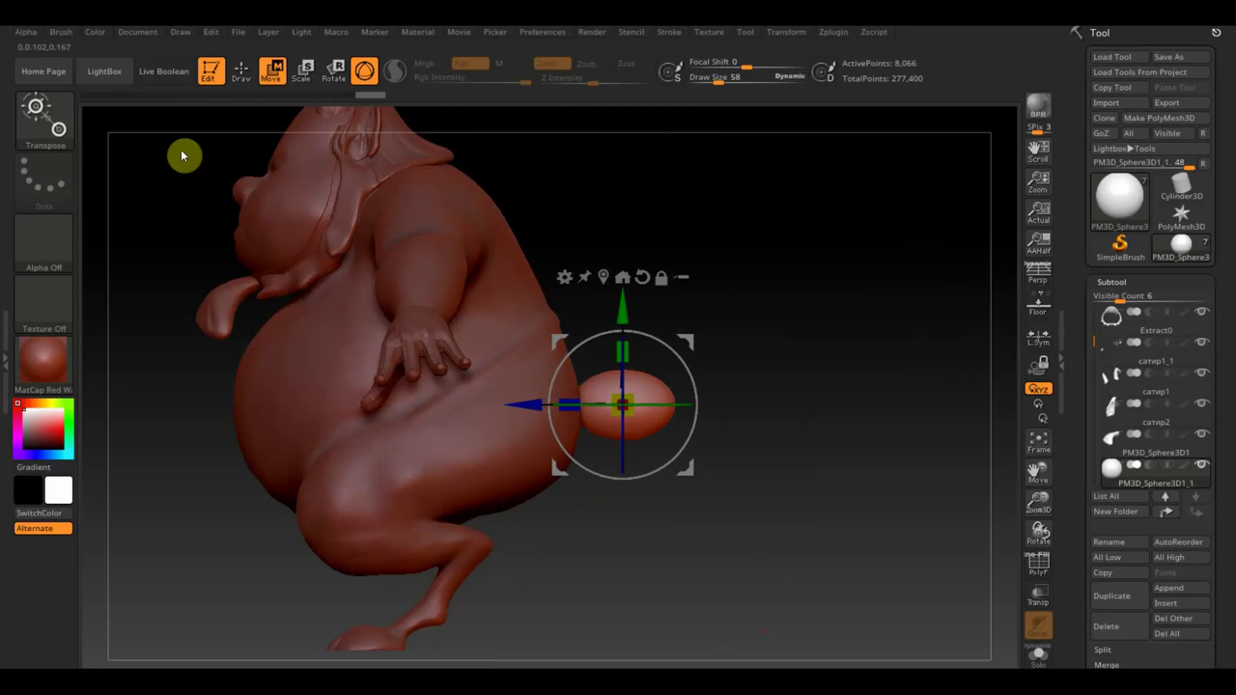
left_click(241, 71)
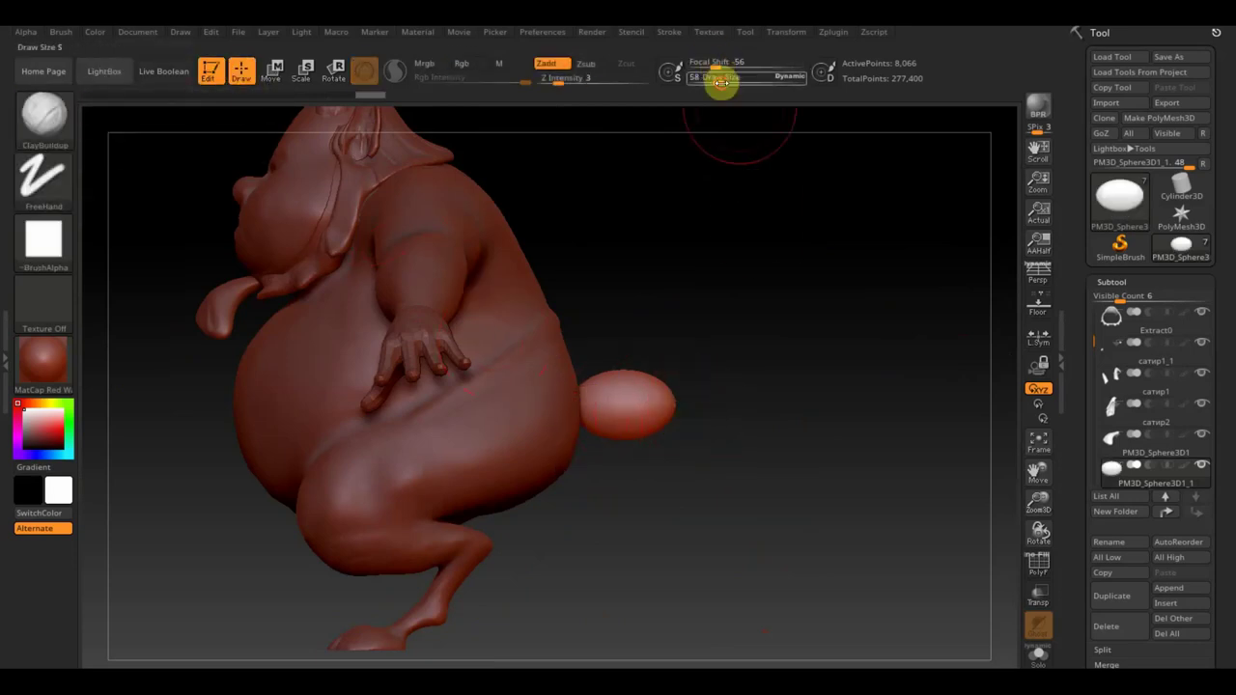
Pull the sphere into a tapered tail with Move Topological, then lower Z Intensity to 48.
left_click_drag(717, 77, 726, 85)
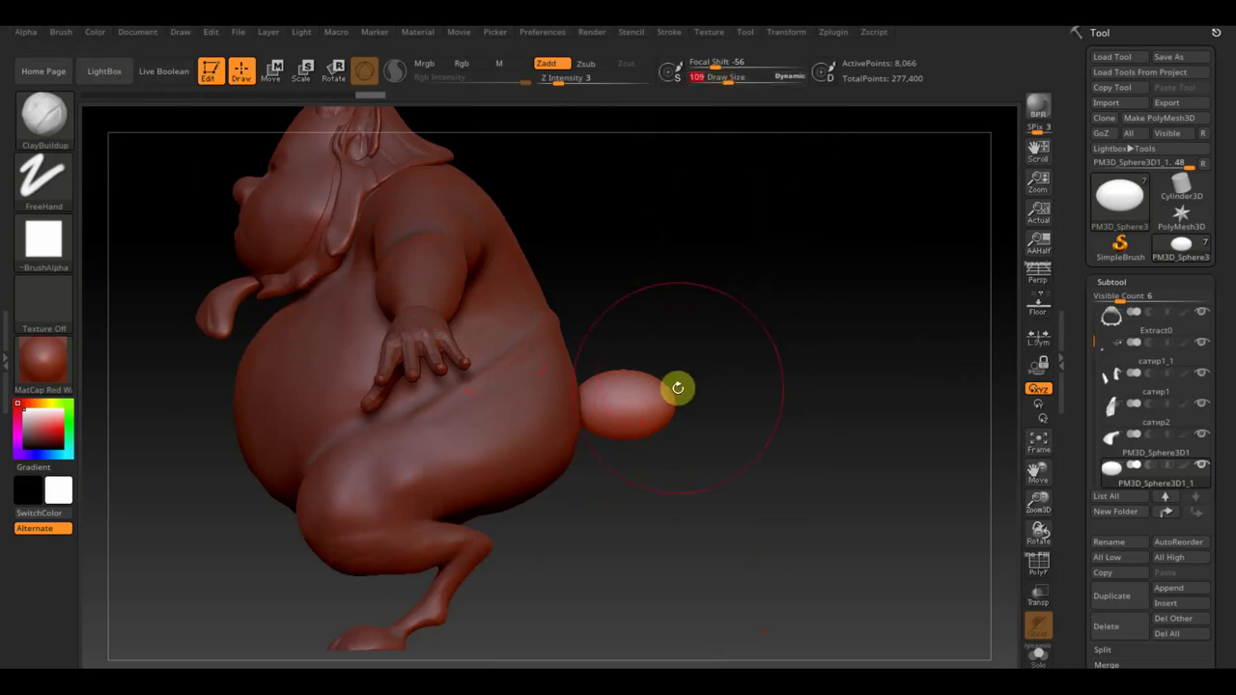
left_click(44, 115)
left_click(310, 137)
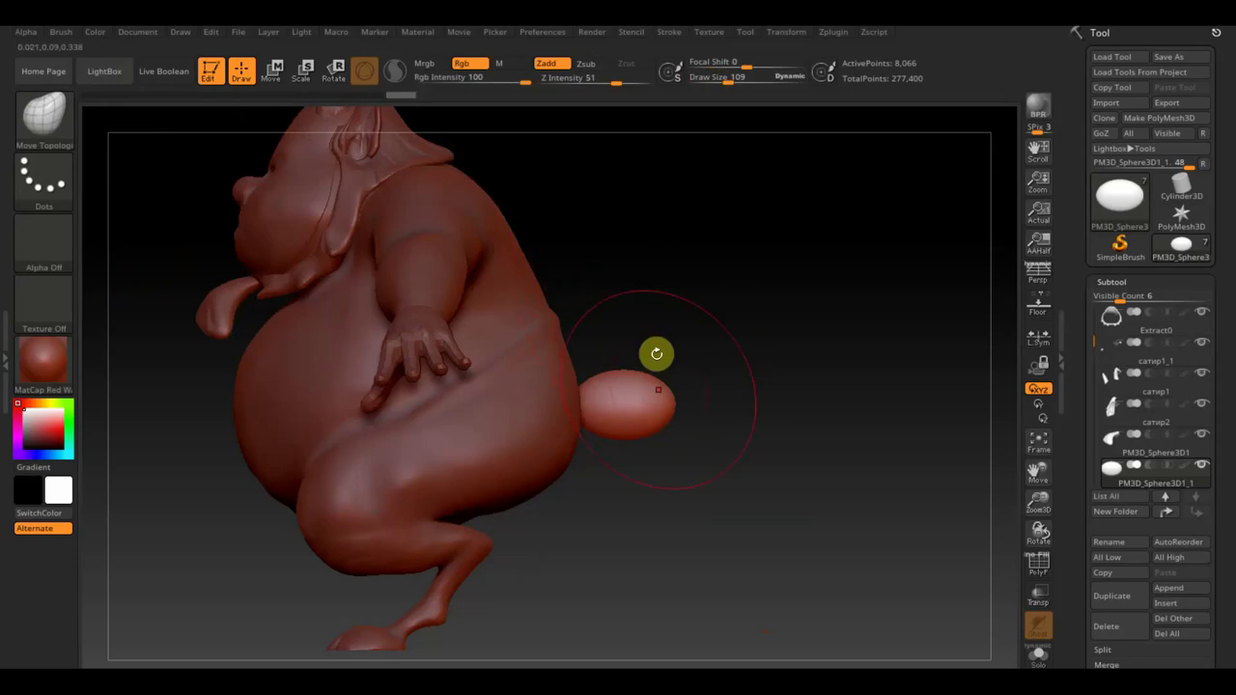
left_click_drag(692, 417, 810, 430)
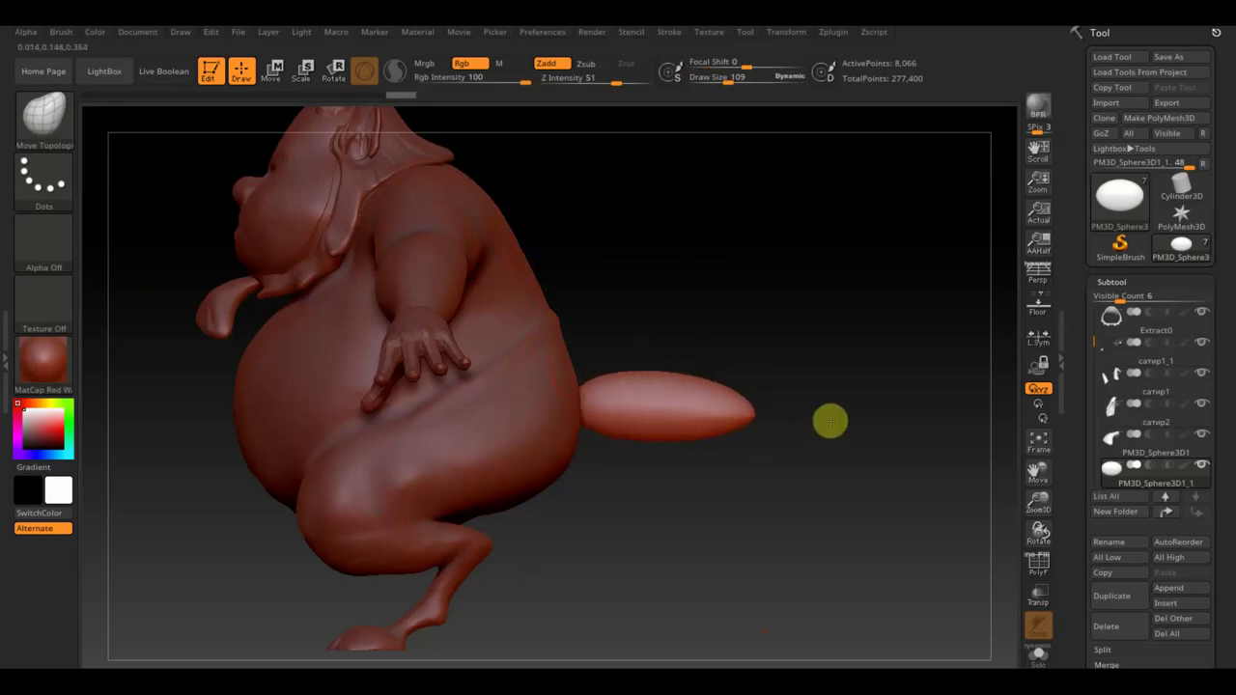
left_click(619, 79)
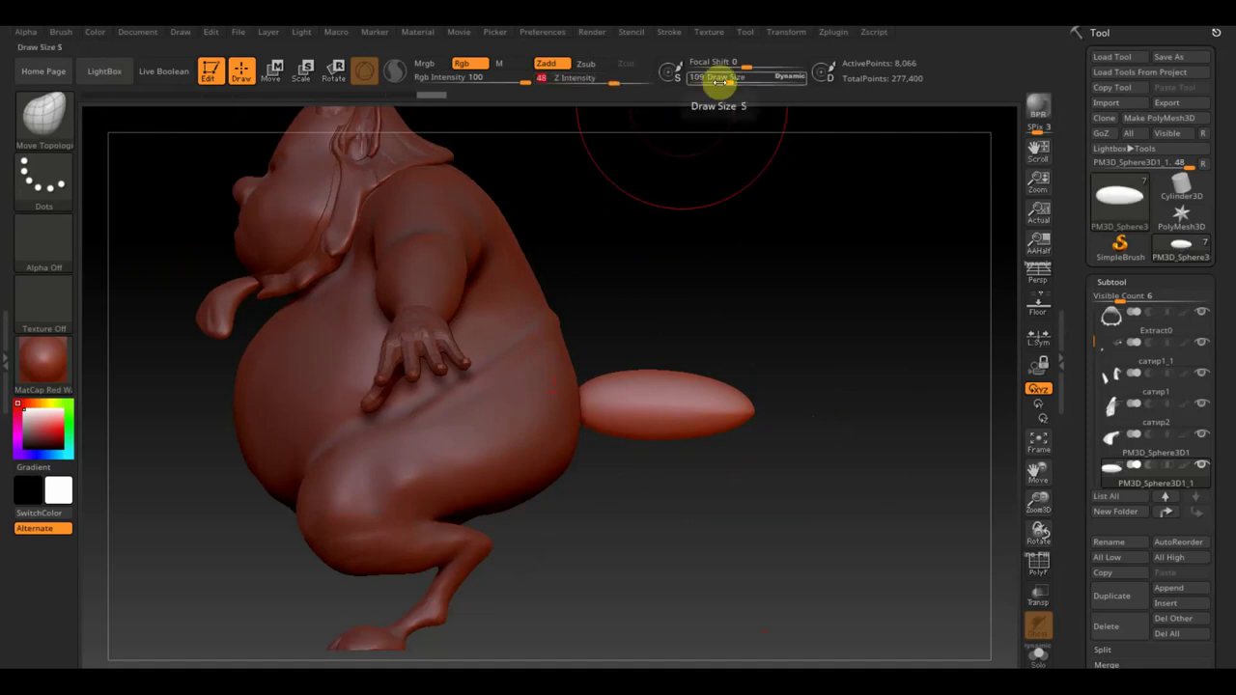
left_click_drag(712, 83, 717, 82)
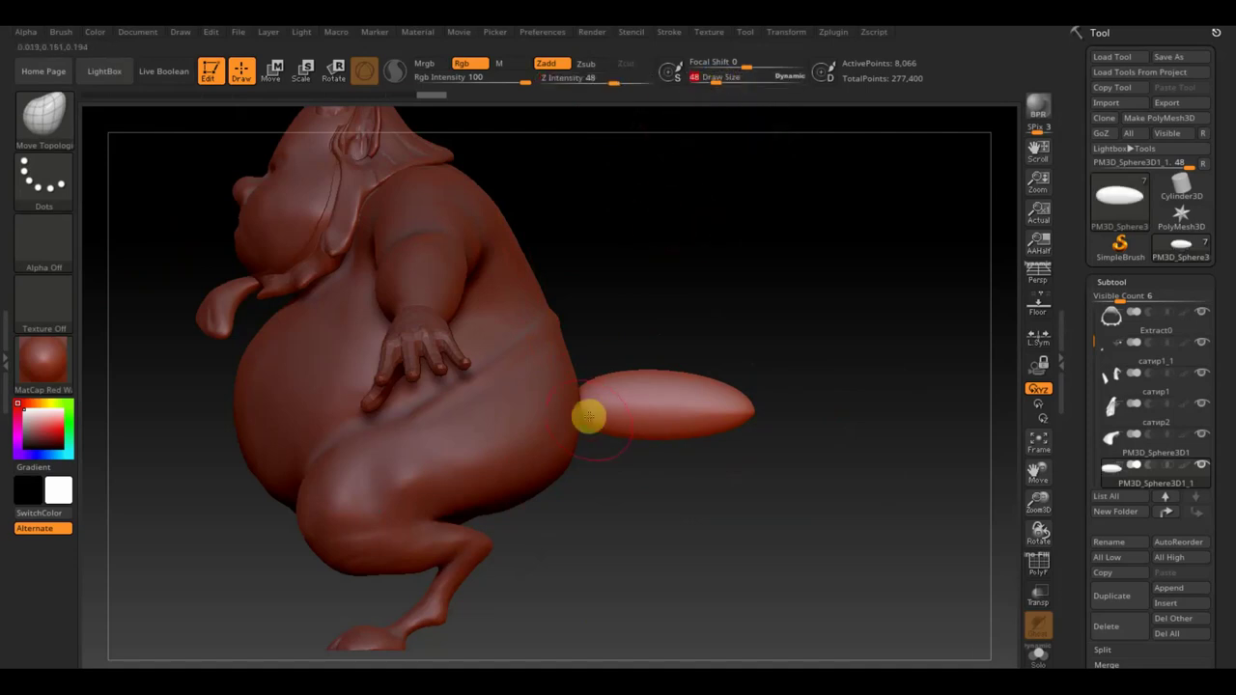
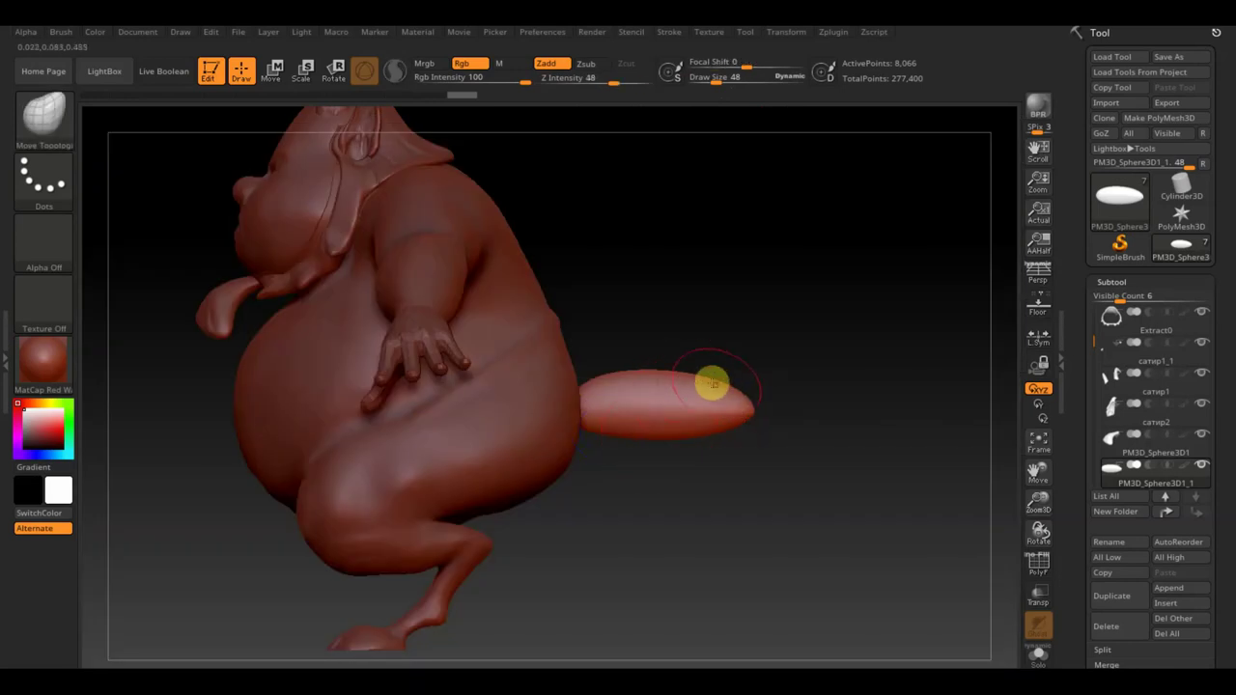
Hide the concept-art reference overlay and set the brush Draw Size to 73.
key("shift+z")
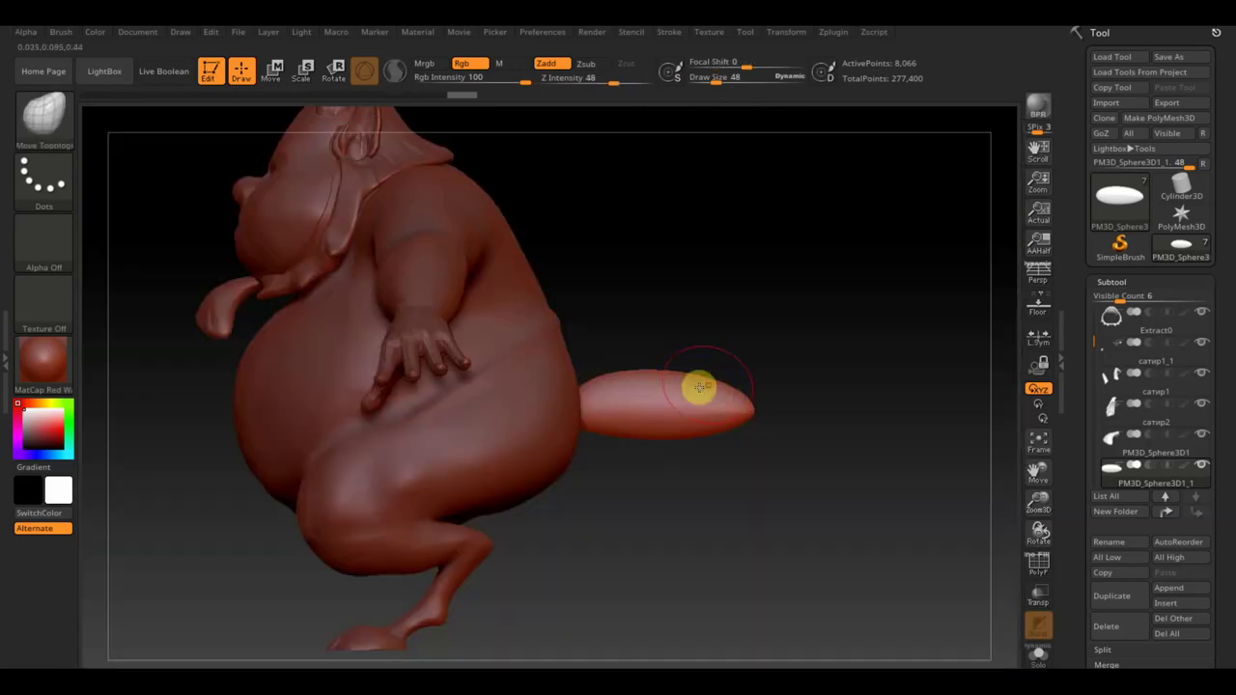
left_click_drag(716, 82, 726, 82)
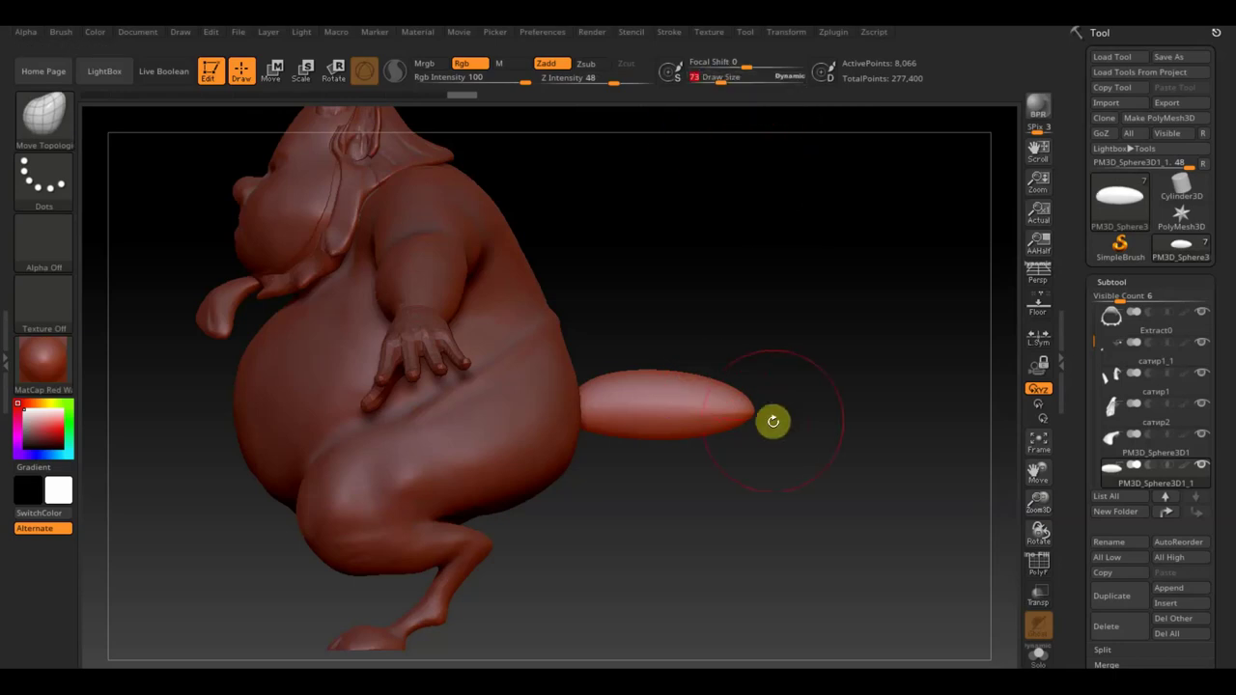
mouse_move(825, 392)
left_mouse_down()
mouse_move(761, 411)
mouse_move(853, 433)
mouse_move(857, 452)
mouse_move(921, 508)
mouse_move(894, 582)
mouse_move(957, 484)
mouse_move(908, 477)
mouse_move(938, 473)
mouse_move(924, 480)
left_mouse_up()
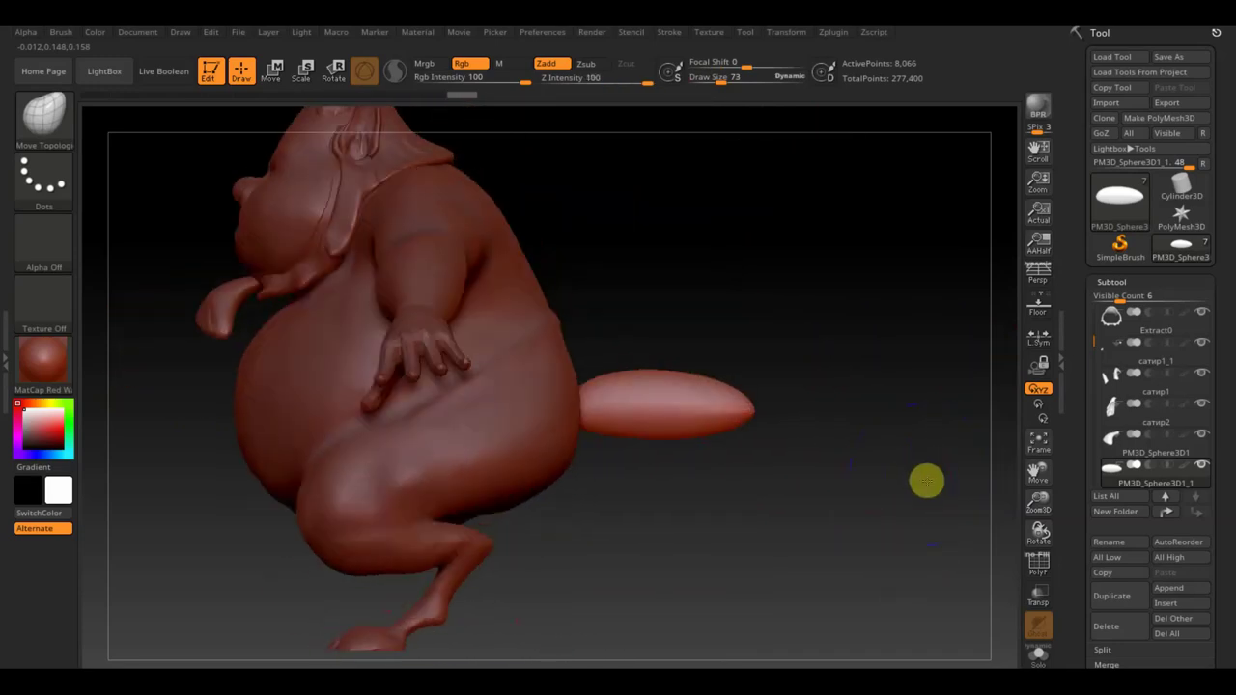
left_click(273, 73)
Raise the tail and tilt it about 12 degrees upward, checking it against the reference sheet.
left_click_drag(532, 396, 522, 398)
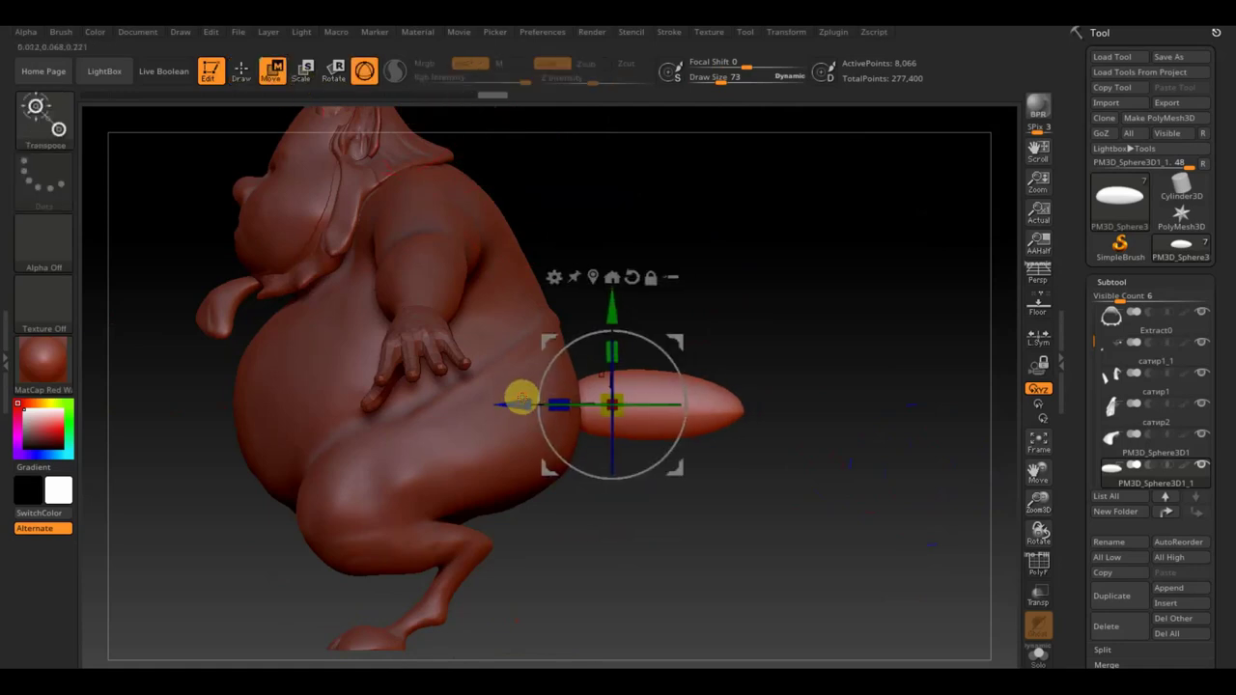
left_click_drag(612, 318, 619, 307)
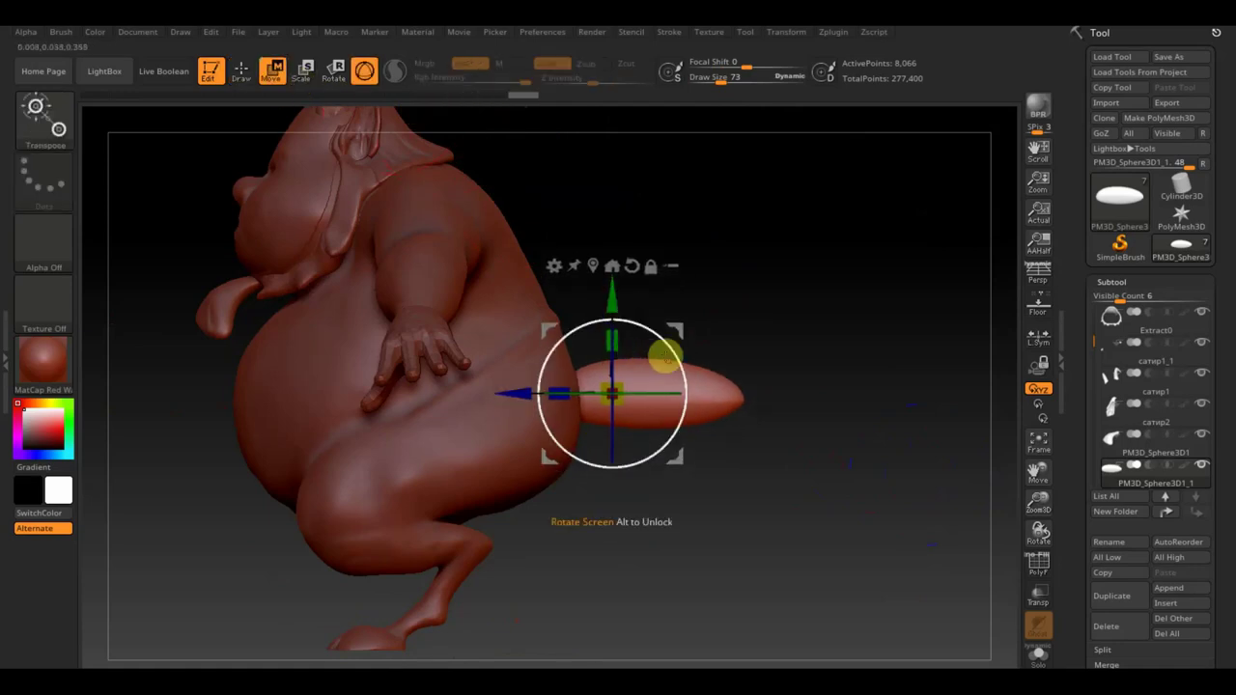
left_click_drag(668, 357, 666, 340)
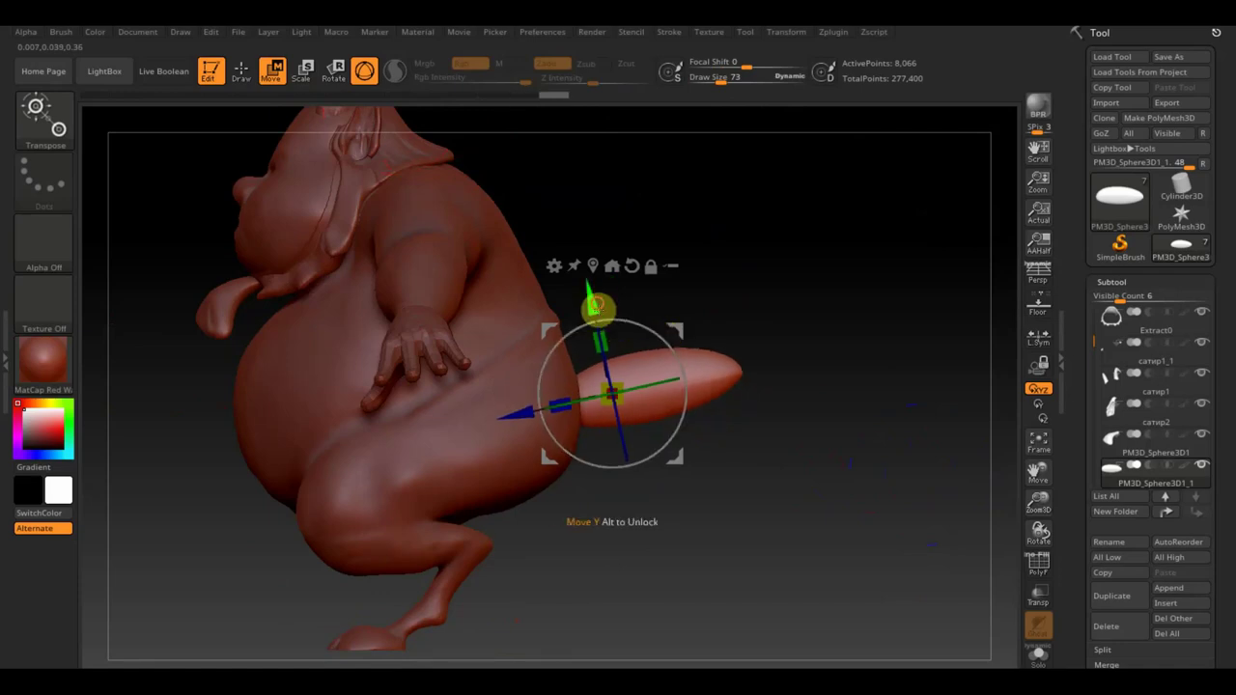
left_click_drag(601, 299, 603, 288)
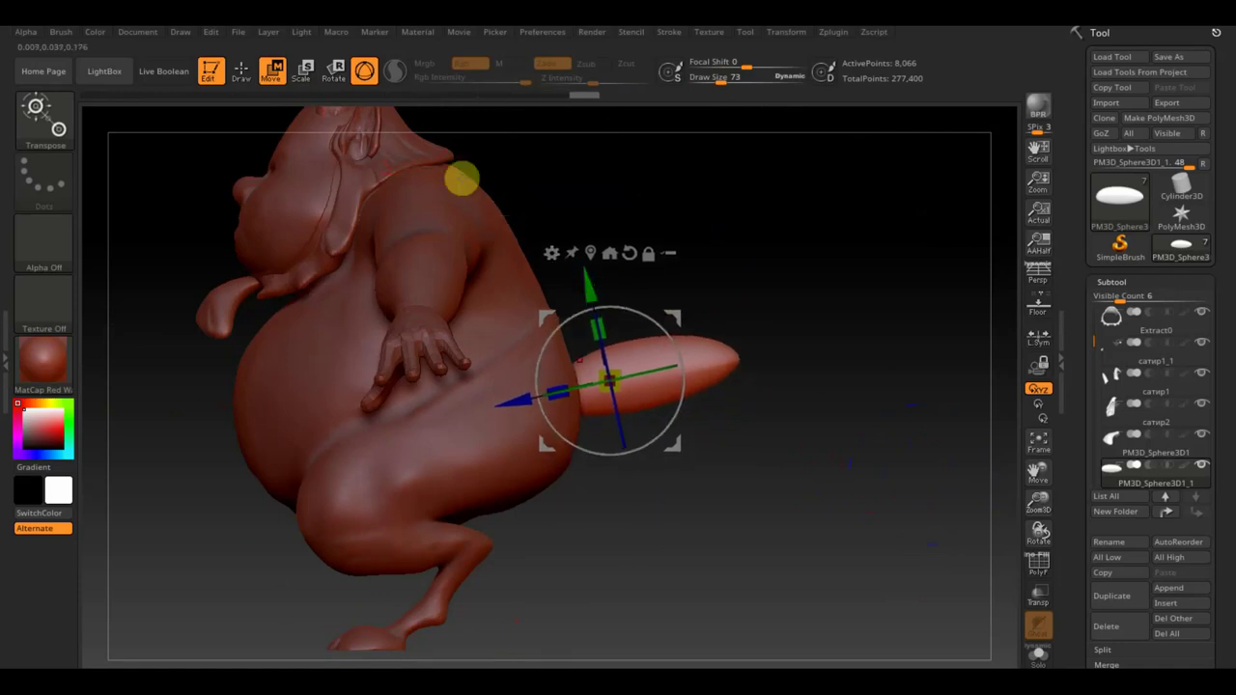
key("shift+z")
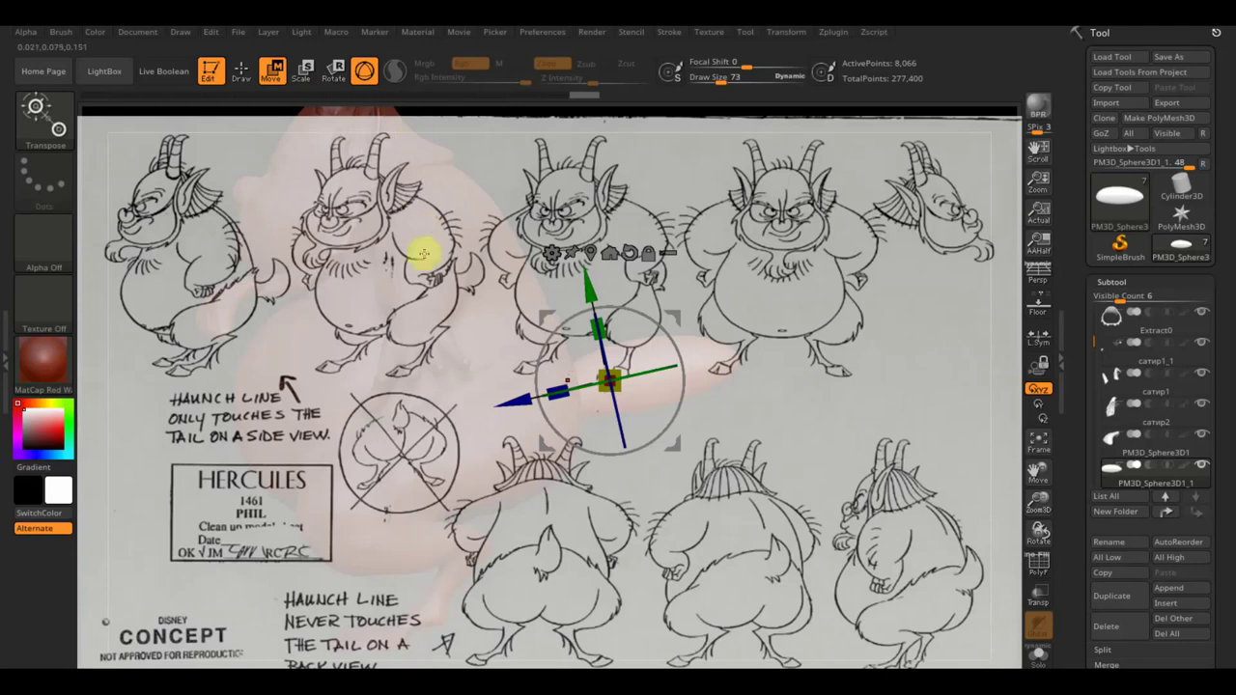
key("shift+z")
key("shift+z")
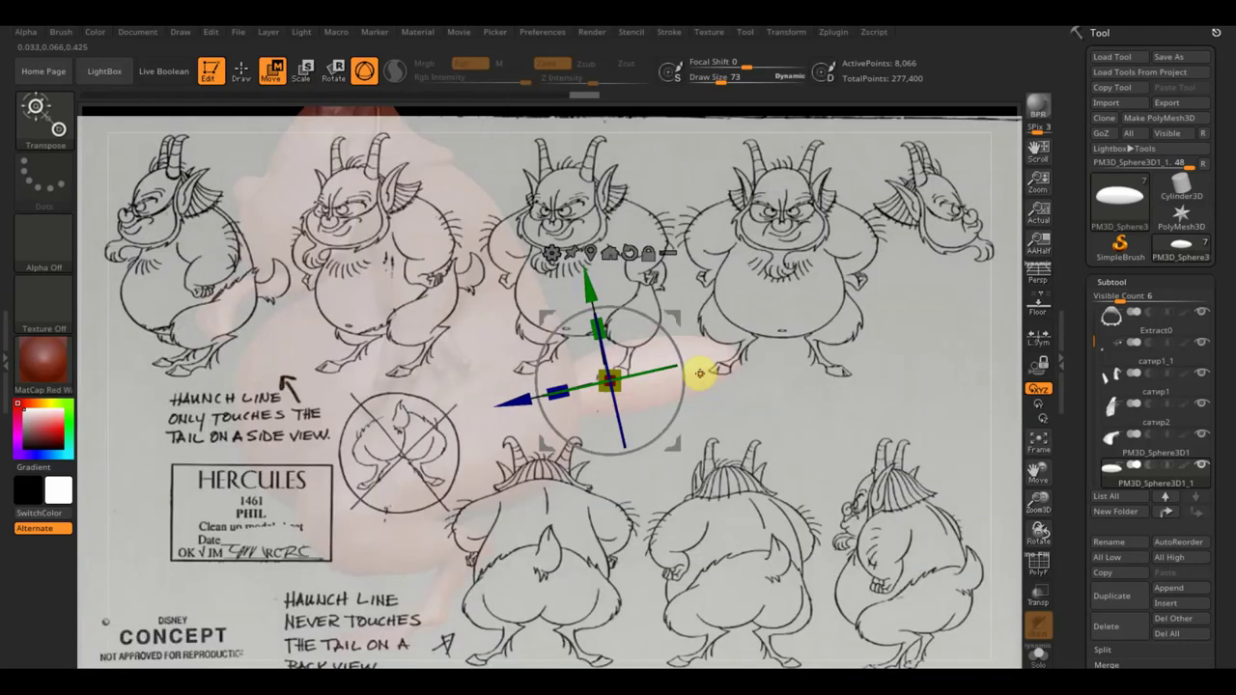
key("shift+z")
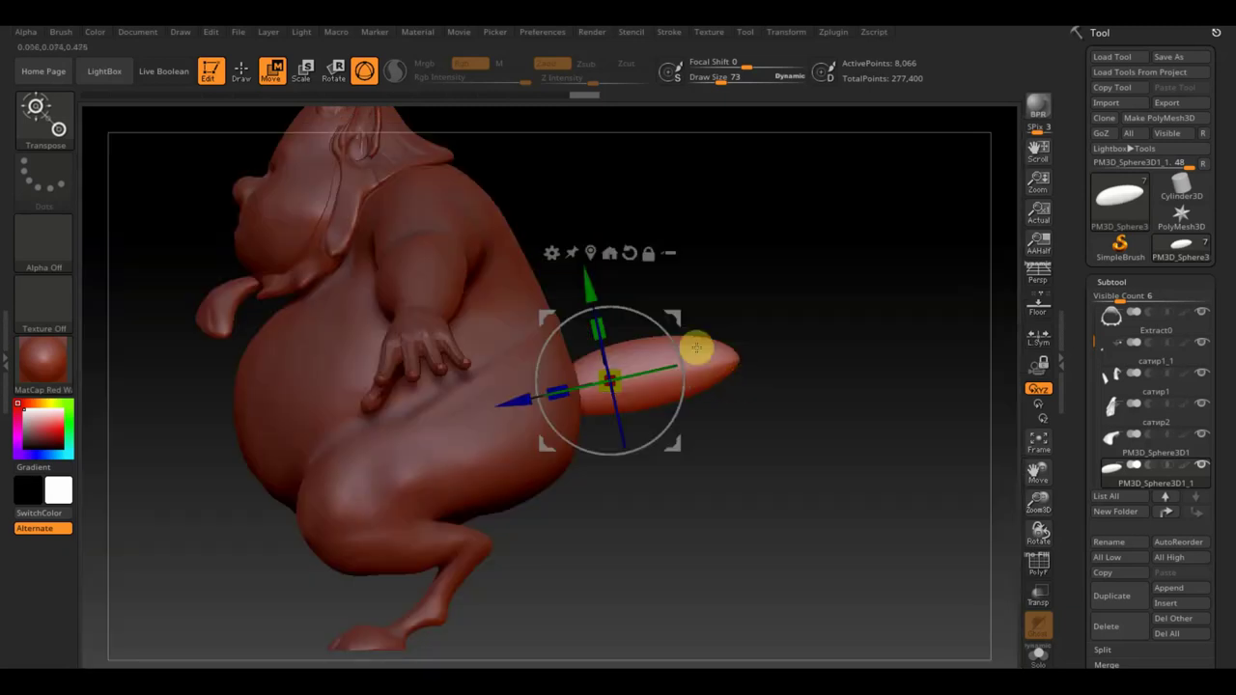
Back in Draw mode, try pulling the tail tip up, undo it, and orbit to face left-forward.
left_click(242, 72)
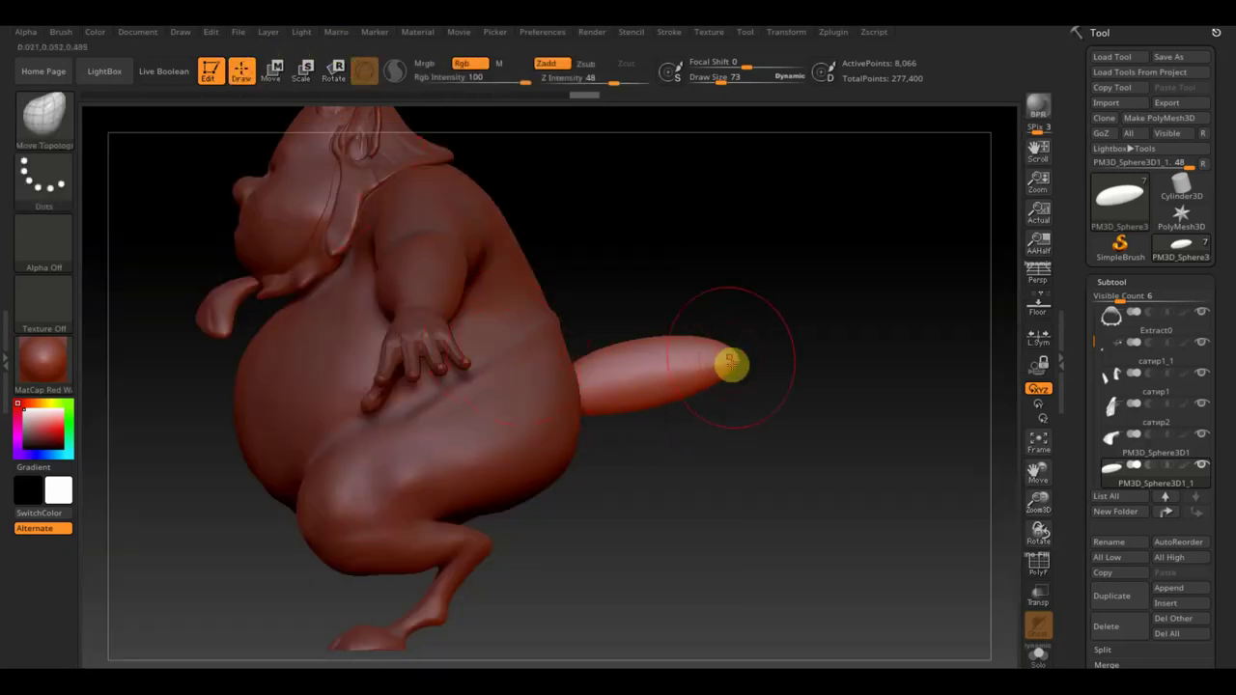
mouse_move(736, 362)
left_mouse_down()
mouse_move(706, 268)
mouse_move(755, 330)
left_mouse_up()
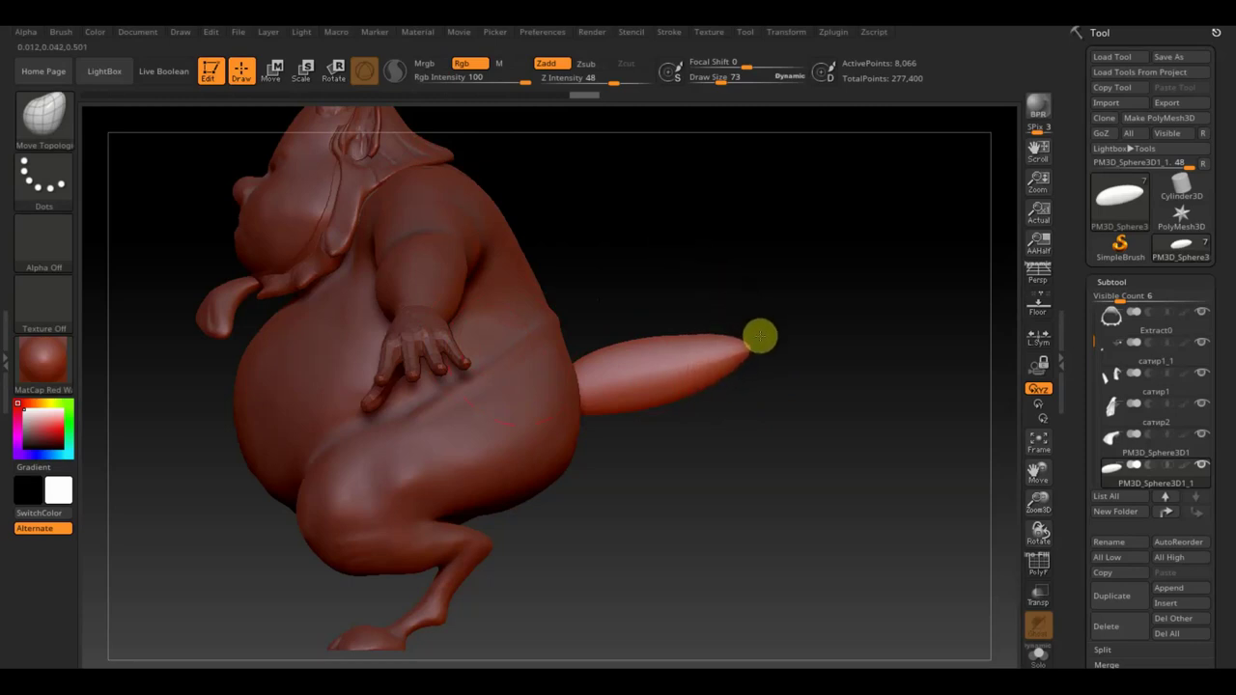
key("ctrl+z")
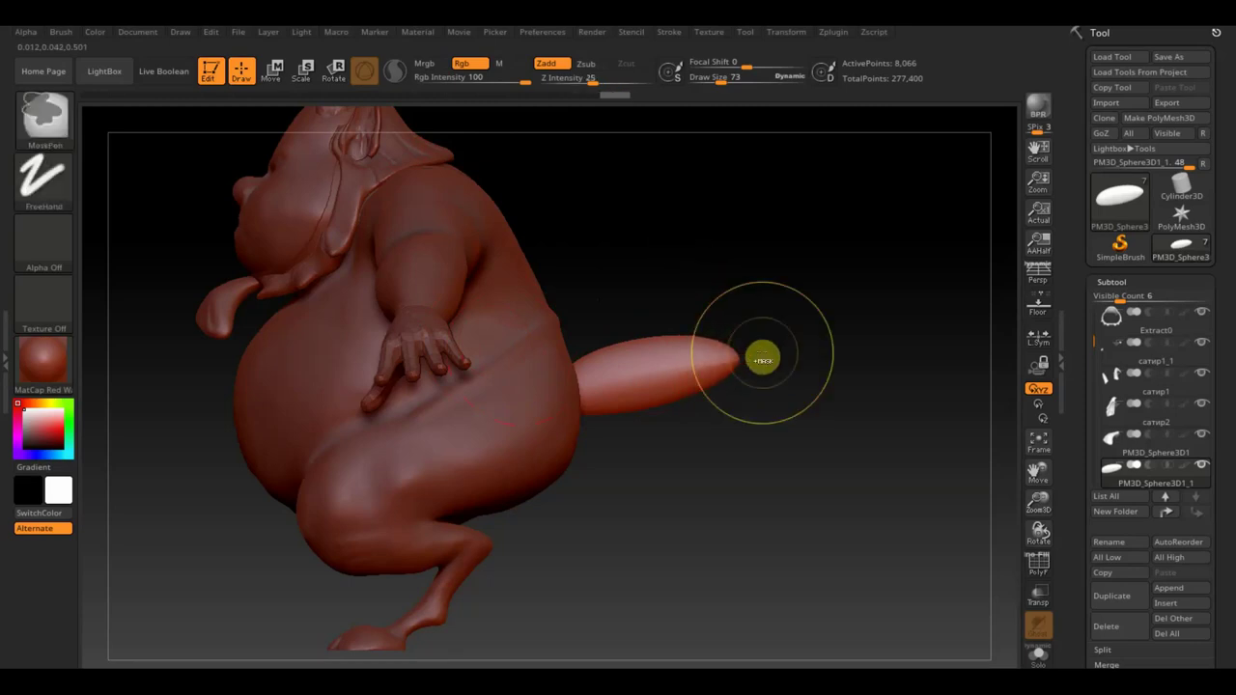
mouse_move(763, 351)
left_mouse_down()
mouse_move(782, 428)
mouse_move(756, 453)
mouse_move(811, 392)
left_mouse_up()
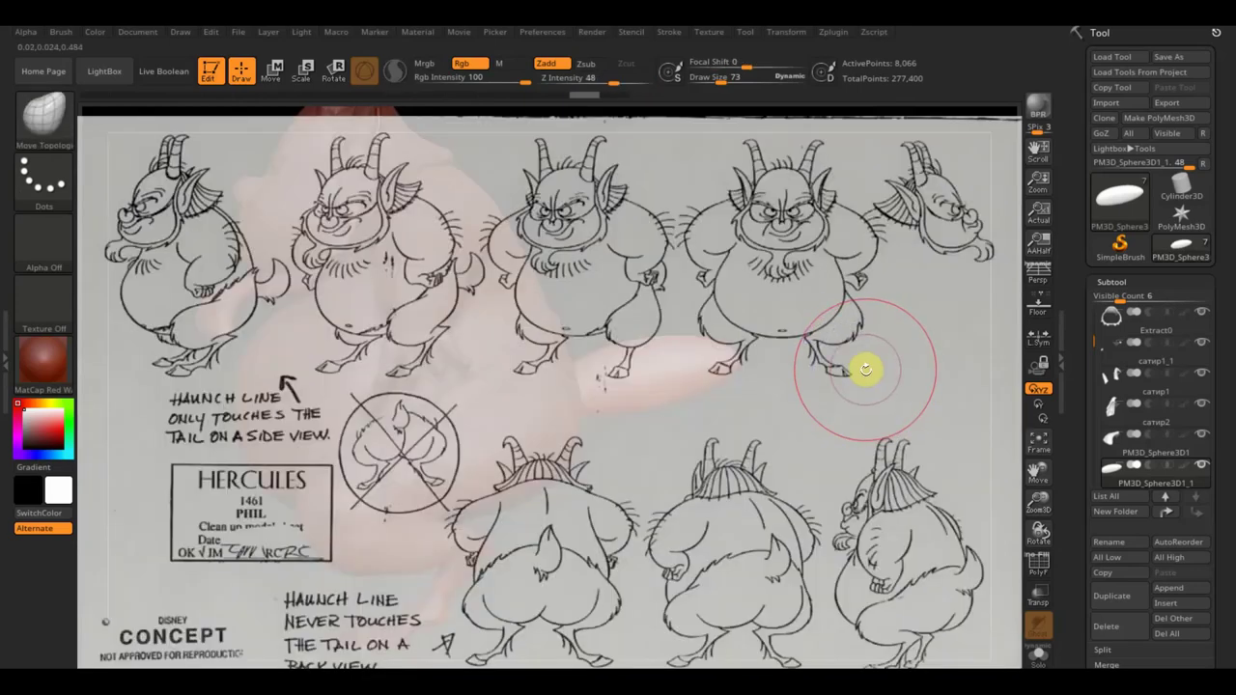
key("shift")
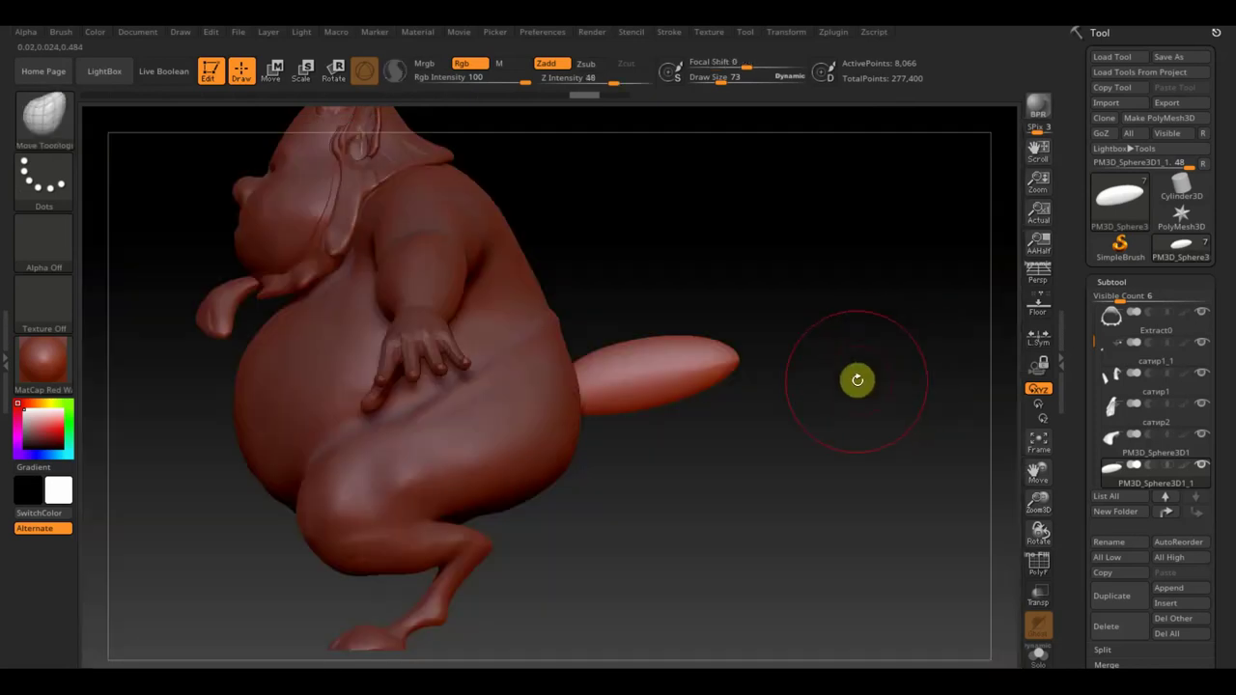
mouse_move(587, 293)
left_mouse_down()
mouse_move(724, 268)
mouse_move(836, 281)
left_mouse_up()
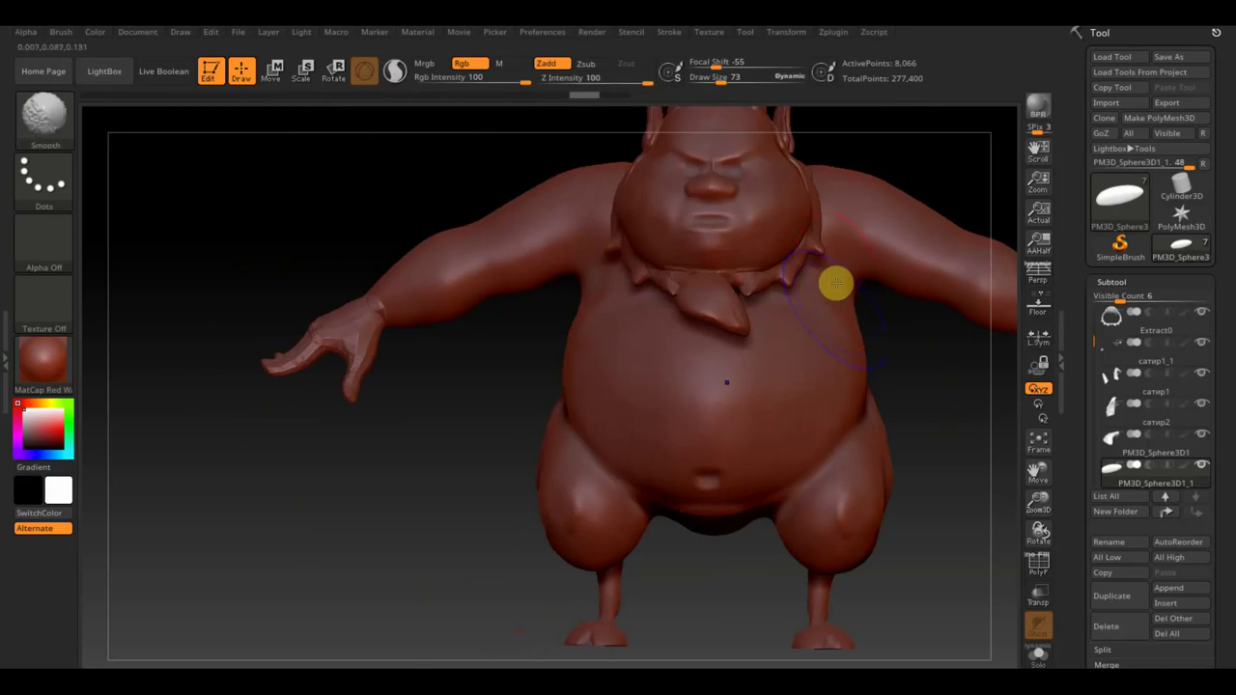
Select the collar pendant, orbit to a frontal close-up of the face, and set Draw Size to 14.
left_click_drag(940, 399, 905, 427)
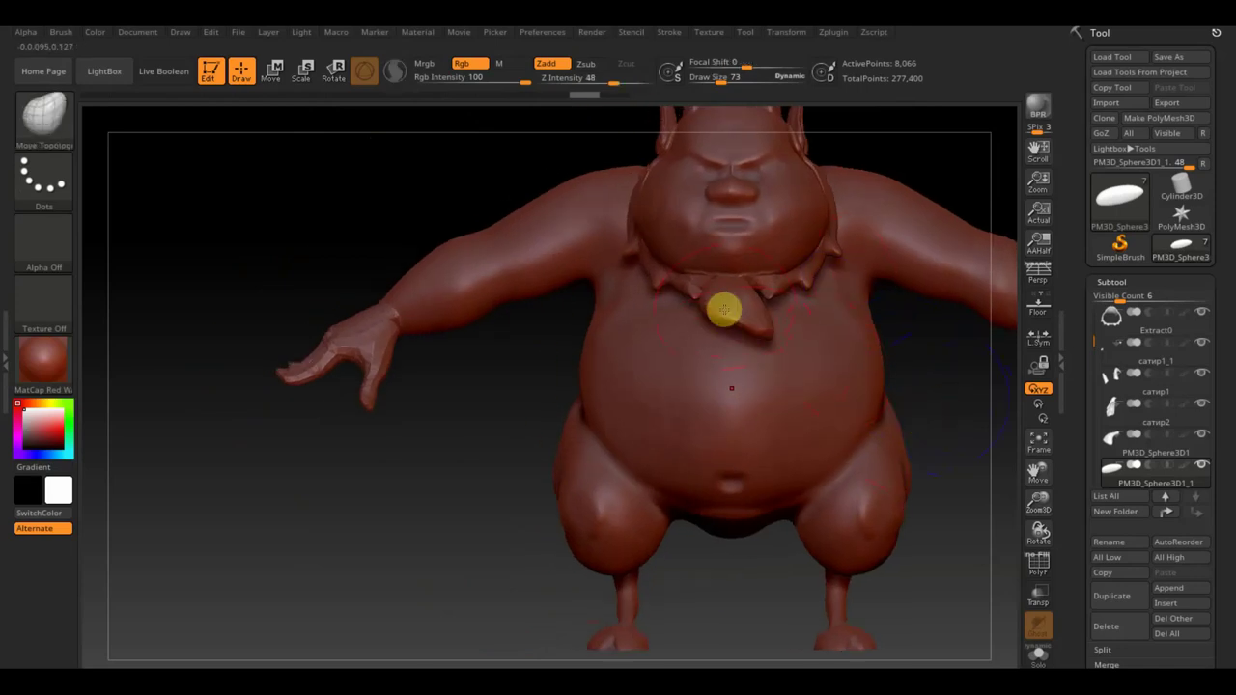
left_click(725, 307, "alt")
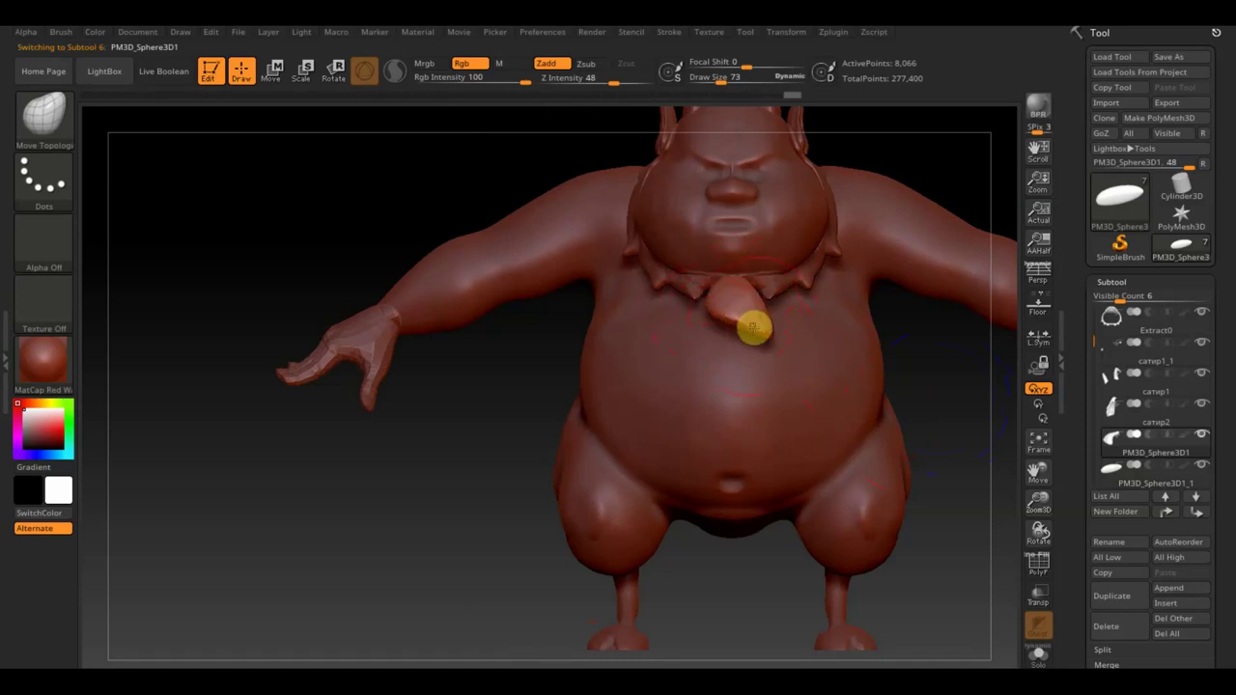
mouse_move(538, 421)
left_mouse_down()
mouse_move(471, 437)
mouse_move(331, 434)
mouse_move(322, 409)
left_mouse_up()
mouse_move(851, 530)
left_mouse_down()
mouse_move(784, 566)
mouse_move(786, 590)
mouse_move(748, 591)
left_mouse_up()
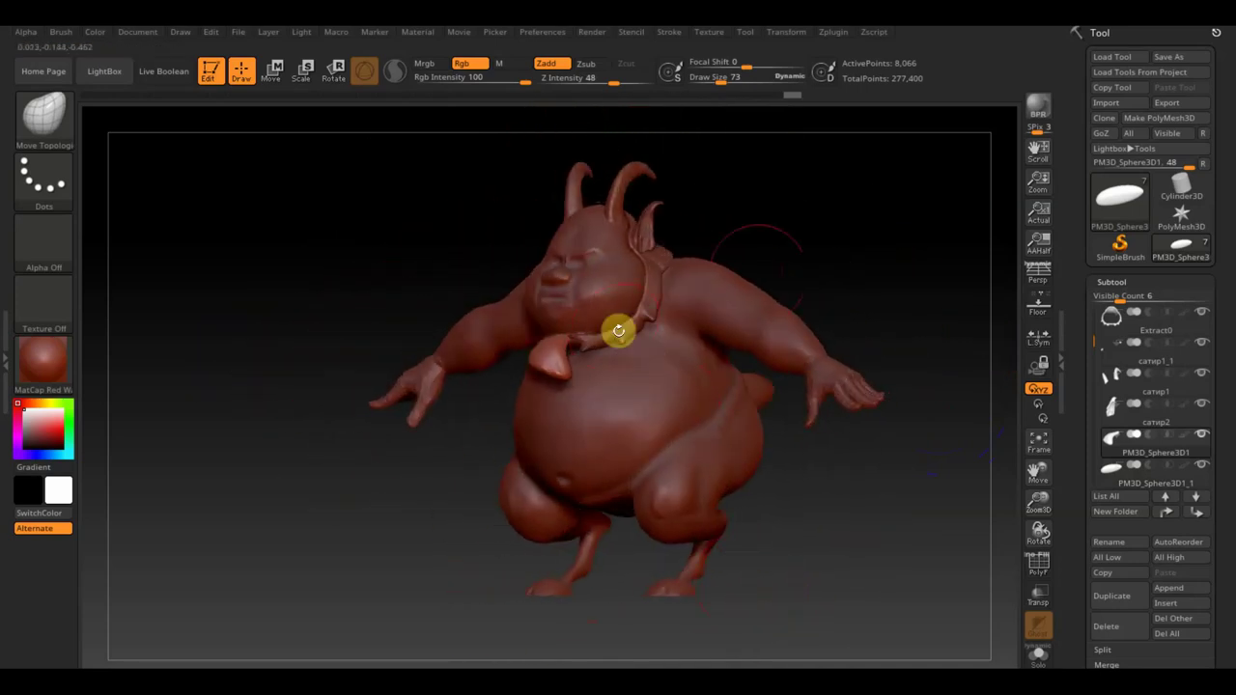
mouse_move(826, 247)
left_mouse_down()
mouse_move(845, 243)
mouse_move(856, 257)
mouse_move(839, 274)
mouse_move(860, 276)
mouse_move(817, 350)
left_mouse_up()
mouse_move(754, 477)
left_mouse_down("alt")
mouse_move(817, 595)
mouse_move(905, 193)
mouse_move(883, 337)
left_mouse_up("alt")
left_click(745, 56)
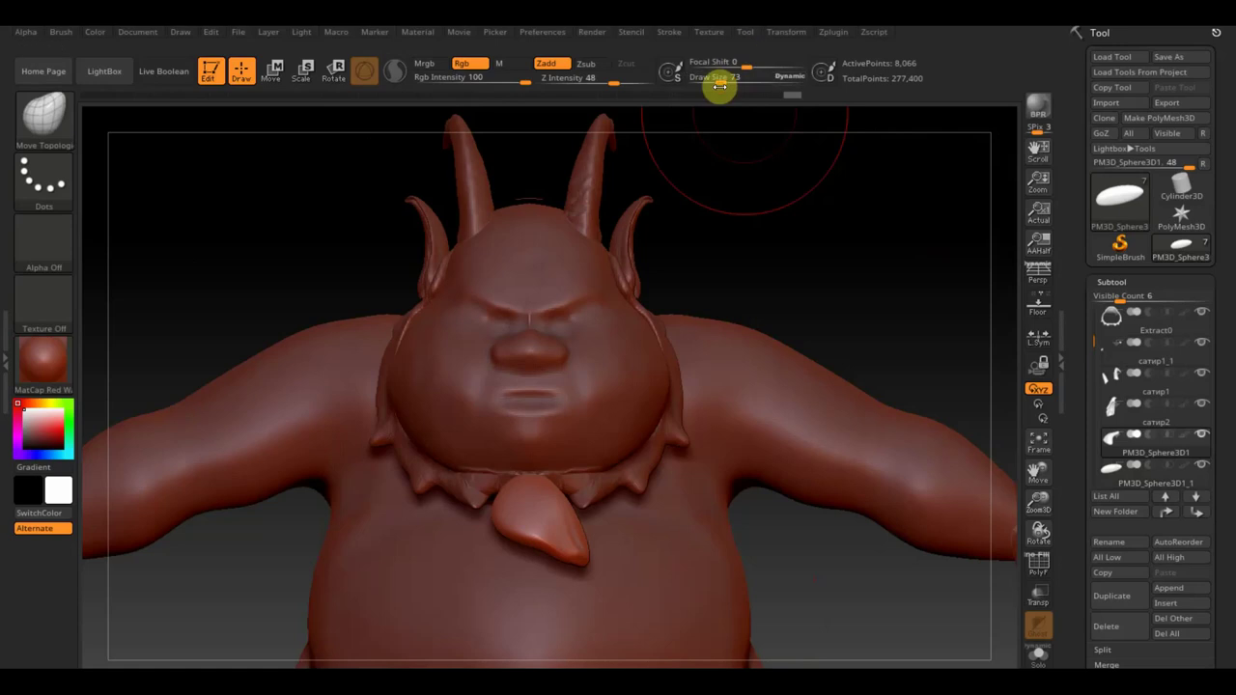
left_click_drag(715, 86, 713, 80)
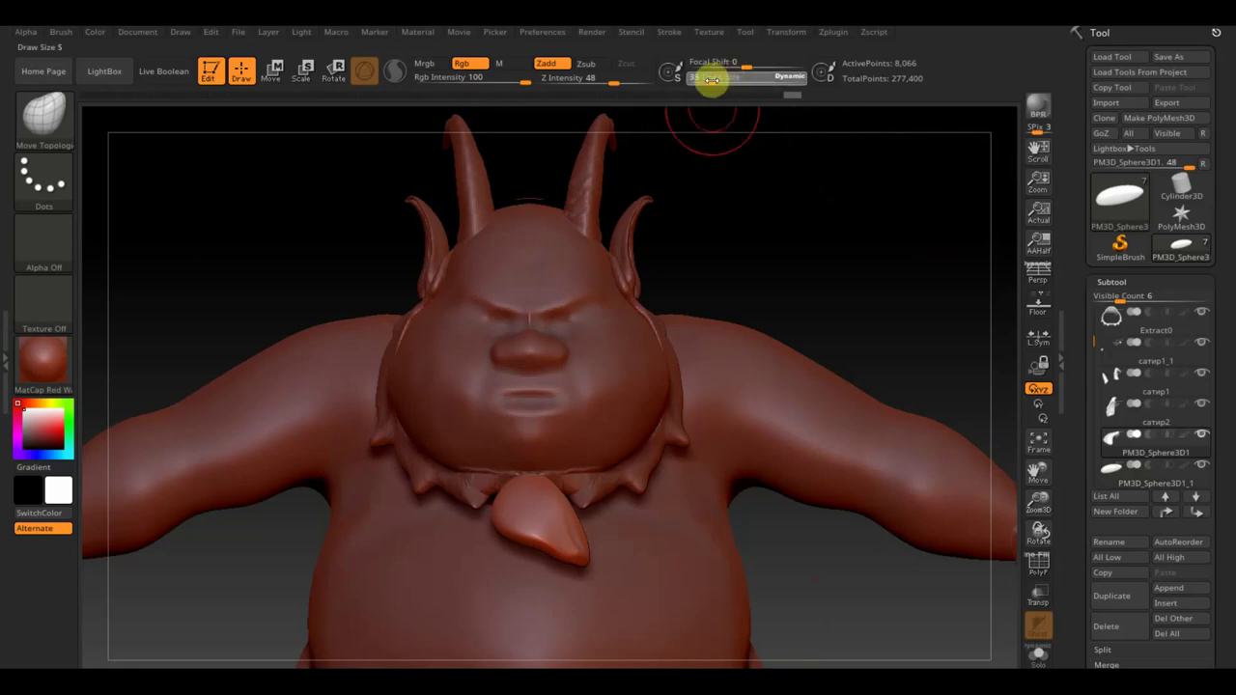
With the ClayBuildup brush, build up the mouth and reshape the lower lip and chin.
left_click(43, 116)
left_click(188, 134)
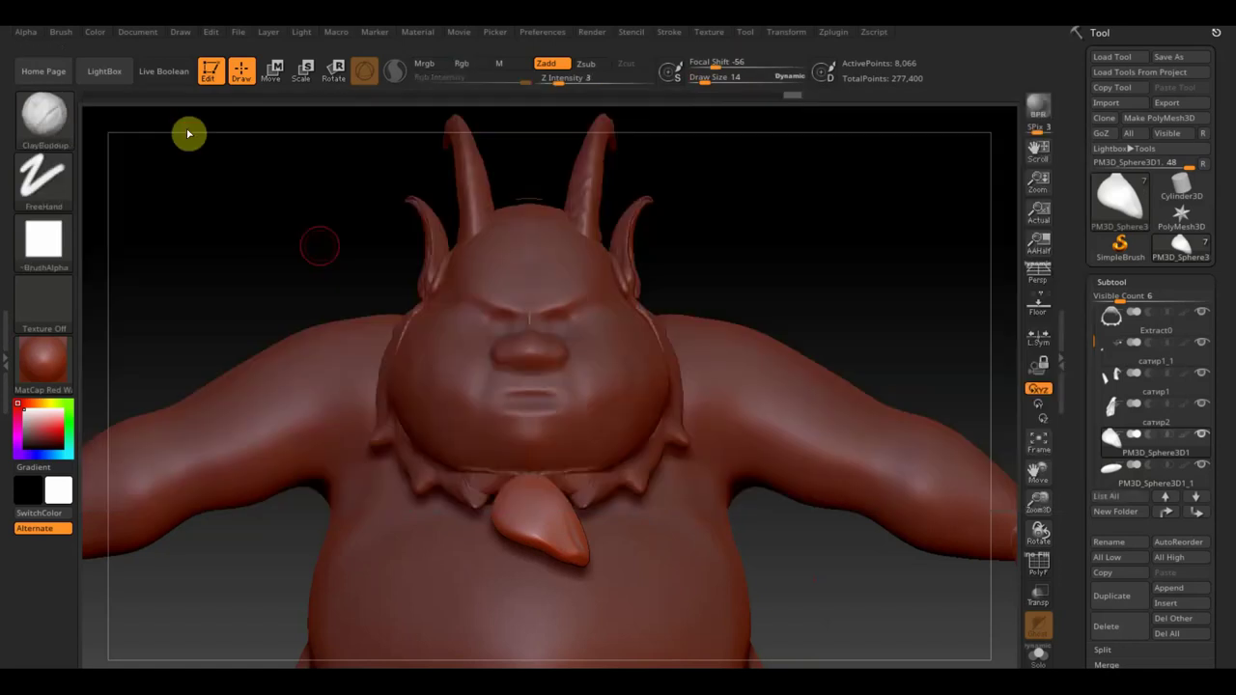
left_click(527, 389, "alt")
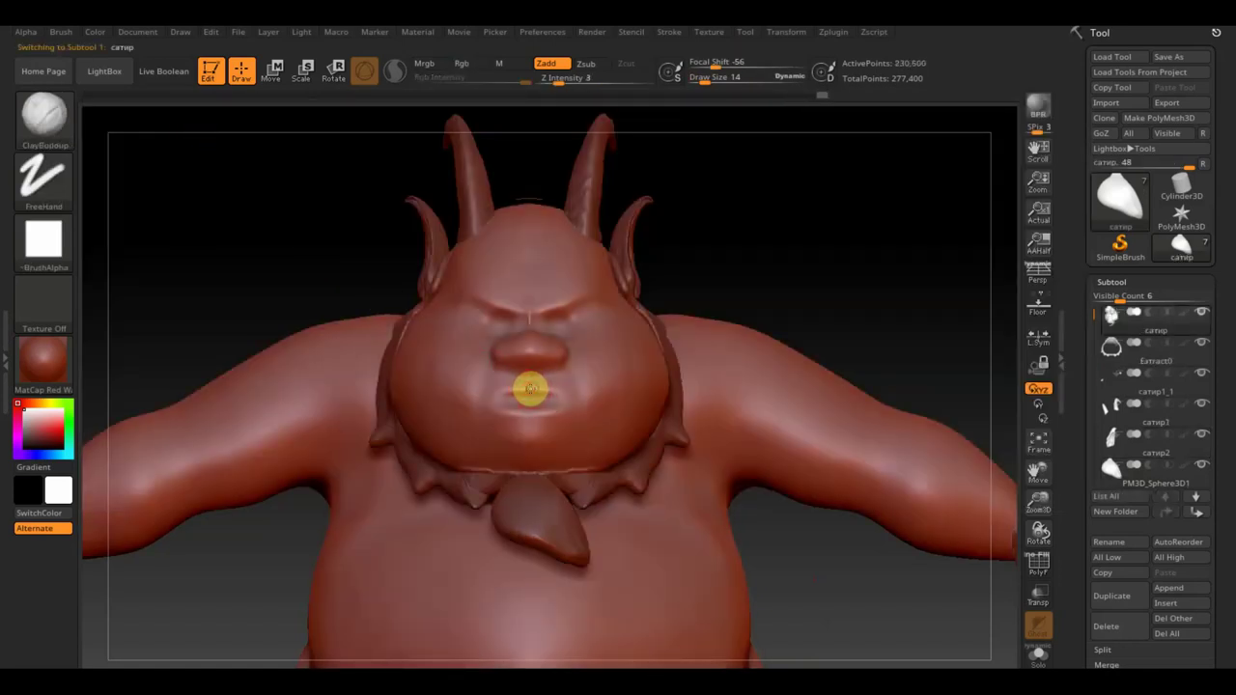
mouse_move(534, 384)
left_mouse_down()
mouse_move(513, 383)
mouse_move(540, 416)
mouse_move(563, 407)
left_mouse_up()
left_click_drag(872, 199, 861, 295, "alt")
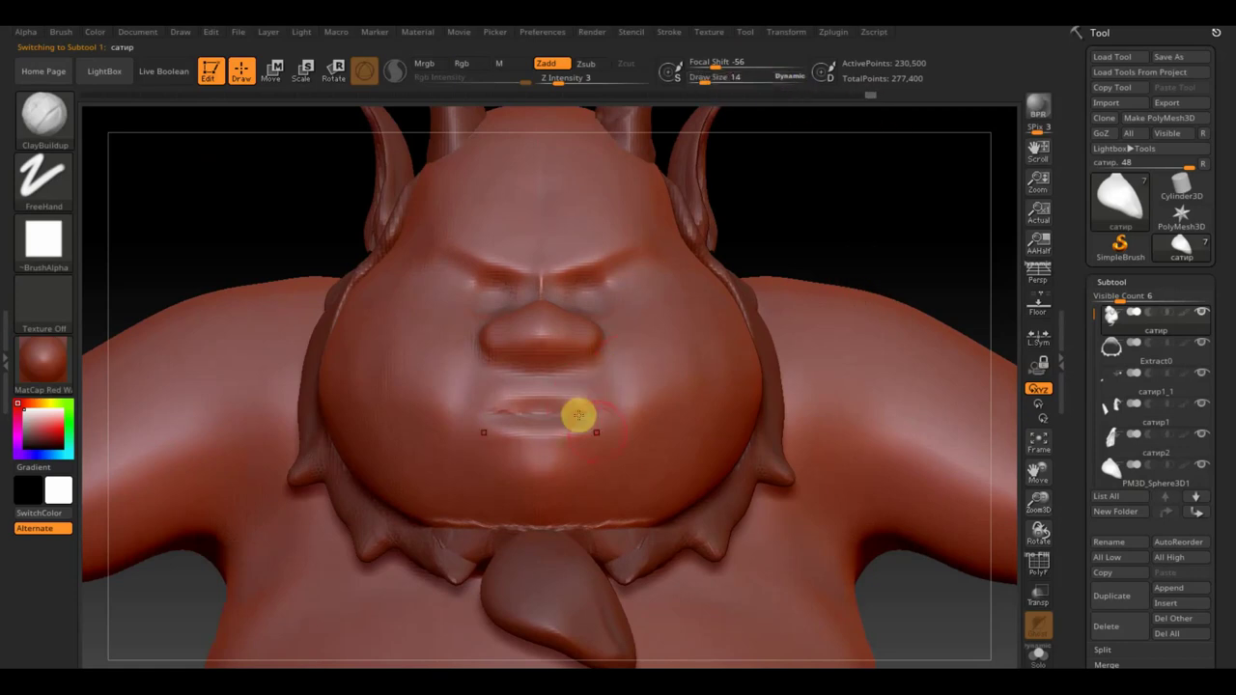
left_click_drag(565, 442, 495, 440)
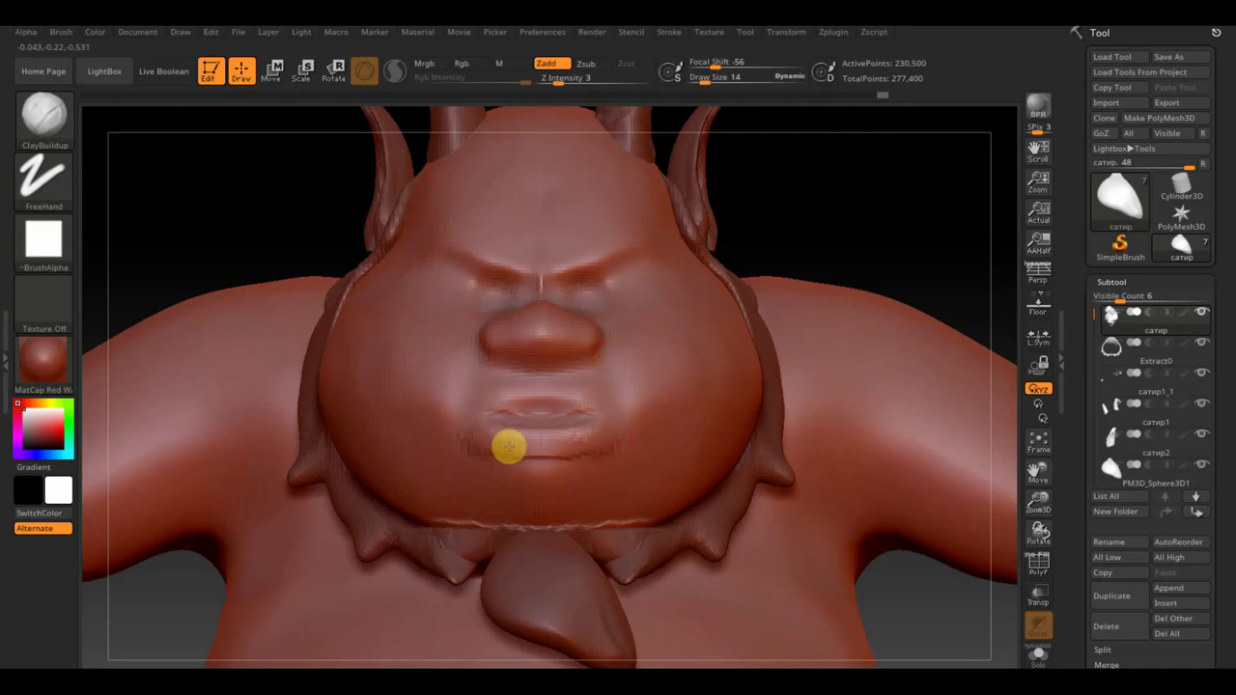
left_click_drag(602, 441, 496, 441)
left_click_drag(571, 493, 524, 488)
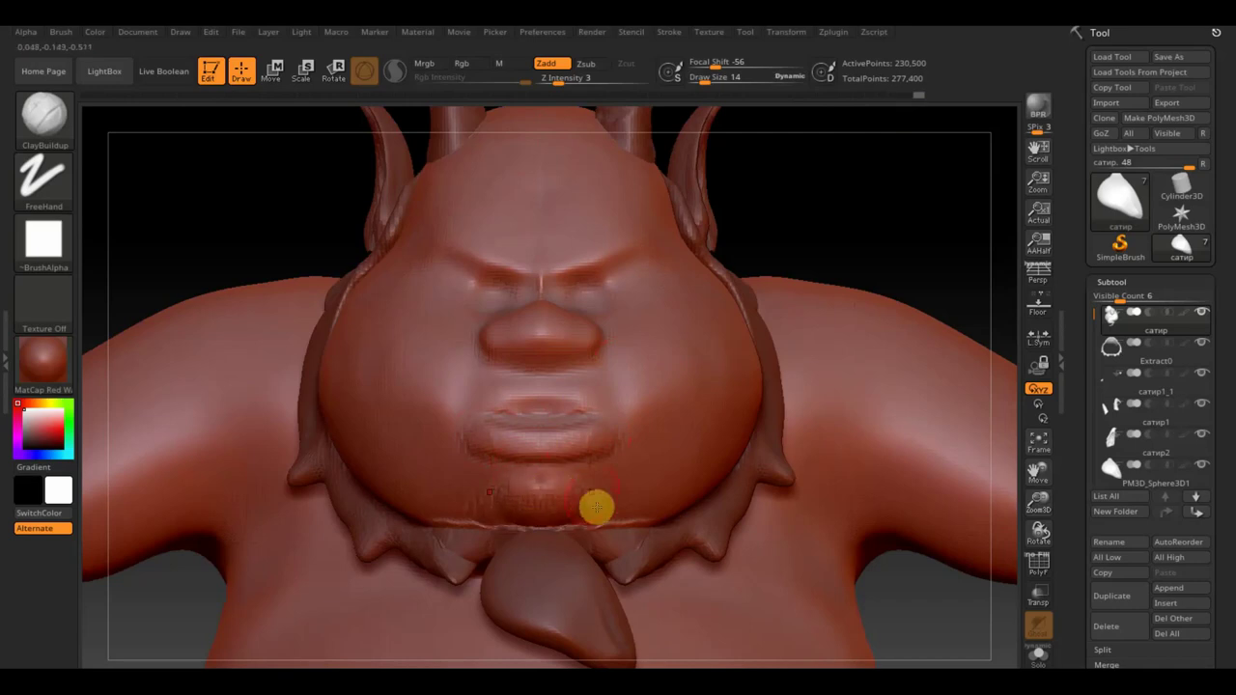
mouse_move(585, 496)
left_mouse_down("shift")
mouse_move(508, 493)
mouse_move(515, 514)
left_mouse_up("shift")
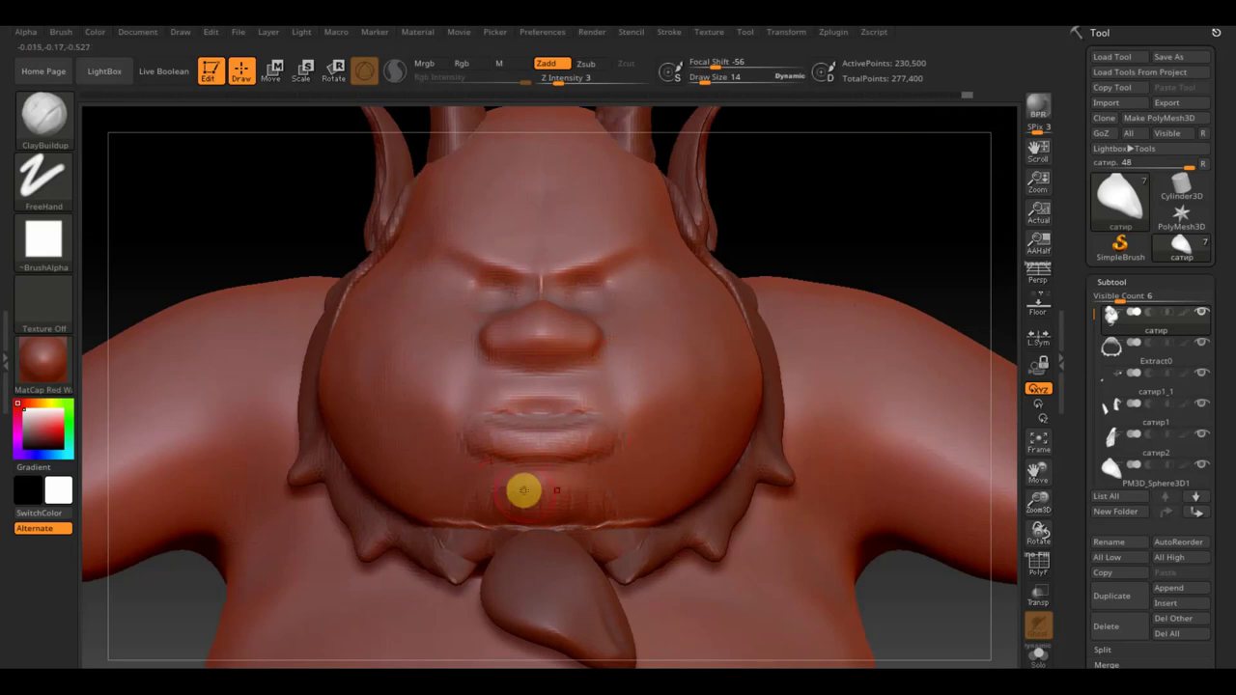
Add a chin stroke, smooth the cheek, ear and neck seams, then select the Extract0 collar.
mouse_move(808, 265)
left_mouse_down()
mouse_move(891, 260)
mouse_move(755, 403)
mouse_move(554, 497)
left_mouse_up()
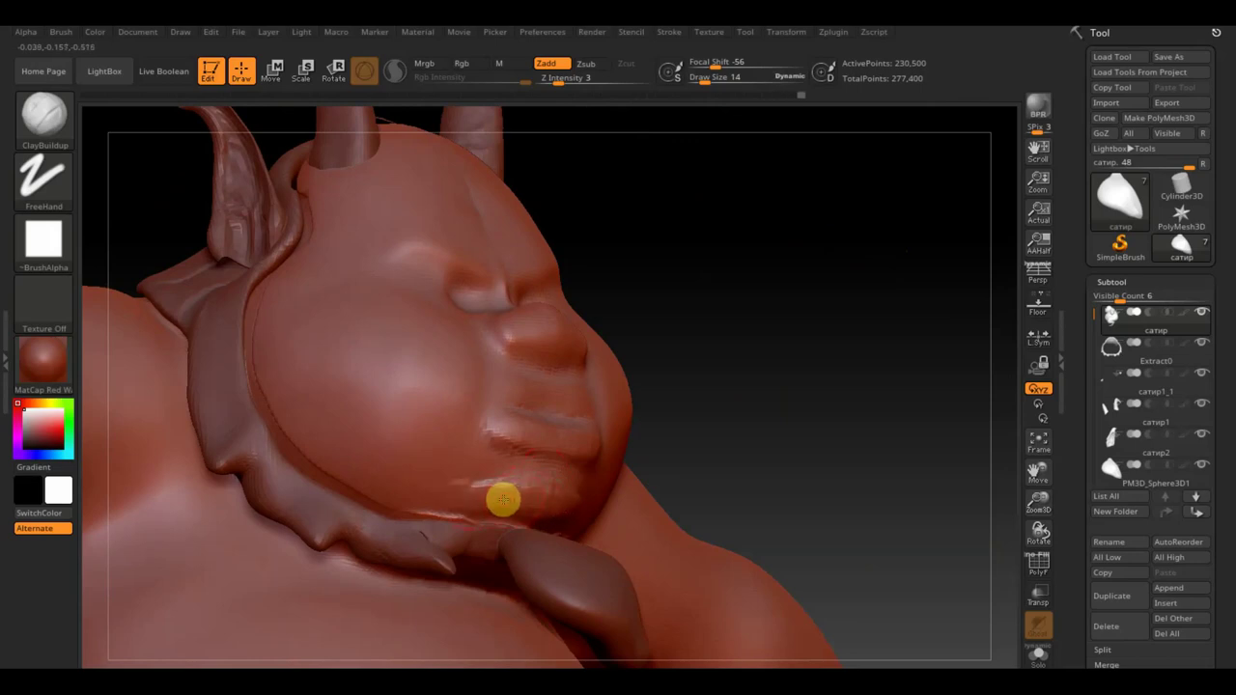
mouse_move(503, 499)
left_mouse_down()
mouse_move(516, 495)
mouse_move(438, 483)
mouse_move(570, 461)
left_mouse_up()
mouse_move(715, 440)
left_mouse_down()
mouse_move(737, 450)
mouse_move(571, 506)
left_mouse_up()
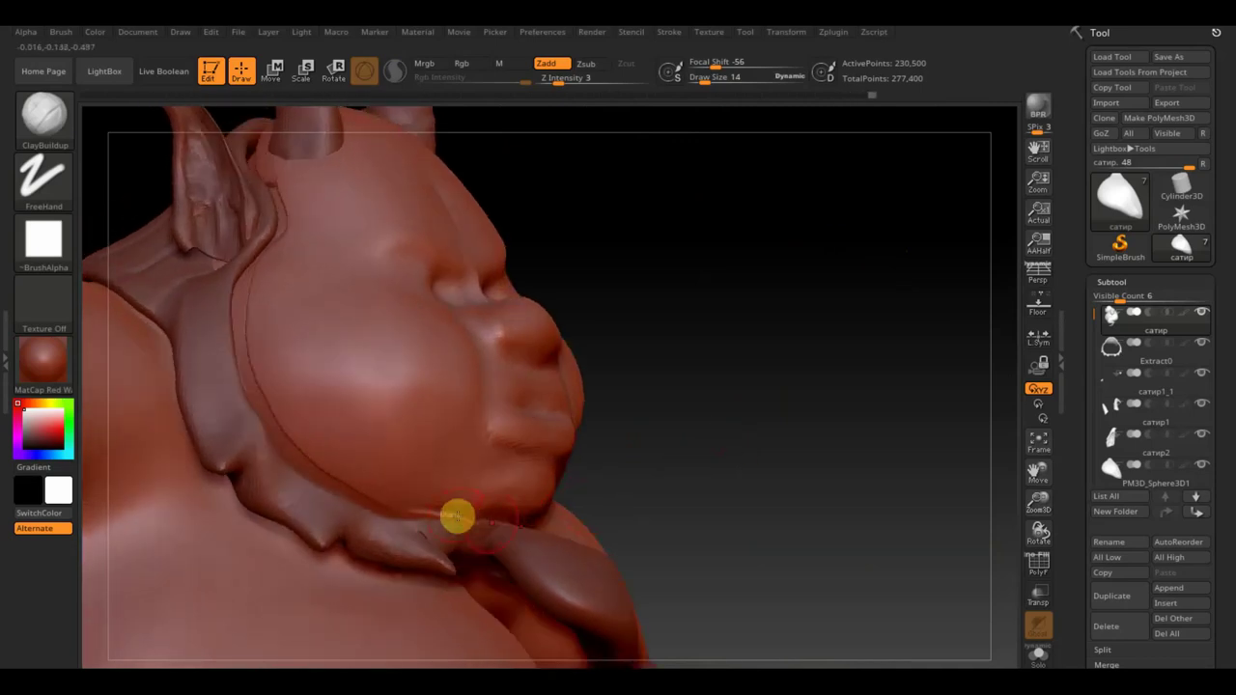
left_click_drag(696, 448, 549, 528)
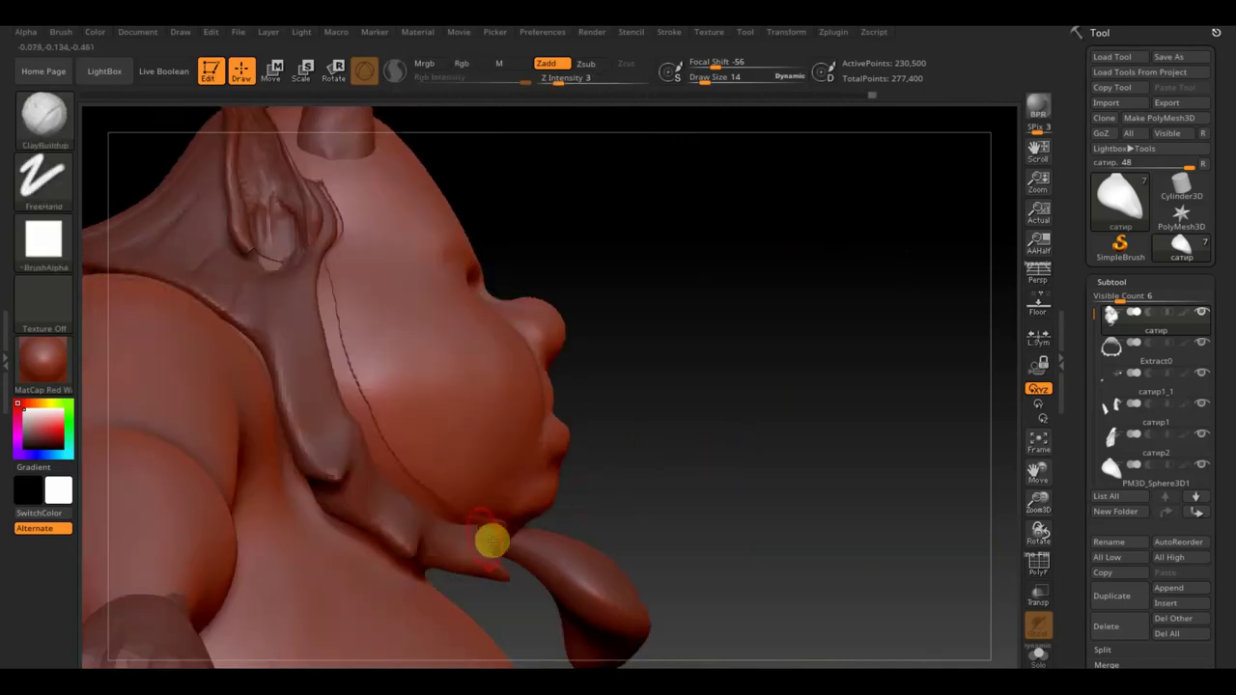
left_click_drag(590, 436, 467, 435)
mouse_move(303, 289)
left_mouse_down("shift")
mouse_move(299, 299)
mouse_move(314, 289)
mouse_move(331, 403)
mouse_move(373, 474)
mouse_move(353, 441)
mouse_move(437, 519)
left_mouse_up("shift")
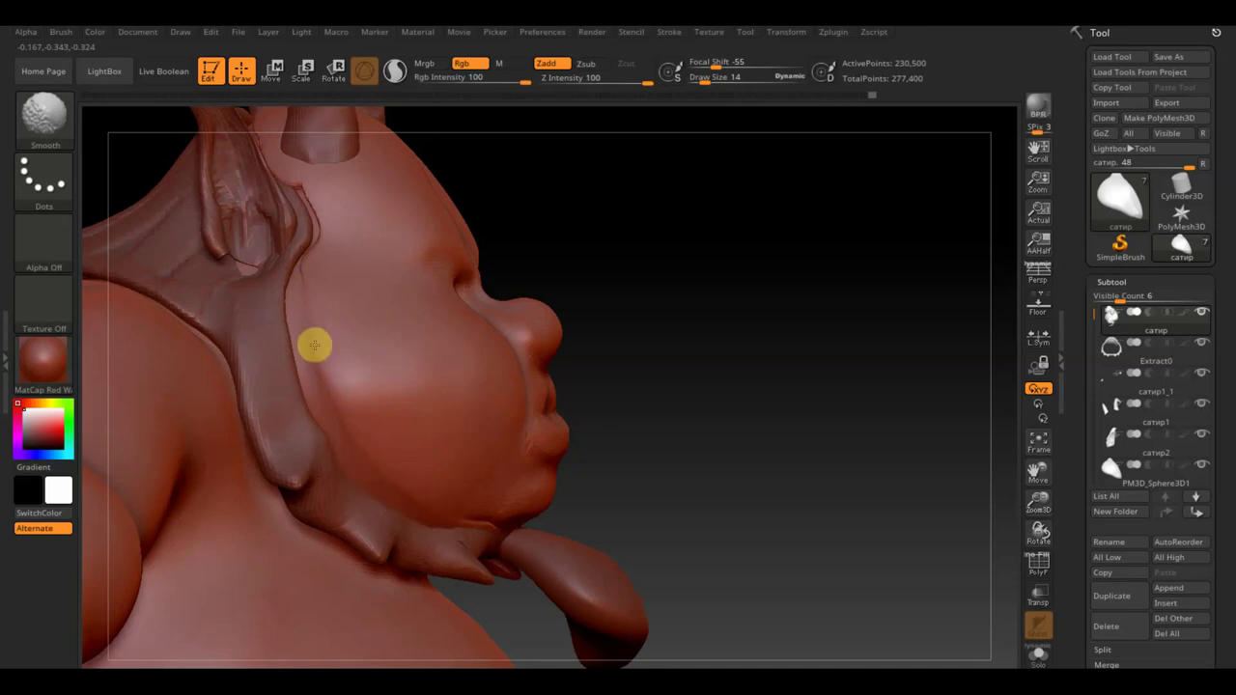
left_click_drag(309, 257, 293, 193, "shift")
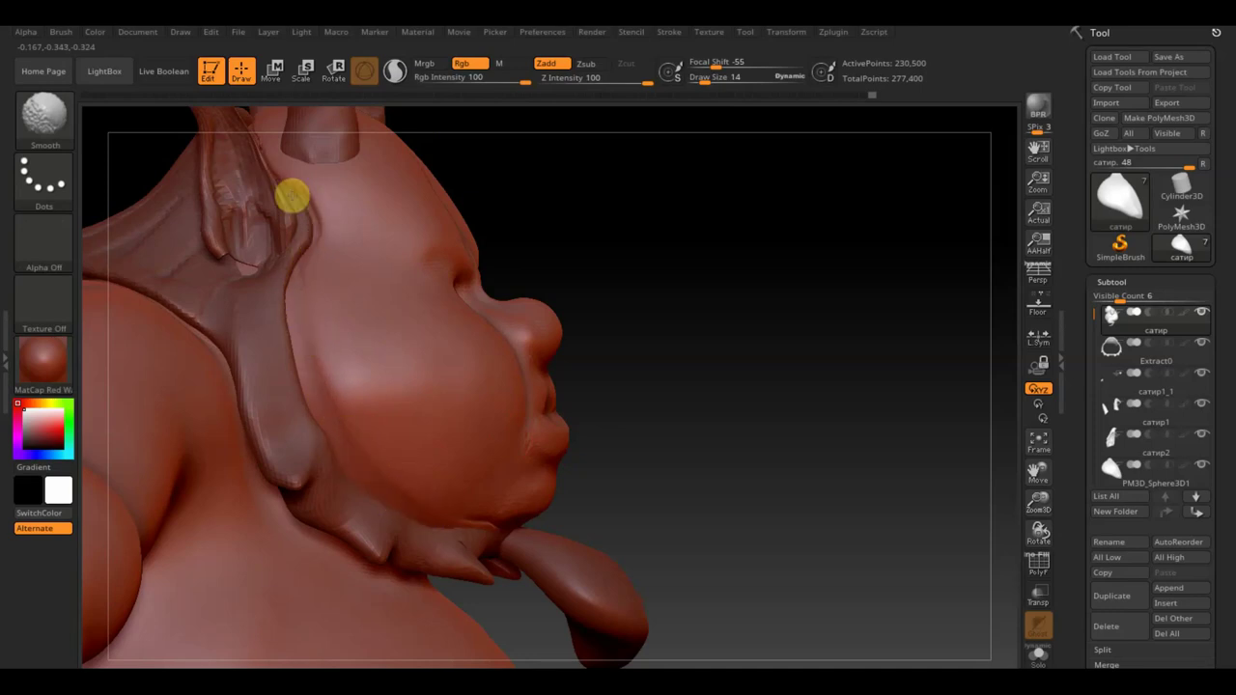
left_click_drag(491, 254, 607, 193)
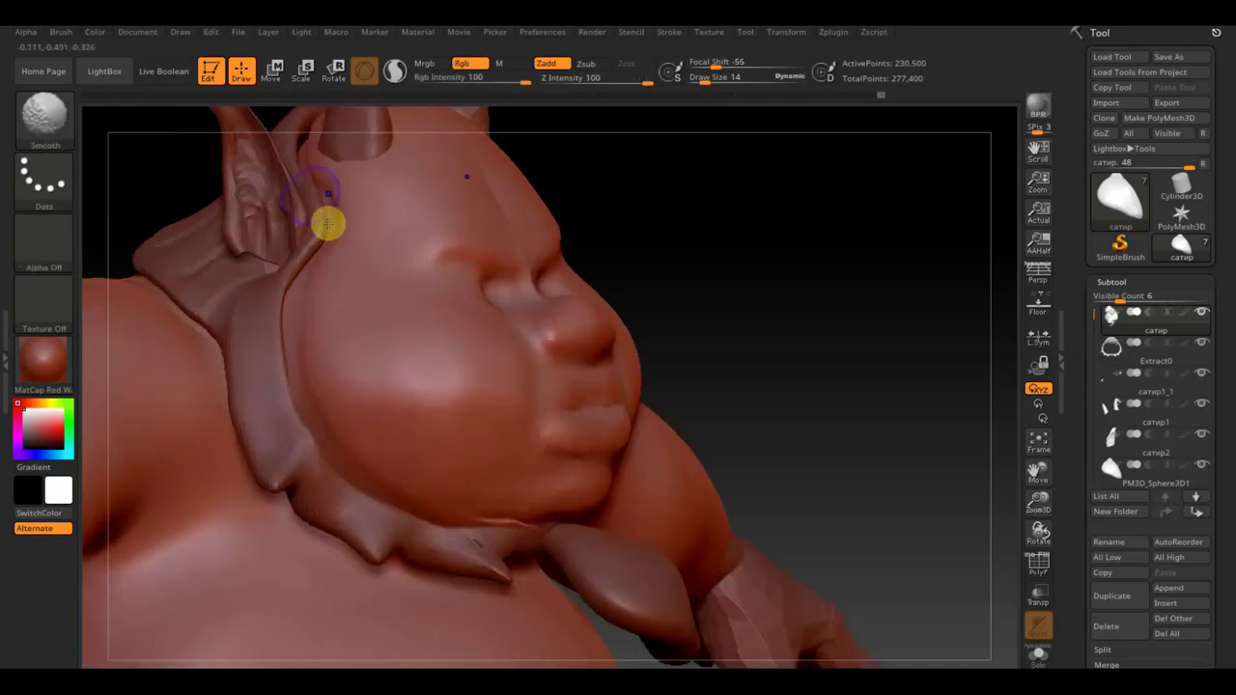
left_click_drag(323, 166, 320, 425, "shift")
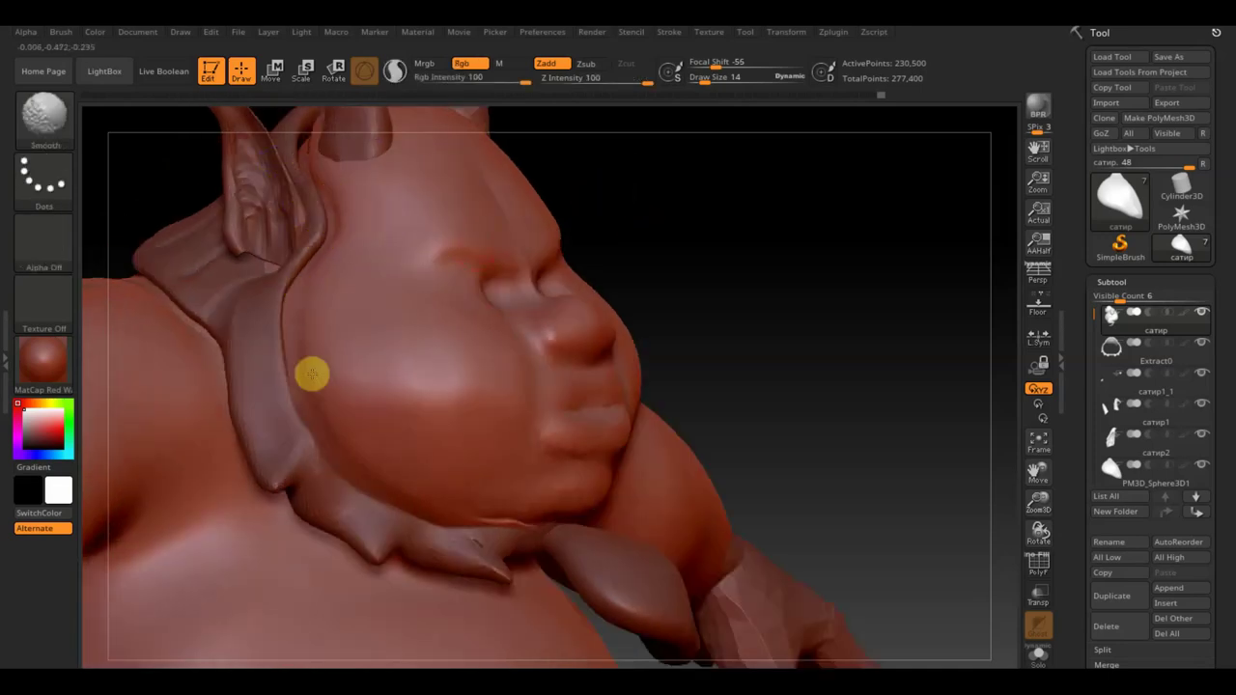
left_click_drag(726, 270, 756, 428)
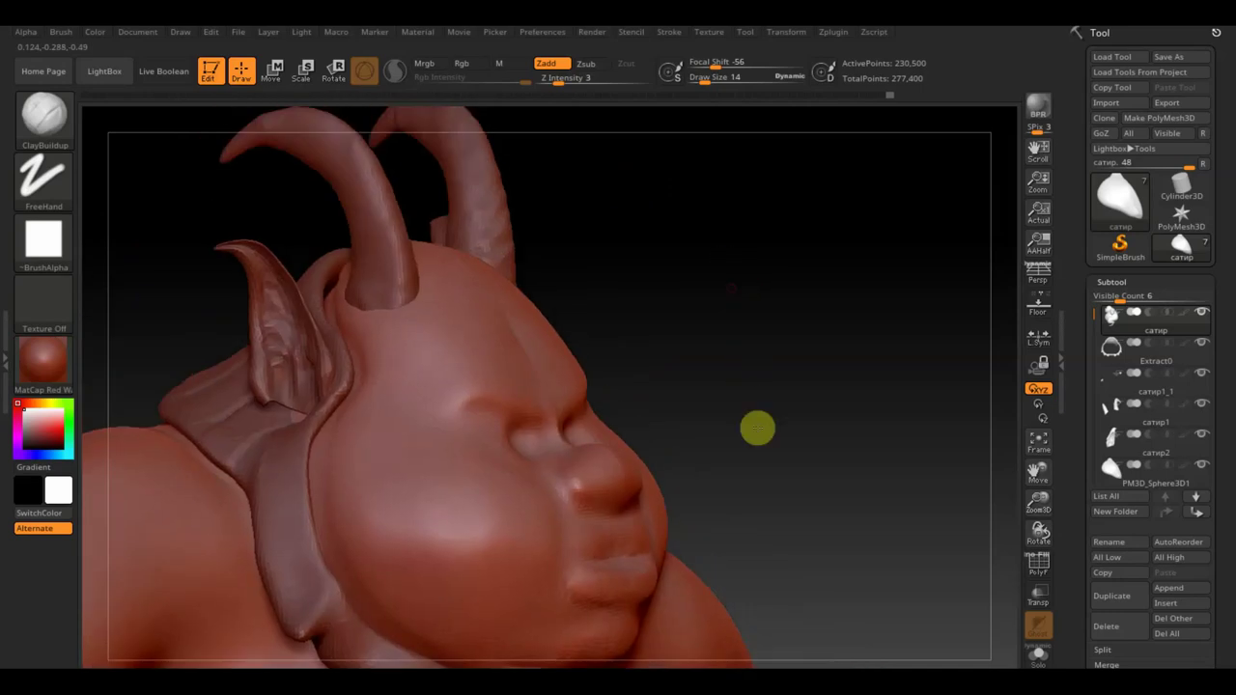
left_click(297, 275, "alt")
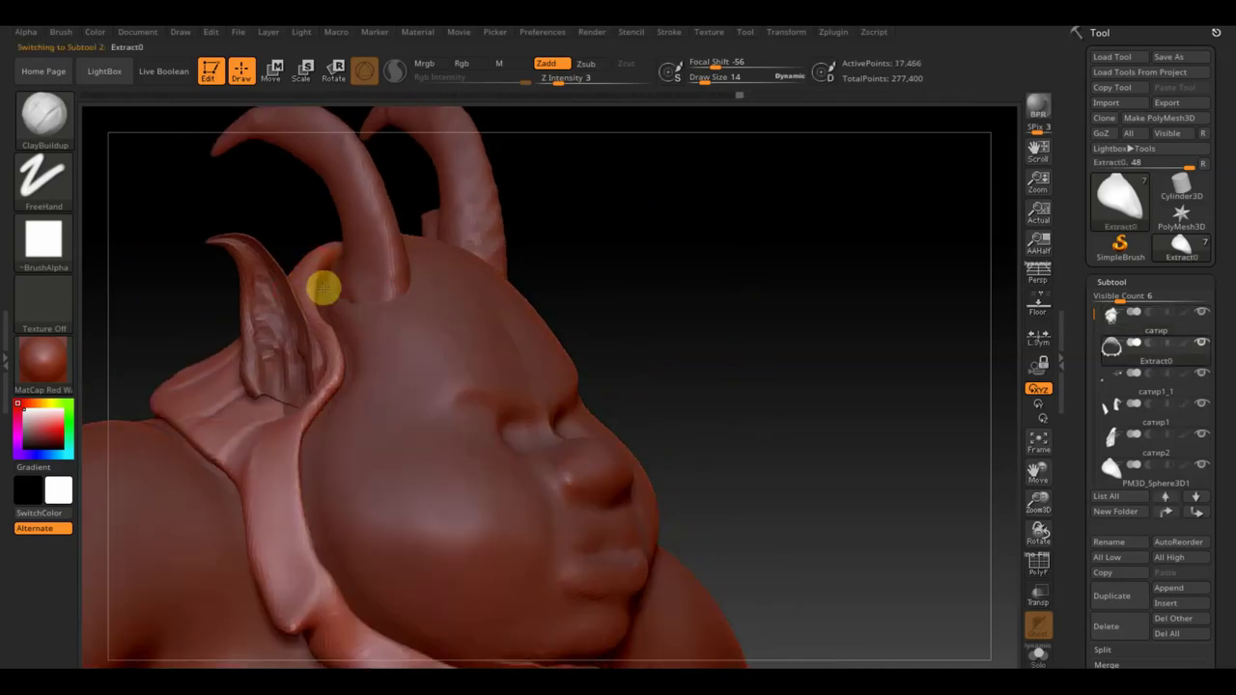
Switch to the Move Topological brush at Draw Size 58.
left_click(44, 114)
left_click(343, 140)
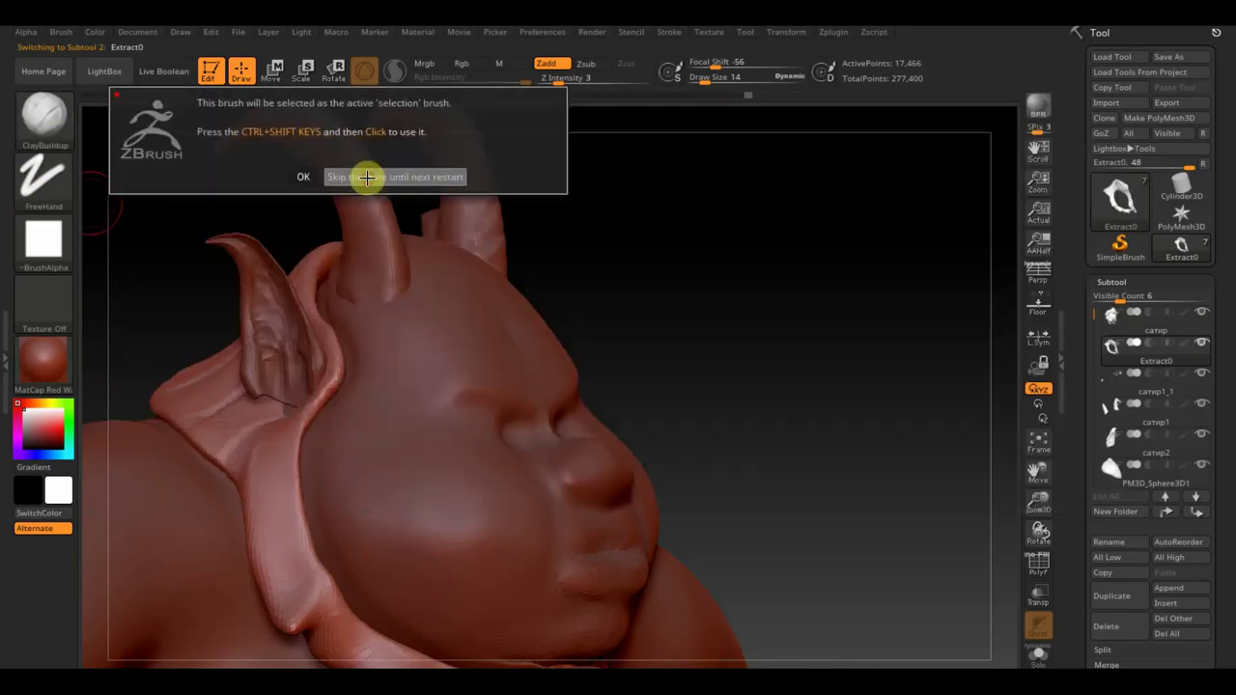
left_click(360, 177)
left_click(69, 121)
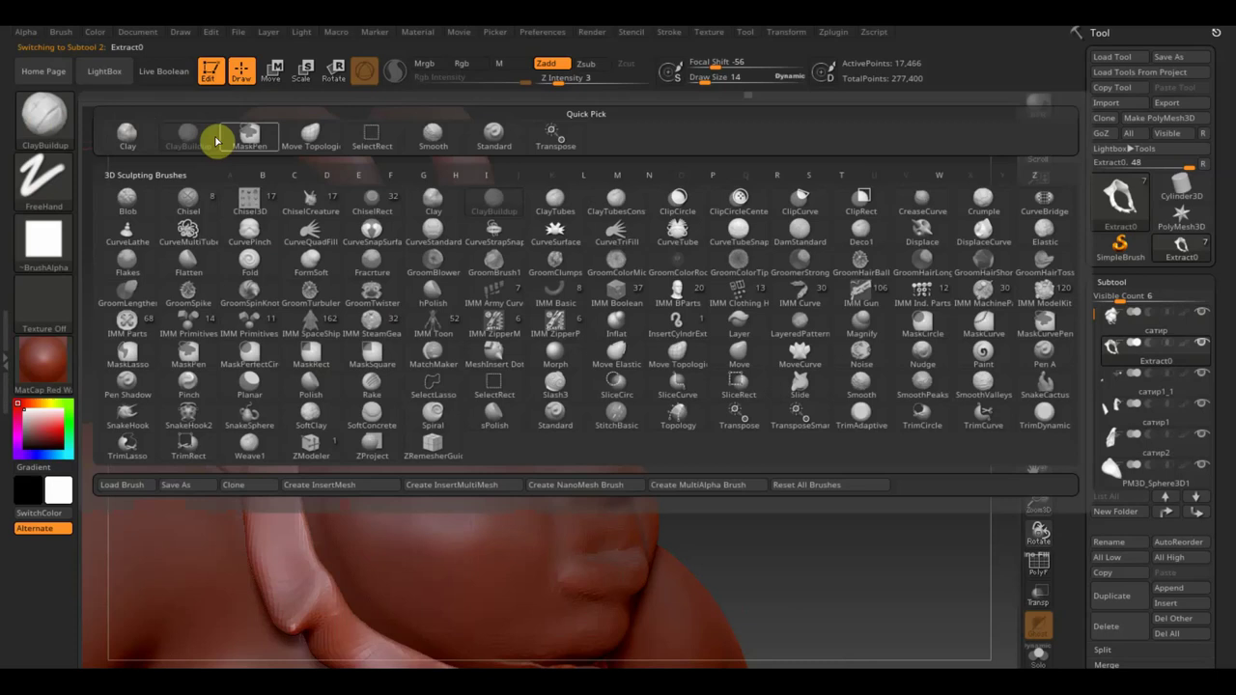
left_click(312, 132)
left_click_drag(703, 82, 715, 83)
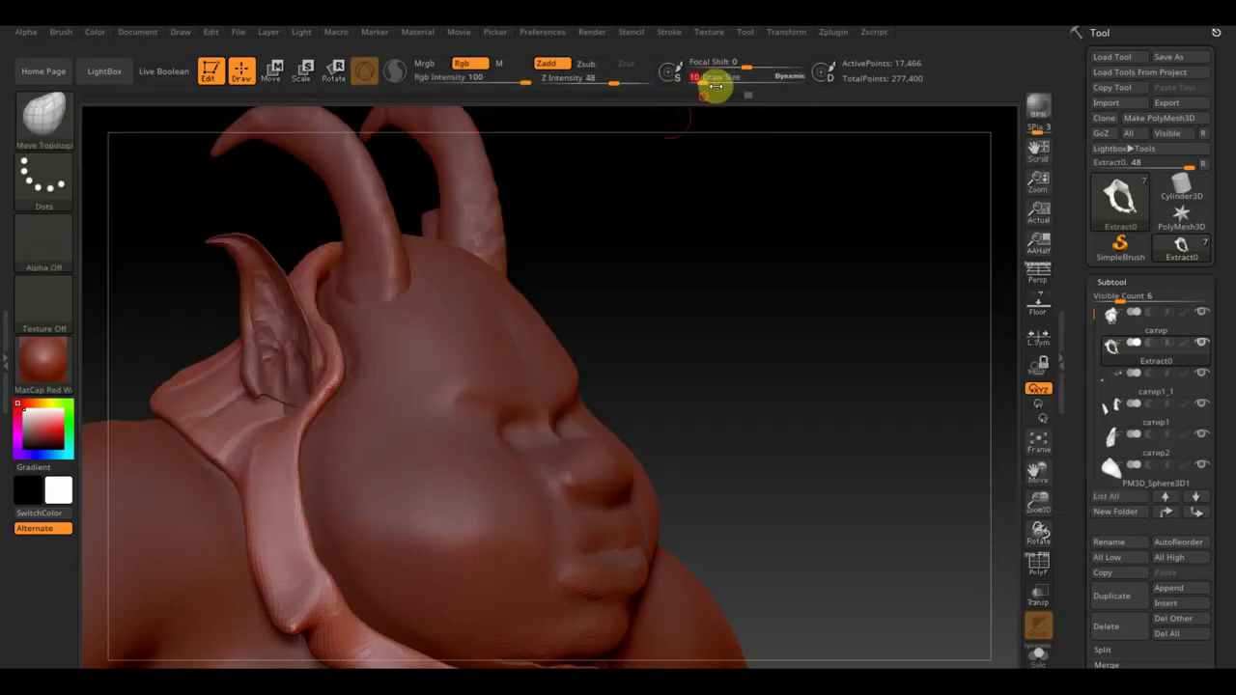
left_click_drag(703, 81, 719, 81)
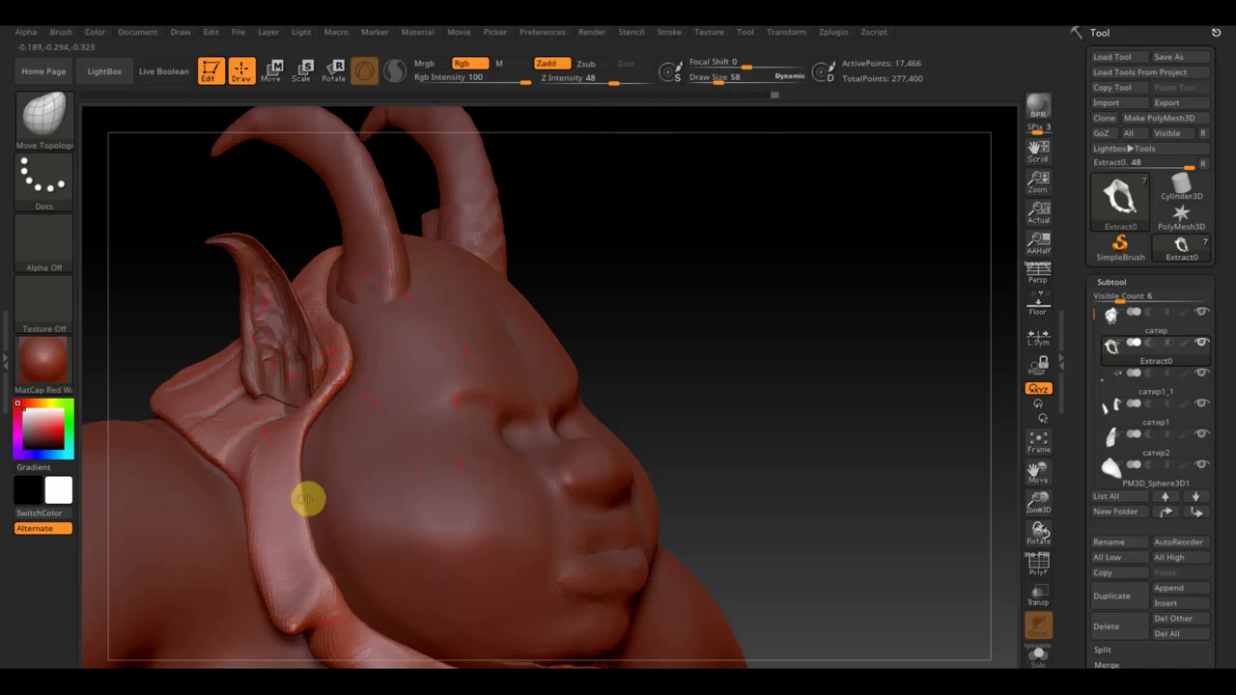
Pull the collar strand tip up by the jaw and the tongue base up toward the chin.
left_click_drag(604, 412, 778, 380)
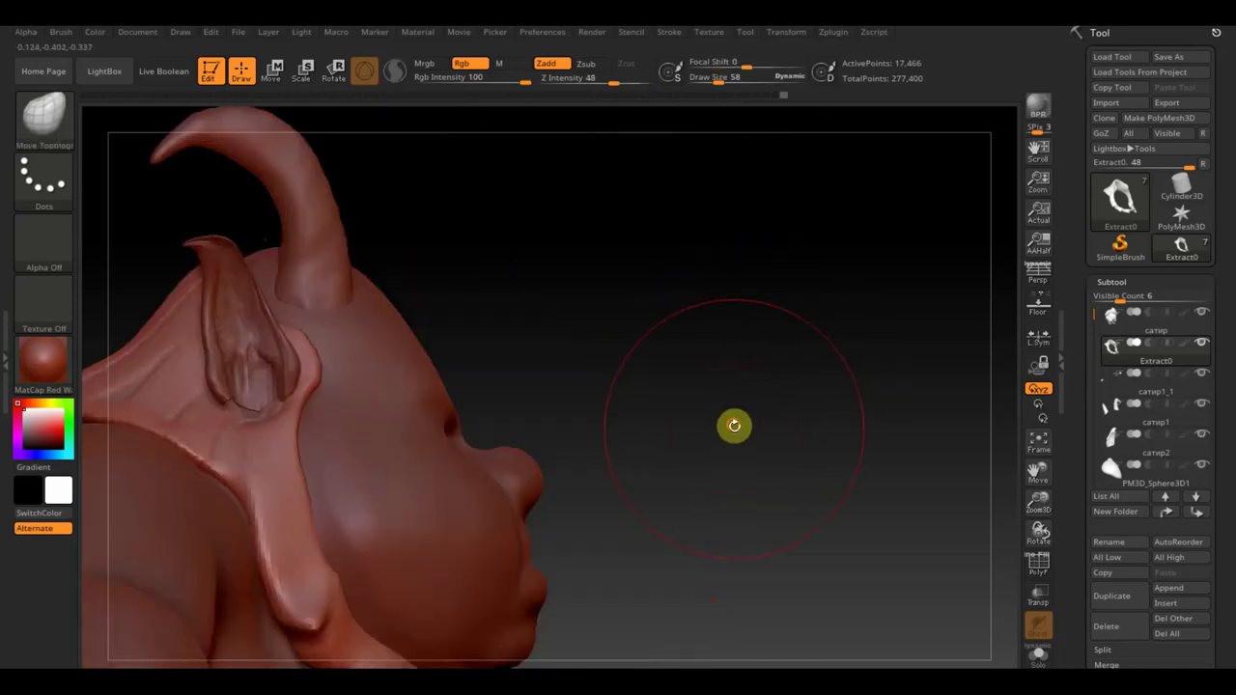
left_click_drag(734, 425, 745, 308)
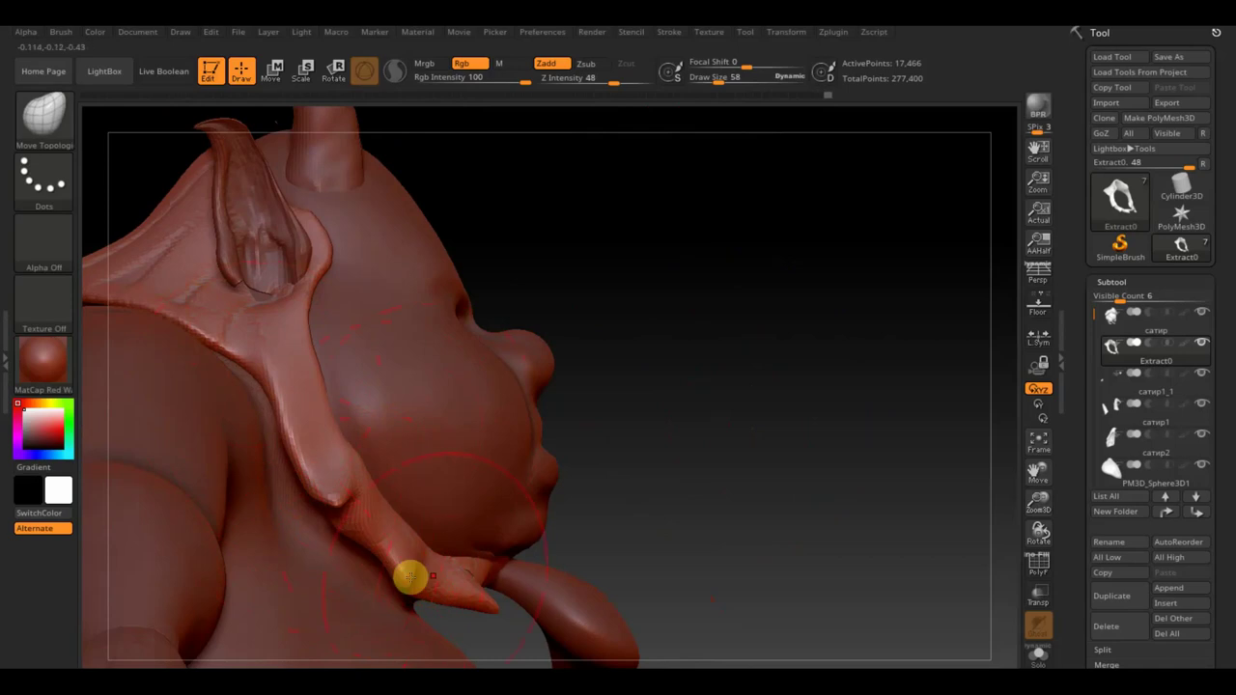
left_click_drag(494, 573, 515, 560)
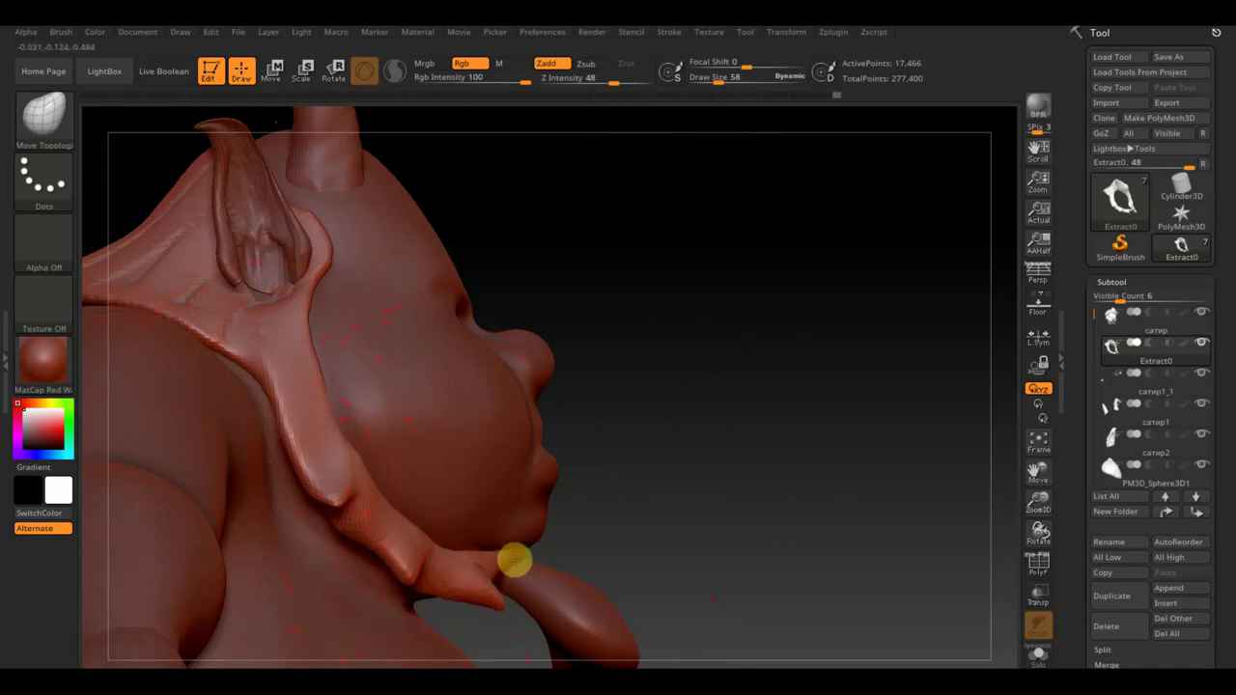
left_click_drag(667, 552, 608, 560)
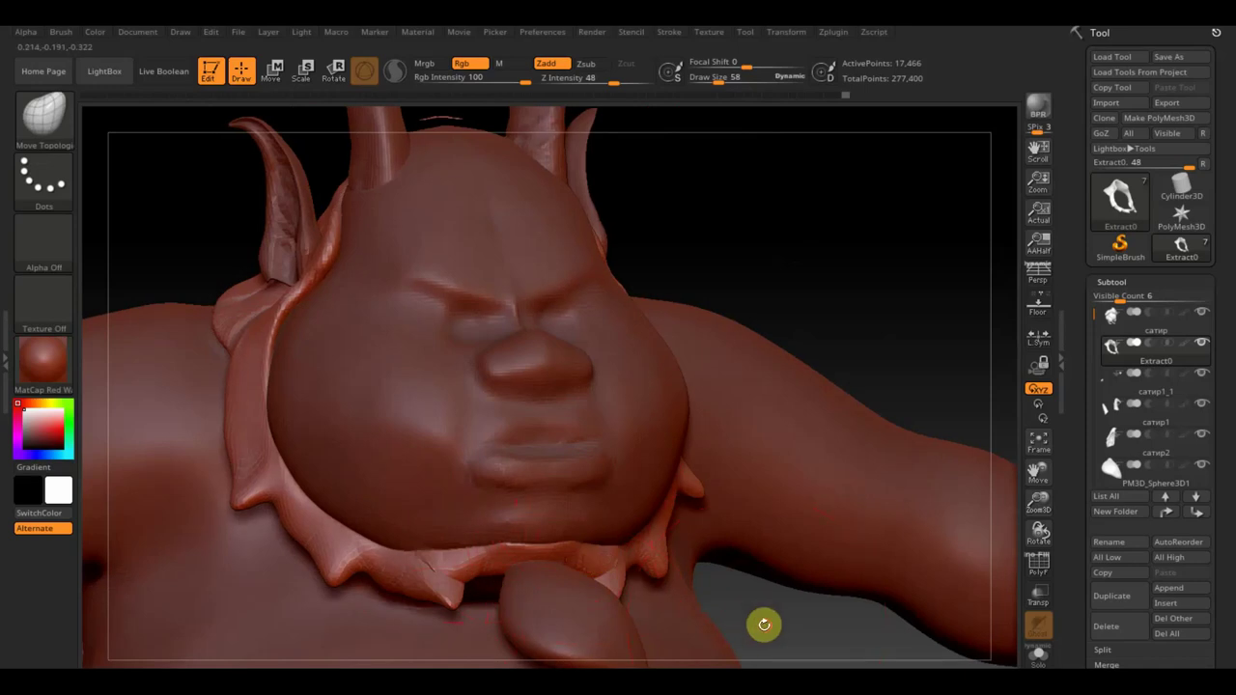
left_click_drag(764, 624, 820, 631)
left_click(539, 590, "alt")
left_click_drag(539, 590, 541, 551)
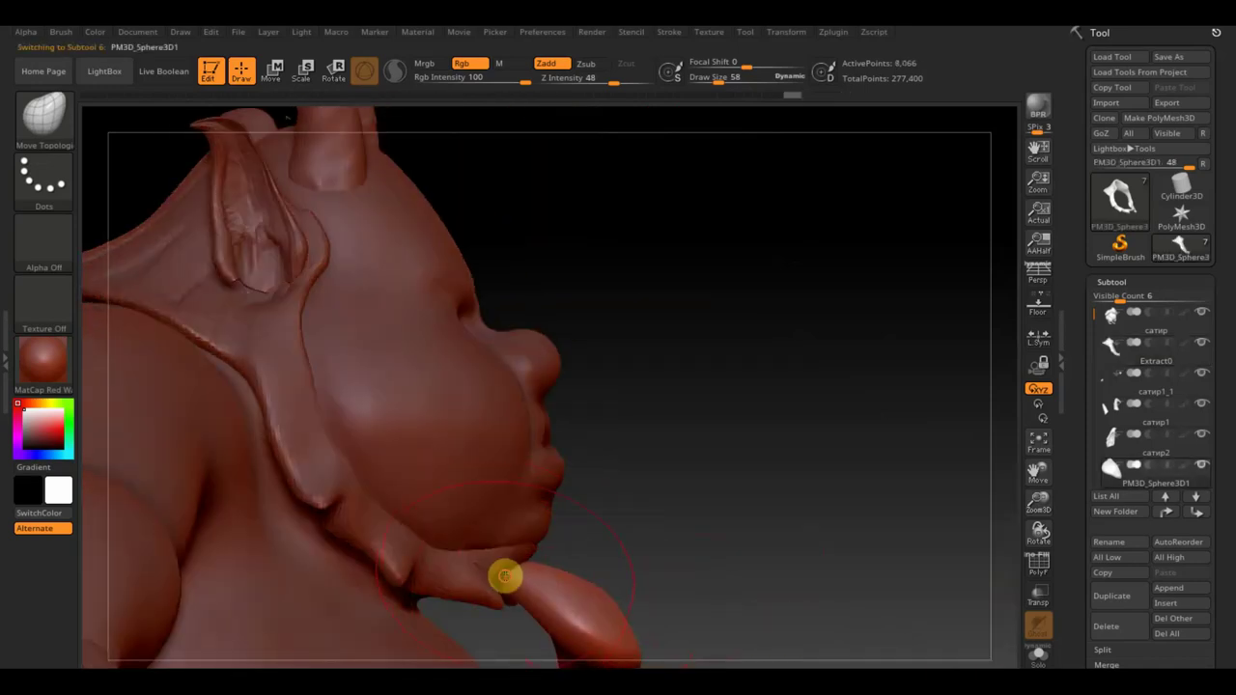
Reselect the collar and zoom out to frame the full figure in a front view.
mouse_move(556, 544)
left_mouse_down()
mouse_move(630, 563)
mouse_move(621, 556)
left_mouse_up()
left_click(575, 554, "alt")
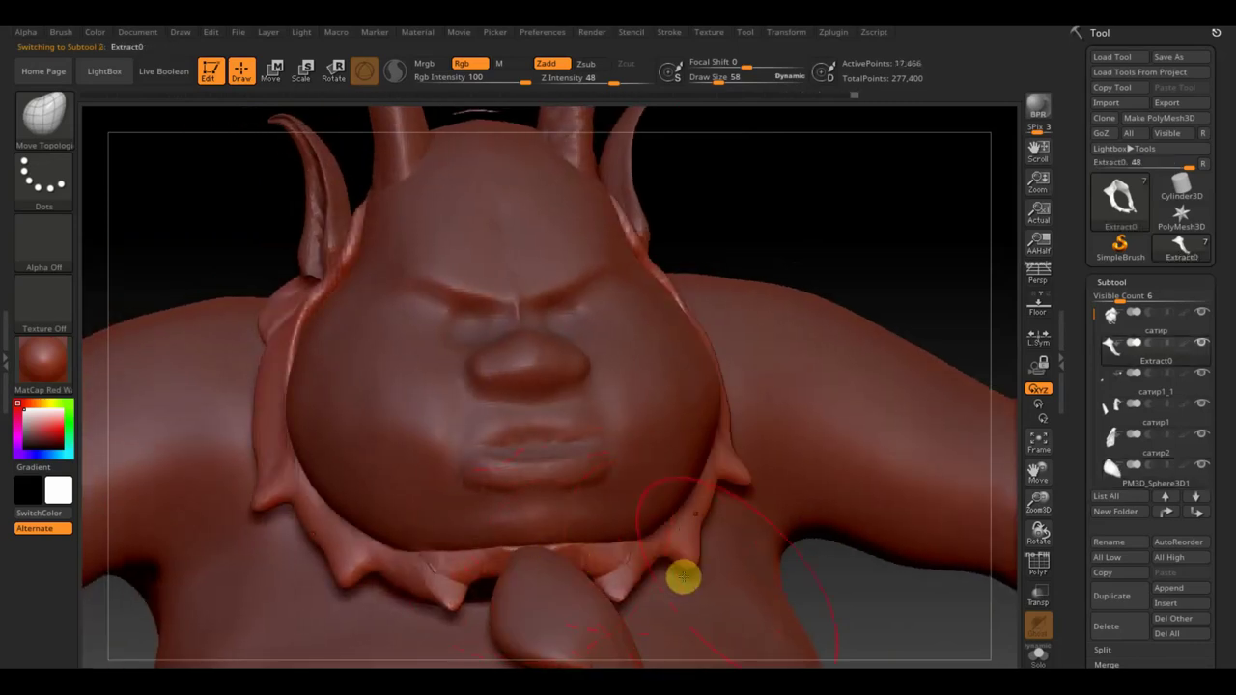
left_click_drag(828, 591, 748, 519)
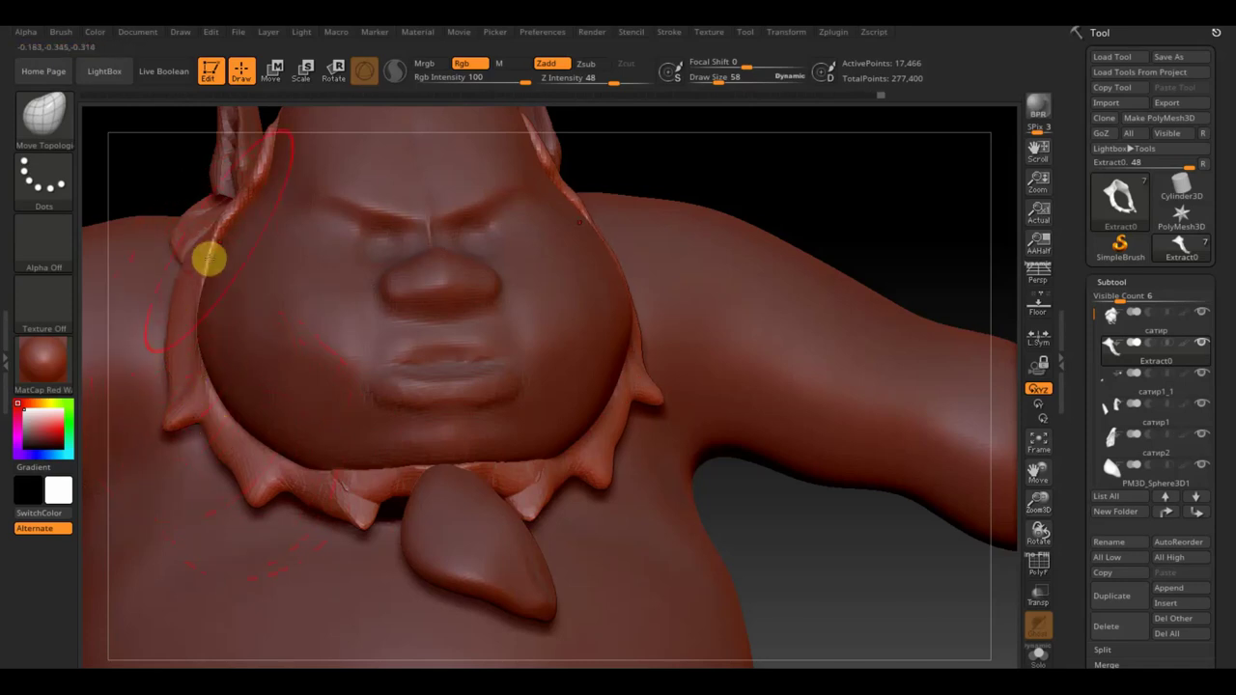
scroll(367, 206, "down", 1)
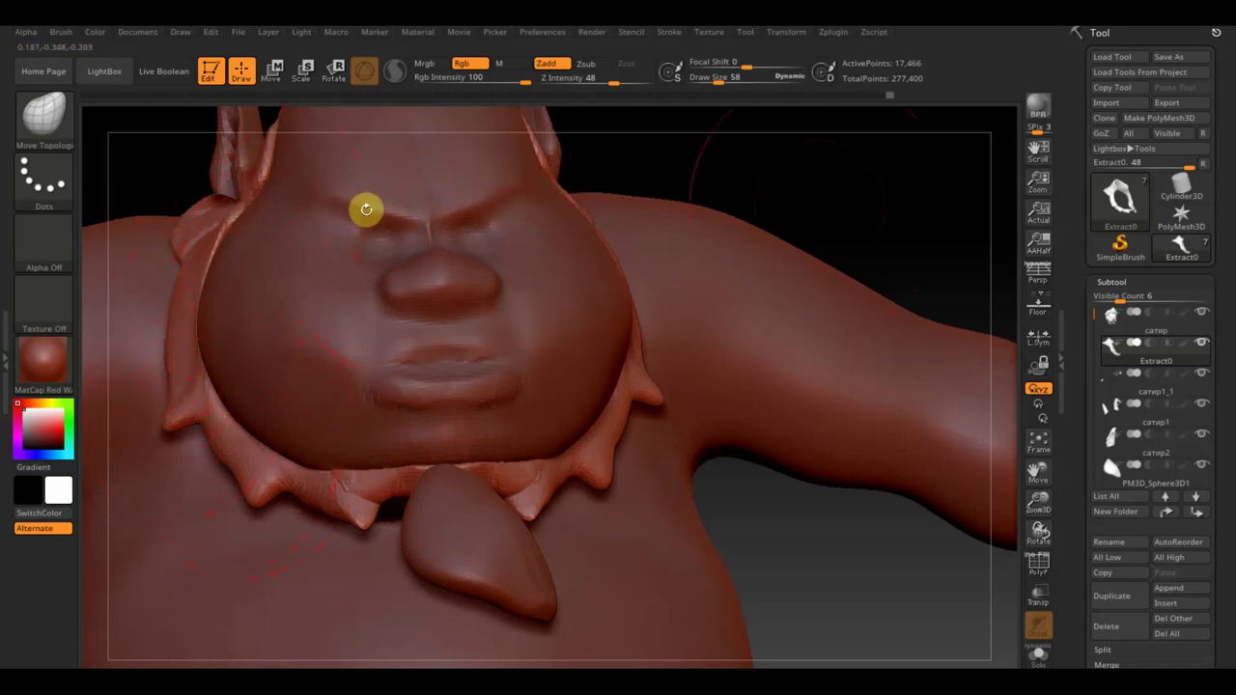
scroll(861, 184, "down", 3)
scroll(732, 130, "down", 3)
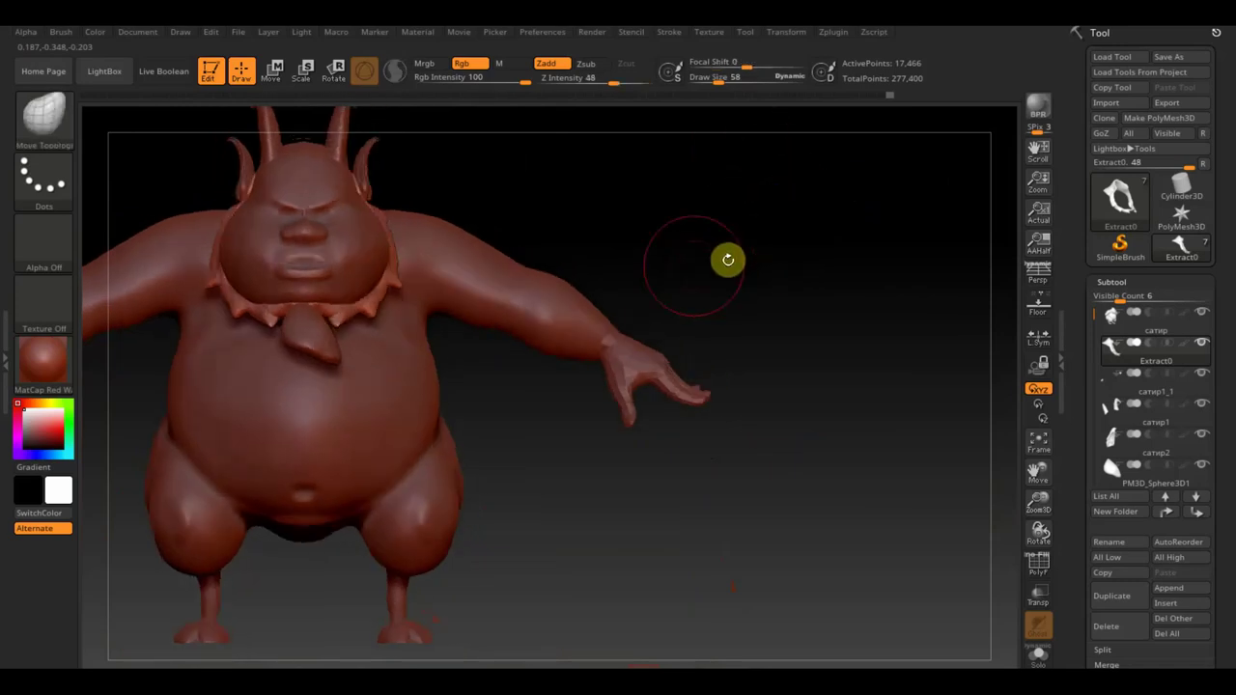
left_click_drag(729, 257, 863, 279)
scroll(806, 543, "down", 1)
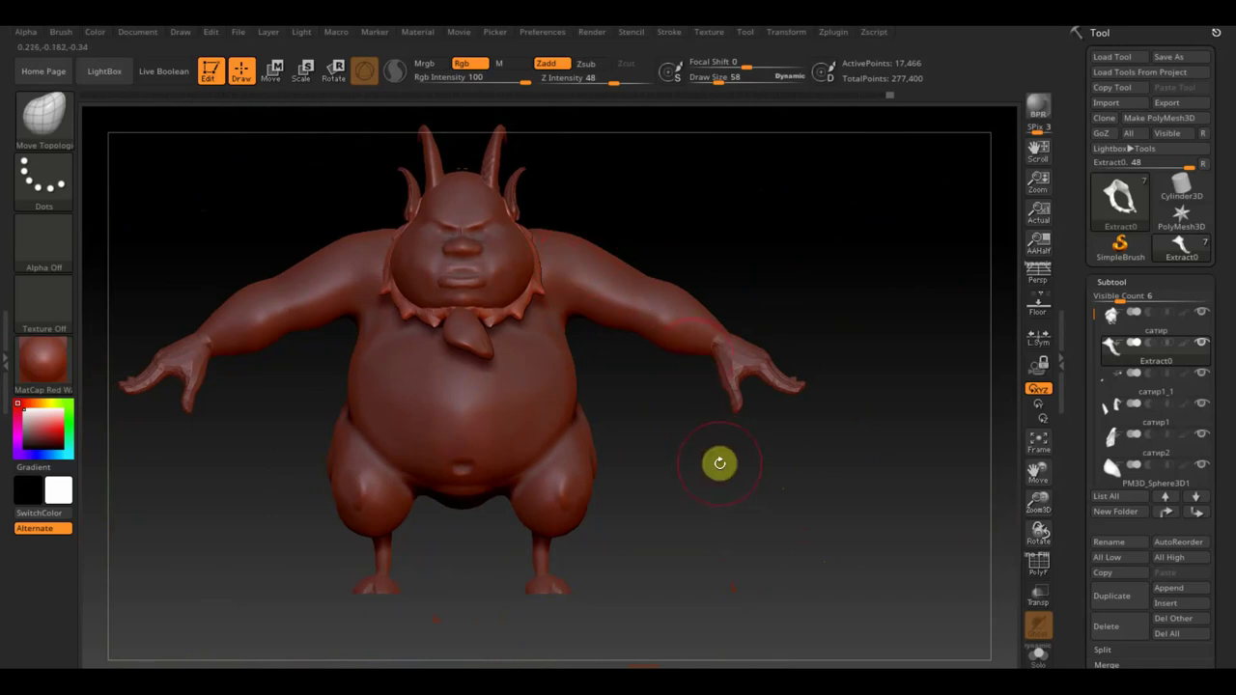
mouse_move(748, 475)
left_mouse_down()
mouse_move(762, 515)
mouse_move(672, 417)
left_mouse_up()
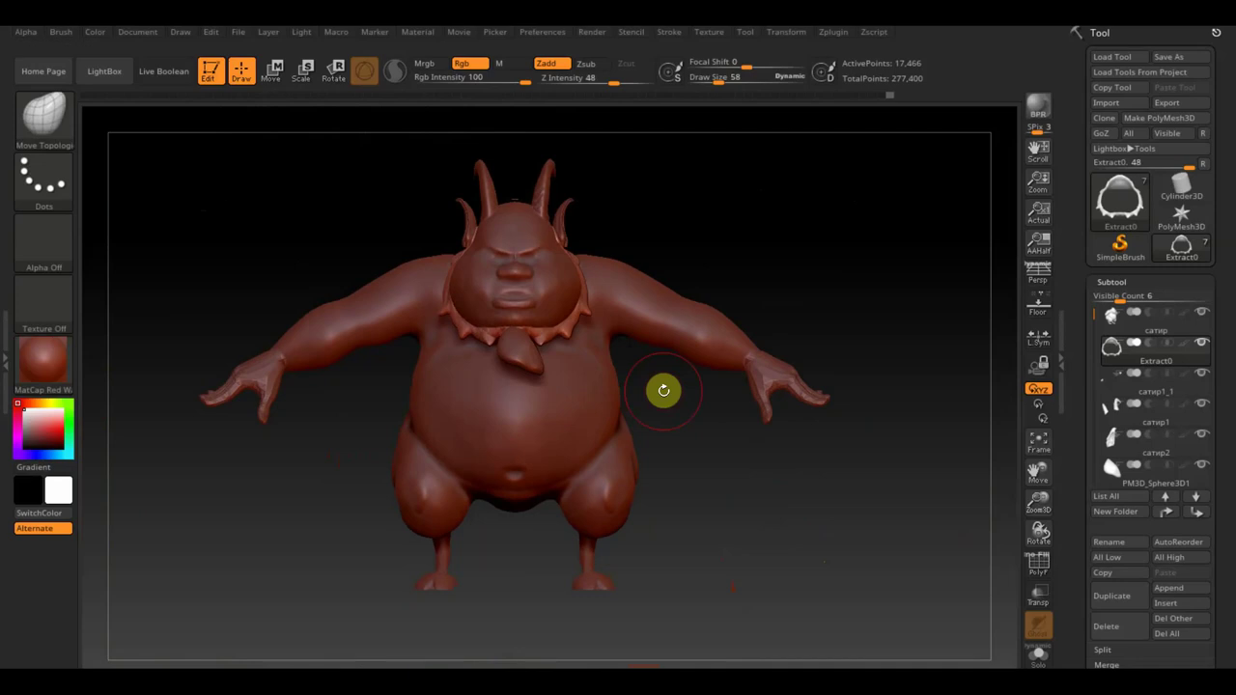
Save the project as 'ZBrushProject сатир', replacing the existing file.
left_click(240, 34)
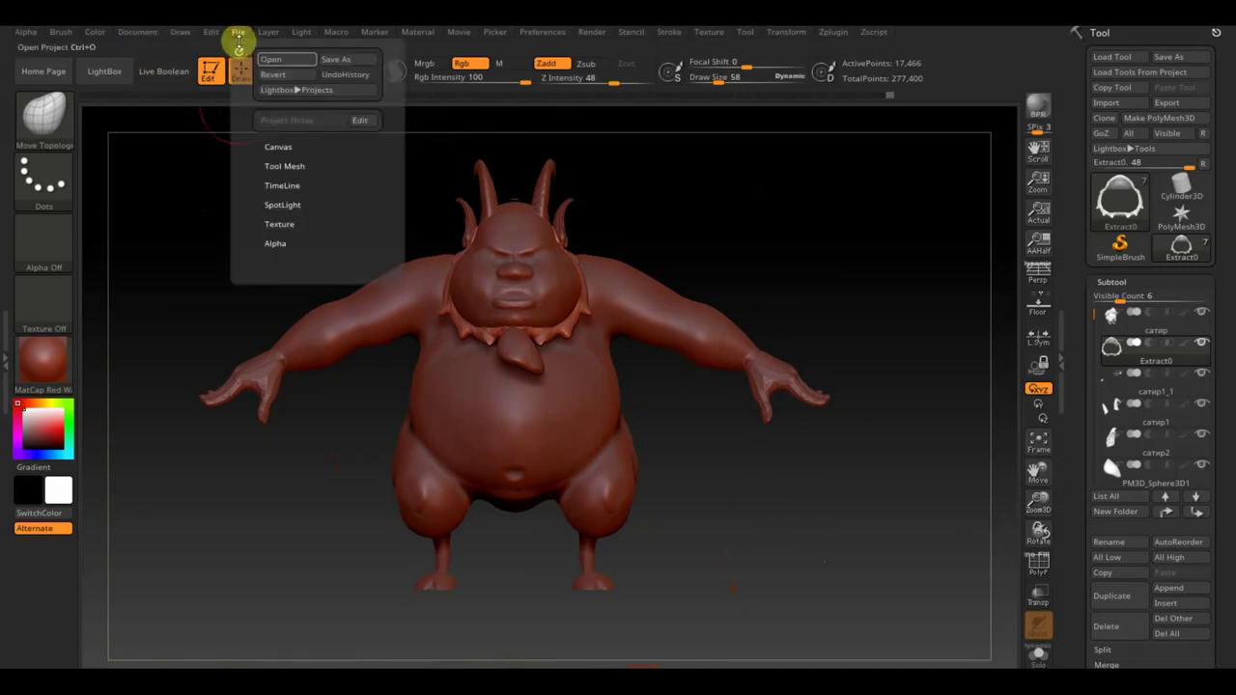
left_click(337, 60)
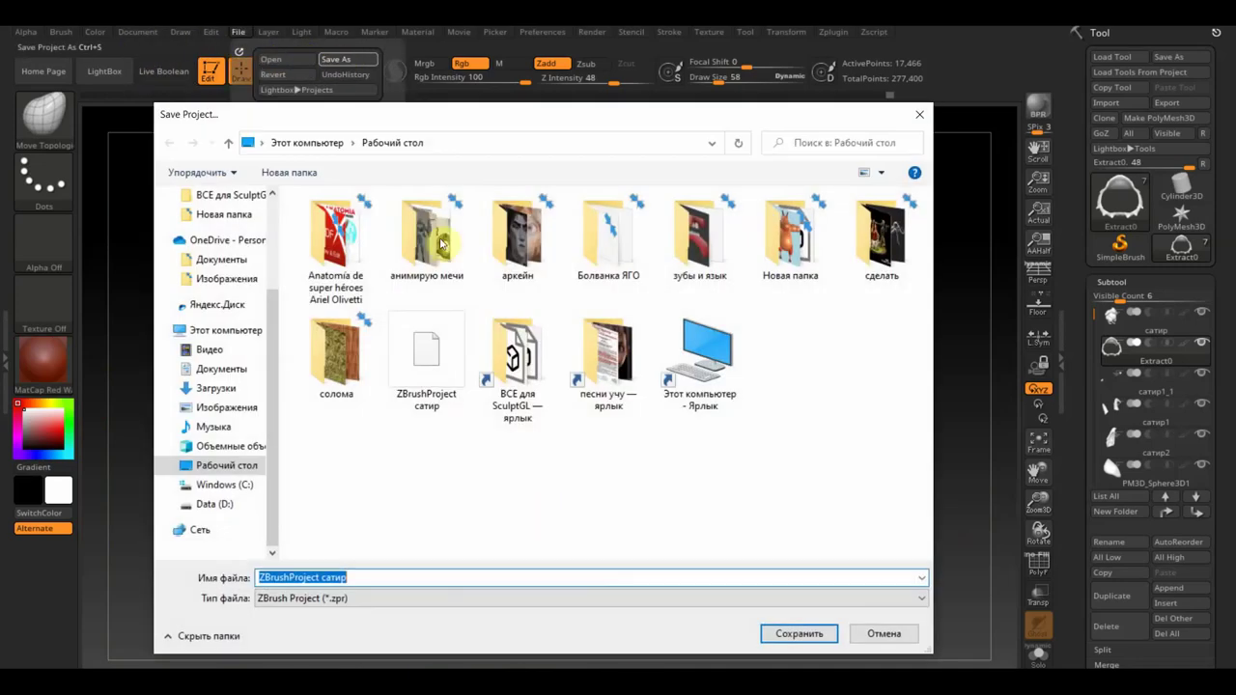
left_click(788, 634)
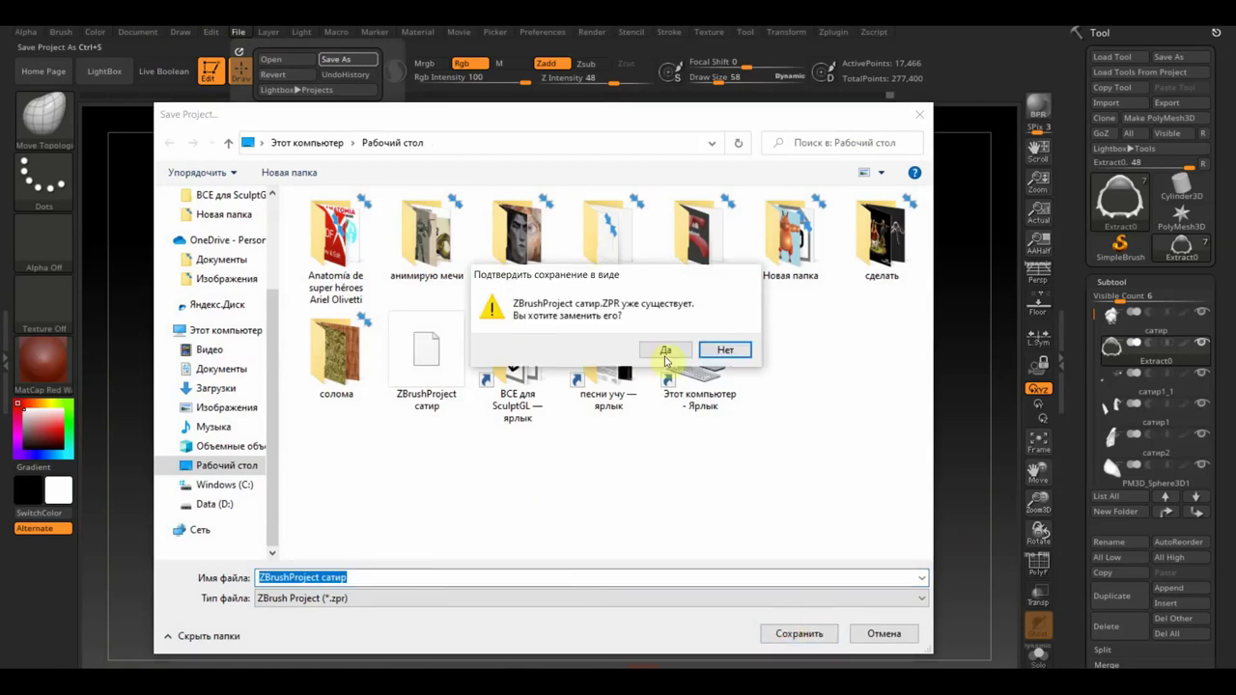
left_click(669, 349)
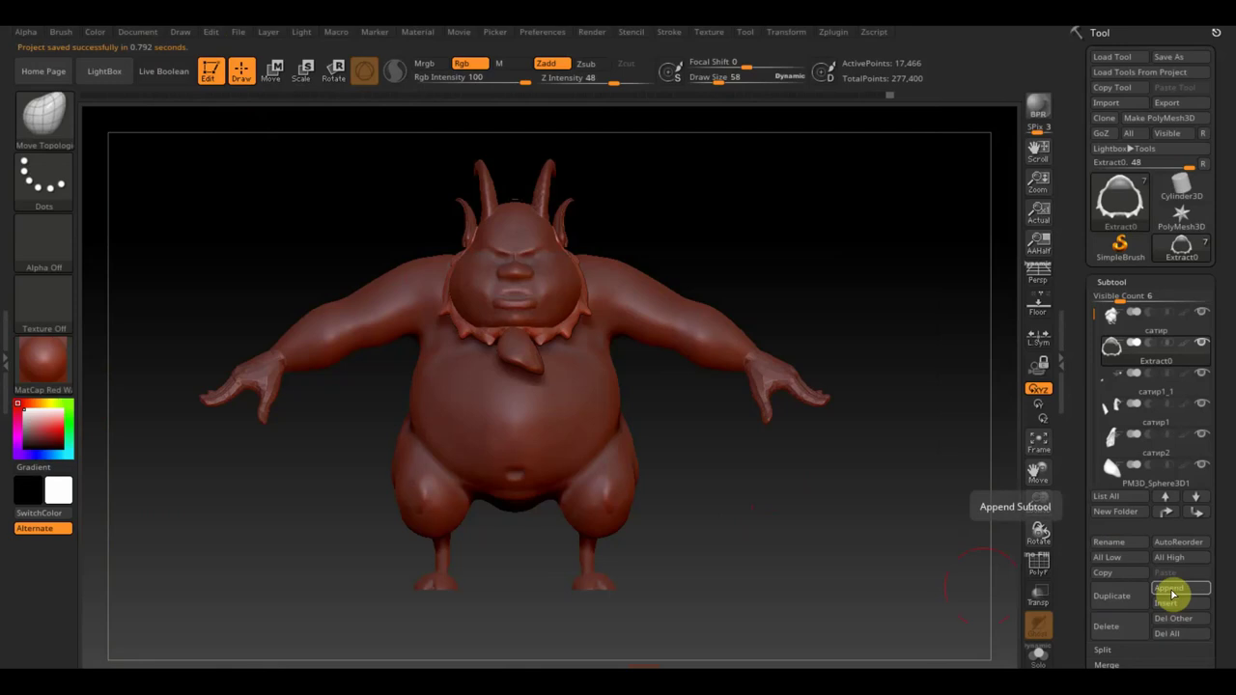
Append a Ring3D subtool around the satyr's body.
left_click(1174, 591)
mouse_move(860, 448)
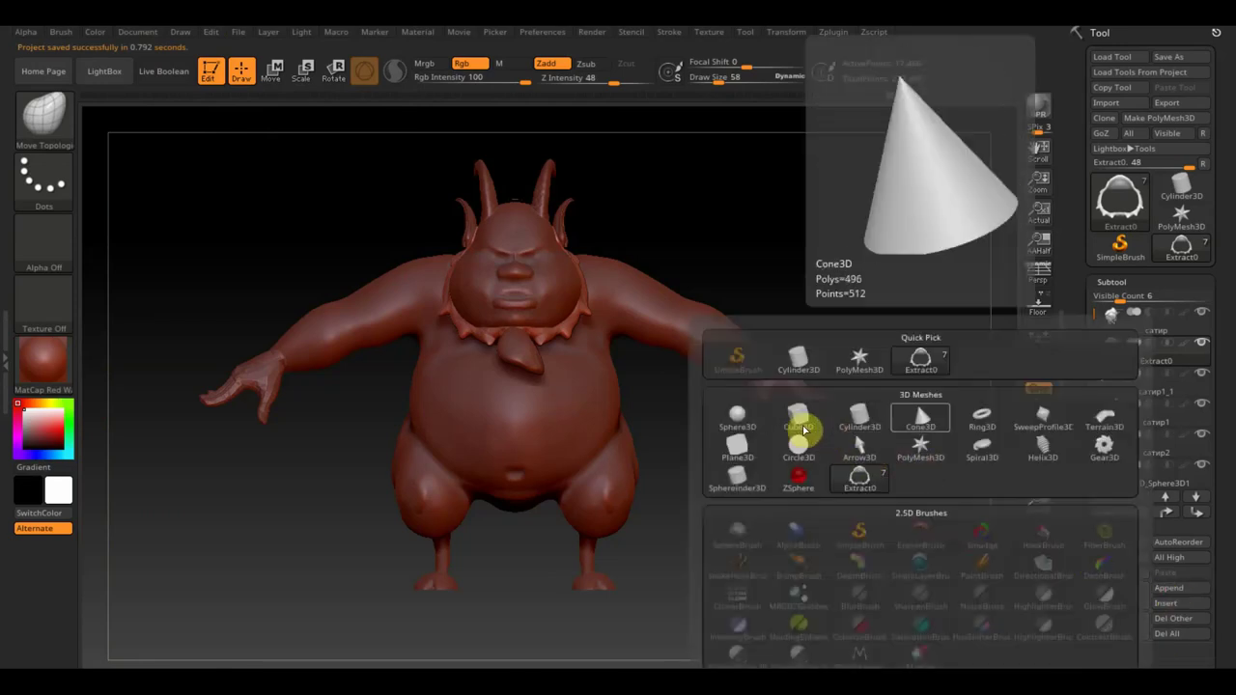
left_click(986, 421)
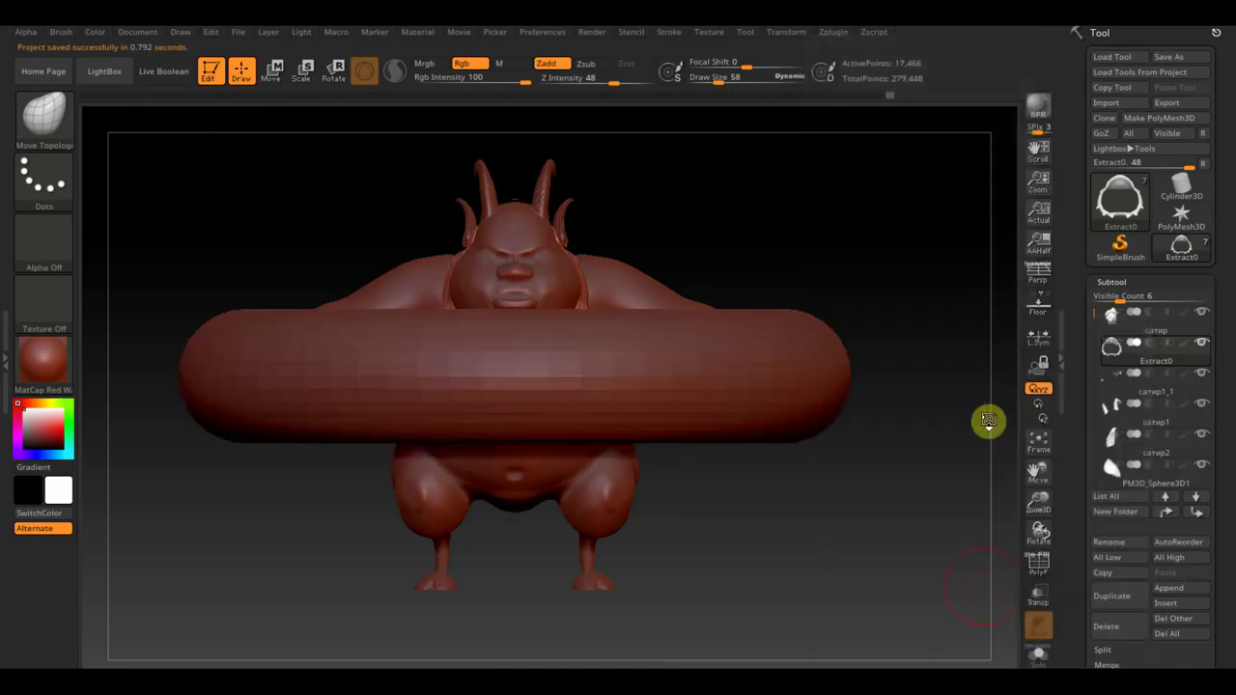
mouse_move(831, 502)
left_mouse_down()
mouse_move(859, 541)
mouse_move(863, 528)
mouse_move(829, 530)
mouse_move(815, 552)
mouse_move(828, 489)
left_mouse_up()
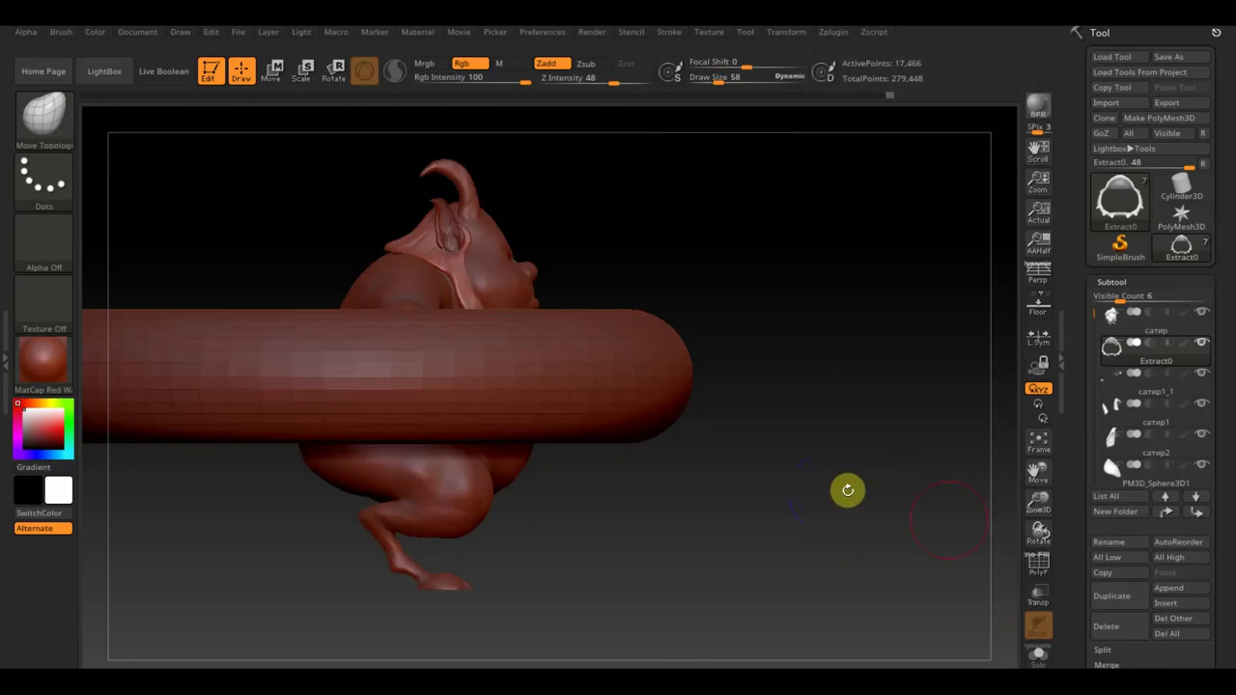
Load Ring3D as the current tool and inspect the plain torus.
left_click(1118, 198)
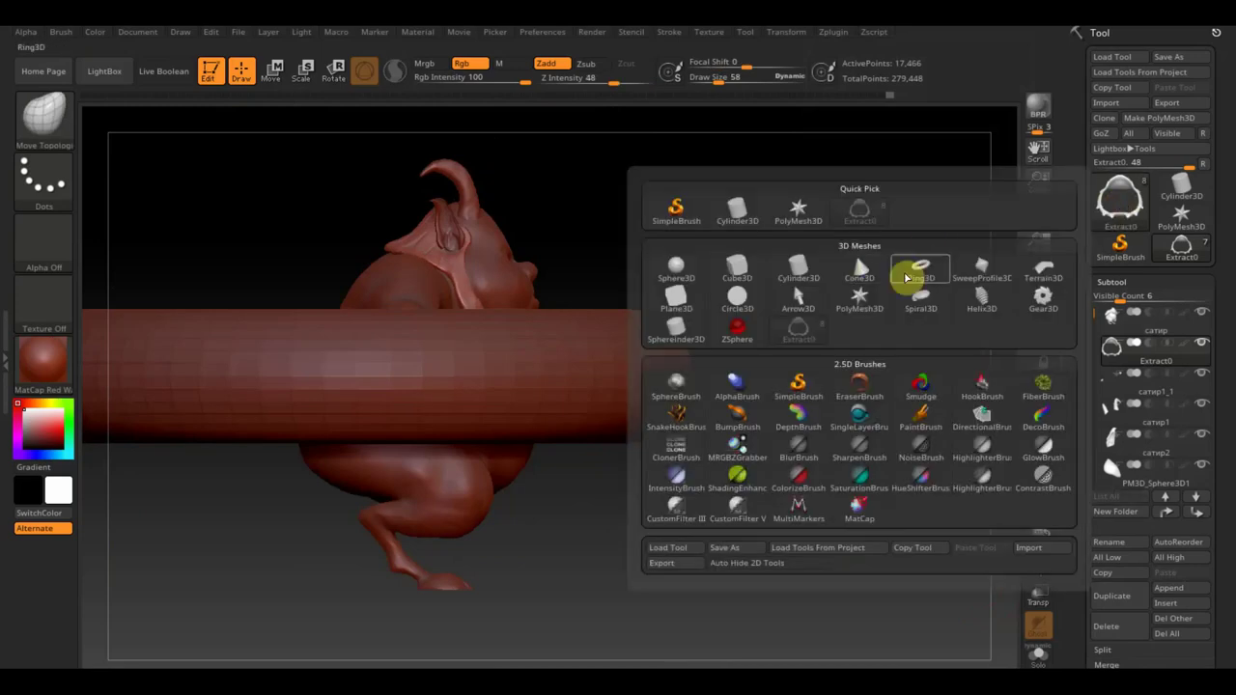
left_click(933, 274)
mouse_move(869, 466)
left_mouse_down()
mouse_move(784, 489)
mouse_move(783, 556)
mouse_move(769, 470)
mouse_move(922, 406)
mouse_move(895, 451)
left_mouse_up()
left_click_drag(1222, 633, 1220, 462)
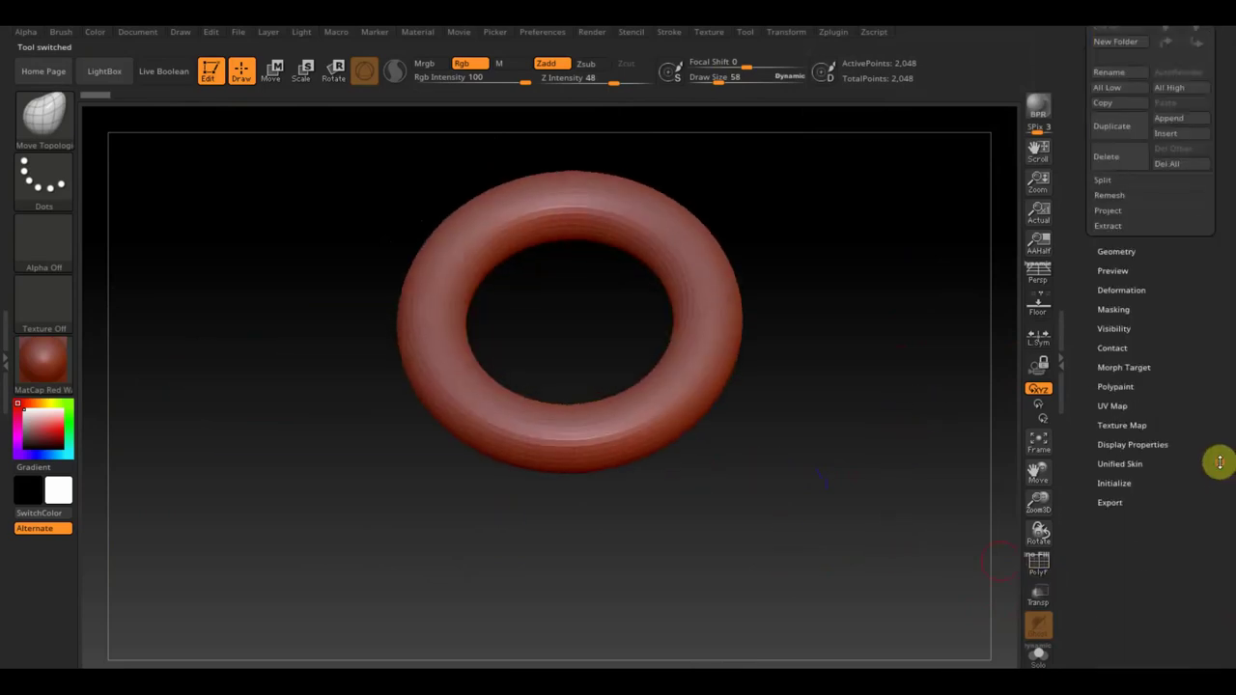
Initialize the ring with SRadius 47, SDivide 33, LDivide 68 and Coverage 106 into a tapering horn arc.
left_click(1124, 485)
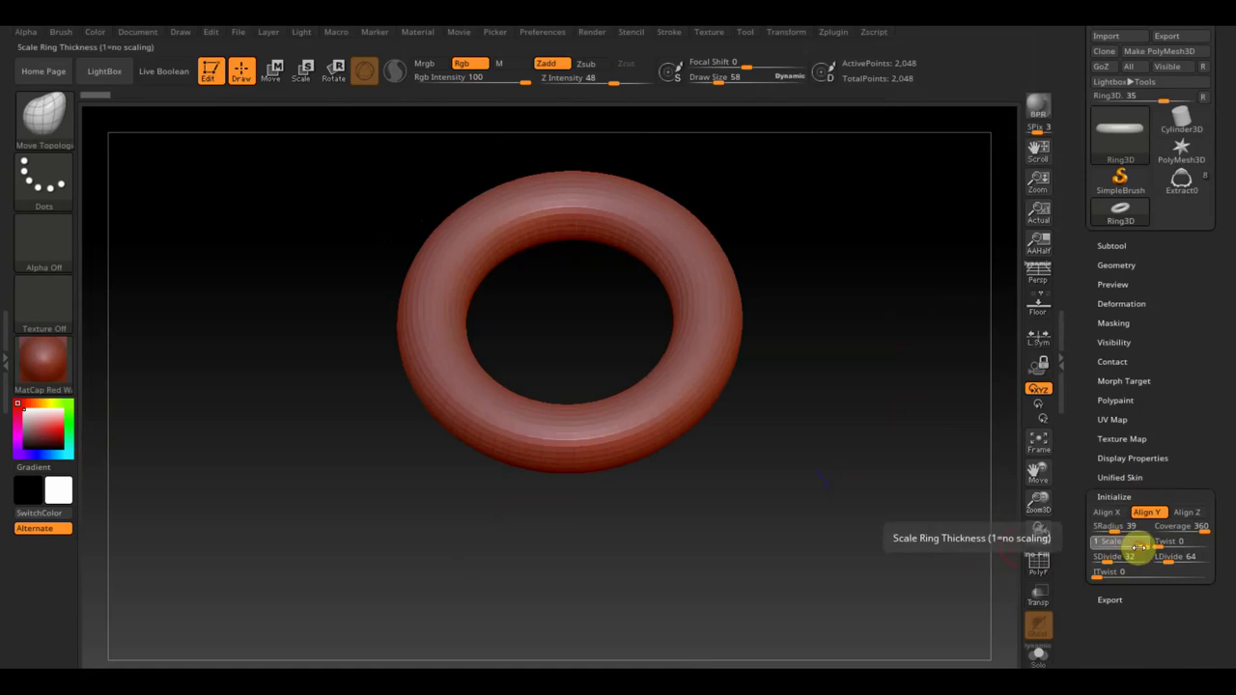
left_click_drag(1140, 547, 1106, 553)
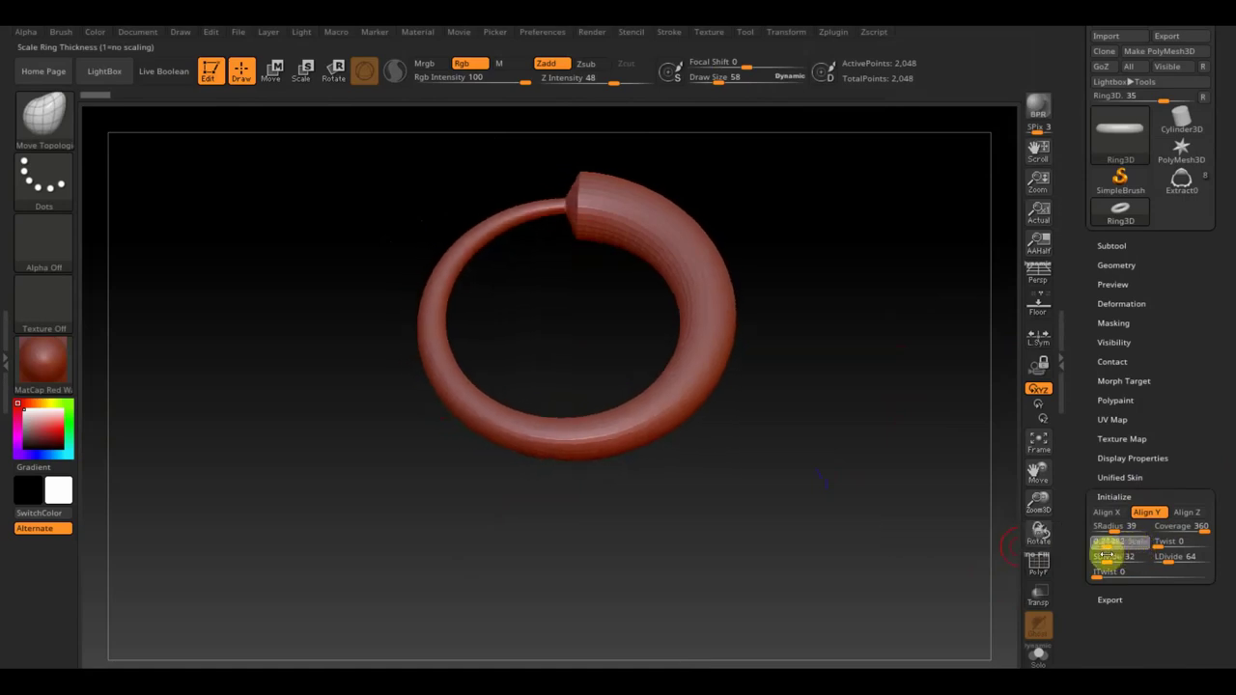
left_click_drag(1107, 557, 1121, 529)
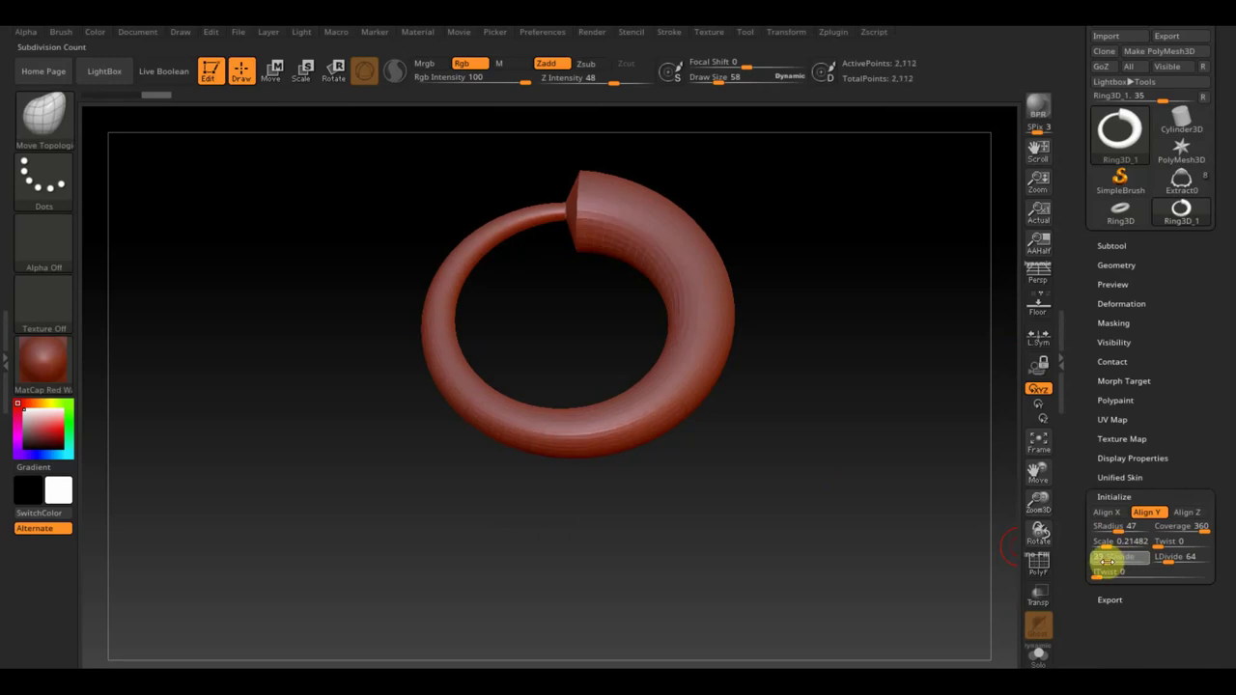
key("Return")
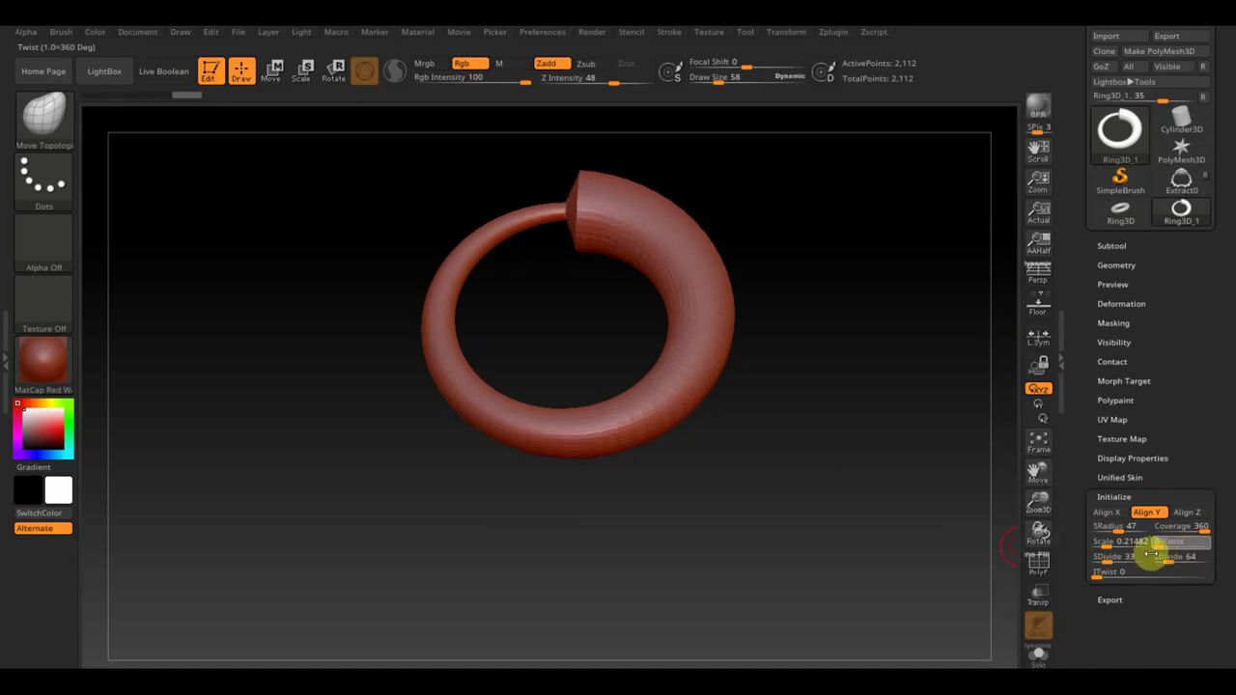
left_click_drag(1184, 529, 1171, 562)
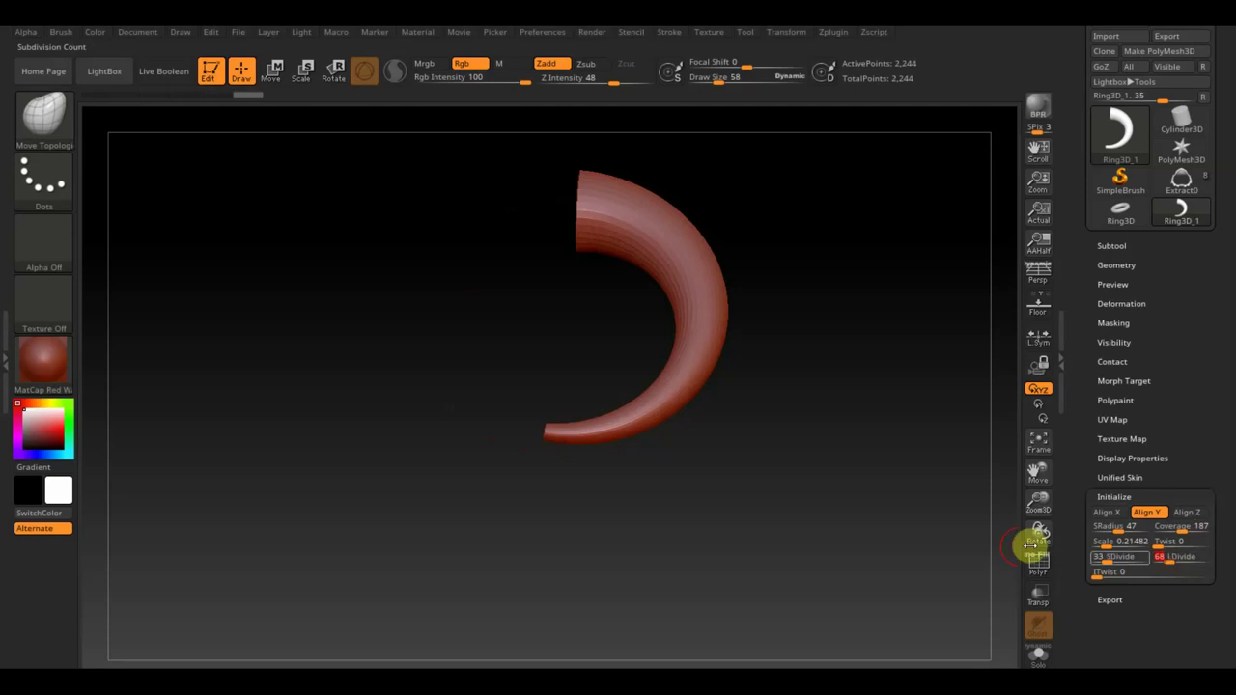
mouse_move(792, 486)
left_mouse_down()
mouse_move(814, 498)
mouse_move(780, 467)
mouse_move(802, 364)
left_mouse_up()
mouse_move(875, 400)
left_mouse_down("shift")
mouse_move(875, 425)
mouse_move(844, 413)
left_mouse_up("shift")
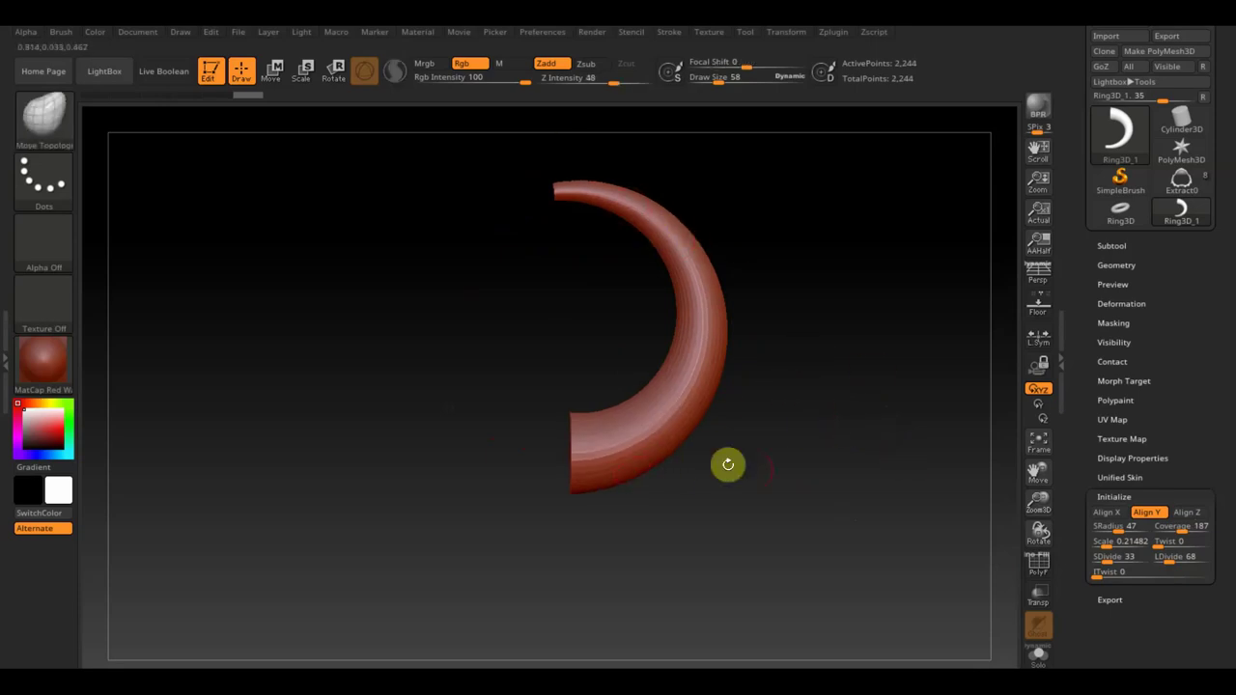
left_click_drag(1184, 526, 1170, 529)
mouse_move(956, 511)
left_mouse_down()
mouse_move(911, 509)
mouse_move(795, 353)
mouse_move(792, 400)
mouse_move(679, 343)
mouse_move(718, 345)
mouse_move(798, 397)
mouse_move(891, 416)
left_mouse_up()
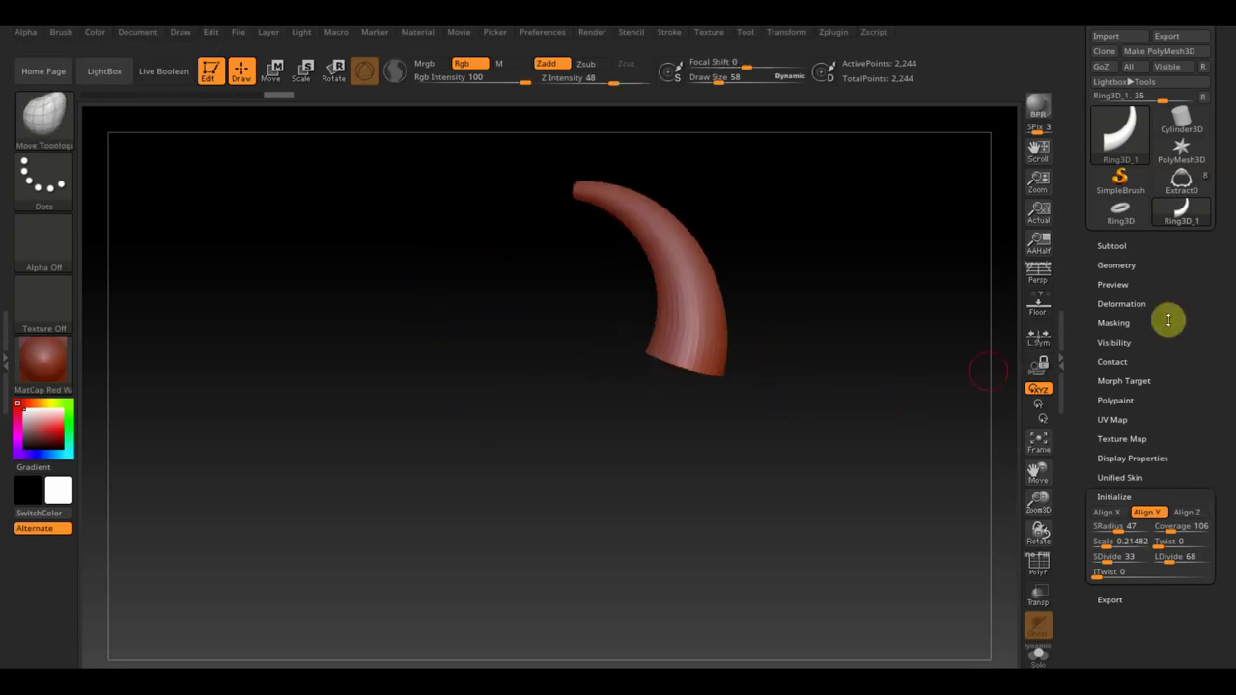
left_click_drag(1222, 140, 1222, 207)
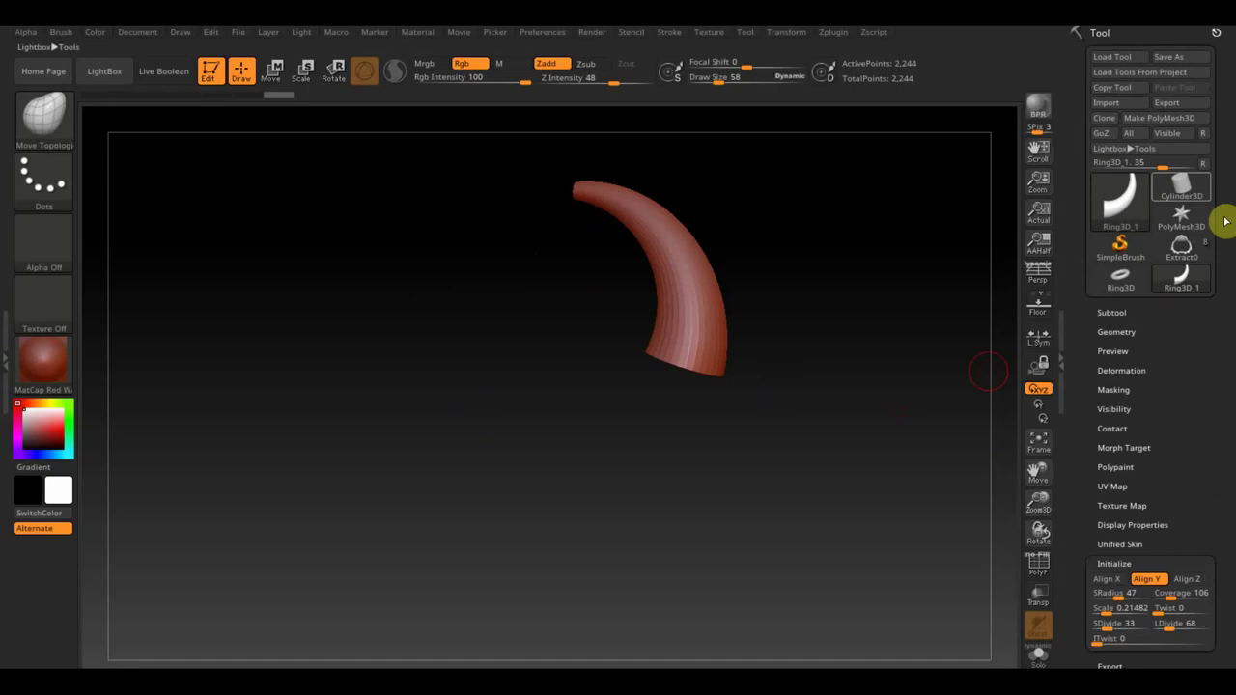
Convert the horn to a PolyMesh3D and append it to the satyr sculpt as a subtool.
left_click(1169, 118)
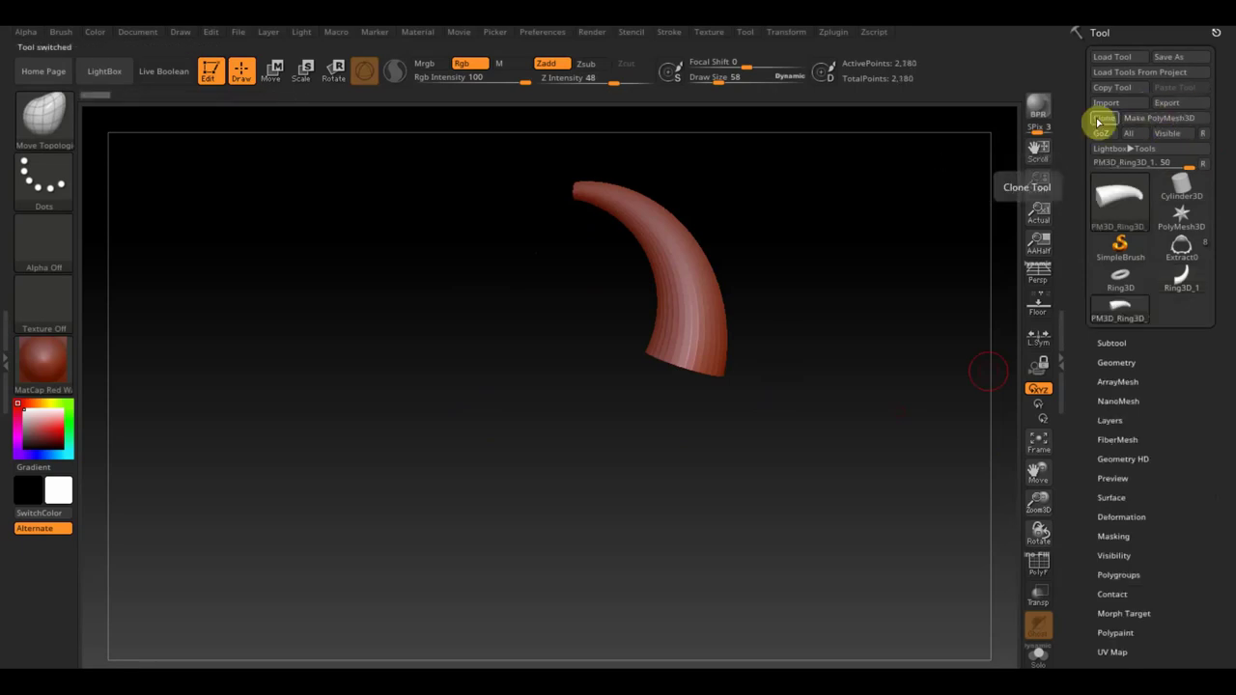
mouse_move(1181, 280)
left_click(1179, 253)
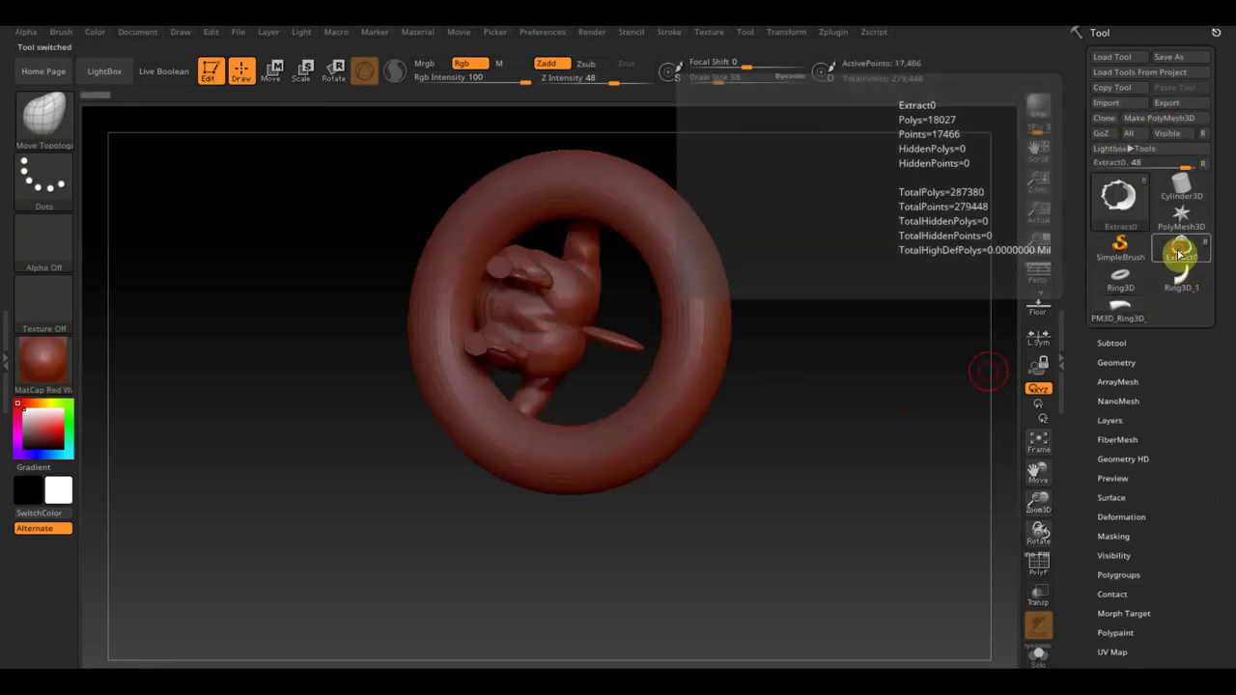
left_click(1125, 344)
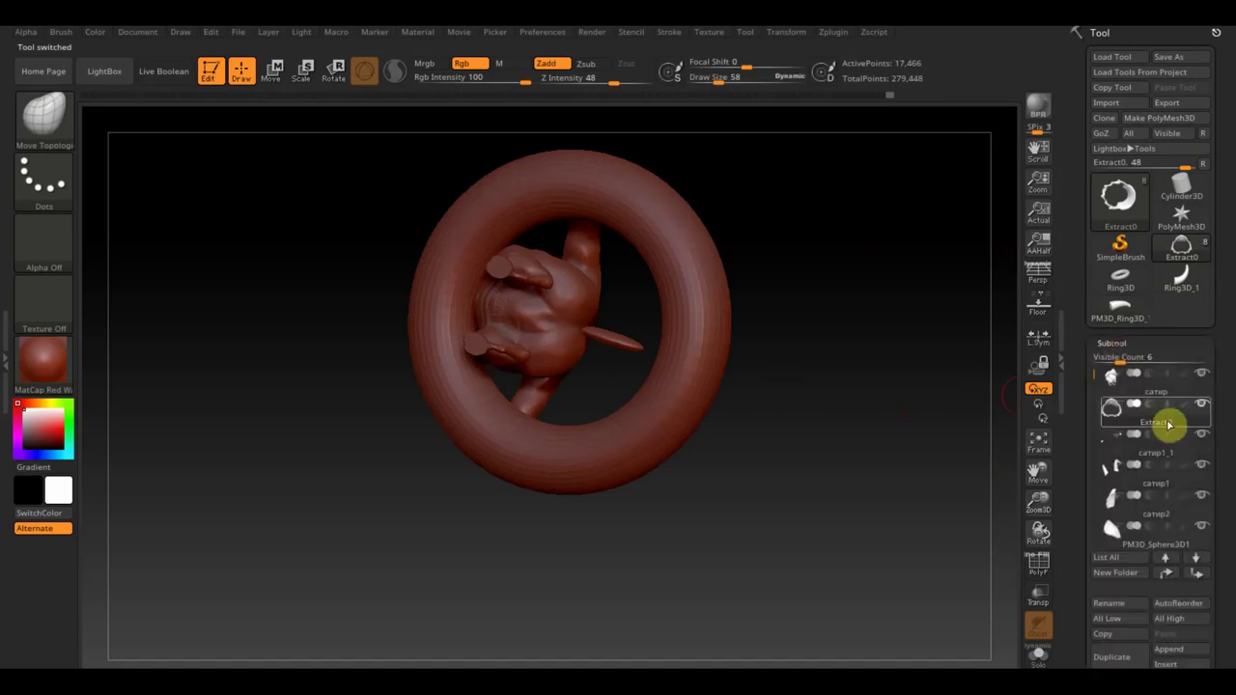
left_click(1179, 655)
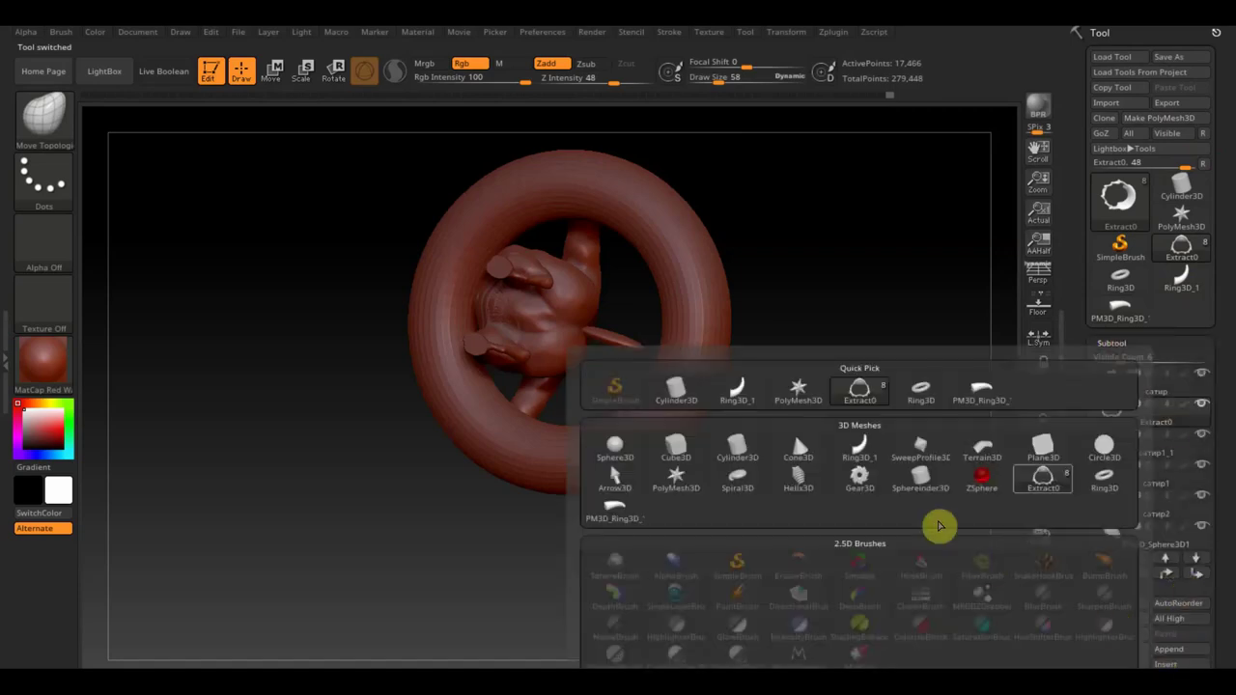
left_click(980, 394)
Switch to the Move gizmo and select the new PM3D_Ring3D_2 horn subtool.
left_click_drag(875, 375, 866, 547)
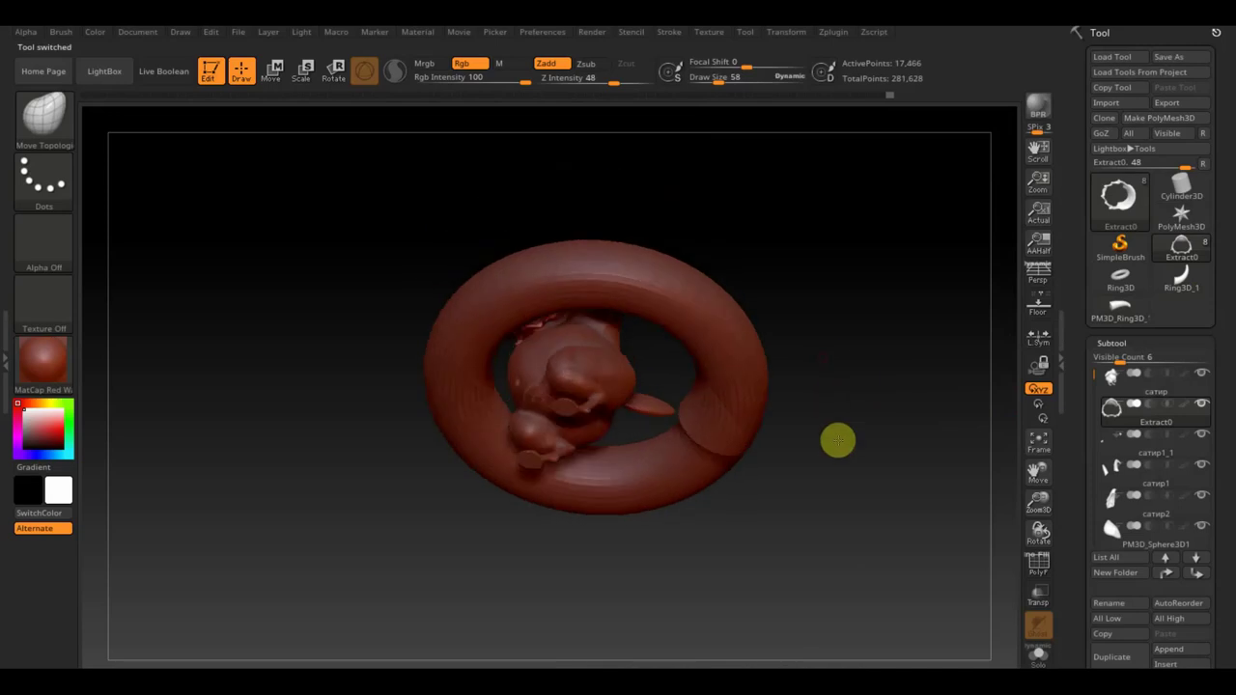
left_click(272, 70)
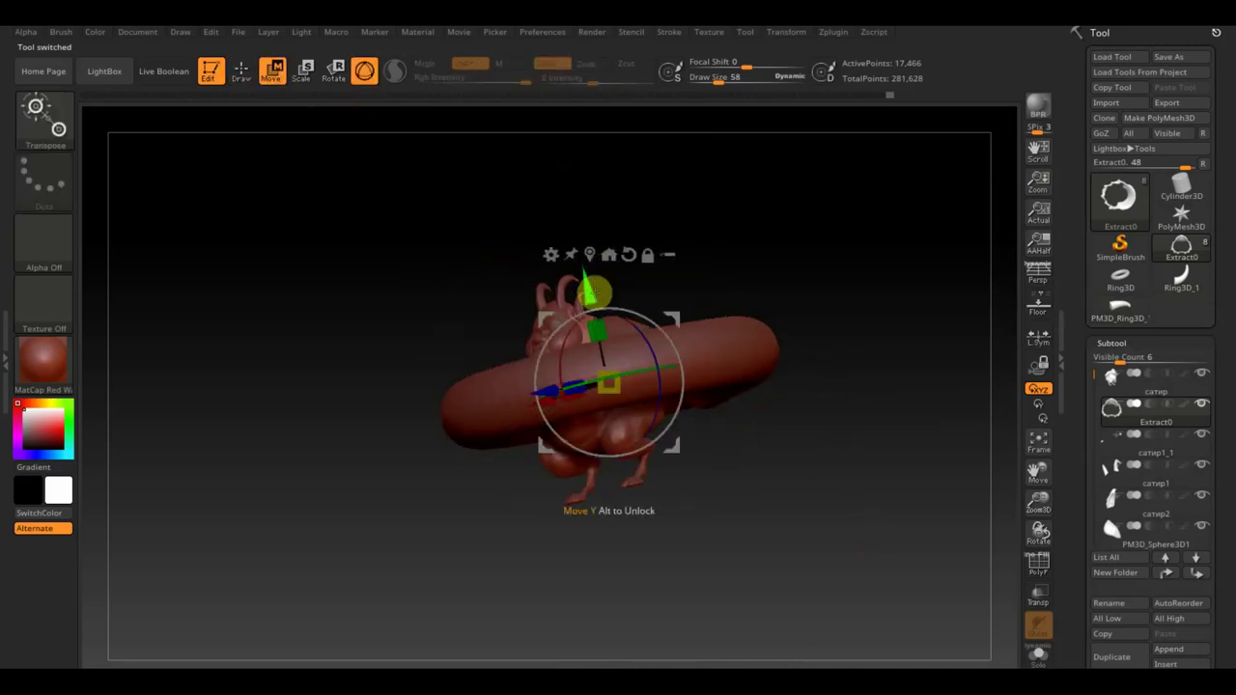
left_click_drag(600, 272, 596, 224)
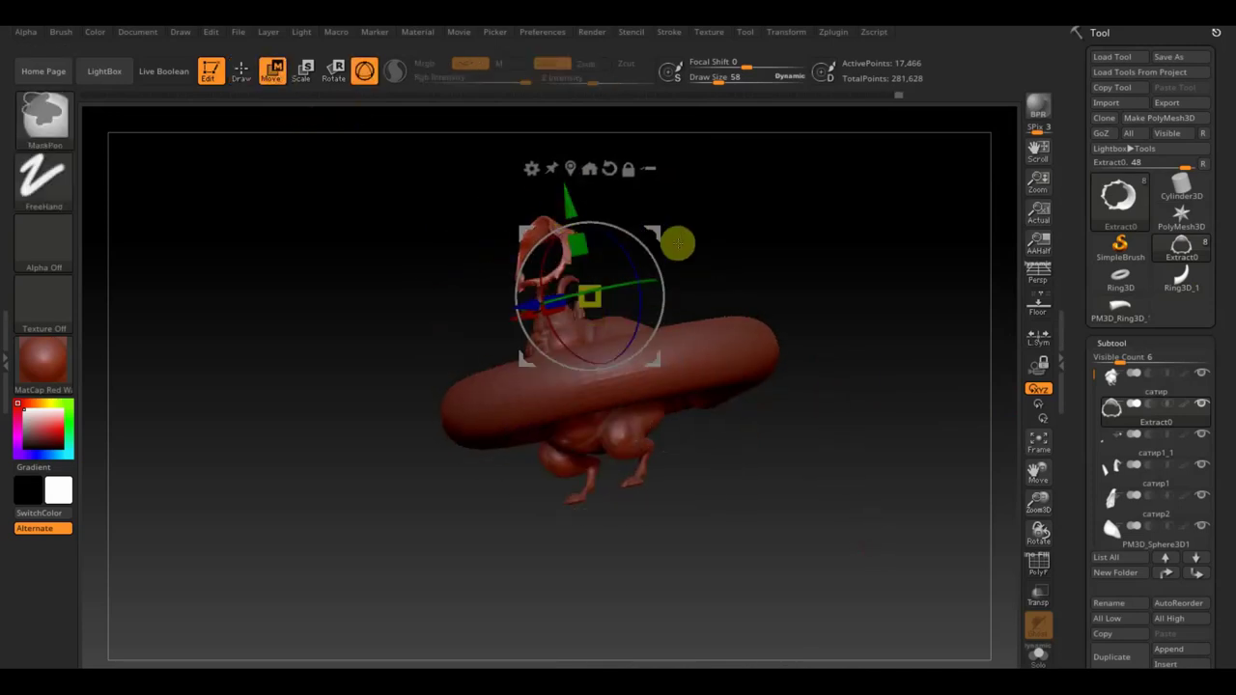
key("ctrl+z")
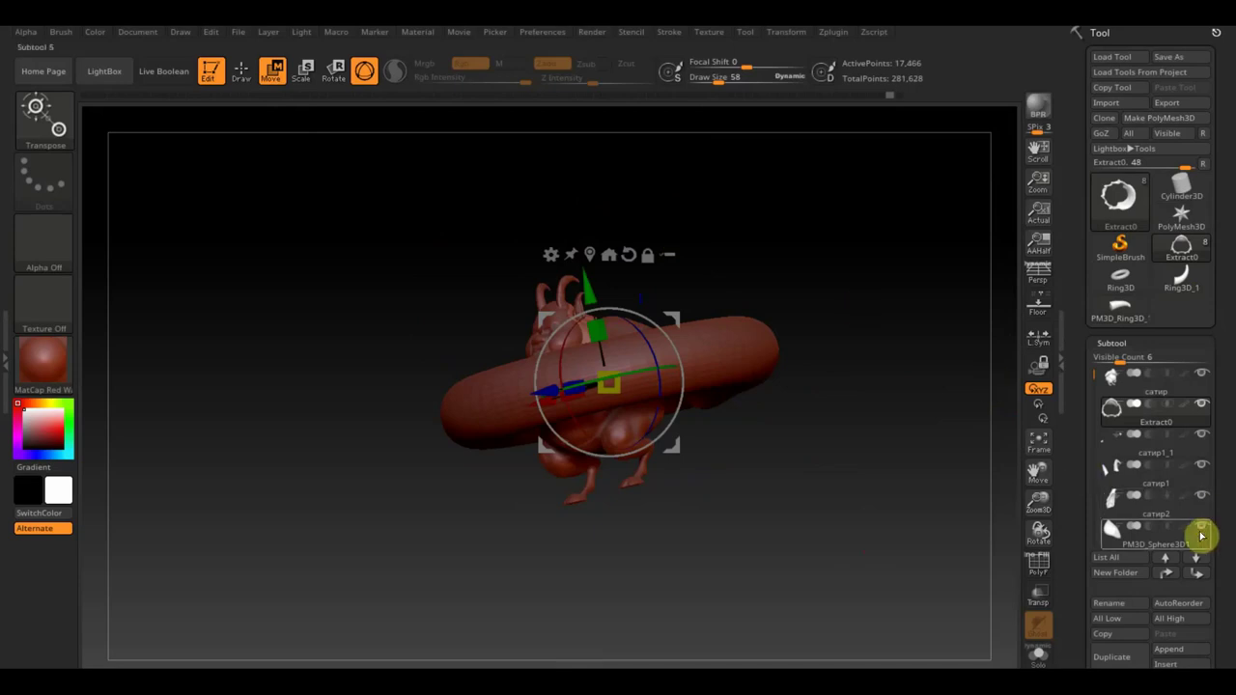
key("n")
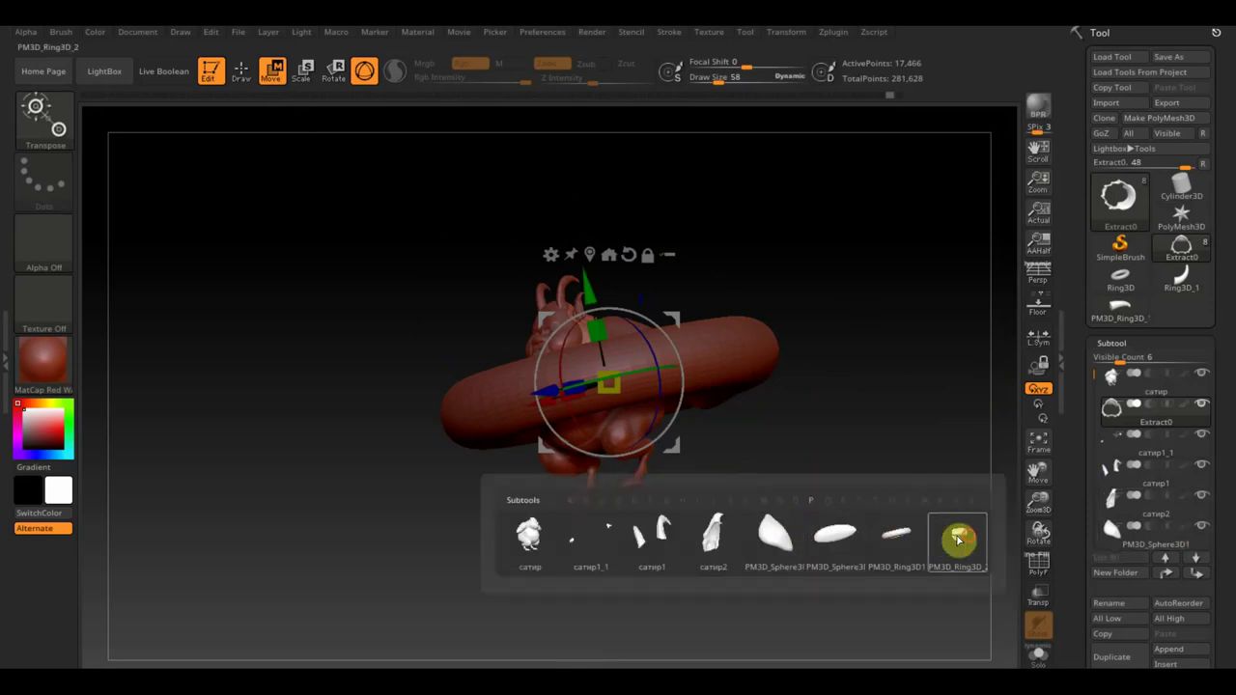
left_click(959, 533)
Rotate the horn, hide the large ring subtool, and shrink the horn to about quarter size.
mouse_move(630, 301)
left_mouse_down()
mouse_move(798, 308)
mouse_move(737, 303)
left_mouse_up()
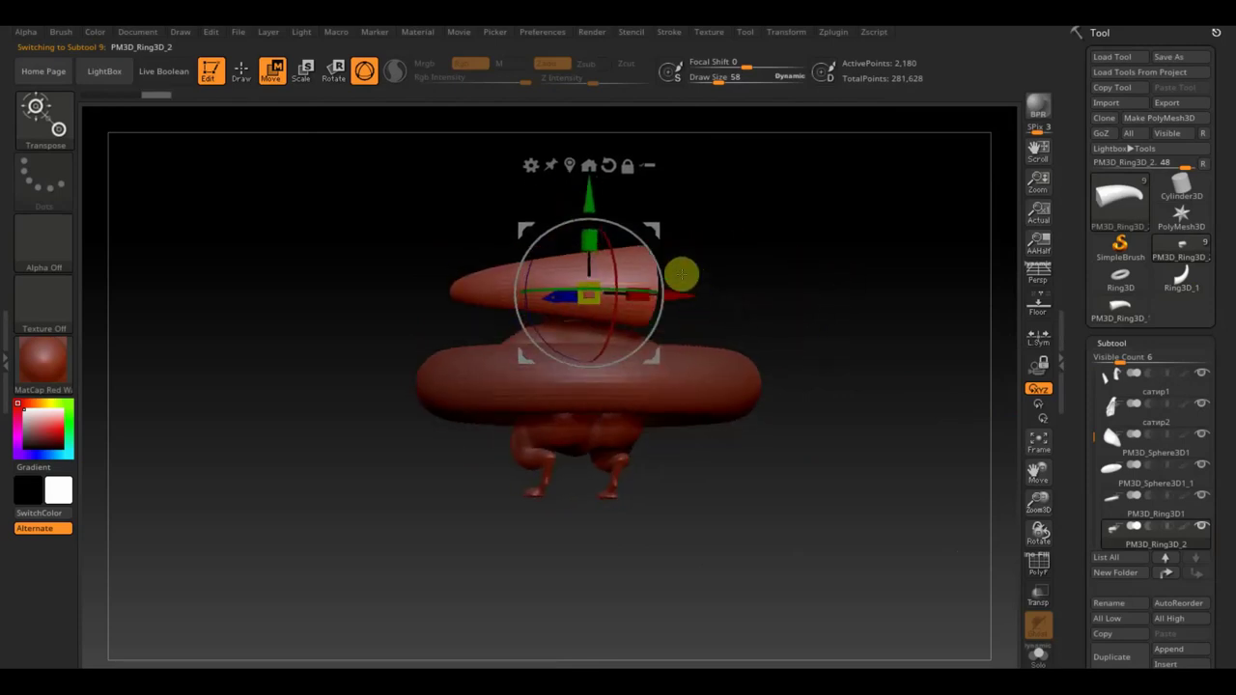
mouse_move(654, 262)
left_mouse_down()
mouse_move(681, 376)
mouse_move(646, 433)
left_mouse_up()
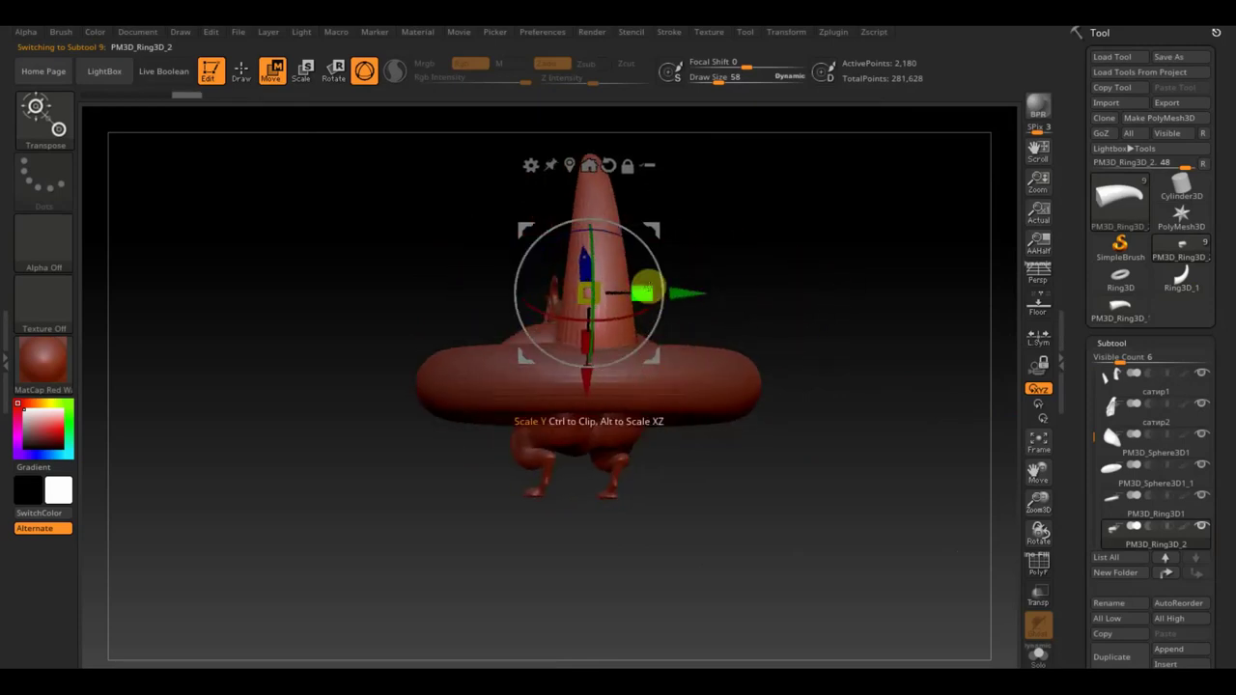
mouse_move(618, 307)
left_mouse_down()
mouse_move(640, 314)
mouse_move(435, 306)
left_mouse_up()
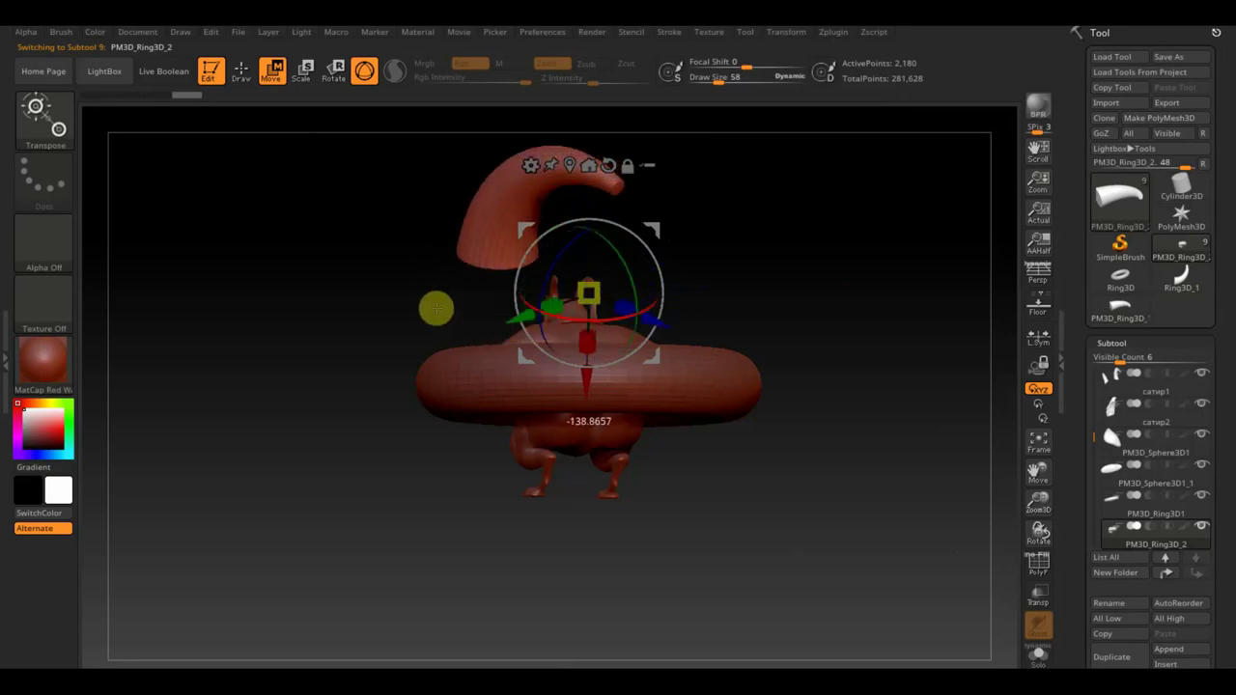
key("ctrl+z")
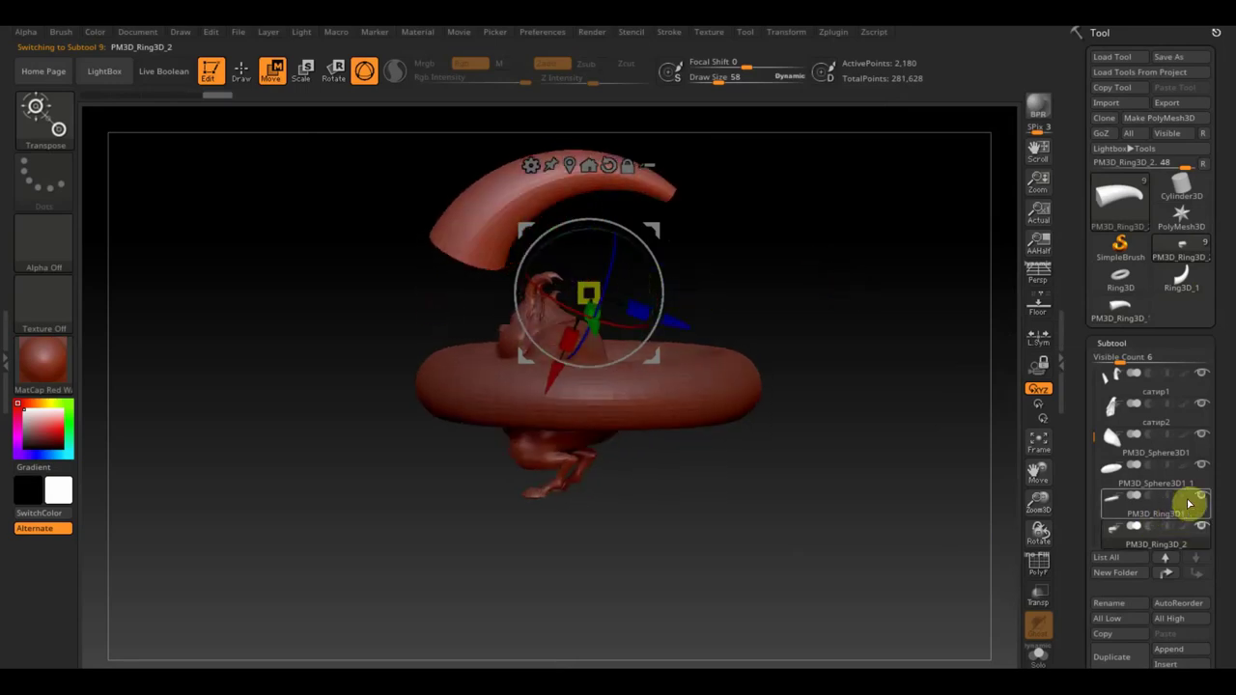
left_click(1201, 497)
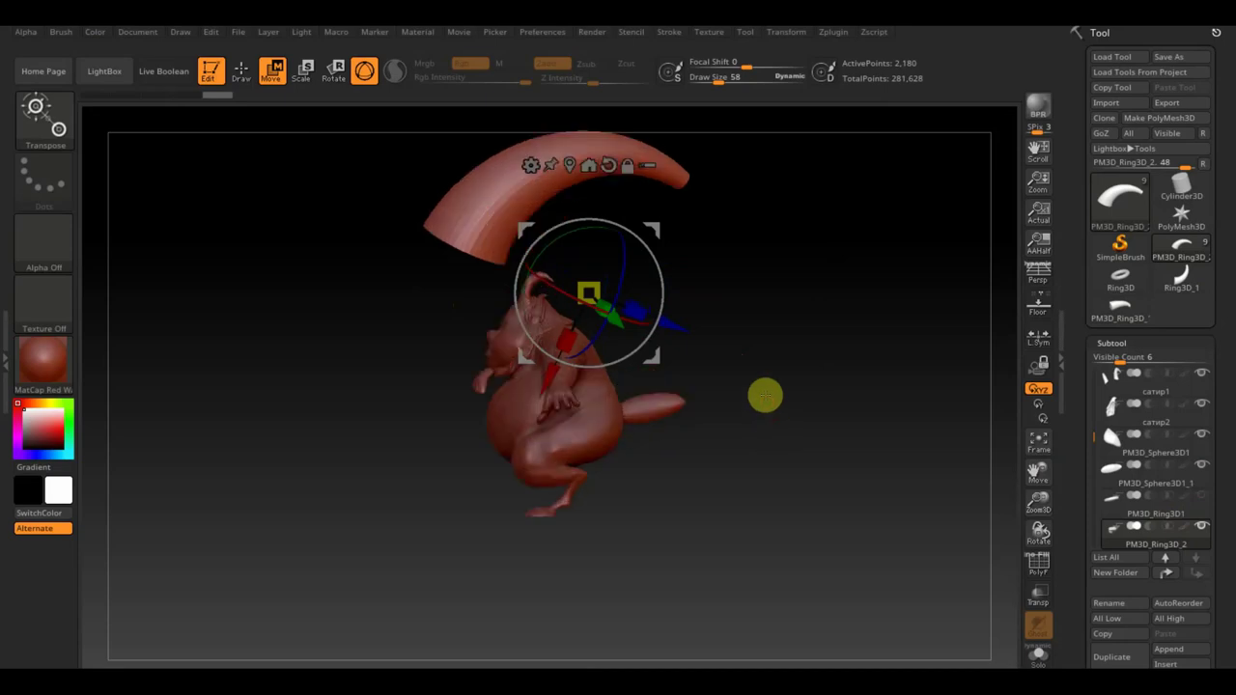
mouse_move(810, 390)
left_mouse_down("alt")
mouse_move(701, 449)
mouse_move(571, 297)
mouse_move(577, 352)
left_mouse_up("alt")
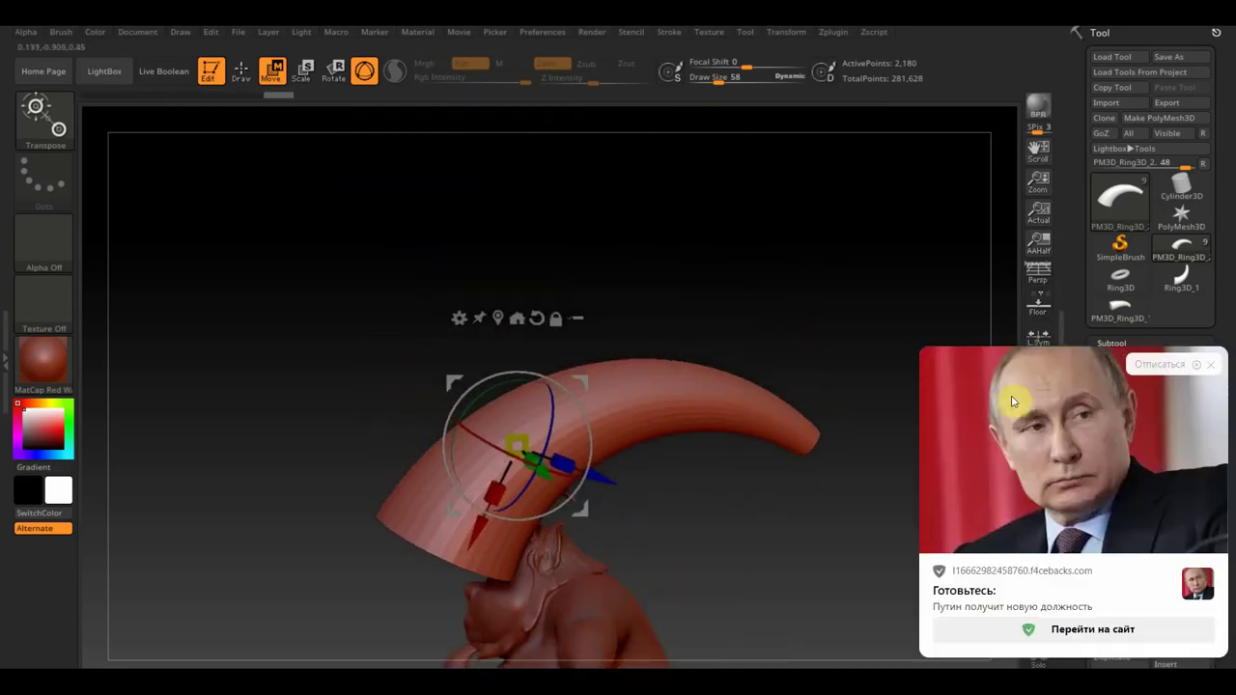
left_click(1212, 363)
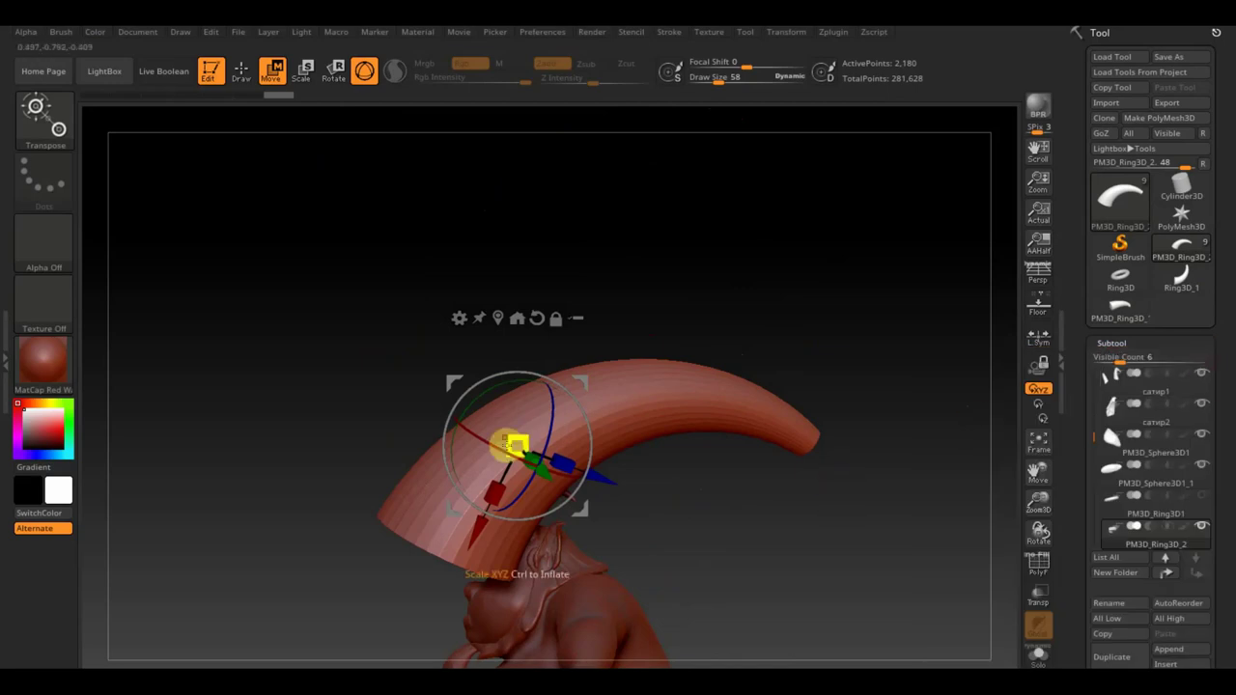
left_click_drag(509, 434, 591, 480)
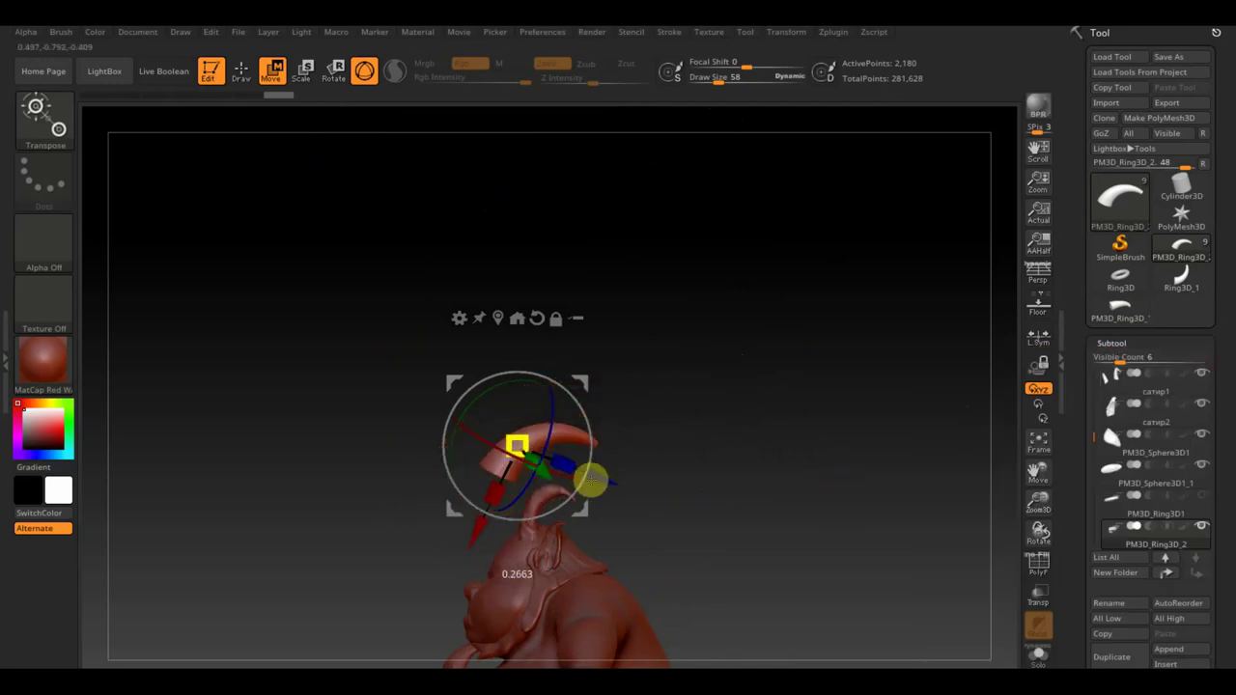
Move, tilt and scale the horn so it roots on top of the head beside the ear.
mouse_move(587, 434)
left_mouse_down()
mouse_move(589, 396)
mouse_move(798, 586)
mouse_move(797, 425)
left_mouse_up()
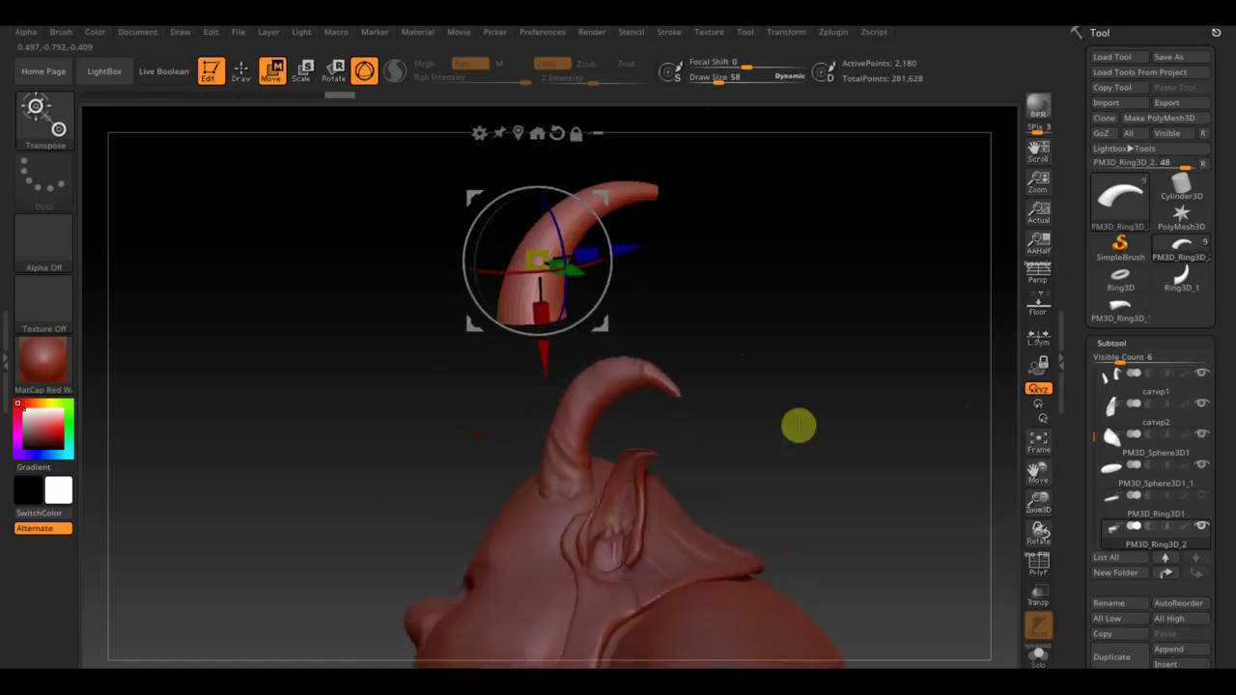
mouse_move(626, 249)
left_mouse_down()
mouse_move(676, 380)
mouse_move(831, 425)
left_mouse_up()
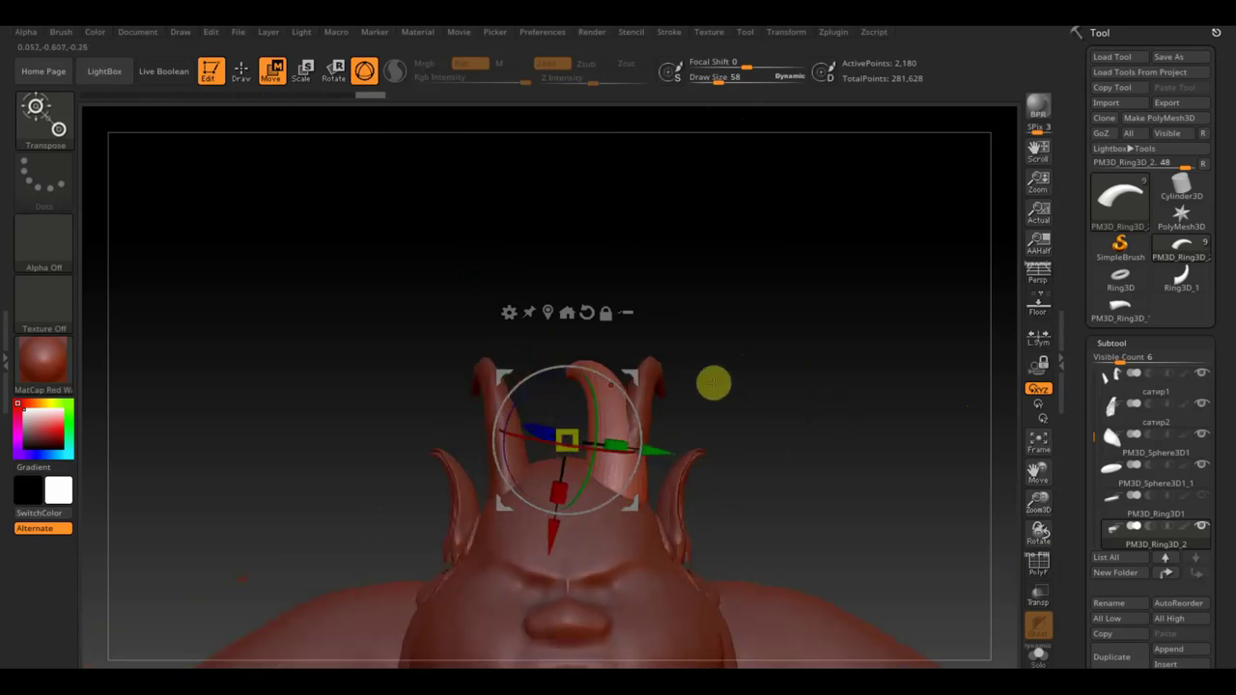
left_click_drag(539, 443, 505, 432)
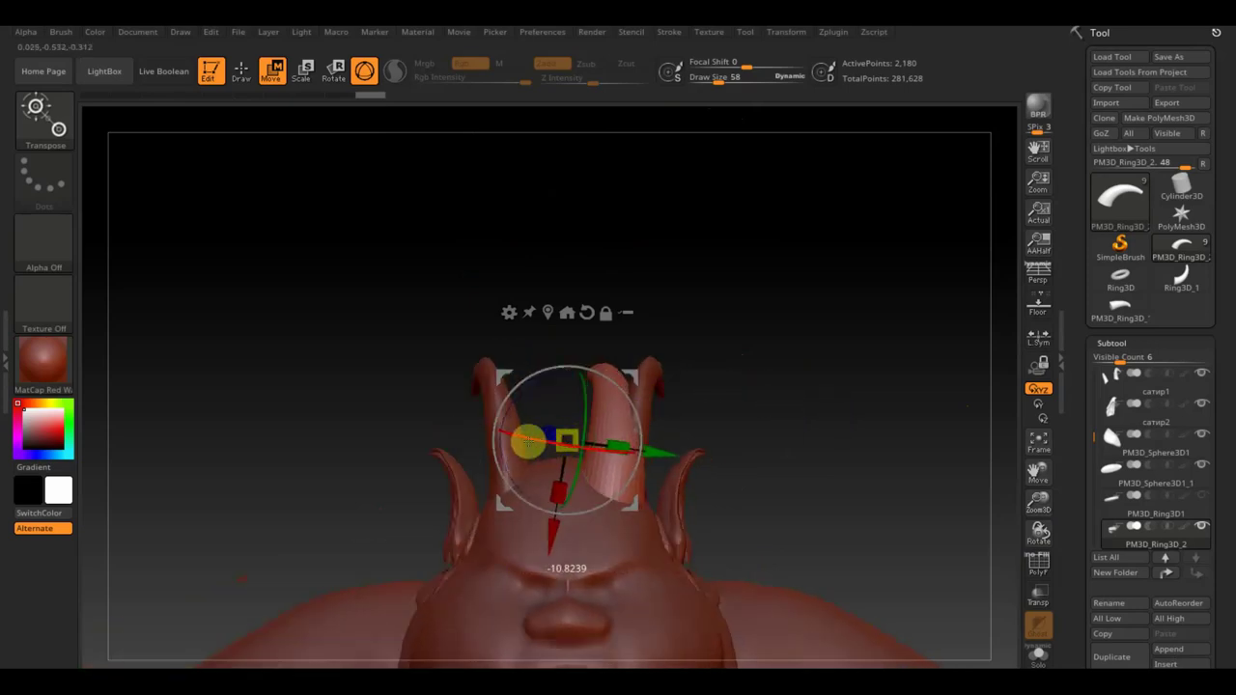
left_click_drag(638, 373, 654, 364)
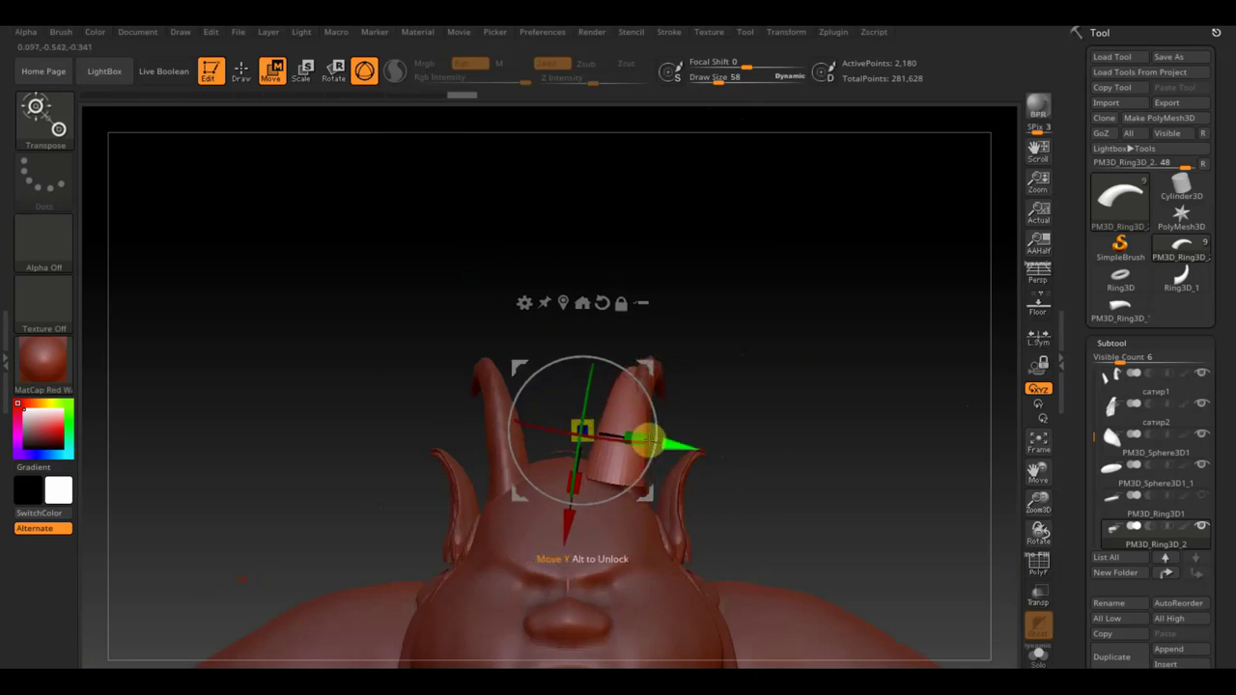
left_click_drag(772, 431, 744, 440)
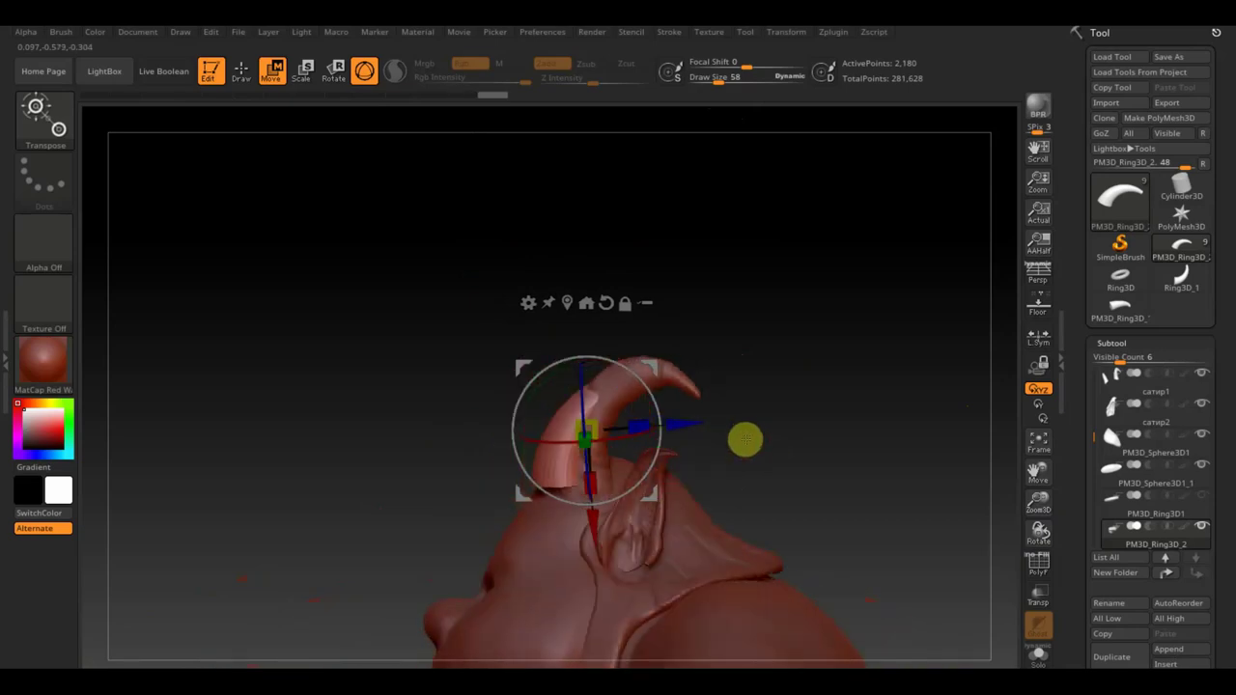
left_click_drag(645, 406, 652, 386)
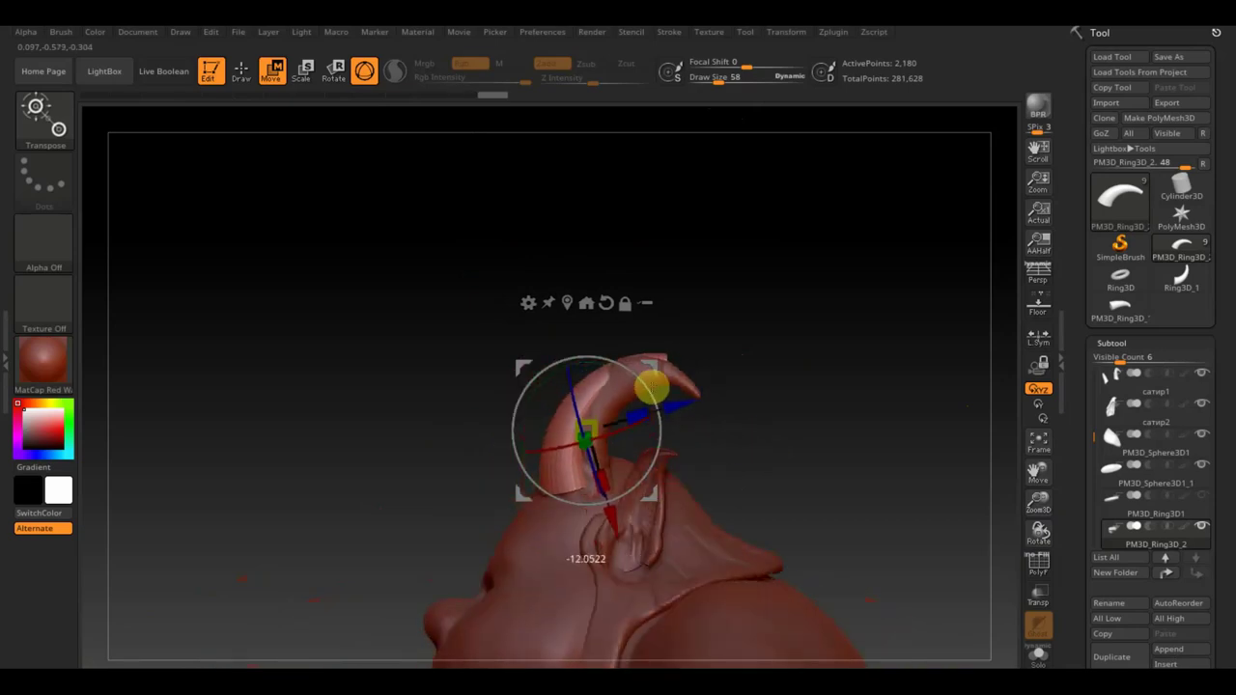
left_click_drag(520, 362, 526, 373)
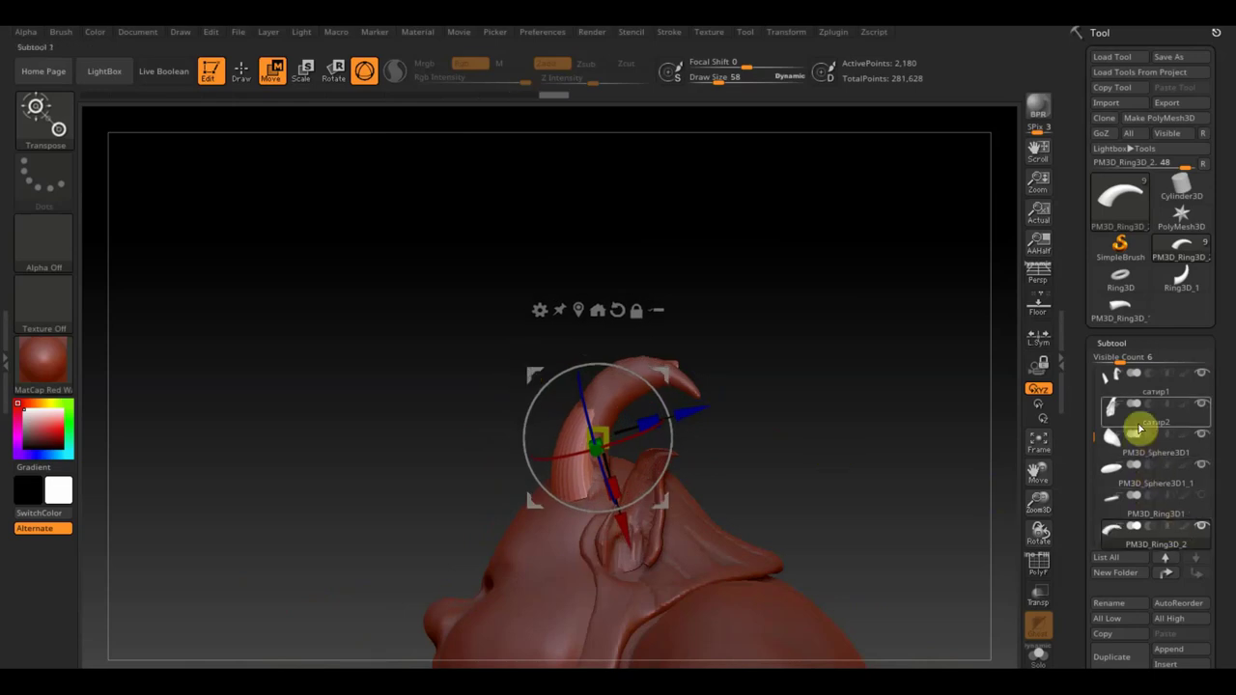
mouse_move(837, 399)
left_mouse_down()
mouse_move(919, 406)
mouse_move(901, 413)
left_mouse_up()
left_click_drag(865, 494, 855, 351, "alt")
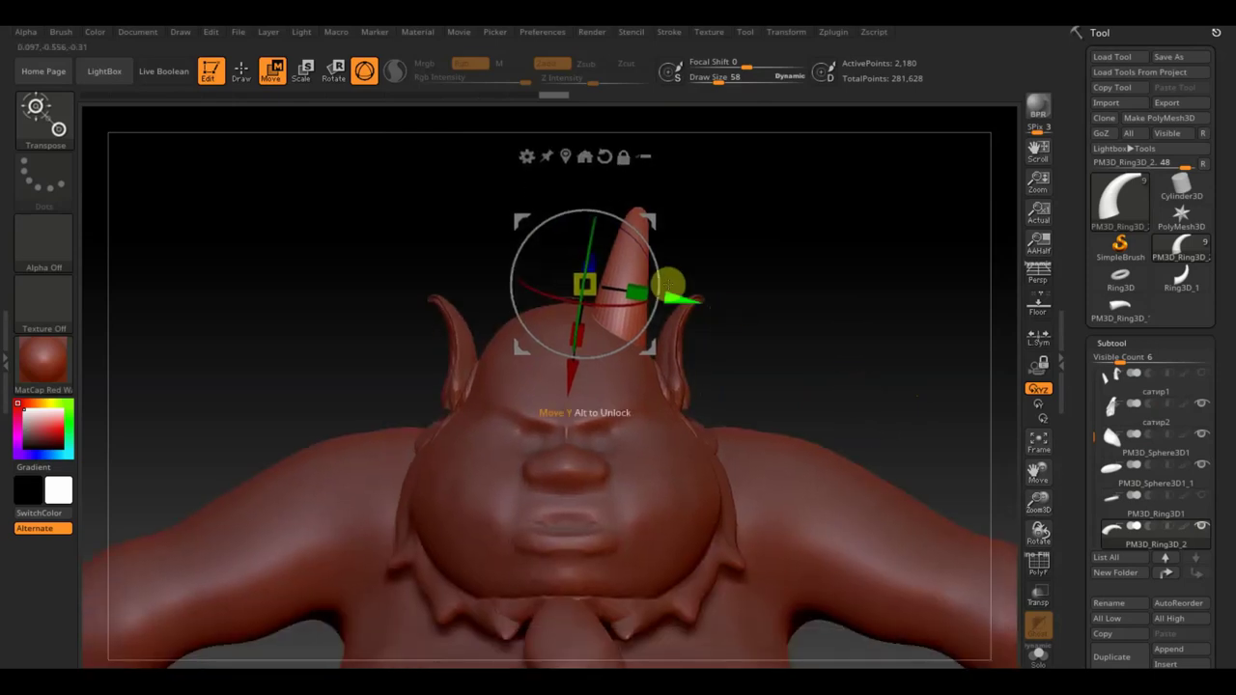
mouse_move(736, 310)
left_mouse_down()
mouse_move(847, 337)
mouse_move(822, 342)
left_mouse_up()
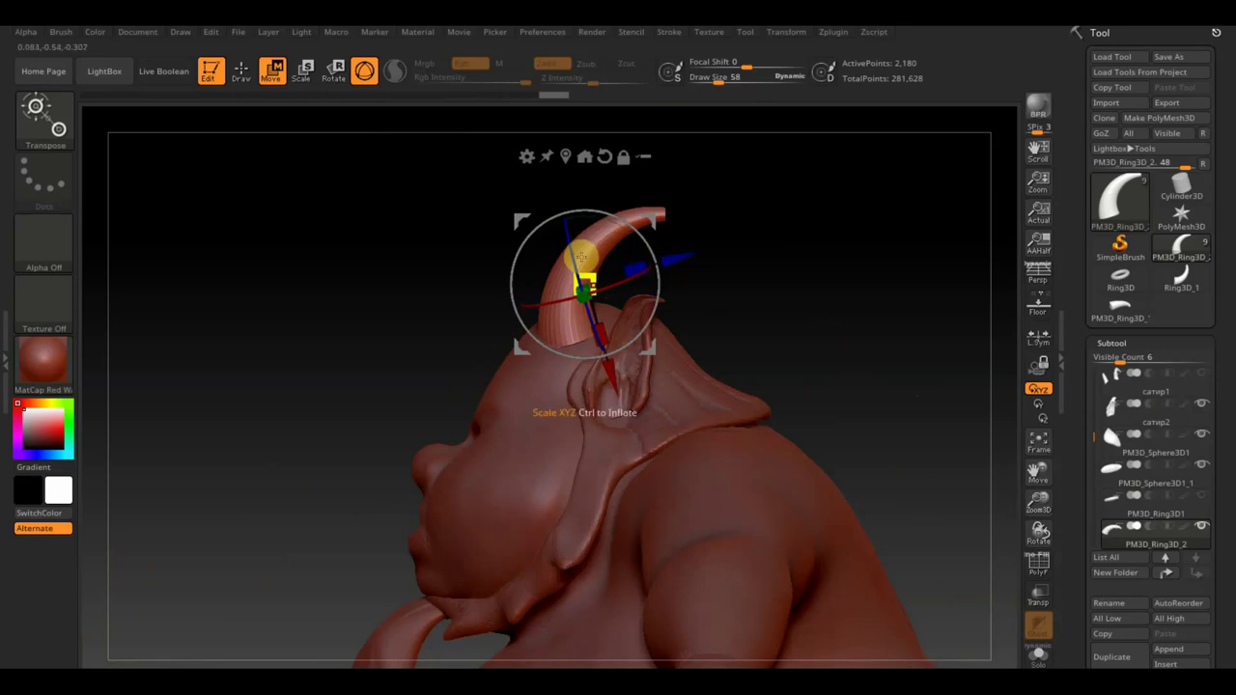
left_click_drag(604, 333, 618, 349)
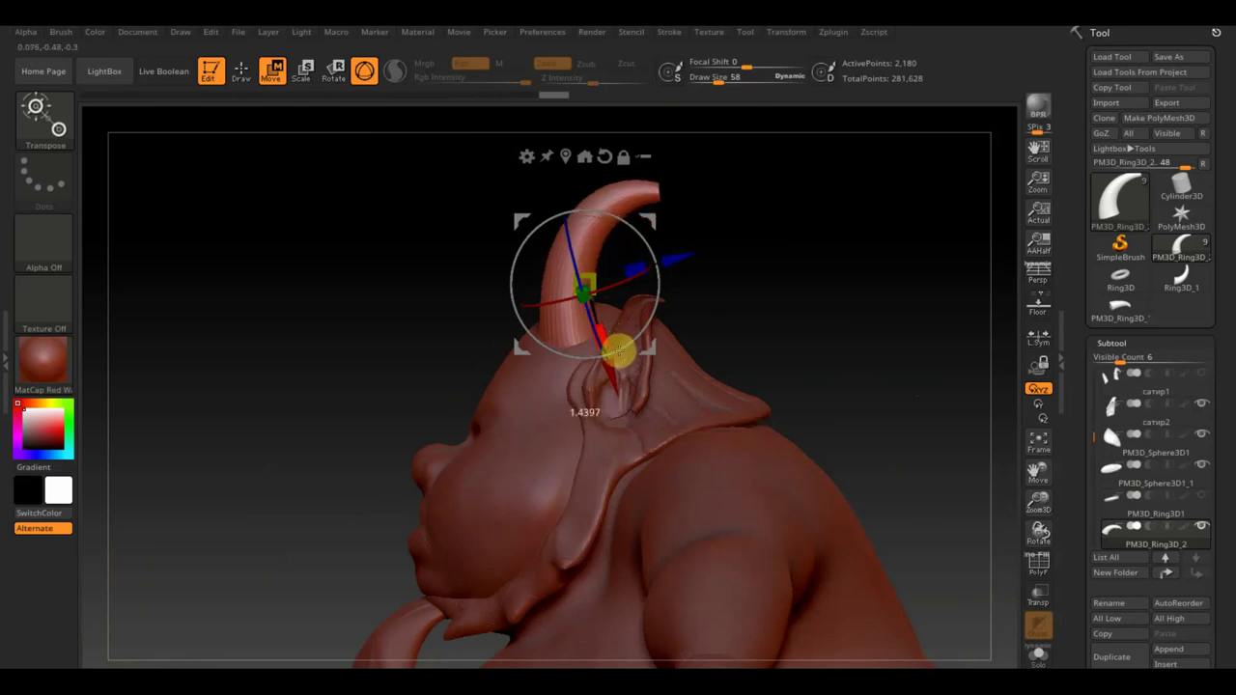
left_click(241, 72)
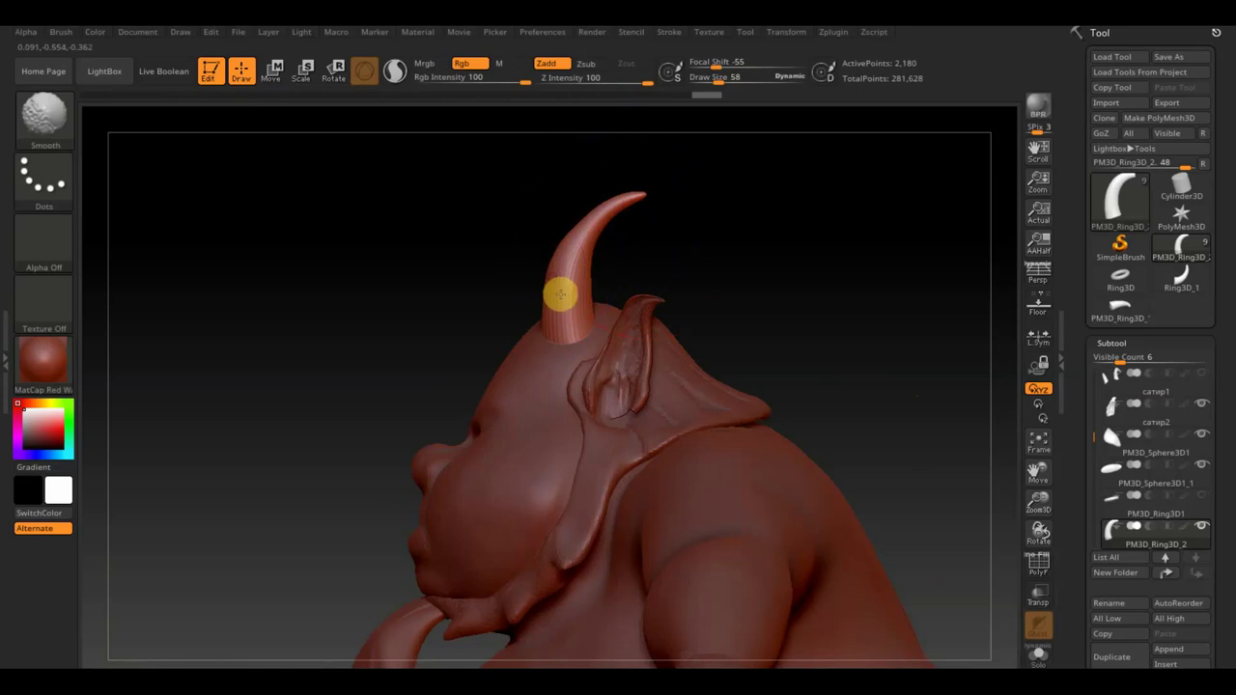
key("shift")
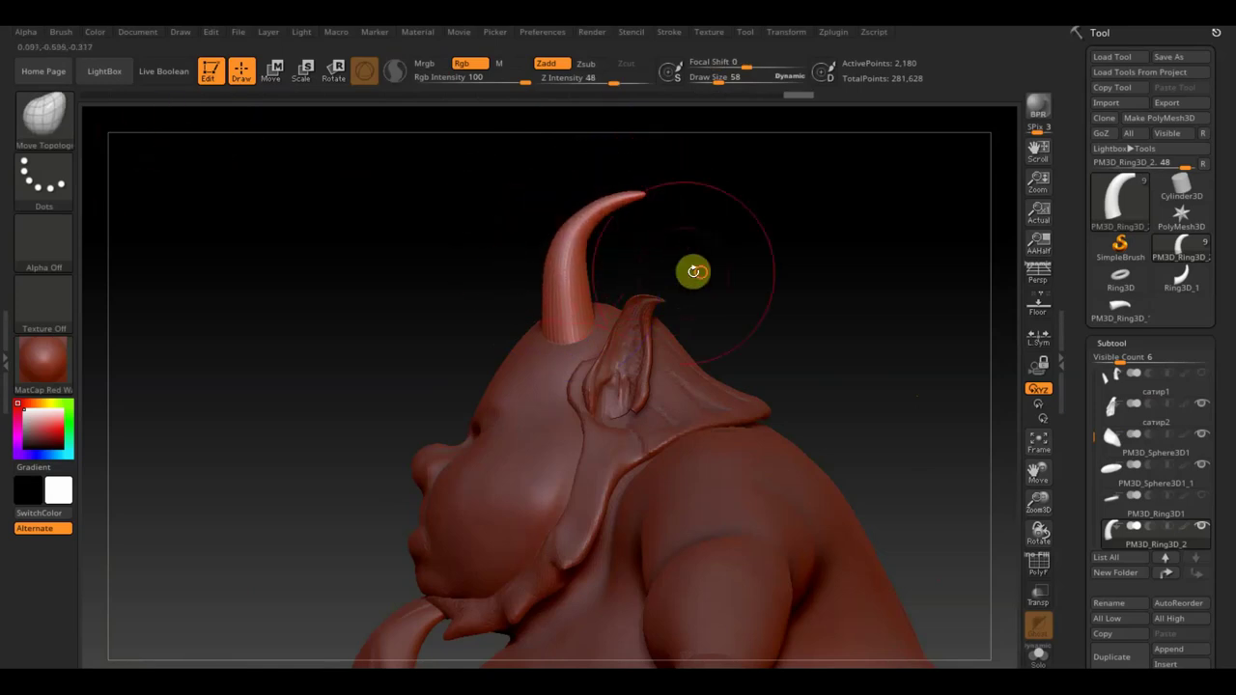
mouse_move(692, 270)
left_mouse_down()
mouse_move(787, 279)
mouse_move(566, 276)
left_mouse_up()
key("shift")
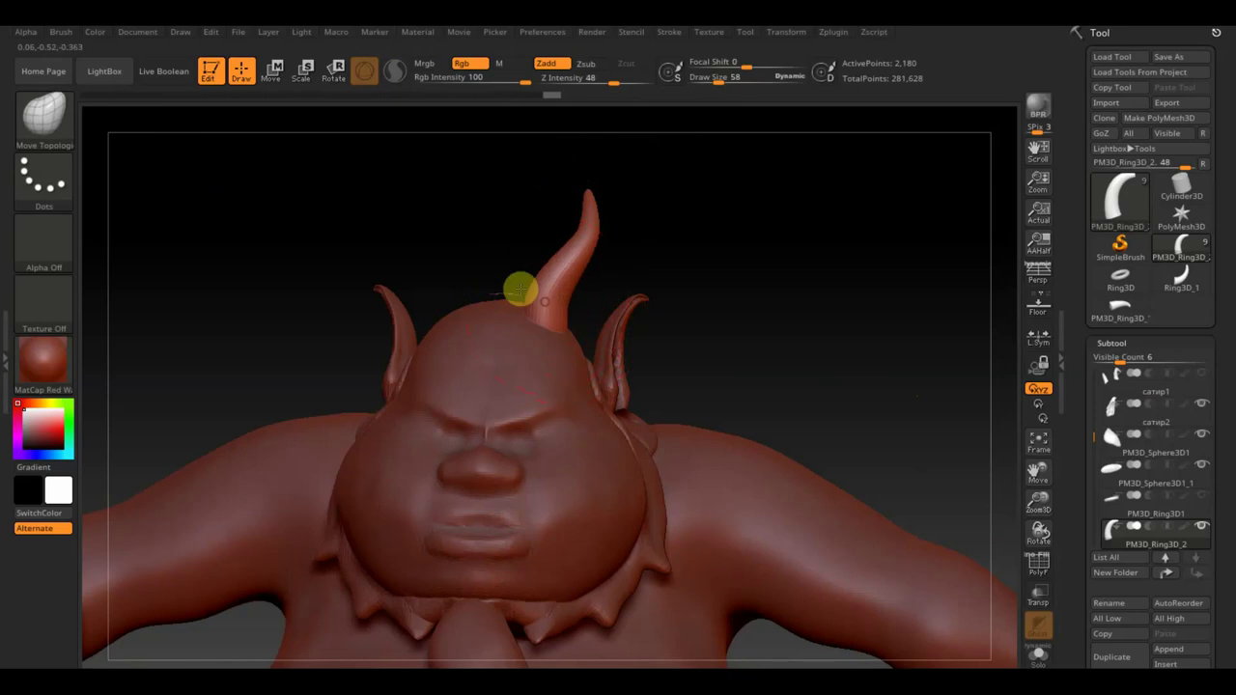
mouse_move(588, 312)
left_mouse_down()
mouse_move(721, 304)
mouse_move(805, 242)
mouse_move(634, 277)
left_mouse_up()
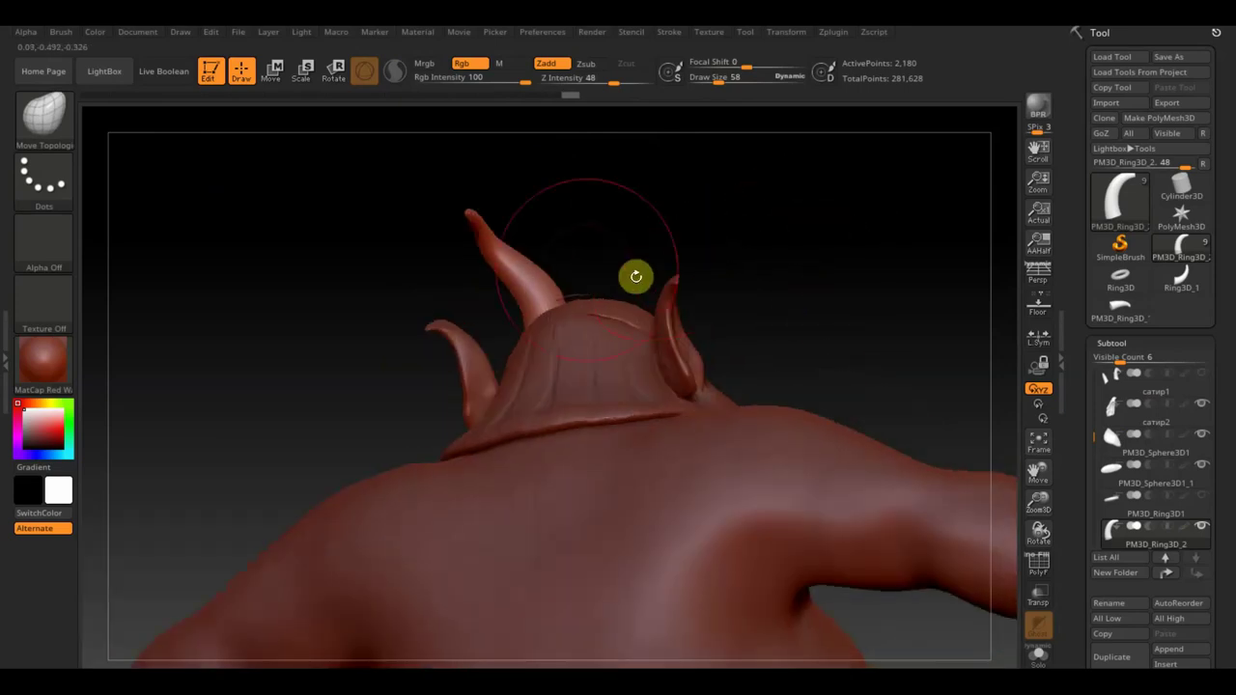
mouse_move(830, 241)
left_mouse_down()
mouse_move(910, 243)
mouse_move(836, 267)
mouse_move(877, 277)
left_mouse_up()
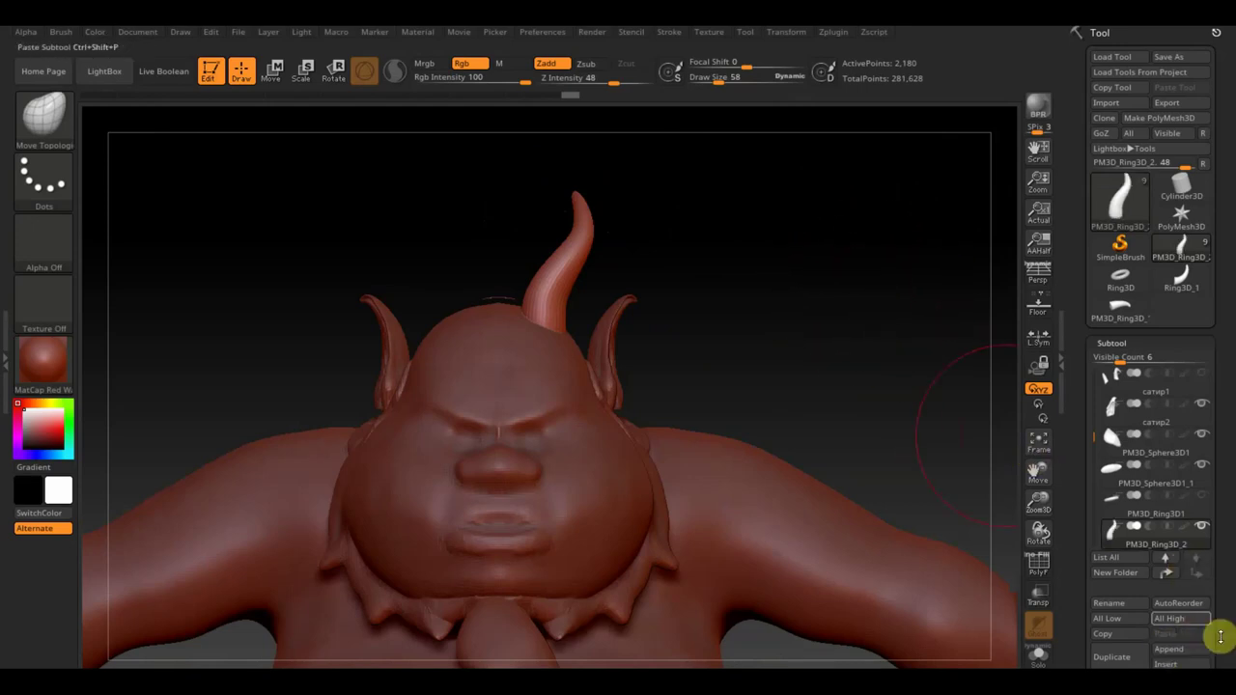
scroll(1225, 635, "down", 2)
left_click_drag(1225, 634, 1223, 570)
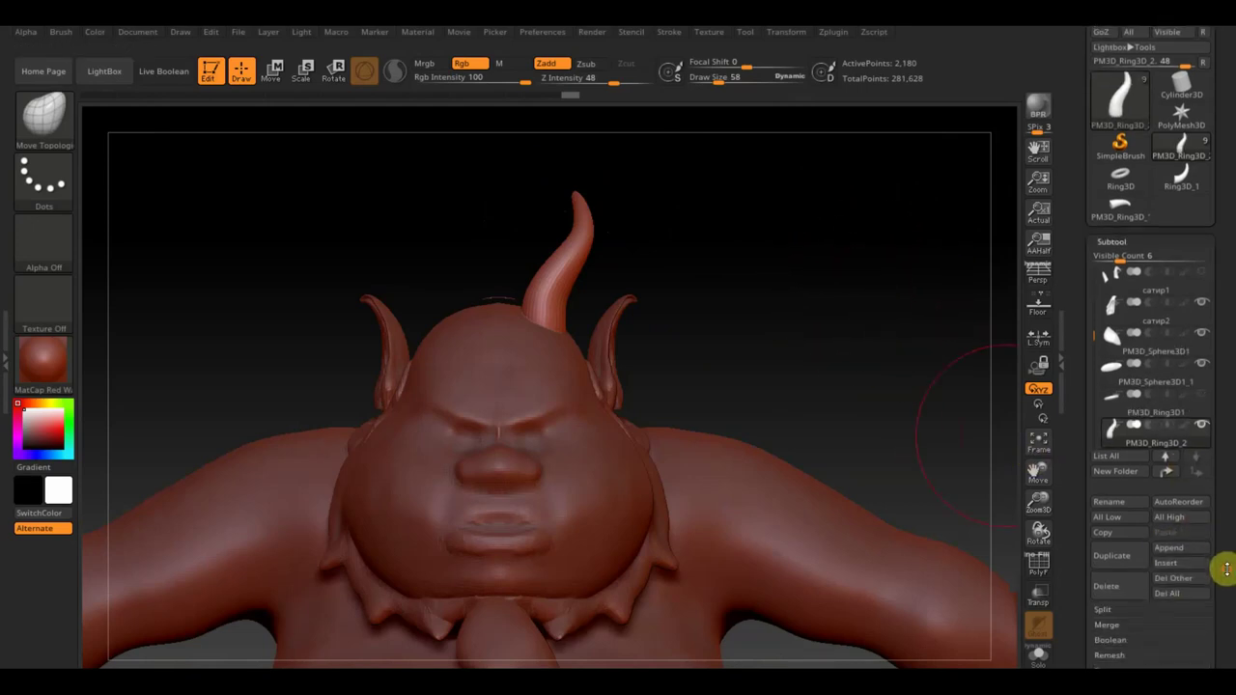
Choose the IMM Toon brush and scroll its mesh strip to the Top Teeth mesh.
left_click(50, 119)
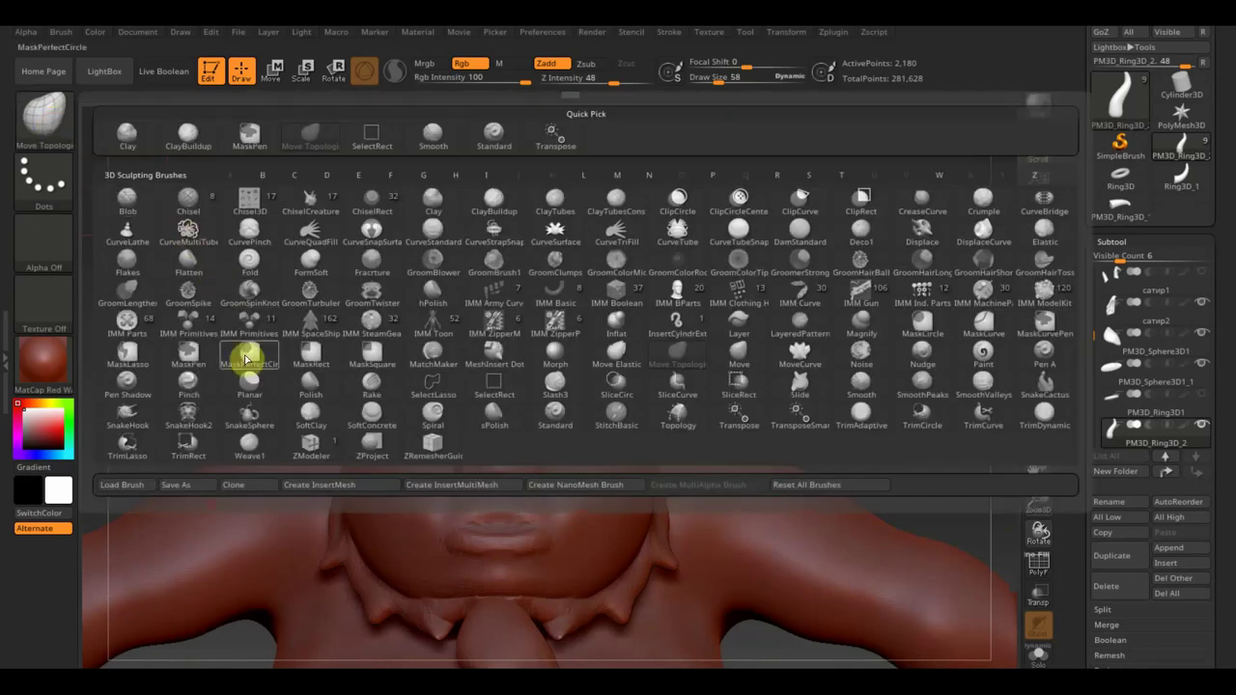
left_click(440, 333)
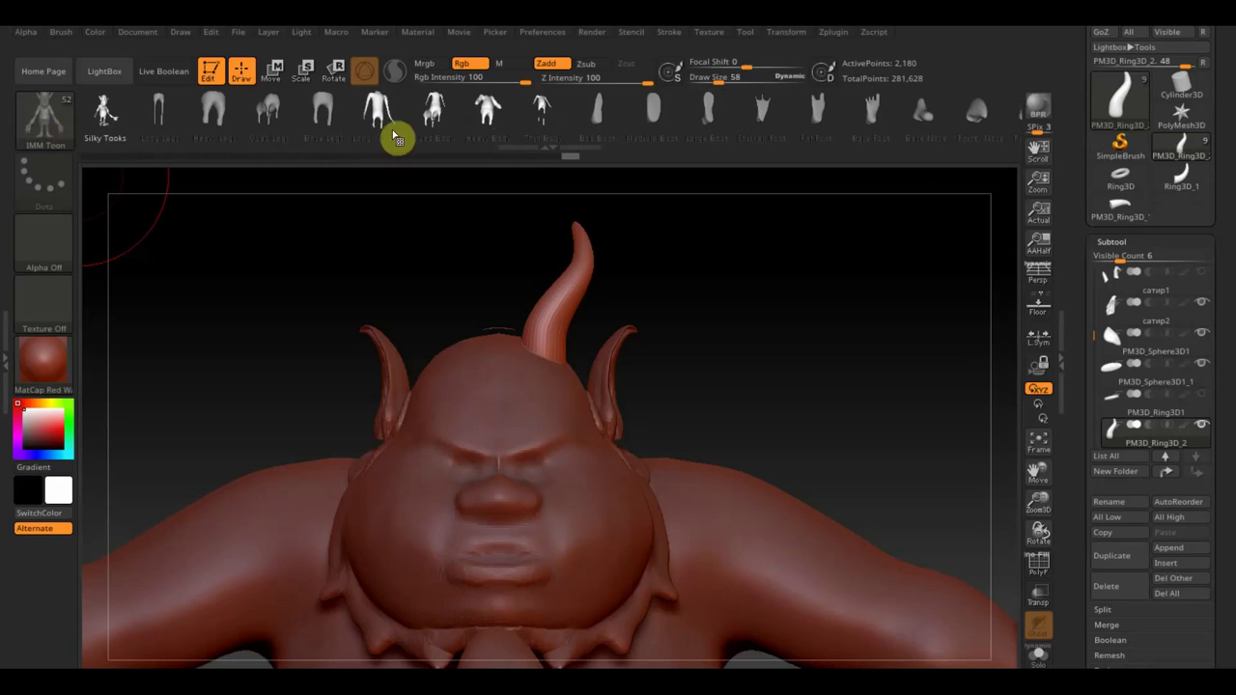
mouse_move(648, 130)
left_mouse_down()
mouse_move(399, 152)
mouse_move(155, 195)
left_mouse_up()
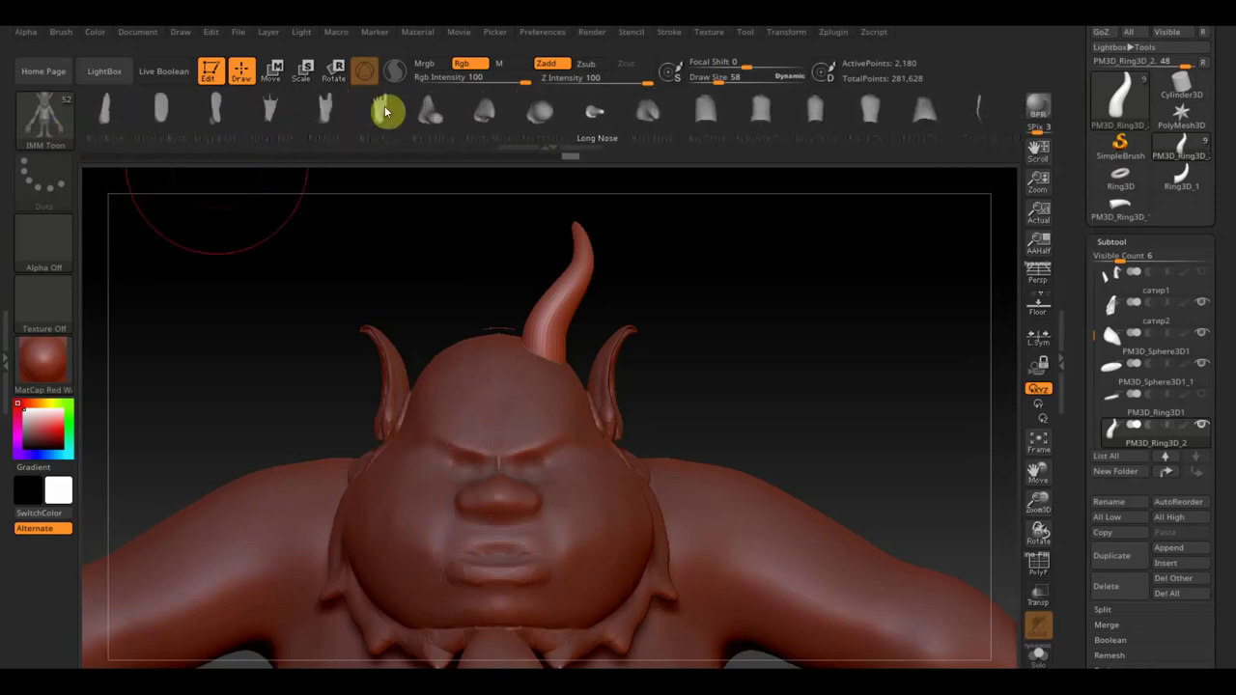
left_click_drag(629, 152, 334, 202)
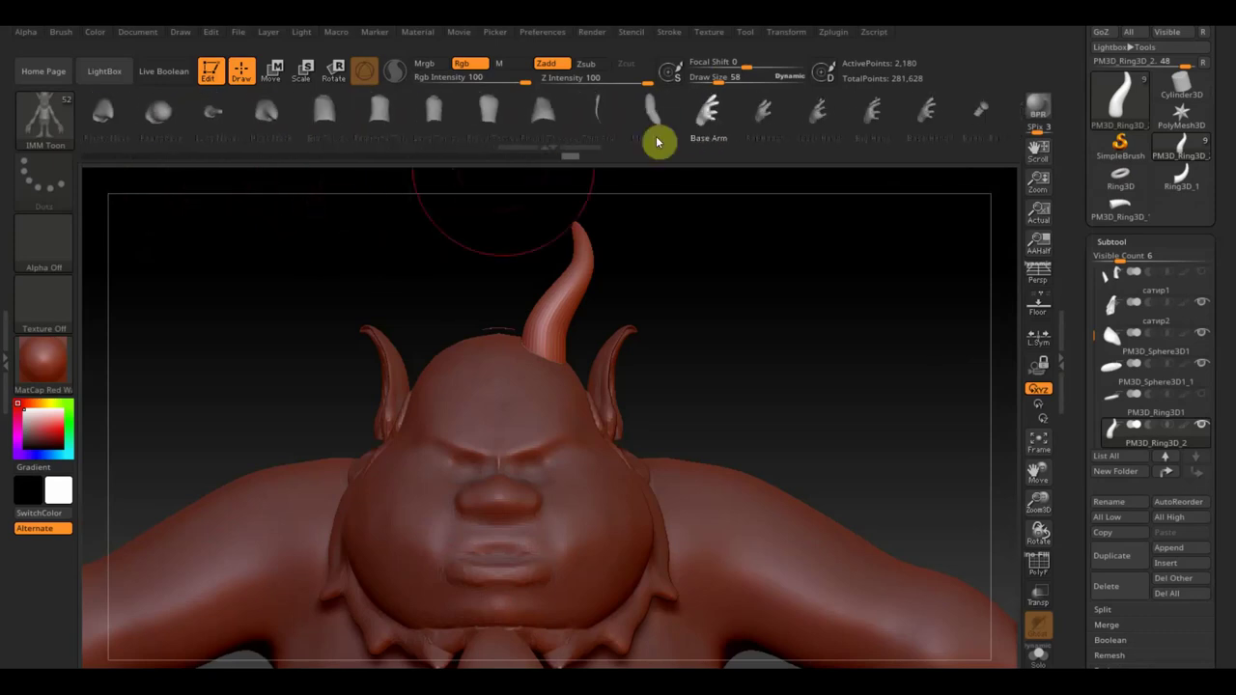
left_click_drag(532, 154, 405, 182)
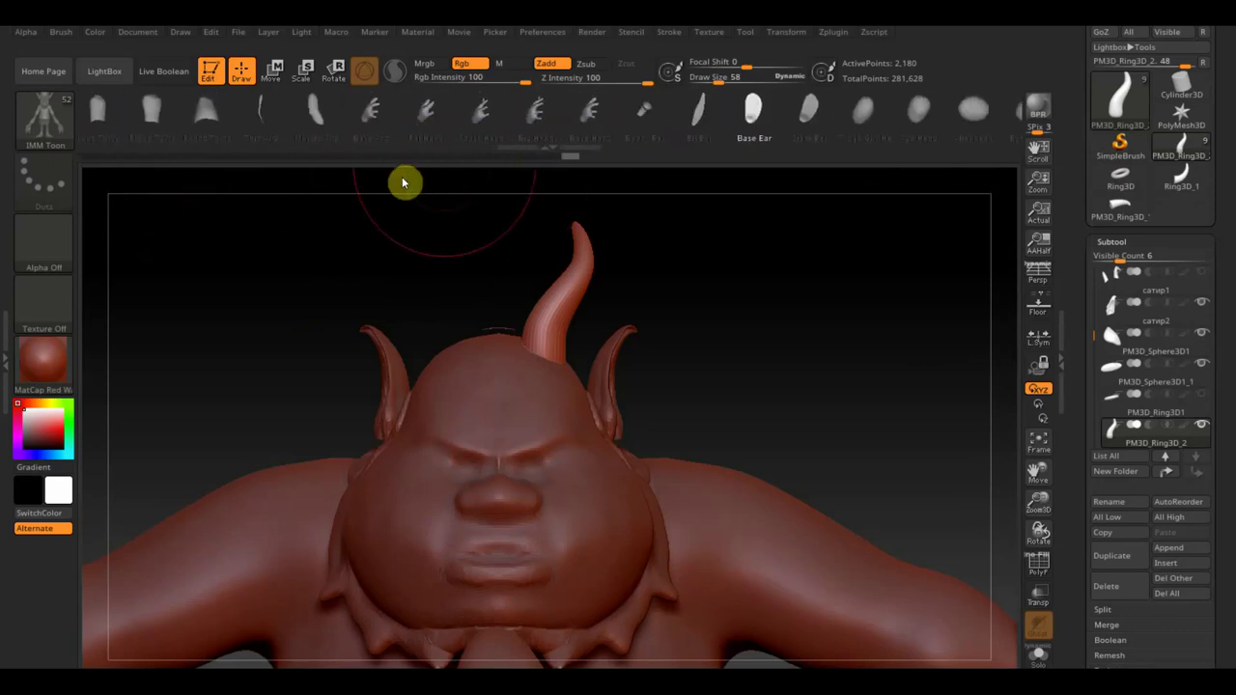
left_click_drag(808, 129, 585, 179)
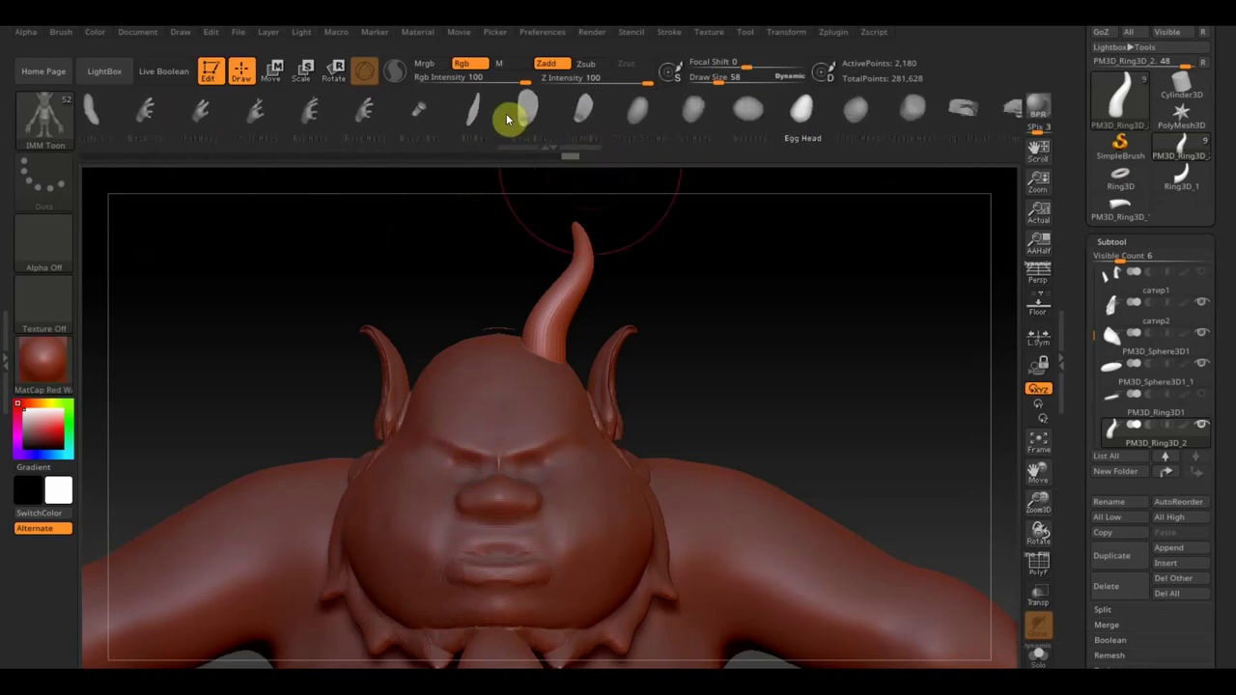
left_click_drag(792, 132, 541, 168)
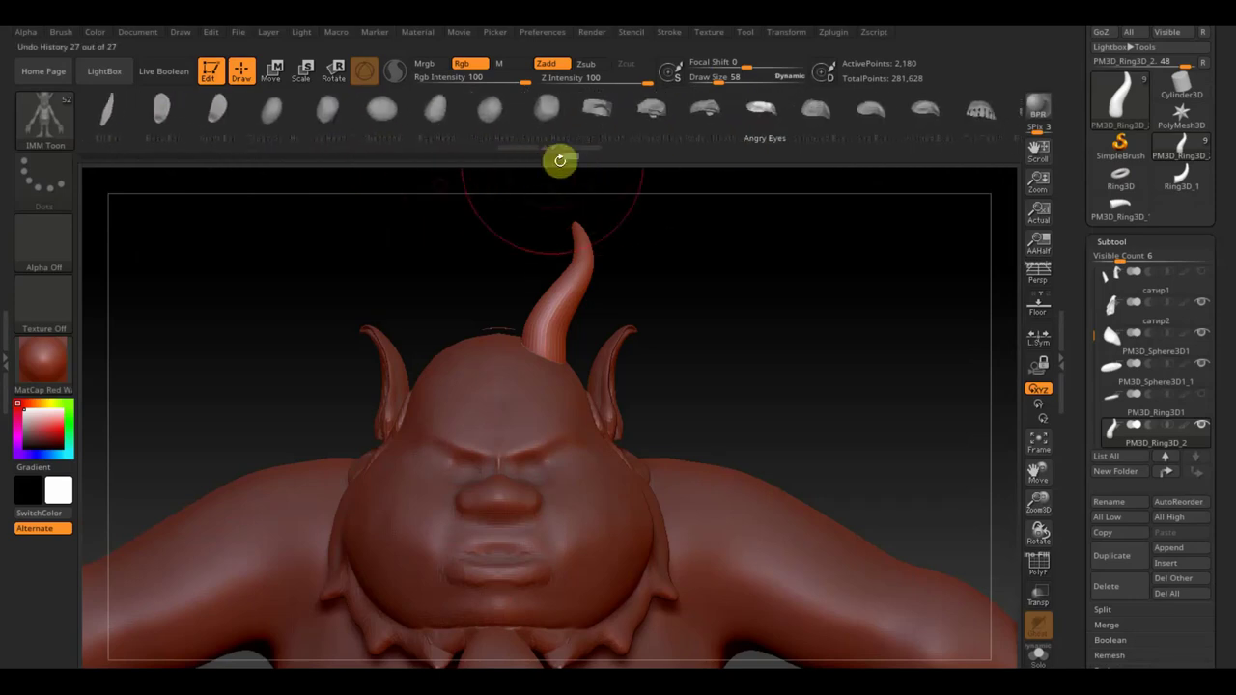
Insert the Top Teeth mesh onto the face below the nose and orbit to inspect it.
left_click(982, 118)
left_click_drag(509, 477, 516, 579)
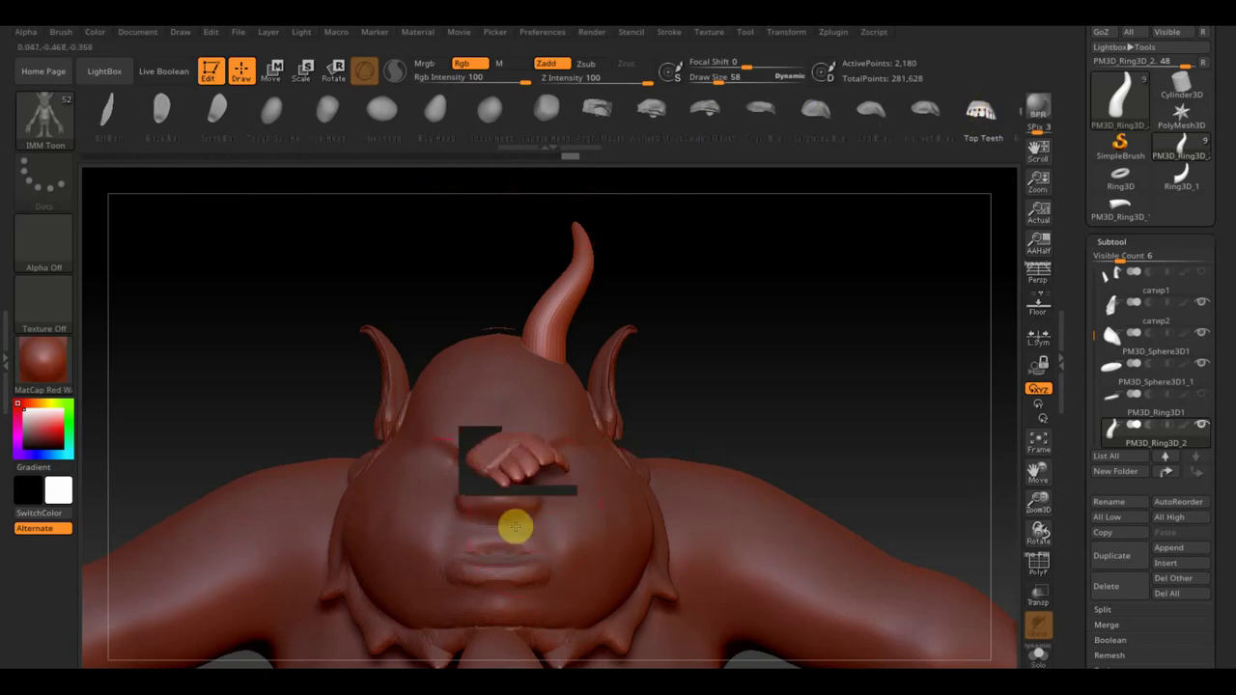
mouse_move(740, 379)
left_mouse_down()
mouse_move(712, 450)
mouse_move(762, 463)
mouse_move(783, 392)
mouse_move(577, 269)
left_mouse_up()
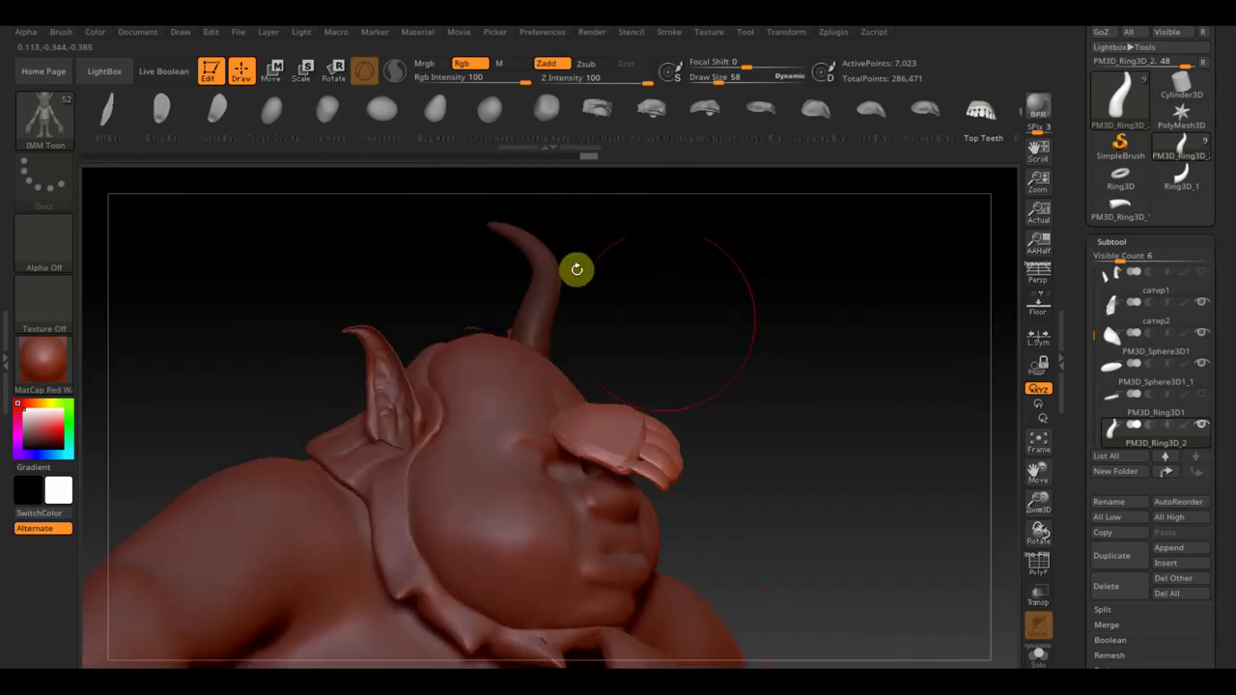
left_click(39, 123)
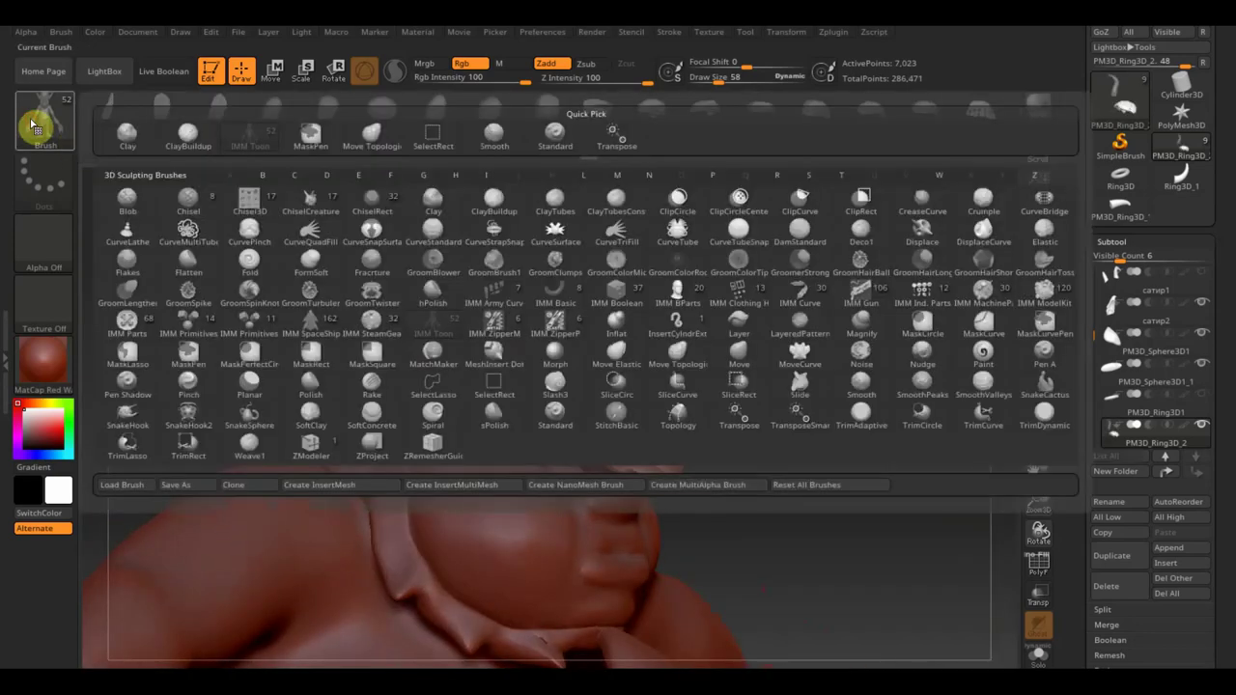
Put the Move gizmo on the inserted teeth and orbit to check their placement.
left_click(554, 138)
left_click(275, 71)
mouse_move(640, 450)
left_mouse_down()
mouse_move(643, 400)
mouse_move(657, 447)
mouse_move(756, 388)
mouse_move(667, 406)
mouse_move(663, 422)
mouse_move(639, 428)
left_mouse_up()
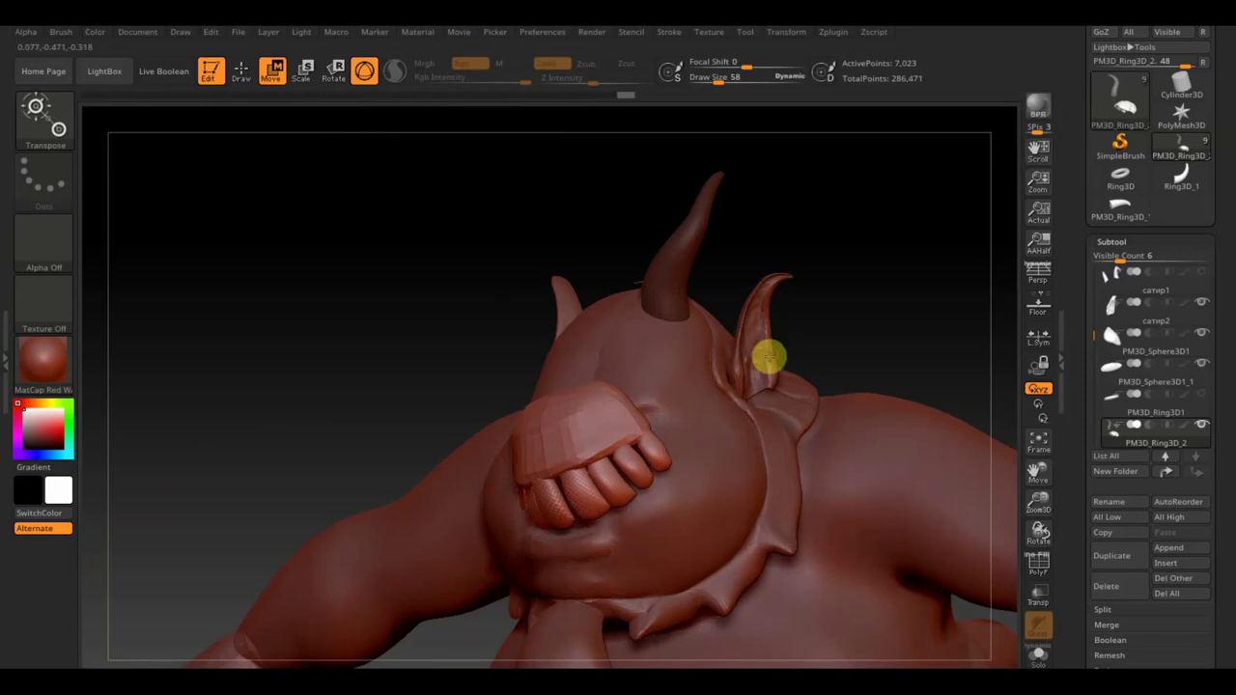
left_click_drag(805, 337, 762, 382)
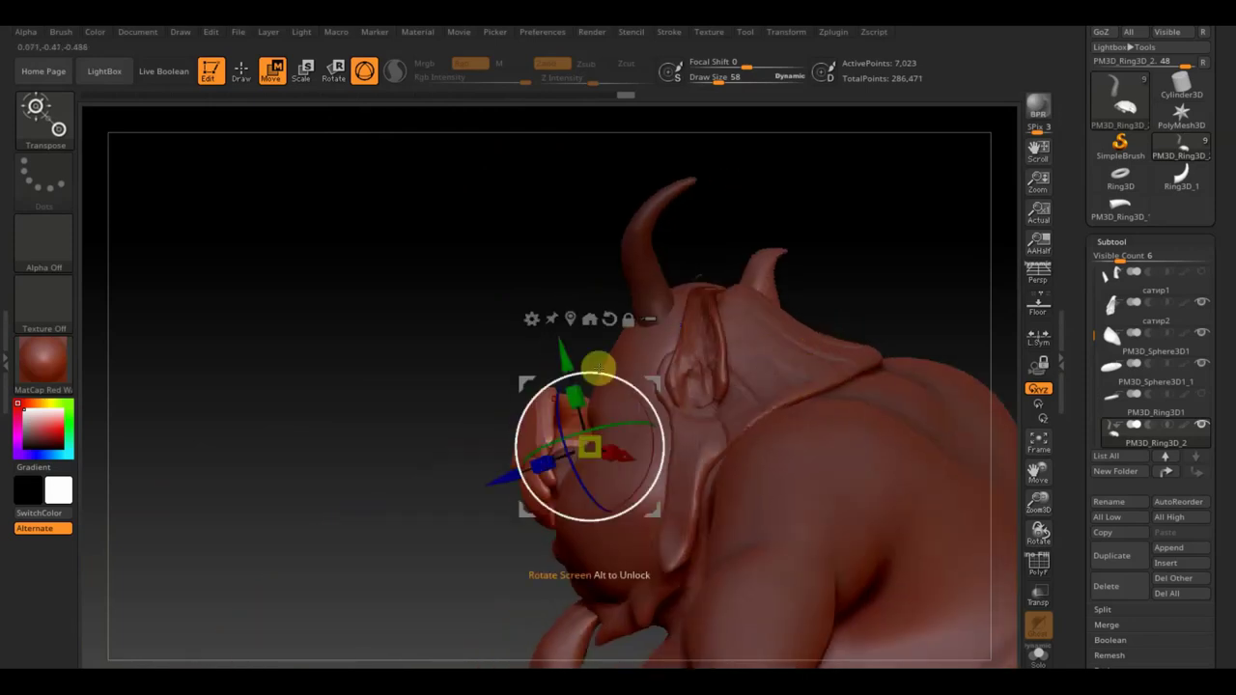
mouse_move(632, 409)
left_mouse_down()
mouse_move(492, 312)
mouse_move(775, 273)
mouse_move(671, 392)
left_mouse_up()
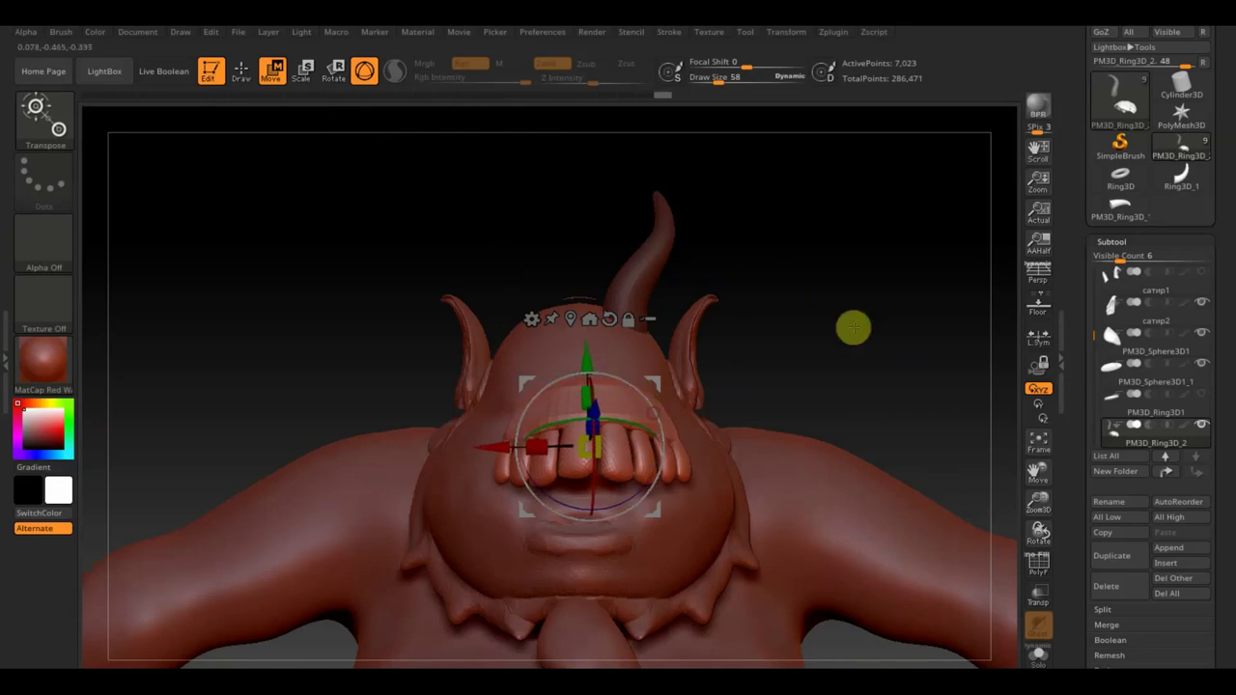
mouse_move(854, 328)
left_mouse_down()
mouse_move(915, 325)
mouse_move(780, 328)
mouse_move(709, 359)
mouse_move(654, 428)
mouse_move(618, 436)
mouse_move(709, 425)
mouse_move(629, 444)
left_mouse_up()
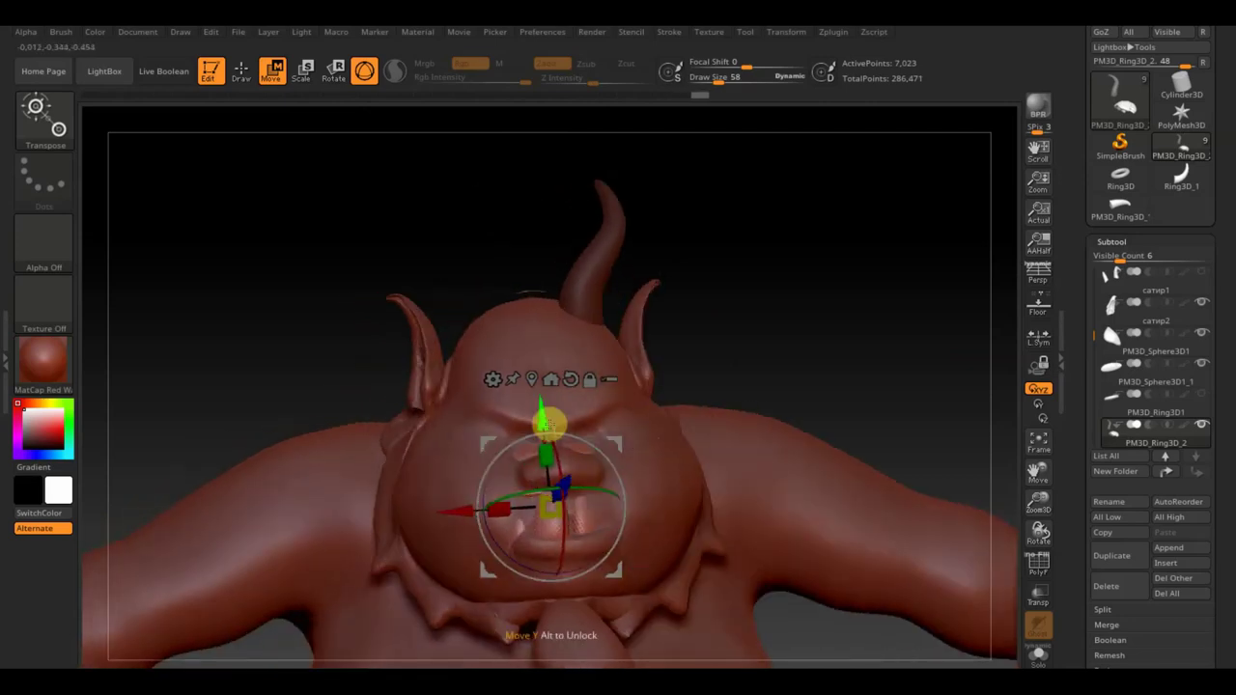
Raise the teeth, then roll the Undo History back to before the teeth insertion.
mouse_move(547, 425)
left_mouse_down()
mouse_move(541, 400)
mouse_move(751, 383)
mouse_move(599, 428)
mouse_move(475, 378)
mouse_move(514, 376)
mouse_move(504, 372)
left_mouse_up()
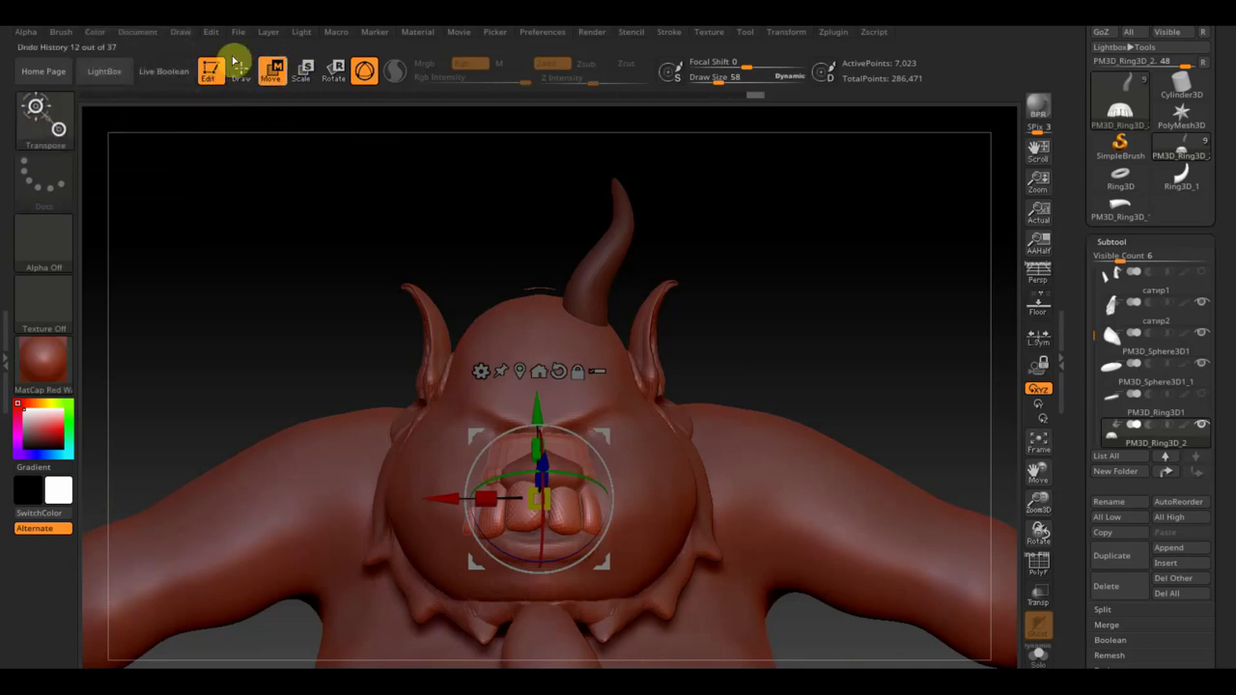
left_click(682, 96)
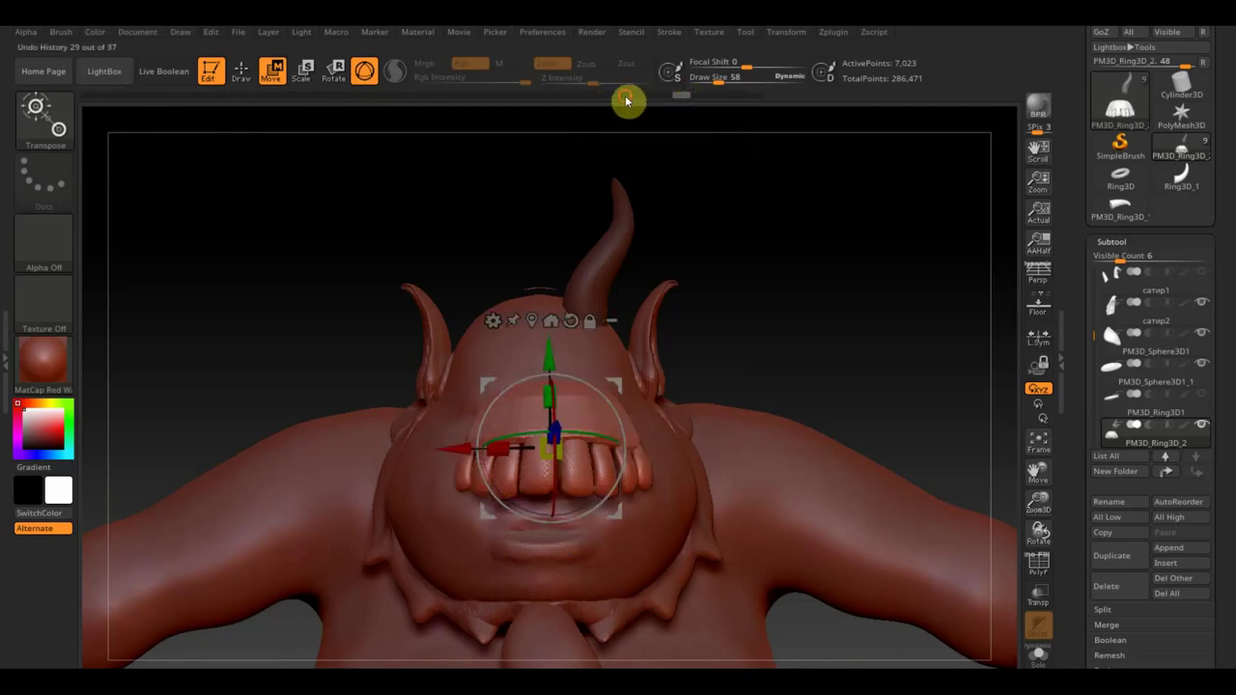
left_click_drag(625, 101, 555, 101)
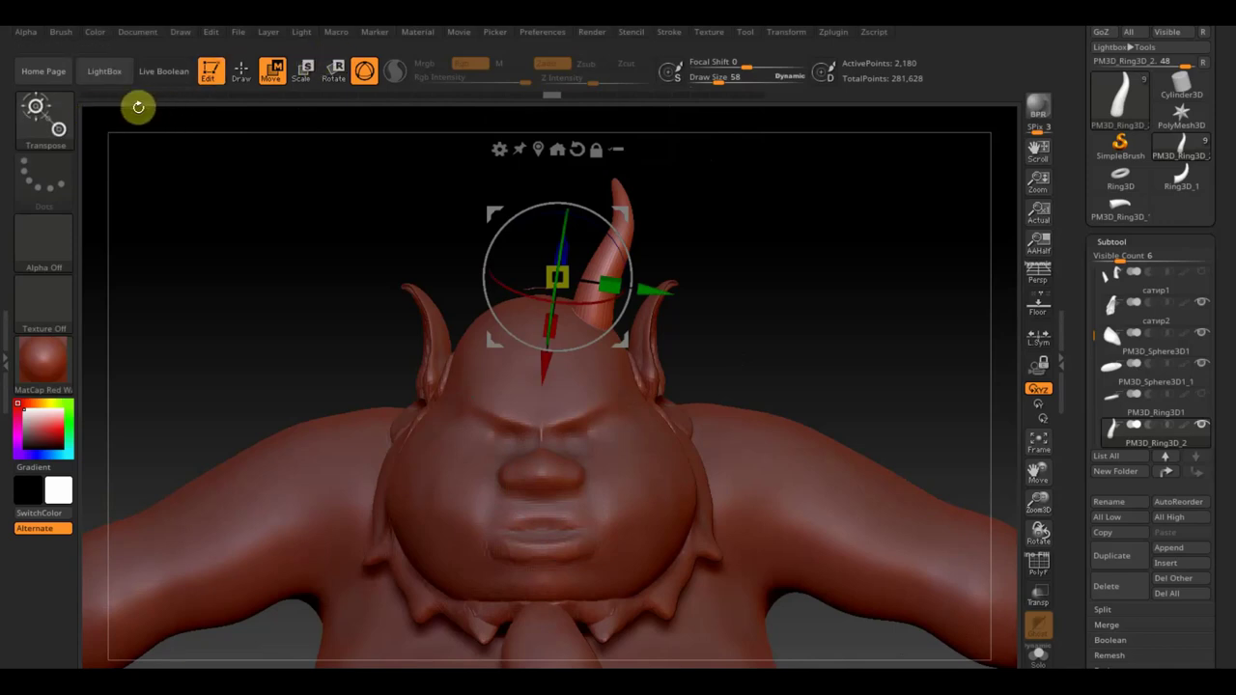
Select the PM3D_Ring3D1 subtool and insert an IMM Toon disc mesh onto the ring.
left_click(237, 71)
left_click(43, 116)
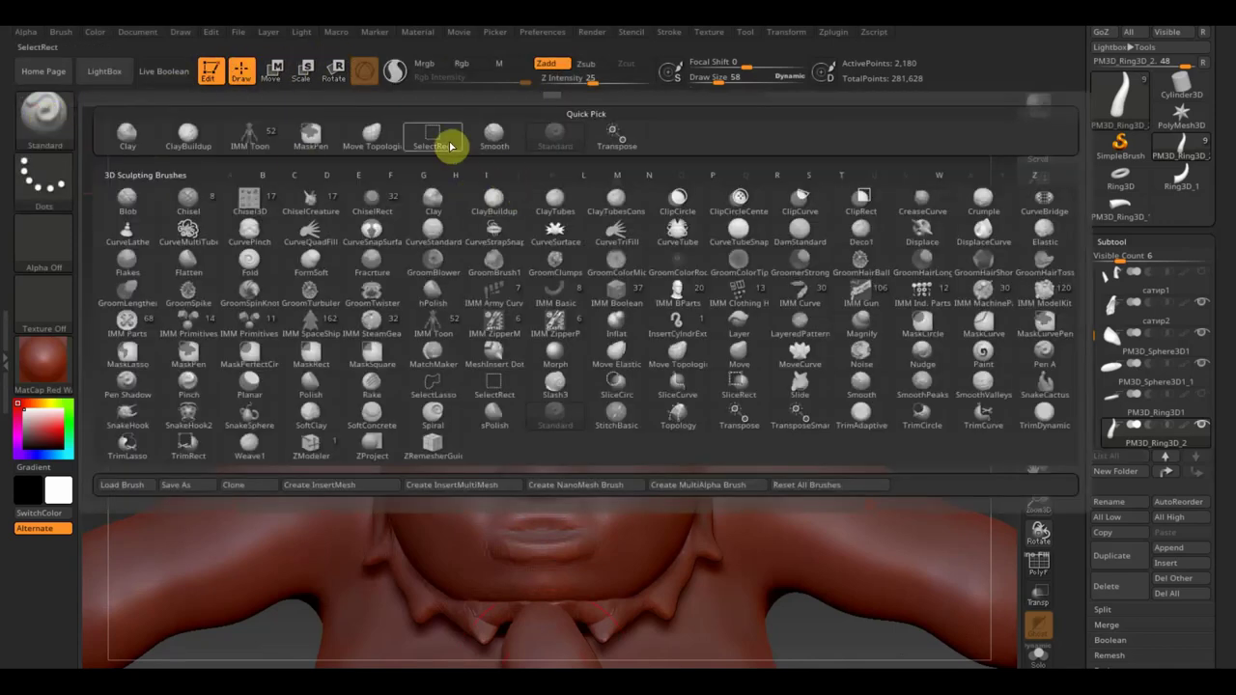
left_click(253, 133)
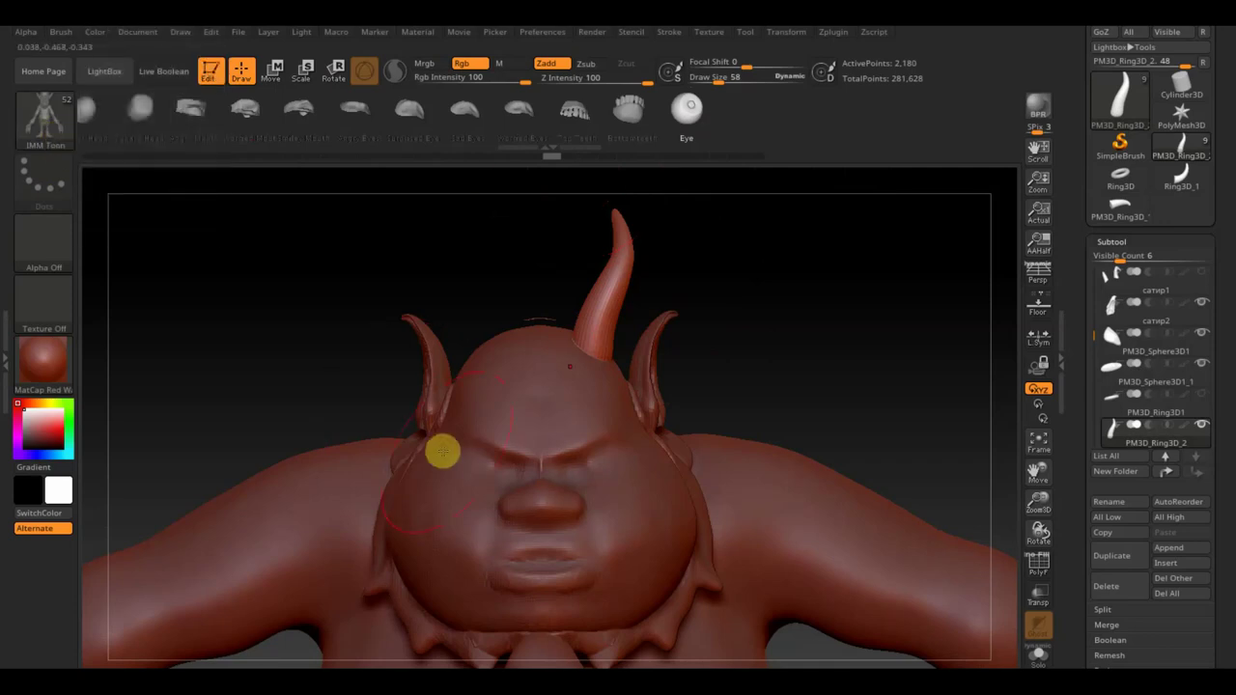
left_click(1116, 401)
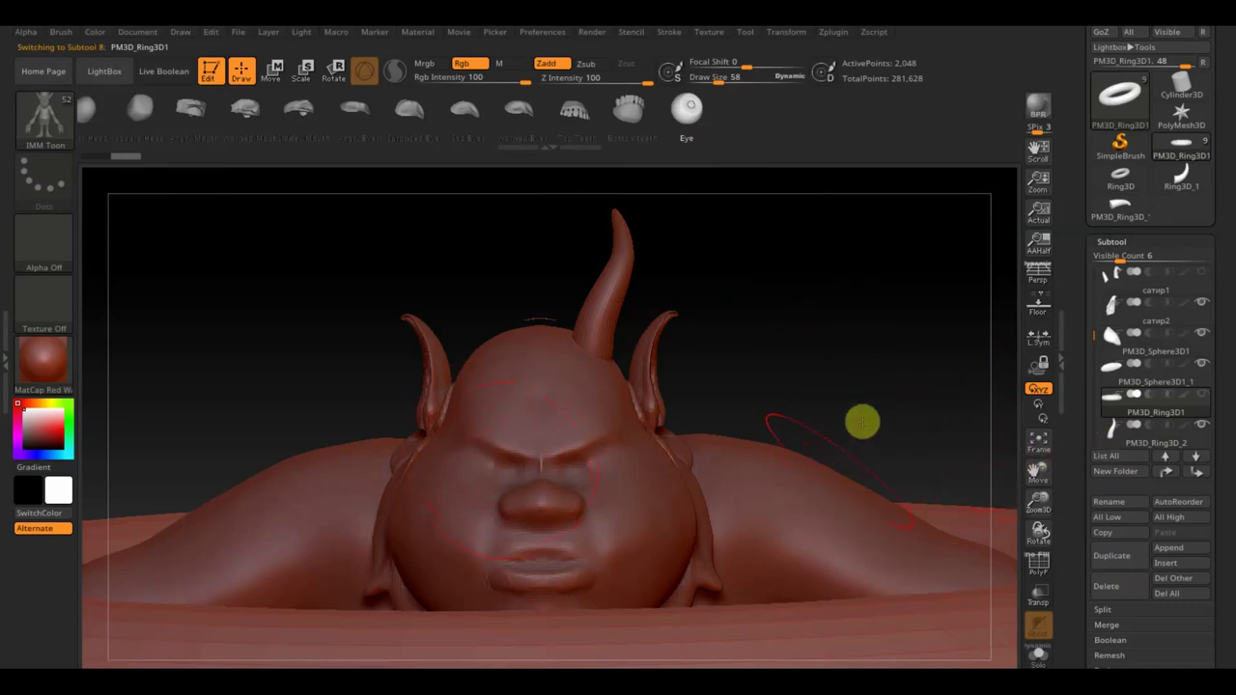
mouse_move(882, 434)
left_mouse_down()
mouse_move(841, 320)
mouse_move(663, 461)
left_mouse_up()
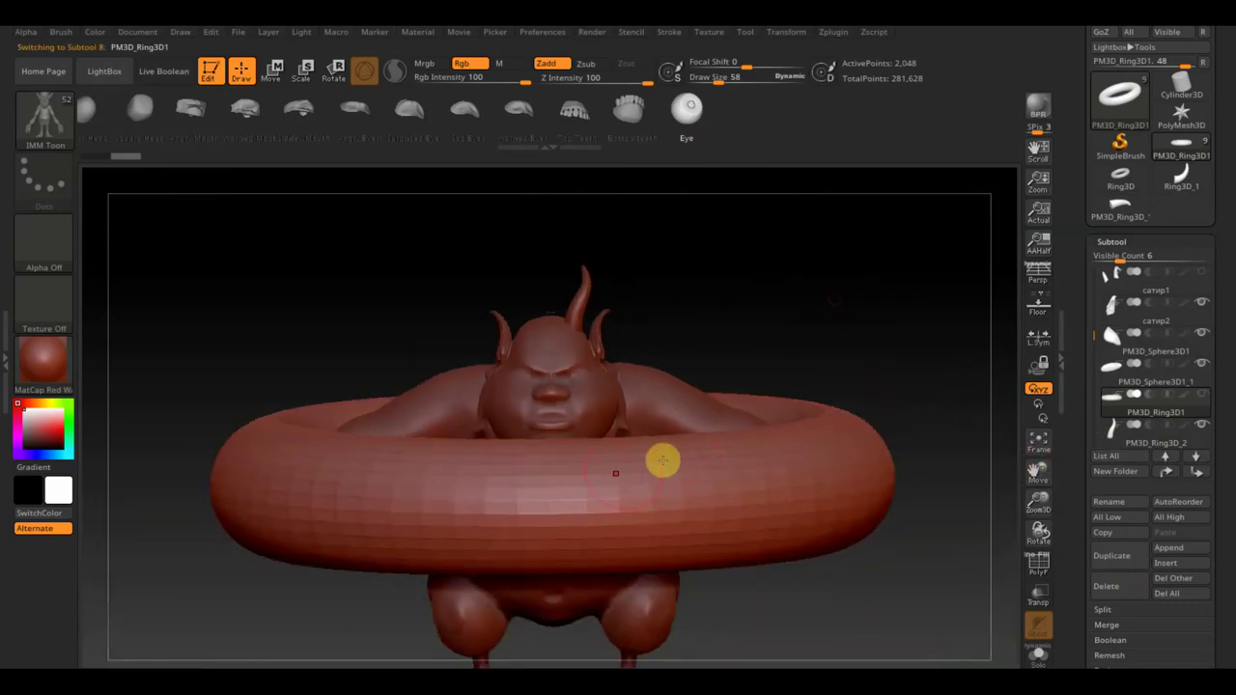
left_click_drag(612, 493, 618, 539)
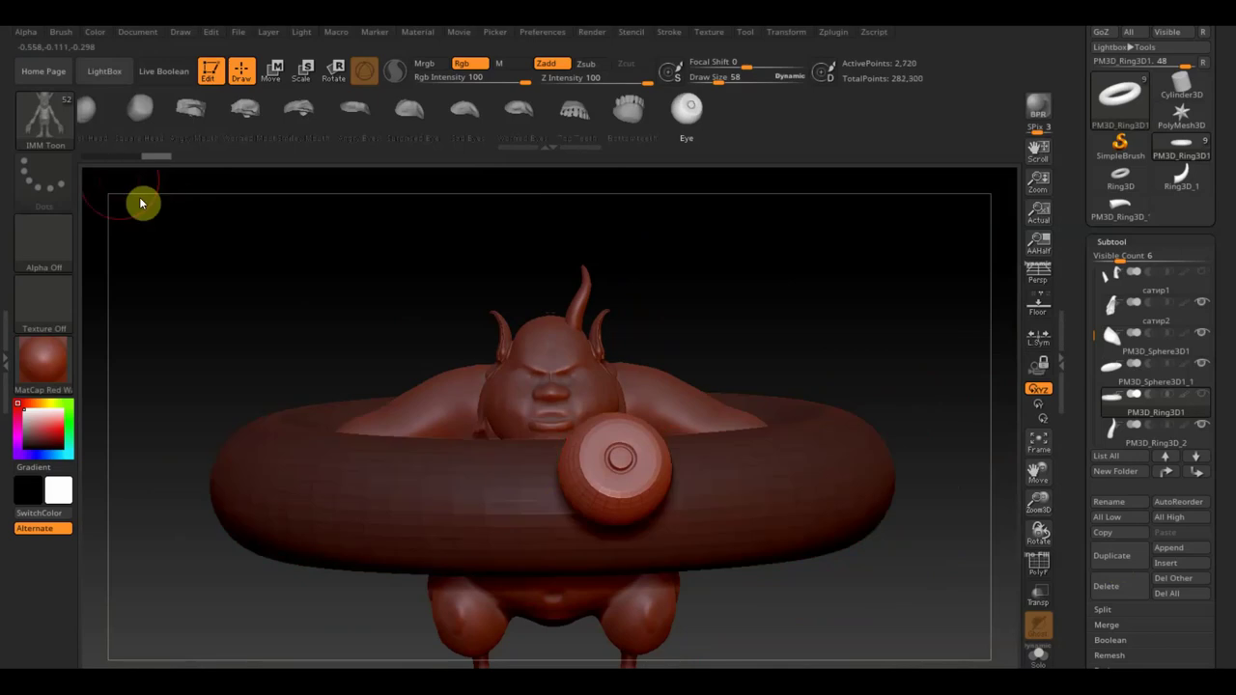
Clear the mask and hide the torus ring, leaving only the sphere visible.
left_click(43, 117)
left_click(554, 132)
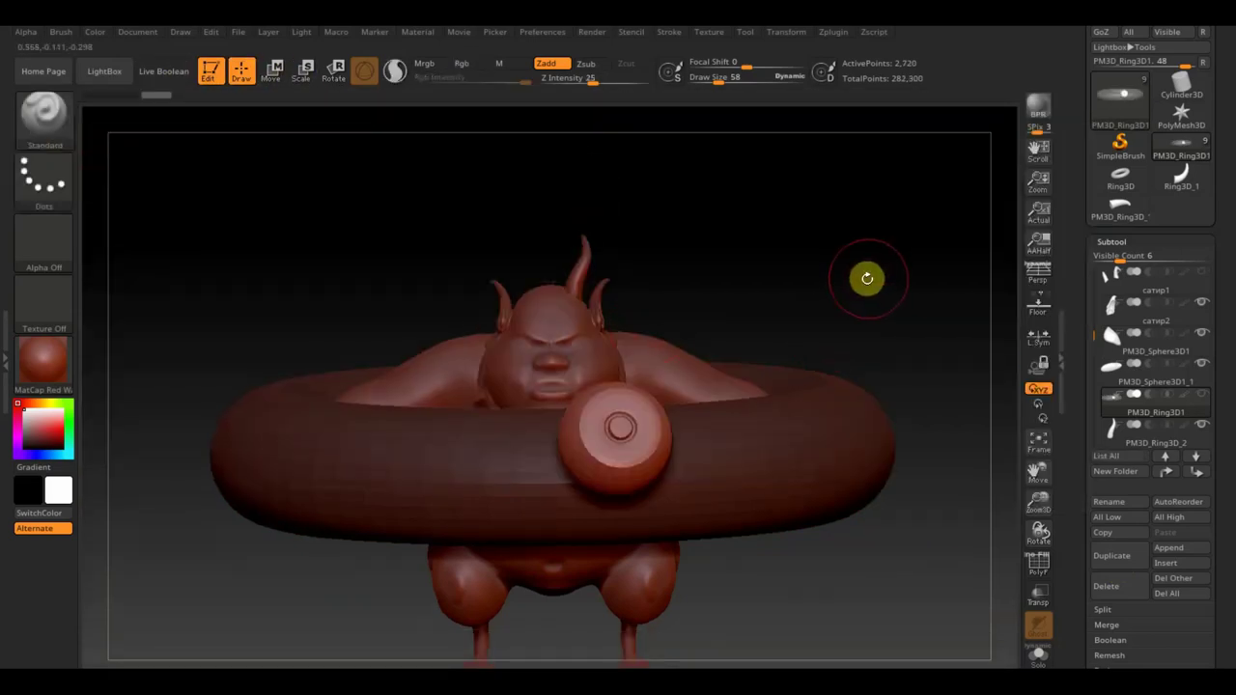
left_click(869, 282, "ctrl")
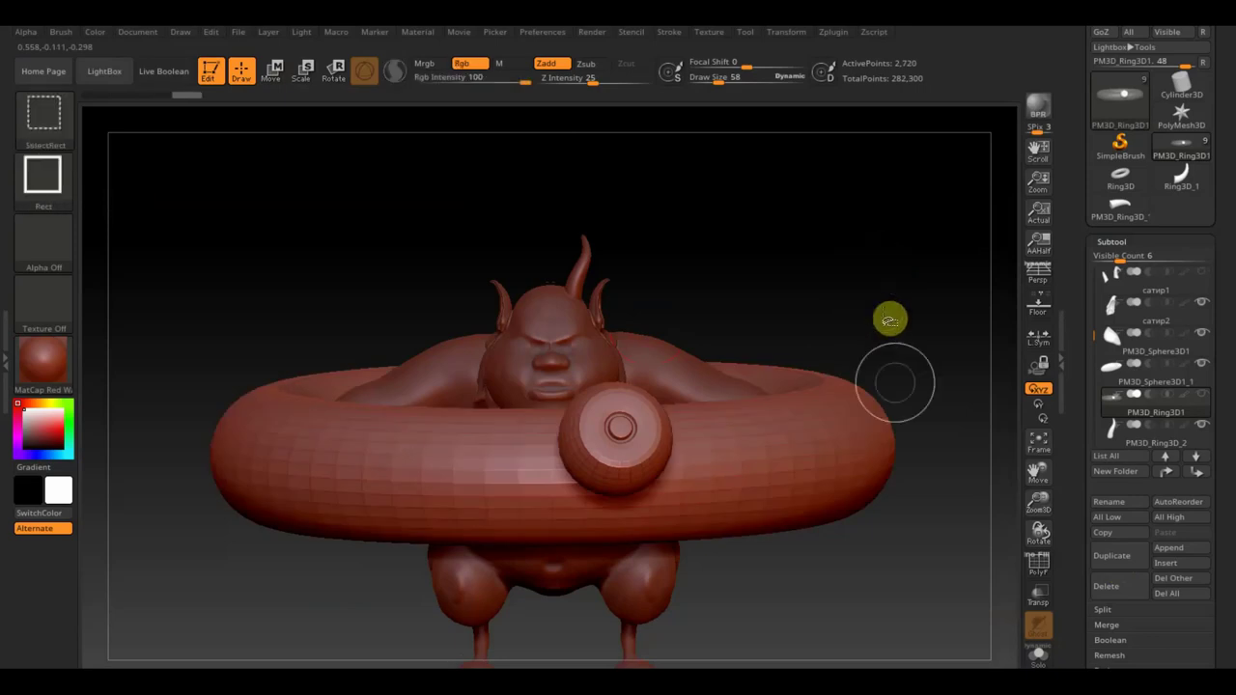
left_click(865, 435, "ctrl+shift")
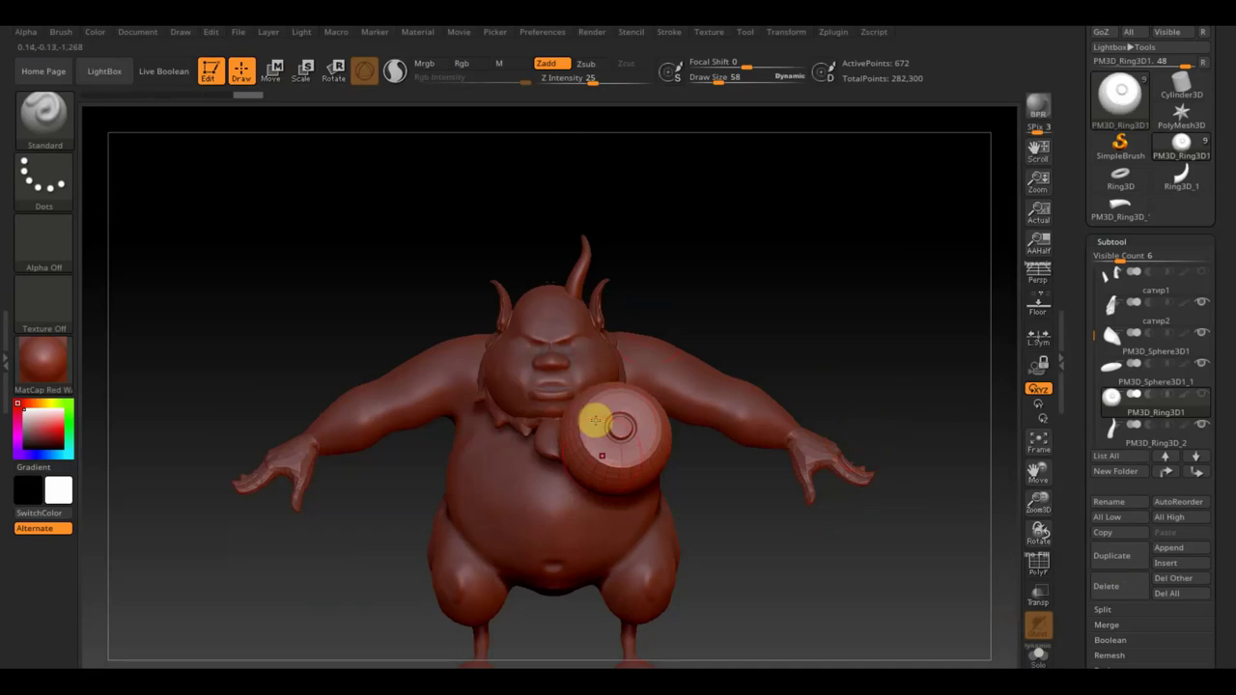
scroll(1181, 622, "down", 3)
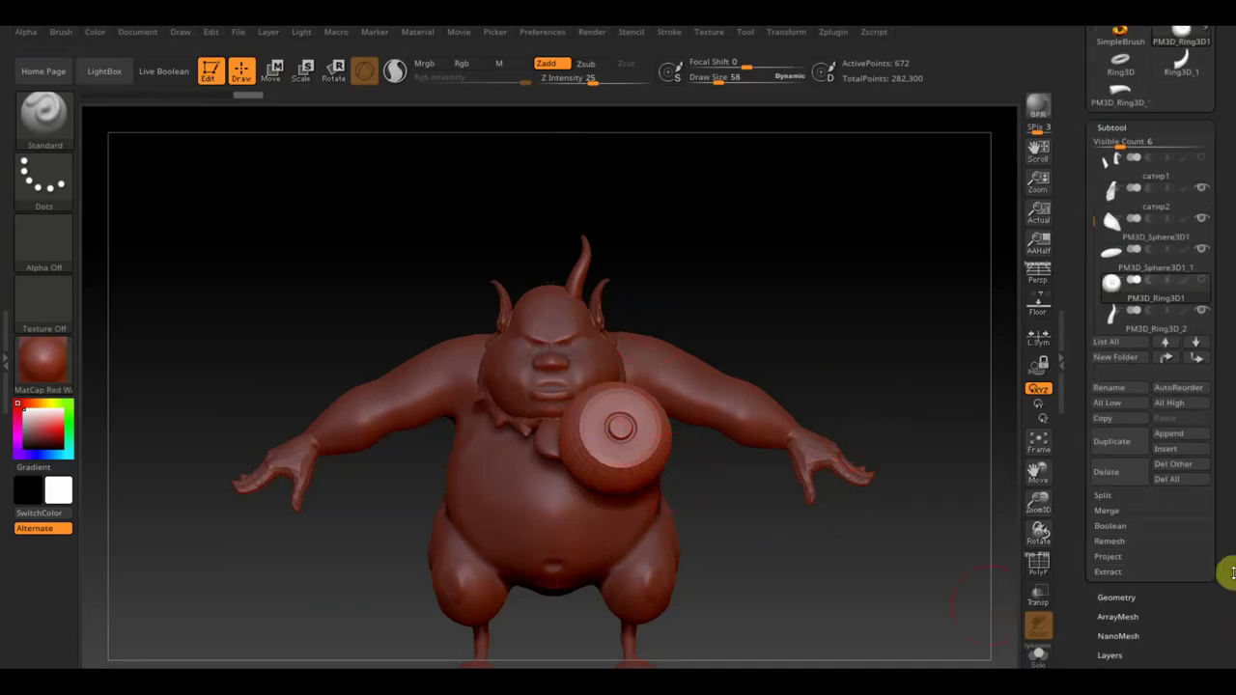
Under Modify Topology, gizmo-move the sphere onto the head and shrink it to eyeball size.
left_click(1119, 596)
left_click(1128, 404)
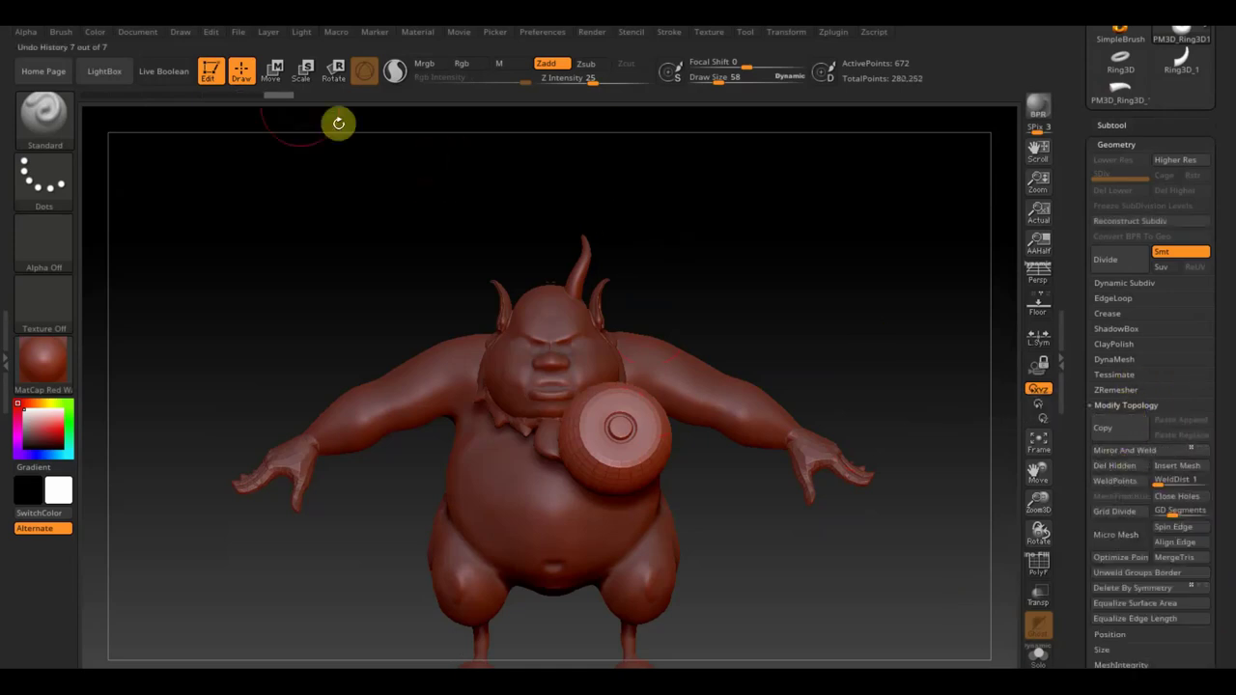
left_click(272, 71)
mouse_move(782, 275)
left_mouse_down()
mouse_move(820, 279)
mouse_move(841, 321)
left_mouse_up()
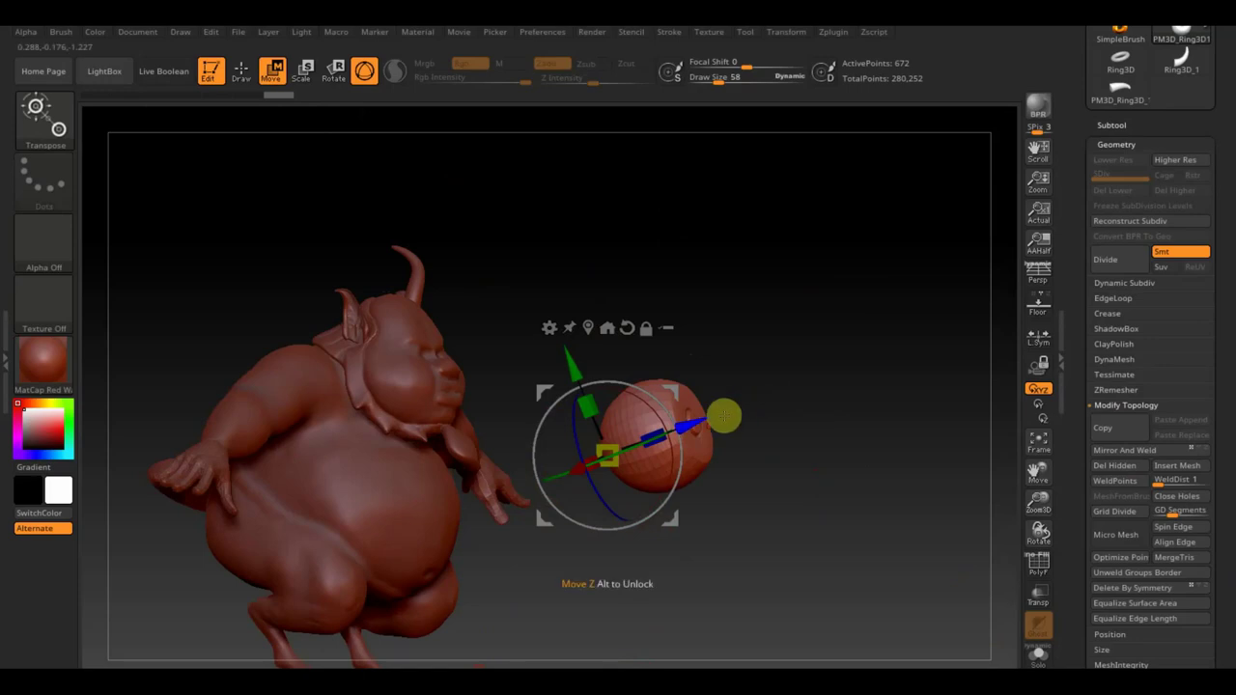
mouse_move(725, 416)
left_mouse_down()
mouse_move(612, 392)
mouse_move(568, 403)
mouse_move(415, 277)
left_mouse_up()
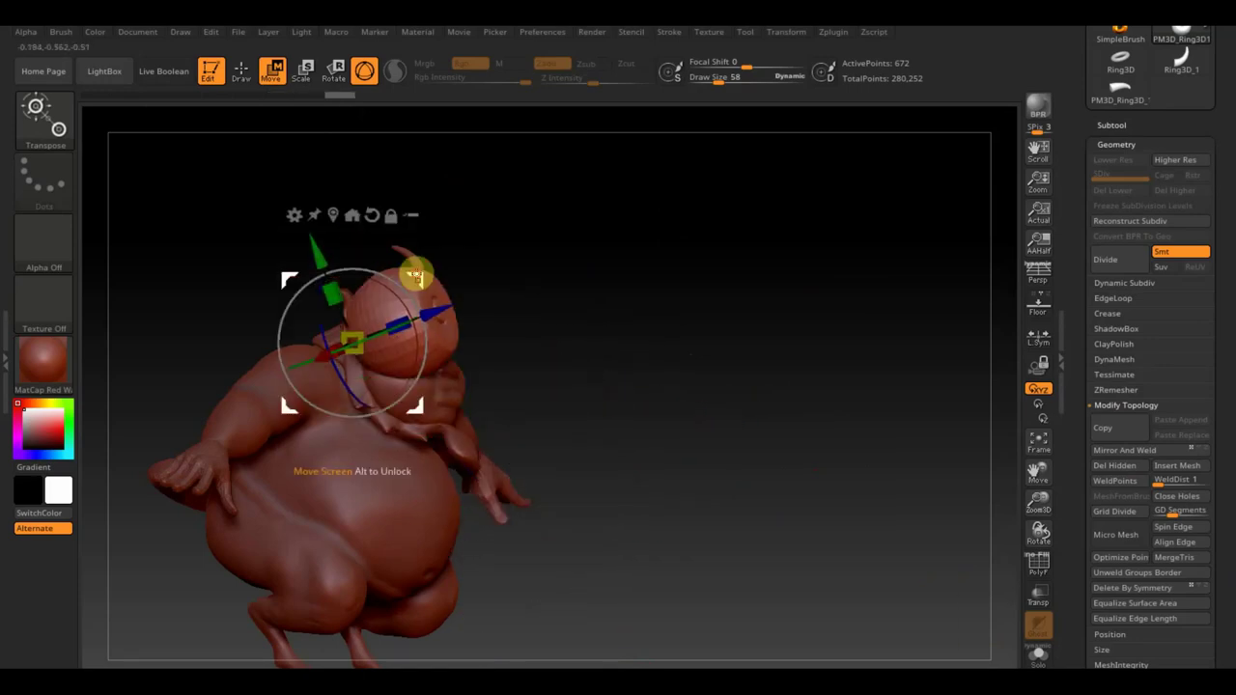
mouse_move(374, 350)
left_mouse_down()
mouse_move(346, 340)
mouse_move(566, 318)
left_mouse_up()
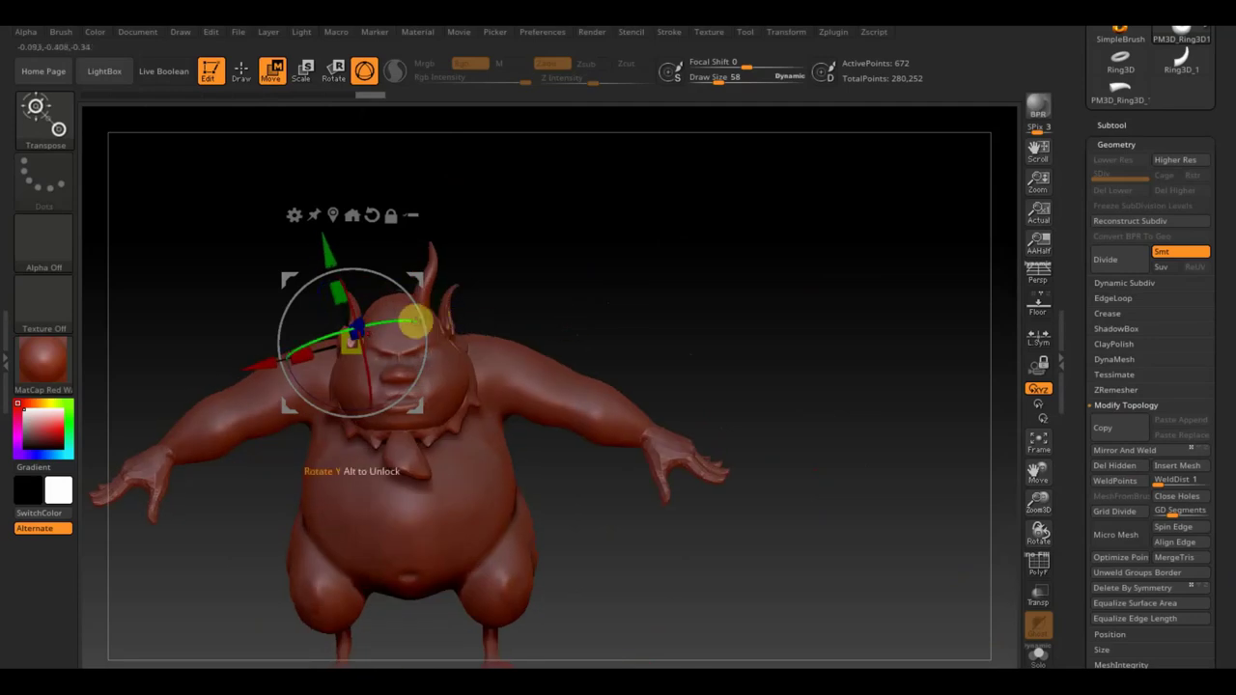
left_click_drag(415, 319, 396, 319)
Slide the eyeball left into the eye socket and push it deeper into the face.
left_click_drag(476, 305, 525, 480)
mouse_move(435, 322)
left_mouse_down()
mouse_move(574, 419)
mouse_move(625, 276)
mouse_move(629, 306)
mouse_move(605, 323)
mouse_move(707, 469)
mouse_move(750, 368)
mouse_move(774, 381)
left_mouse_up()
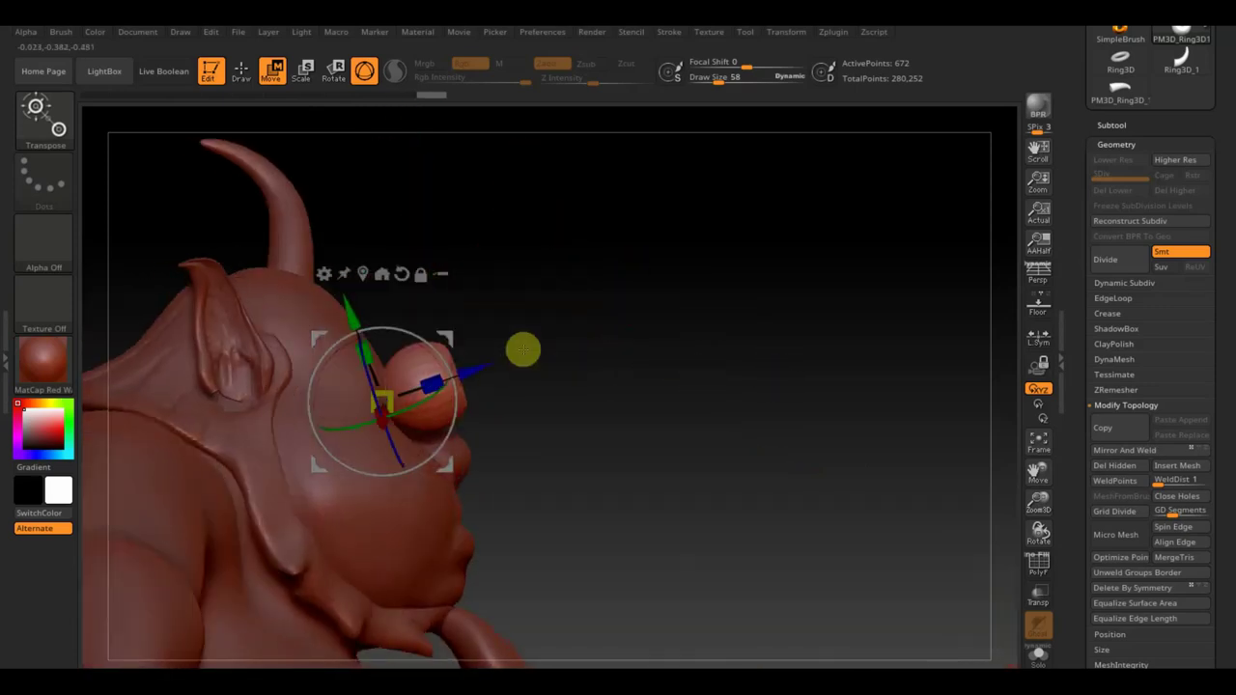
left_click_drag(442, 358, 397, 356)
left_click_drag(561, 339, 648, 343)
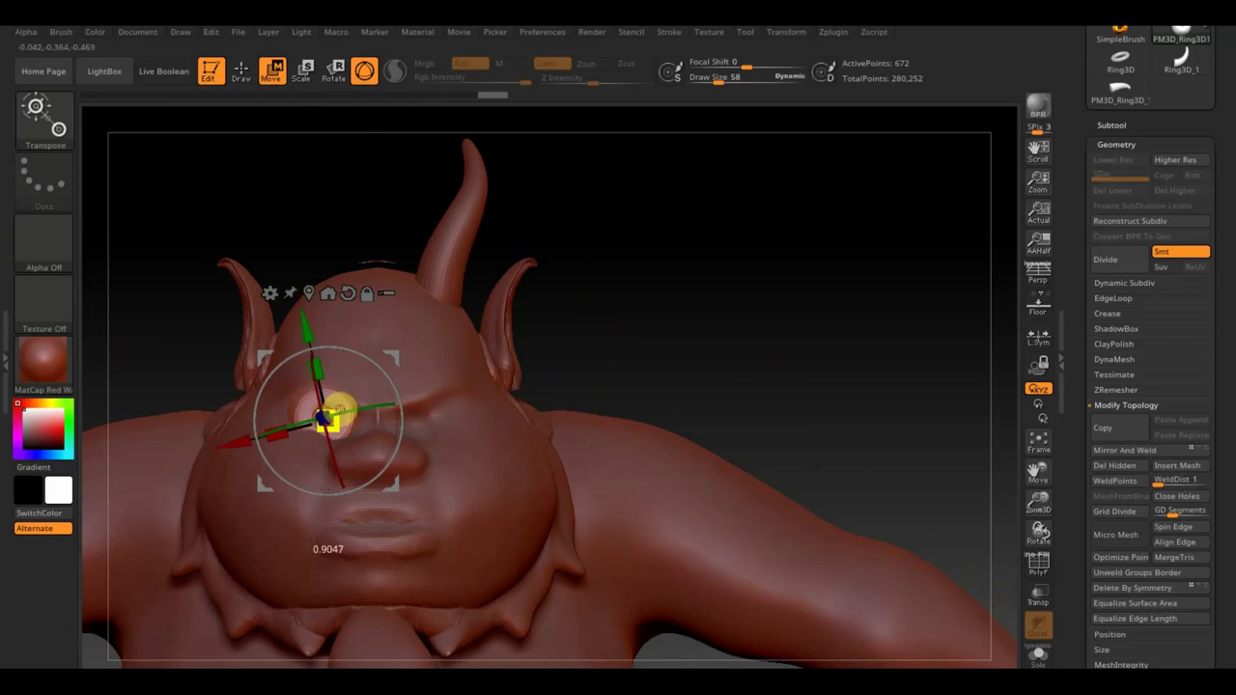
mouse_move(642, 338)
left_mouse_down()
mouse_move(764, 328)
mouse_move(720, 353)
left_mouse_up()
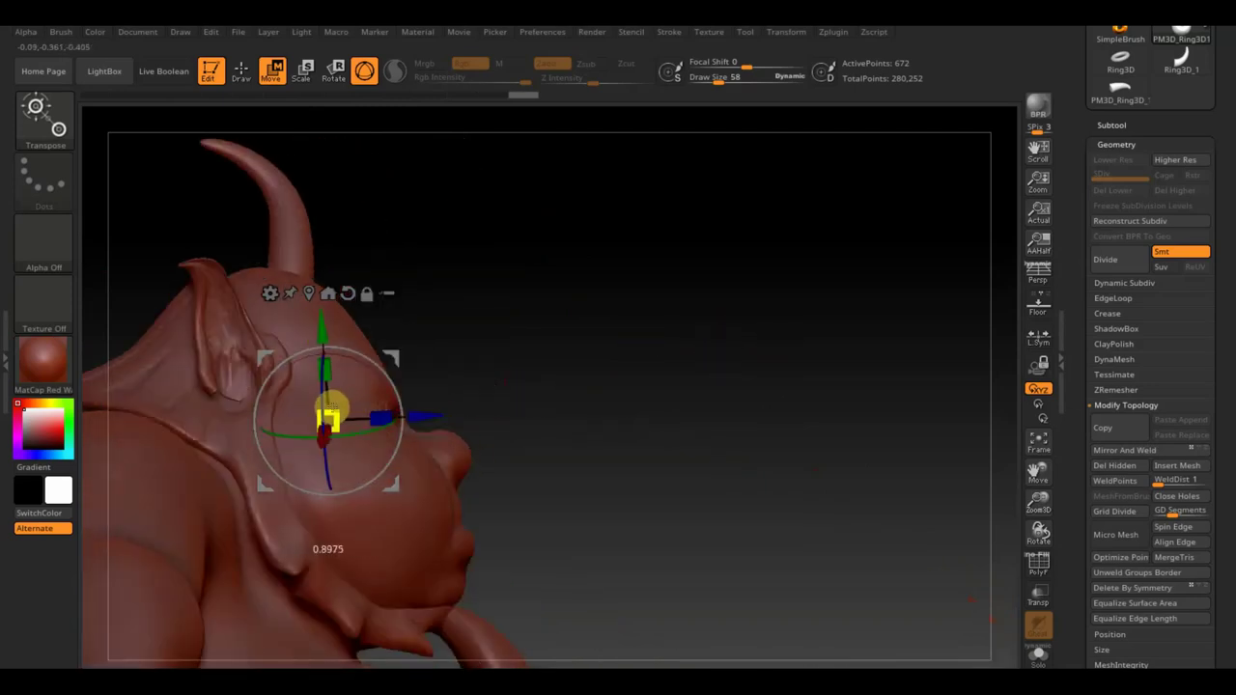
left_click_drag(428, 413, 447, 415)
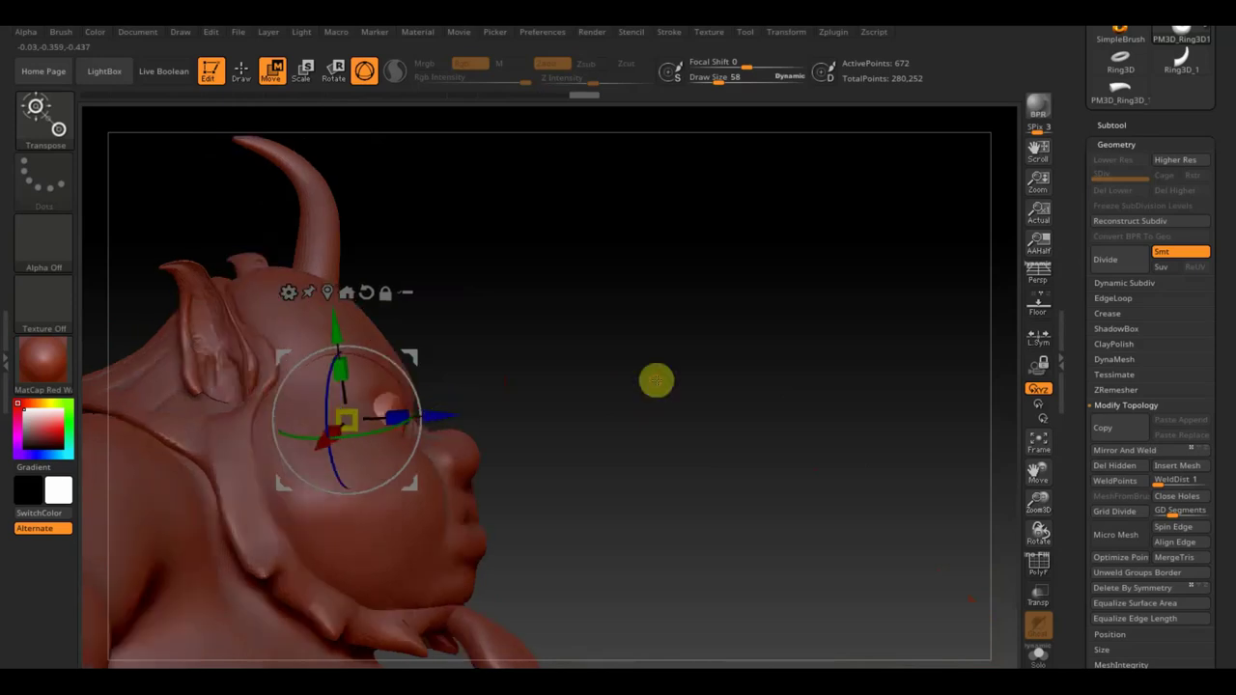
left_click_drag(654, 381, 578, 390)
Fine-tune the eyeball's depth and position in the socket from side and front views.
left_click_drag(728, 351, 510, 431)
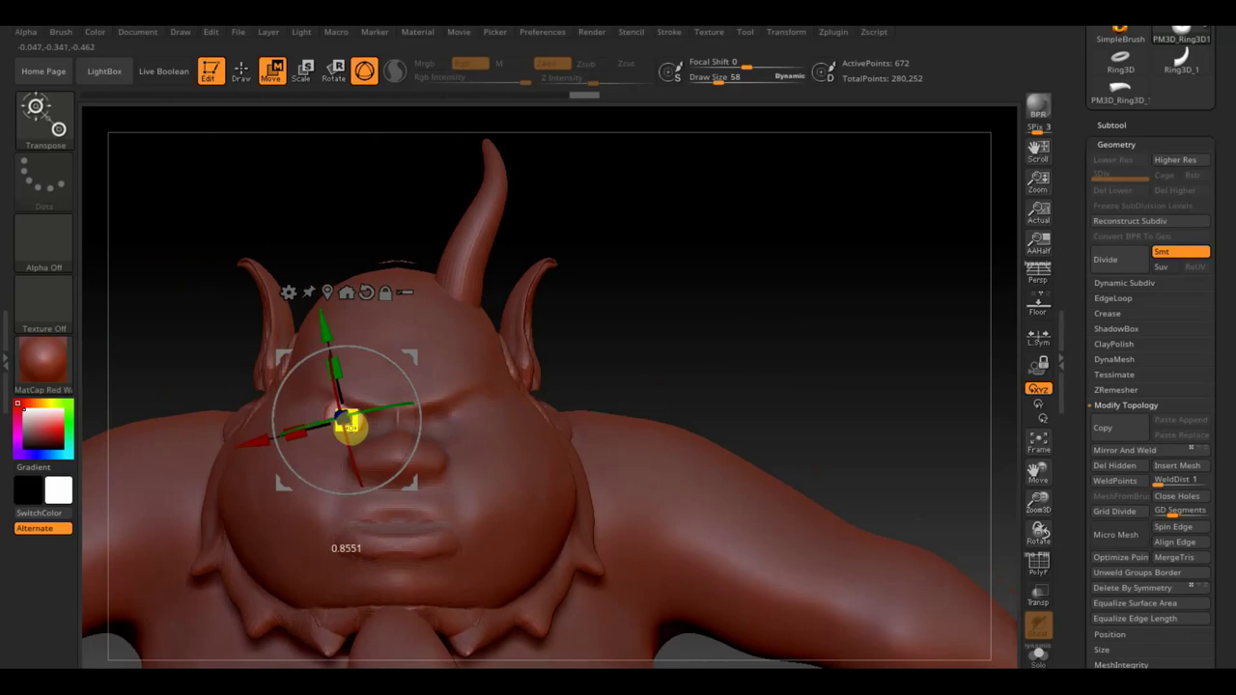
mouse_move(590, 382)
left_mouse_down()
mouse_move(729, 367)
mouse_move(708, 376)
left_mouse_up()
left_click_drag(433, 411, 435, 412)
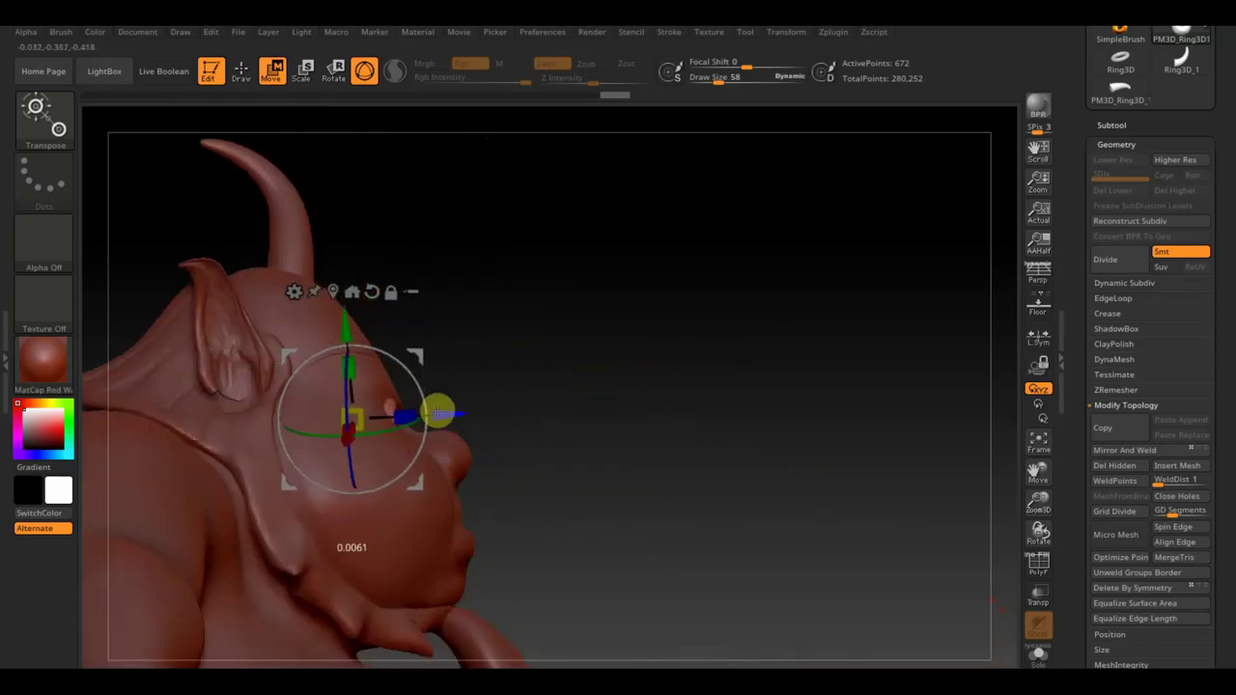
mouse_move(573, 392)
left_mouse_down()
mouse_move(500, 400)
mouse_move(684, 346)
left_mouse_up()
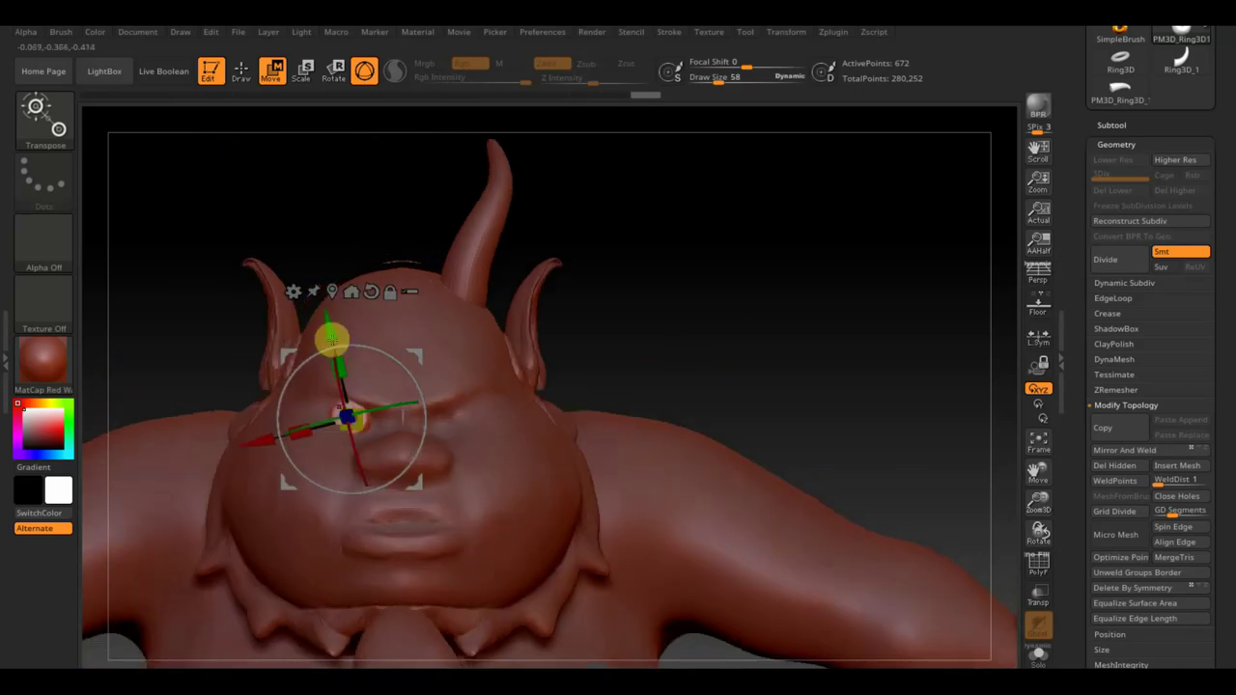
left_click(241, 72)
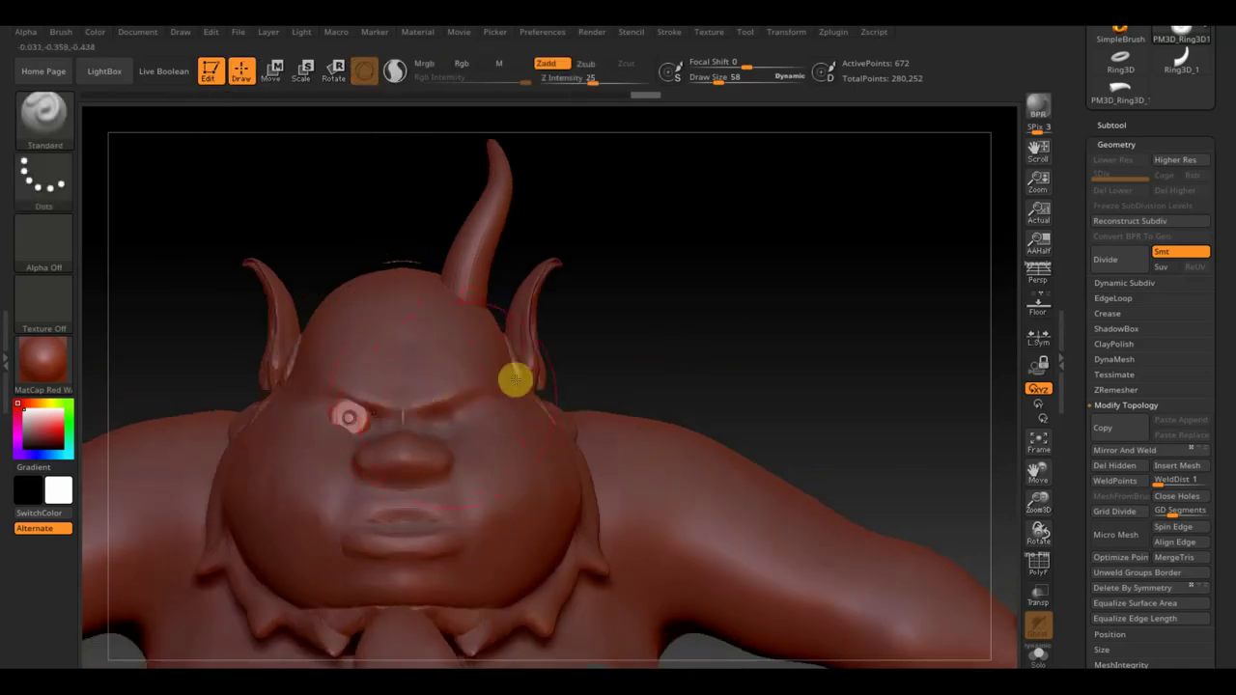
left_click(271, 70)
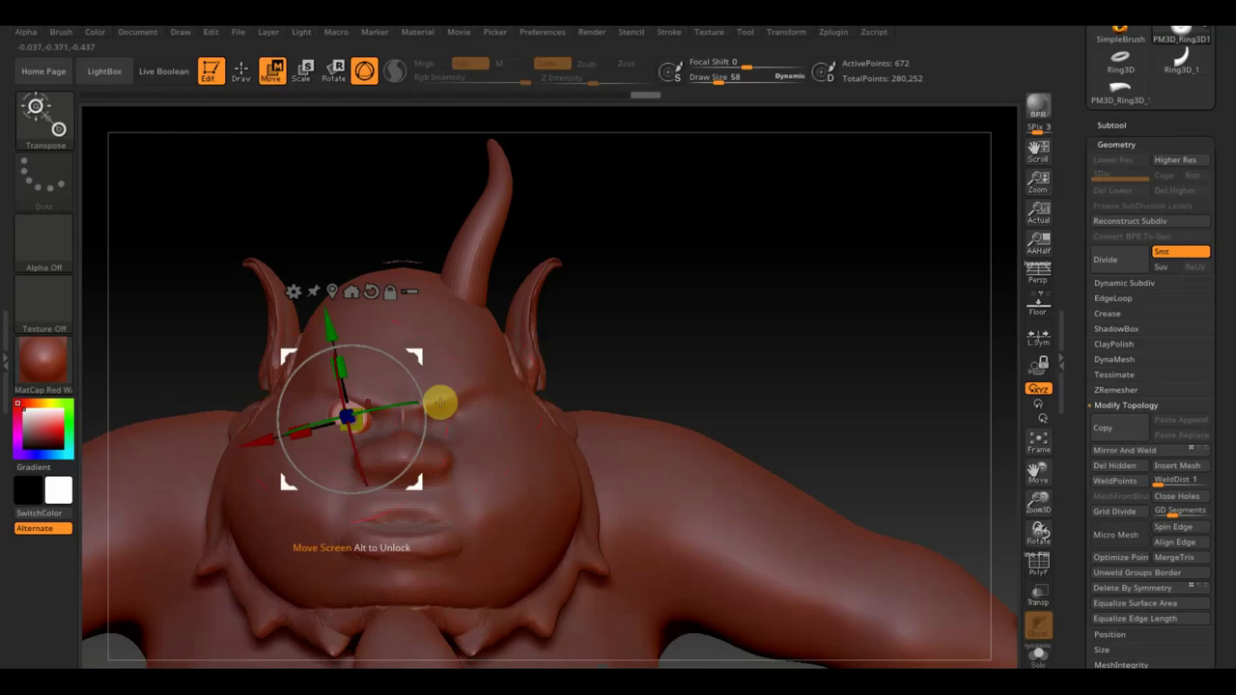
left_click_drag(422, 357, 431, 361)
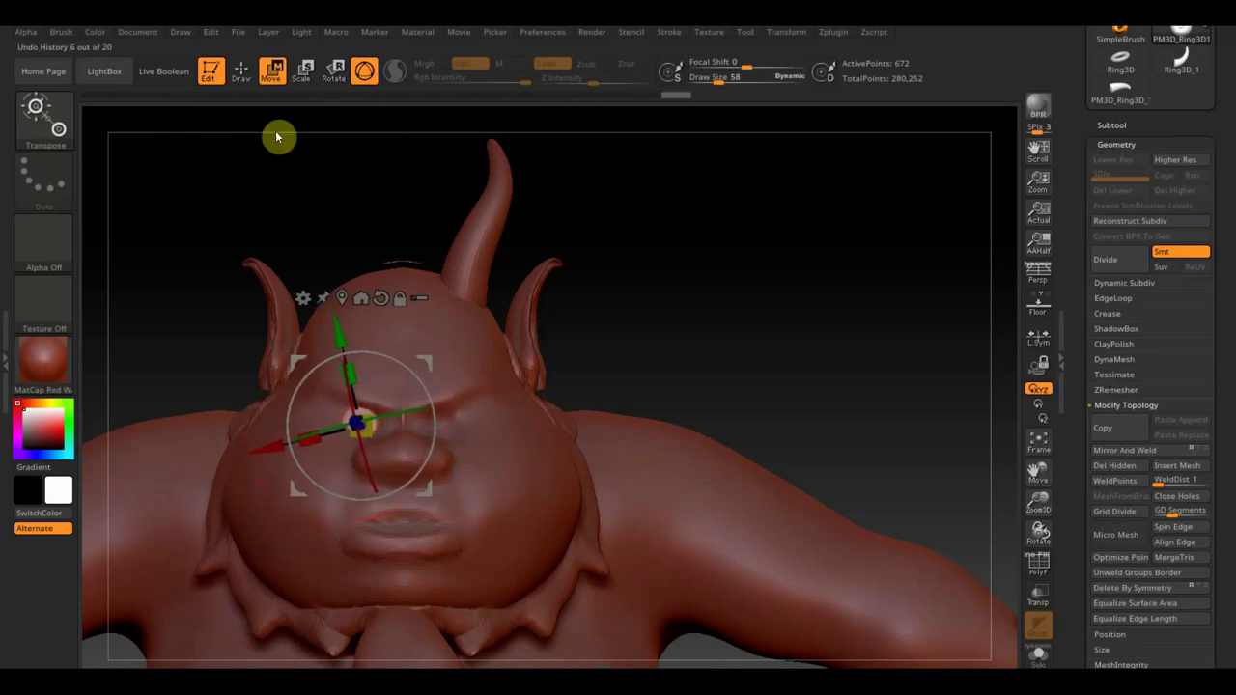
Leave gizmo mode and make the satyr body the active subtool.
key("q")
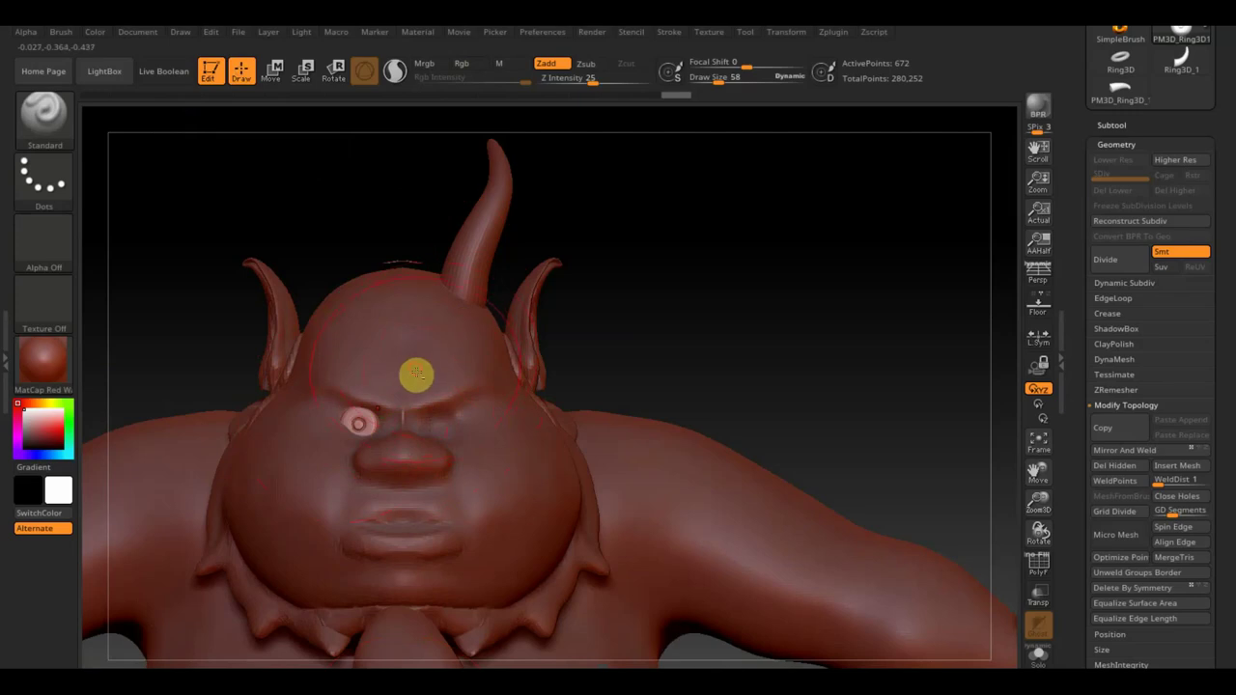
left_click(416, 373, "alt")
left_click(1112, 123)
mouse_move(1155, 279)
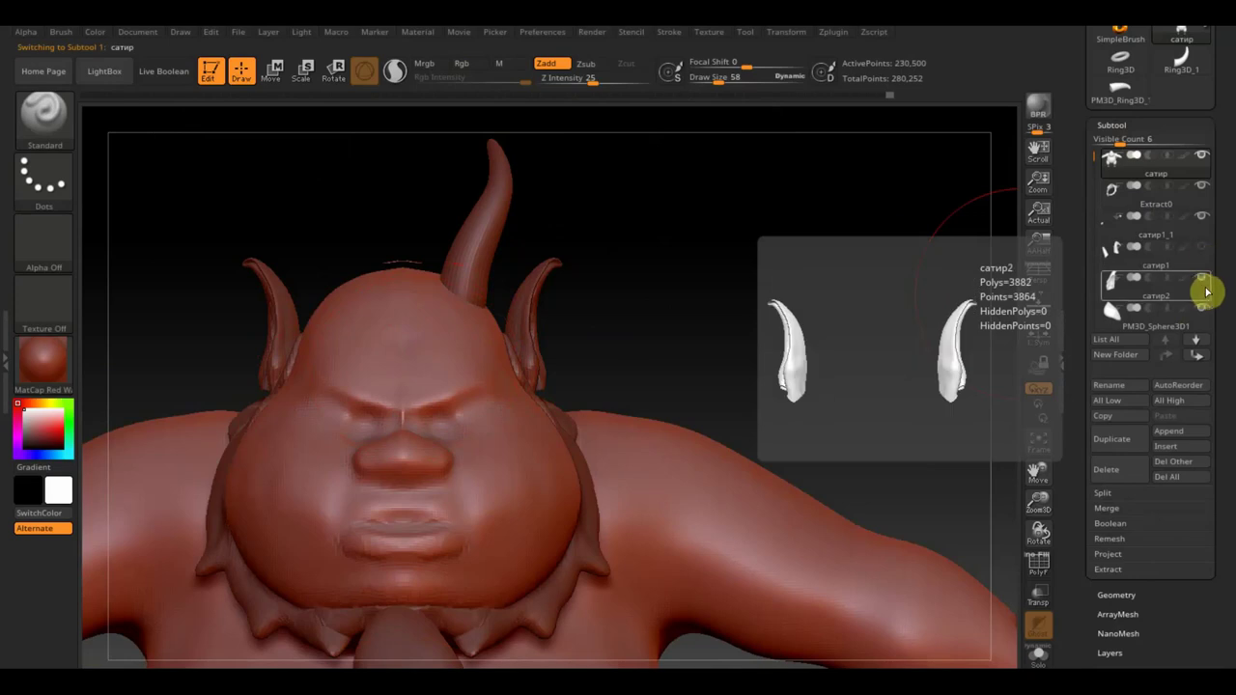
Show the second horn, try the Move Topological brush at size 26, then return to Standard.
left_click(1202, 280, "shift")
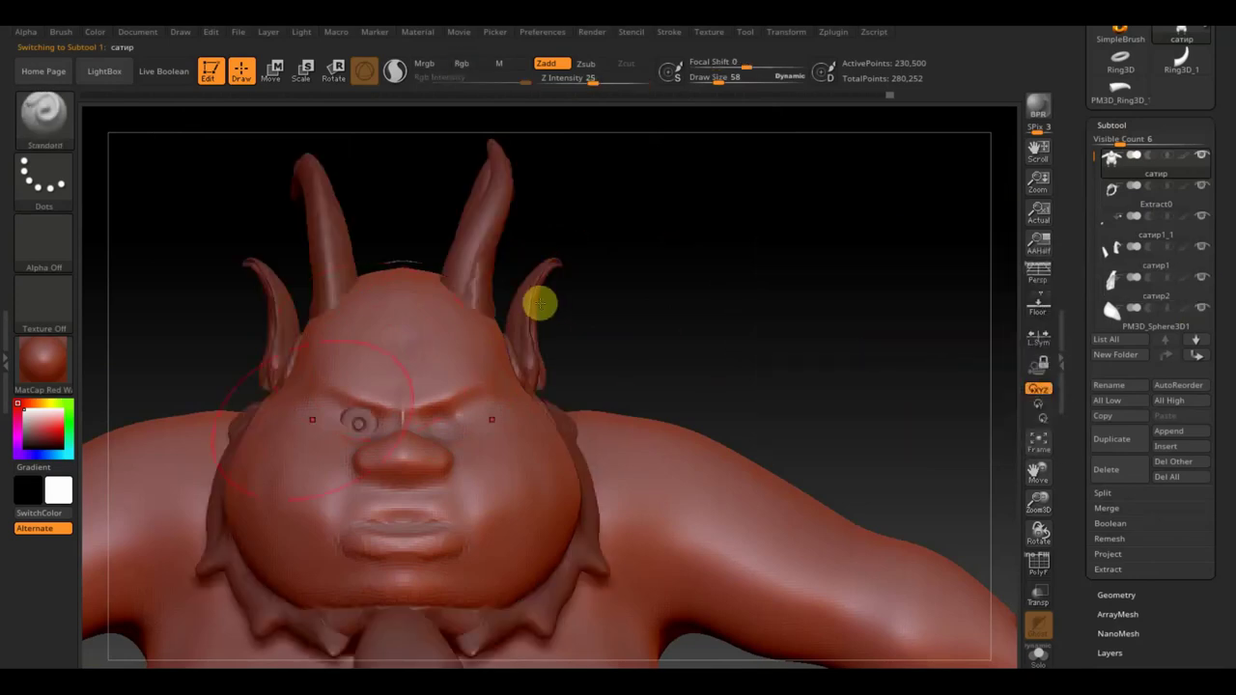
left_click_drag(719, 82, 711, 82)
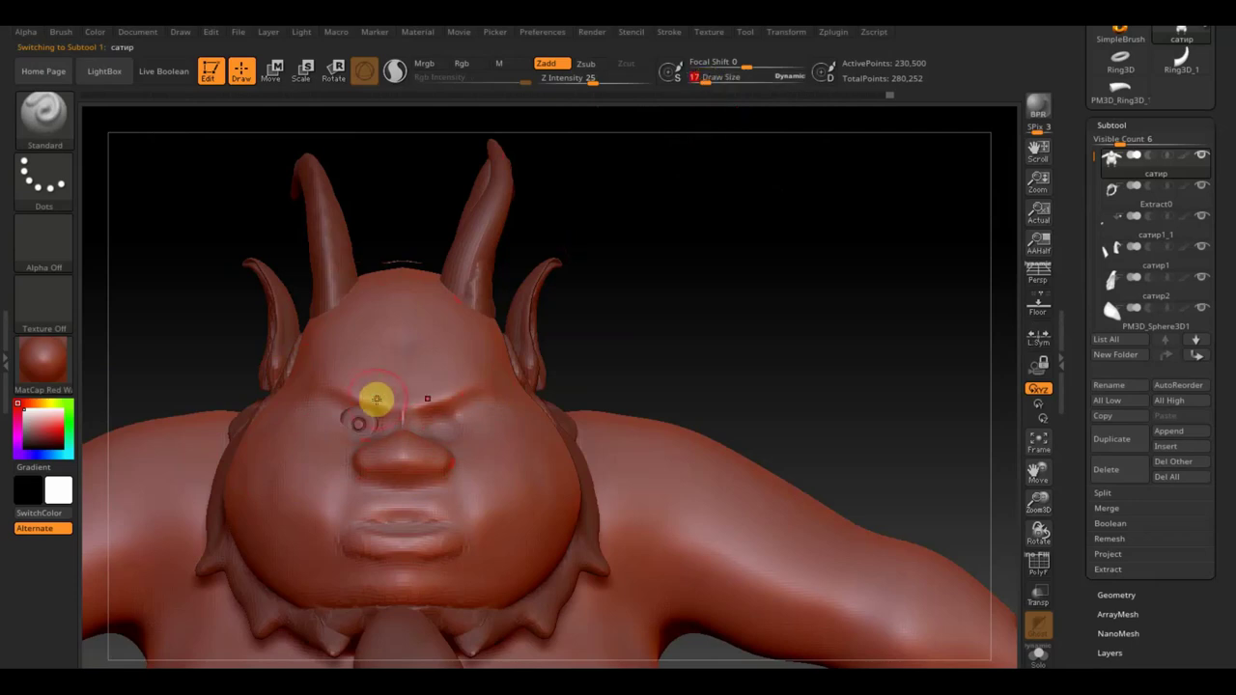
left_click(64, 121)
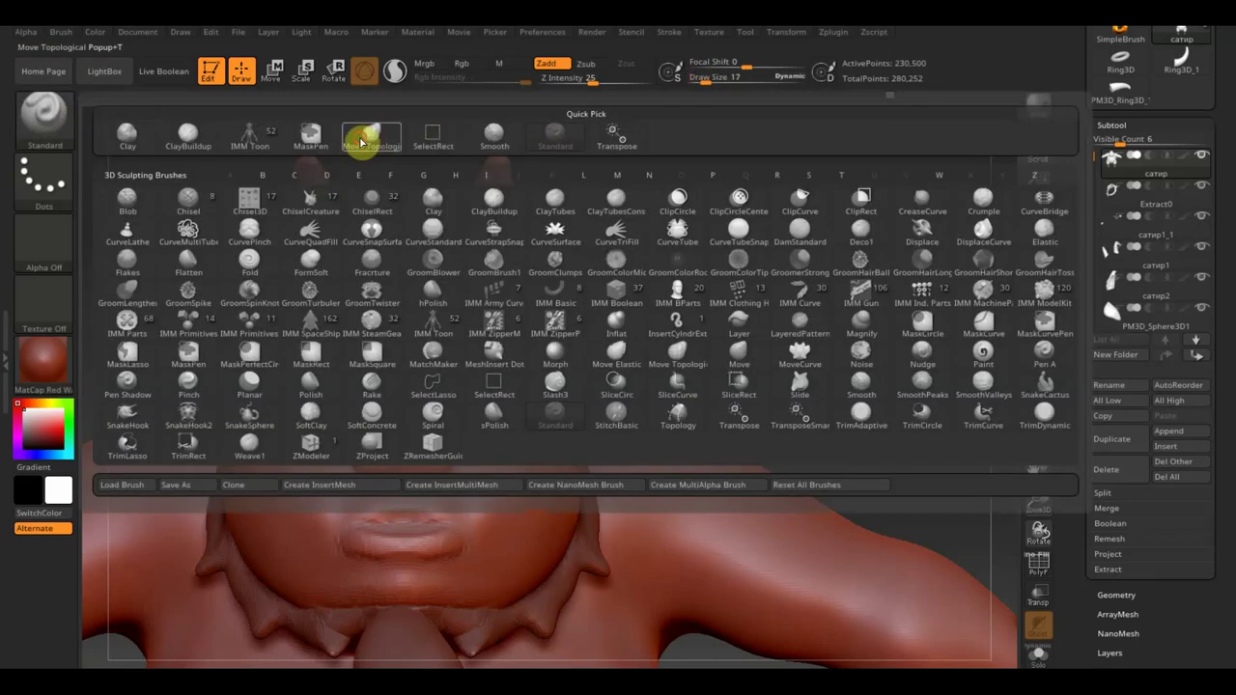
left_click(361, 143)
left_click_drag(713, 81, 717, 82)
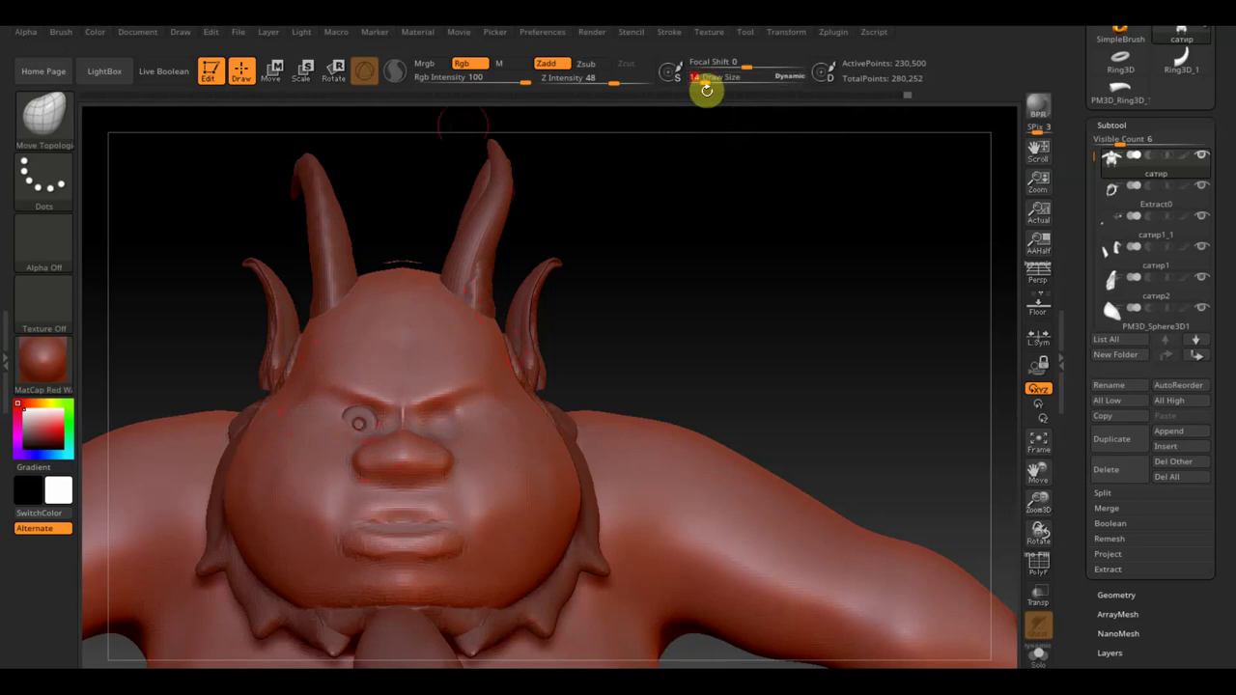
left_click(53, 116)
left_click(558, 134)
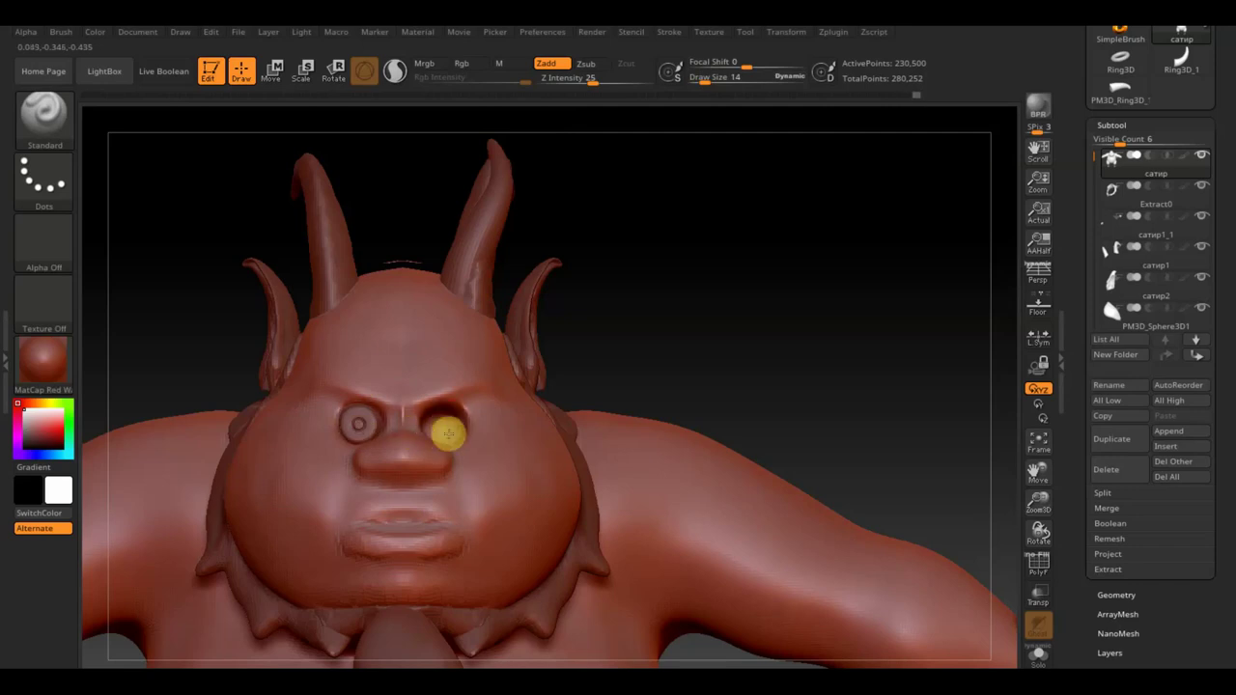
Sculpt a frown into the brow between the eyes and smooth it.
mouse_move(632, 357)
left_mouse_down()
mouse_move(715, 357)
mouse_move(638, 361)
left_mouse_up()
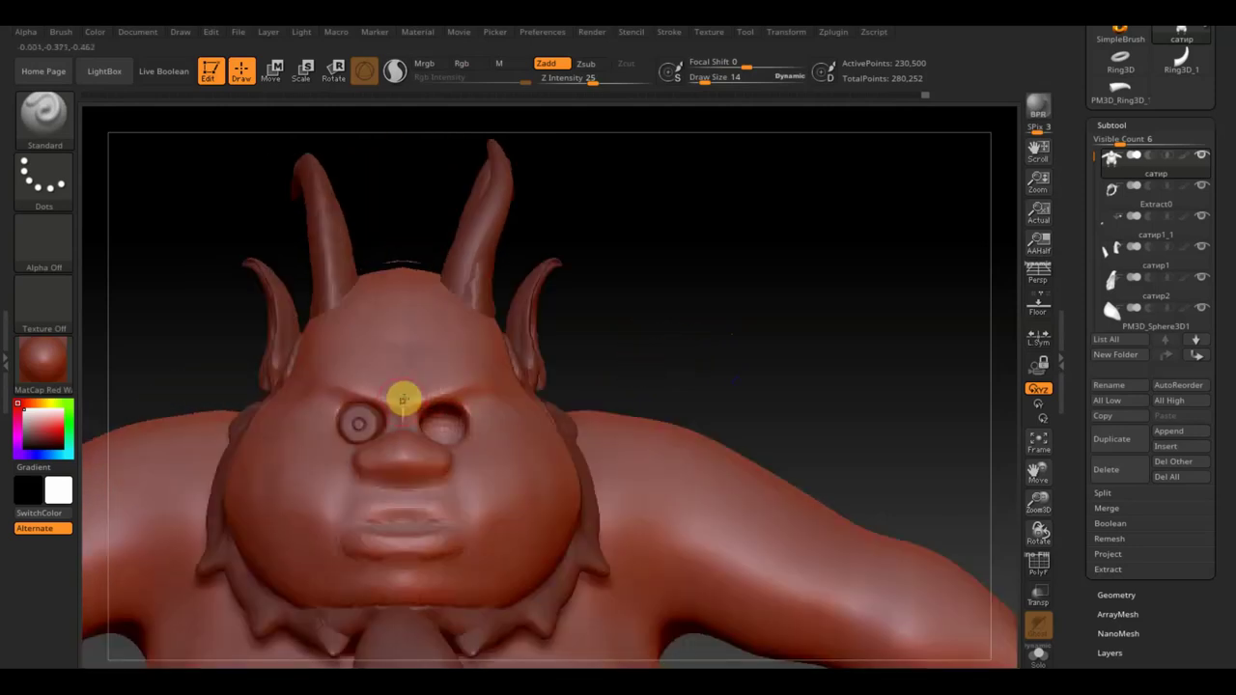
left_click(305, 398)
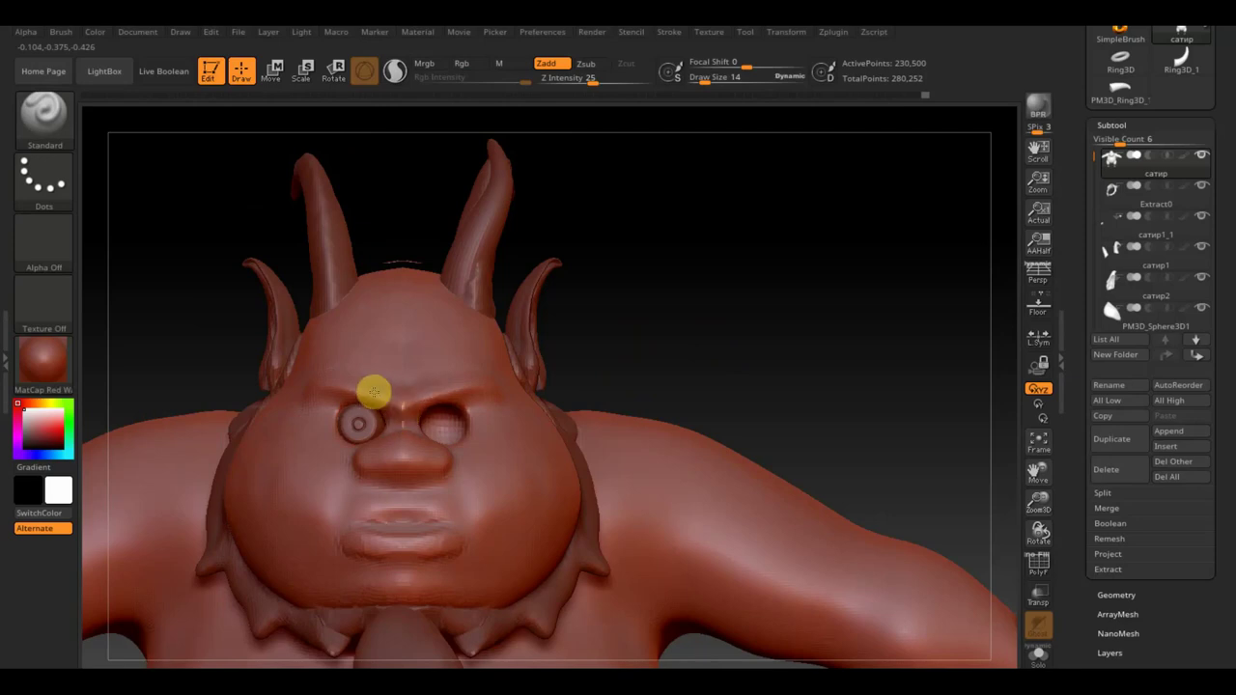
left_click(406, 377)
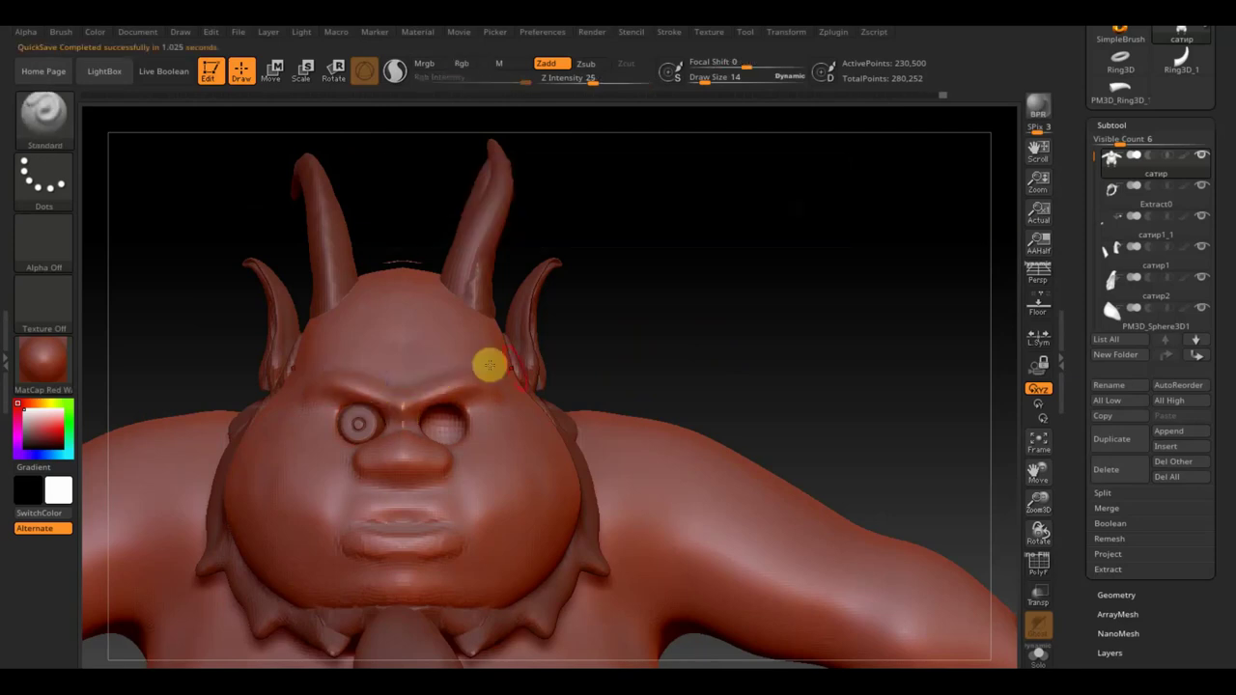
key("shift")
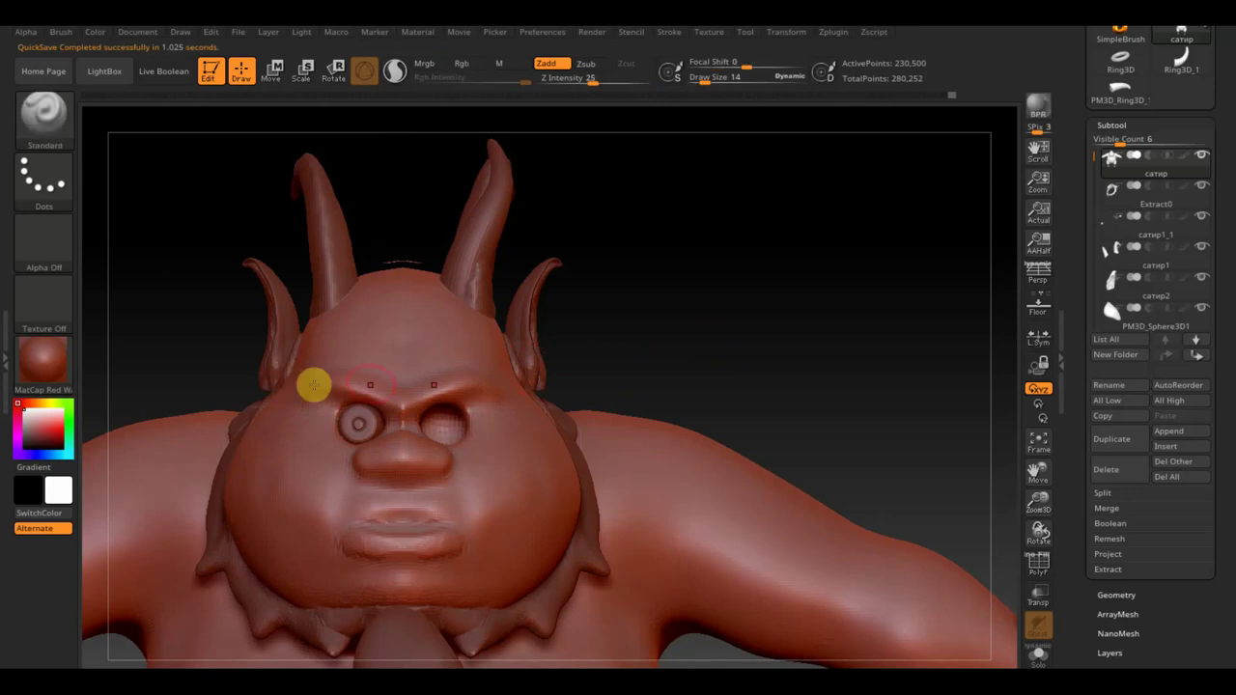
left_click_drag(382, 391, 414, 406, "shift")
Smooth the area between the eyes and the surface and tip of the nose.
left_click_drag(736, 334, 724, 362)
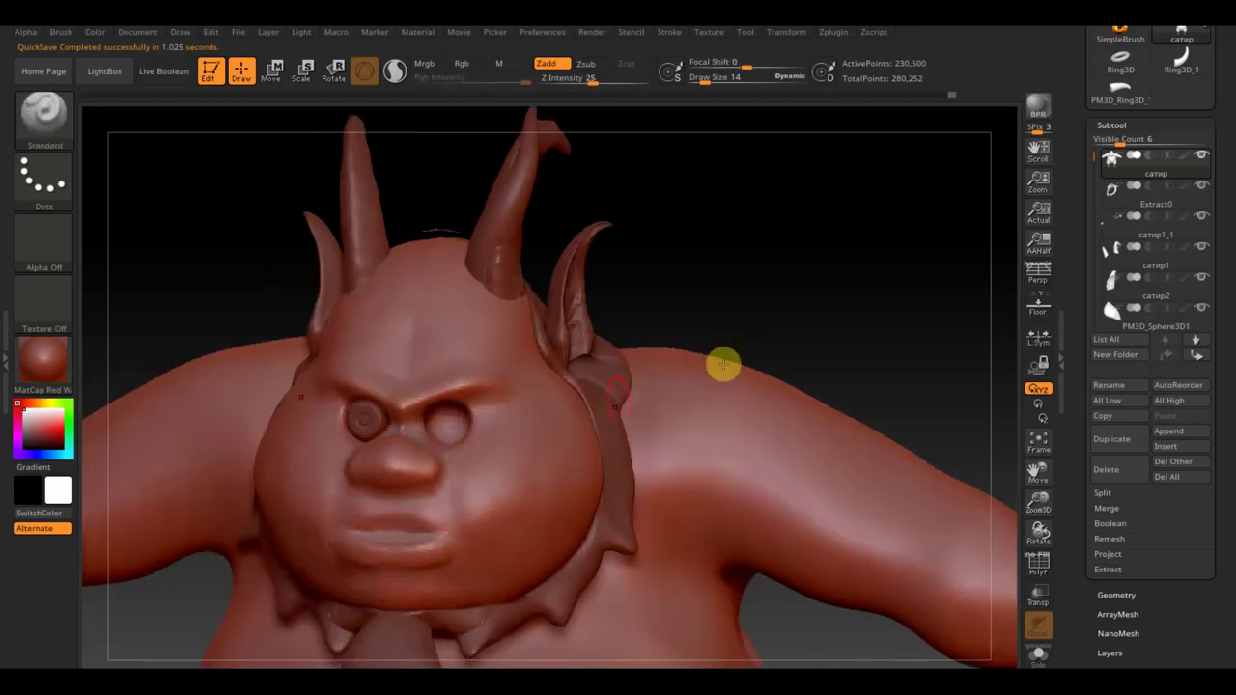
key("shift")
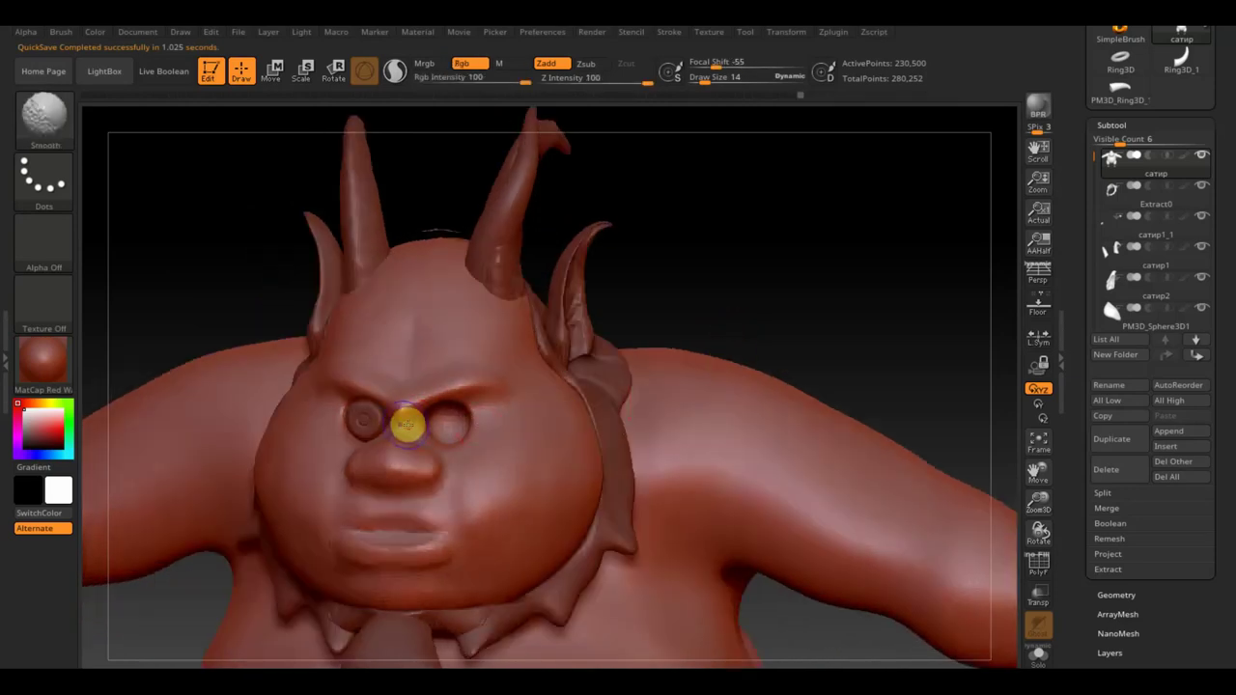
left_click_drag(396, 440, 404, 420, "shift")
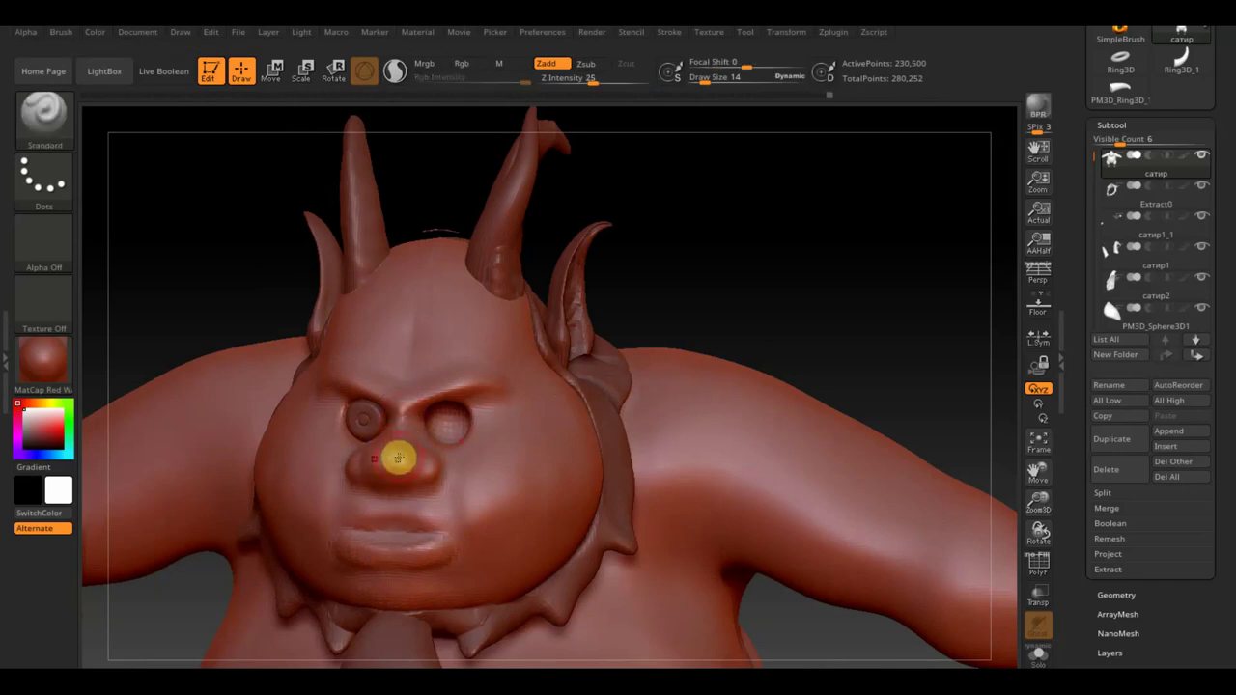
left_click_drag(398, 458, 425, 460, "shift")
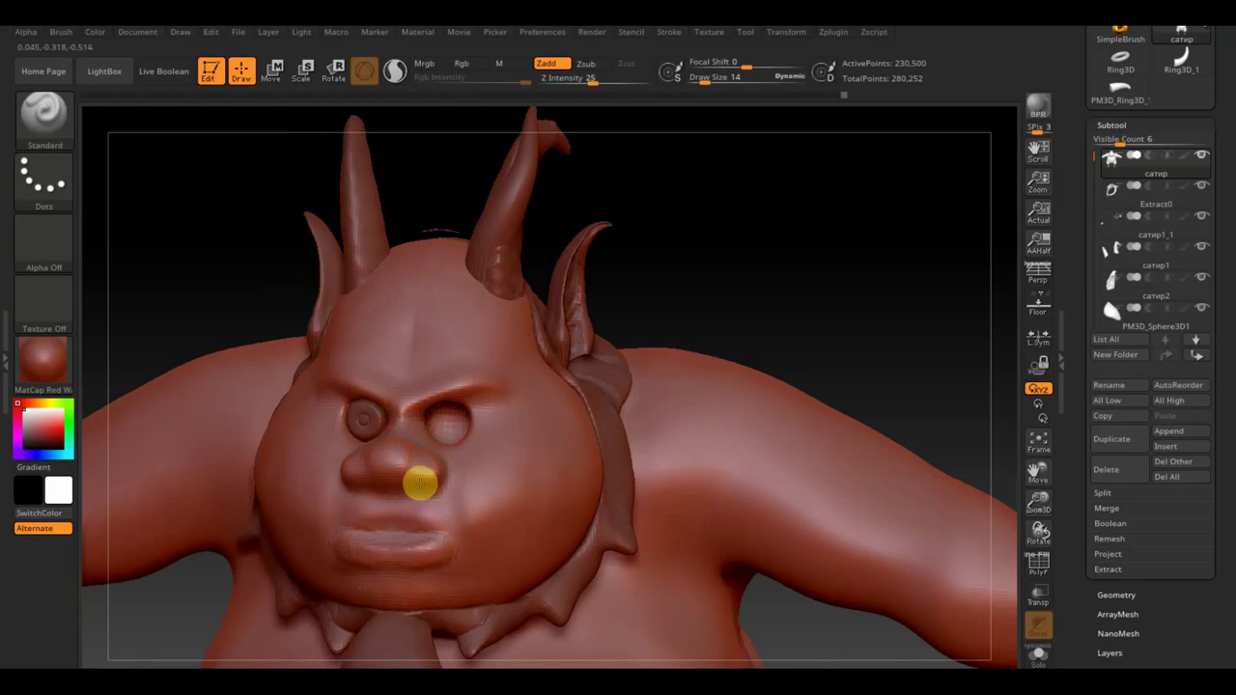
key("shift")
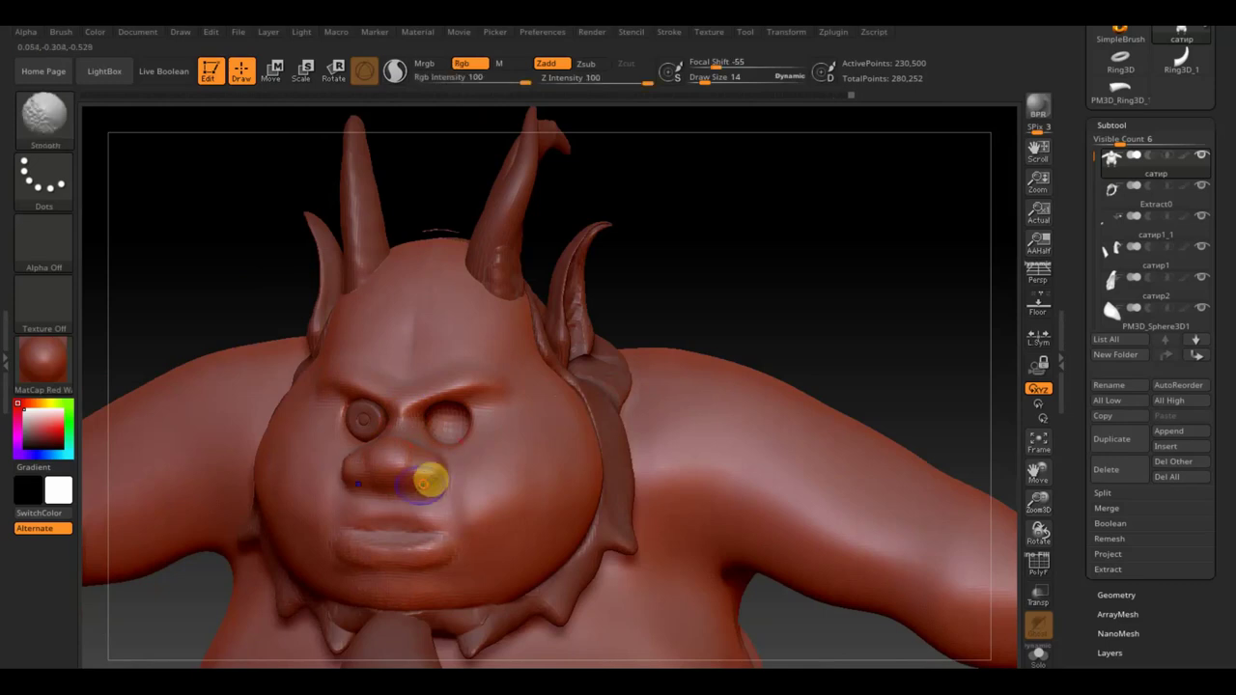
left_click_drag(430, 480, 403, 474, "shift")
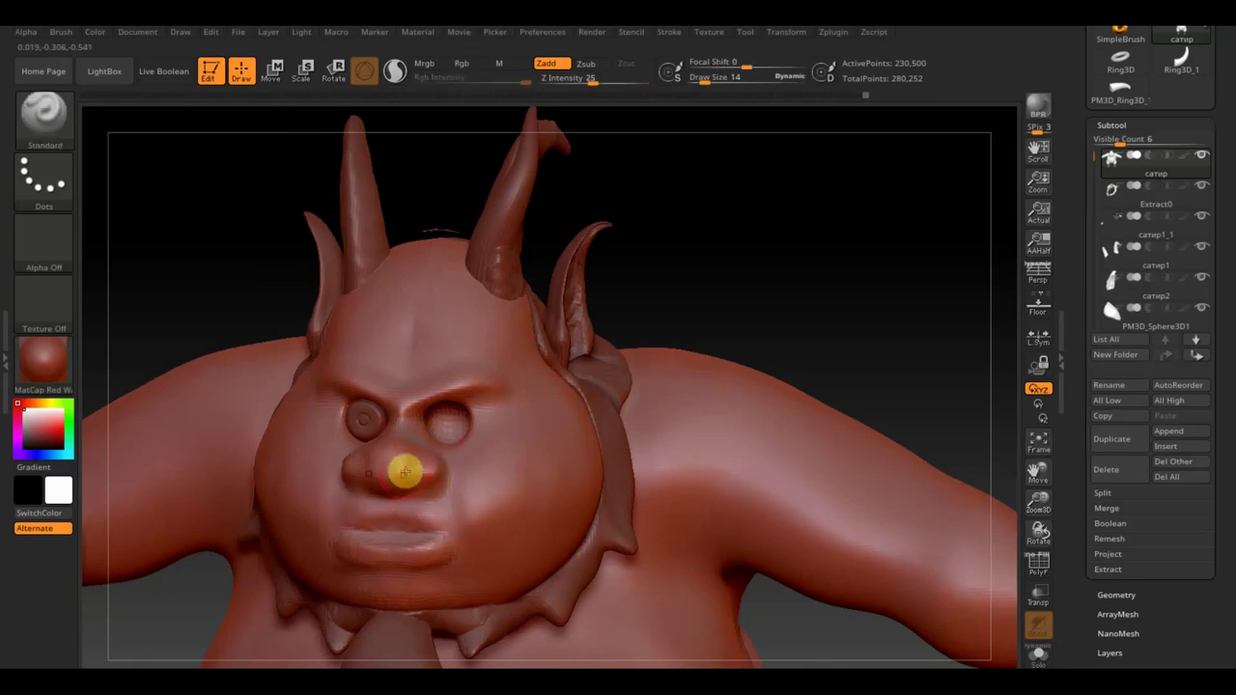
mouse_move(806, 267)
left_mouse_down()
mouse_move(781, 296)
mouse_move(772, 262)
left_mouse_up()
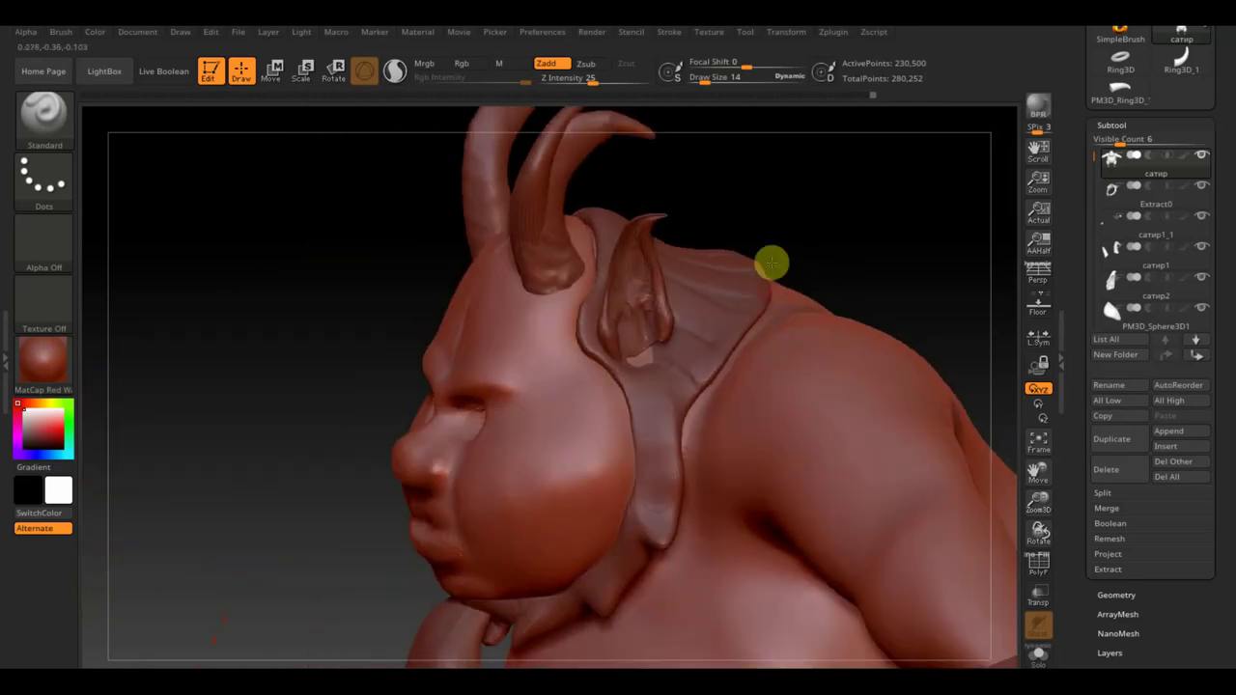
Set the brush size to 4 and sculpt fine creases around the eyes.
left_click(702, 81)
left_click_drag(753, 184, 806, 211)
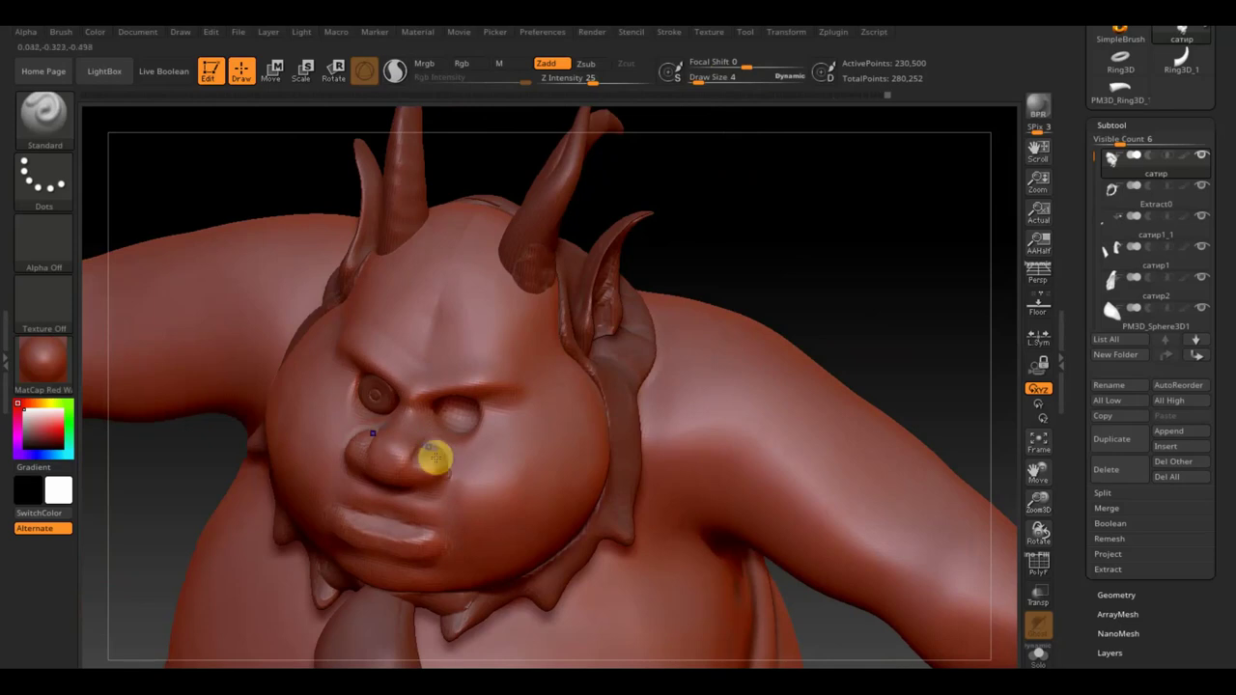
key("shift")
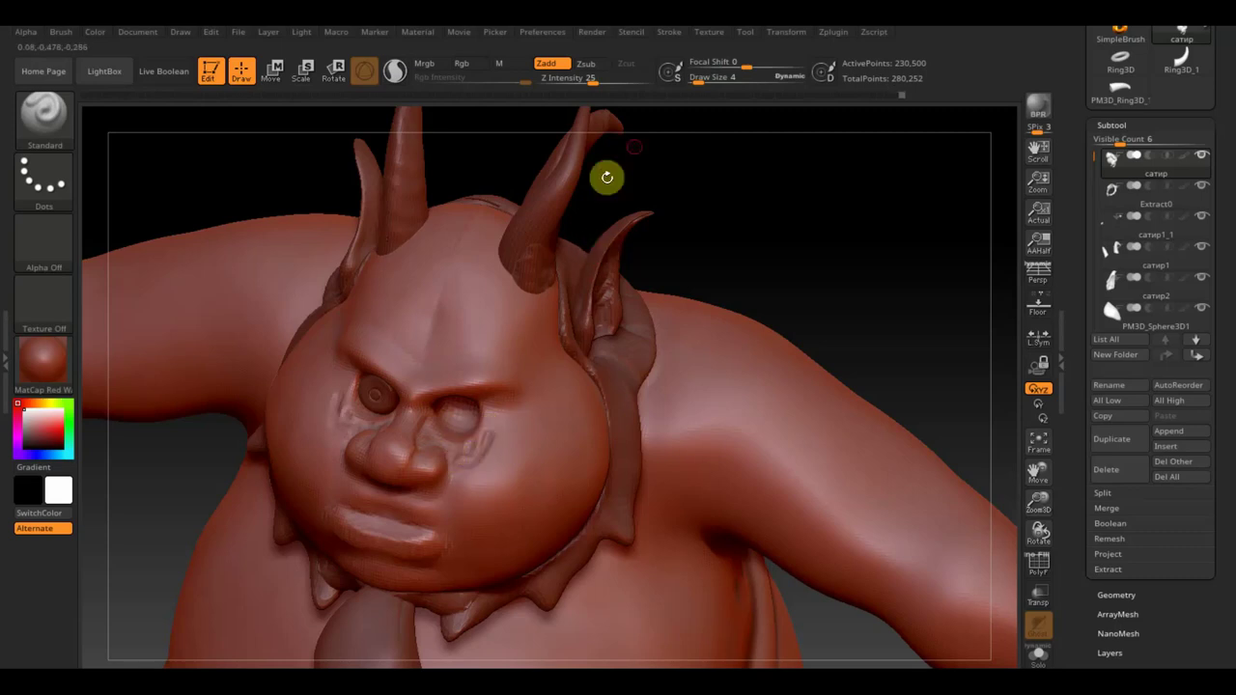
At brush size 7, smooth the creases around the eye socket and brow.
left_click(699, 77)
left_click_drag(705, 80, 709, 80)
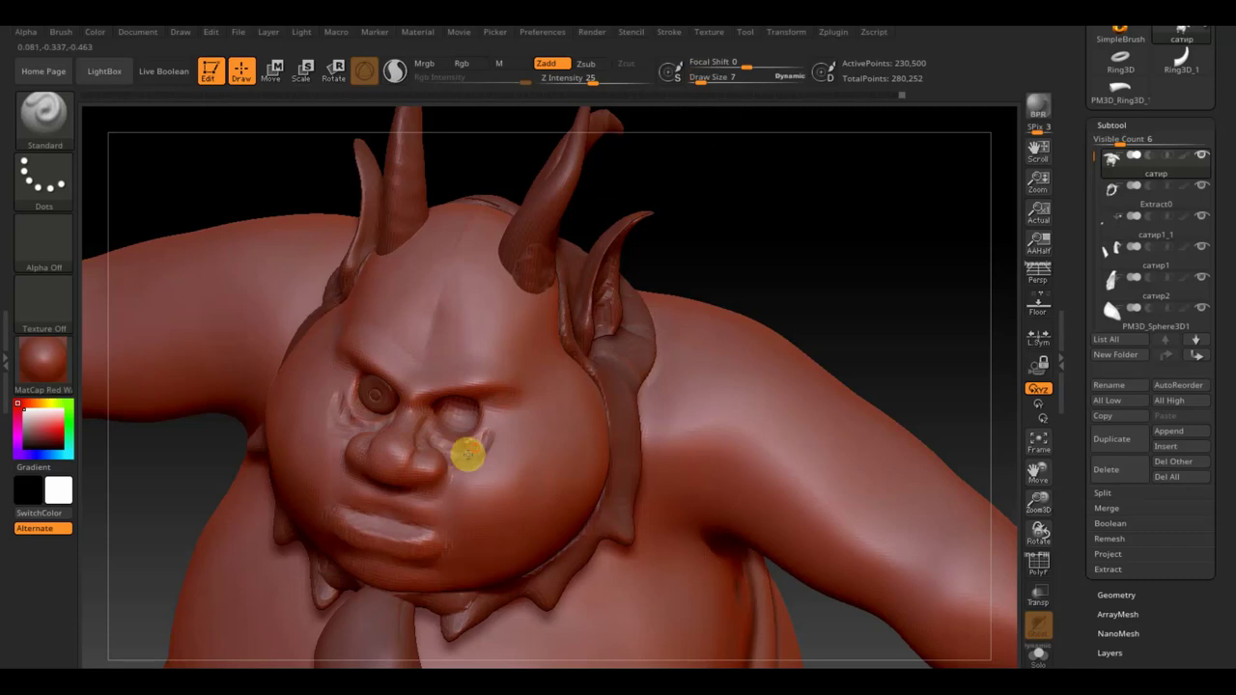
key("shift")
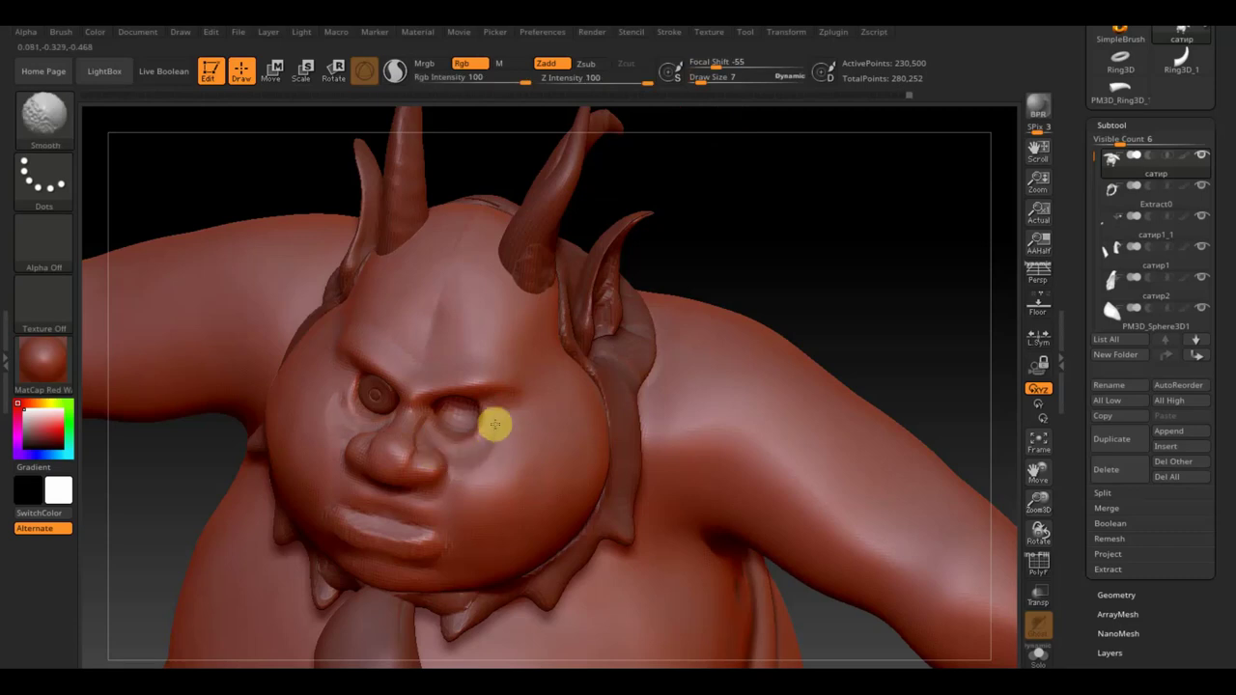
mouse_move(766, 265)
left_mouse_down()
mouse_move(802, 196)
mouse_move(796, 255)
mouse_move(780, 257)
mouse_move(795, 273)
mouse_move(743, 312)
left_mouse_up()
key("shift")
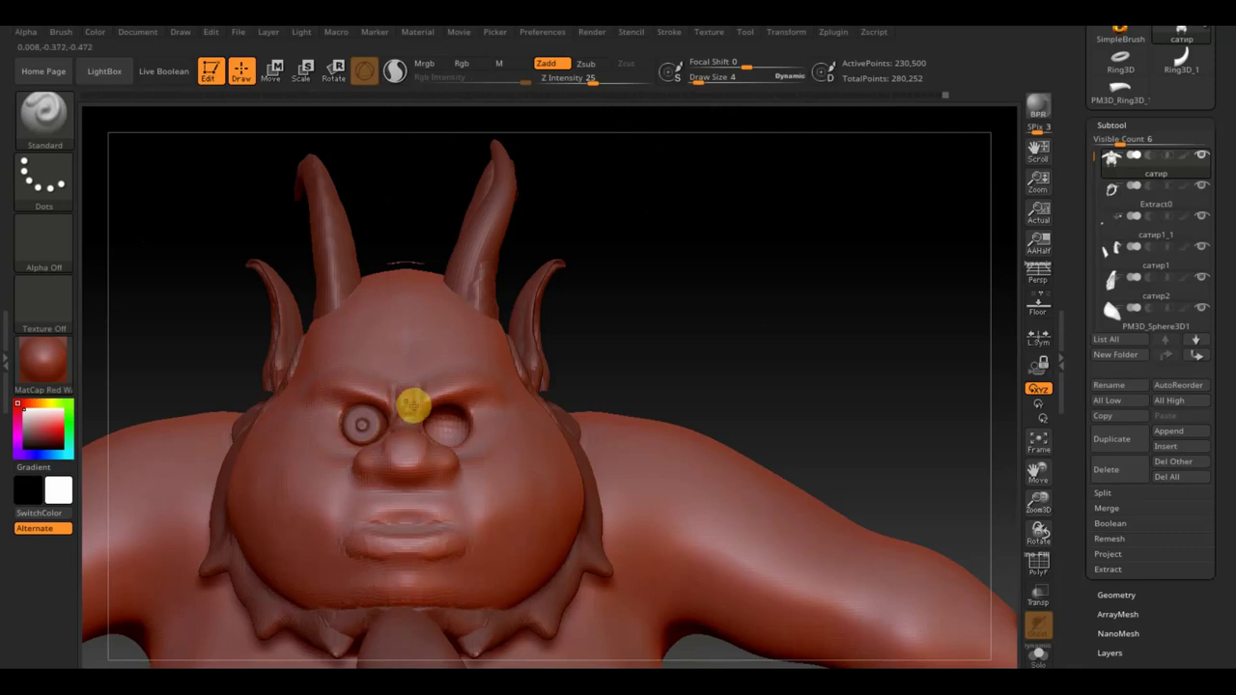
key("shift")
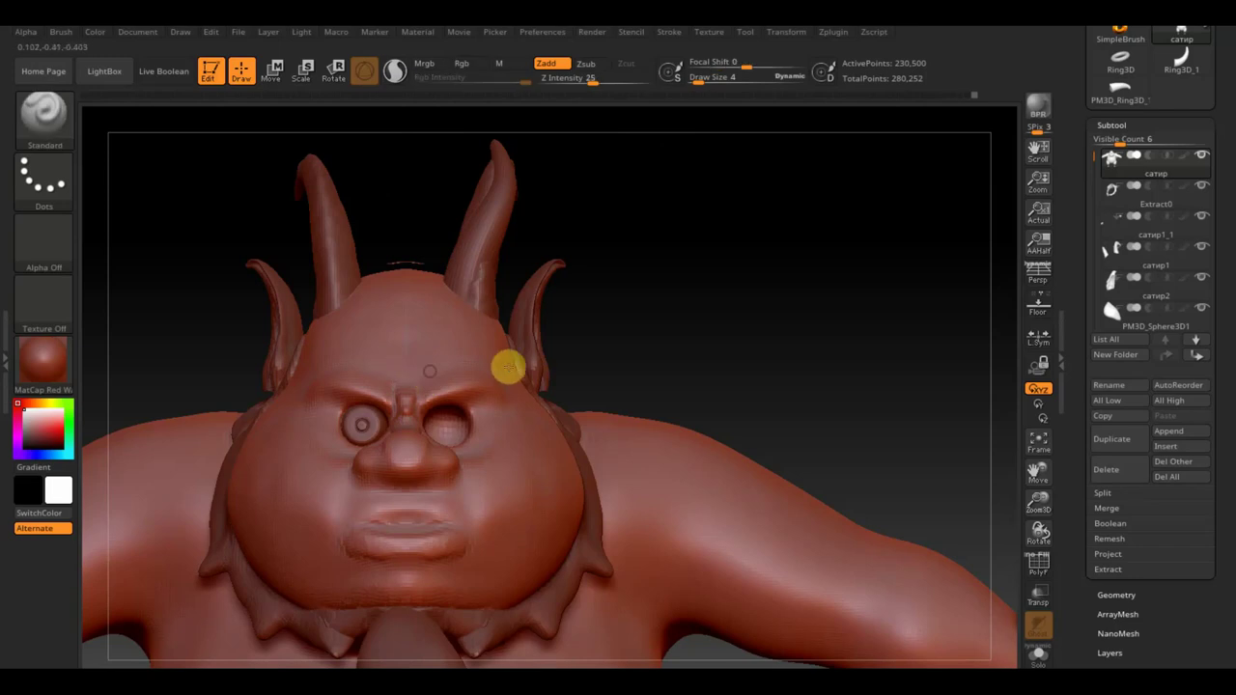
mouse_move(672, 328)
left_mouse_down()
mouse_move(687, 328)
mouse_move(657, 384)
mouse_move(720, 267)
mouse_move(666, 312)
left_mouse_up()
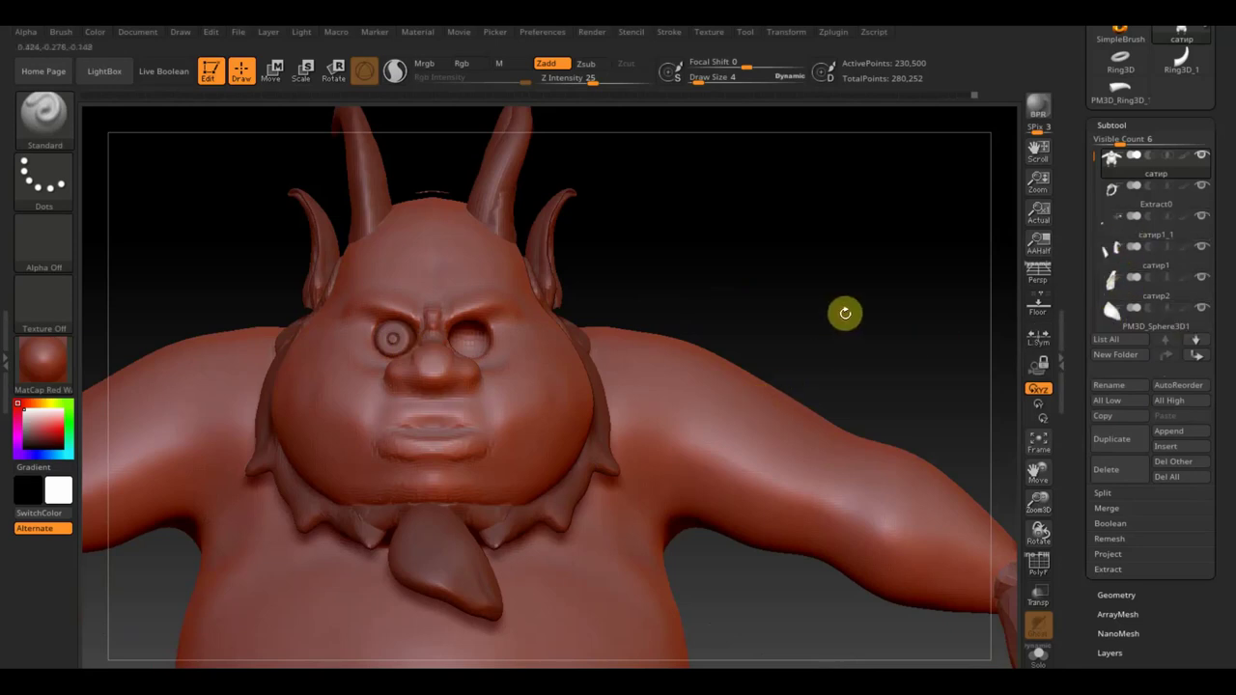
Select PM3D_Ring3D1 and duplicate it as PM3D_Ring3D2.
left_click(1007, 357)
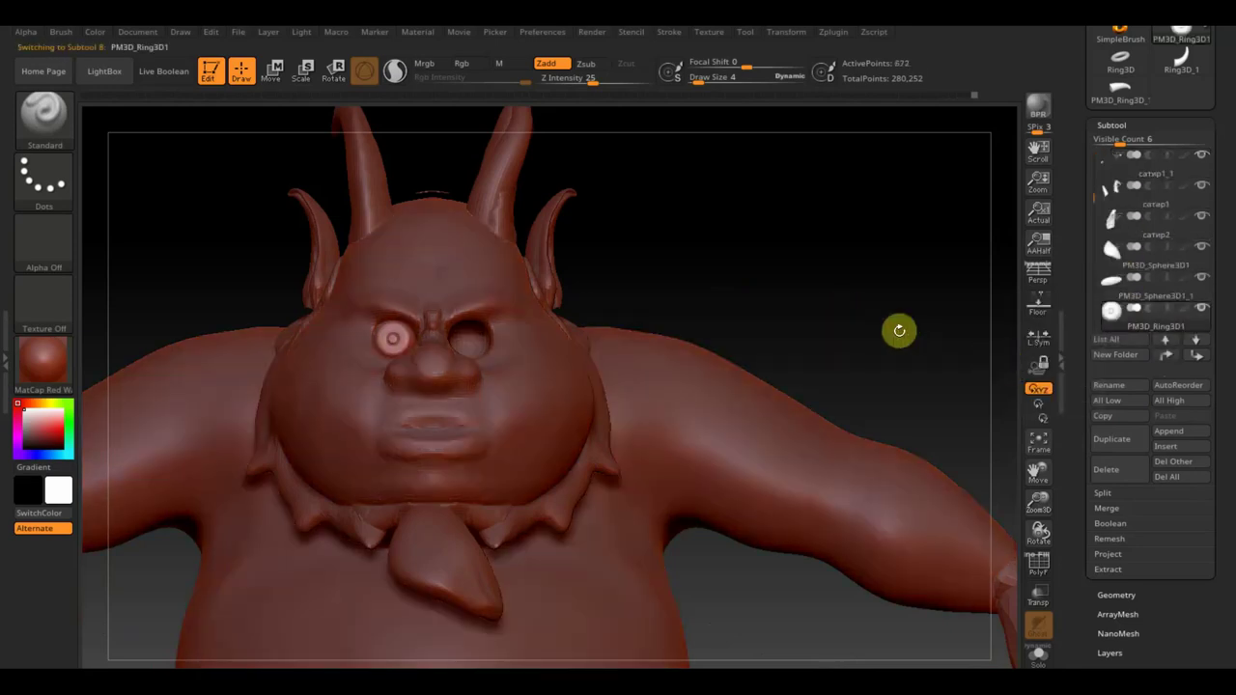
left_click(1118, 596)
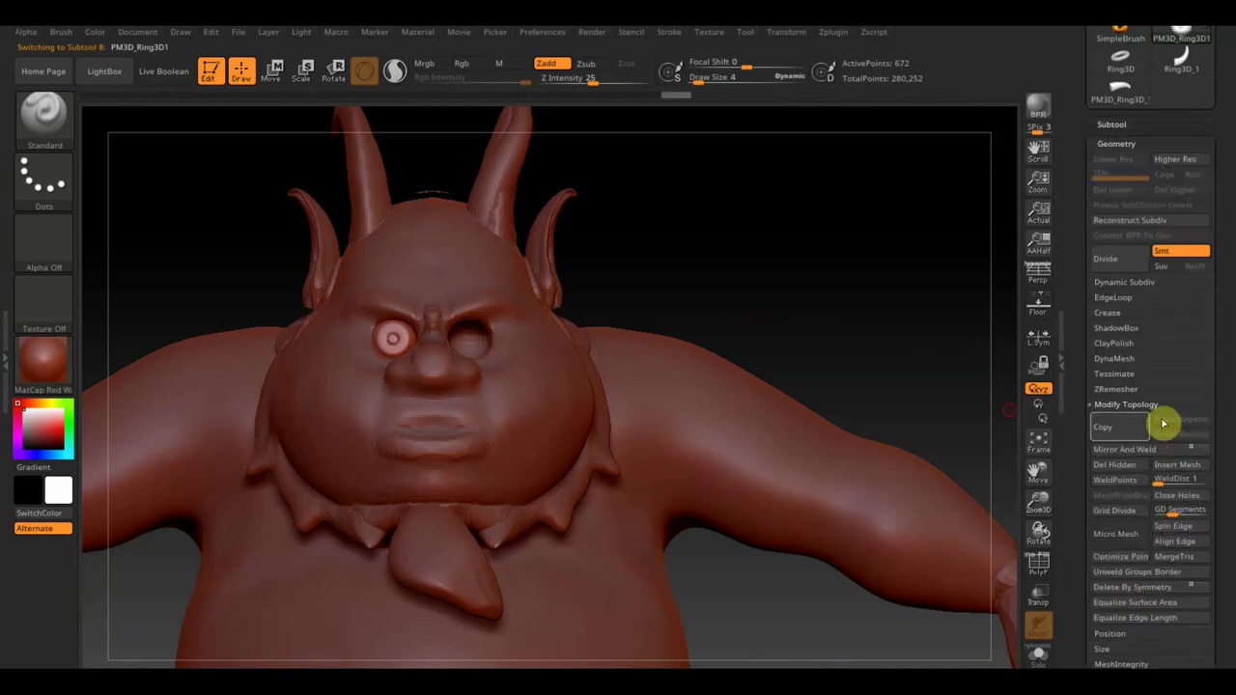
mouse_move(797, 308)
left_mouse_down()
mouse_move(833, 414)
mouse_move(824, 463)
left_mouse_up()
left_click(1112, 125)
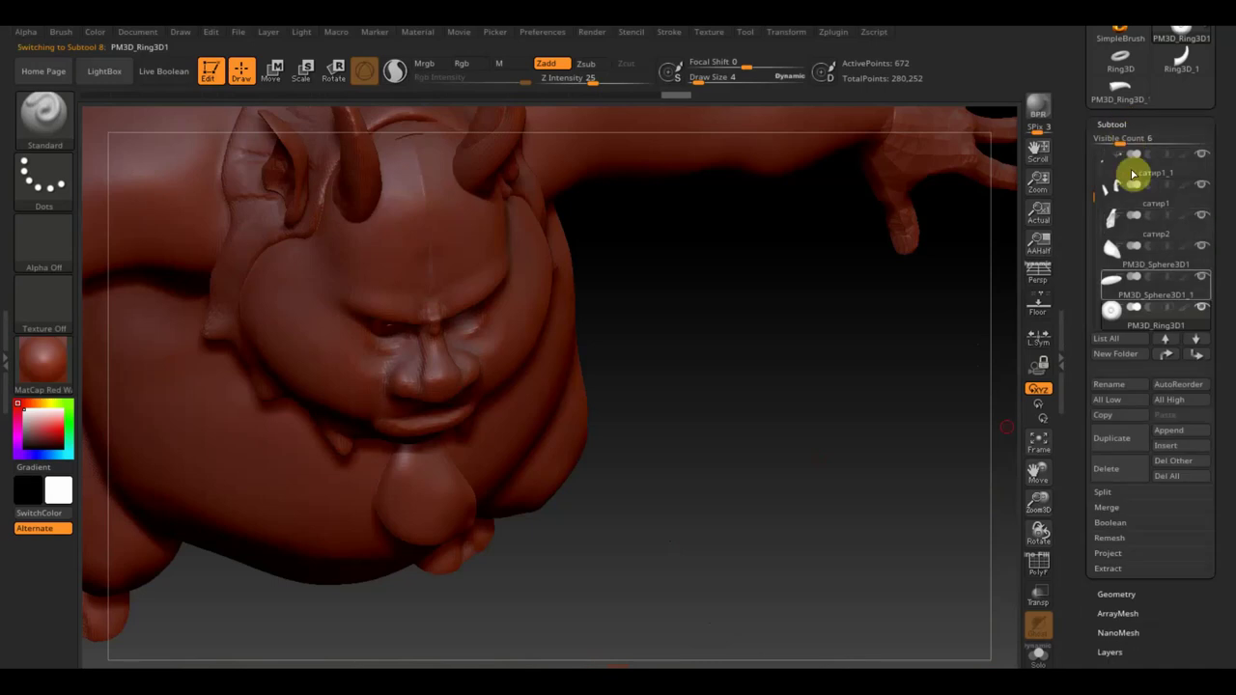
left_click(1125, 440)
Place the Move gizmo on the duplicated ring and slide the ring down slightly.
left_click_drag(944, 416, 921, 442)
left_click_drag(885, 397, 907, 568)
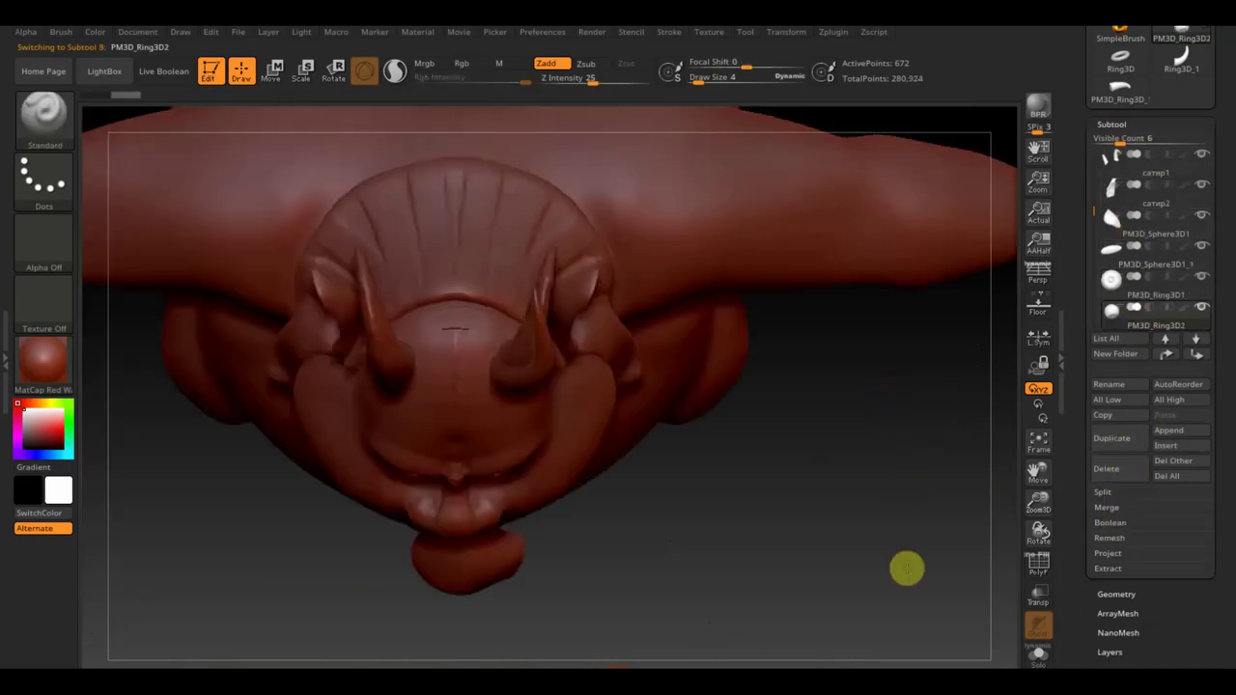
left_click(274, 70)
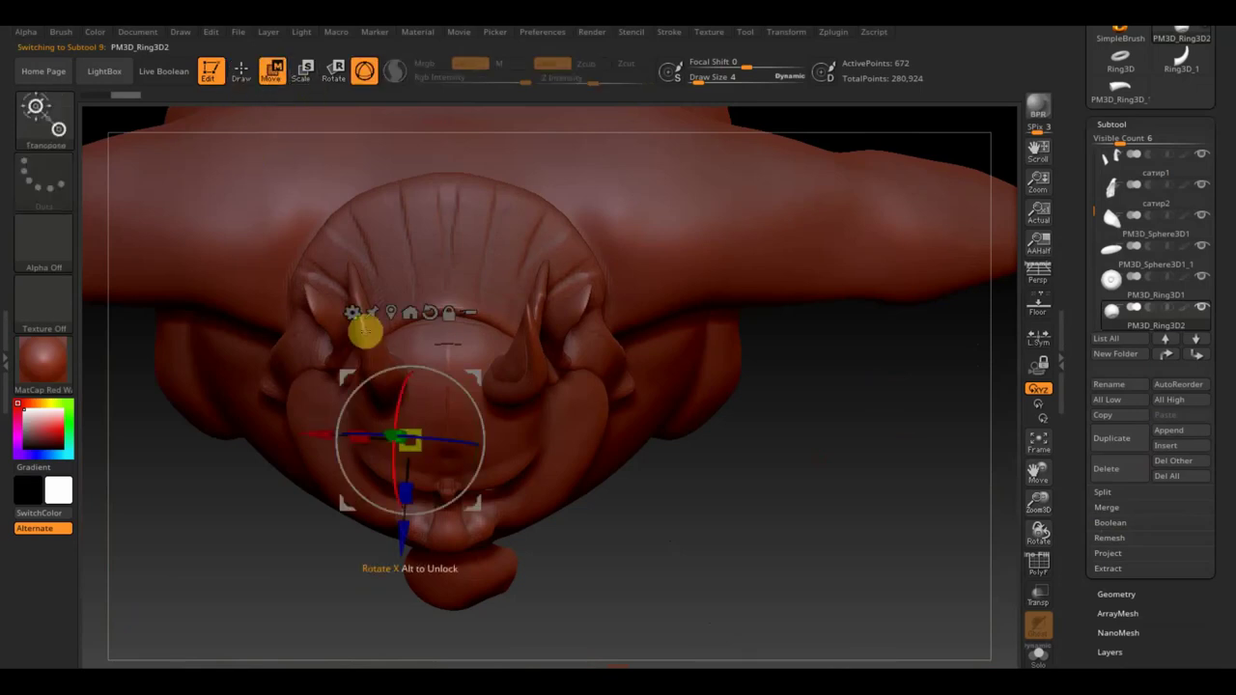
left_click_drag(416, 522, 402, 562)
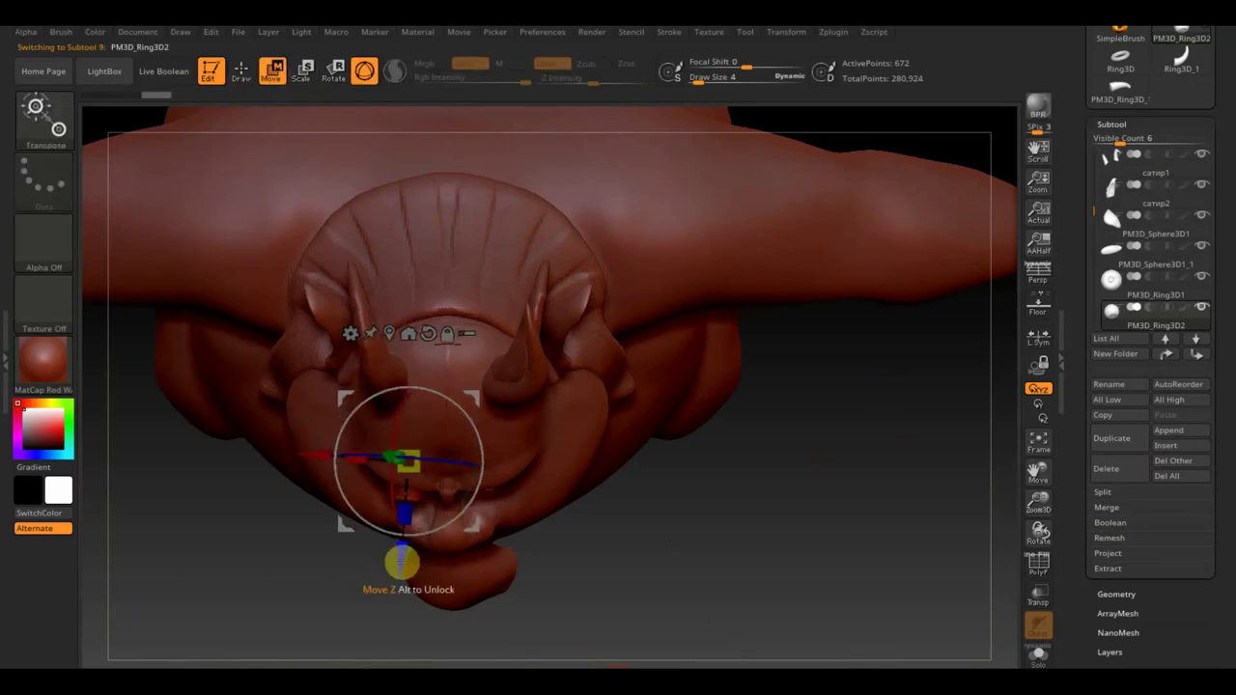
left_click_drag(477, 442, 354, 517)
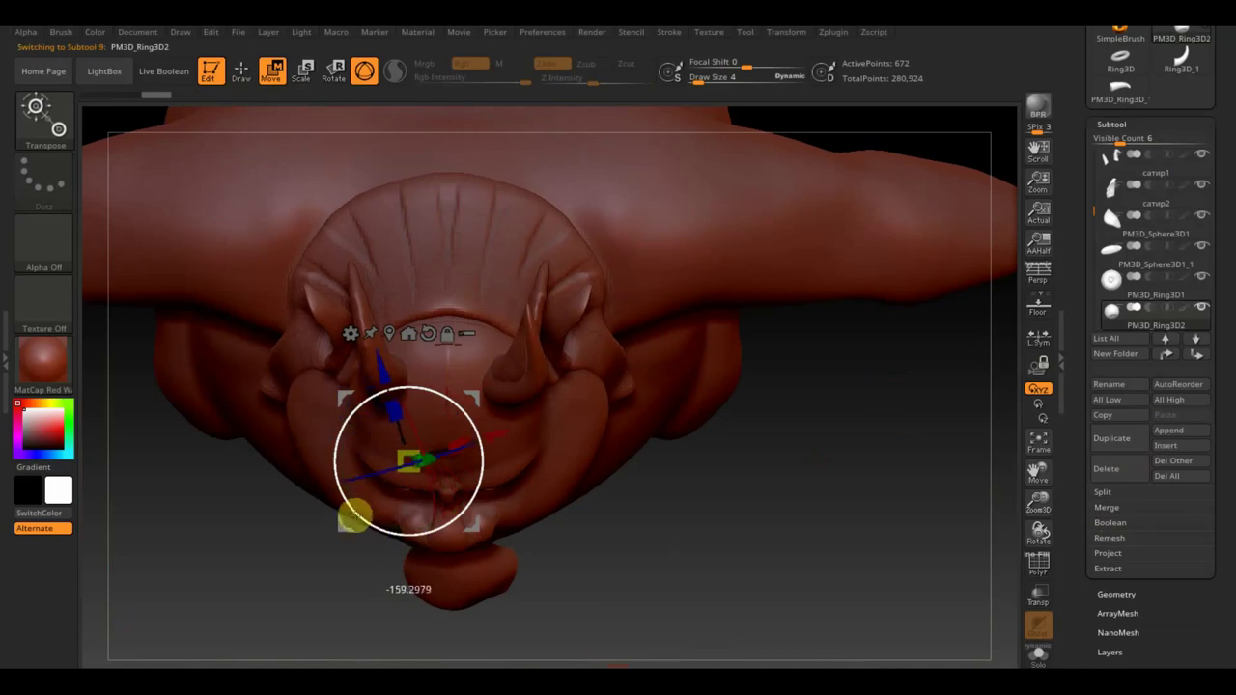
left_click_drag(477, 392, 467, 423)
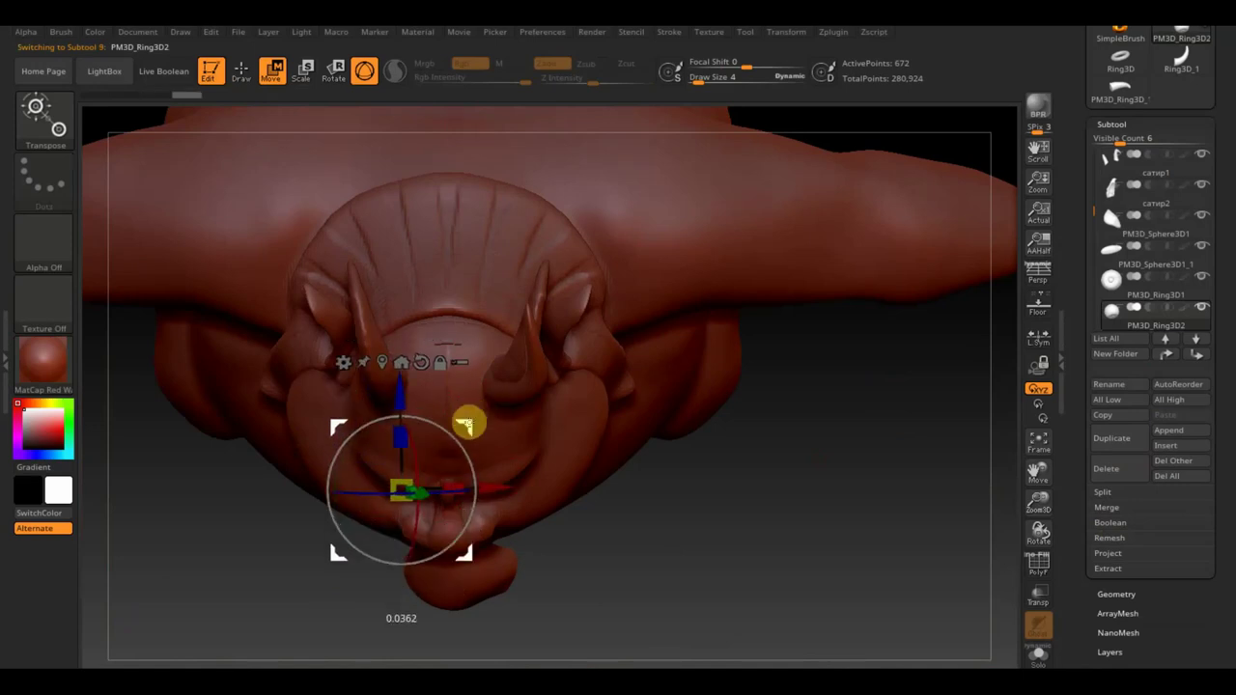
Zoom in on the face, nudge the ring sideways over the eye, and exit transform mode.
mouse_move(682, 540)
left_mouse_down()
mouse_move(781, 298)
mouse_move(798, 309)
left_mouse_up()
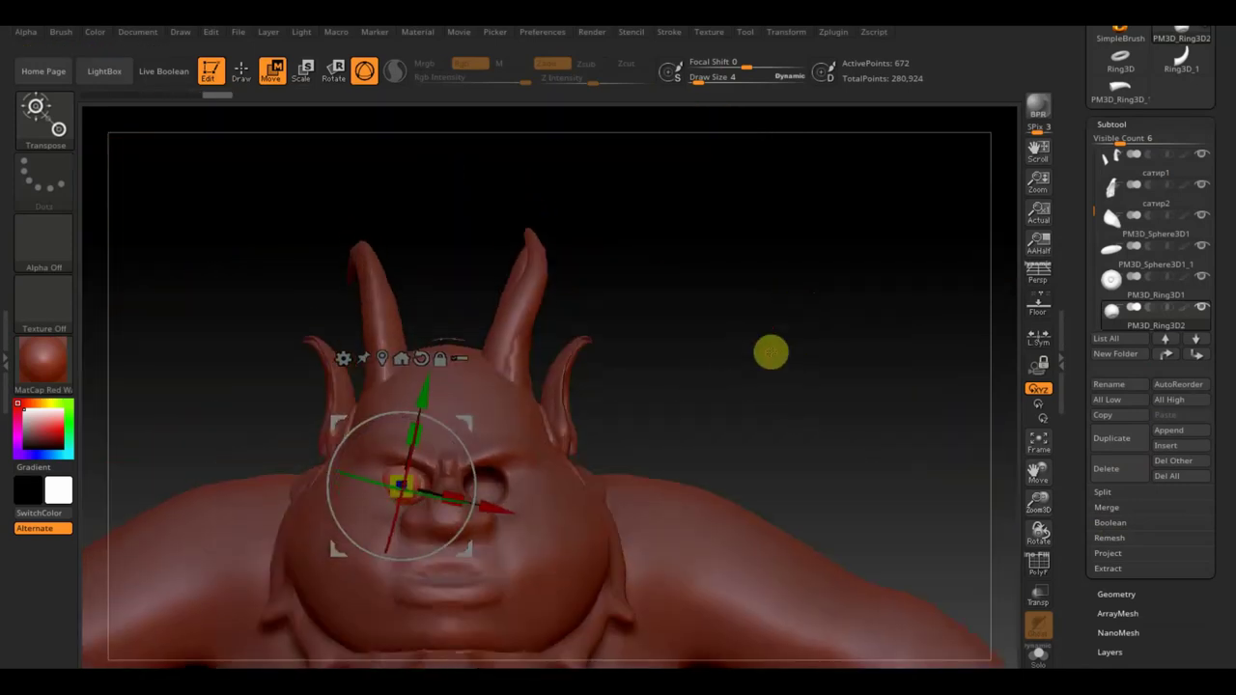
left_click_drag(771, 353, 844, 464)
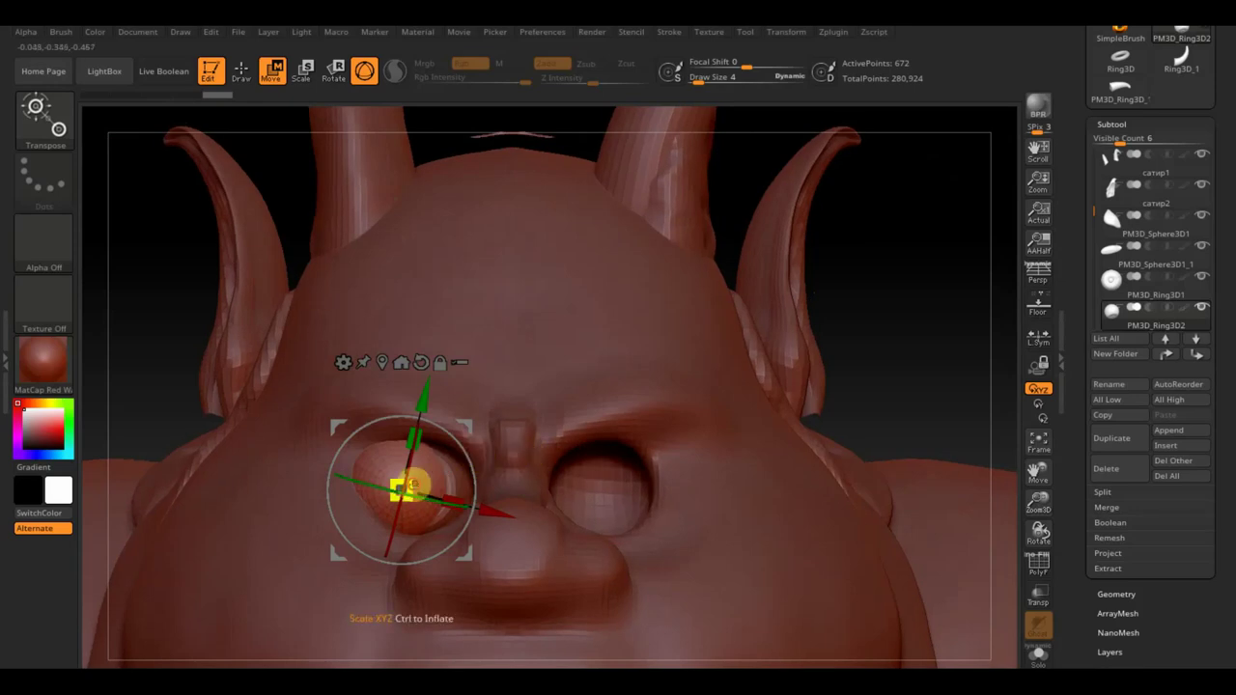
left_click_drag(470, 442, 480, 425)
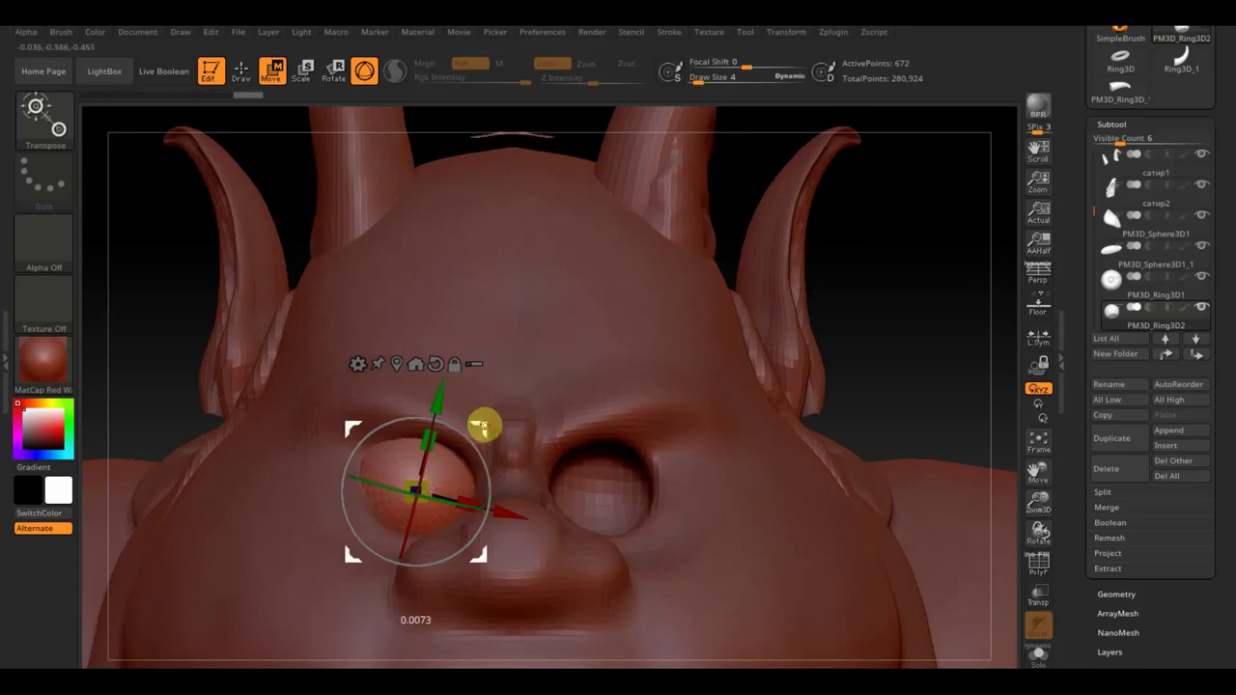
mouse_move(831, 369)
left_mouse_down()
mouse_move(897, 378)
mouse_move(849, 390)
left_mouse_up()
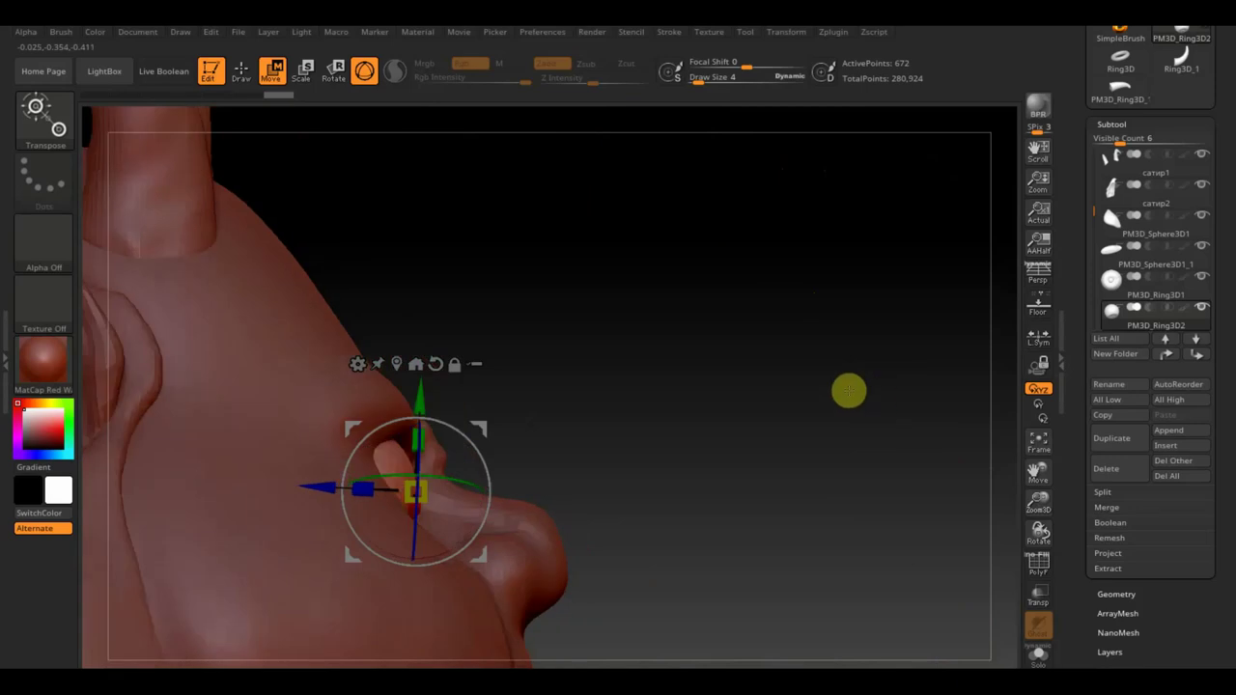
left_click(241, 71)
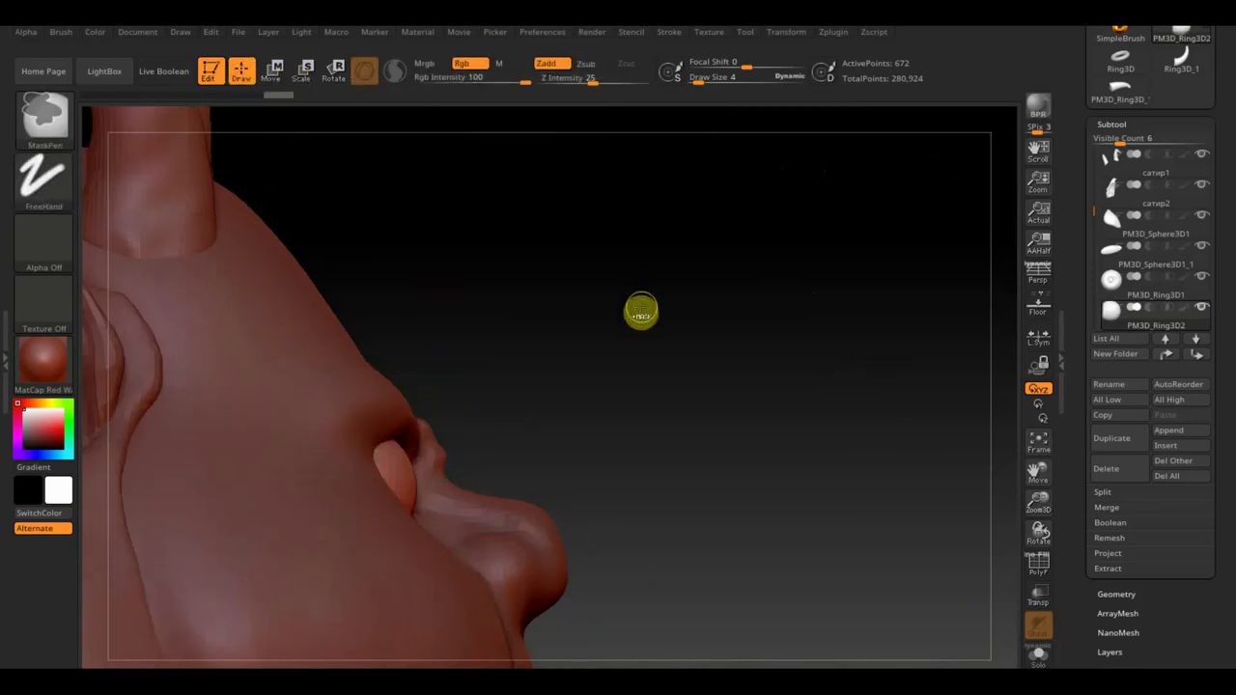
Subdivide the duplicated ring and delete its lower subdivision levels.
key("ctrl+d")
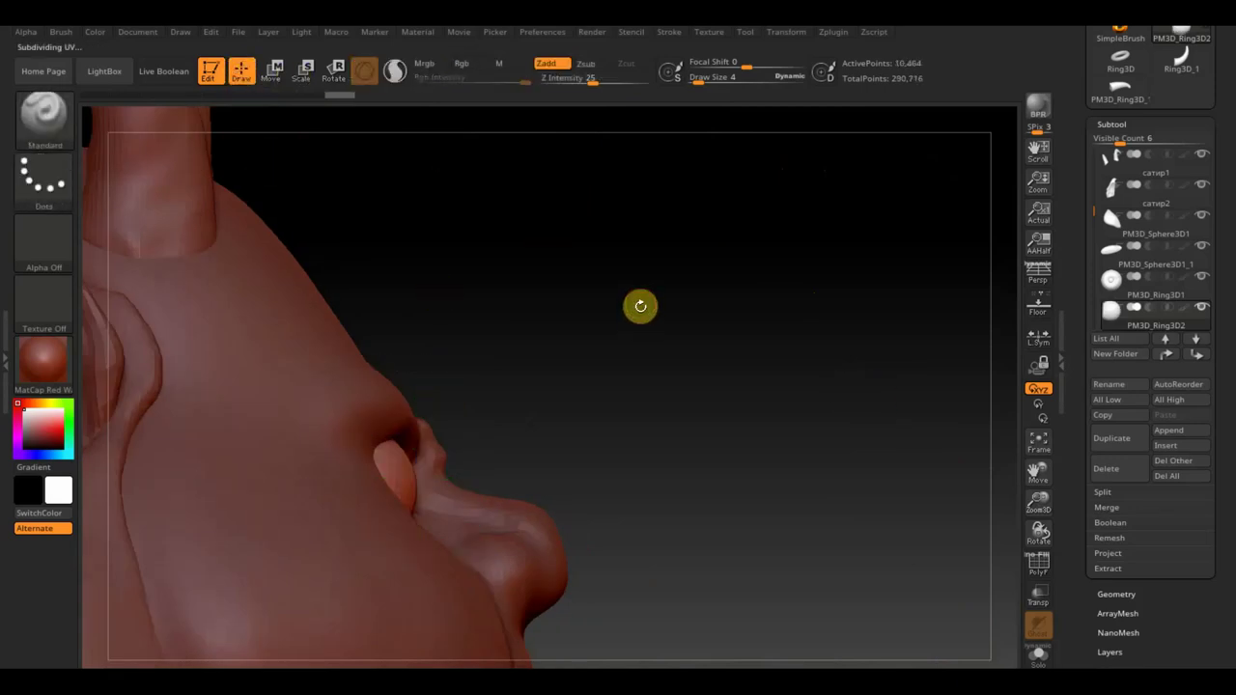
left_click(1125, 594)
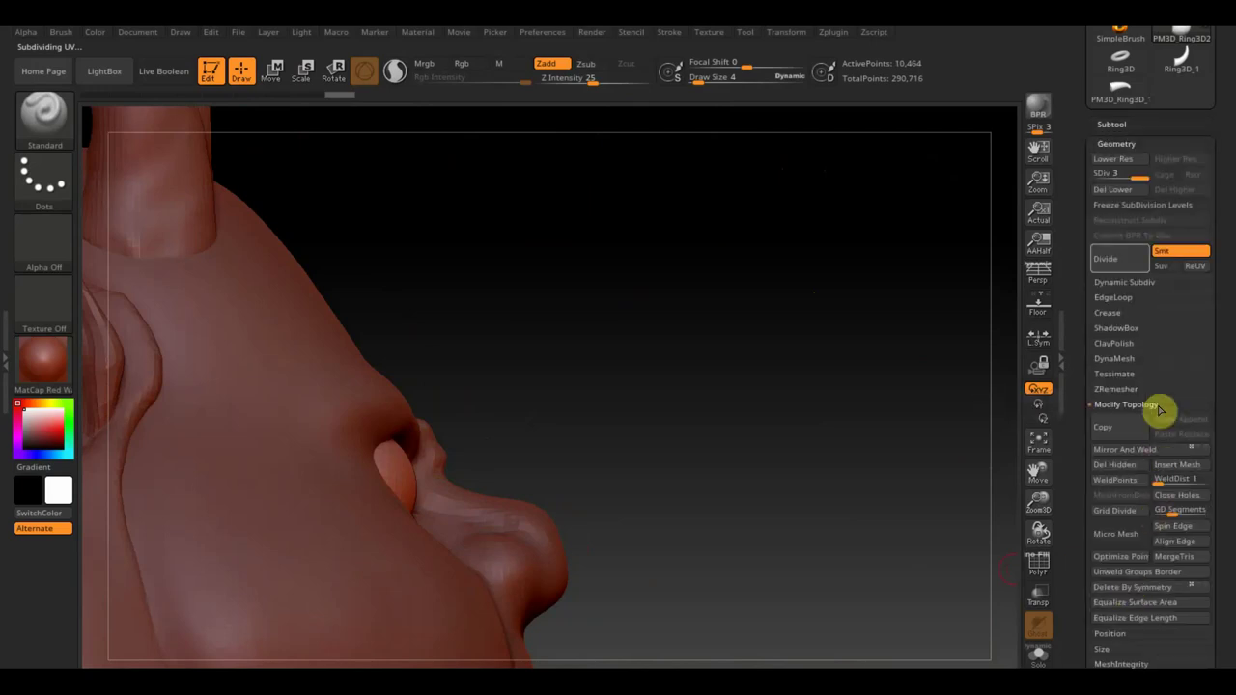
left_click(1118, 191)
DynaMesh the ring, undoing a 768 attempt and redoing it at resolution 2480.
left_click(1120, 359)
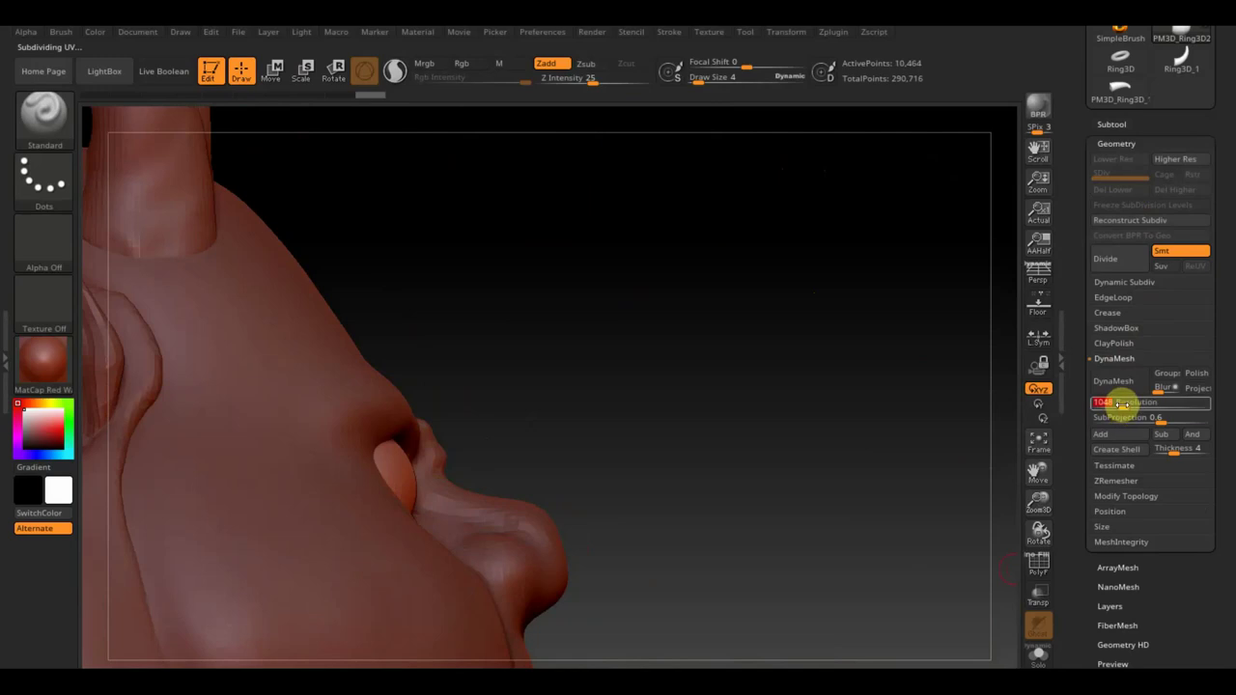
type("768")
key("Return")
left_click(1121, 386)
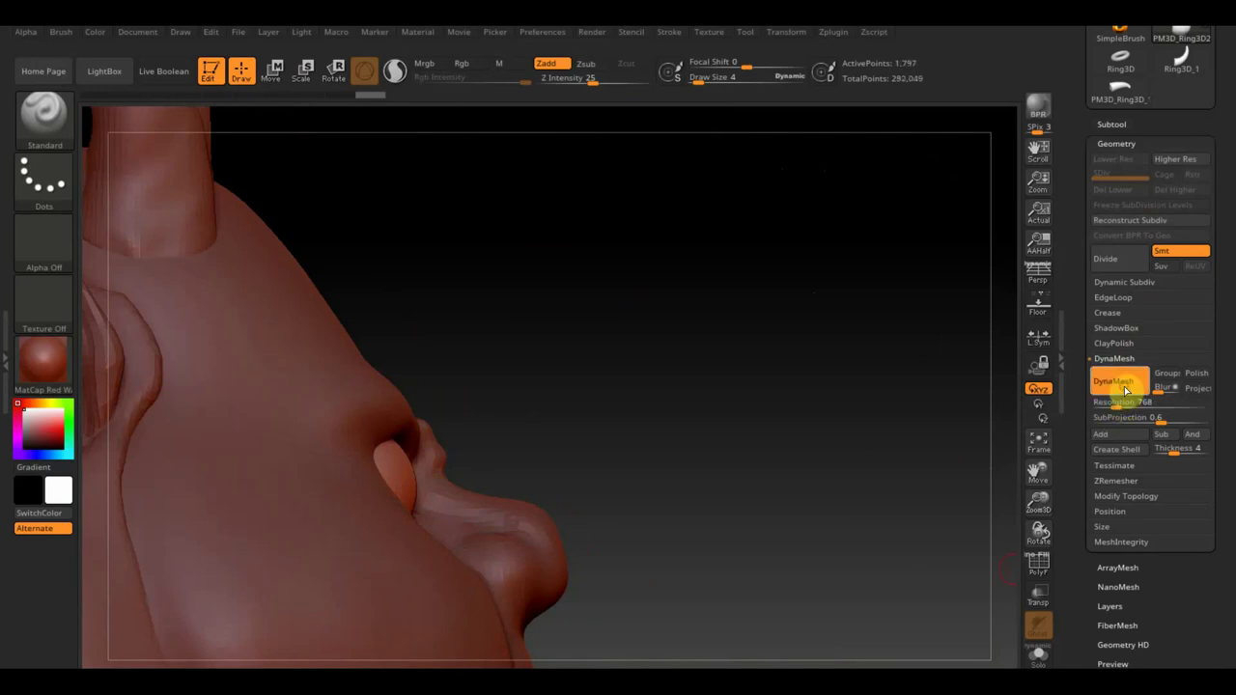
key("ctrl+z")
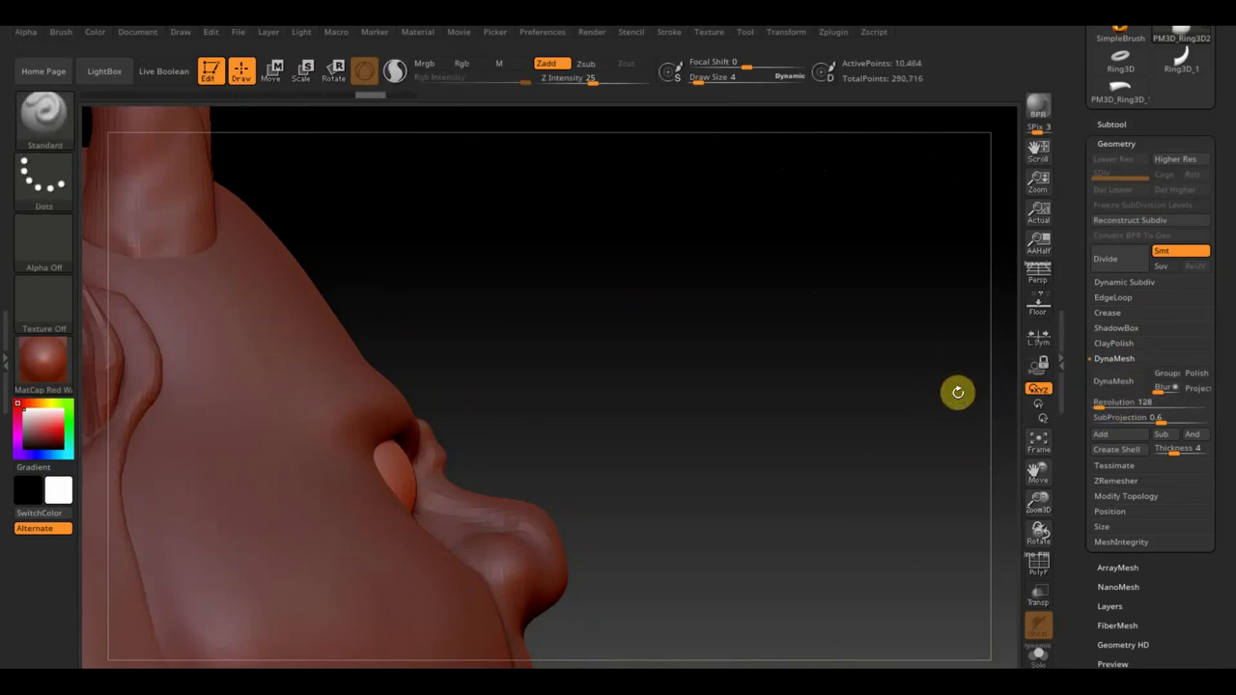
left_click_drag(1104, 400, 1159, 408)
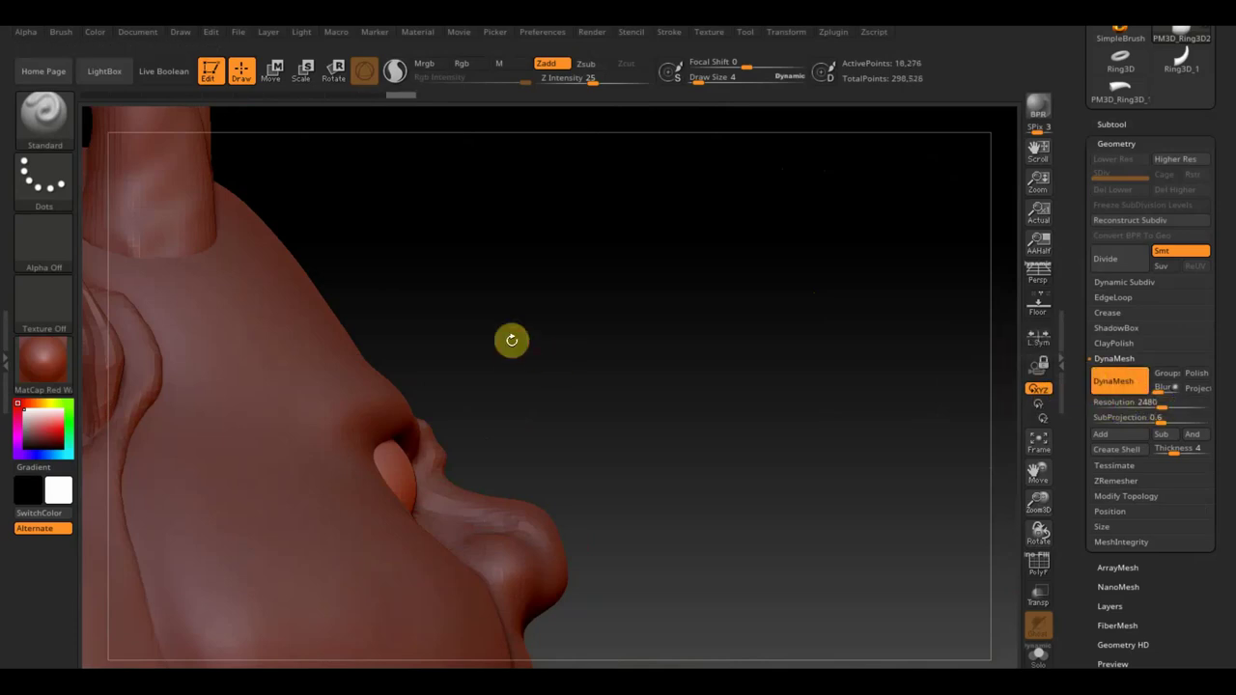
key("ctrl+shift")
left_click(53, 121)
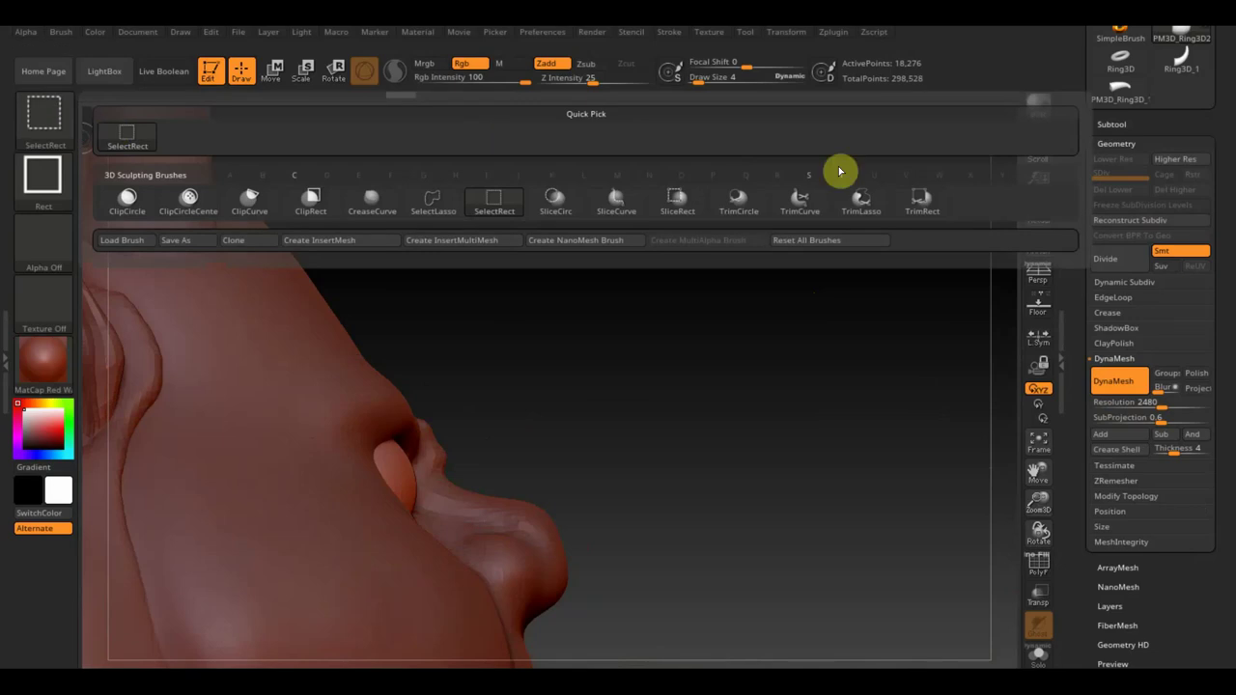
Cut away the extra eye geometry with TrimRect, leaving a single eye.
left_click(920, 209)
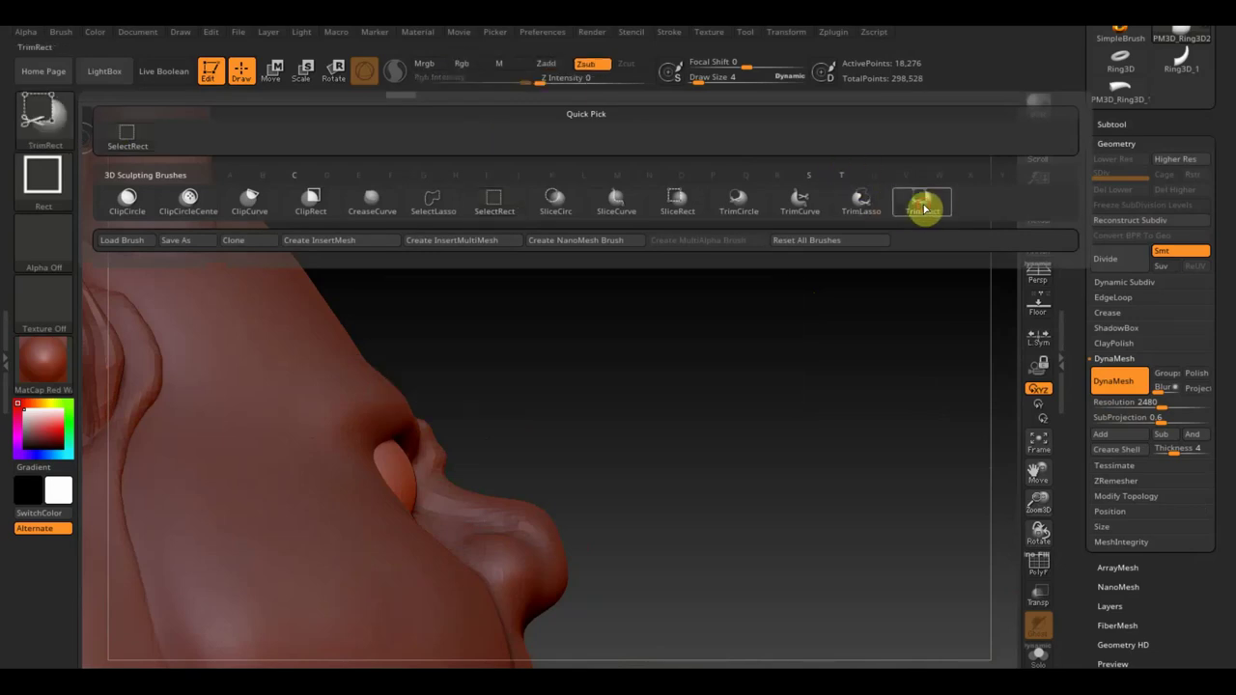
left_click_drag(814, 593, 197, 475)
left_click_drag(693, 378, 786, 351, "shift")
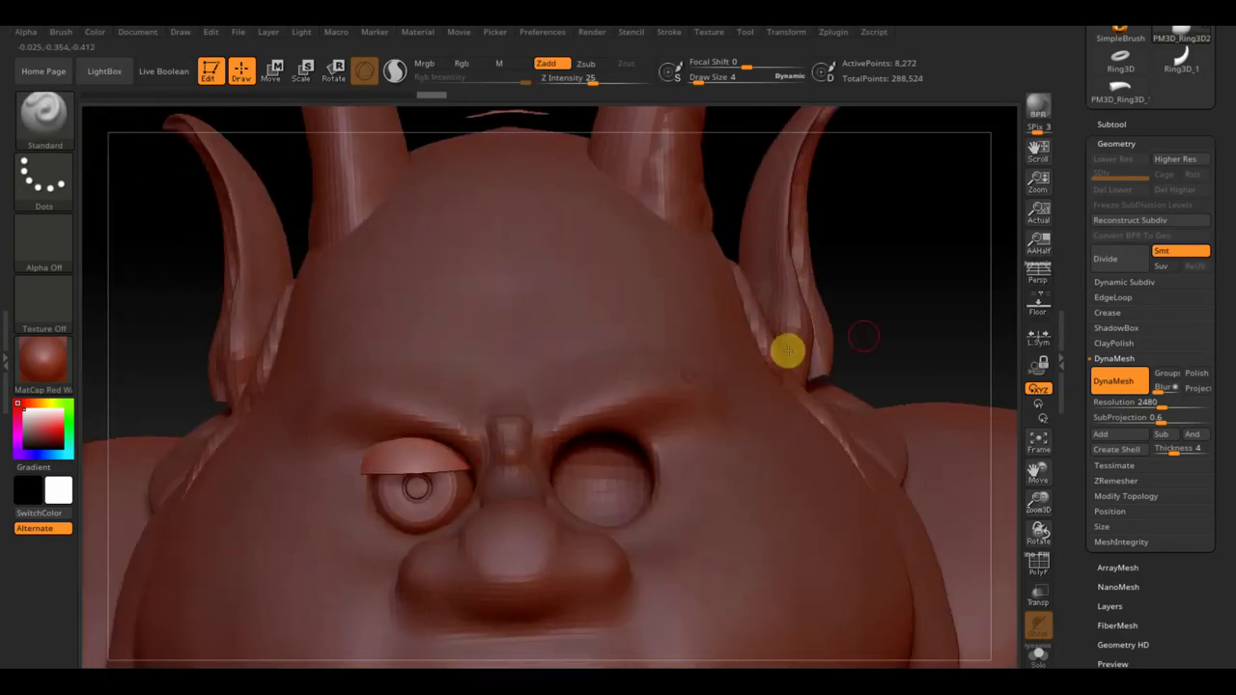
mouse_move(955, 308)
left_mouse_down()
mouse_move(974, 301)
mouse_move(962, 311)
mouse_move(860, 278)
left_mouse_up()
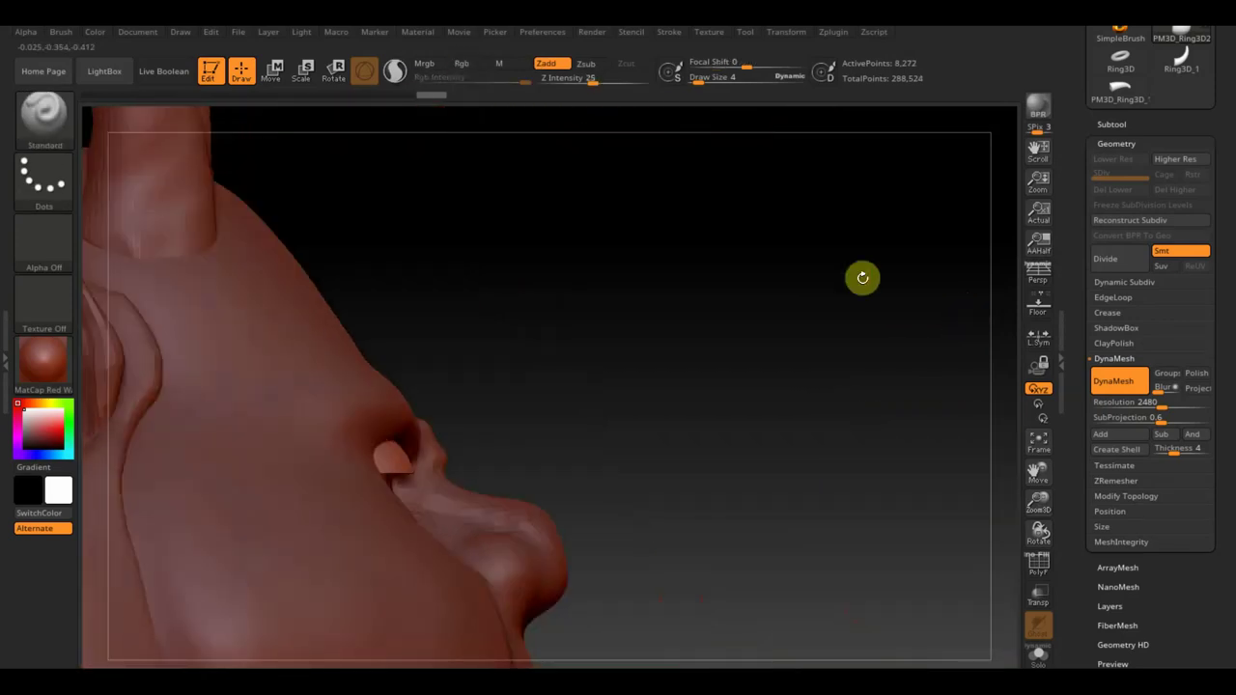
Align the Transpose gizmo to the eye and rotate the eye and lid level.
left_click(273, 70)
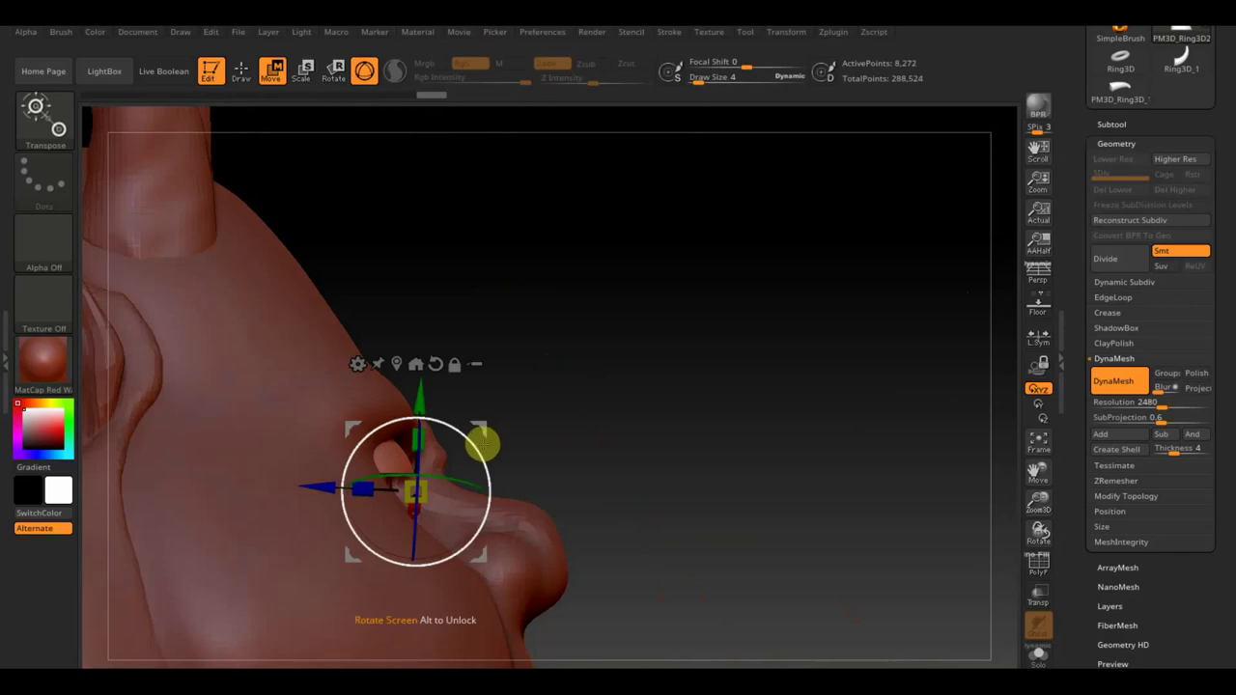
mouse_move(479, 449)
left_mouse_down()
mouse_move(480, 435)
mouse_move(770, 404)
left_mouse_up()
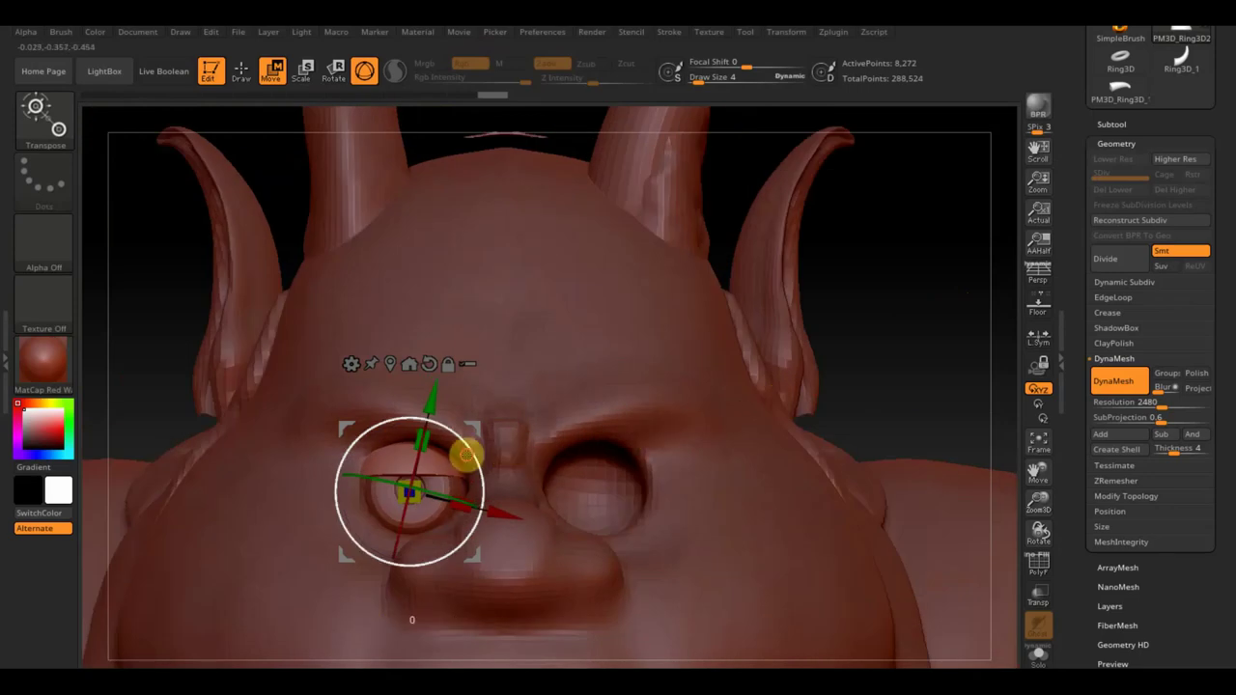
left_click_drag(462, 451, 465, 448)
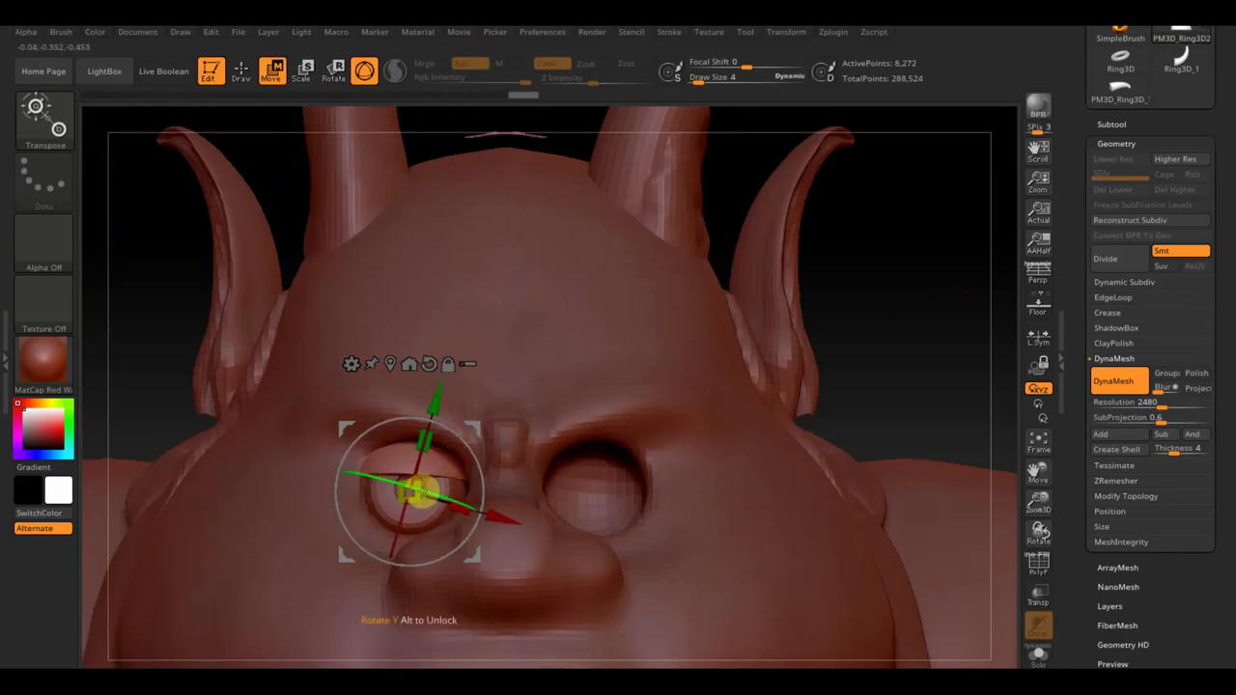
mouse_move(474, 471)
left_mouse_down()
mouse_move(474, 442)
mouse_move(479, 450)
left_mouse_up()
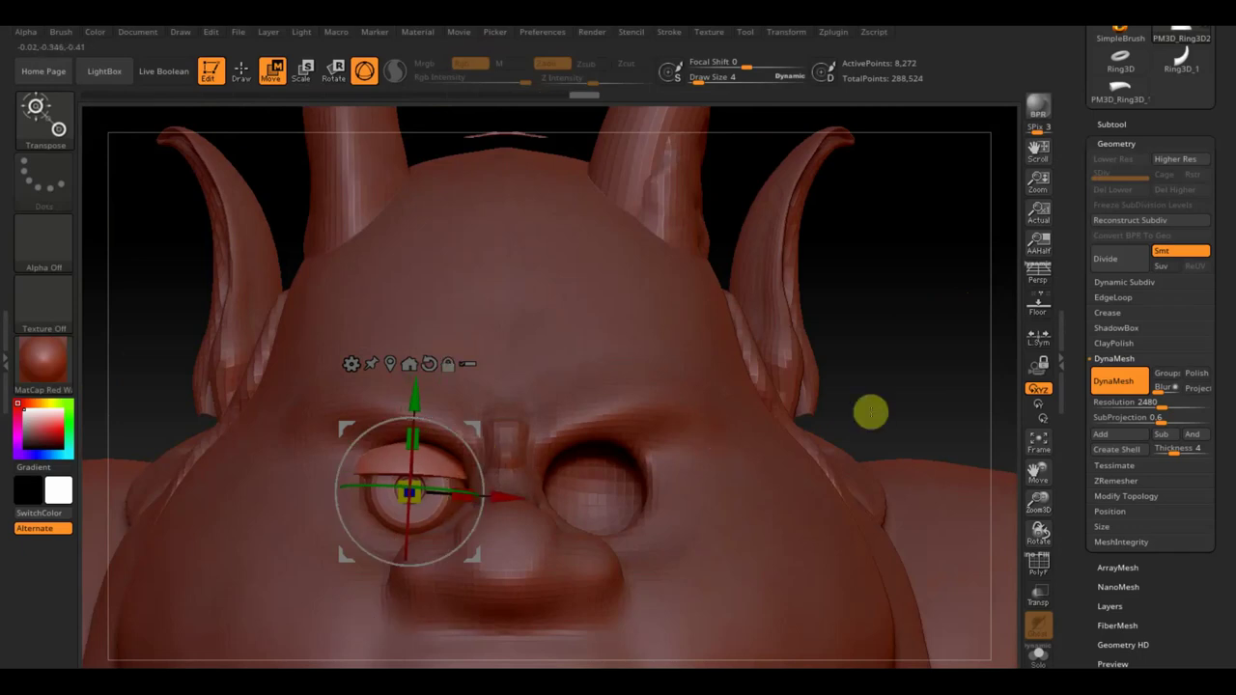
mouse_move(872, 413)
left_mouse_down()
mouse_move(899, 378)
mouse_move(888, 340)
left_mouse_up()
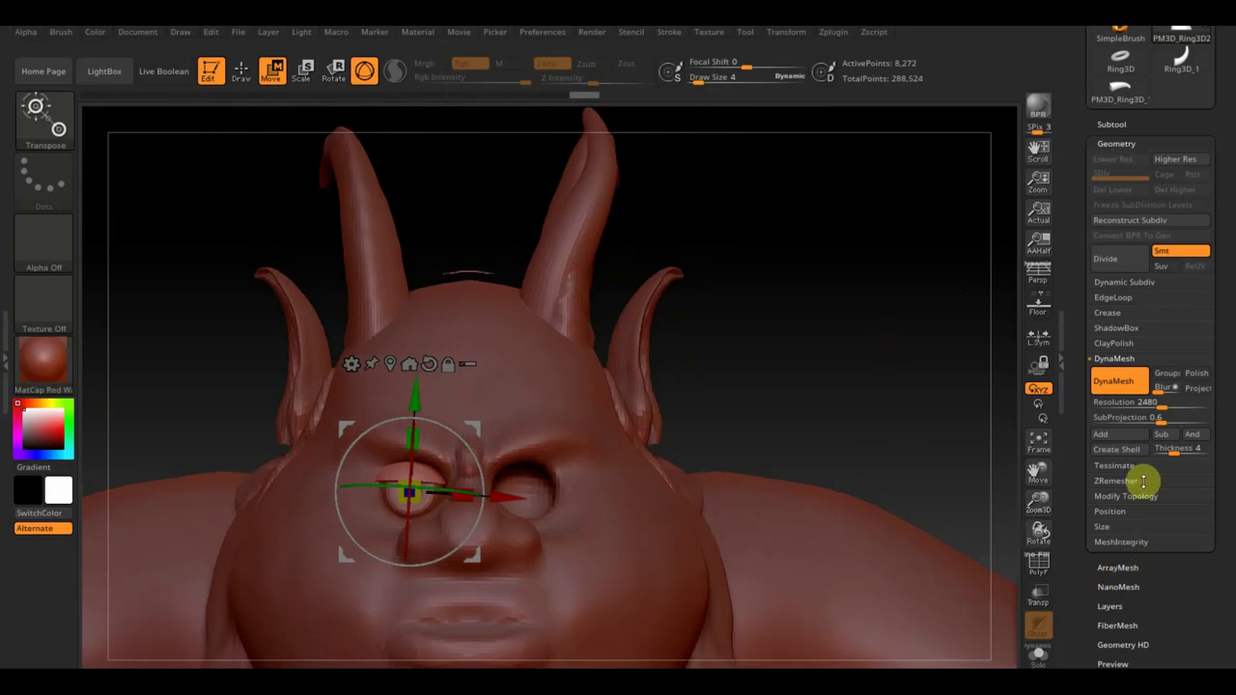
left_click(1138, 496)
Mirror And Weld the eye, then select the eye ring and Mirror And Weld it too.
left_click(1145, 448)
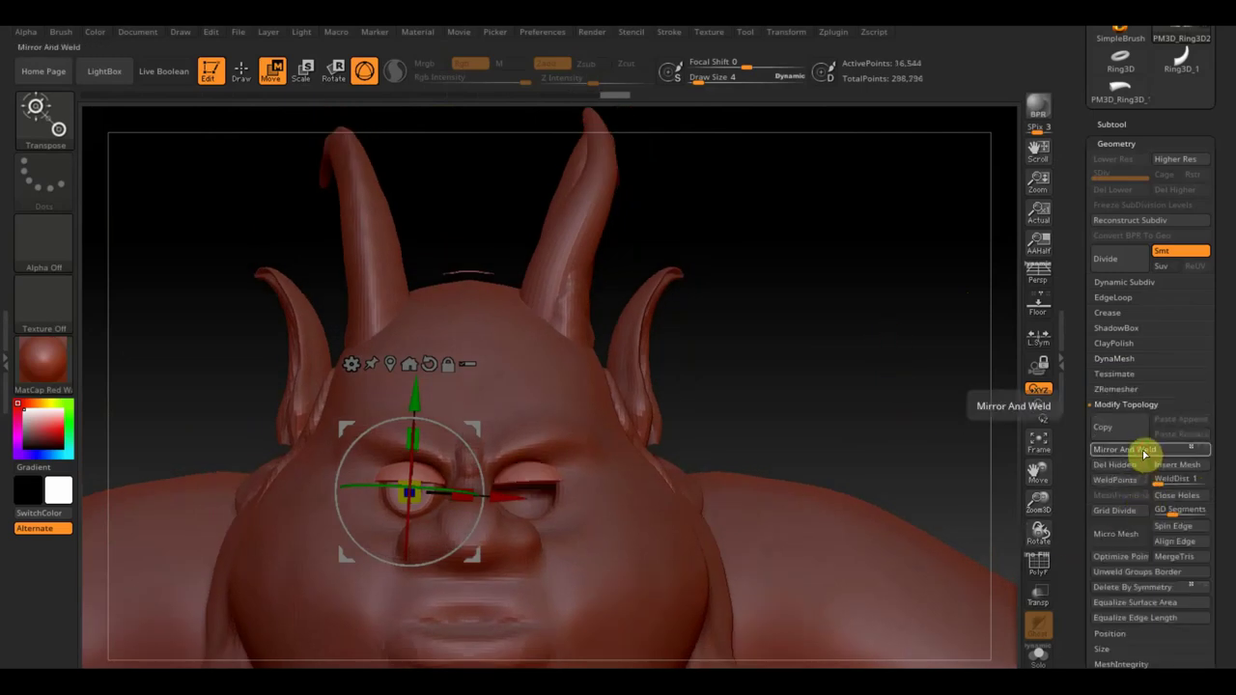
left_click(241, 71)
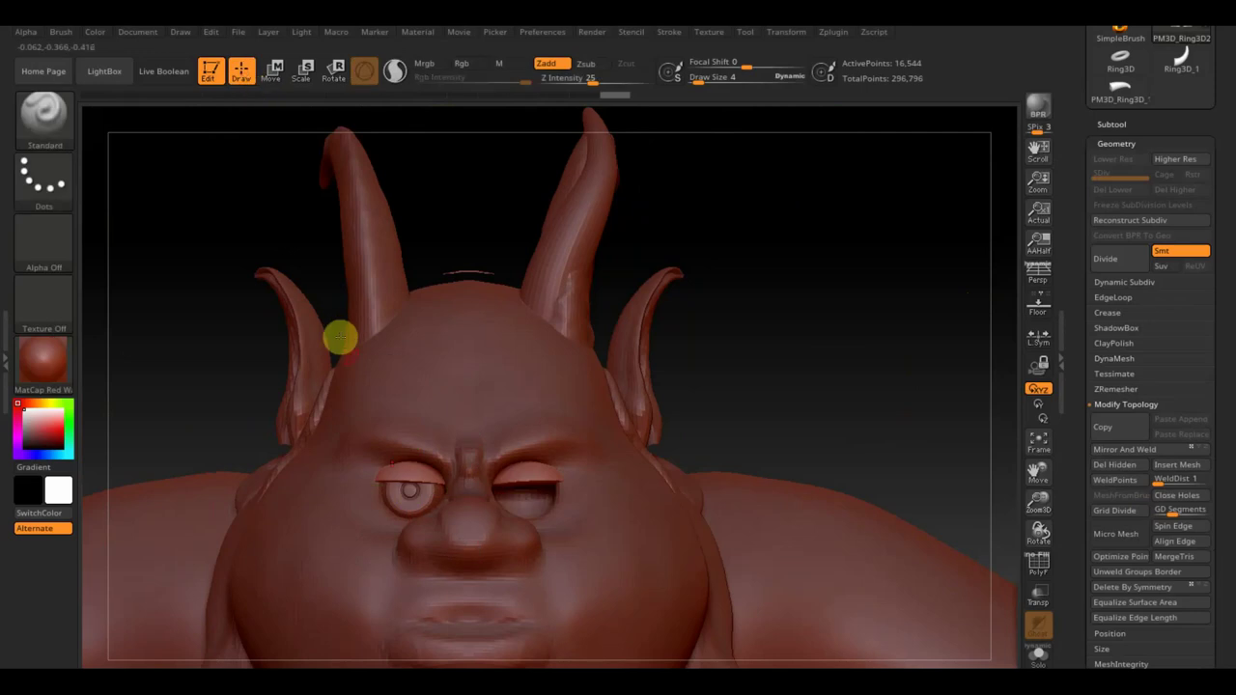
left_click(411, 500, "alt")
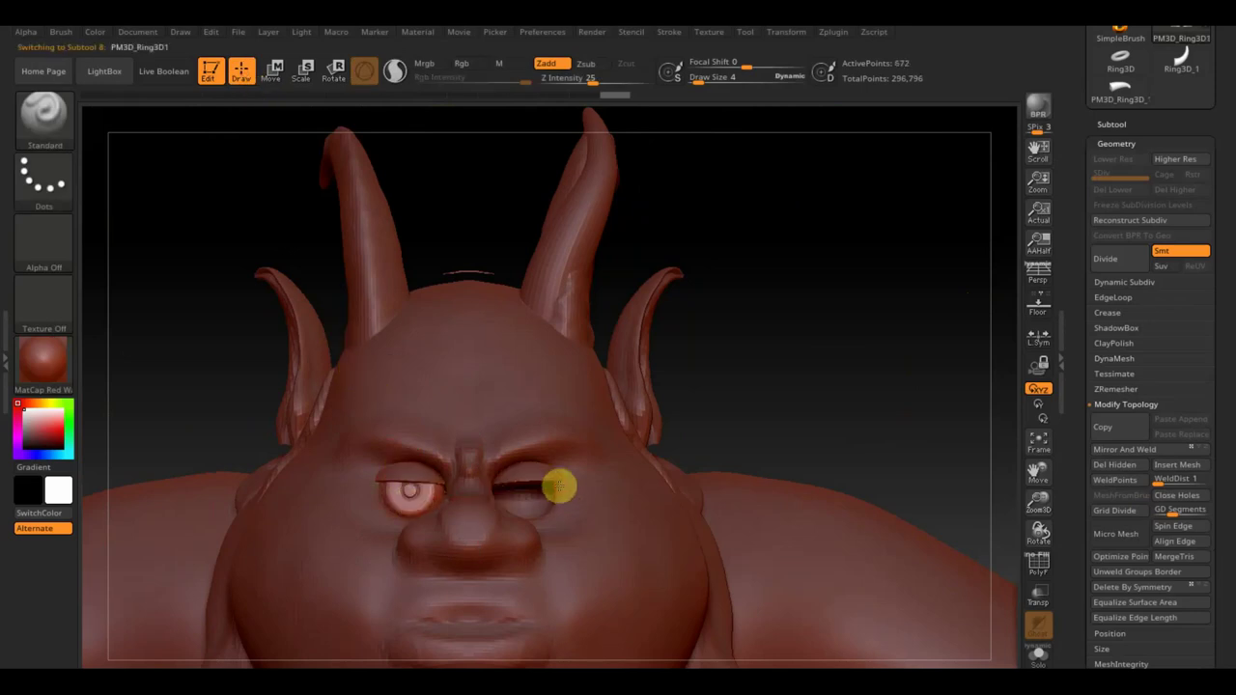
key("n")
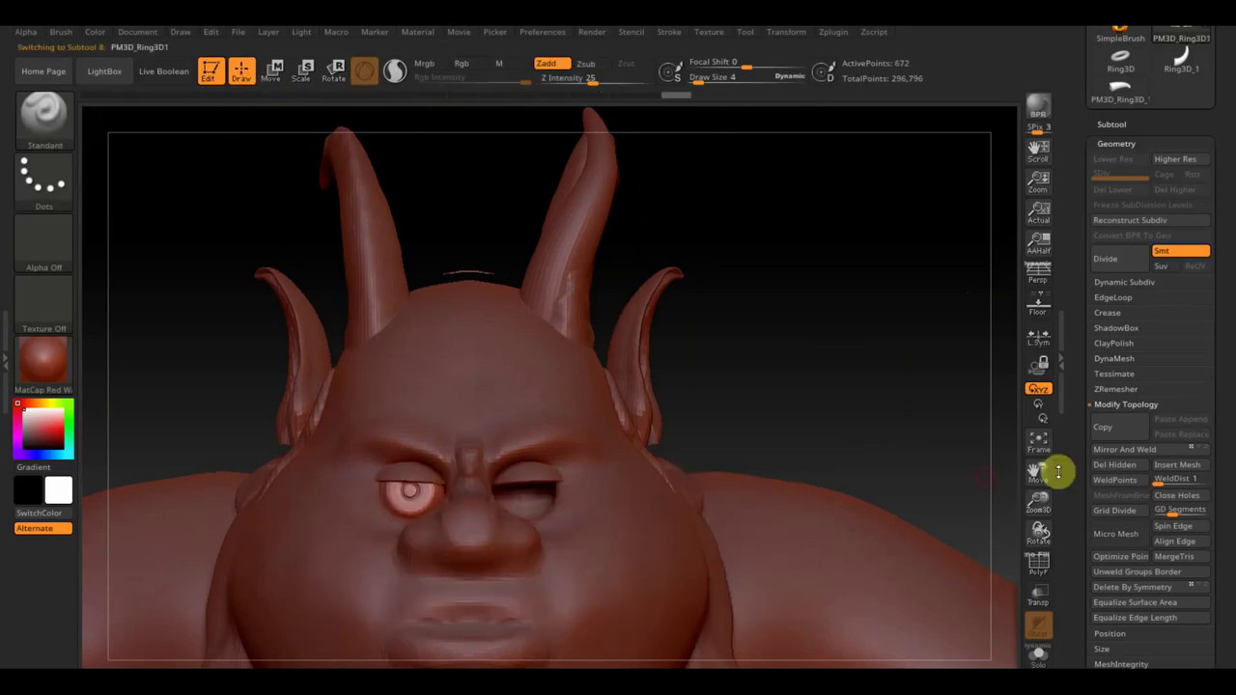
left_click(1154, 450)
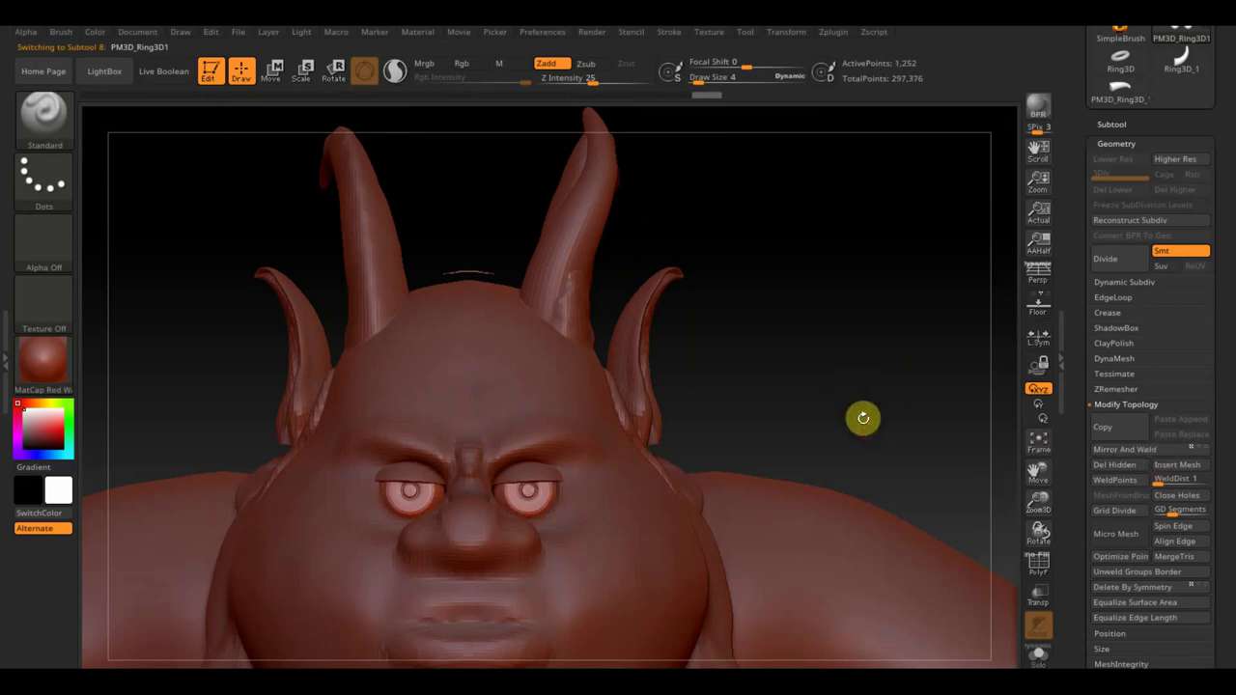
Orbit around the character to check both eyes, then select the сатир2 subtool.
mouse_move(863, 425)
left_mouse_down("alt")
mouse_move(798, 256)
mouse_move(808, 262)
left_mouse_up("alt")
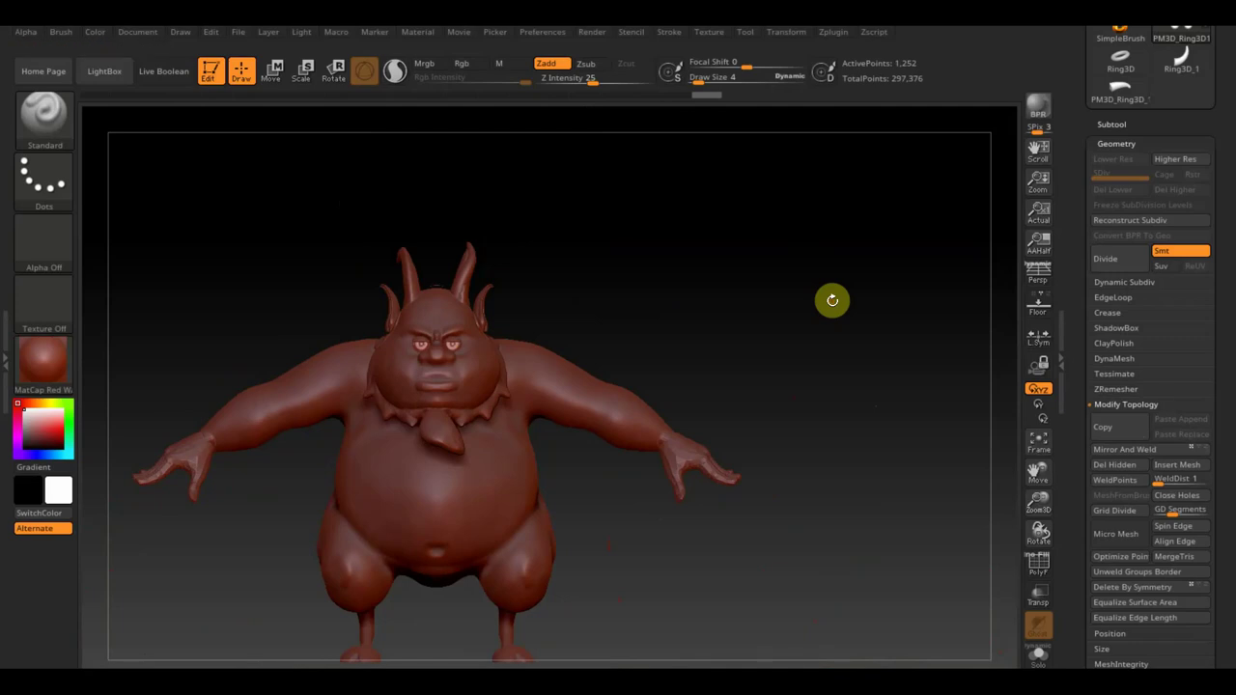
mouse_move(805, 312)
left_mouse_down()
mouse_move(861, 318)
mouse_move(817, 328)
mouse_move(786, 387)
mouse_move(809, 422)
left_mouse_up()
mouse_move(804, 402)
left_mouse_down()
mouse_move(740, 408)
mouse_move(792, 378)
left_mouse_up()
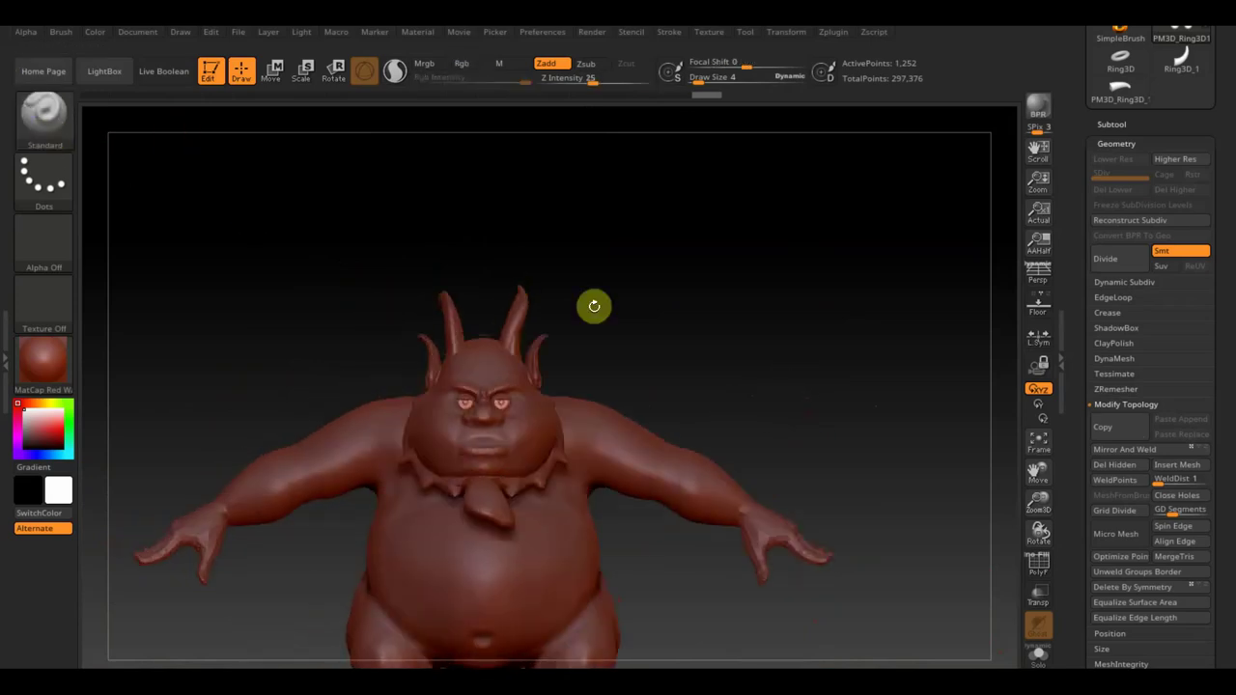
left_click(68, 124)
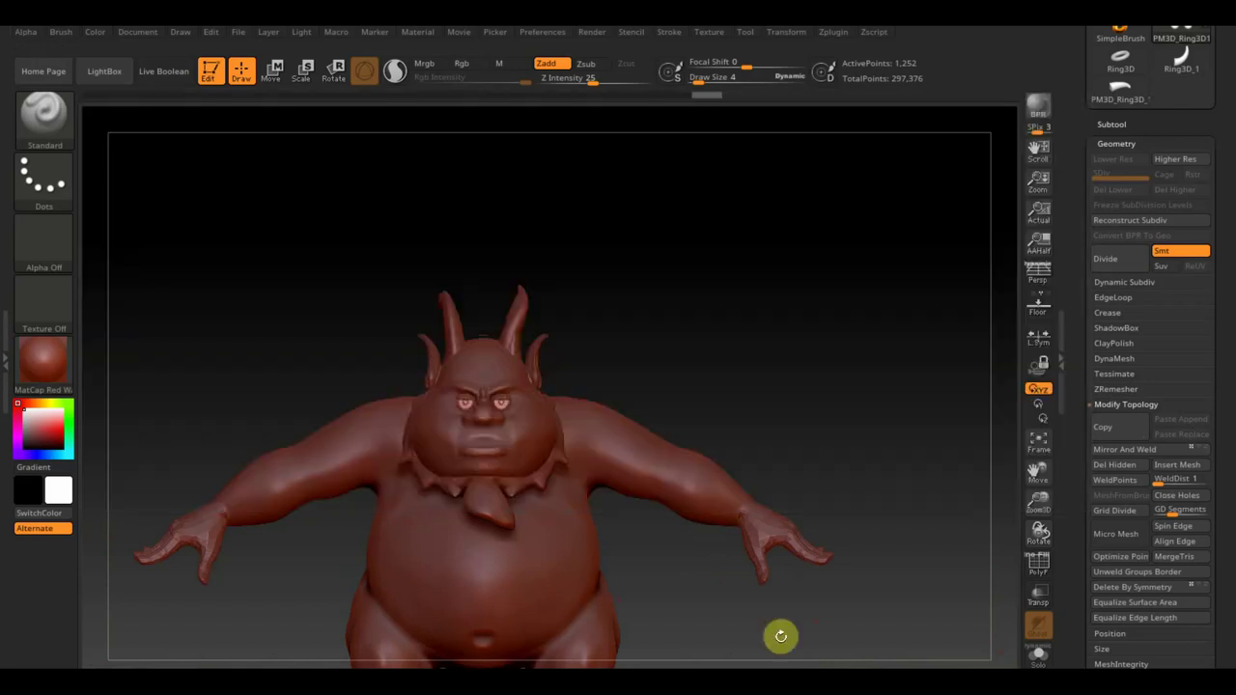
left_click_drag(602, 341, 655, 353)
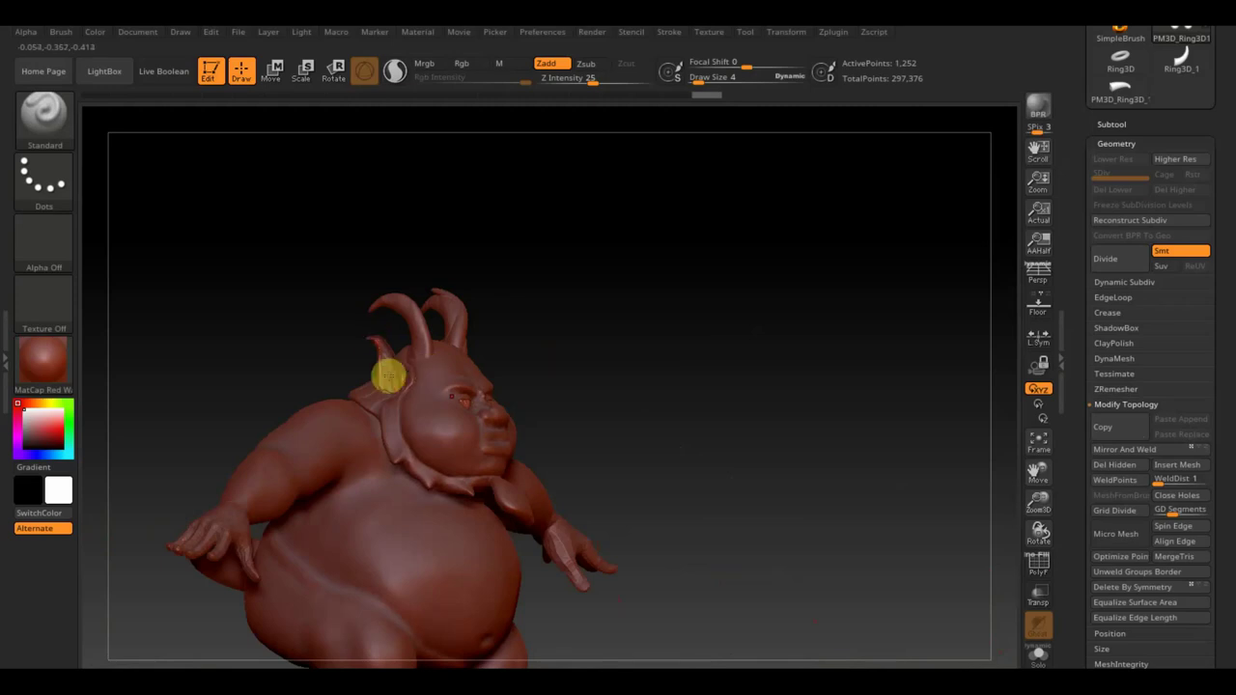
left_click_drag(549, 353, 571, 353)
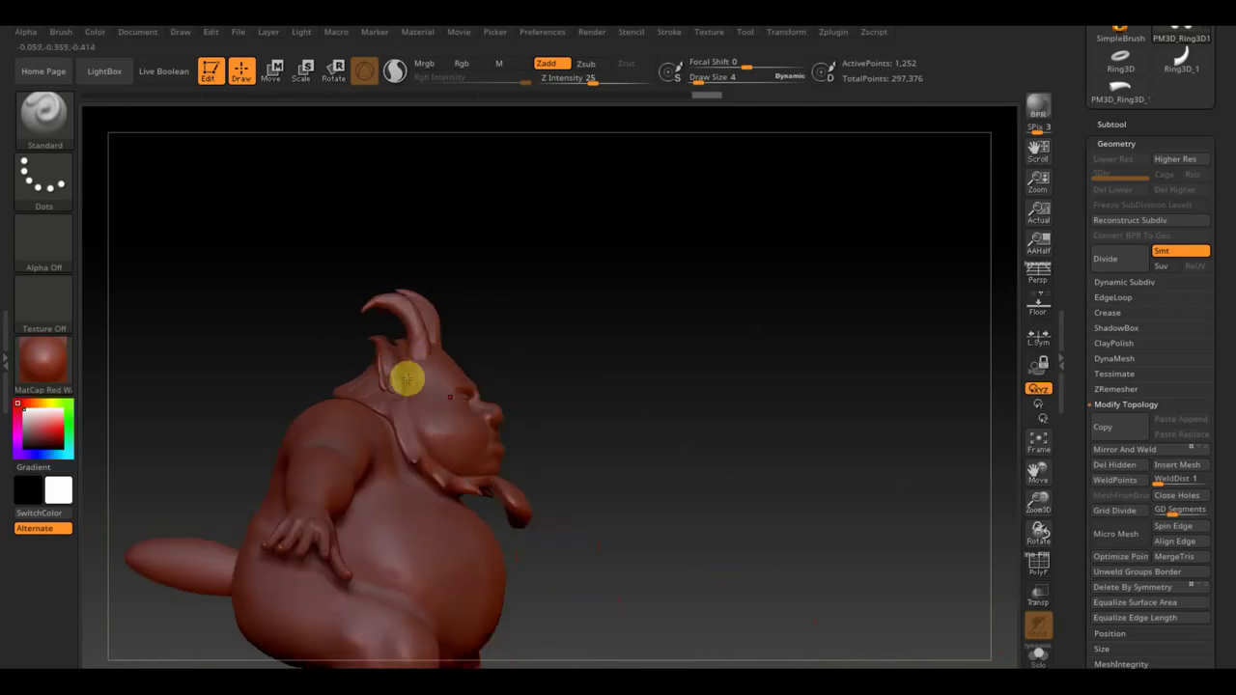
mouse_move(747, 412)
left_mouse_down()
mouse_move(698, 403)
mouse_move(763, 396)
mouse_move(756, 403)
left_mouse_up()
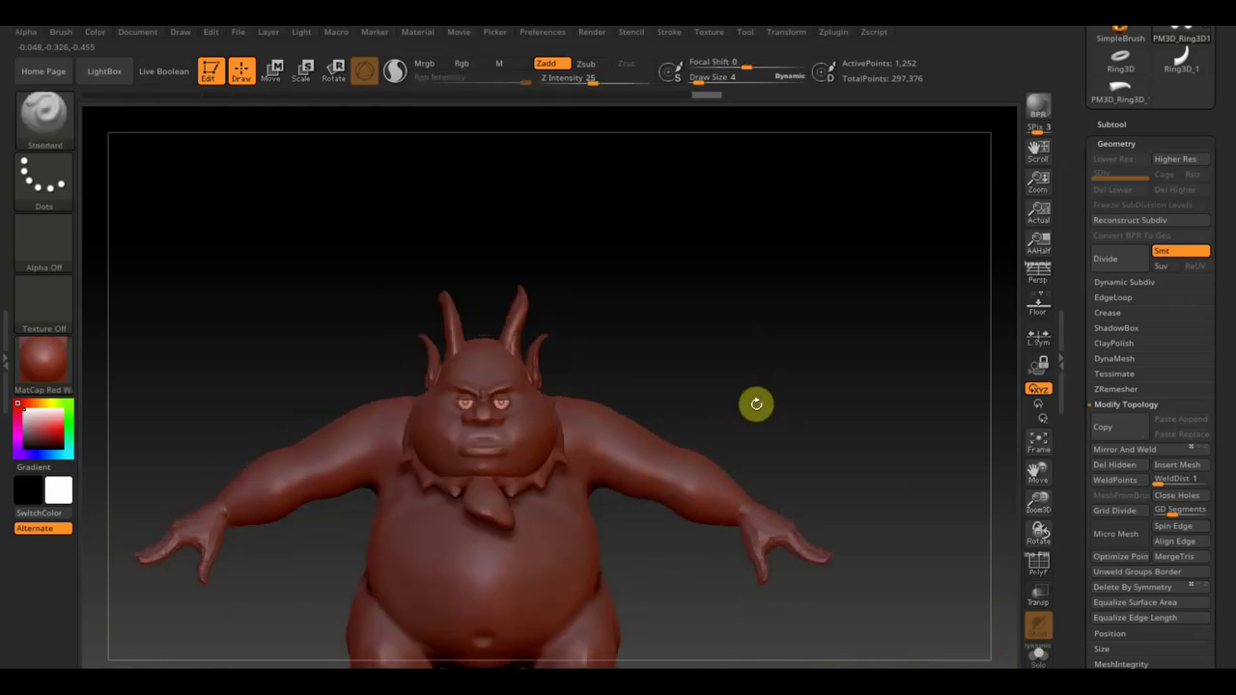
left_click(436, 367, "alt")
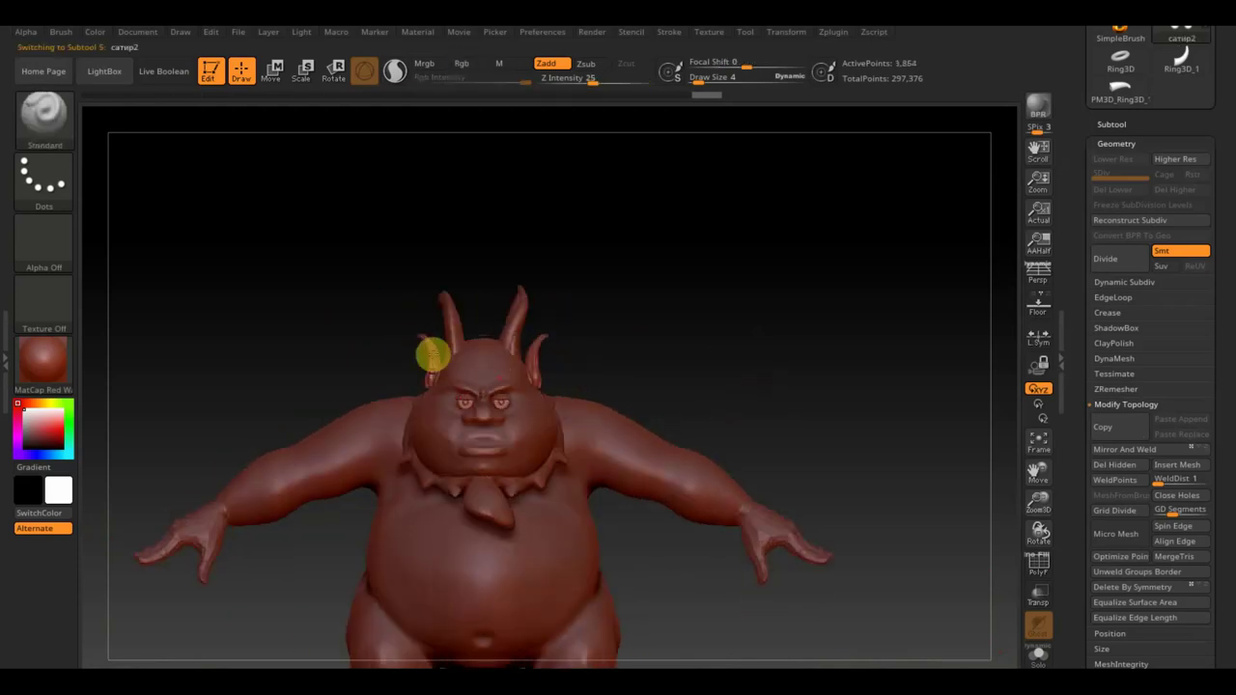
Mirror and weld the сатир2 geometry to the satyr's other side, then select the Move Topological brush.
left_click(1149, 451)
mouse_move(914, 415)
left_mouse_down()
mouse_move(882, 413)
mouse_move(885, 435)
mouse_move(938, 496)
mouse_move(883, 345)
mouse_move(890, 316)
left_mouse_up()
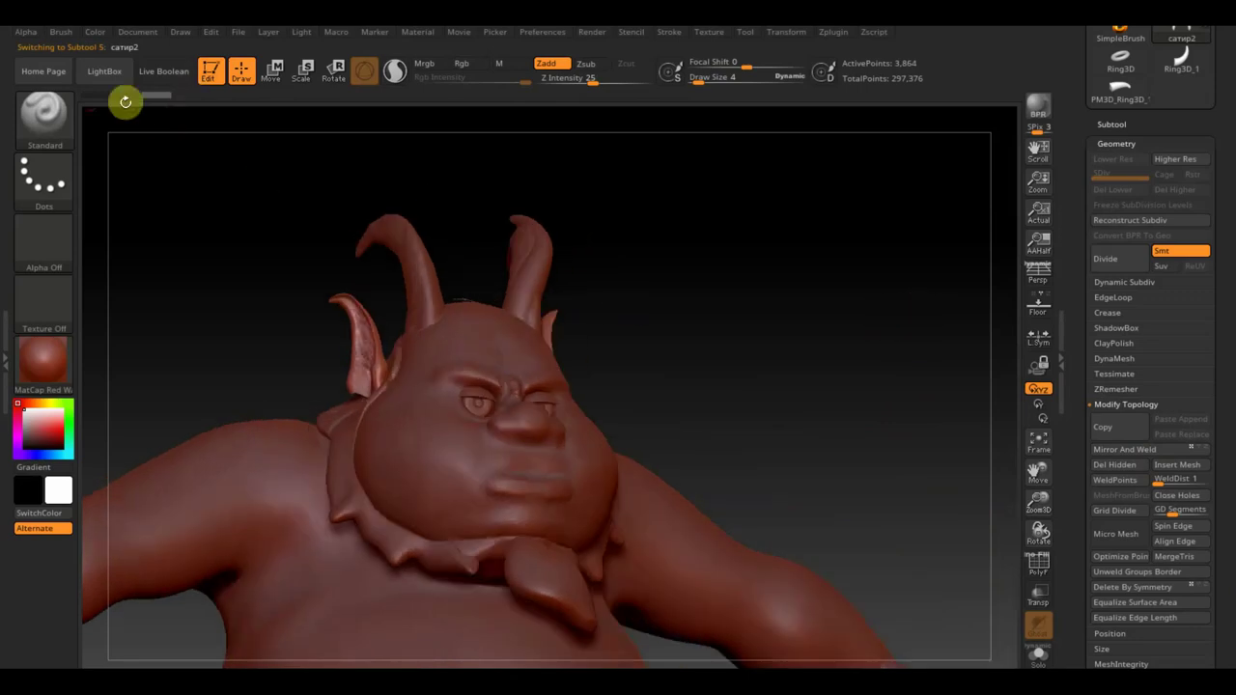
left_click(47, 121)
left_click(372, 143)
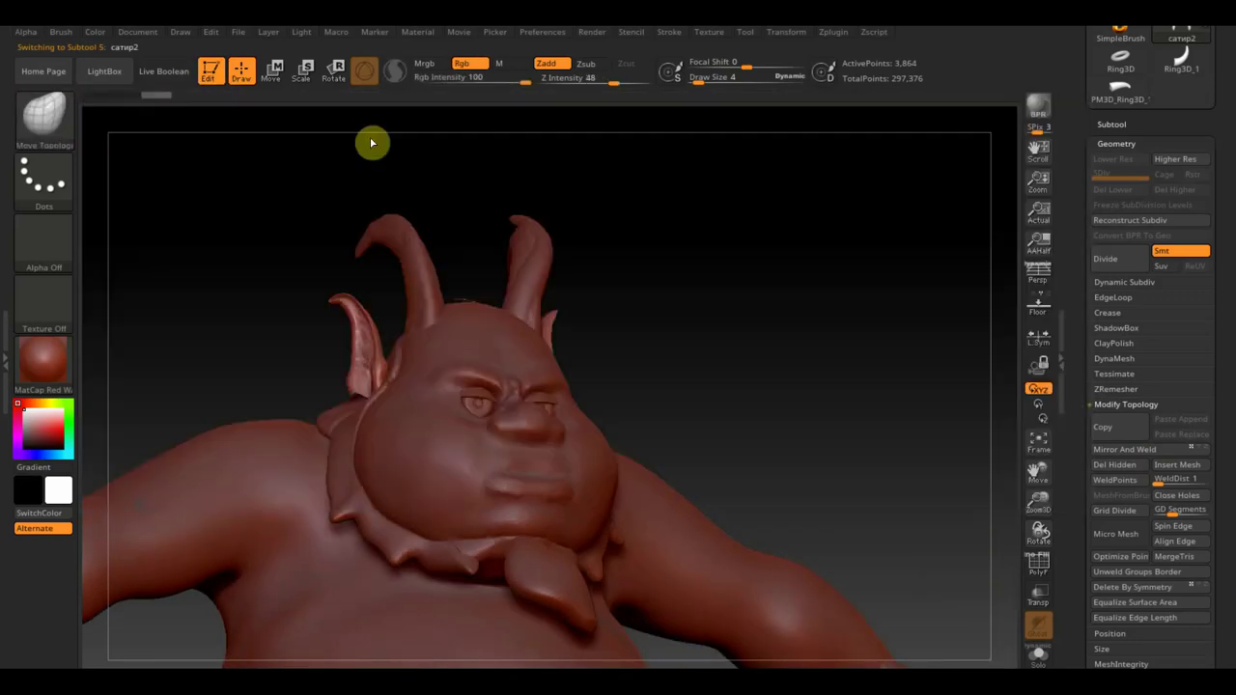
Inspect the mirrored horns and ears from several angles and select the duplicate horn PM3D_Ring3D_2.
left_click_drag(685, 179, 723, 215)
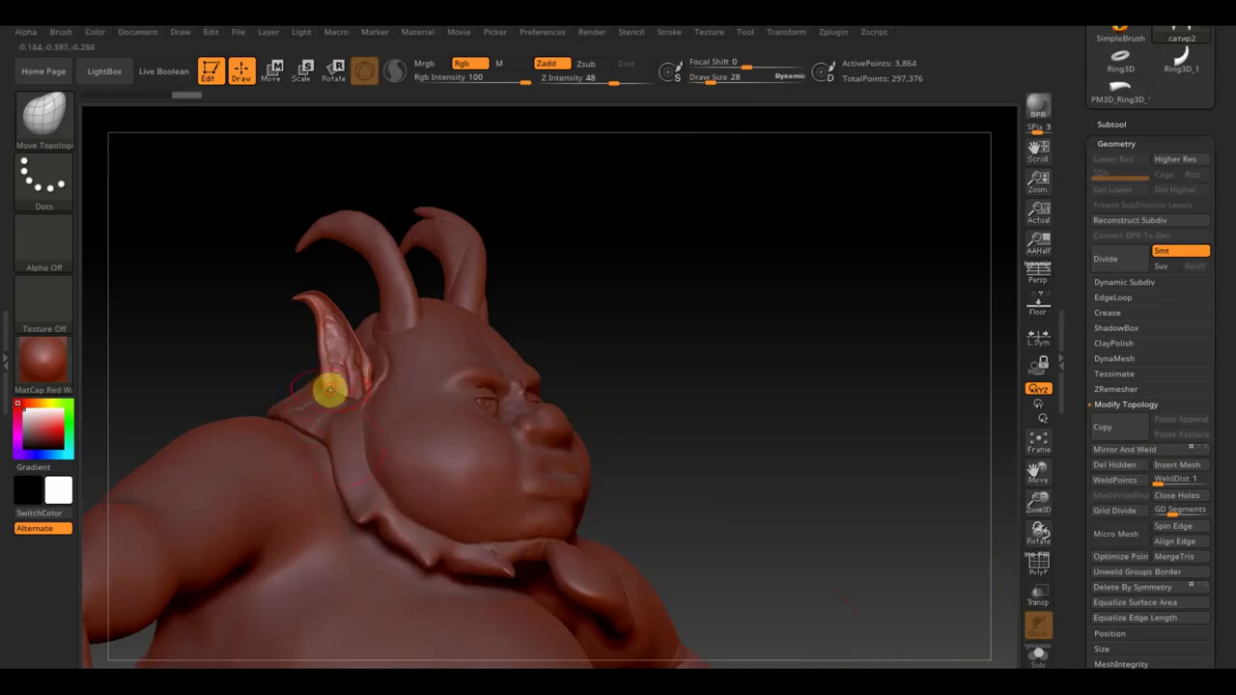
left_click_drag(720, 328, 815, 339)
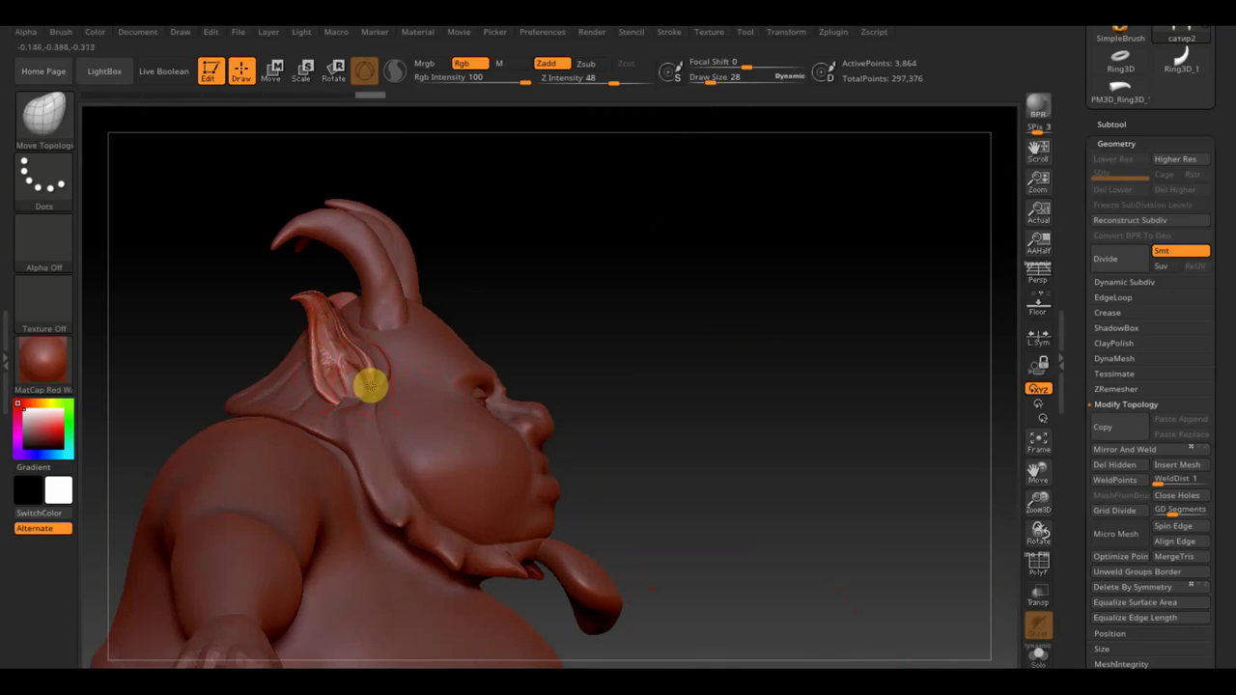
left_click_drag(467, 383, 552, 370)
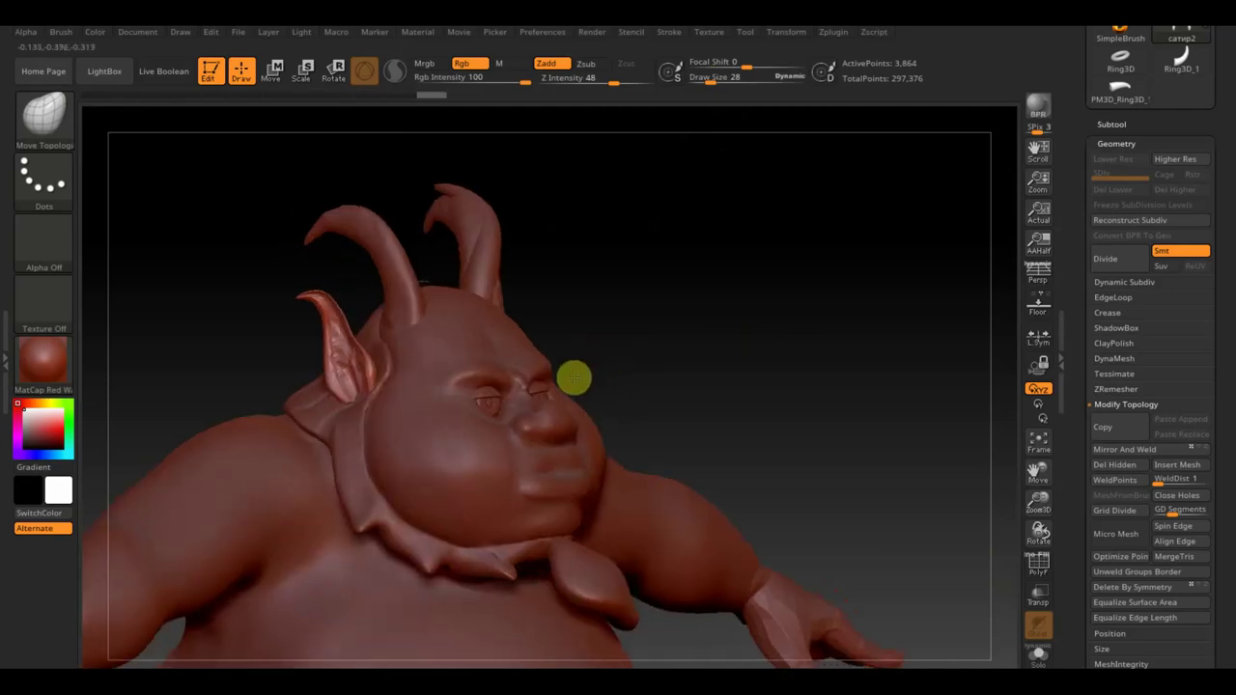
left_click_drag(665, 309, 682, 342, "shift")
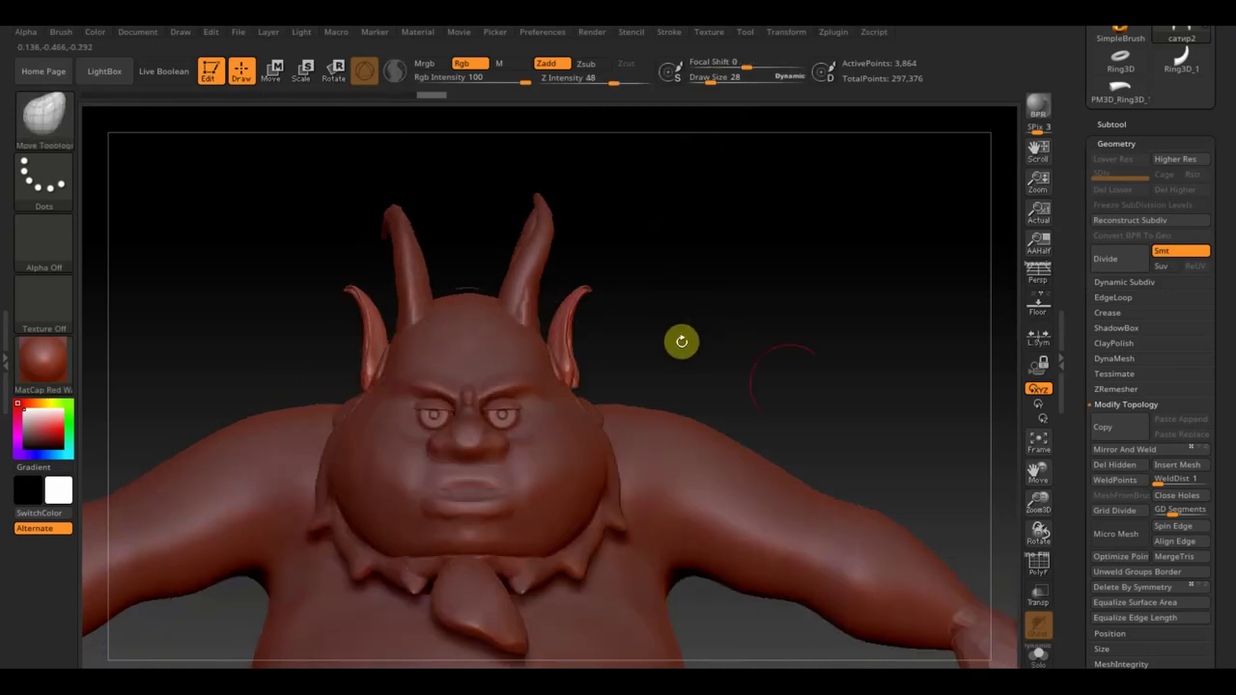
left_click(1126, 449)
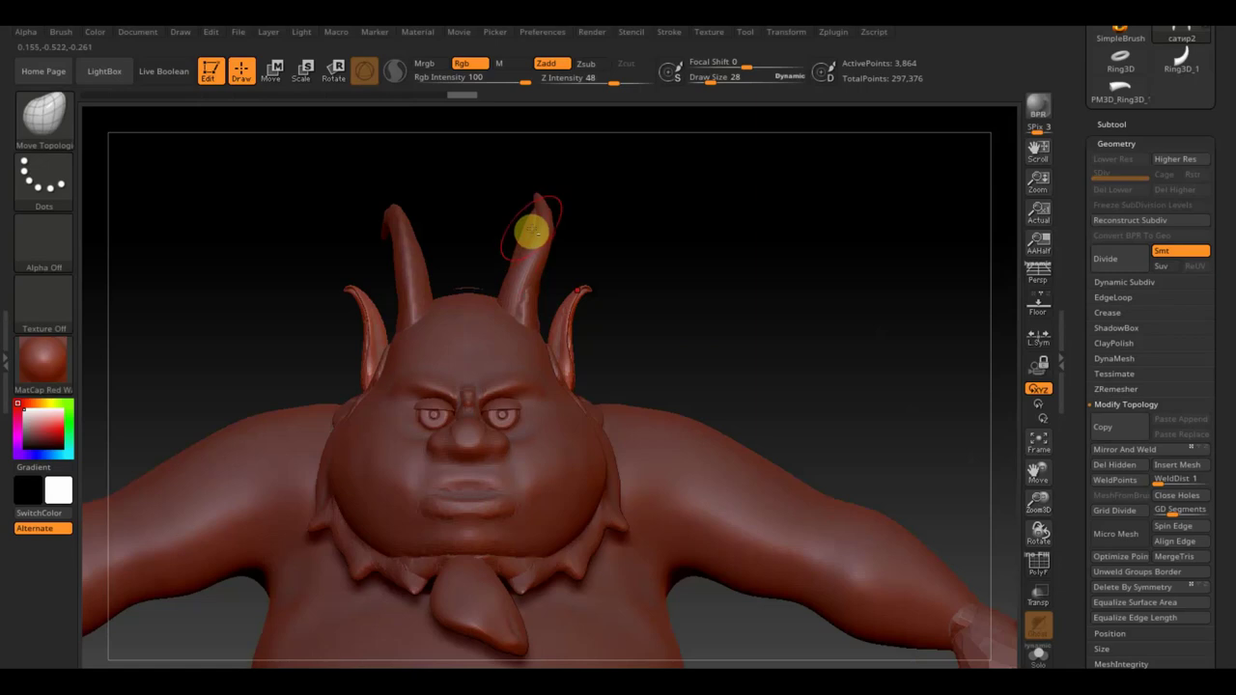
left_click(537, 231, "alt")
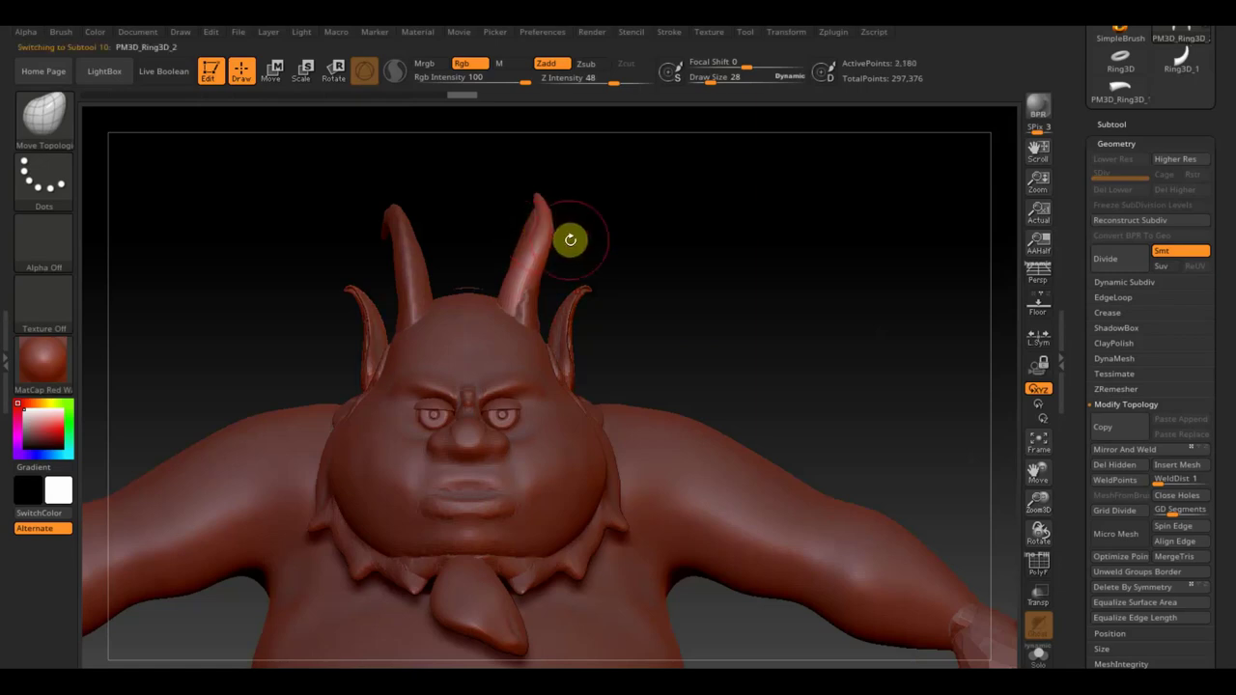
Delete the duplicate horn piece from the subtool list.
left_click(1111, 123)
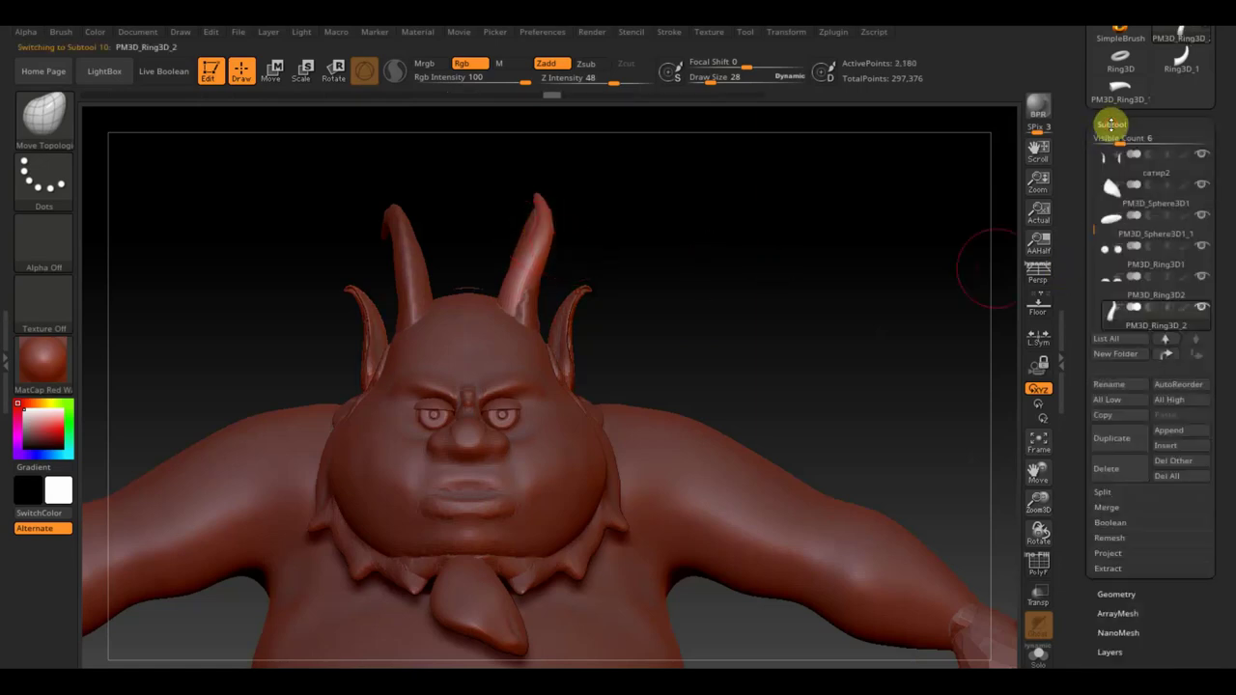
left_click(1106, 469)
left_click(969, 501)
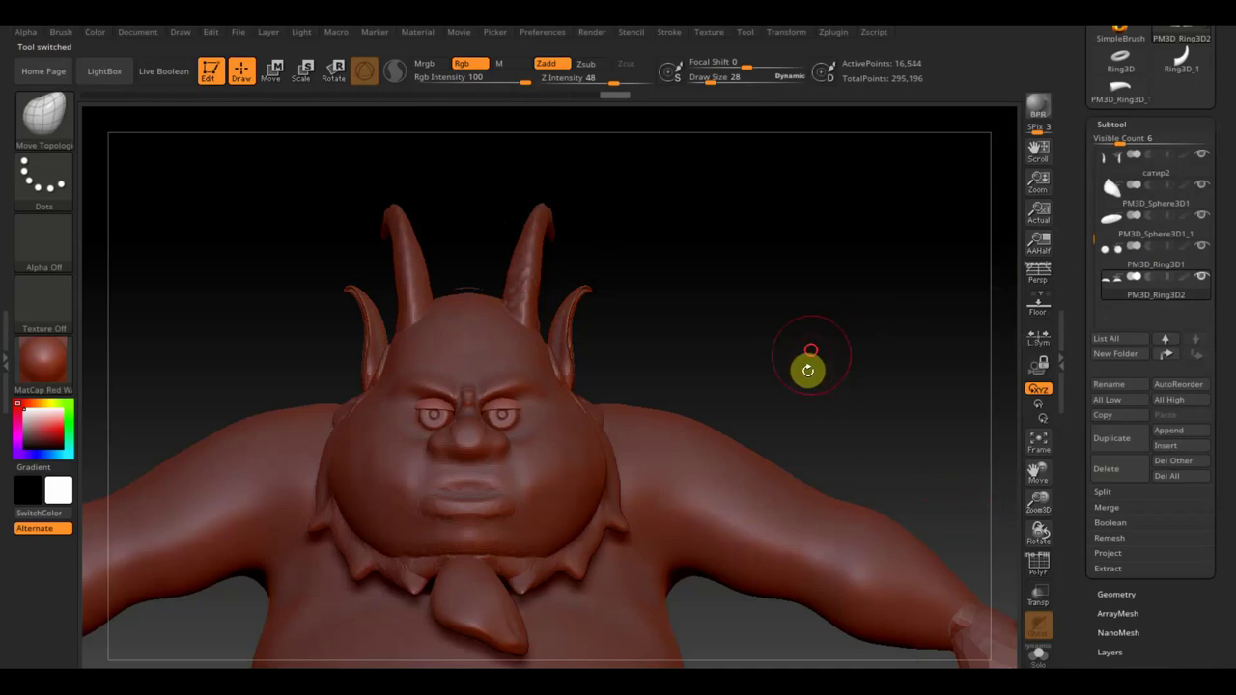
Make the сатир body active, mask its mouth with a smaller brush, and enable see-through display.
left_click_drag(808, 367, 522, 568)
left_click(523, 568, "alt")
left_click_drag(740, 400, 805, 264)
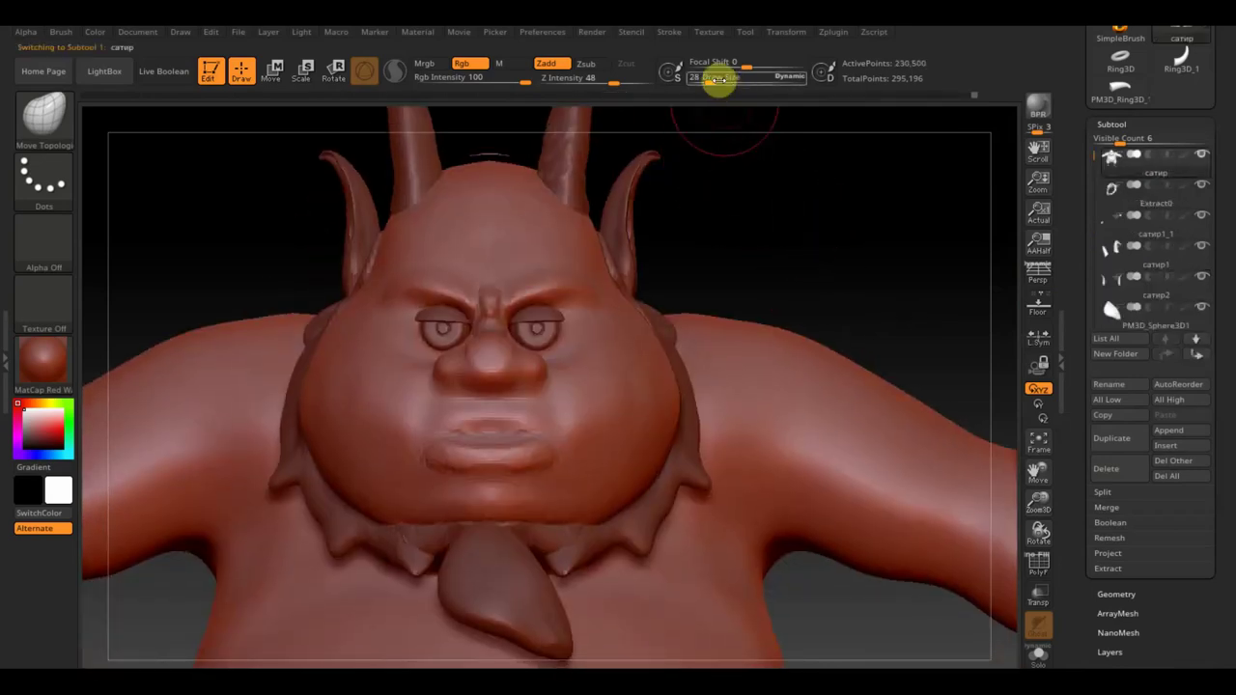
left_click_drag(717, 78, 698, 82)
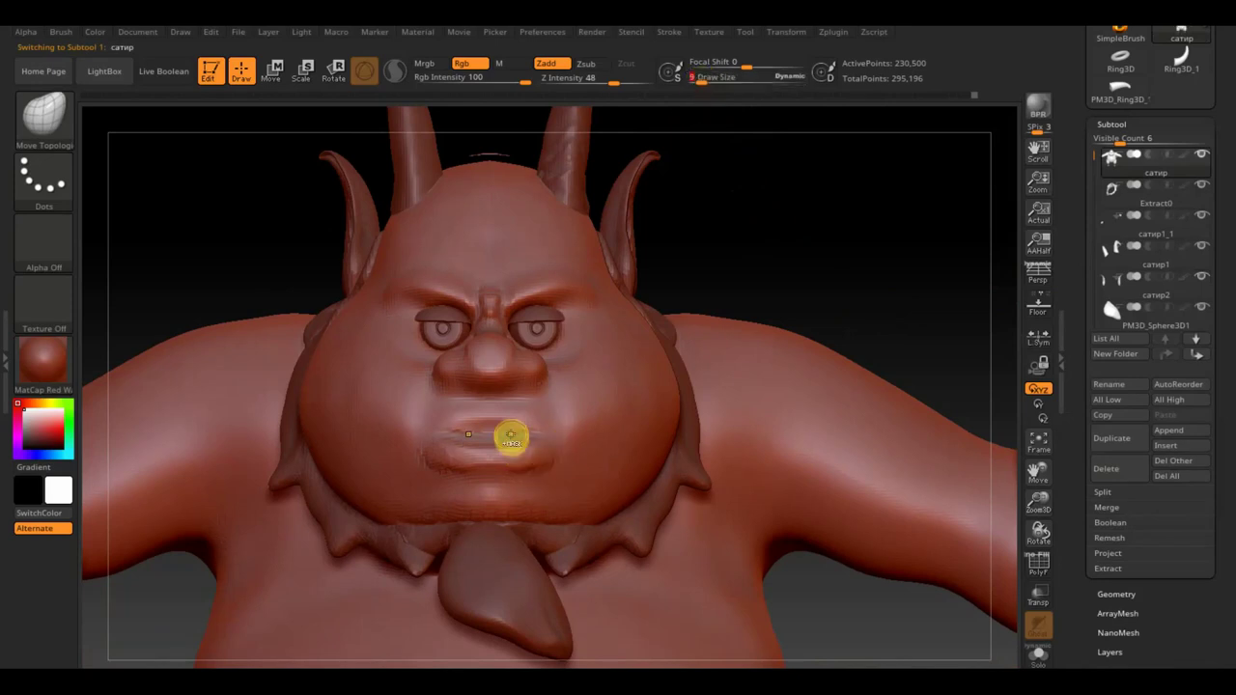
left_click_drag(509, 440, 506, 436, "ctrl")
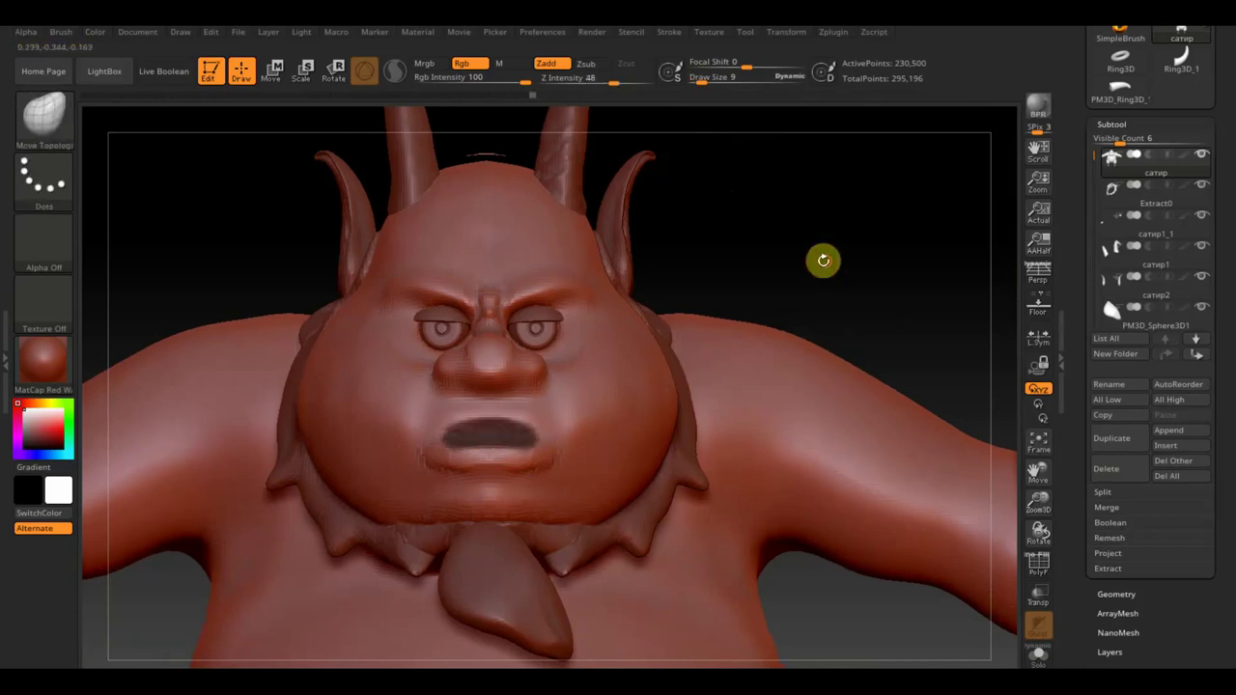
left_click_drag(822, 260, 1003, 541)
left_click(1039, 597)
Place the Move gizmo over the mouth and invert the mask to isolate the mouth.
left_click_drag(927, 550, 850, 516)
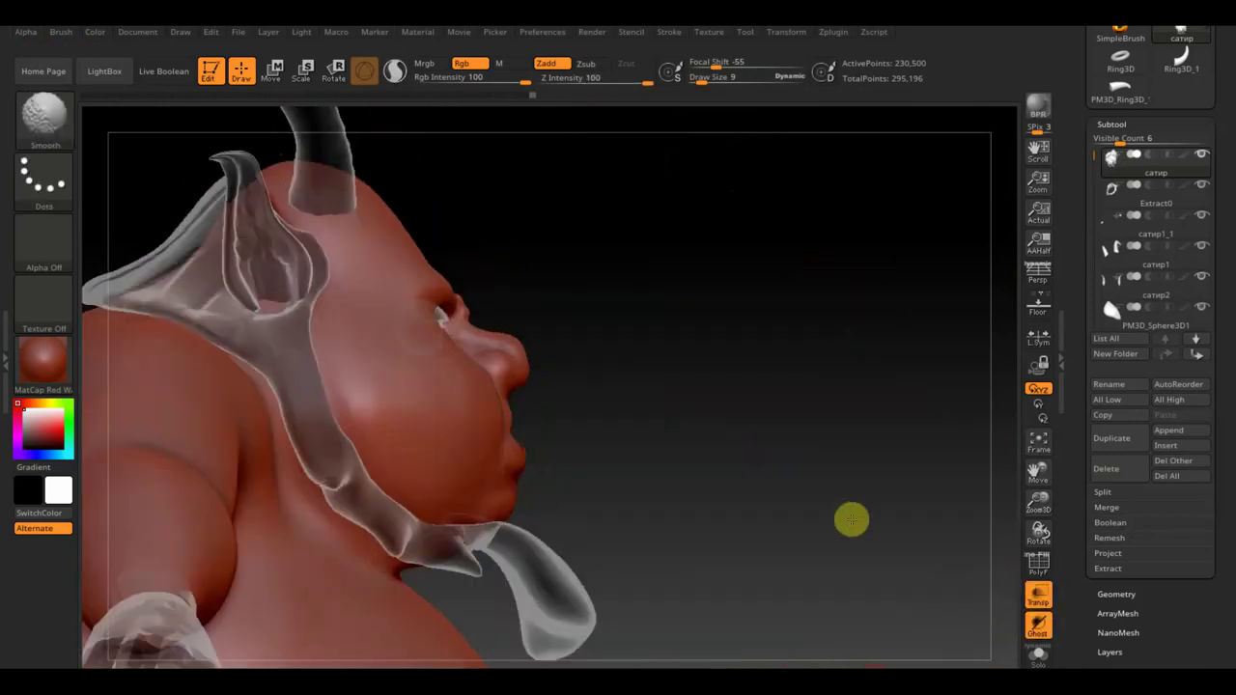
left_click(270, 69)
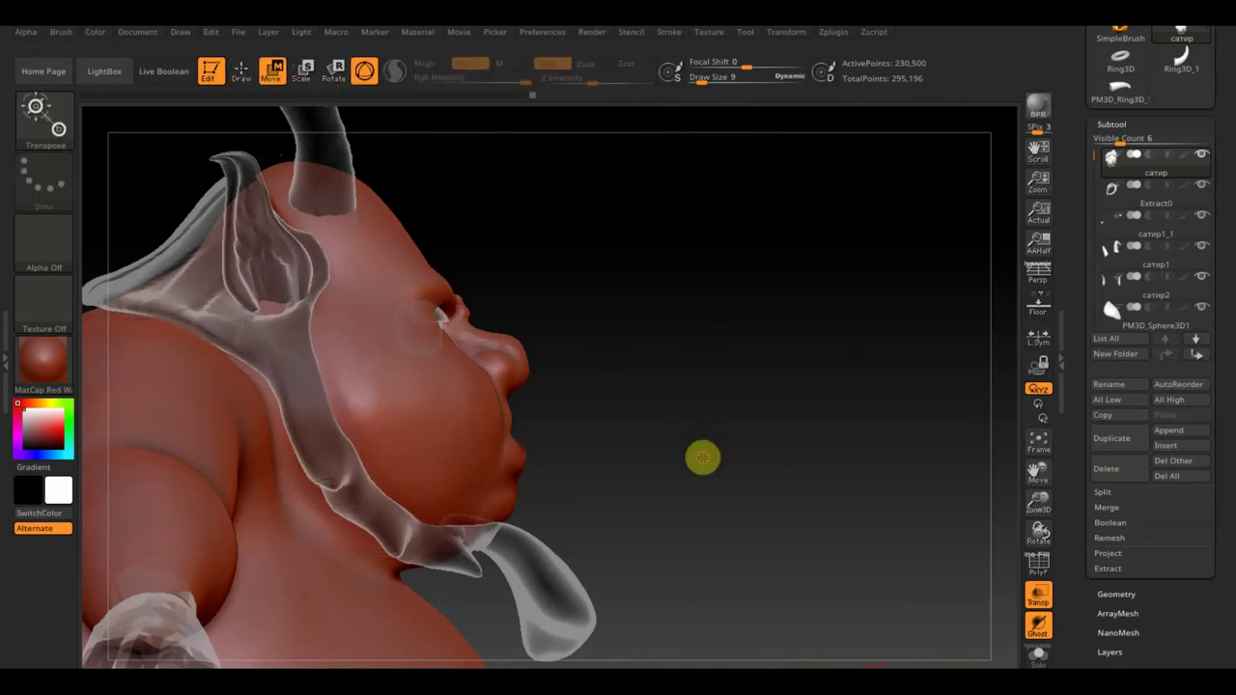
right_click_drag(699, 445, 654, 276, "ctrl")
right_click_drag(614, 487, 728, 294, "alt")
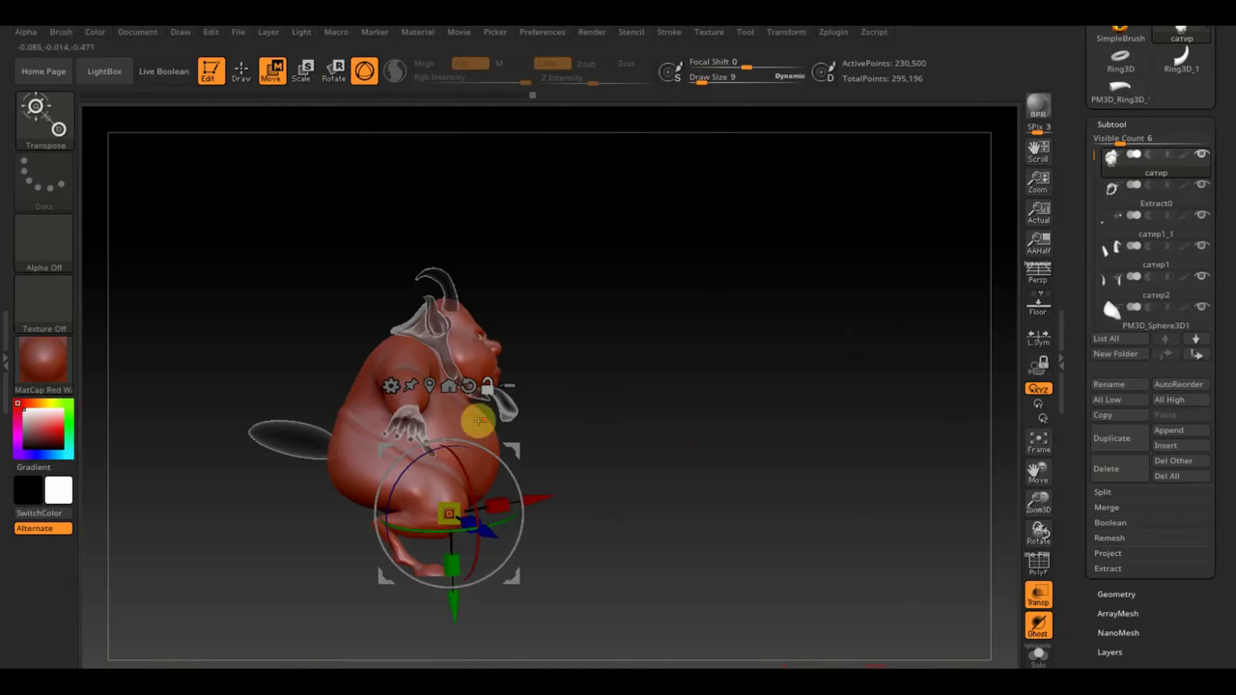
left_click_drag(470, 580, 475, 443, "alt")
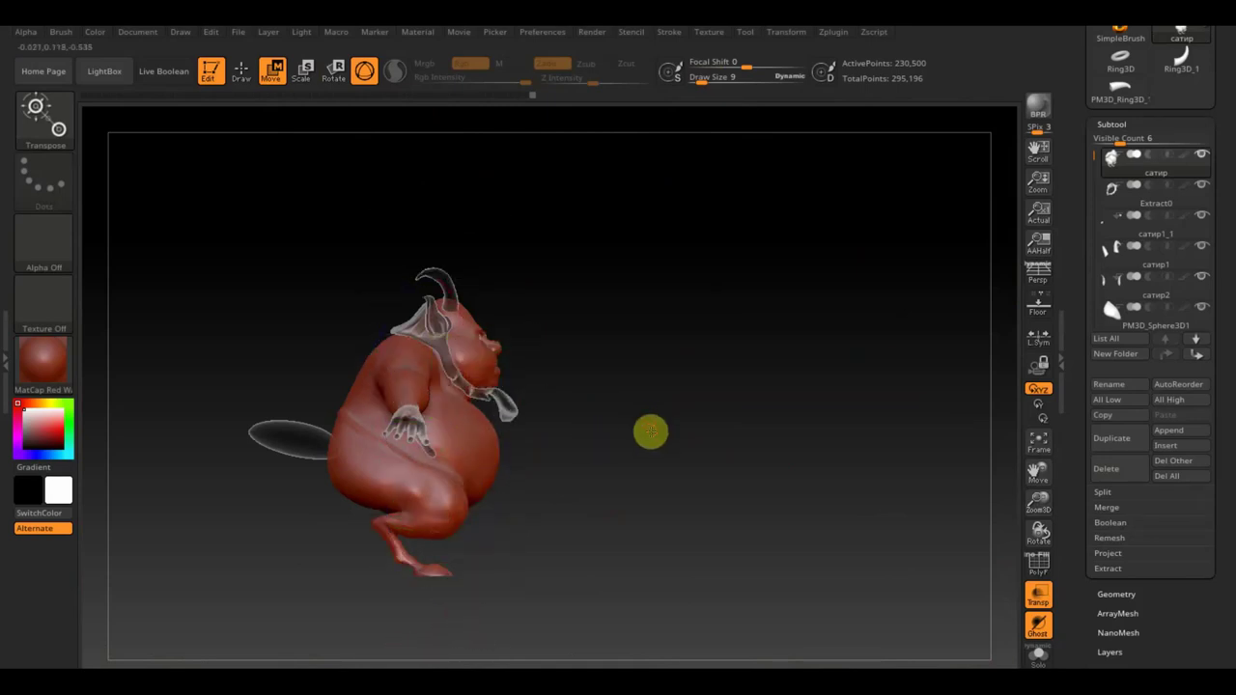
mouse_move(592, 439)
left_mouse_down()
mouse_move(663, 469)
mouse_move(704, 574)
left_mouse_up()
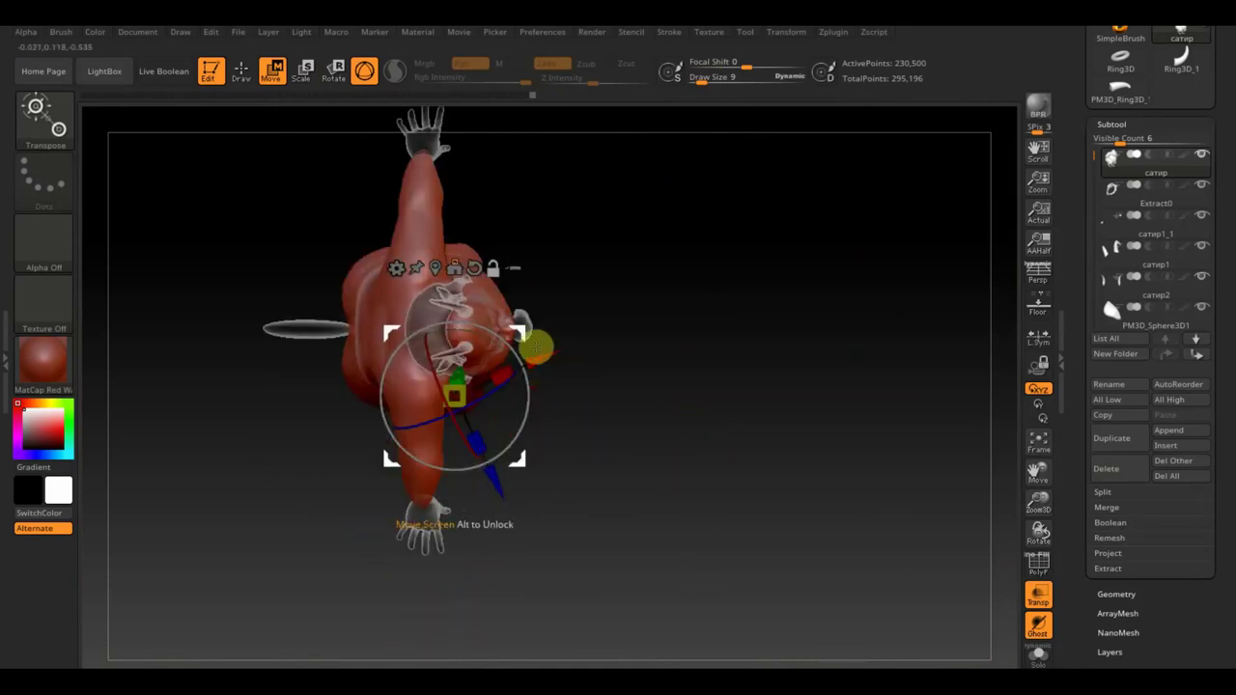
mouse_move(538, 345)
left_mouse_down("alt")
mouse_move(533, 290)
mouse_move(547, 268)
mouse_move(550, 290)
left_mouse_up("alt")
mouse_move(637, 385)
left_mouse_down()
mouse_move(665, 354)
mouse_move(698, 363)
left_mouse_up()
left_click_drag(713, 452, 809, 654, "alt")
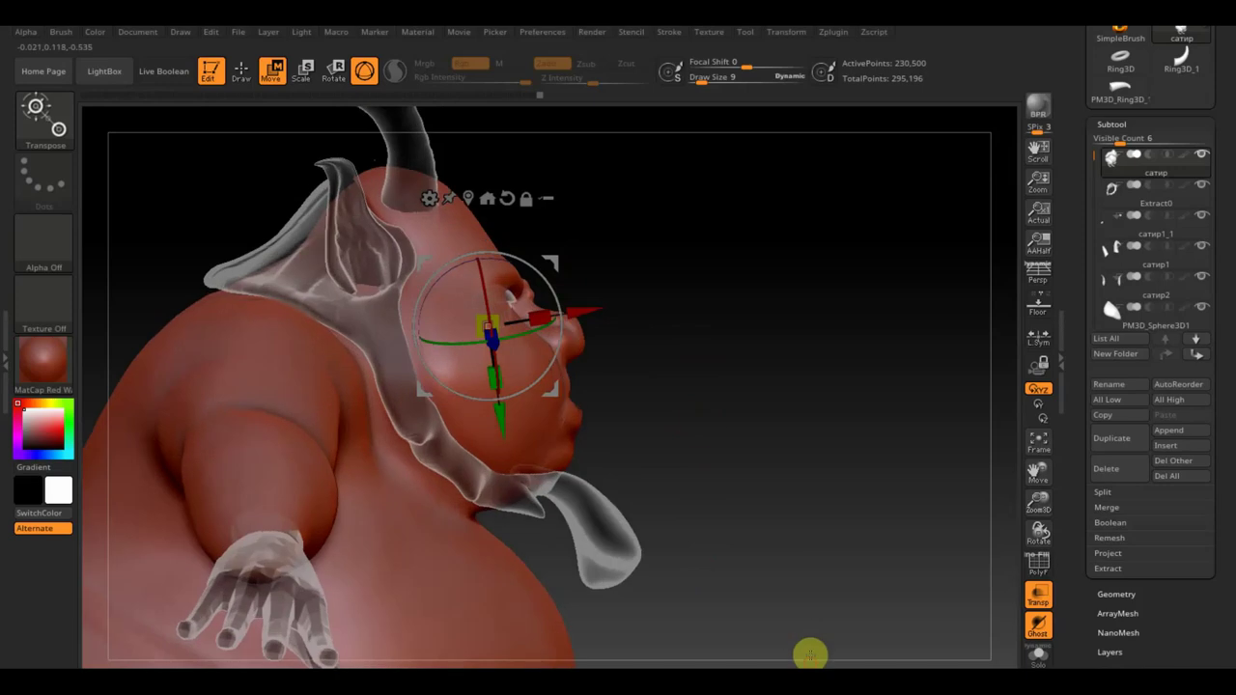
left_click_drag(564, 263, 612, 322)
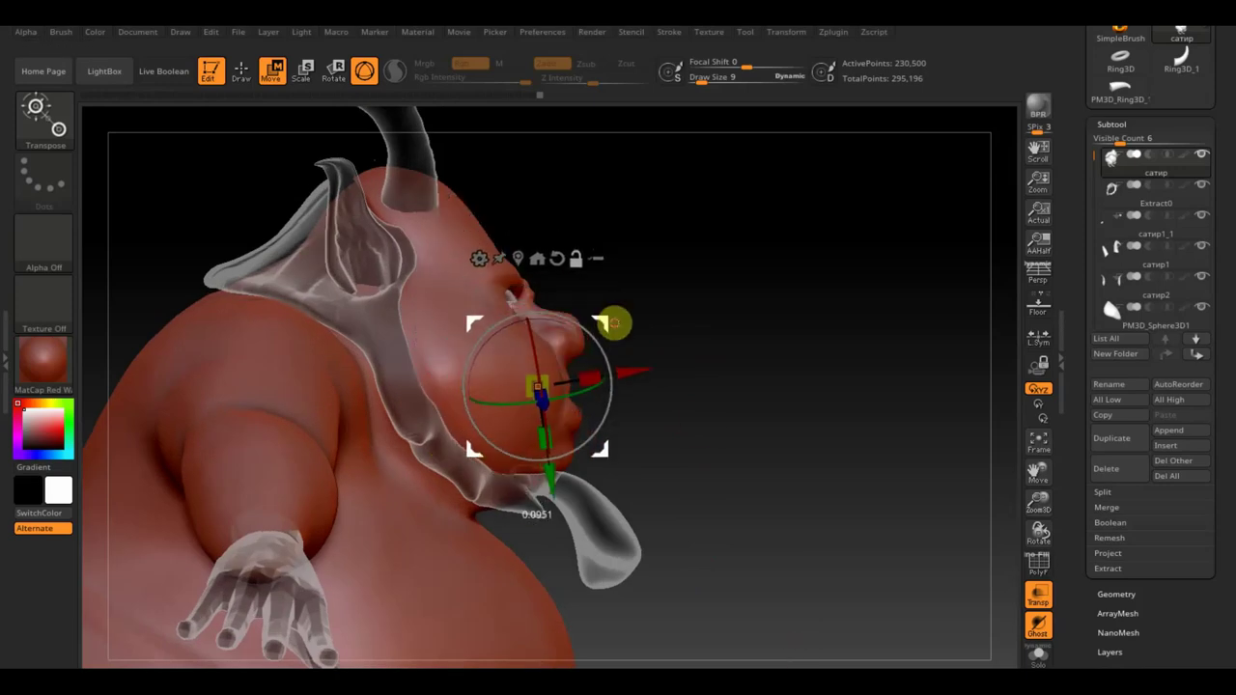
left_click(614, 324, "ctrl")
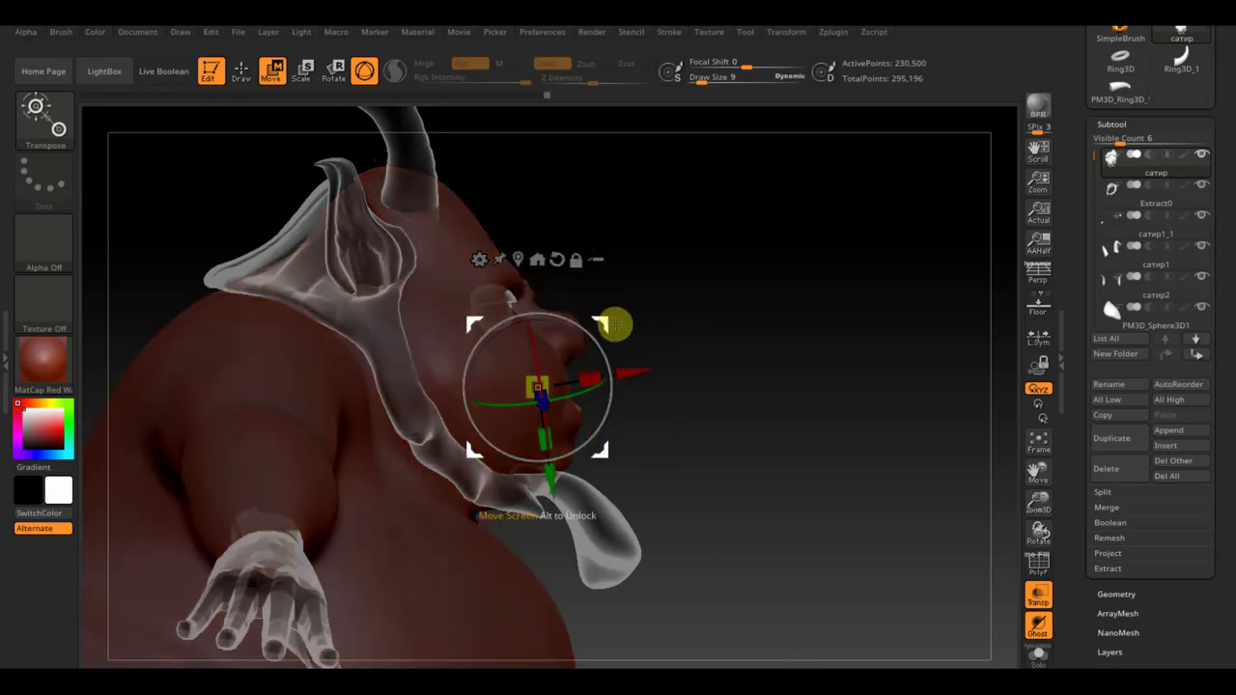
mouse_move(599, 350)
left_mouse_down()
mouse_move(637, 384)
mouse_move(615, 387)
mouse_move(670, 414)
mouse_move(766, 380)
left_mouse_up()
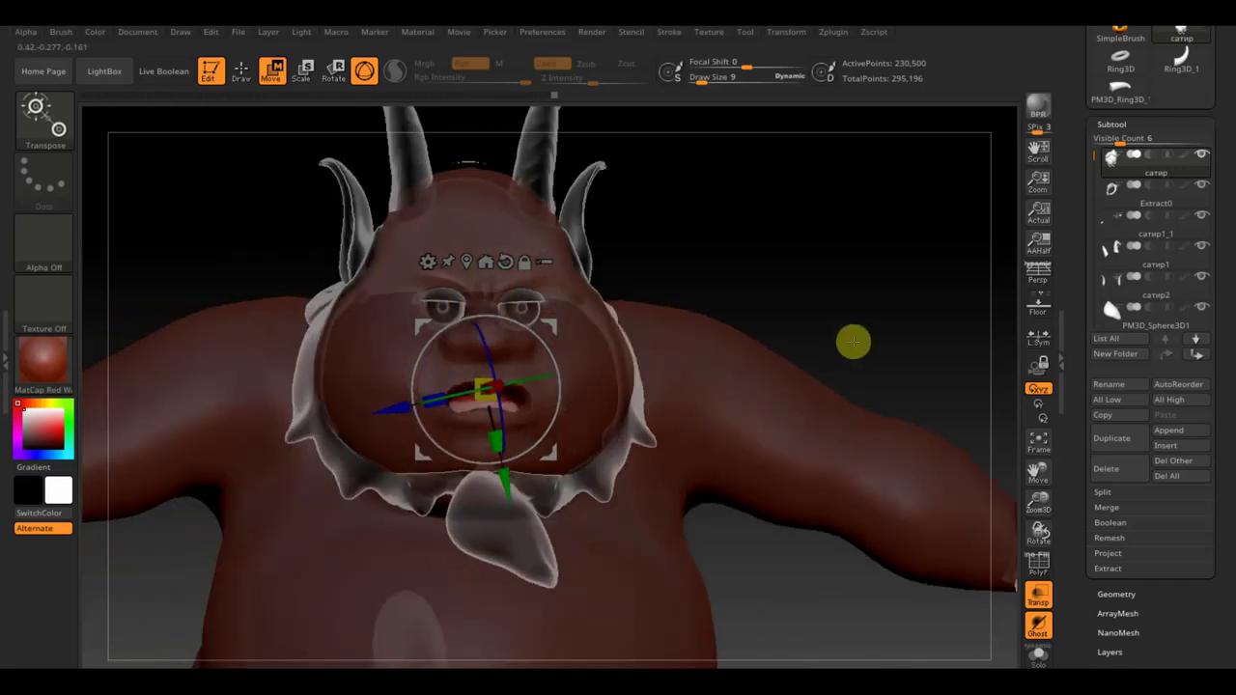
Push the mouth area deeper into the head and enlarge it.
mouse_move(854, 340)
left_mouse_down("alt")
mouse_move(864, 320)
mouse_move(914, 422)
left_mouse_up("alt")
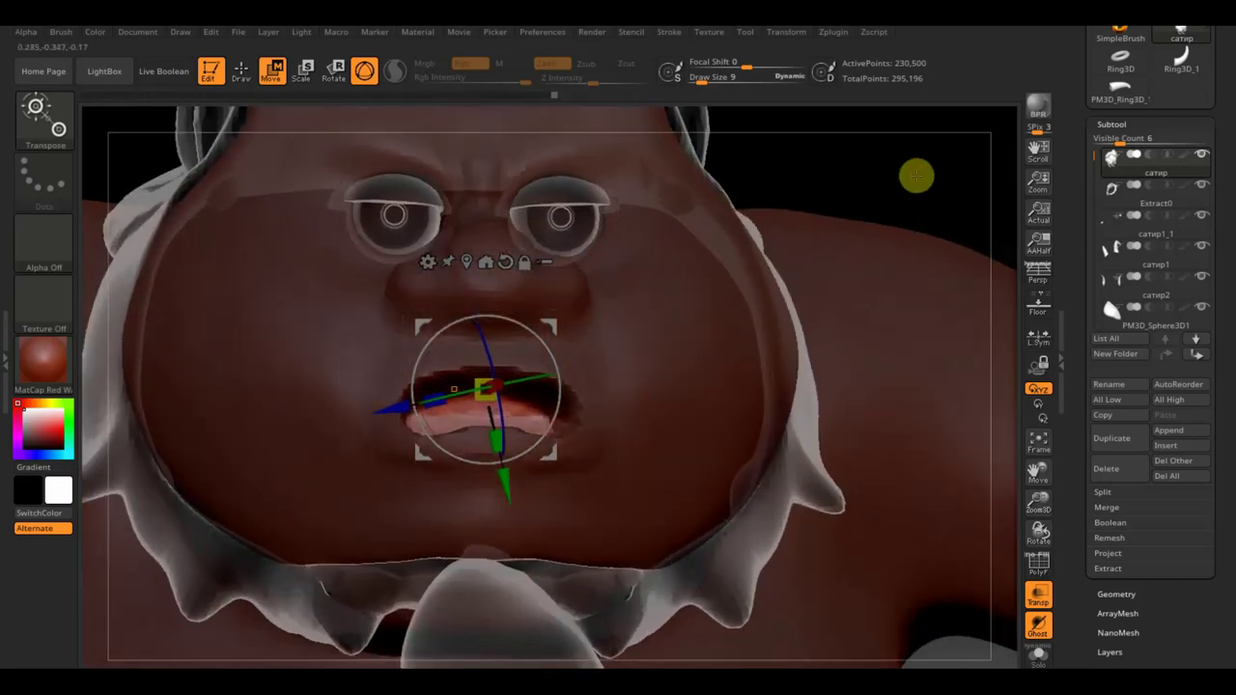
left_click_drag(916, 175, 883, 184)
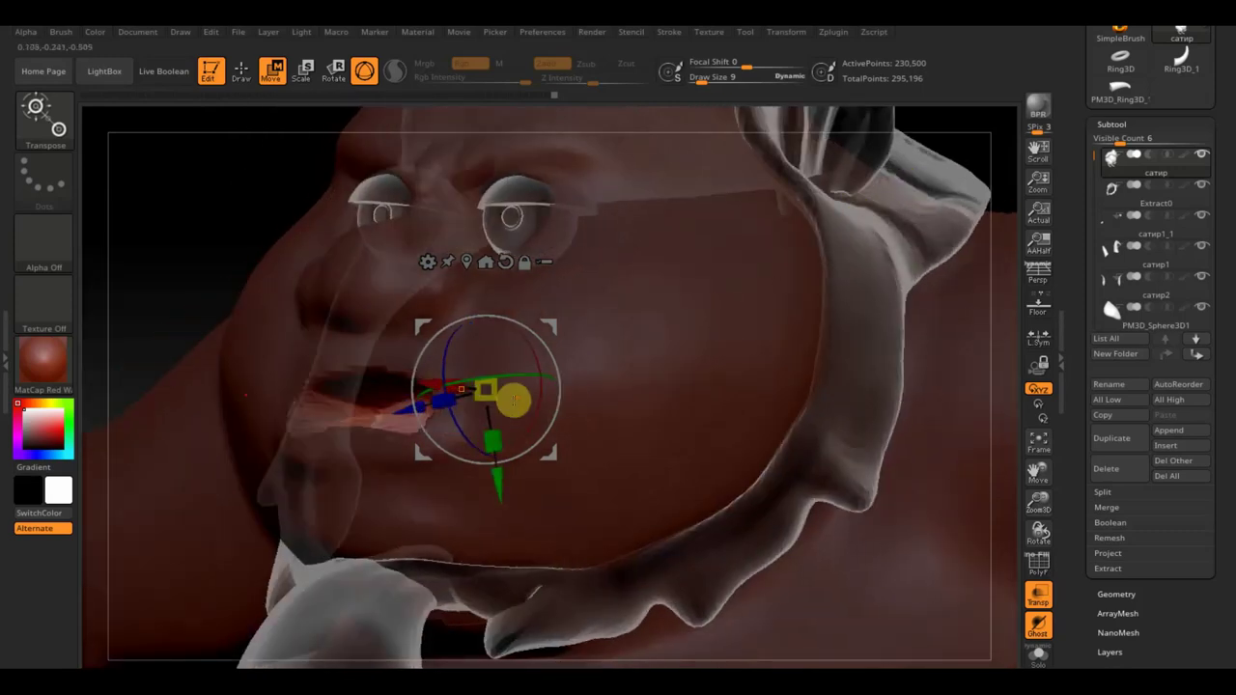
left_click_drag(199, 287, 176, 292)
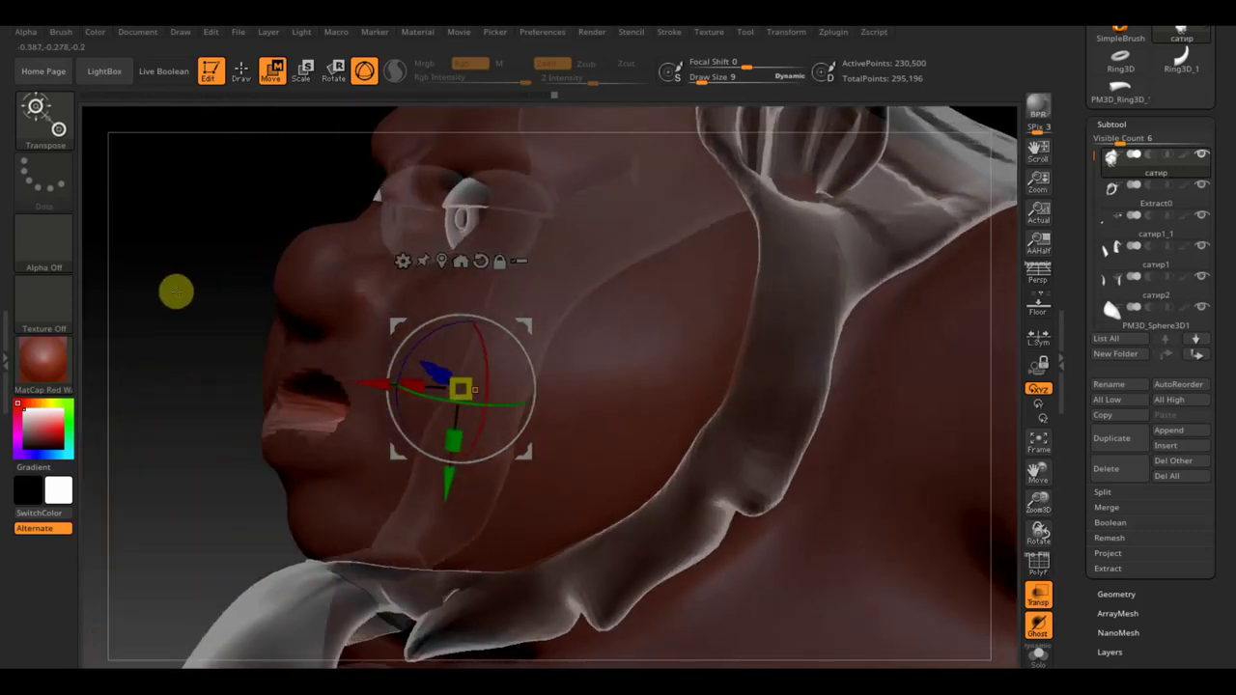
left_click_drag(364, 384, 418, 388)
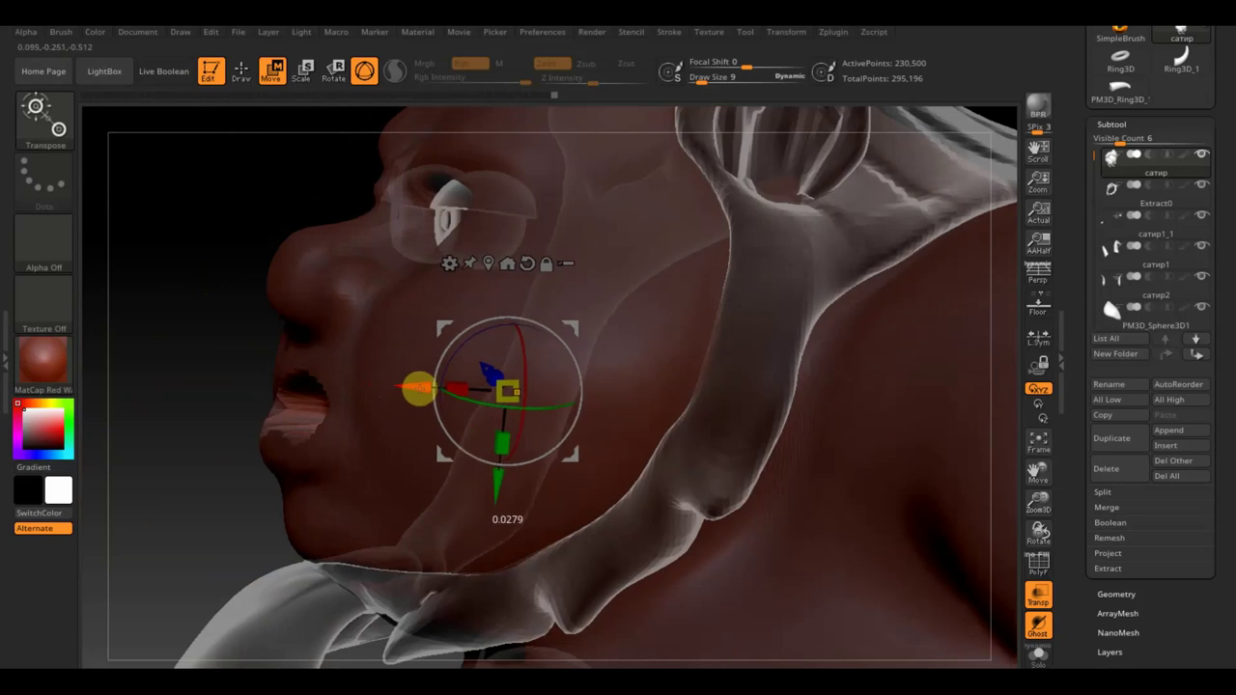
left_click_drag(221, 337, 281, 342)
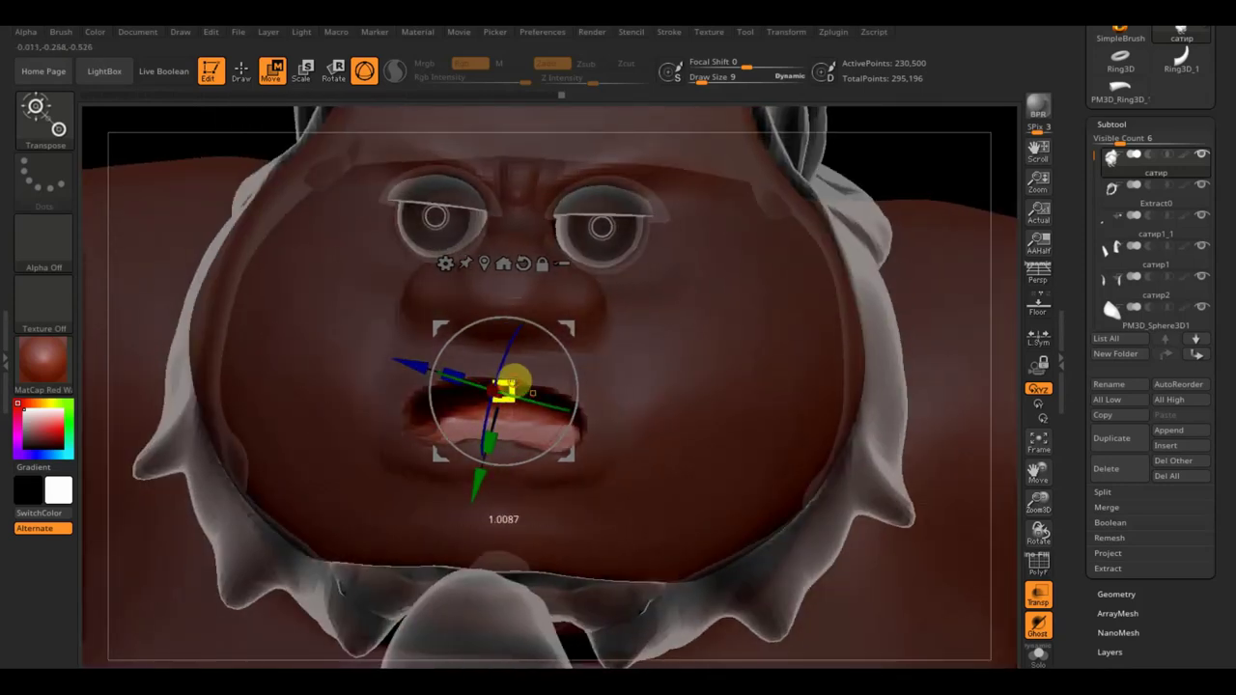
left_click_drag(537, 370, 557, 366)
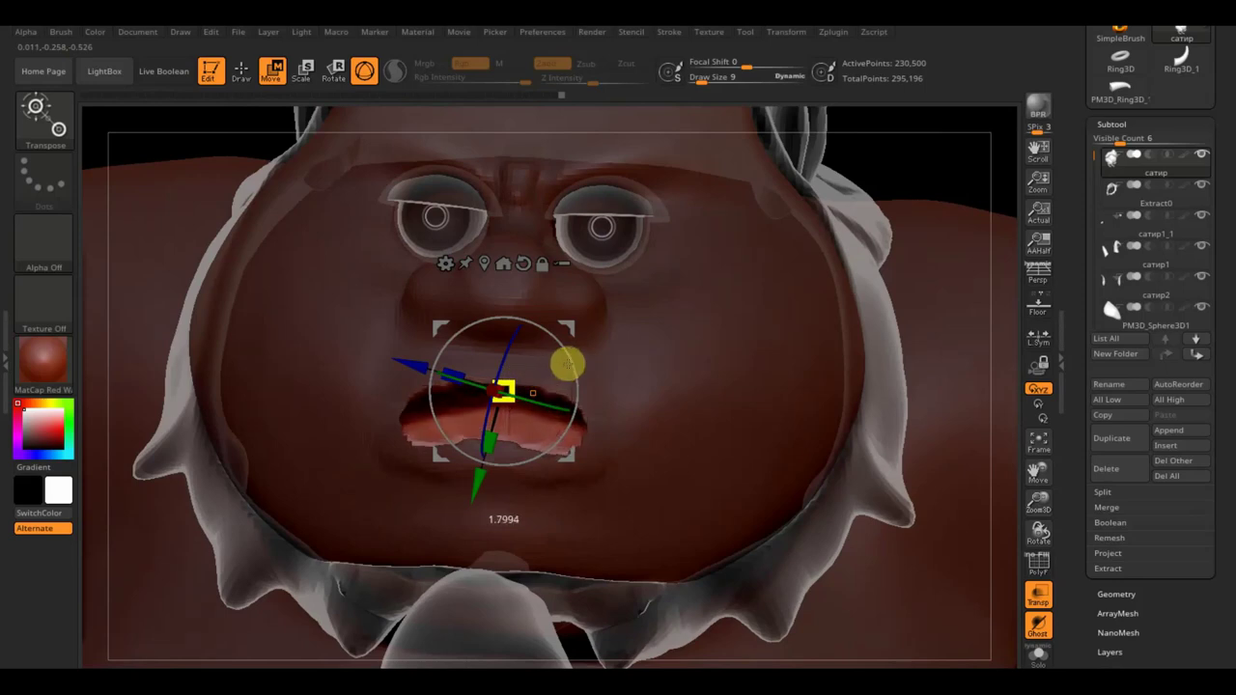
mouse_move(944, 171)
left_mouse_down()
mouse_move(914, 171)
mouse_move(670, 350)
left_mouse_up()
left_click_drag(419, 392, 505, 390)
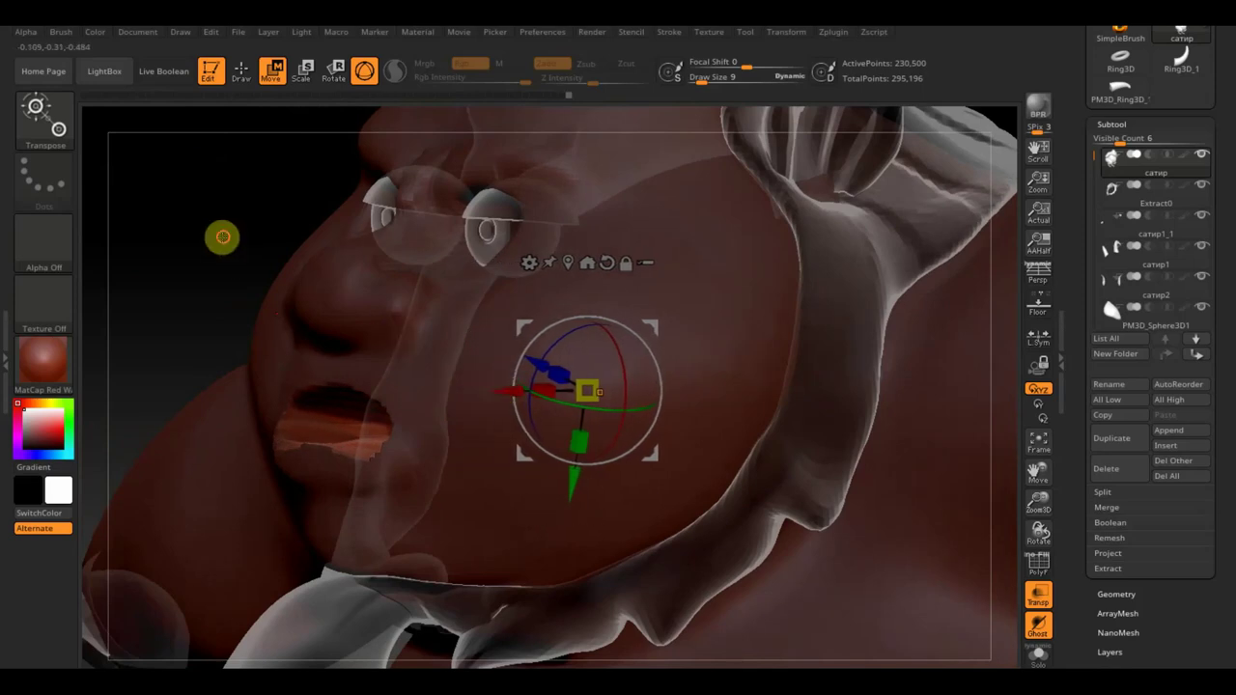
mouse_move(221, 238)
left_mouse_down("shift")
mouse_move(278, 234)
mouse_move(264, 209)
mouse_move(267, 227)
left_mouse_up("shift")
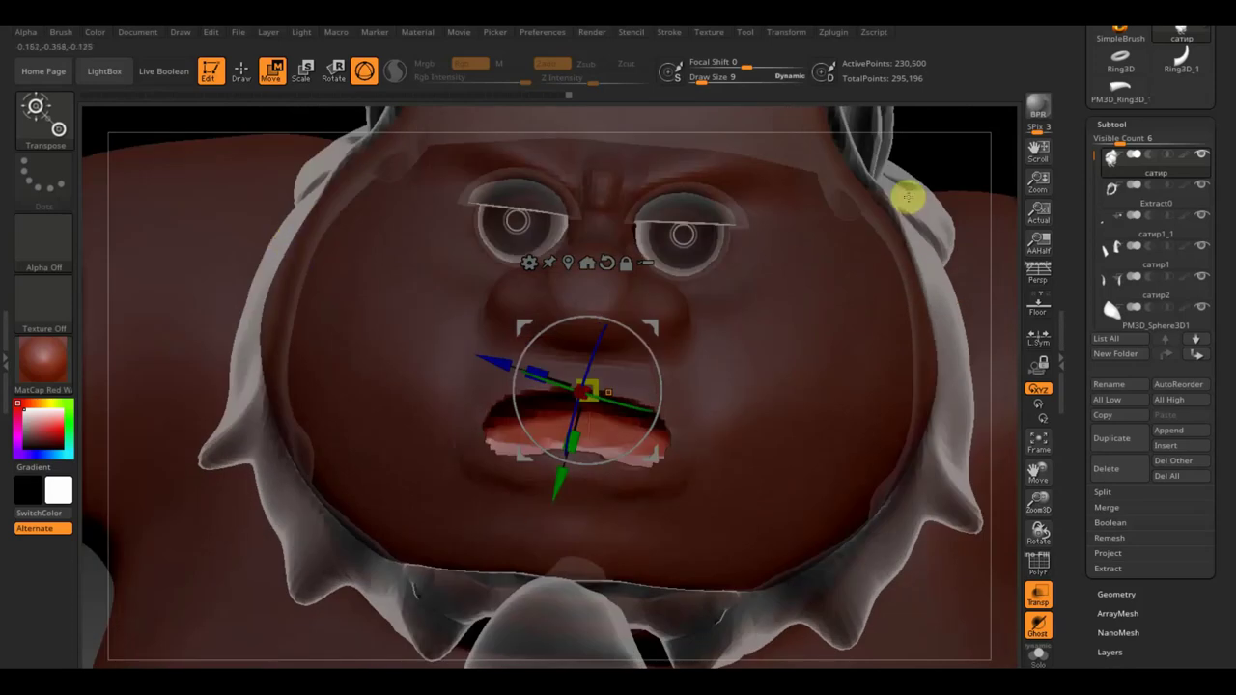
Stretch the lower lip downward so the mouth gapes open.
left_click_drag(957, 166, 964, 172)
mouse_move(624, 397)
left_mouse_down()
mouse_move(640, 364)
mouse_move(668, 350)
mouse_move(670, 380)
left_mouse_up()
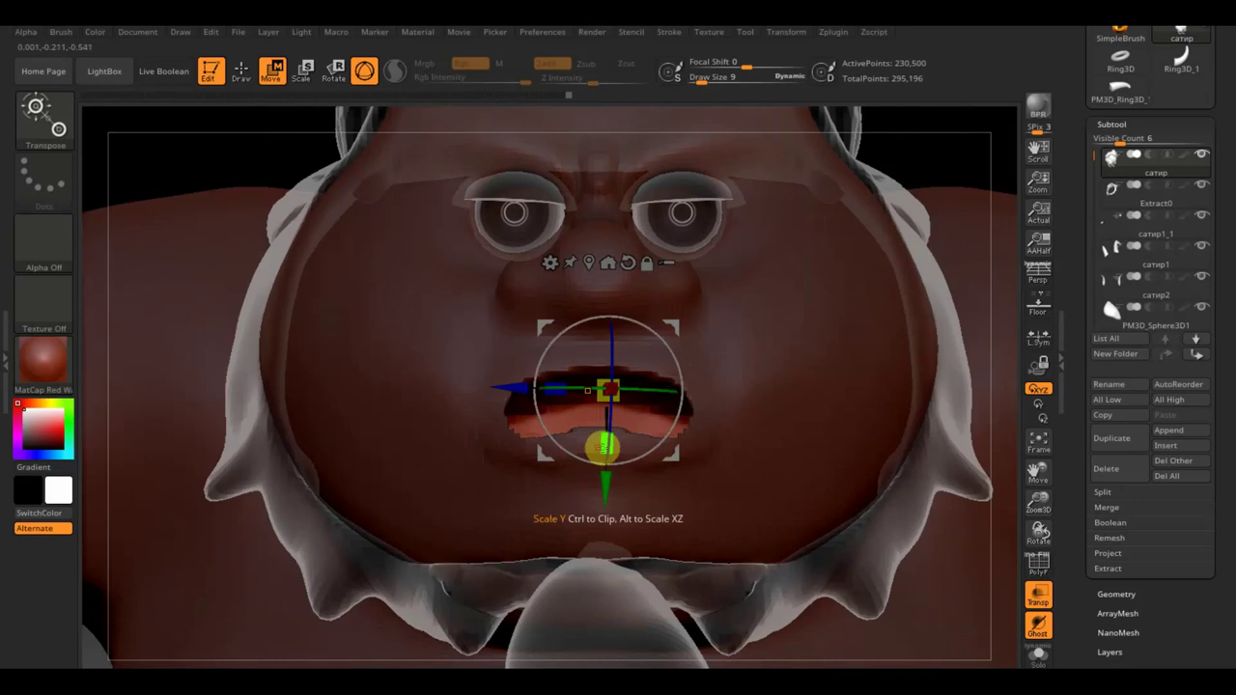
left_click_drag(607, 437, 607, 448)
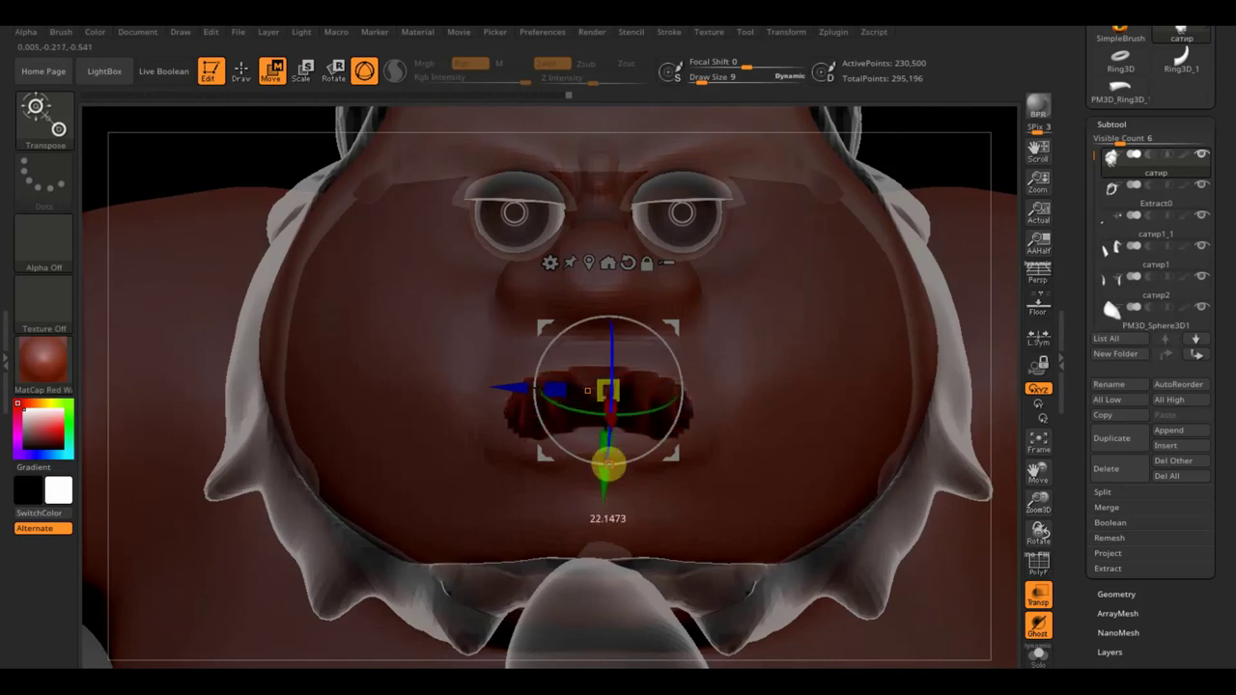
left_click_drag(602, 505, 599, 385)
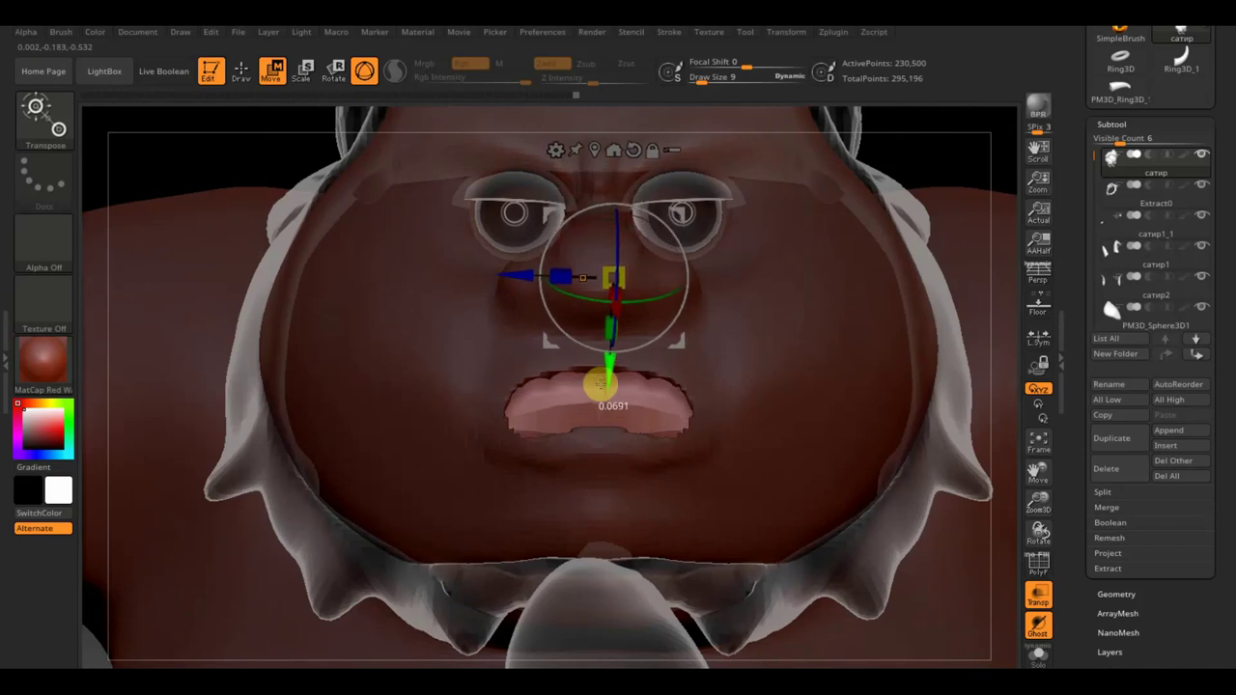
right_click_drag(837, 196, 836, 238)
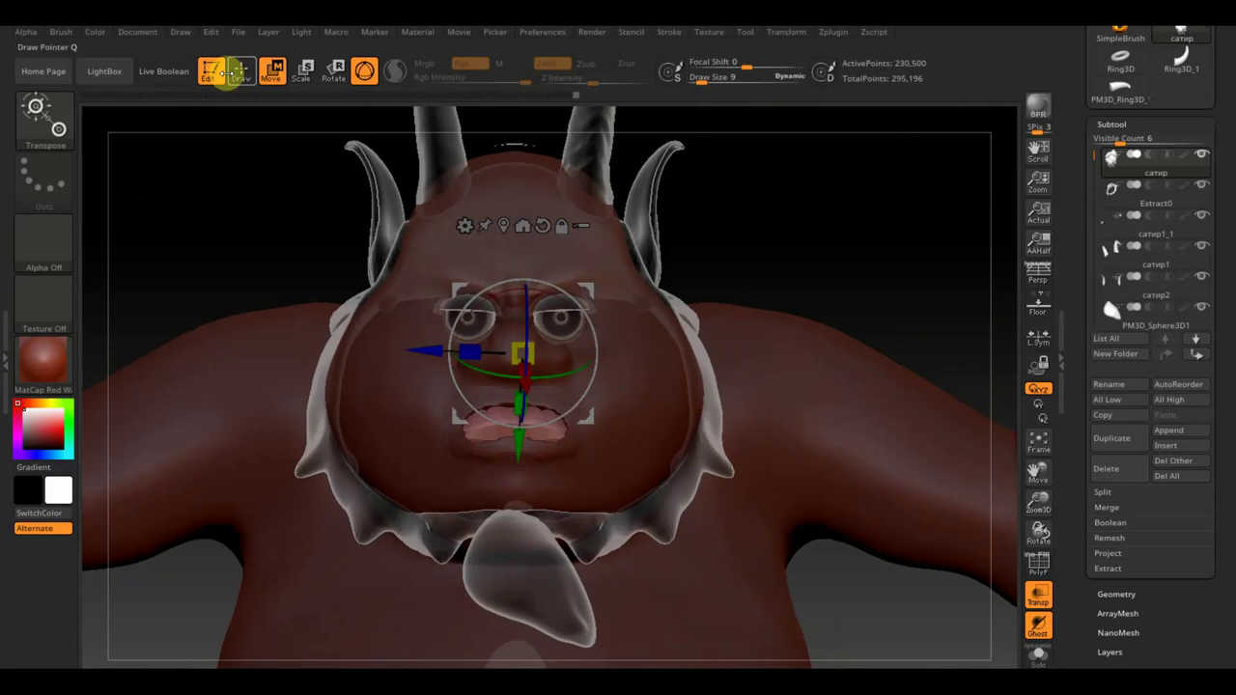
Clear the mouth mask in Draw mode and zoom in close on the gaping mouth.
left_click(240, 70)
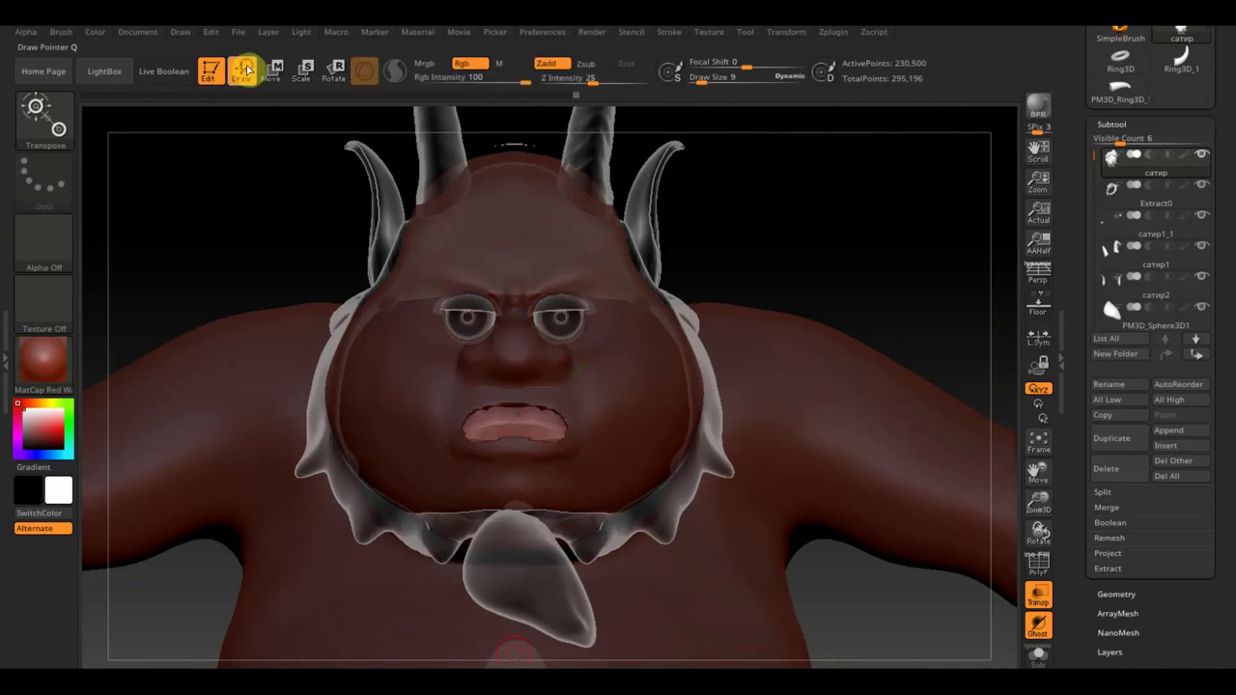
key("ctrl")
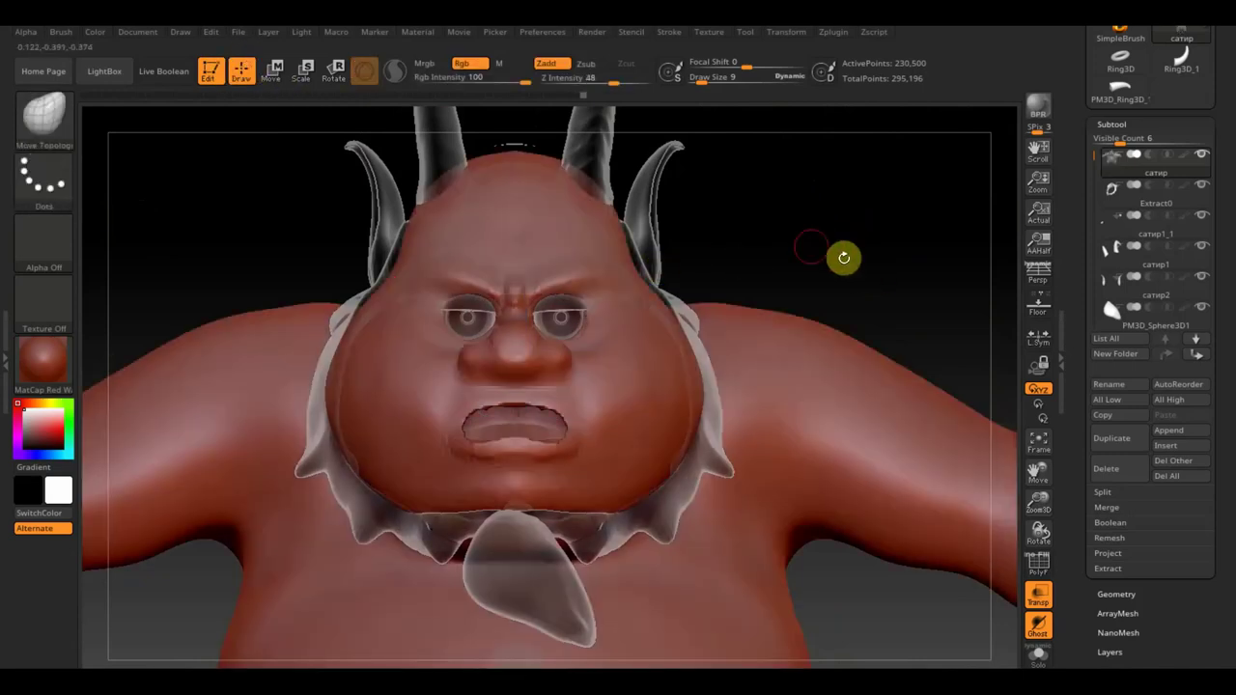
mouse_move(841, 257)
left_mouse_down()
mouse_move(804, 220)
mouse_move(875, 293)
left_mouse_up()
mouse_move(895, 245)
left_mouse_down()
mouse_move(893, 219)
mouse_move(908, 293)
mouse_move(924, 237)
left_mouse_up()
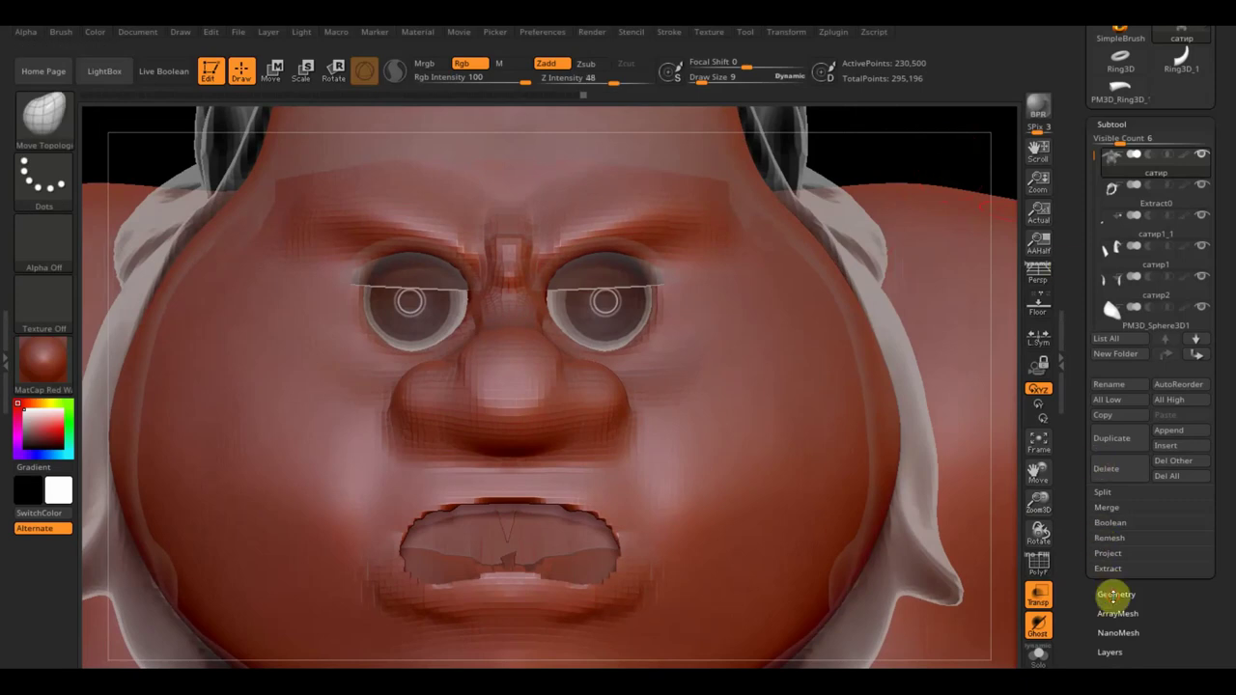
Remesh the head with DynaMesh to merge the new mouth into the mesh.
left_click(1116, 594)
left_click(1116, 359)
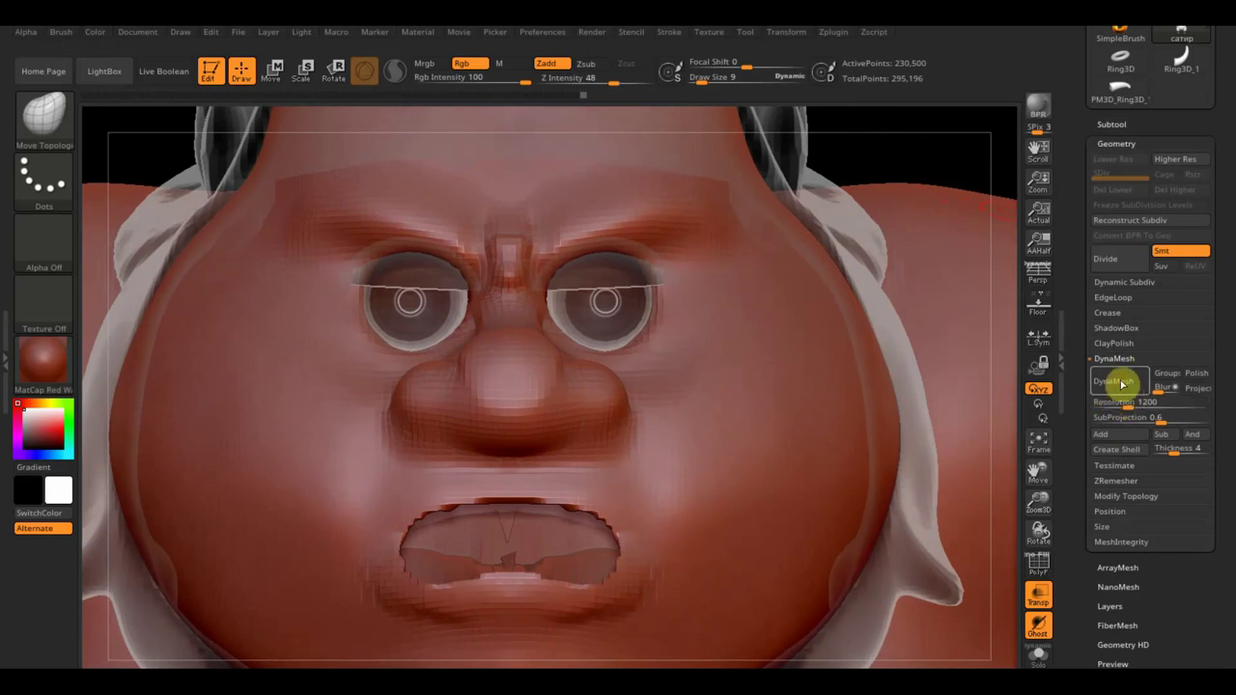
left_click(1120, 383)
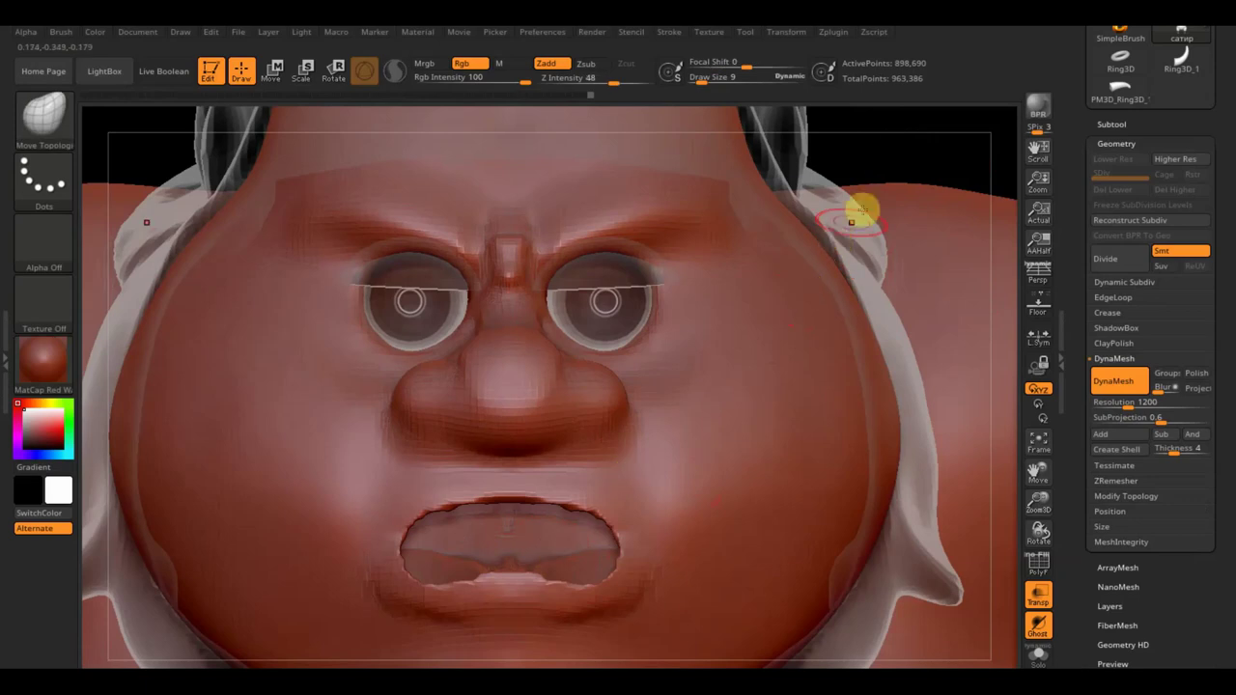
Smooth the upper and lower lip edges, with see-through display turned off.
left_click_drag(902, 165, 906, 121)
left_click_drag(656, 420, 422, 486, "shift")
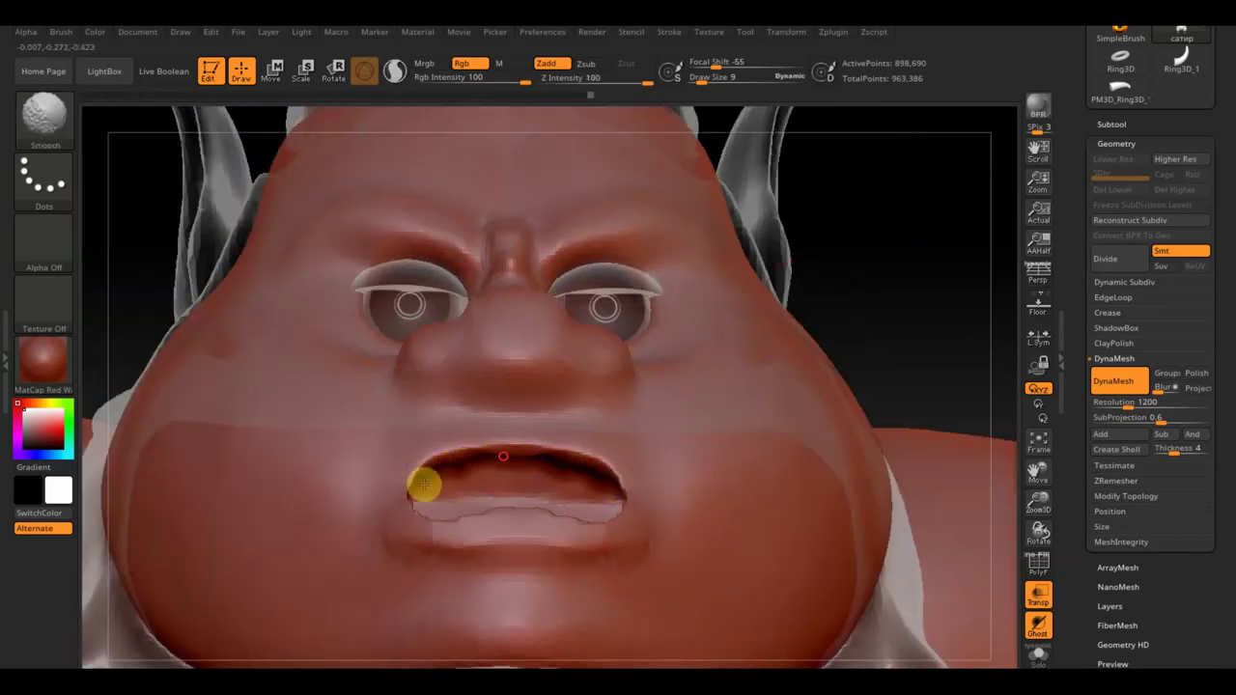
mouse_move(947, 281)
left_mouse_down()
mouse_move(952, 265)
mouse_move(978, 286)
mouse_move(966, 279)
left_mouse_up()
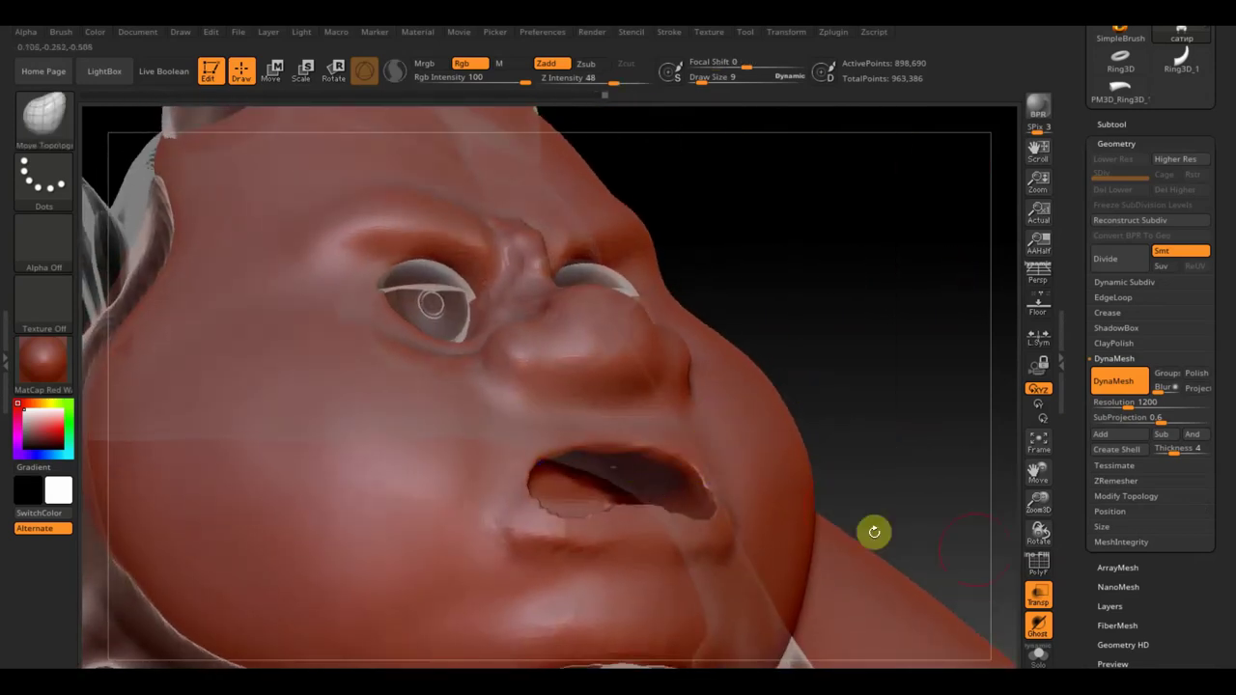
left_click(1034, 591)
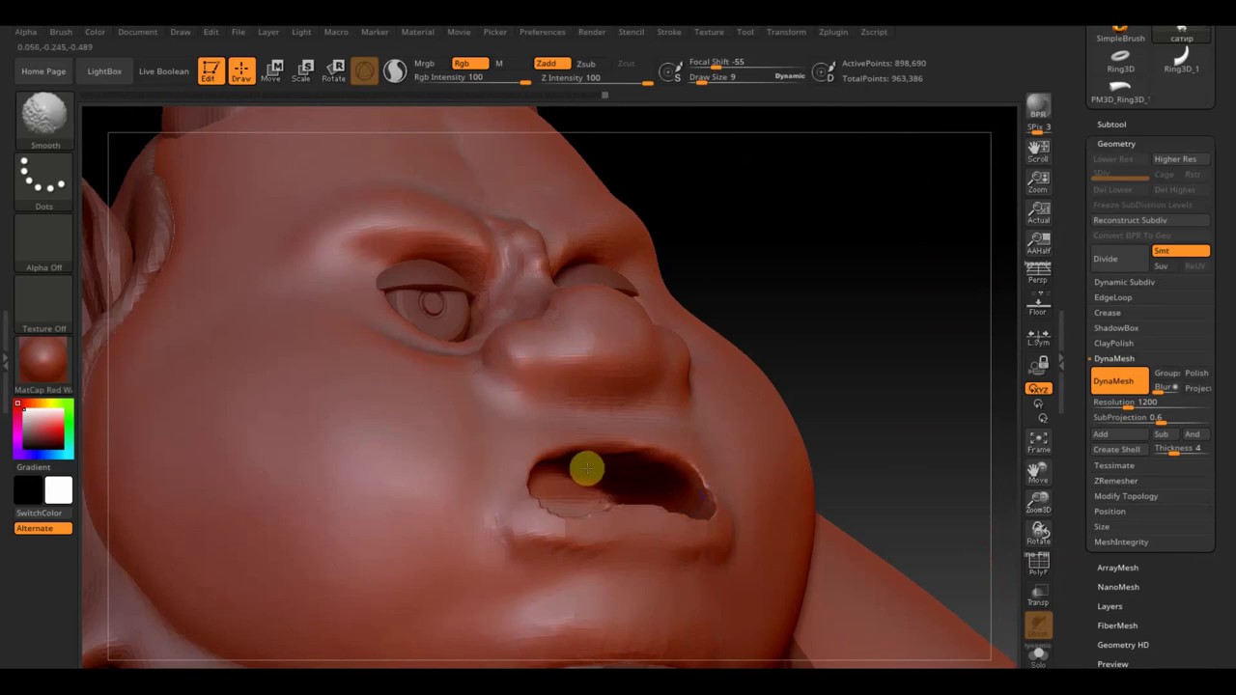
mouse_move(927, 319)
left_mouse_down()
mouse_move(899, 337)
mouse_move(872, 408)
mouse_move(673, 544)
left_mouse_up()
left_click_drag(592, 583, 478, 586, "shift")
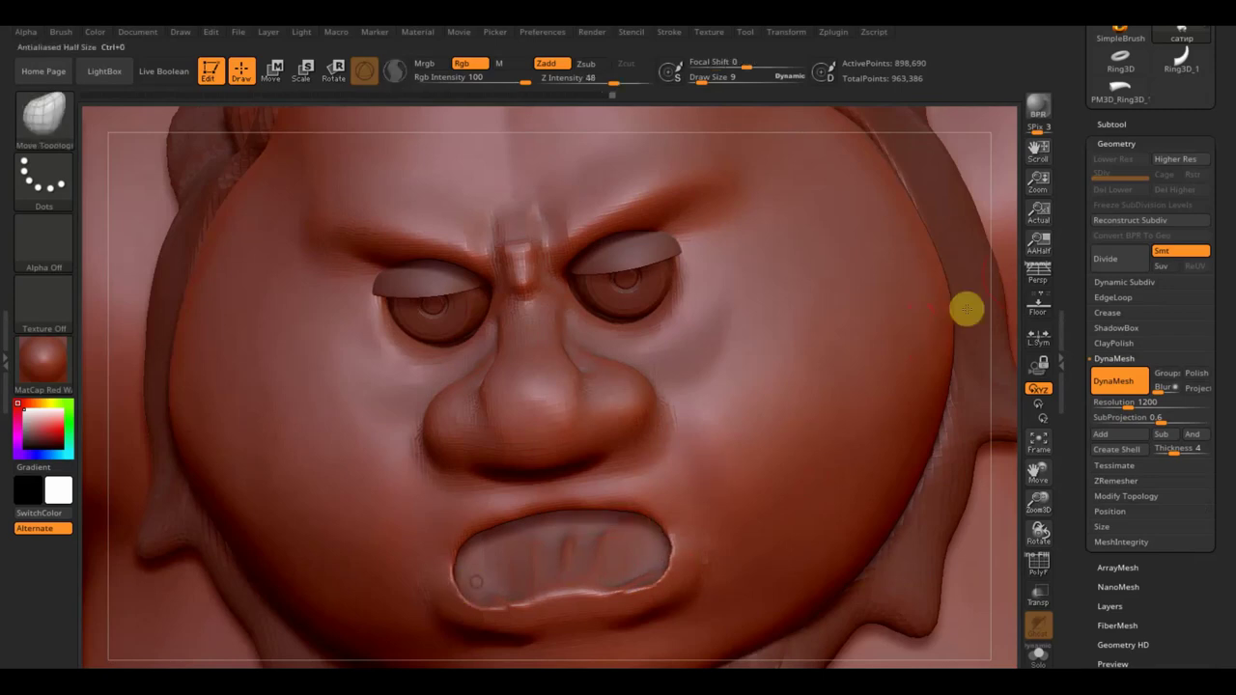
Fill the groove above the upper lip with the ClayBuildup brush and smooth it.
left_click(1038, 444)
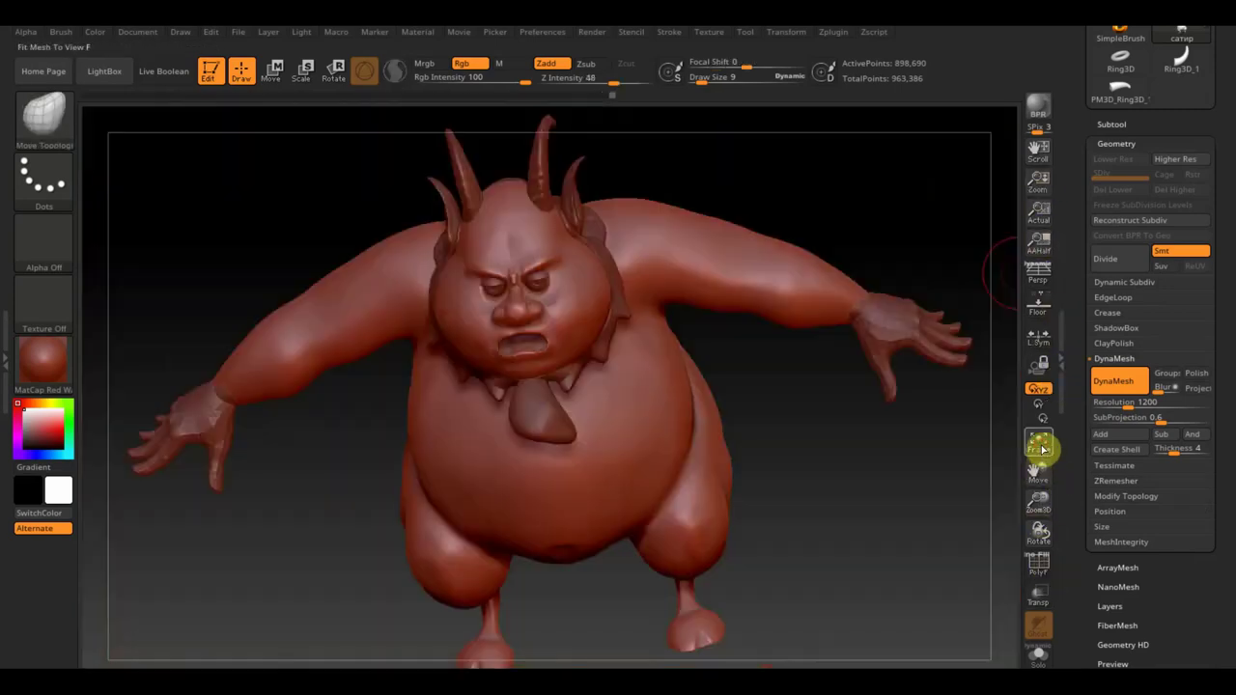
mouse_move(1005, 465)
left_mouse_down()
mouse_move(839, 521)
mouse_move(834, 470)
mouse_move(848, 471)
mouse_move(839, 508)
mouse_move(891, 621)
left_mouse_up()
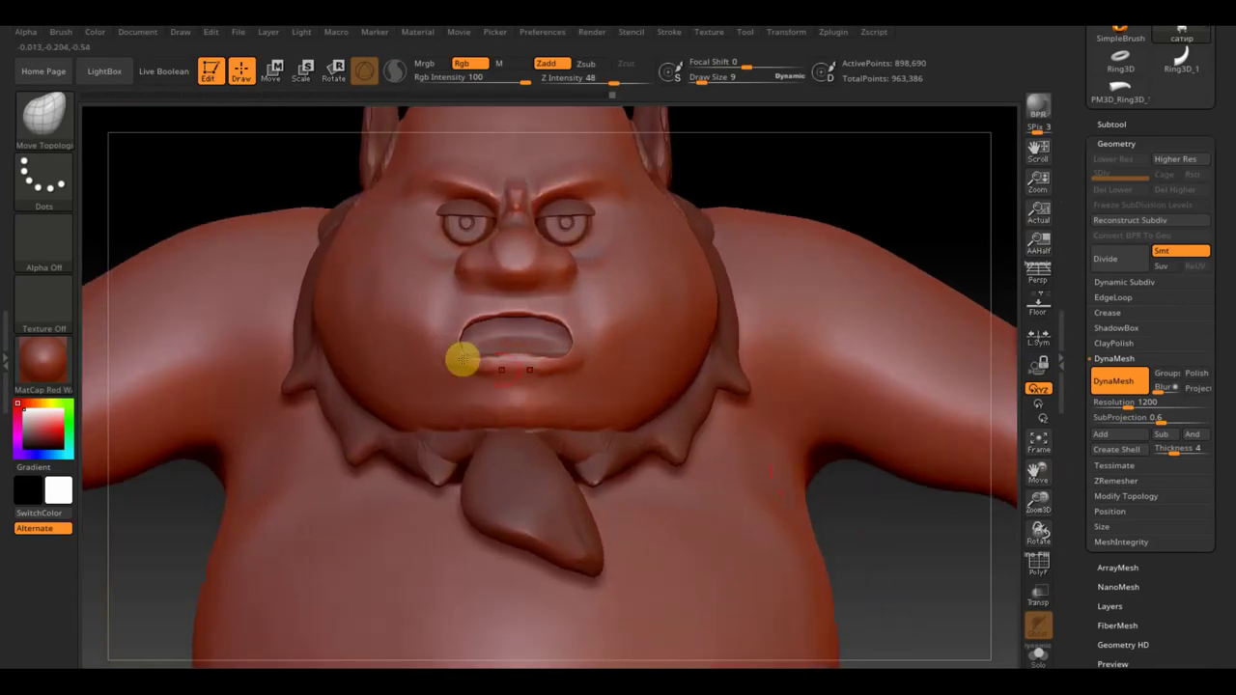
left_click(43, 114)
left_click(190, 131)
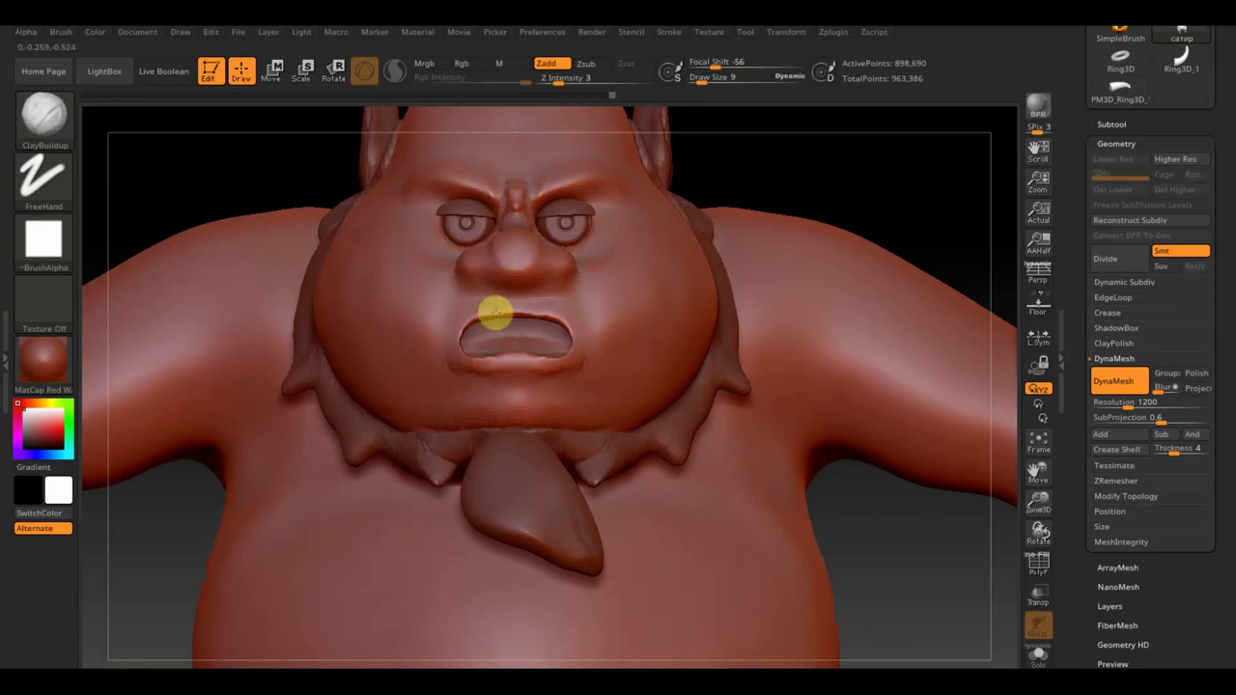
mouse_move(493, 302)
left_mouse_down()
mouse_move(534, 296)
mouse_move(455, 323)
mouse_move(503, 293)
left_mouse_up()
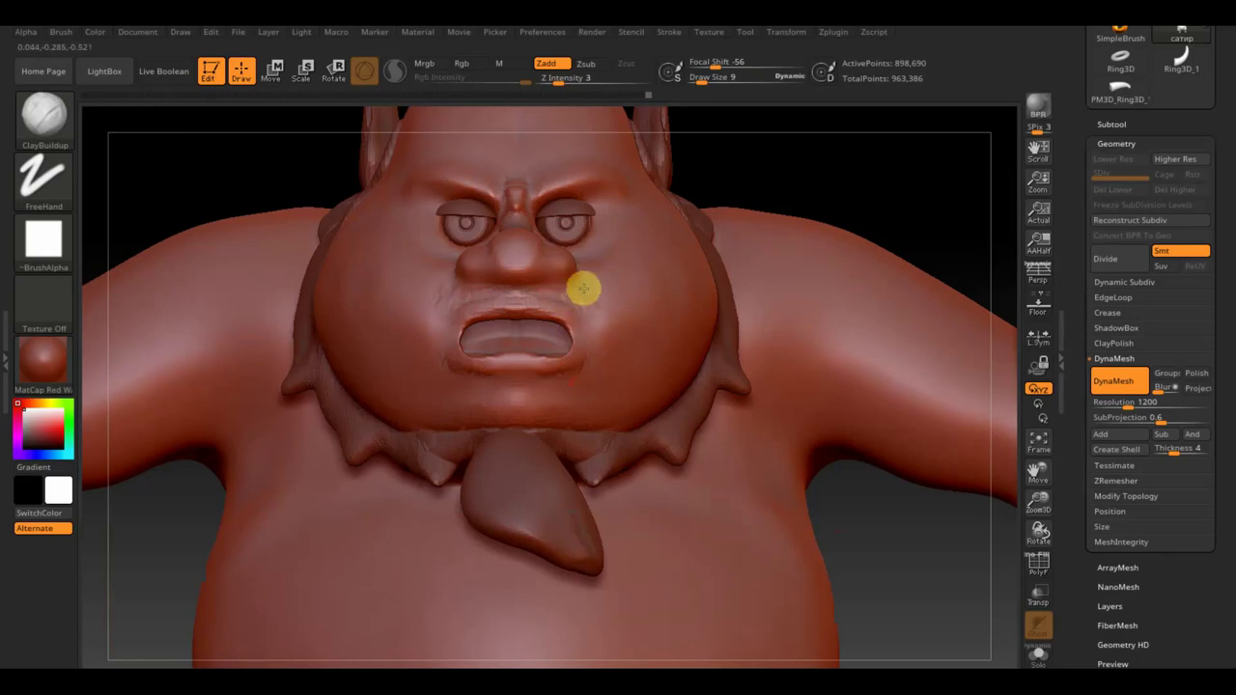
key("shift")
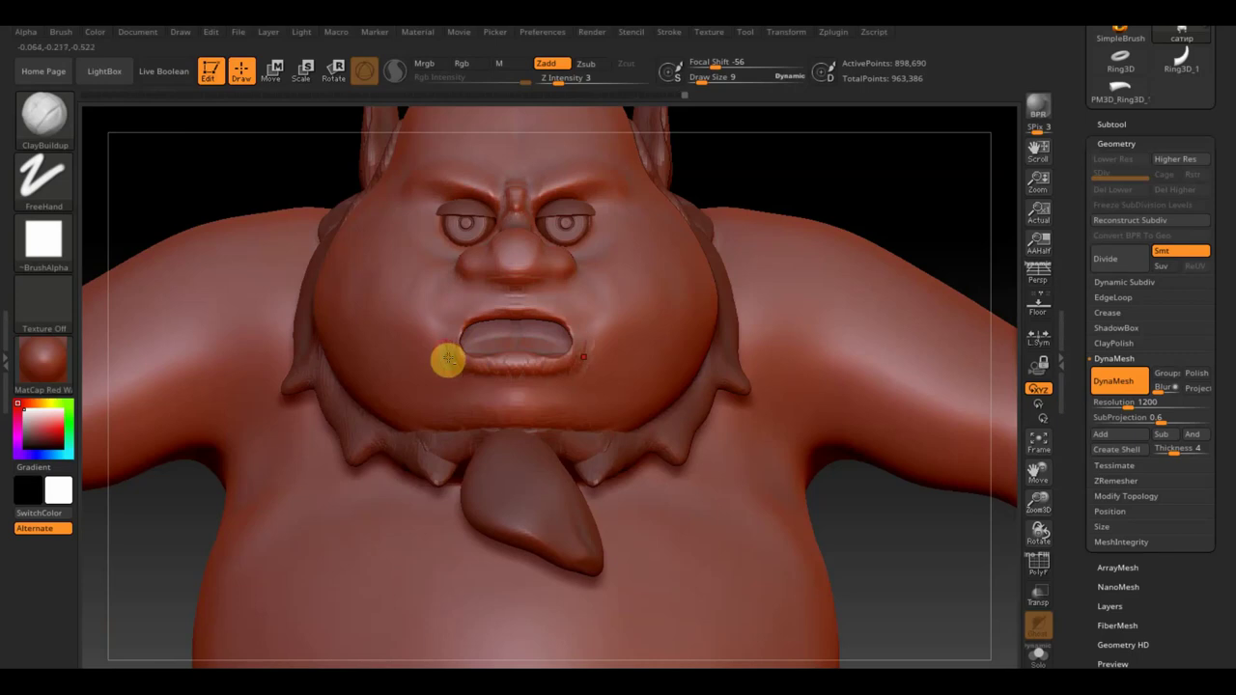
key("shift")
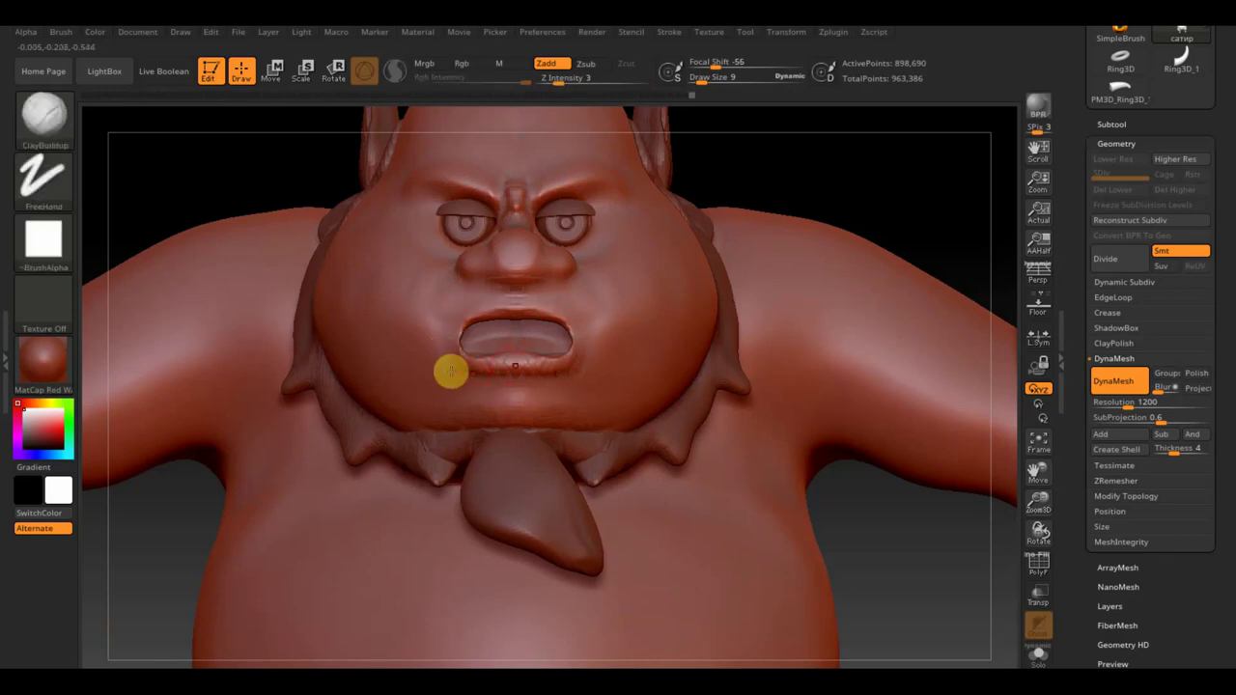
Build up the lower lip and smooth the cheek beside the mouth.
mouse_move(536, 359)
left_mouse_down()
mouse_move(506, 367)
mouse_move(571, 355)
left_mouse_up()
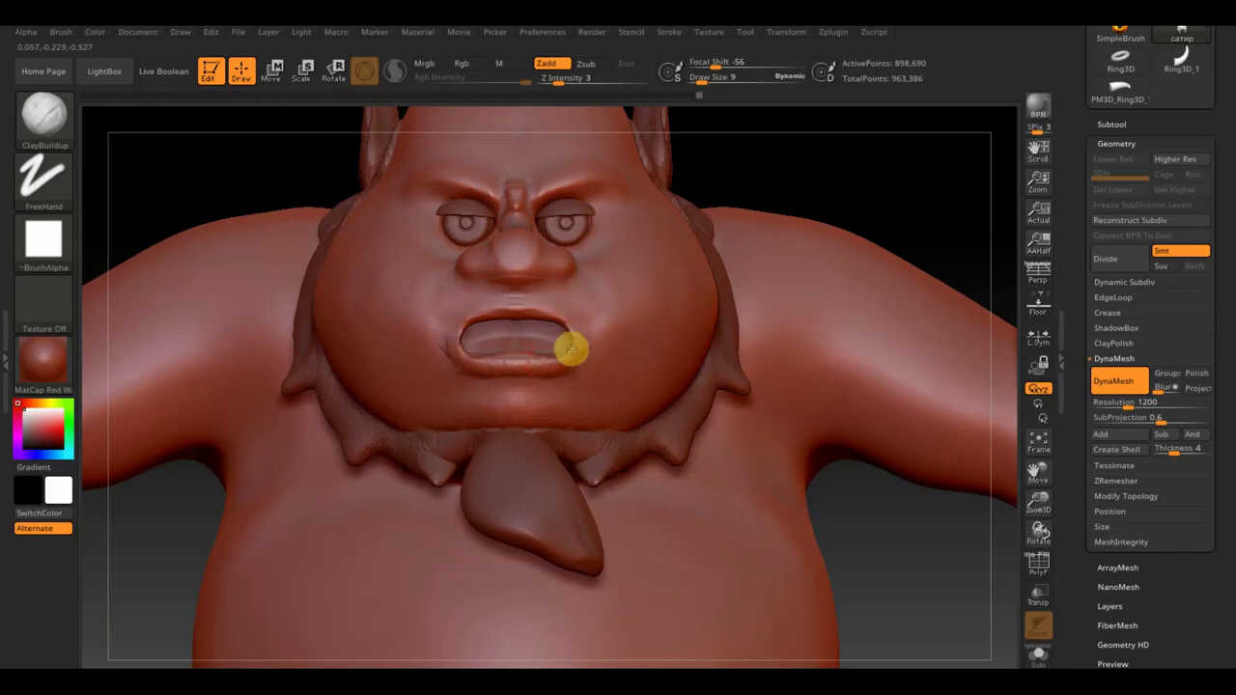
key("shift")
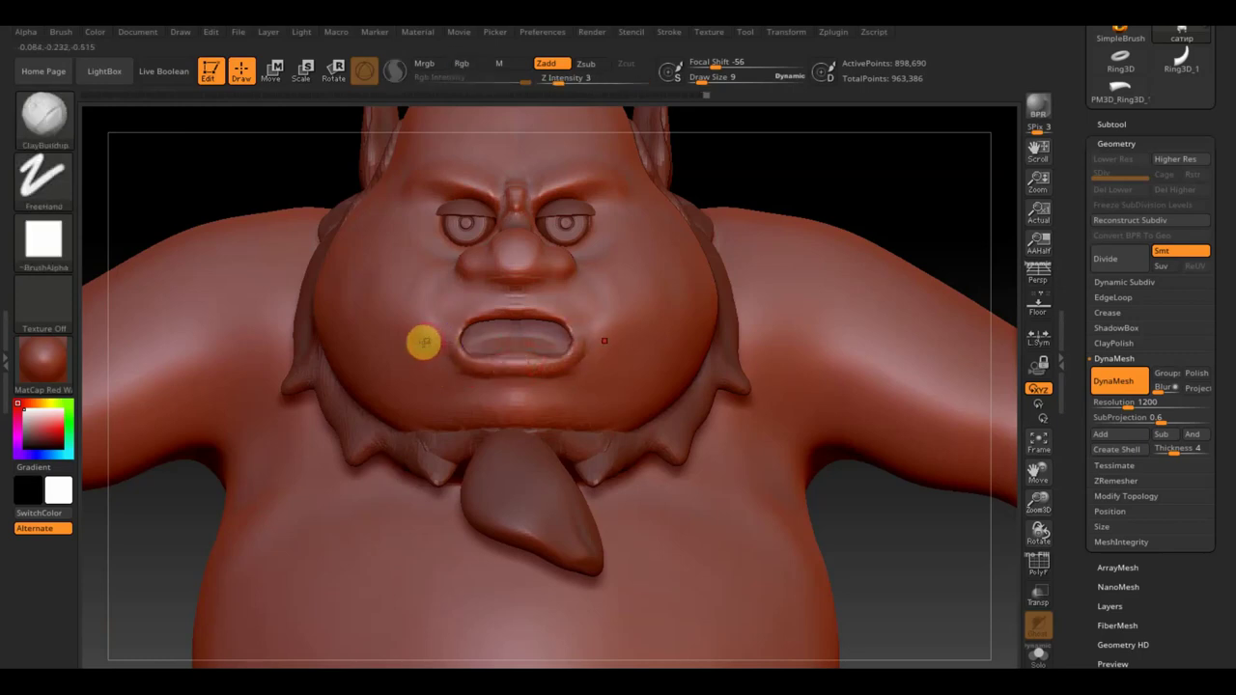
mouse_move(898, 166)
left_mouse_down()
mouse_move(916, 184)
mouse_move(938, 182)
left_mouse_up()
mouse_move(566, 345)
left_mouse_down()
mouse_move(732, 281)
mouse_move(513, 381)
left_mouse_up()
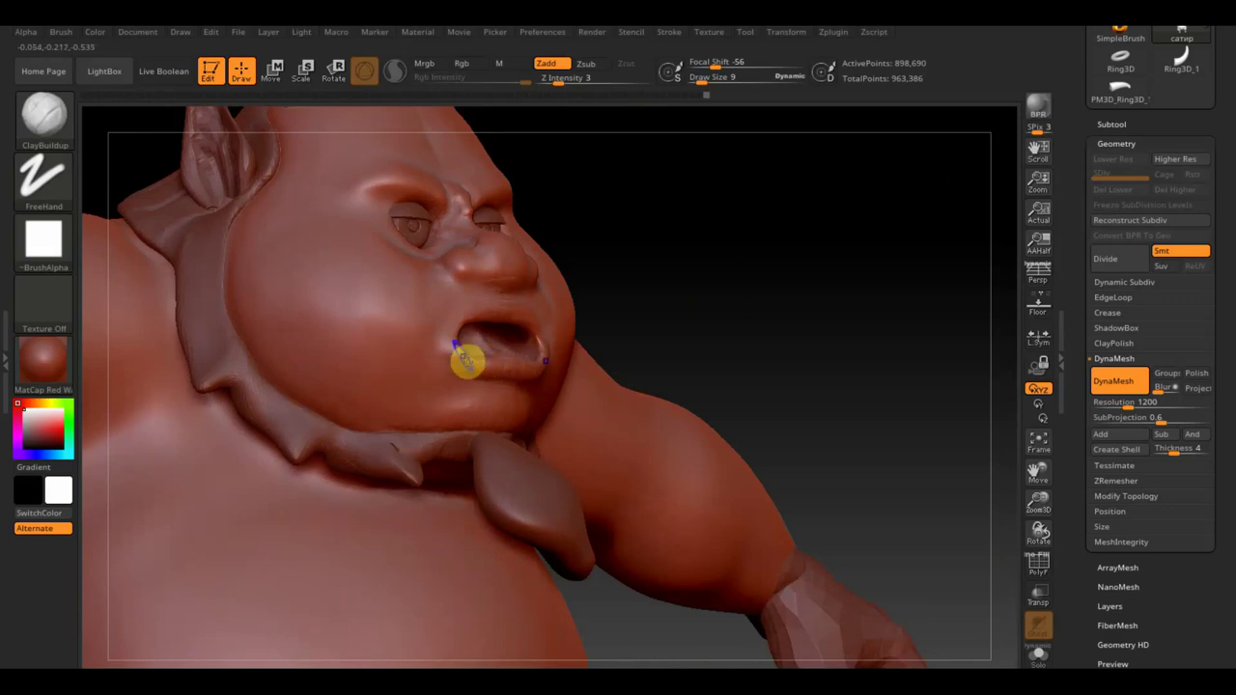
mouse_move(772, 246)
left_mouse_down()
mouse_move(786, 232)
mouse_move(792, 358)
mouse_move(695, 295)
left_mouse_up()
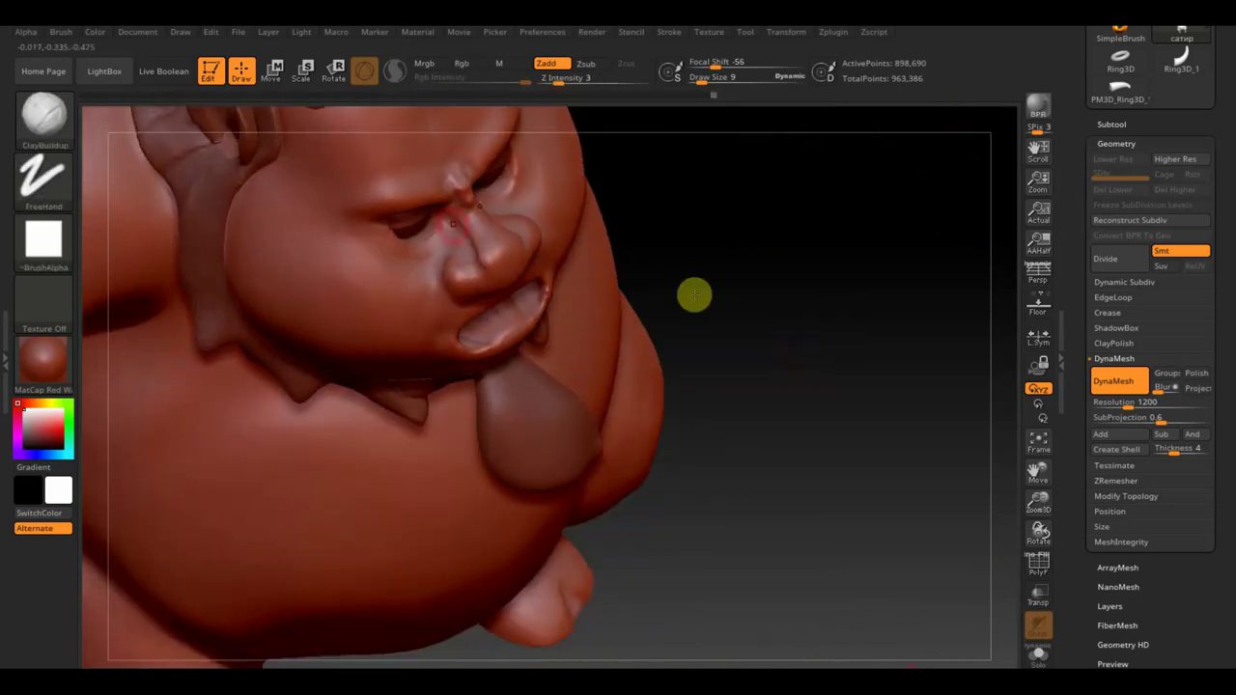
left_click(55, 116)
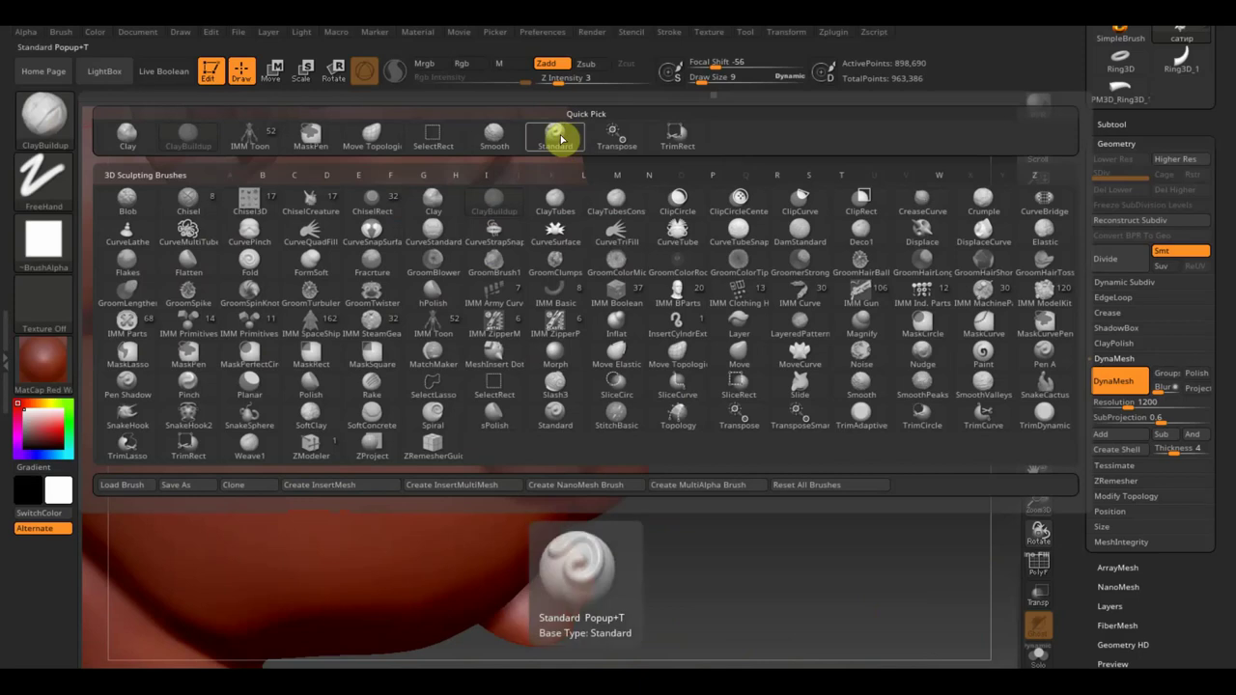
Pull the lower lip into shape with Move Topological at Draw Size 48, then reduce it to 23.
left_click(375, 145)
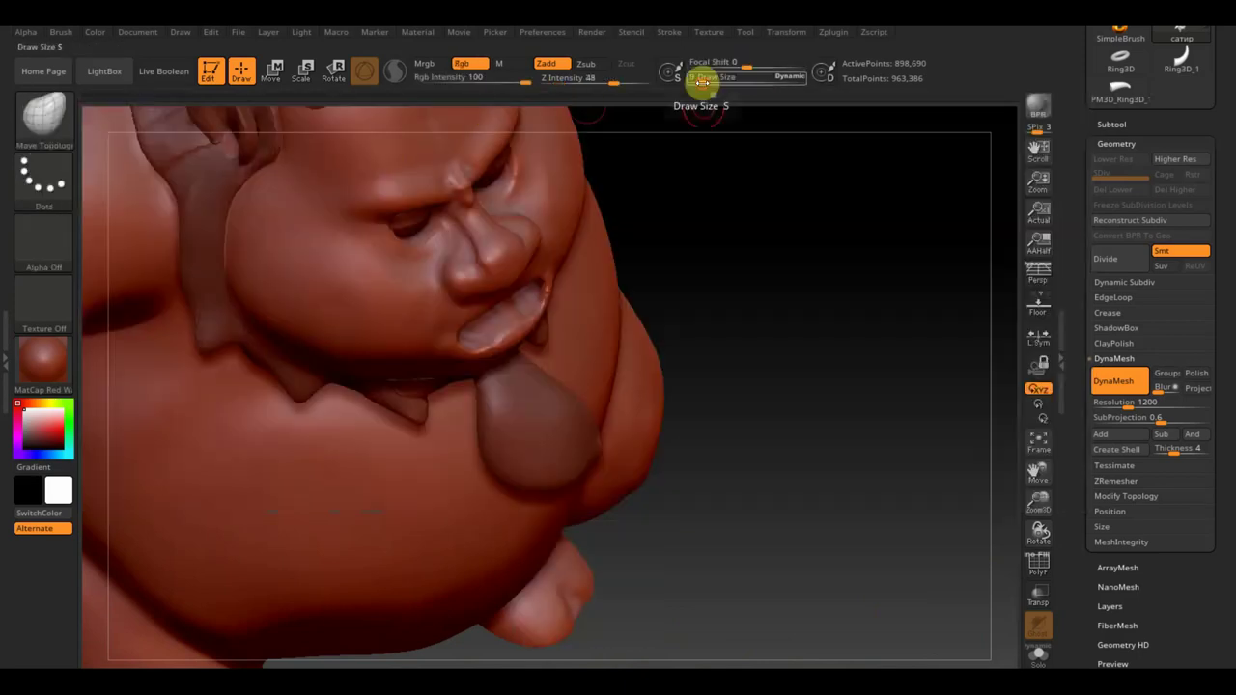
left_click_drag(702, 82, 715, 83)
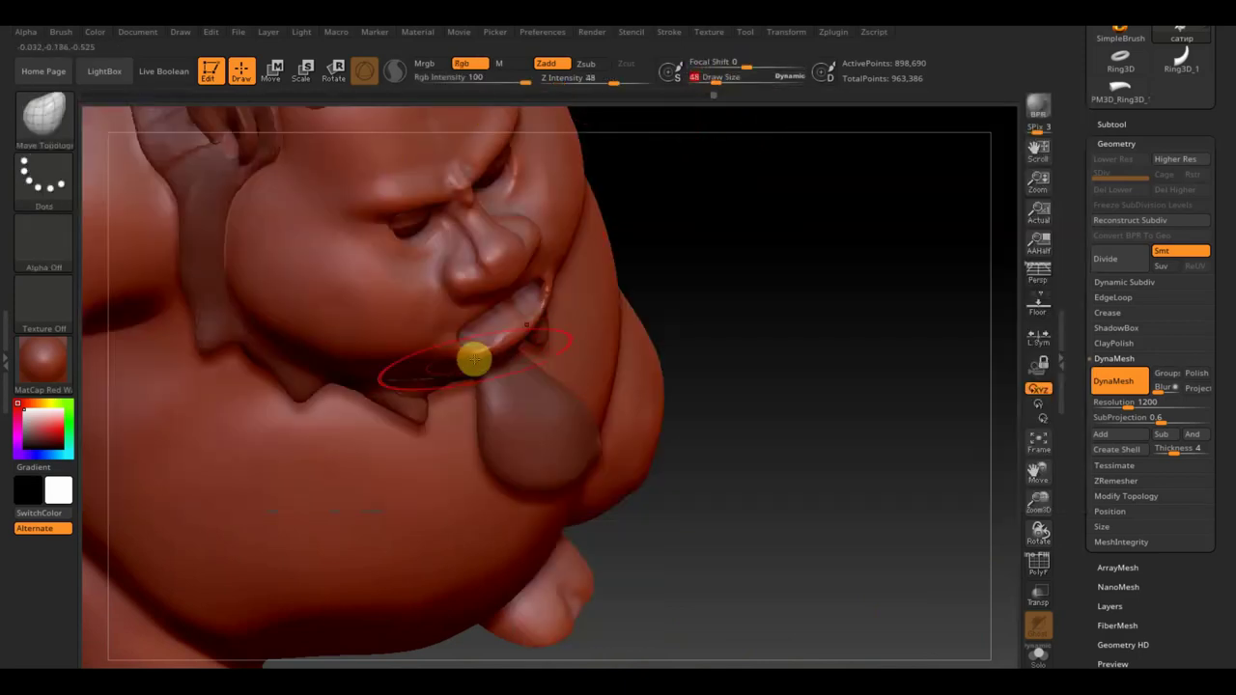
left_click_drag(474, 354, 473, 340)
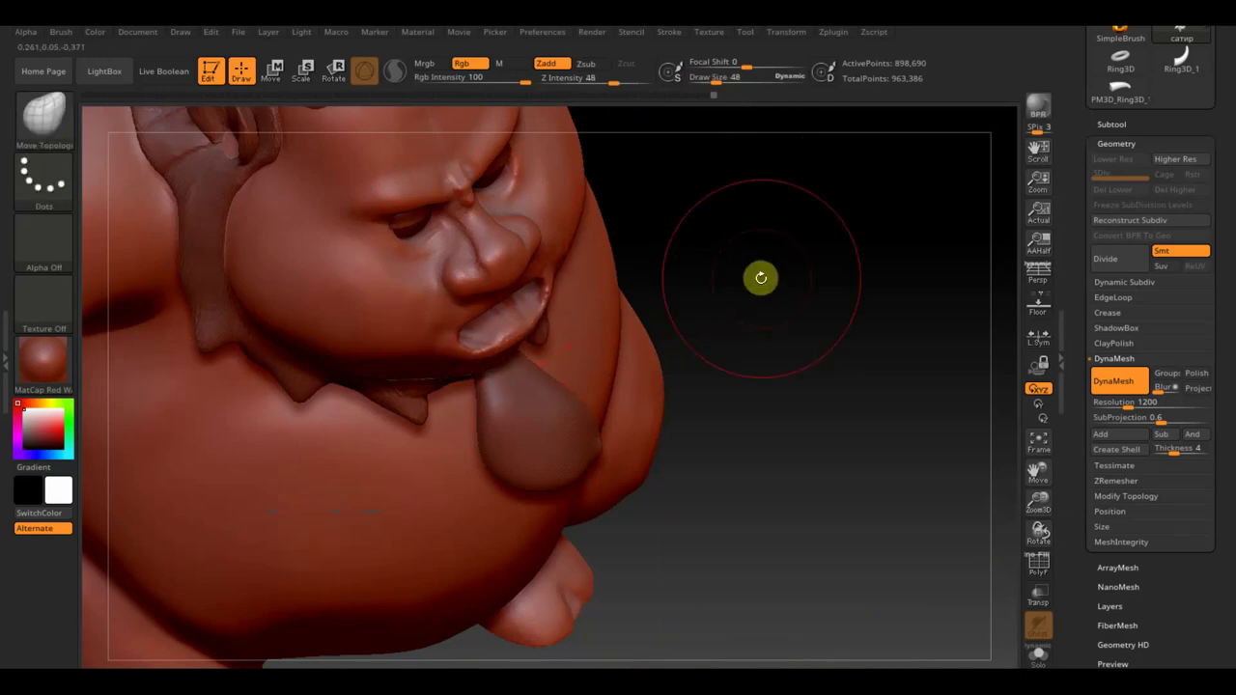
left_click_drag(712, 81, 706, 81)
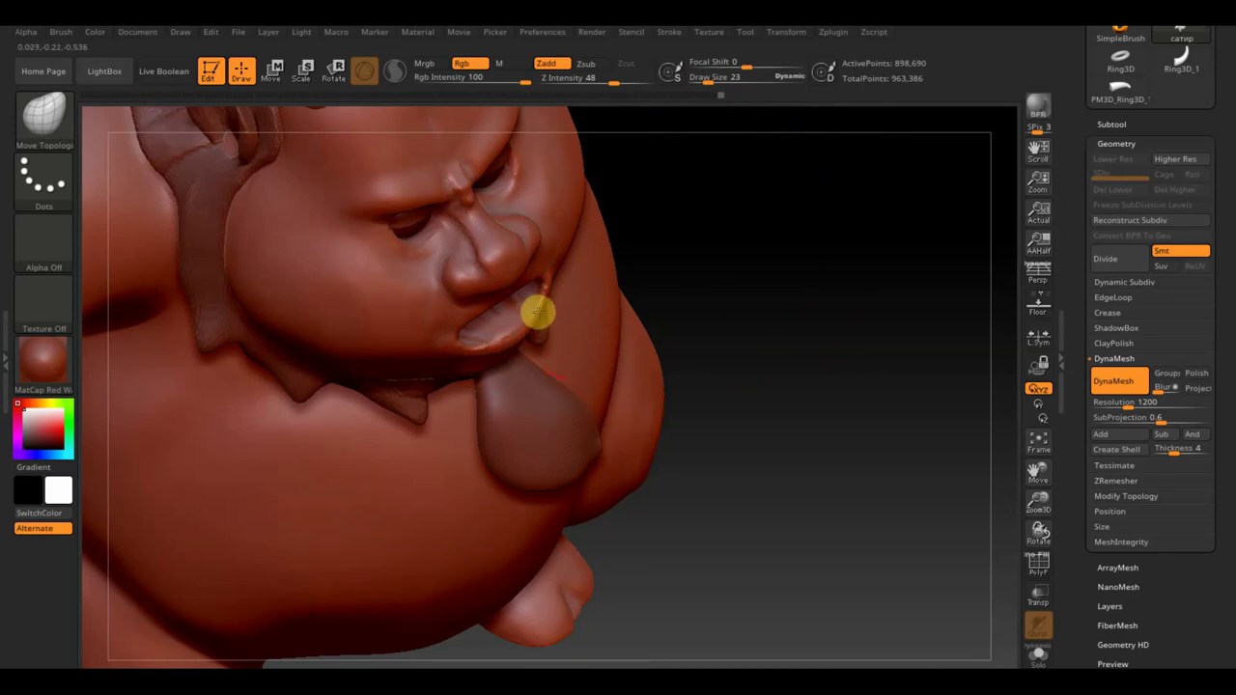
Smooth the area around the mouth and check it from profile and front views.
left_click_drag(745, 281, 890, 287)
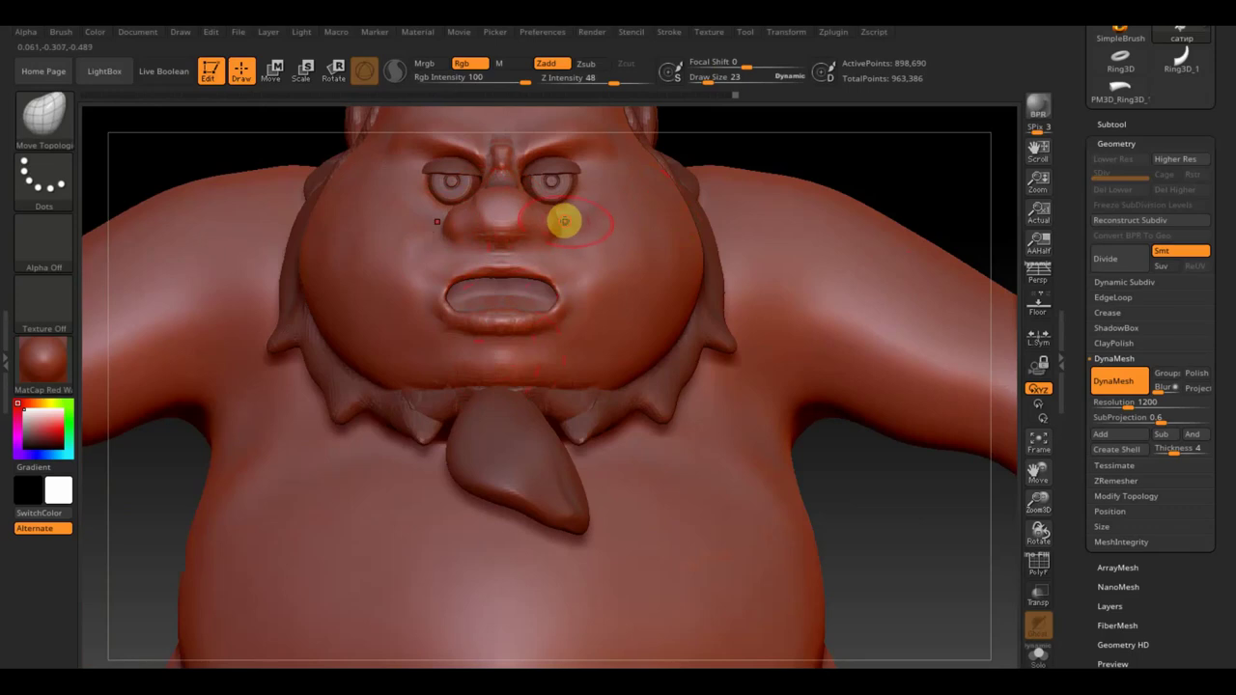
key("shift")
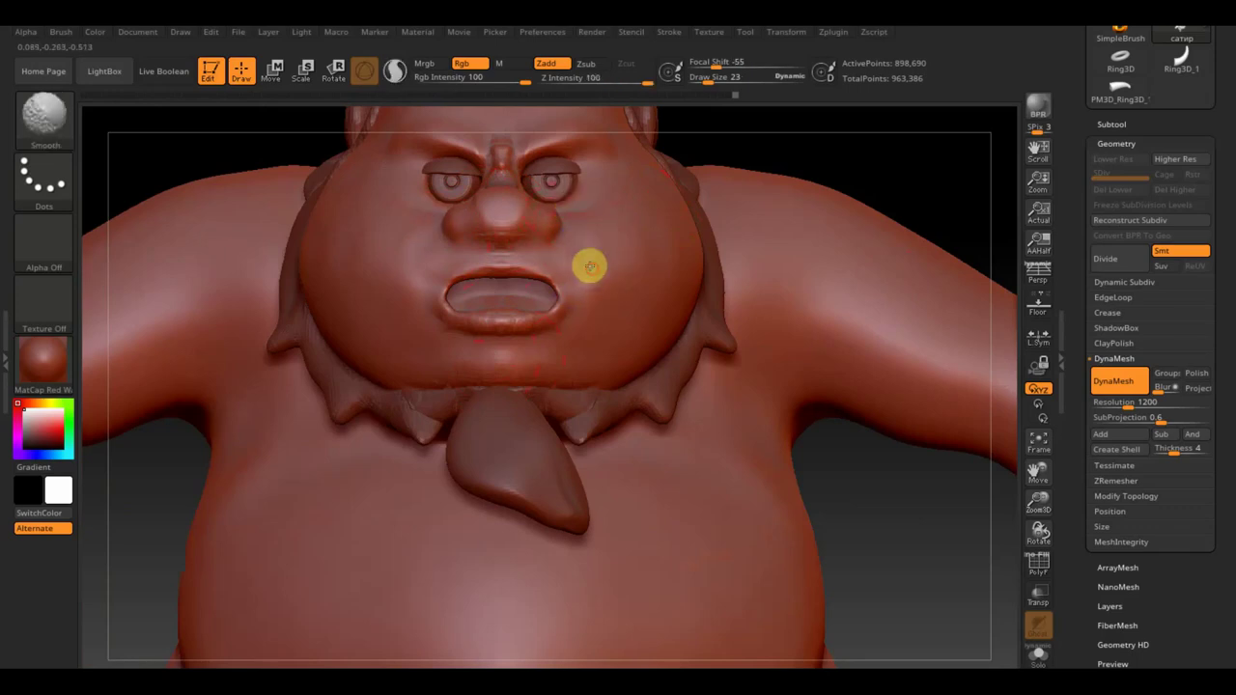
left_click_drag(573, 290, 499, 333, "shift")
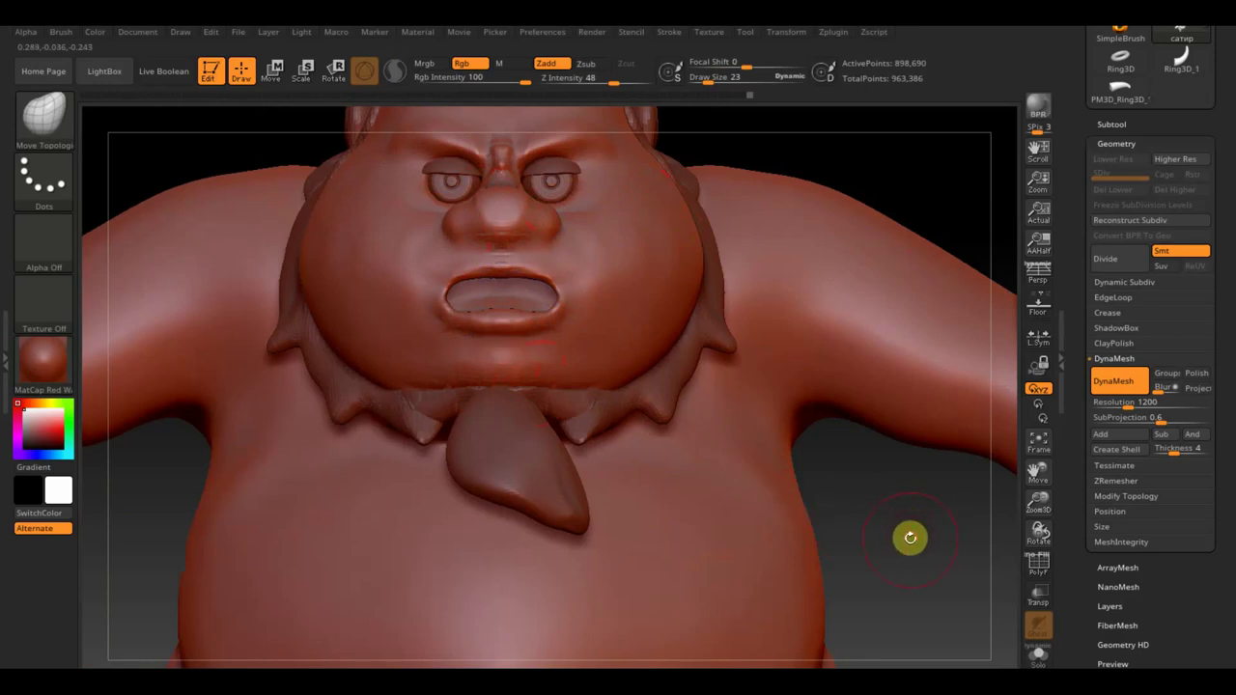
left_click_drag(910, 538, 979, 541)
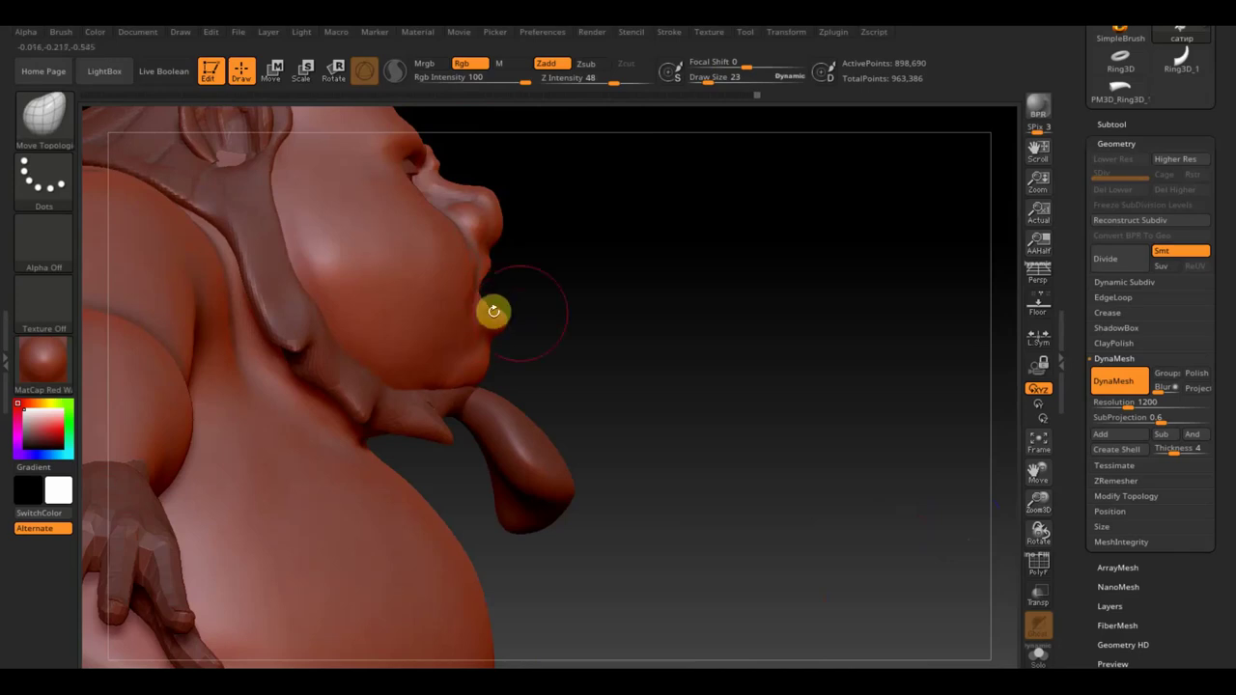
mouse_move(493, 311)
left_mouse_down()
mouse_move(580, 328)
mouse_move(527, 329)
mouse_move(635, 371)
mouse_move(883, 171)
left_mouse_up()
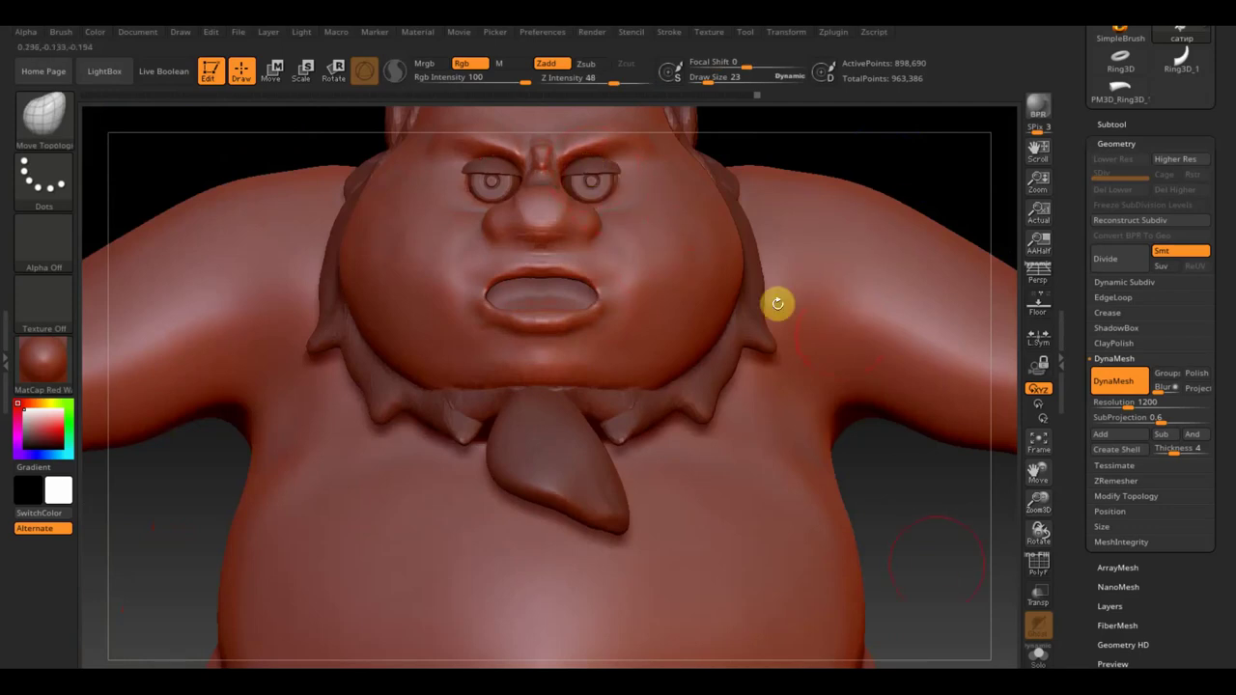
left_click_drag(947, 560, 818, 503, "alt")
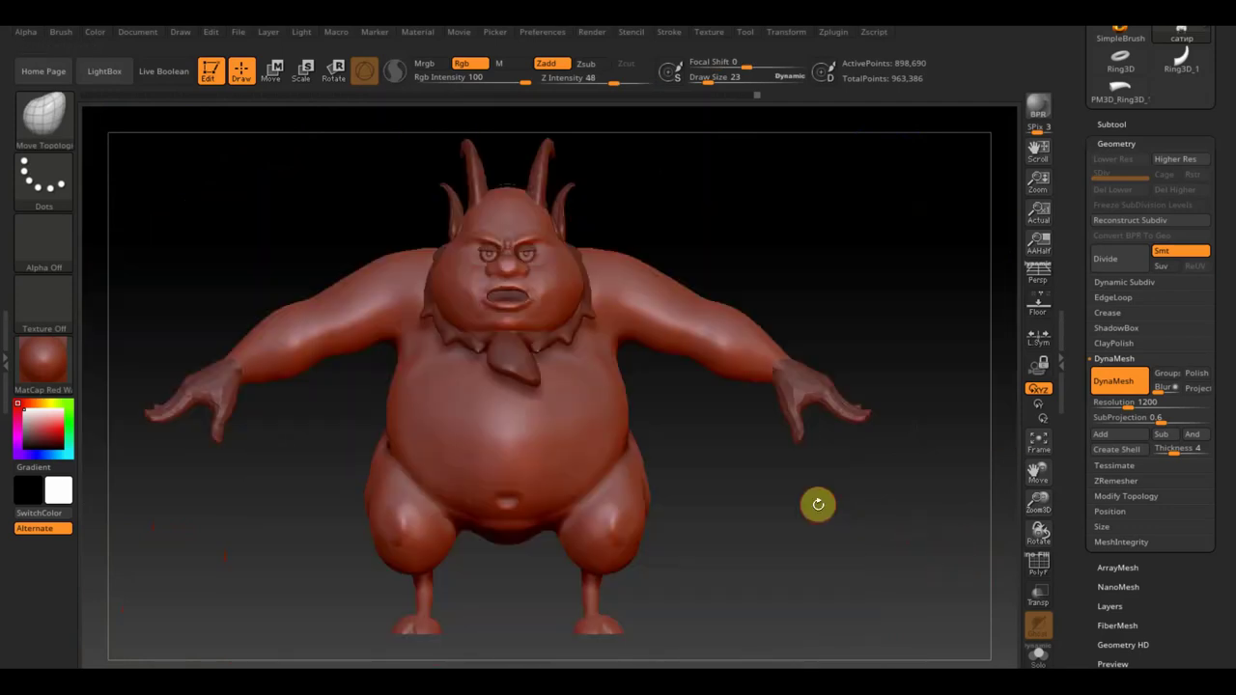
Smooth the side and lower belly while orbiting the satyr around and back to front.
mouse_move(803, 499)
left_mouse_down()
mouse_move(862, 506)
mouse_move(764, 497)
mouse_move(820, 524)
mouse_move(792, 528)
left_mouse_up()
left_click_drag(662, 409, 568, 447, "shift")
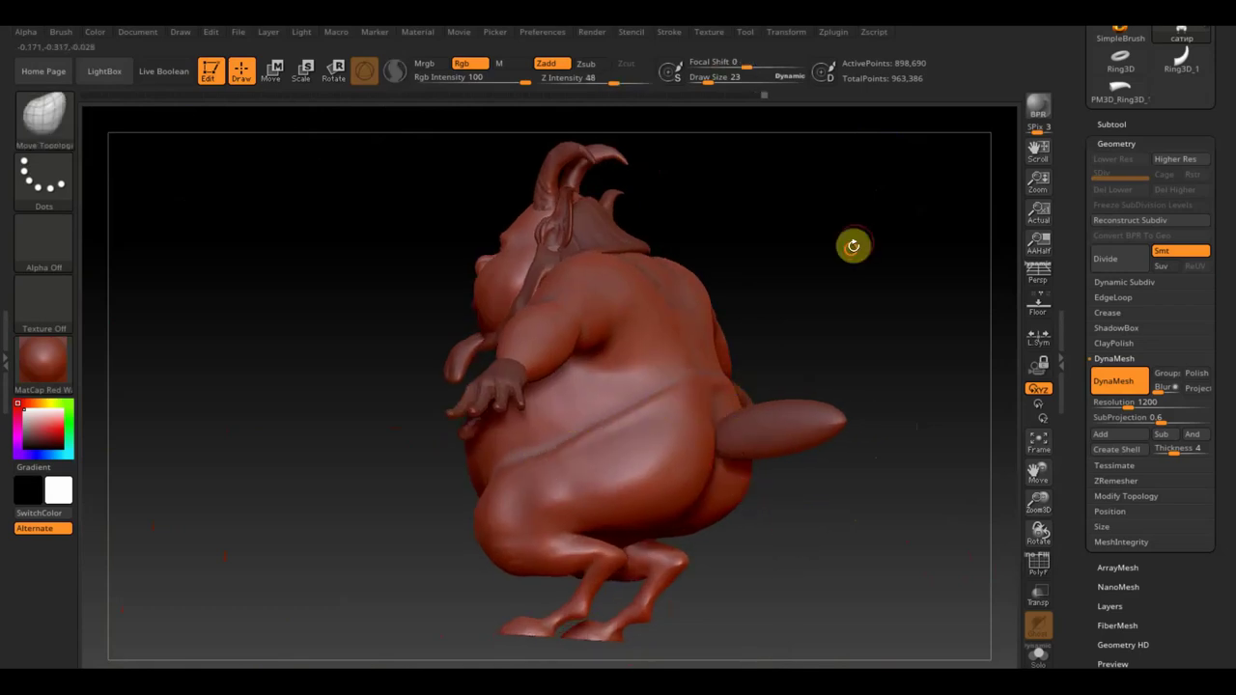
left_click_drag(856, 245, 809, 265)
left_click_drag(850, 390, 963, 444)
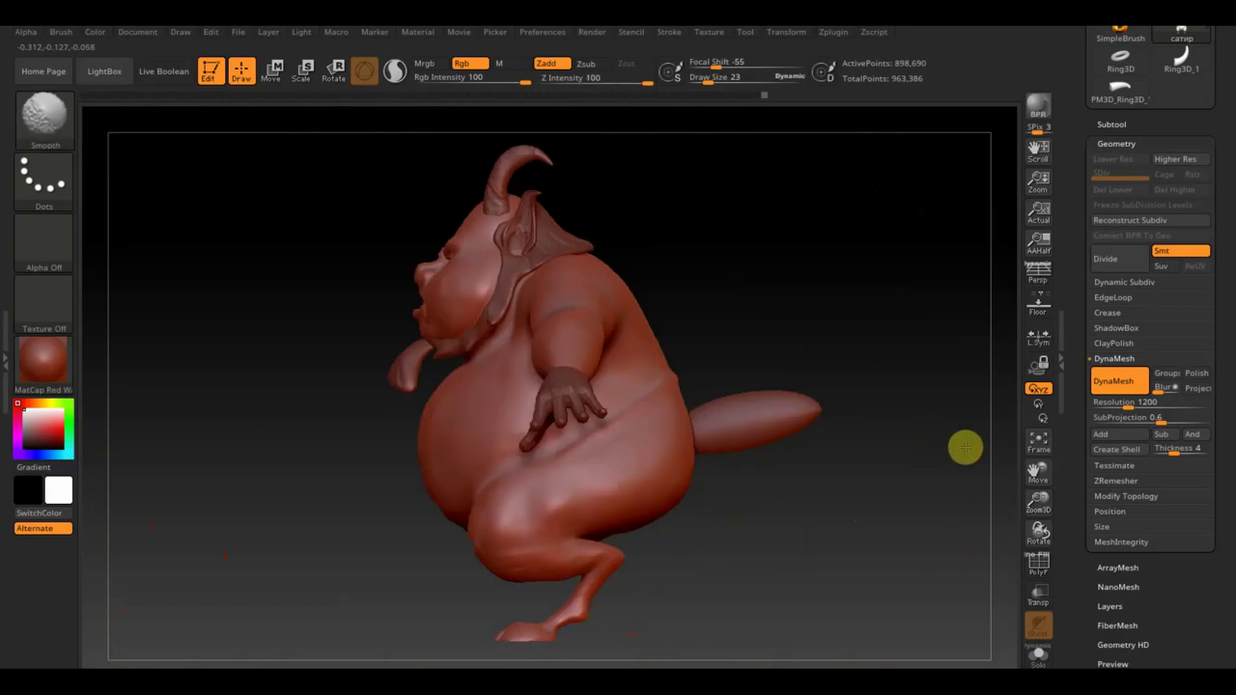
left_click_drag(930, 509, 797, 557)
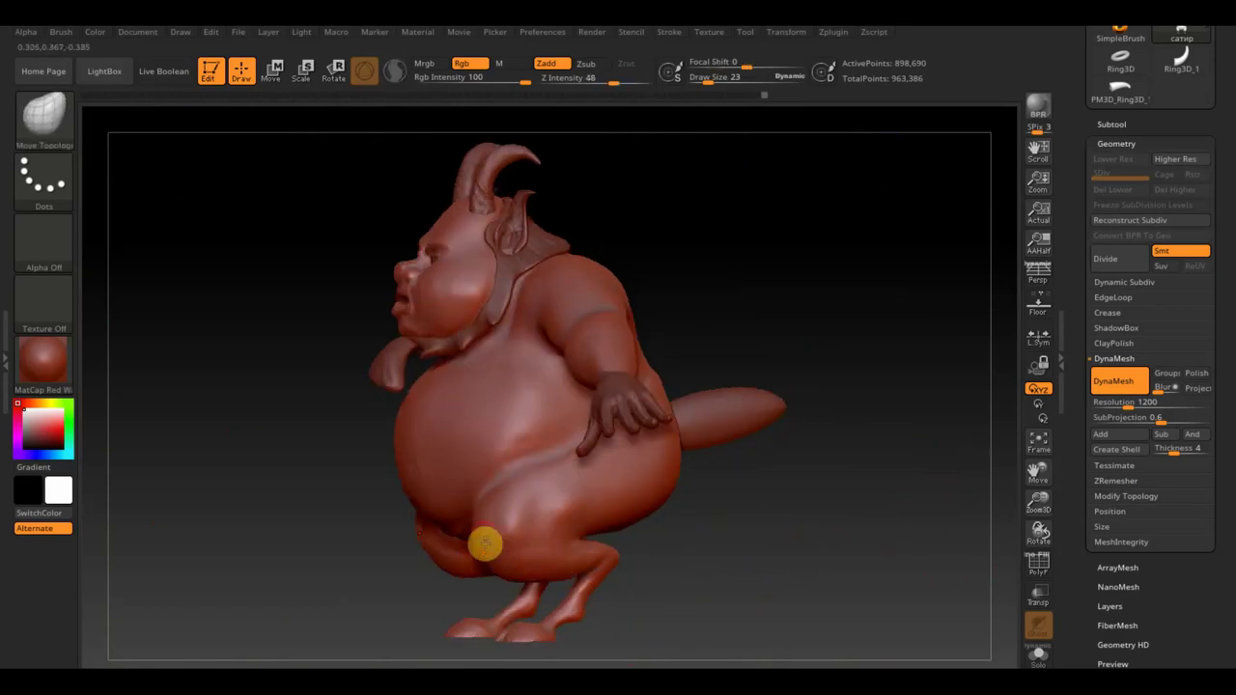
mouse_move(766, 544)
left_mouse_down("shift")
mouse_move(859, 540)
mouse_move(740, 532)
mouse_move(898, 541)
left_mouse_up("shift")
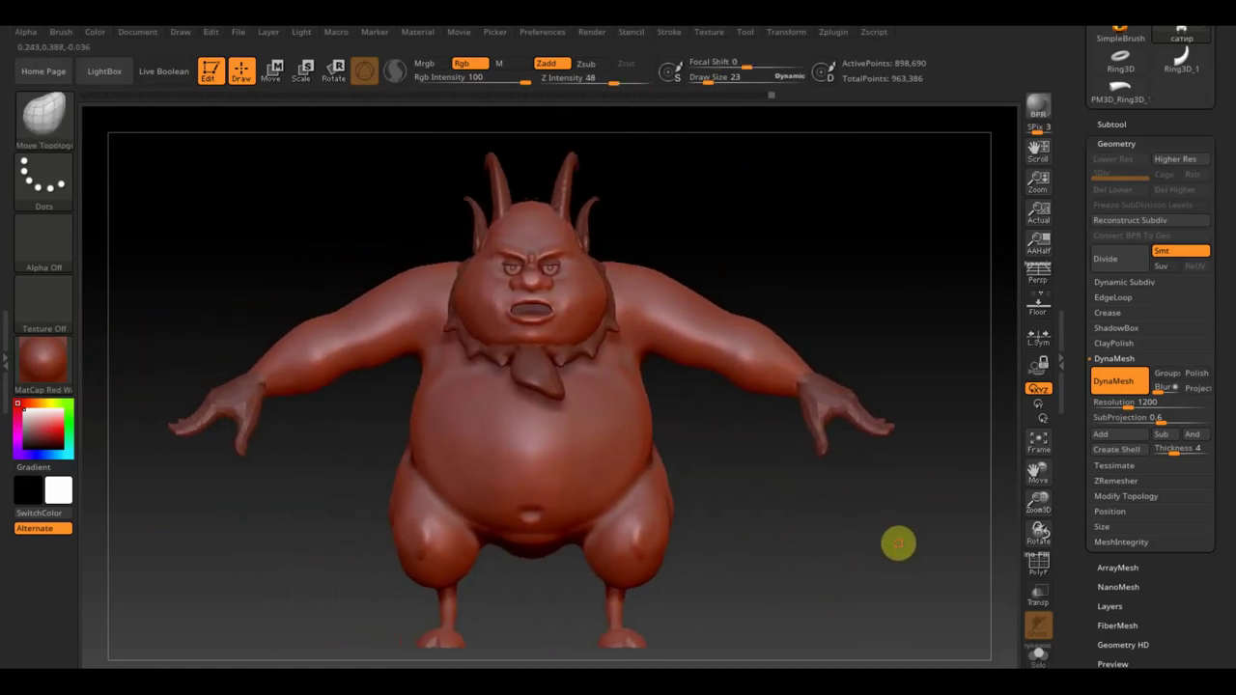